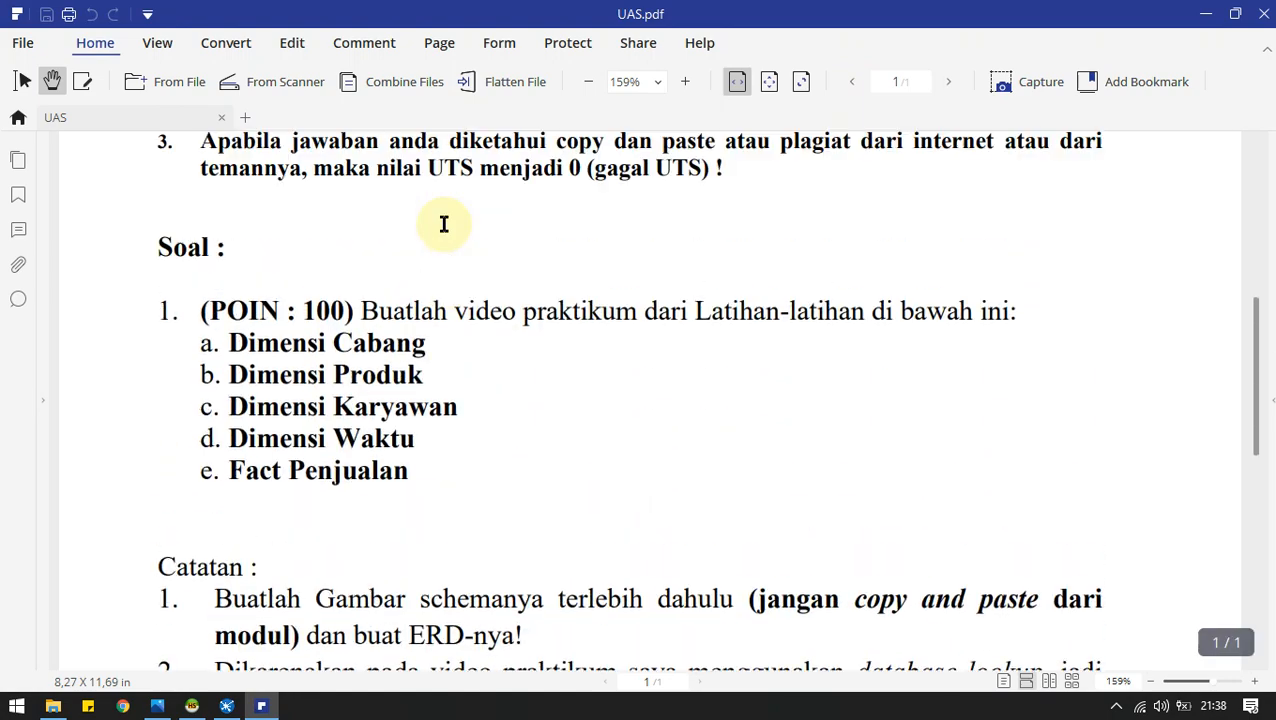
Read through the exam sheet UAS.pdf, from the header and rules to the listed dimension exercises and notes.
scroll(445, 224, "down", 1)
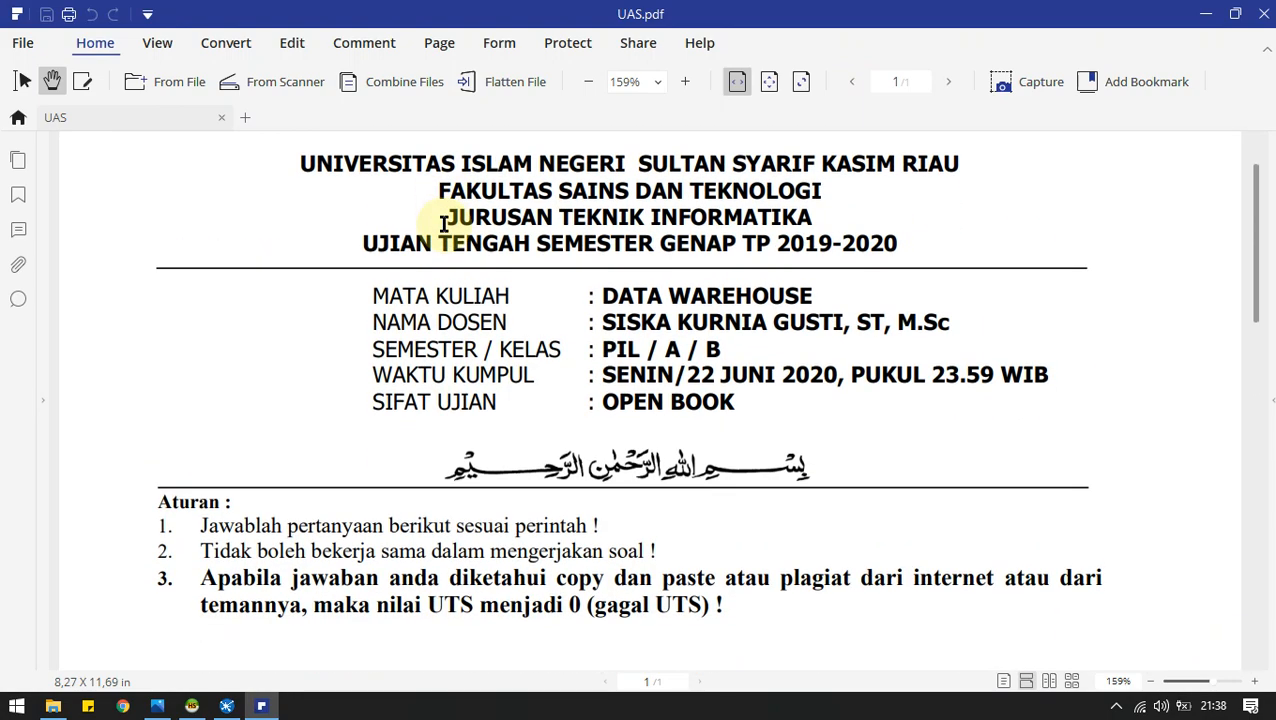
scroll(545, 315, "down", 5)
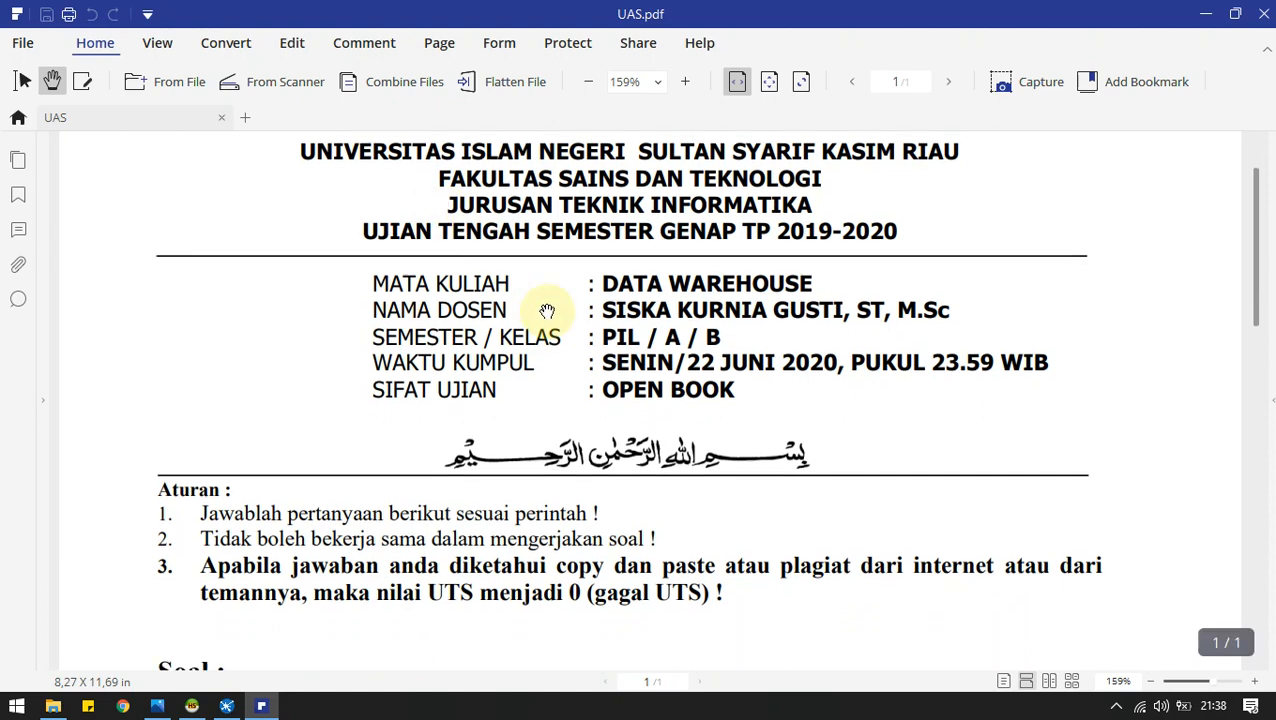
scroll(545, 312, "down", 2)
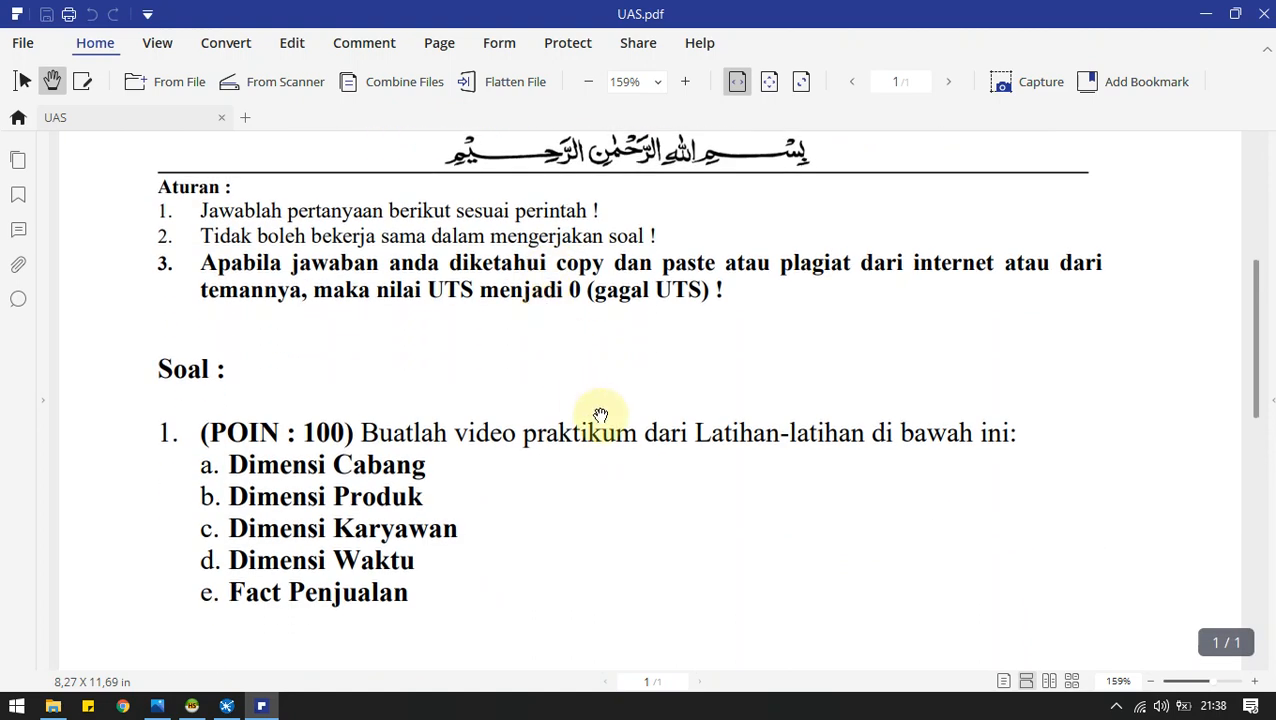
scroll(456, 427, "down", 1)
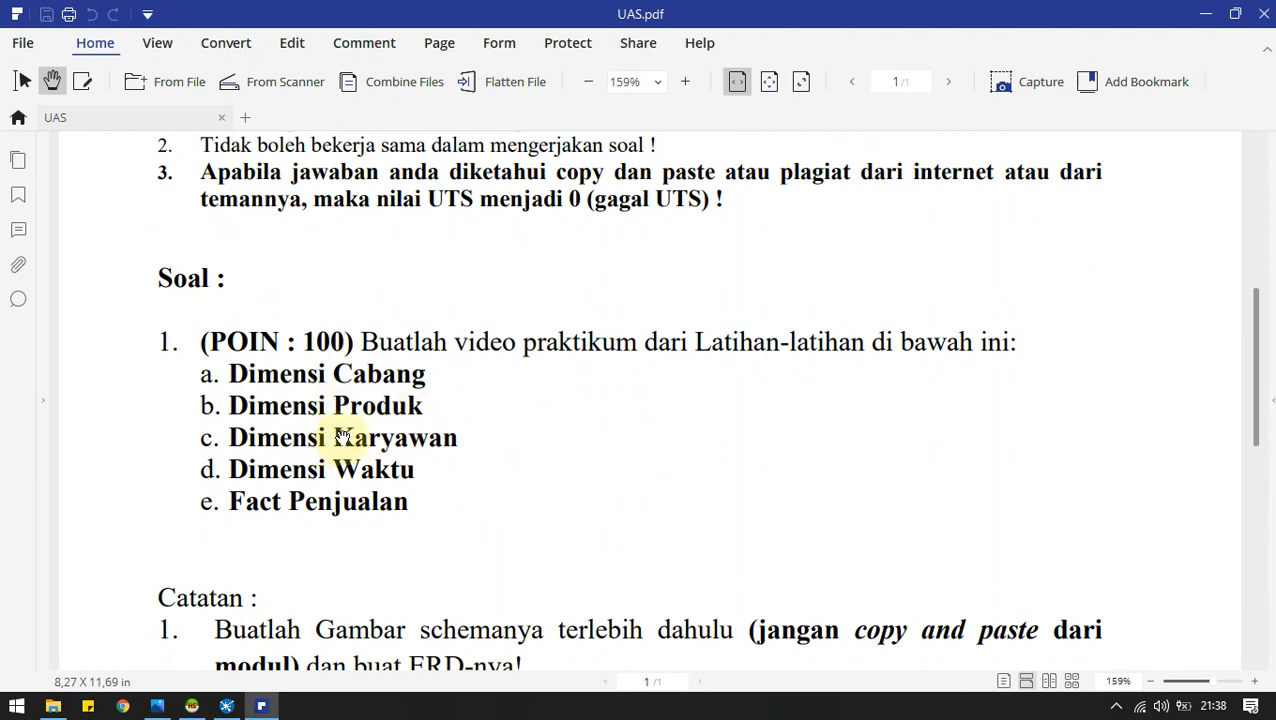
scroll(415, 500, "down", 5)
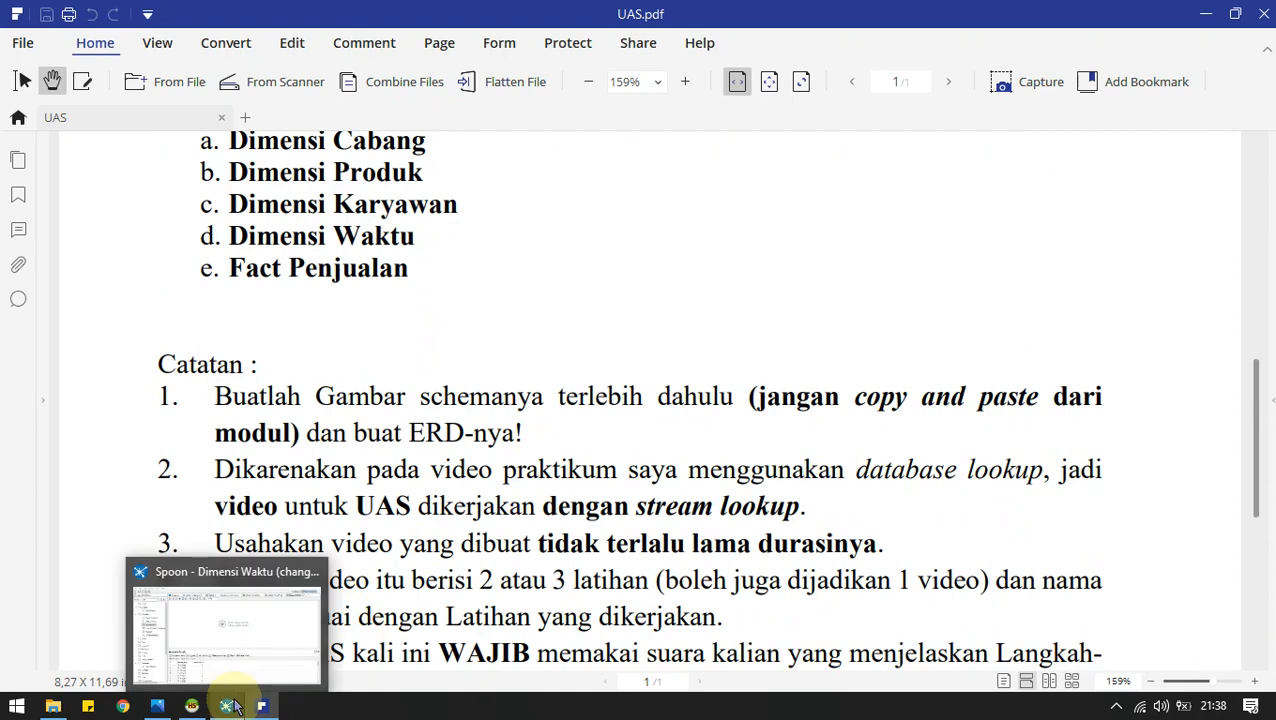
Switch to the coba erd.png image in Photos and view the whole entity relationship diagram.
left_click(157, 706)
right_click(558, 452)
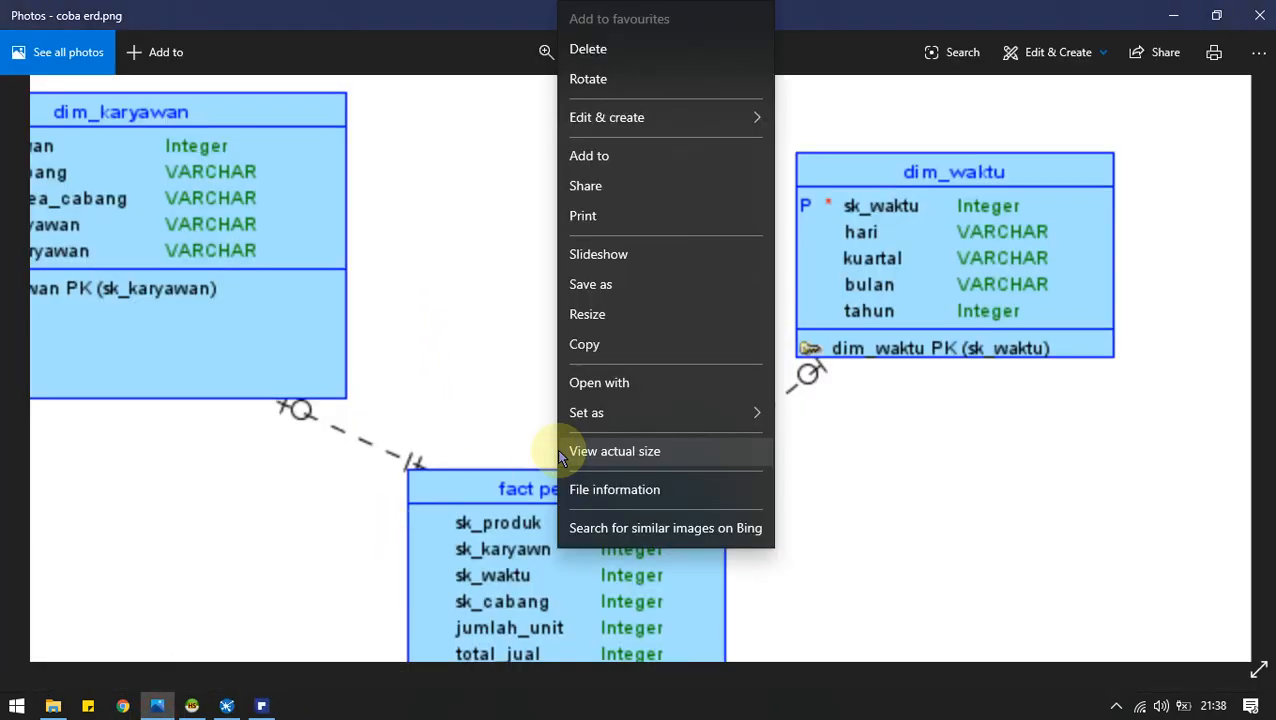
left_click(556, 449)
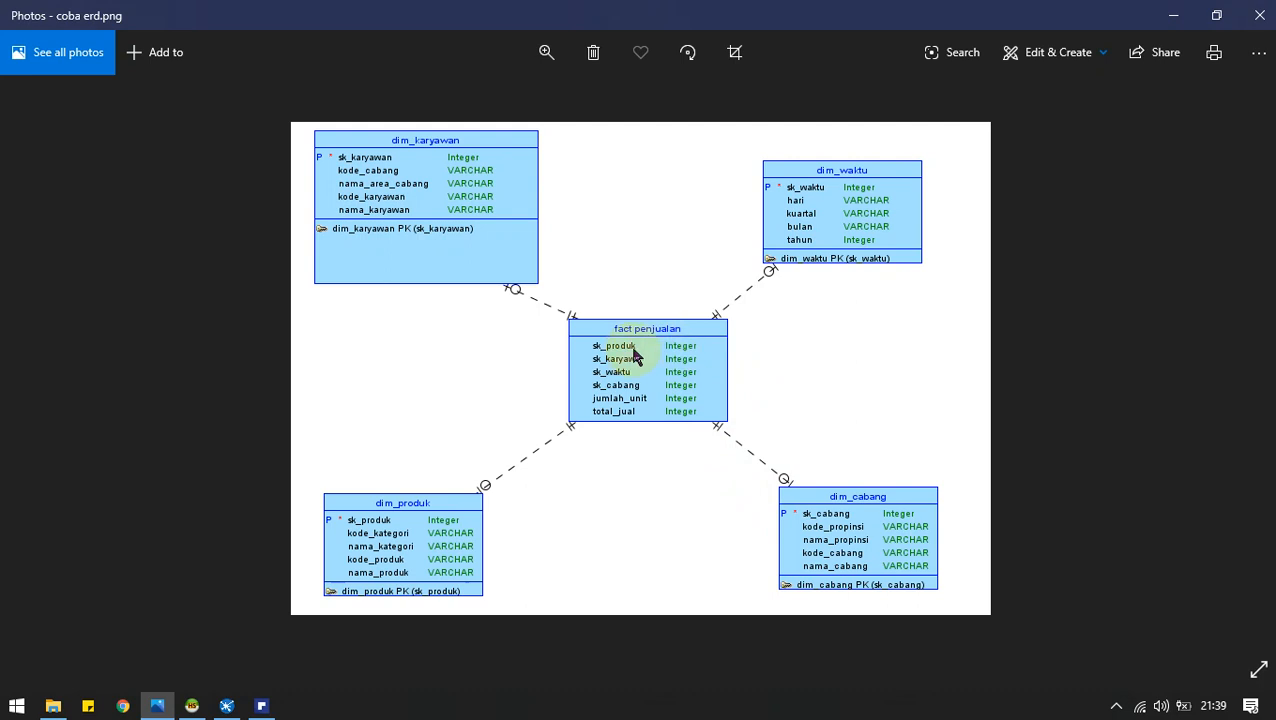
Switch to Spoon, save the Dimensi Waktu transformation in a maximized window and clear the step search filter.
left_click(226, 706)
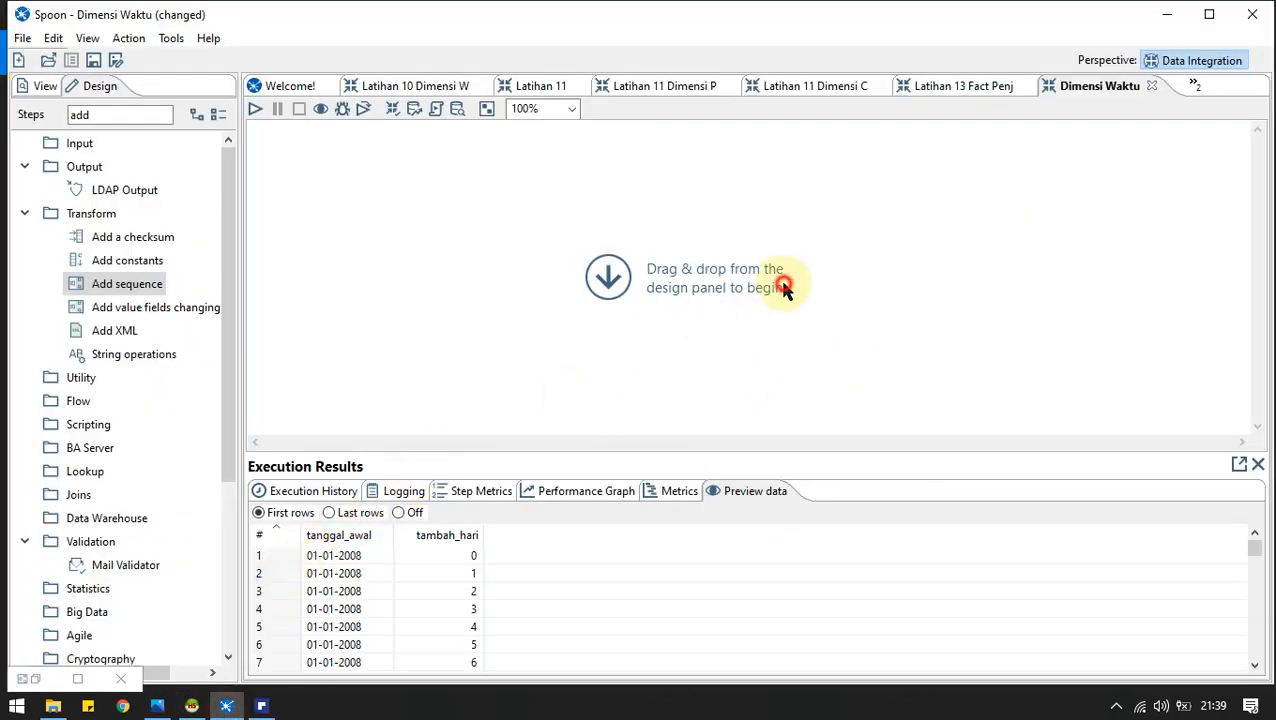
left_click(1080, 92)
left_click(986, 281)
key("ctrl+s")
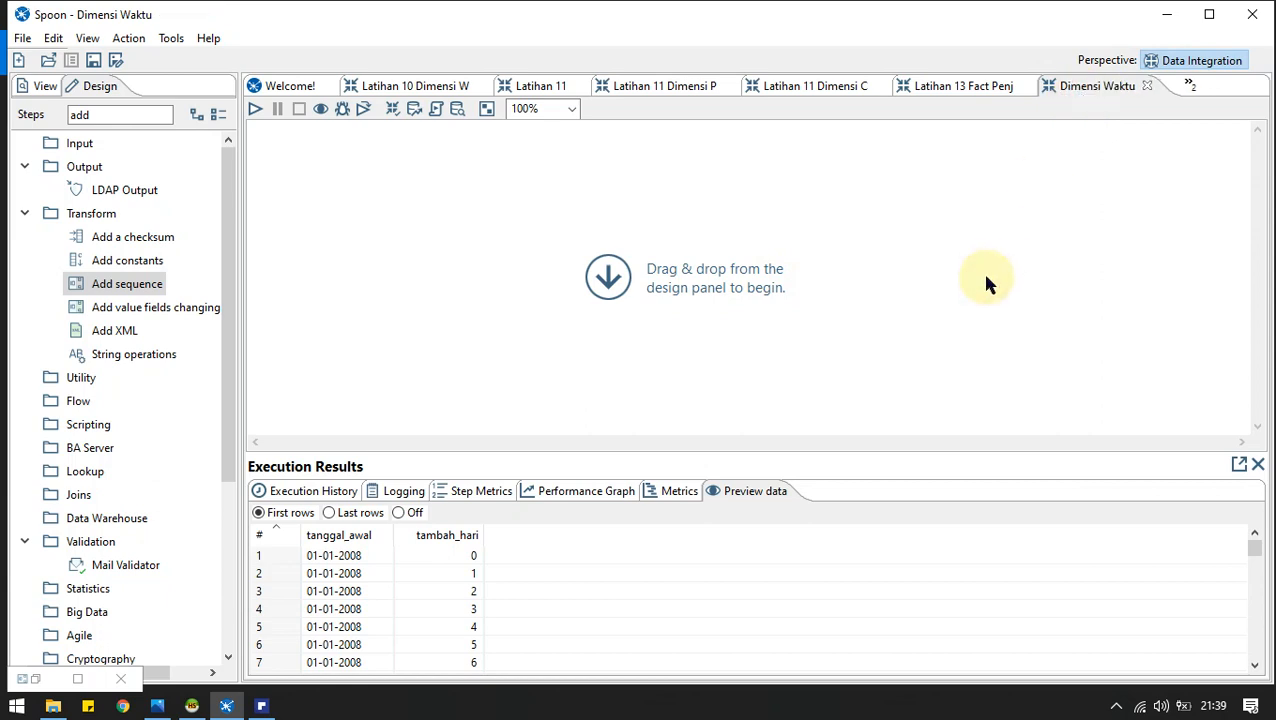
left_click(1209, 14)
left_click(1040, 205)
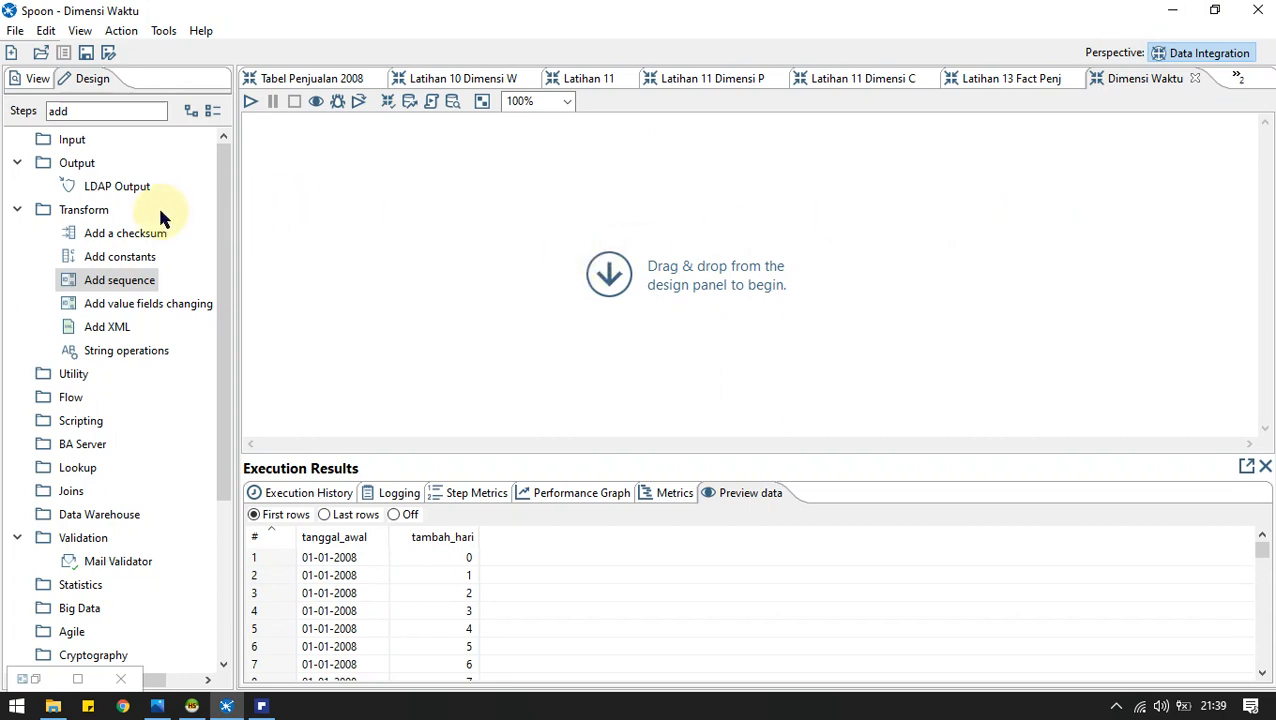
double_click(100, 111)
key("BackSpace")
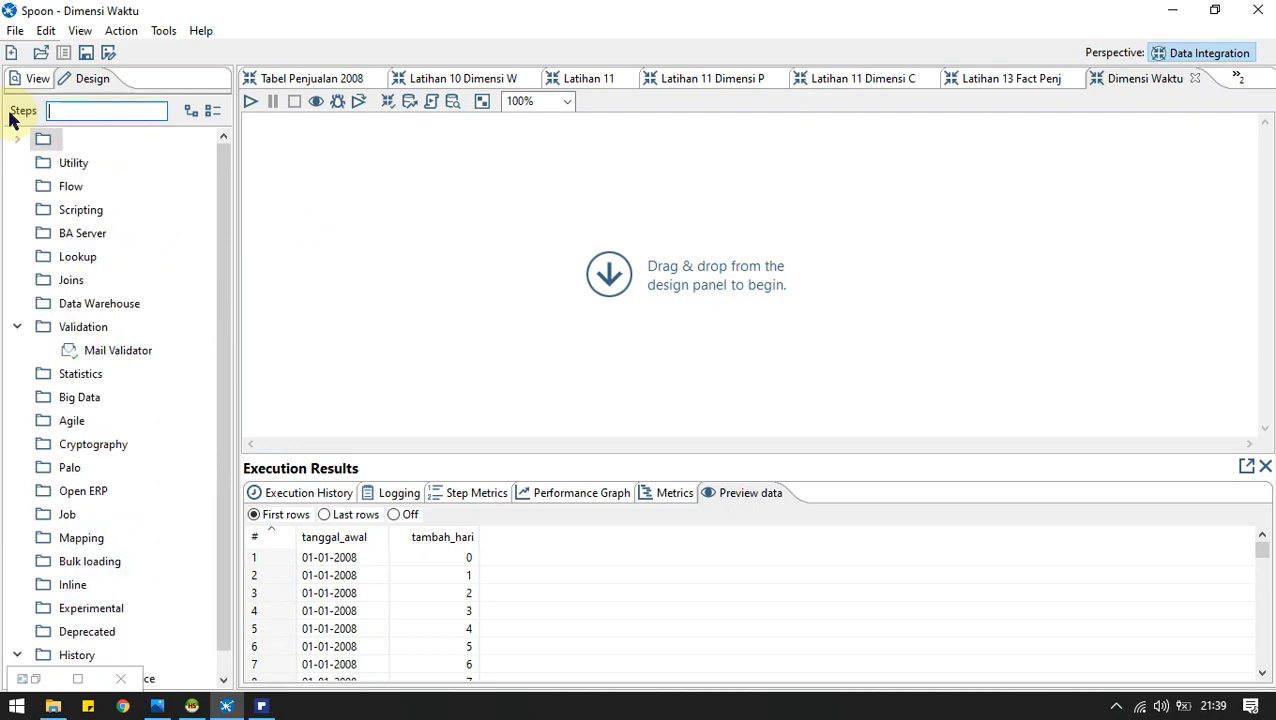
Switch to the coba erd.png diagram in Photos and examine the columns of the dim_waktu table up close.
left_click(158, 708)
double_click(781, 273)
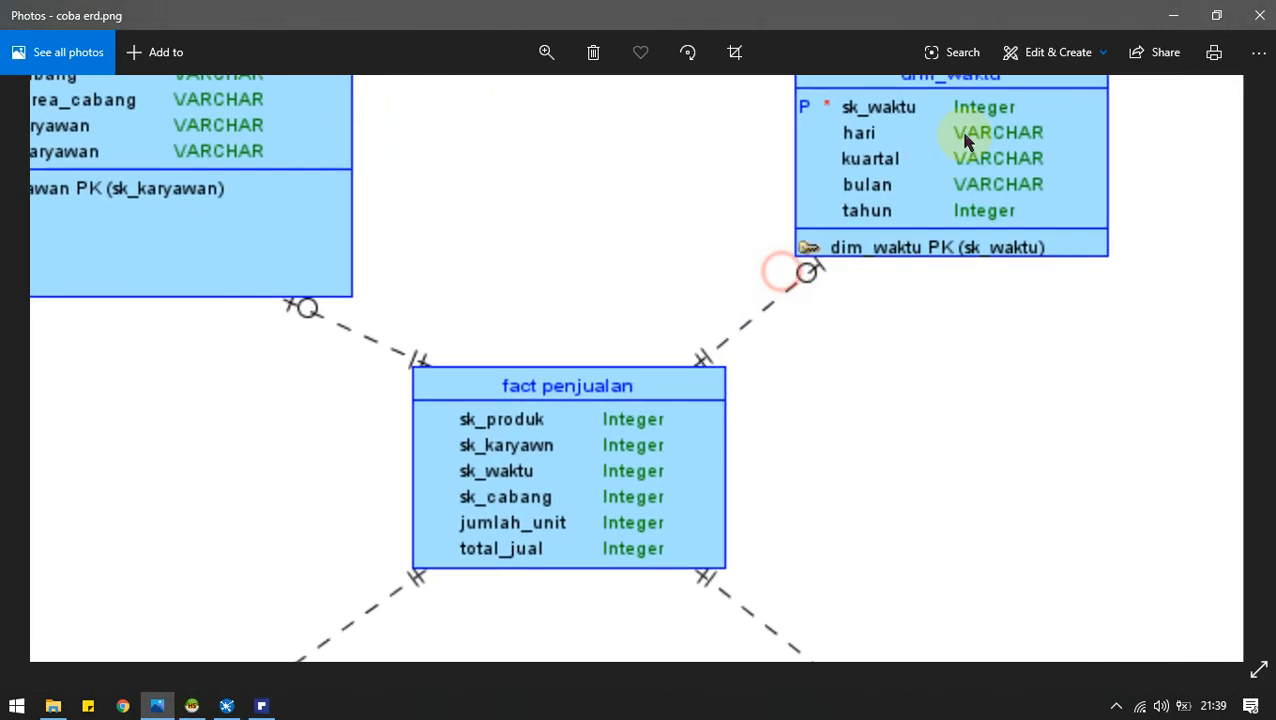
scroll(706, 336, "down", 2)
scroll(706, 340, "up", 2)
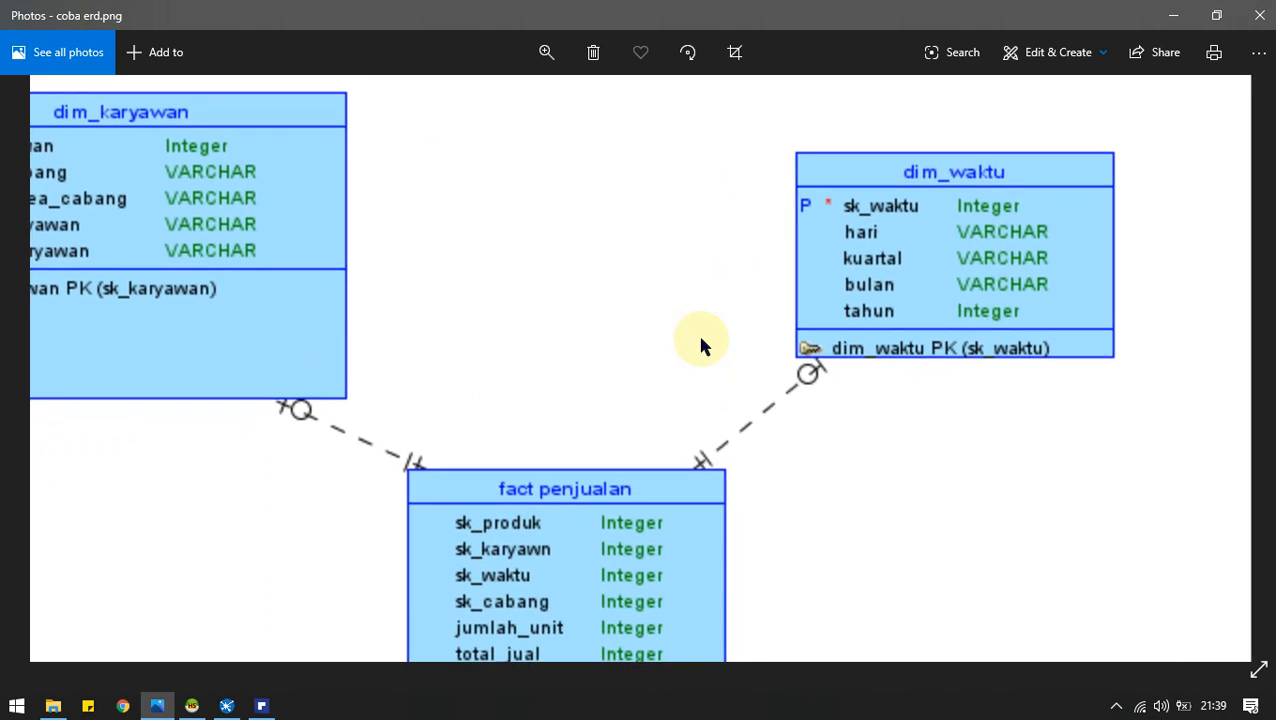
Return to Spoon and add a Generate Rows input step to the empty Dimensi Waktu canvas.
key("alt+Tab")
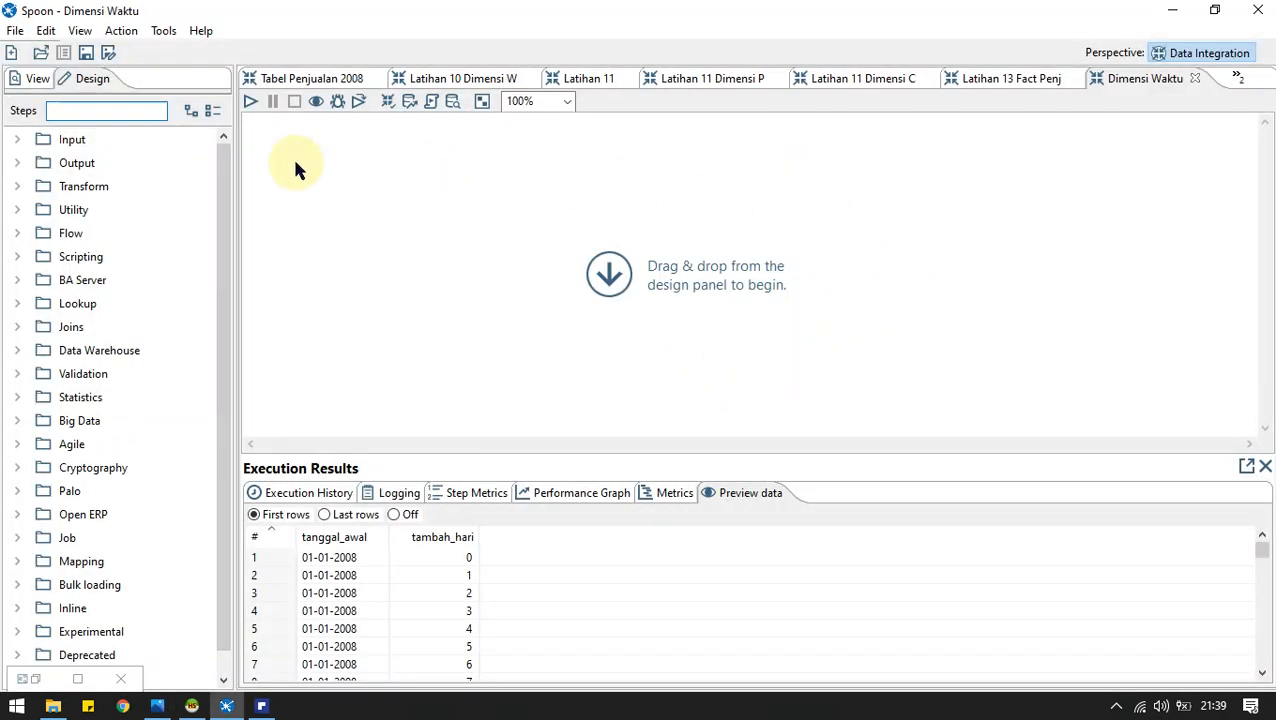
left_click(16, 139)
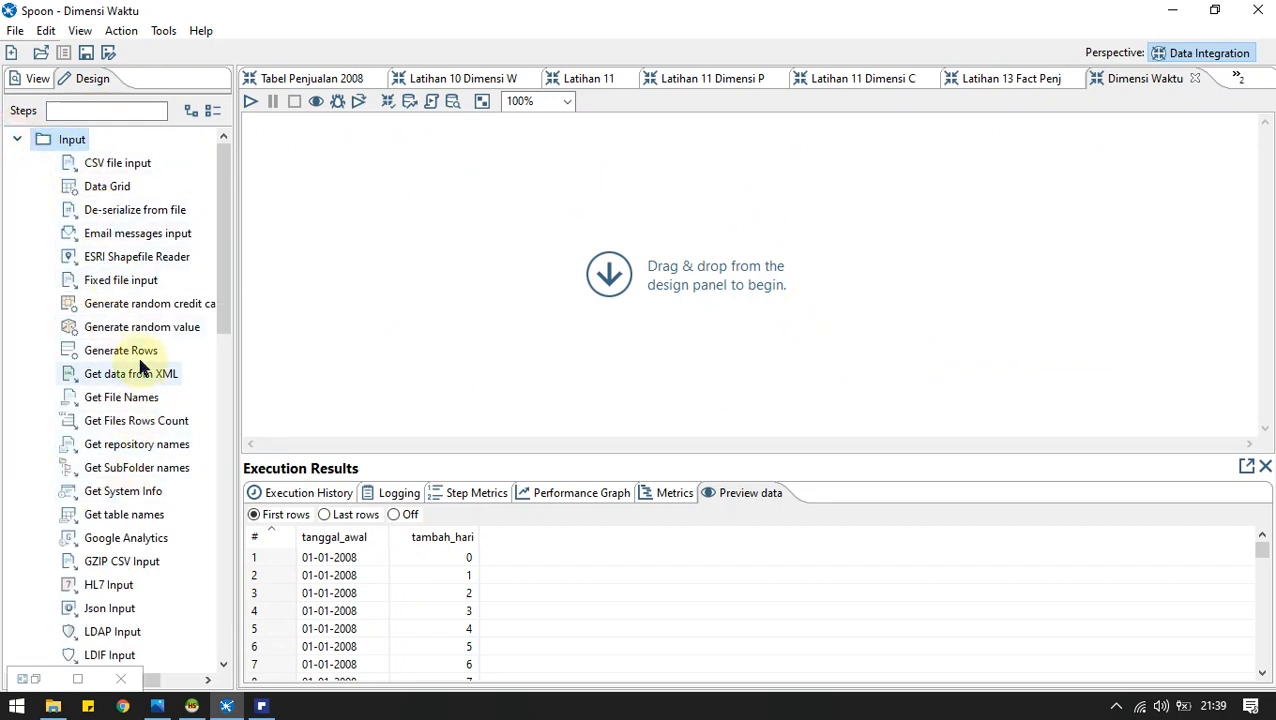
left_click_drag(140, 351, 410, 216)
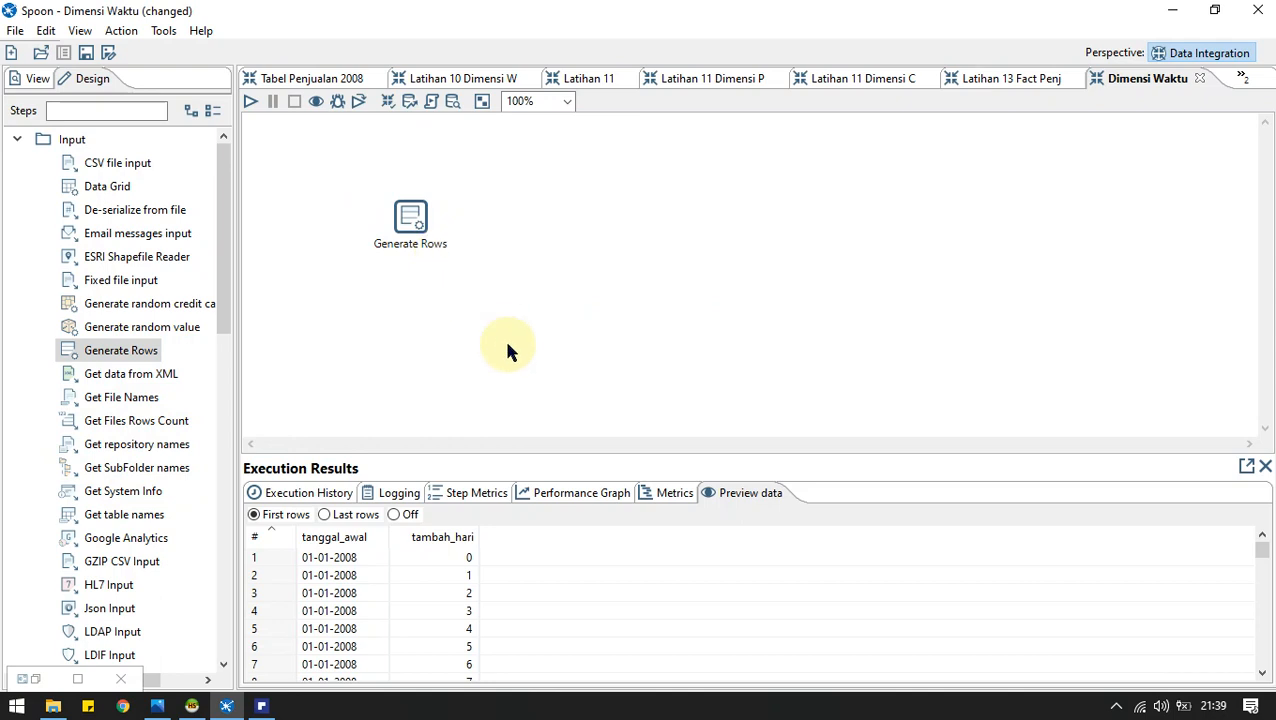
Rename the Generate Rows step as "Generate Rows tanggal awal" and set its row limit to 3650.
double_click(422, 228)
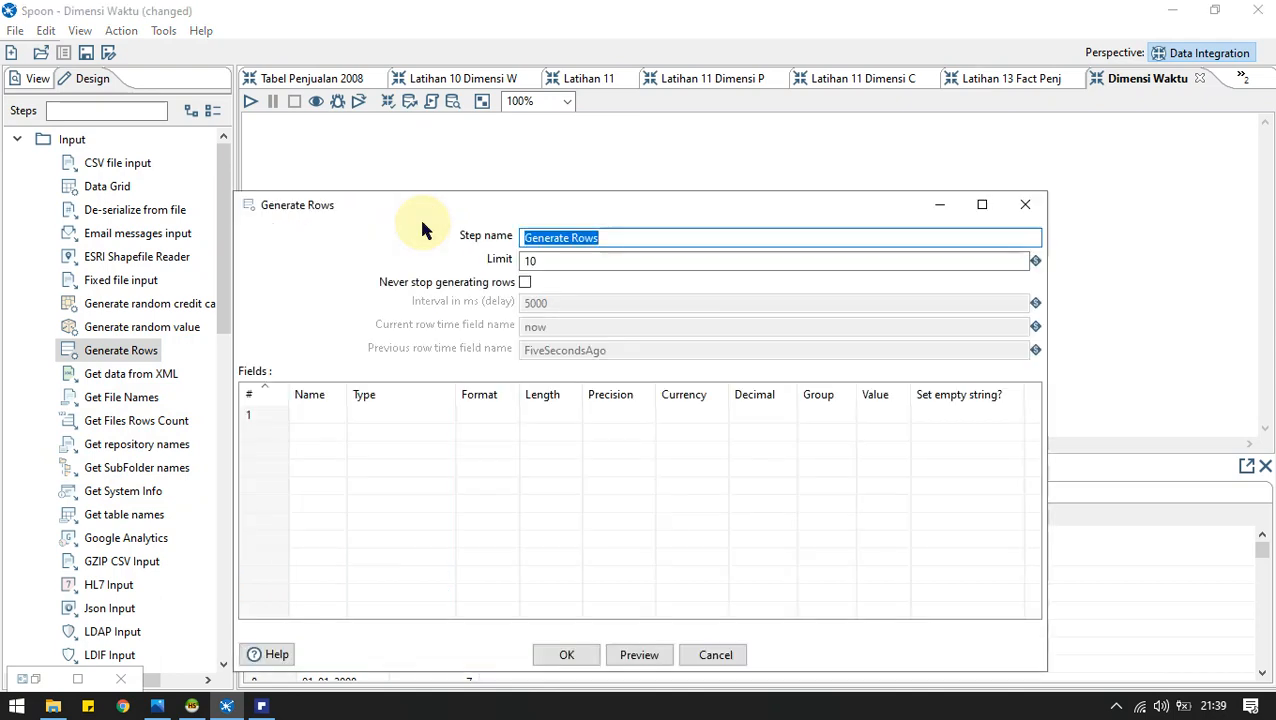
key("End")
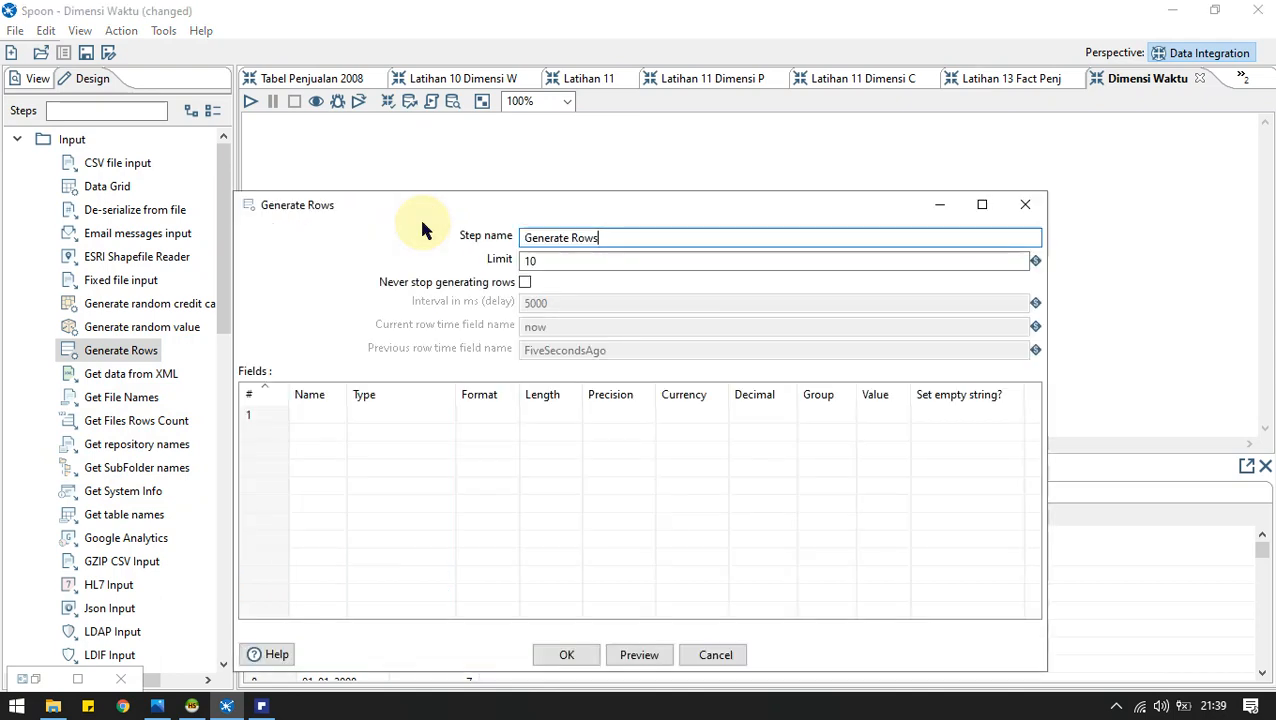
type("tanggal awal")
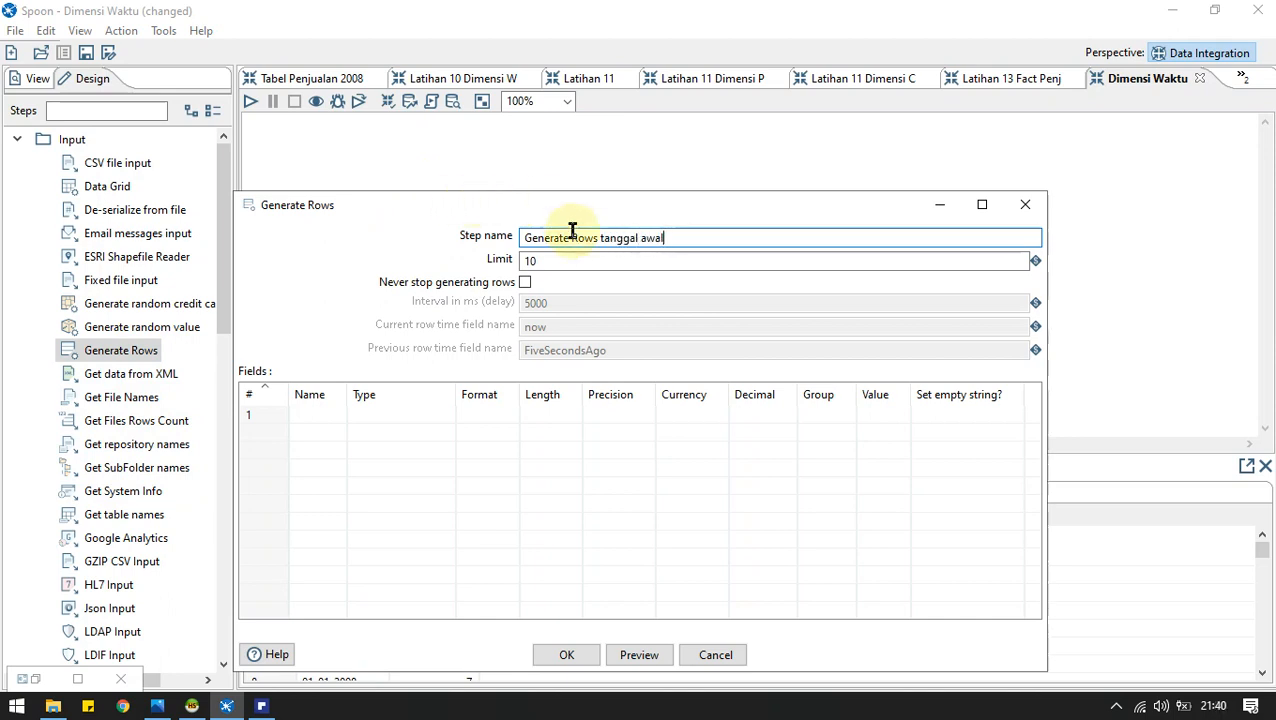
double_click(581, 261)
type("3650")
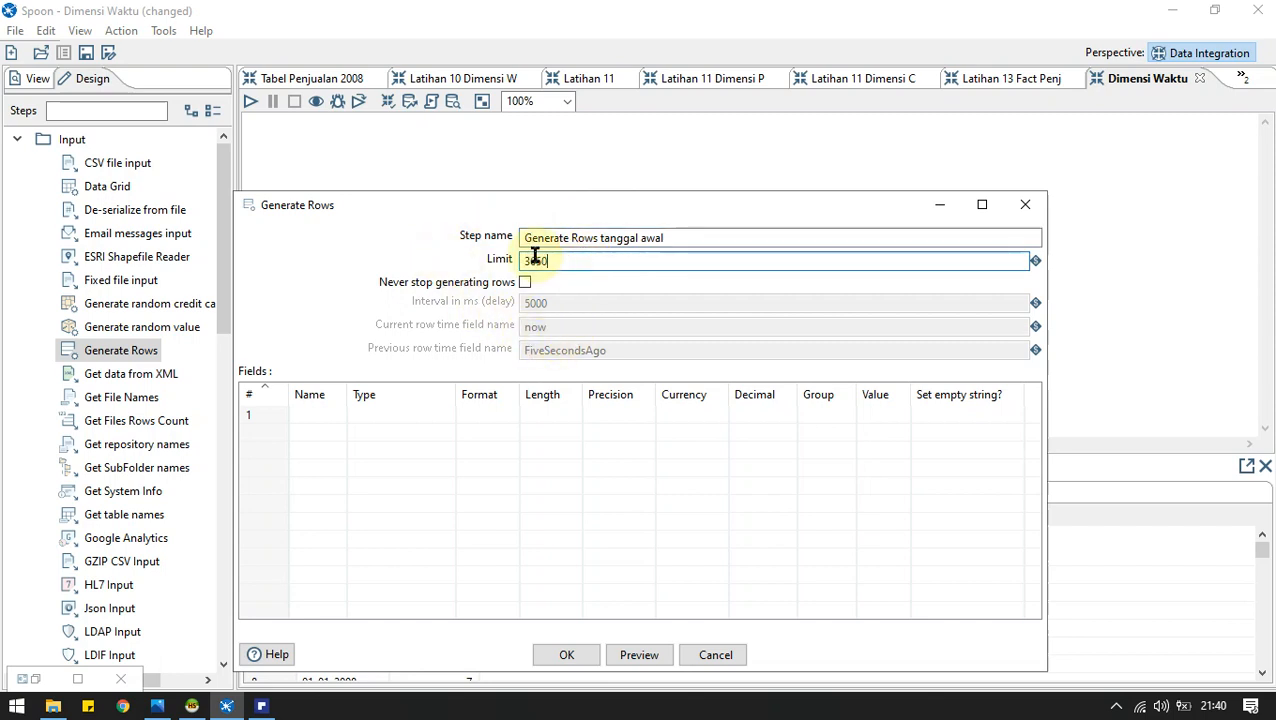
Name the first generated field tanggal_awal.
left_click(320, 417)
type("tanggal ")
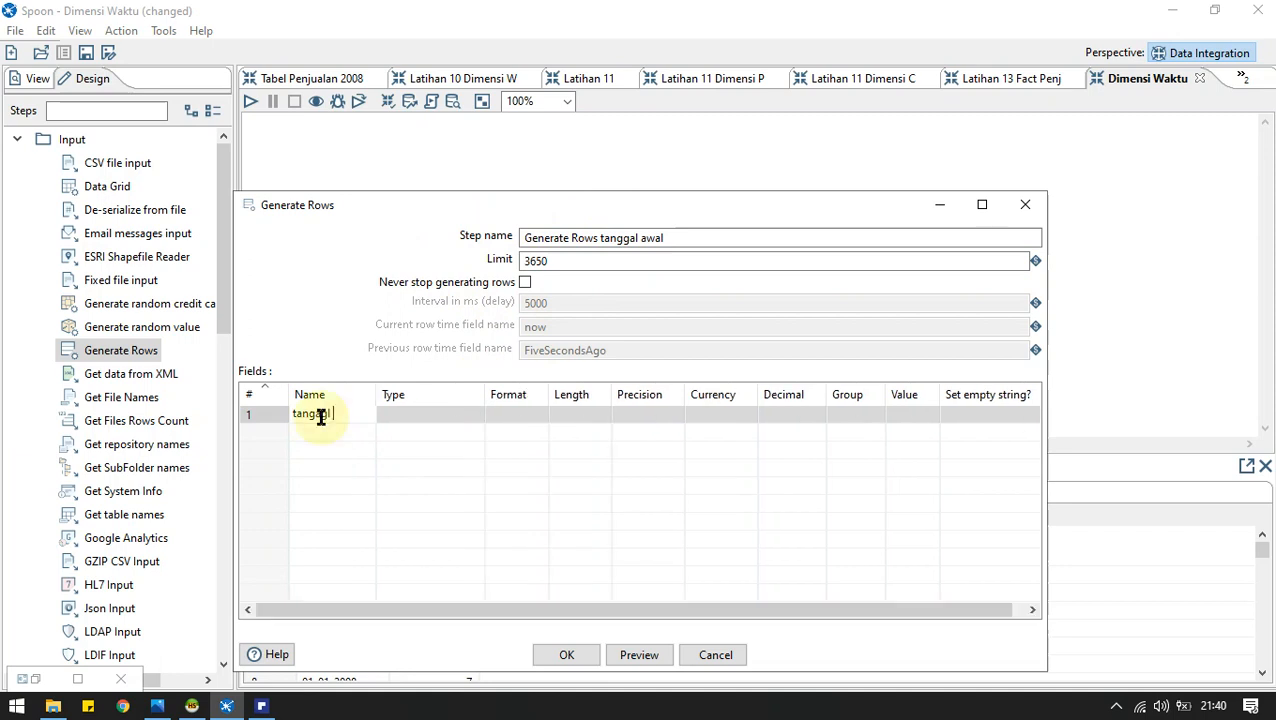
type("aw")
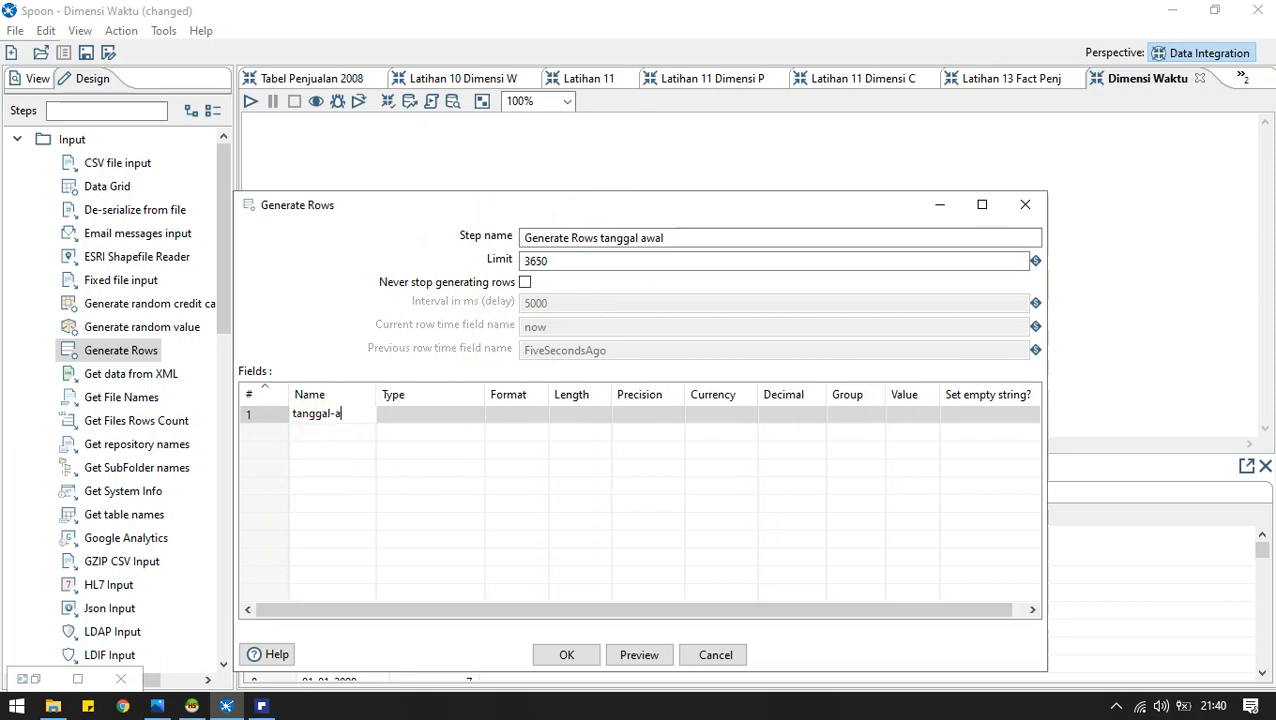
key("BackSpace")
key("BackSpace")
key("BackSpace")
type("-awal")
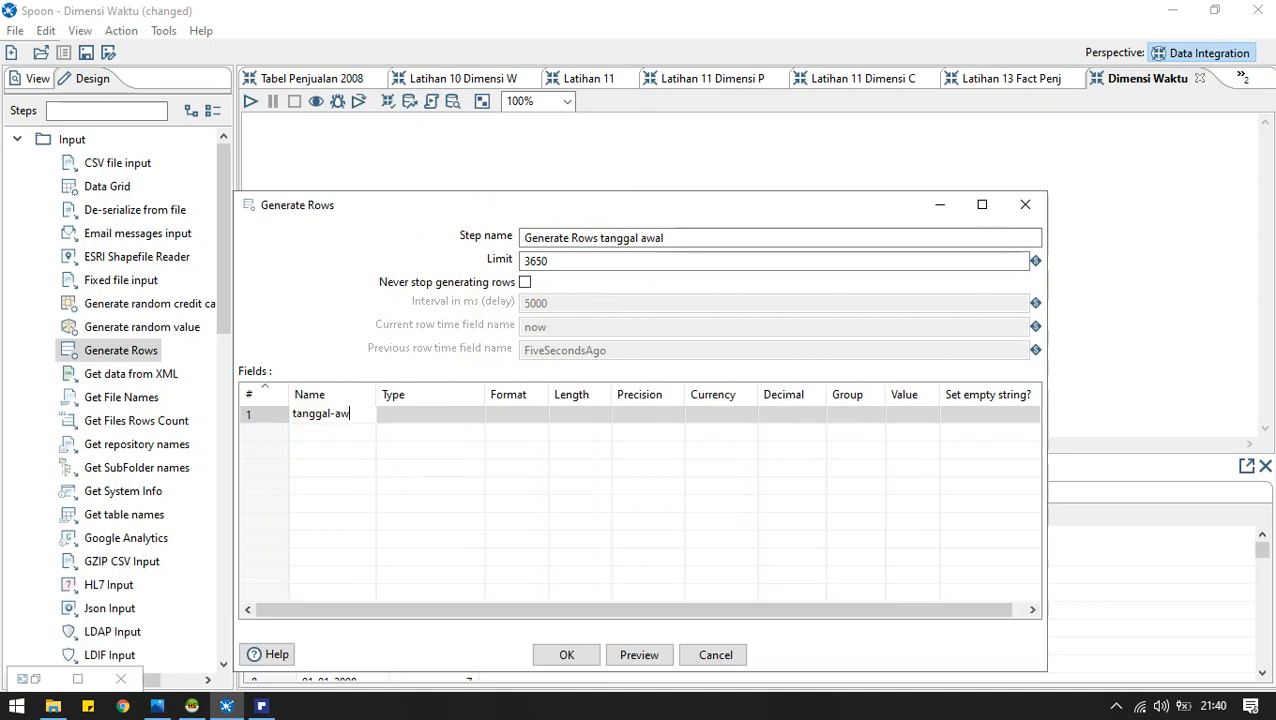
key("BackSpace")
key("BackSpace")
key("BackSpace")
key("BackSpace")
key("BackSpace")
type("_awal")
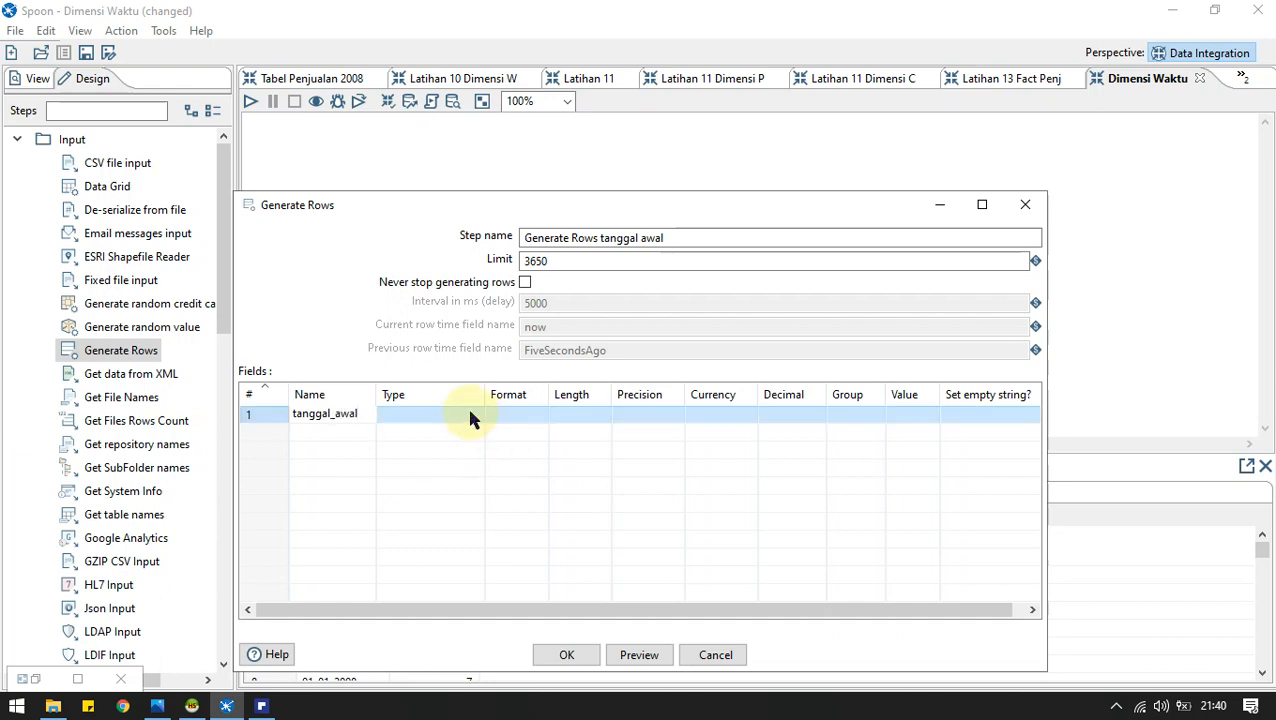
Give the tanggal_awal field type Date, format dd-MM-yyyy and value 01-01-2008, and apply the step settings.
left_click(470, 414)
left_click(397, 474)
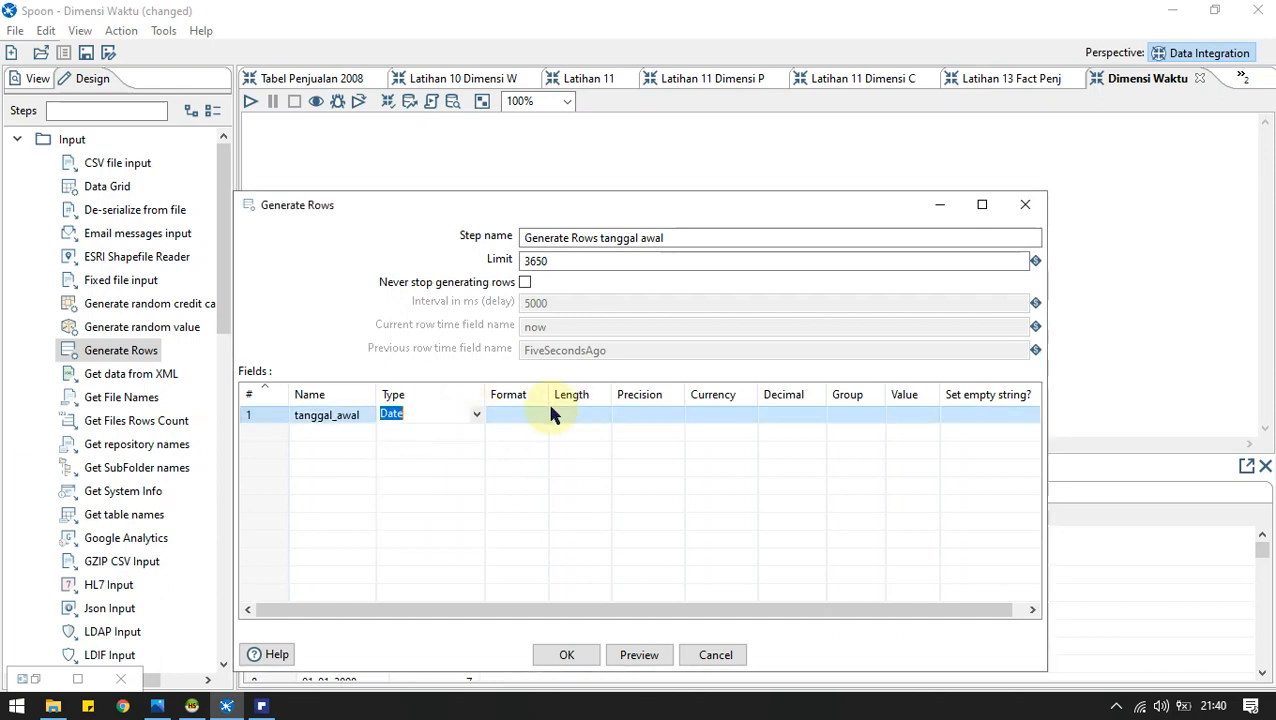
left_click(535, 415)
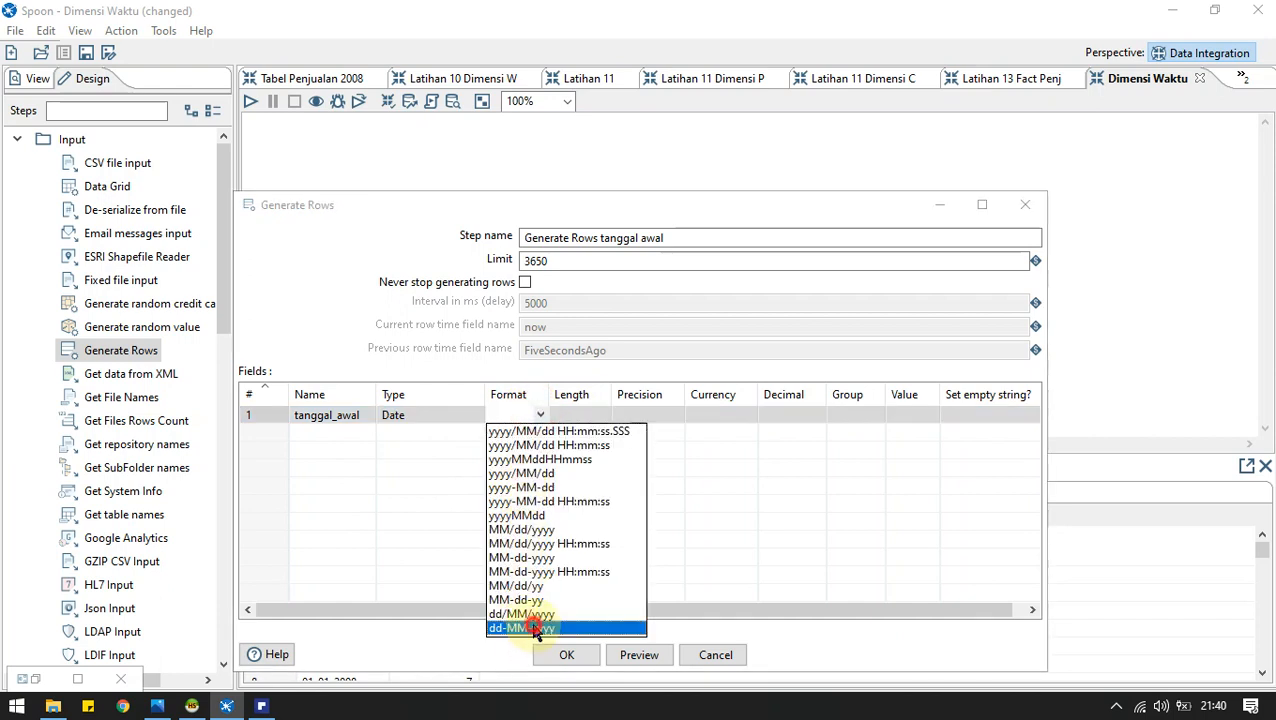
left_click(530, 627)
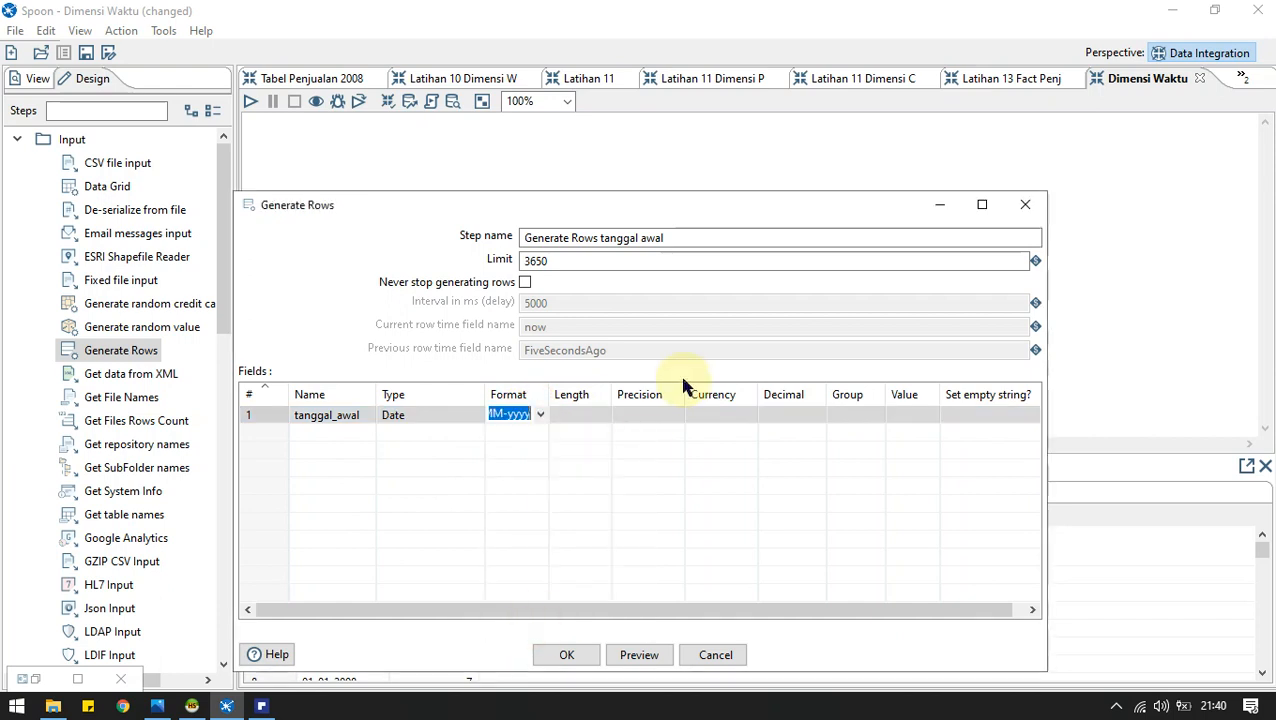
left_click(921, 413)
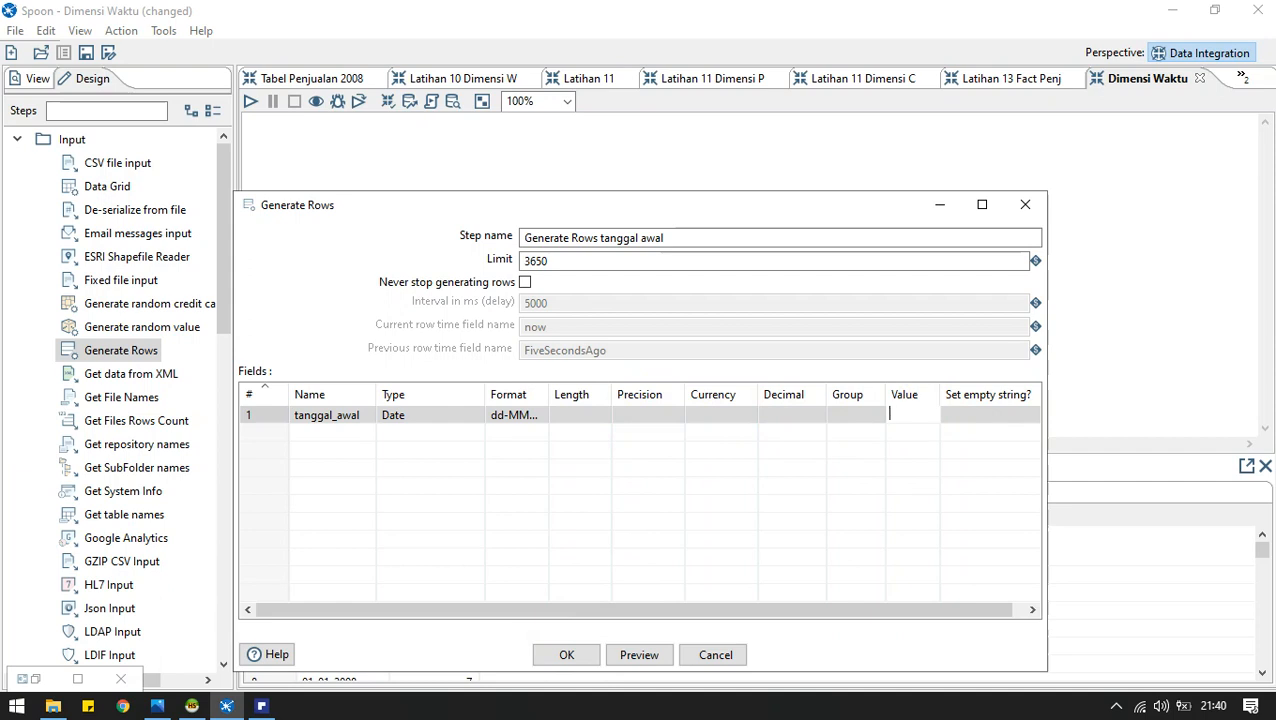
type("01-01-2008")
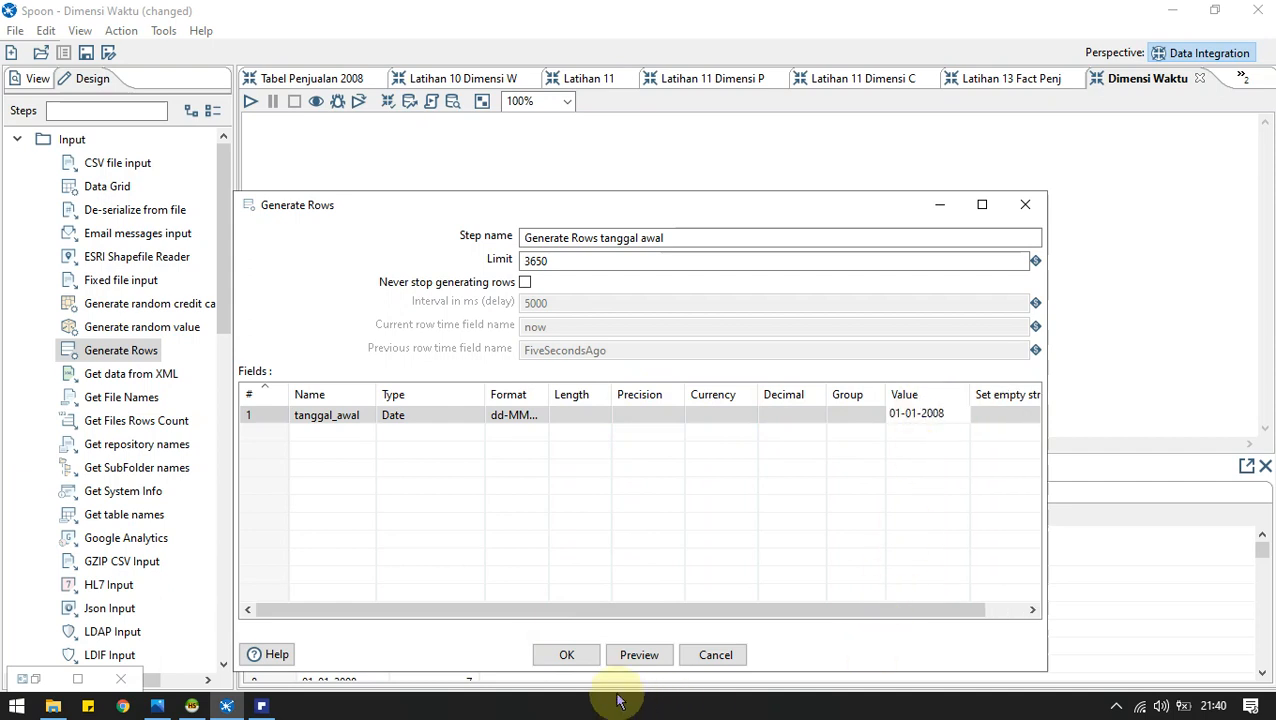
left_click(580, 656)
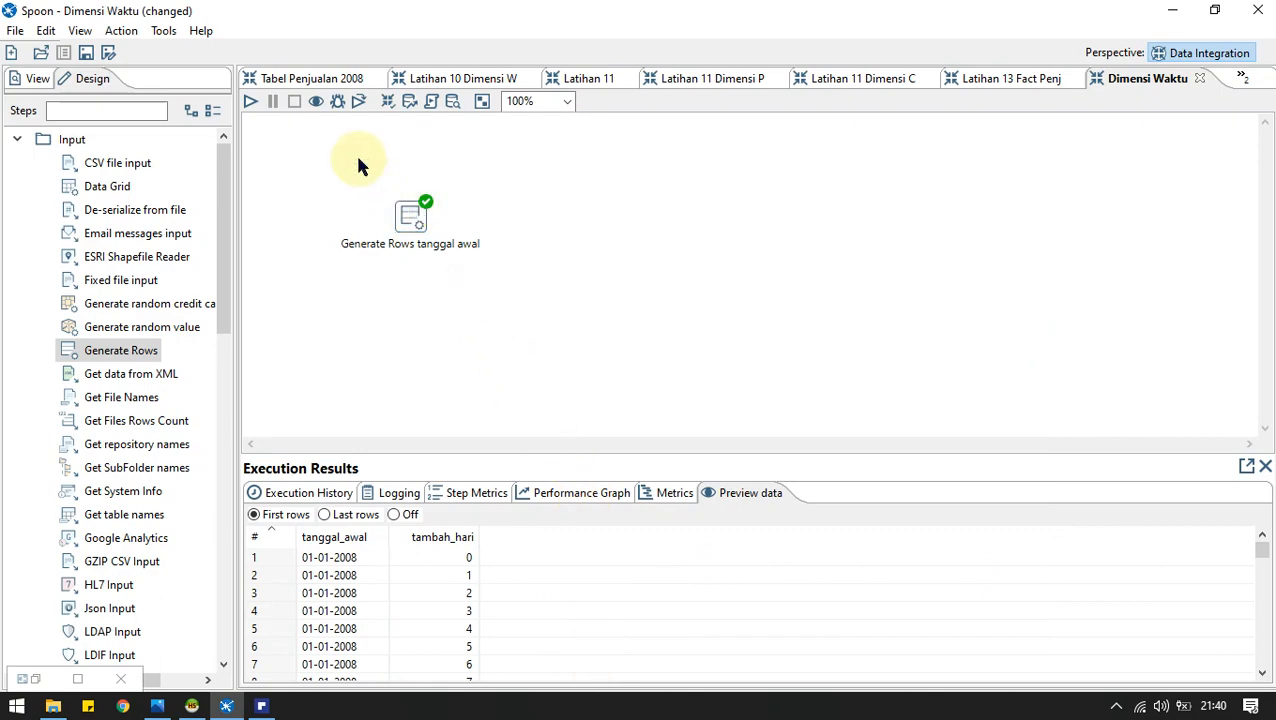
Run the Dimensi Waktu transformation with local execution and examine the rows in the data preview.
left_click(251, 104)
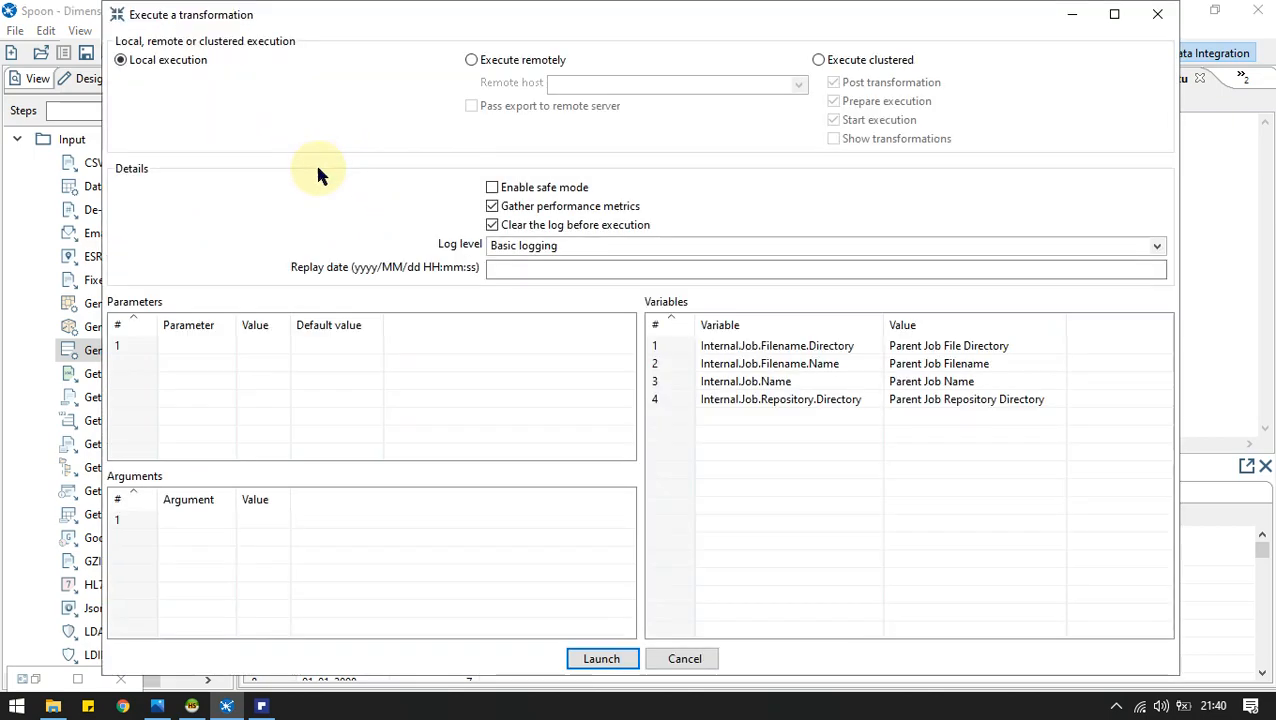
left_click(598, 657)
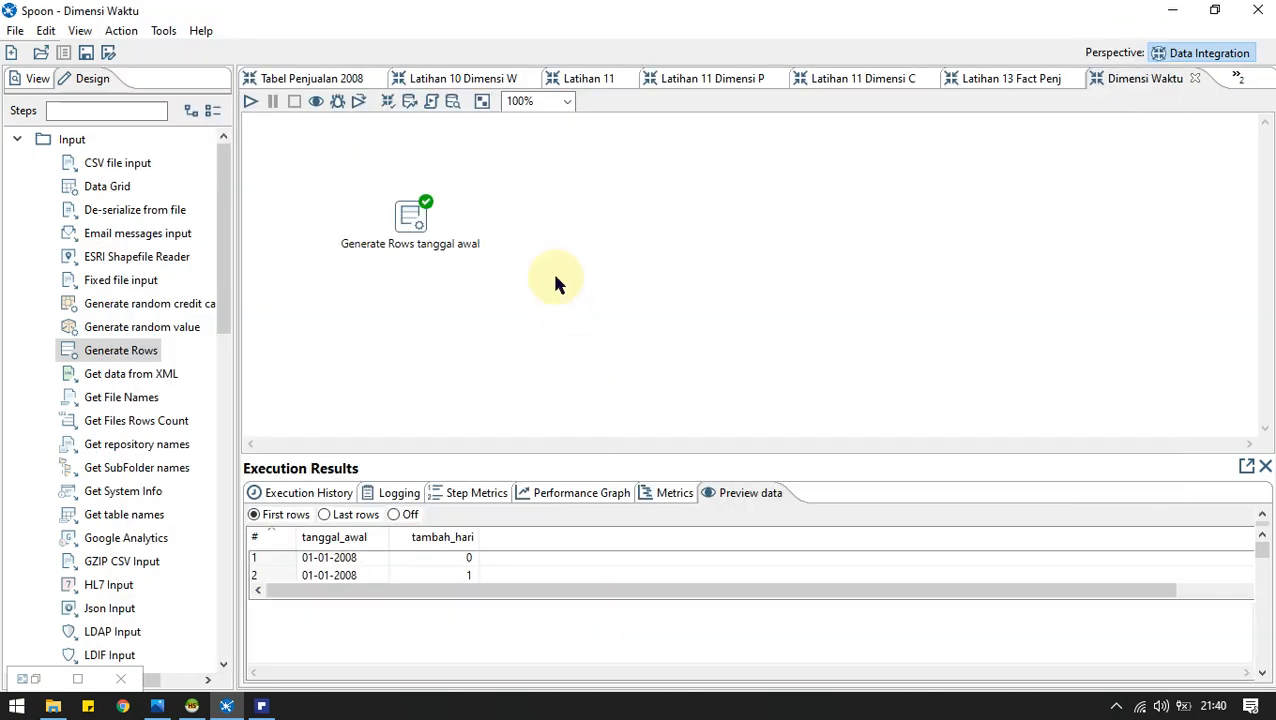
left_click(329, 562)
scroll(389, 626, "down", 5)
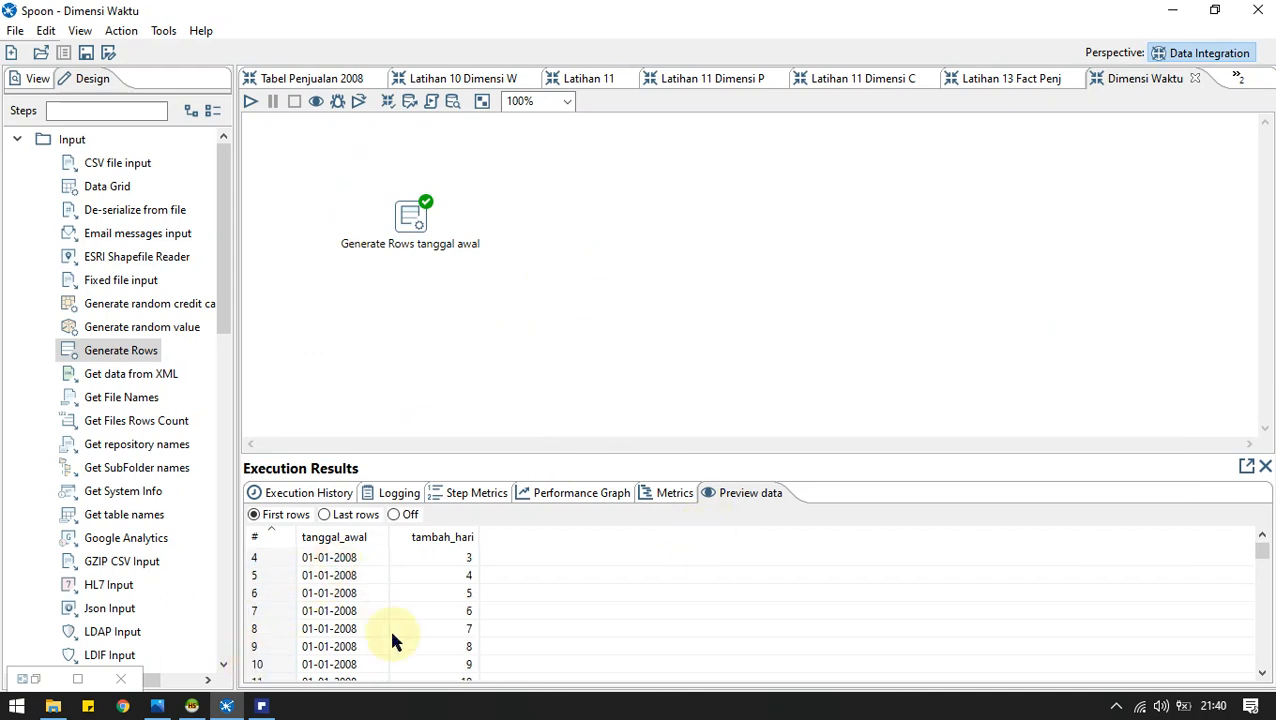
scroll(389, 626, "up", 5)
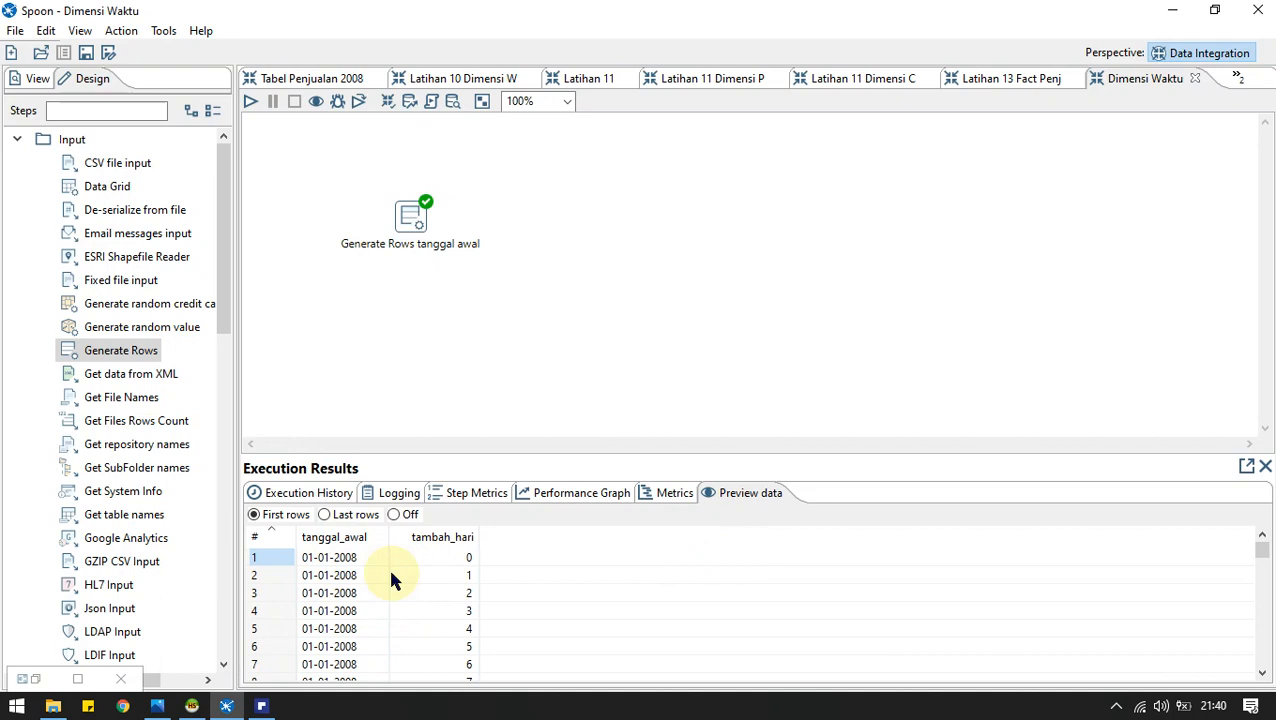
scroll(350, 590, "down", 1)
scroll(352, 592, "up", 1)
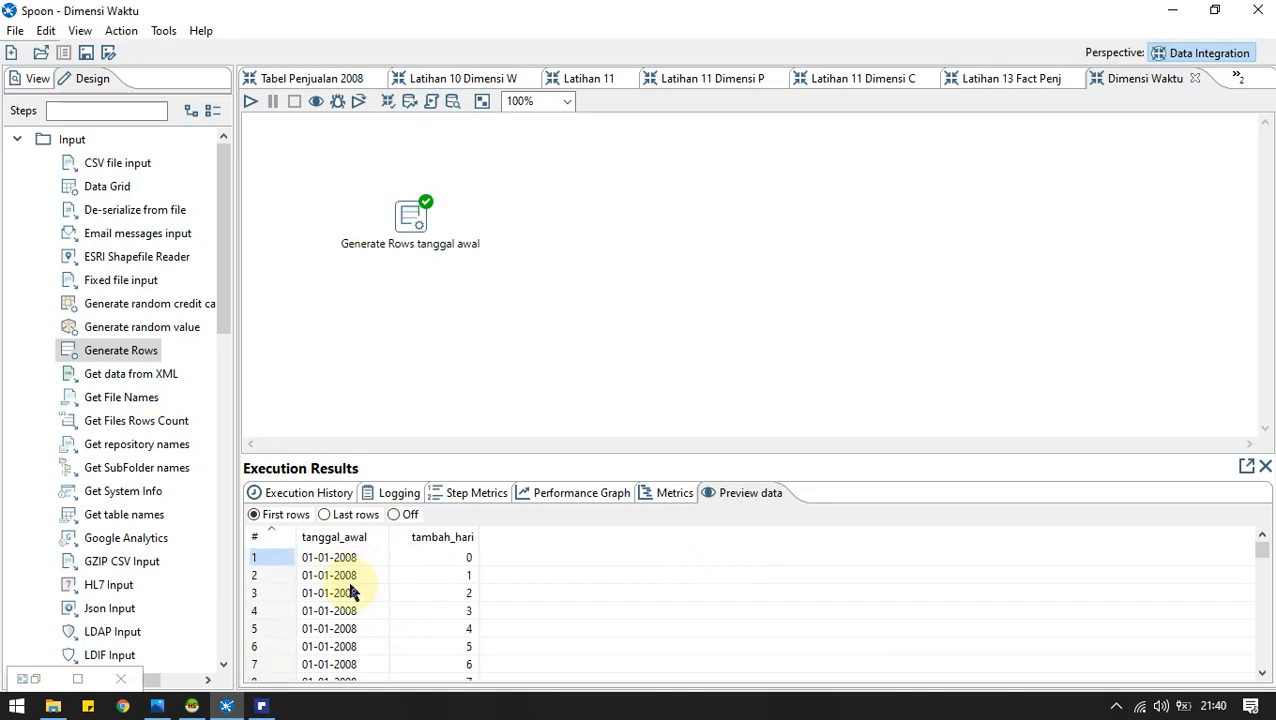
Add an Add sequence step to the transformation and connect Generate Rows tanggal awal to it.
left_click(117, 113)
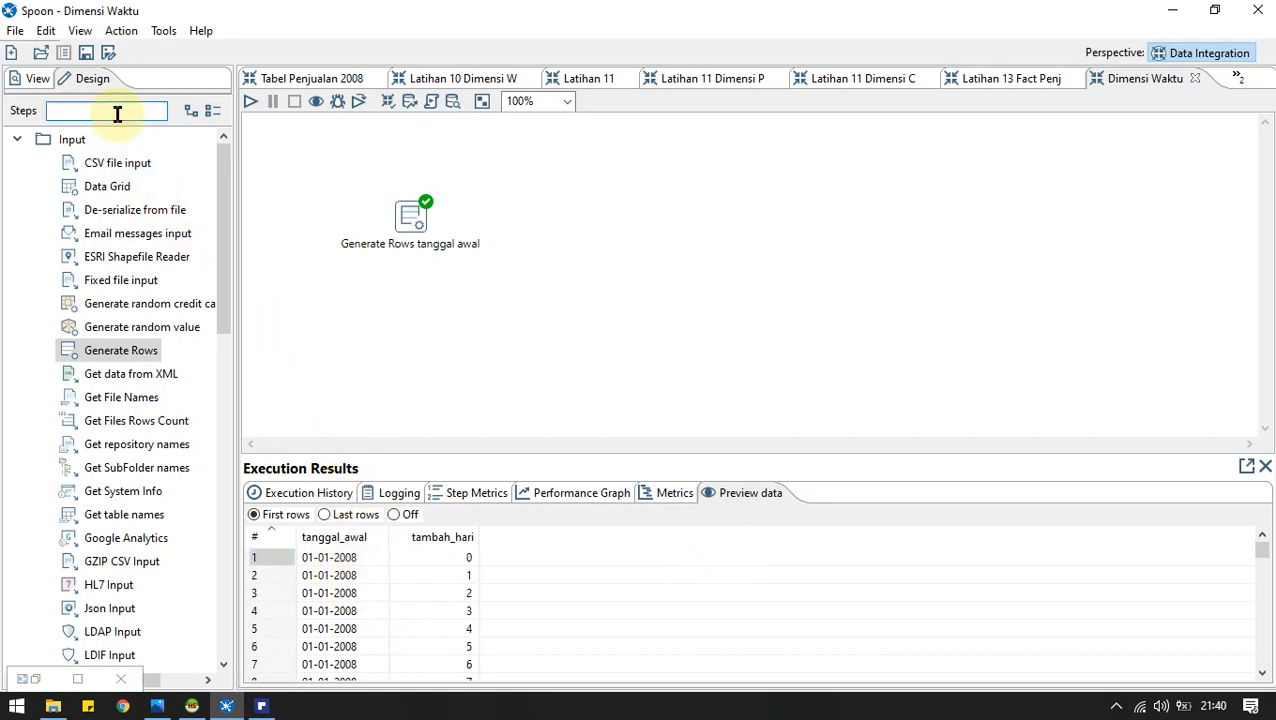
left_click(20, 145)
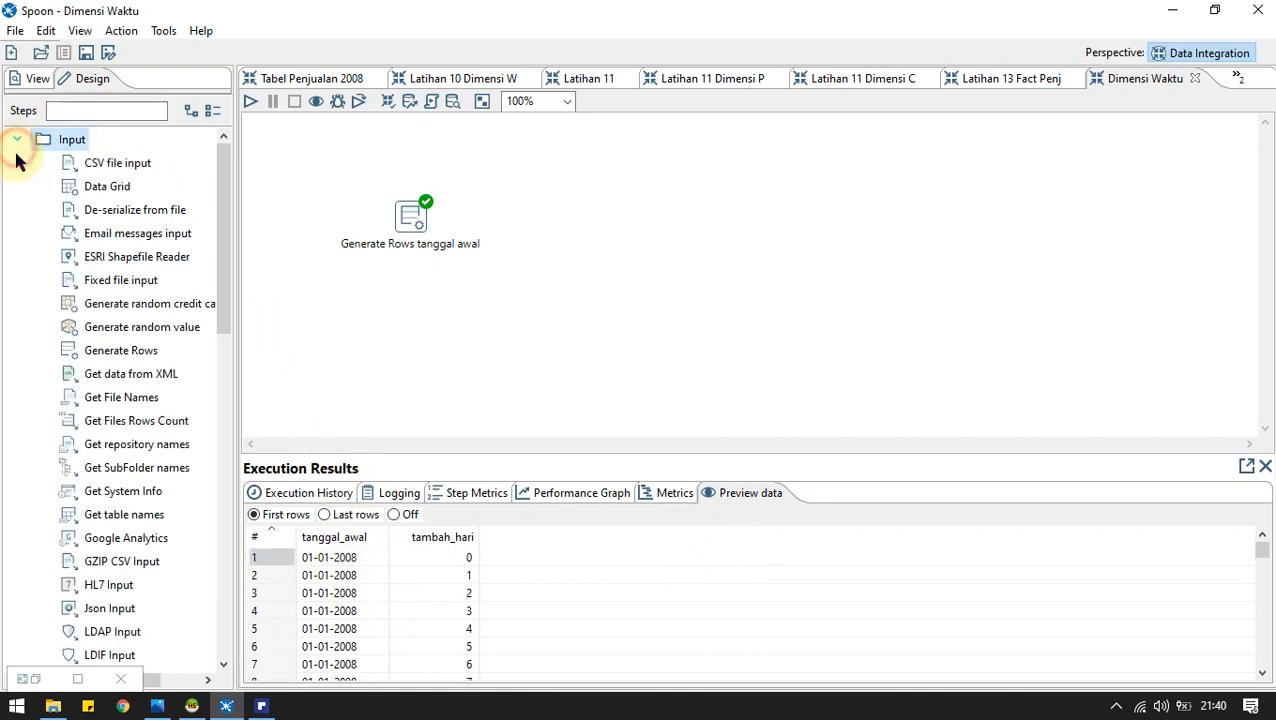
left_click(18, 141)
left_click(18, 186)
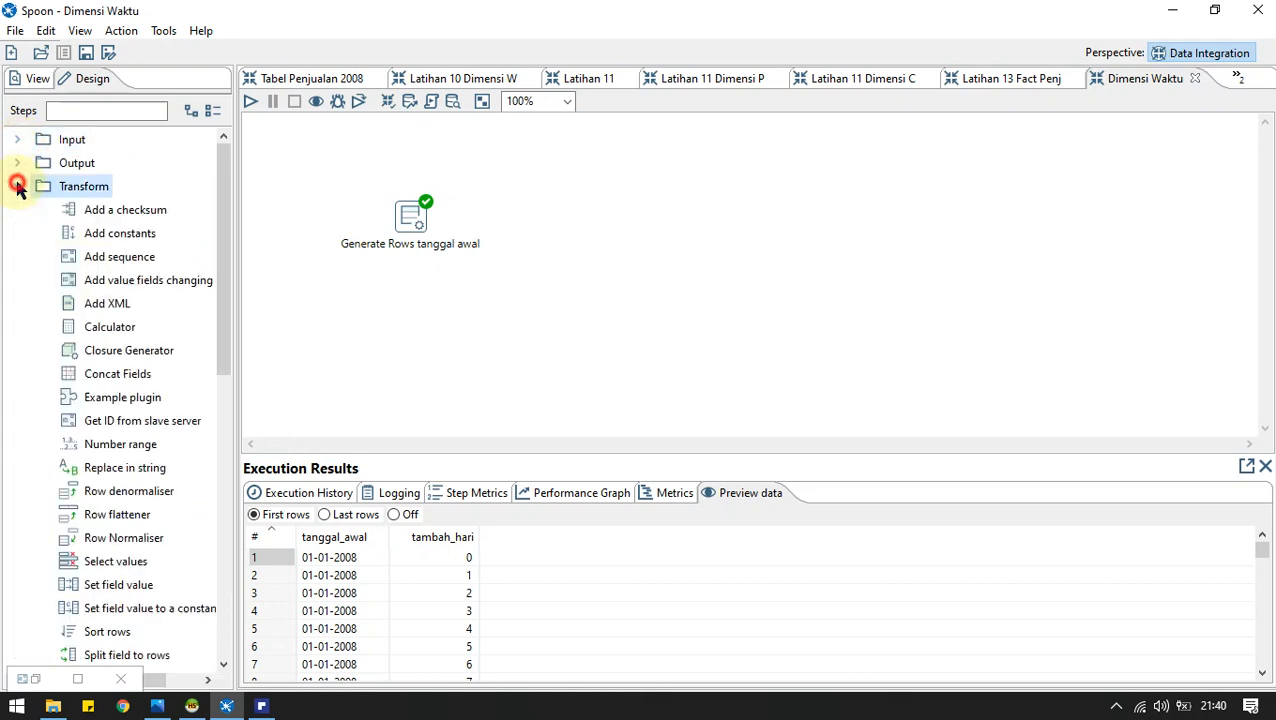
left_click_drag(92, 262, 455, 322)
left_click(412, 222)
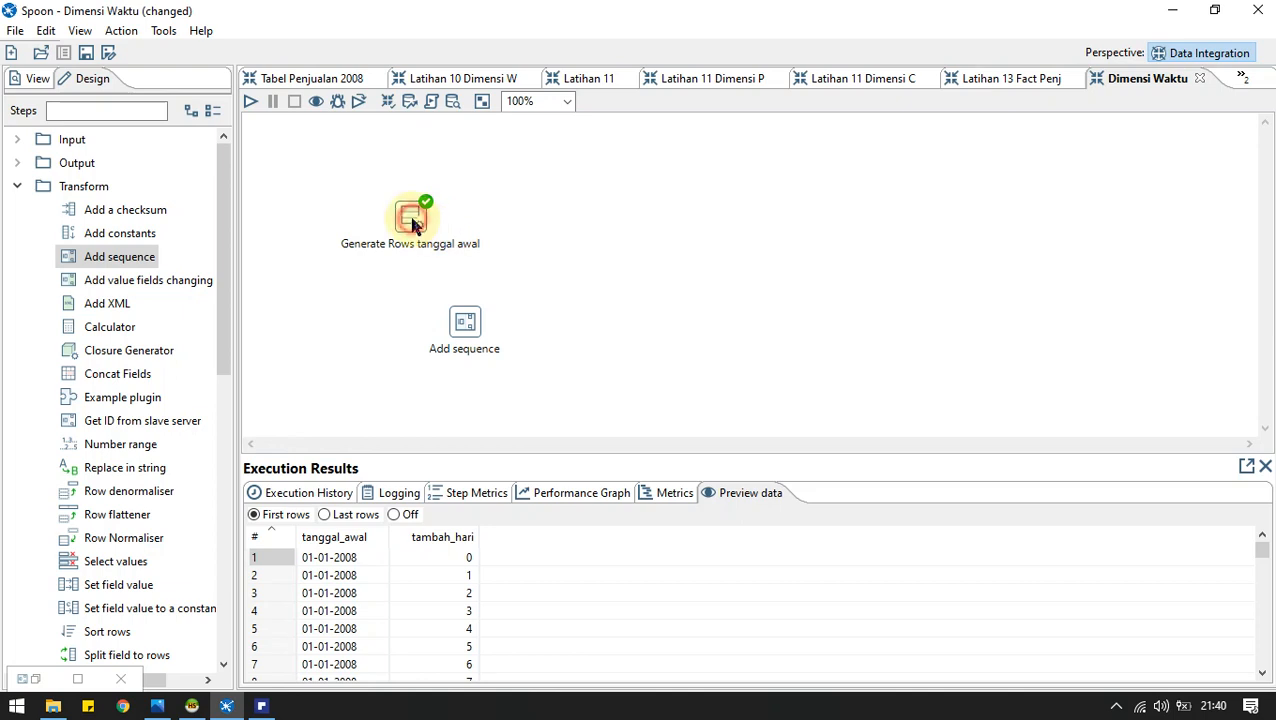
mouse_move(416, 232)
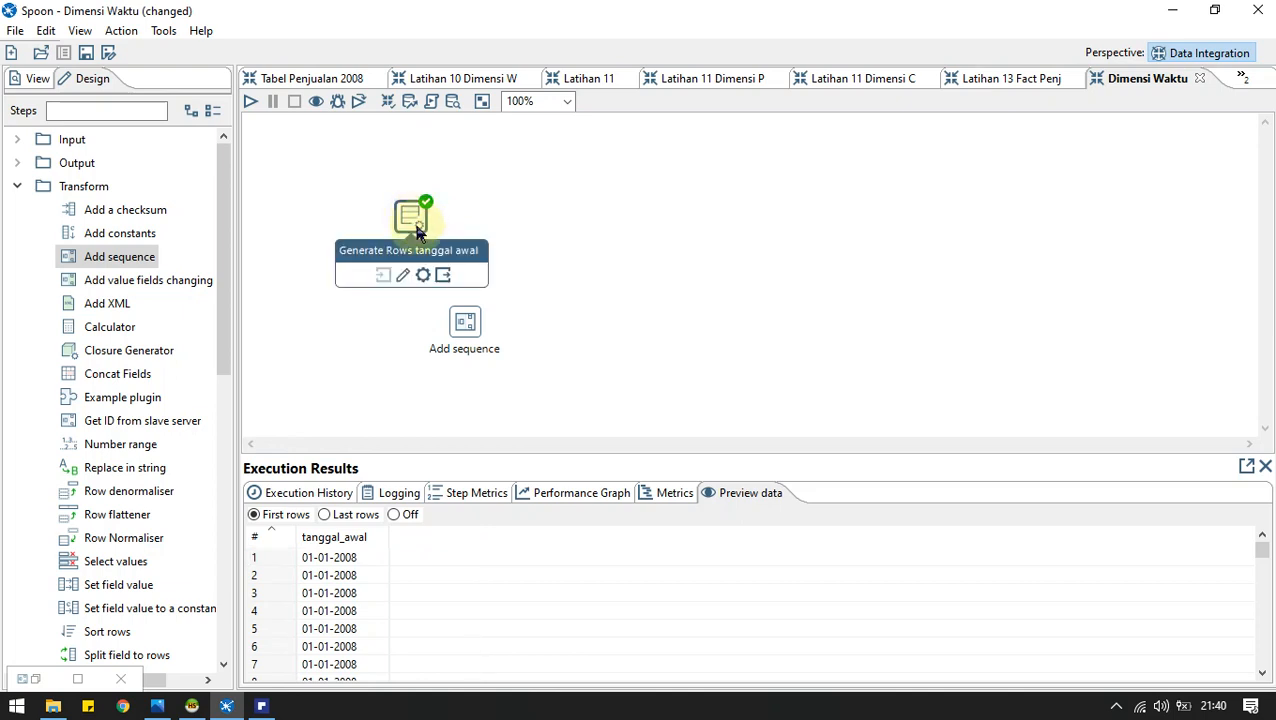
left_click_drag(441, 283, 464, 320)
Rename the Add sequence step as "Add sequence tambah hari".
double_click(466, 321)
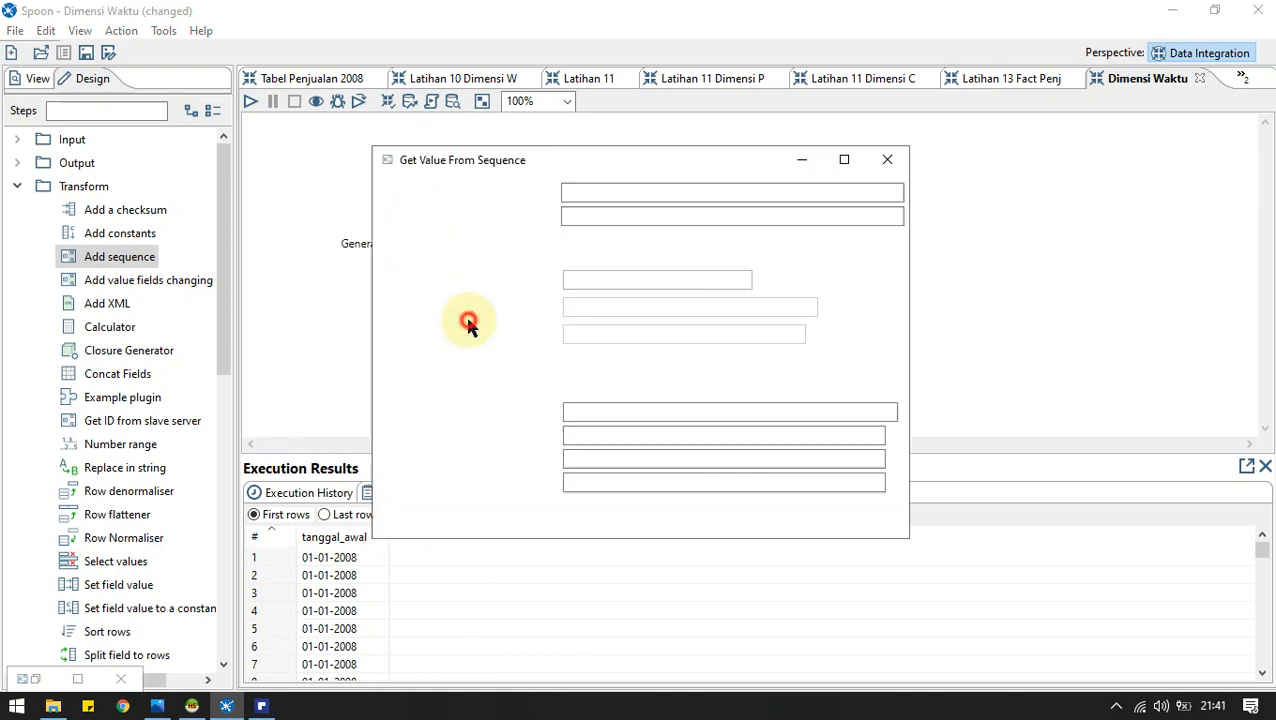
key("End")
type("t")
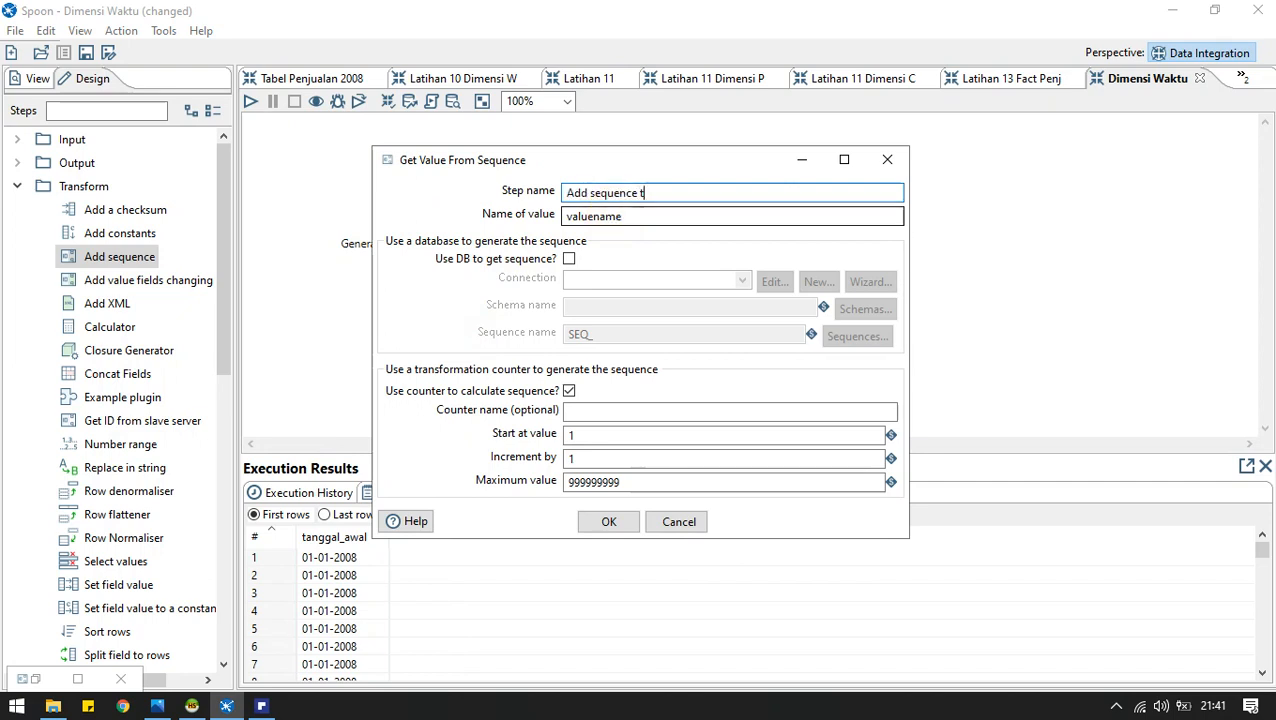
type("ambha h")
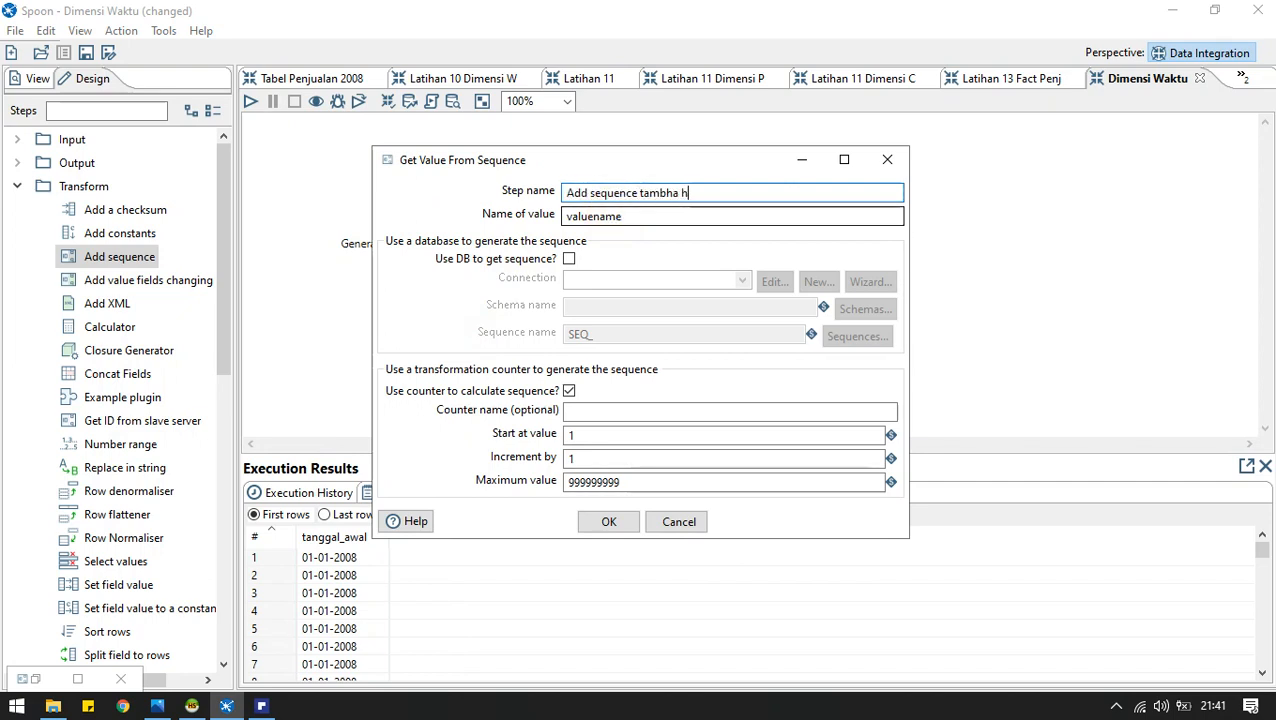
key("BackSpace")
key("BackSpace")
key("BackSpace")
key("BackSpace")
type("ah hari")
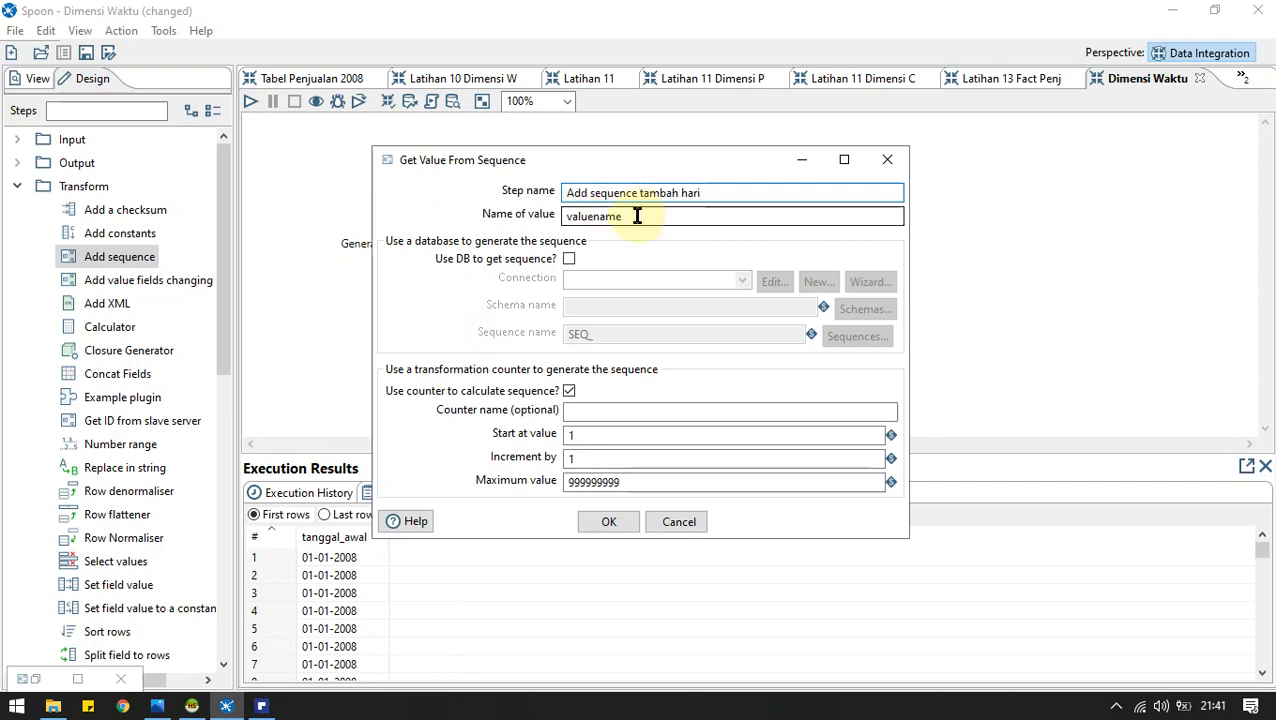
Name the sequence value tambah_hari, start its counter at 0, and apply the step settings.
double_click(612, 216)
type("tamb")
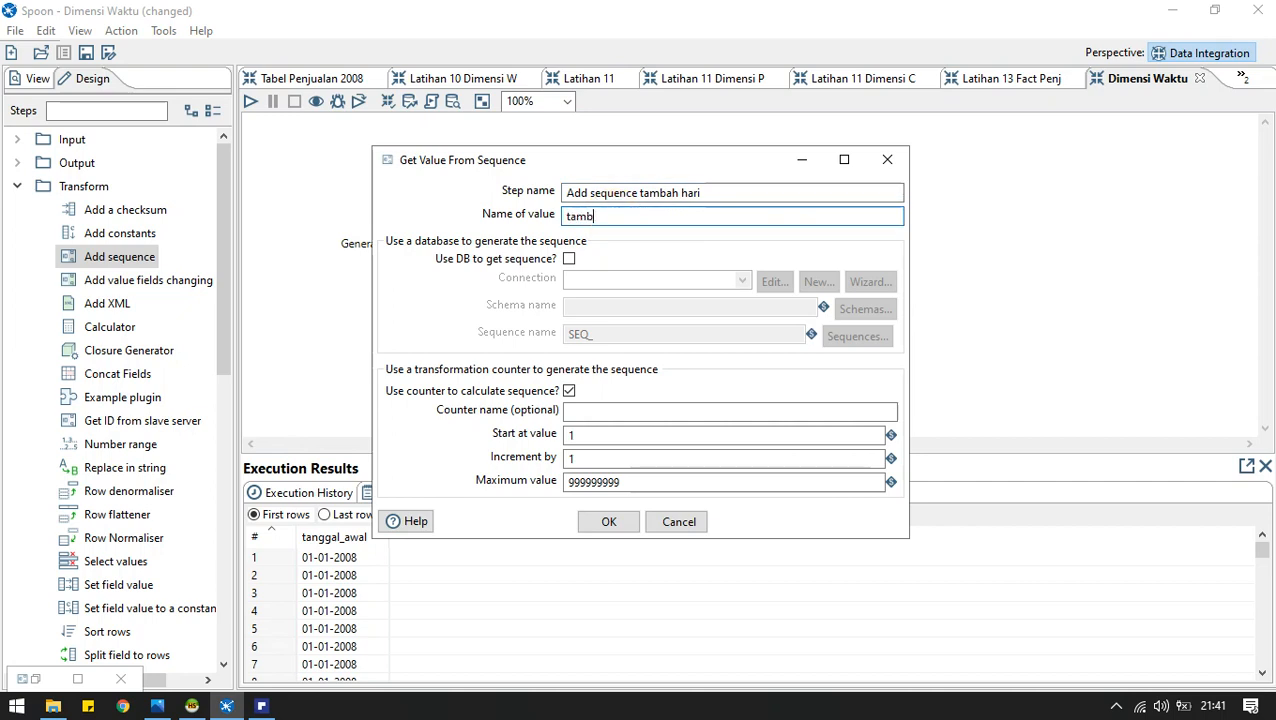
type("ah_hari")
left_click(578, 435)
key("BackSpace")
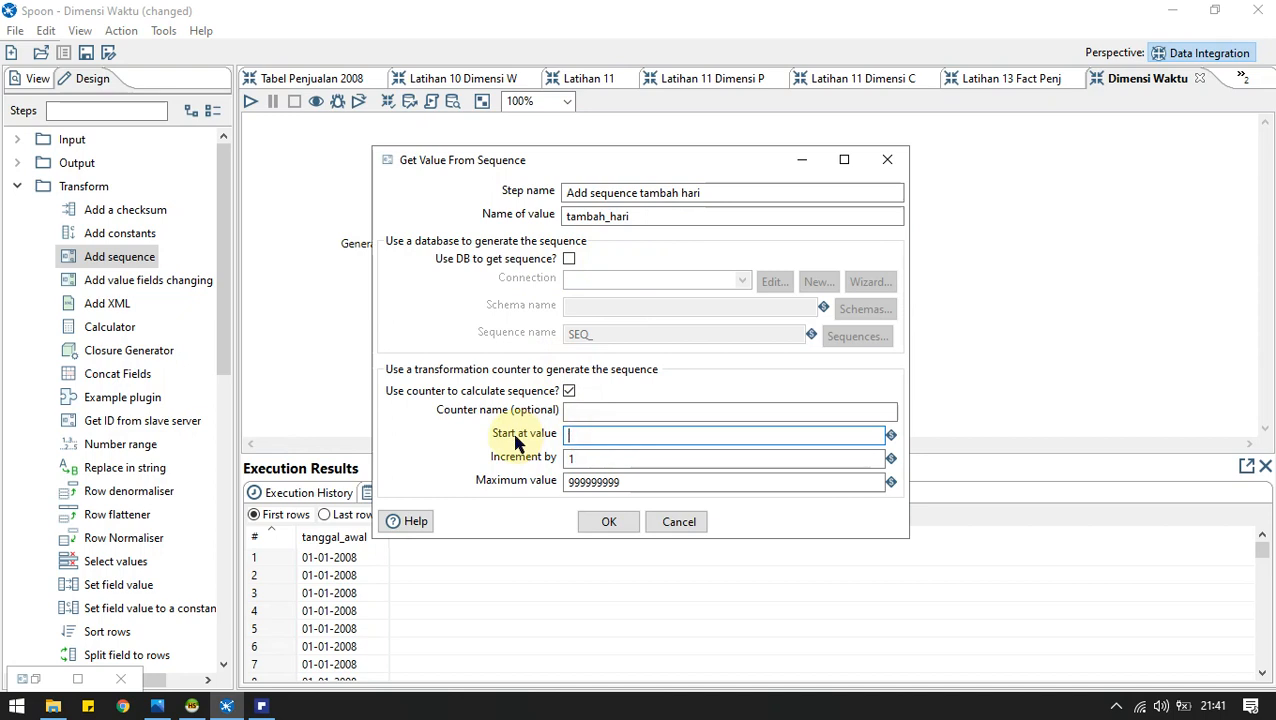
type("0")
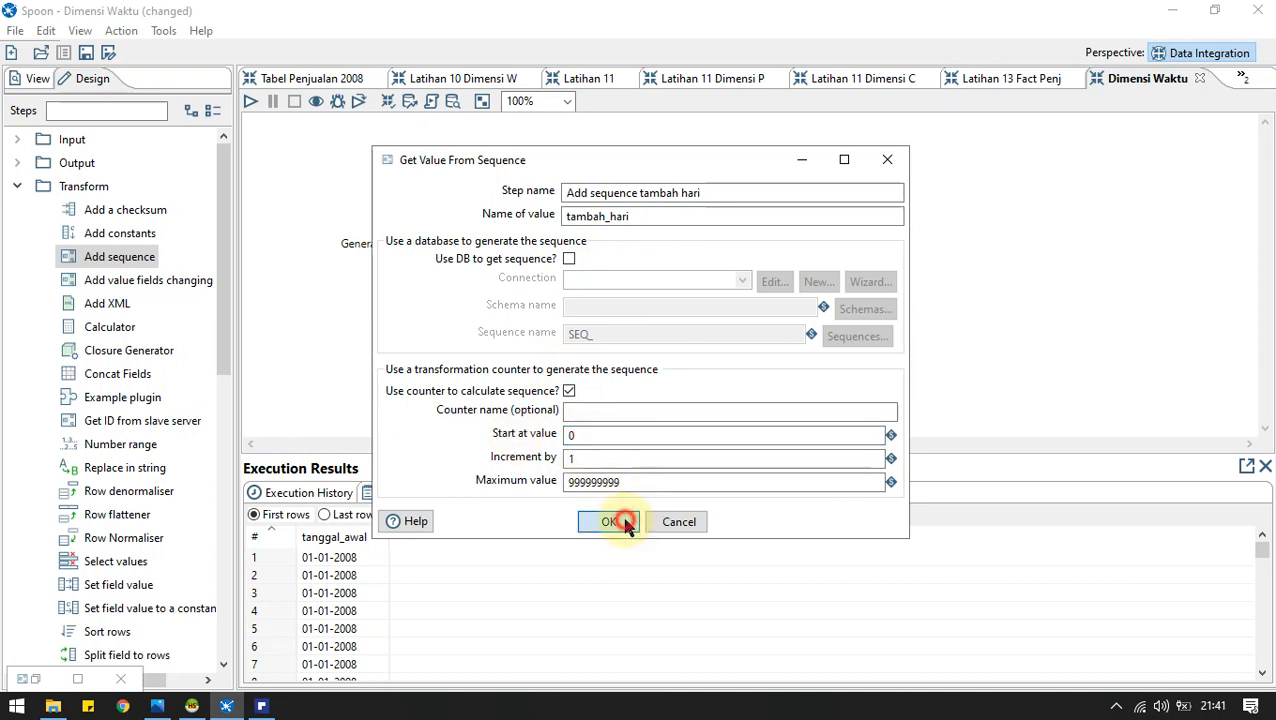
left_click(610, 522)
Run the transformation locally and examine the preview data of the Add sequence tambah hari step.
left_click(251, 104)
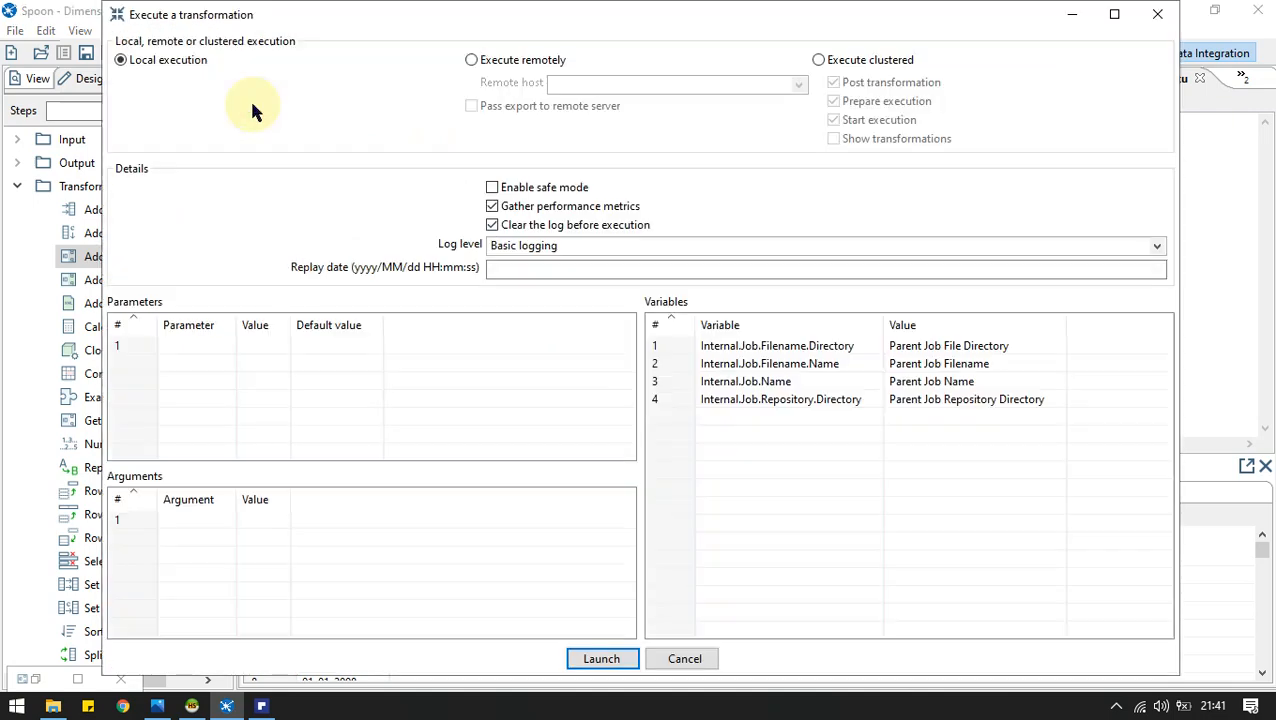
left_click(587, 658)
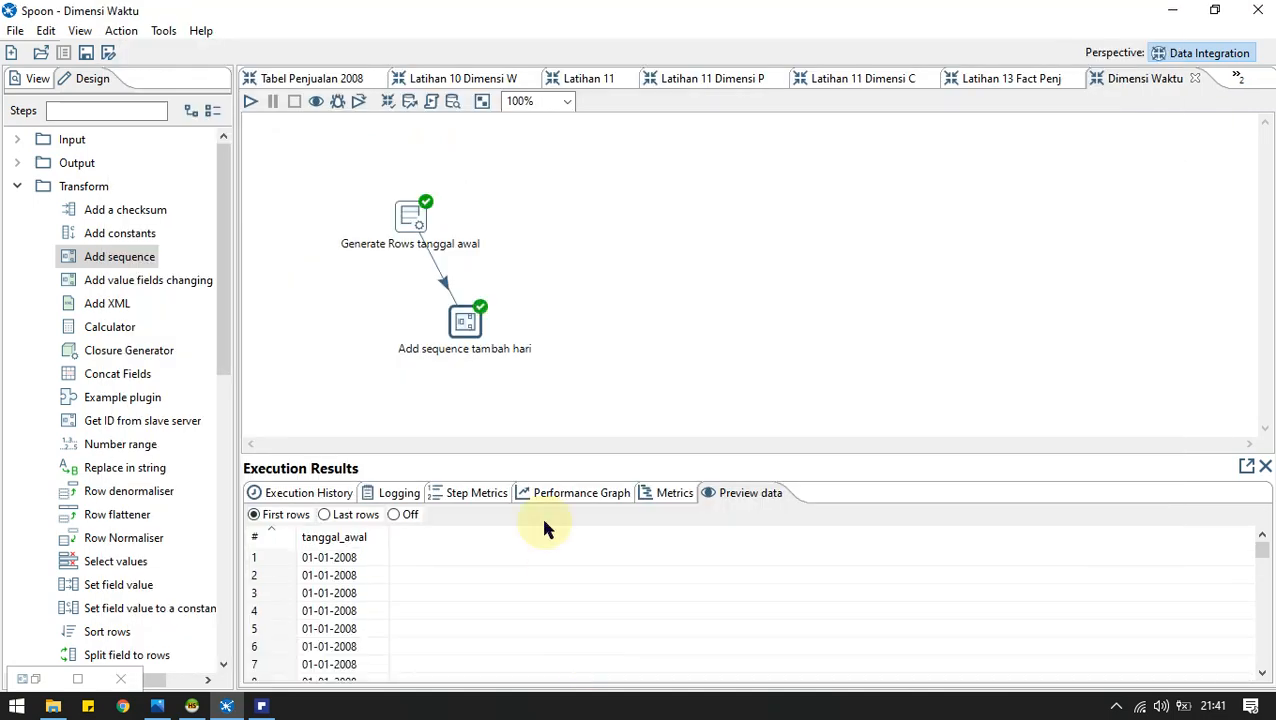
left_click(447, 316)
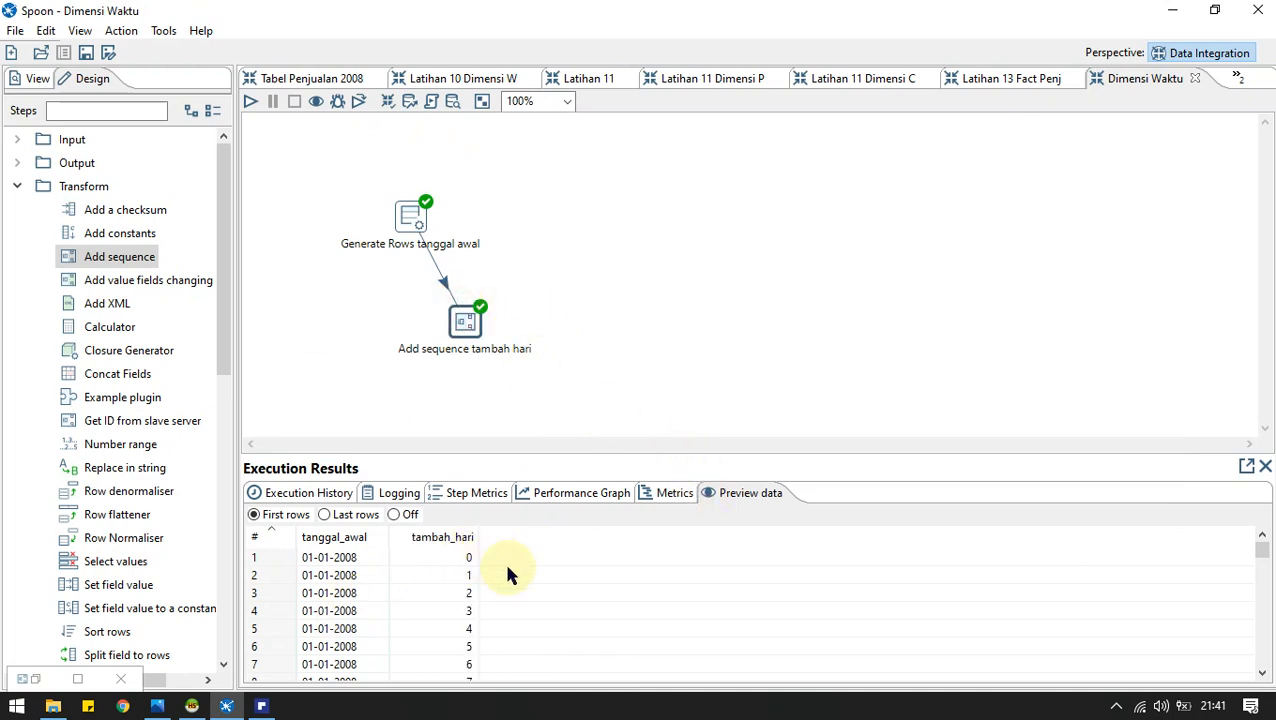
left_click(433, 575)
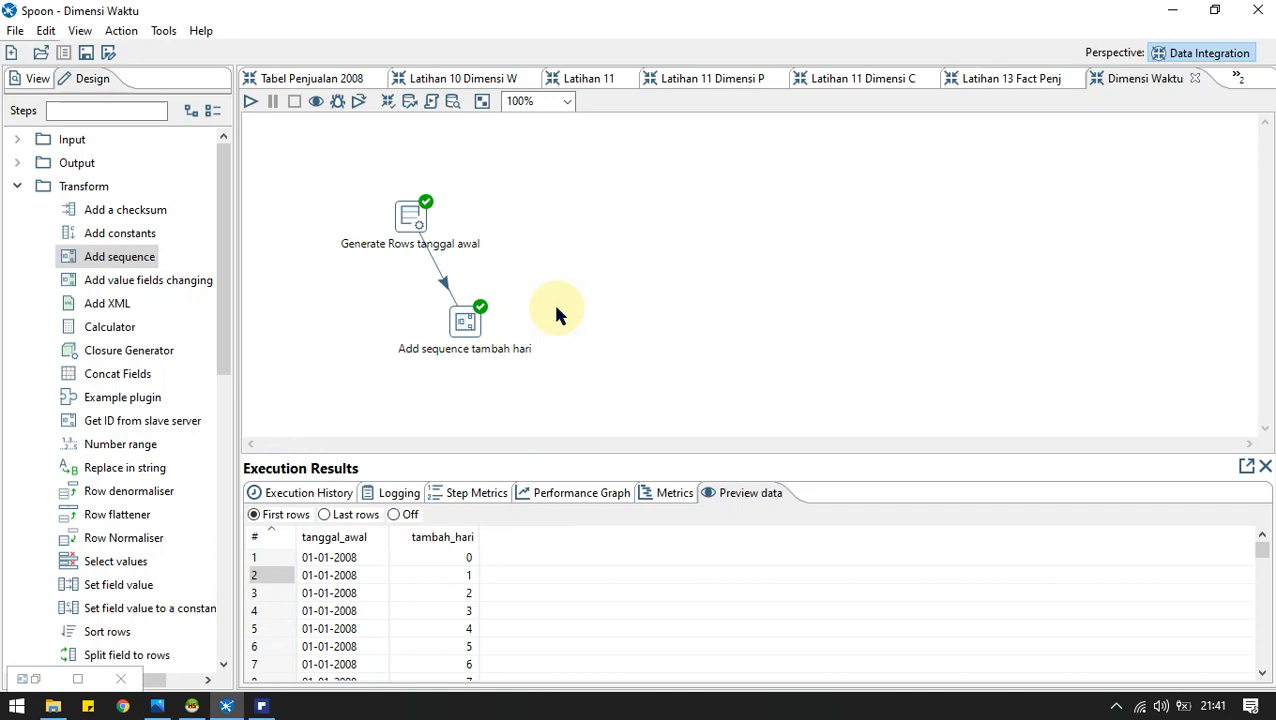
Add a Calculator step to the transformation and connect Add sequence tambah hari to it.
left_click(100, 112)
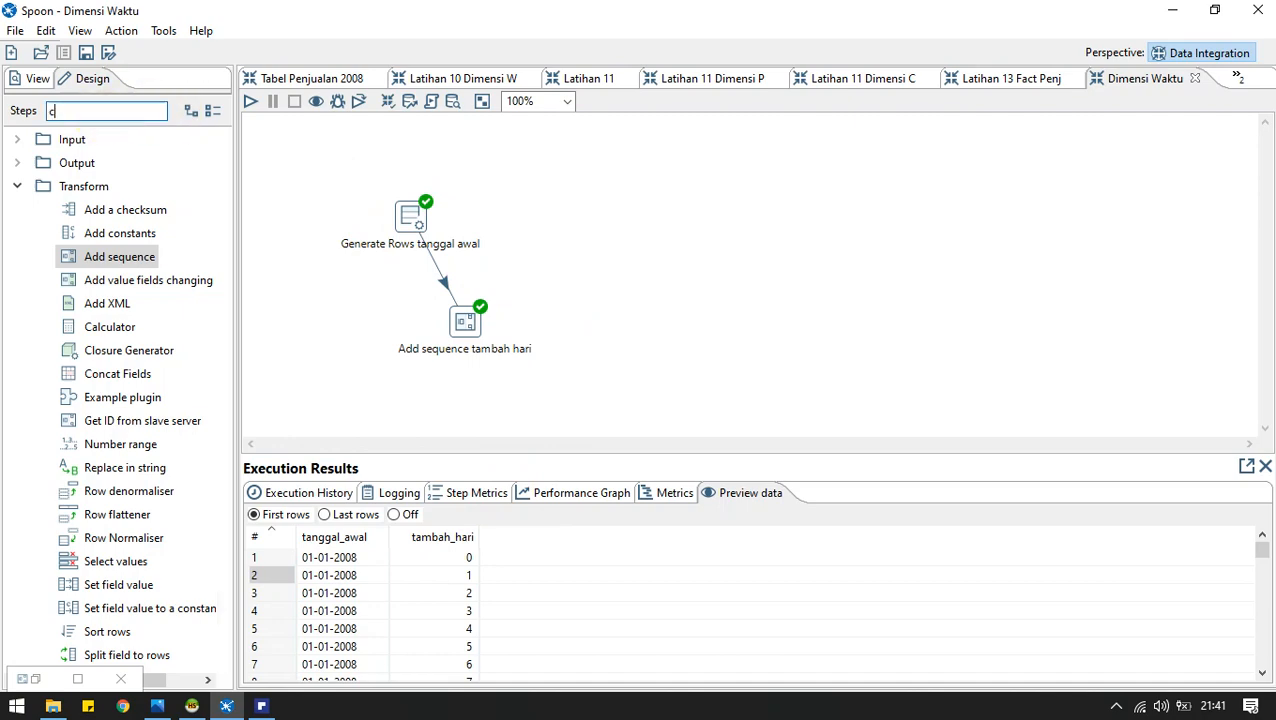
type("calc")
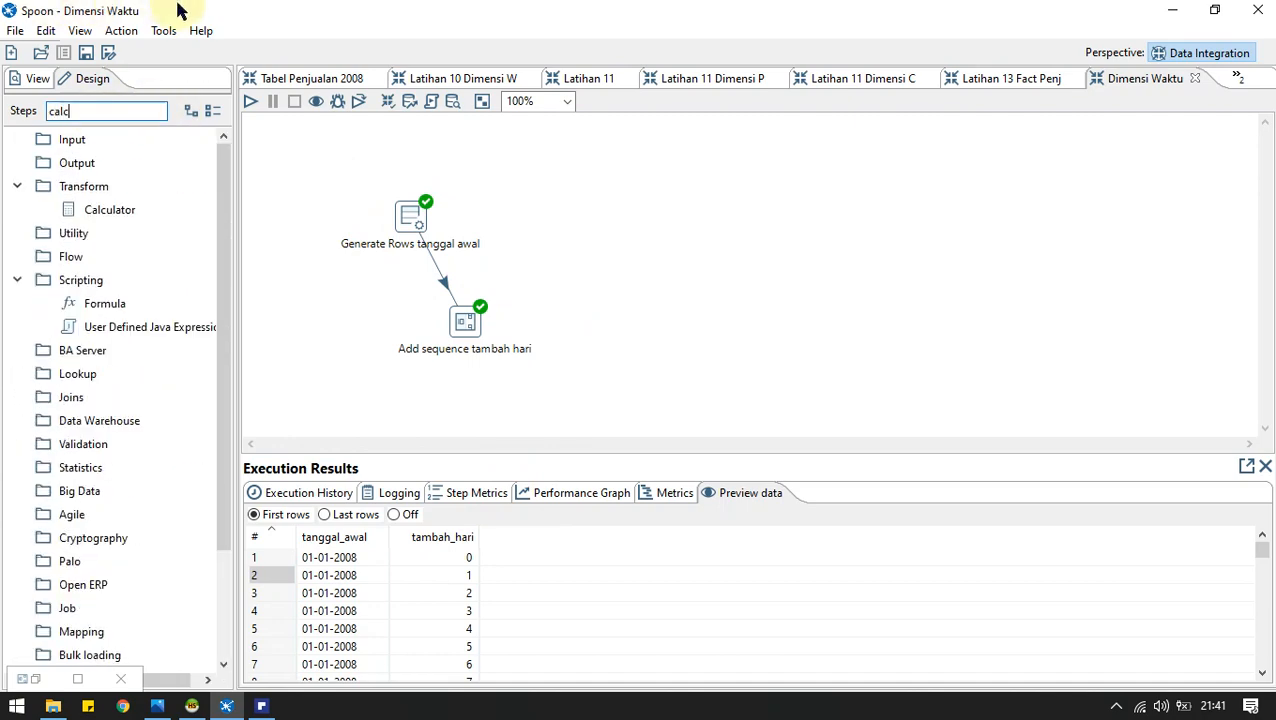
left_click_drag(100, 210, 530, 234)
left_click(472, 322)
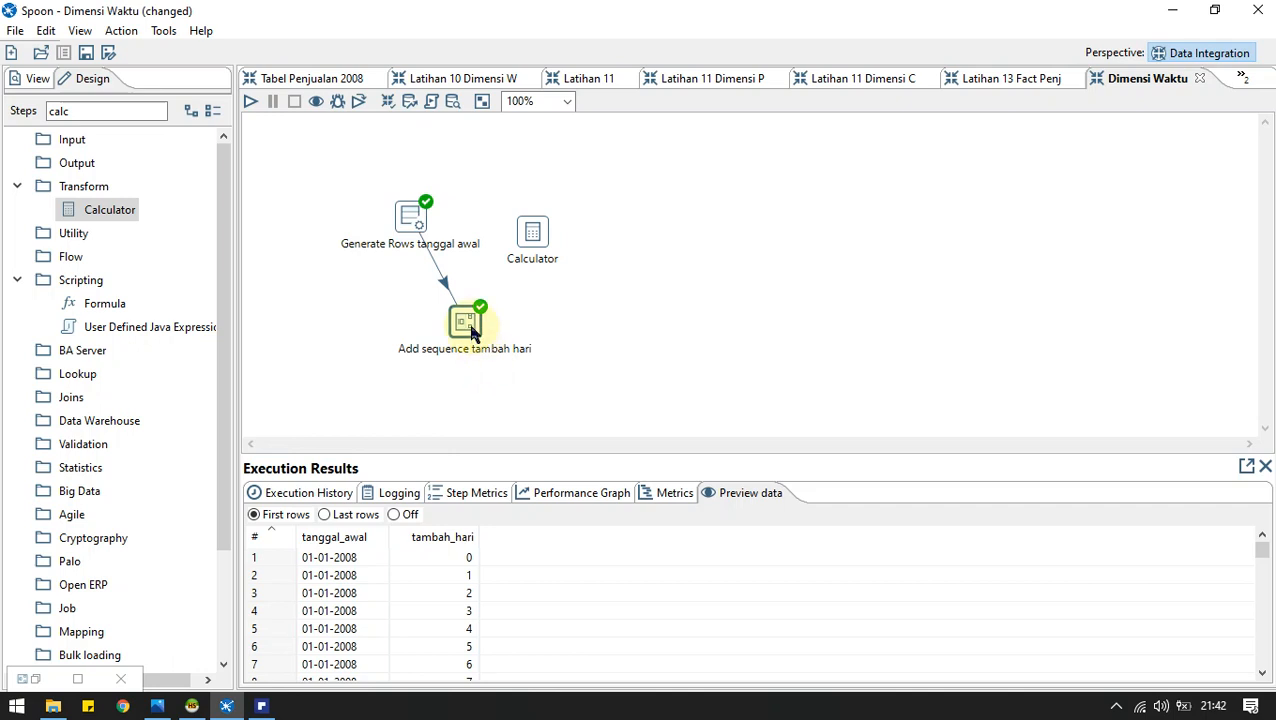
mouse_move(465, 322)
left_click_drag(500, 386, 532, 246)
Rename the Calculator step as "Calculator penambahan".
double_click(533, 248)
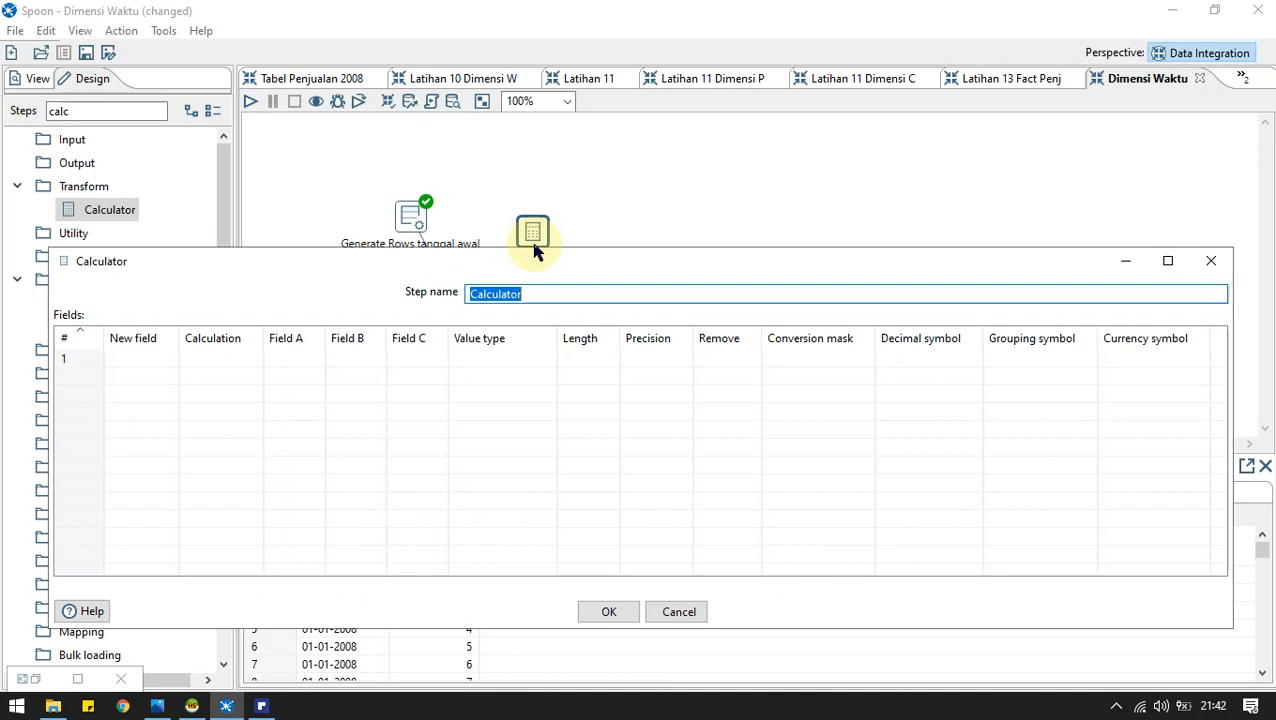
key("End")
type("penambahan")
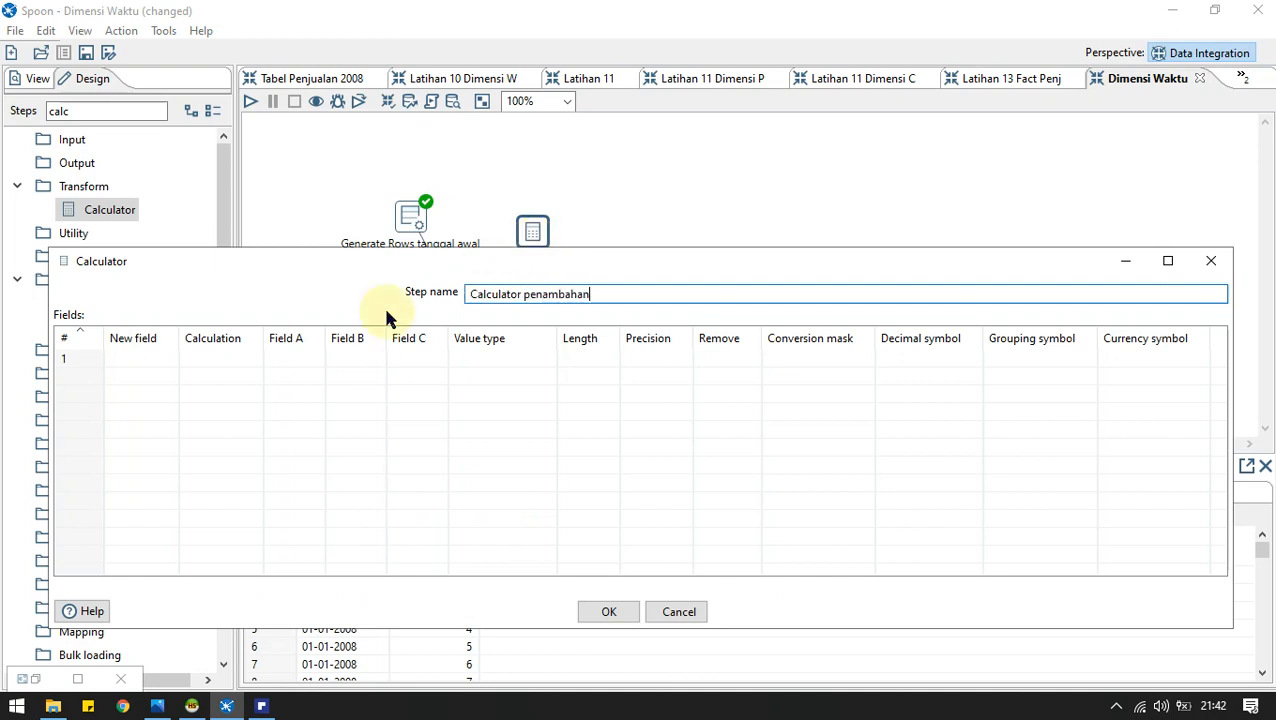
Create a calculated field named tanggal that uses the Date A + B Days calculation.
left_click(142, 358)
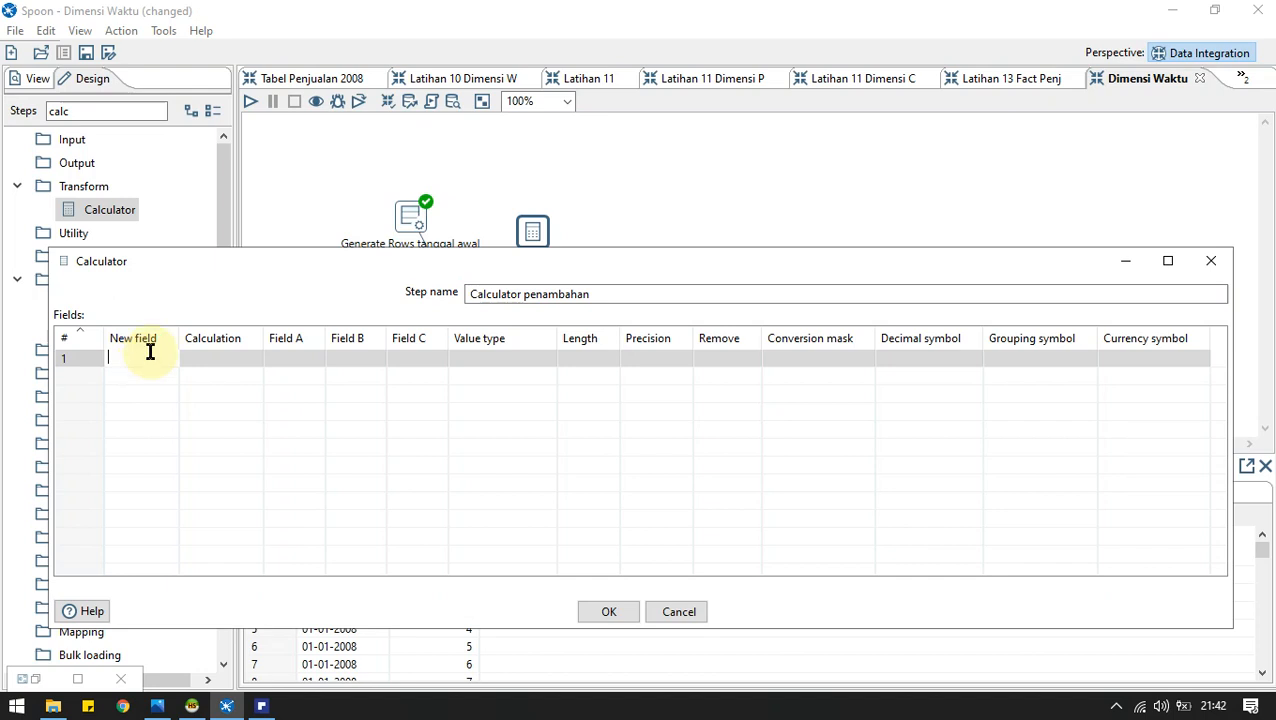
type("tanggal-a")
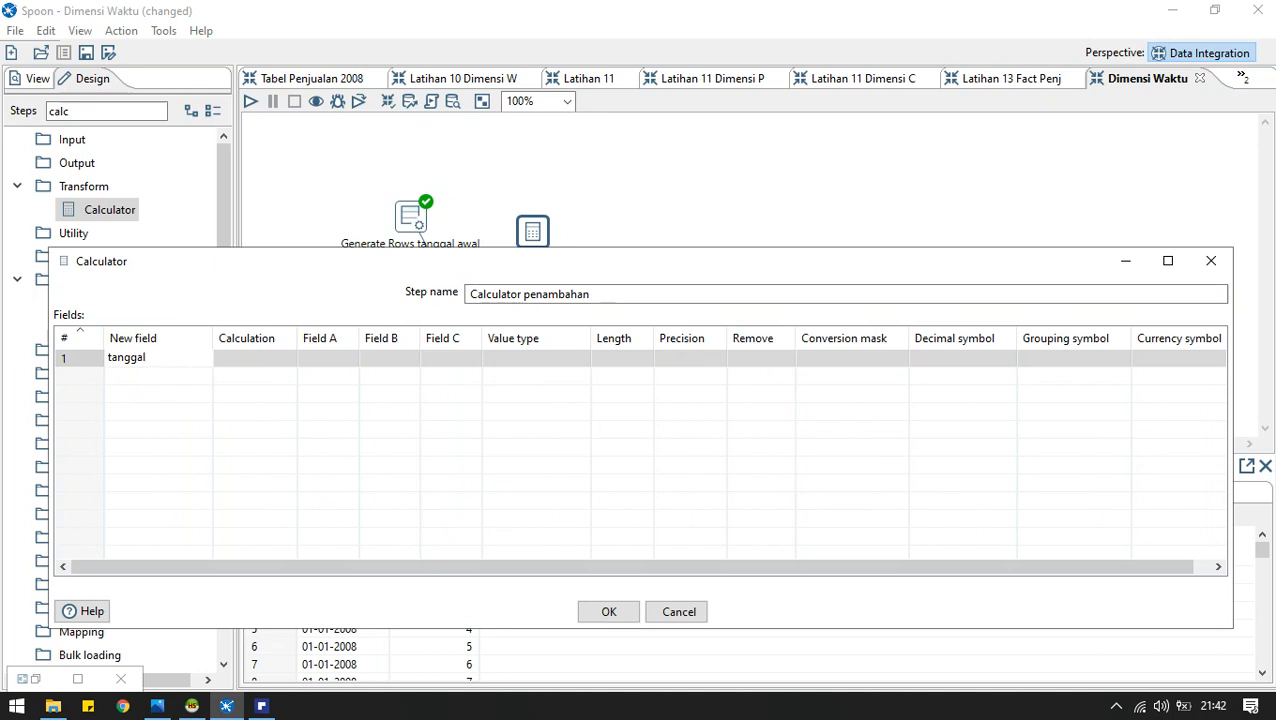
left_click(267, 362)
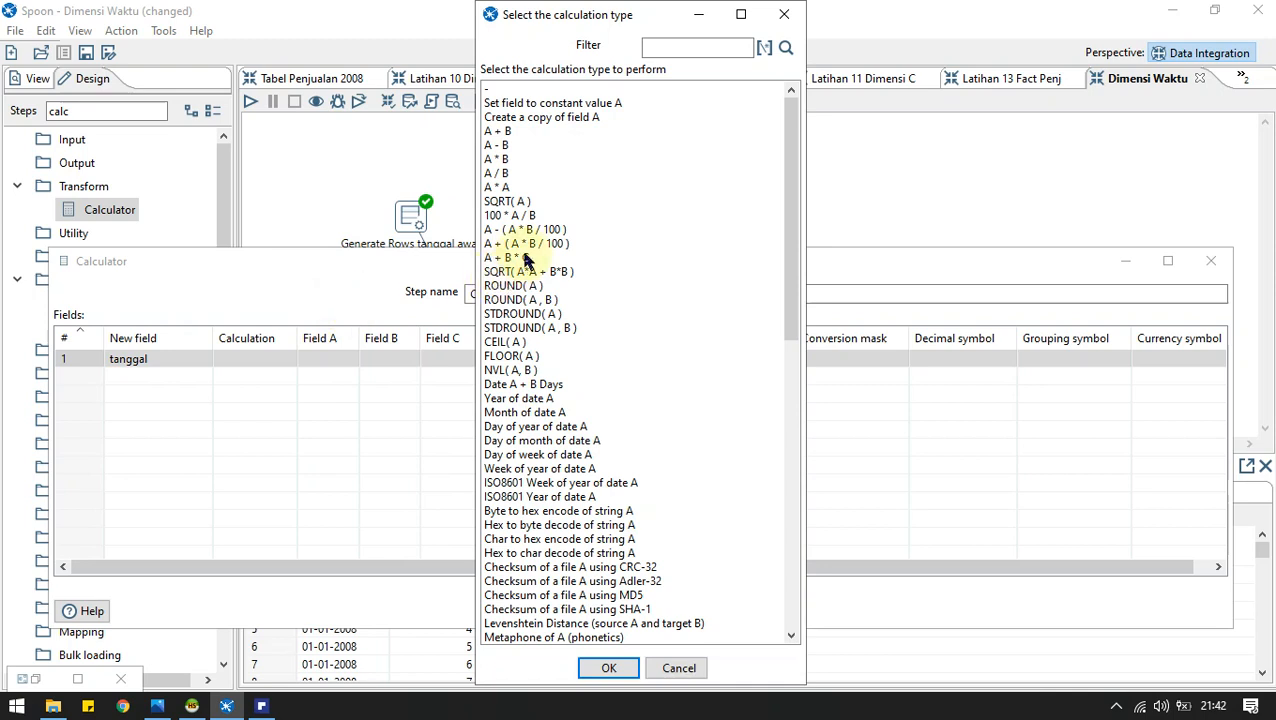
double_click(518, 384)
Set the tanggal calculation's Field A to tanggal_awal and Field B to tambah_hari.
left_click(343, 358)
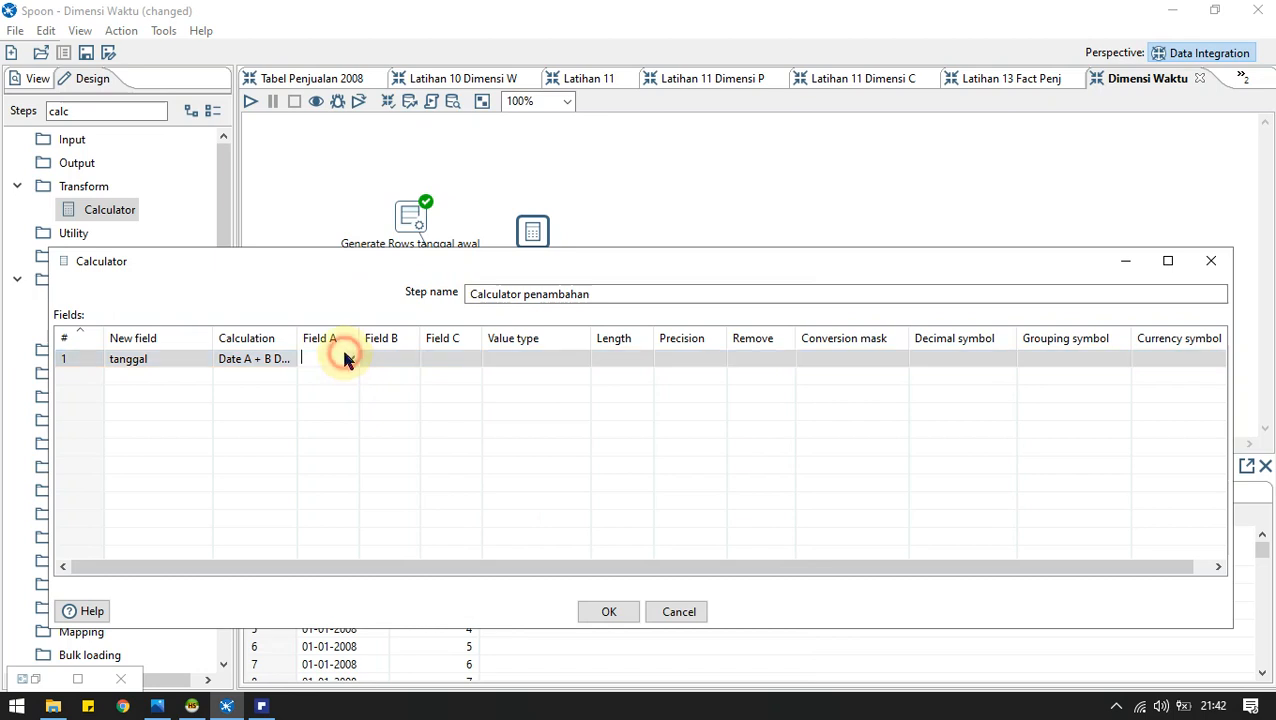
left_click(352, 360)
left_click(360, 375)
left_click(398, 357)
left_click(407, 358)
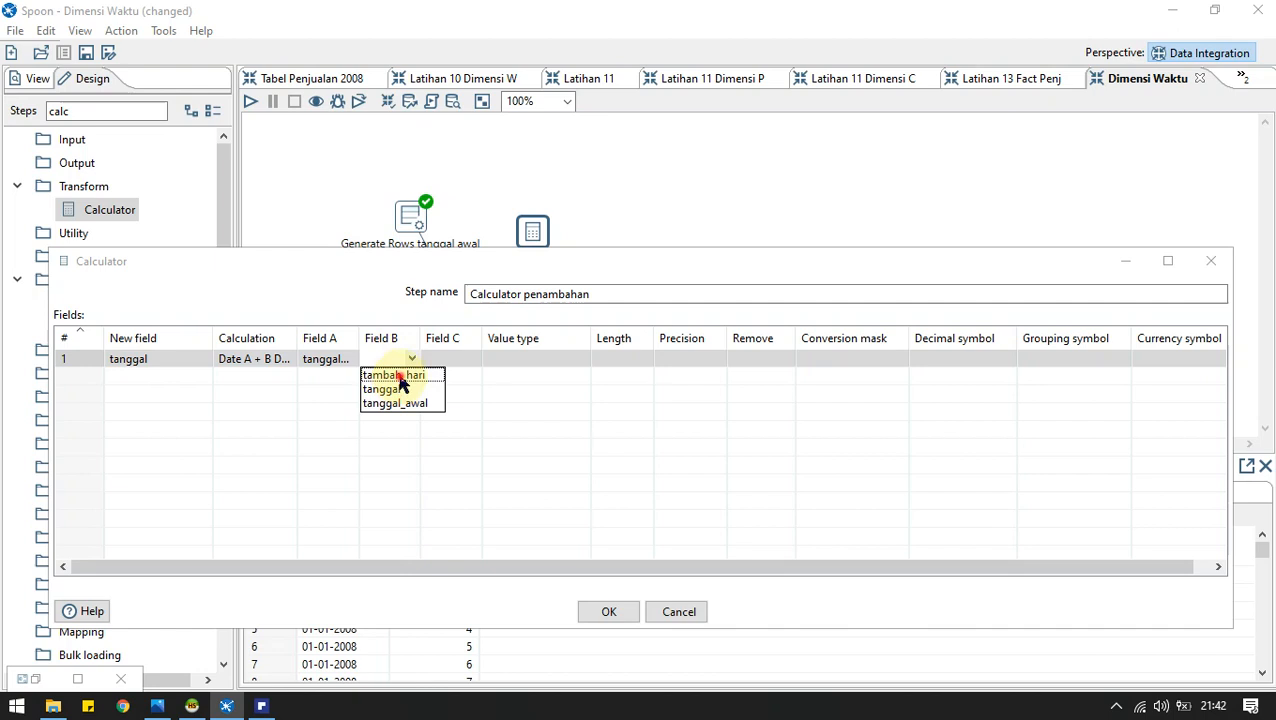
left_click(398, 376)
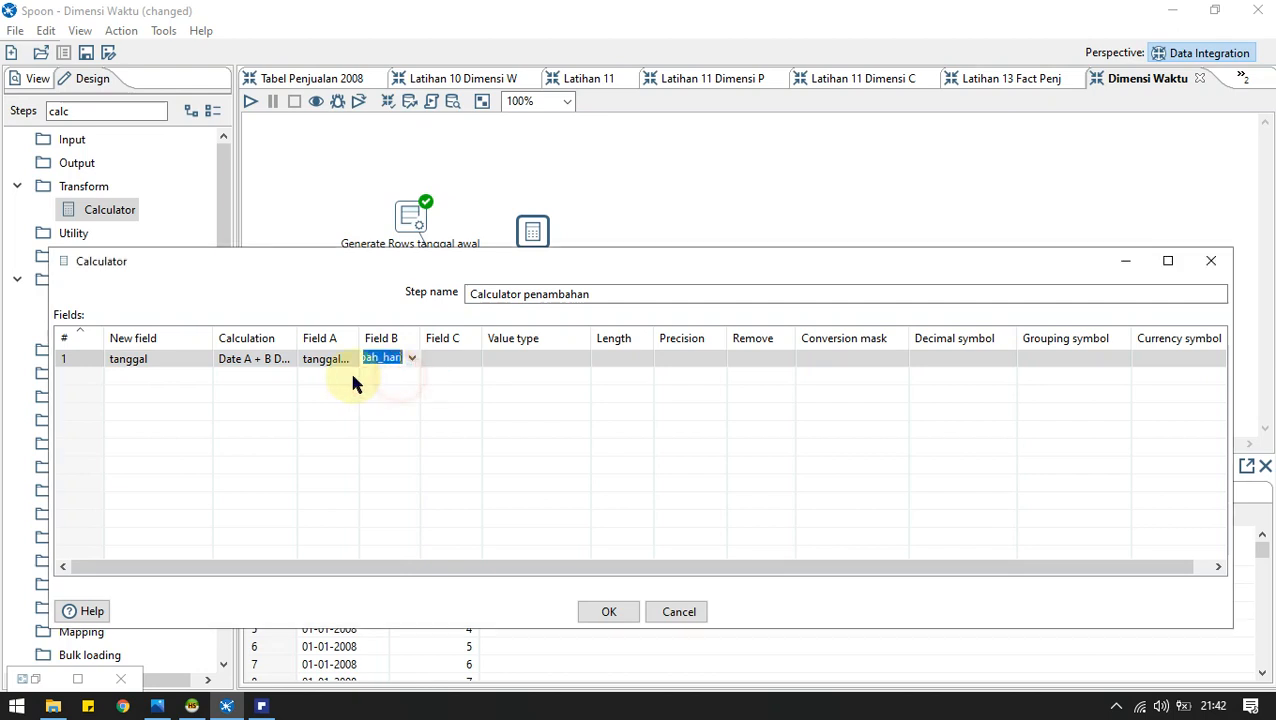
Give the calculated tanggal field the value type Date and the conversion mask dd-MM-yyyy.
left_click(550, 364)
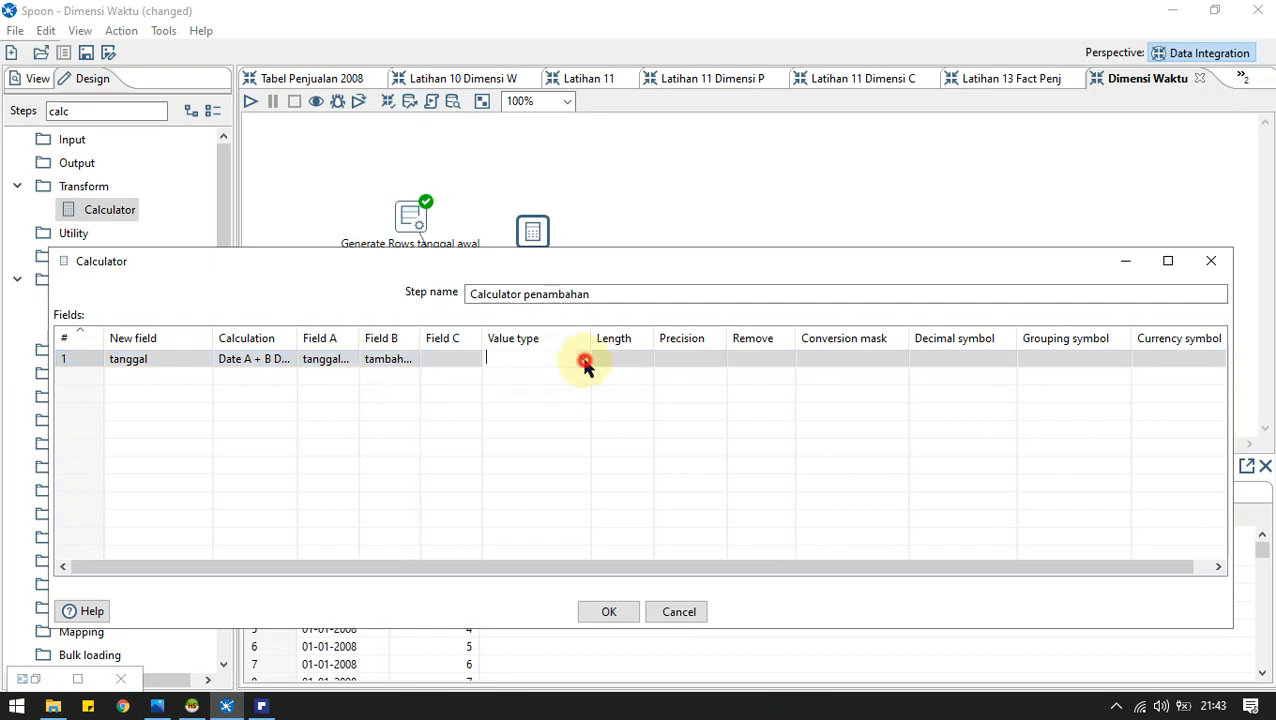
left_click(585, 366)
left_click(513, 418)
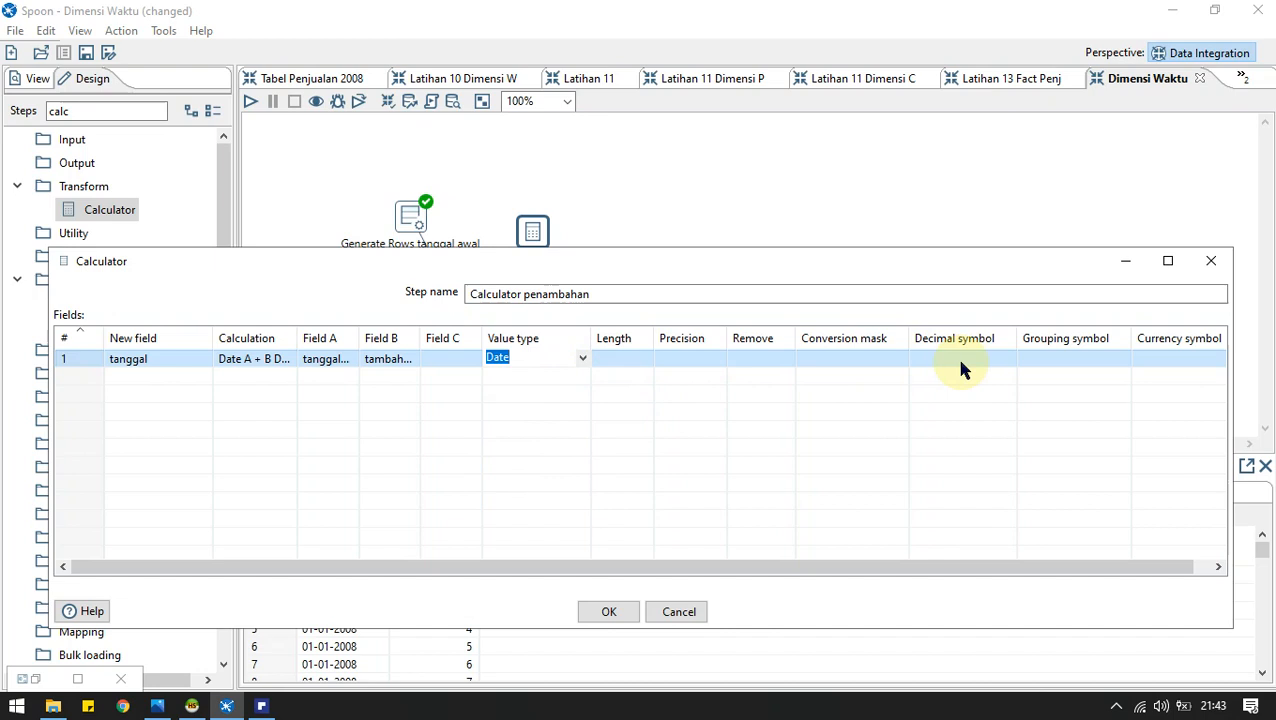
left_click(889, 360)
left_click(903, 359)
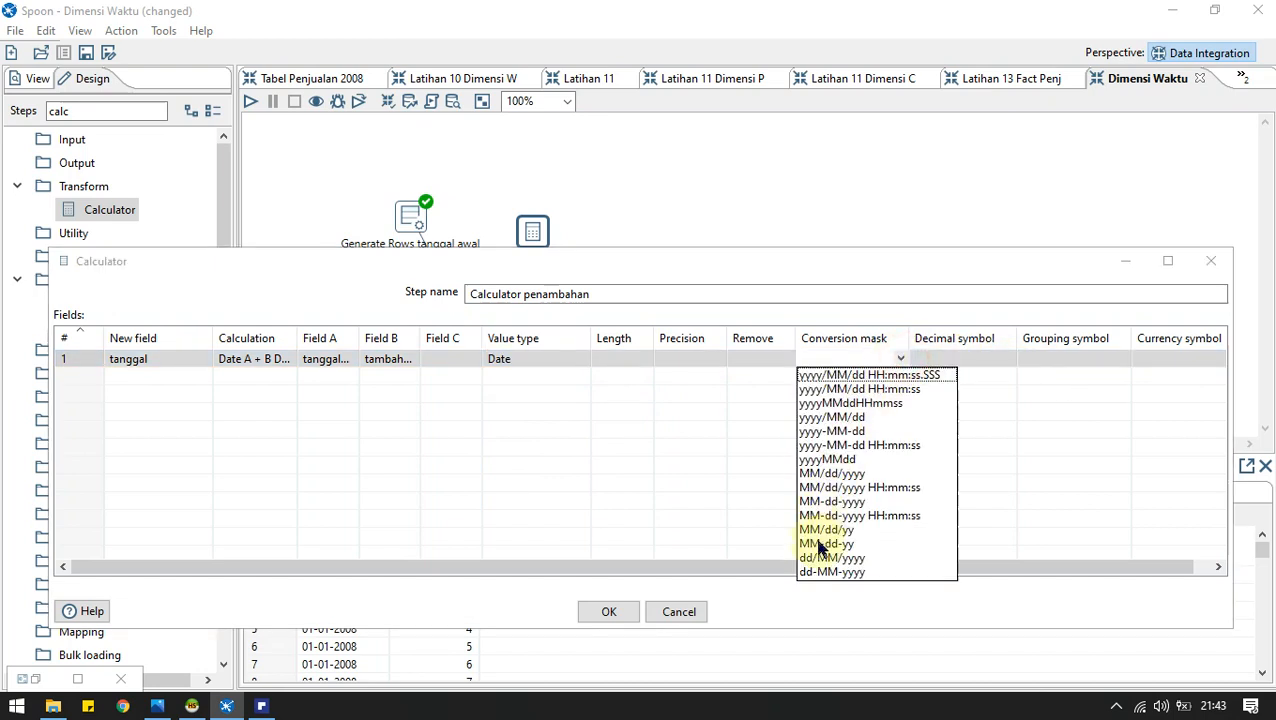
left_click(822, 572)
Add a second calculated field named tahun that uses the Year of date A calculation.
left_click(157, 374)
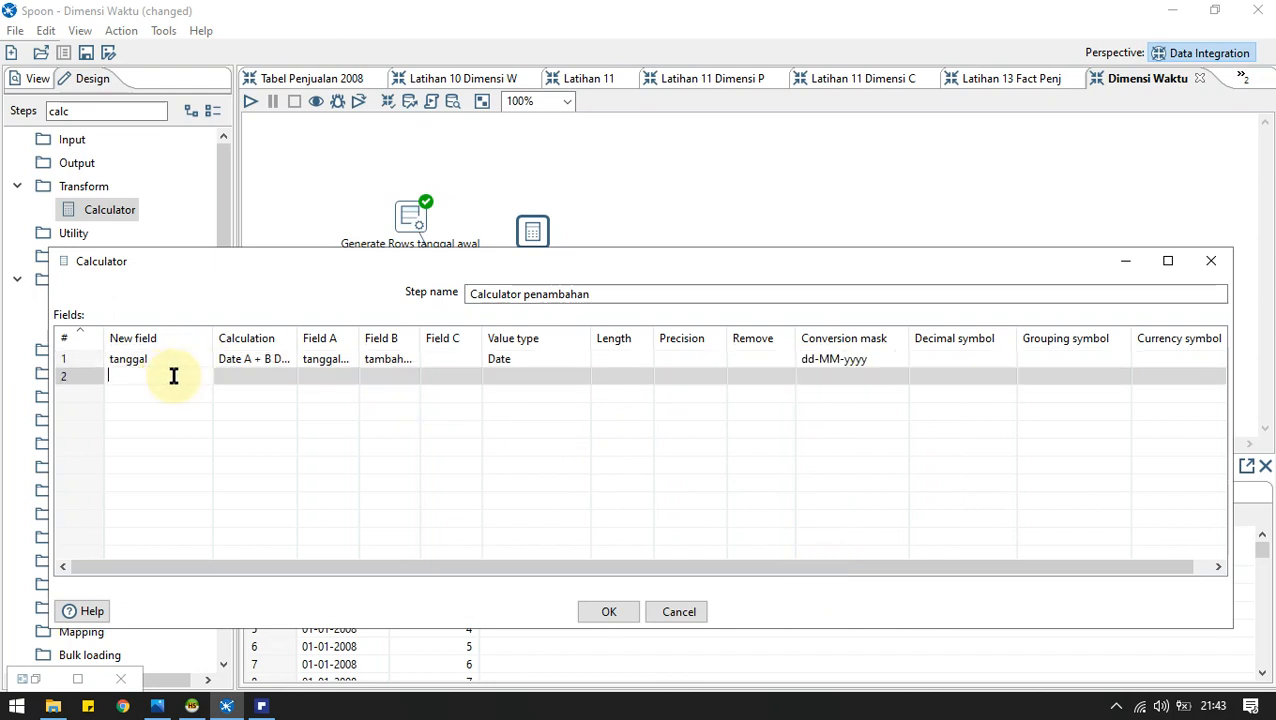
type("tahun")
left_click(285, 375)
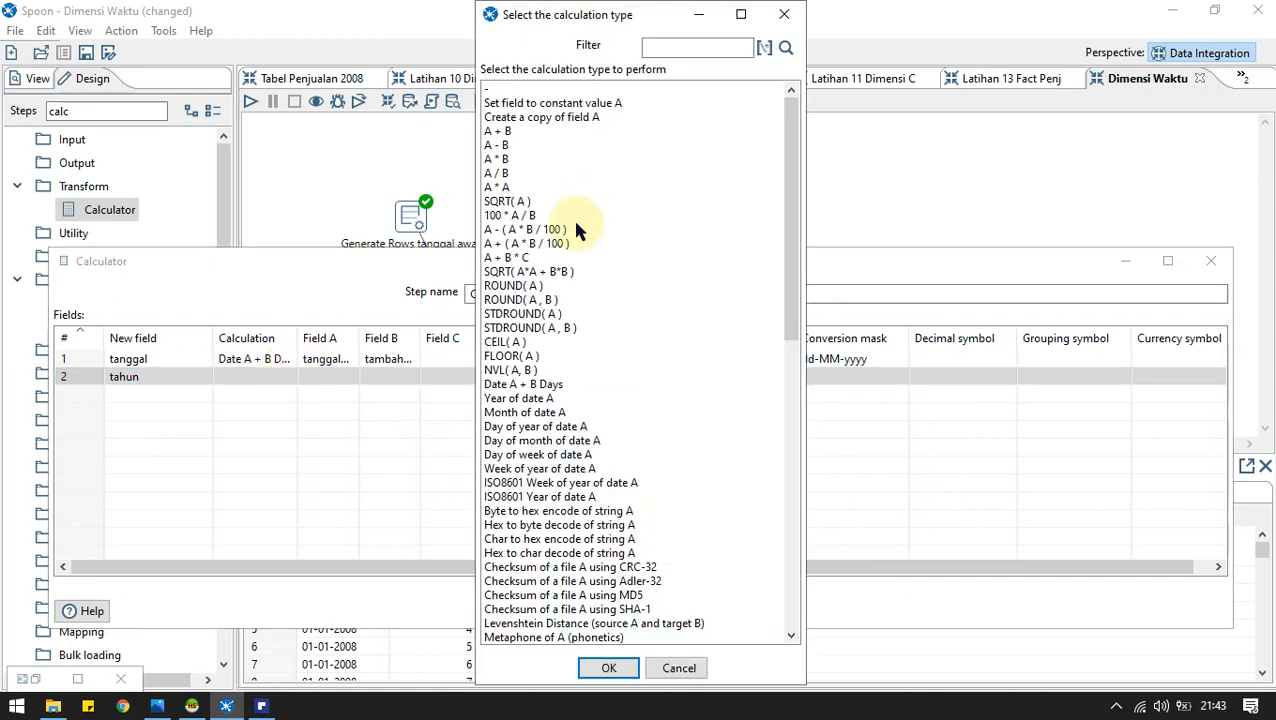
left_click(664, 46)
type("ye")
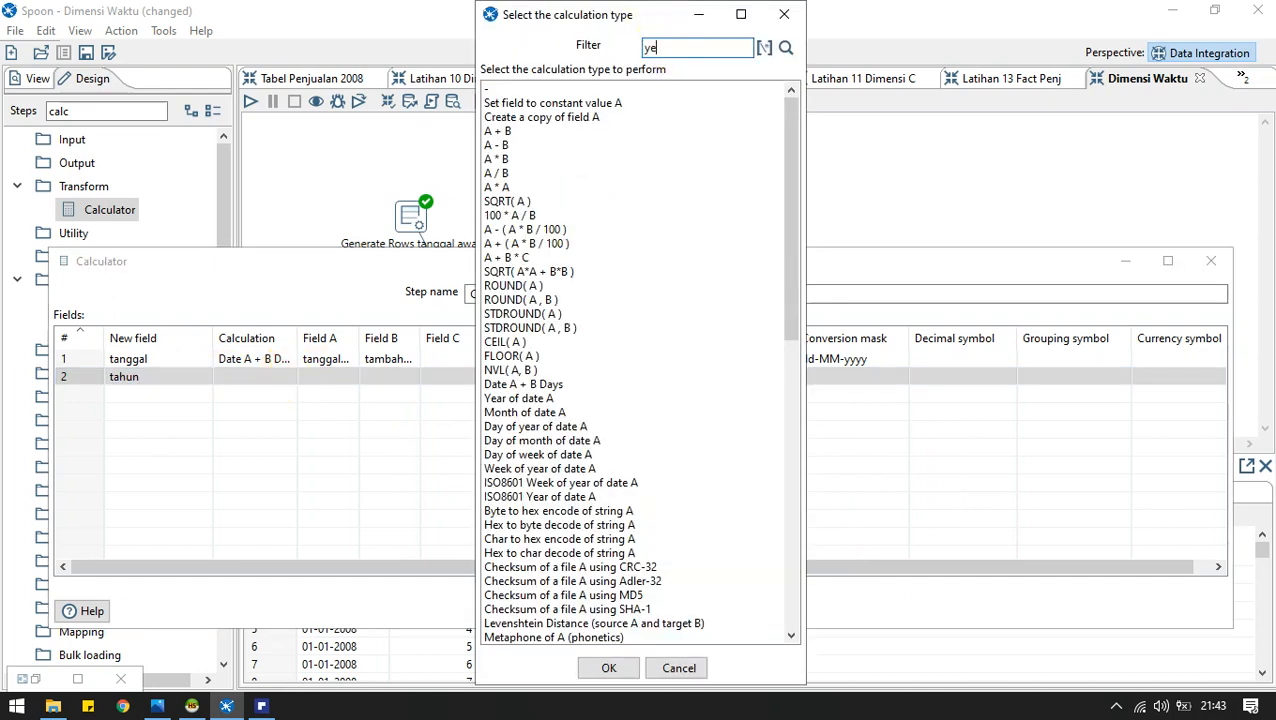
type("ar")
double_click(565, 92)
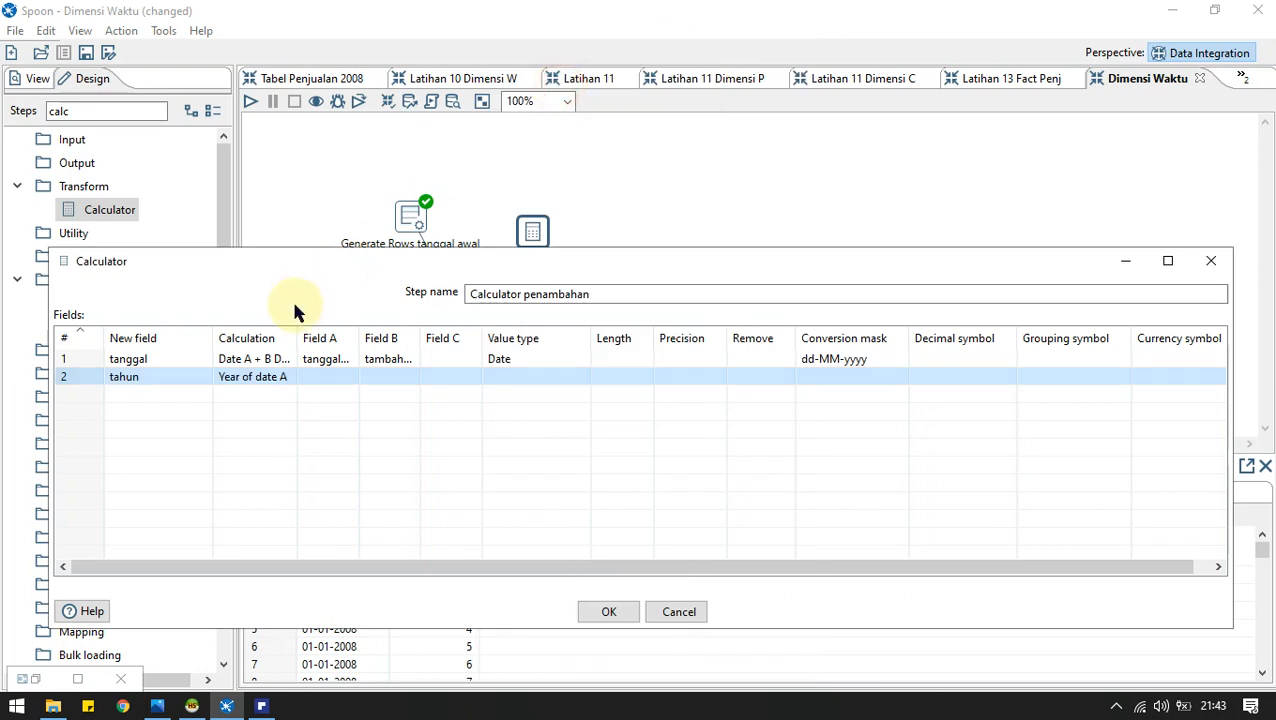
Set the tahun calculation's Field A to tanggal and its value type to Integer.
left_click(349, 376)
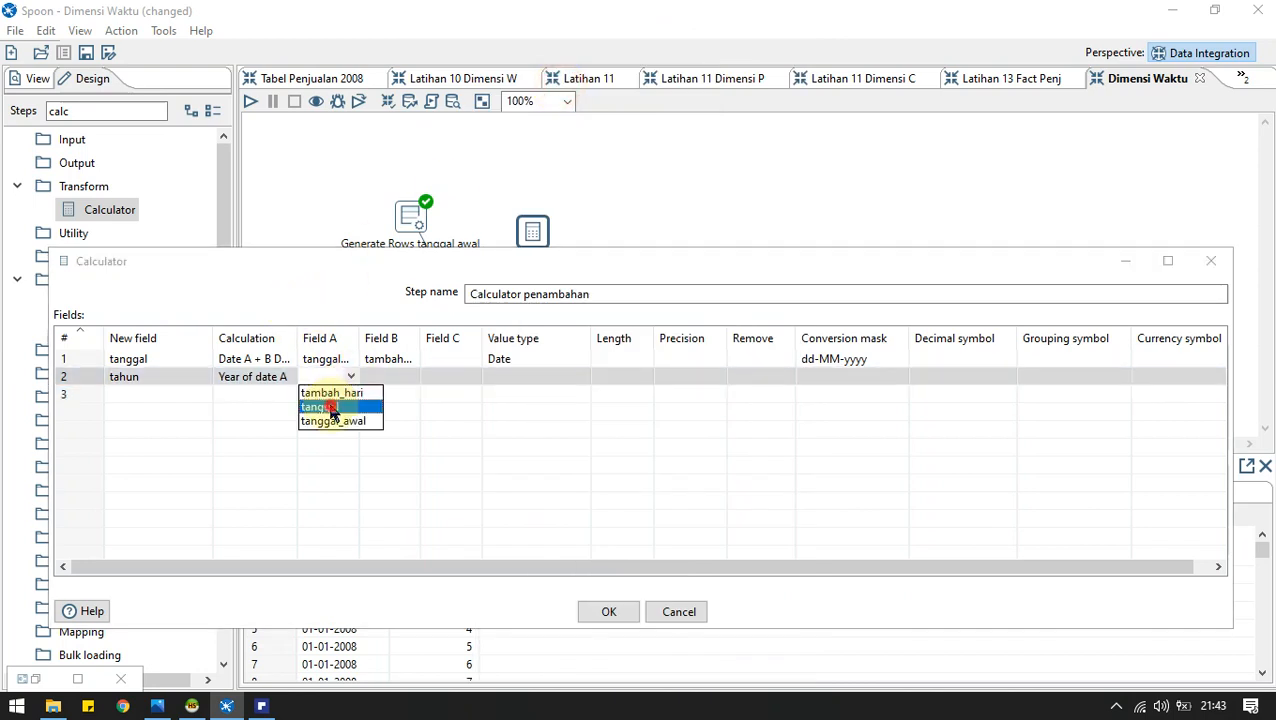
left_click(331, 407)
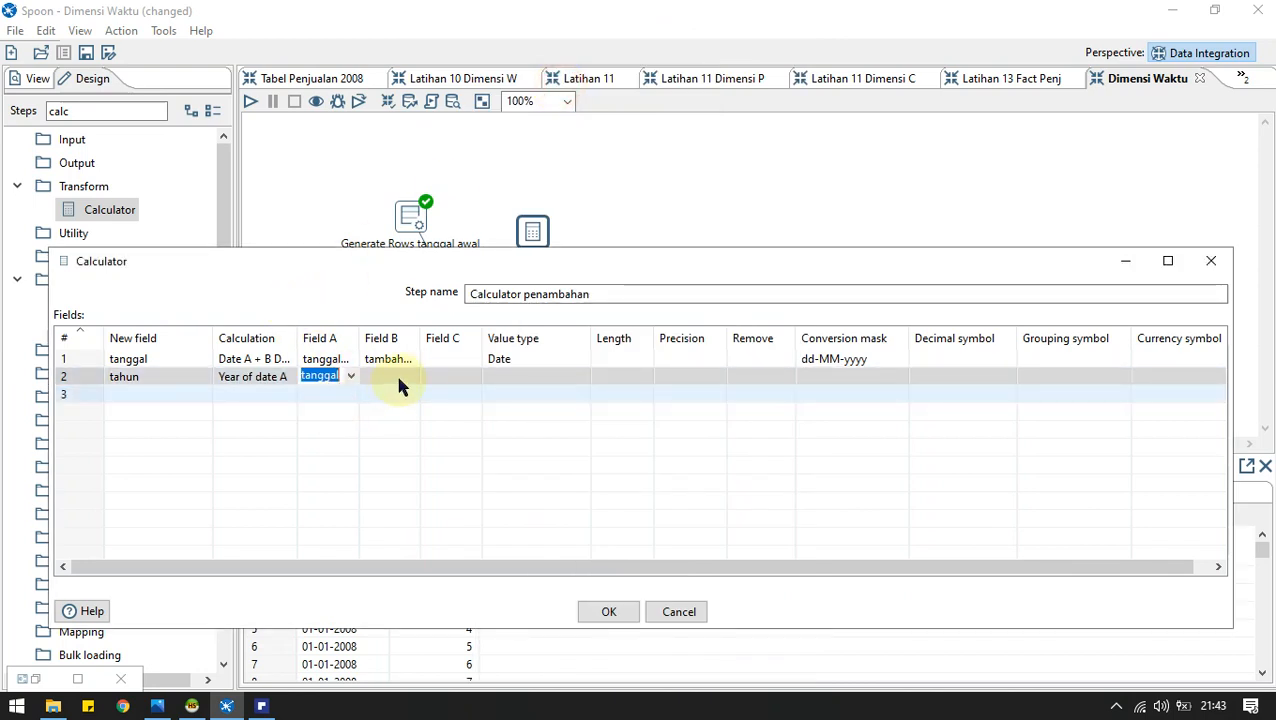
left_click(582, 378)
left_click(501, 450)
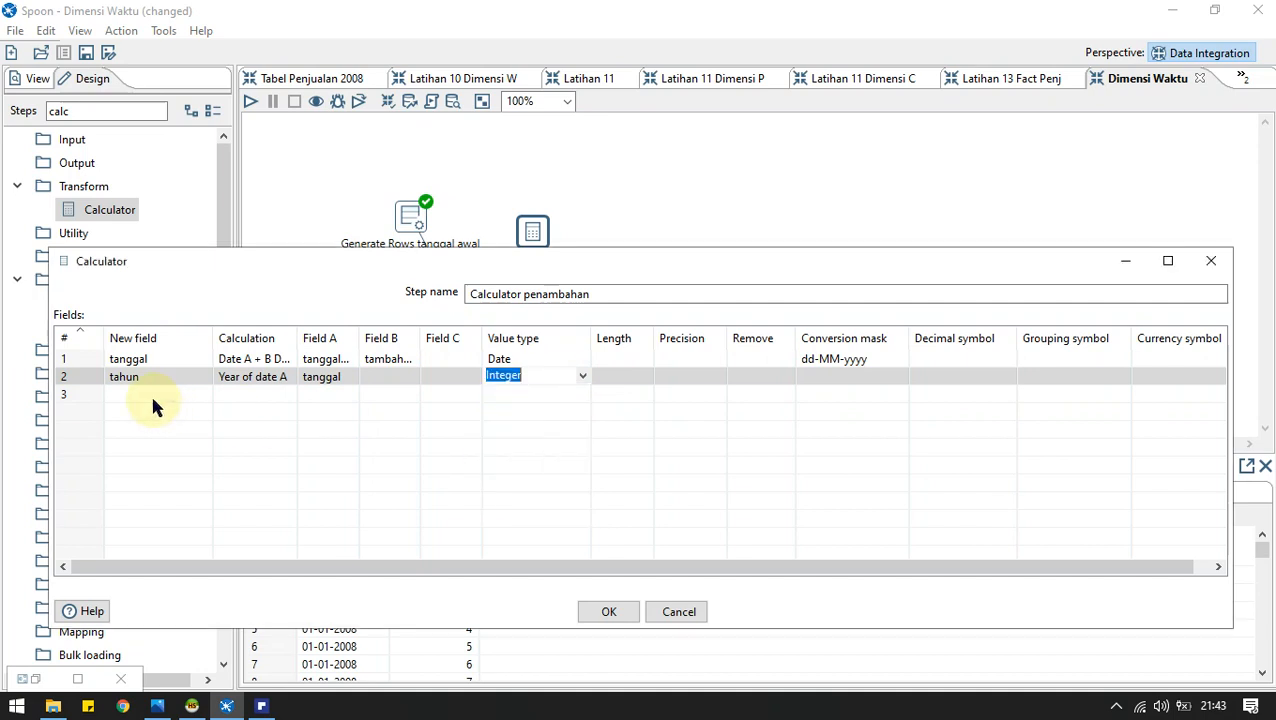
Add a third calculated field named kuartal that uses the Quarter of date A calculation.
left_click(154, 398)
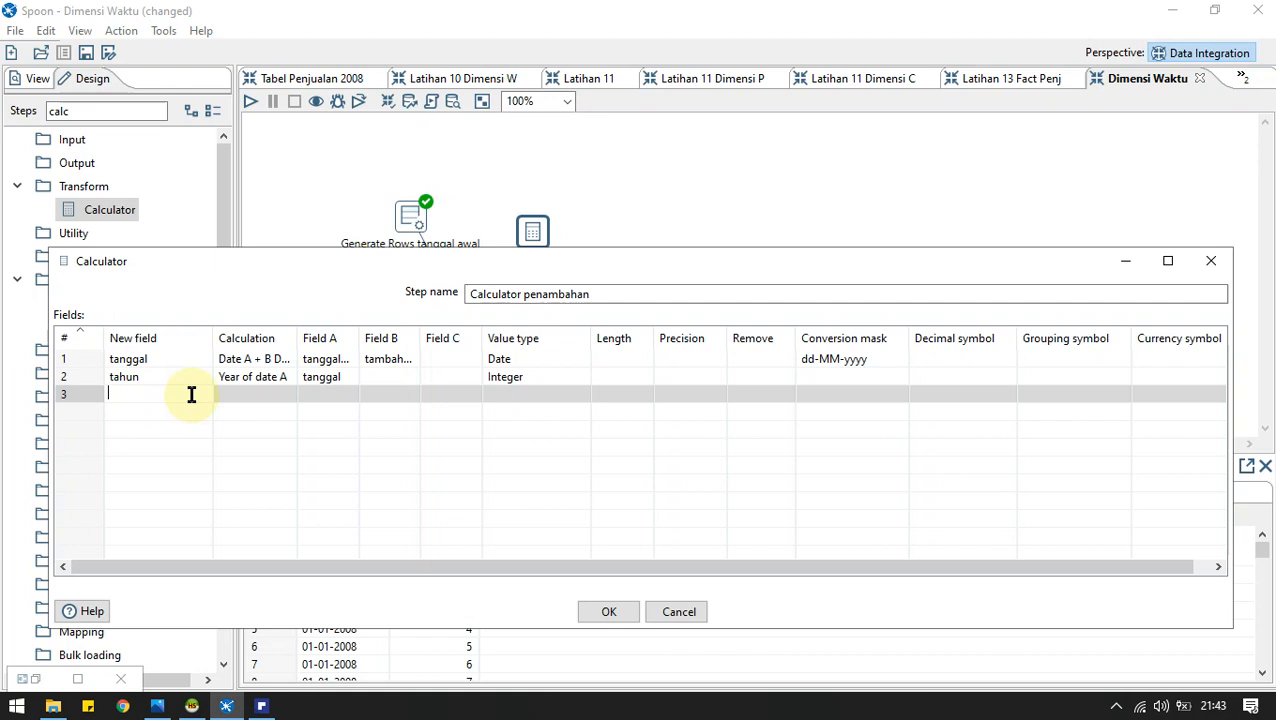
type("kuartal")
left_click(287, 397)
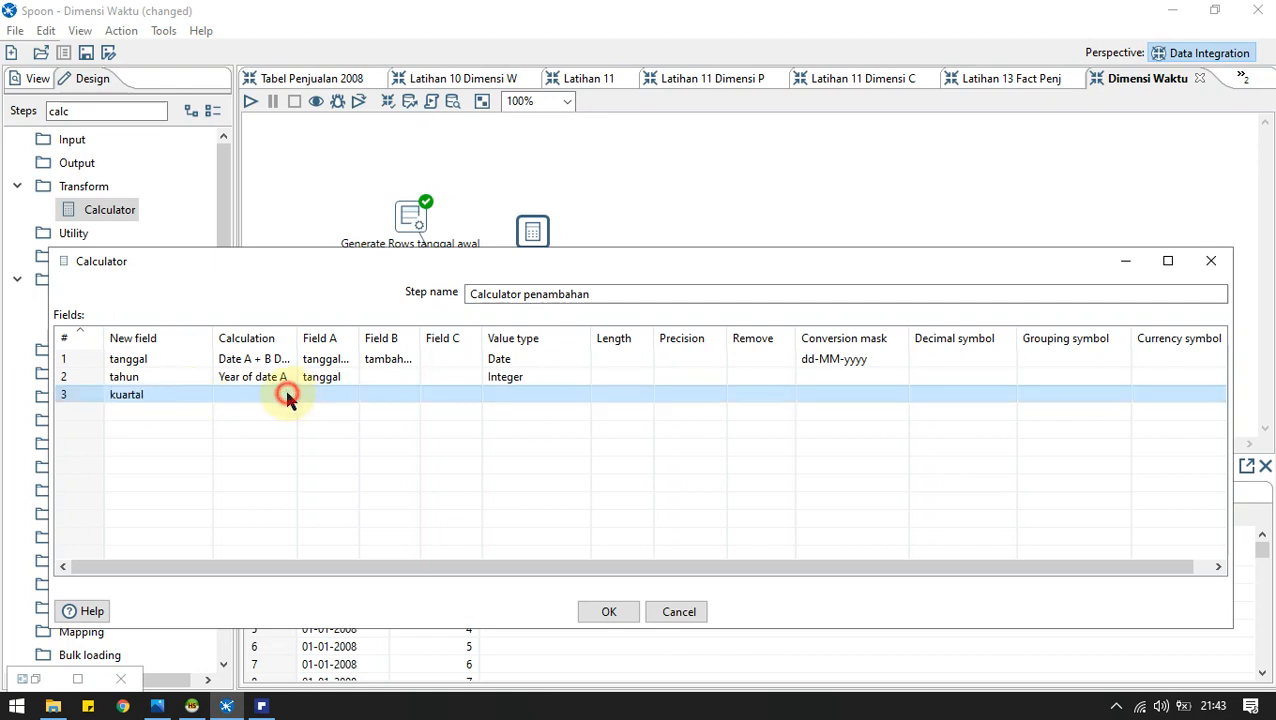
left_click(655, 48)
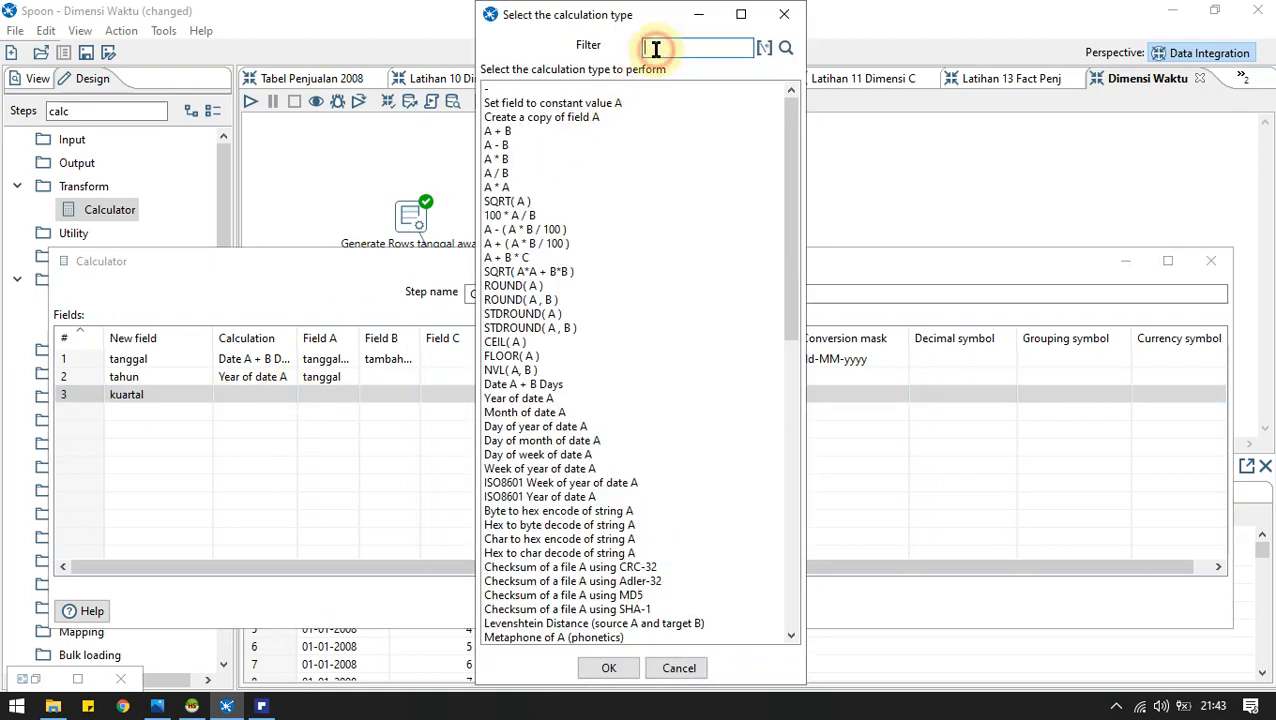
type("kuart")
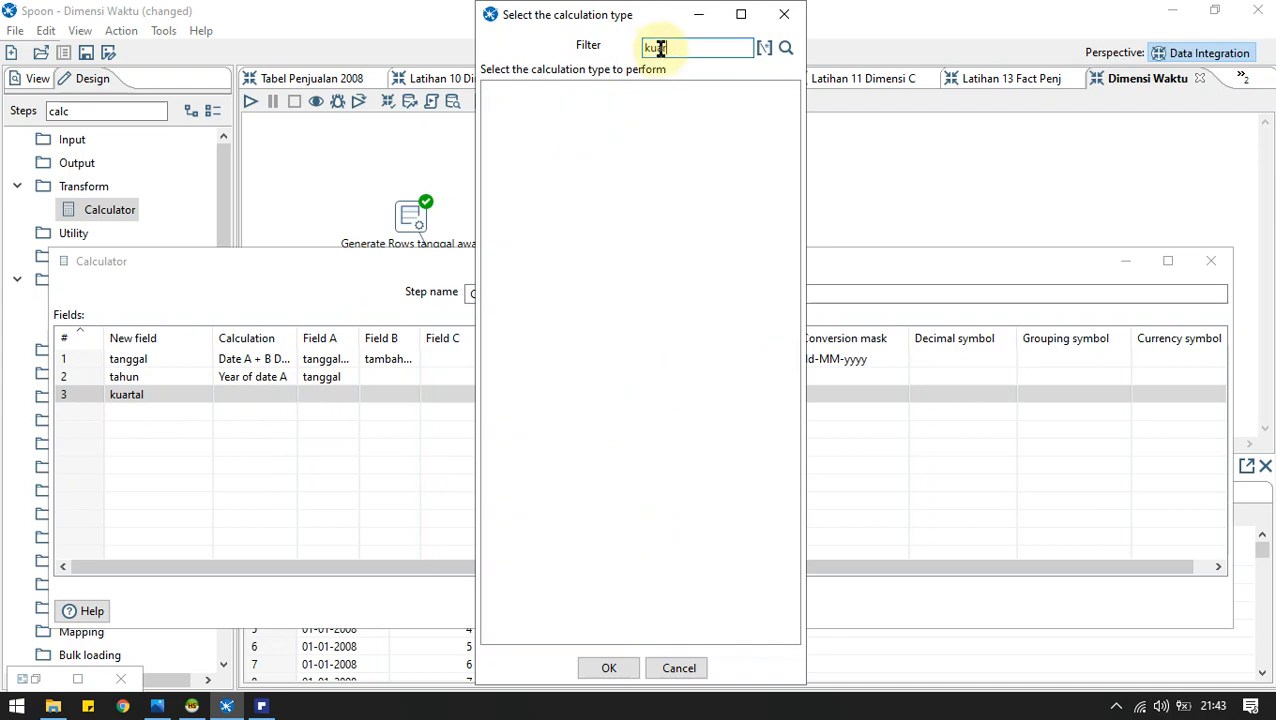
key("BackSpace")
type("qa")
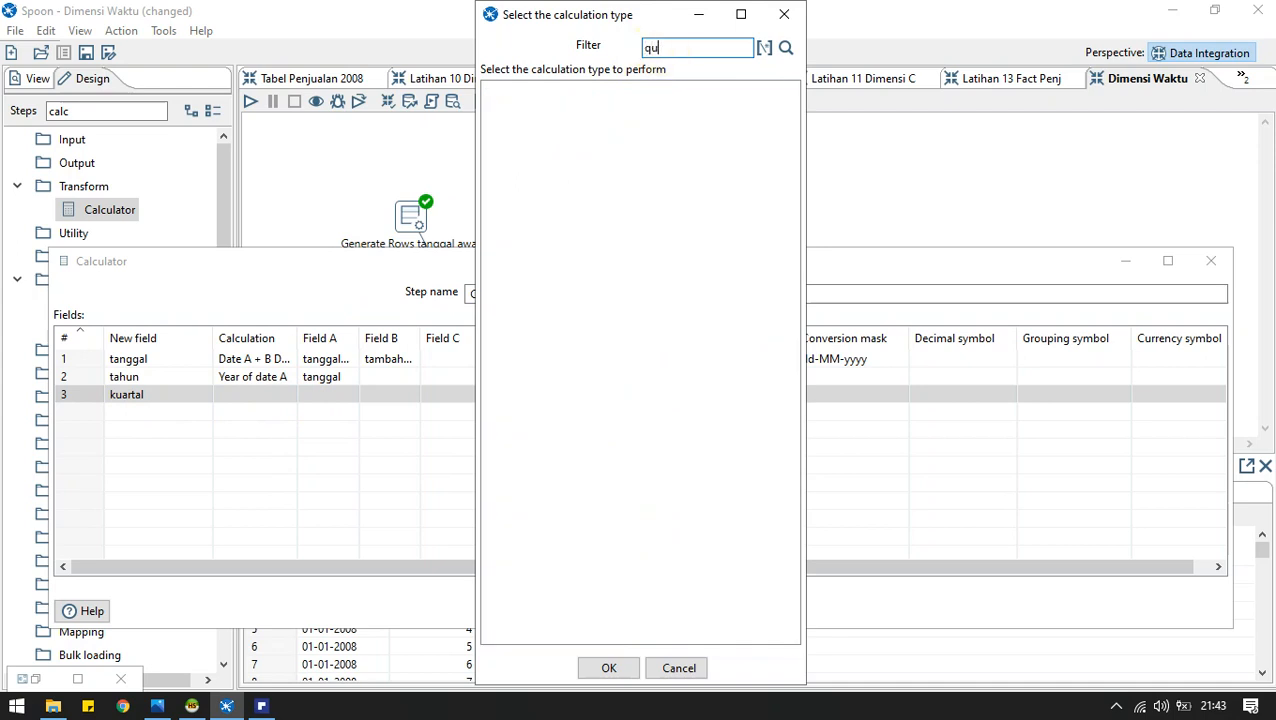
type("art")
double_click(576, 89)
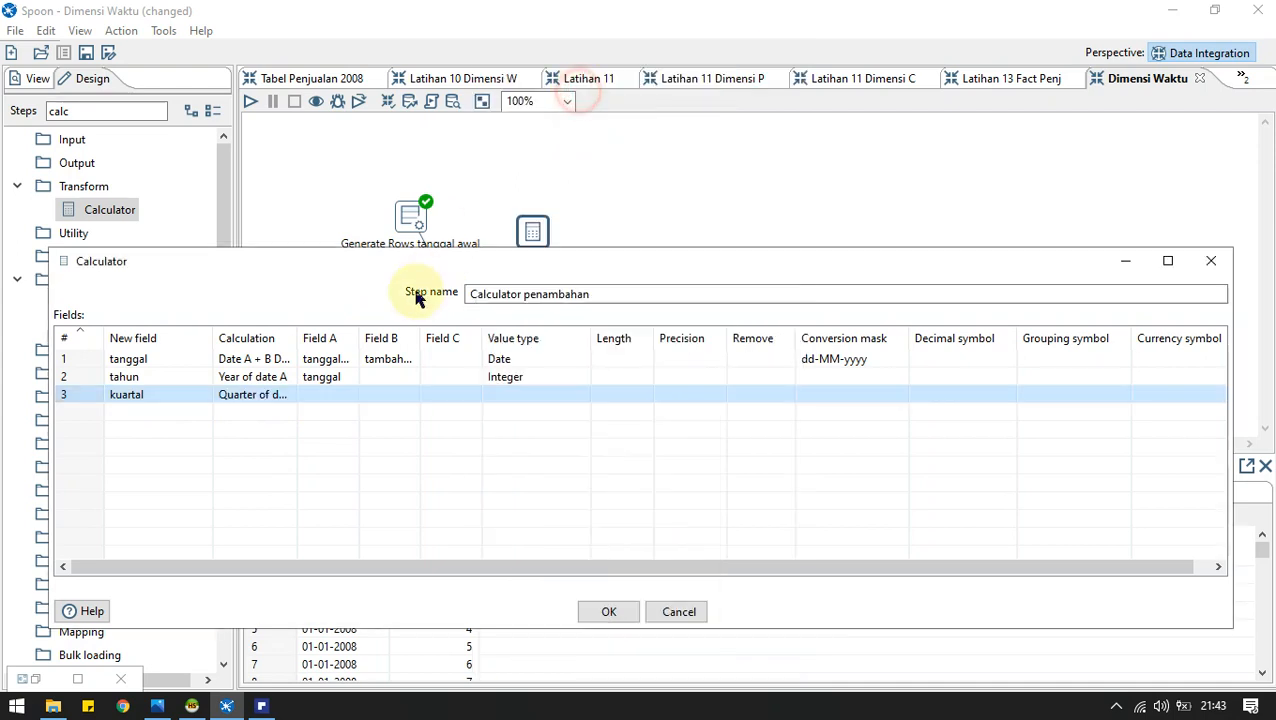
Set the kuartal calculation's Field A to tanggal and its value type to Integer.
left_click(322, 395)
left_click(349, 396)
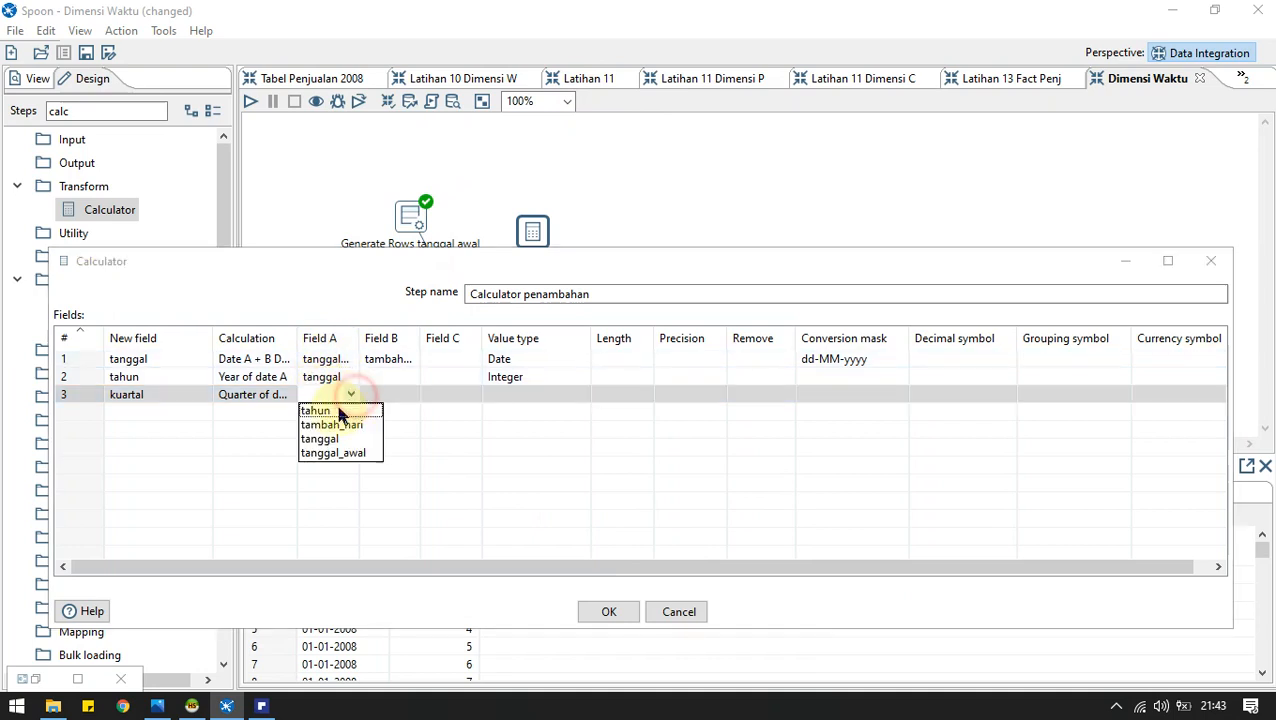
left_click(333, 440)
left_click(403, 396)
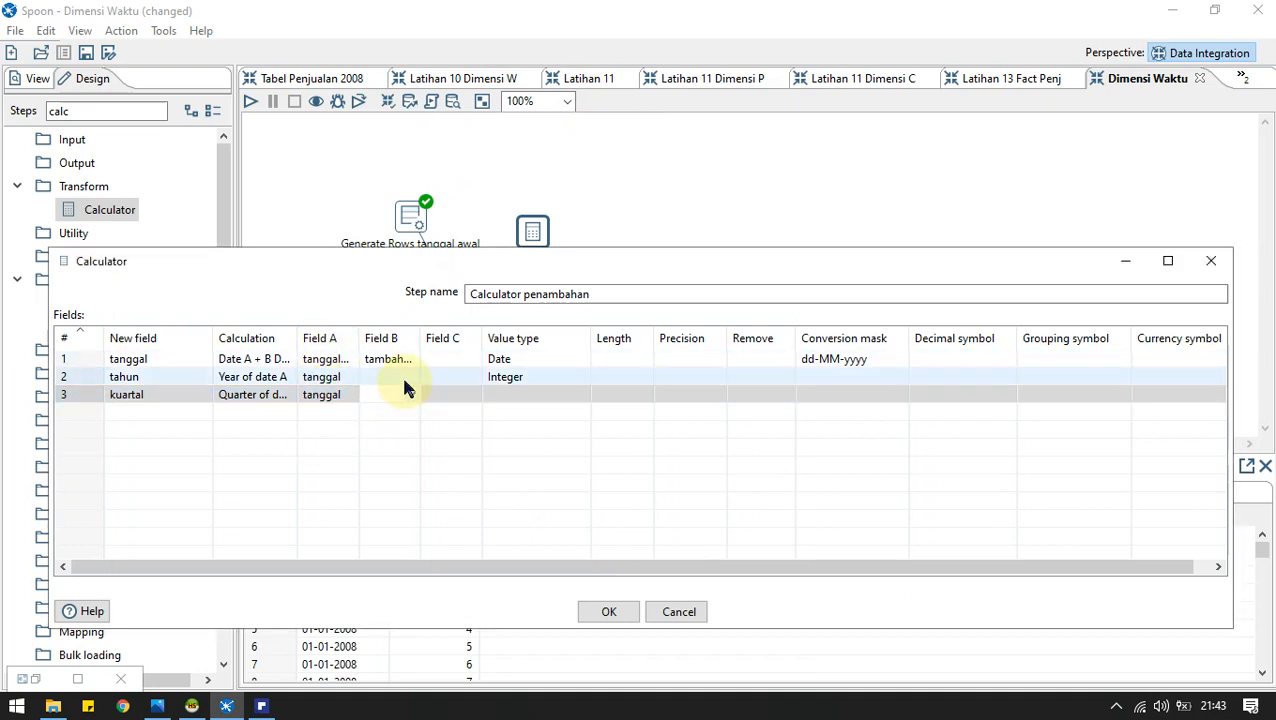
left_click(406, 377)
left_click(407, 377)
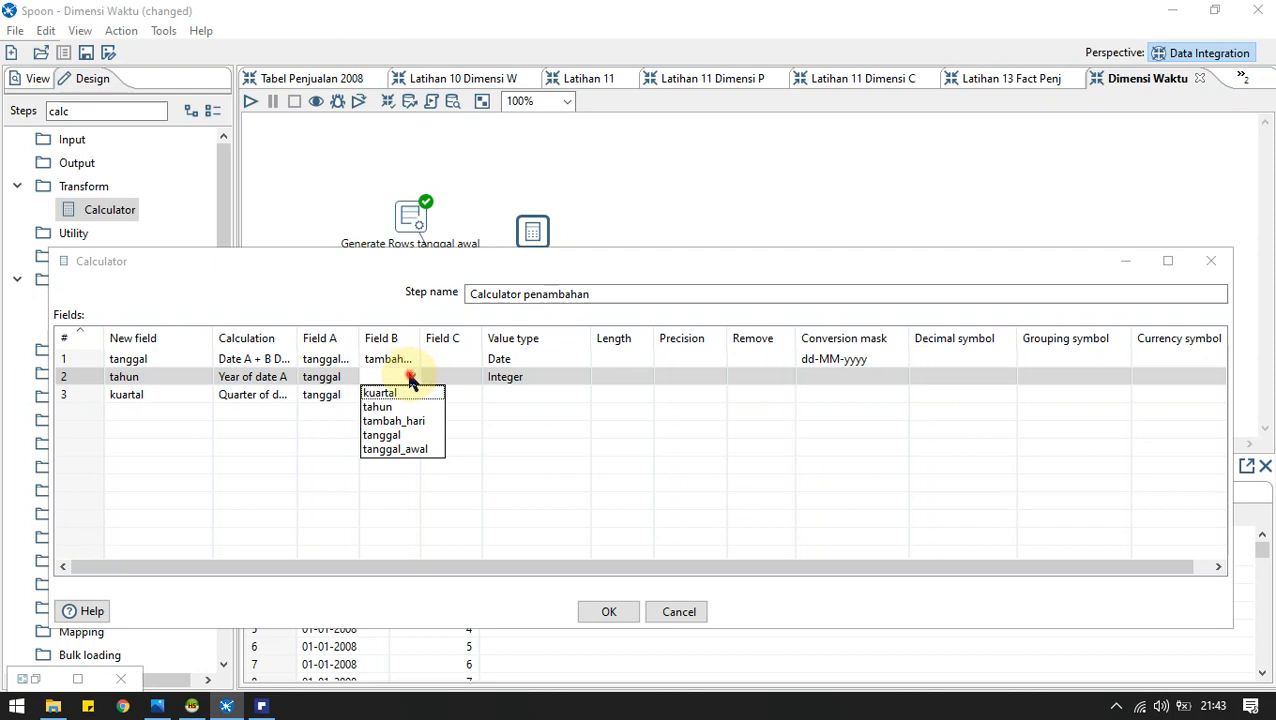
left_click(484, 392)
left_click(513, 396)
left_click(583, 394)
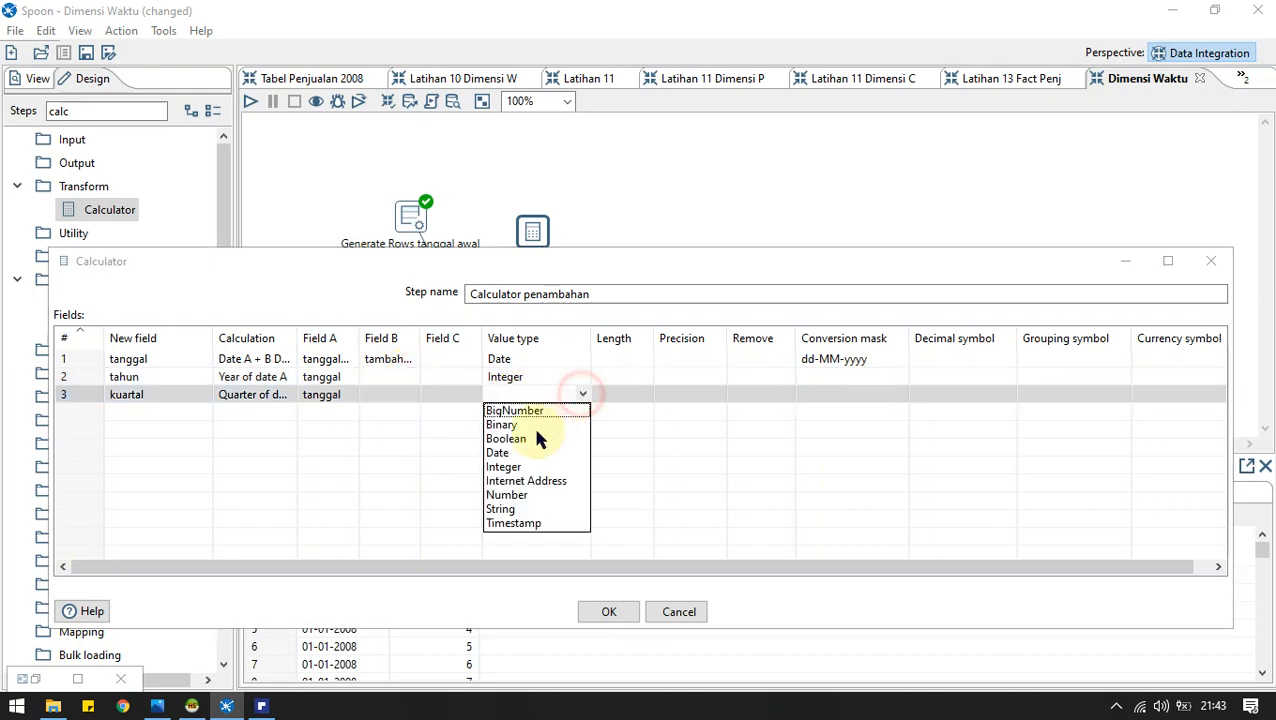
left_click(505, 466)
Add a fourth calculated field named bulan that uses the Month of date A calculation.
left_click(128, 408)
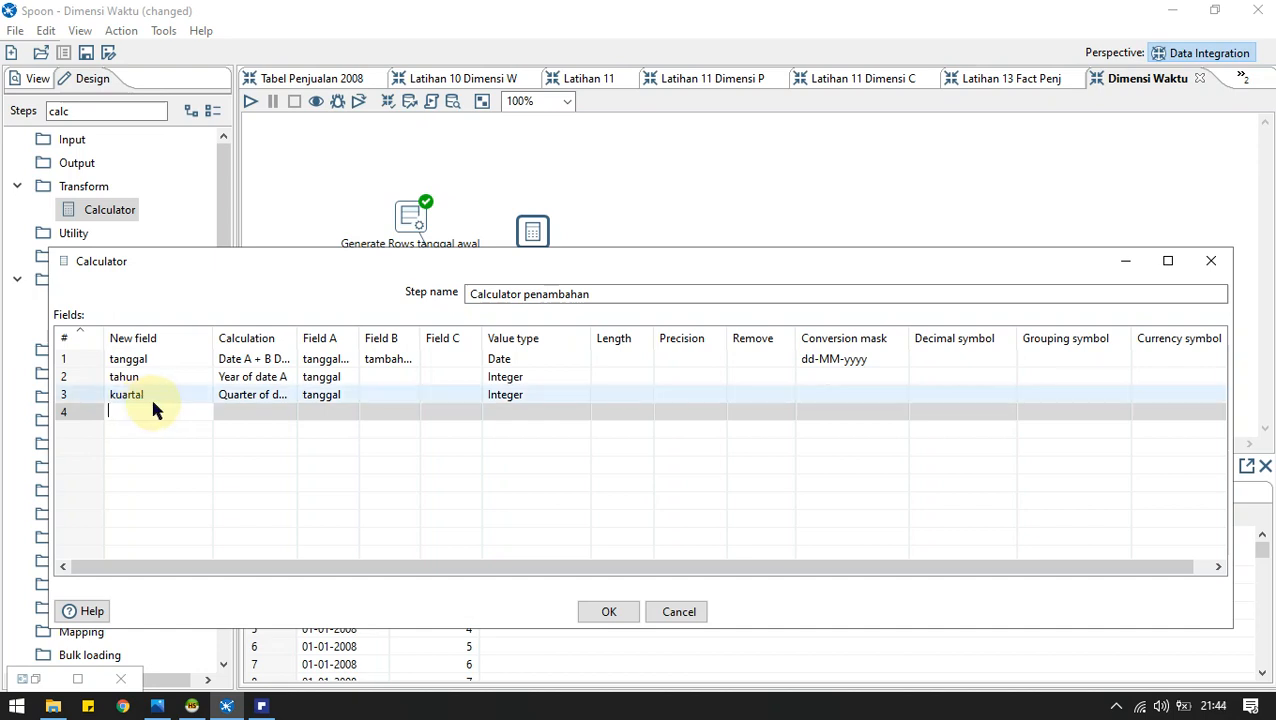
left_click(179, 410)
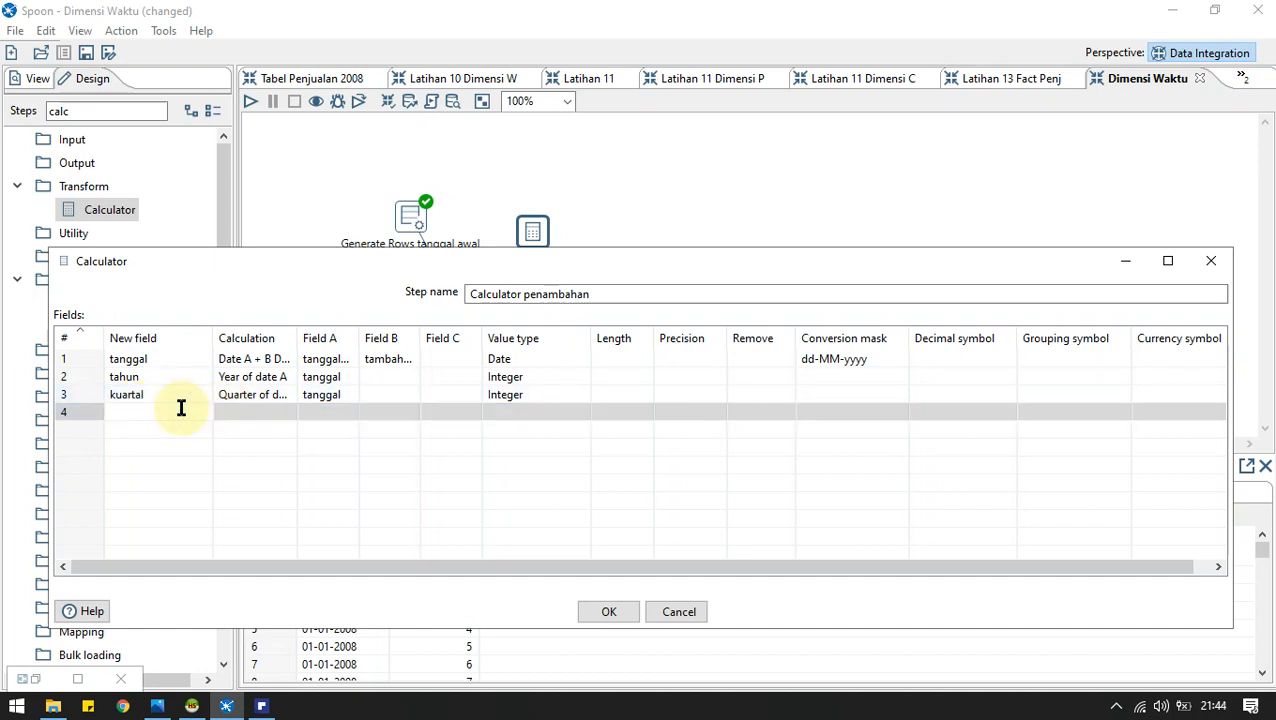
type("bulan")
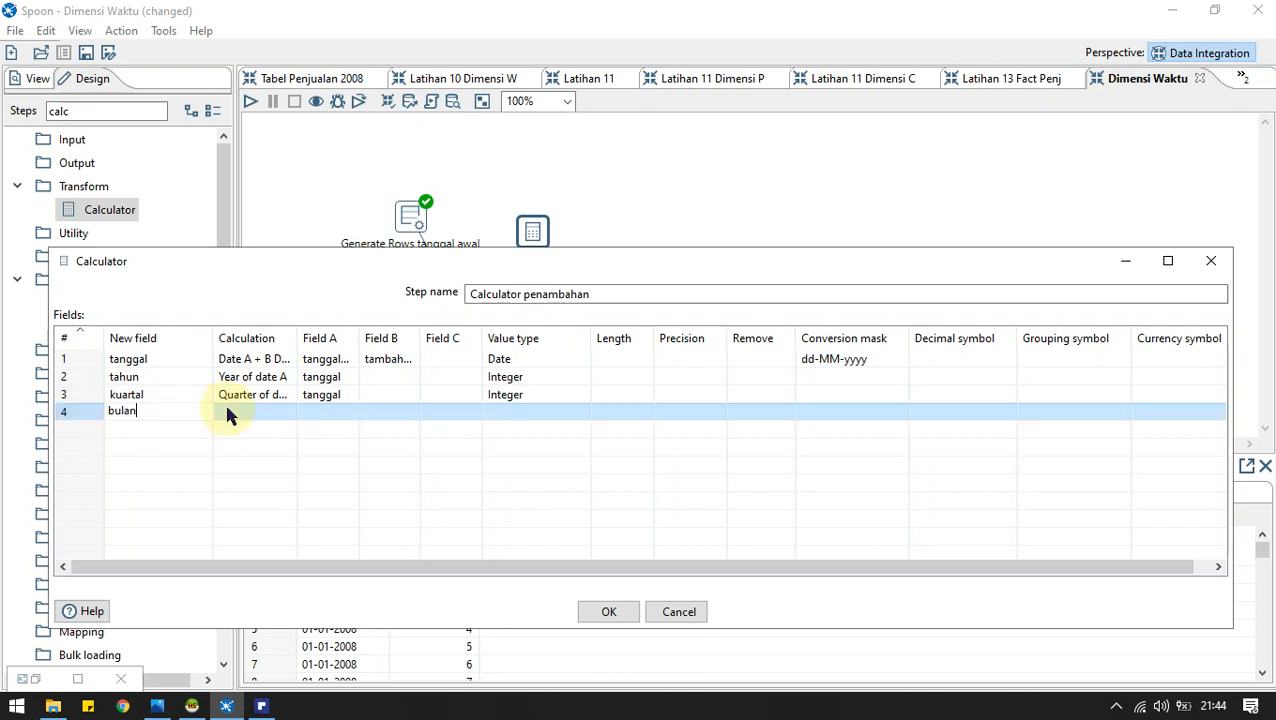
left_click(226, 411)
left_click(660, 45)
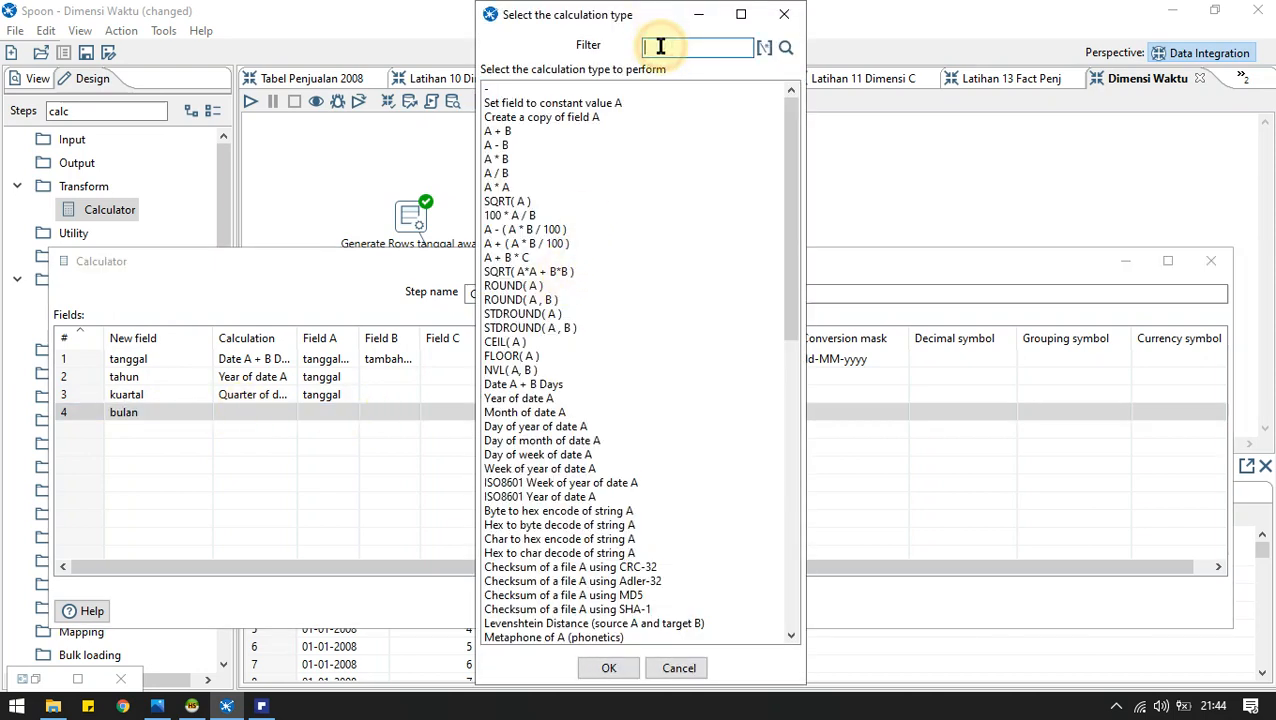
type("month")
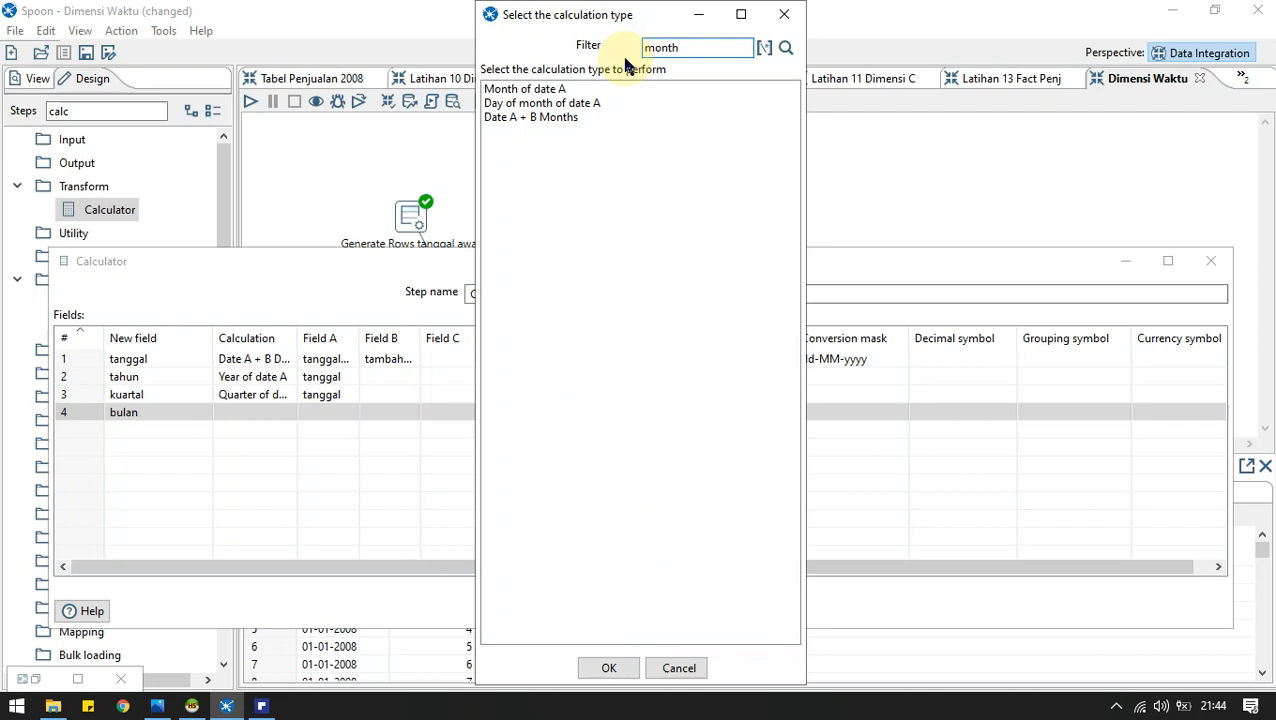
double_click(527, 88)
Set the bulan calculation's Field A to tanggal and its value type to Integer.
left_click(345, 412)
left_click(350, 412)
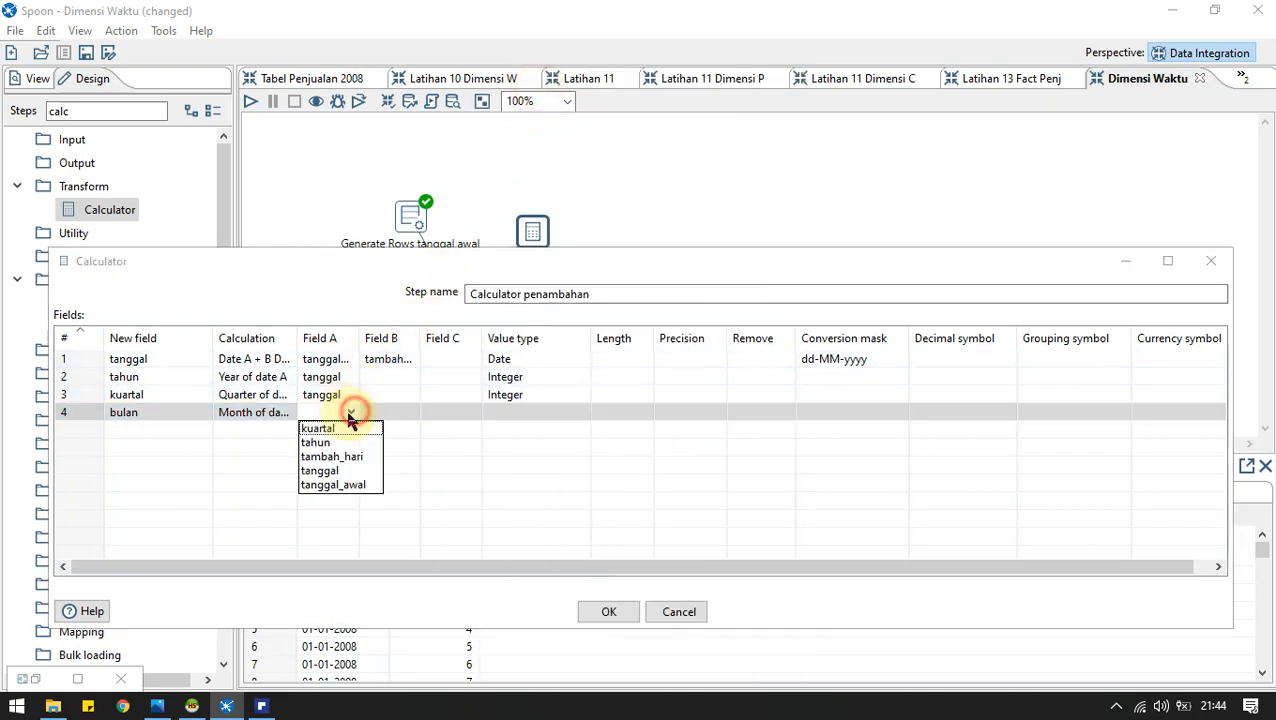
left_click(325, 468)
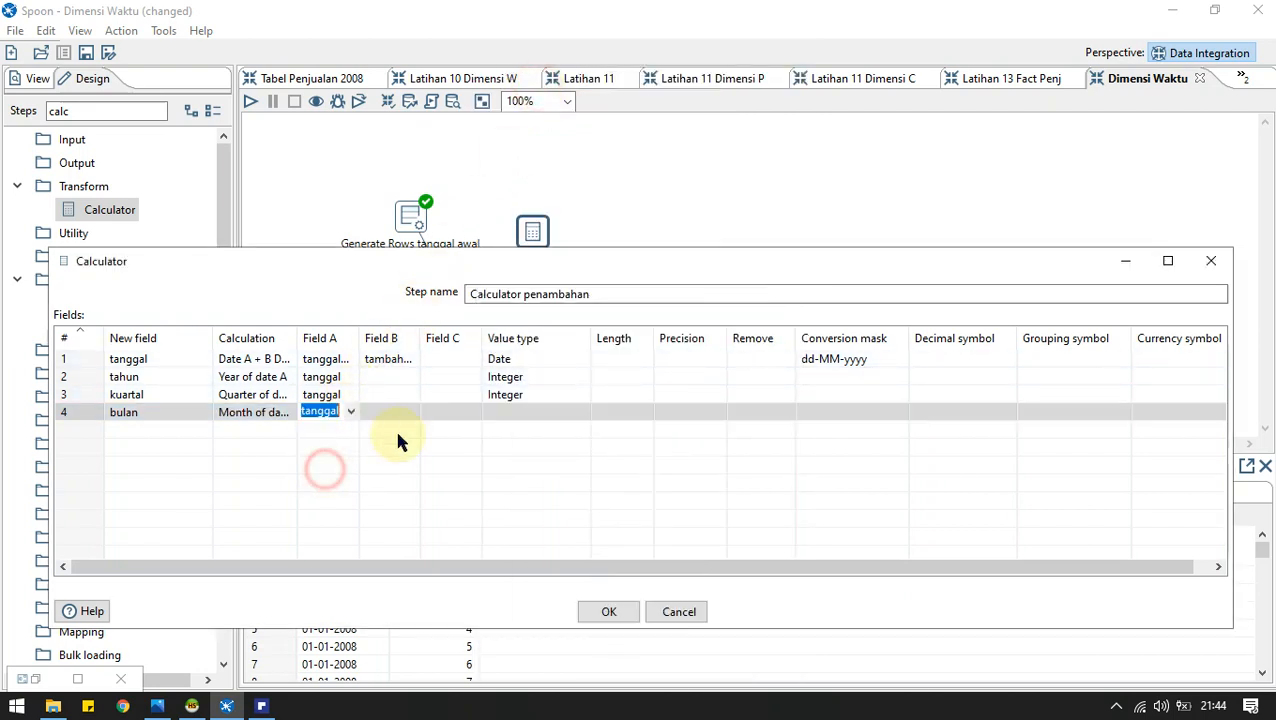
left_click(535, 410)
left_click(582, 412)
left_click(515, 484)
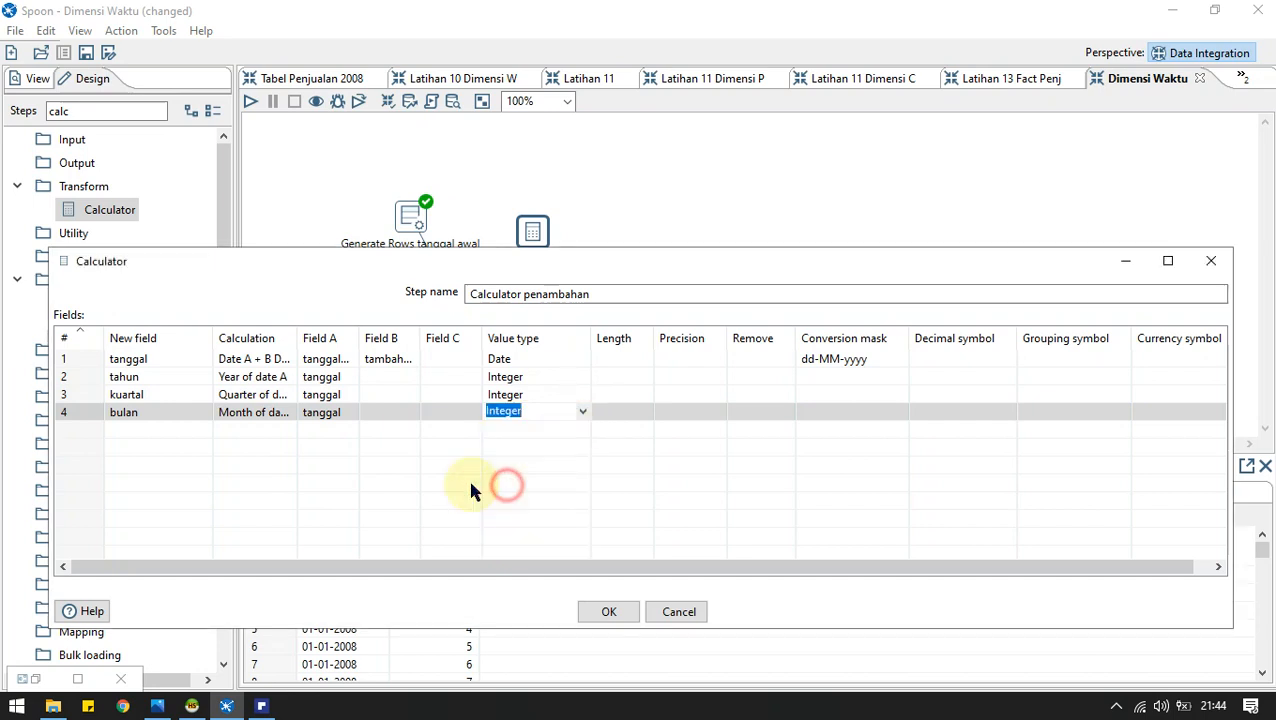
Add a fifth calculated field named hari that uses the Day of month of date A calculation.
left_click(138, 430)
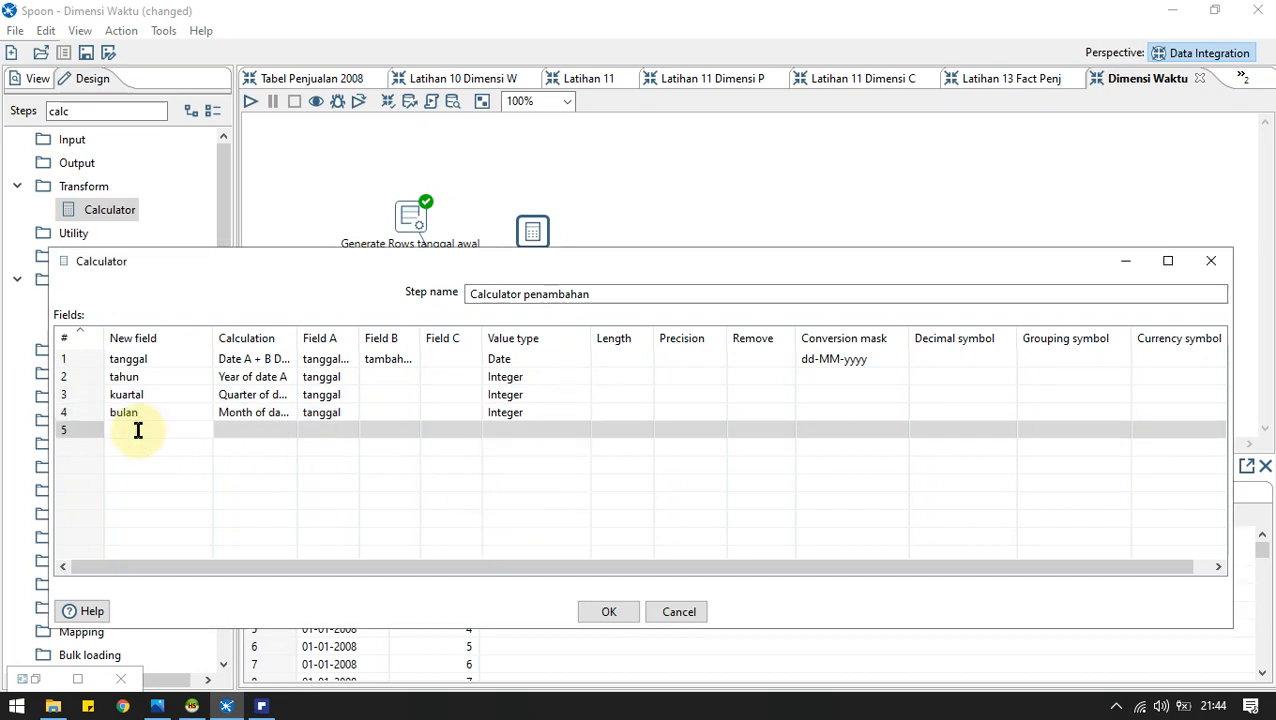
type("hari")
left_click(235, 428)
left_click(661, 50)
type("day")
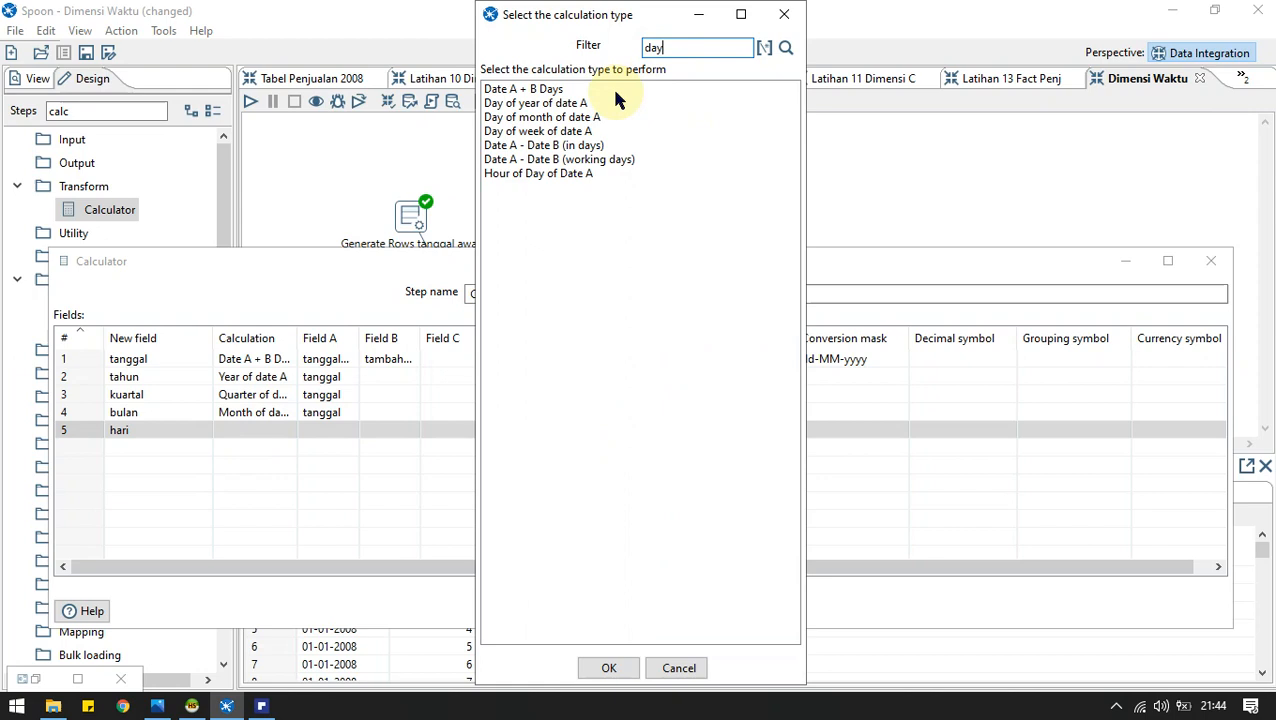
double_click(557, 118)
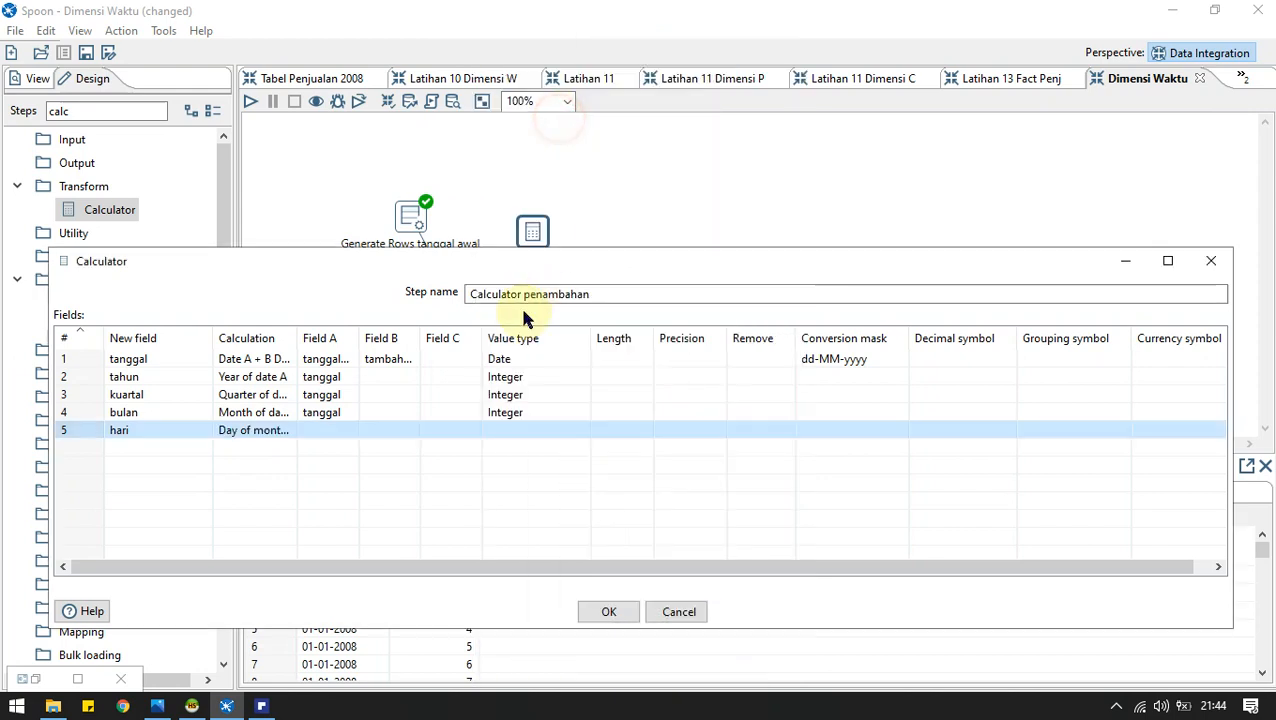
Set the hari calculation's Field A to tanggal and its value type to Integer.
left_click(349, 428)
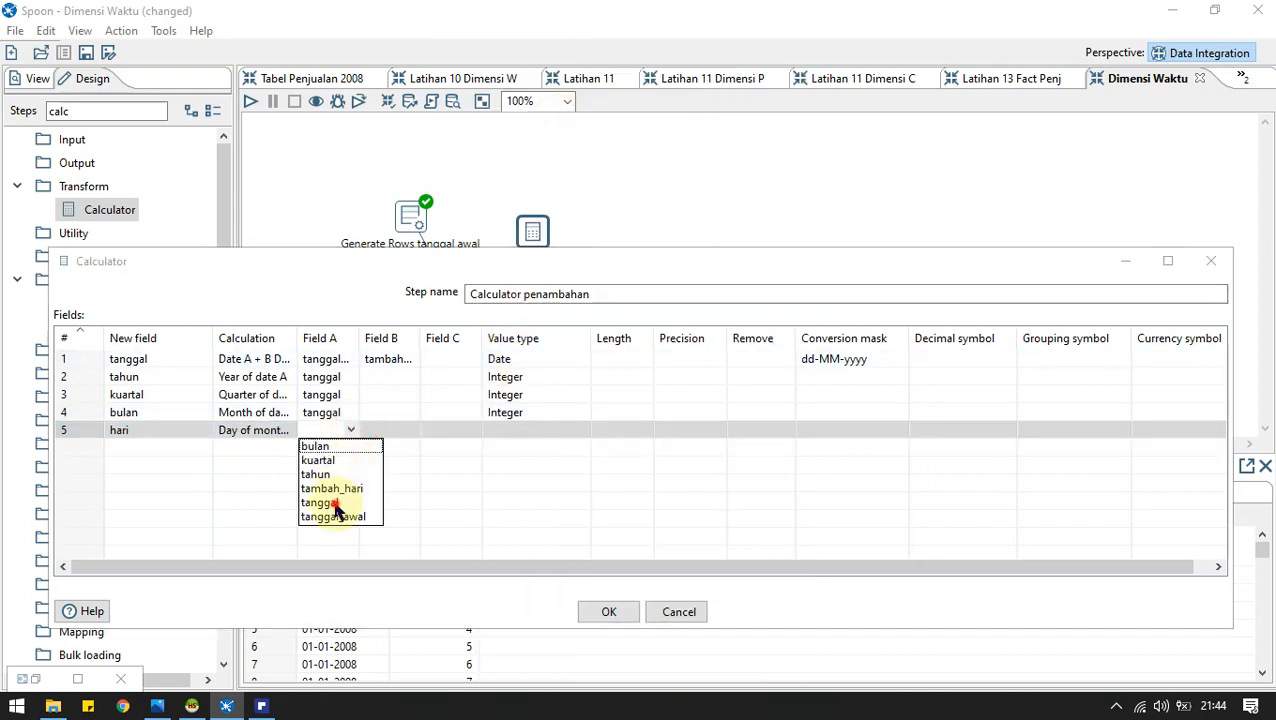
left_click(330, 502)
left_click(572, 430)
left_click(580, 430)
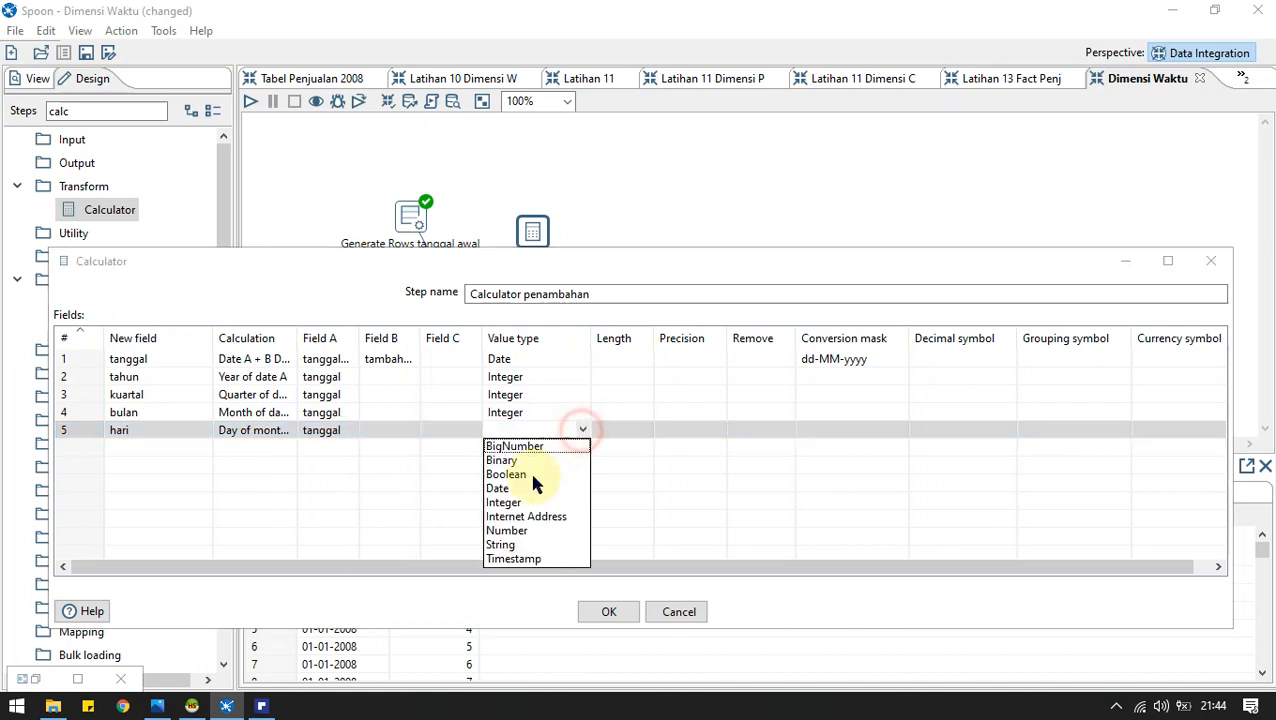
left_click(517, 502)
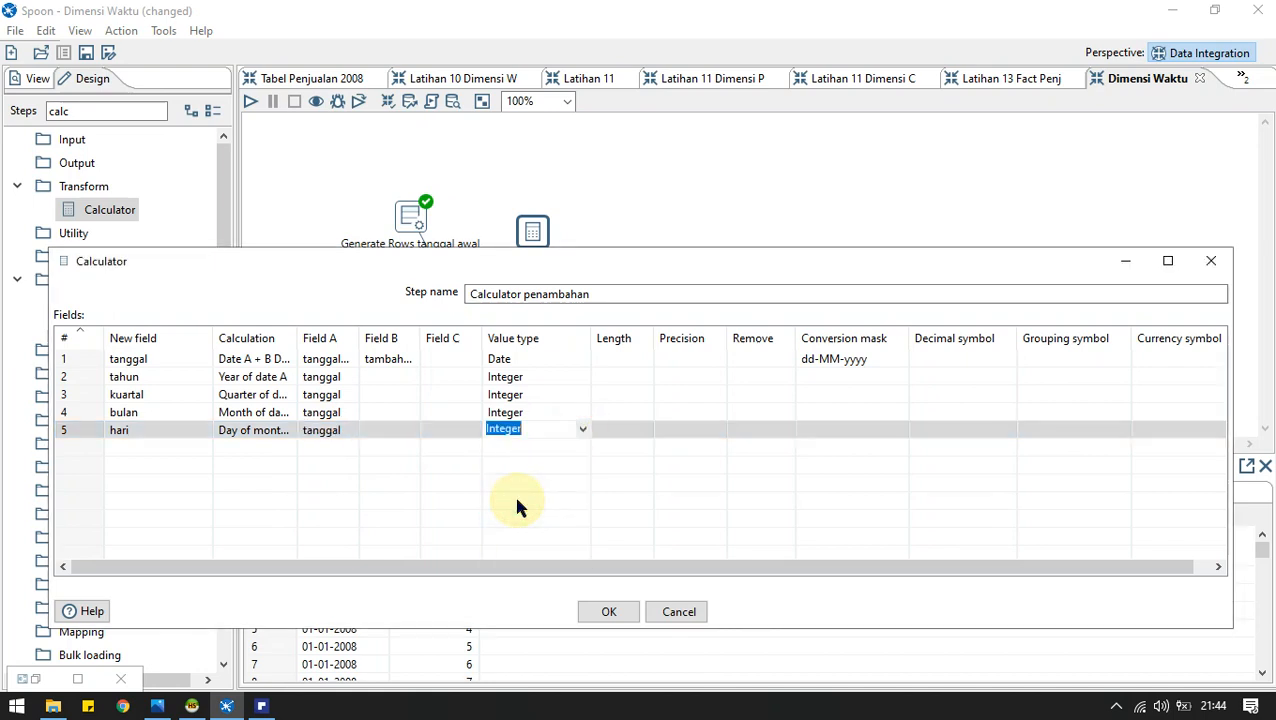
Add a sixth calculated field named kode_hari that uses the Day of week of date A calculation.
left_click(177, 447)
type("kod")
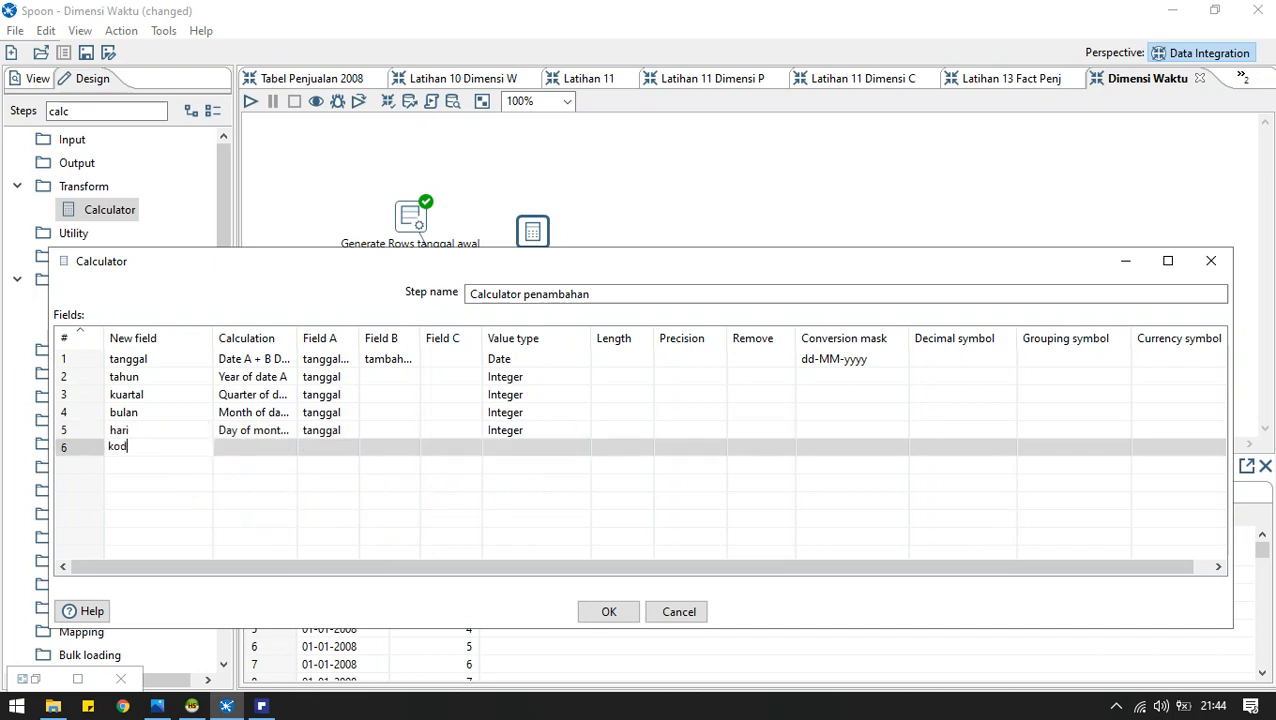
type("e_hari")
left_click(224, 452)
left_click(655, 55)
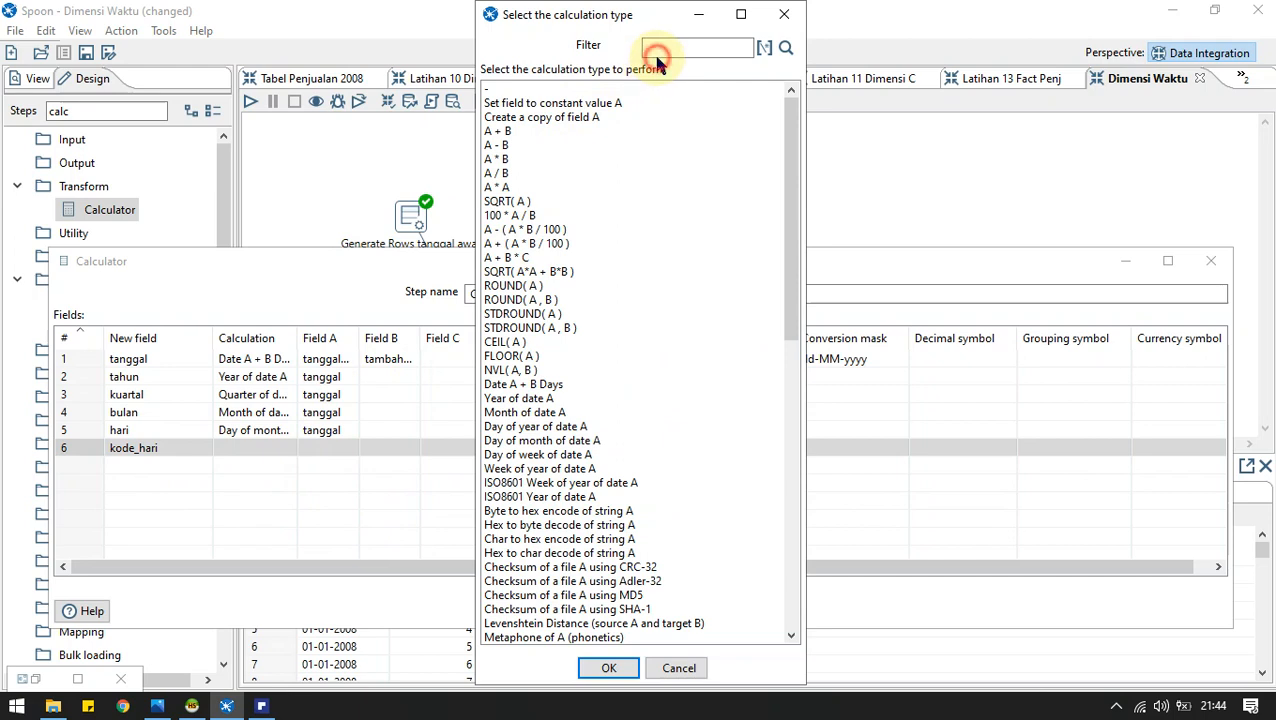
type("days")
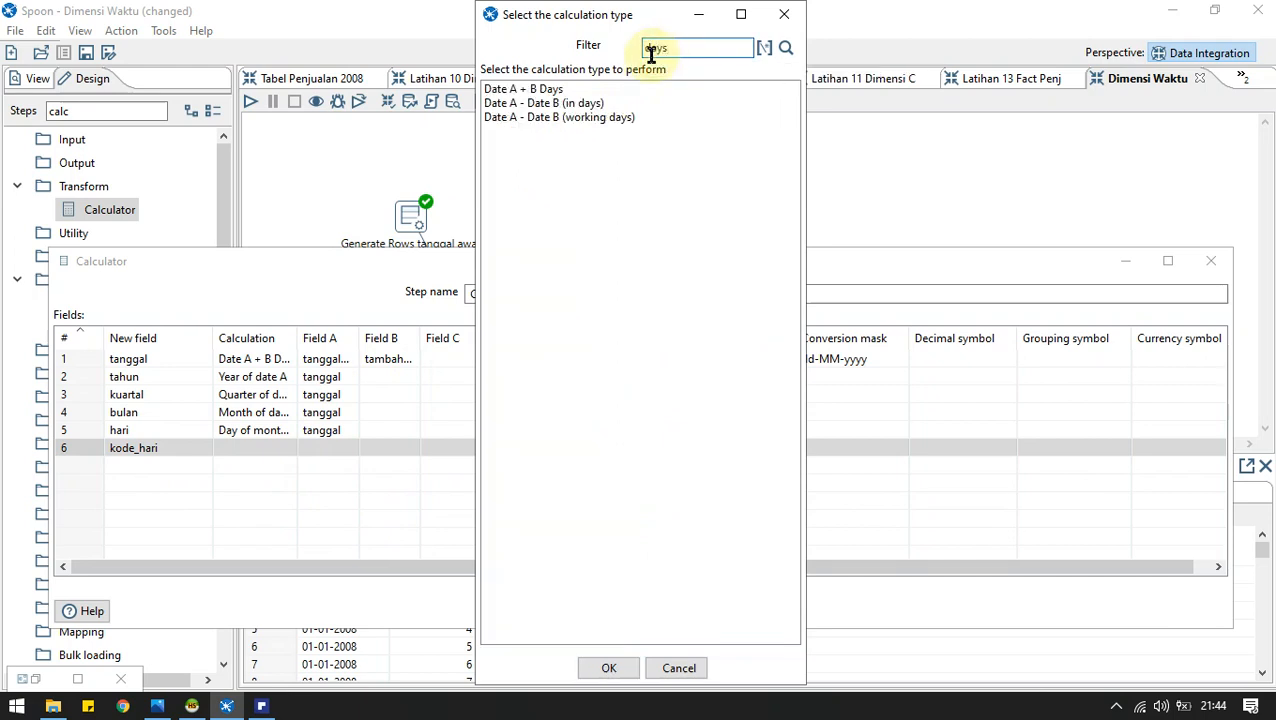
key("BackSpace")
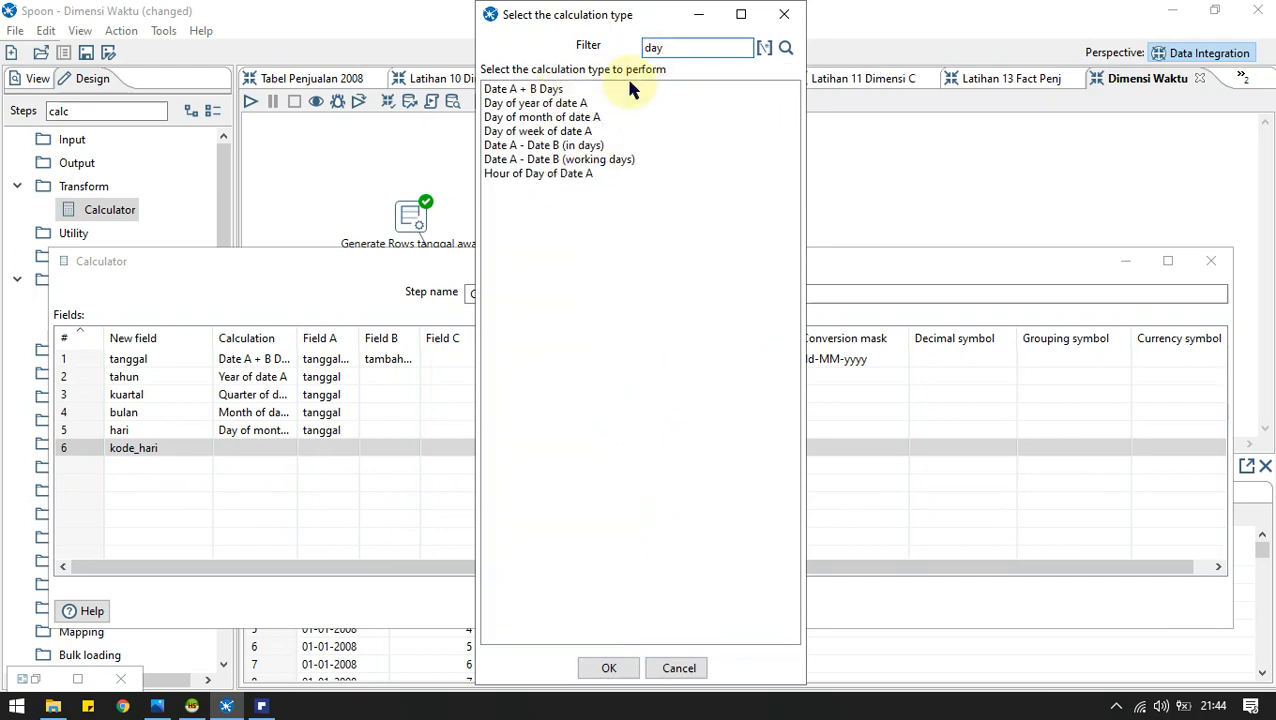
double_click(545, 131)
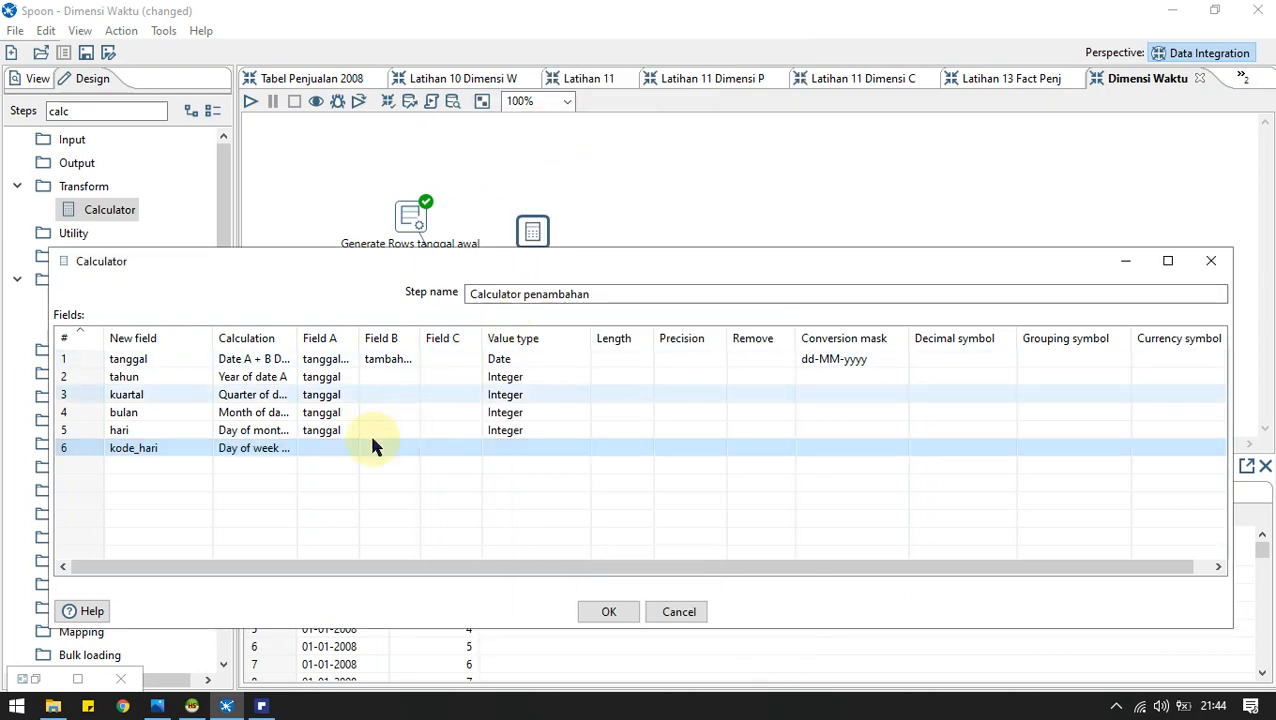
Set the kode_hari calculation's Field A to tanggal and its value type to Integer, and accept the Calculator settings.
left_click(336, 449)
left_click(348, 449)
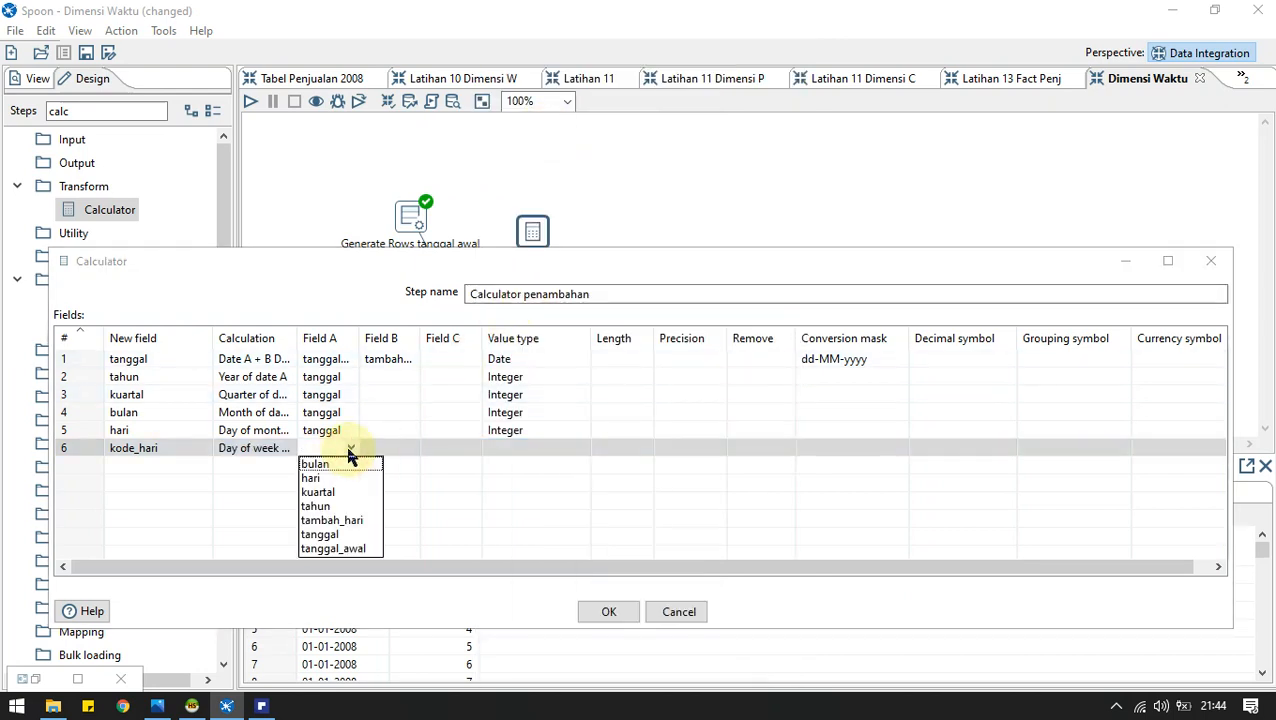
left_click(322, 520)
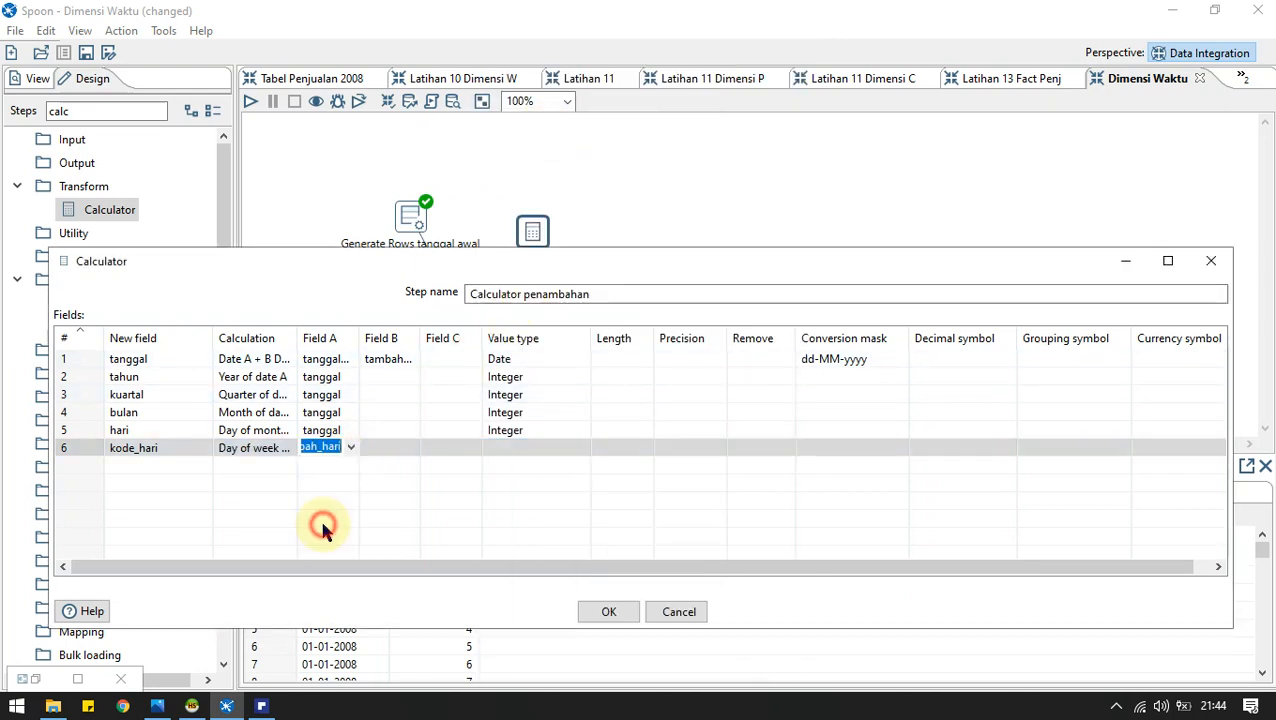
left_click(350, 447)
left_click(333, 536)
left_click(505, 431)
left_click(583, 447)
left_click(583, 447)
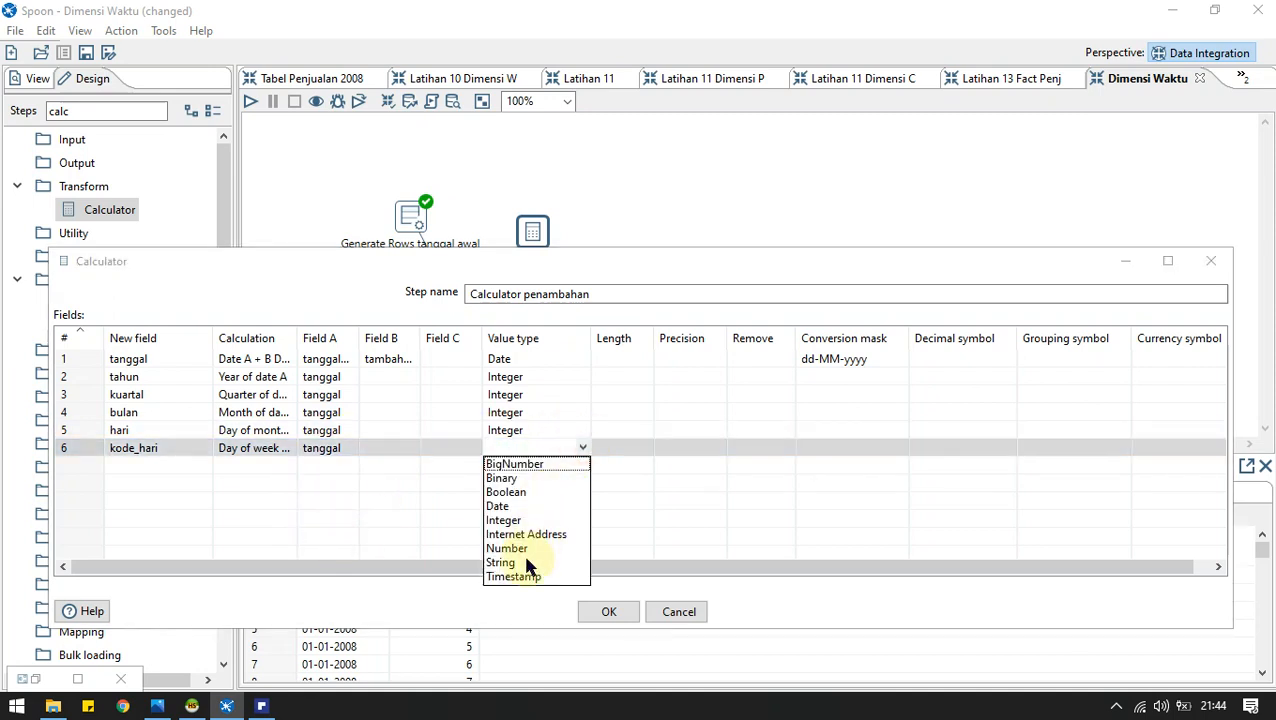
left_click(510, 523)
left_click(608, 612)
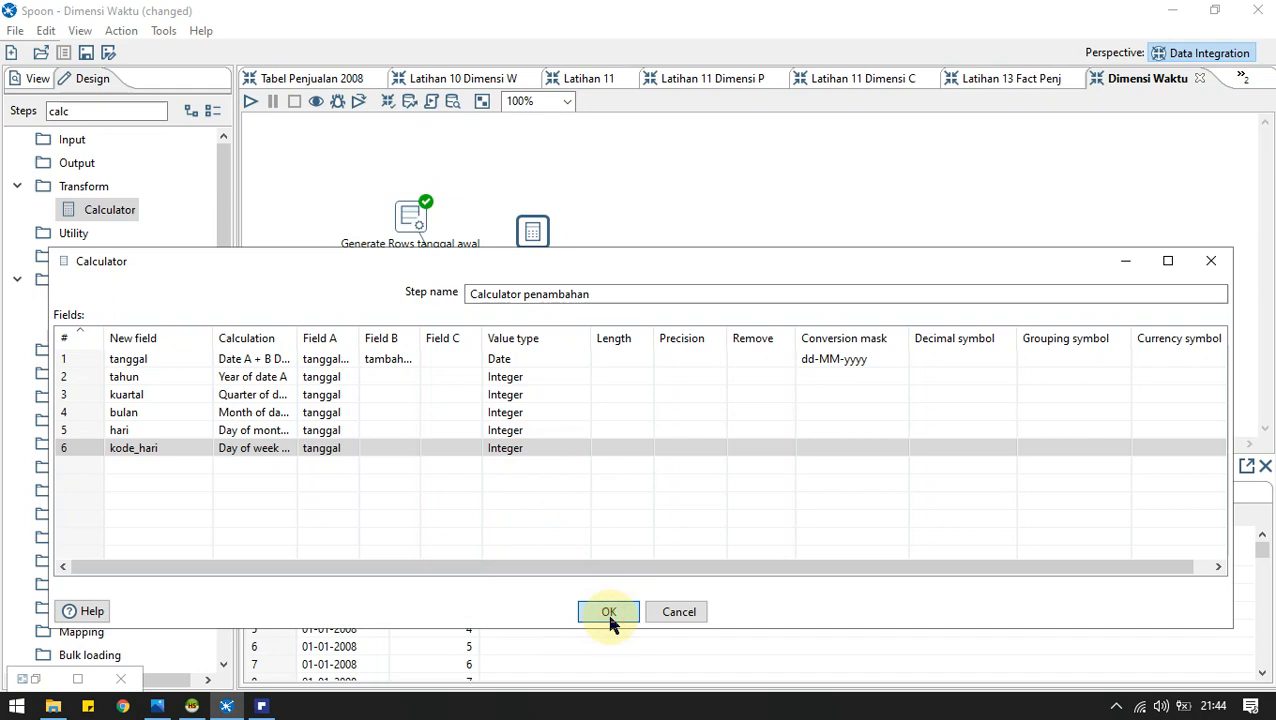
Run the transformation locally and preview the rows output by the Calculator penambahan step.
left_click(250, 102)
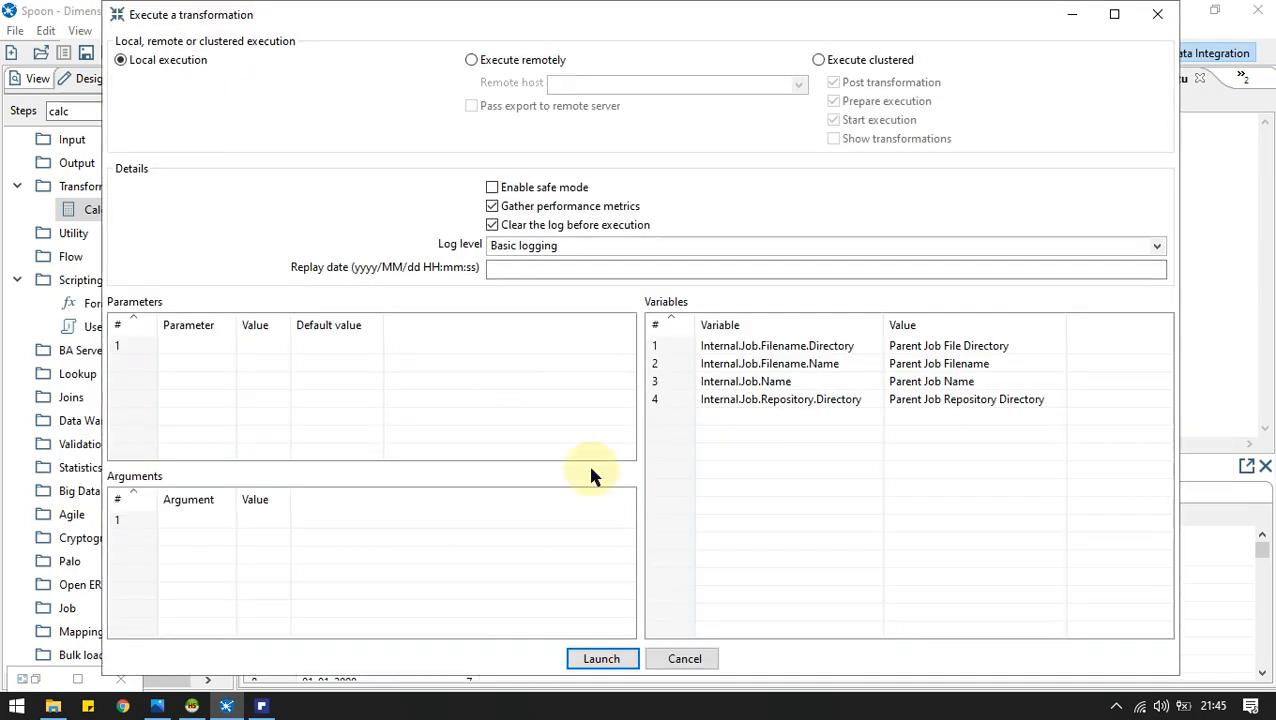
left_click(601, 658)
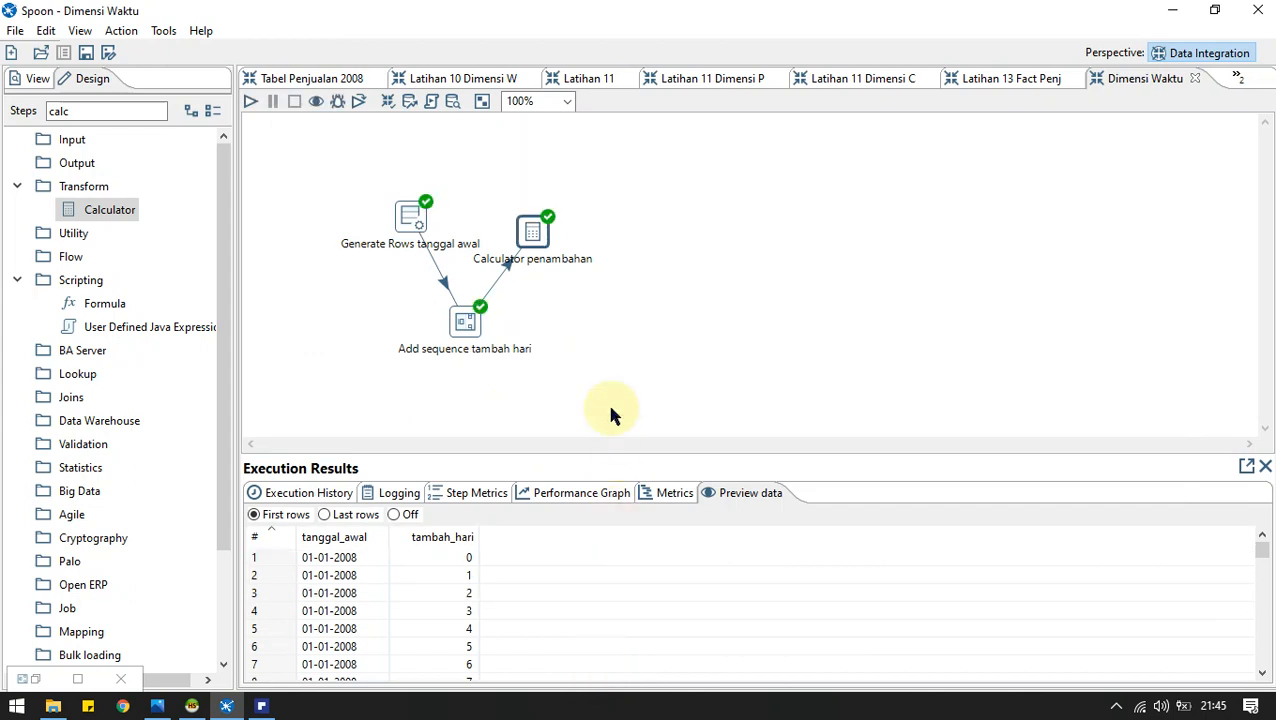
left_click(535, 233)
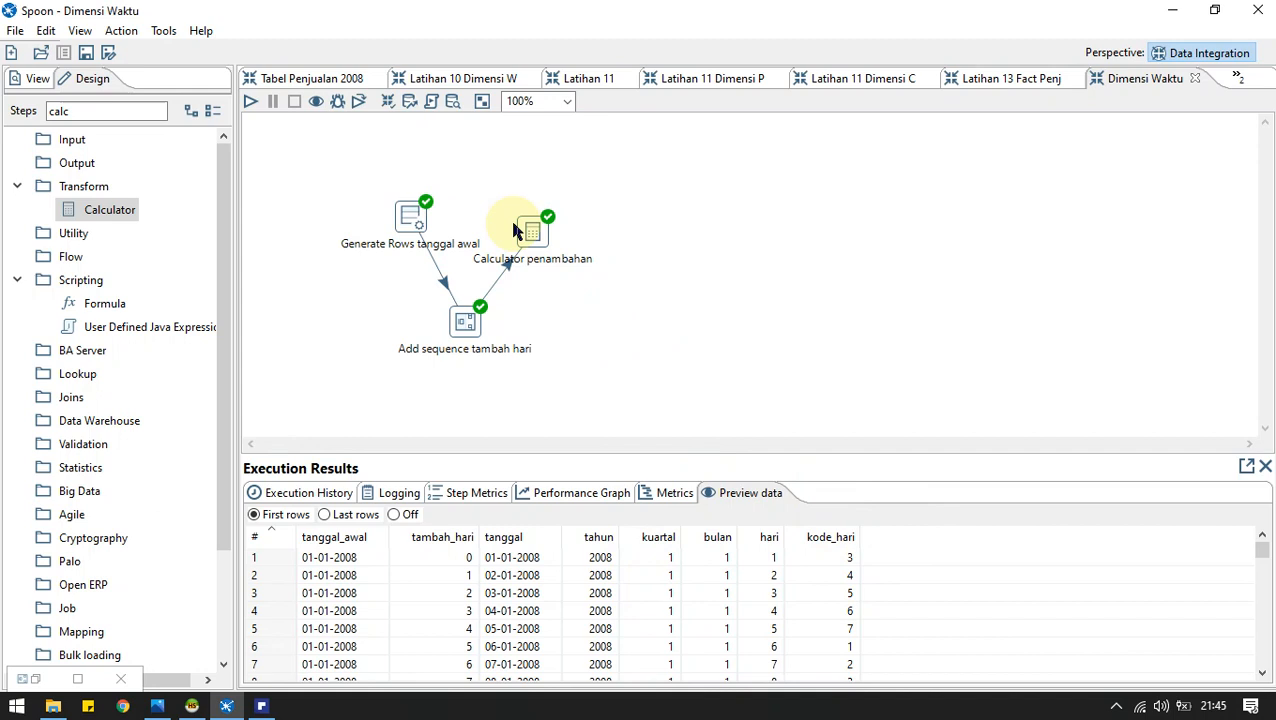
mouse_move(518, 232)
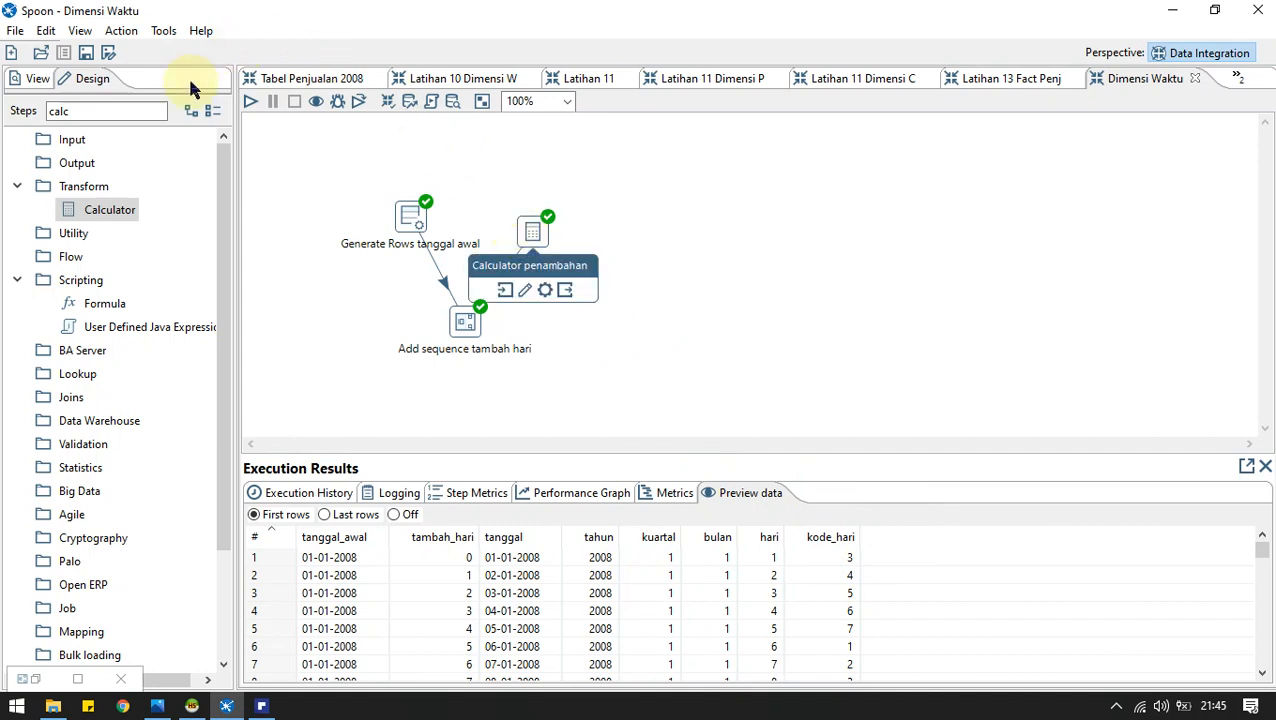
Add a Modified Java Script Value step to the canvas and connect Calculator penambahan to it with a hop.
left_click(130, 111)
key("ctrl+a")
type("j")
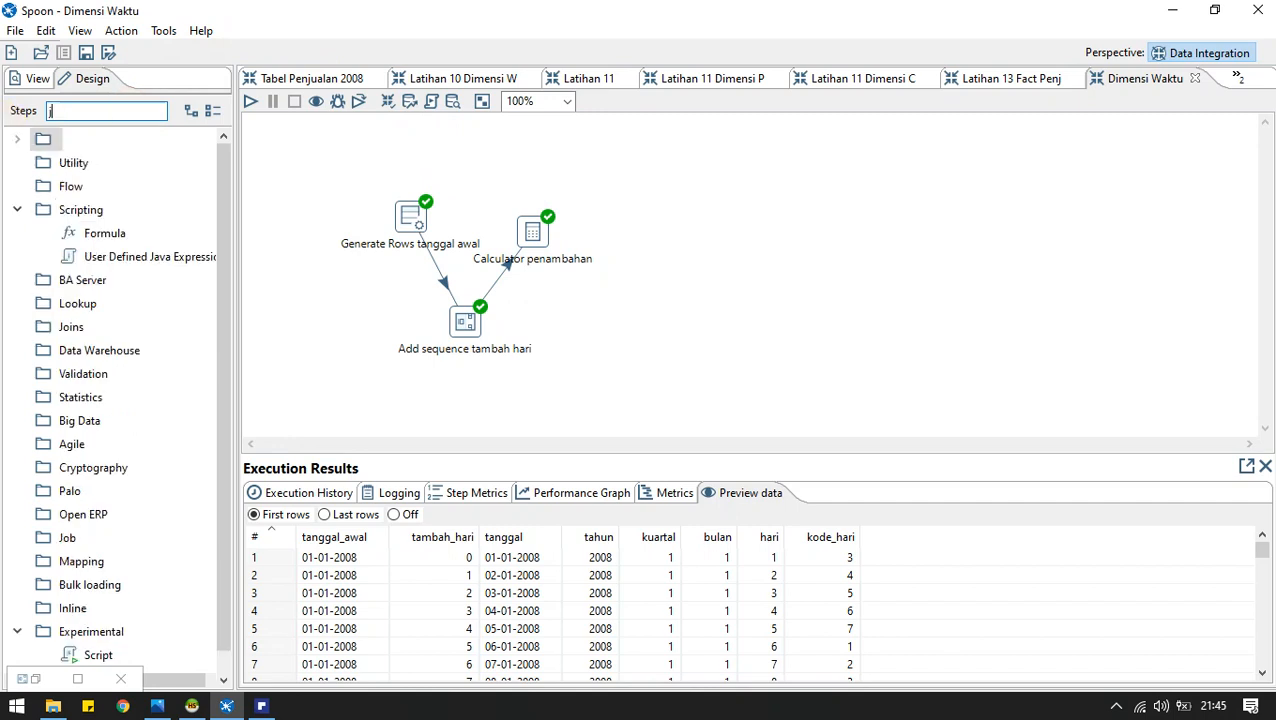
type("ava")
left_click_drag(125, 305, 586, 310)
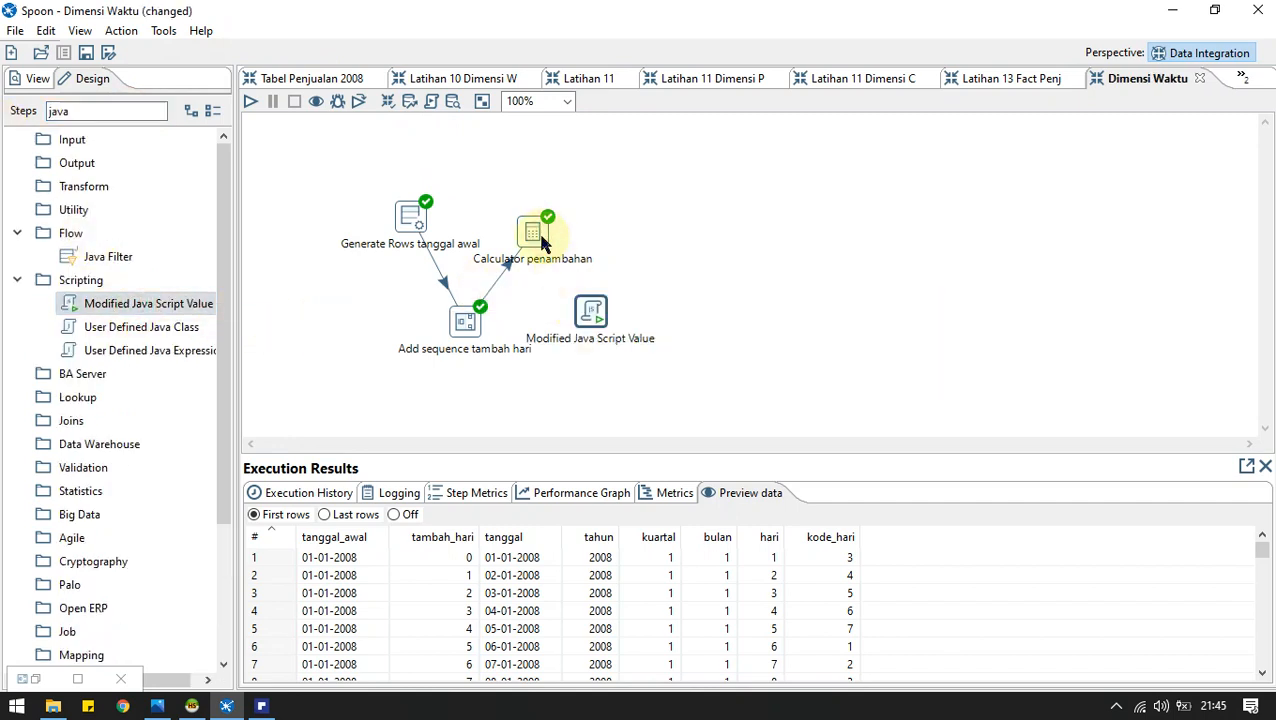
mouse_move(540, 238)
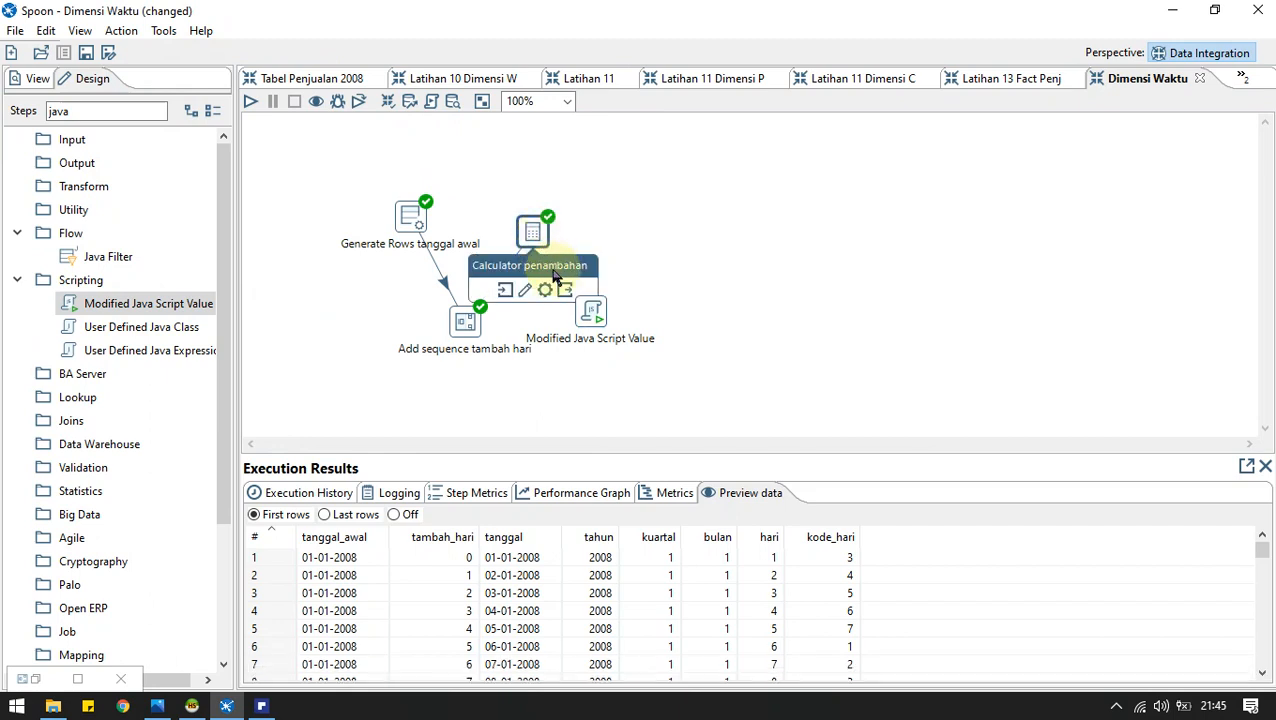
left_click_drag(564, 289, 592, 313)
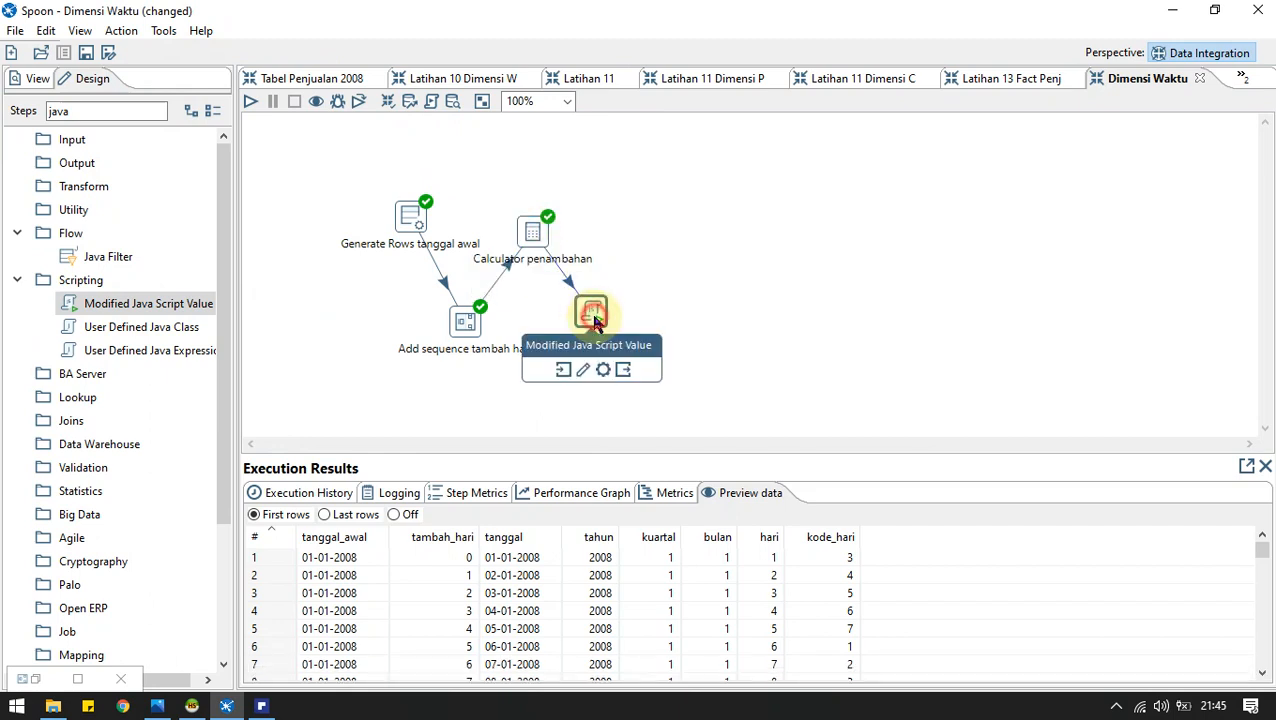
In the Modified Java Script Value step, write the script line var nama_kuartal = "Kuartal " + kuartal.
double_click(592, 316)
left_click(588, 143)
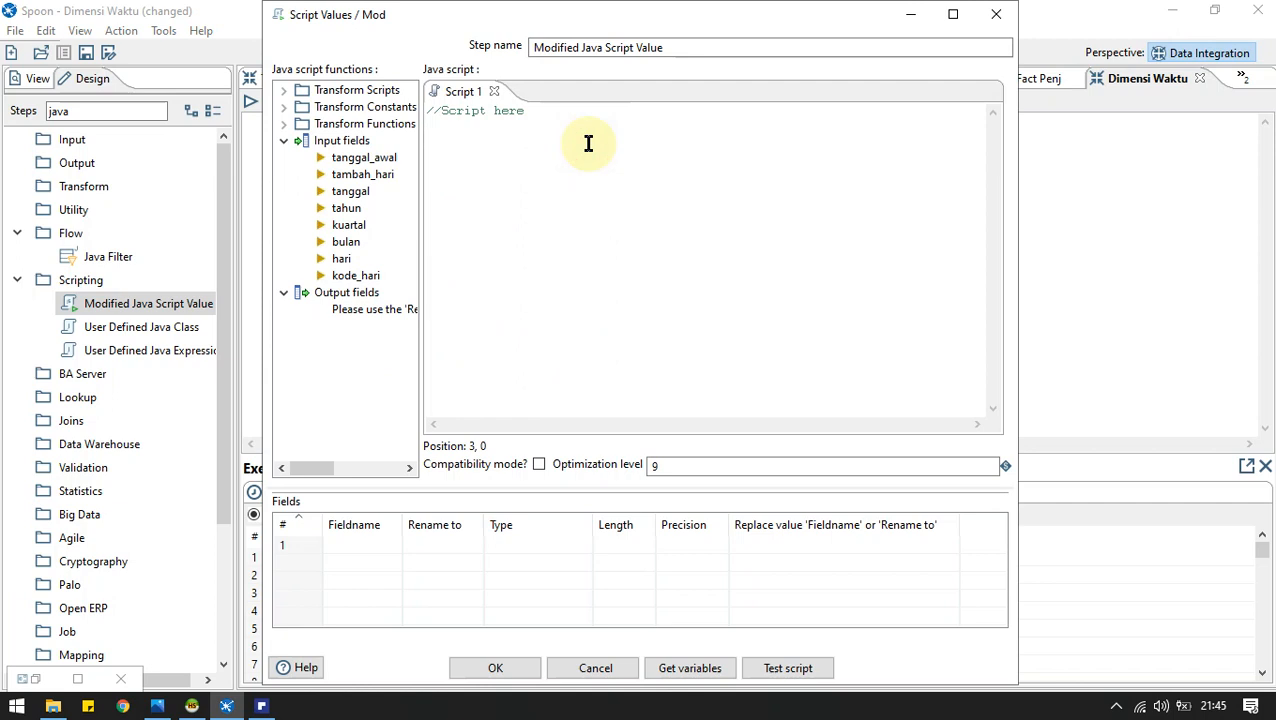
type("va")
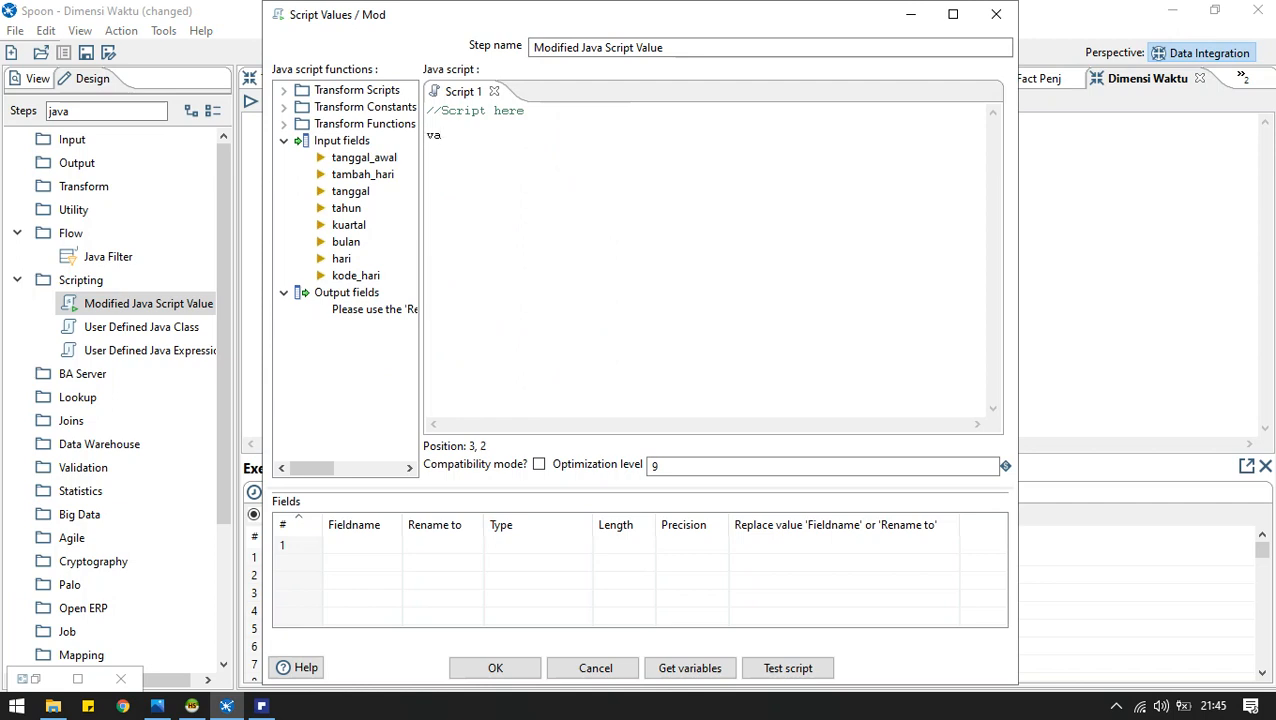
type("r nama_kuartal = ")
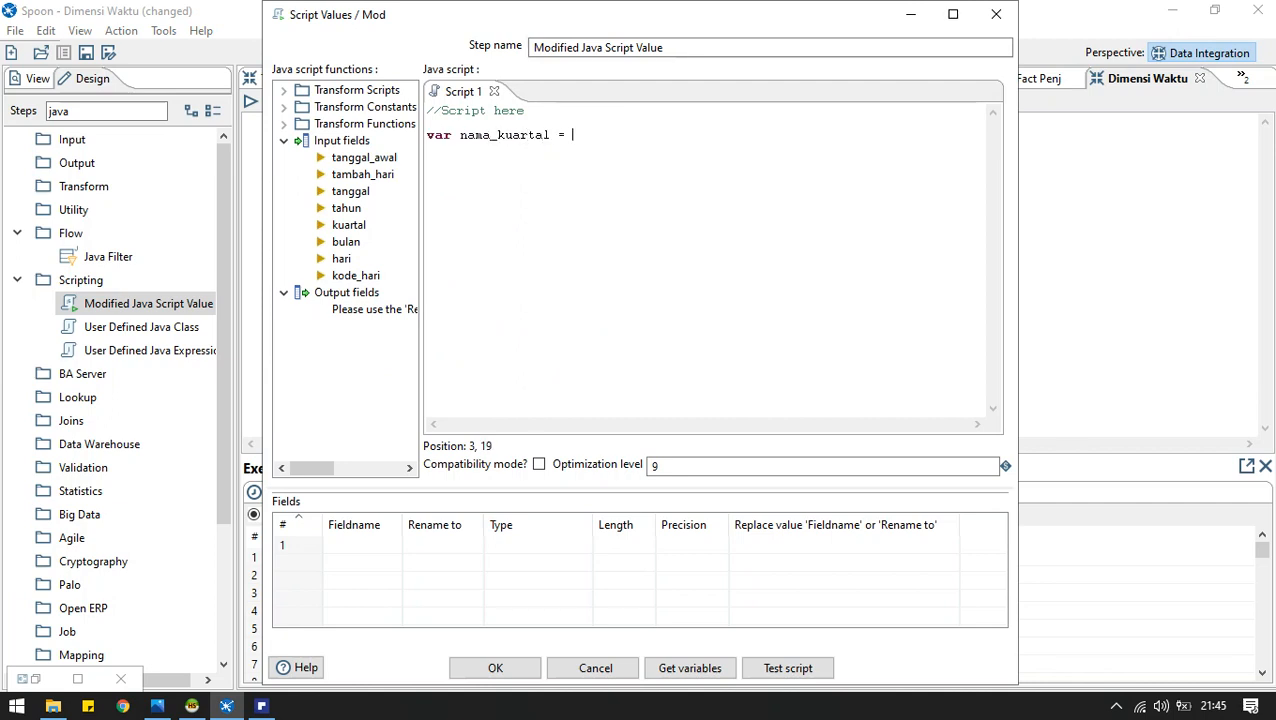
type("\"kuar")
key("BackSpace")
key("BackSpace")
key("BackSpace")
key("BackSpace")
type("Kuartal")
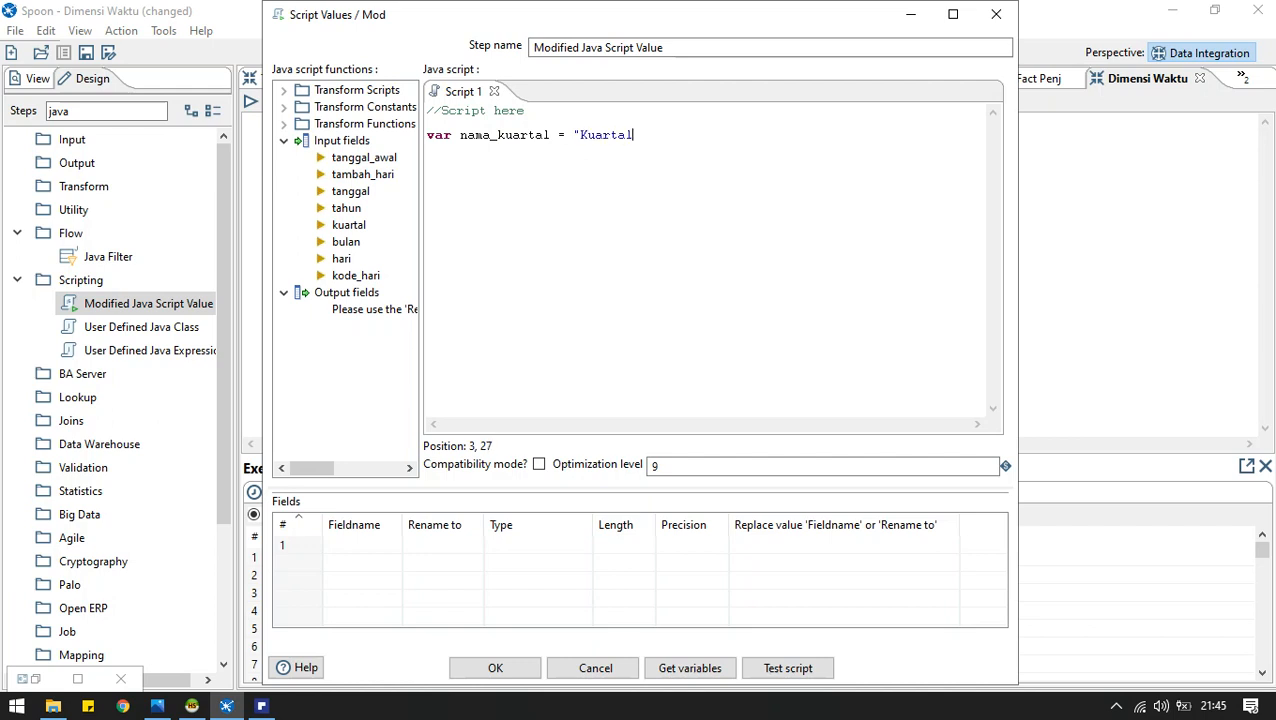
type(" \" + kuartal")
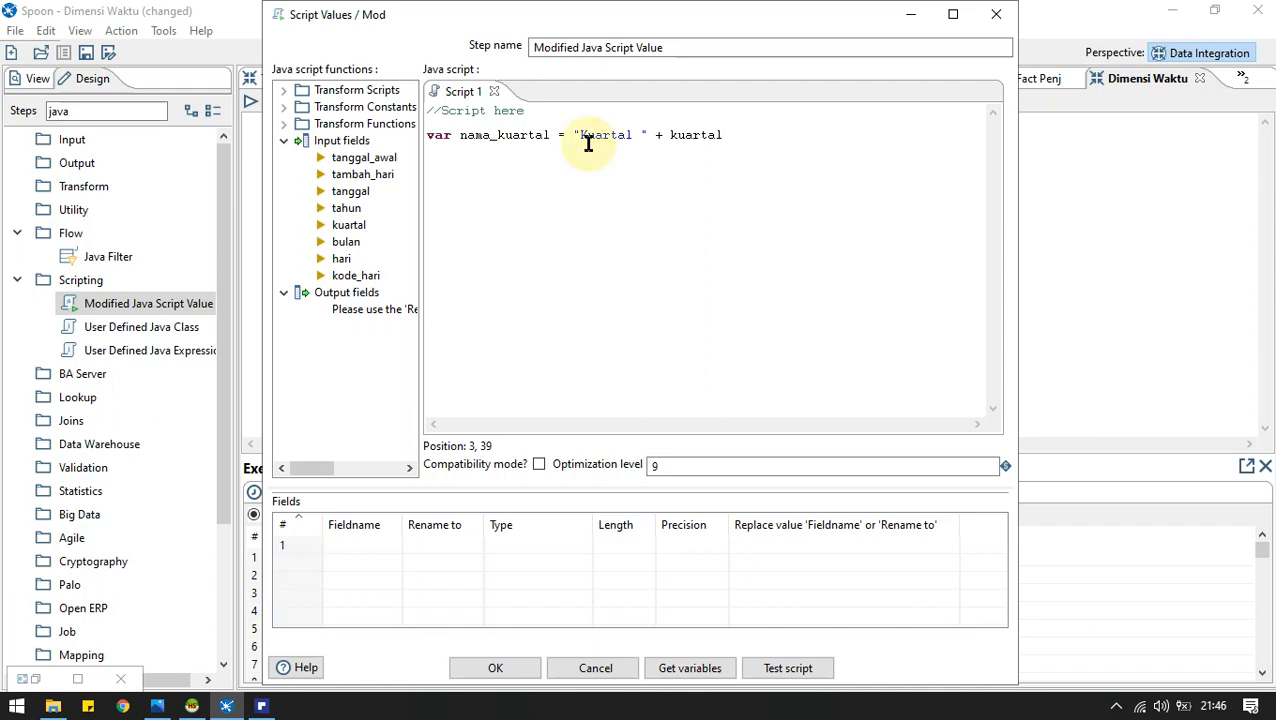
Define nama_kuartal as an output field of type String and accept the script step's settings.
left_click(373, 543)
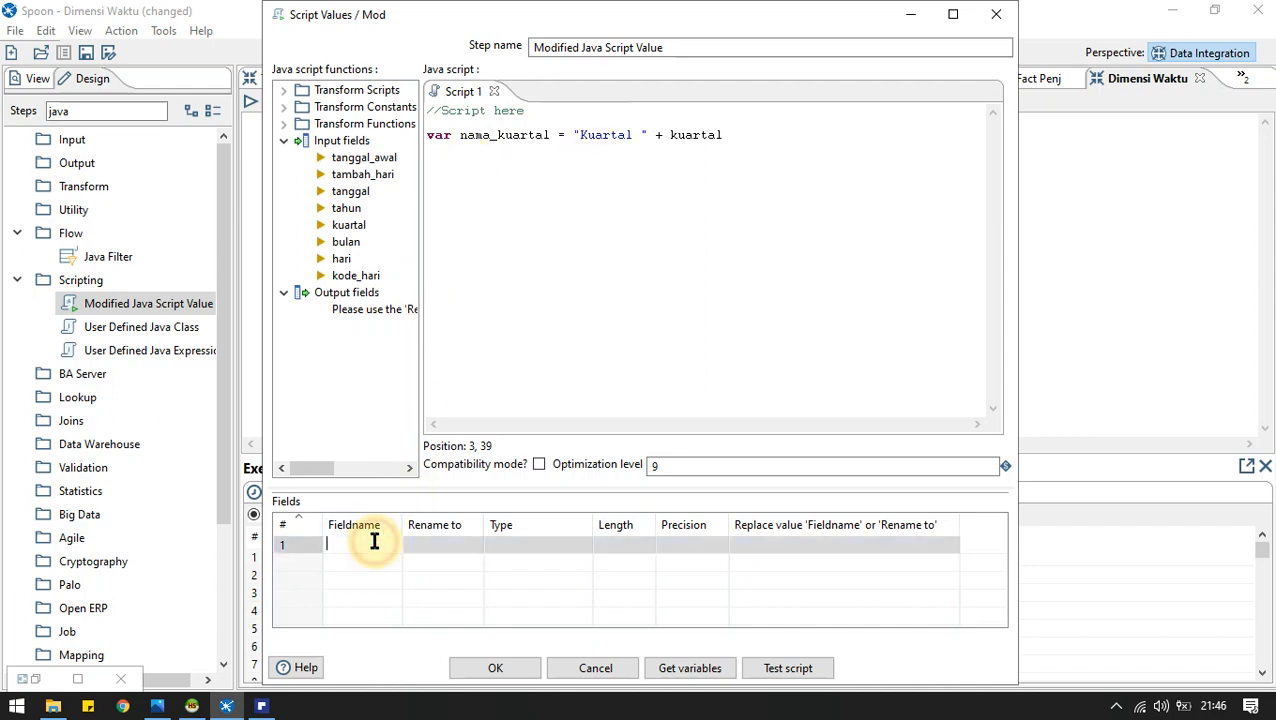
type("nama_kua")
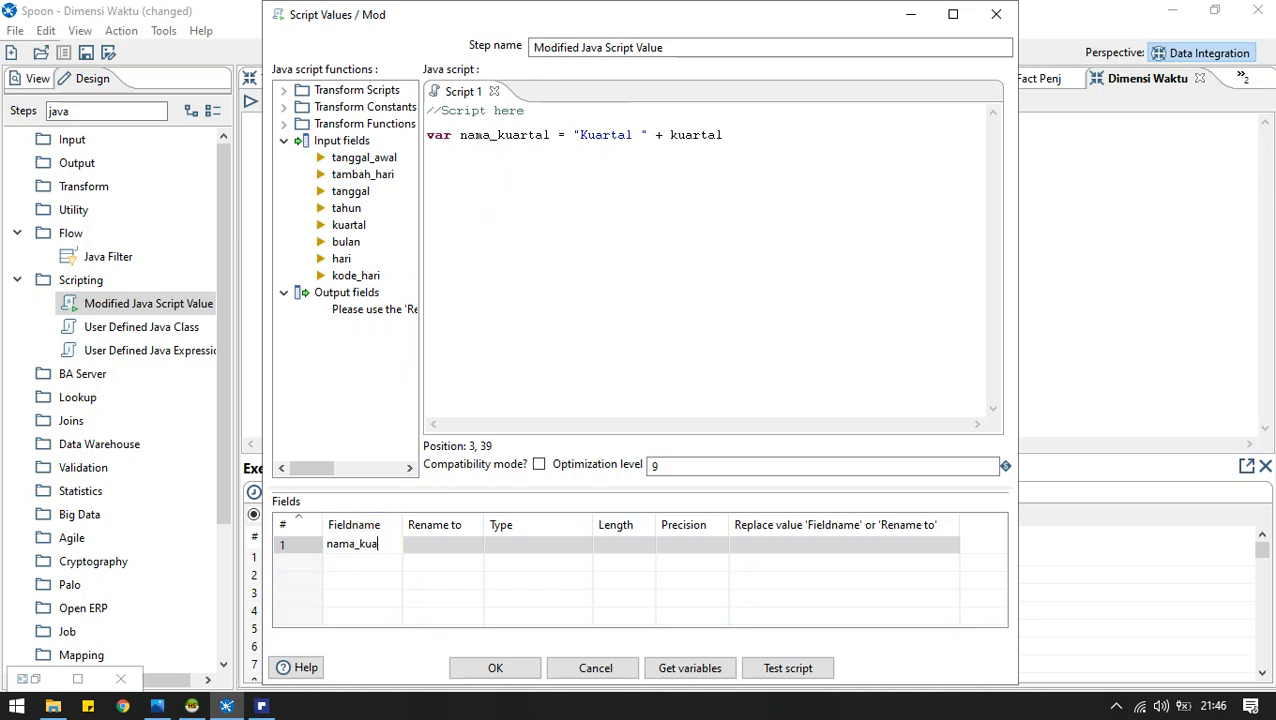
type("r")
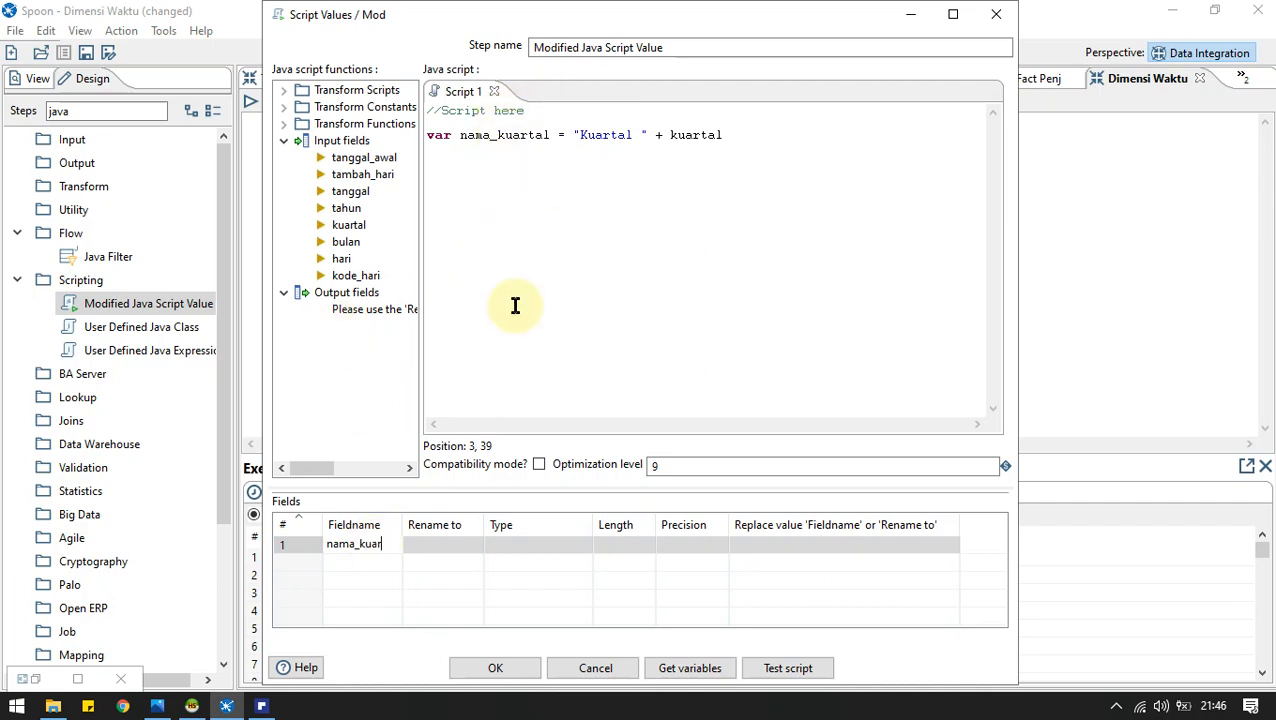
type("tal")
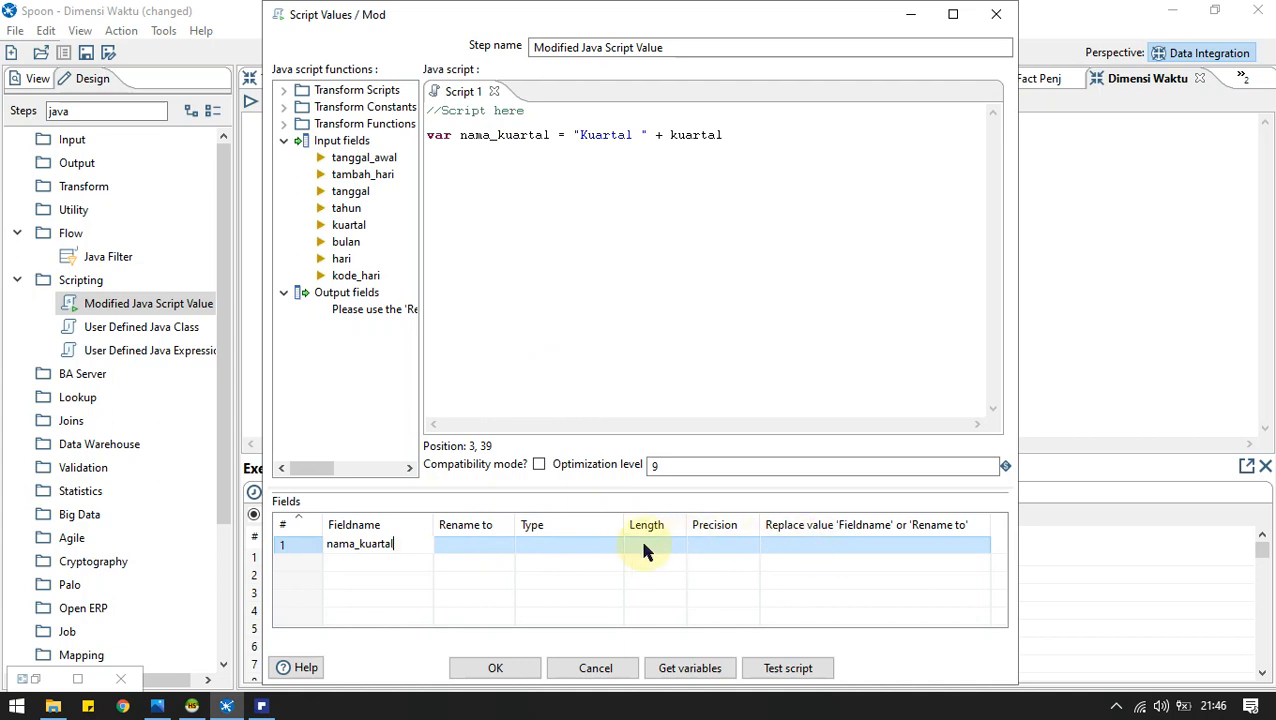
left_click(601, 543)
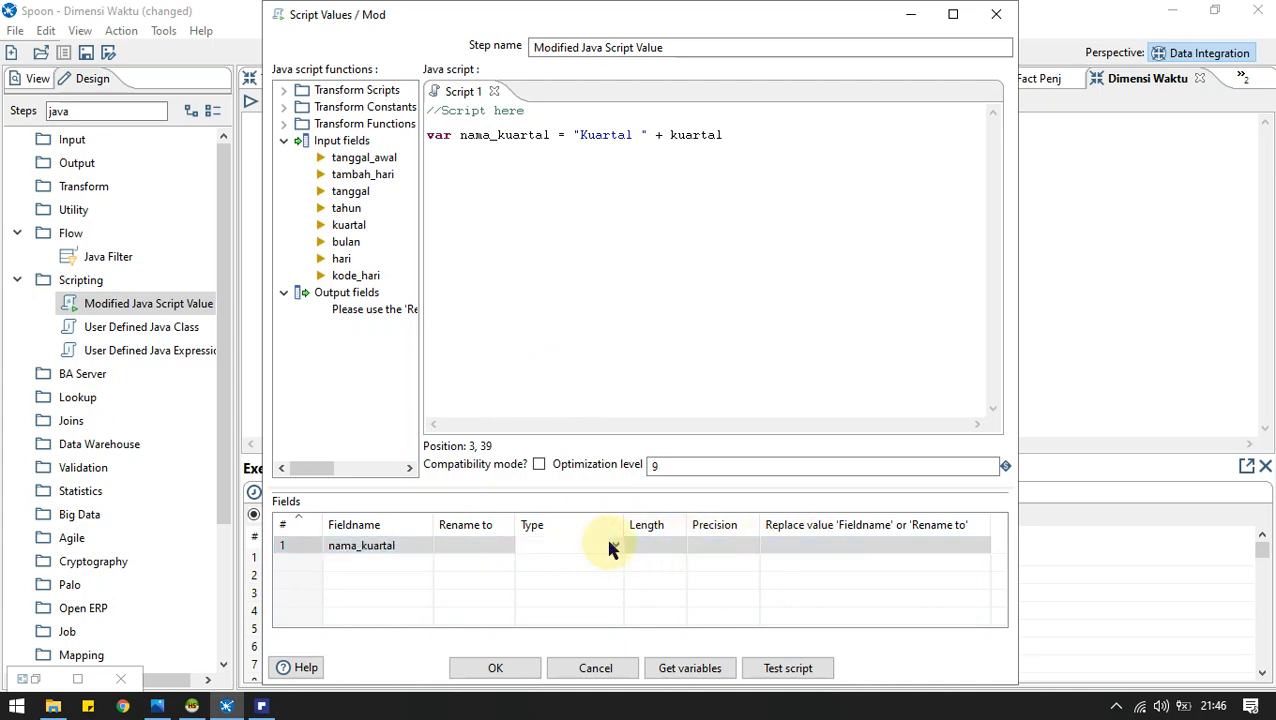
left_click(615, 545)
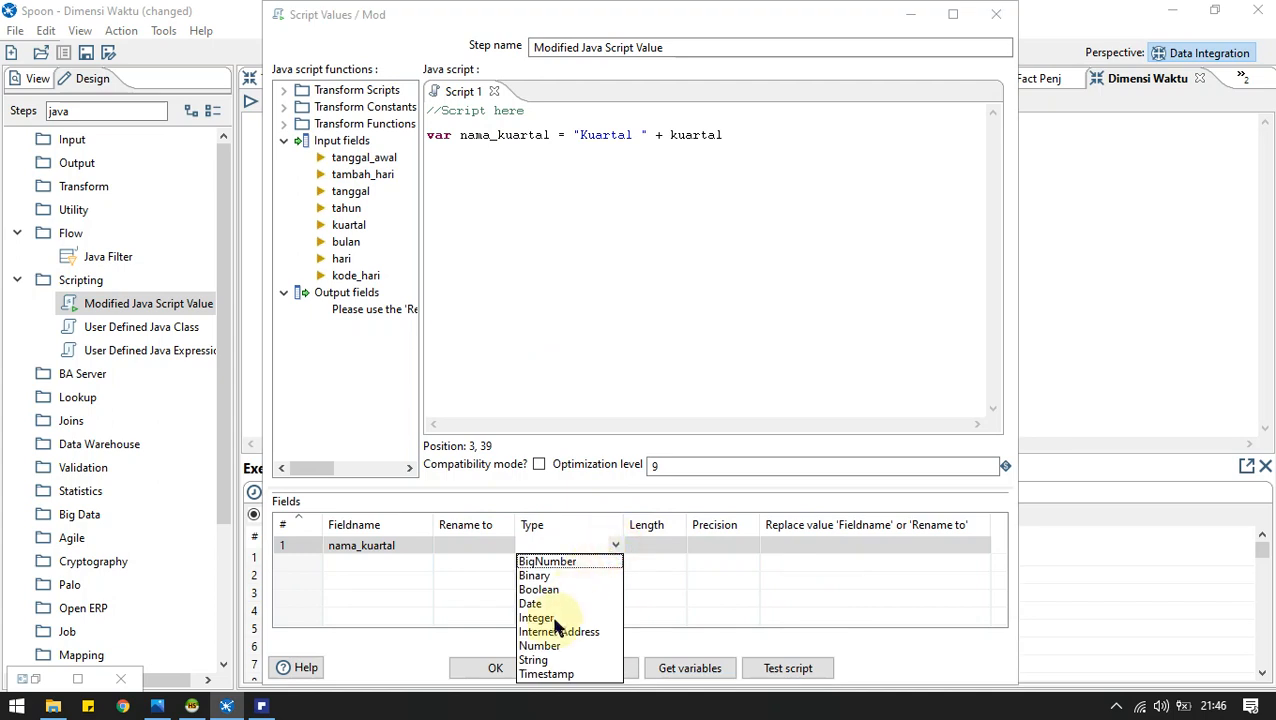
left_click(535, 660)
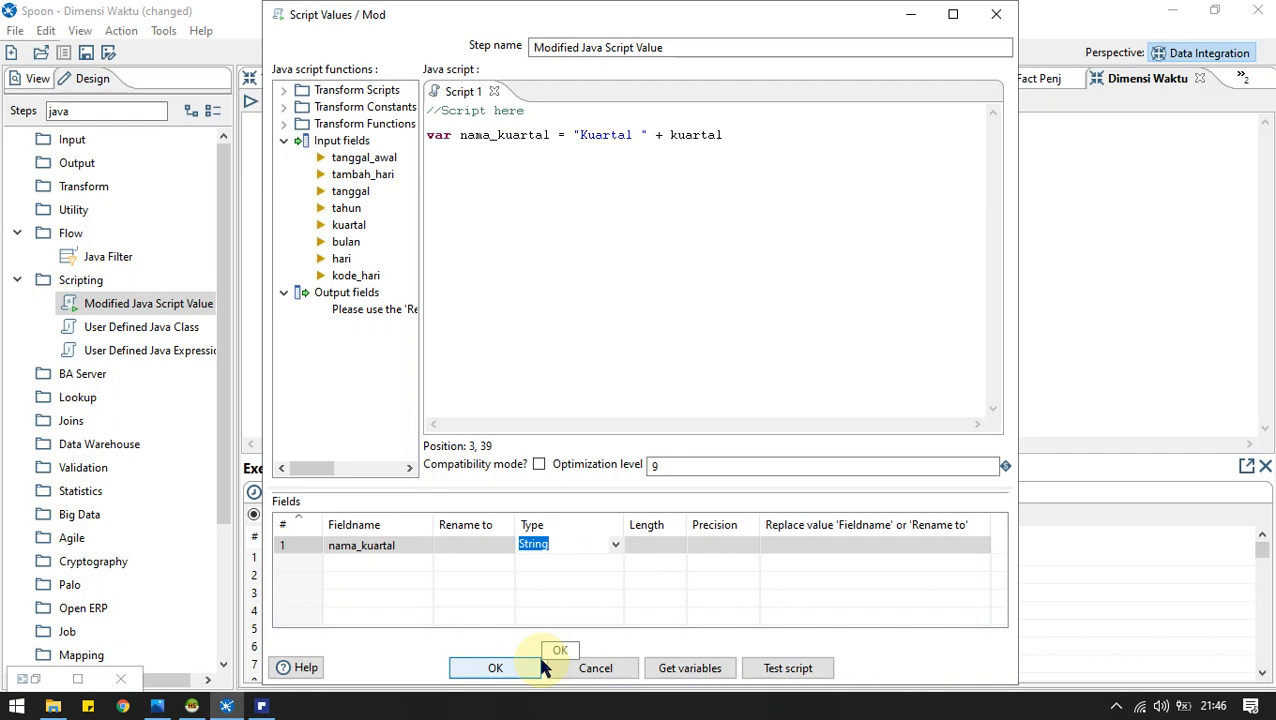
left_click(495, 669)
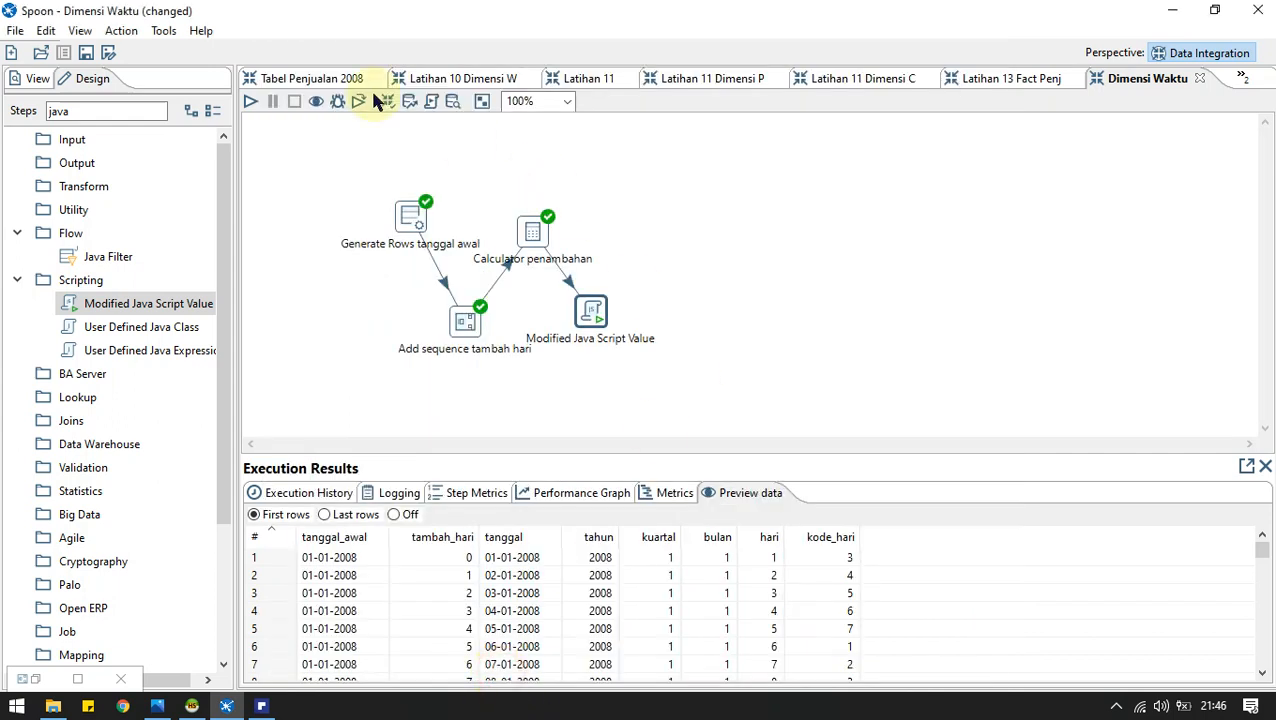
Run the transformation locally and check the nama_kuartal values in the script step's preview rows.
left_click(251, 101)
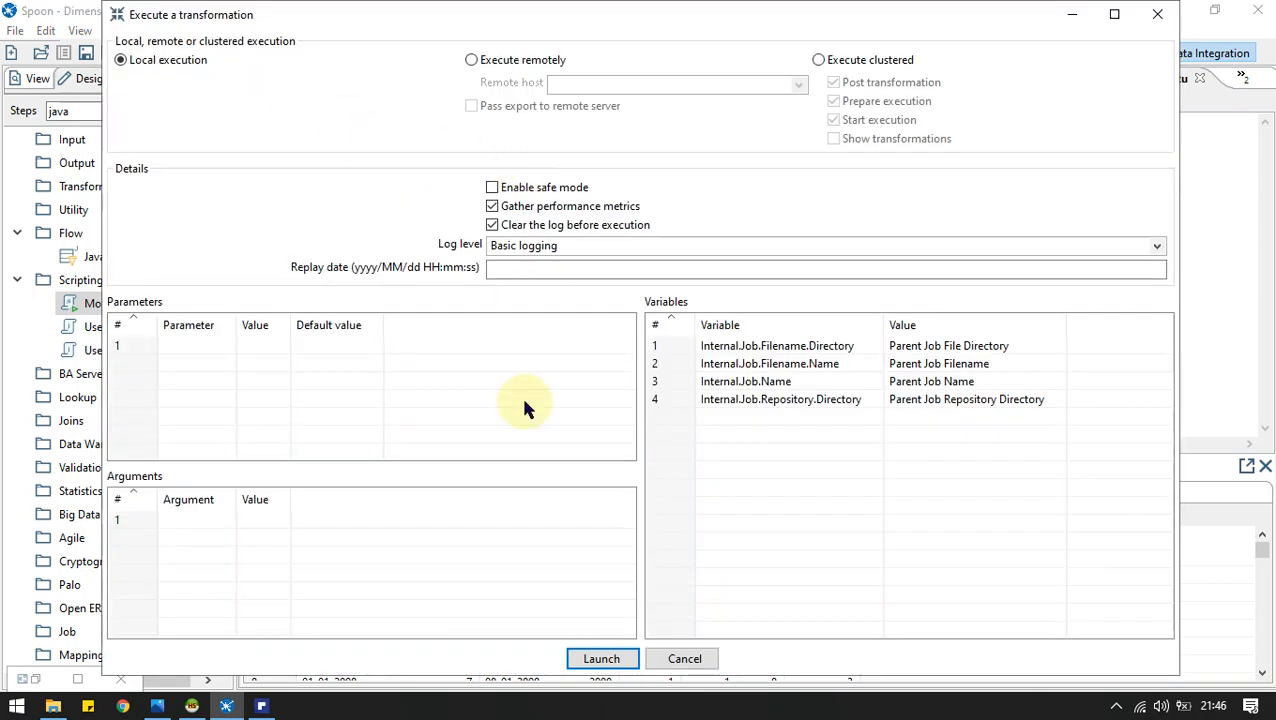
left_click(598, 657)
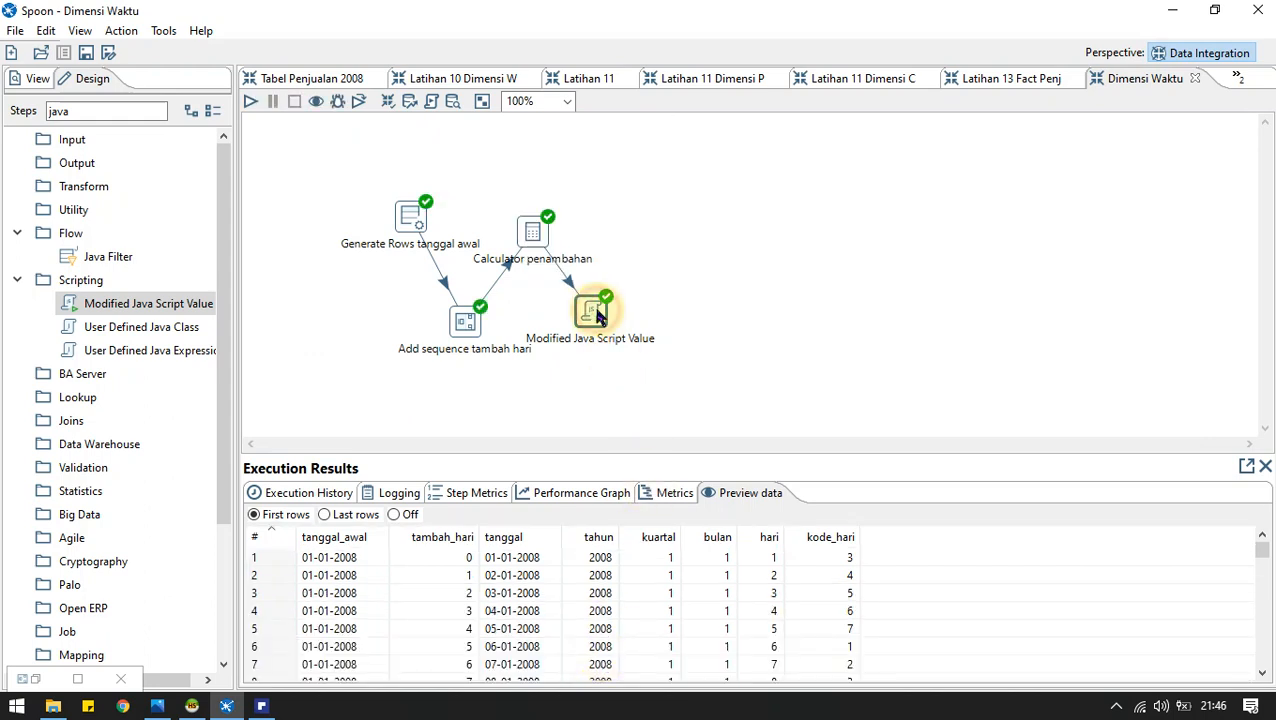
mouse_move(598, 316)
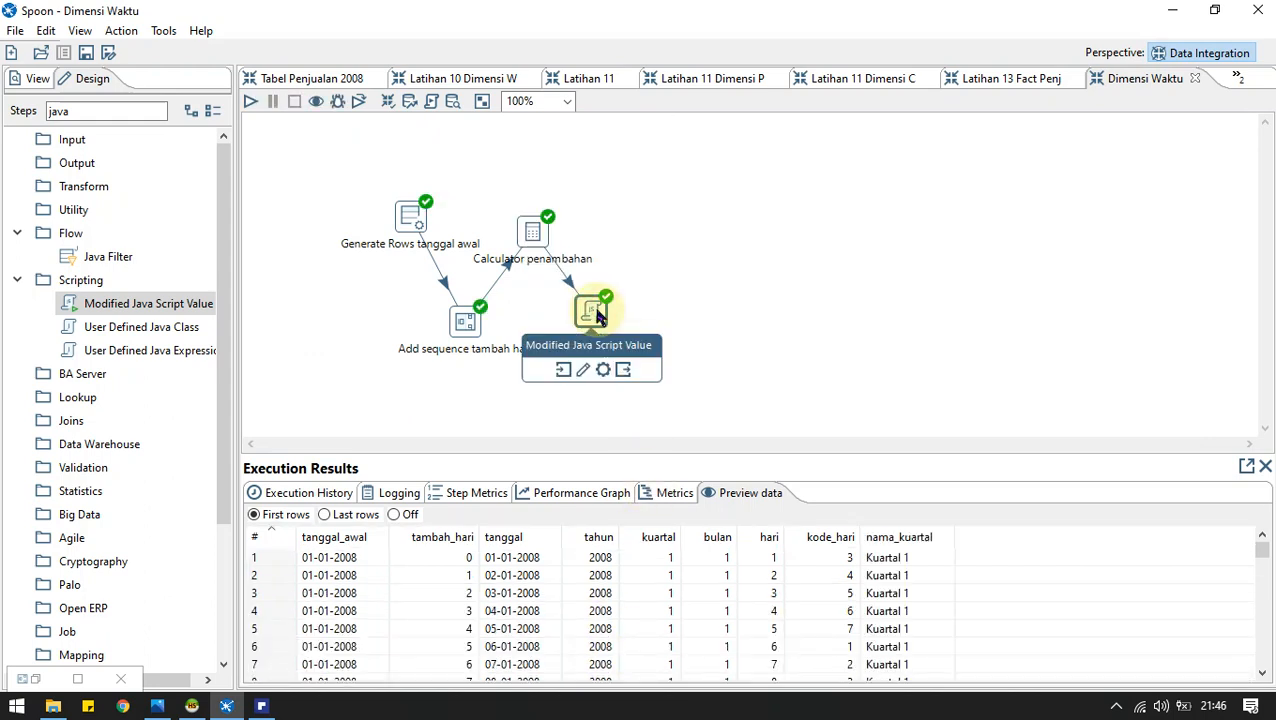
scroll(883, 598, "down", 3)
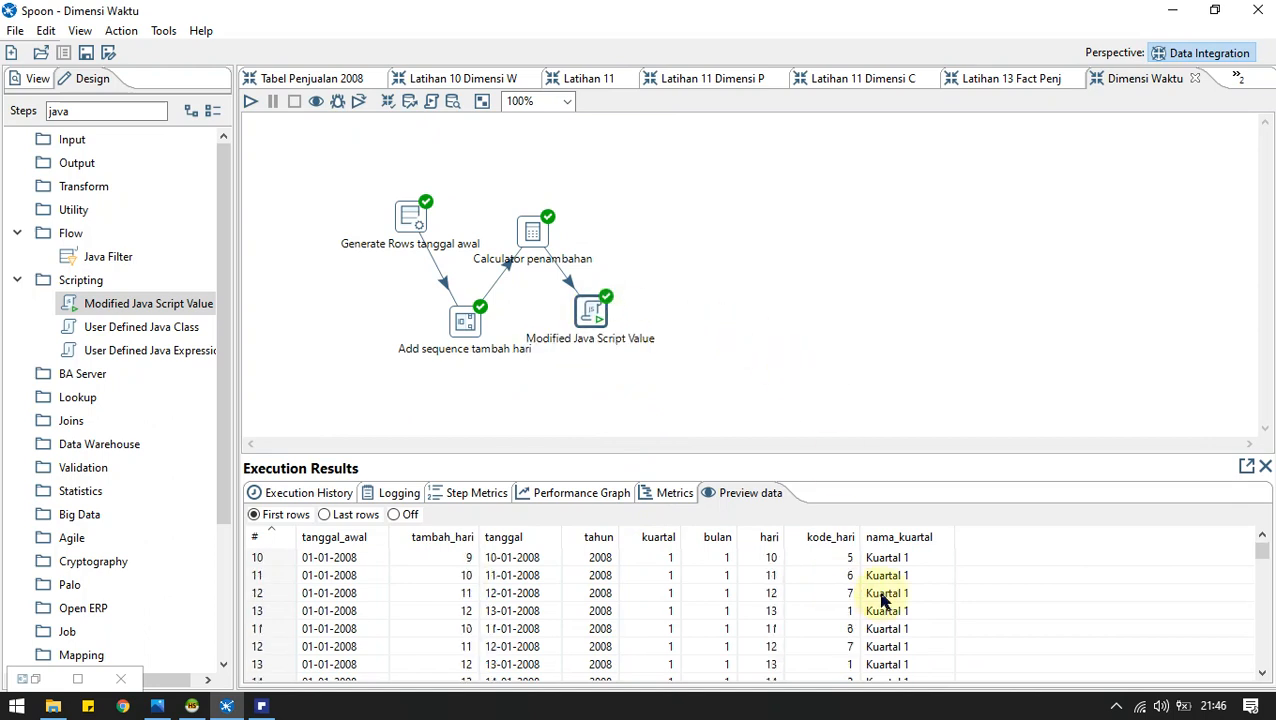
scroll(883, 598, "down", 20)
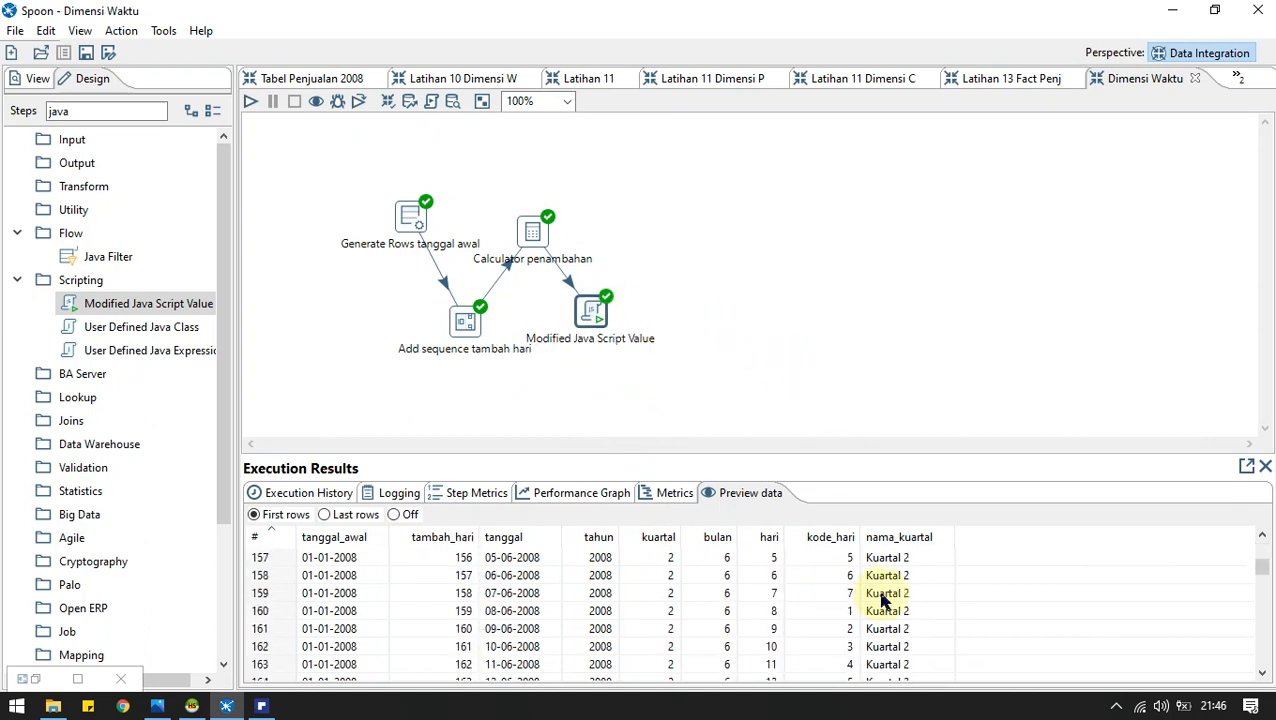
Find the Data Grid step with the search text data and add it to the canvas above Calculator penambahan.
scroll(883, 598, "up", 20)
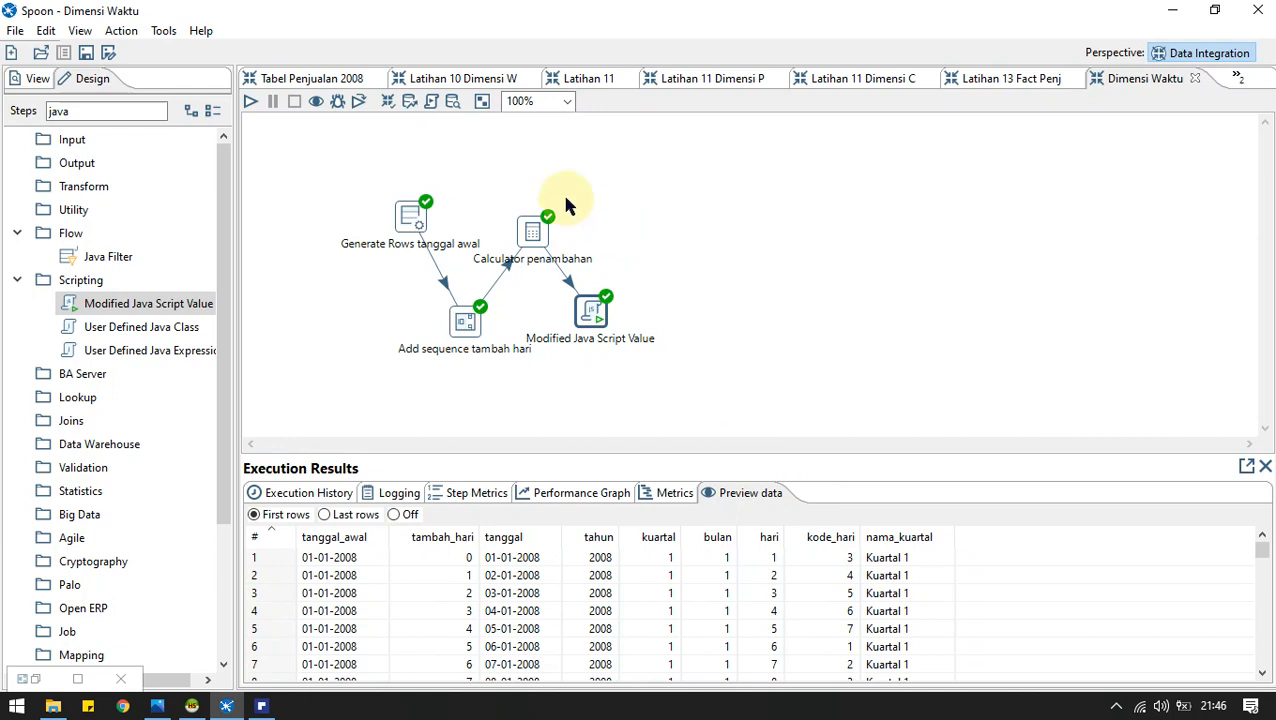
left_click(89, 119)
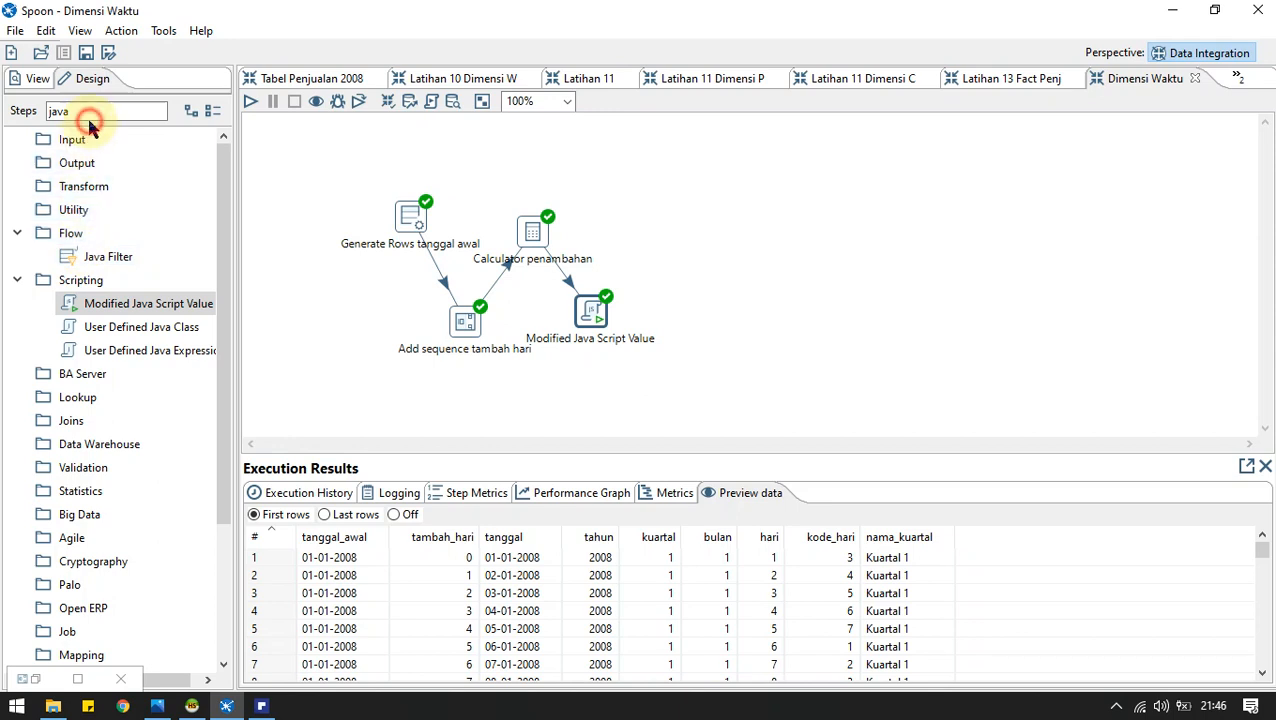
double_click(83, 113)
type("d")
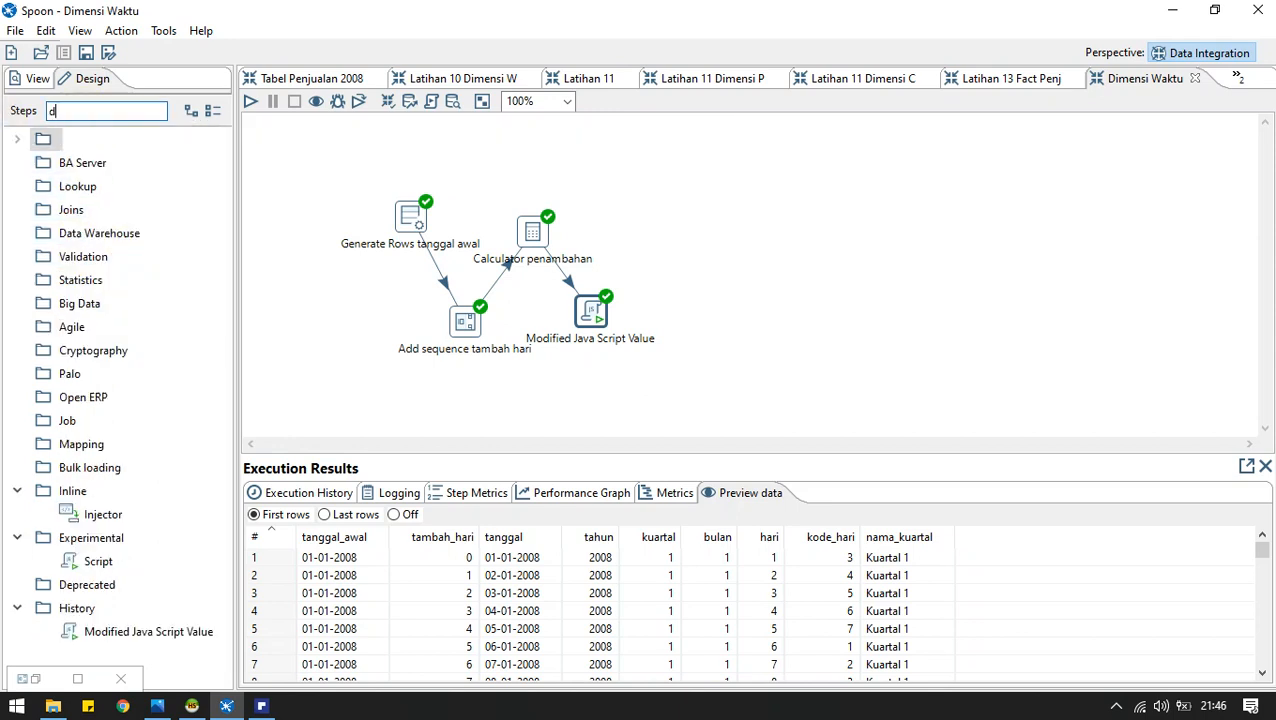
type("ata")
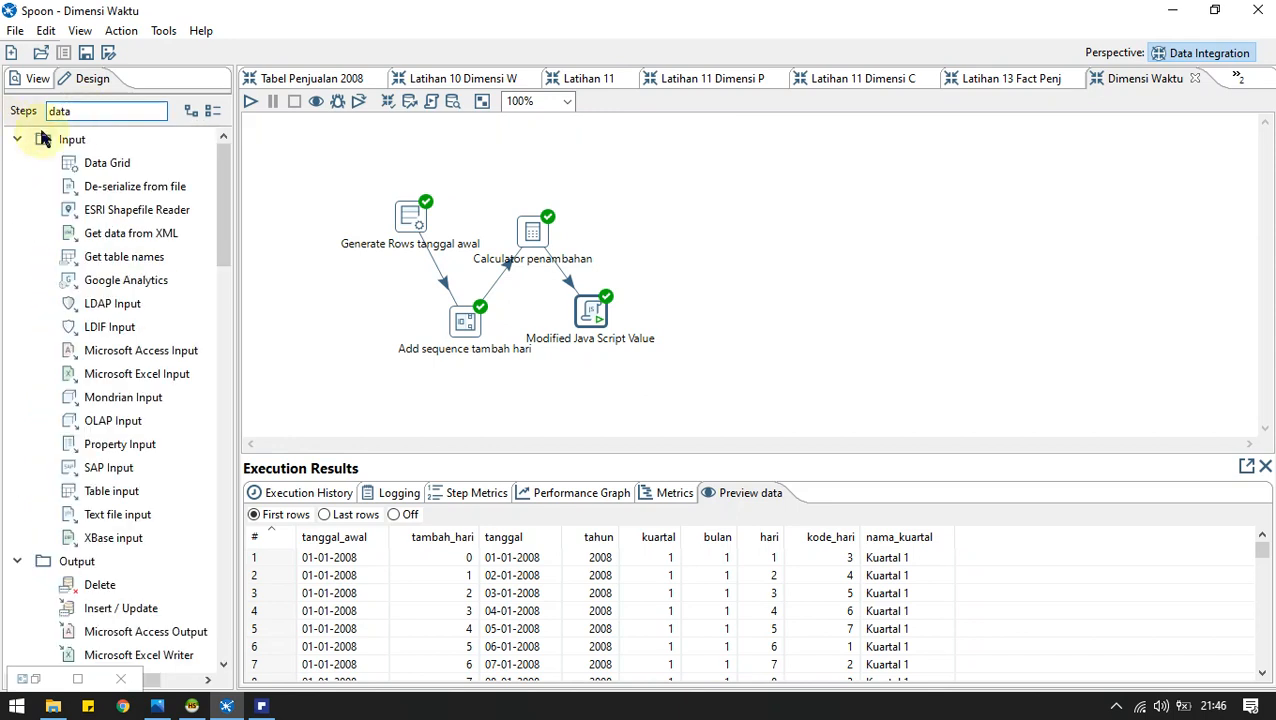
left_click_drag(85, 163, 594, 140)
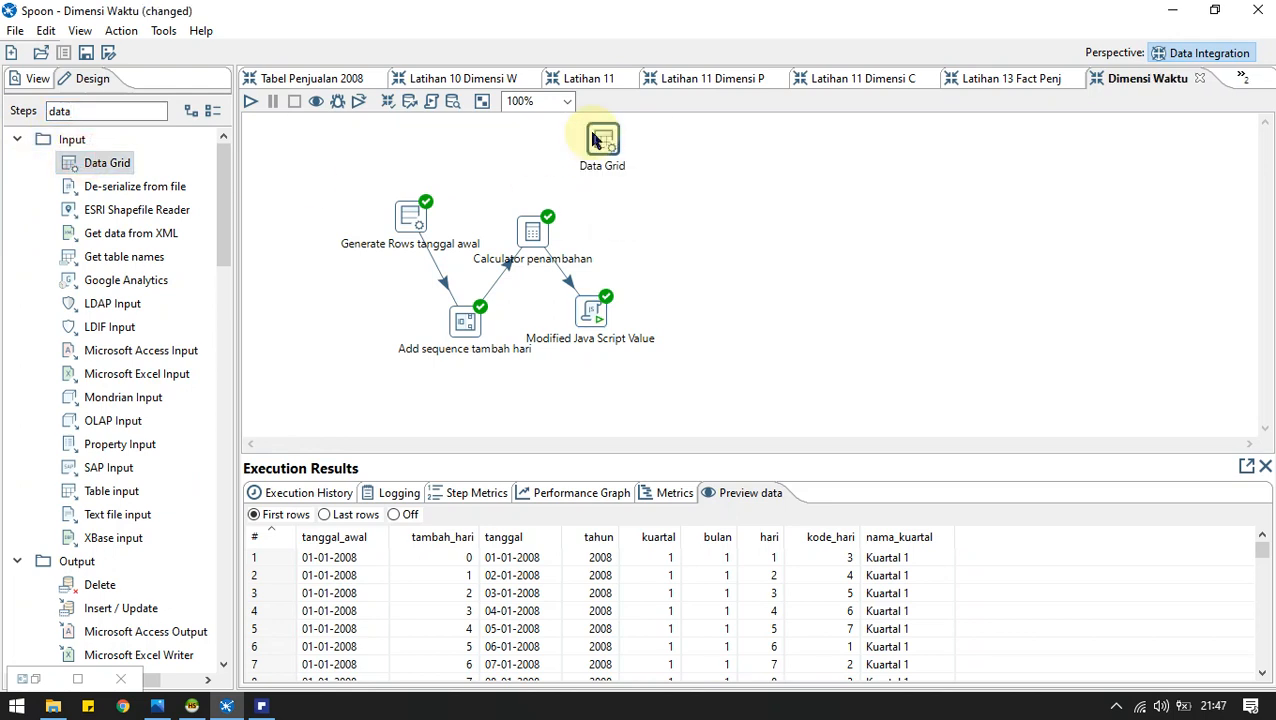
In the Data Grid step's metadata, define the first field as kode_bulan with type String.
mouse_move(594, 140)
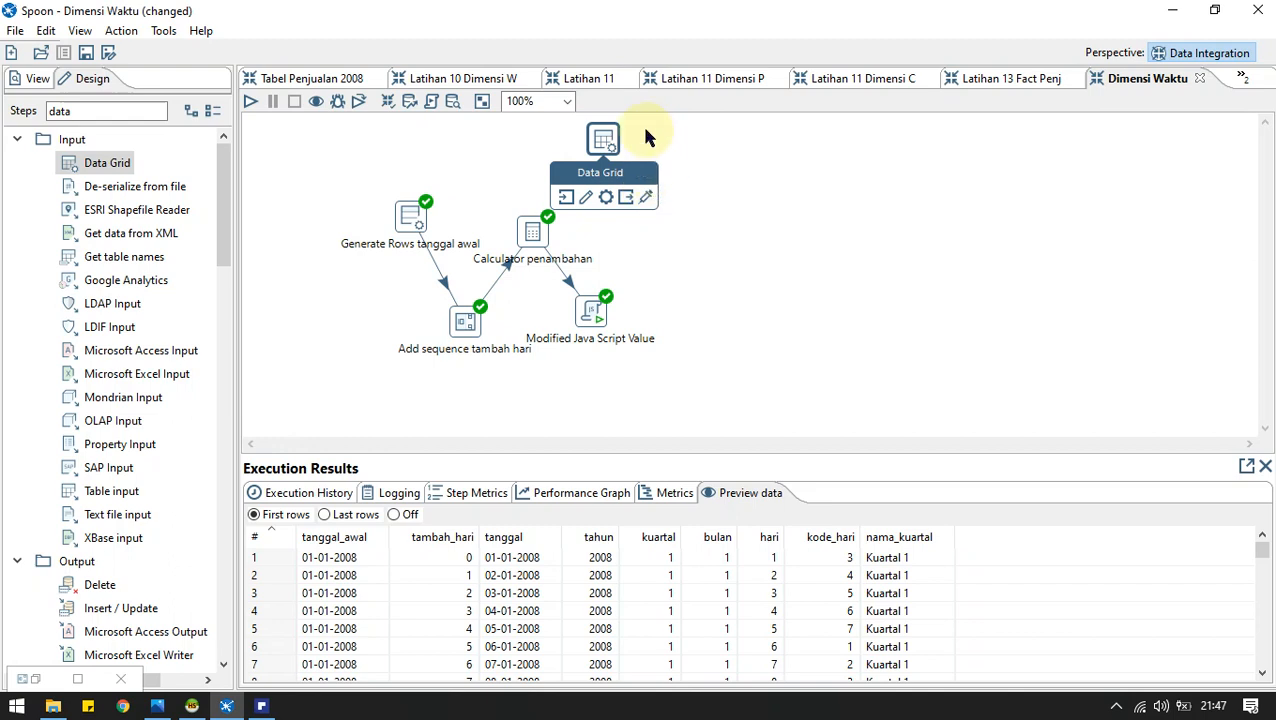
double_click(602, 138)
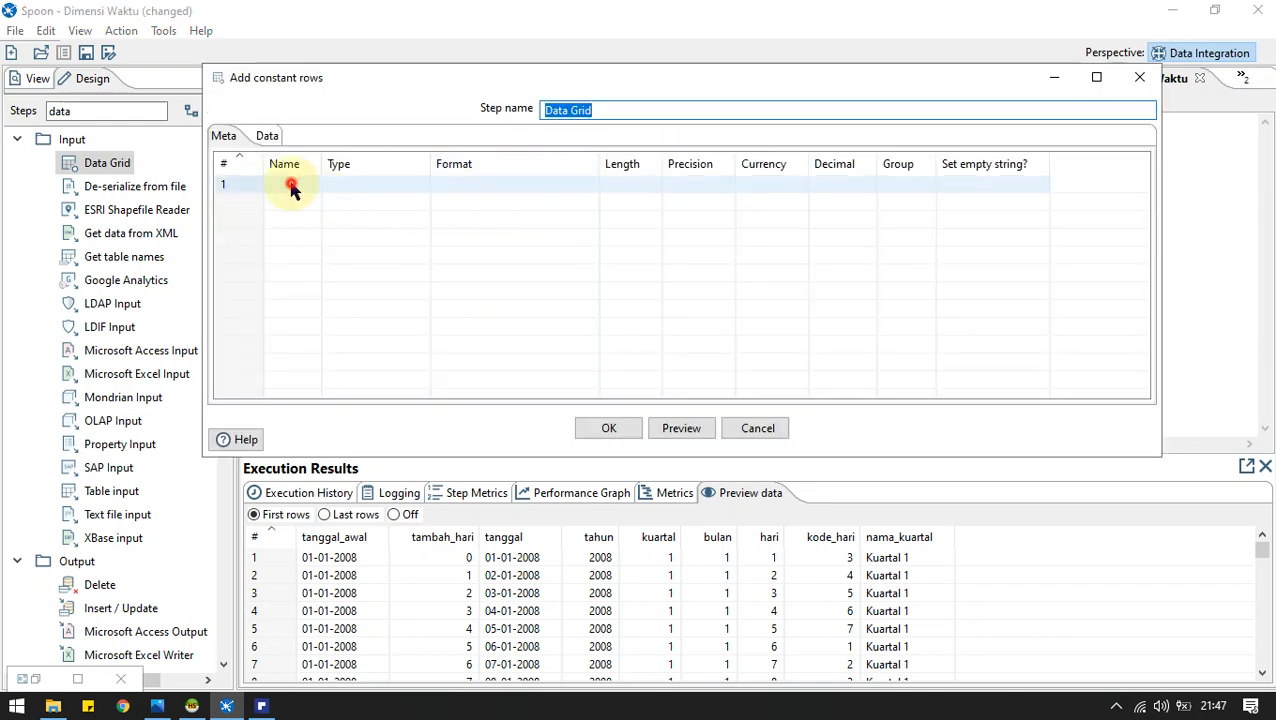
left_click(291, 186)
type("And")
key("BackSpace")
key("BackSpace")
key("BackSpace")
type("k")
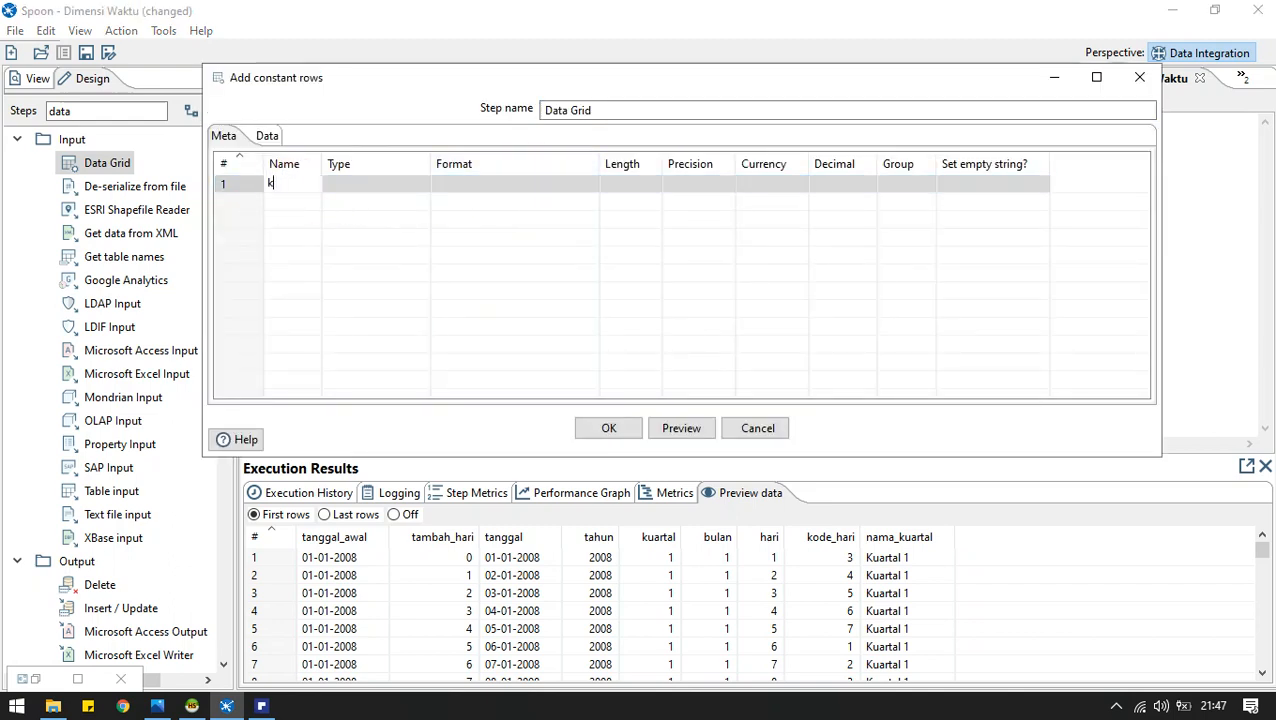
type("ode_bulan")
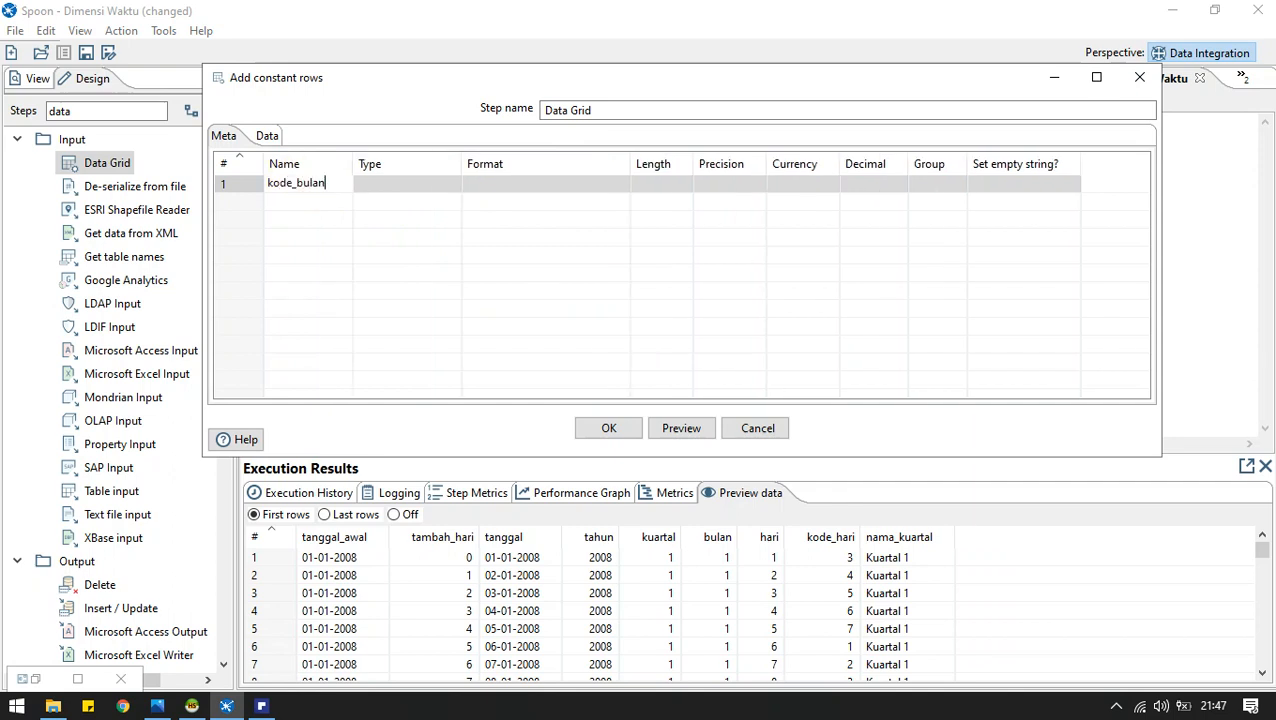
left_click(416, 188)
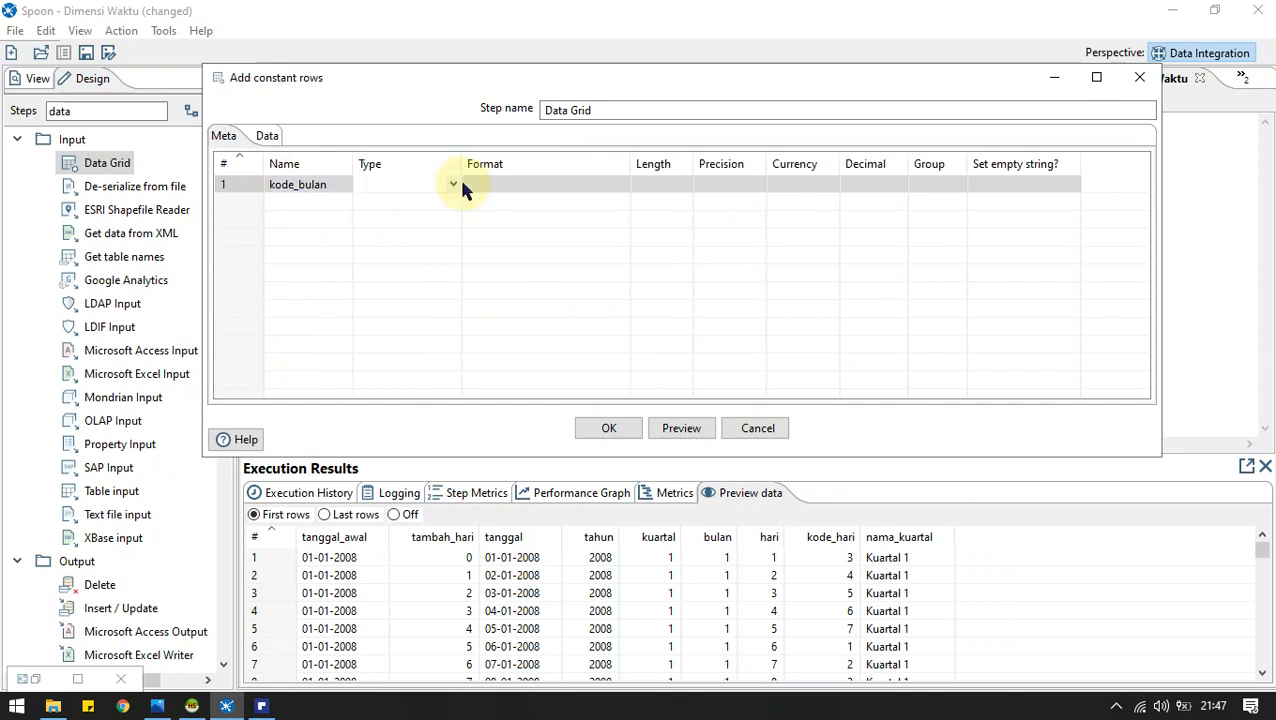
left_click(456, 187)
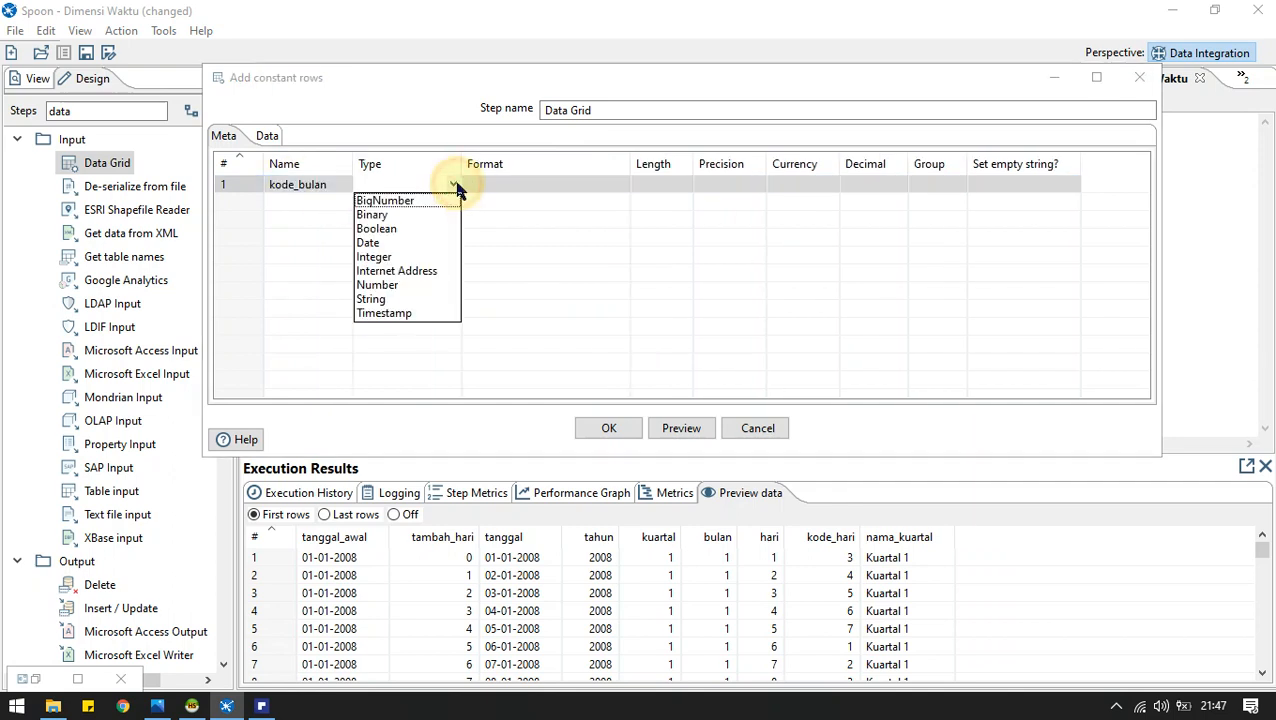
left_click(370, 299)
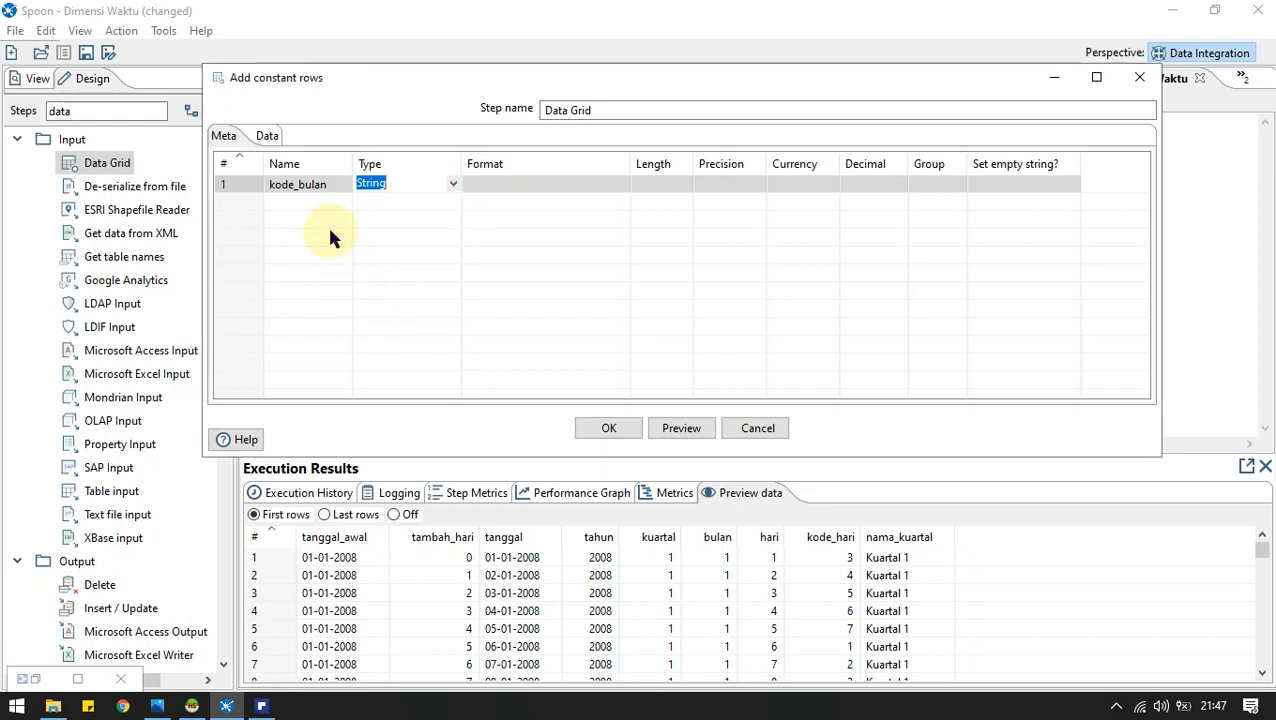
Add two more fields named nama_bulan_lengkap and nama_bulan_singkatan to the Data Grid's metadata.
left_click(307, 205)
type("nam")
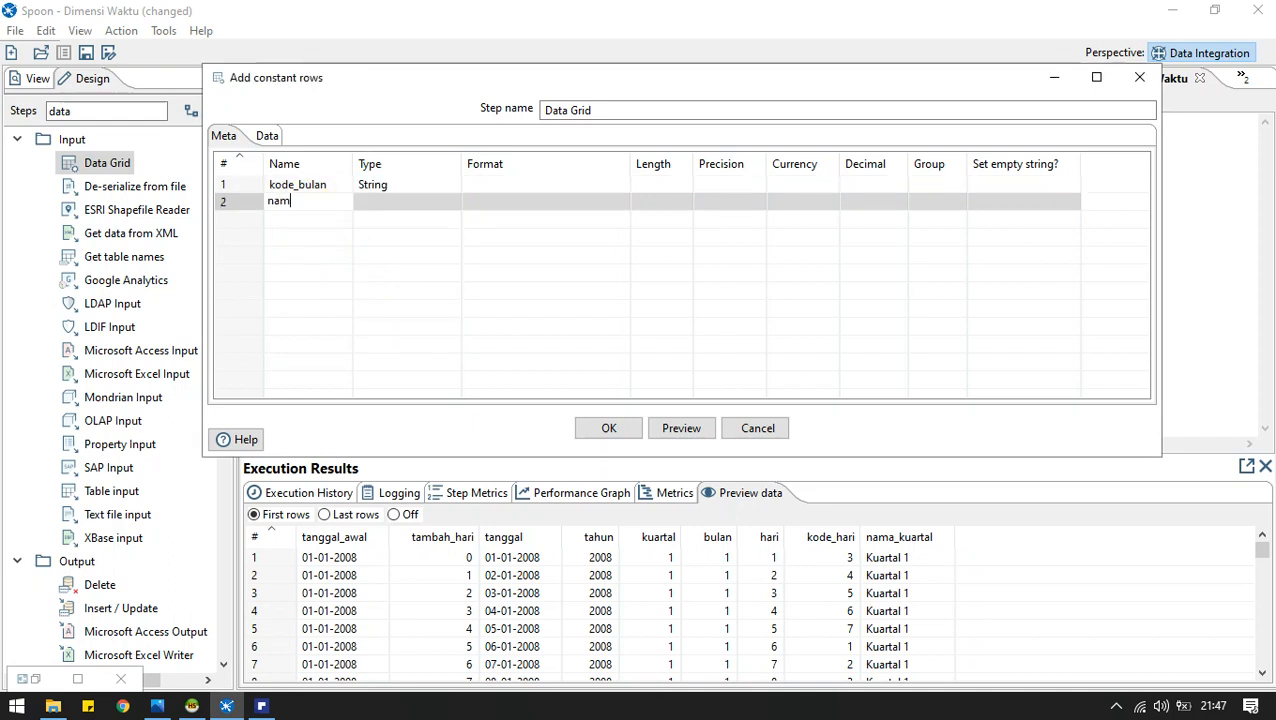
type("a_bulan_lengkap")
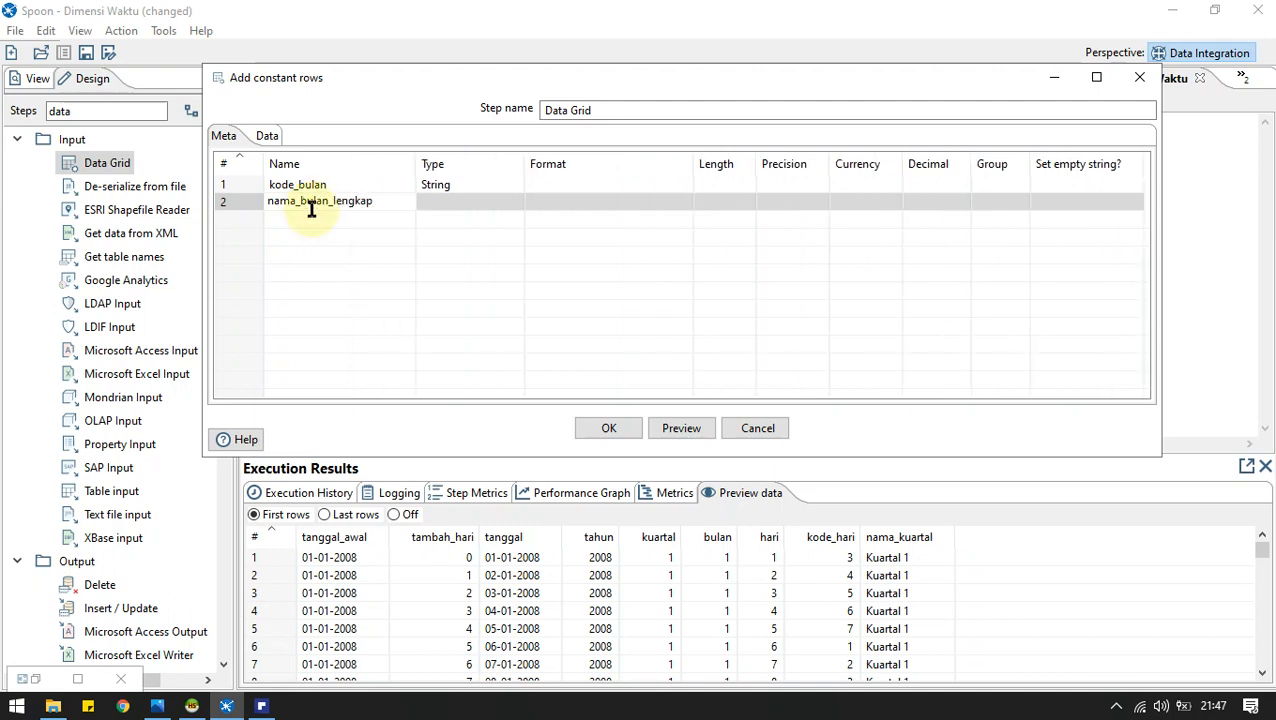
left_click(313, 218)
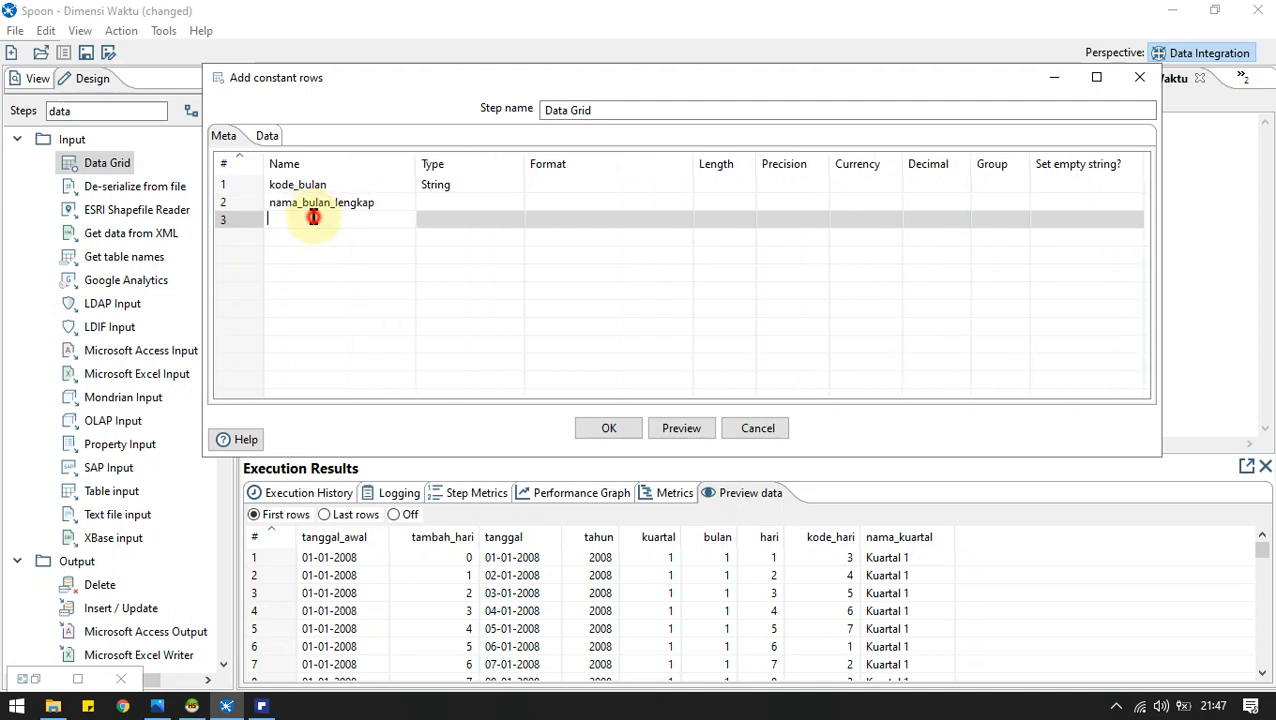
type("nama_bulan")
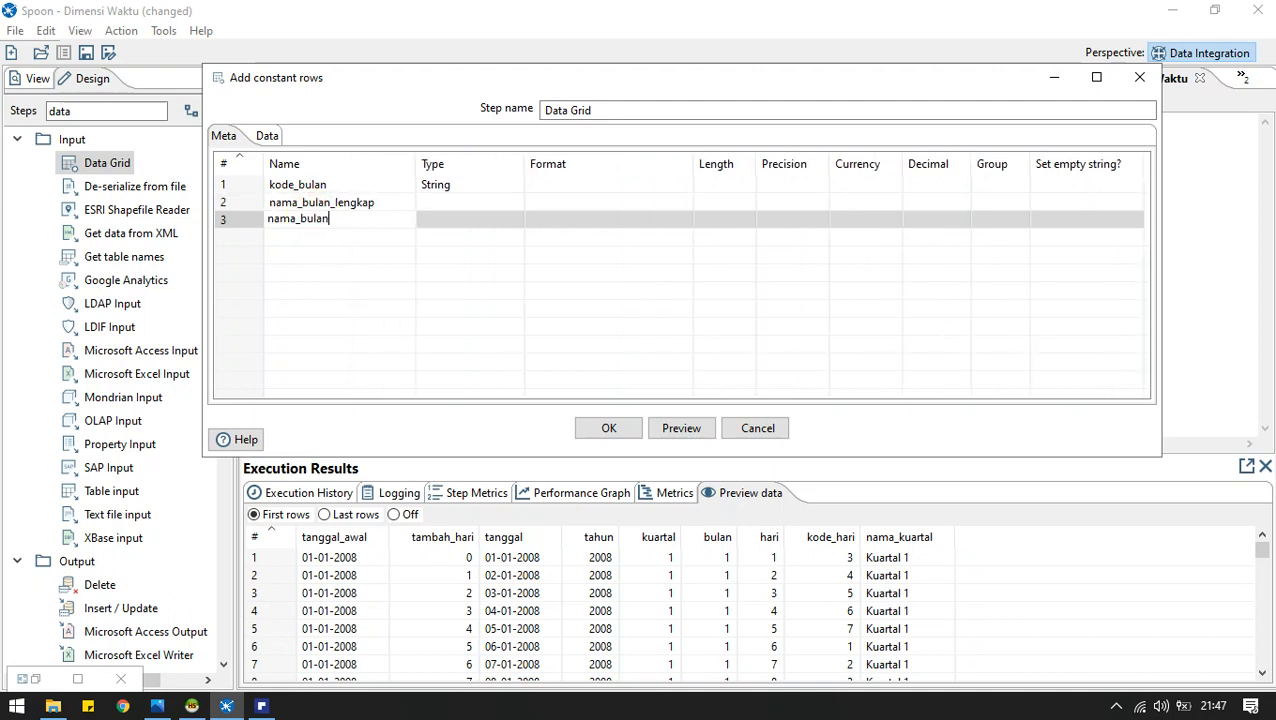
type("_singkatan")
Set the type of nama_bulan_lengkap and nama_bulan_singkatan to String and accept the Data Grid settings.
left_click(440, 200)
left_click(515, 202)
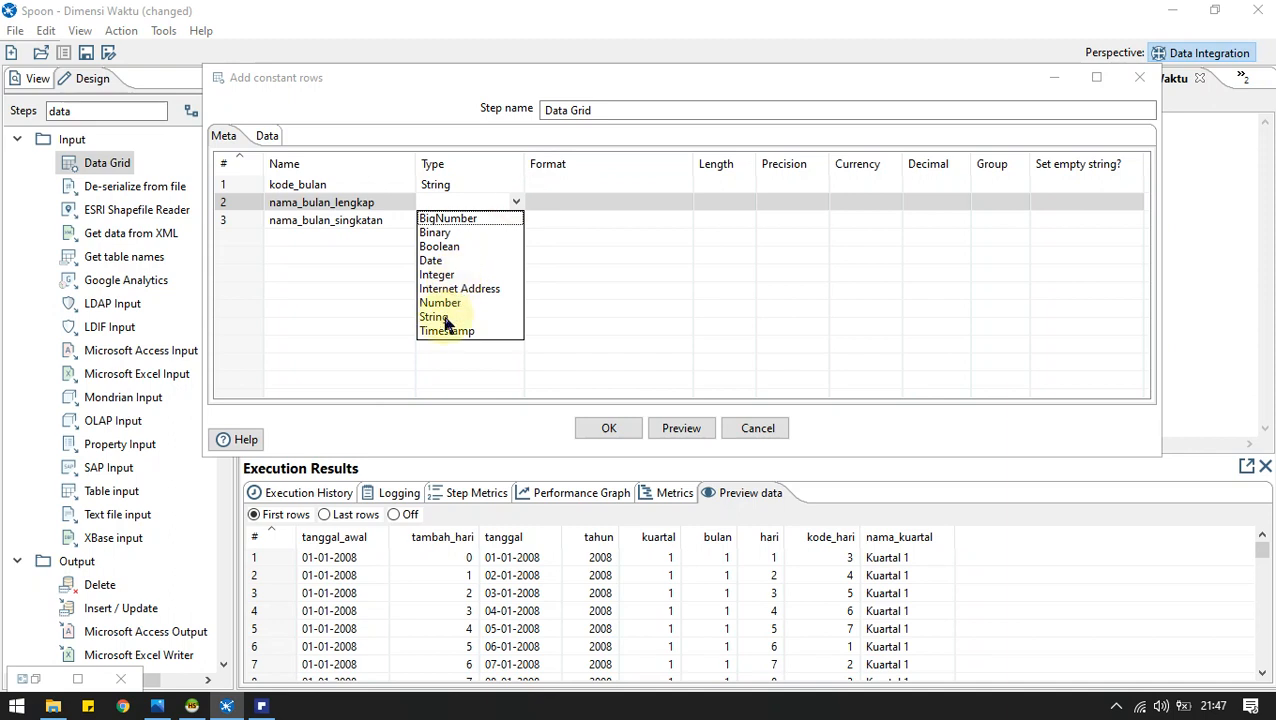
left_click(445, 316)
left_click(497, 222)
left_click(515, 220)
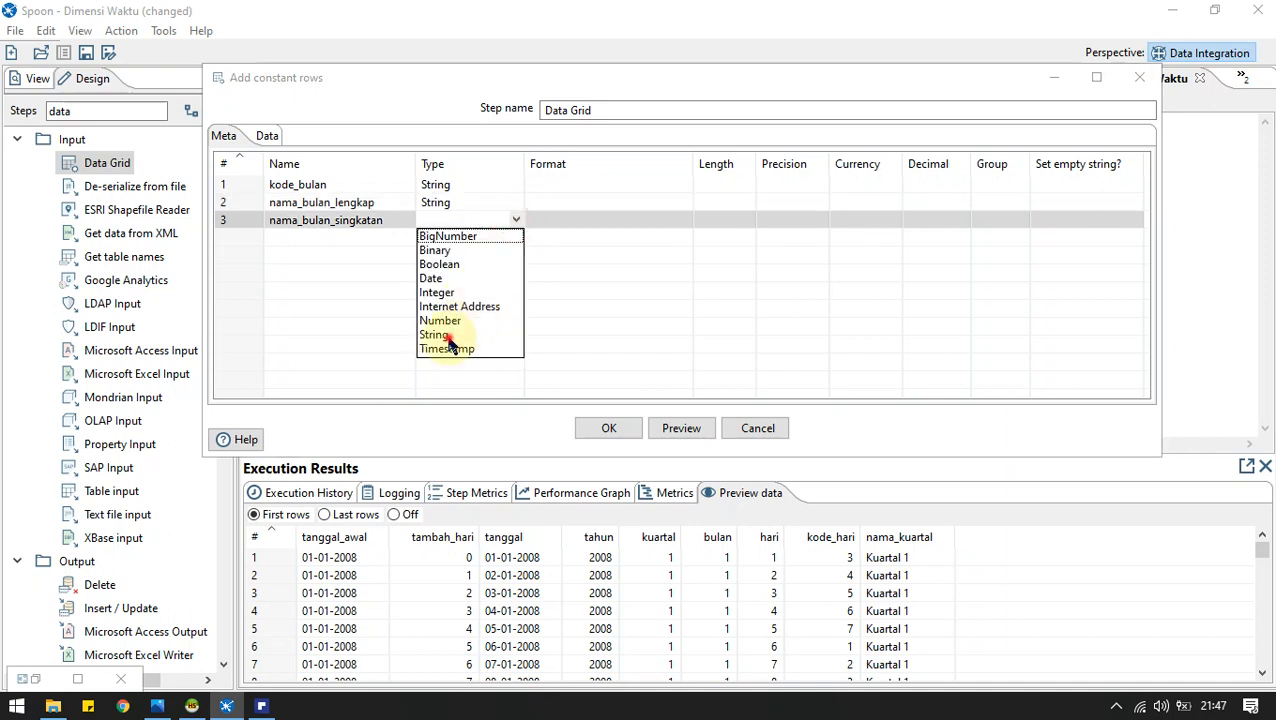
left_click(447, 336)
left_click(590, 424)
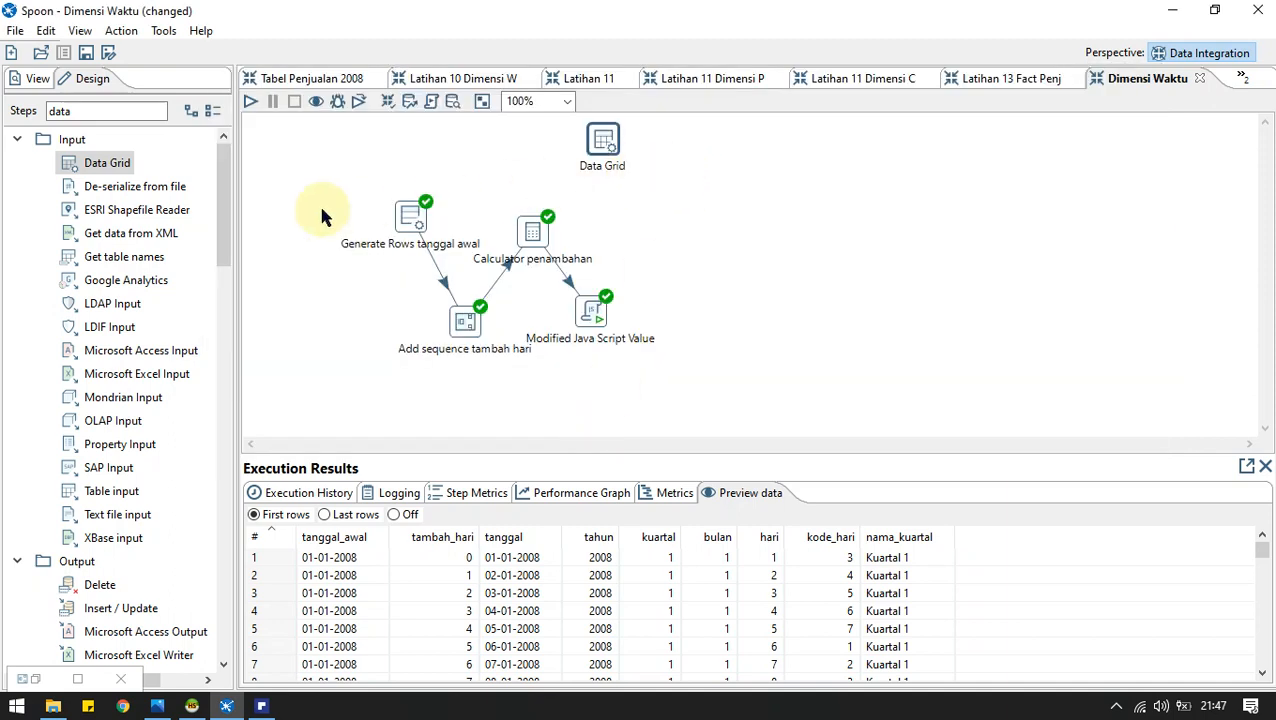
Find the Stream lookup step with the search text stream and add it to the canvas beyond Calculator penambahan.
left_click_drag(163, 110, 6, 120)
type("s")
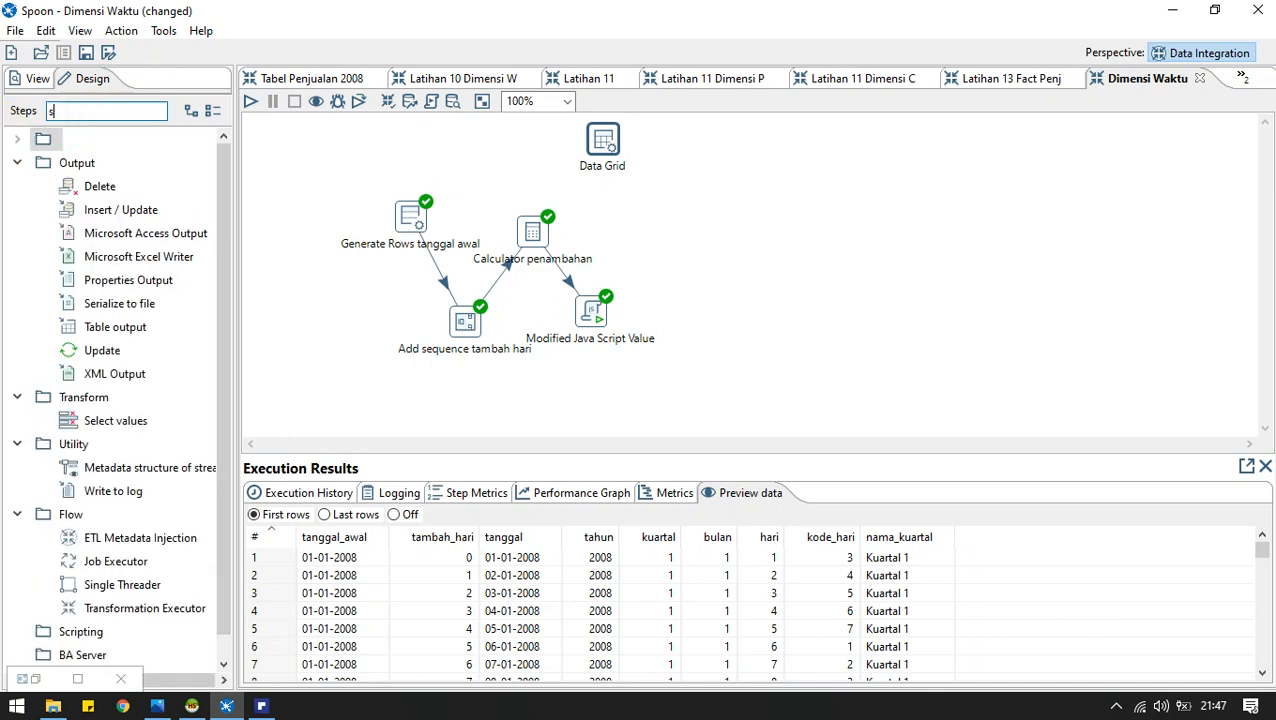
type("trea")
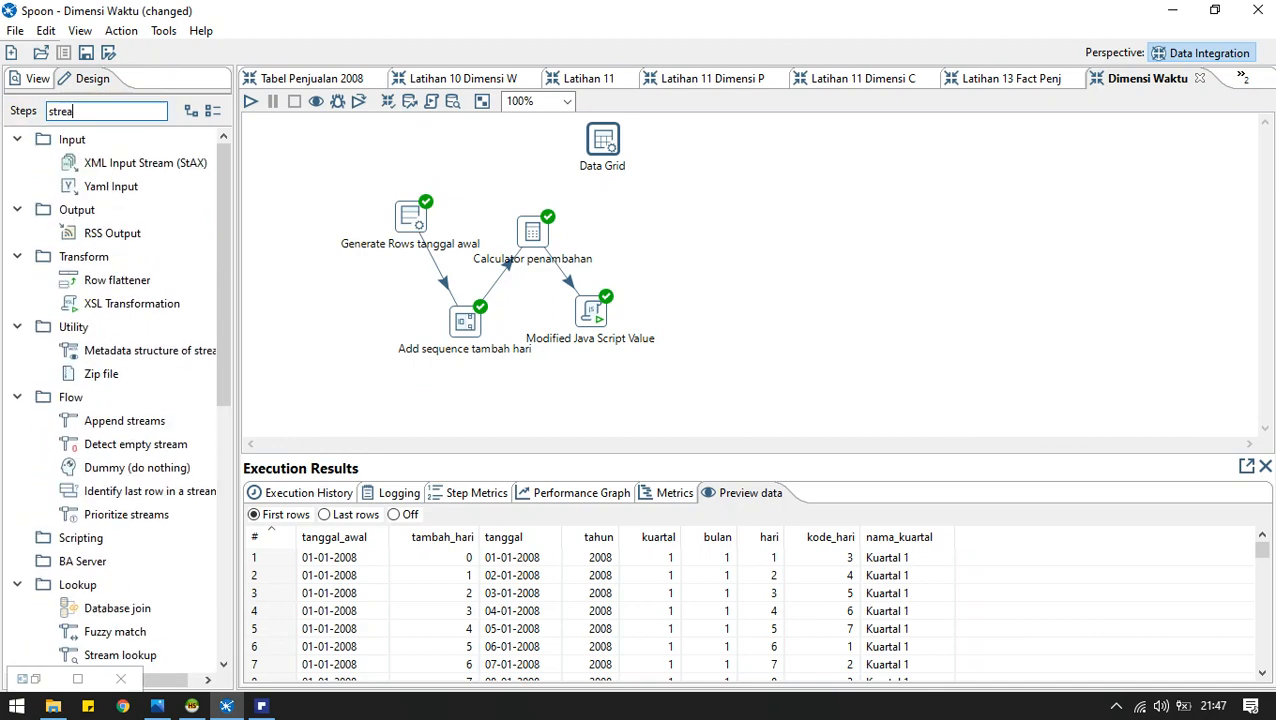
type("m")
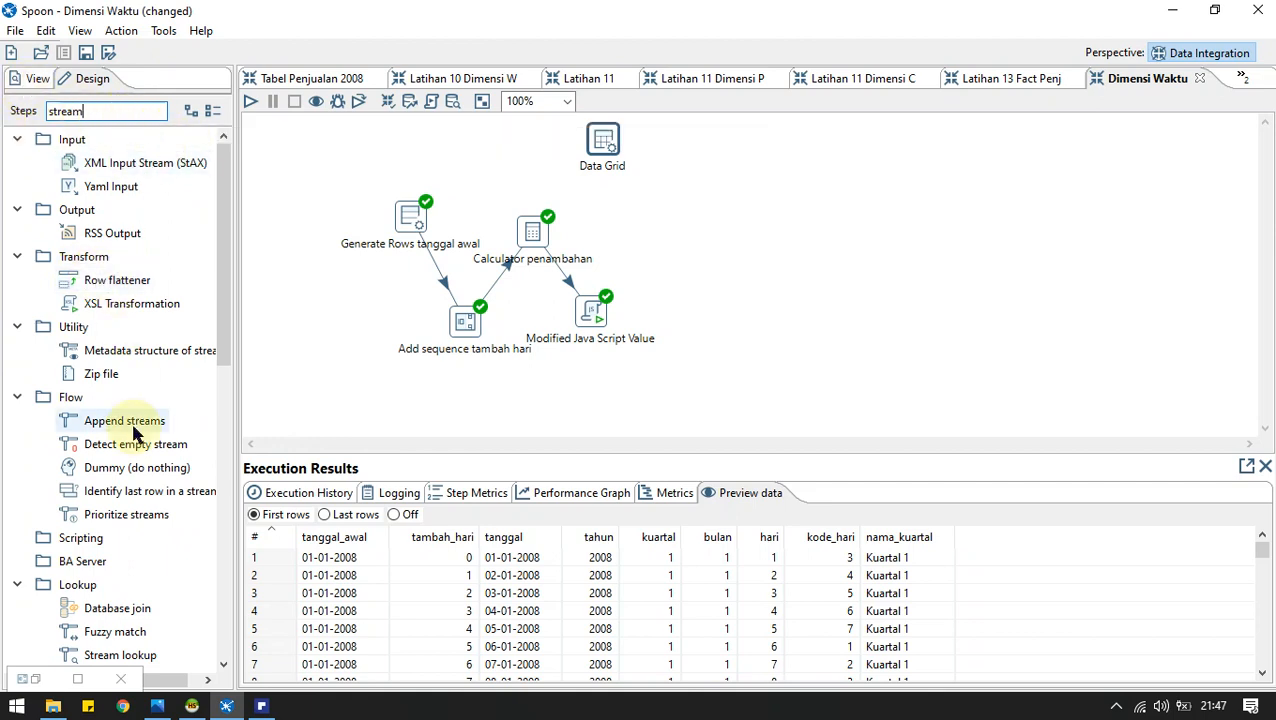
scroll(138, 410, "down", 3)
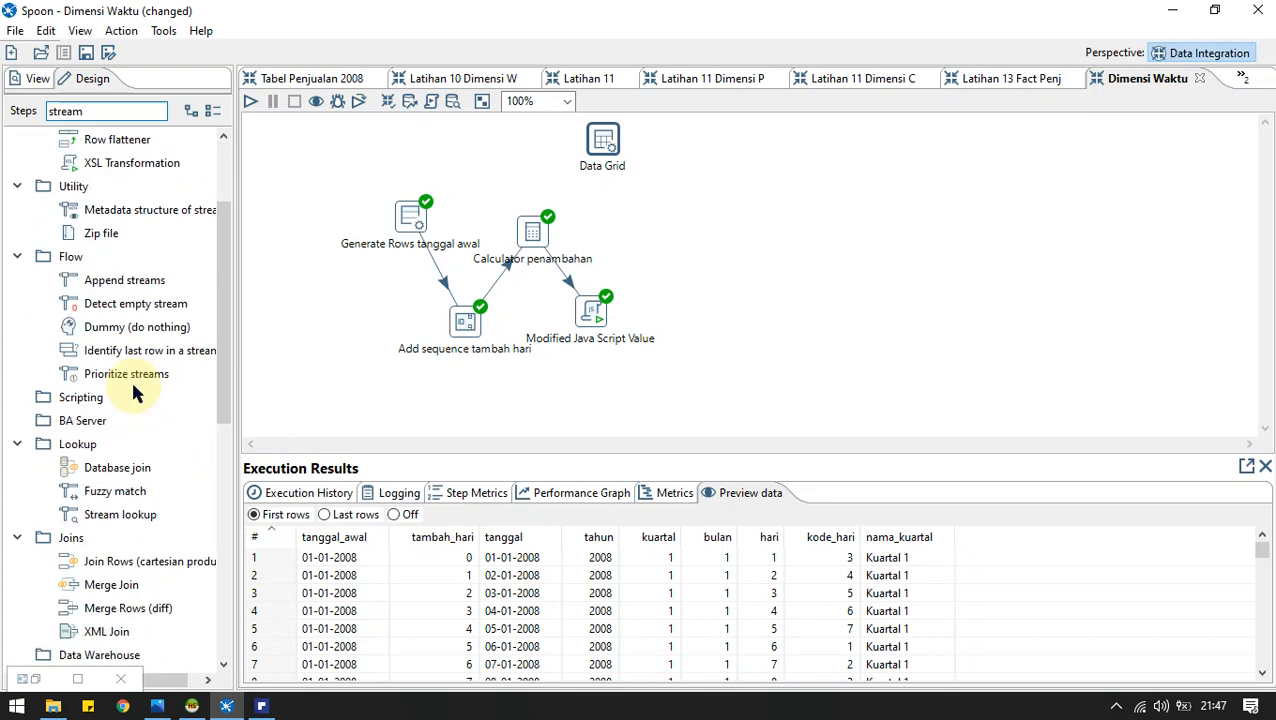
left_click_drag(108, 446, 694, 235)
Connect Modified Java Script Value's main output and the Data Grid step to Stream lookup with hops.
left_click(597, 315)
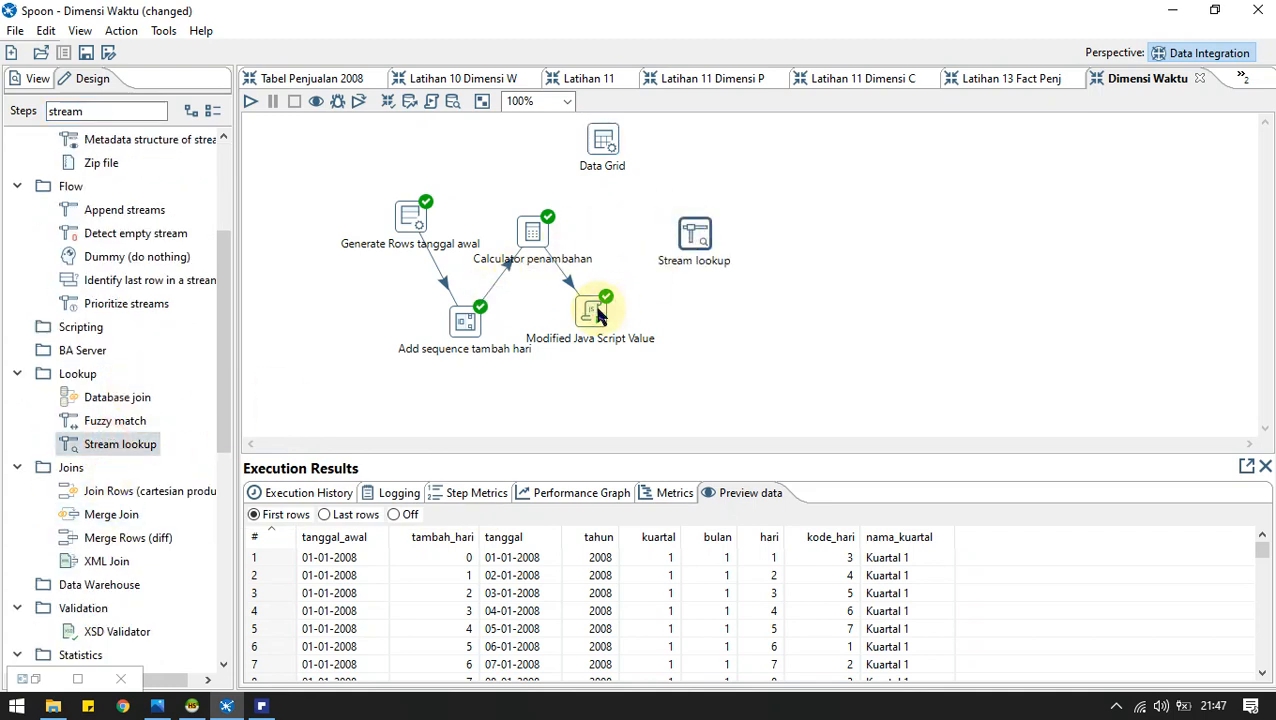
mouse_move(597, 315)
left_click(621, 370)
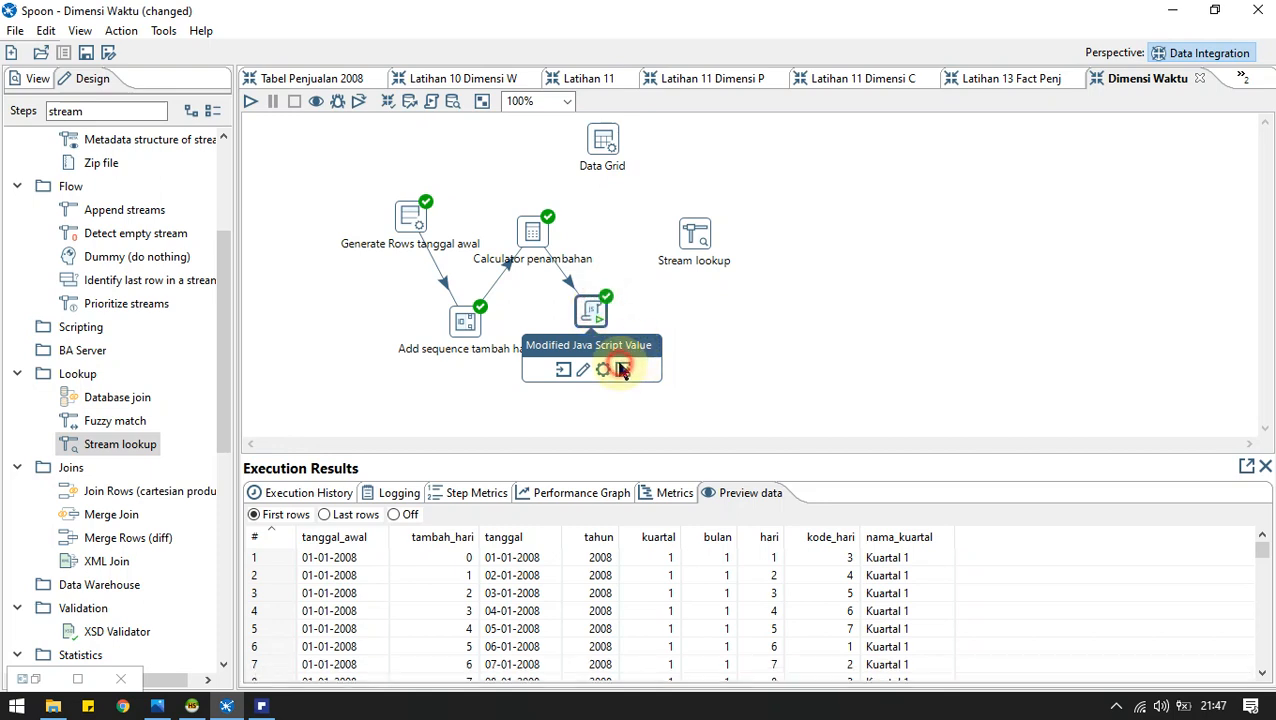
left_click_drag(621, 370, 694, 232)
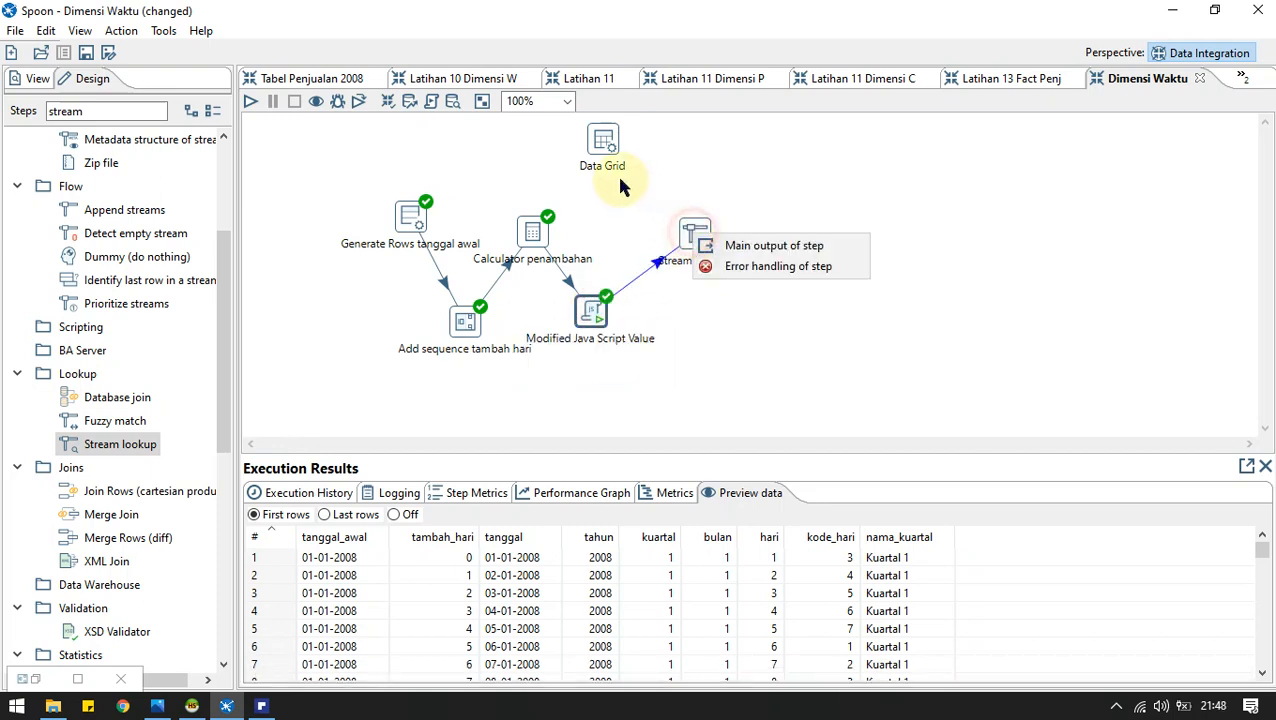
left_click(726, 248)
mouse_move(604, 142)
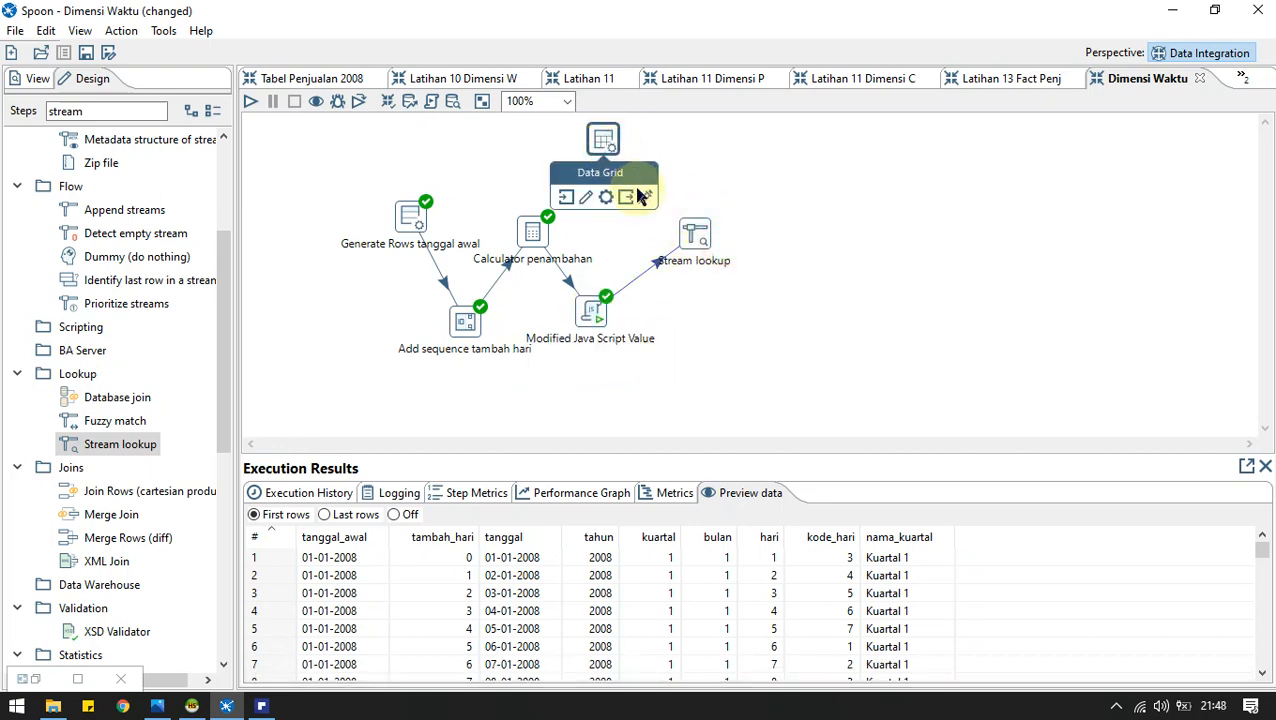
left_click_drag(638, 190, 693, 238)
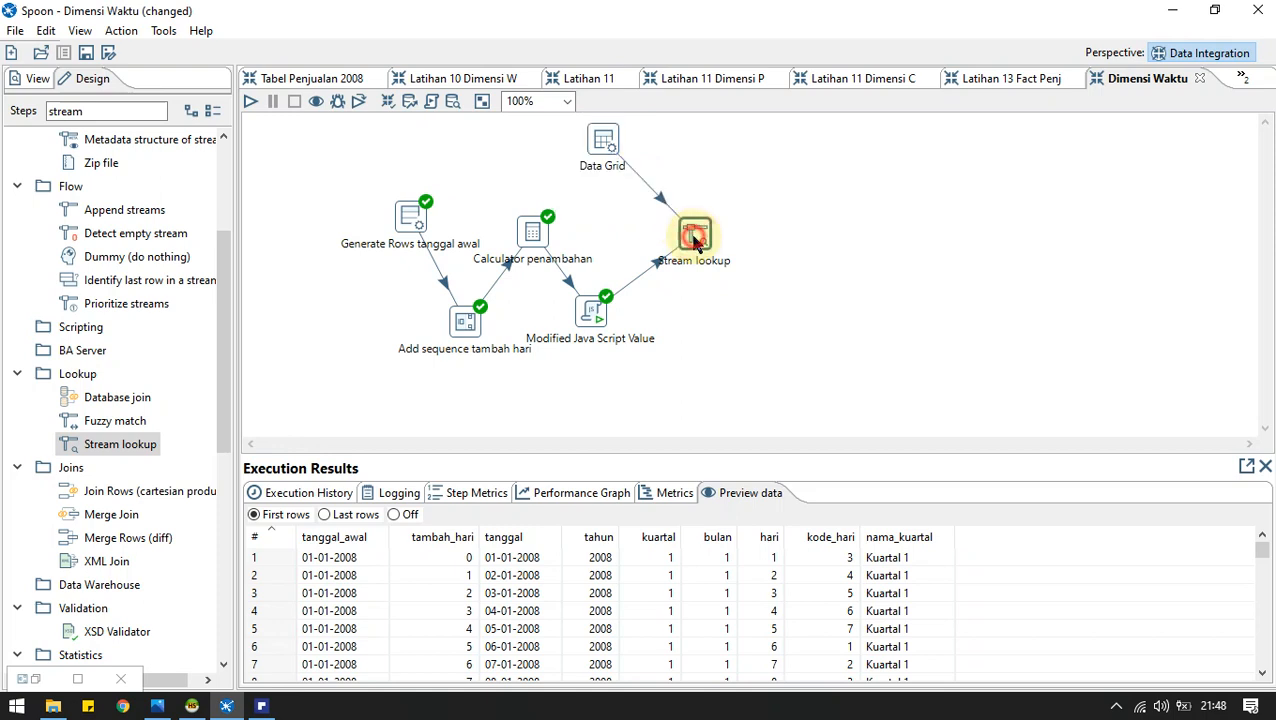
In Stream lookup, choose Data Grid as the lookup step and match the key field bulan to kode_bulan.
double_click(693, 236)
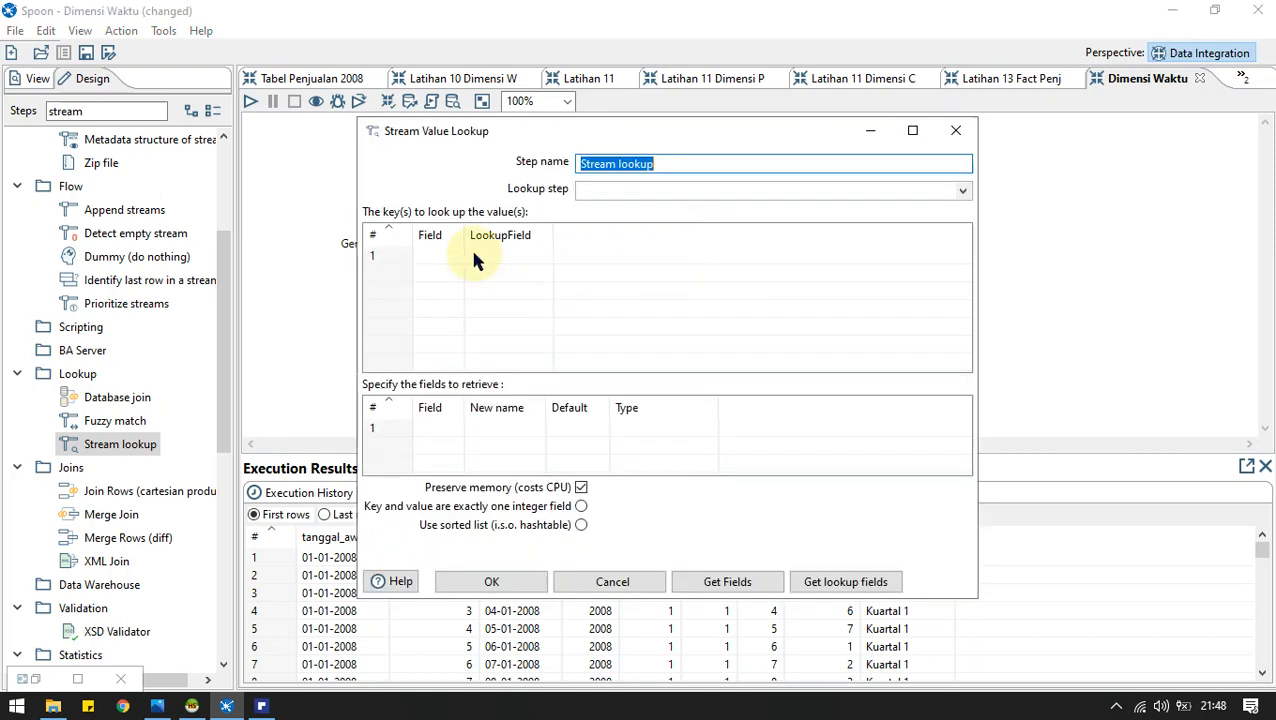
left_click(972, 190)
left_click(713, 224)
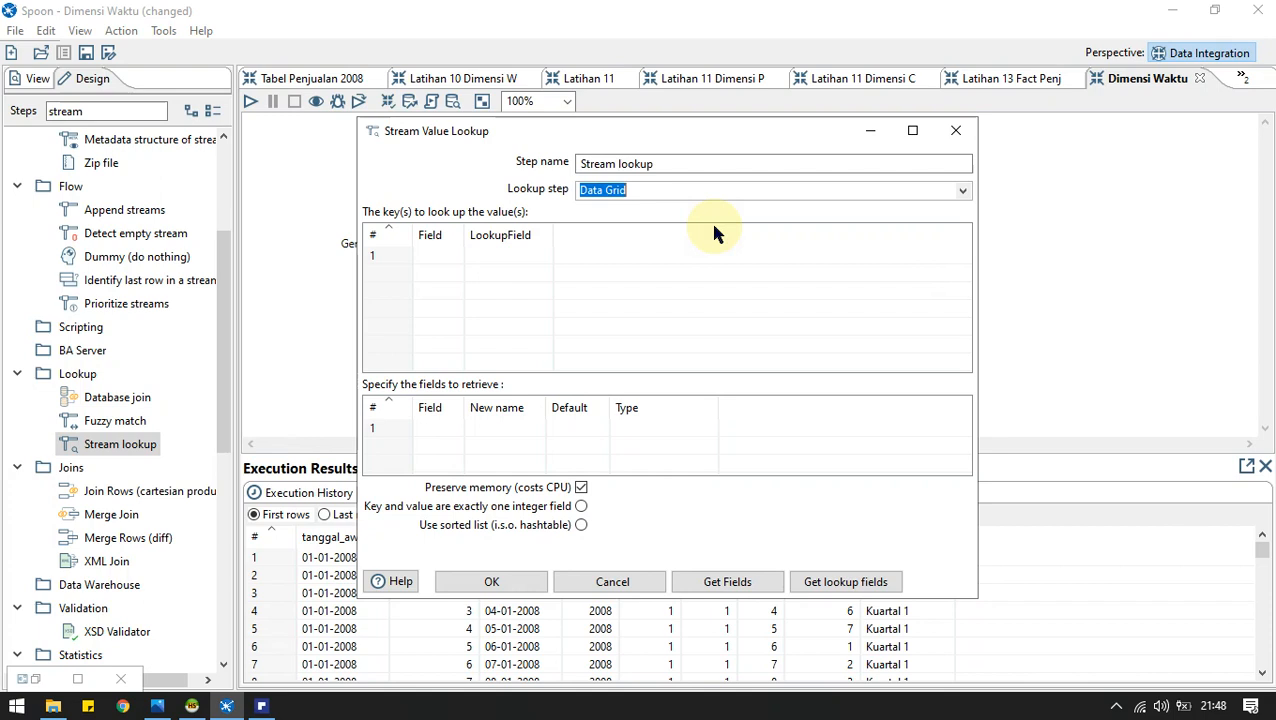
left_click(455, 256)
left_click(455, 256)
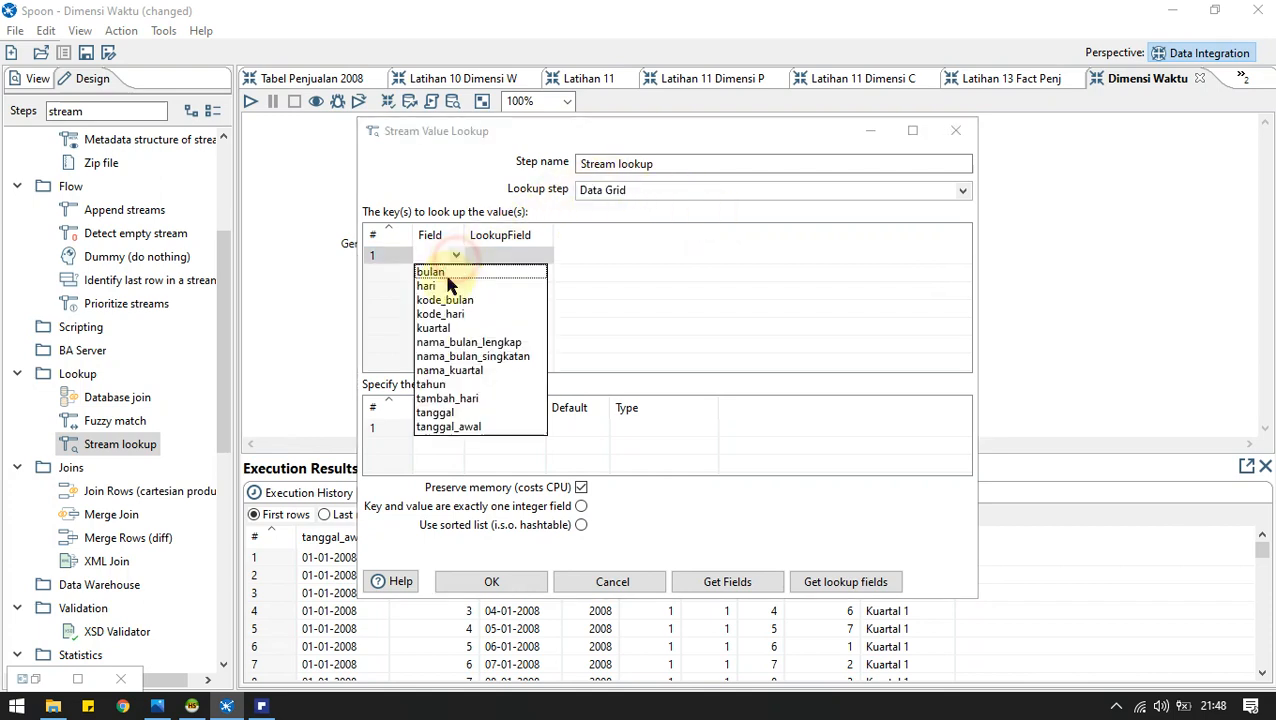
left_click(437, 273)
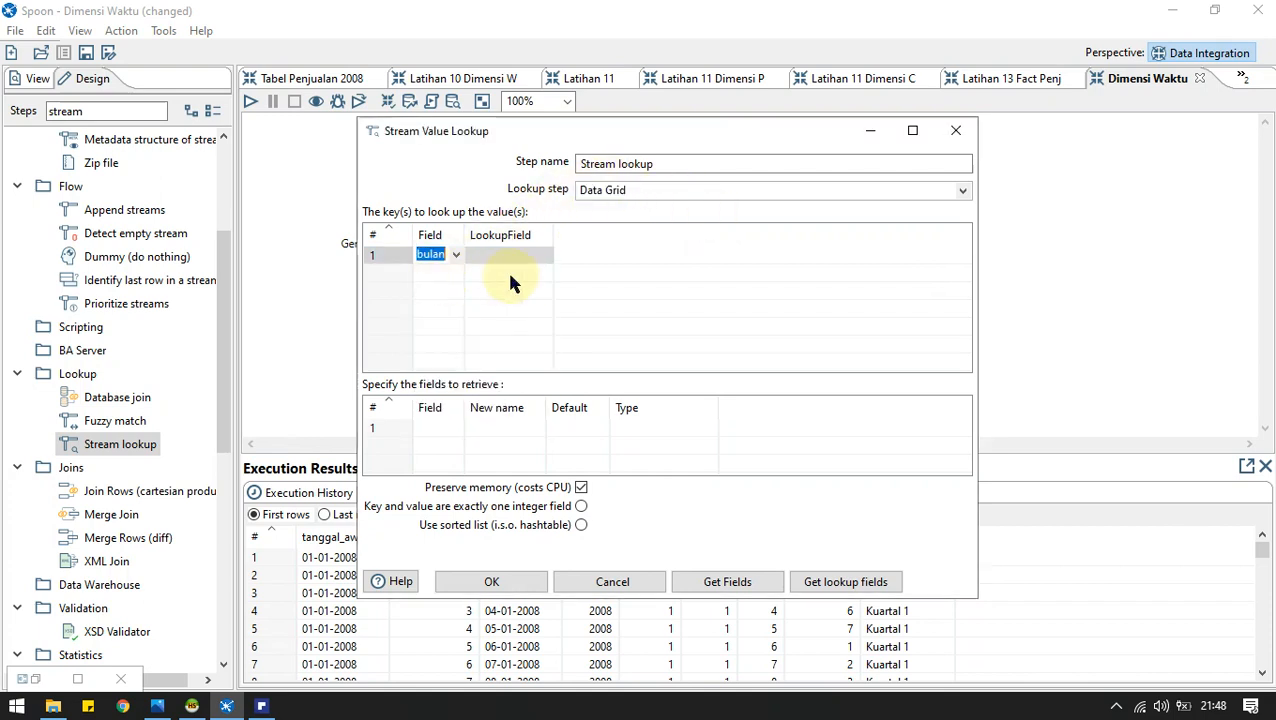
left_click(538, 256)
left_click(540, 256)
left_click(505, 272)
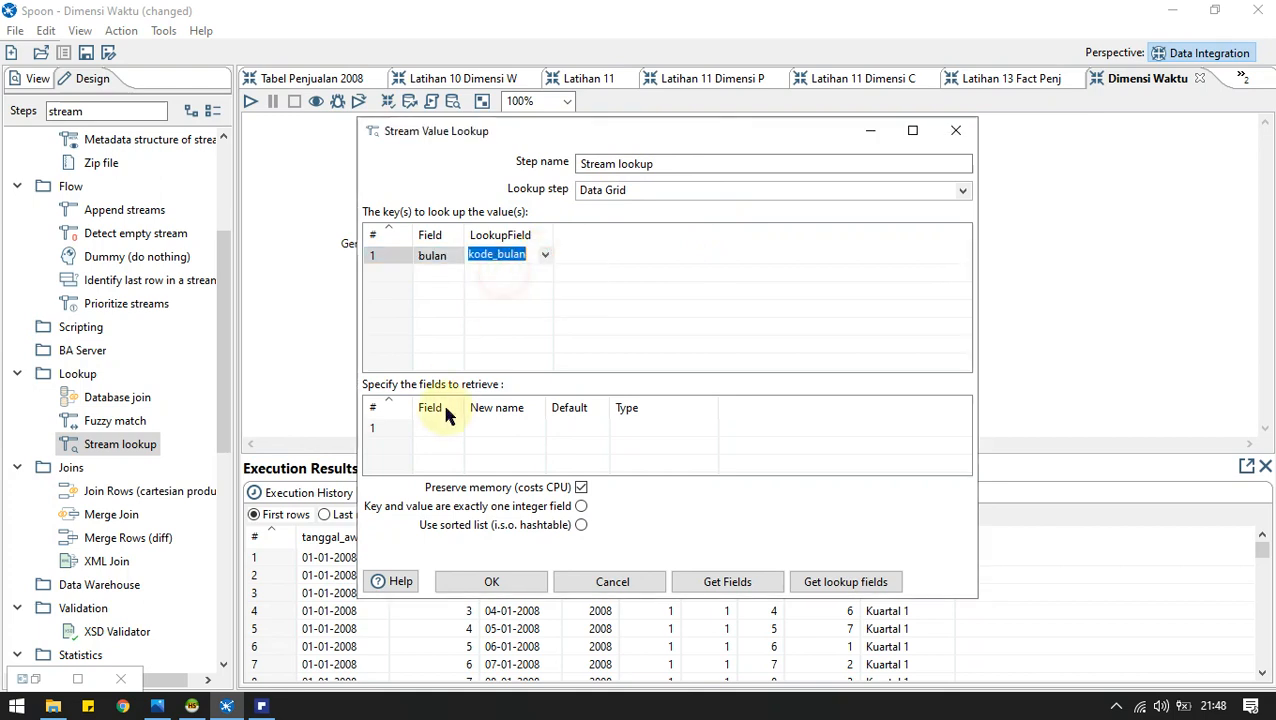
Add nama_bulan_lengkap and nama_bulan_singkatan as the fields to retrieve in the Stream lookup settings.
left_click(450, 427)
left_click(457, 428)
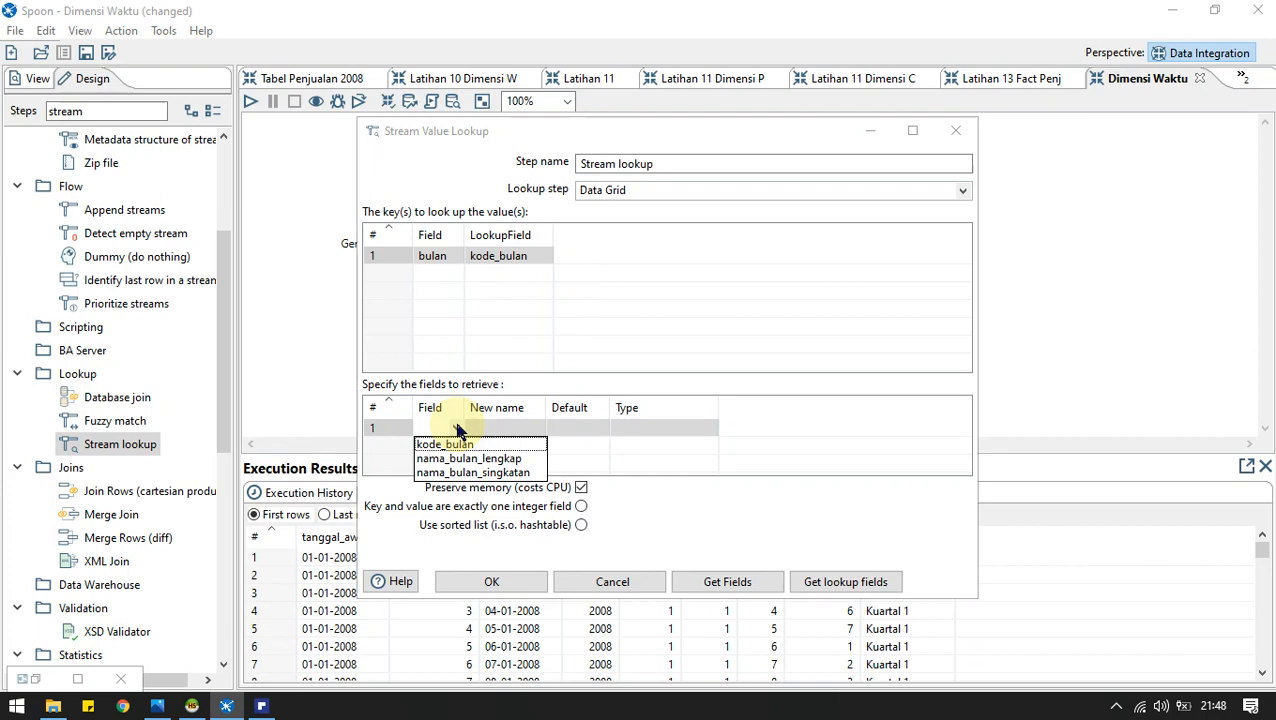
left_click(462, 457)
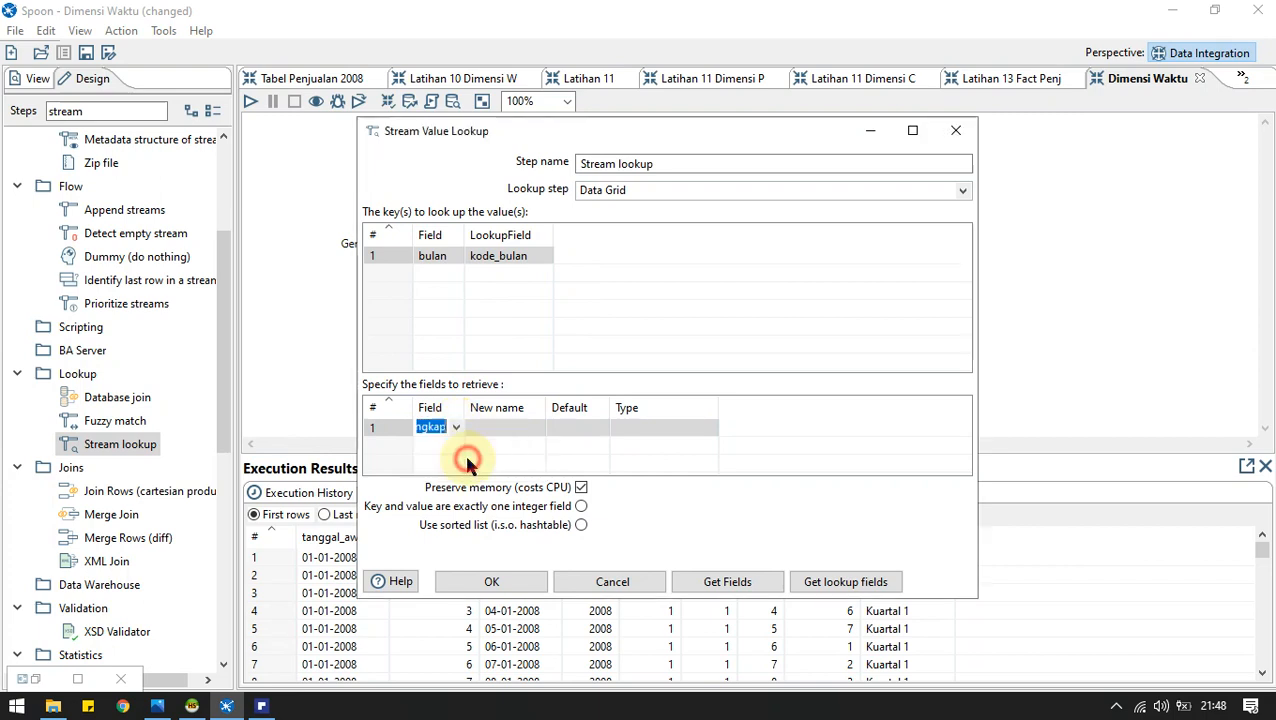
left_click(453, 444)
left_click(456, 445)
left_click(470, 490)
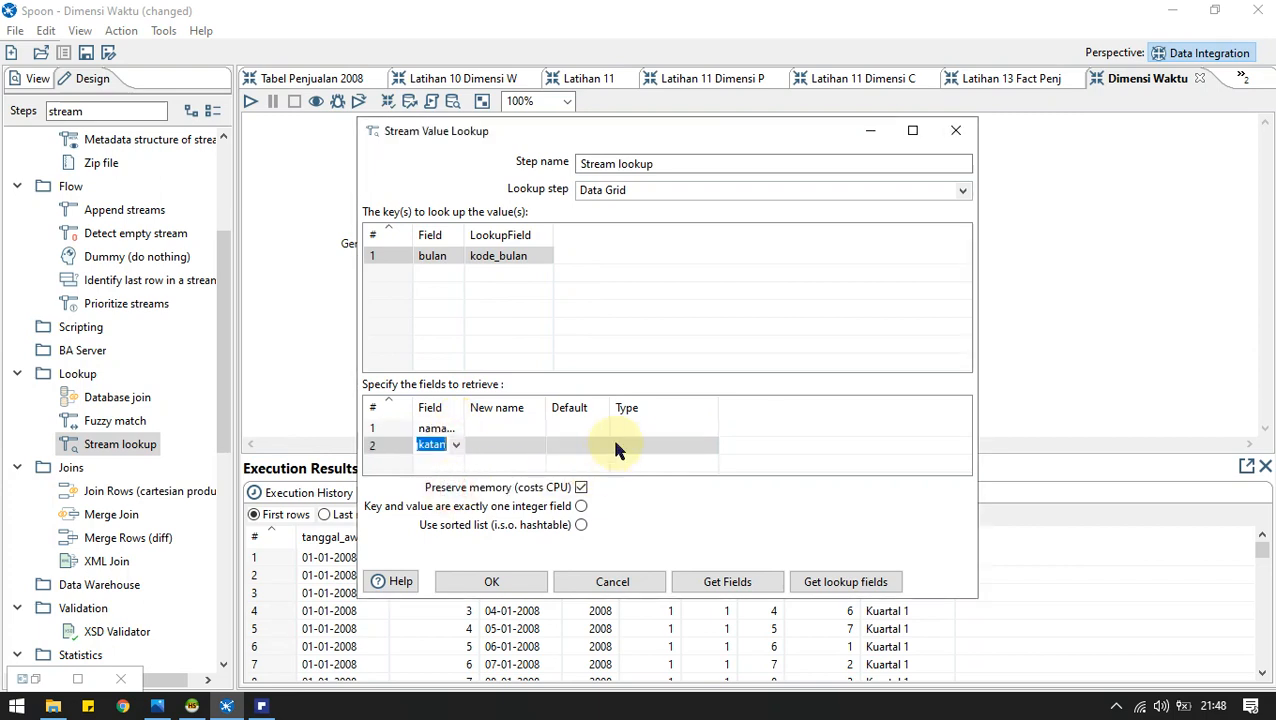
Set the type of both retrieved month name fields to String and accept the Stream lookup settings.
left_click(650, 428)
left_click(658, 428)
left_click(711, 428)
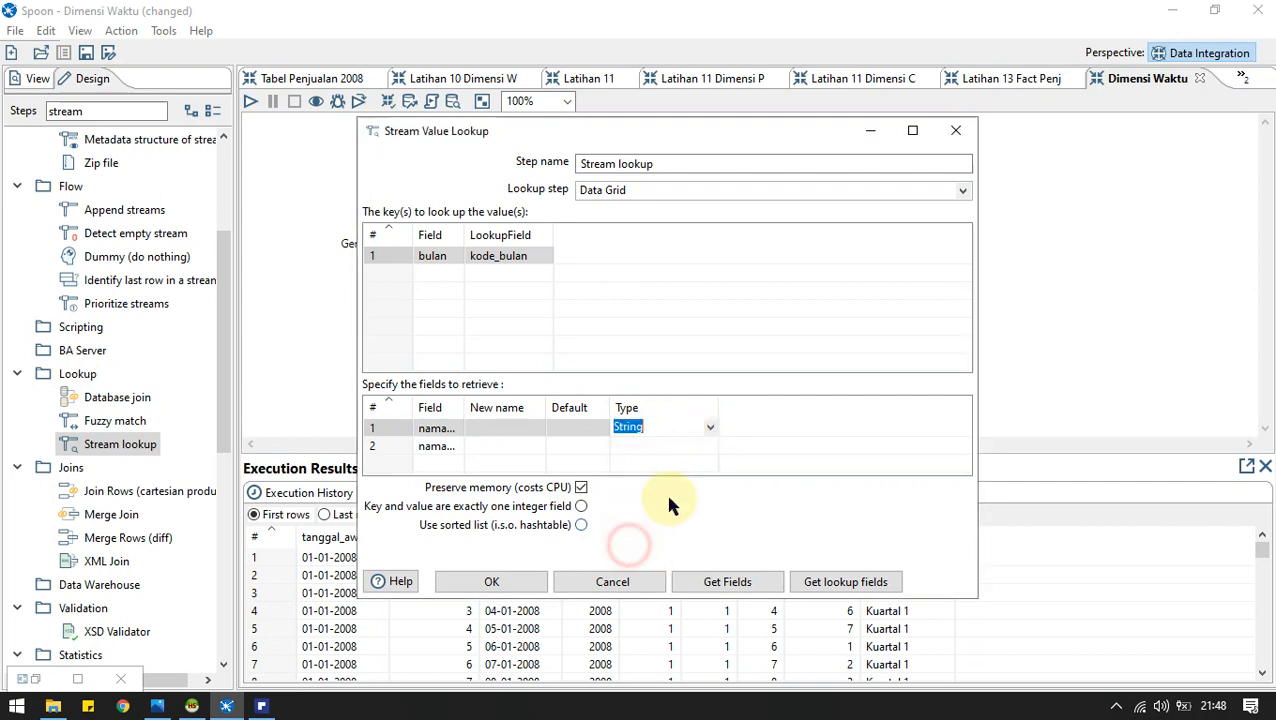
left_click(709, 445)
left_click(620, 562)
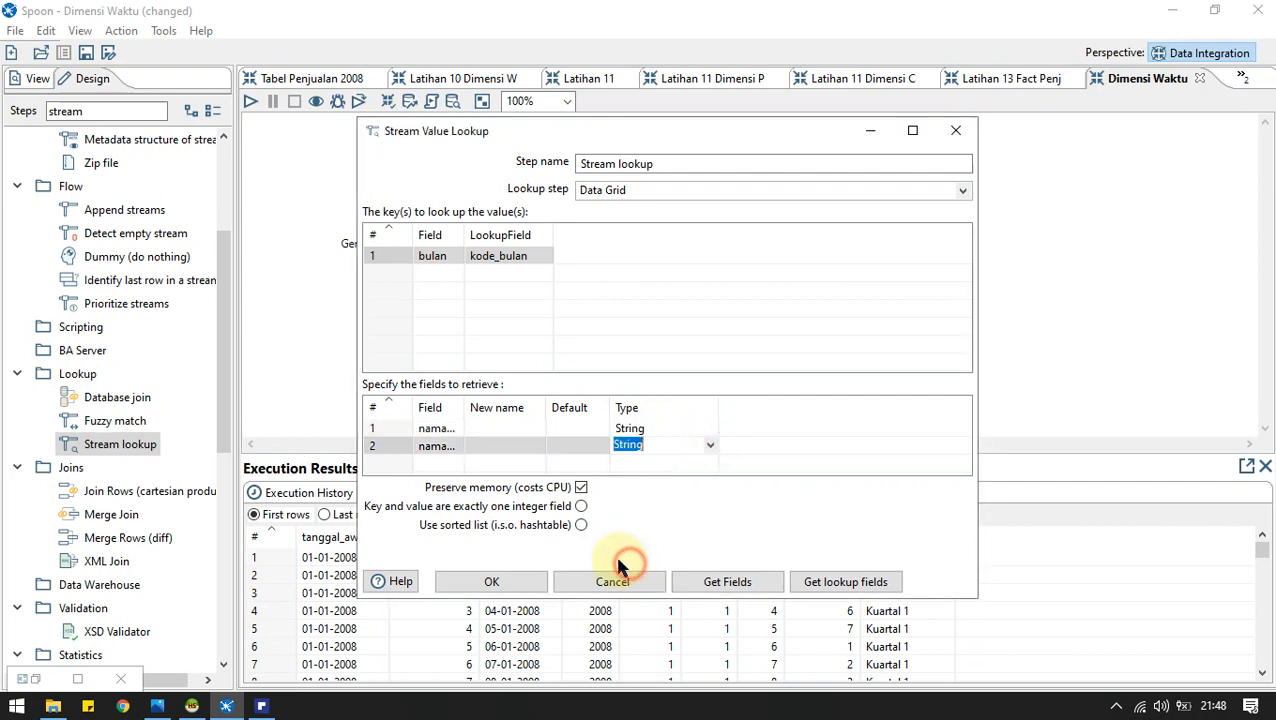
left_click(478, 587)
Launch the transformation with local execution and show the preview data of the Stream lookup step.
double_click(606, 155)
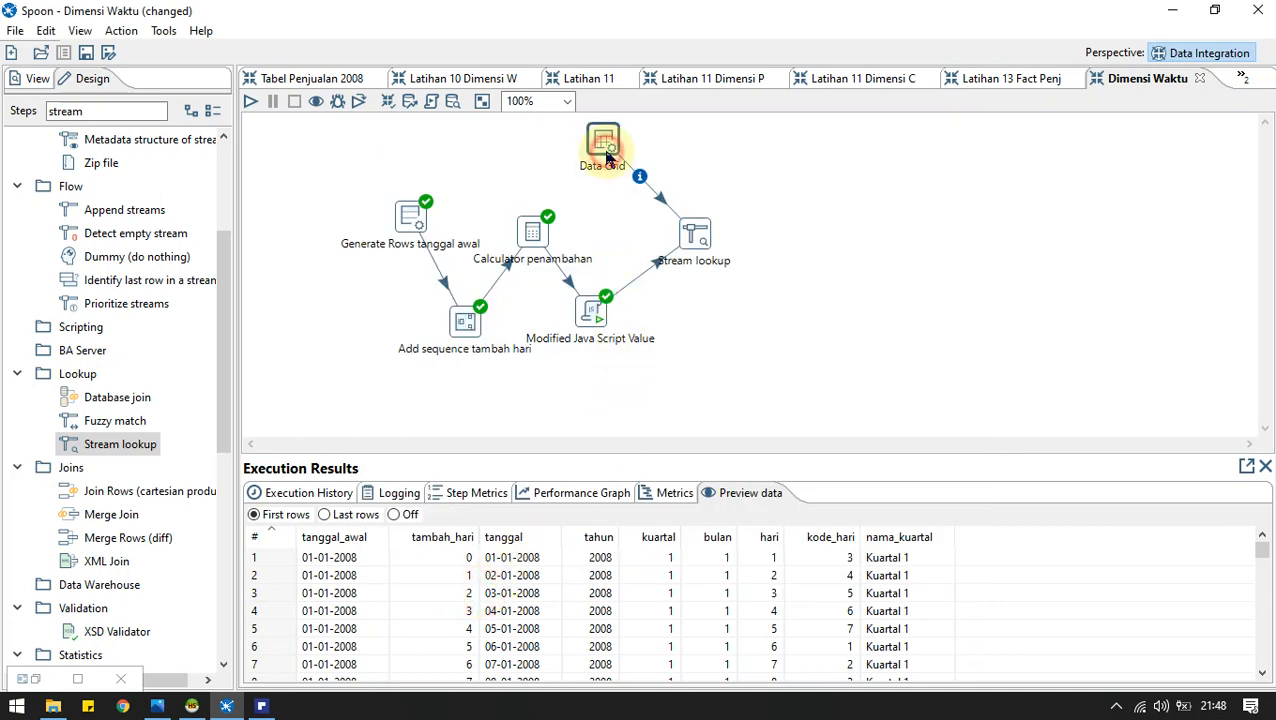
left_click(630, 425)
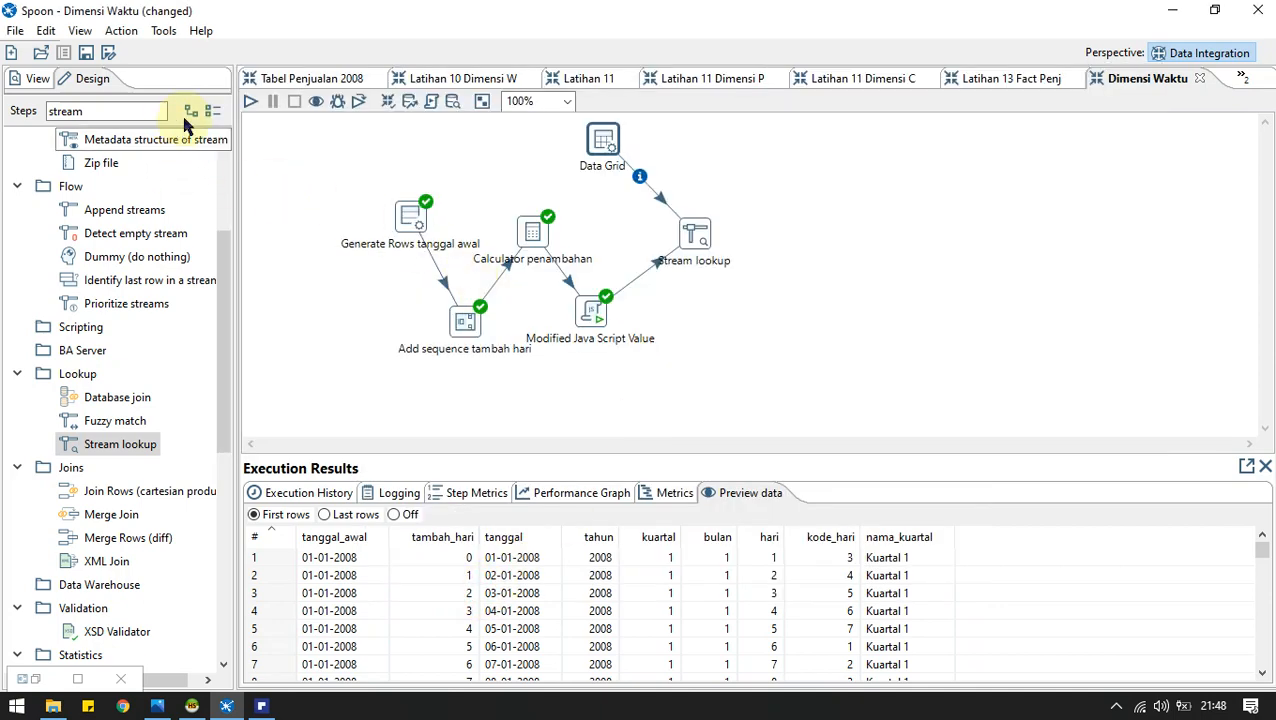
left_click(250, 101)
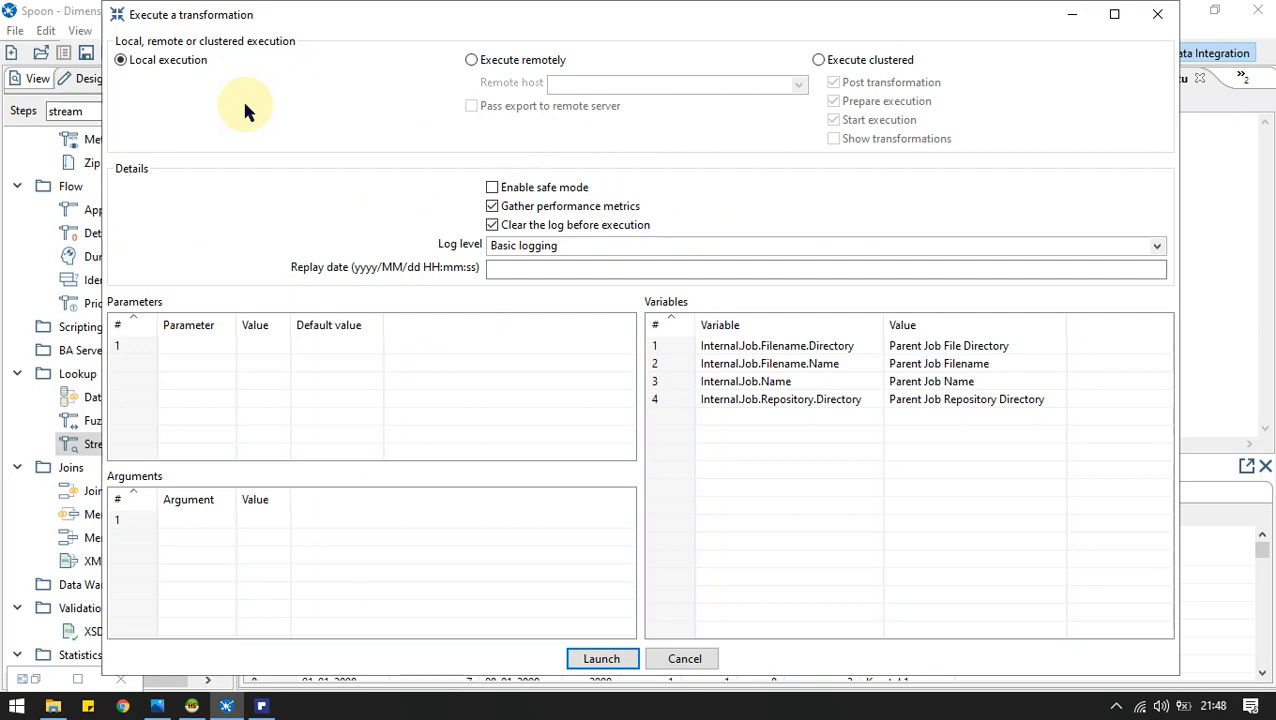
left_click(601, 658)
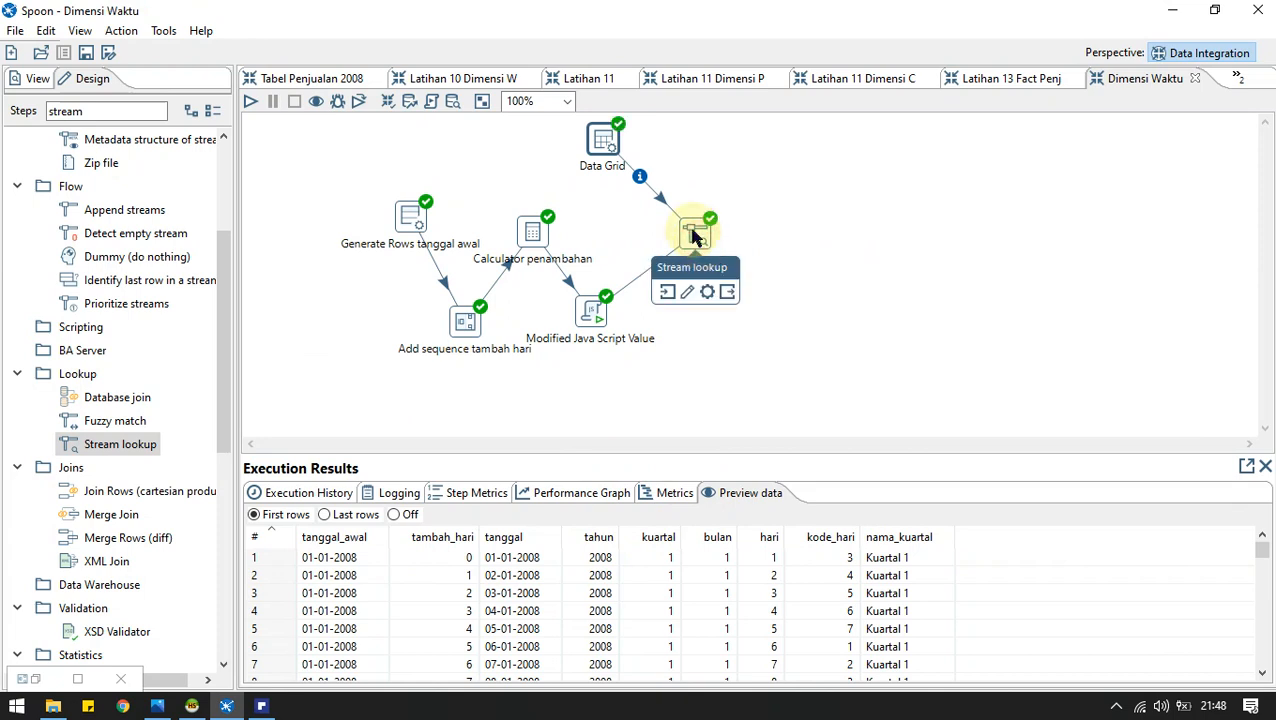
left_click(694, 235)
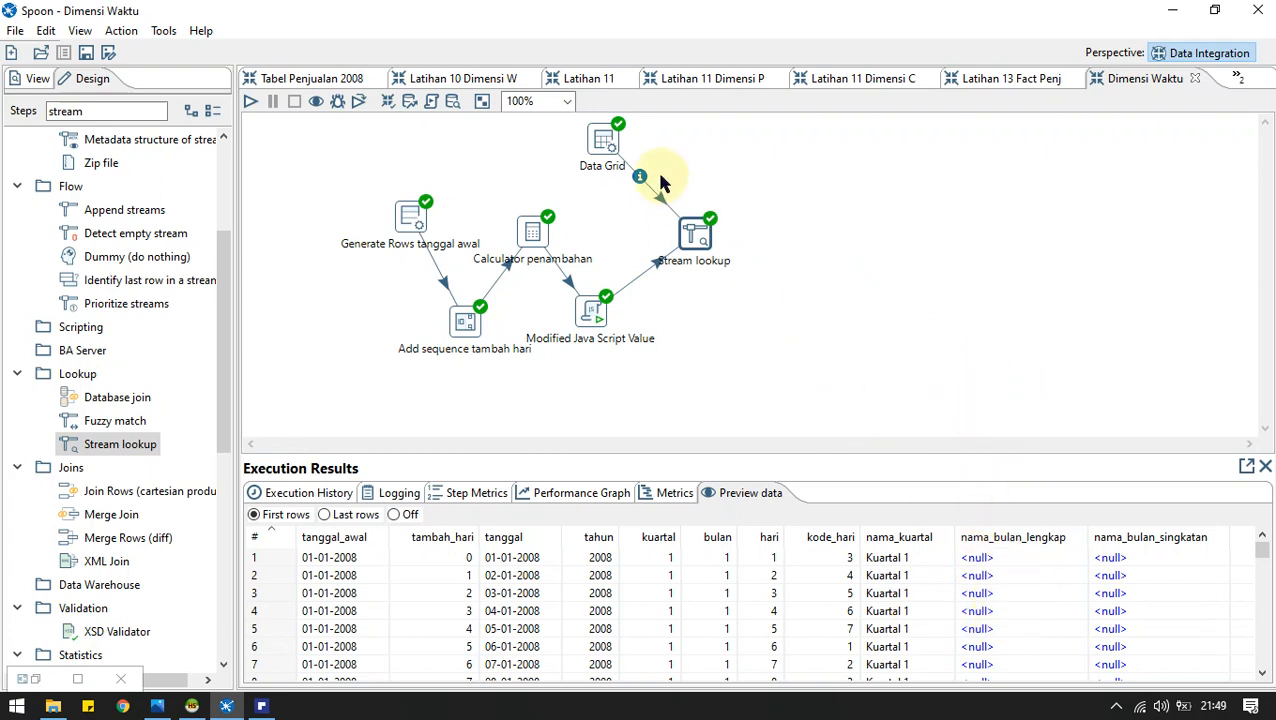
mouse_move(614, 153)
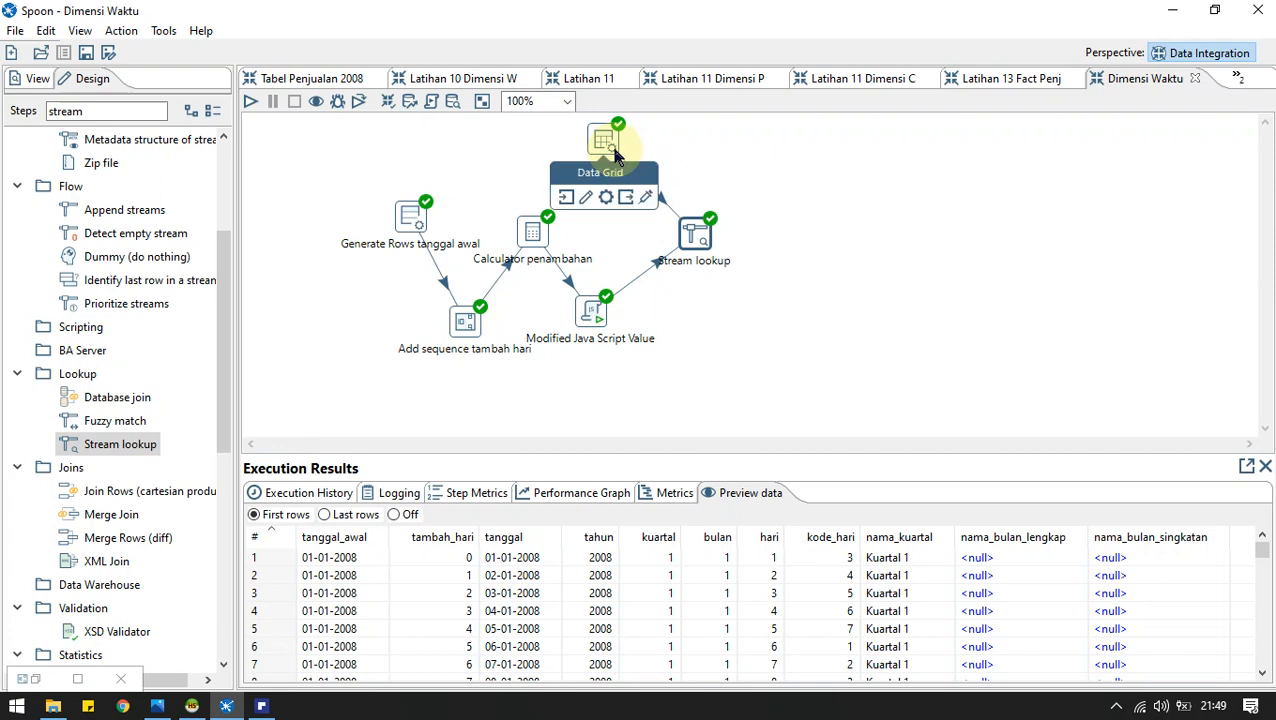
left_click(1116, 704)
left_click(1116, 674)
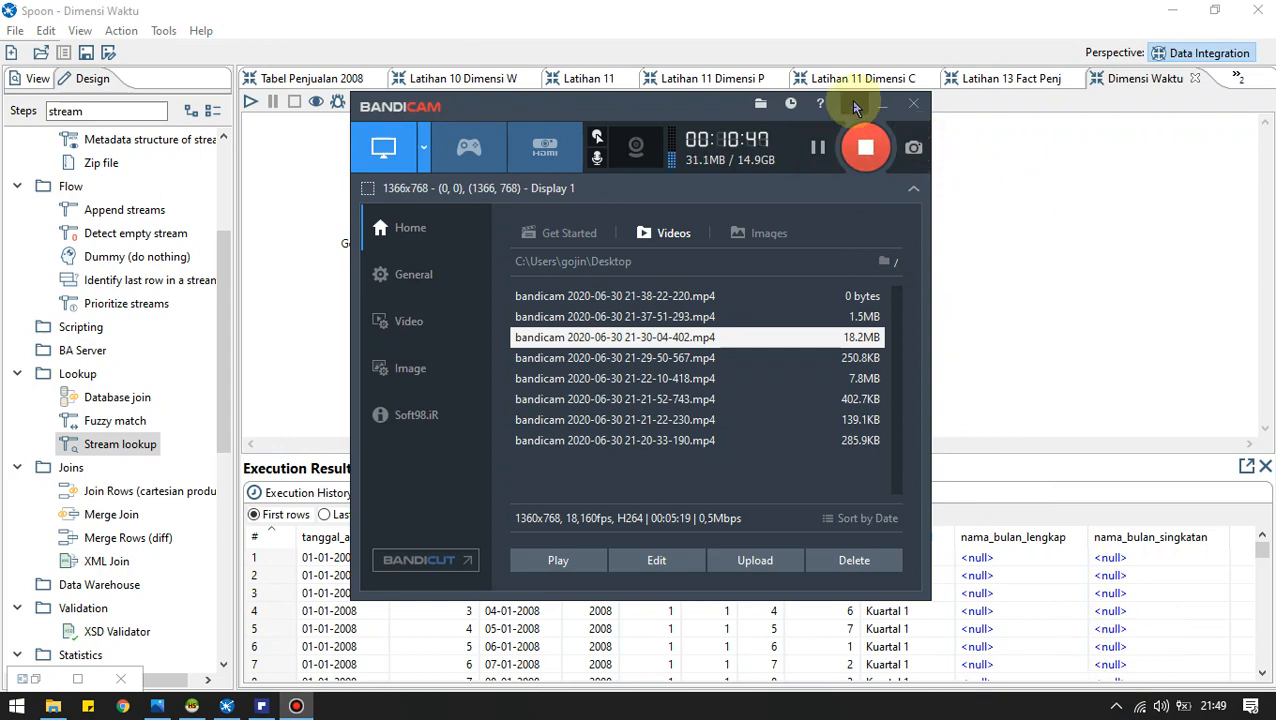
left_click(878, 104)
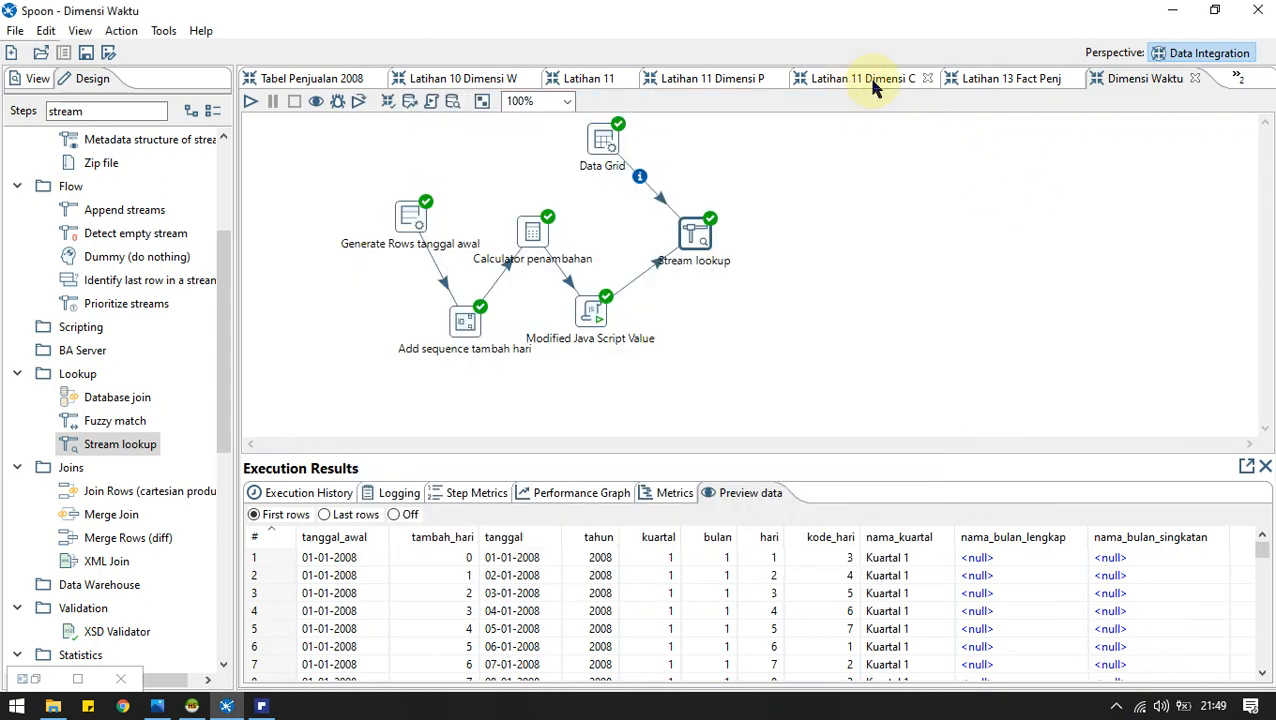
In the Data Grid step's data rows, fill the kode_bulan column with the values 1 through 12.
left_click(606, 143)
double_click(606, 143)
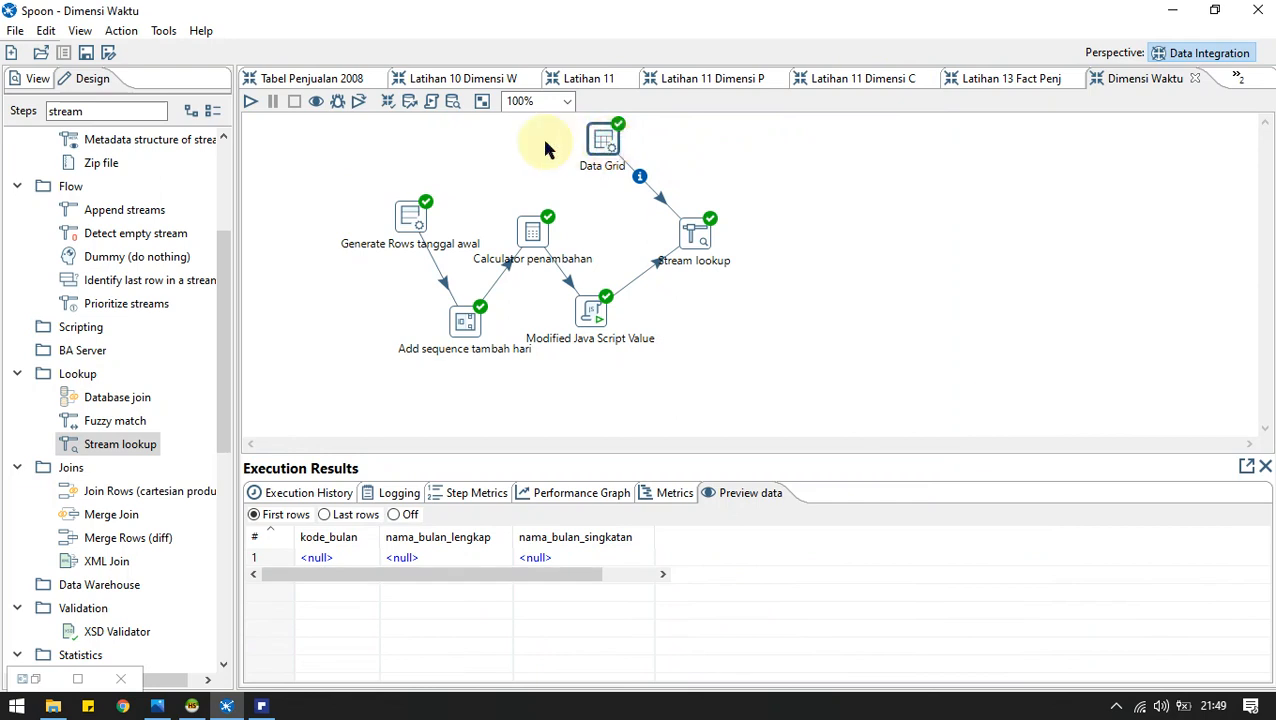
left_click(263, 136)
left_click(296, 182)
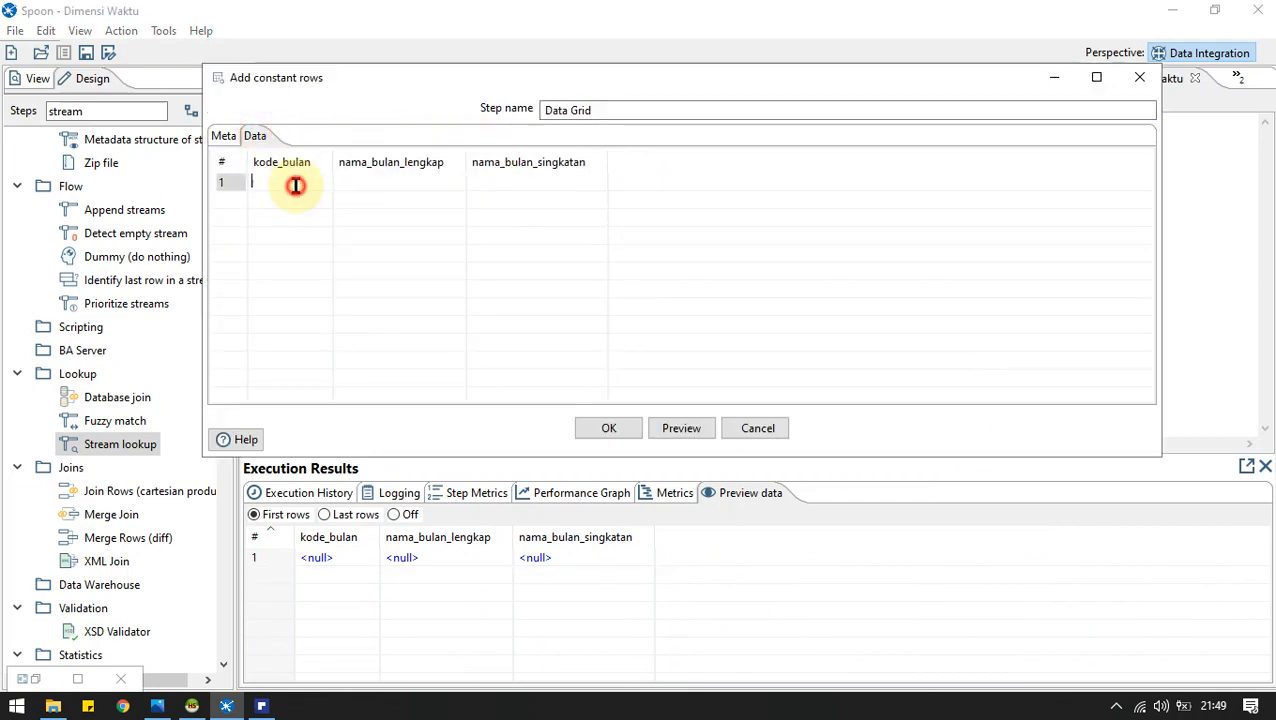
type("1 2 3")
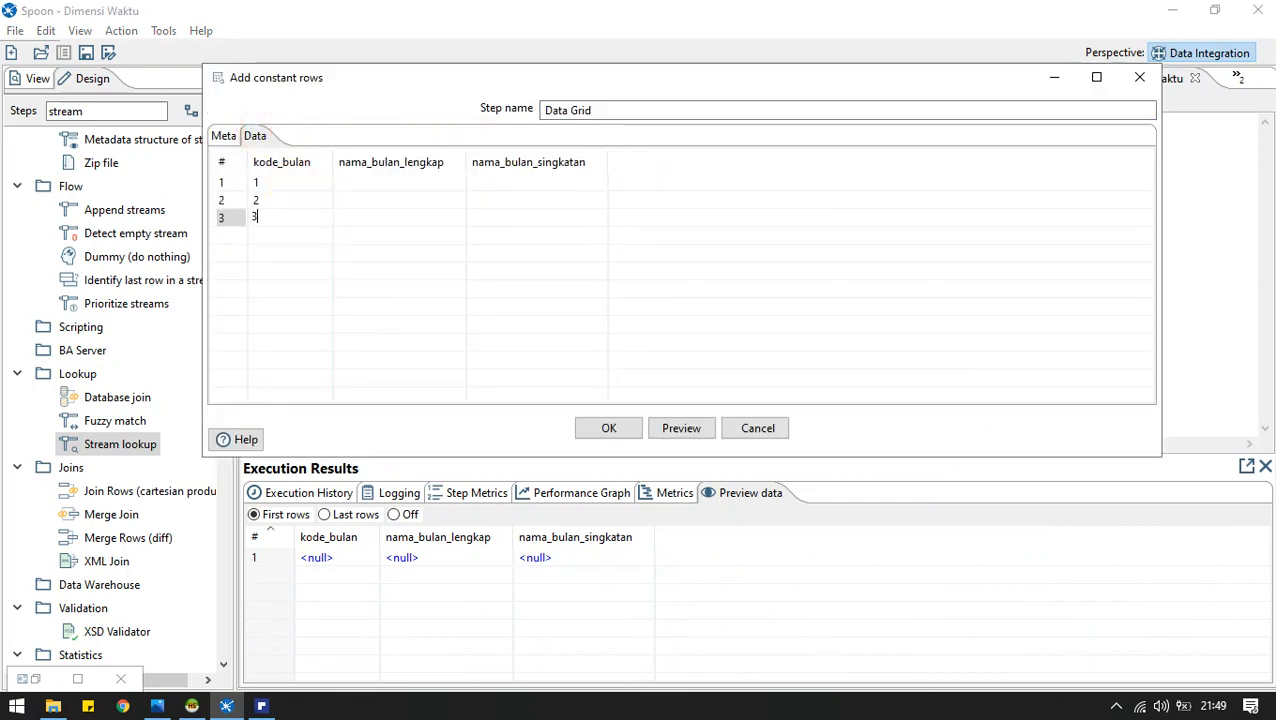
type(" 4 5 6")
key("Return")
type("7")
key("Return")
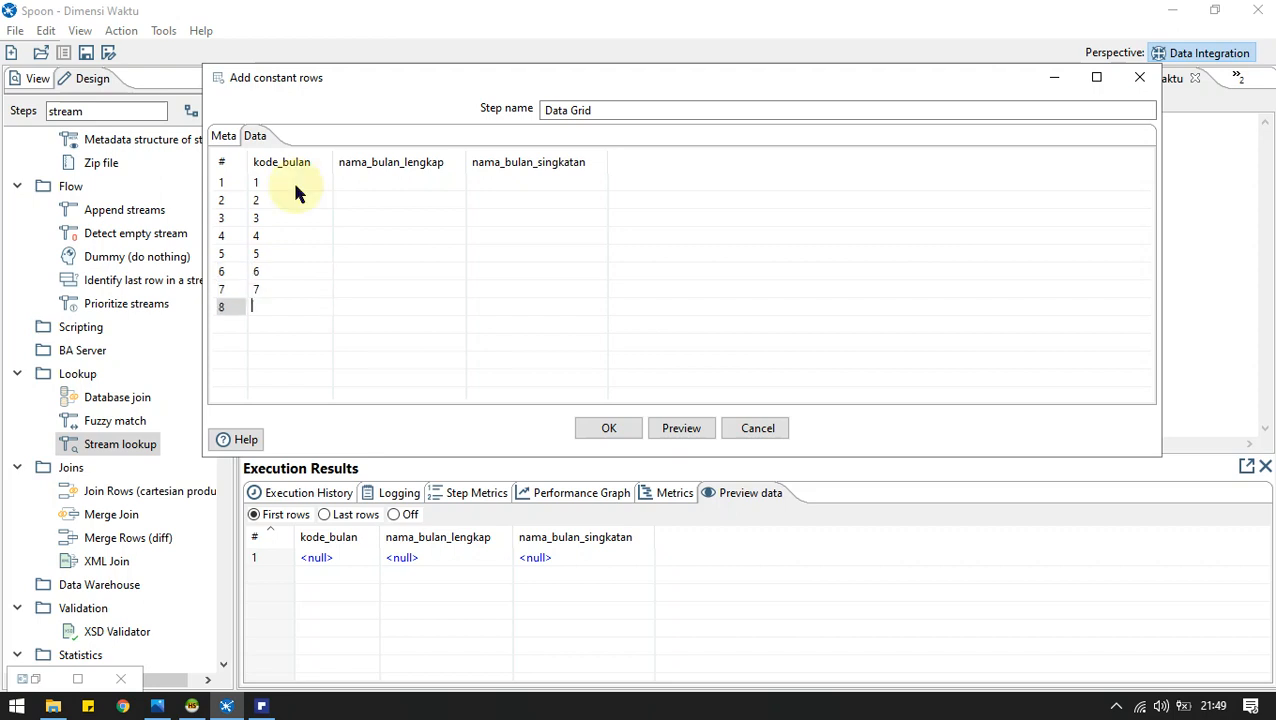
type("8")
key("Return")
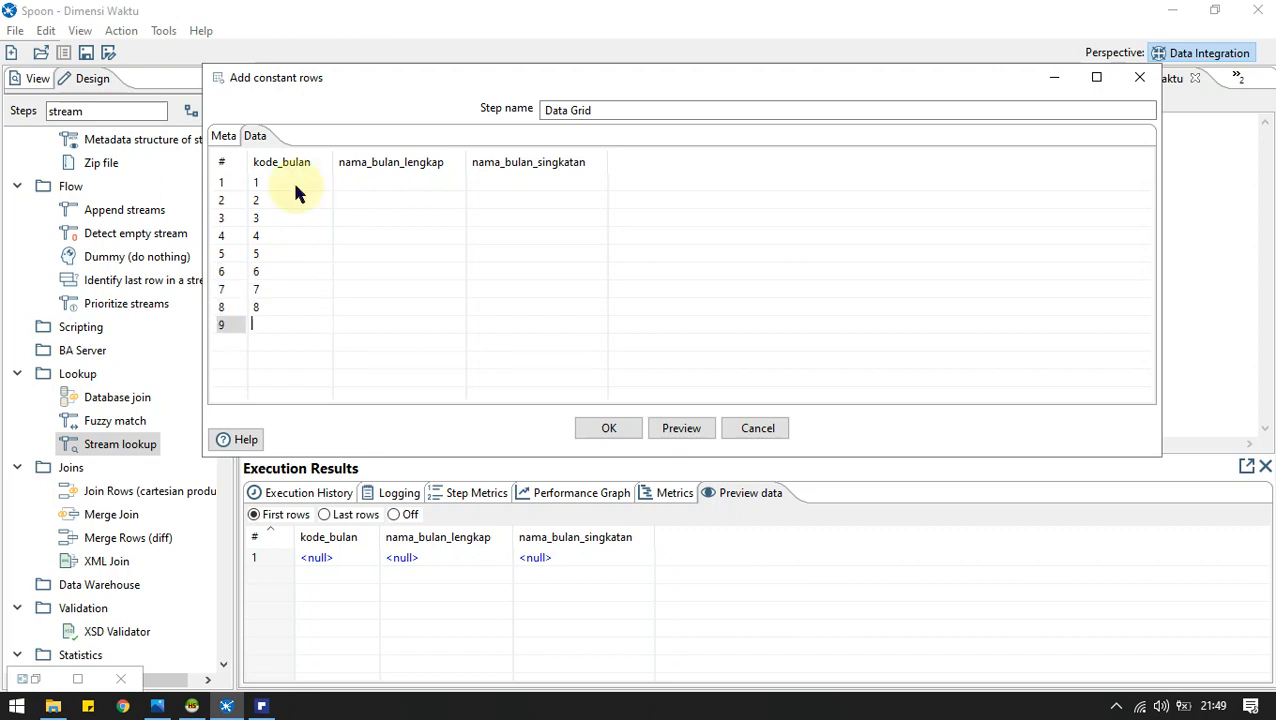
type("9")
key("Return")
type("10")
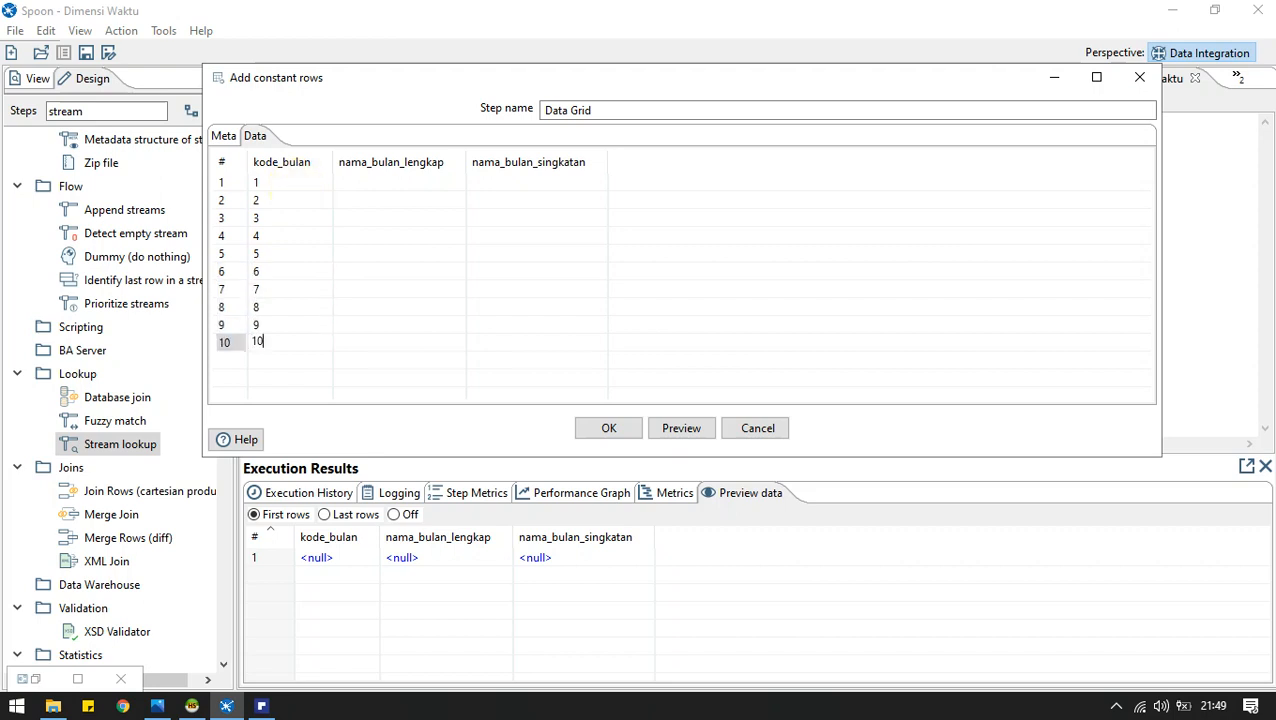
key("Return")
type("11")
key("Return")
type("12")
key("Return")
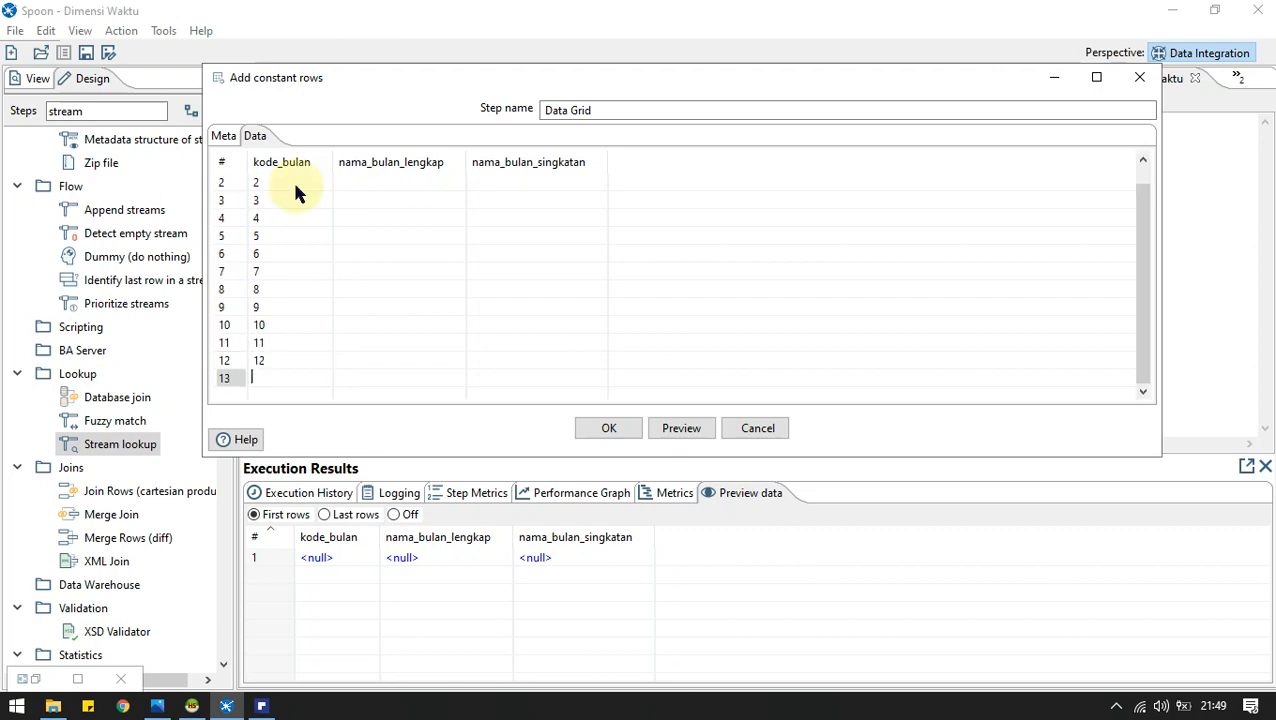
left_click(434, 181)
type("Januar")
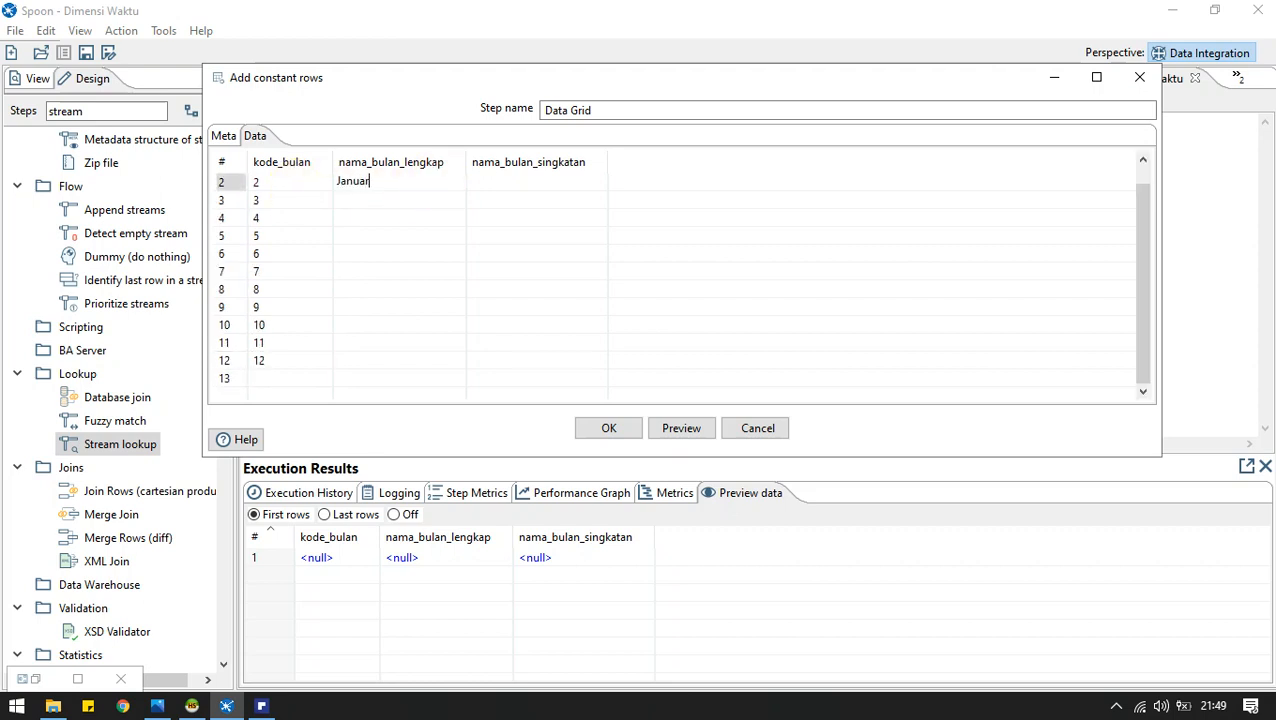
type("i")
key("Return")
type("Februari")
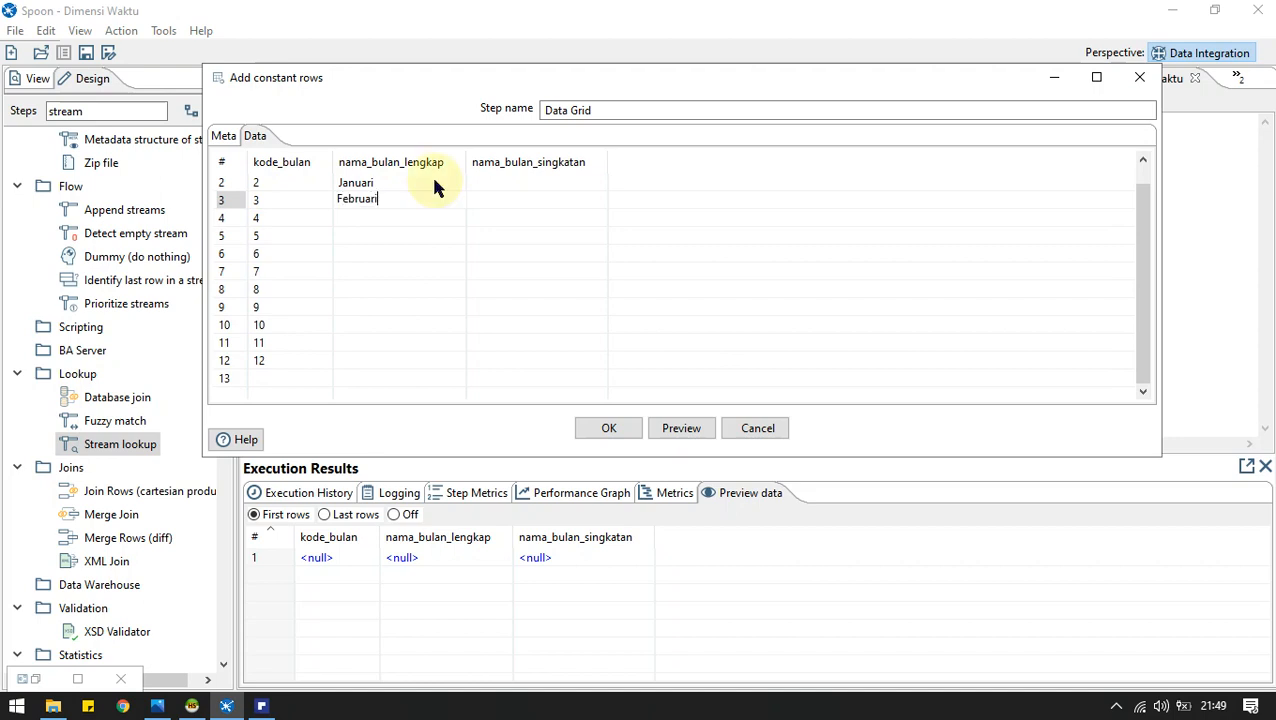
key("Return")
type("Maret")
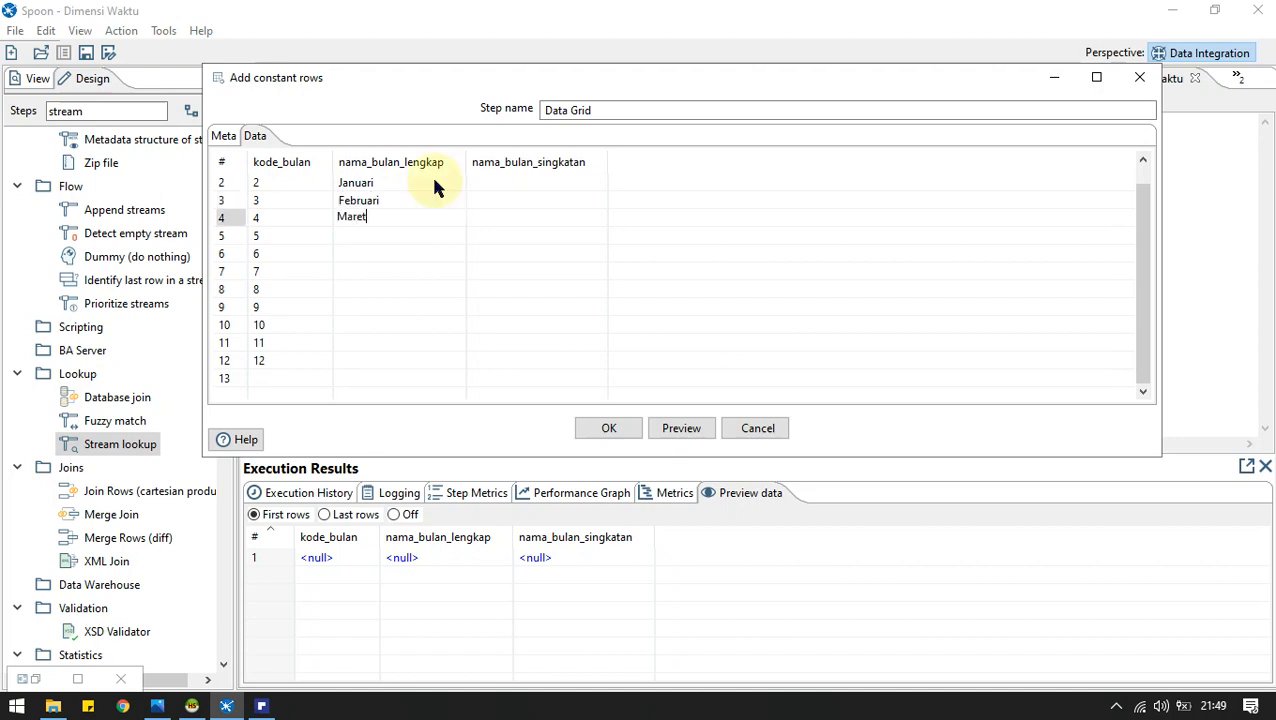
key("Return")
type("April")
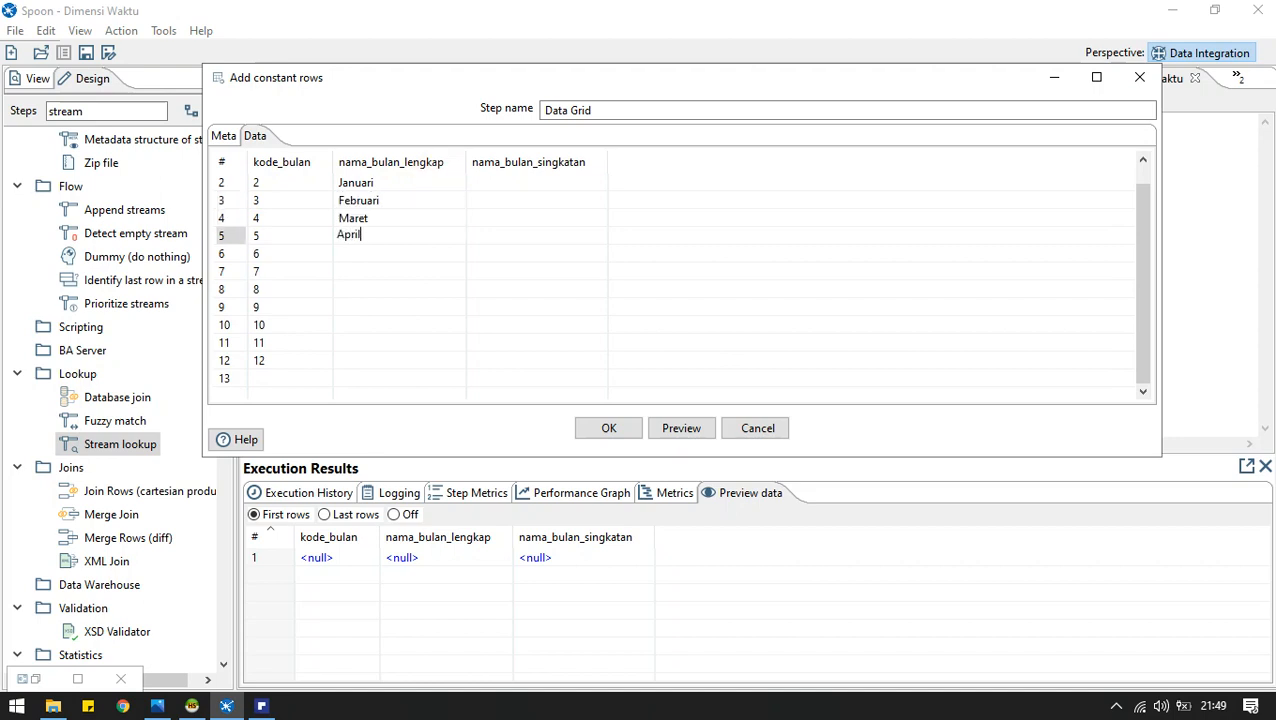
key("Return")
type("Mei")
key("Return")
type("Jun")
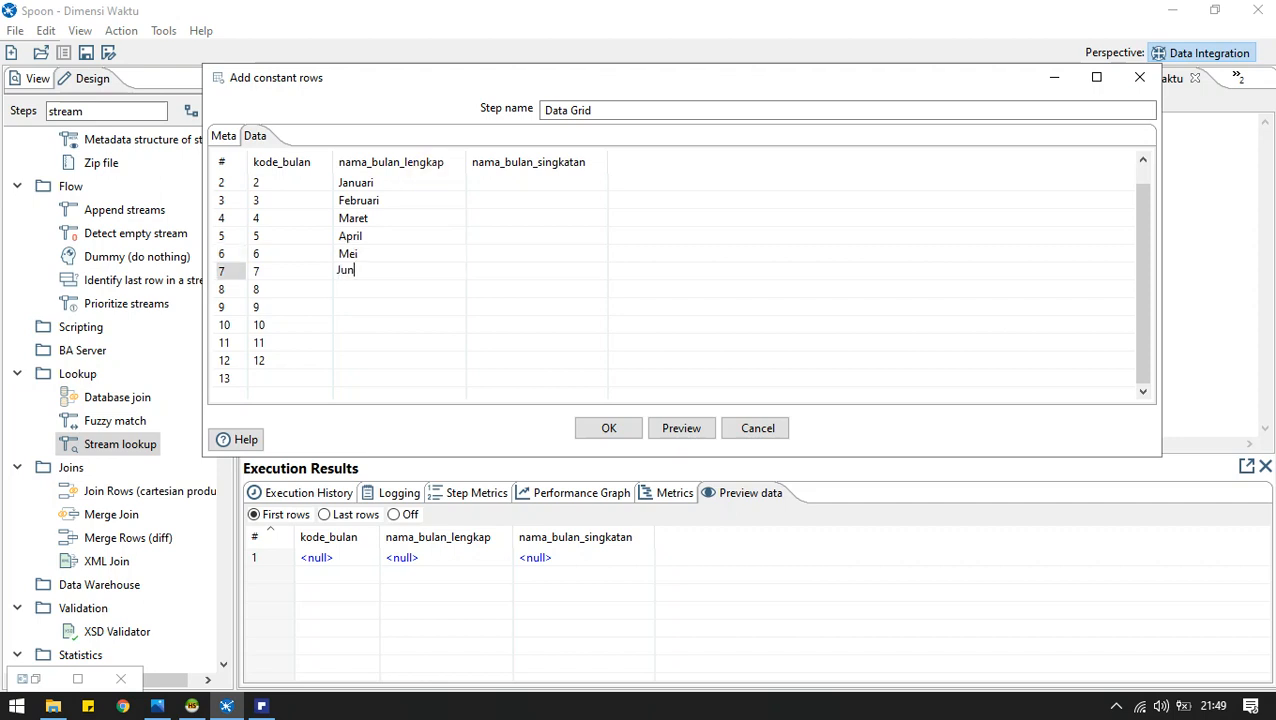
type("i")
key("Return")
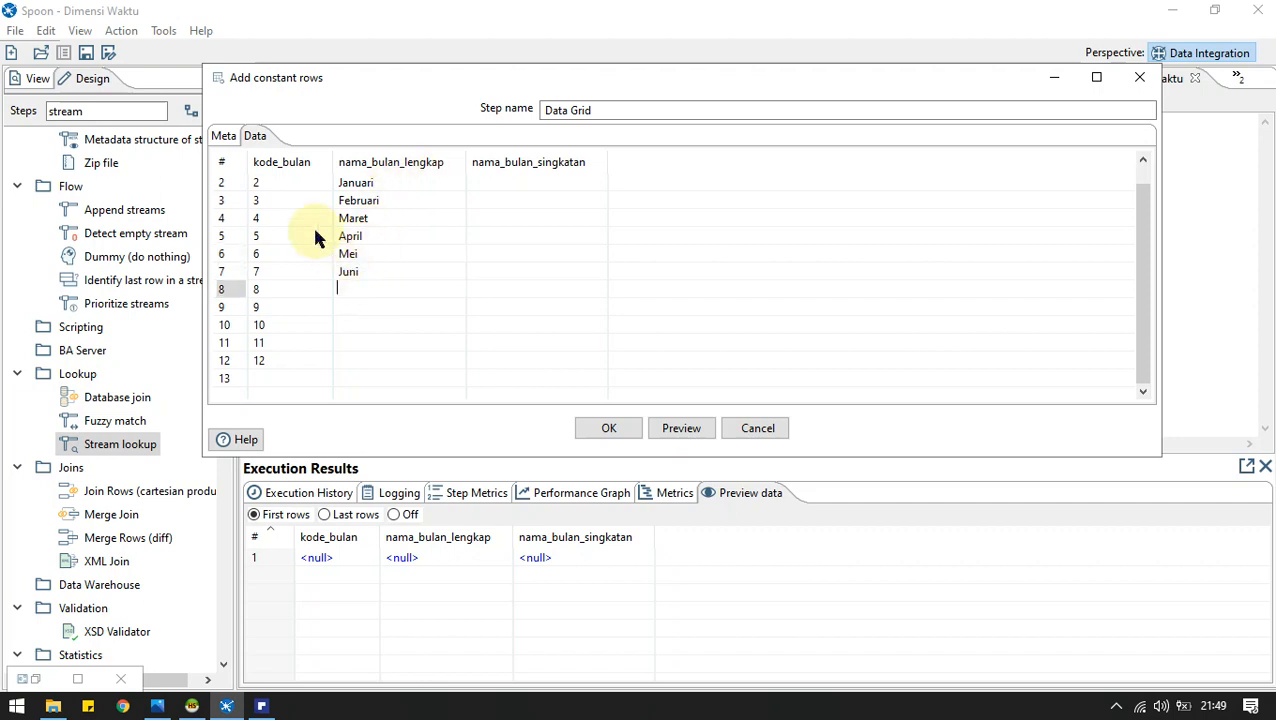
Fill nama_bulan_lengkap in data rows 1 to 6 with Januari, Februari, Maret, April, Mei and Juni.
left_click(275, 180)
scroll(347, 256, "up", 1)
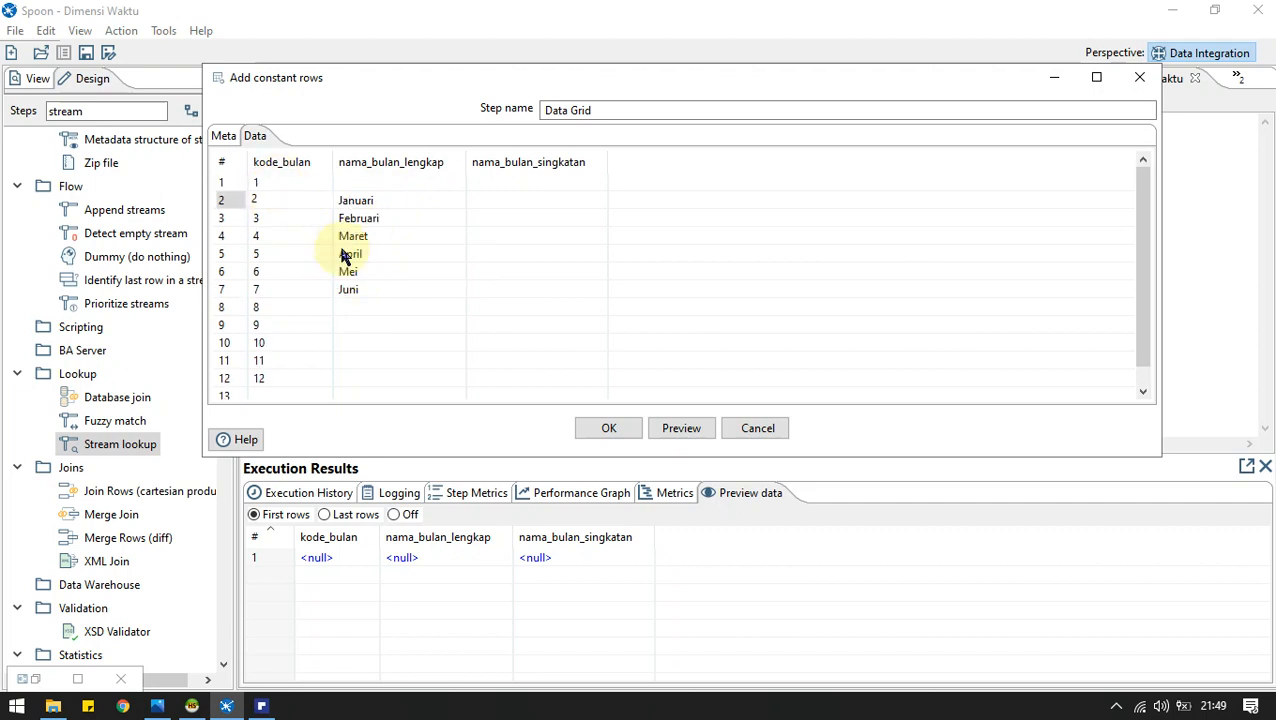
left_click(345, 181)
type("Jan")
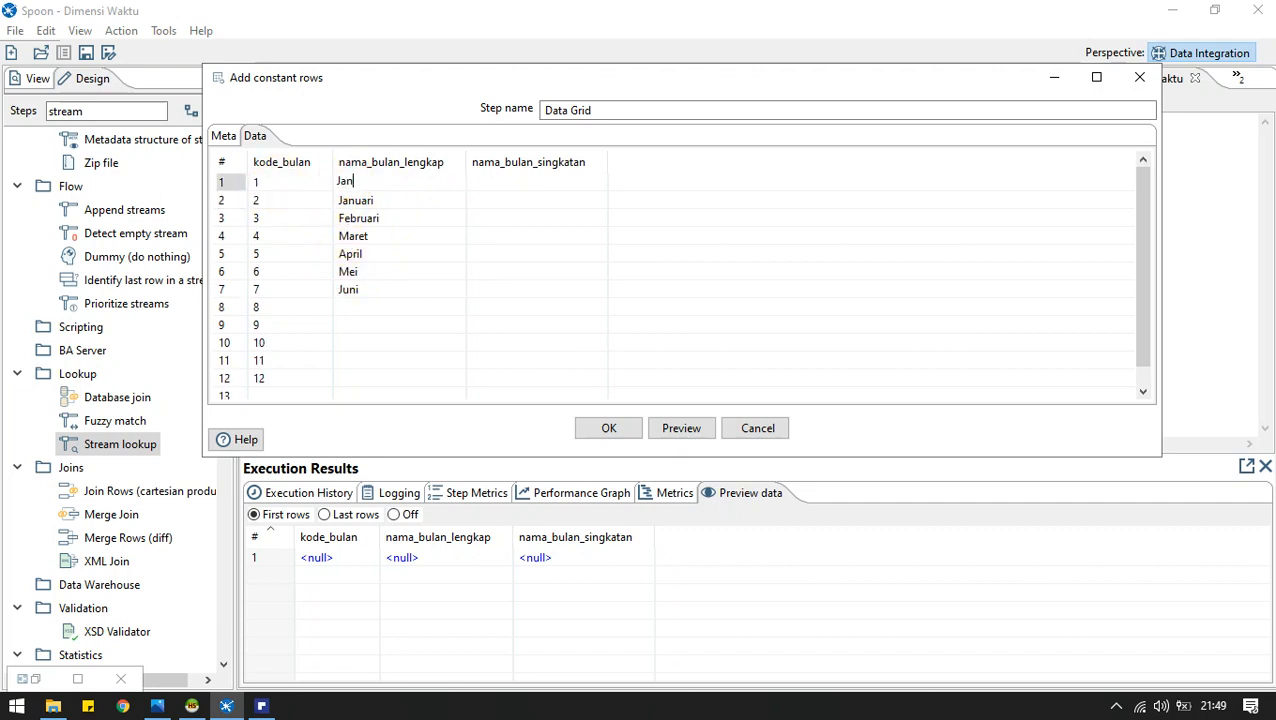
type("uari")
key("Return")
type("Februari")
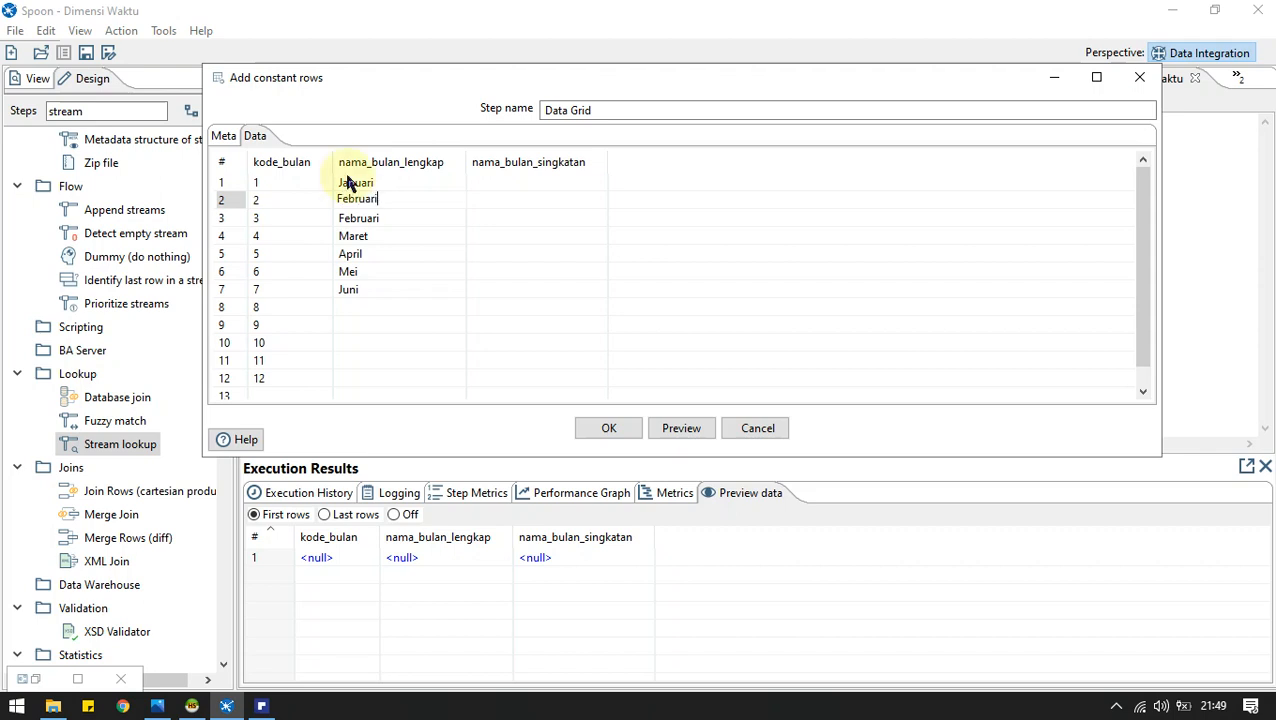
key("Return")
type("Maret")
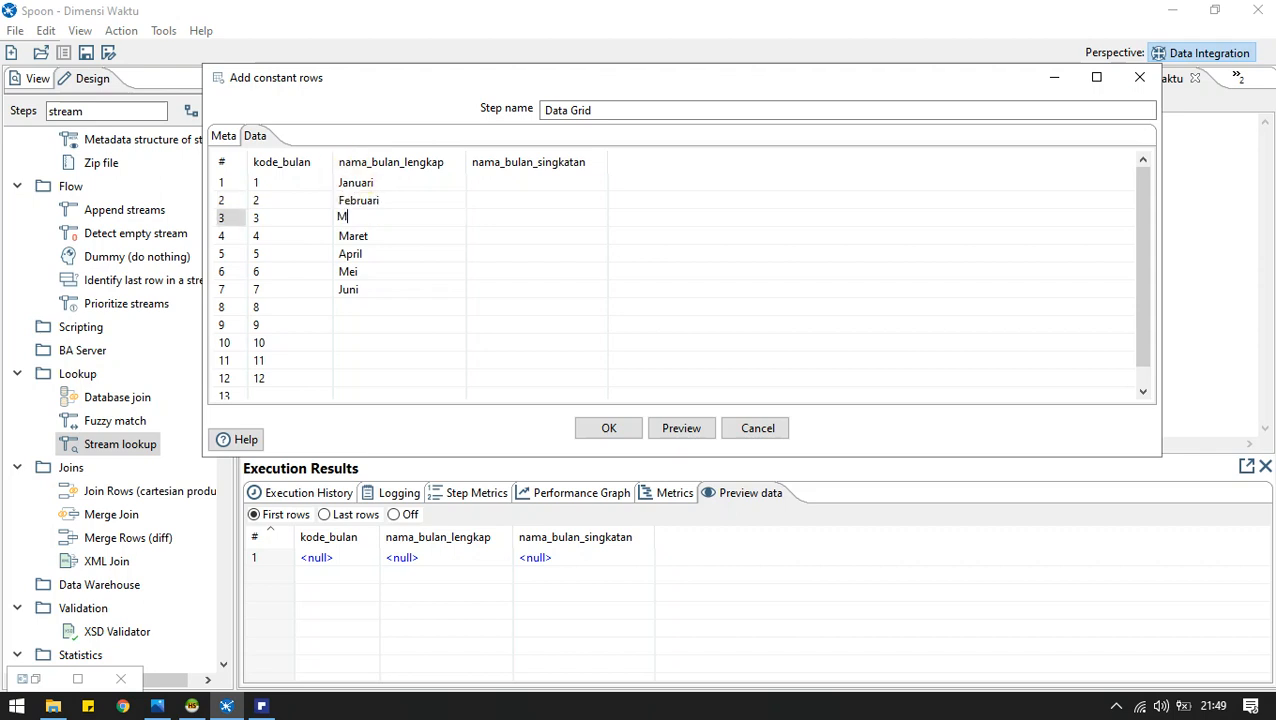
key("Return")
type("April")
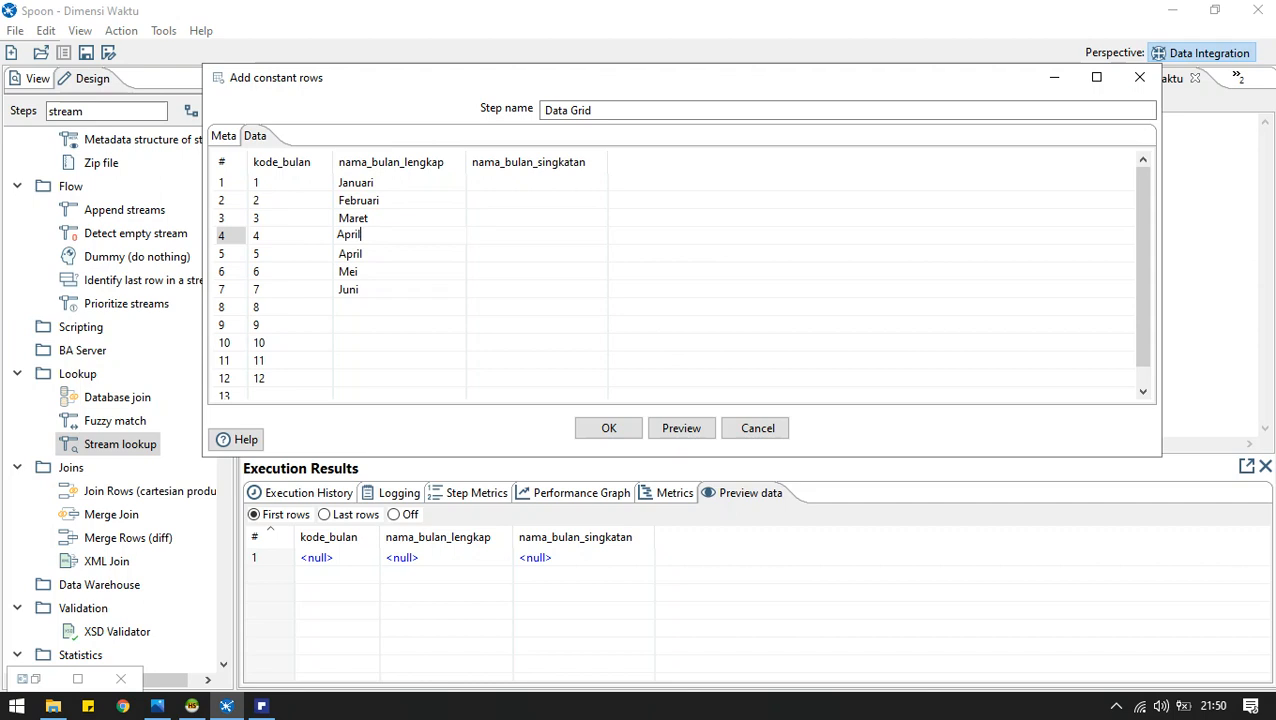
key("Return")
type("Mei")
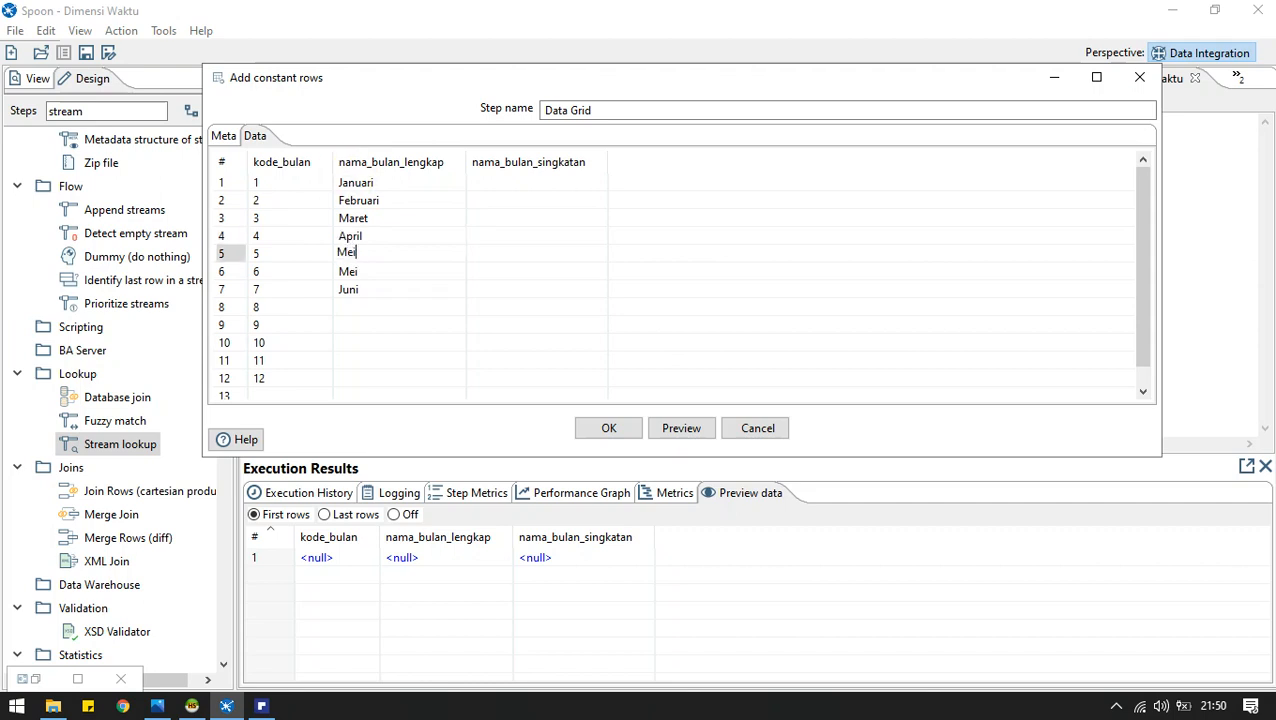
key("Return")
type("Juni")
key("Return")
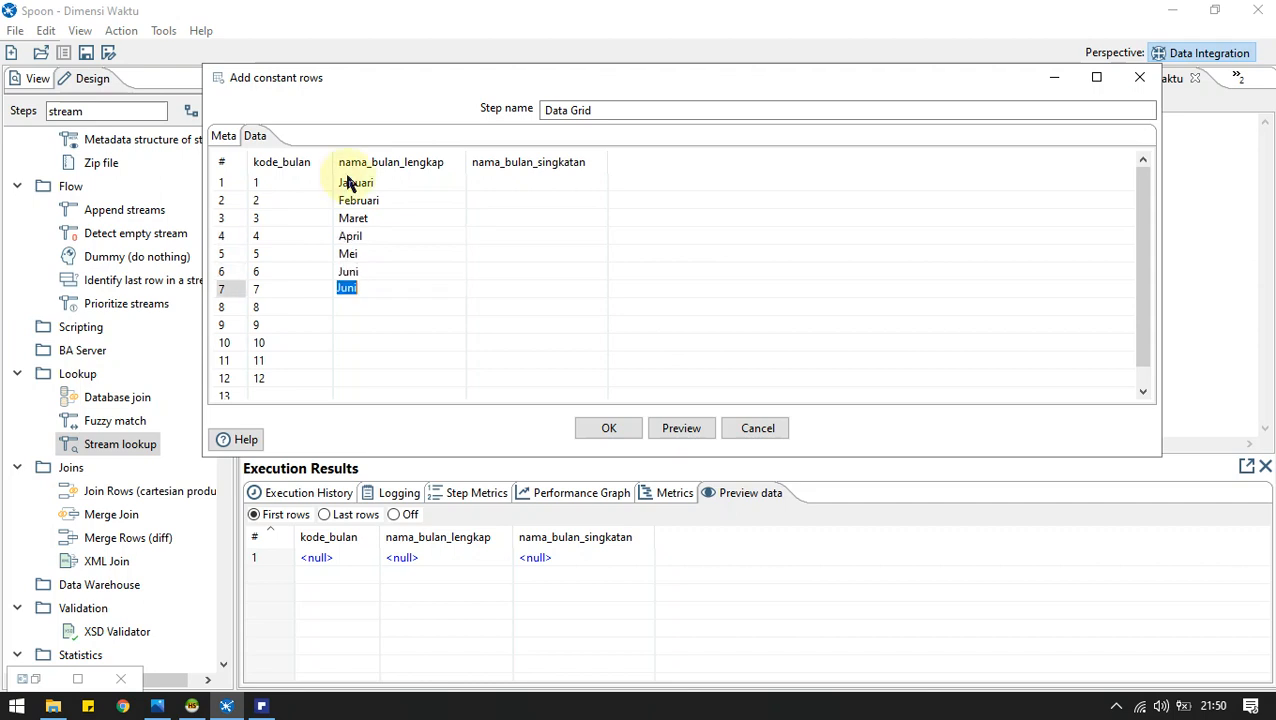
Fill nama_bulan_lengkap in data rows 7 to 12 with Juli, Agustus, Septermber, Oktober, November and Desember.
type("Juli")
key("Return")
type("Agustus")
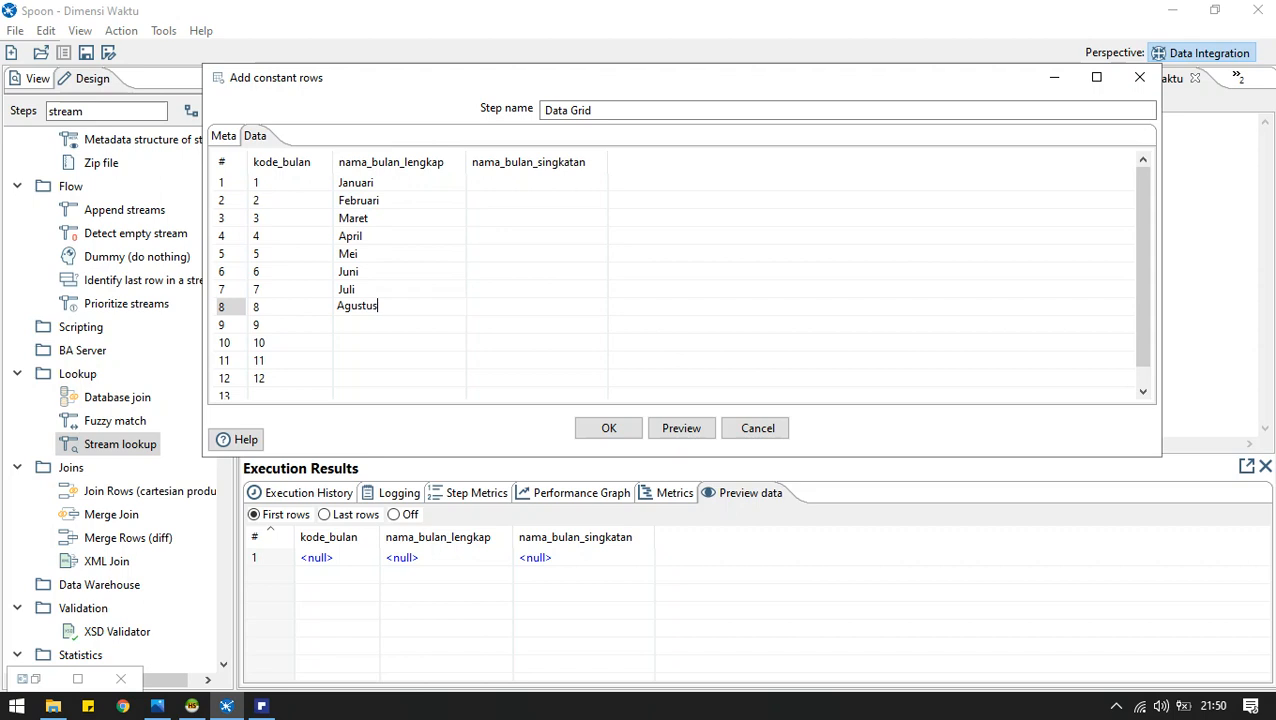
key("Return")
type("Sep")
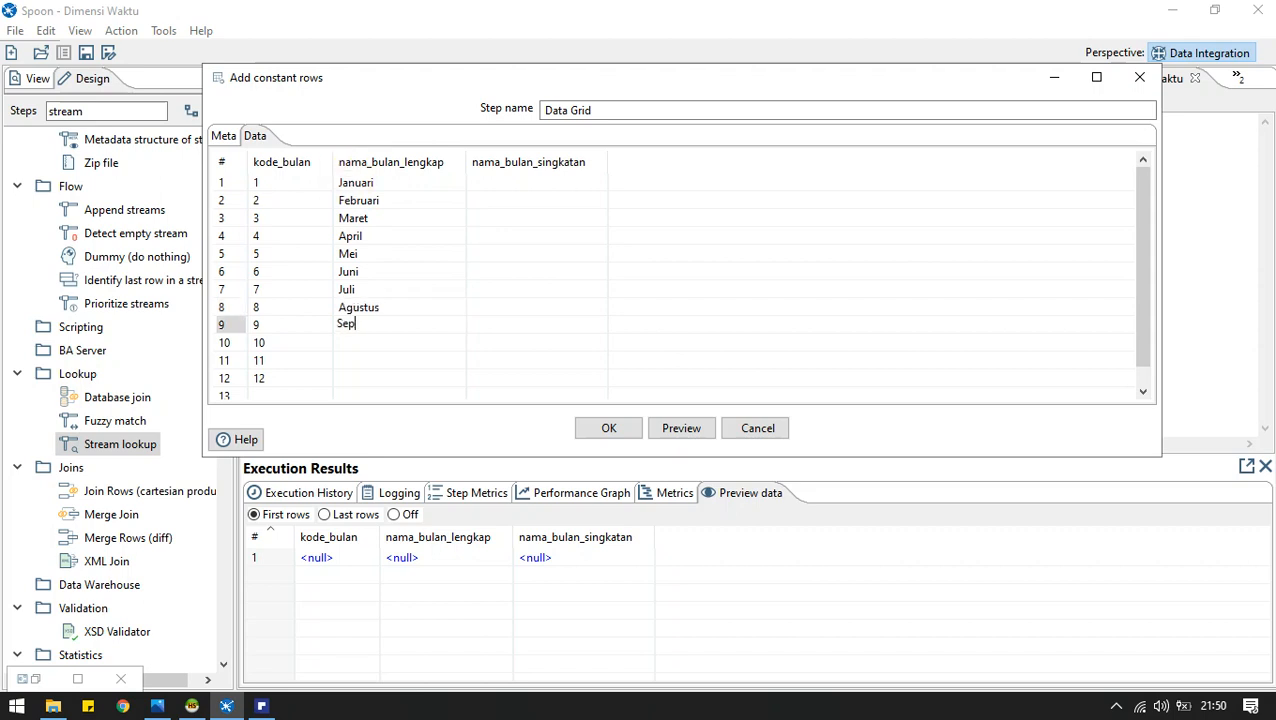
type("termber")
key("Return")
type("Okte")
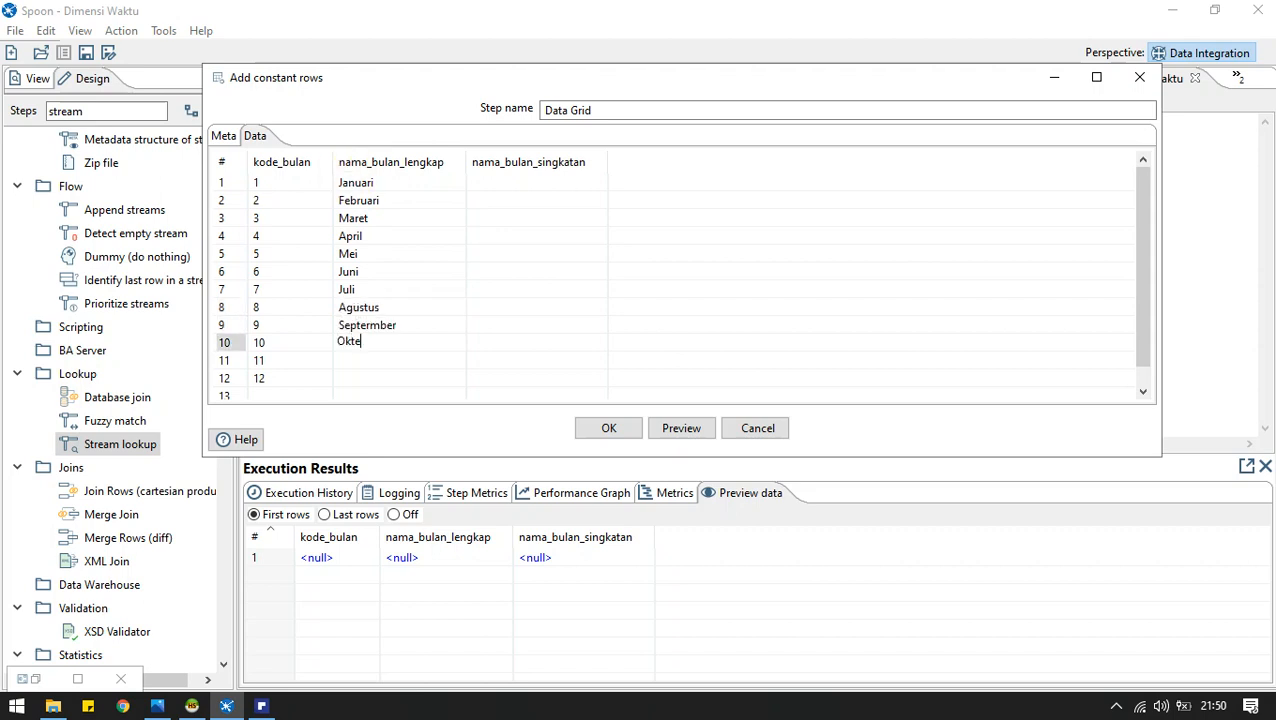
key("BackSpace")
type("ober")
key("Return")
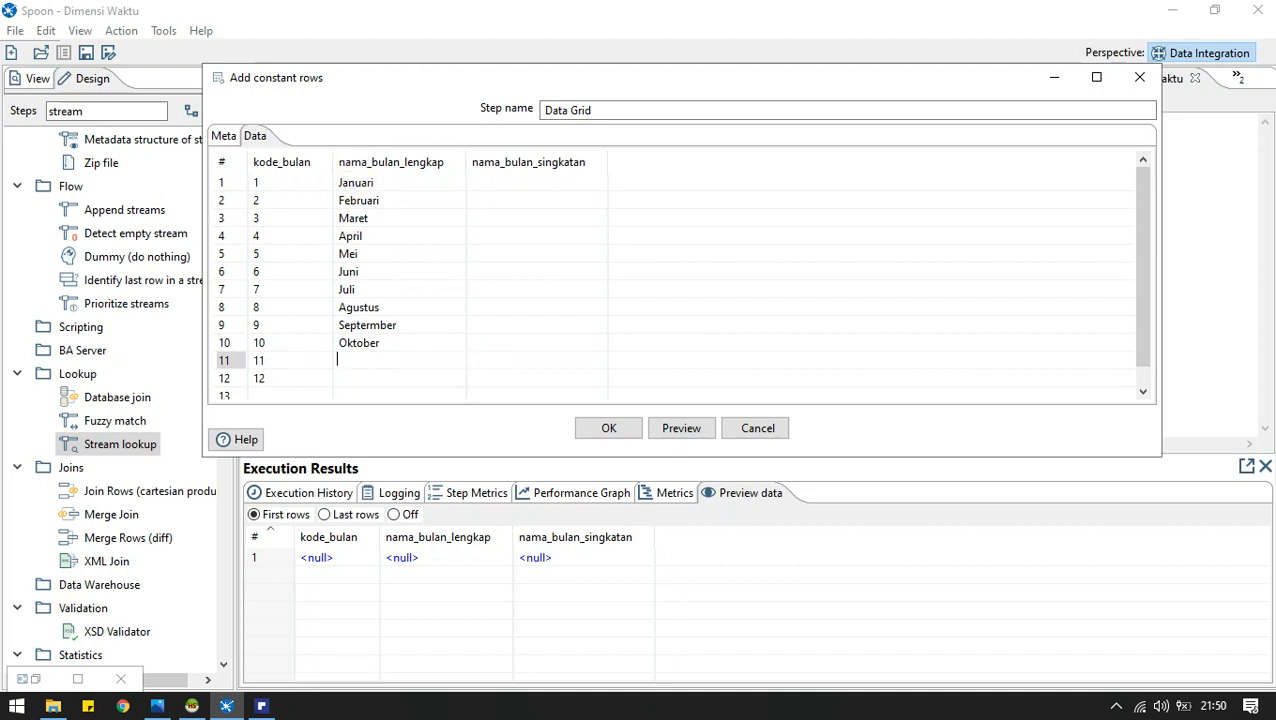
type("November")
key("Return")
type("Desember")
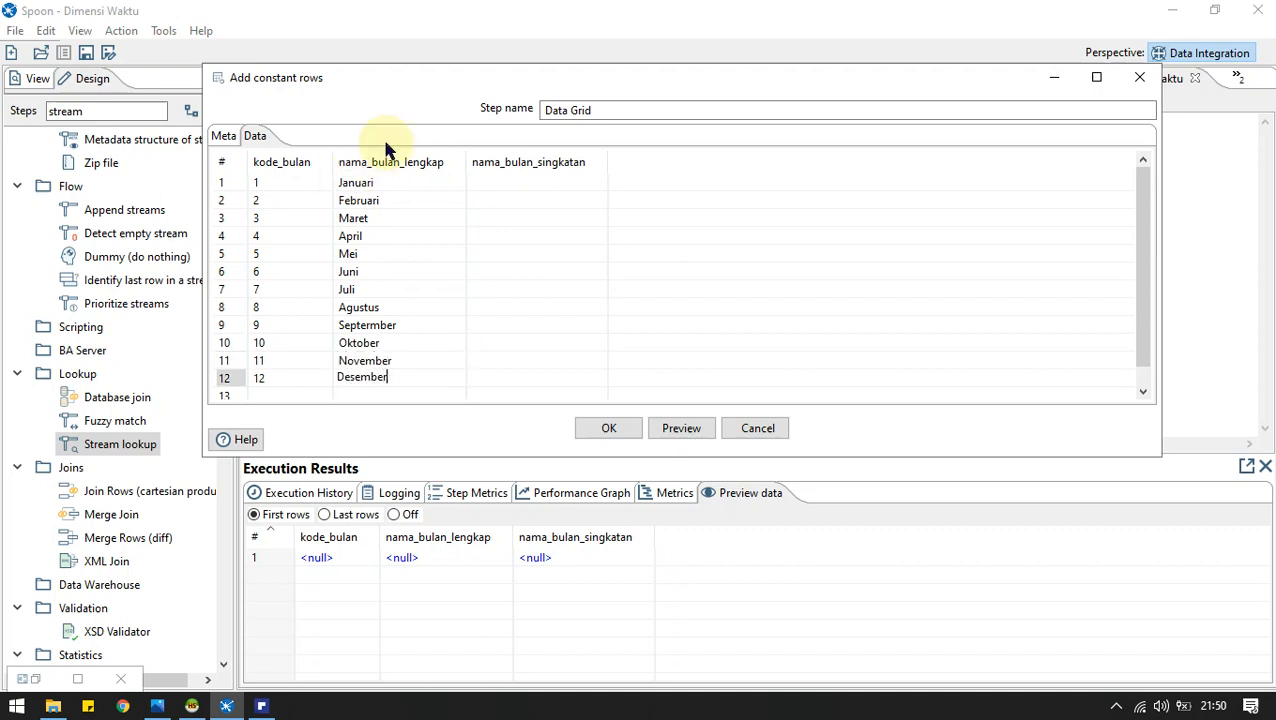
Fill nama_bulan_singkatan in data rows 1 to 6 with Jan, Feb, Mar, Apr, Mei and Jun.
left_click(530, 180)
type("Jan")
key("Return")
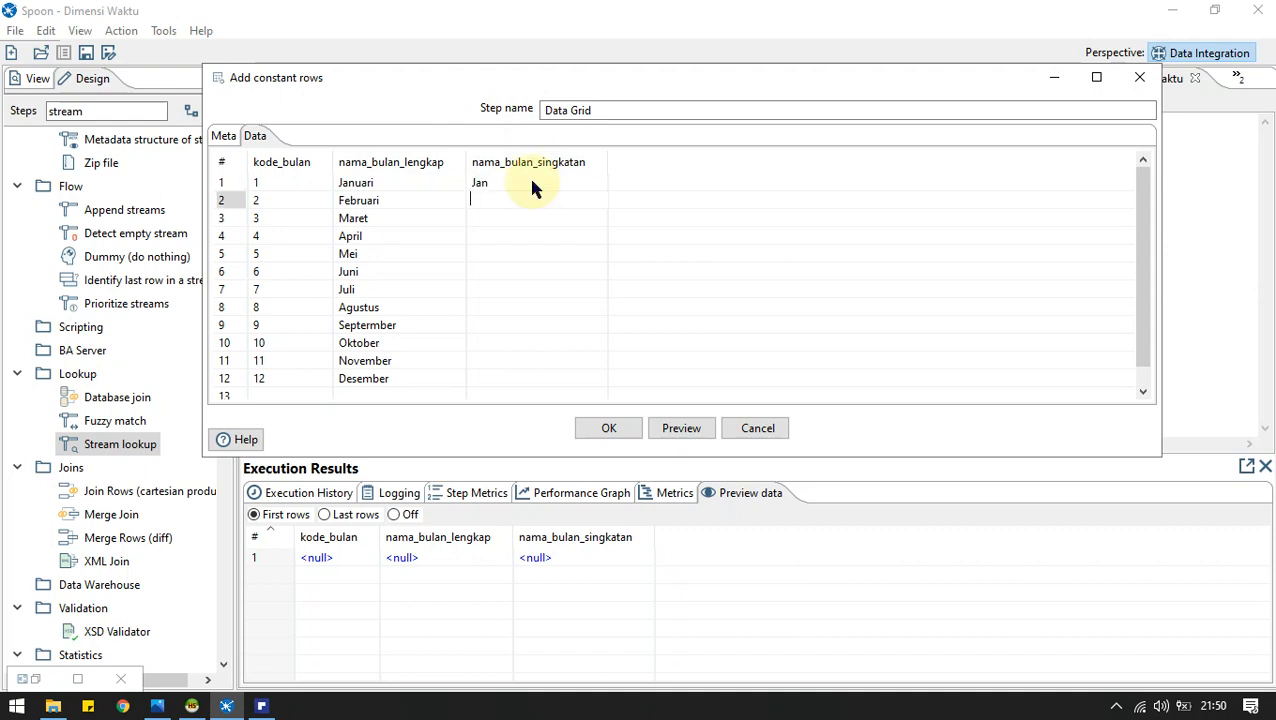
type("Fev")
key("BackSpace")
type("b")
key("Return")
type("Mar")
key("Return")
type("Ap")
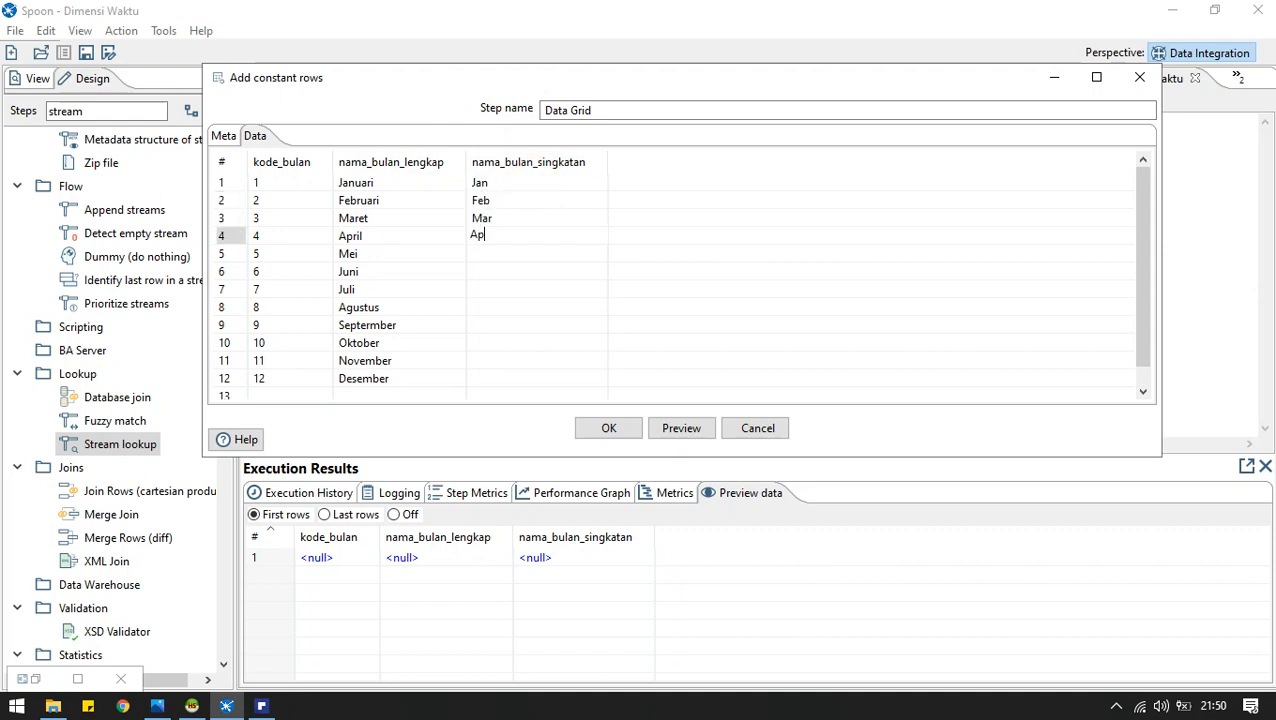
key("Return")
key("Up")
key("End")
type("r")
key("Return")
type("Mei")
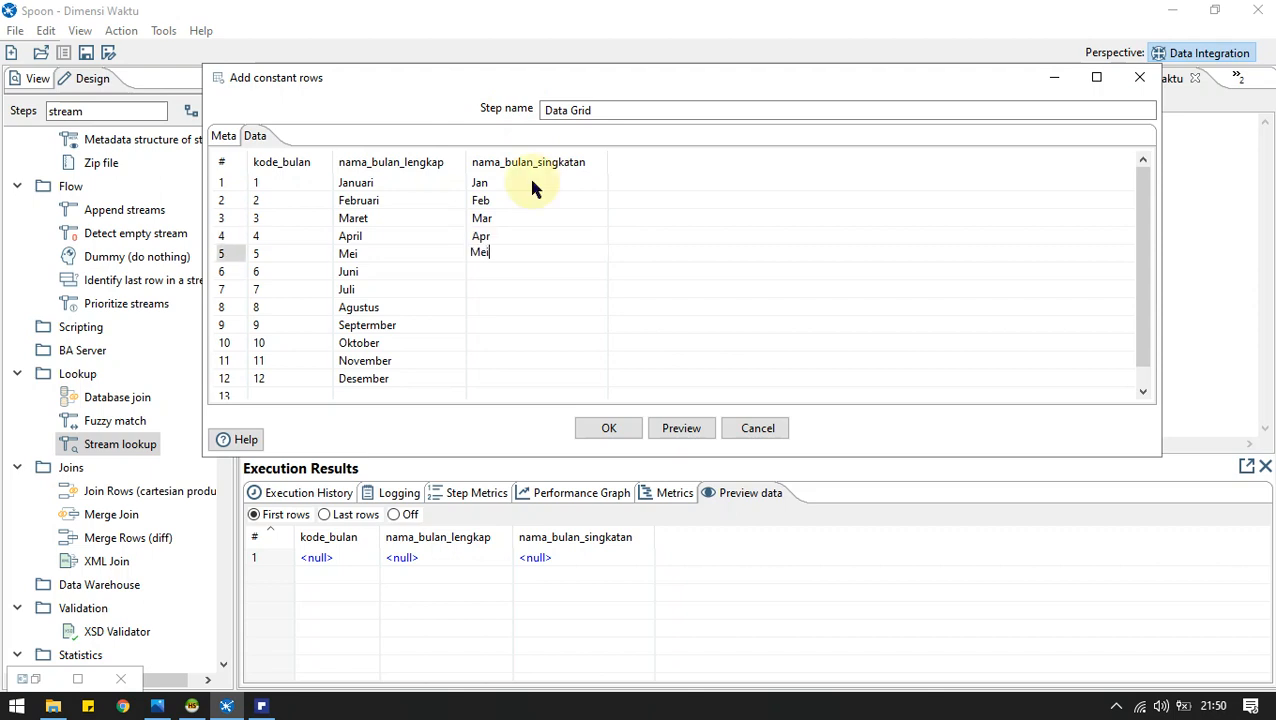
key("Return")
type("Jun")
key("Return")
Fill nama_bulan_singkatan in rows 7 to 12 with Jul, Ags, Sept, Okt, Nov and Des, and accept the Data Grid settings.
type("Jul")
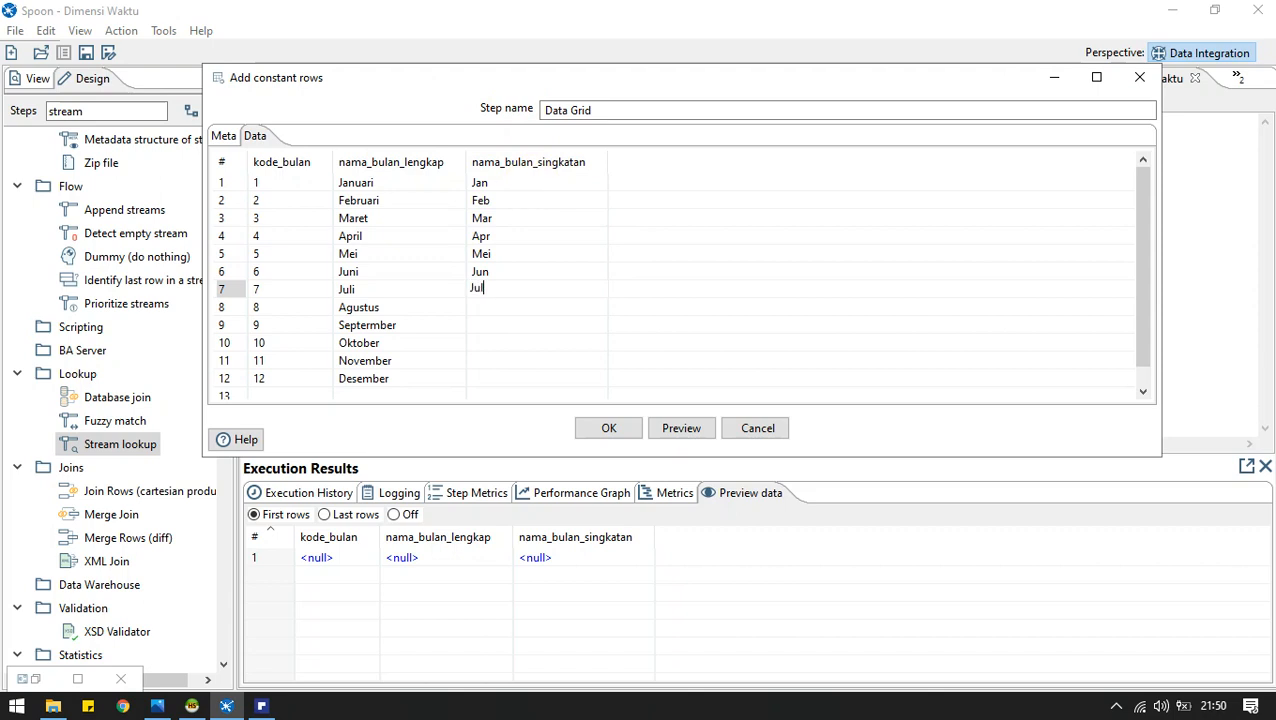
key("Return")
type("Ags")
key("Return")
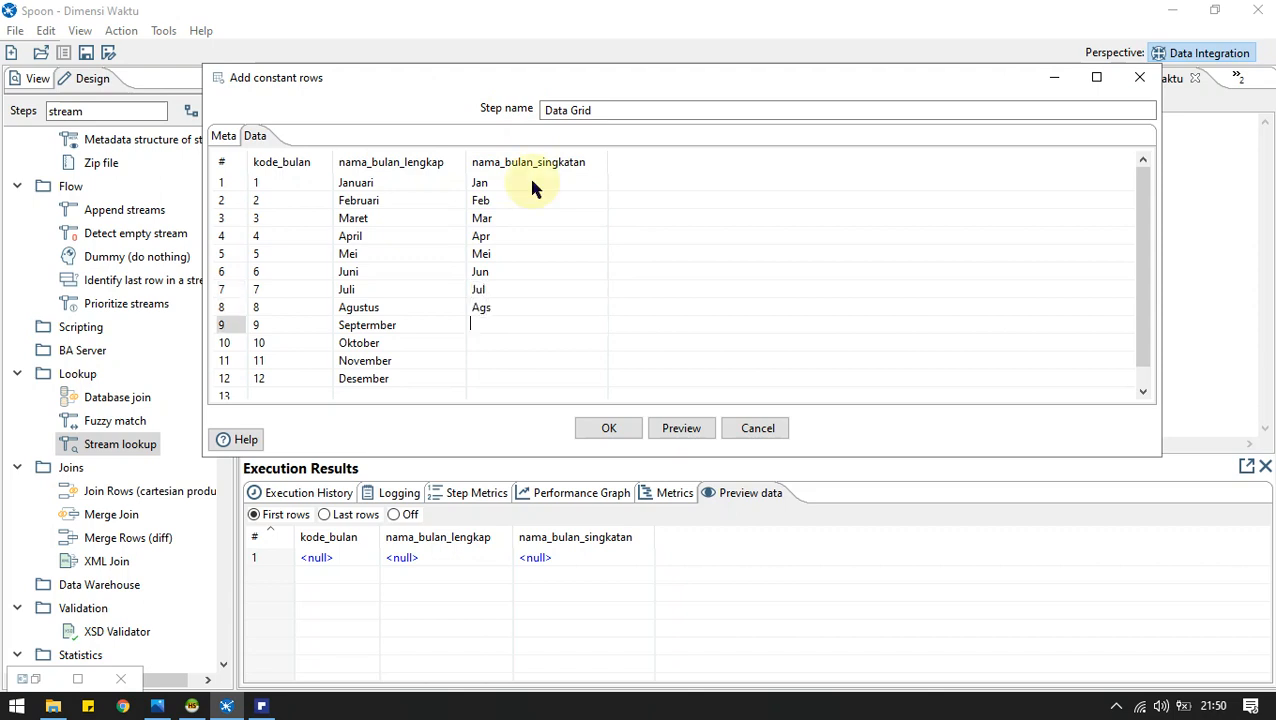
type("Sept")
key("Return")
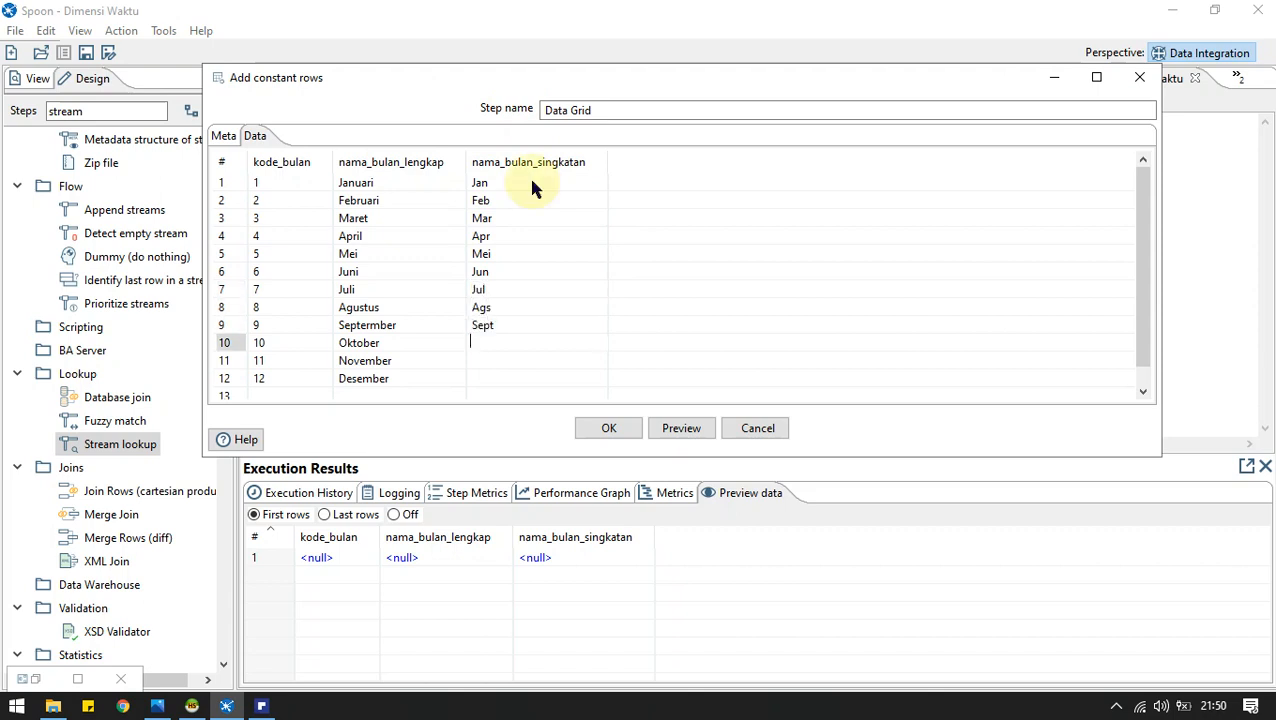
type("Okt")
key("Return")
type("Nov")
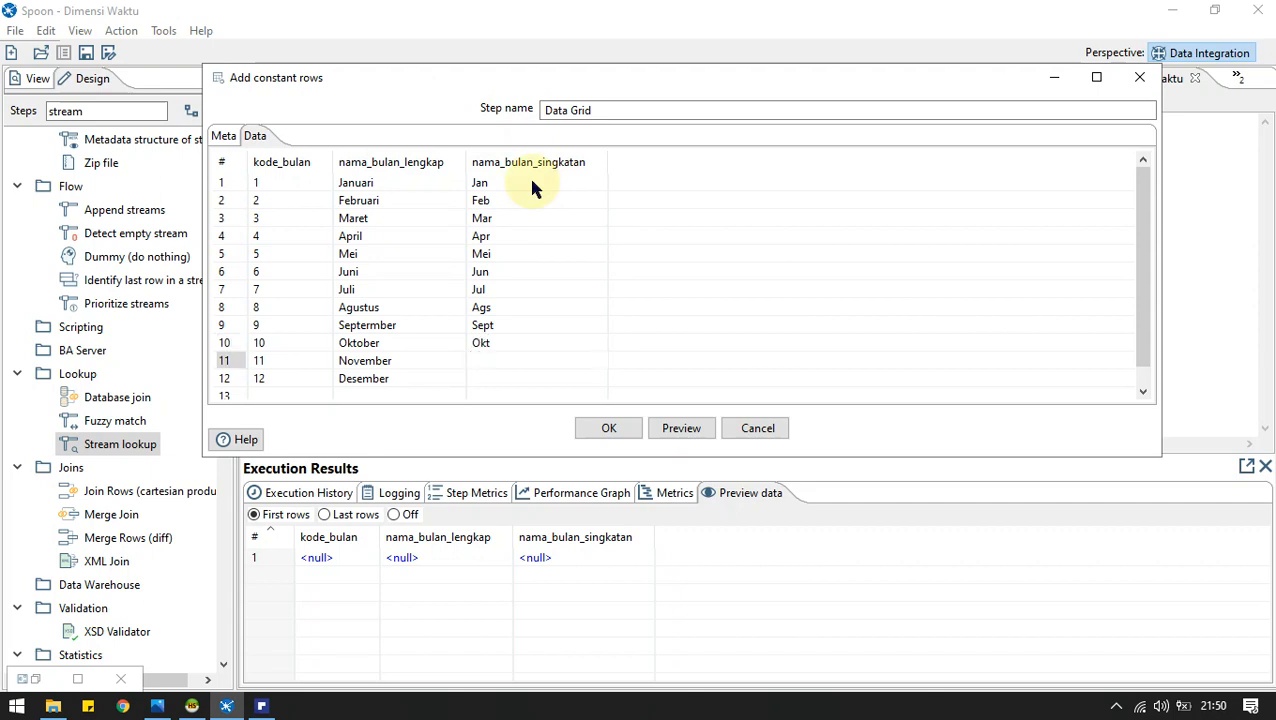
key("Return")
type("Des")
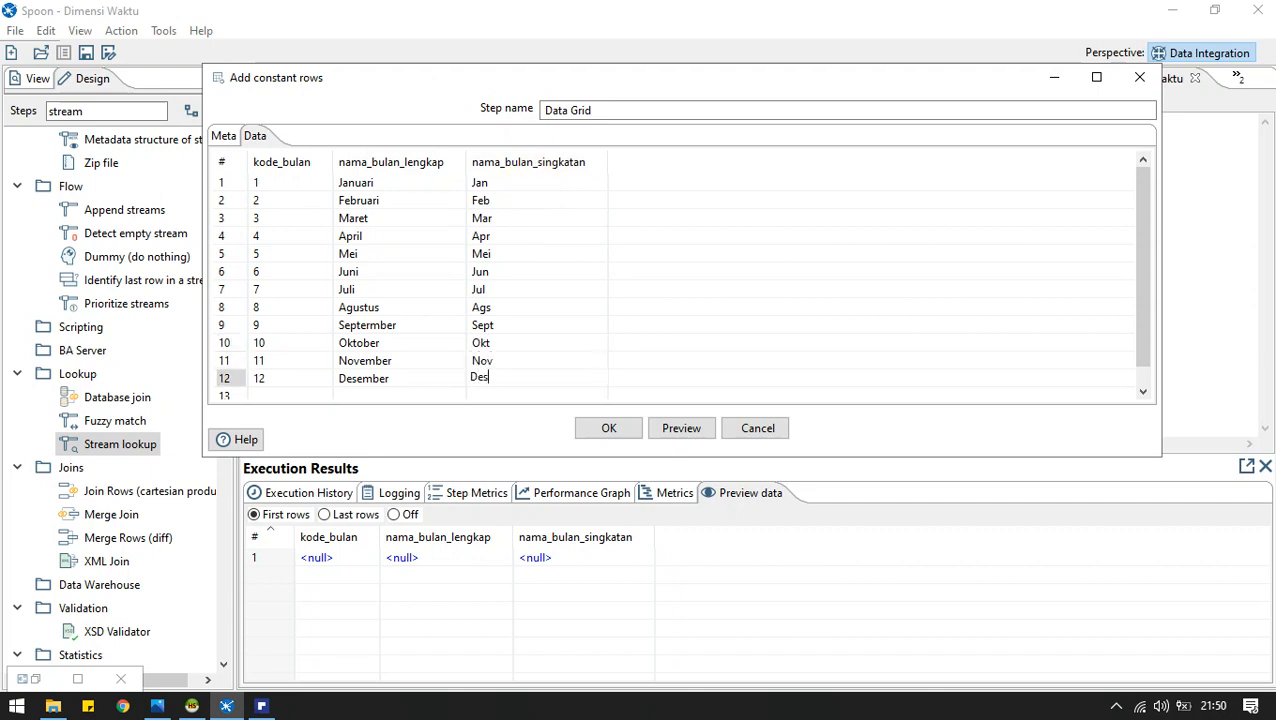
left_click(612, 428)
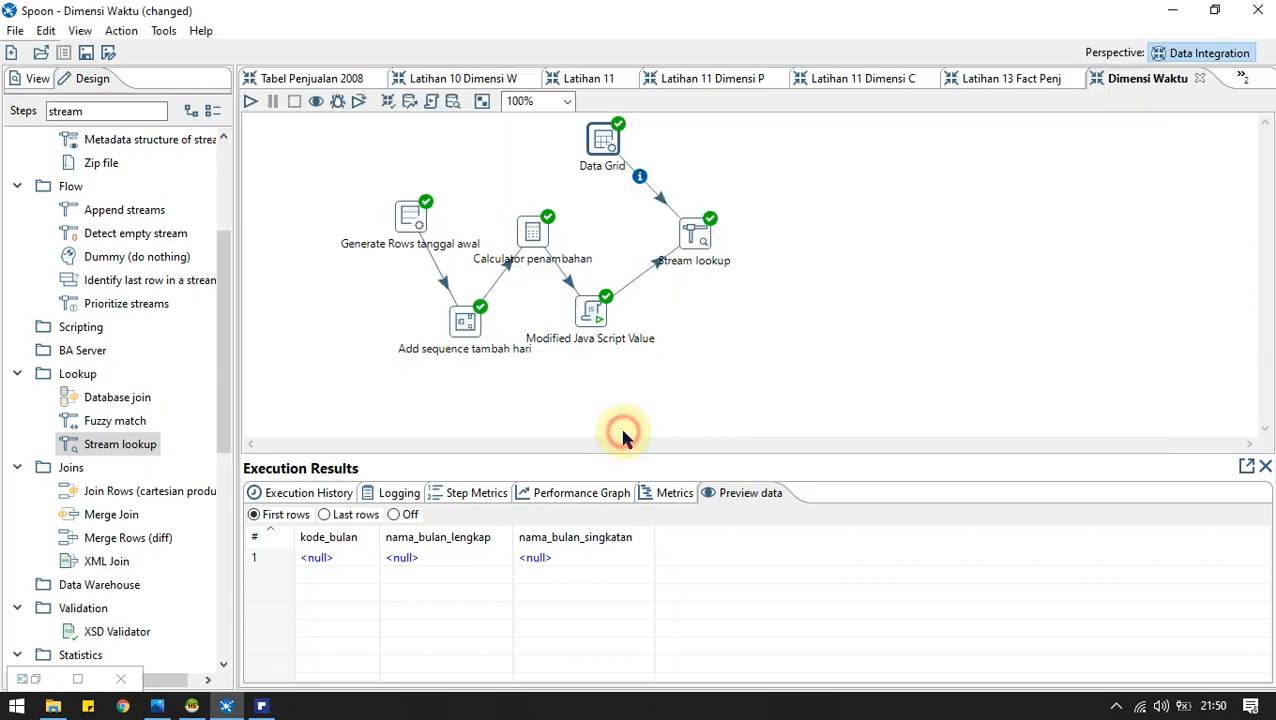
Launch the transformation with local execution and check the month names in the Stream lookup step's preview data.
left_click(251, 102)
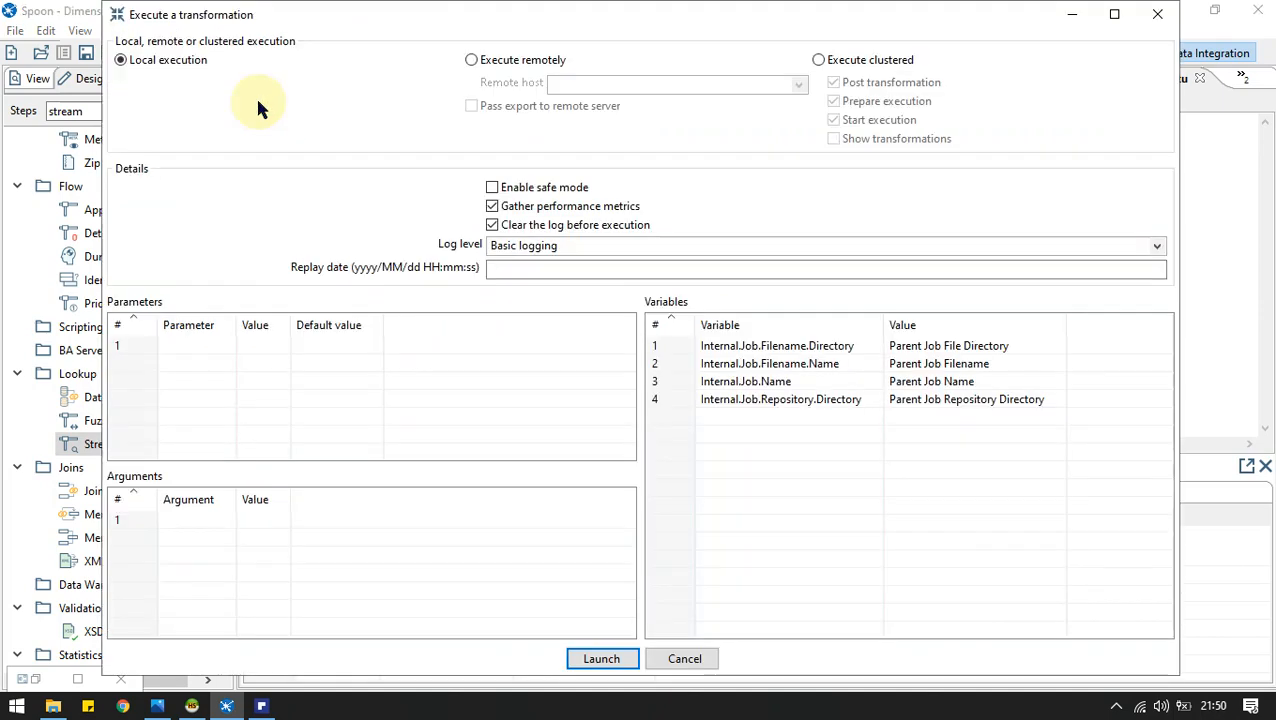
left_click(592, 659)
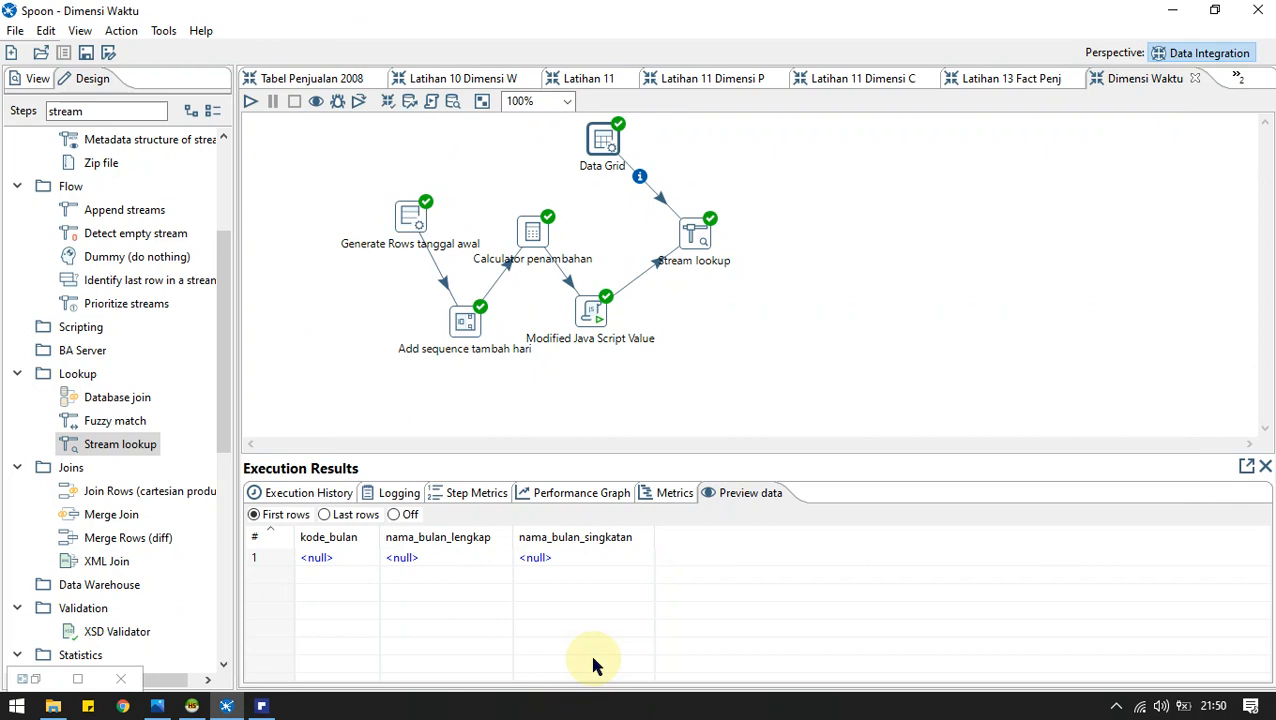
left_click(714, 231)
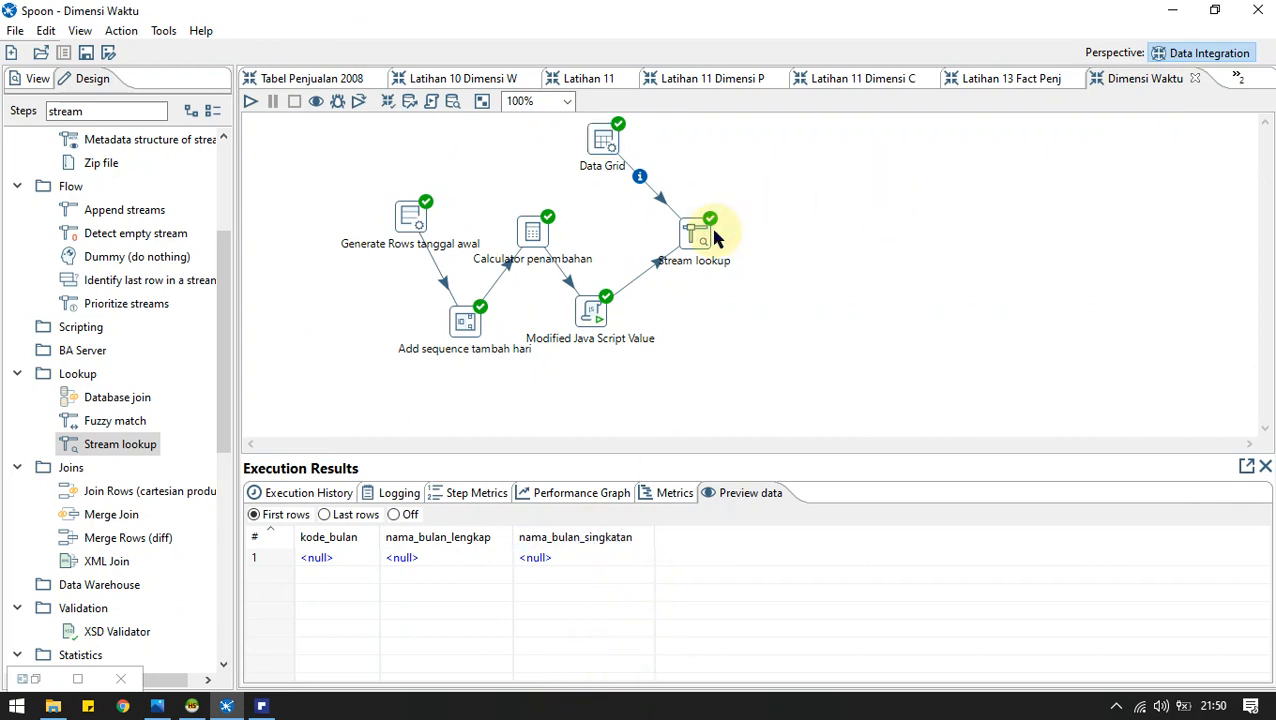
left_click(695, 236)
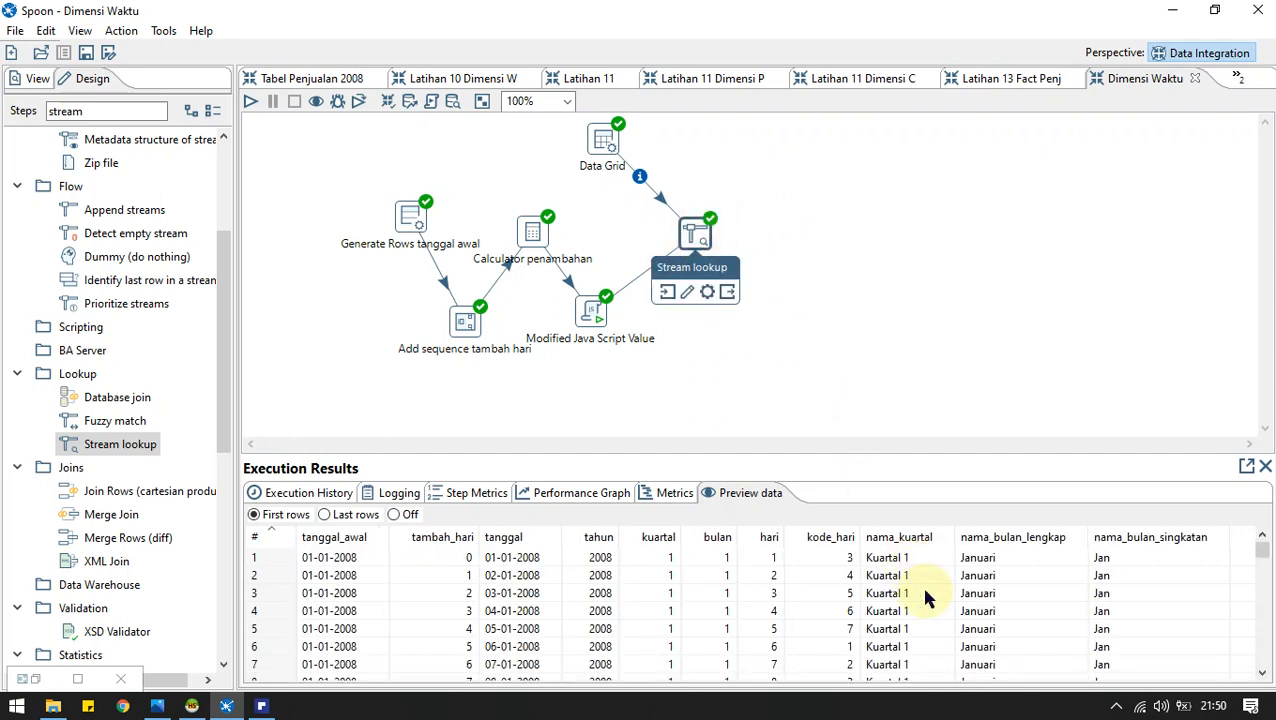
scroll(900, 580, "down", 7)
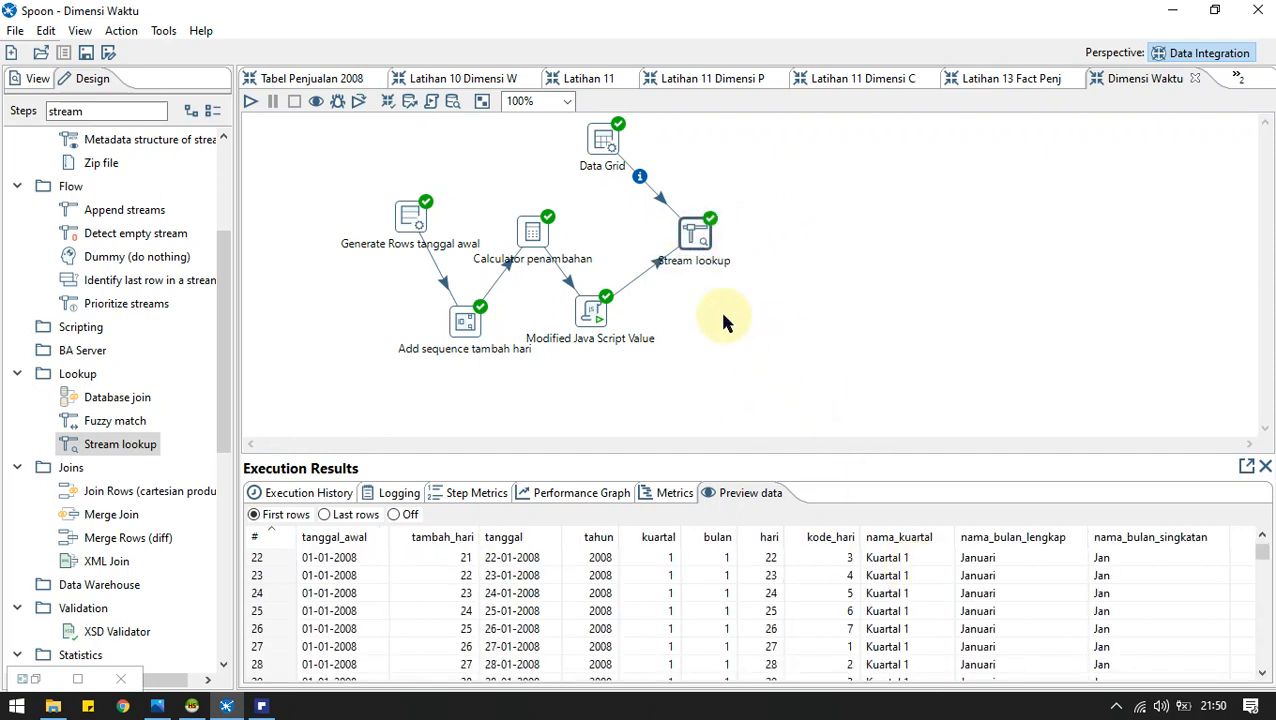
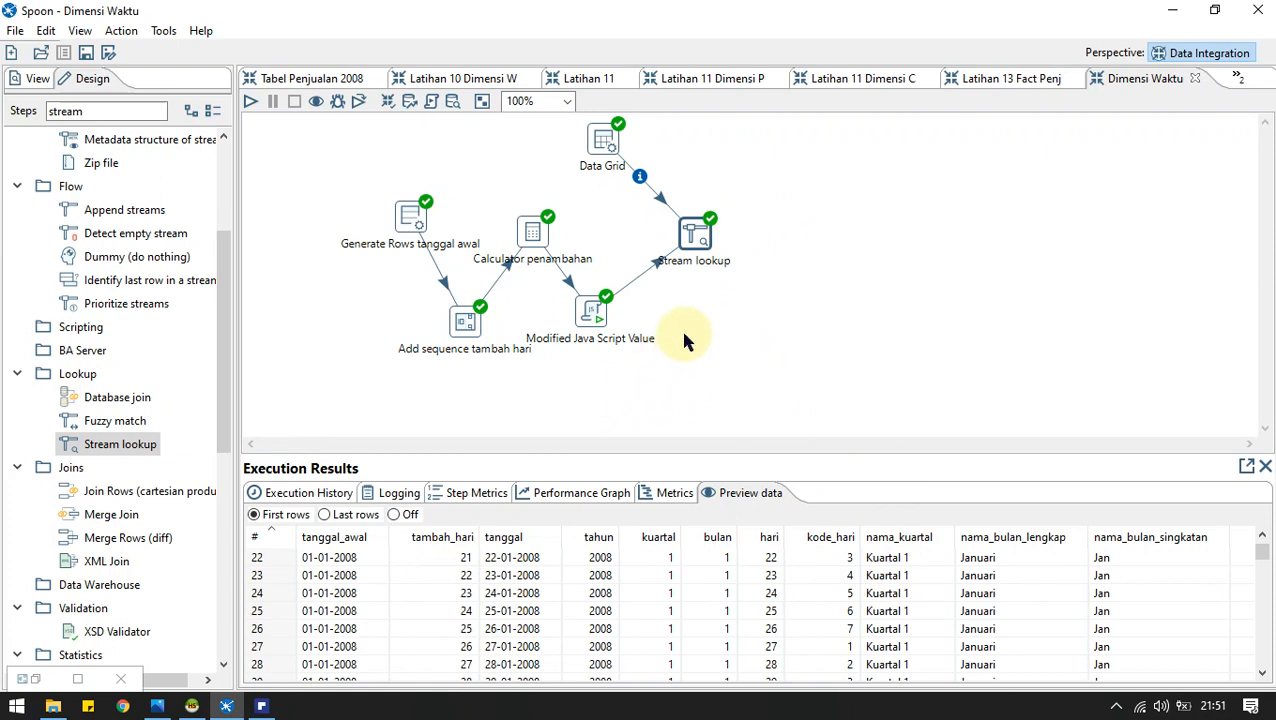
Find the java steps and add a second Modified Java Script Value step to the canvas, below and to the right of Stream lookup.
double_click(106, 112)
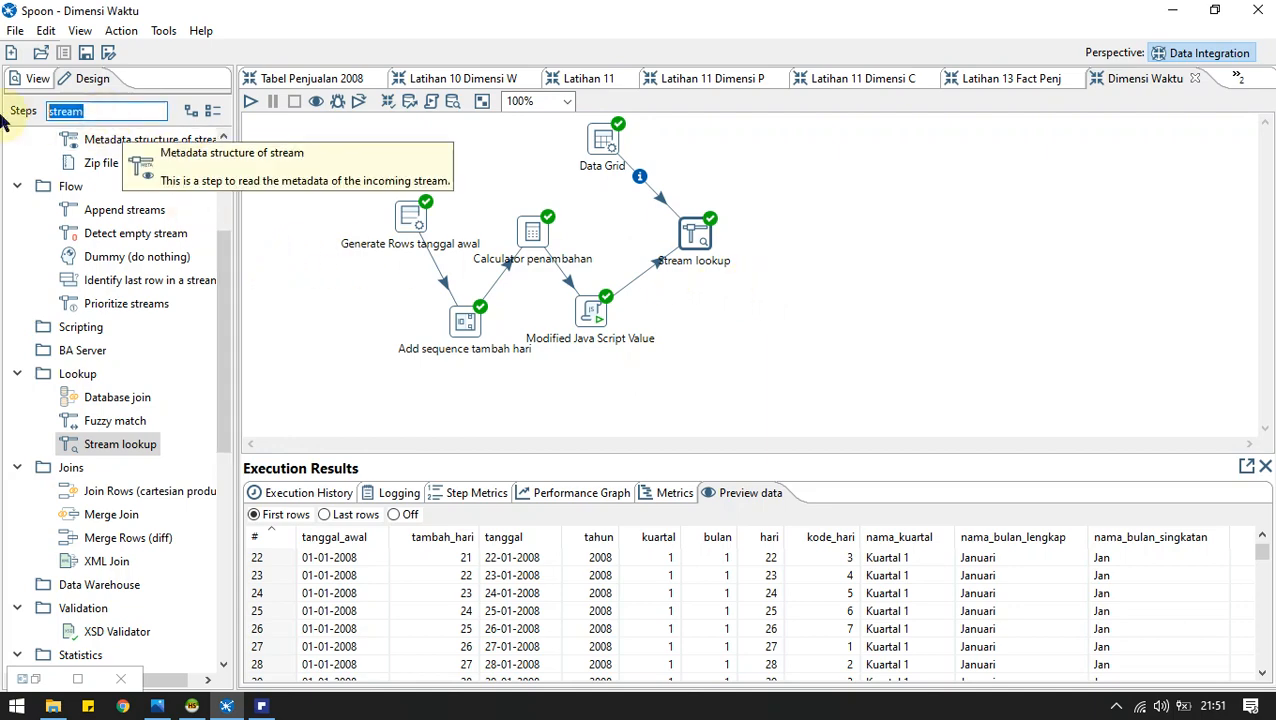
type("java")
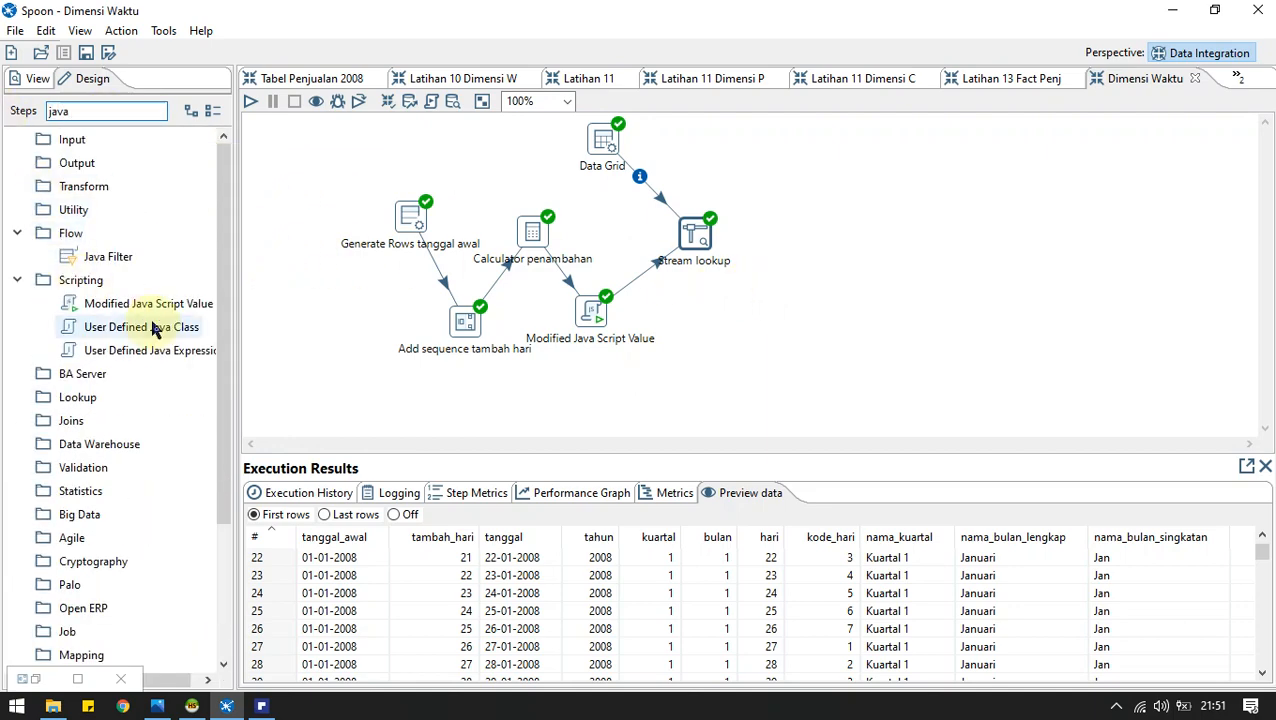
left_click_drag(150, 304, 773, 316)
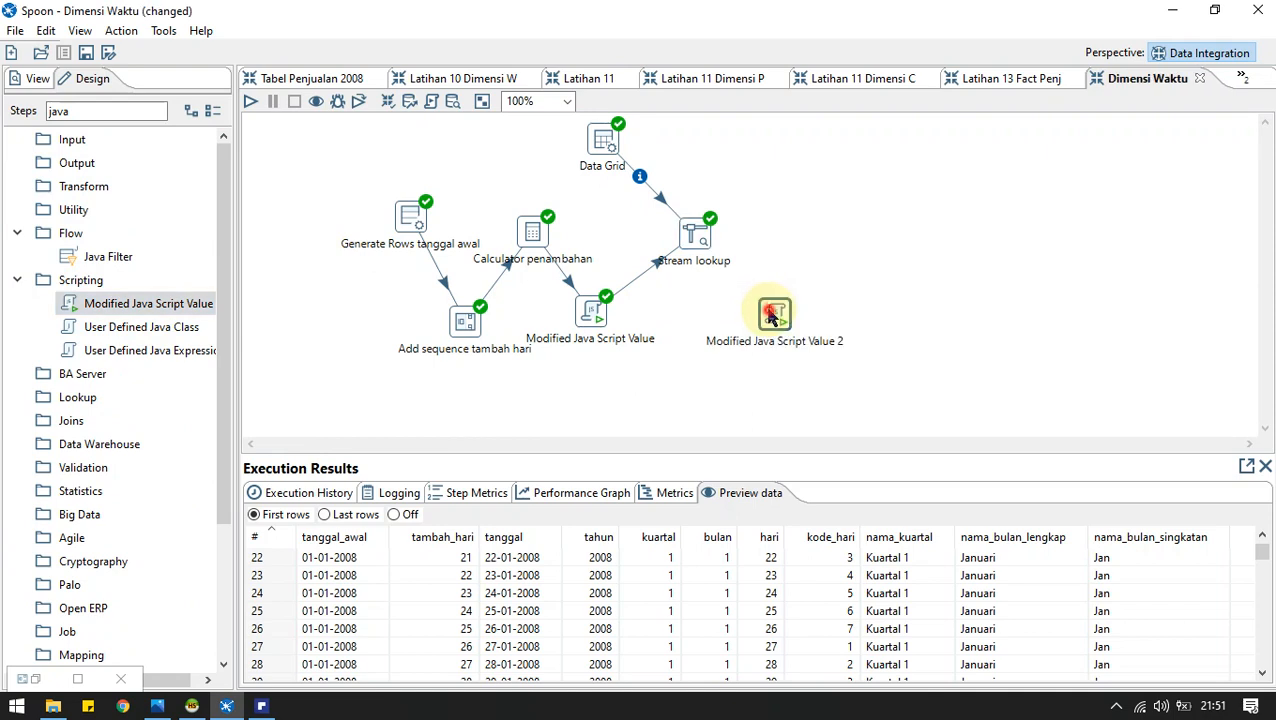
Open the new script step's settings and rename it Modified Java Script Value nama hari.
double_click(773, 316)
left_click(675, 47)
key("BackSpace")
key("BackSpace")
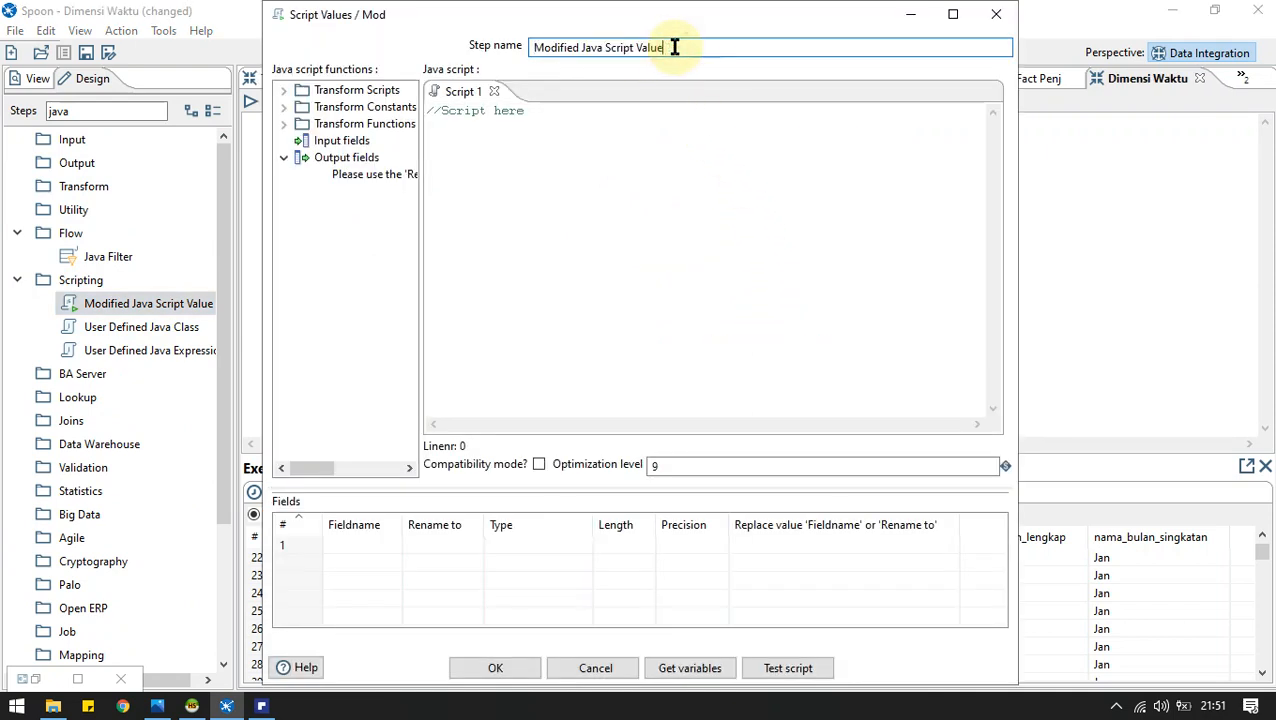
type("nama hari")
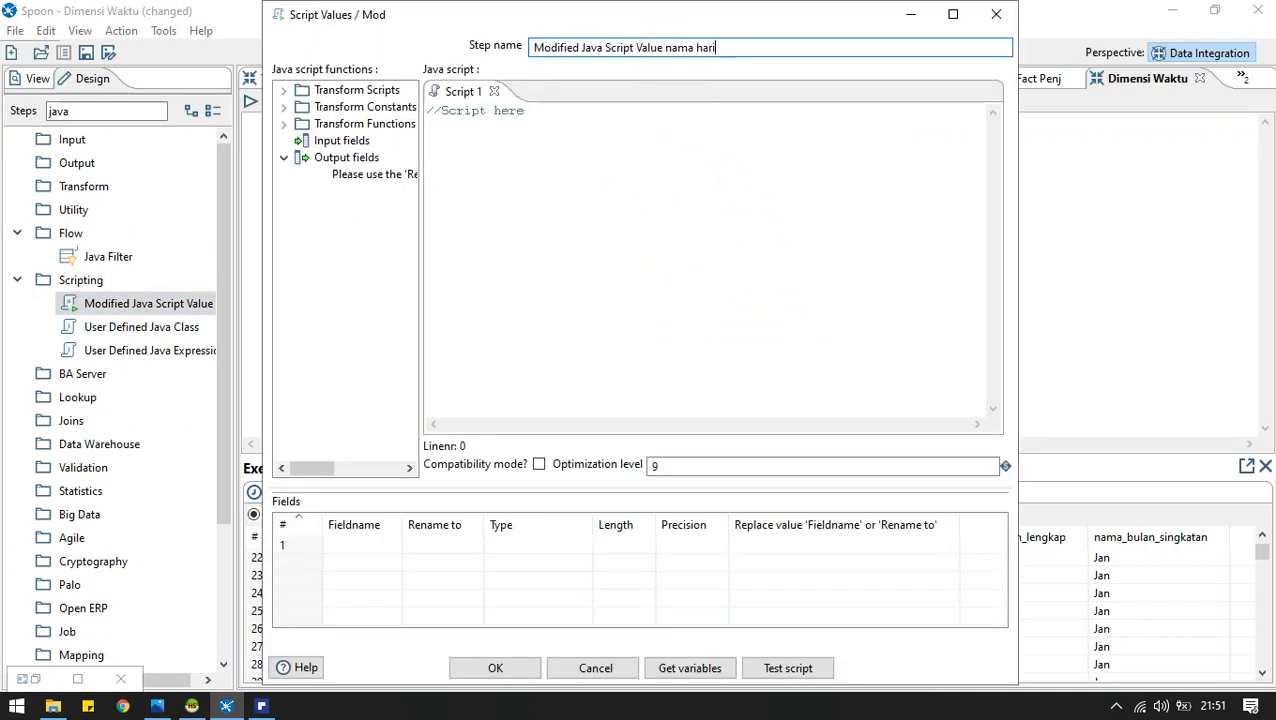
Declare nama_hari as an empty string in the script and start an if block testing parseInt(kode_hari) == 1.
left_click(595, 170)
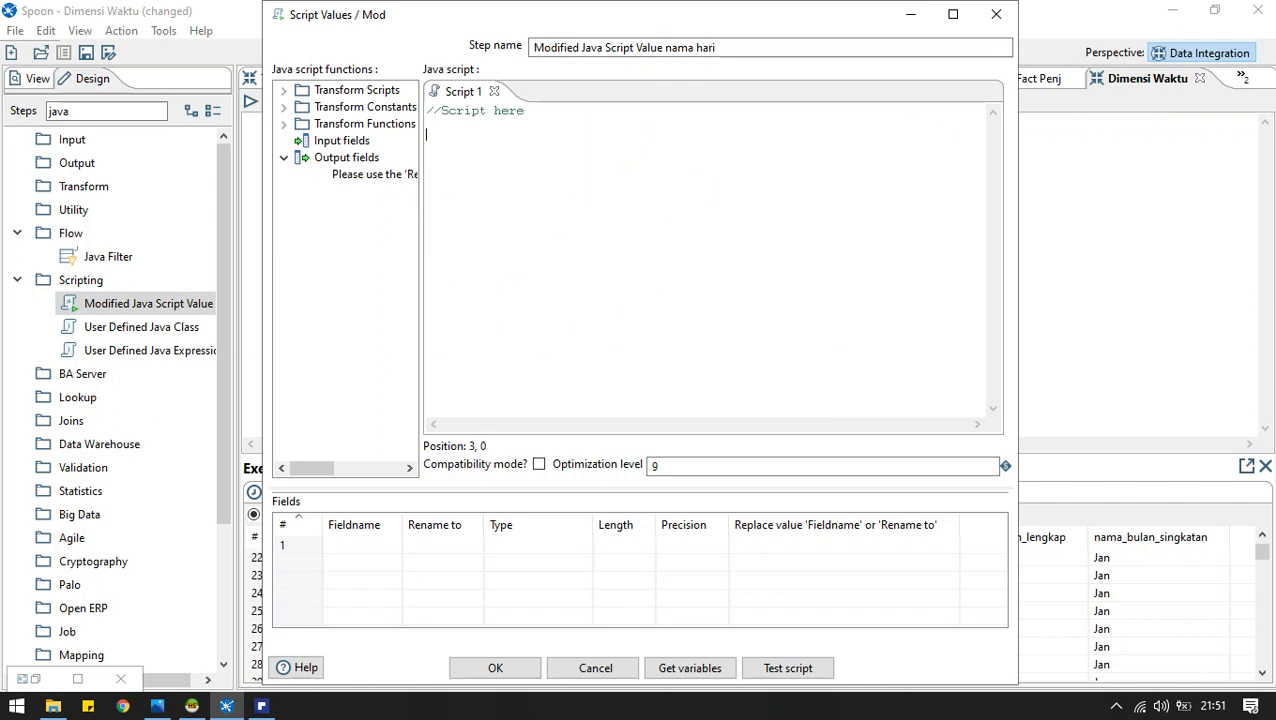
type("var nama_hari = \"\";")
key("Return")
key("Return")
type("if(")
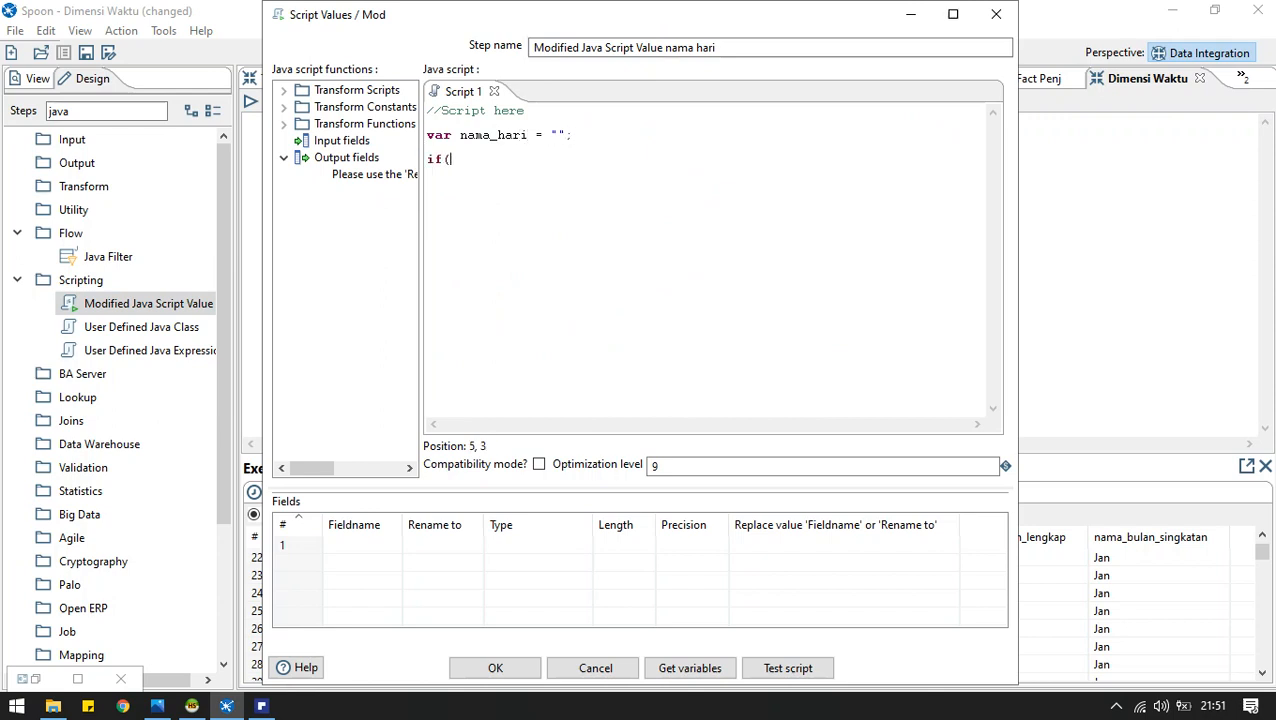
type("p")
key("BackSpace")
type("pars")
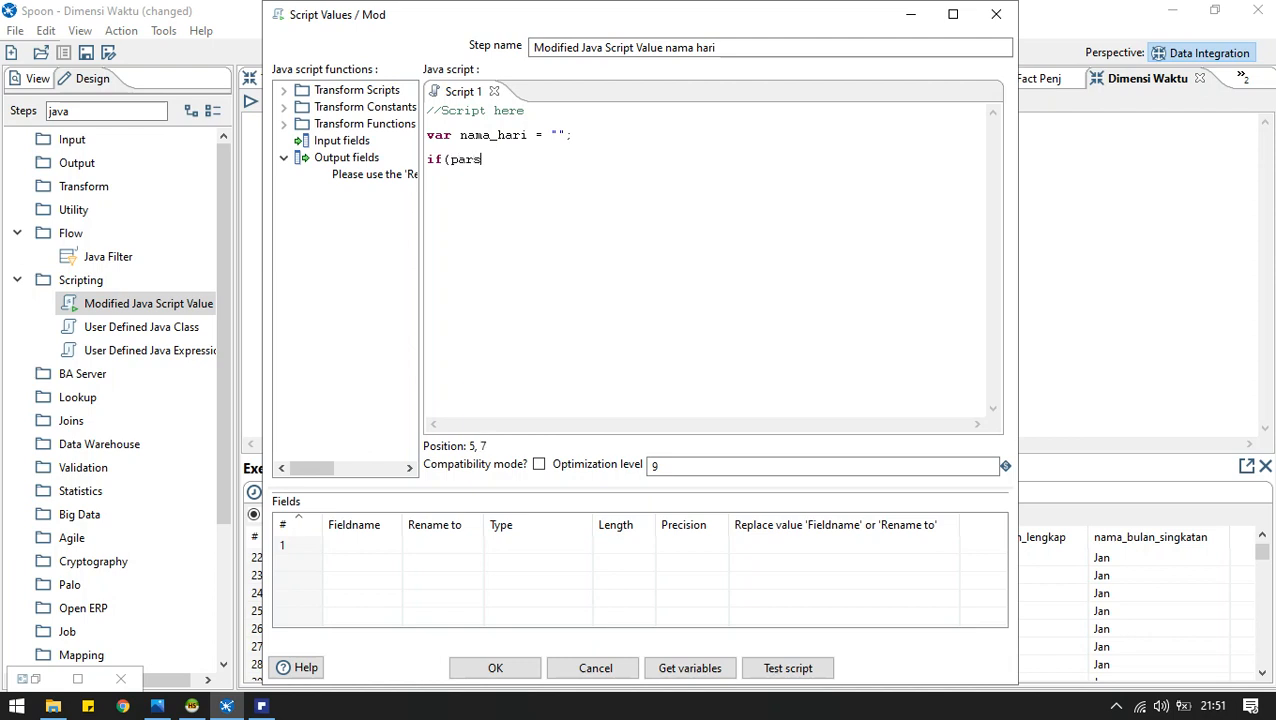
type("eInt(kode_hari")
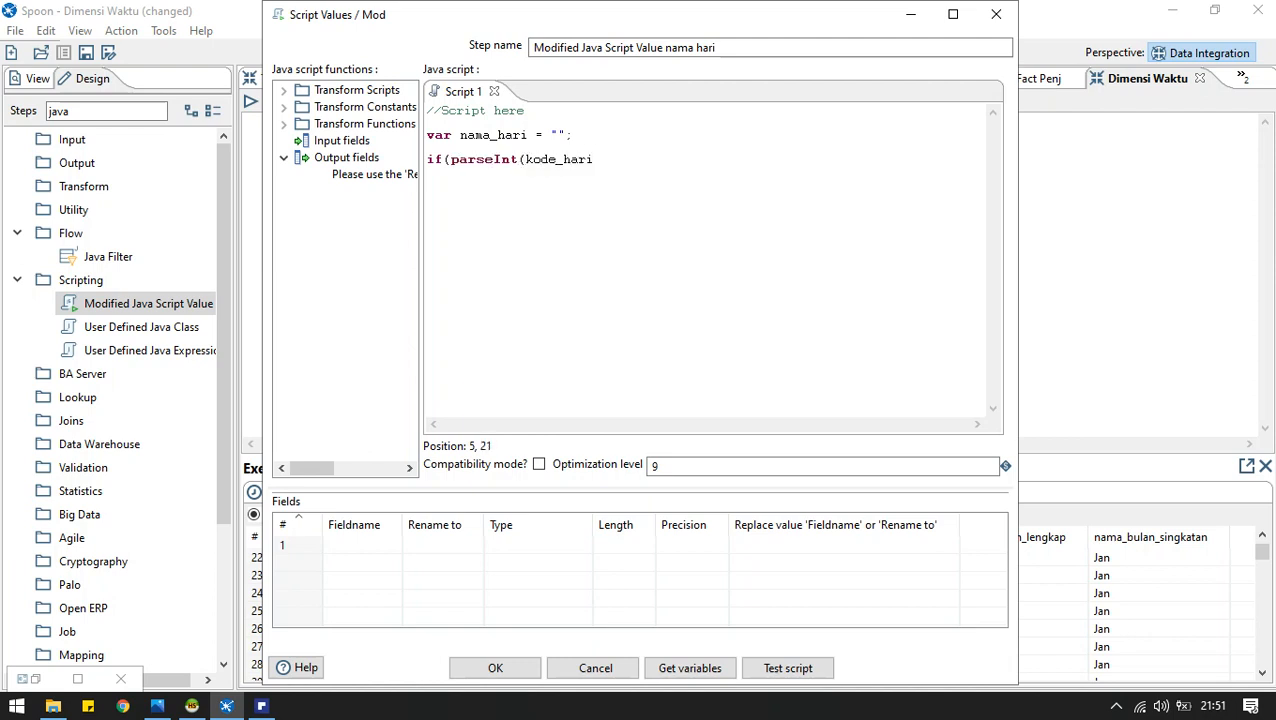
type(") == 1){")
key("Return")
key("Return")
Add an else-if branch testing parseInt(kode_hari) == 2 and close its block.
type("}else if(pa")
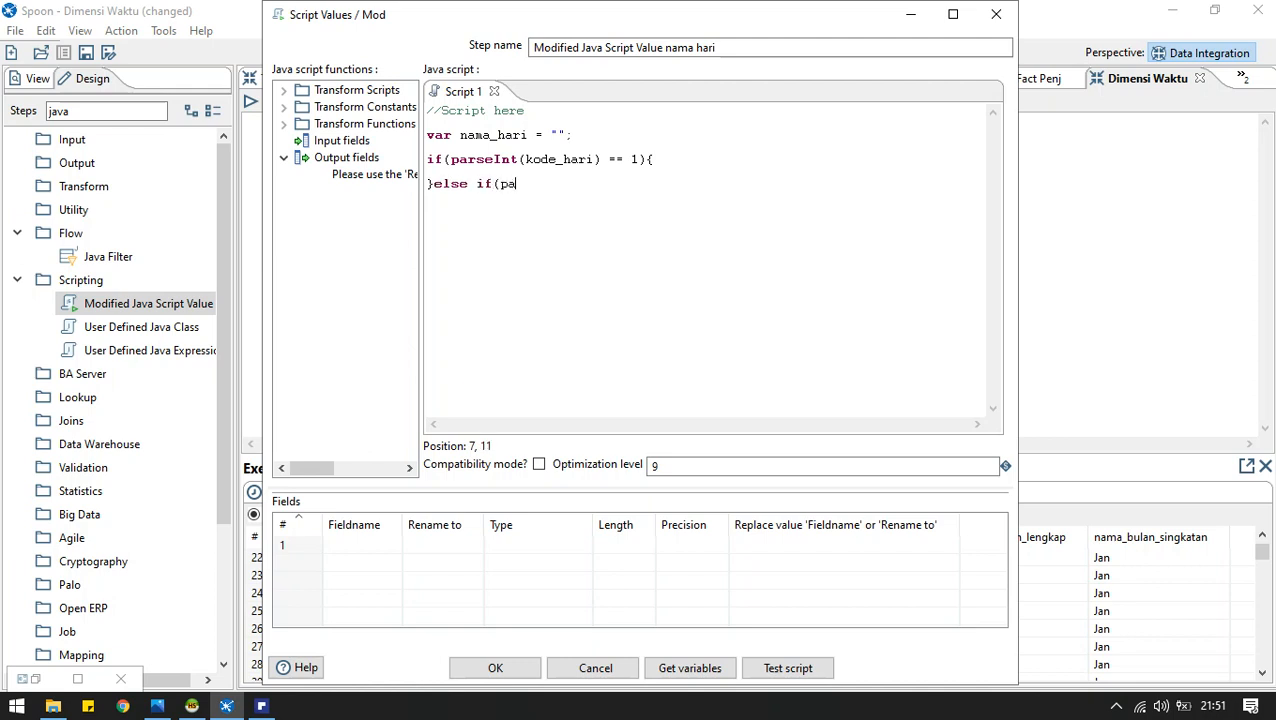
type("rseInt(kode_hari")
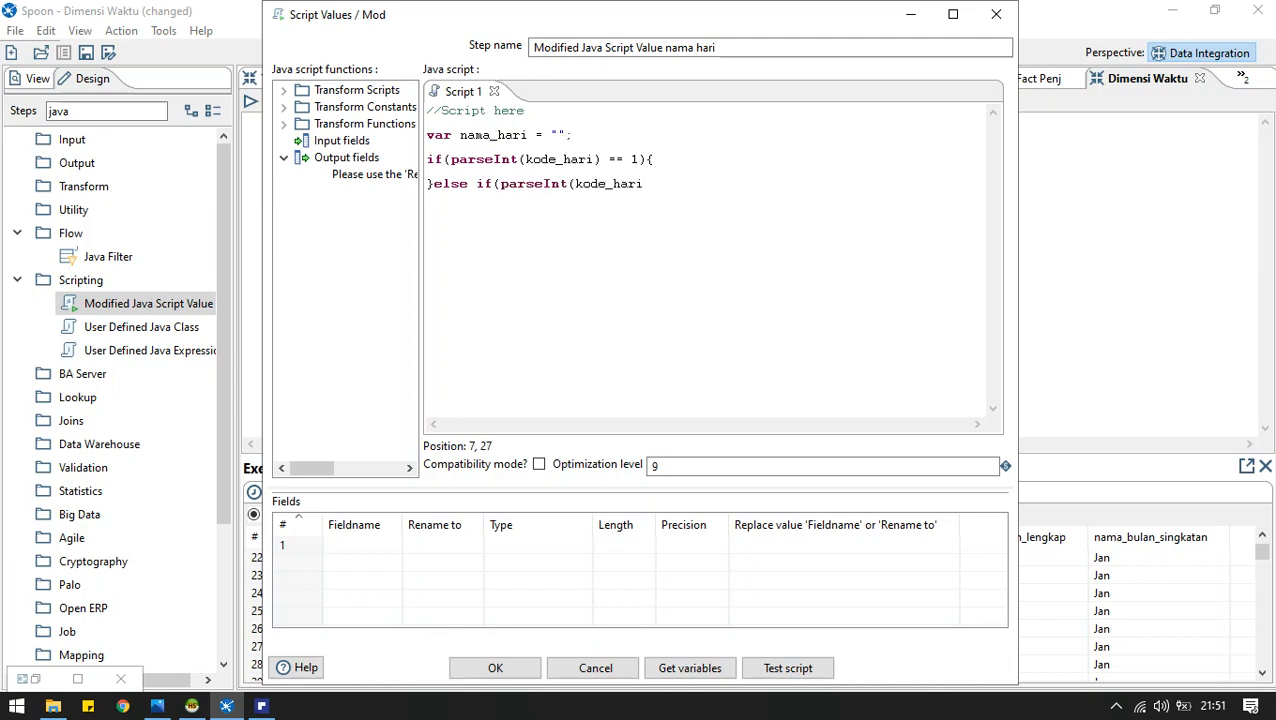
type(")")
type("==")
type(" 2")
type("){")
type("}")
Copy the kode_hari == 2 else-if branch and append five duplicates of it to the chain.
left_click_drag(434, 206, 433, 190)
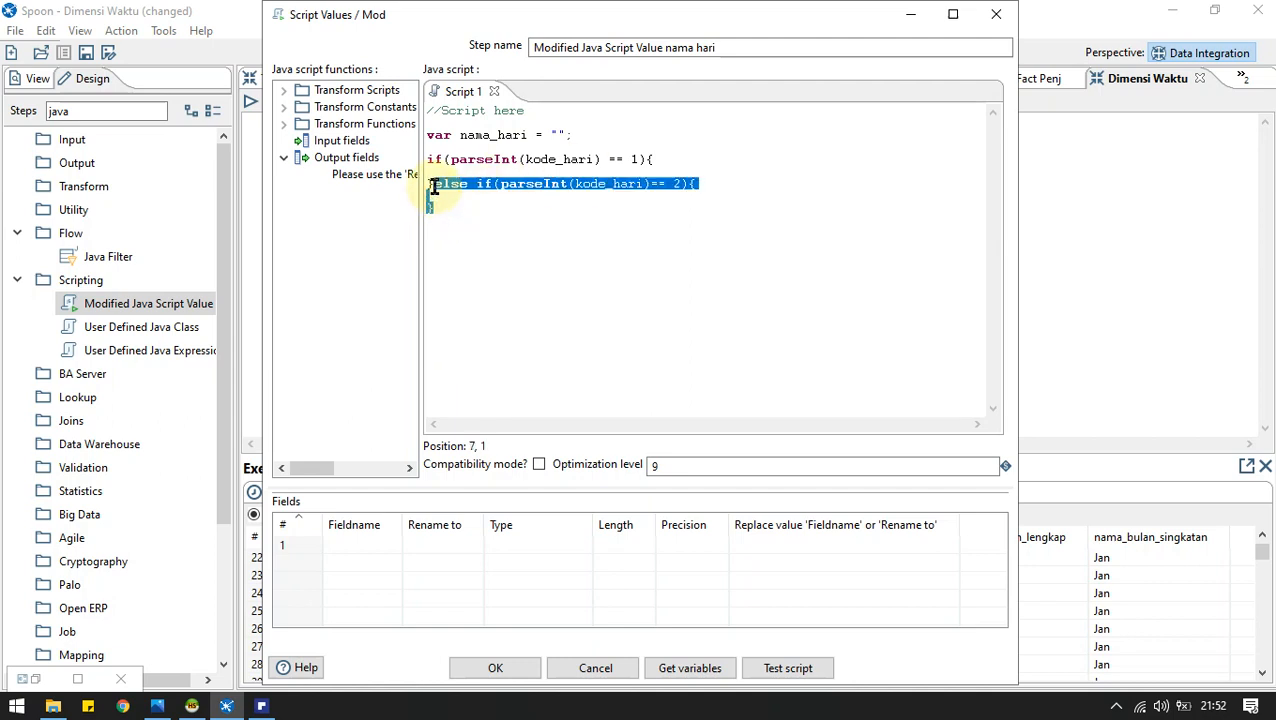
key("ctrl+c")
key("Right")
key("ctrl+v")
key("ctrl+v")
key("ctrl+v")
key("ctrl+v")
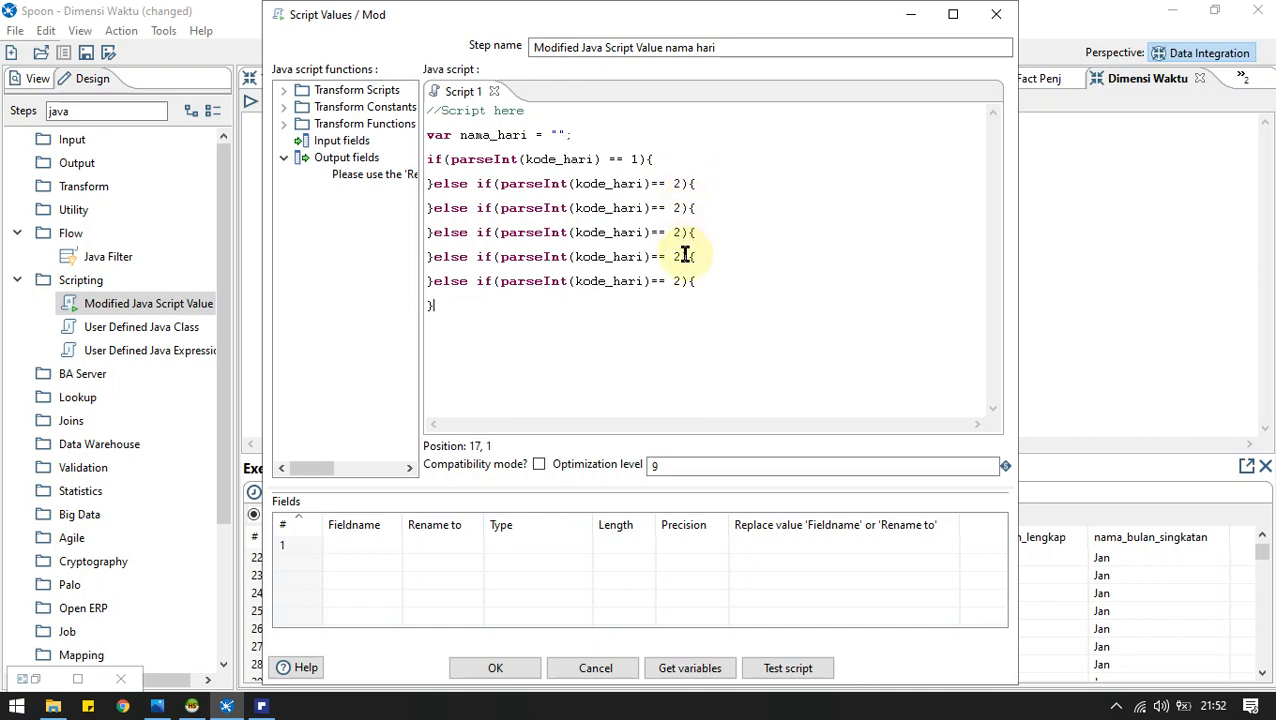
key("ctrl+v")
Renumber the duplicated else-if conditions so they test kode_hari against 3, 4, 5, 6 and 7.
left_click(677, 217)
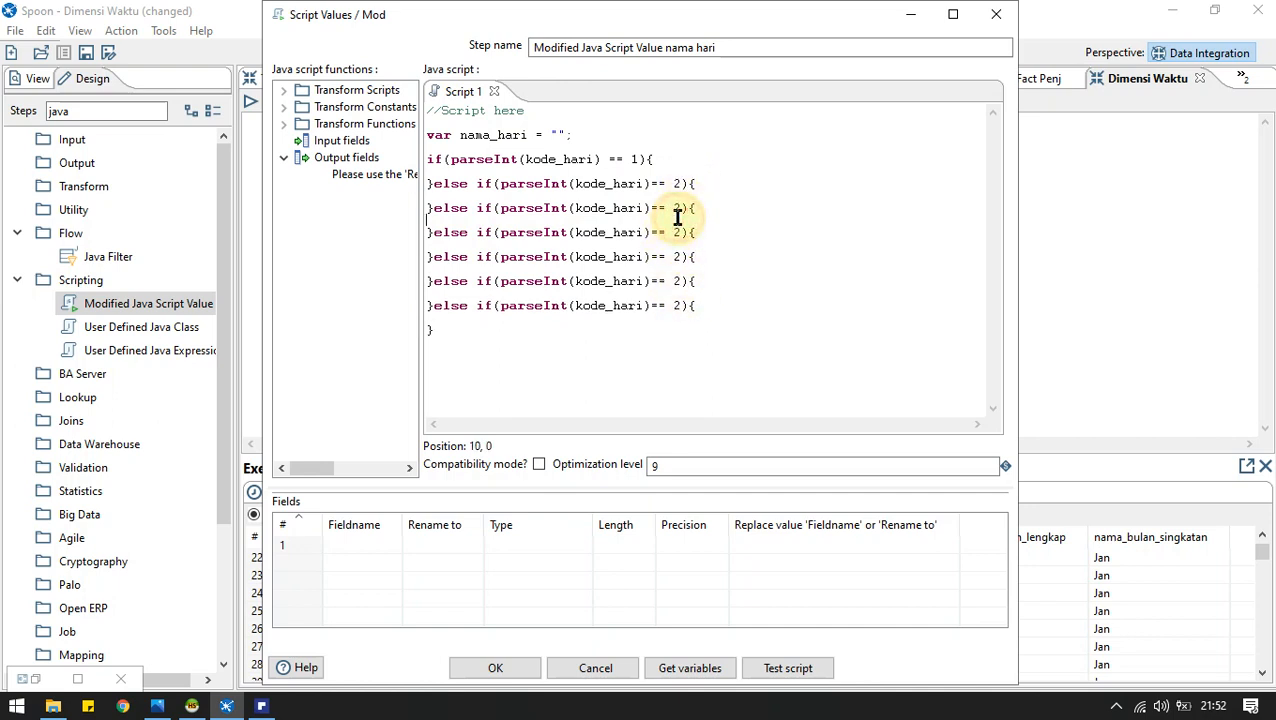
double_click(678, 210)
type("3")
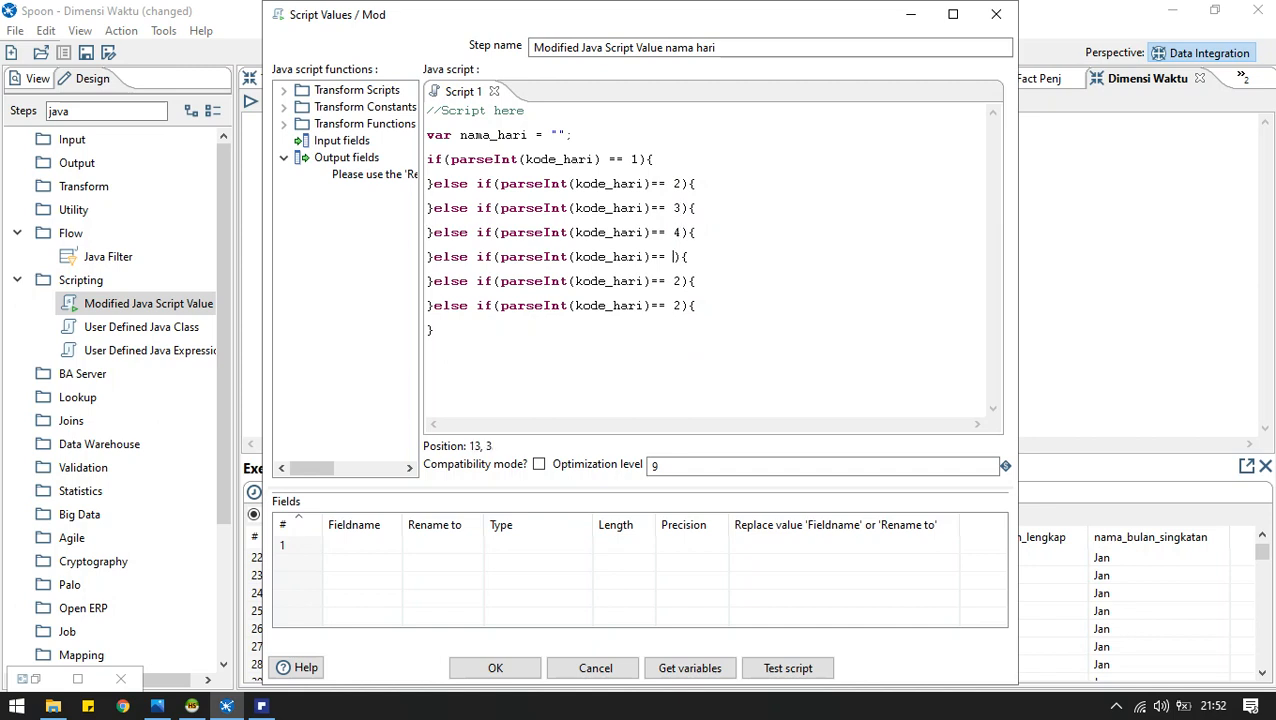
type("5")
key("Down")
key("Down")
Copy the nama_hari assignment into the kode_hari == 1 branch and set its value to "Minggu".
left_click(527, 135)
left_click(457, 138)
left_click_drag(457, 138, 584, 134)
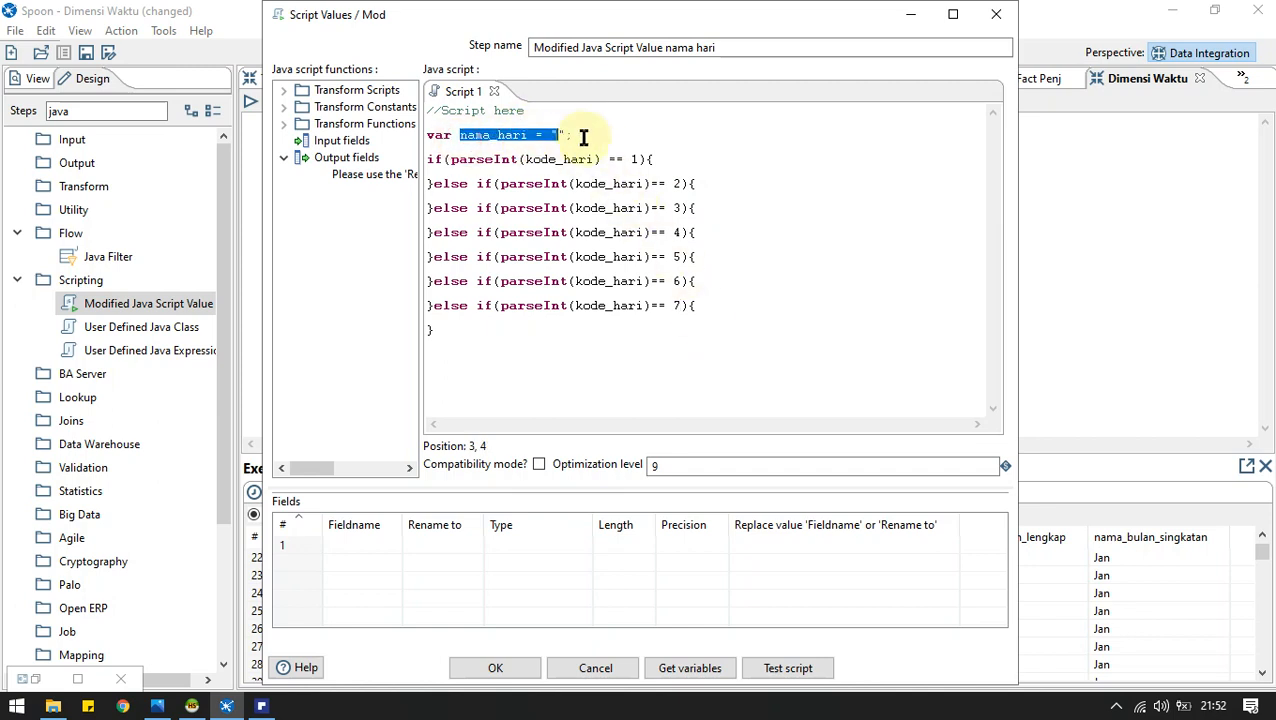
key("ctrl+c")
left_click(502, 170)
key("ctrl+v")
left_click(524, 171)
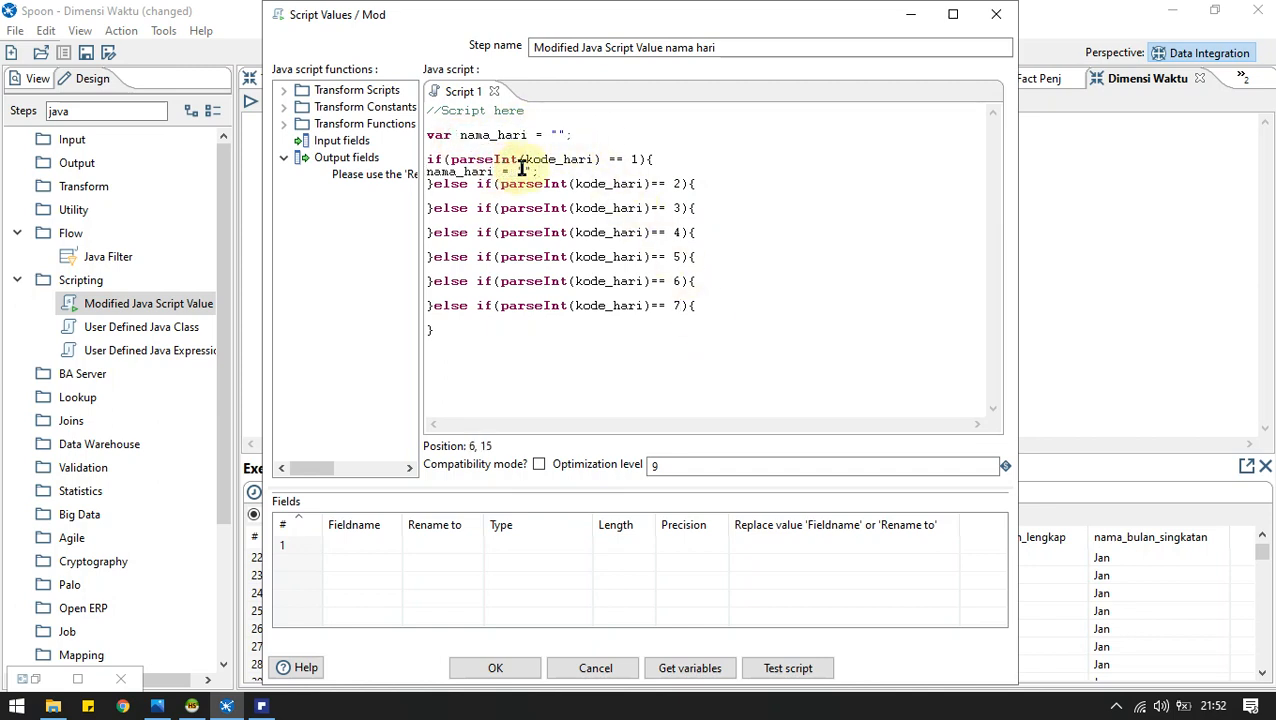
type("Mun")
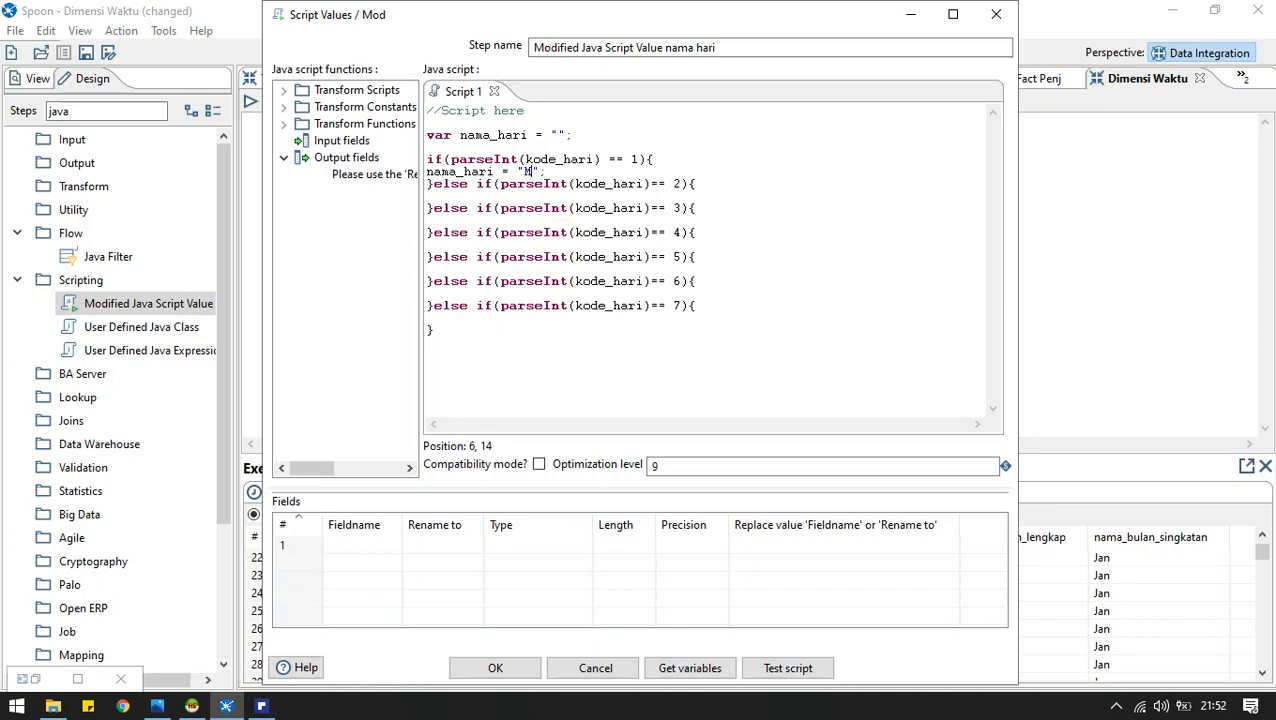
type("inggu")
Assign nama_hari the values "Senin" and "Selasa" in the kode_hari 2 and 3 branches.
left_click(467, 194)
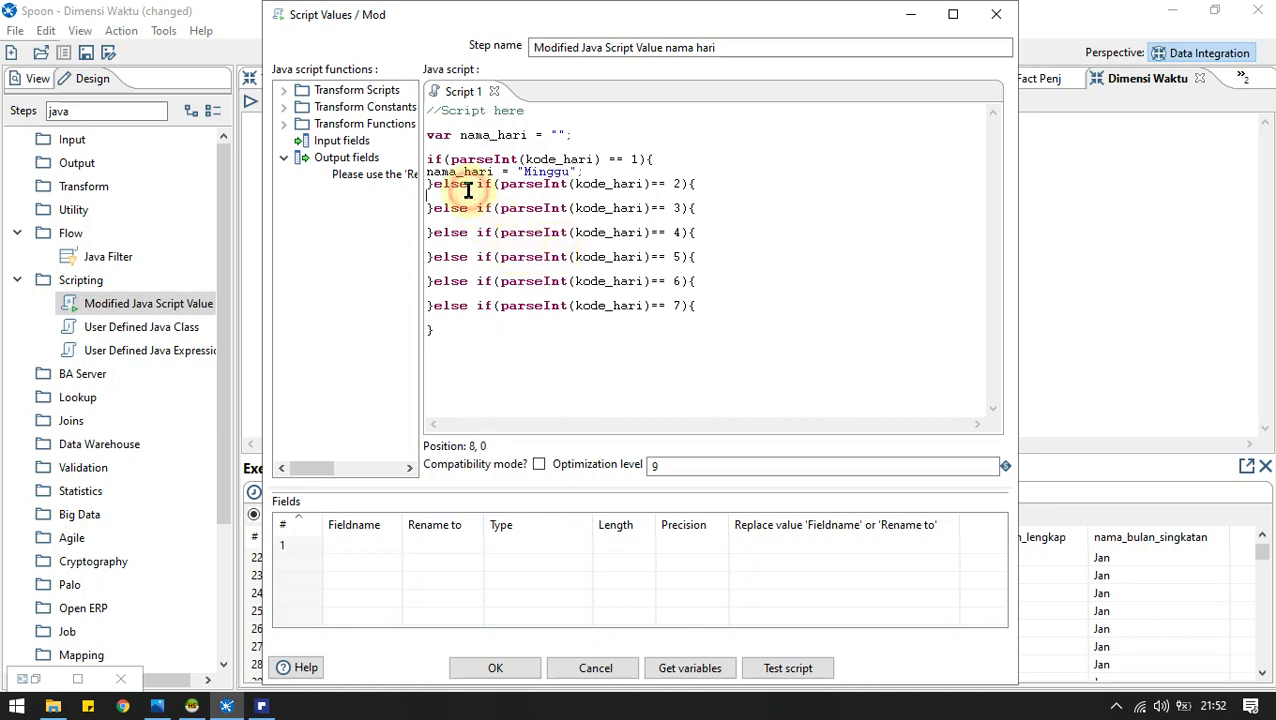
key("ctrl+v")
left_click(522, 195)
type("Seni")
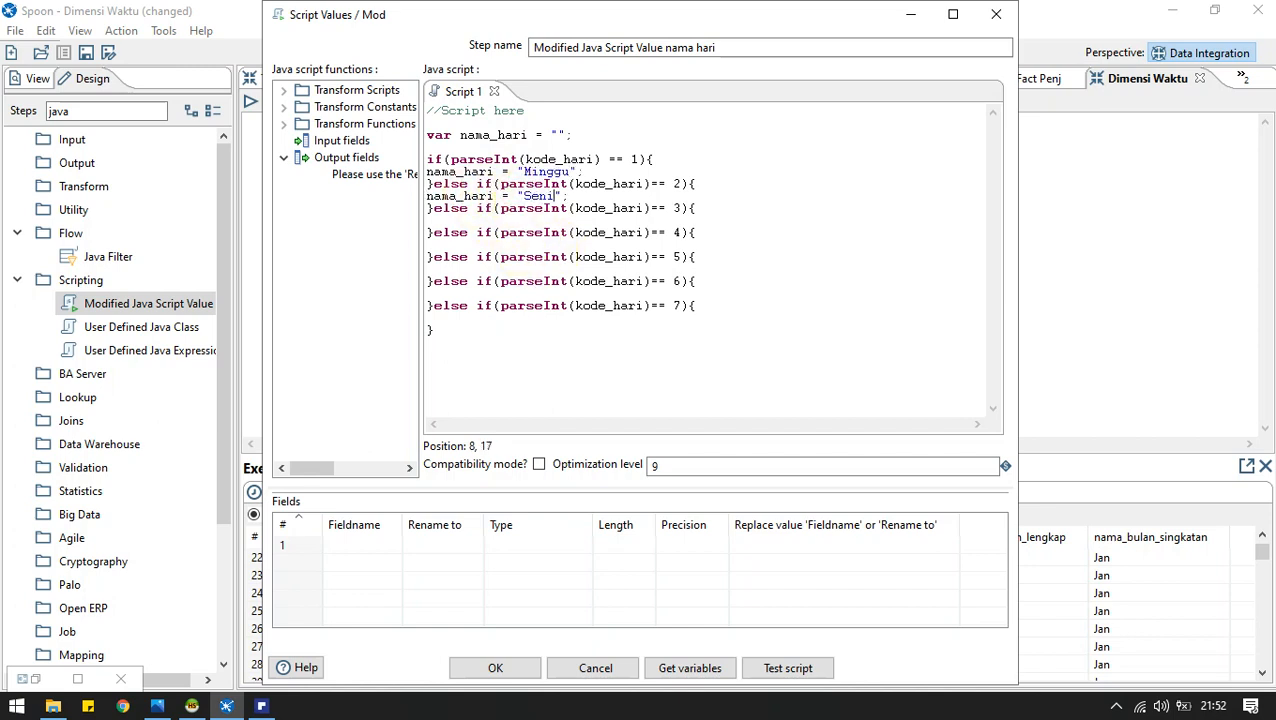
left_click(527, 220)
key("ctrl+v")
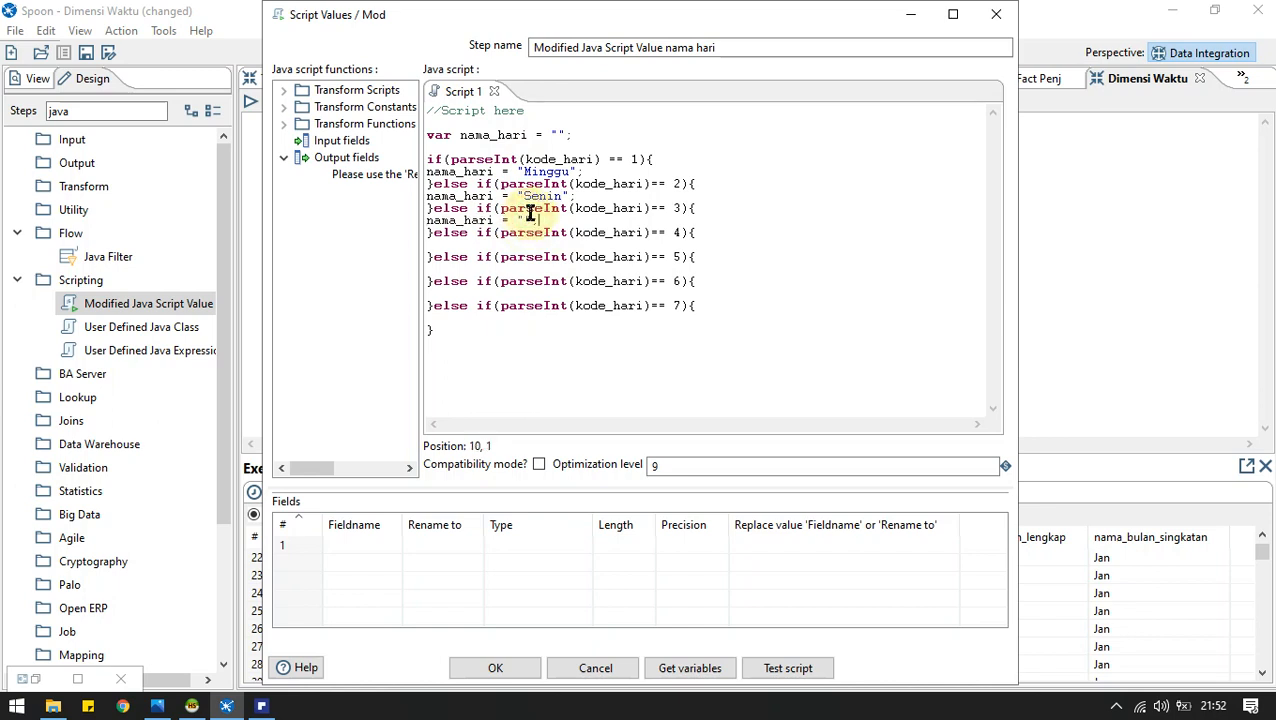
left_click(521, 220)
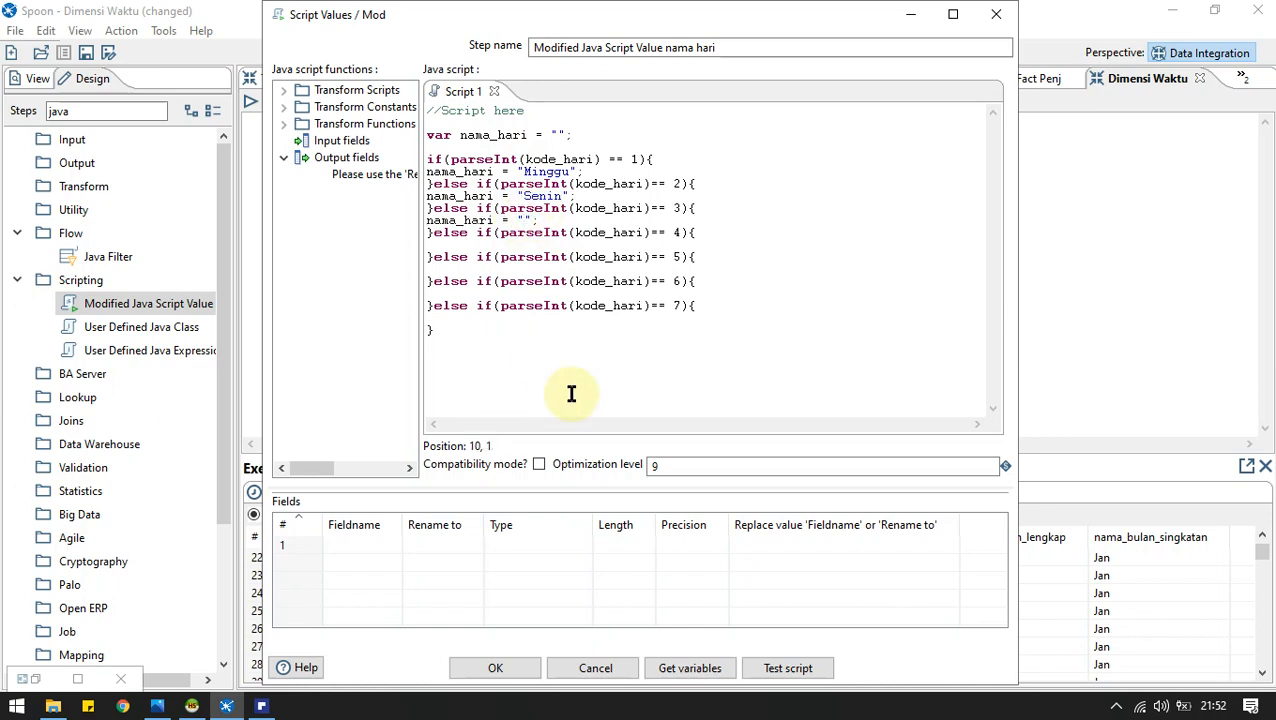
type("Selasa")
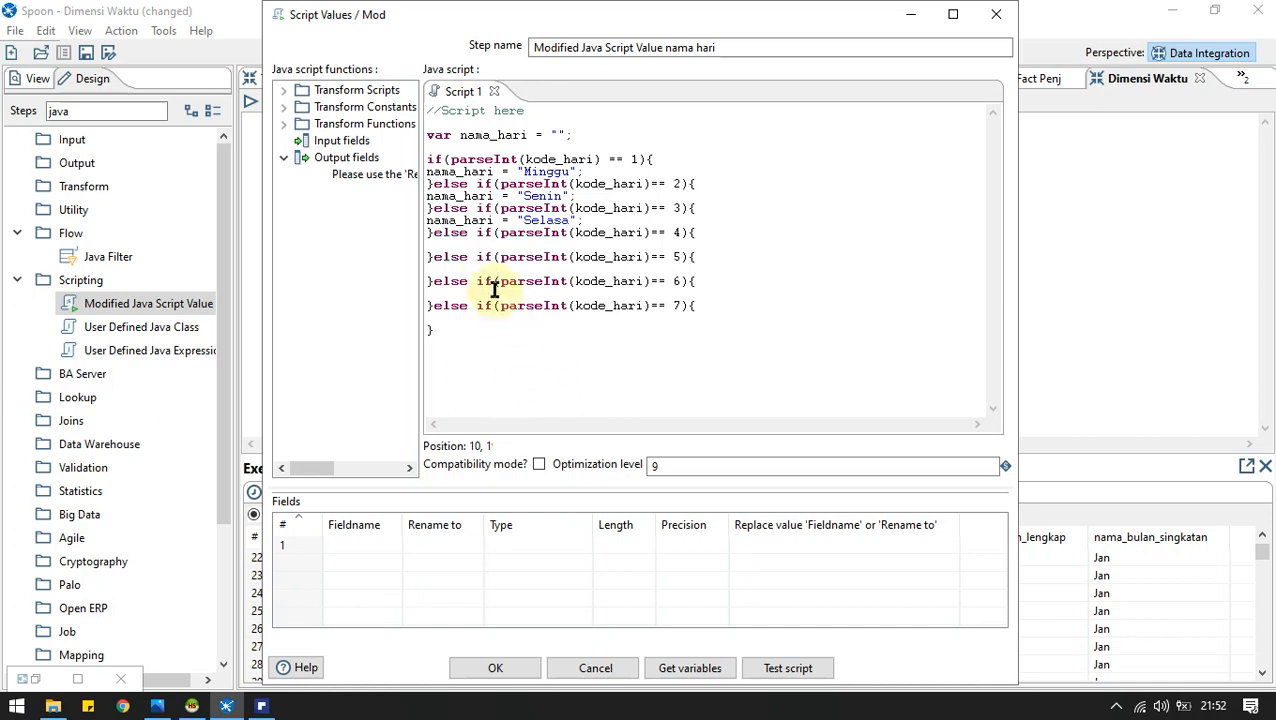
Assign nama_hari the values "Rabu" and "Kamis" in the kode_hari 4 and 5 branches.
left_click(464, 246)
key("ctrl+v")
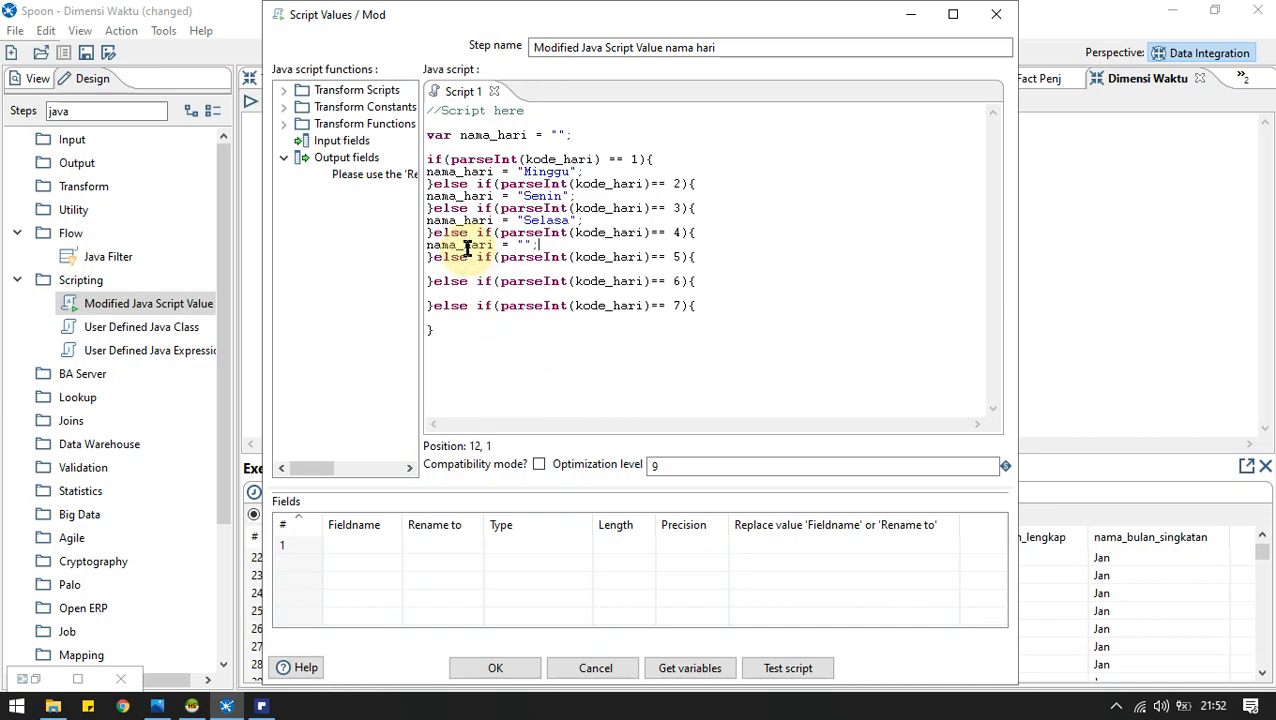
left_click(524, 245)
type("R")
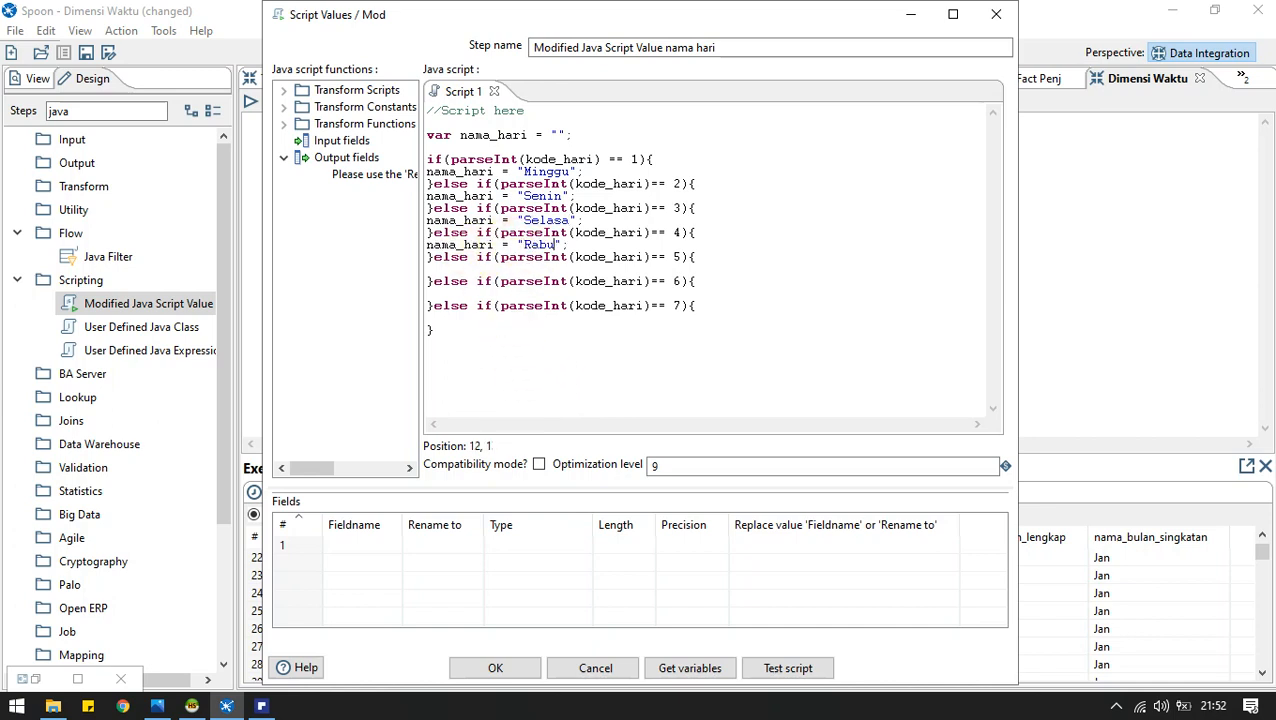
type("abu")
left_click(530, 268)
key("ctrl+v")
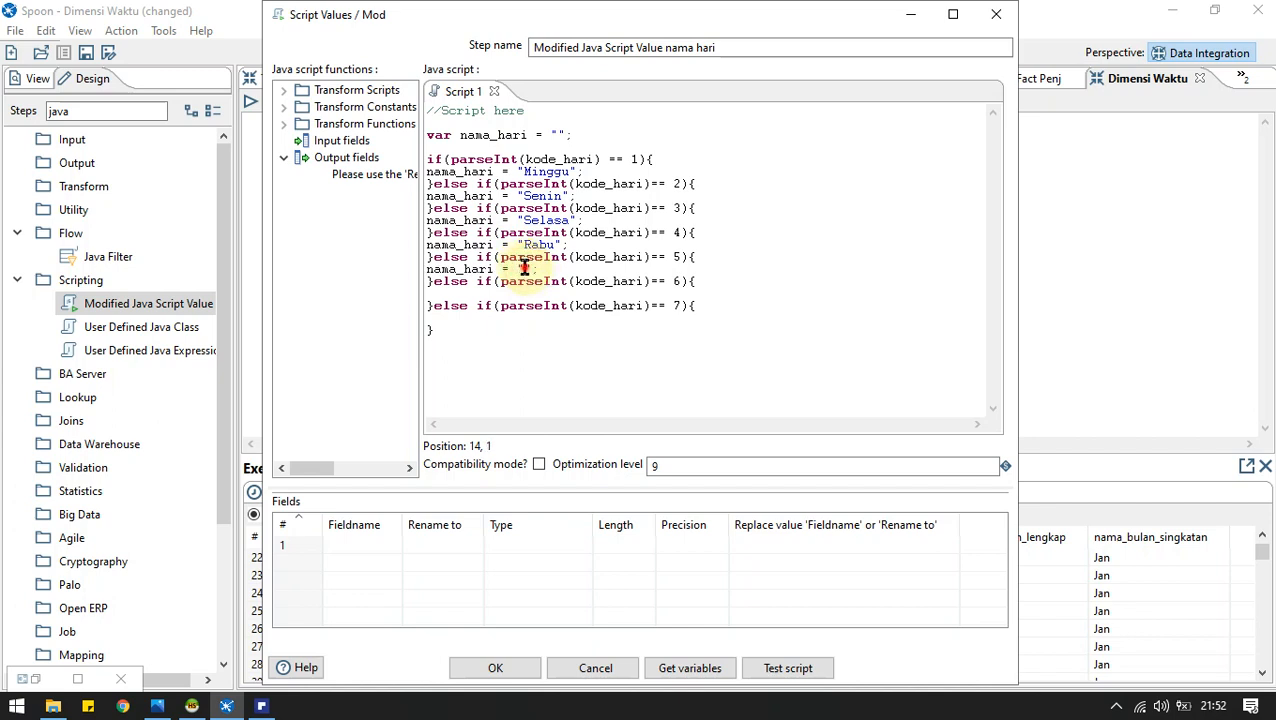
left_click(523, 268)
type("Kamis")
Assign nama_hari the values "Jumat" and "Sabtu" in the kode_hari 6 and 7 branches.
left_click(530, 306)
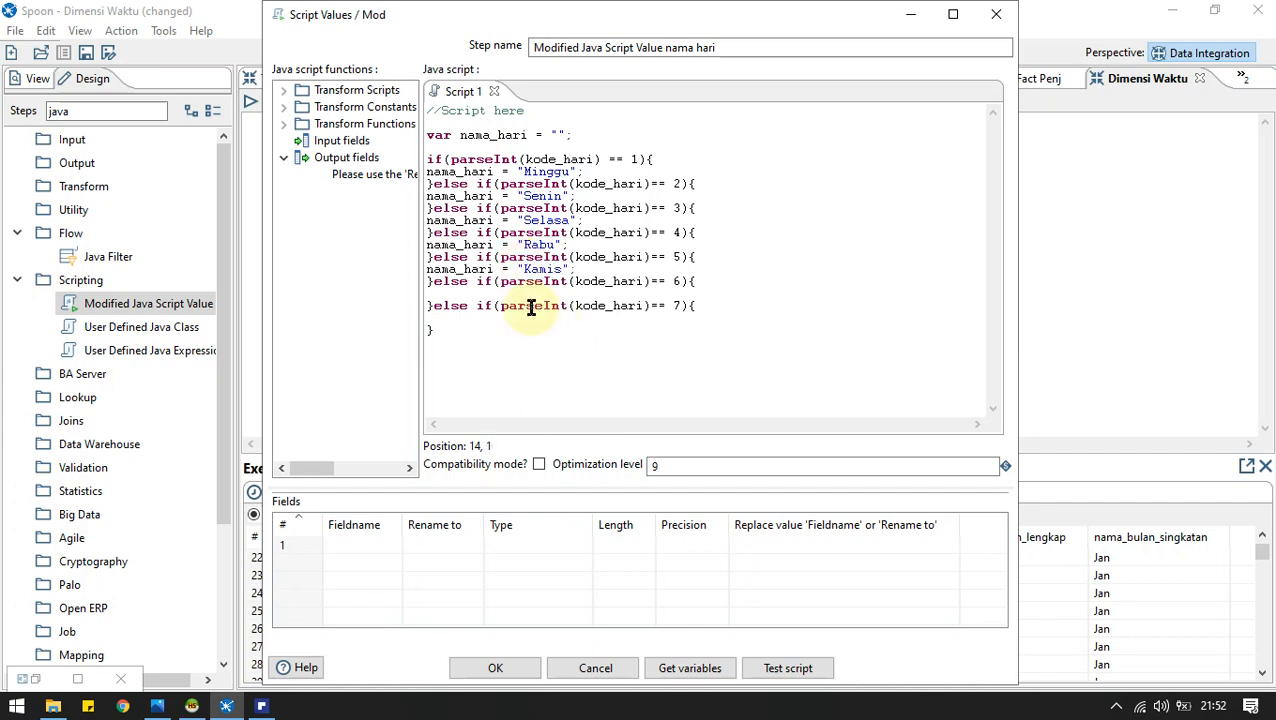
left_click(507, 293)
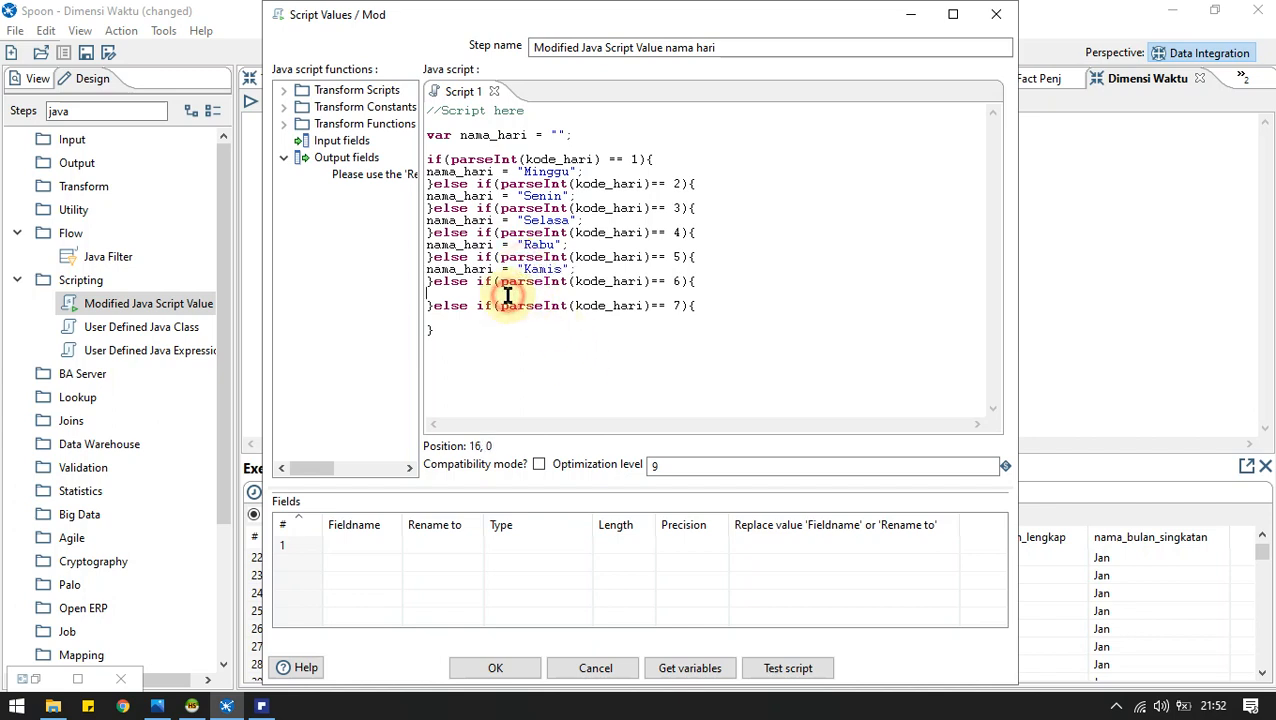
key("ctrl+v")
left_click(521, 289)
type("Ju")
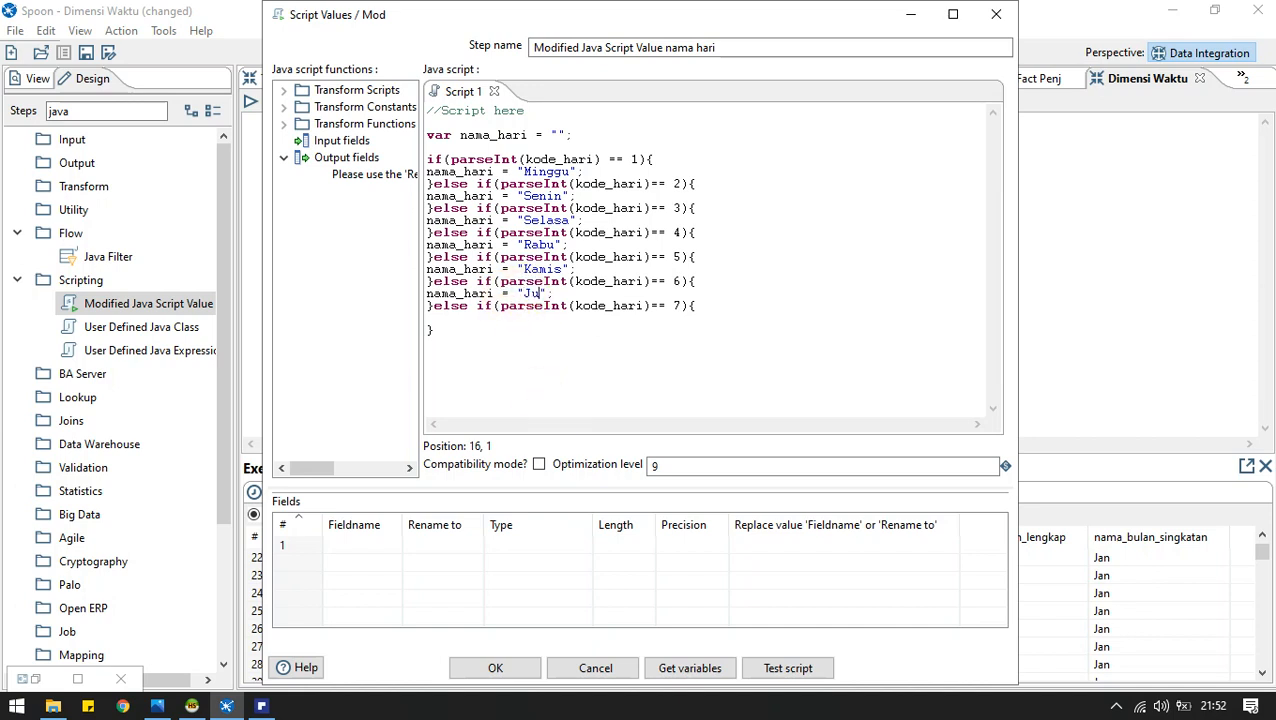
type("mat")
left_click(464, 319)
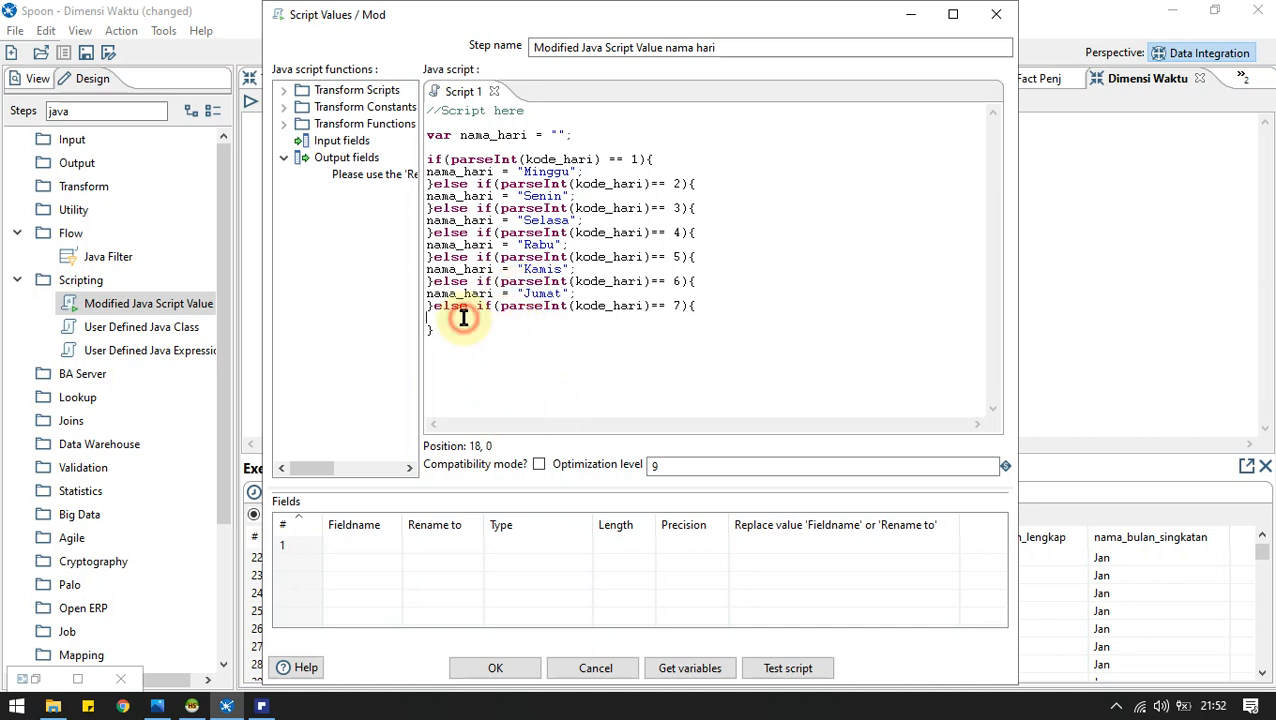
key("ctrl+v")
left_click(524, 316)
type("Sab")
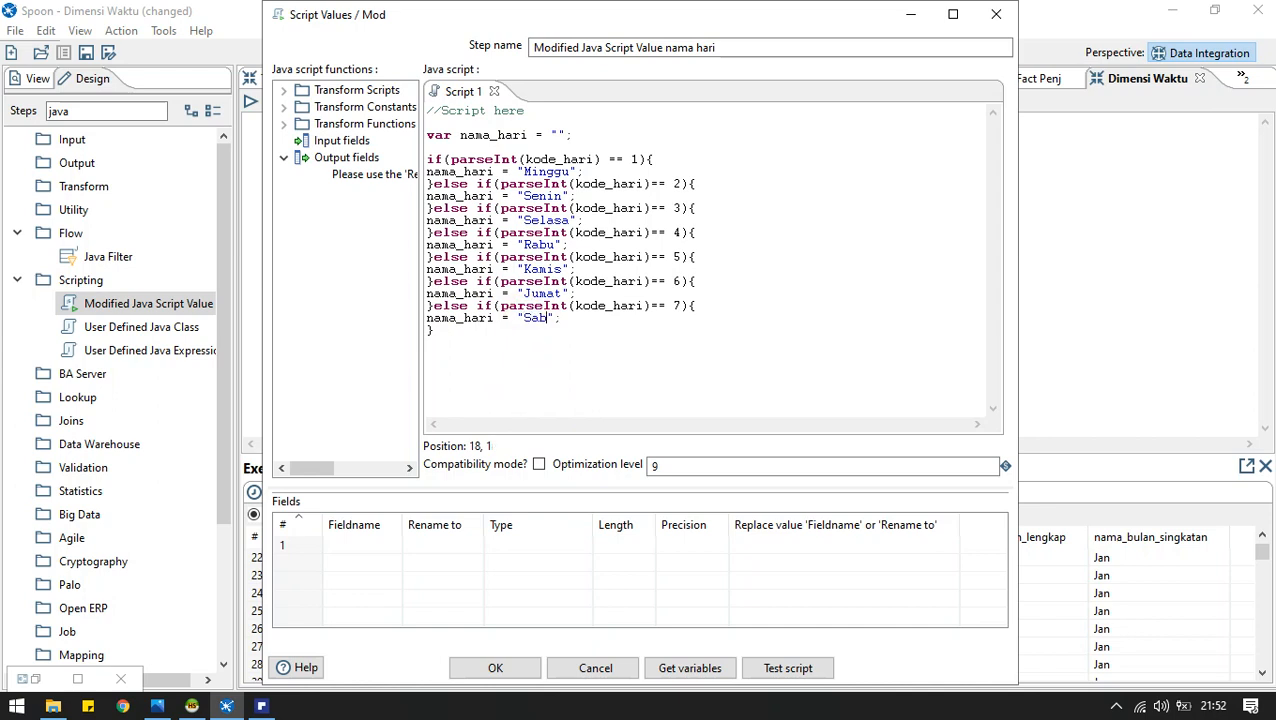
Add nama_hari as an output field of type String and accept the script step's settings.
left_click(372, 545)
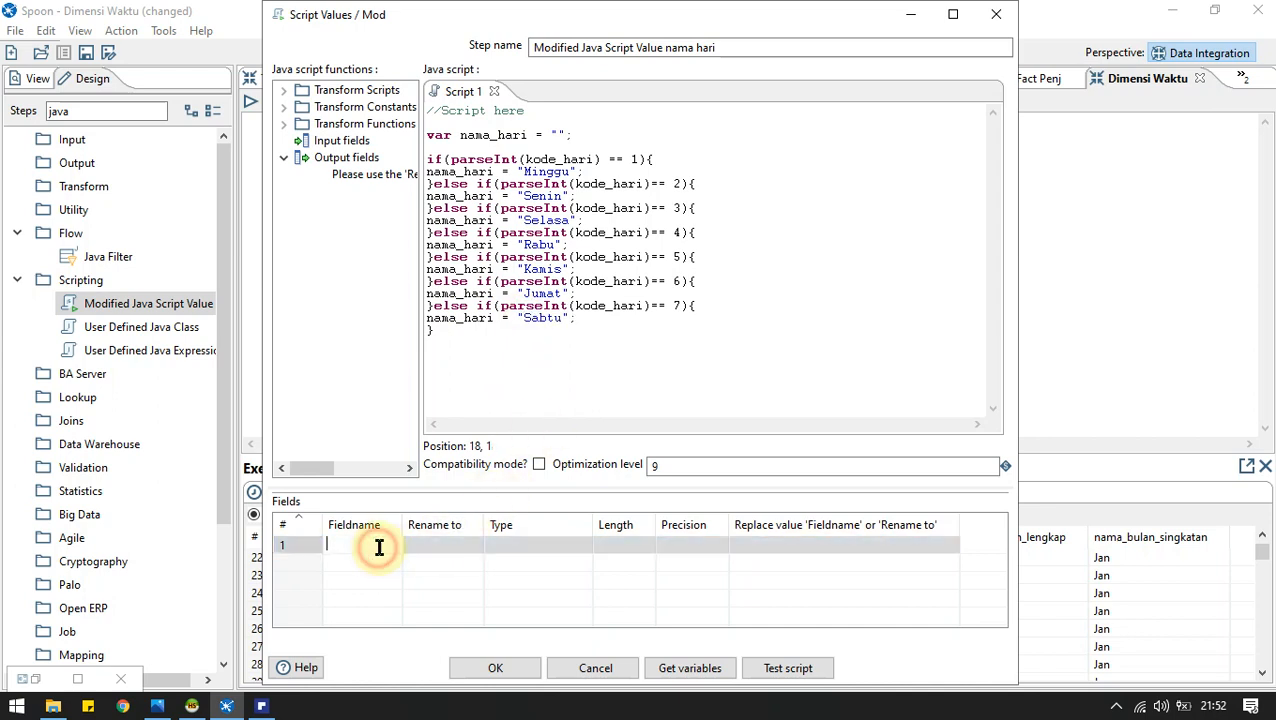
type("nama_hari")
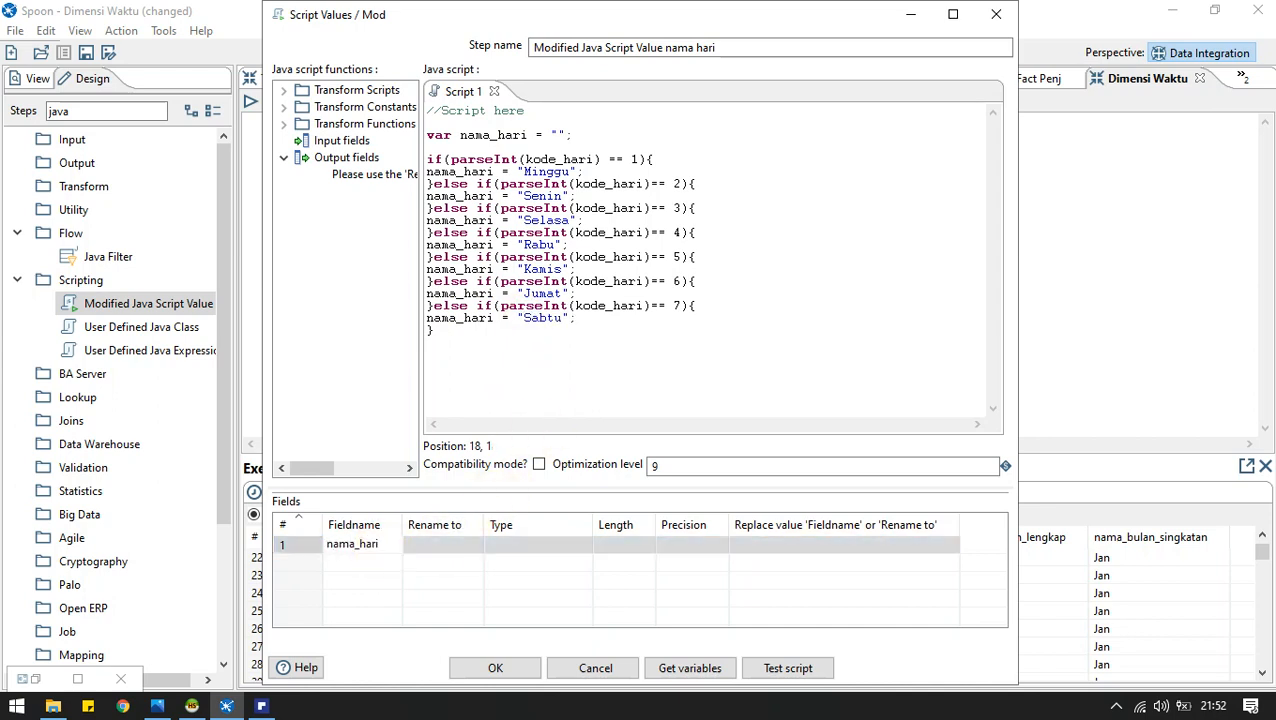
left_click(781, 540)
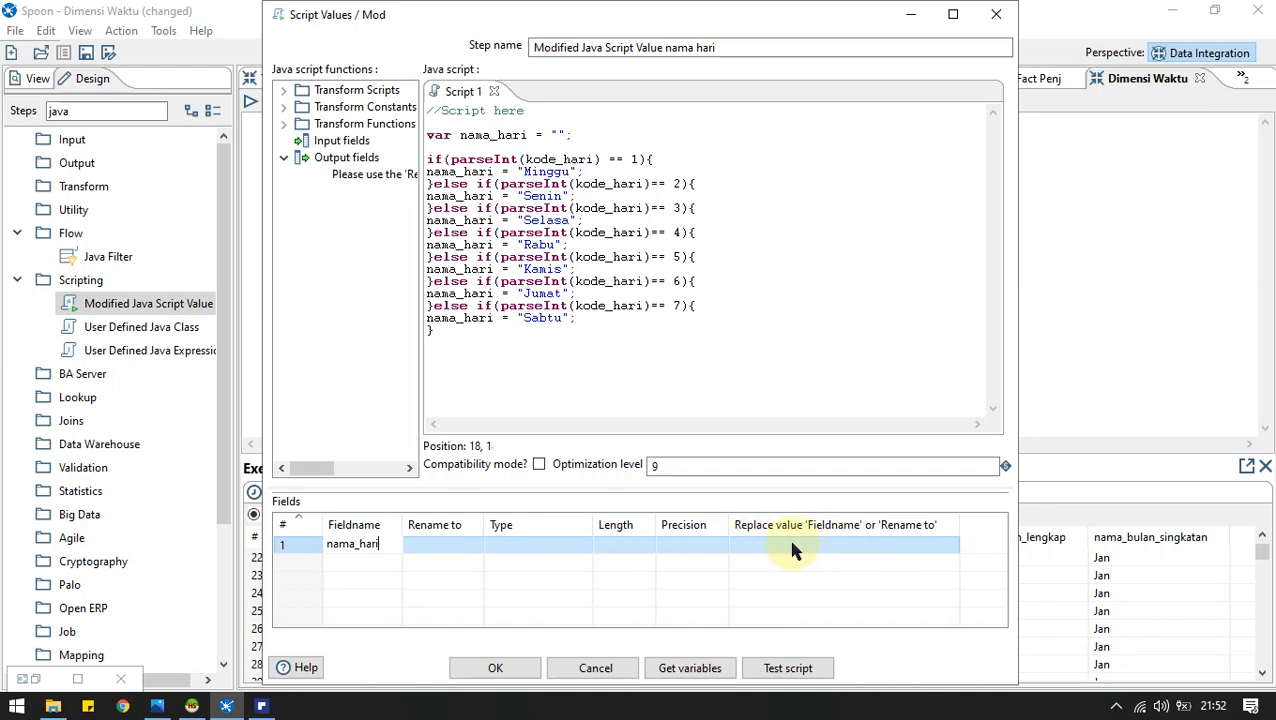
left_click(570, 545)
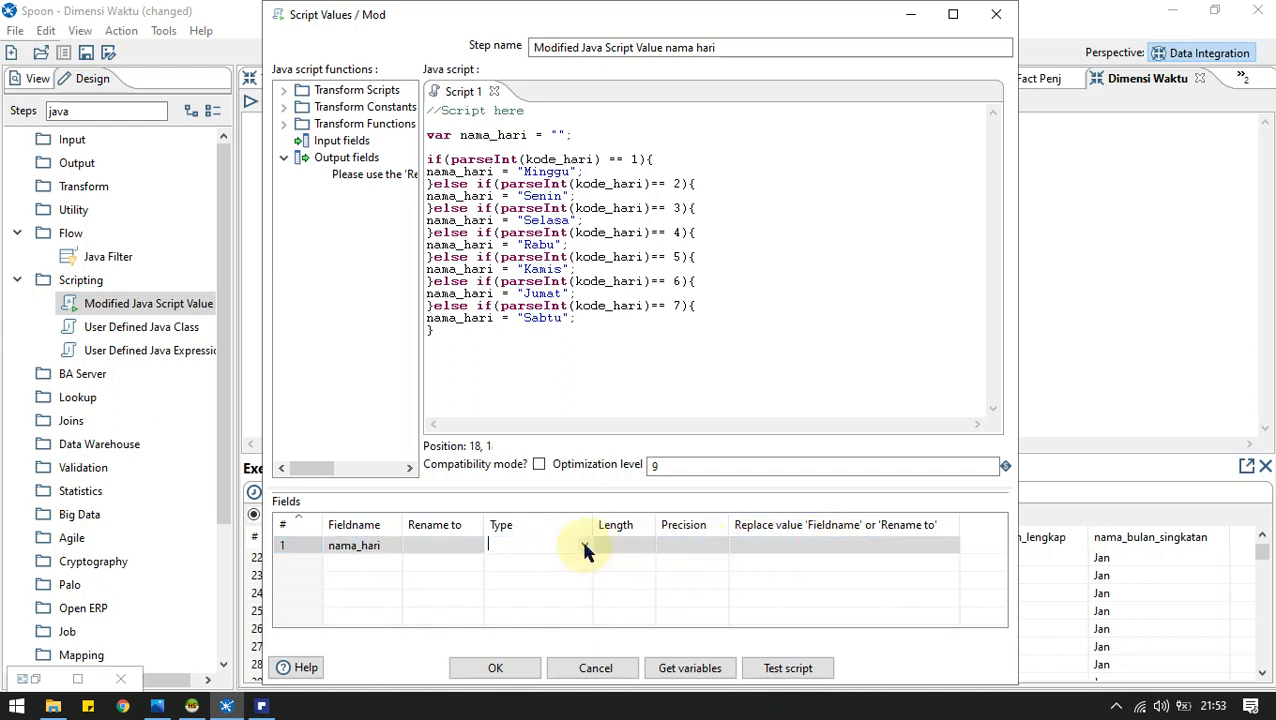
left_click(585, 546)
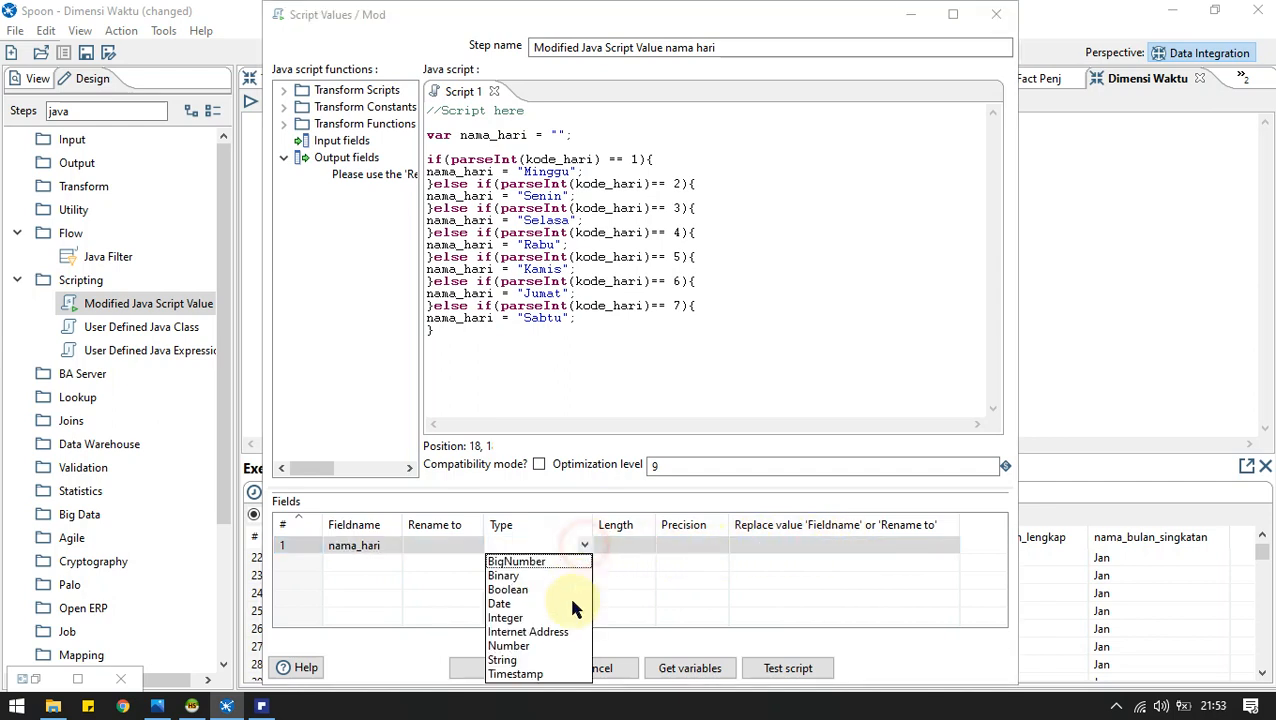
left_click(521, 662)
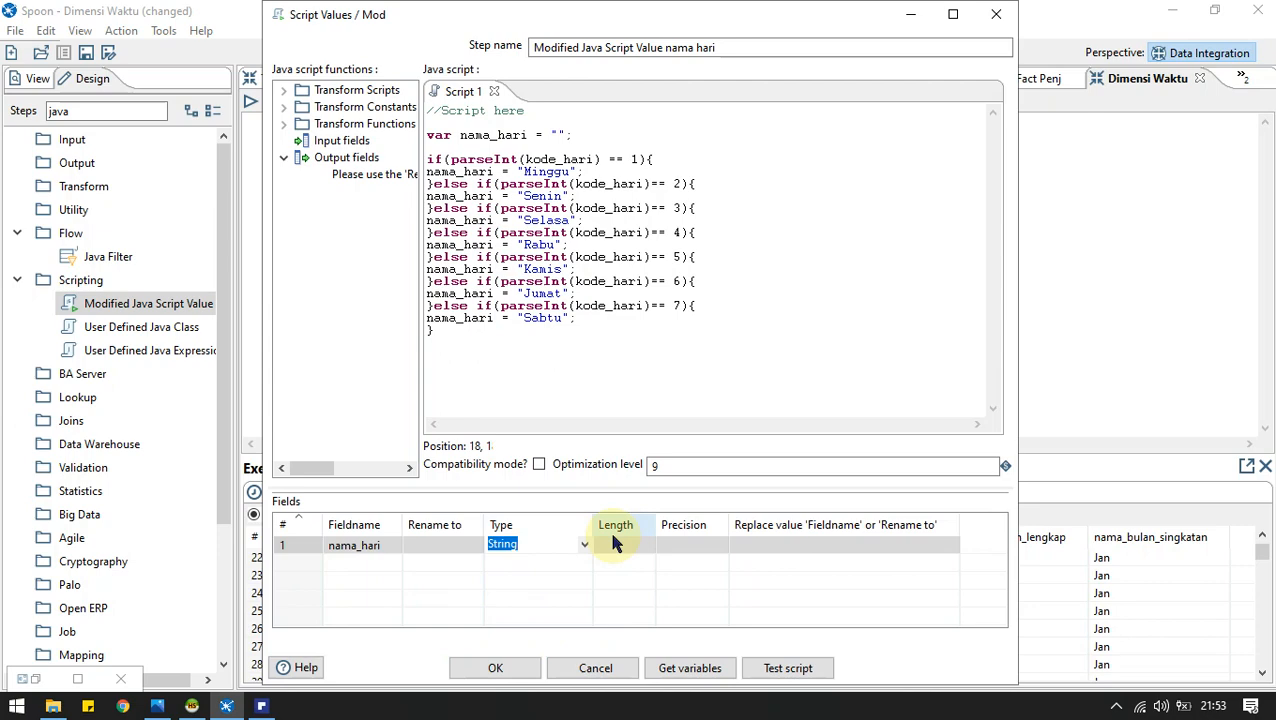
left_click(521, 668)
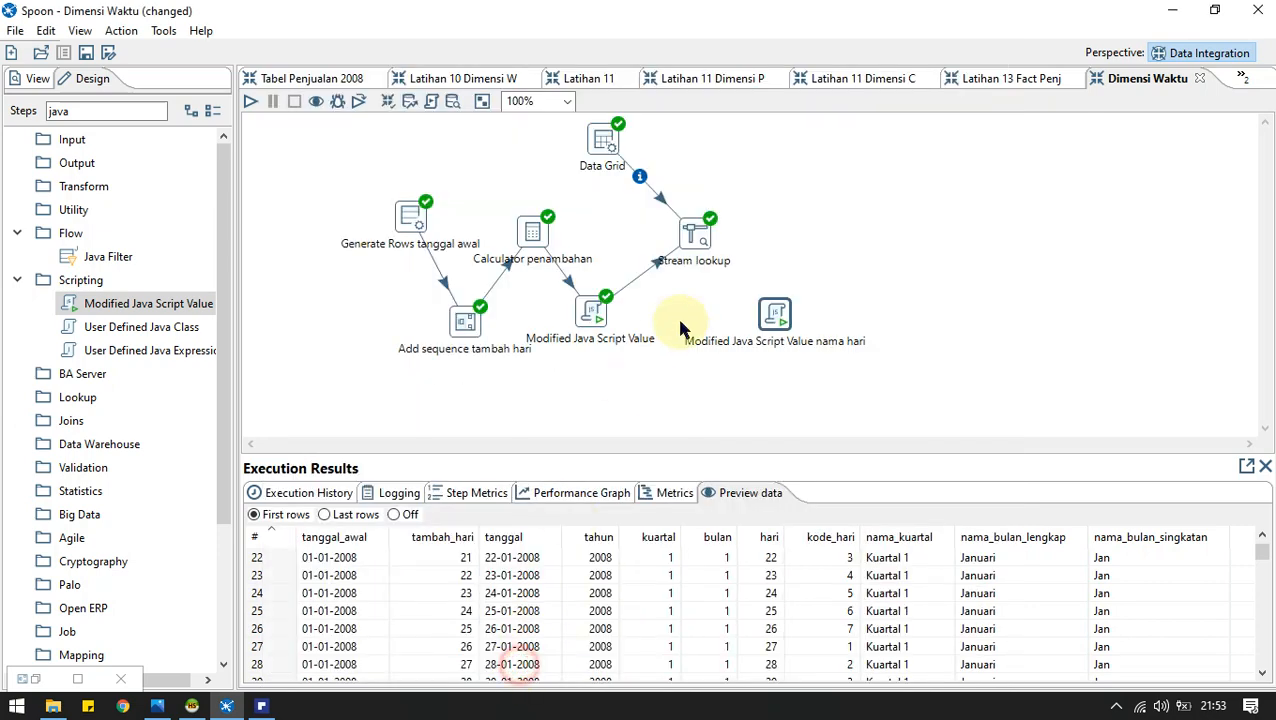
Close the UAS.pdf document and connect the Stream lookup step to the Modified Java Script Value nama hari step.
left_click(706, 243)
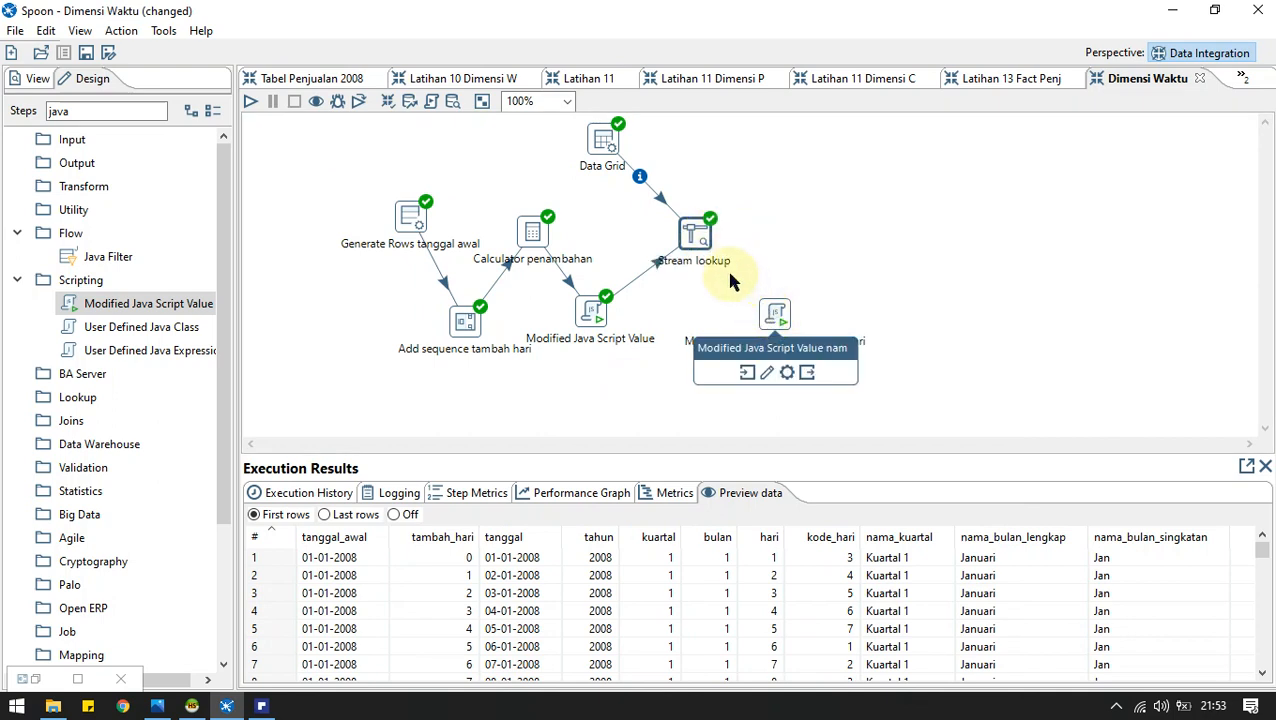
mouse_move(281, 711)
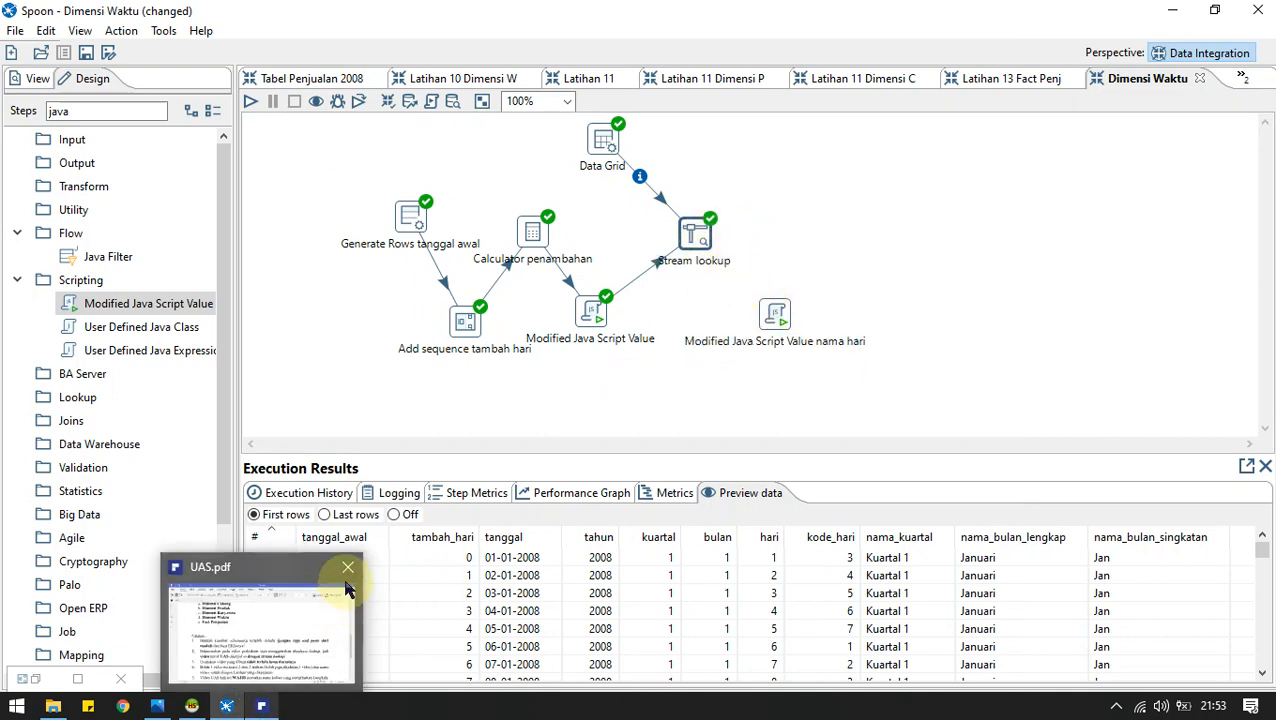
left_click(346, 568)
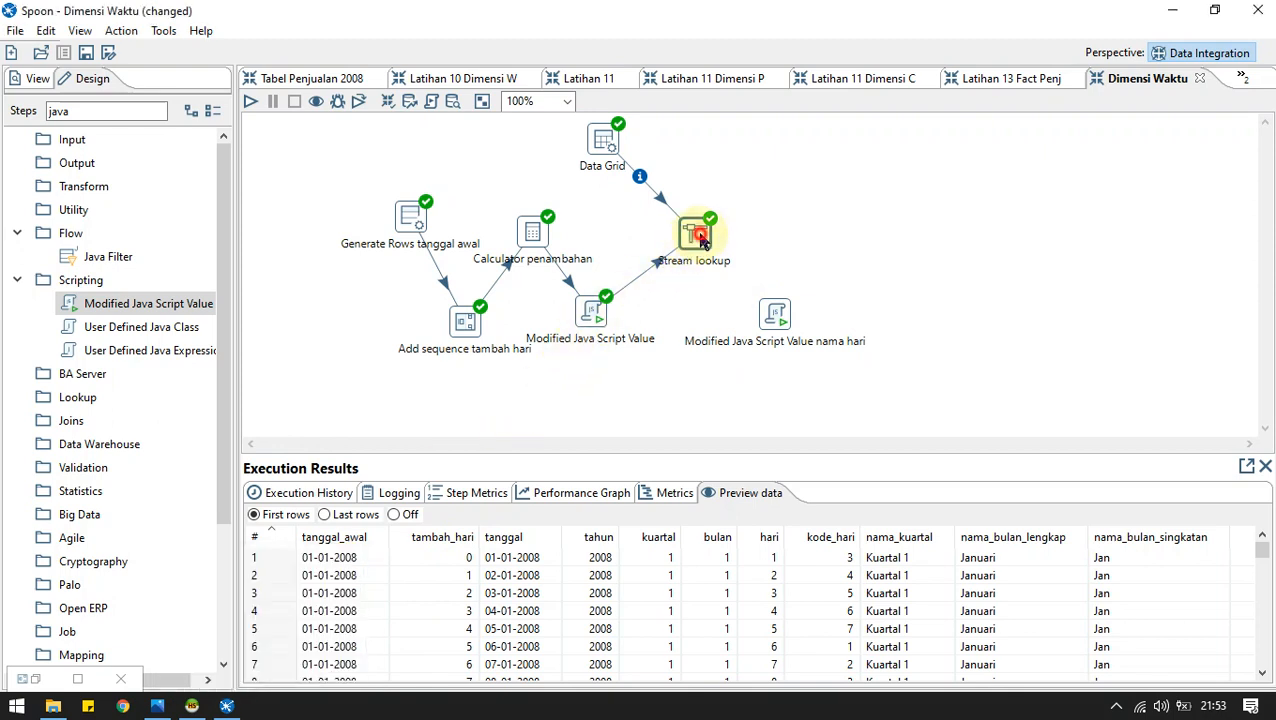
mouse_move(702, 238)
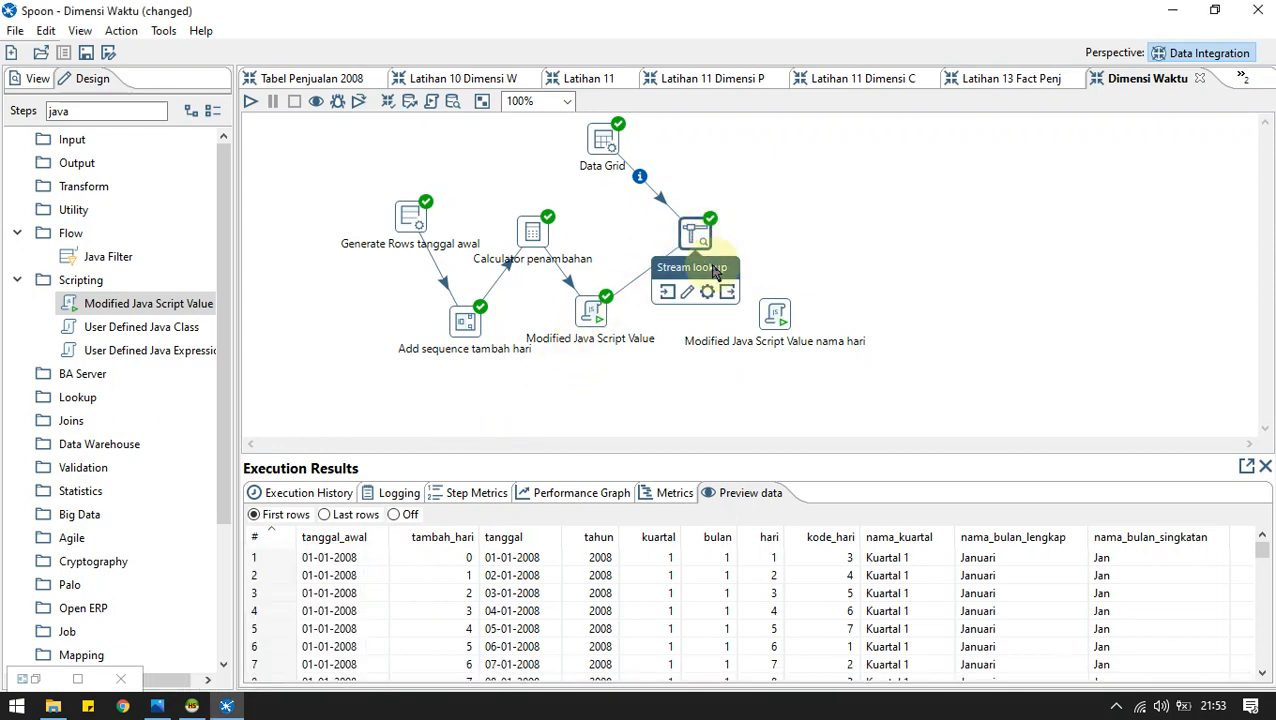
left_click(730, 291)
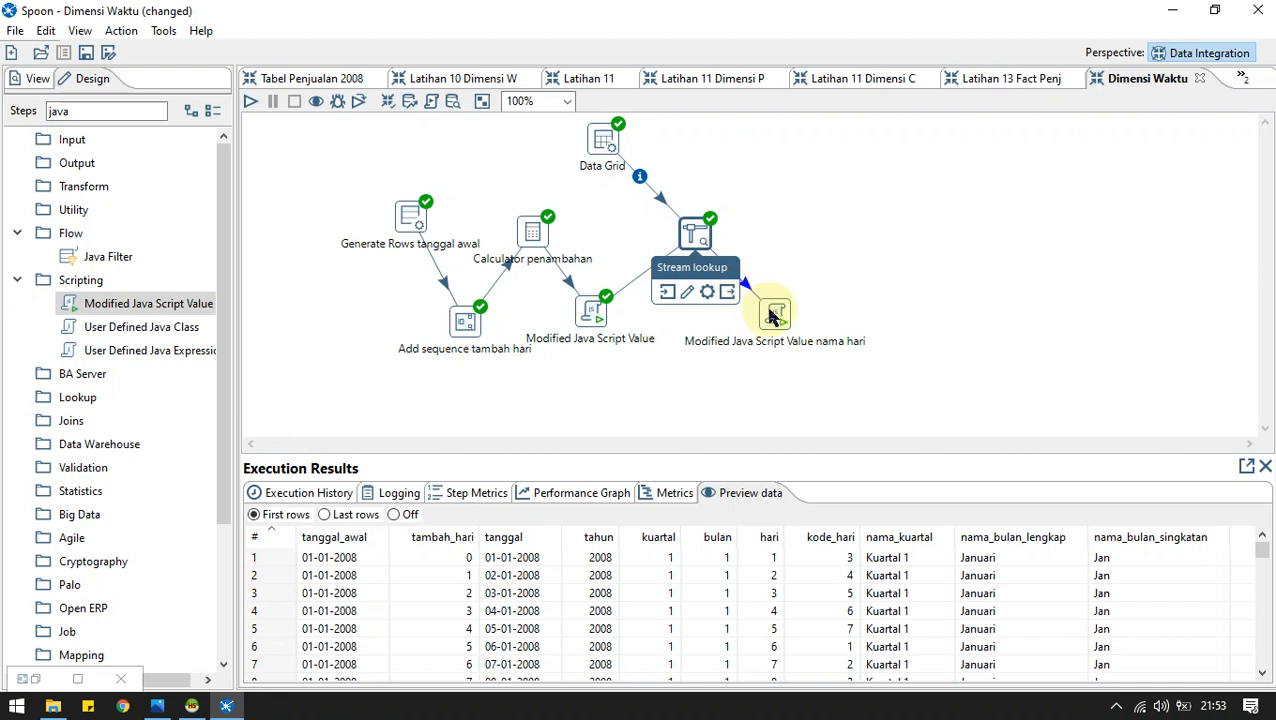
left_click(775, 316)
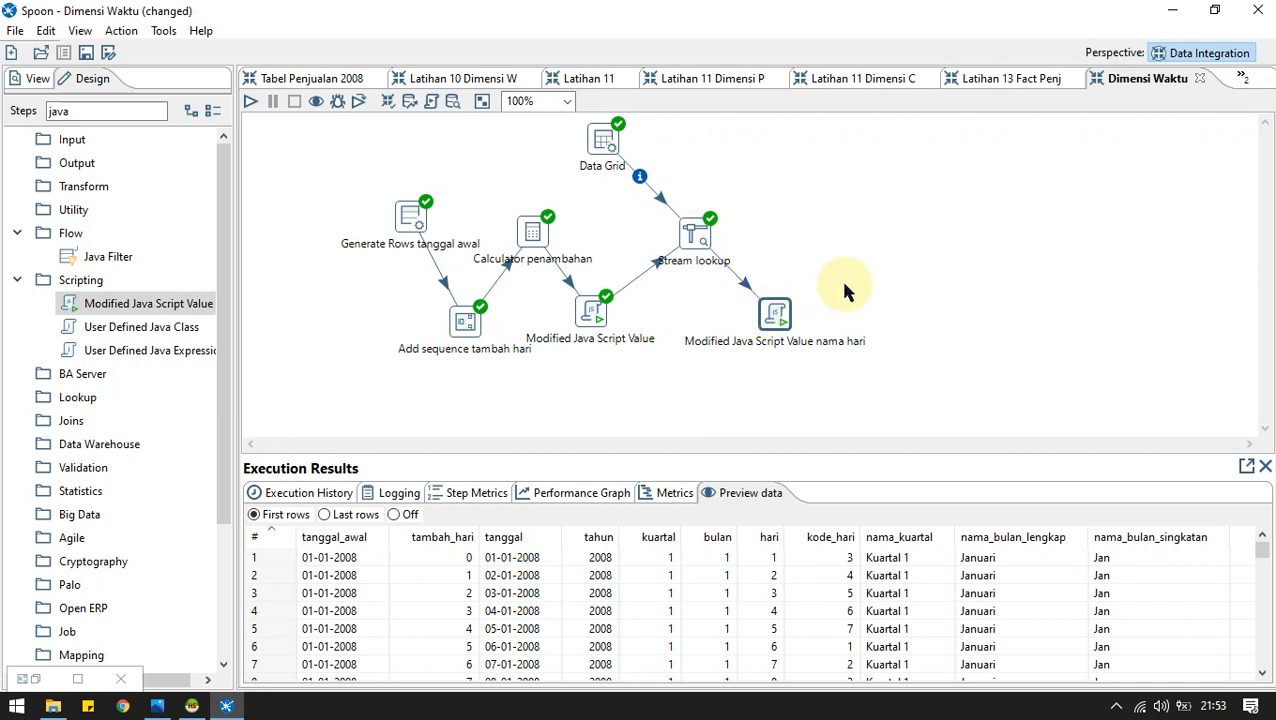
Run the transformation locally and preview the nama_hari column in the output of the nama hari script step.
left_click(250, 104)
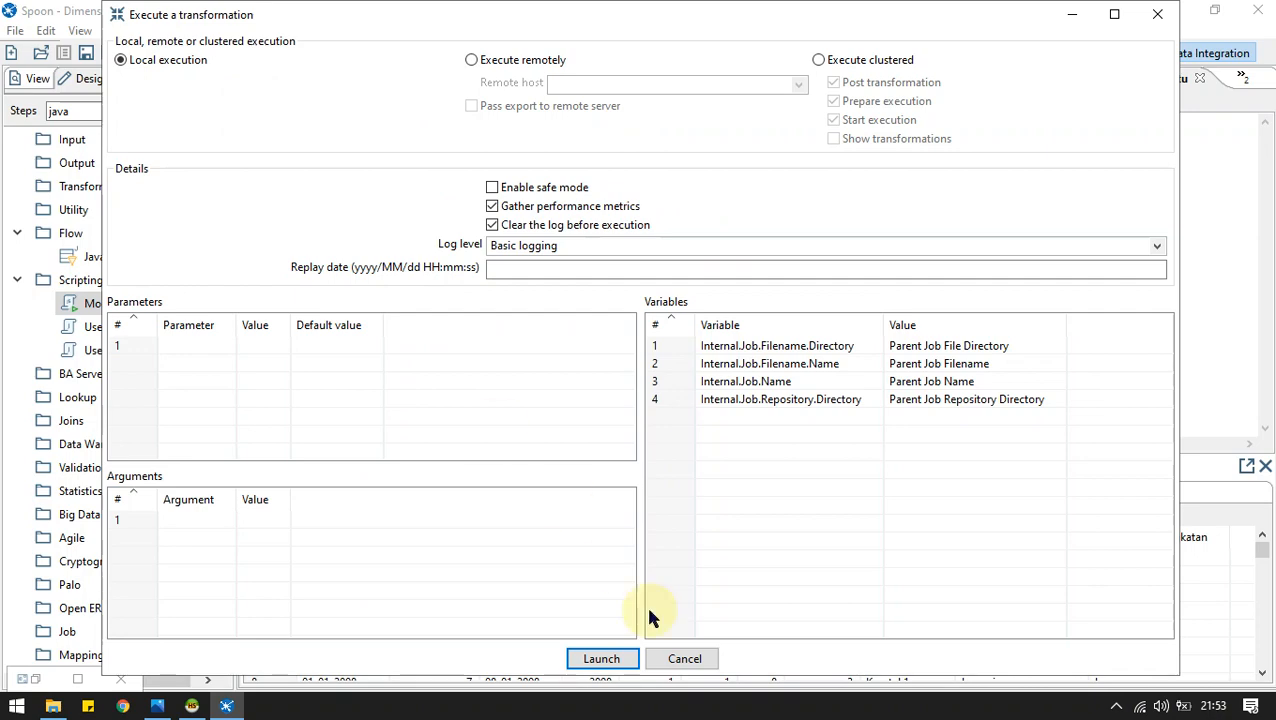
left_click(603, 658)
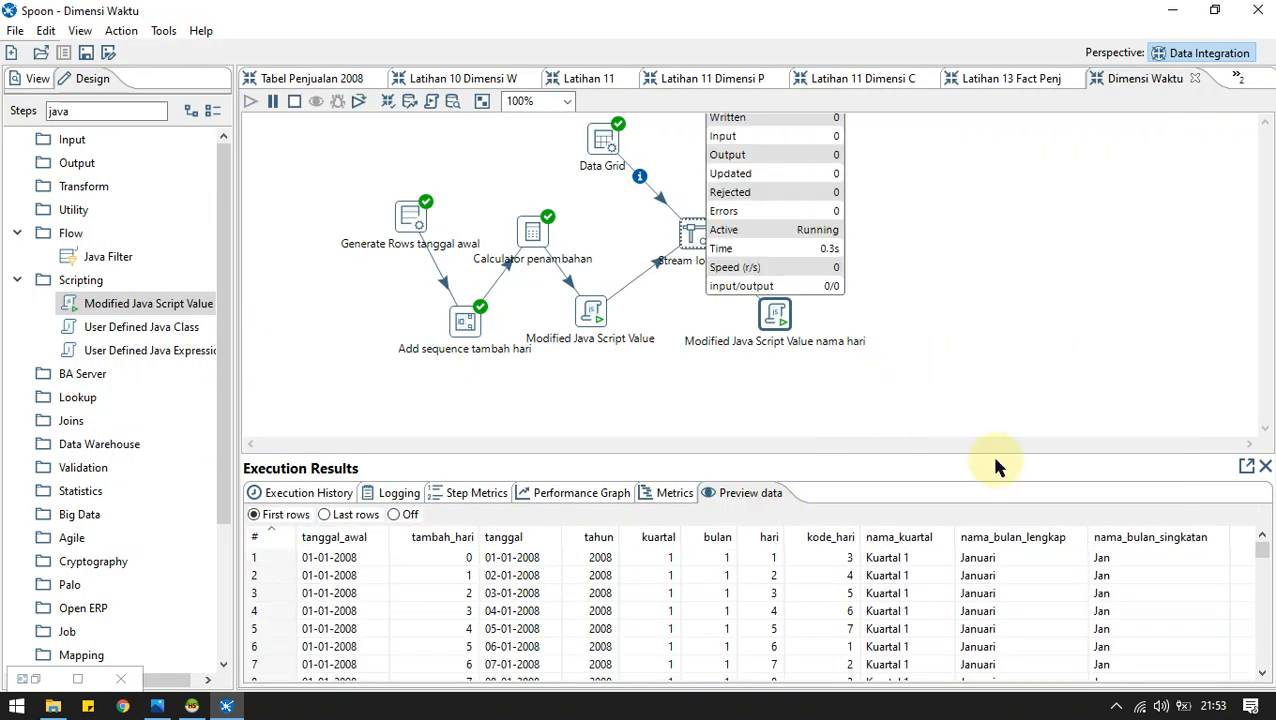
left_click(778, 316)
scroll(985, 612, "right", 2)
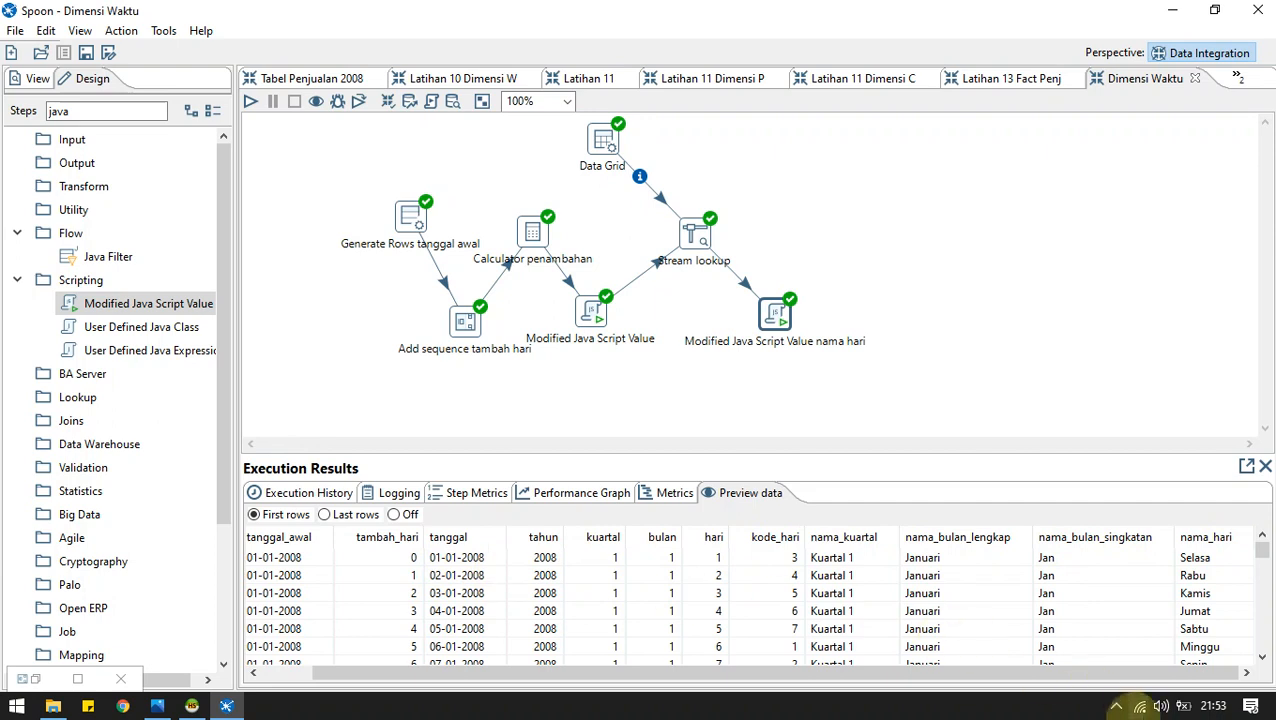
Look up 1 January 2008 in the system calendar to check its weekday against the previewed nama_hari value.
left_click(1215, 713)
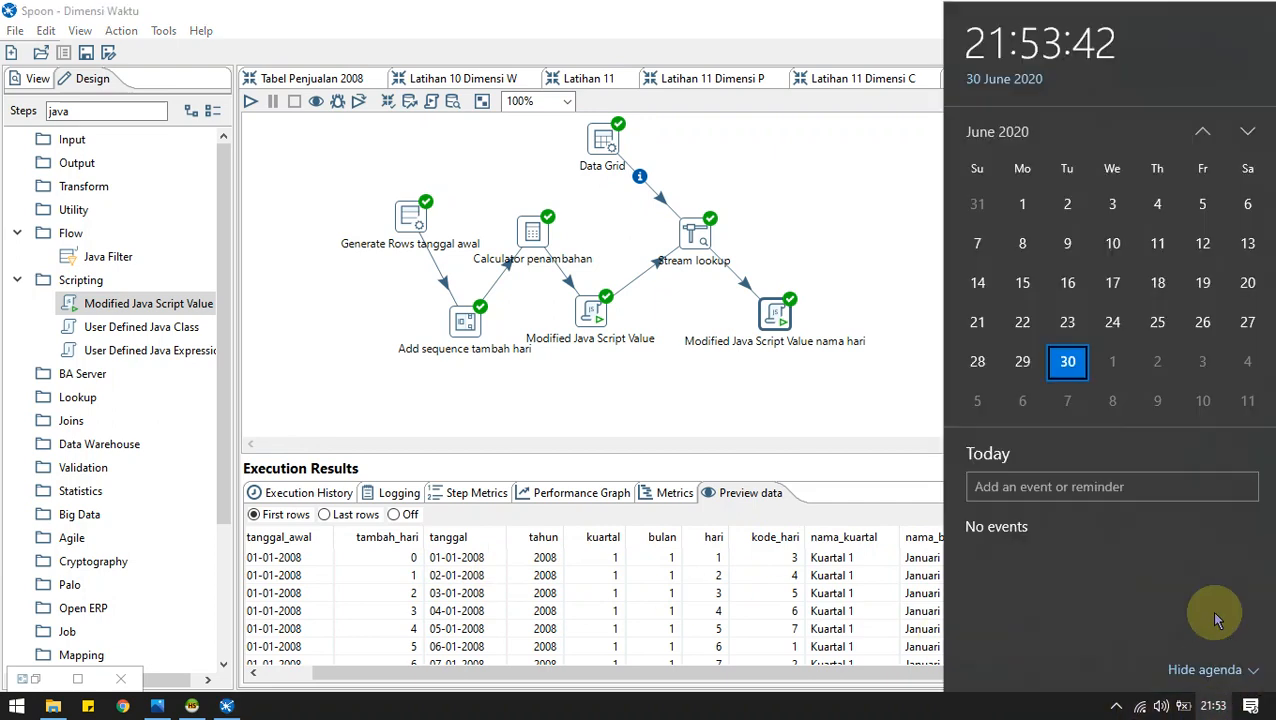
left_click(1020, 133)
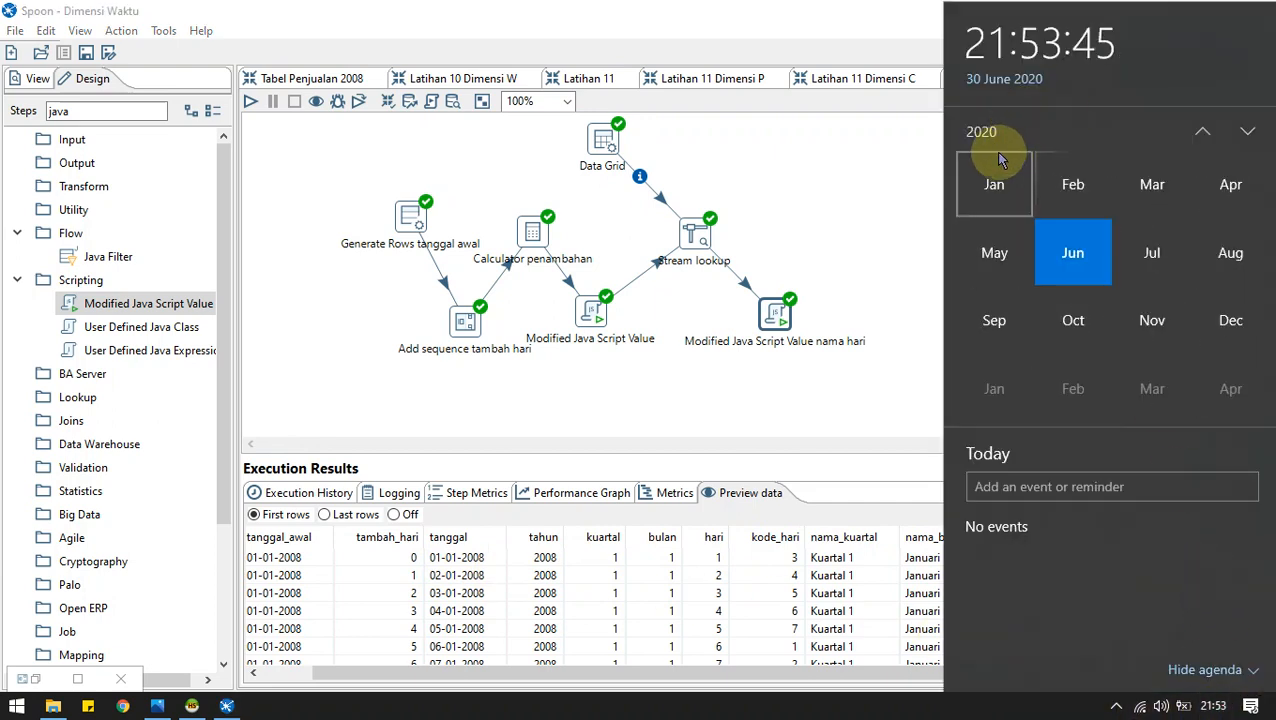
left_click(997, 134)
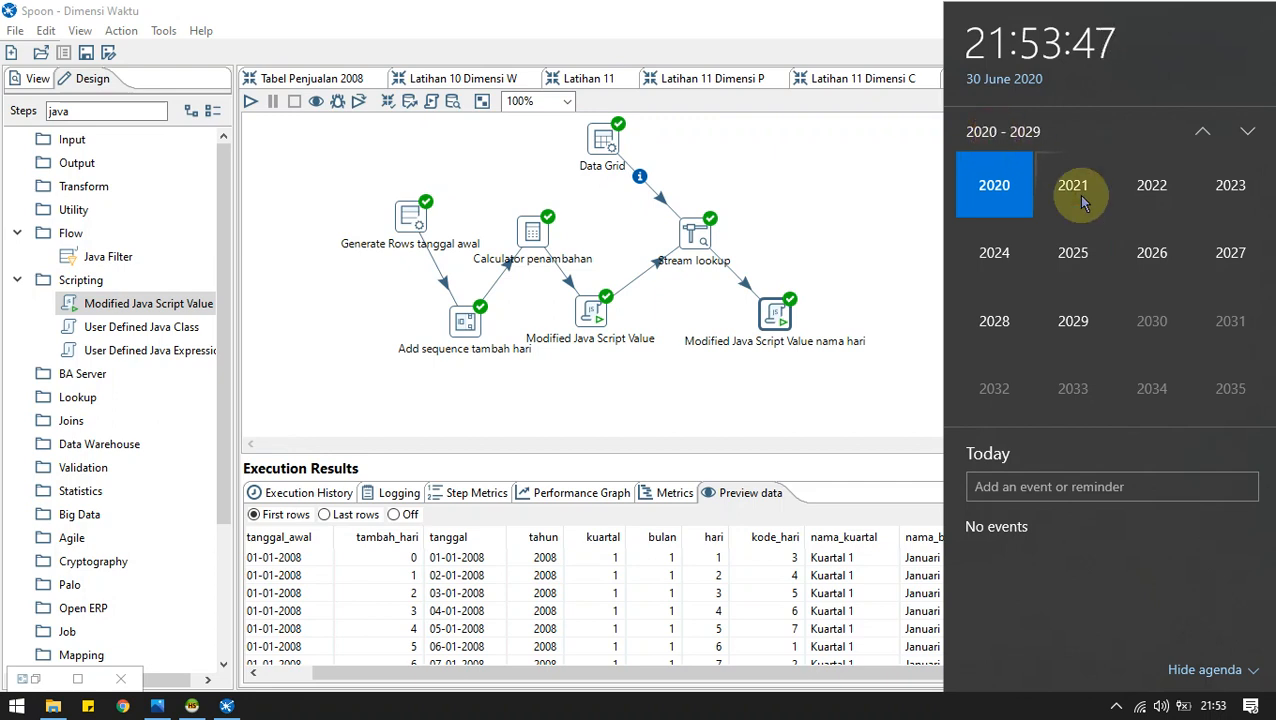
scroll(1086, 208, "up", 3)
scroll(1090, 215, "down", 2)
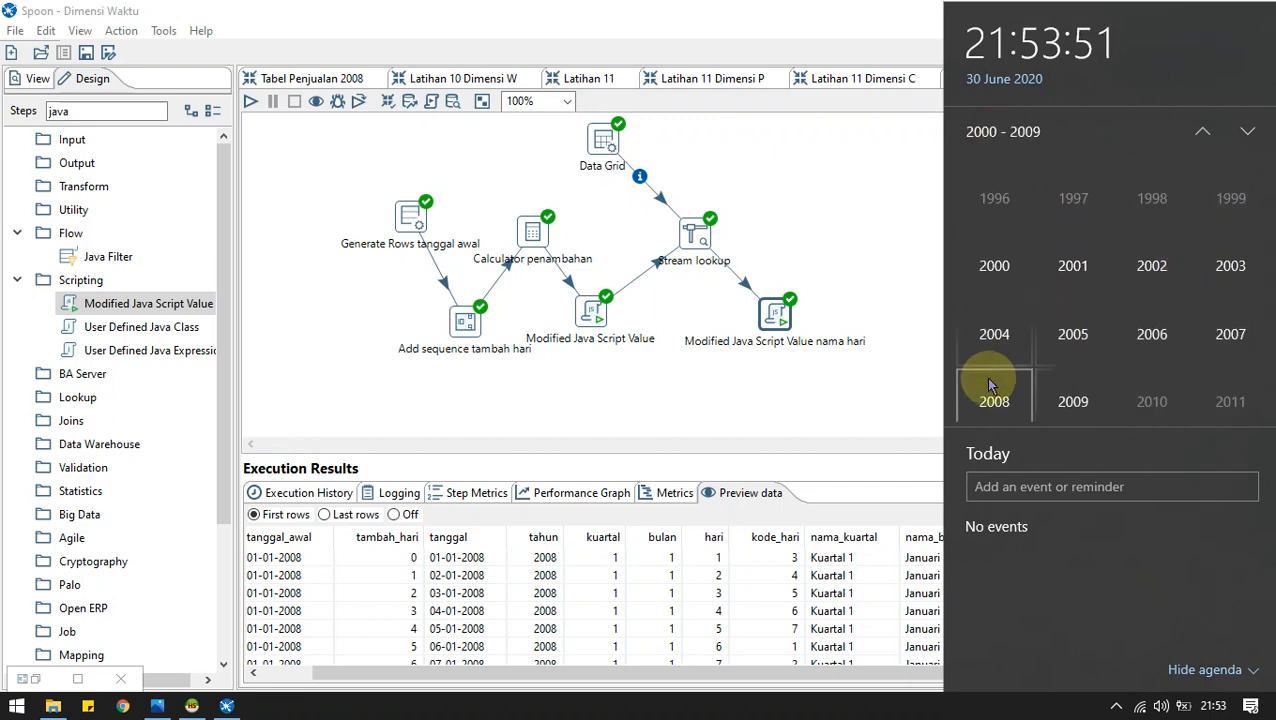
left_click(994, 398)
left_click(991, 191)
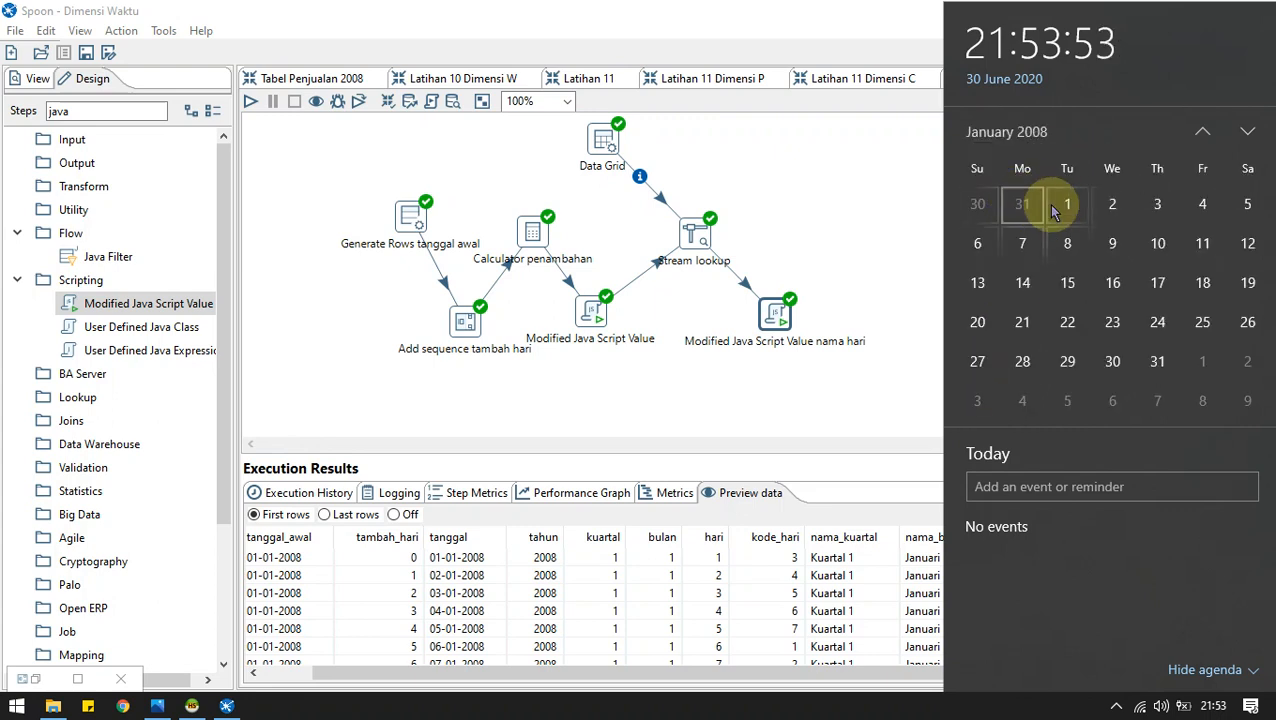
left_click(1066, 205)
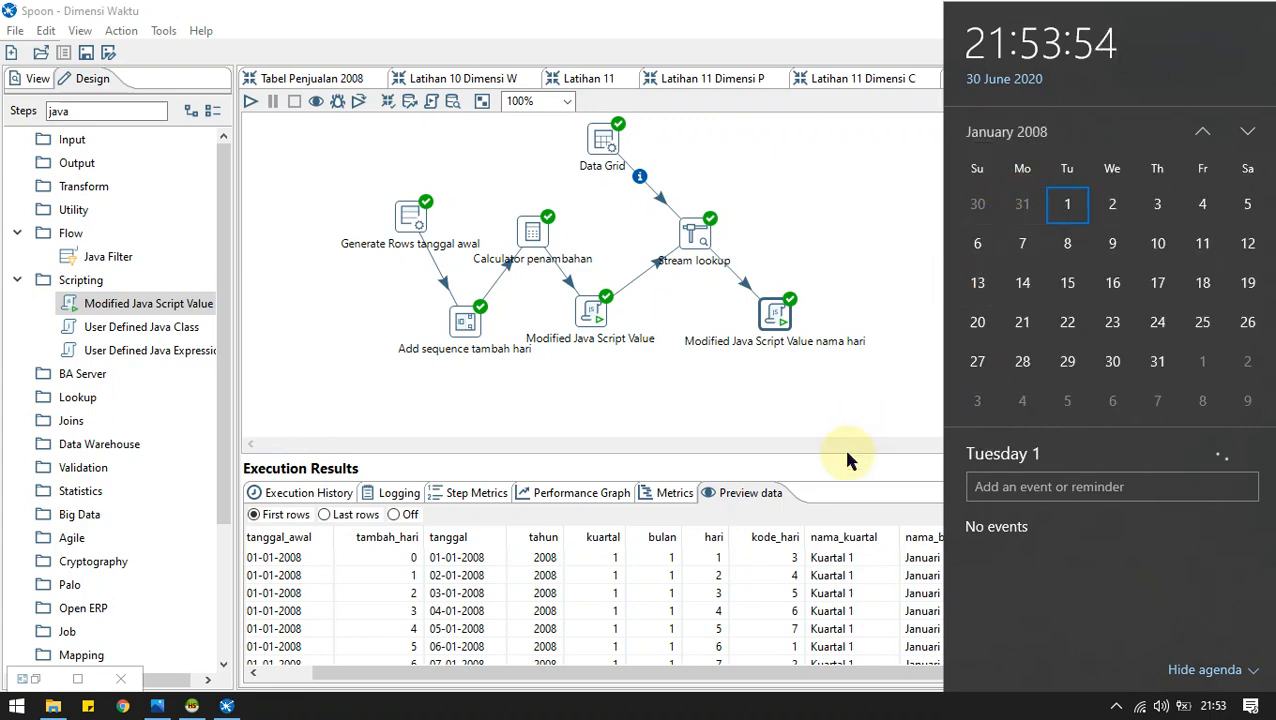
left_click(908, 557)
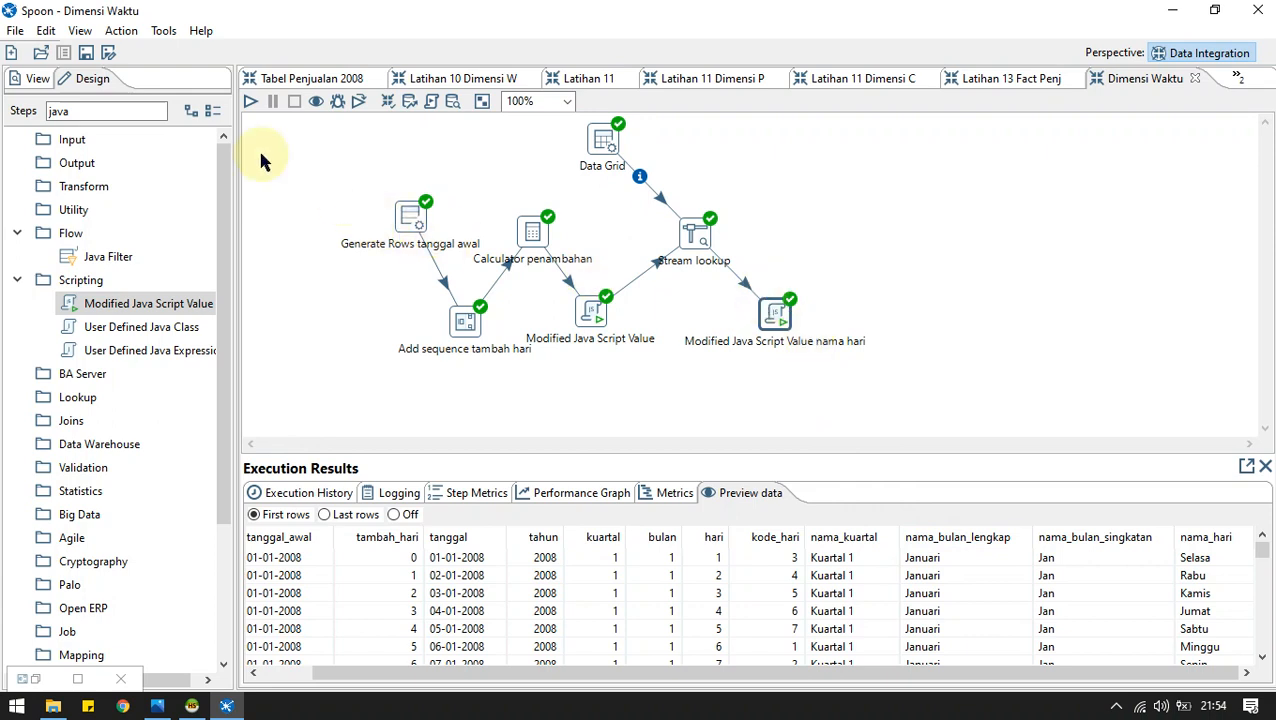
Place an Add sequence step above the nama hari script step and feed it from that step's main output.
double_click(60, 111)
type("add")
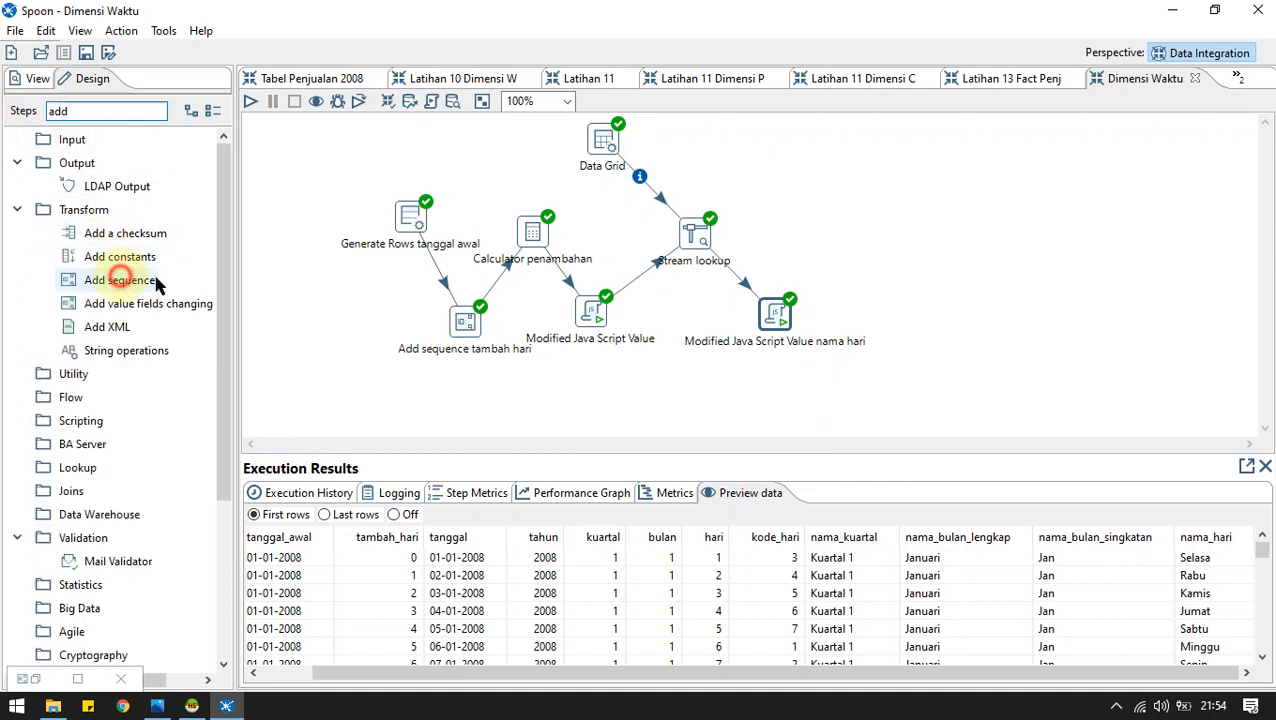
left_click_drag(112, 280, 814, 242)
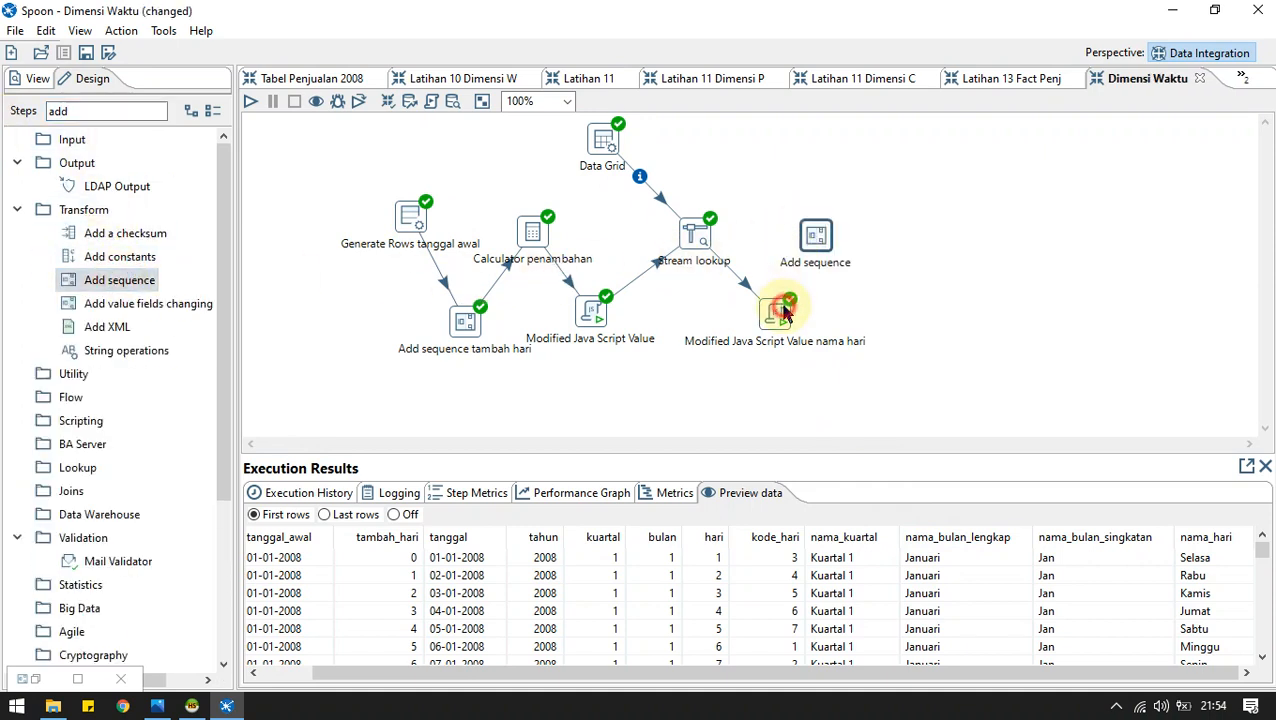
left_click(779, 313)
mouse_move(784, 313)
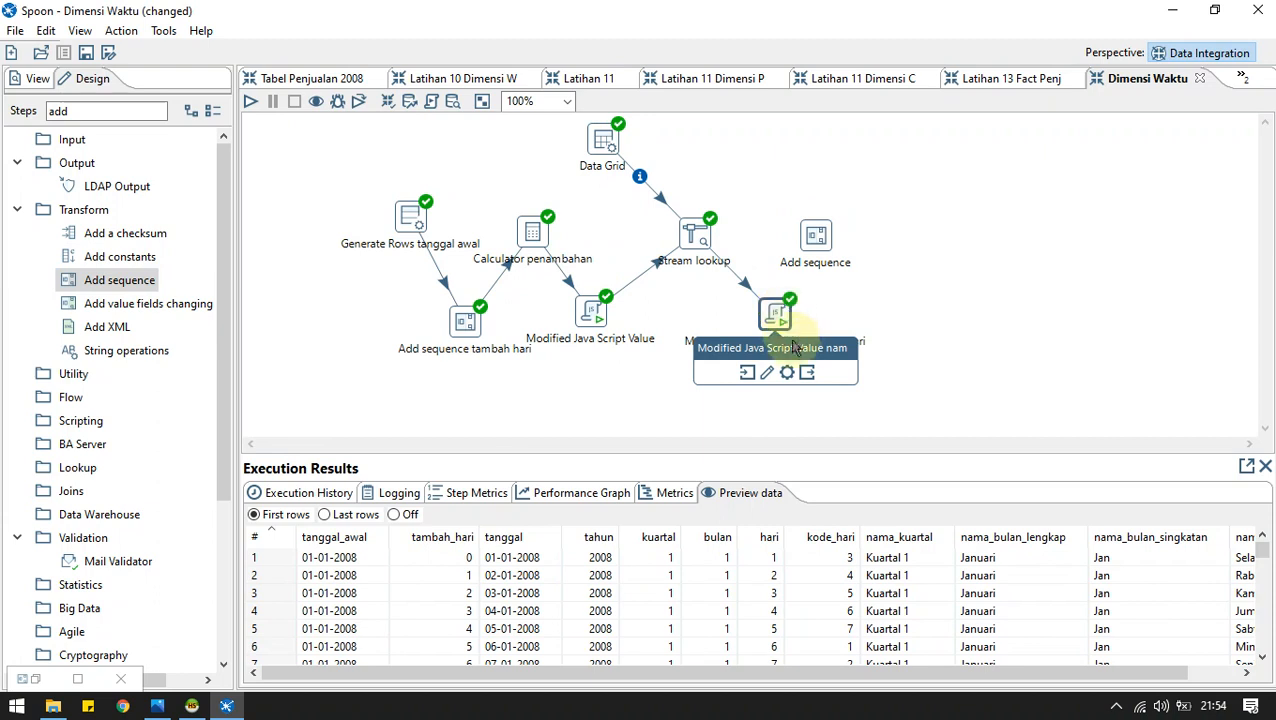
left_click_drag(807, 372, 817, 236)
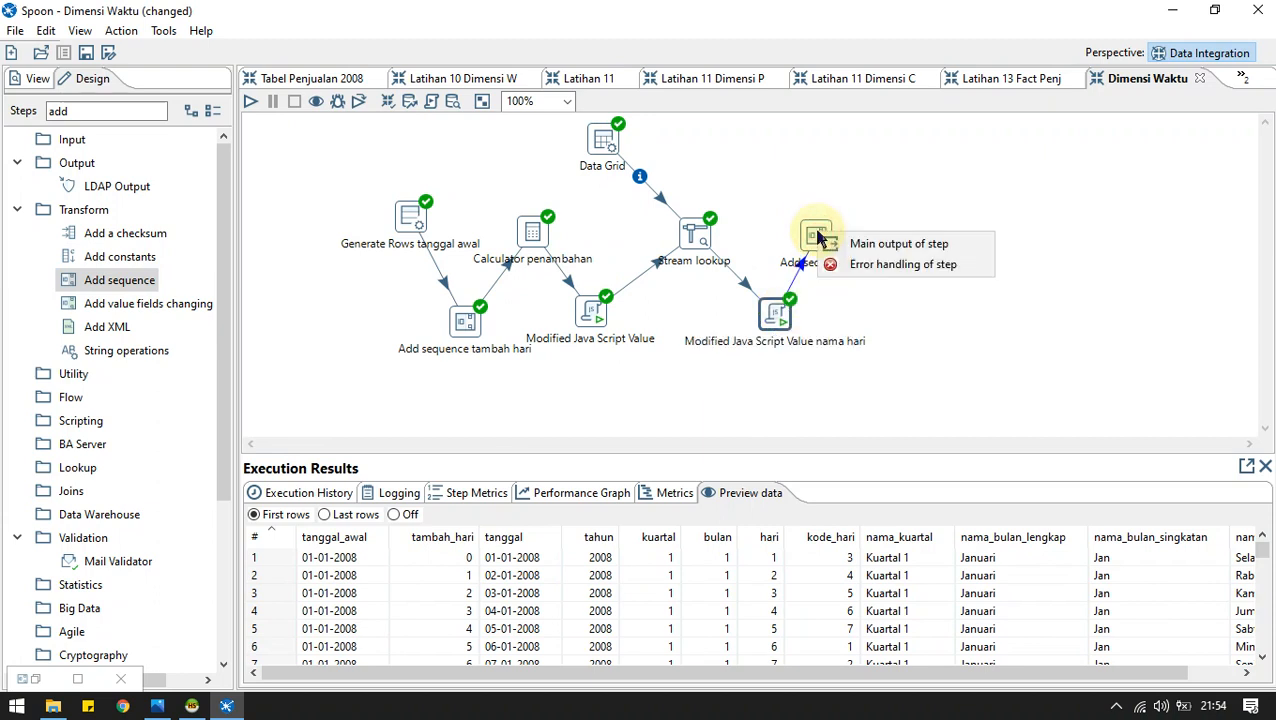
left_click(850, 243)
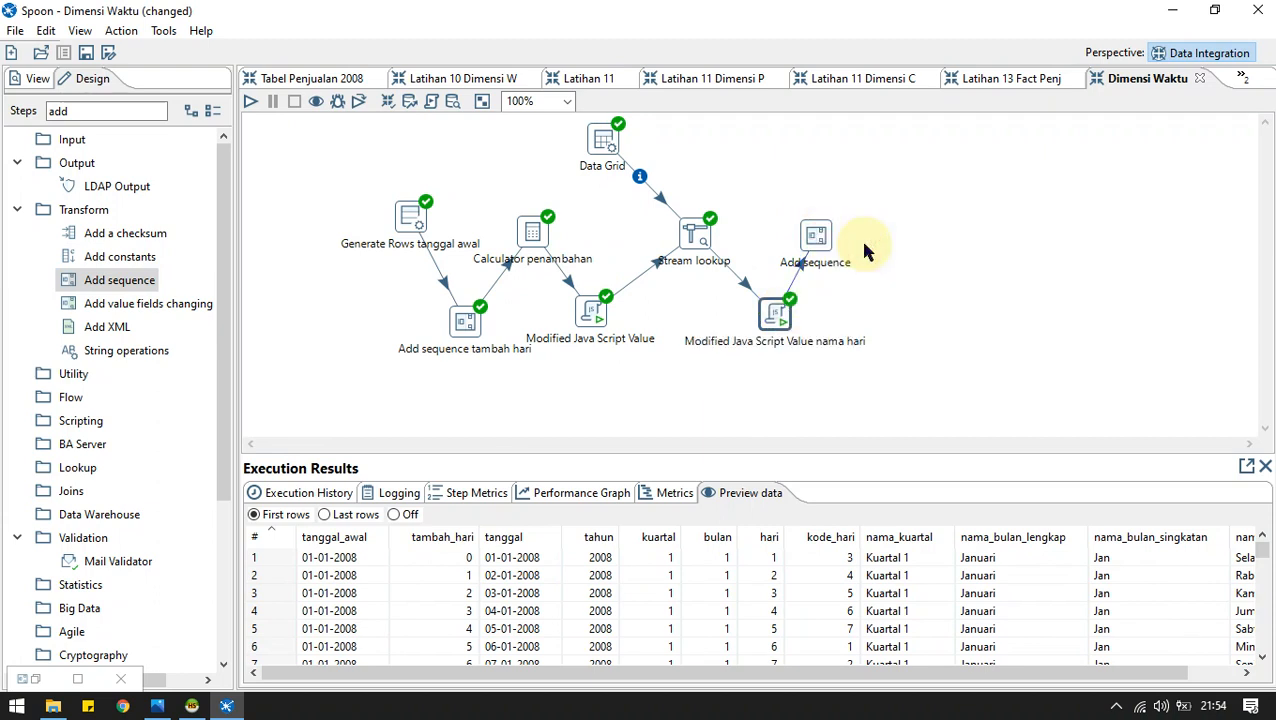
double_click(818, 237)
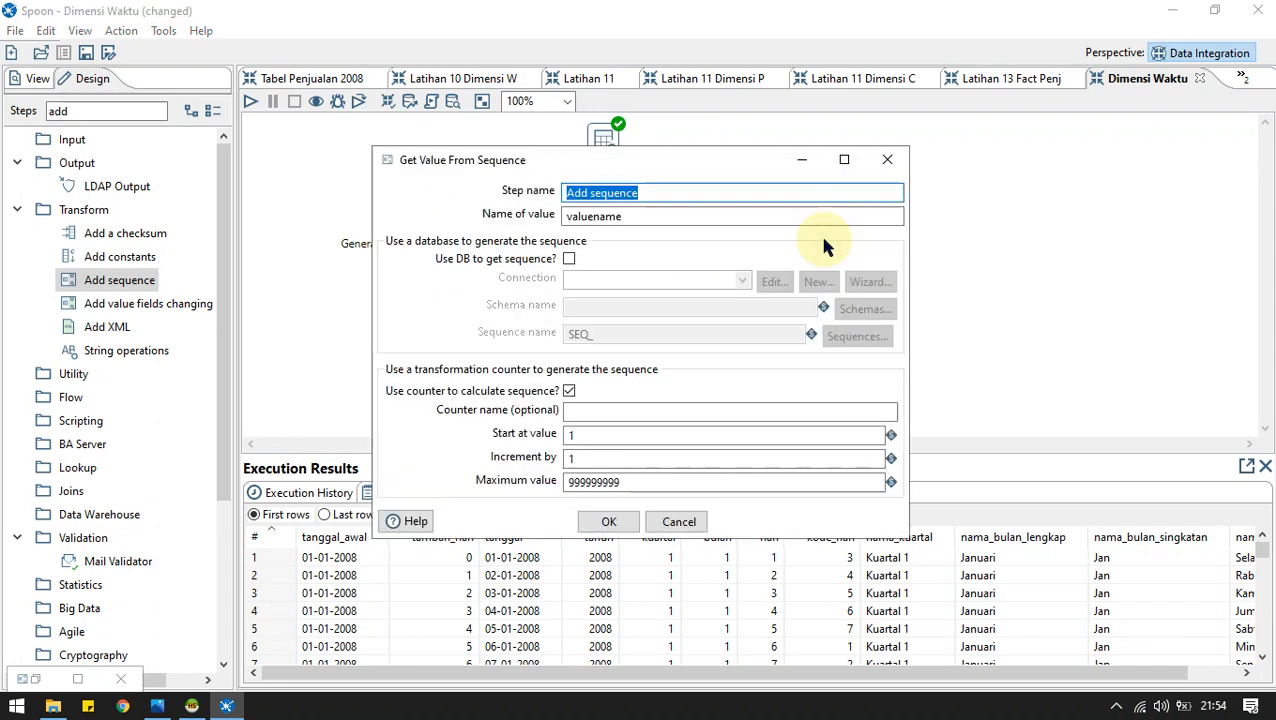
left_click(698, 193)
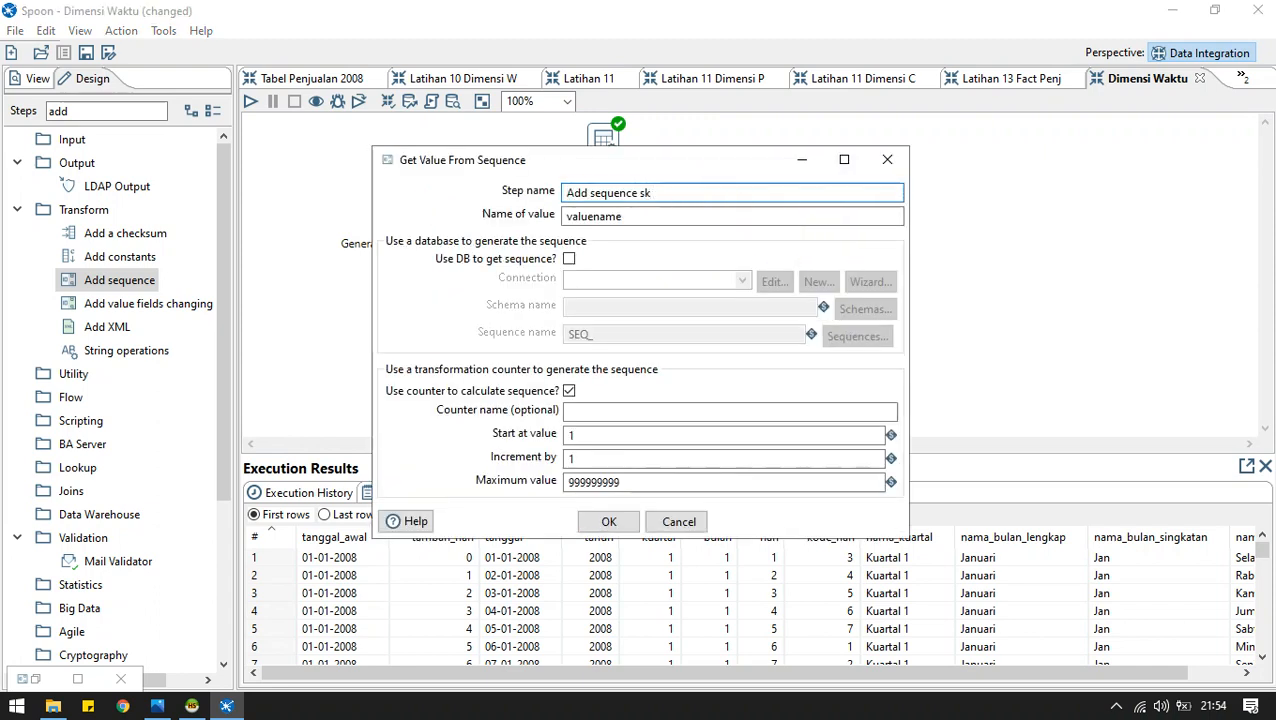
type("sk waktu")
double_click(607, 216)
type("sk_")
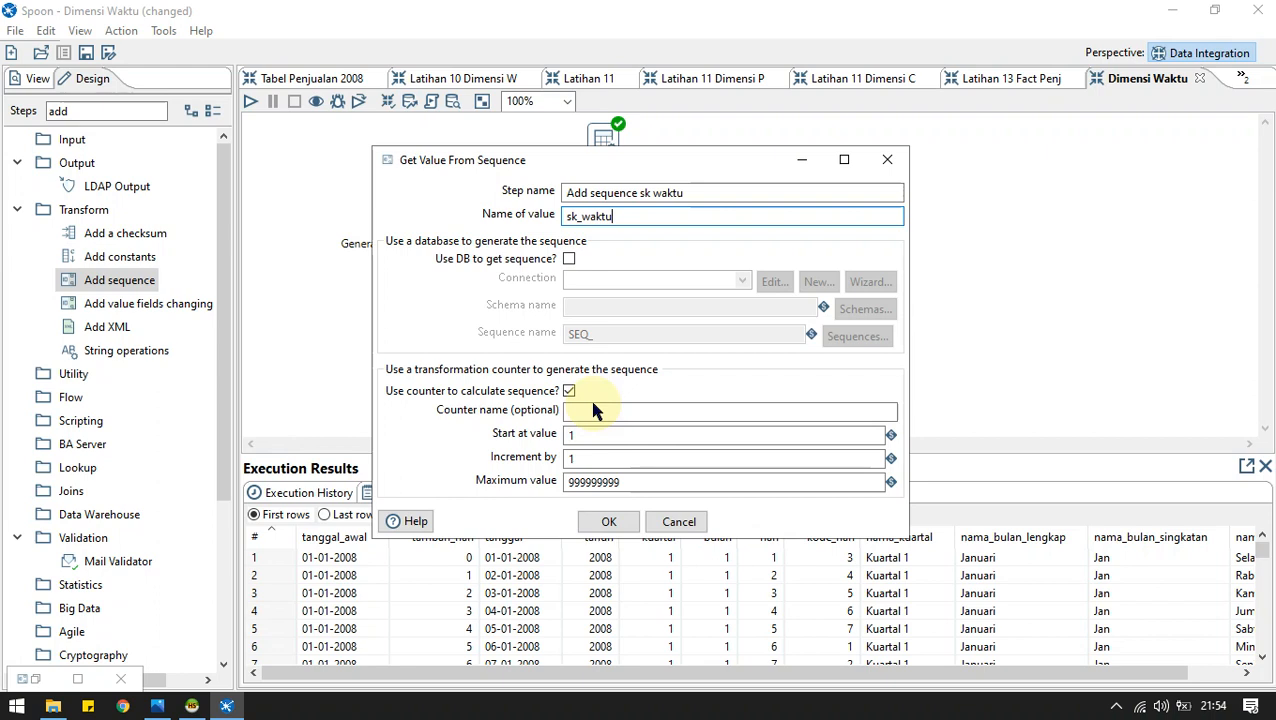
left_click(667, 522)
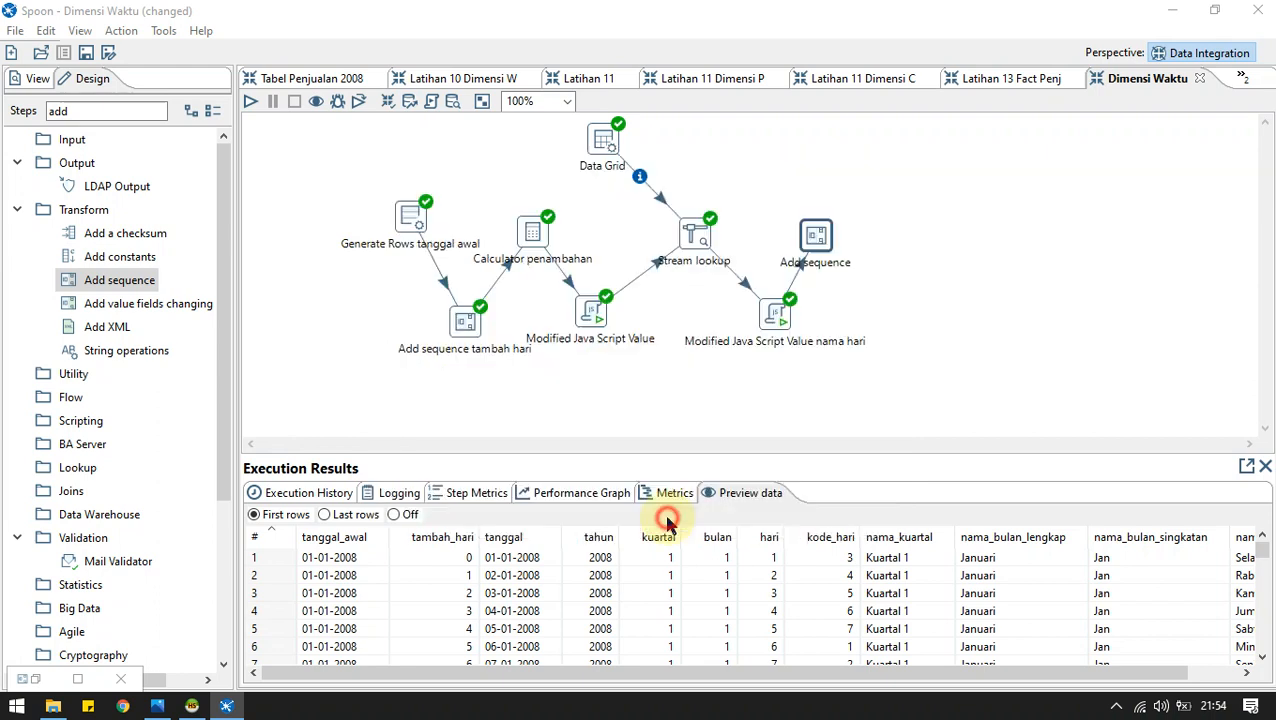
Delete the Add sequence step that follows the nama hari script step.
right_click(818, 237)
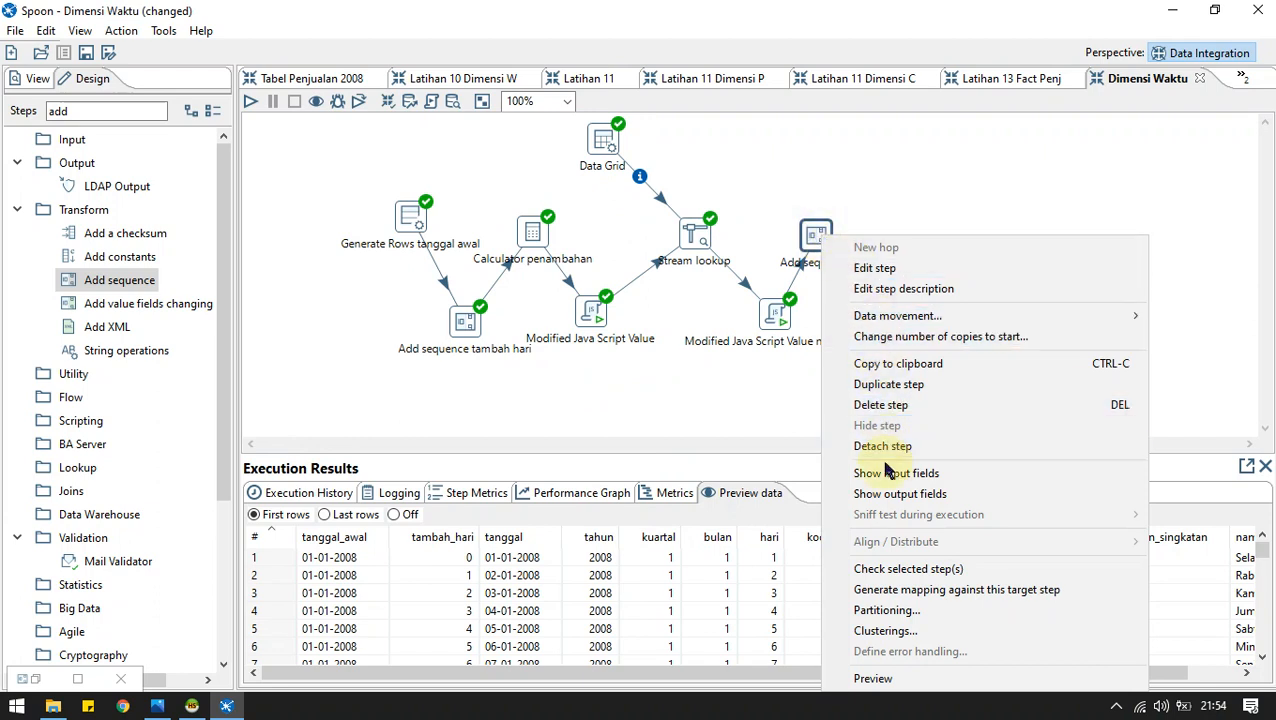
left_click(880, 406)
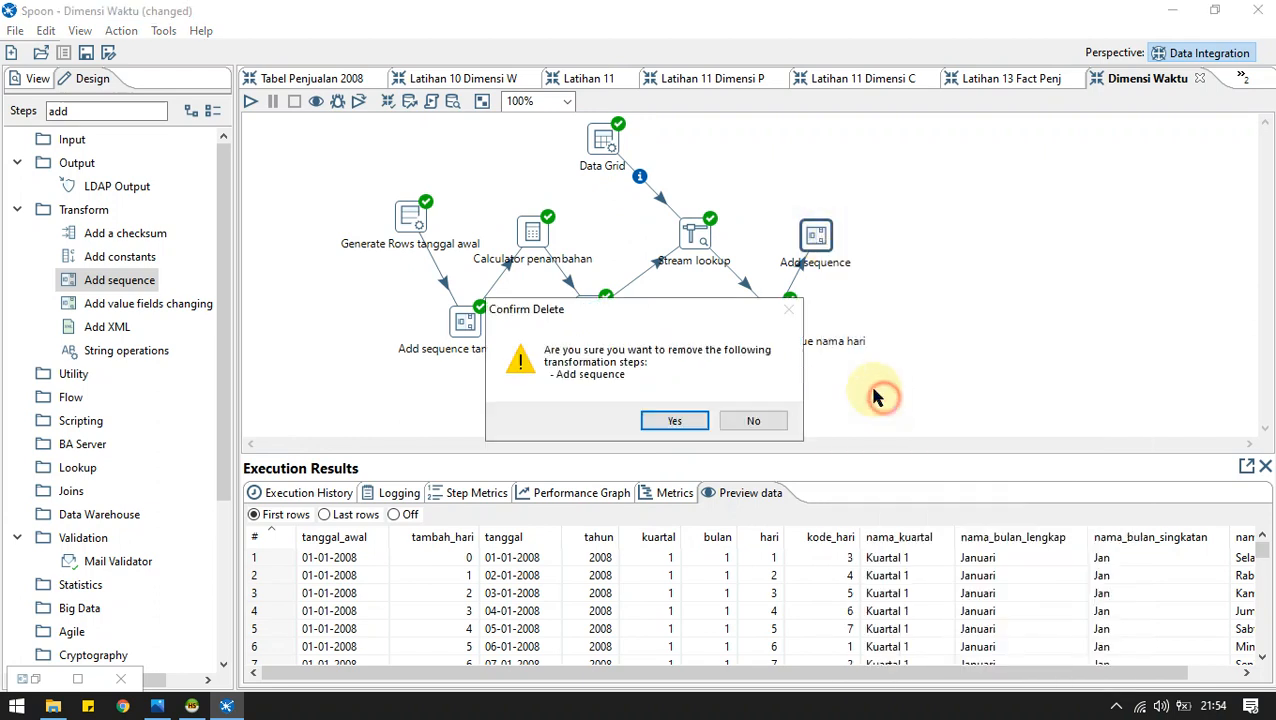
left_click(672, 419)
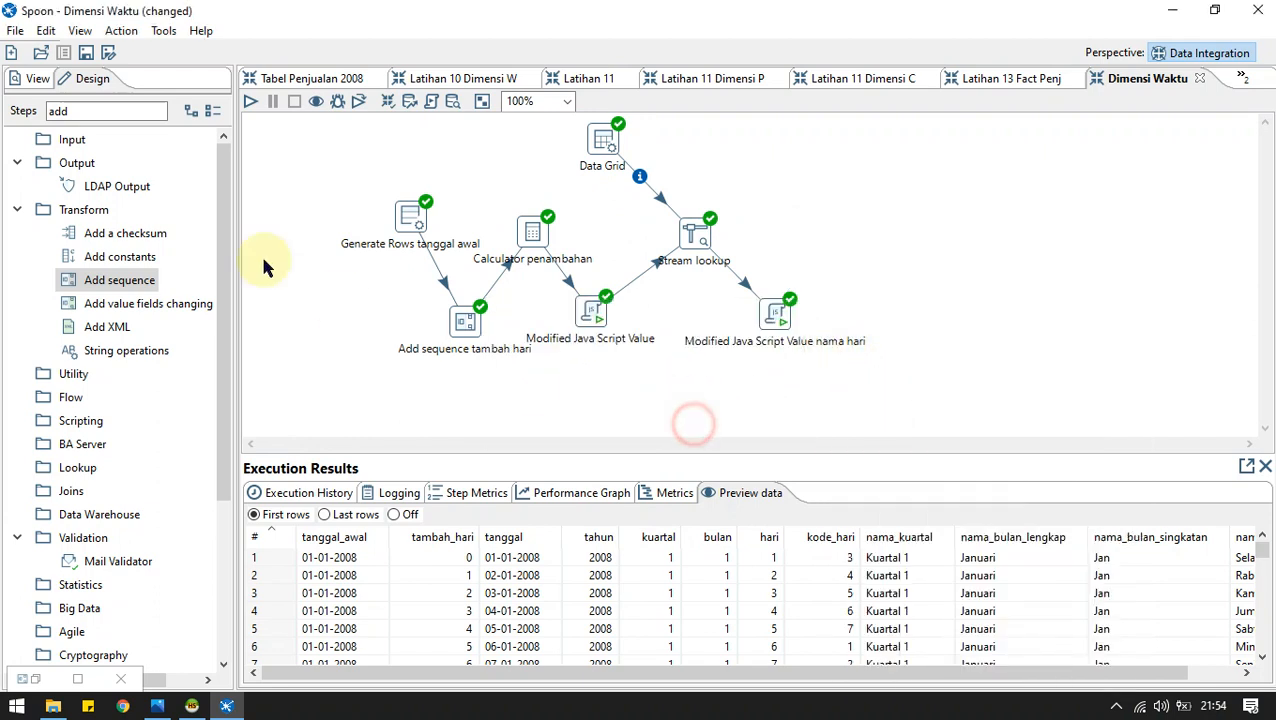
Place another Modified Java Script Value step above the nama hari script step and feed it from that step's main output.
double_click(100, 110)
type("java")
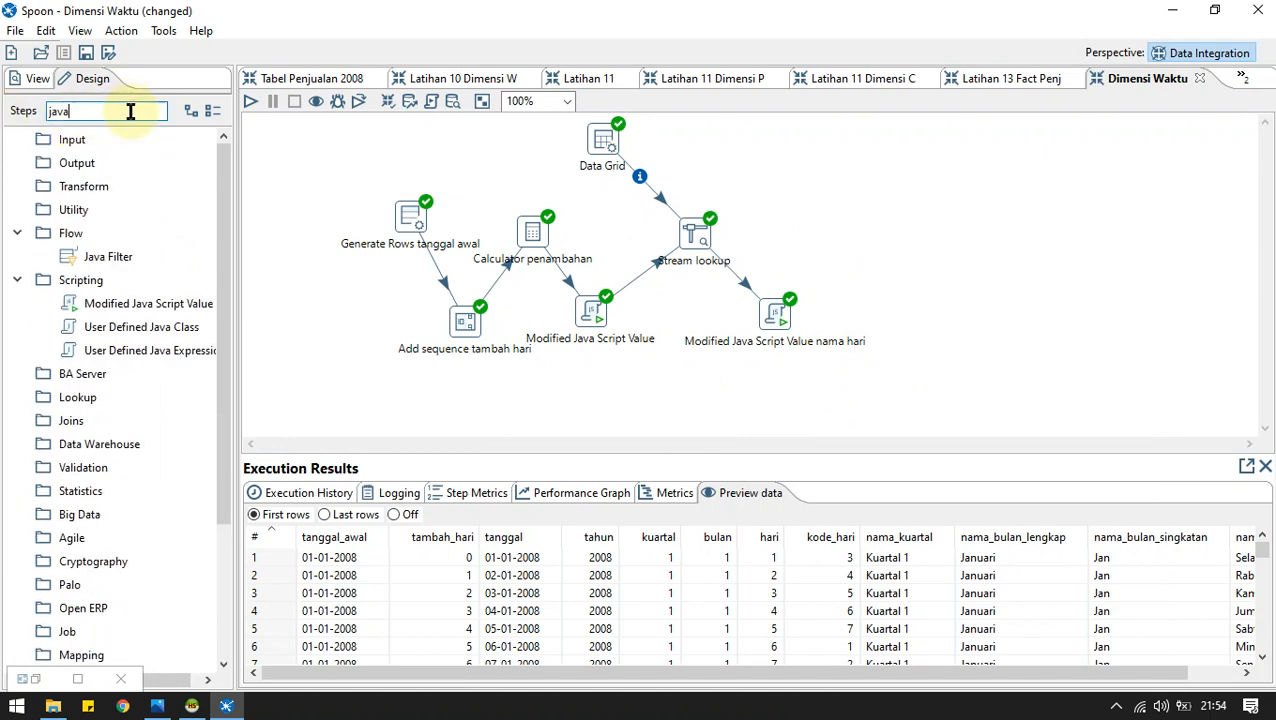
left_click_drag(105, 303, 826, 228)
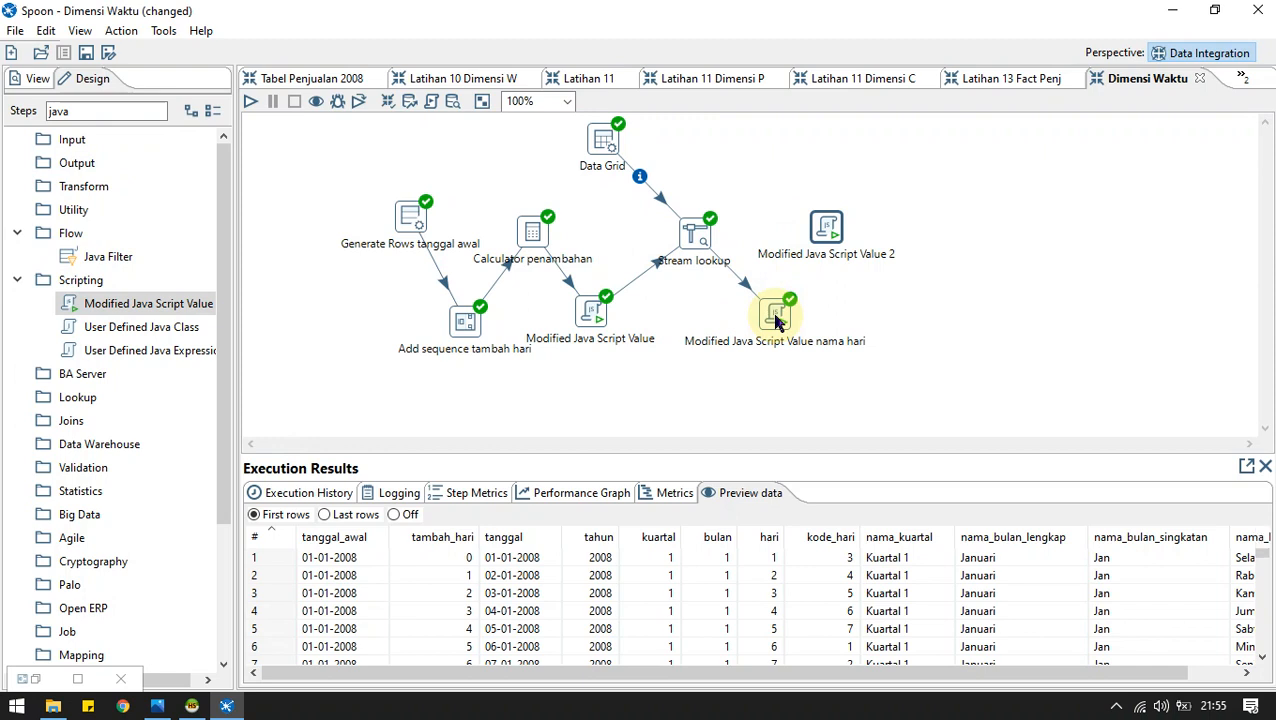
left_click(777, 320)
mouse_move(777, 320)
left_click_drag(807, 372, 826, 230)
left_click(834, 238)
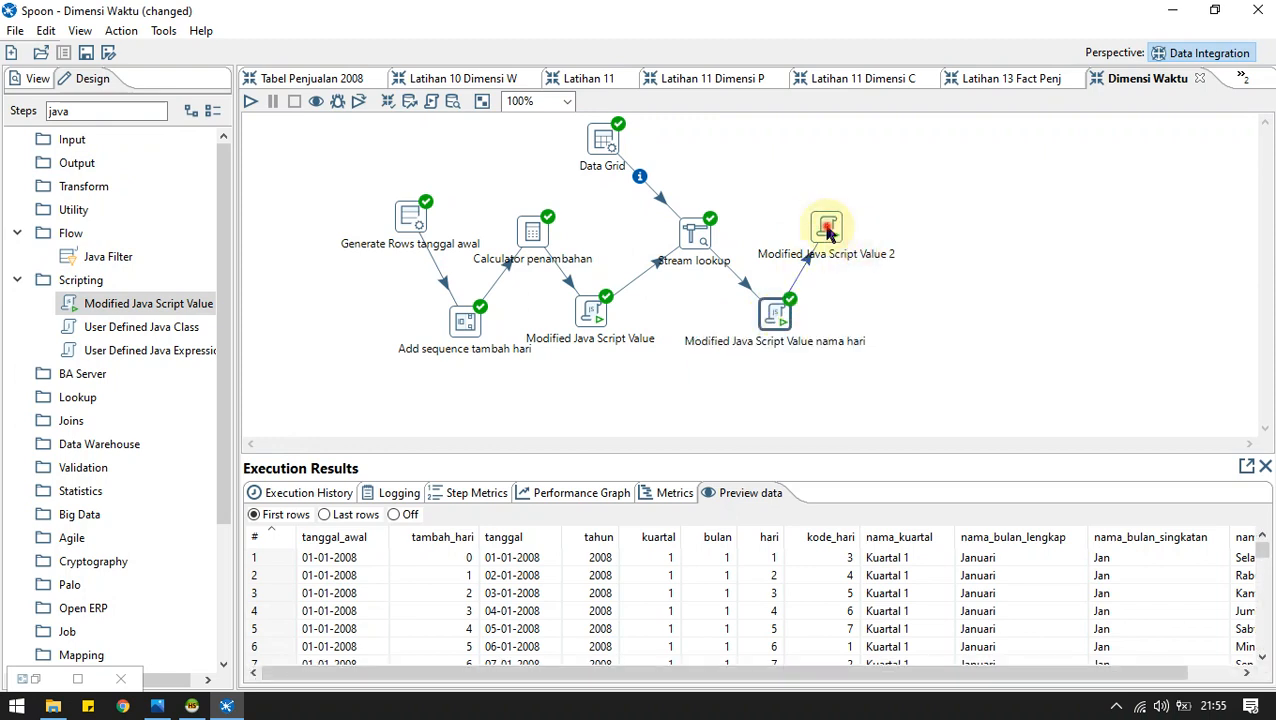
Name the new script step "Modified Java Script Value sk waktu" and declare var sk_waktu = hari + (bulan * 100) + (tahun * 10000);.
double_click(826, 231)
left_click(712, 40)
key("BackSpace")
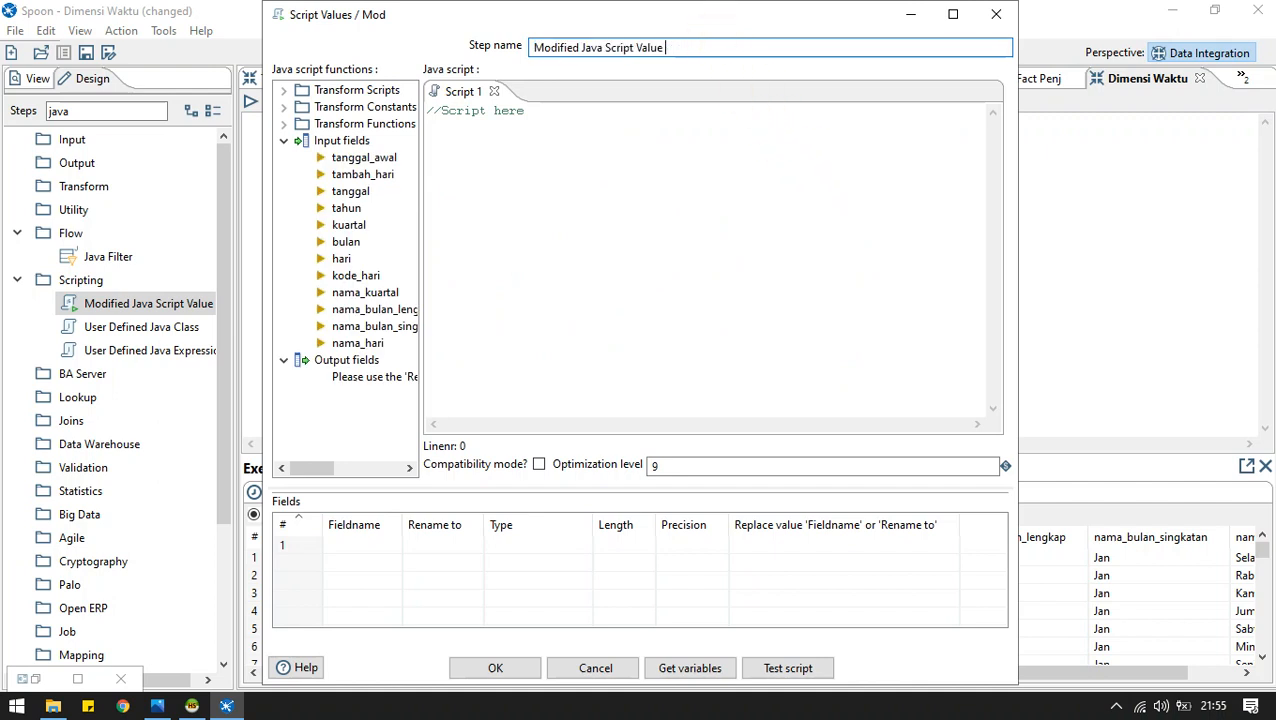
type("sk waktu")
left_click(650, 176)
type("var s")
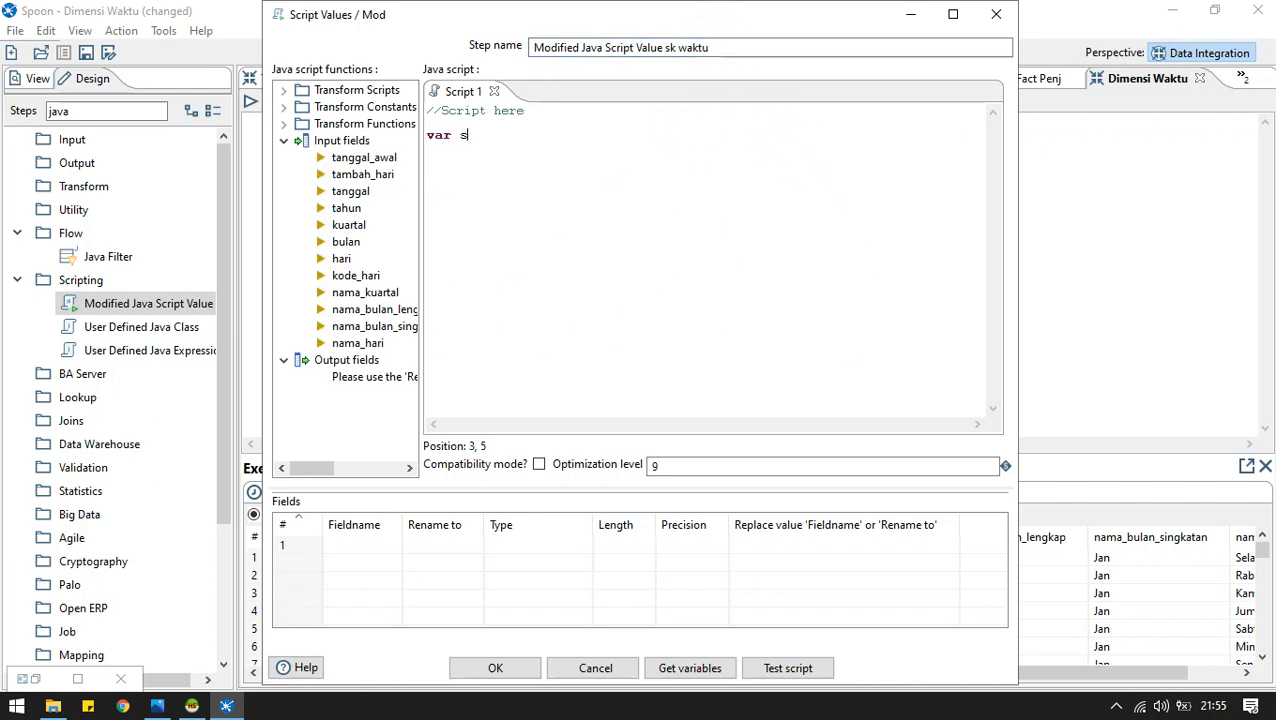
type("k_waktu = hari + (bulan * 100) + (tahun * 10000);")
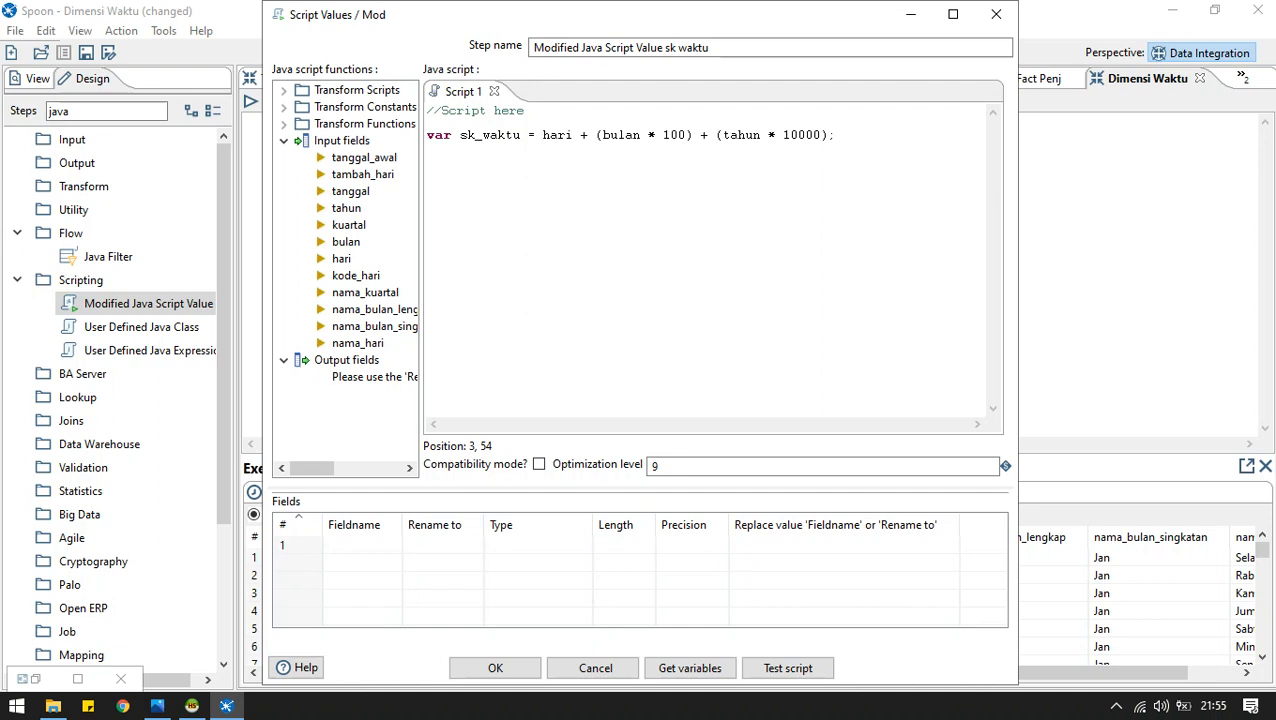
Add sk_waktu as an Integer output field of the sk waktu script step and accept the settings.
left_click(356, 544)
type("sk_waktu")
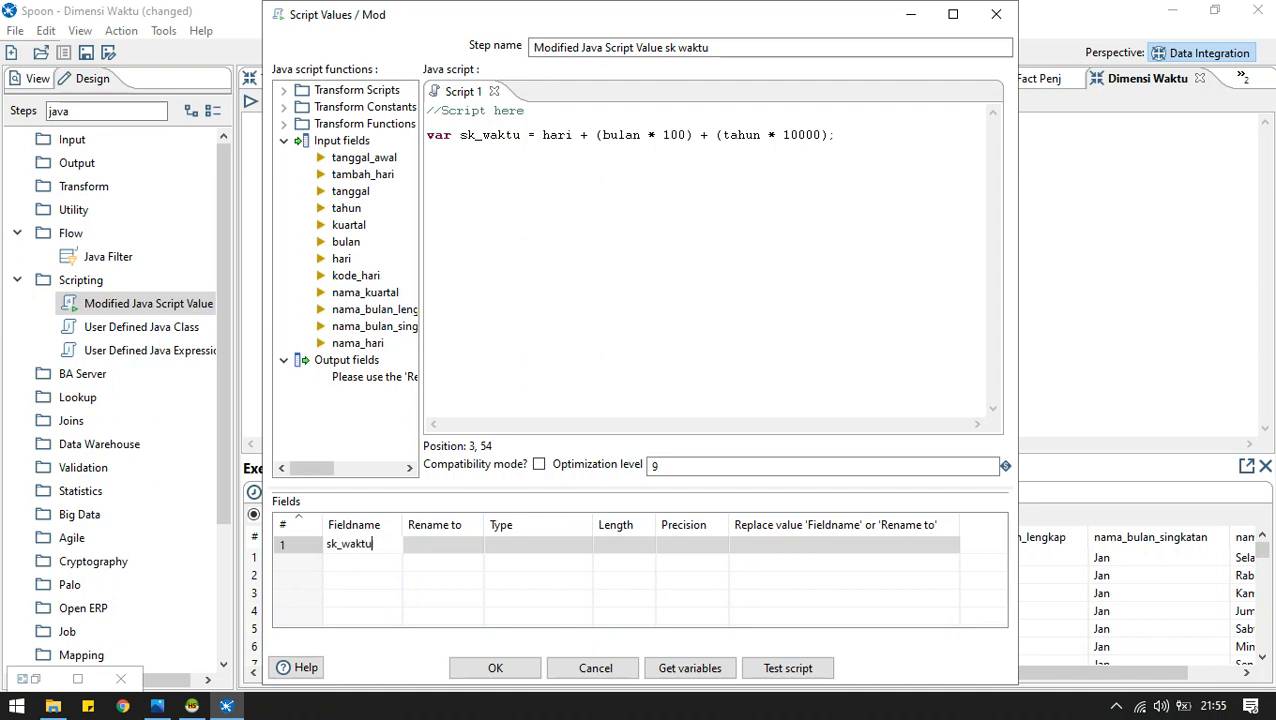
left_click(537, 548)
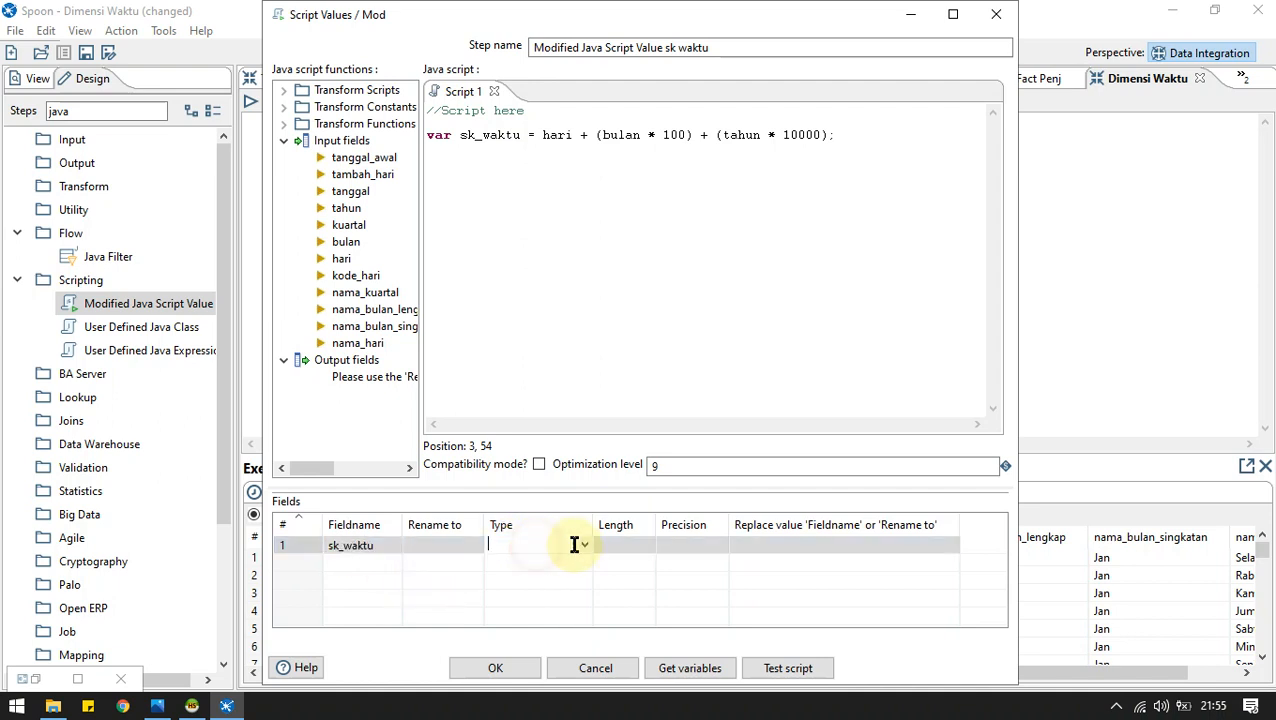
left_click(583, 544)
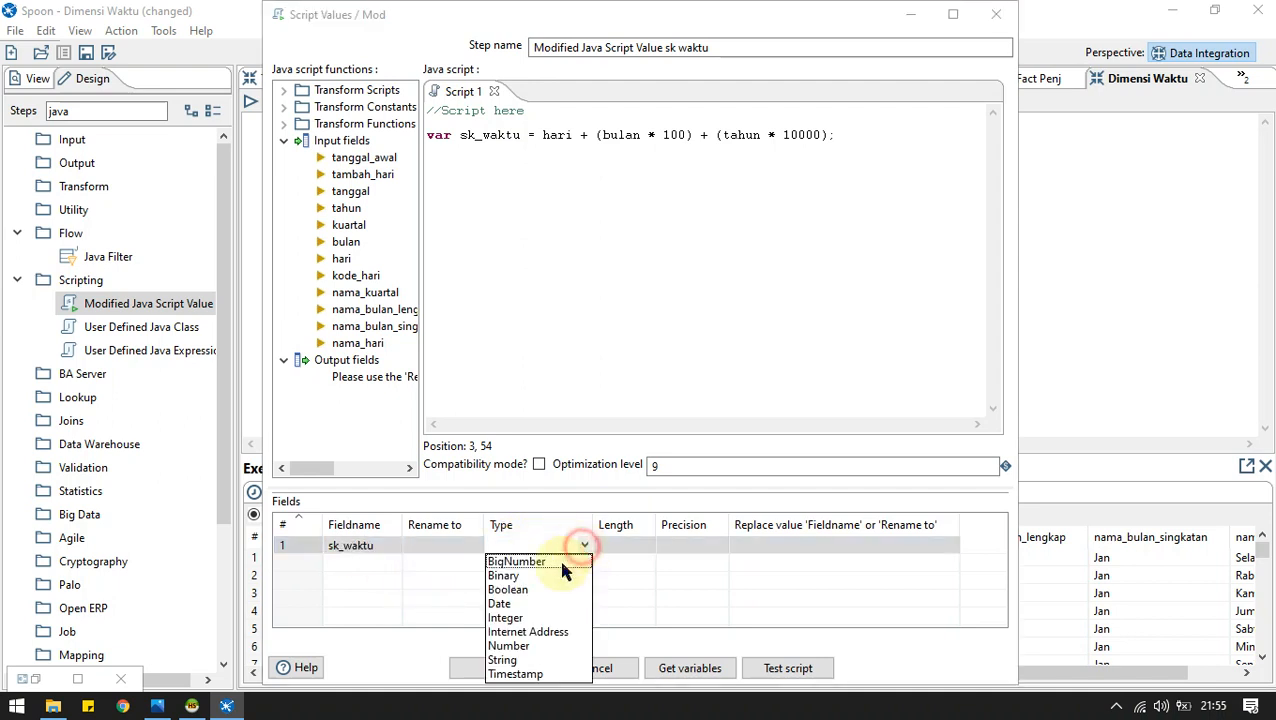
left_click(504, 618)
left_click(510, 670)
left_click(893, 307)
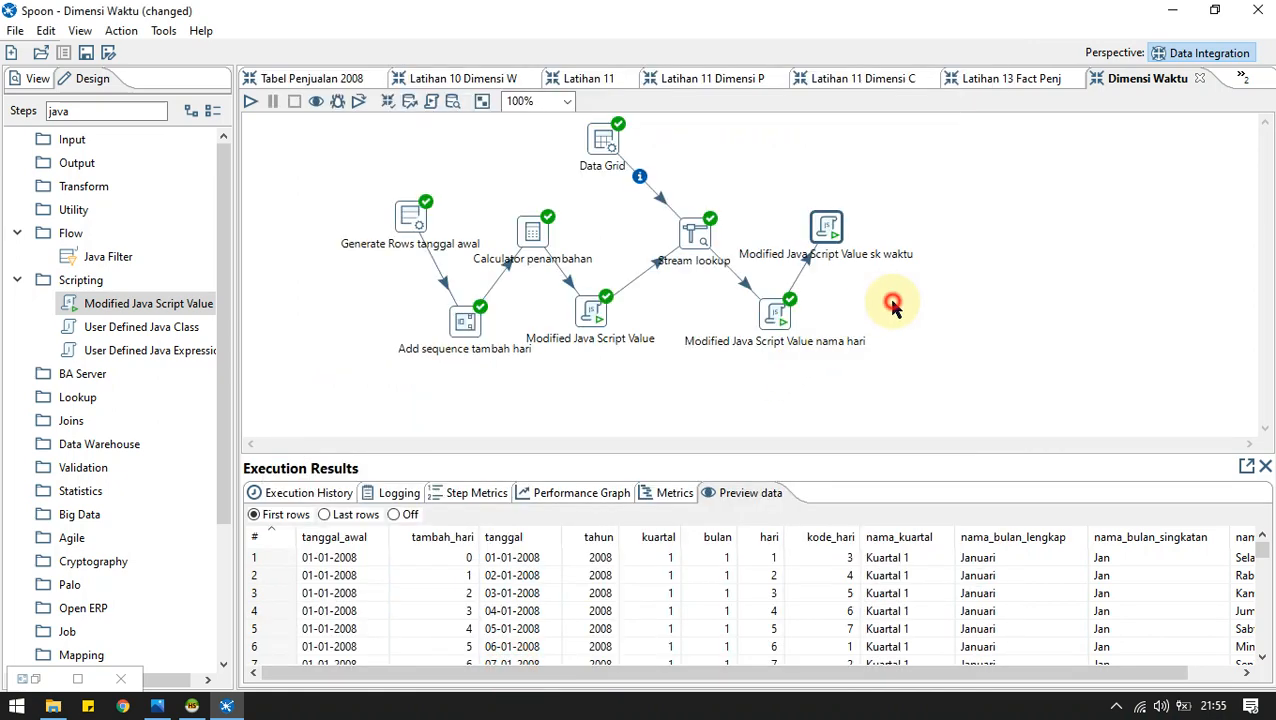
Run the transformation locally and examine the sk_waktu column in the sk waktu script step's preview data.
left_click(251, 102)
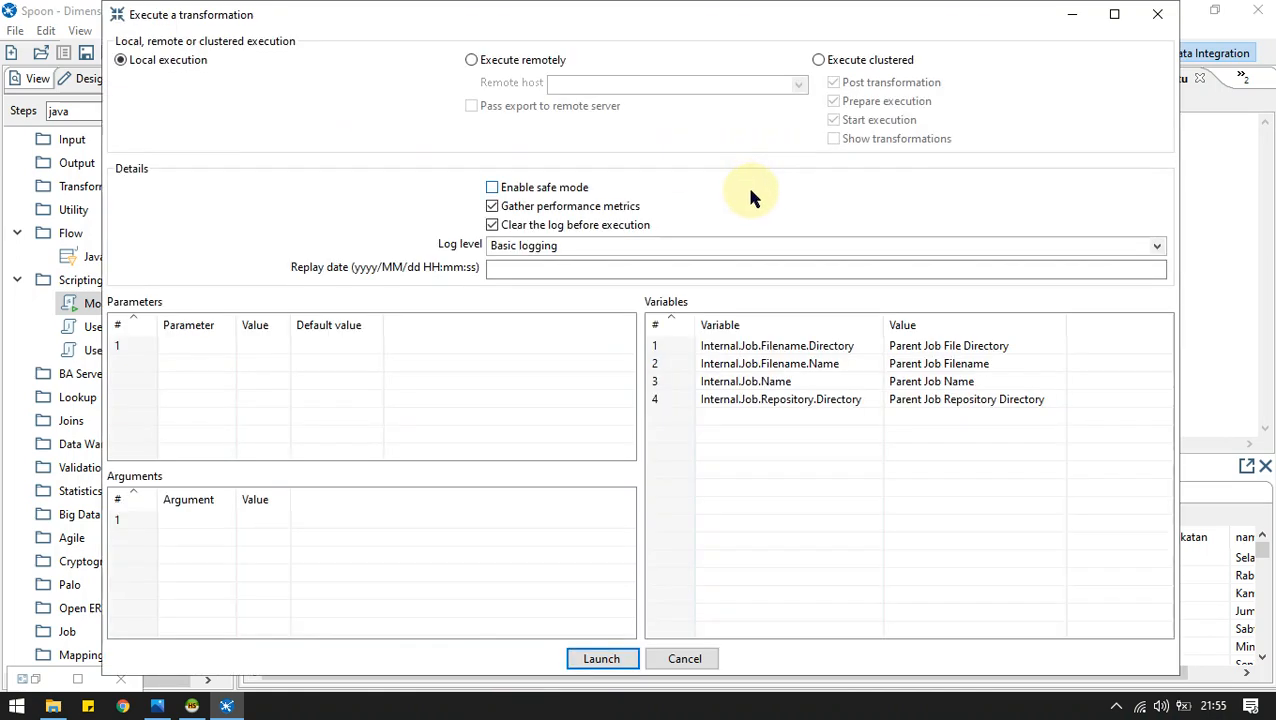
left_click(609, 662)
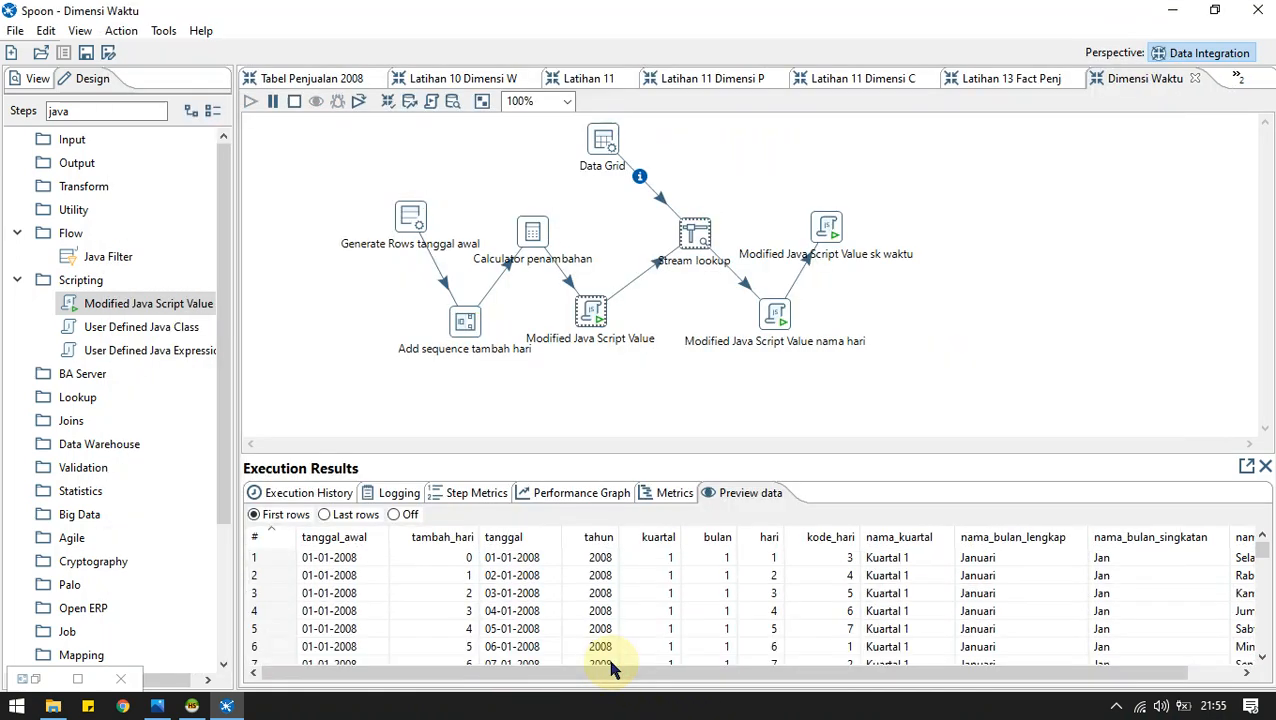
left_click(826, 236)
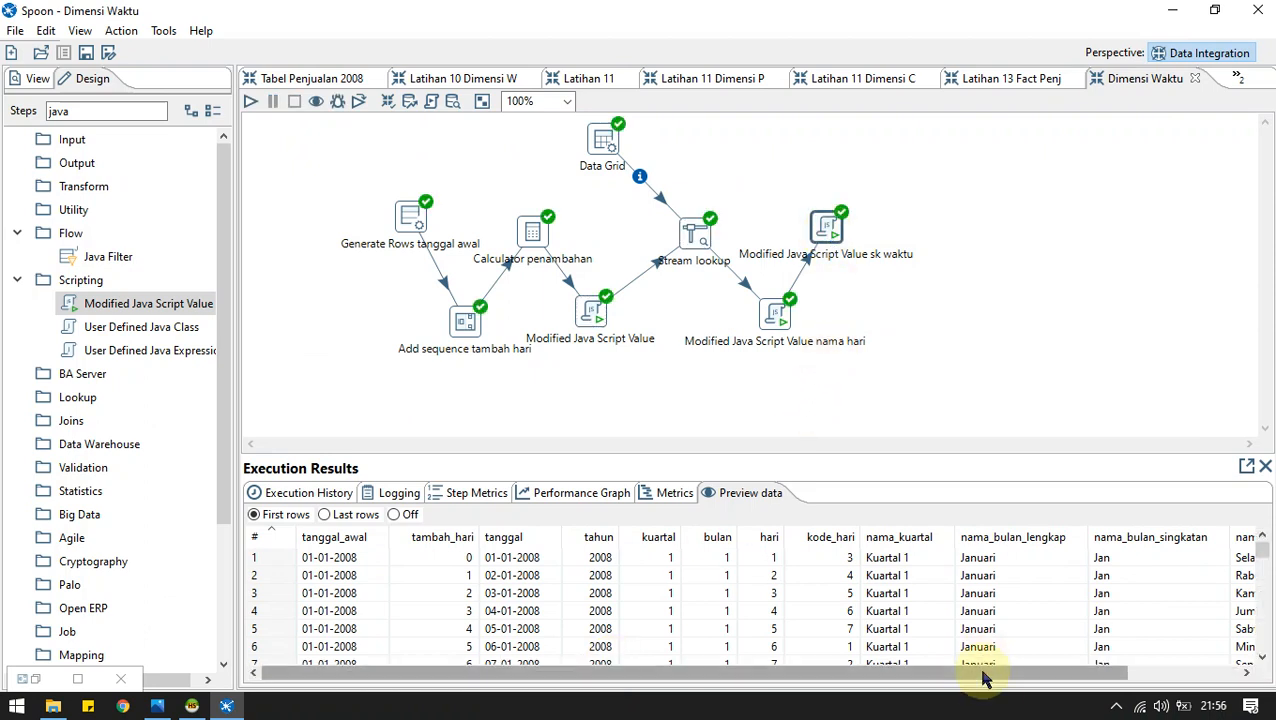
left_click_drag(983, 675, 1240, 690)
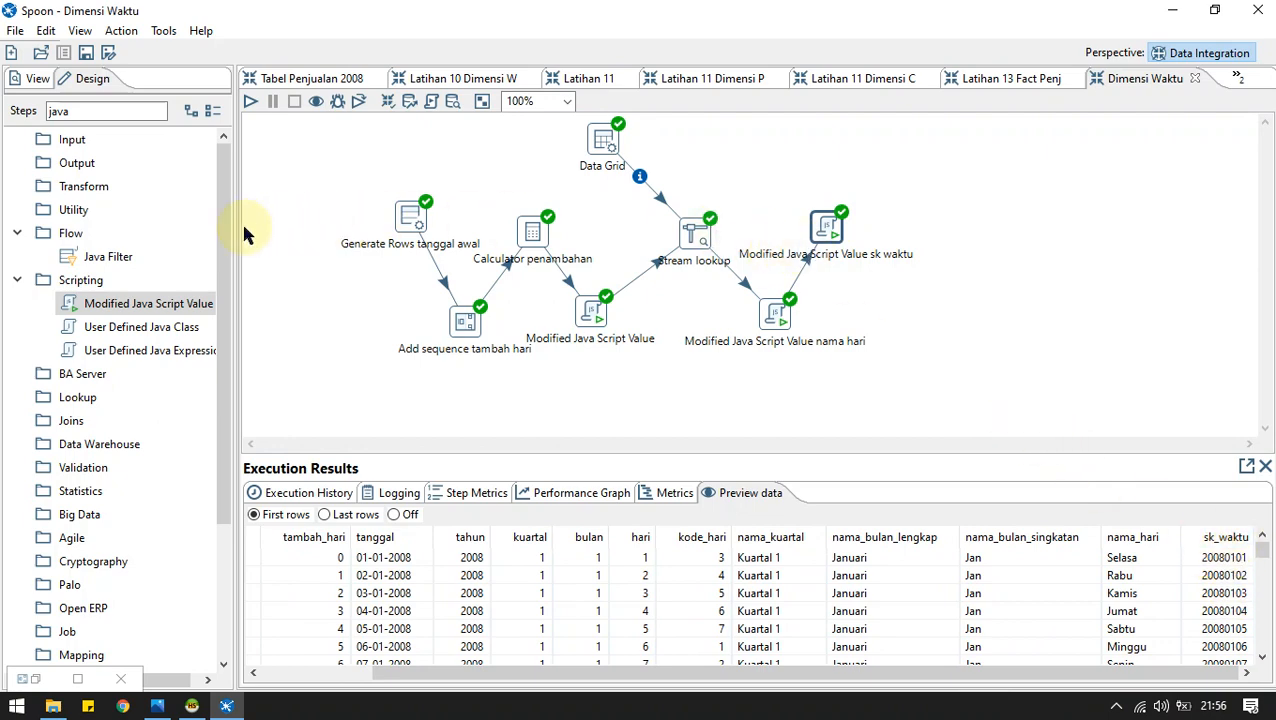
Place a Select values step below and beside the sk waktu script step and feed it from that step's main output.
double_click(104, 117)
key("BackSpace")
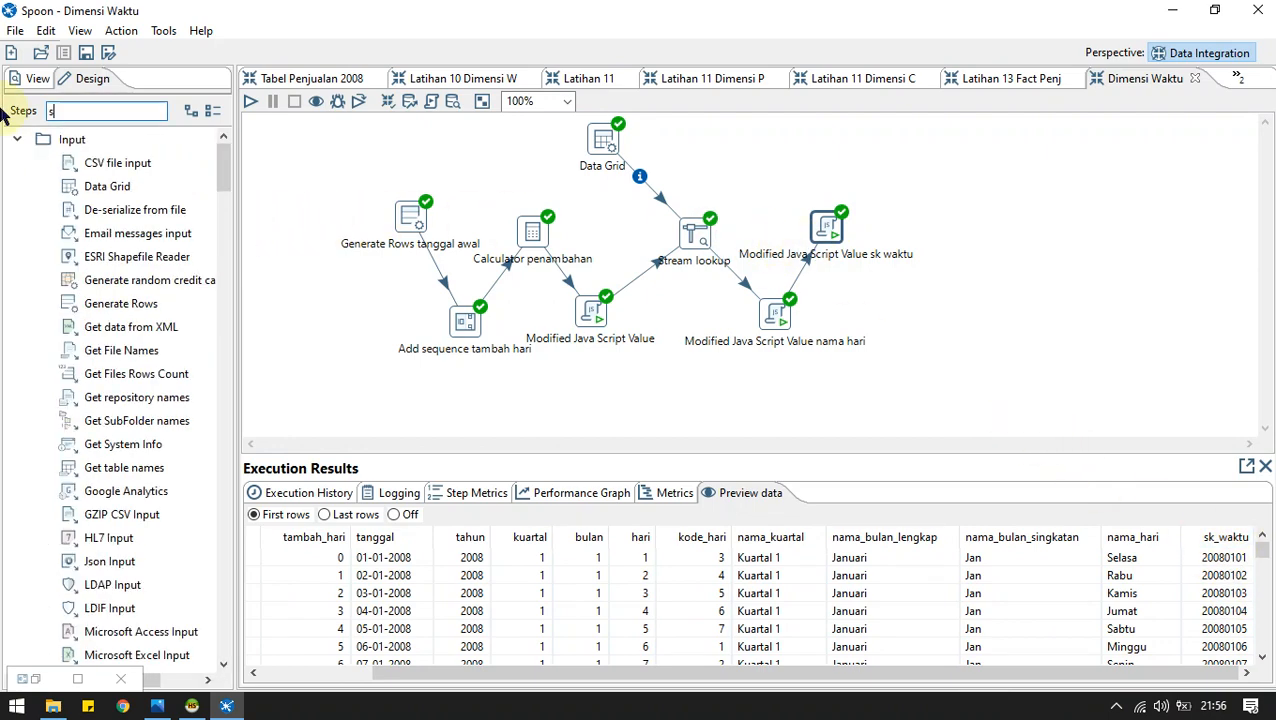
type("sele")
left_click_drag(143, 212, 913, 307)
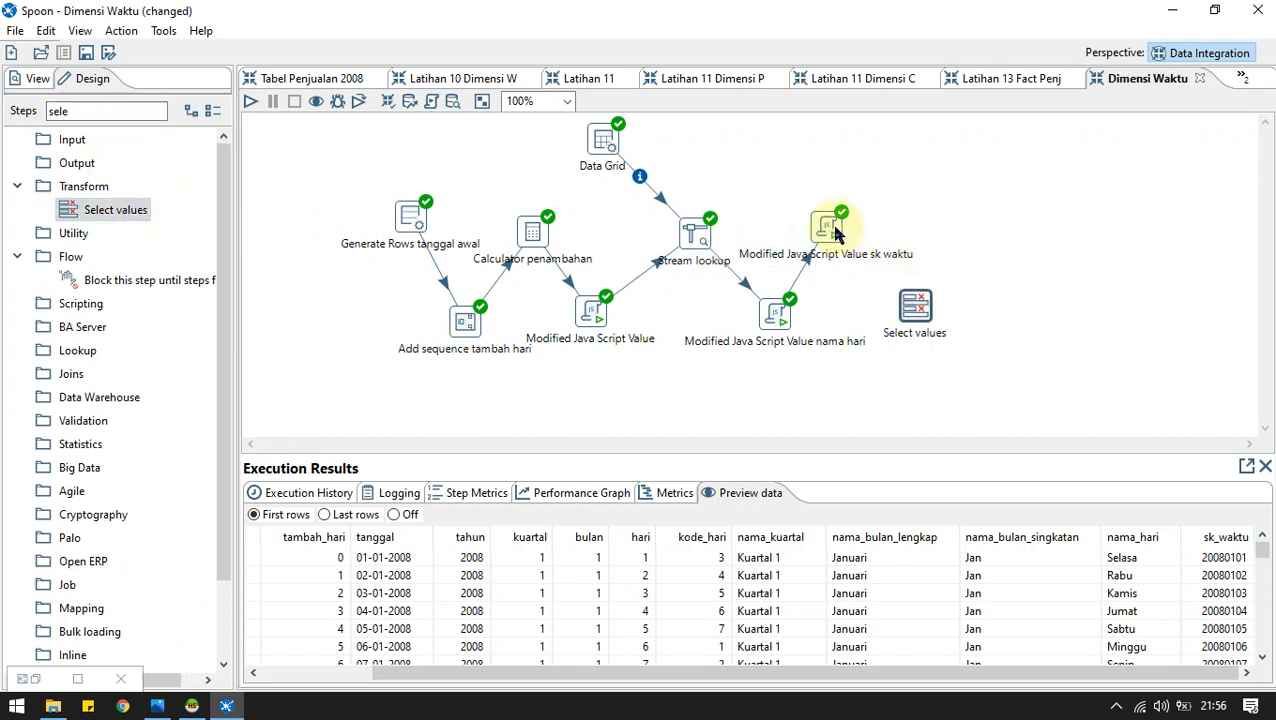
mouse_move(837, 232)
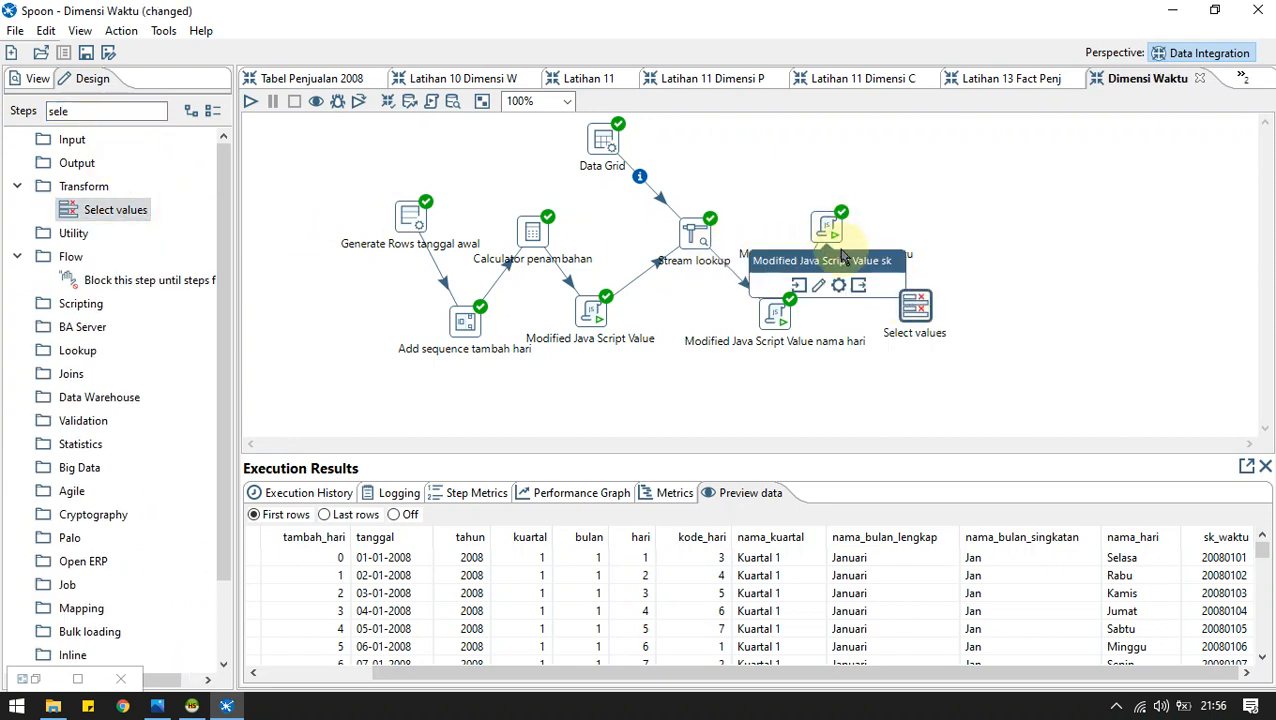
left_click_drag(913, 307, 913, 307)
left_click(918, 313)
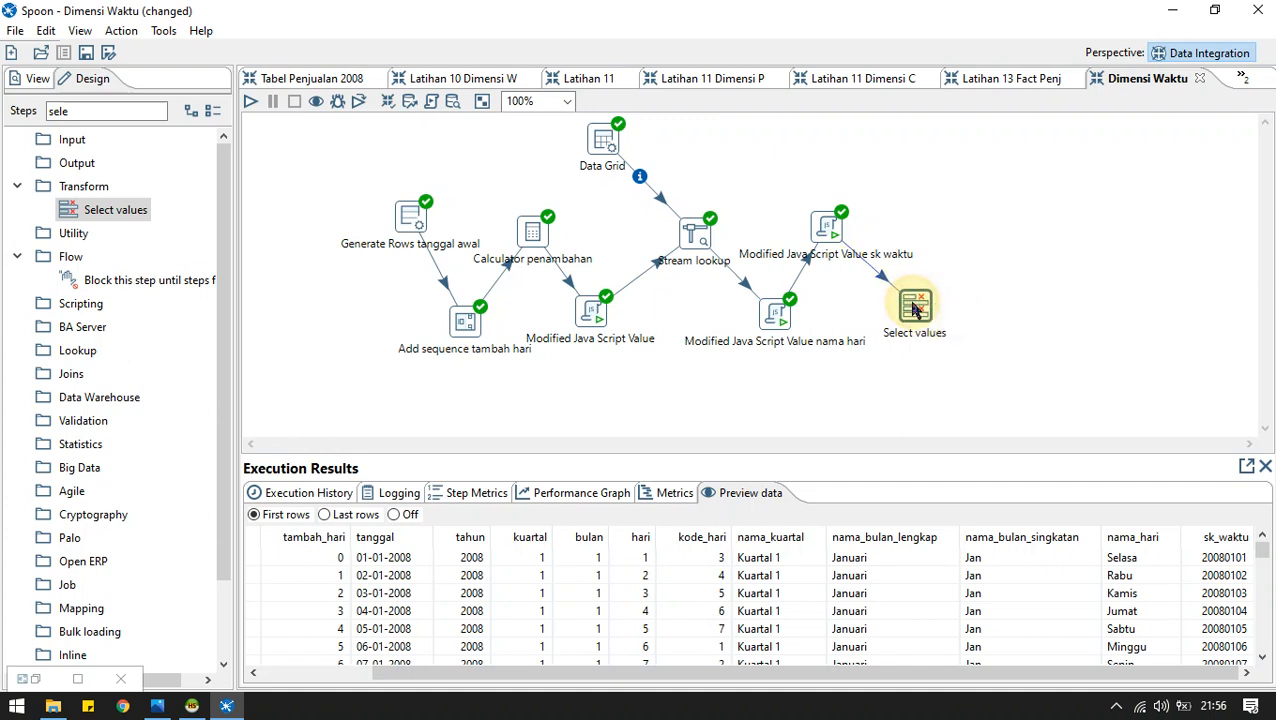
Name the Select values step "Urrutkan atribut" and load all incoming fields into its selection list.
double_click(913, 310)
type("Urrutkan atribut")
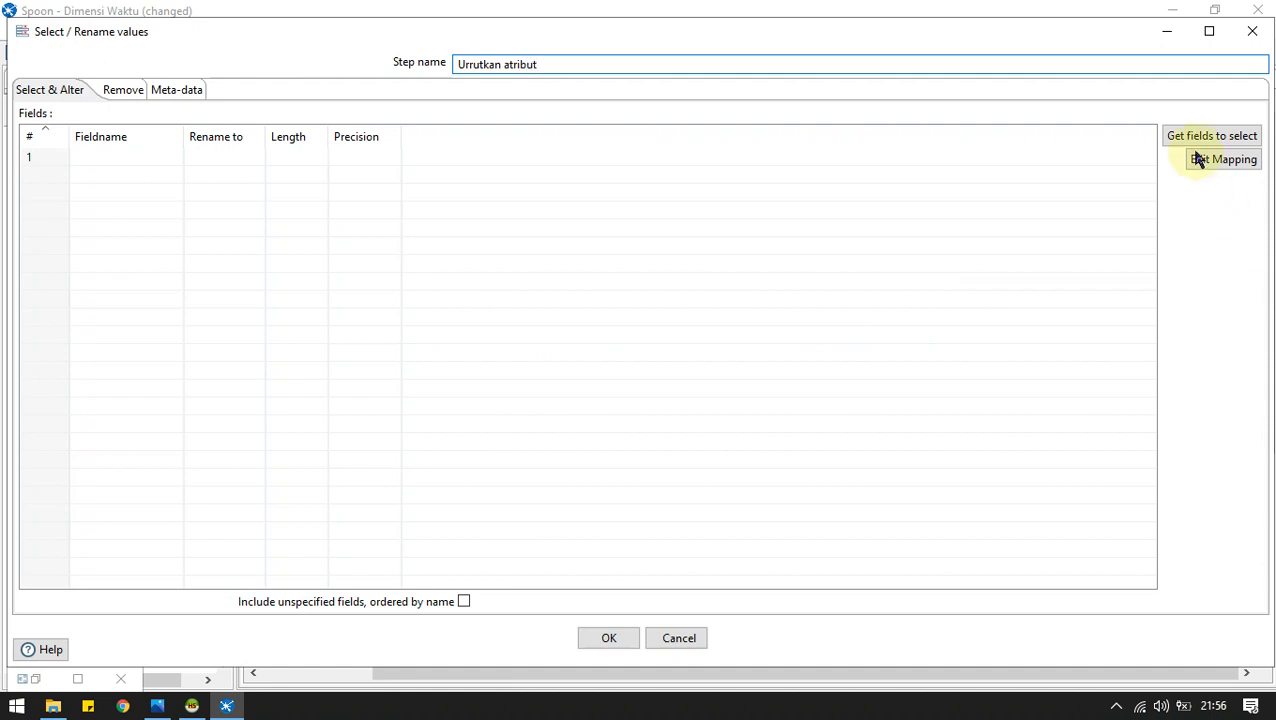
left_click(1182, 135)
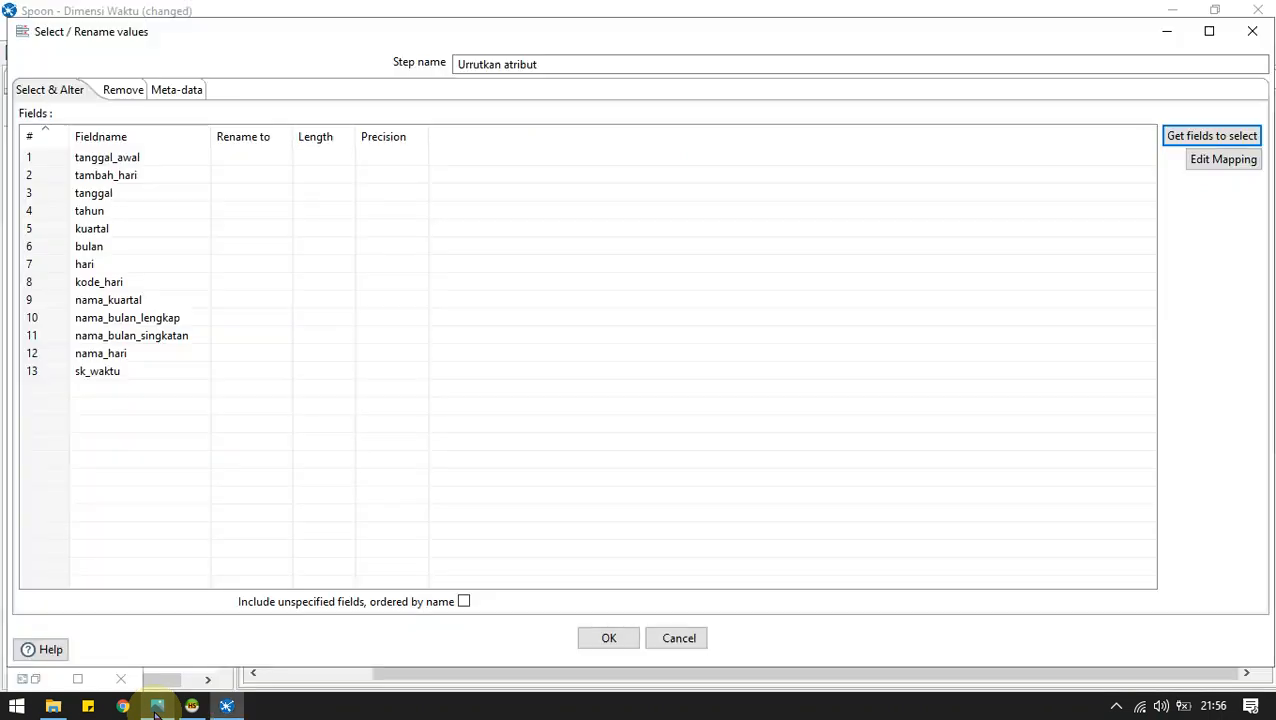
Move sk_waktu to the first row of the field list and check the dim_waktu attributes in the coba erd.png diagram.
left_click(30, 370)
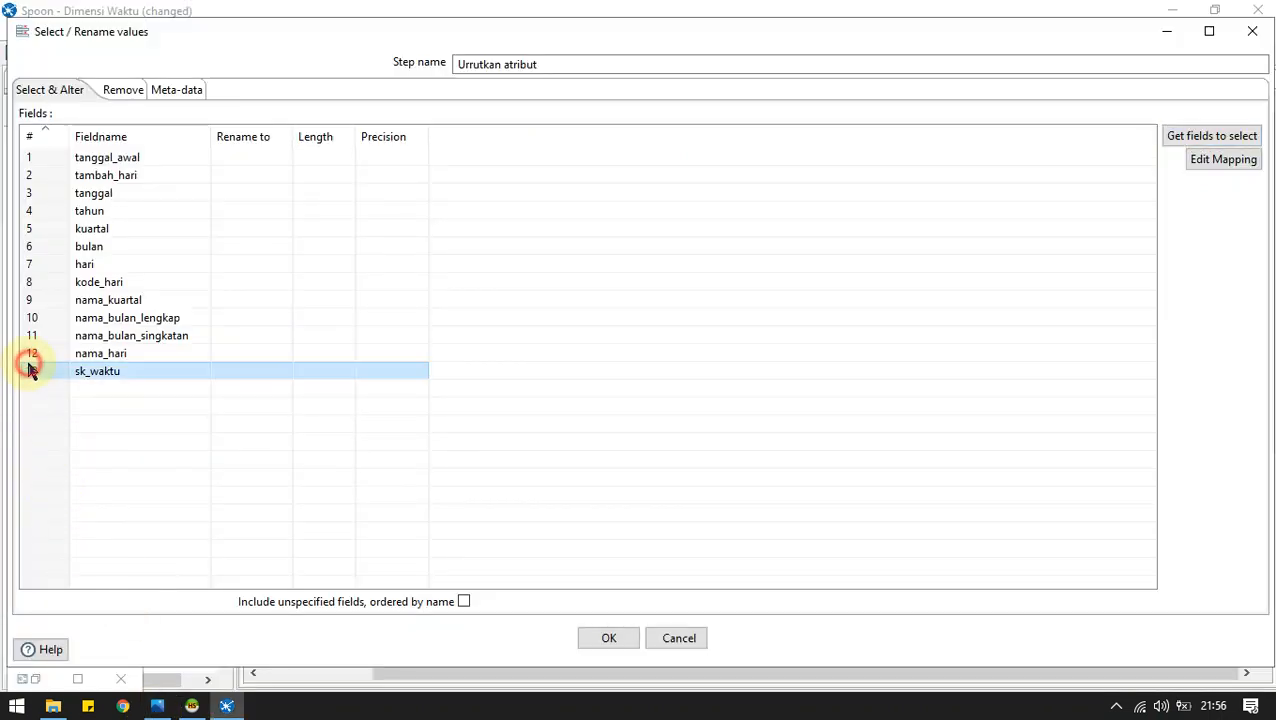
key("ctrl+Up")
key("ctrl+Up")
key("ctrl+Up")
key("ctrl+Up")
key("ctrl+Up")
key("ctrl+Up")
key("ctrl+Up")
key("ctrl+Up")
key("ctrl+Up")
key("ctrl+Up")
key("ctrl+Up")
key("ctrl+Up")
key("alt+Tab")
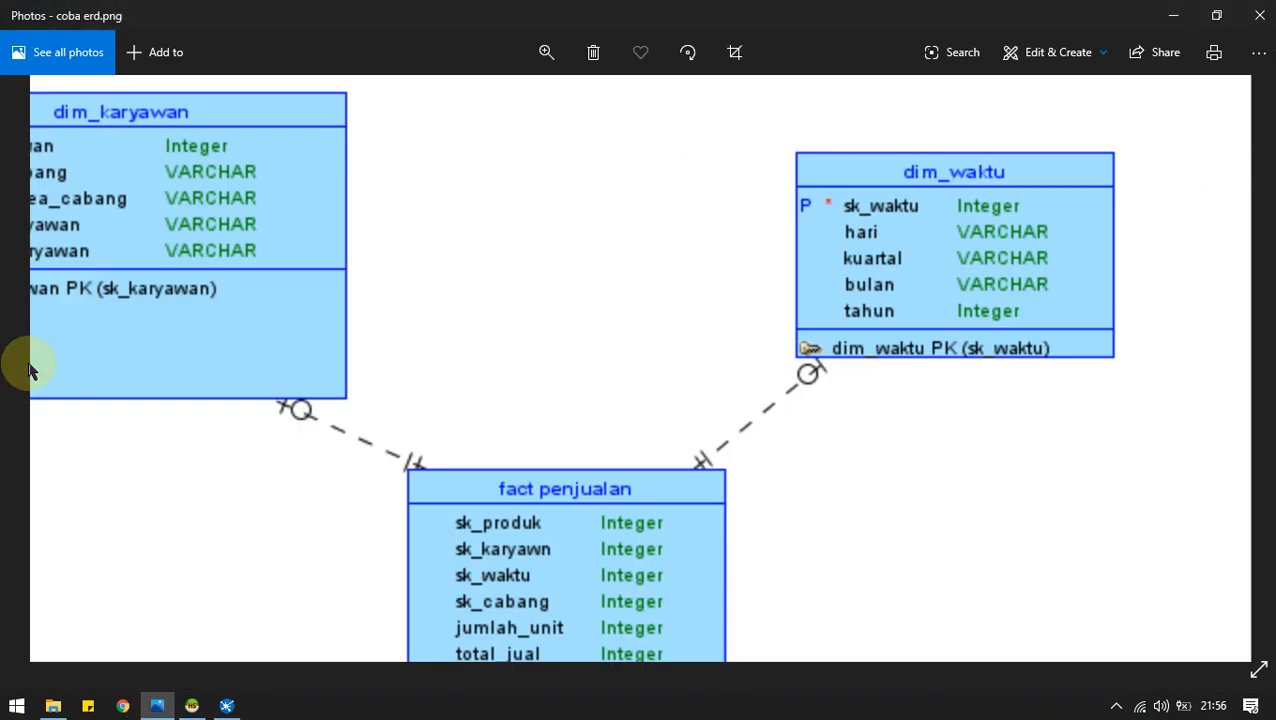
key("alt+Tab")
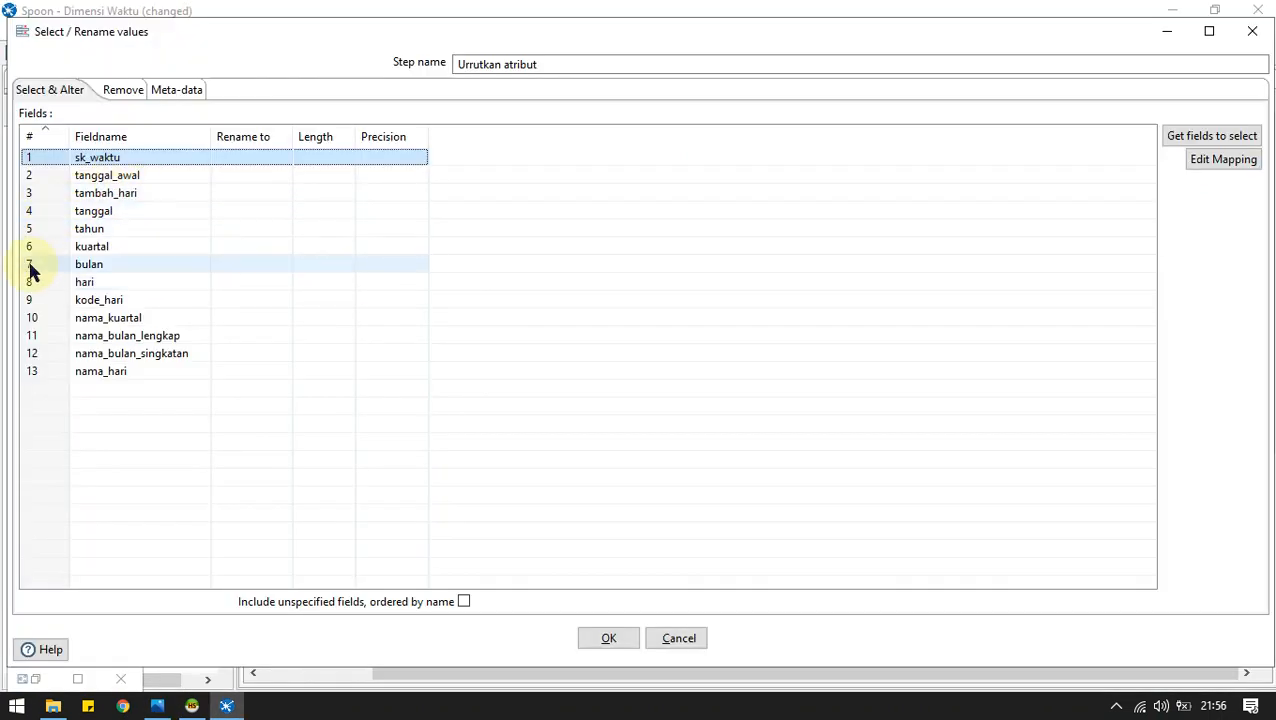
Remove tanggal_awal, tambah_hari and tanggal from the field list.
left_click(28, 176)
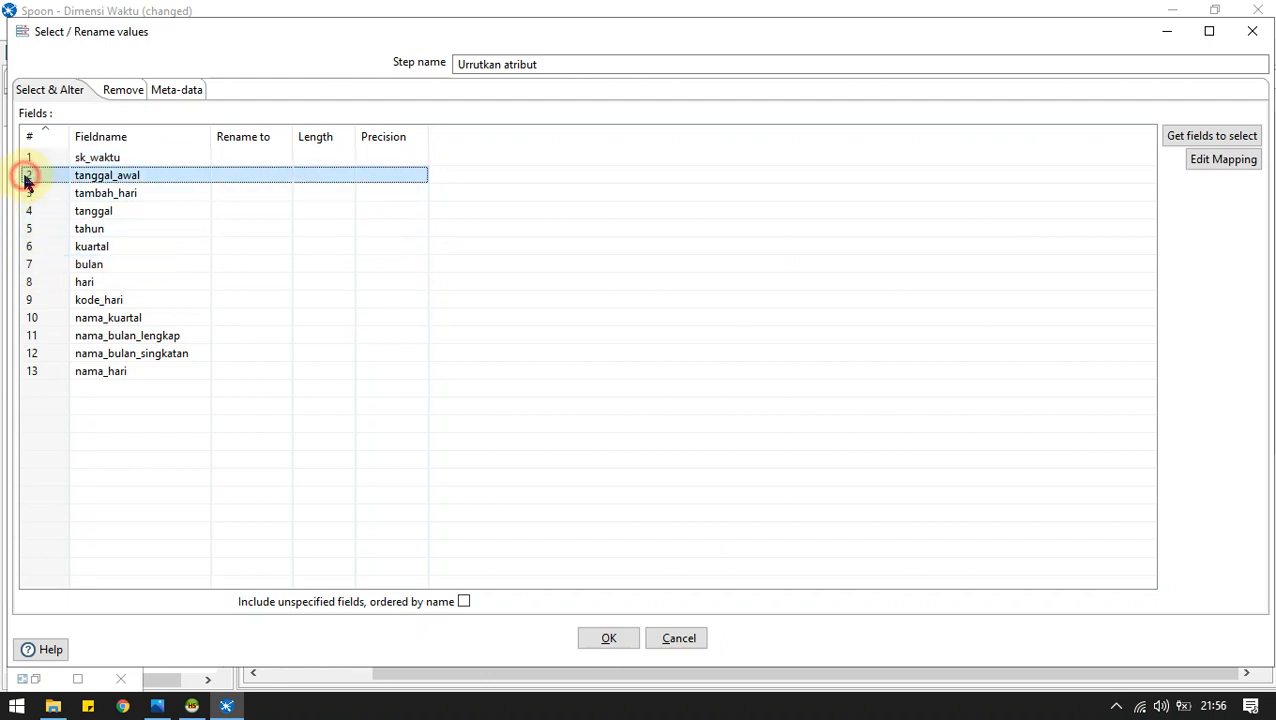
key("shift+Down")
key("shift+Down")
key("shift+Up")
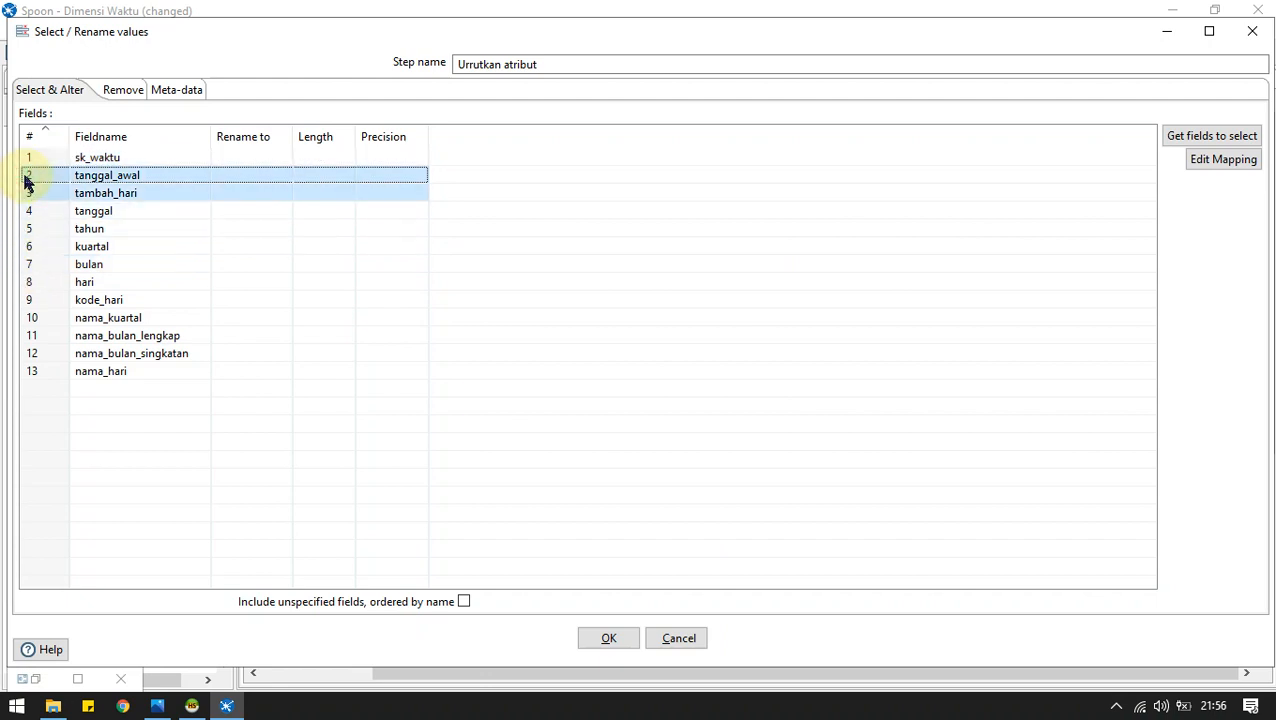
key("shift+Down")
key("Delete")
Reorder the fields after sk_waktu as hari, kuartal, bulan, tahun, following the dim_waktu table in the ERD image.
key("alt+Tab")
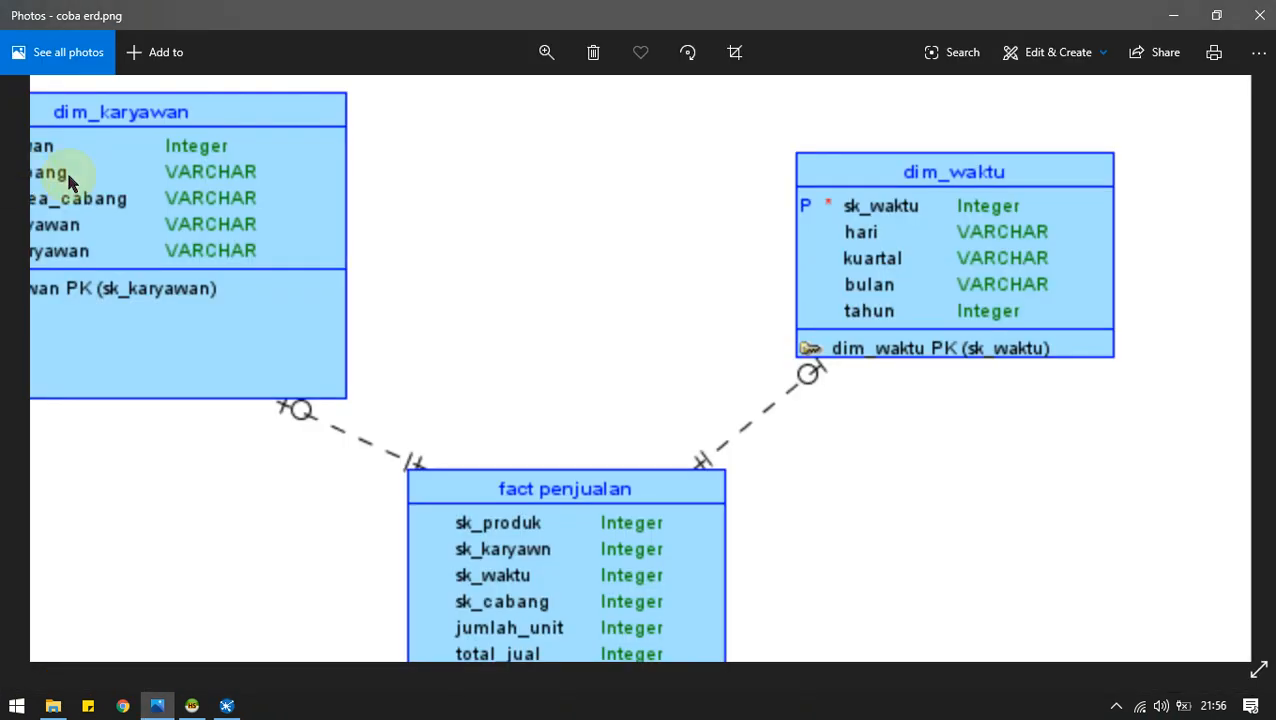
key("alt+Tab")
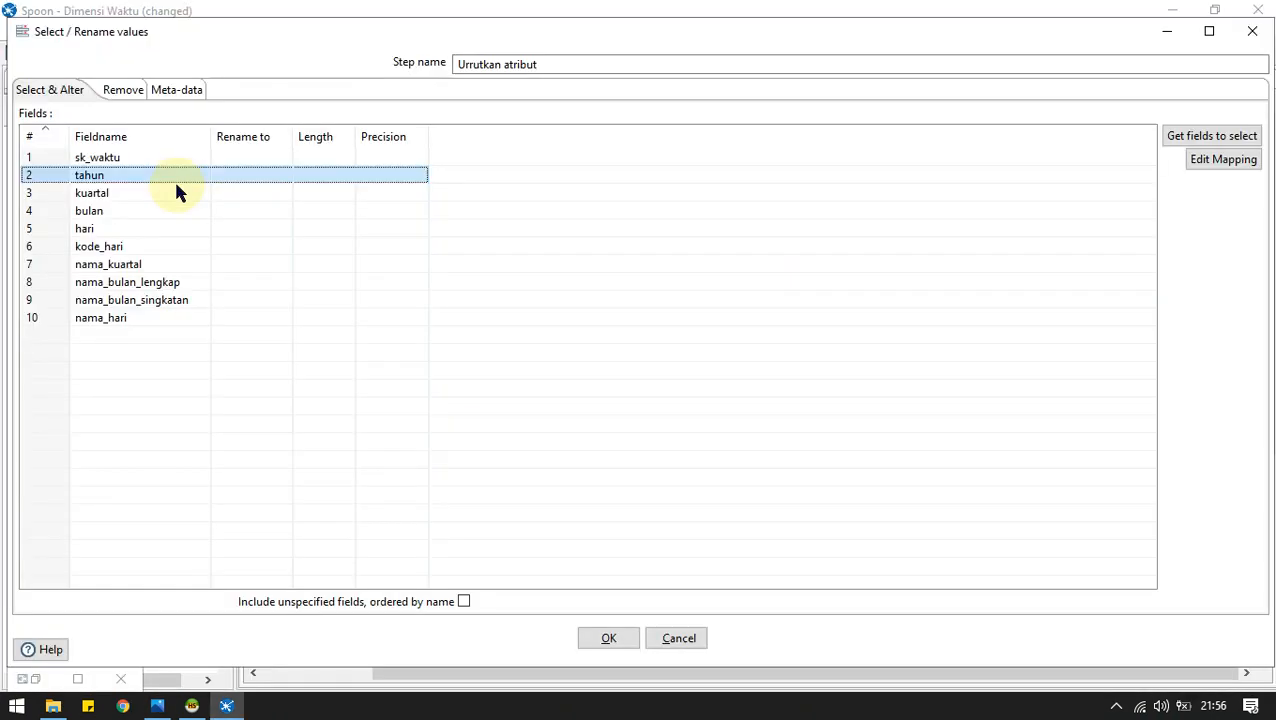
left_click(30, 195)
key("ctrl+Up")
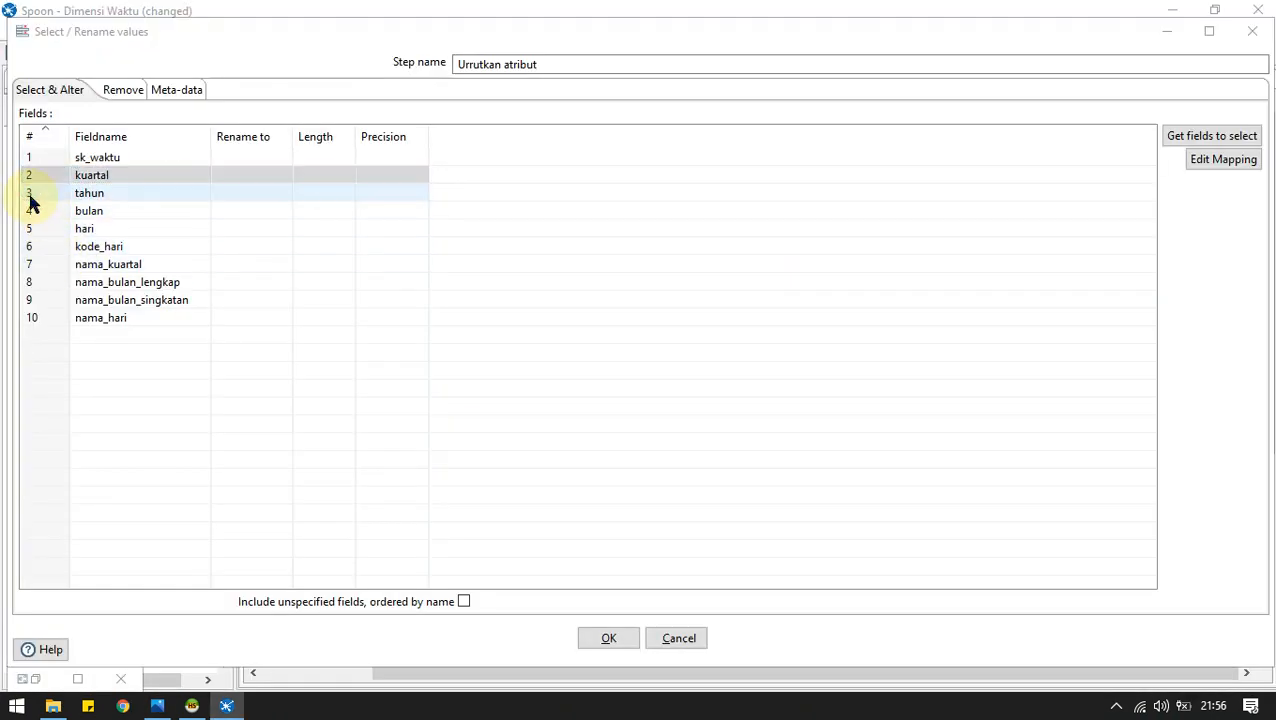
key("alt+Tab")
key("alt+Tab")
key("Down")
key("Down")
key("Down")
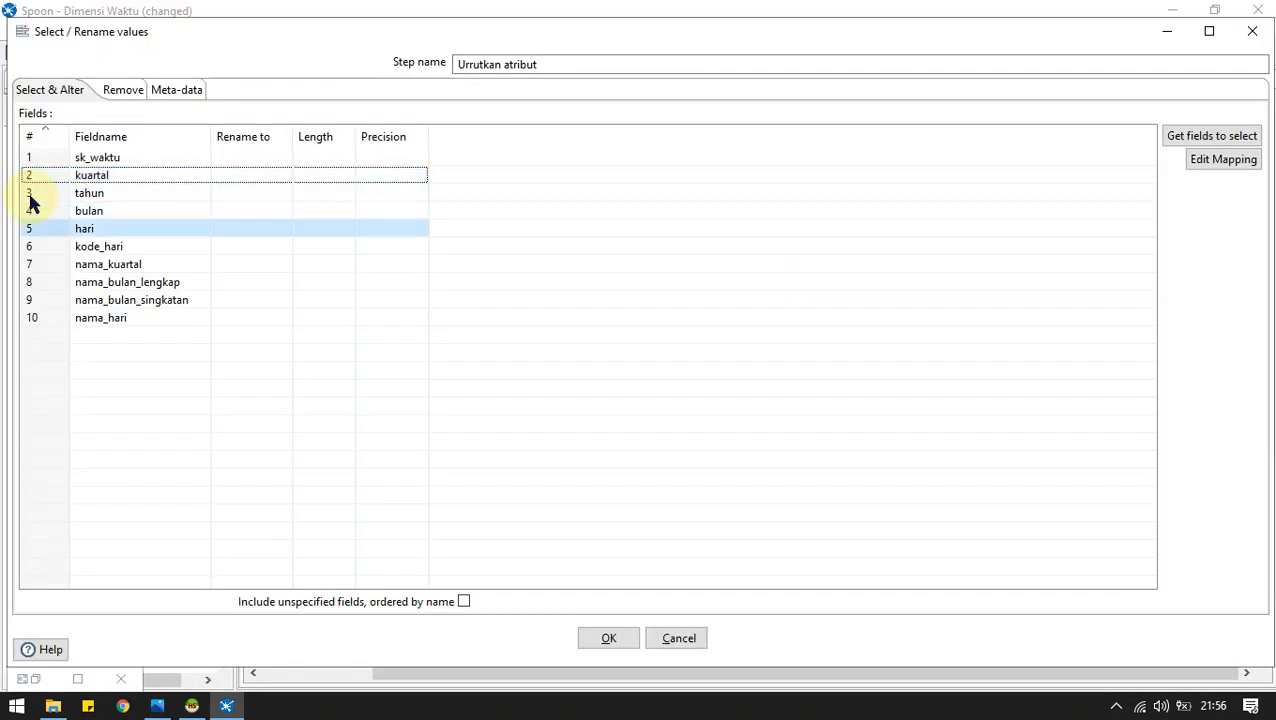
key("ctrl+Up")
key("ctrl+Up")
key("ctrl+Up")
key("Down")
key("alt+Tab")
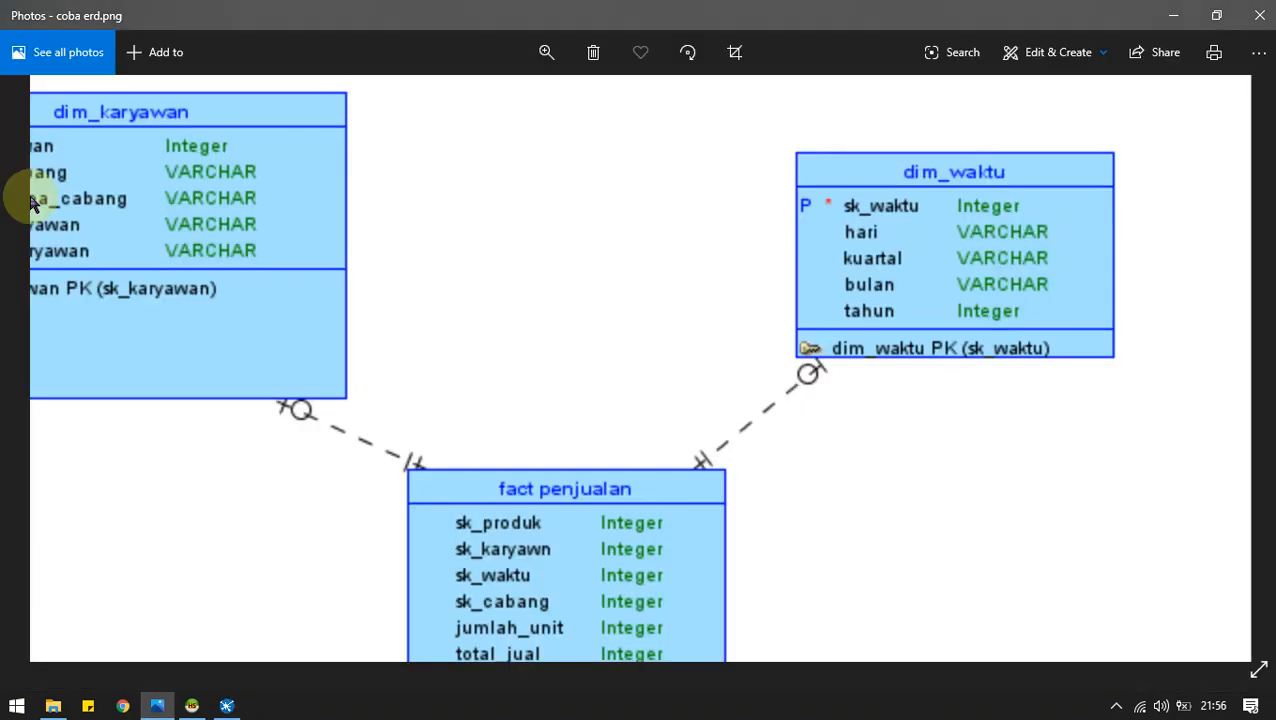
key("alt+Tab")
key("Down")
key("ctrl+Up")
Remove kode_hari, nama_kuartal, nama_bulan_lengkap, nama_bulan_singkatan and nama_hari from the field list and accept the selection.
key("Down")
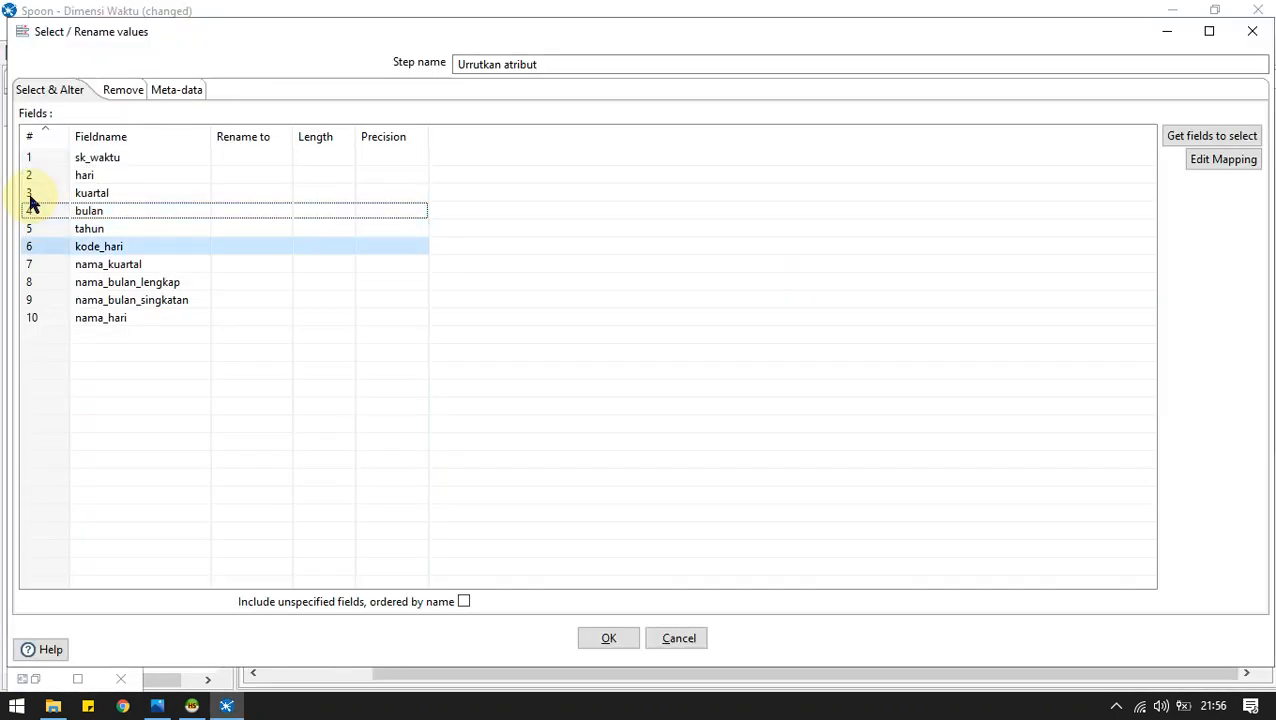
key("shift+Down")
key("shift+Down")
key("shift+Down")
key("shift+Down")
key("Delete")
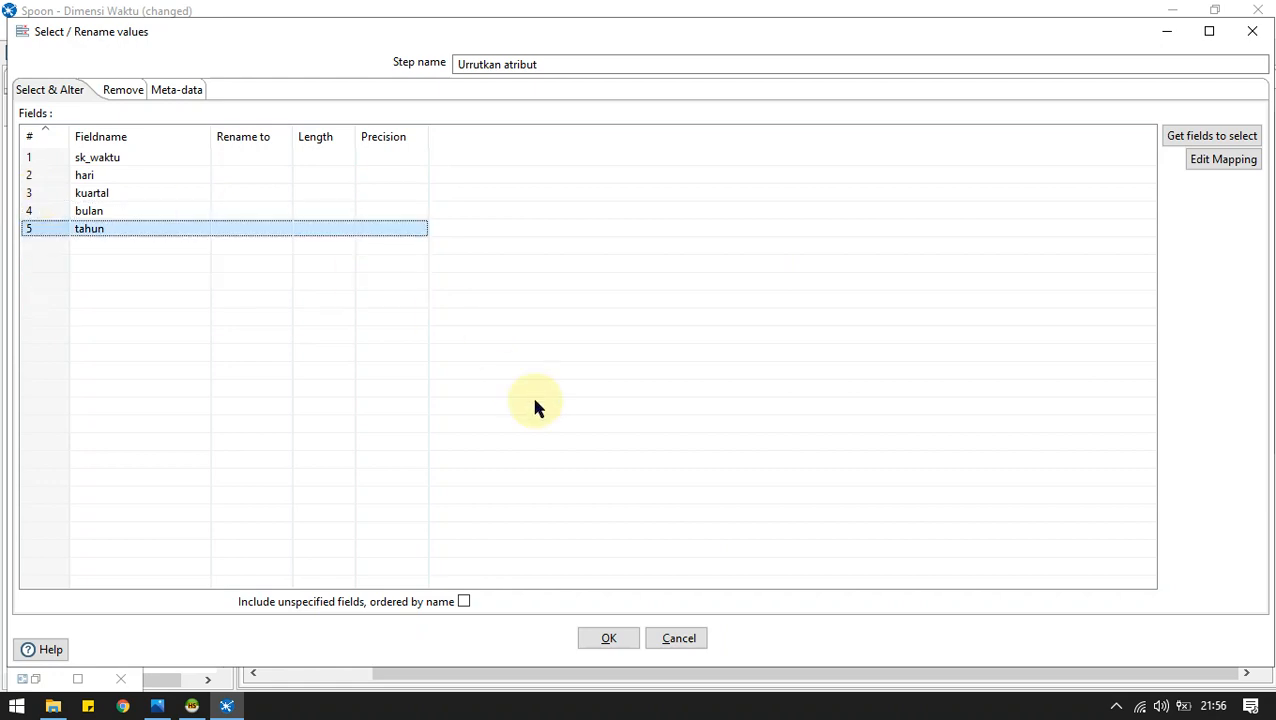
left_click(610, 640)
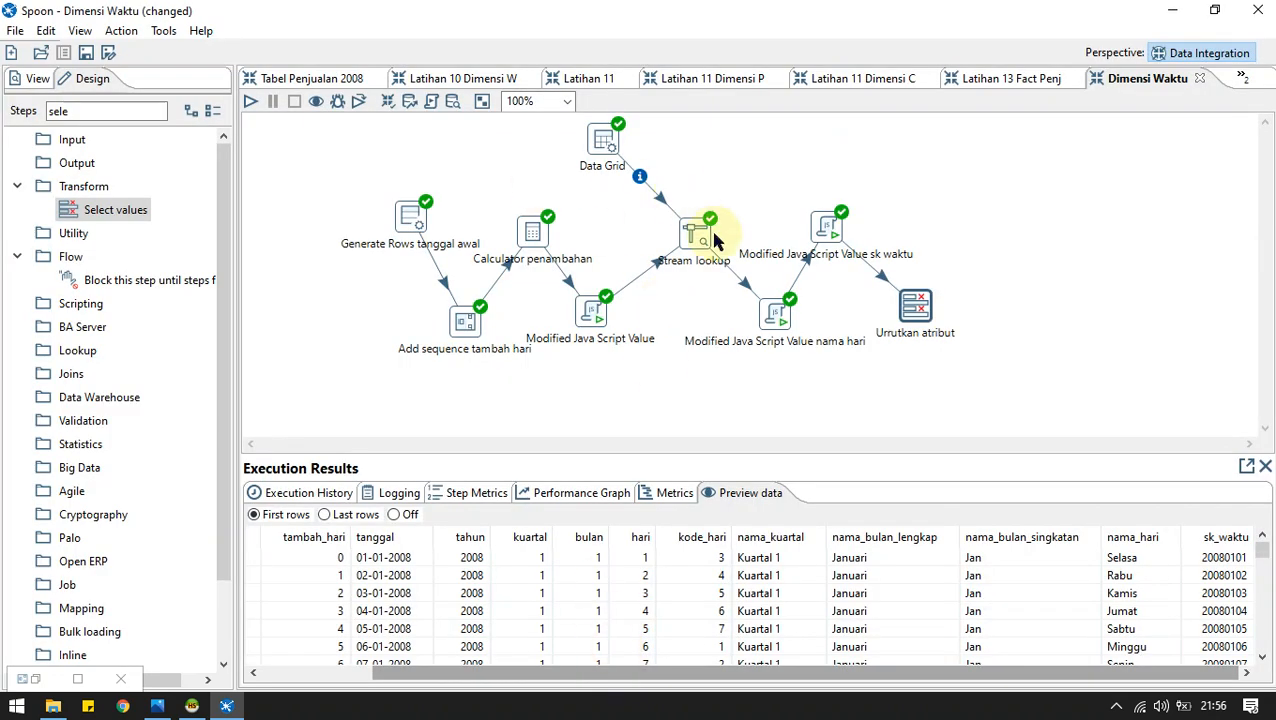
Place a Table output step above and beside Urrutkan atribut and feed it from that step's main output.
double_click(106, 110)
type("out")
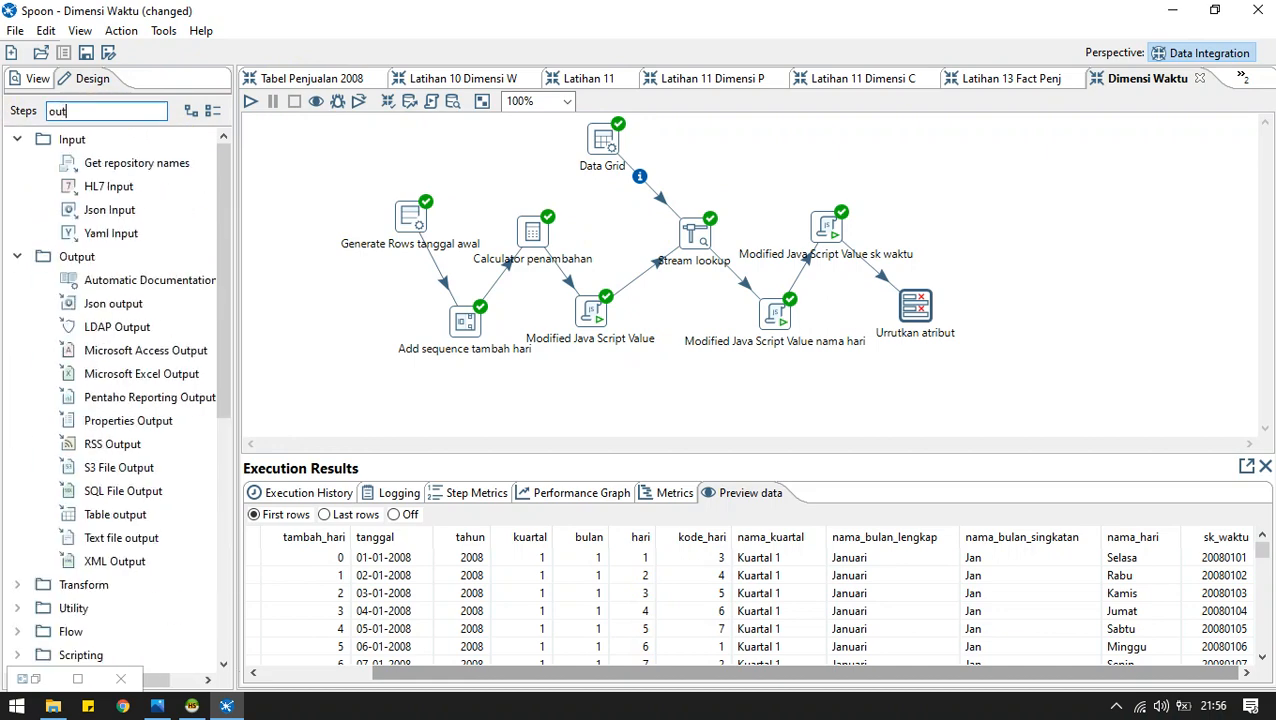
type("put")
scroll(185, 216, "up", 1)
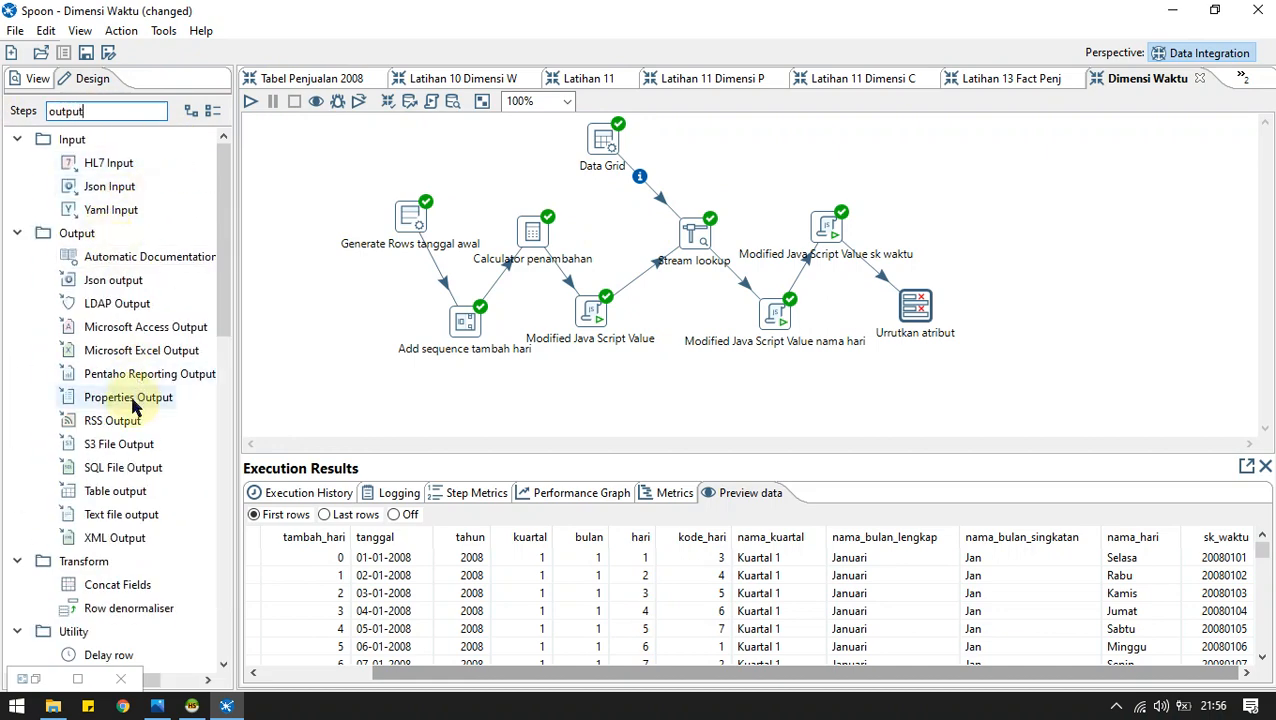
left_click_drag(116, 493, 977, 246)
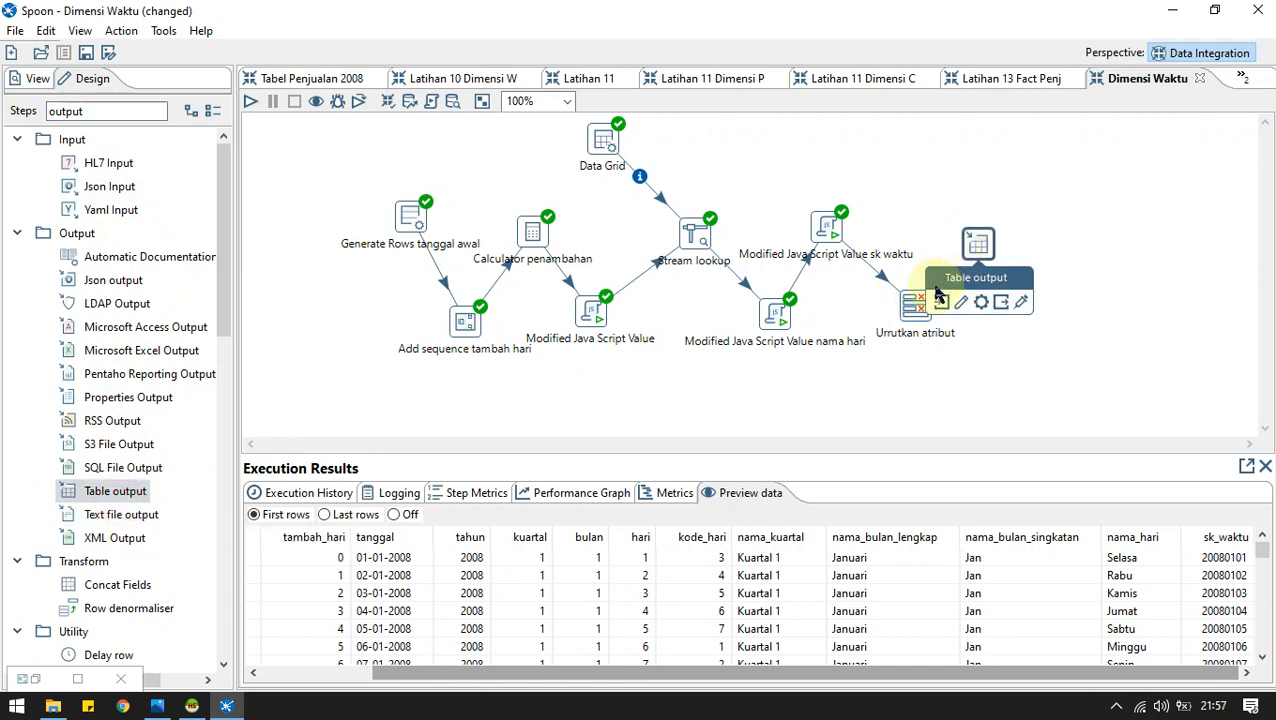
mouse_move(915, 320)
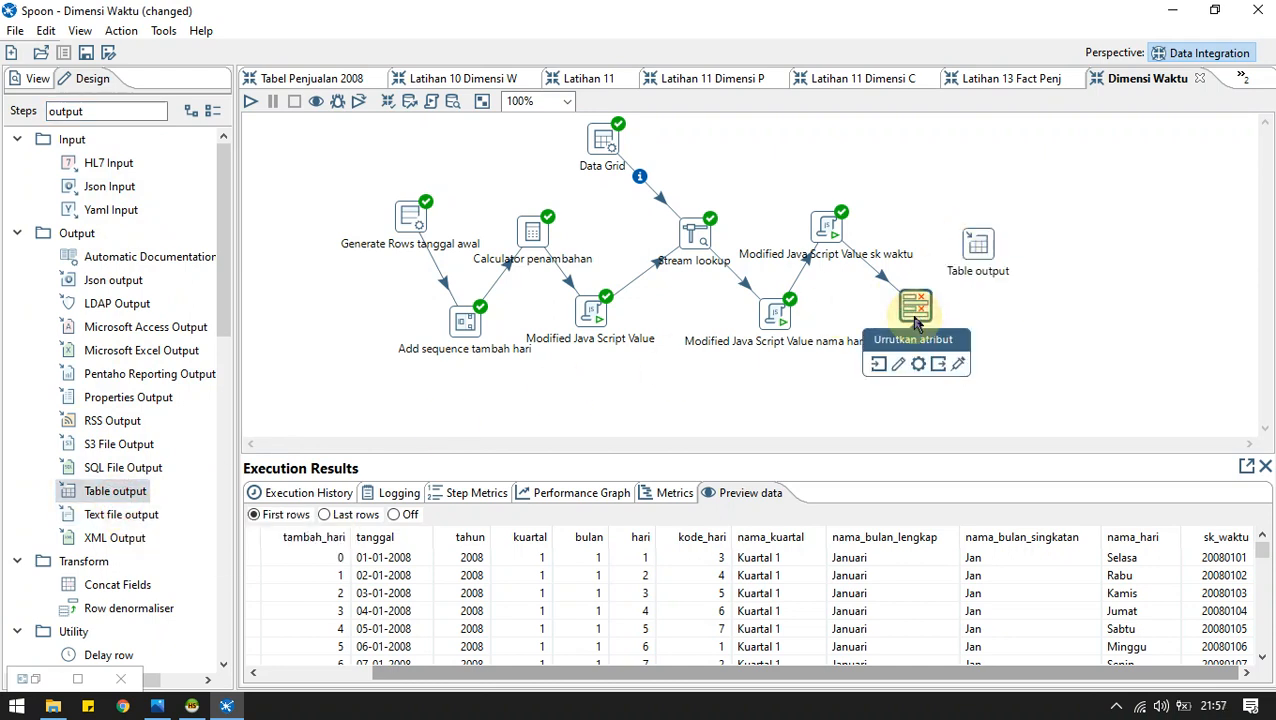
left_click_drag(938, 366, 978, 255)
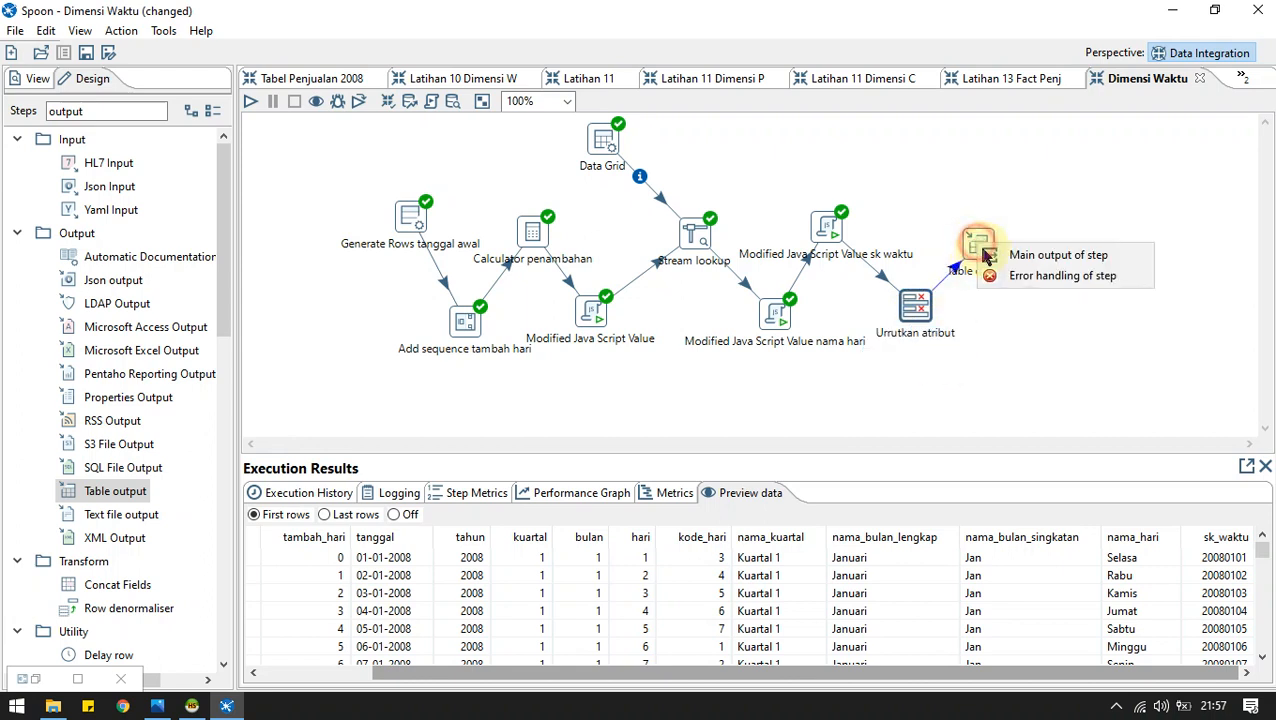
left_click(1011, 251)
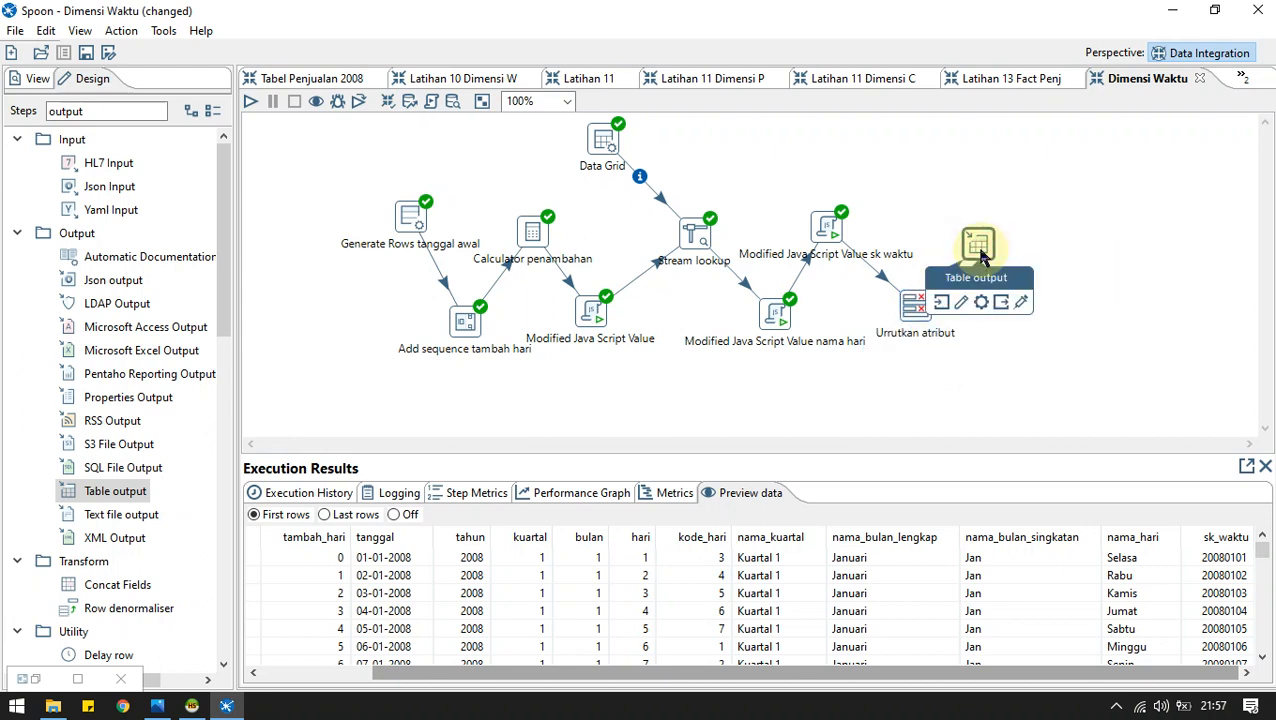
left_click(980, 248)
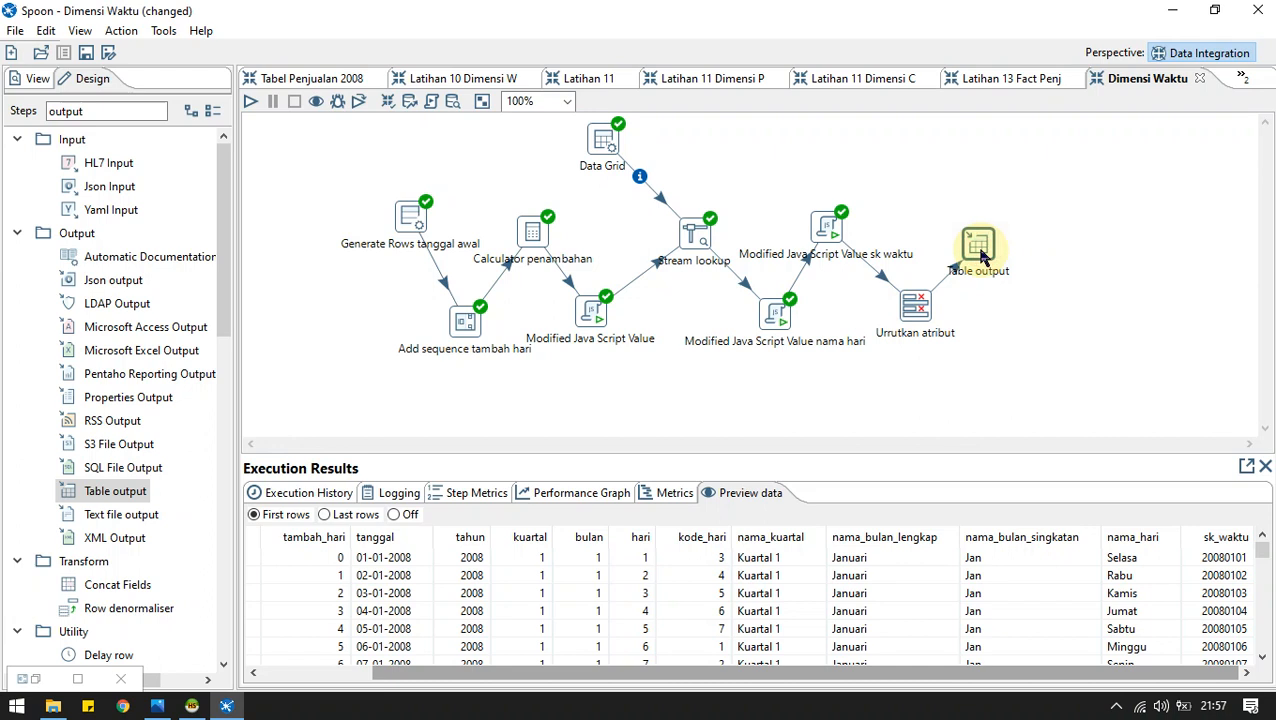
double_click(980, 248)
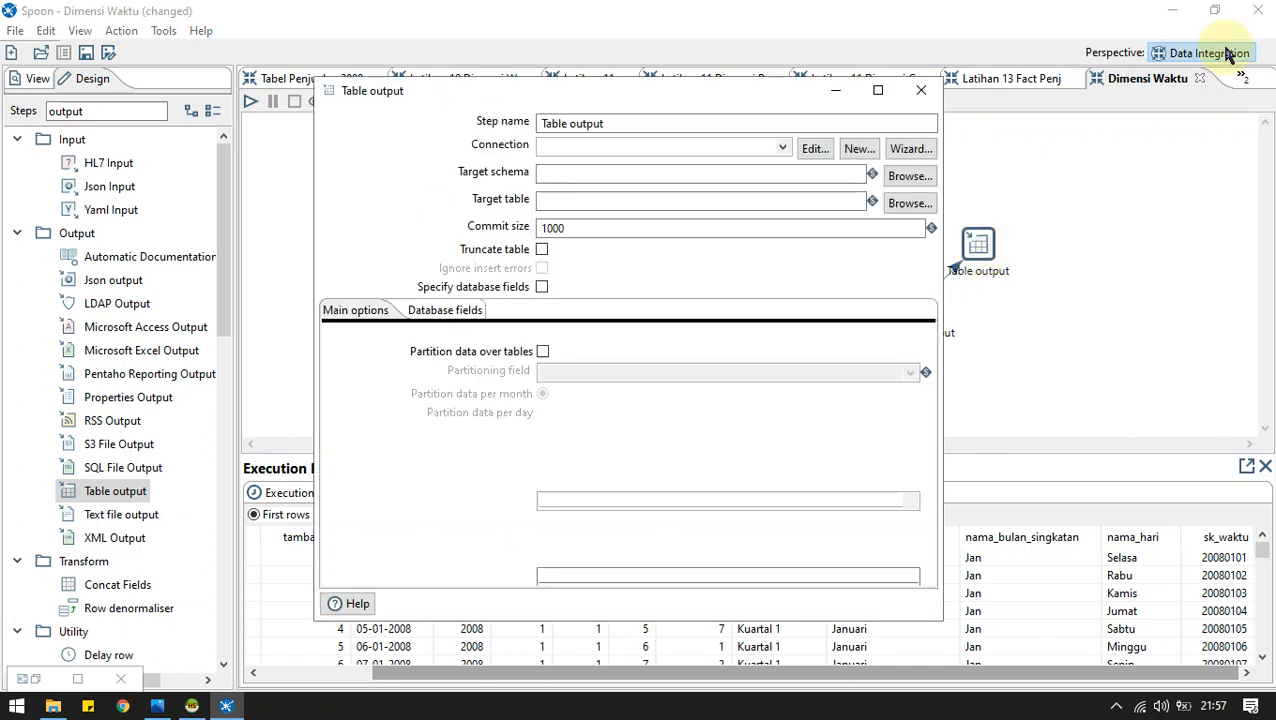
left_click(692, 128)
type("dimensi waktu")
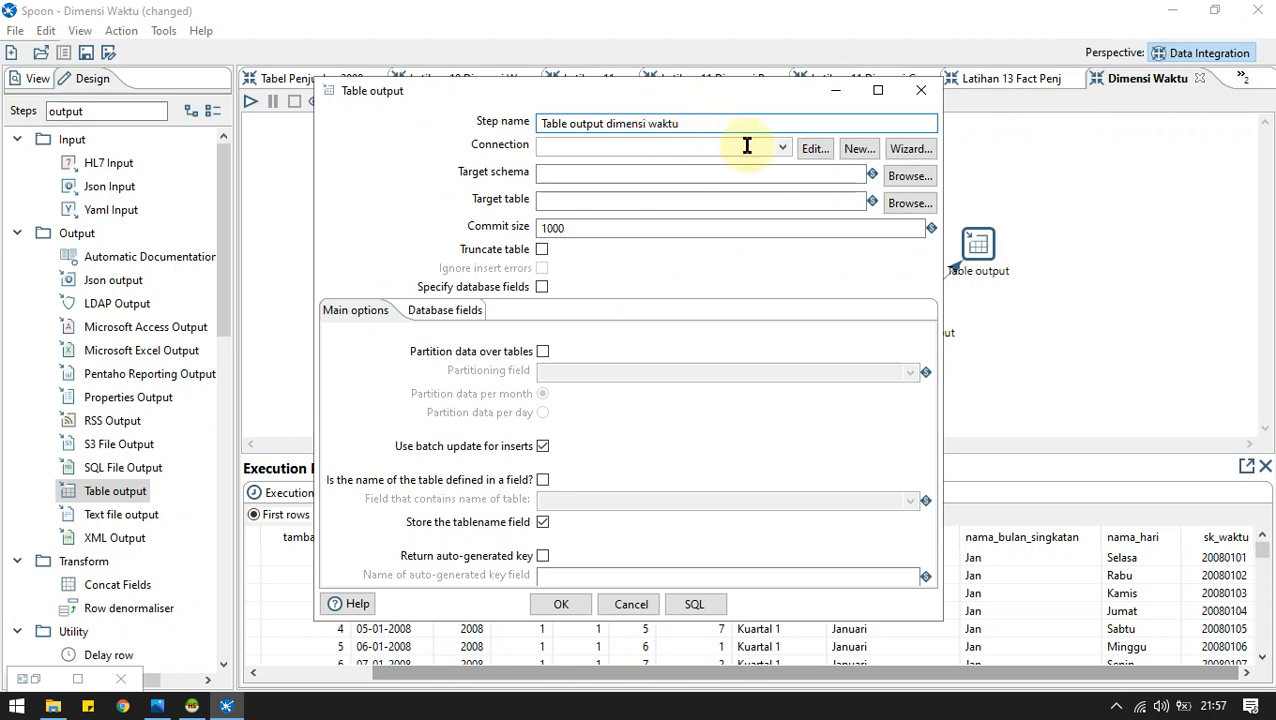
left_click(788, 148)
left_click(607, 188)
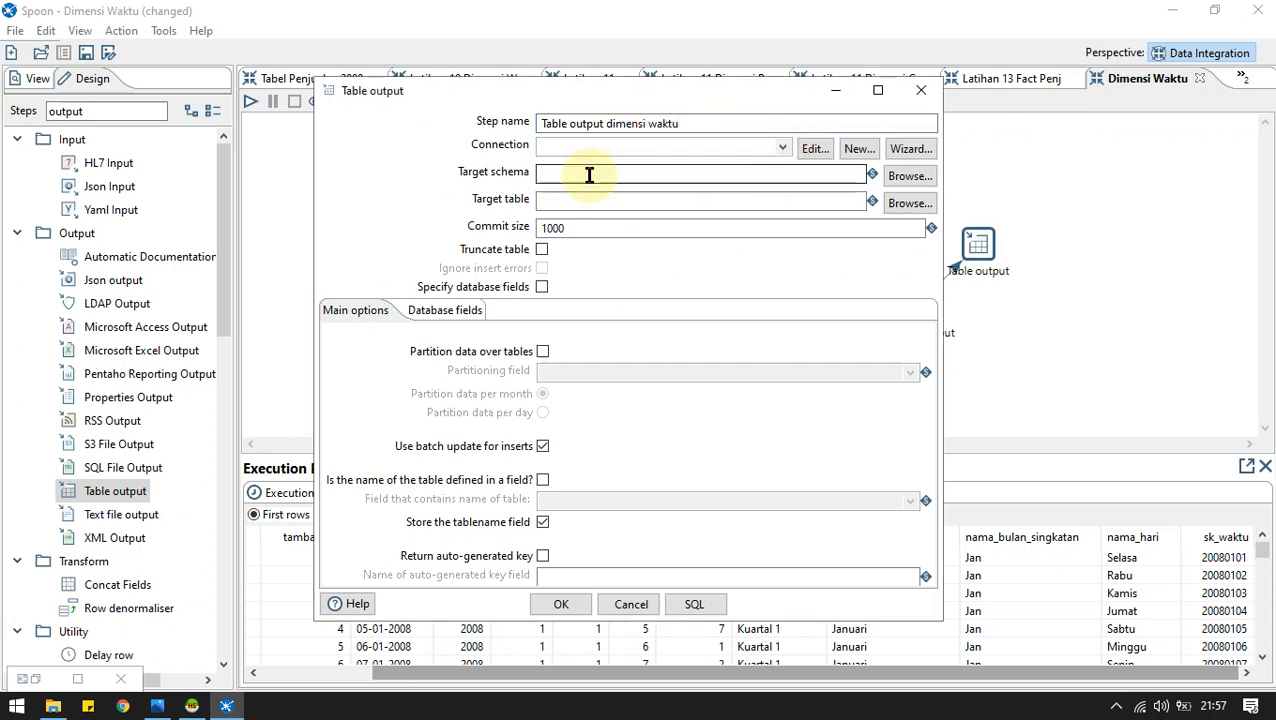
left_click(583, 203)
type("dimensi_waktu")
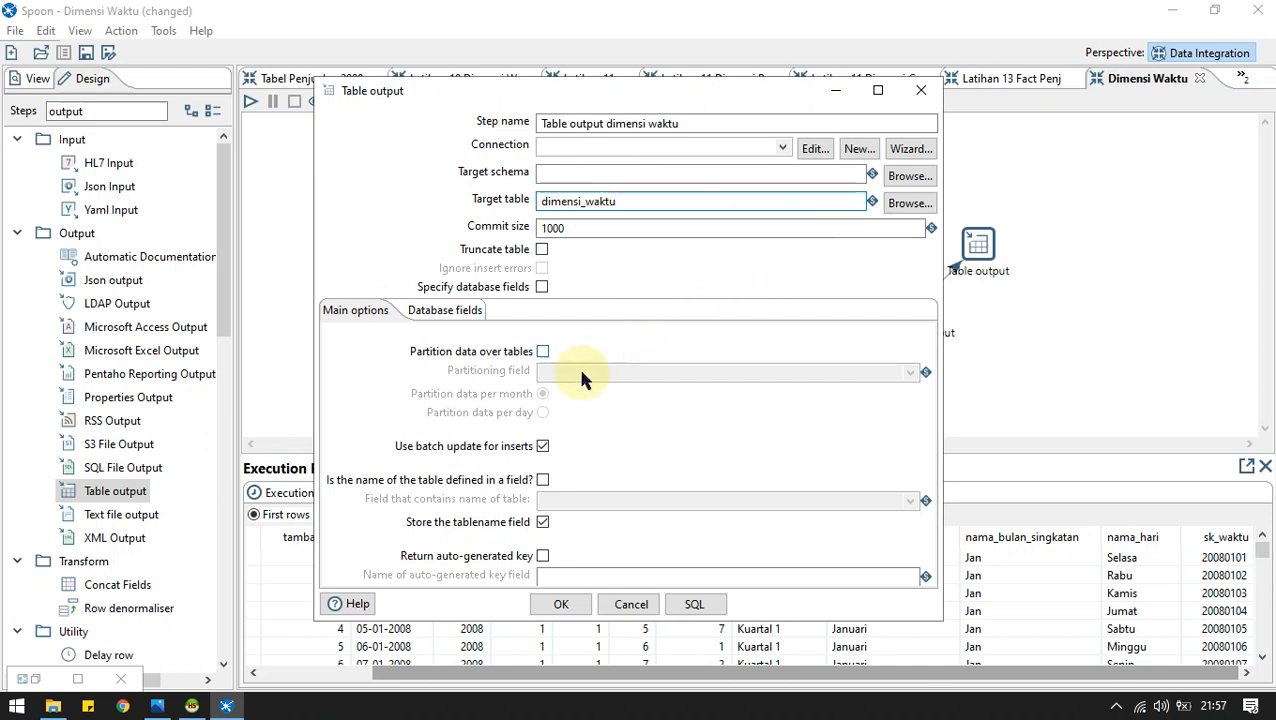
left_click(695, 603)
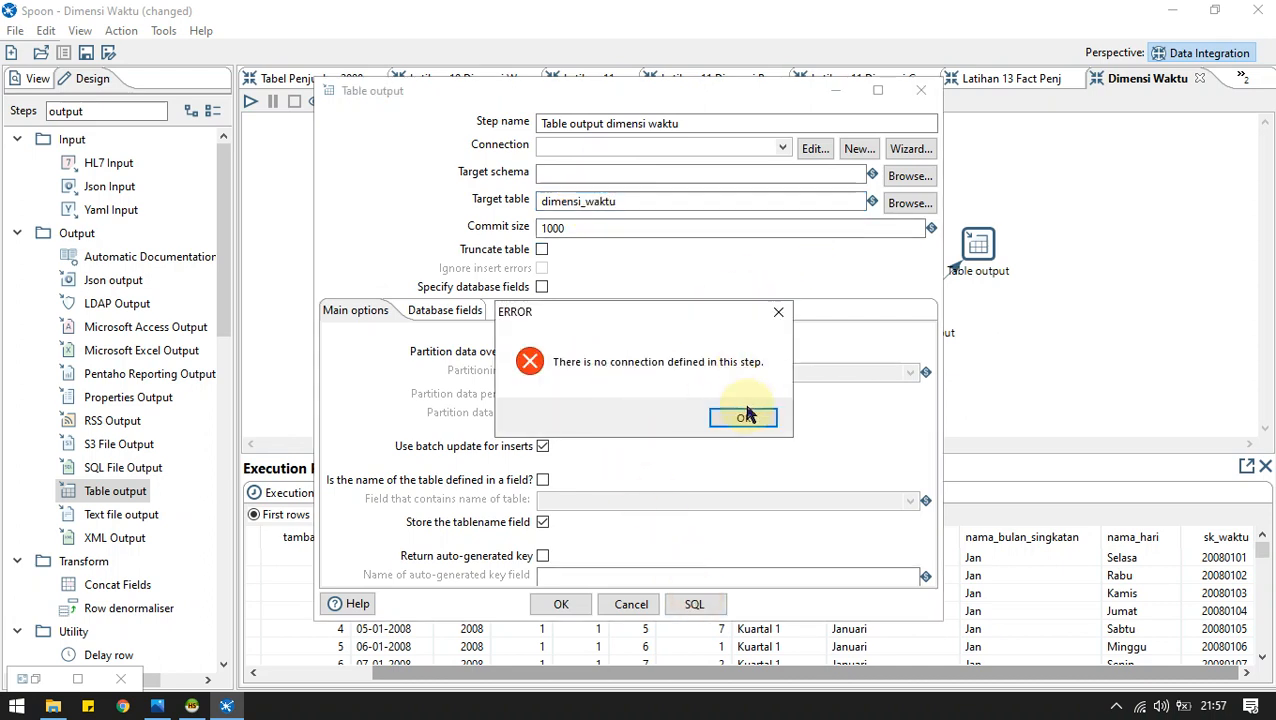
left_click(745, 417)
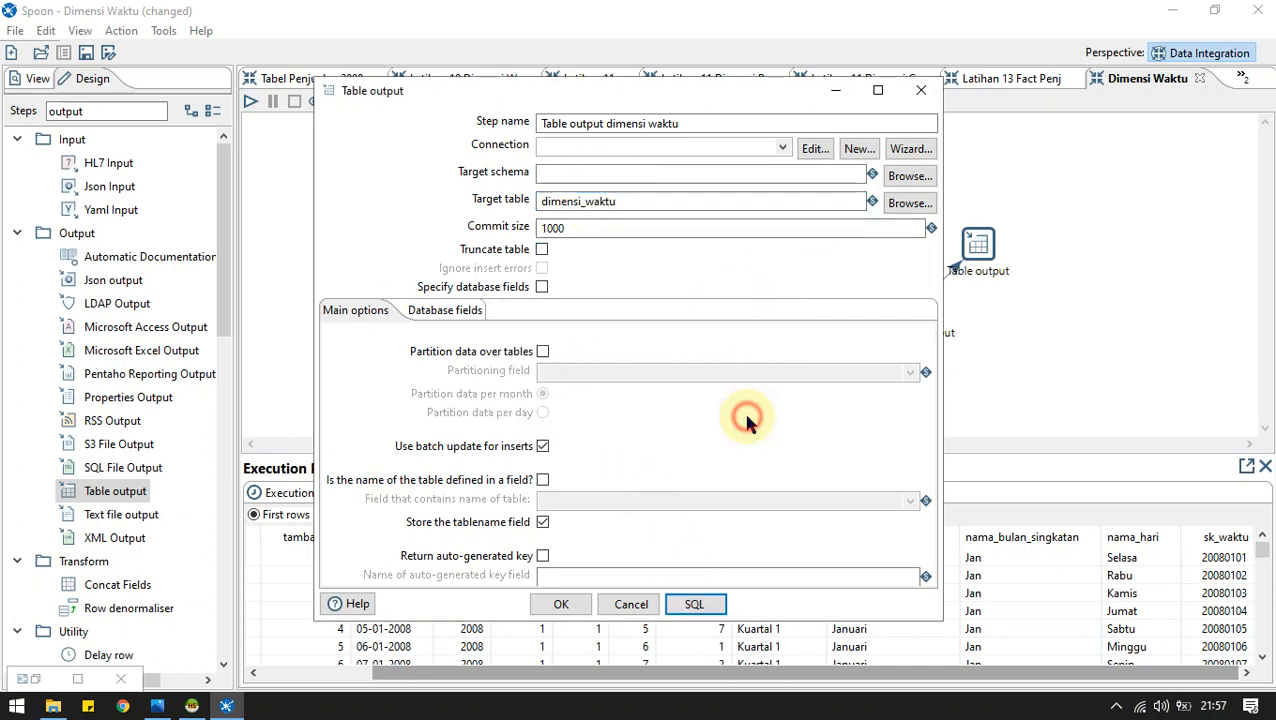
left_click(779, 146)
left_click(716, 182)
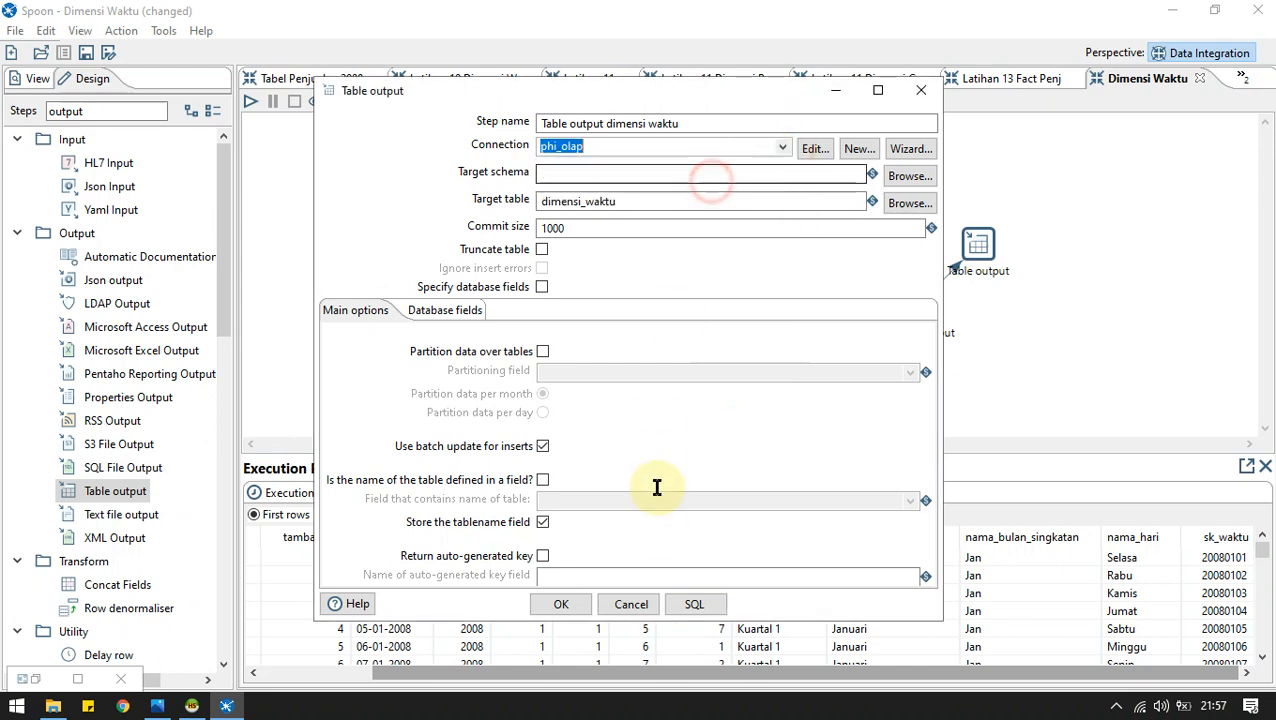
left_click(692, 606)
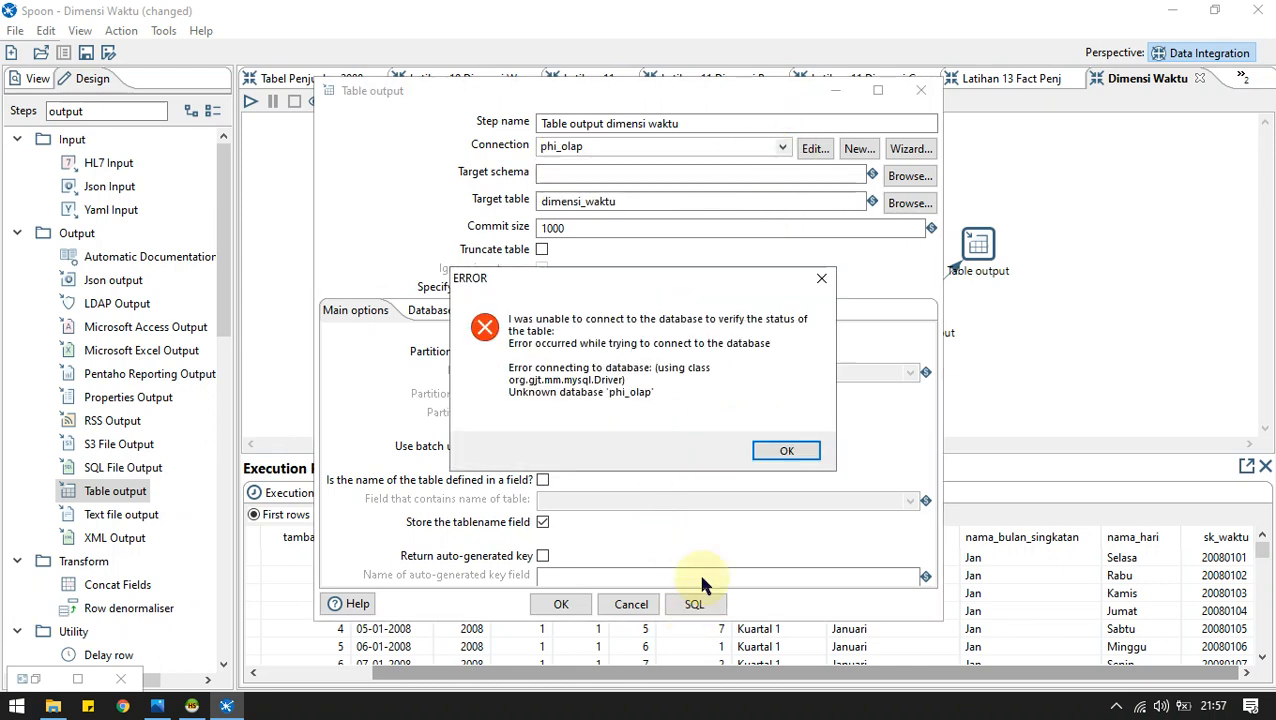
left_click(786, 451)
Switch to HeidiSQL and create a database named phi_olap with the latin1_swedish_ci collation on the DWH server.
left_click(192, 706)
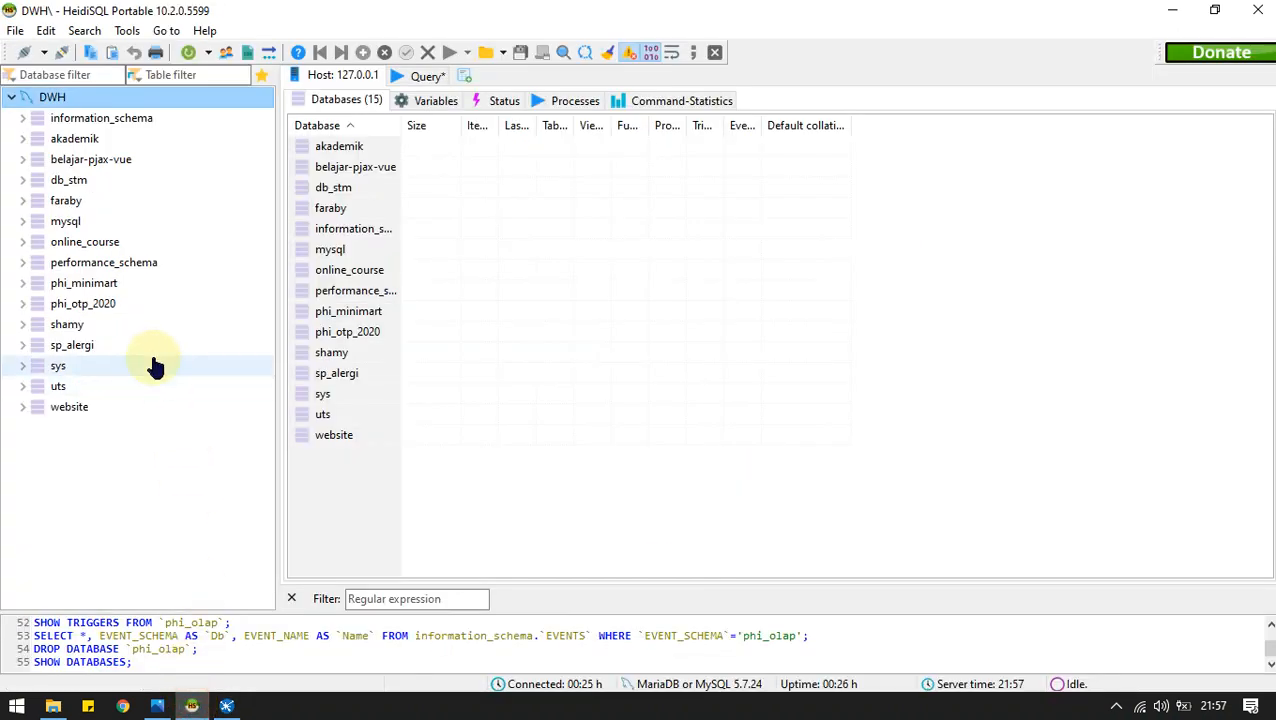
left_click(186, 52)
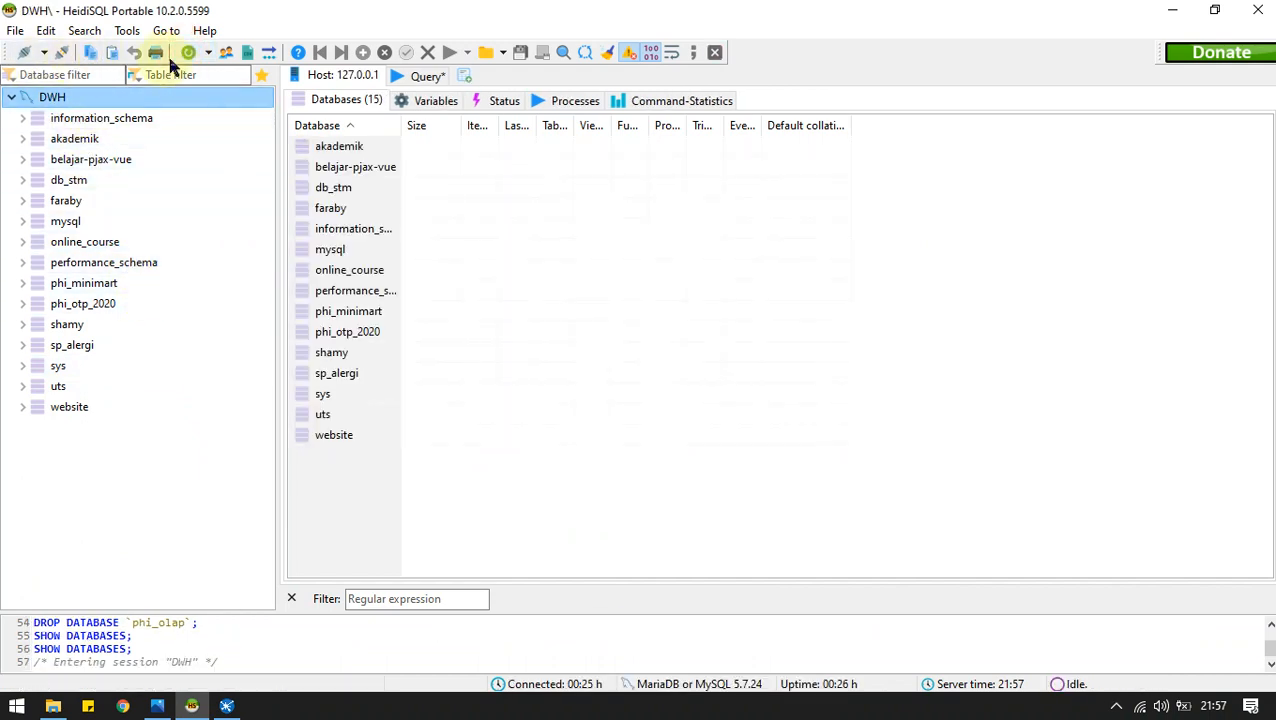
right_click(84, 98)
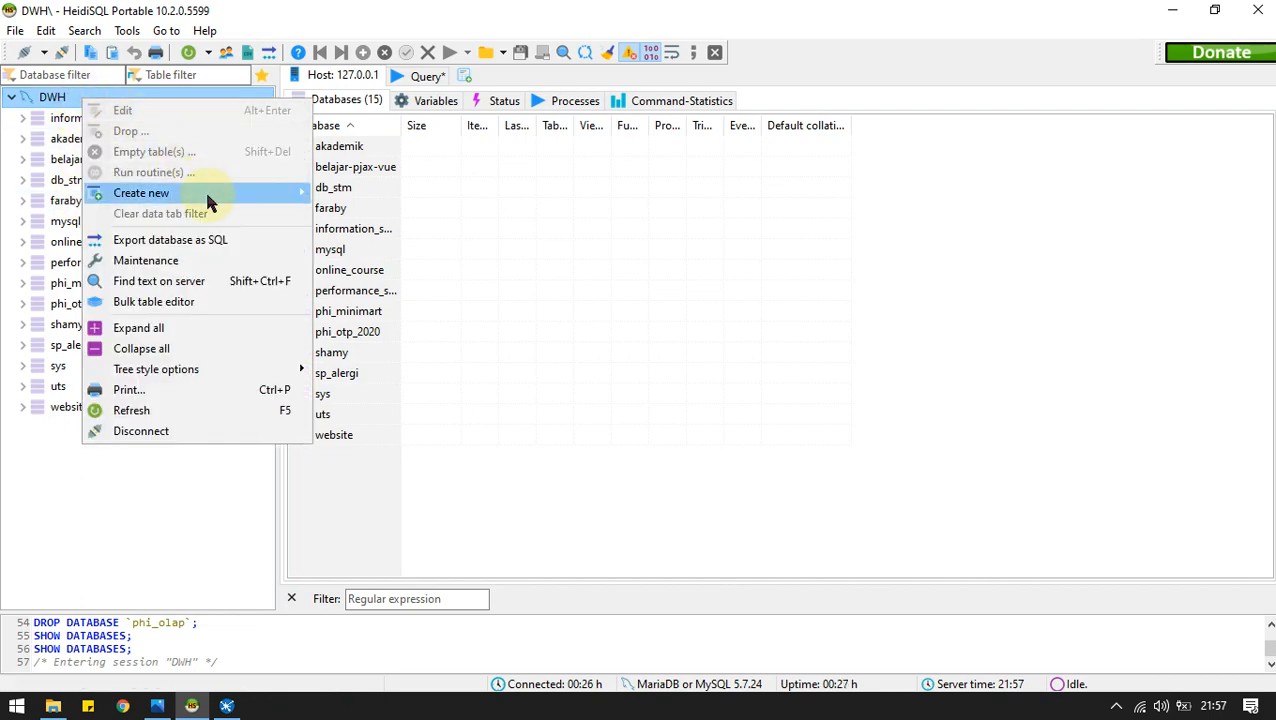
mouse_move(208, 195)
left_click(398, 197)
type("phi")
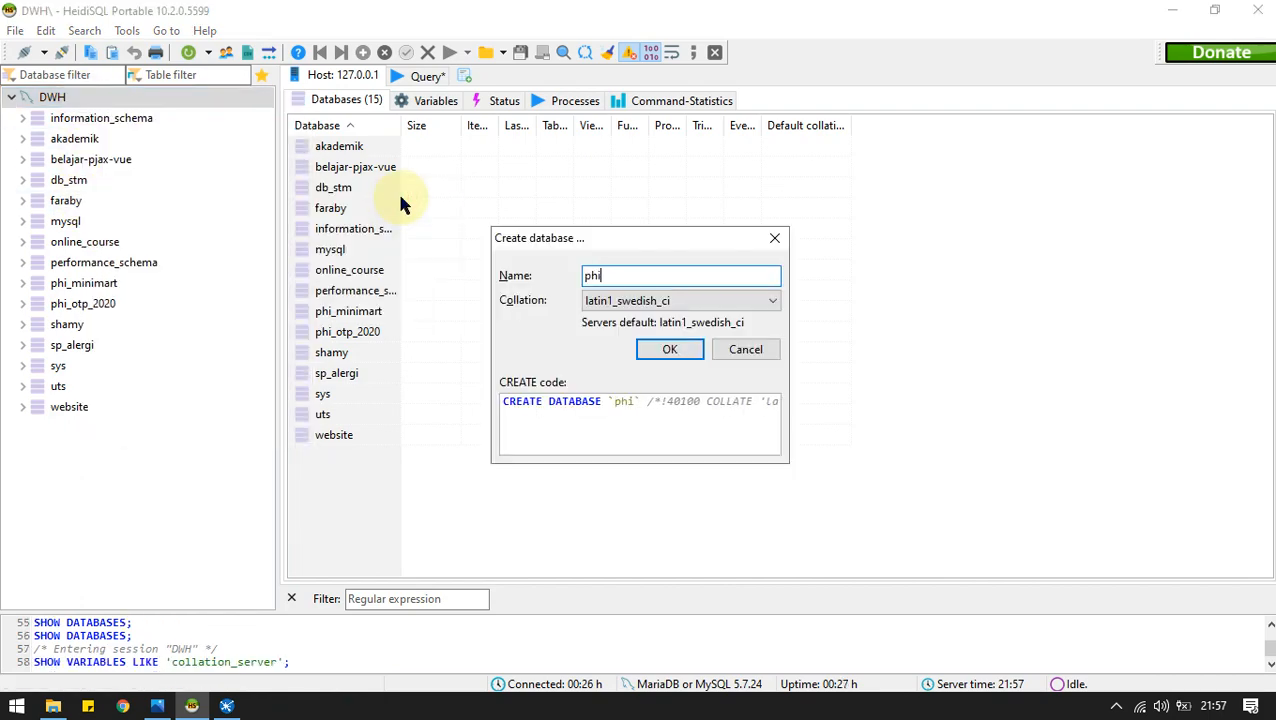
type("_olap")
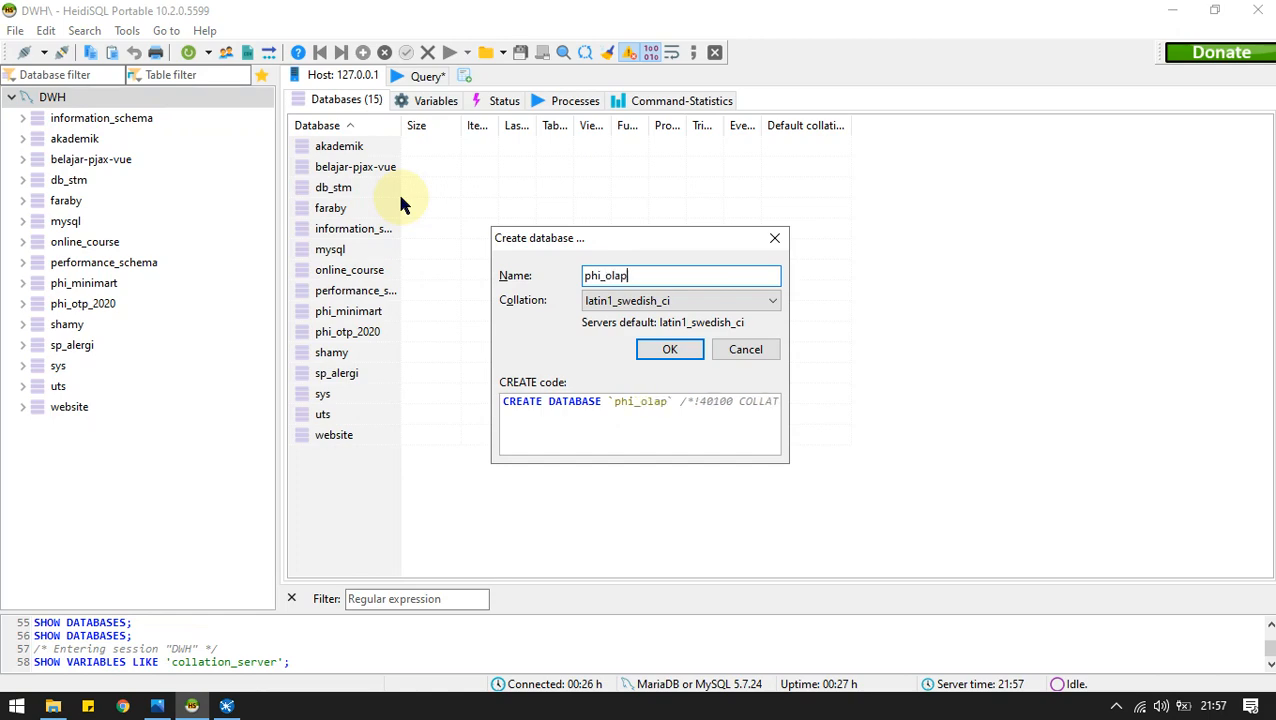
left_click(669, 349)
Return to Spoon, discard the open Table output settings and check the phi_olap database connection's settings.
key("alt+Tab")
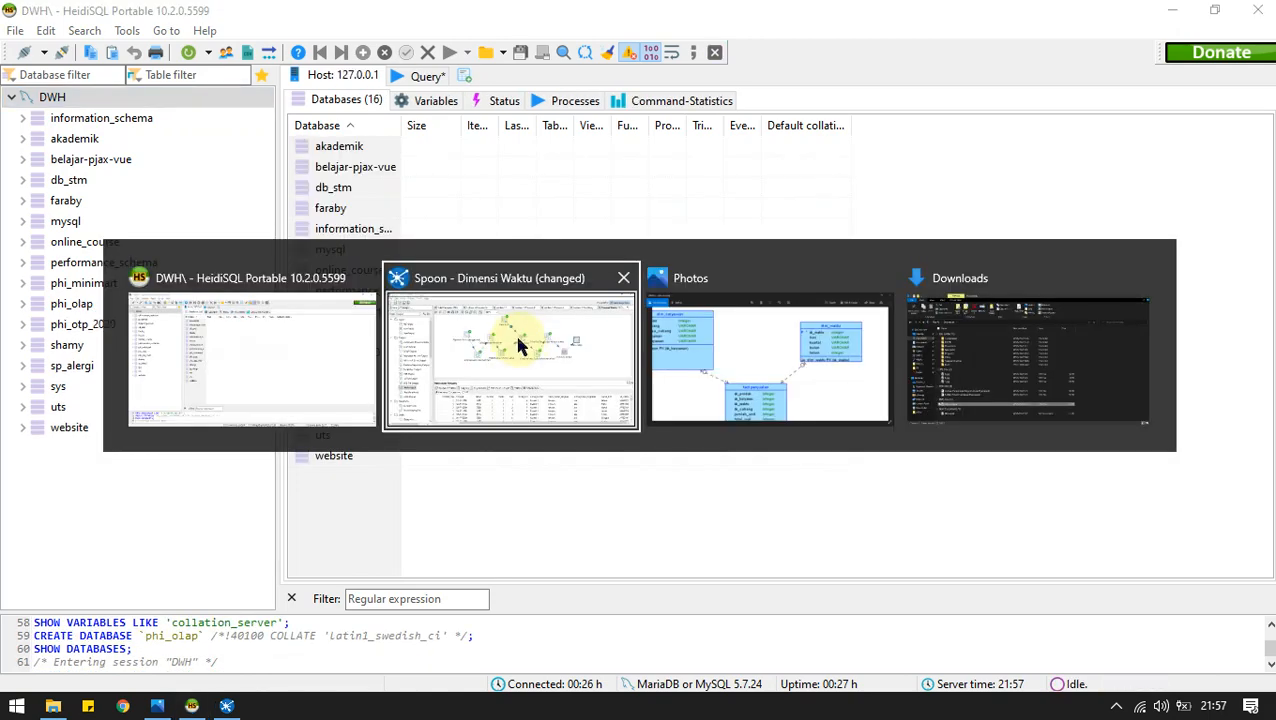
left_click(921, 91)
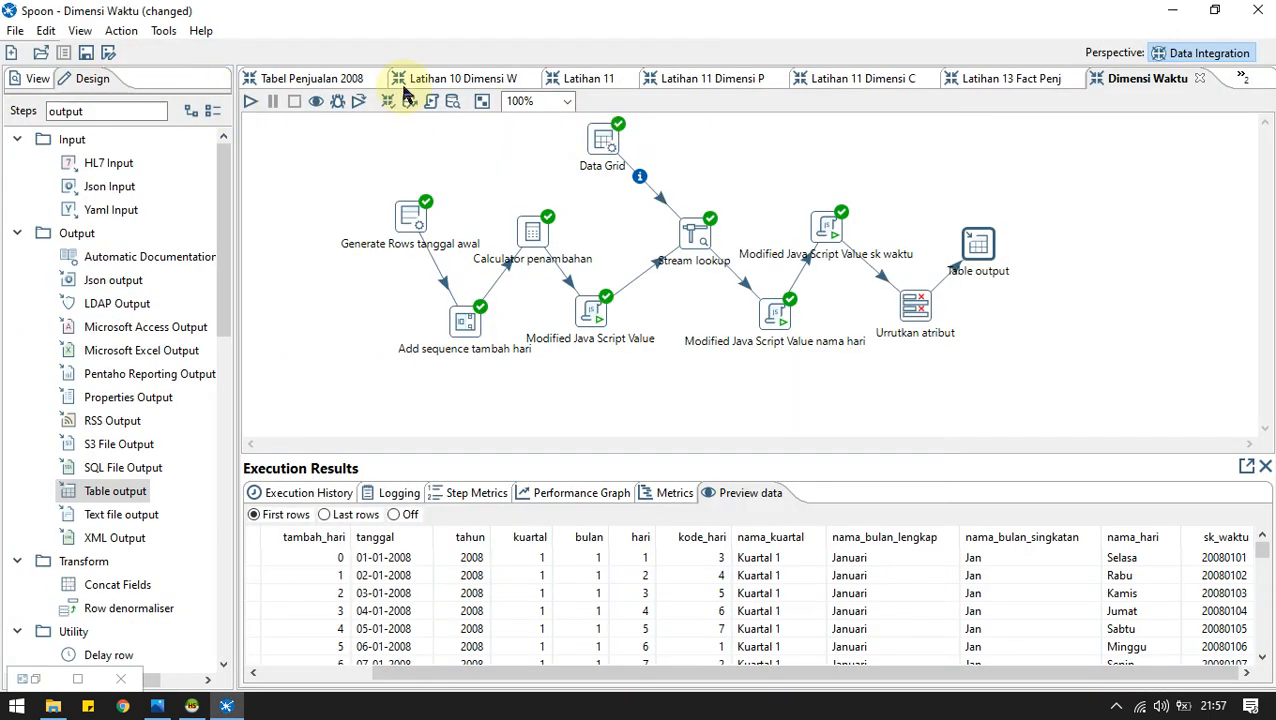
left_click(37, 81)
left_click(68, 186)
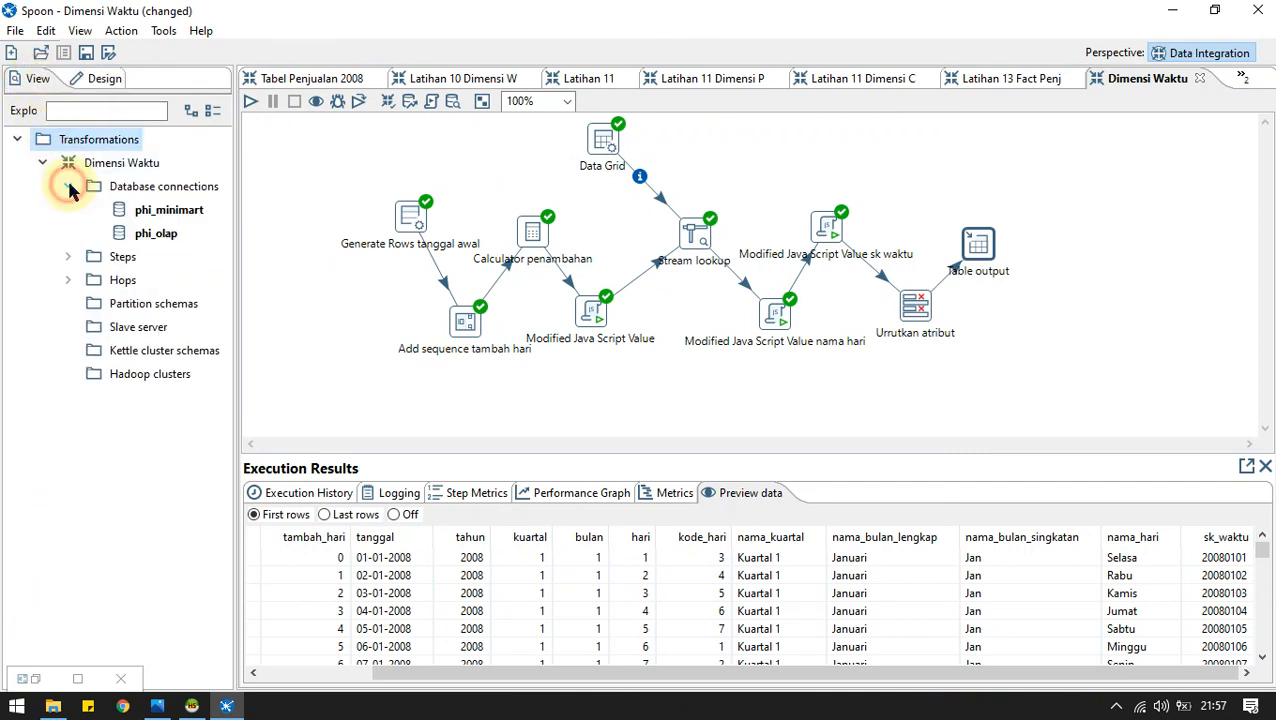
right_click(129, 244)
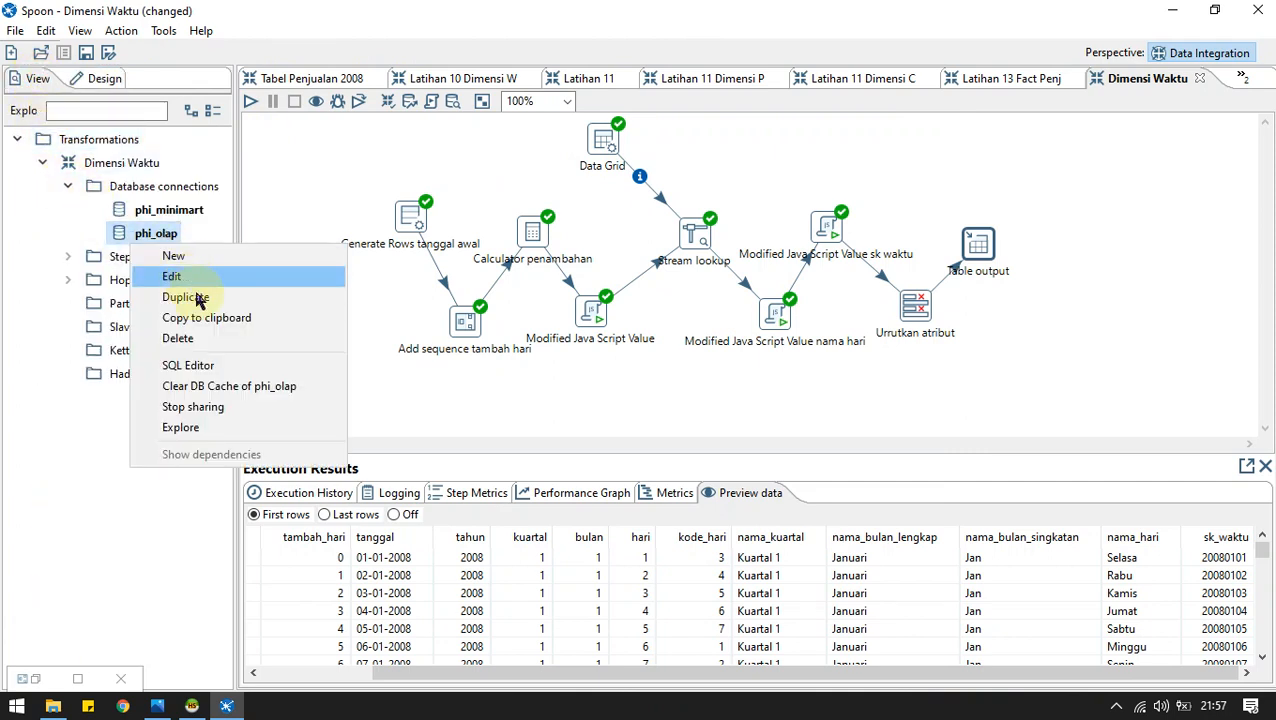
left_click(212, 285)
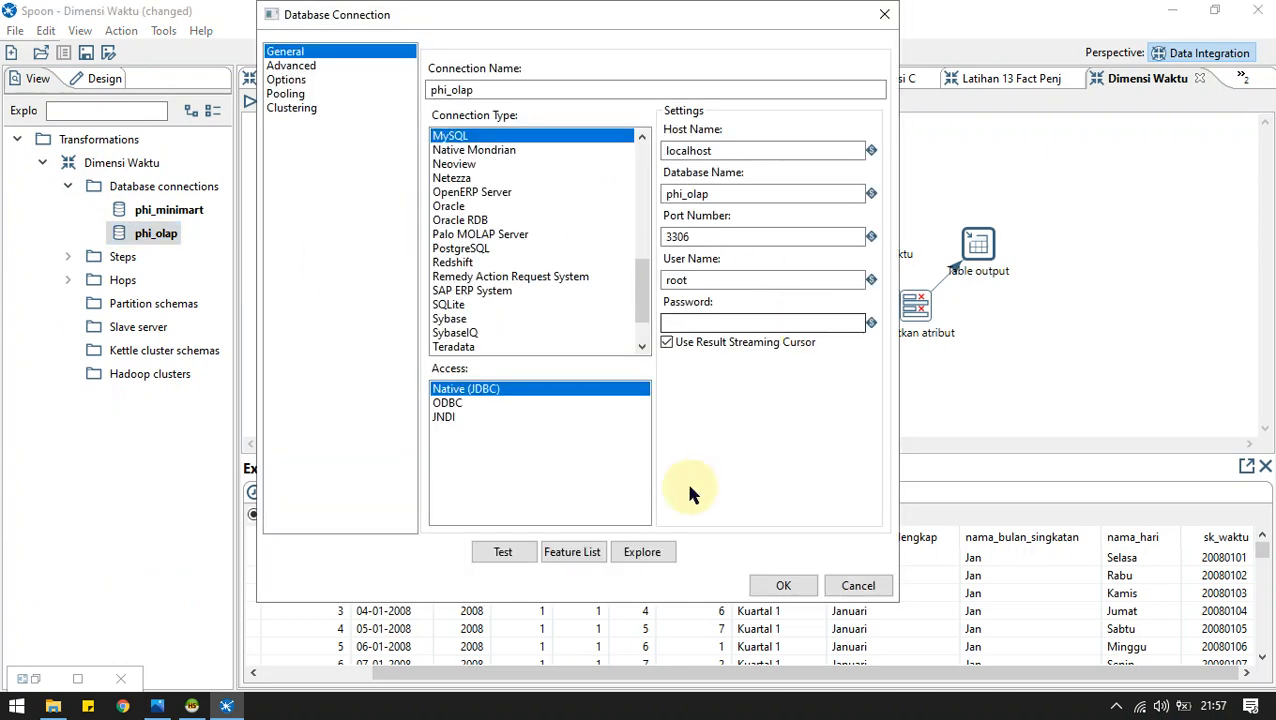
left_click(781, 584)
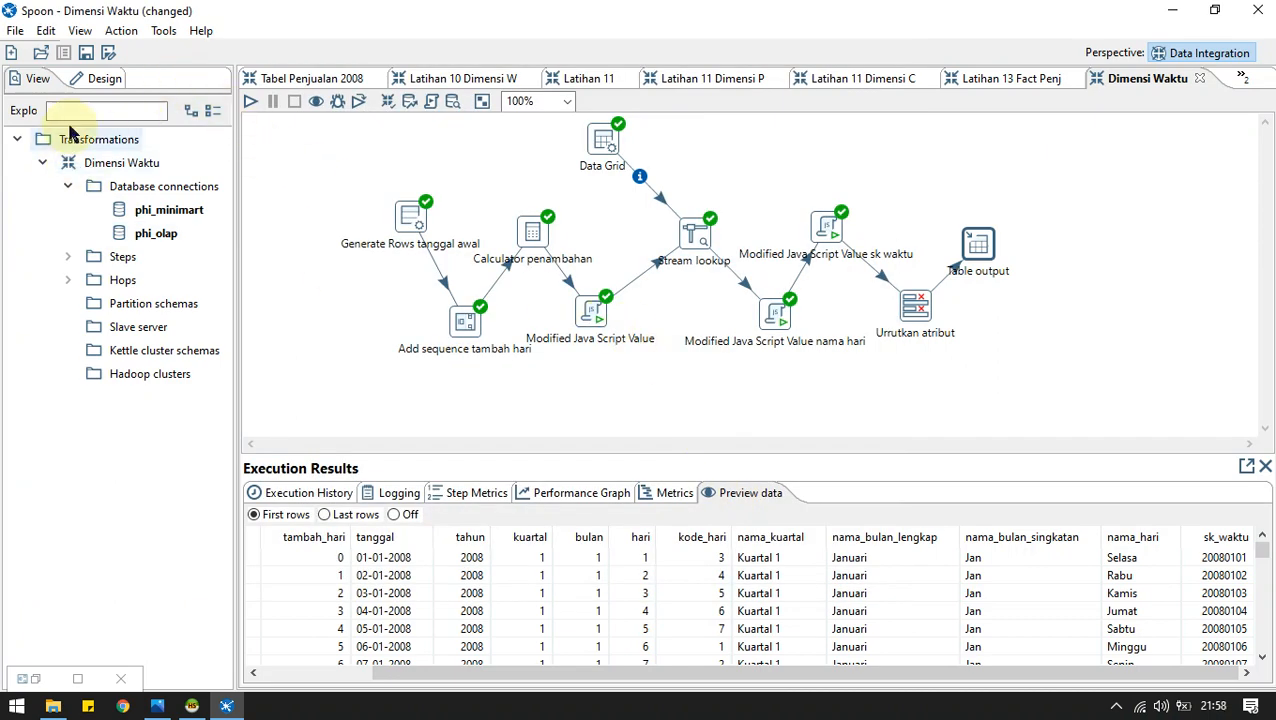
Rename the Table output step as Table output dimensi waktu, with connection phi_olap and target table dimensi_waktu.
left_click(100, 78)
left_click(975, 245)
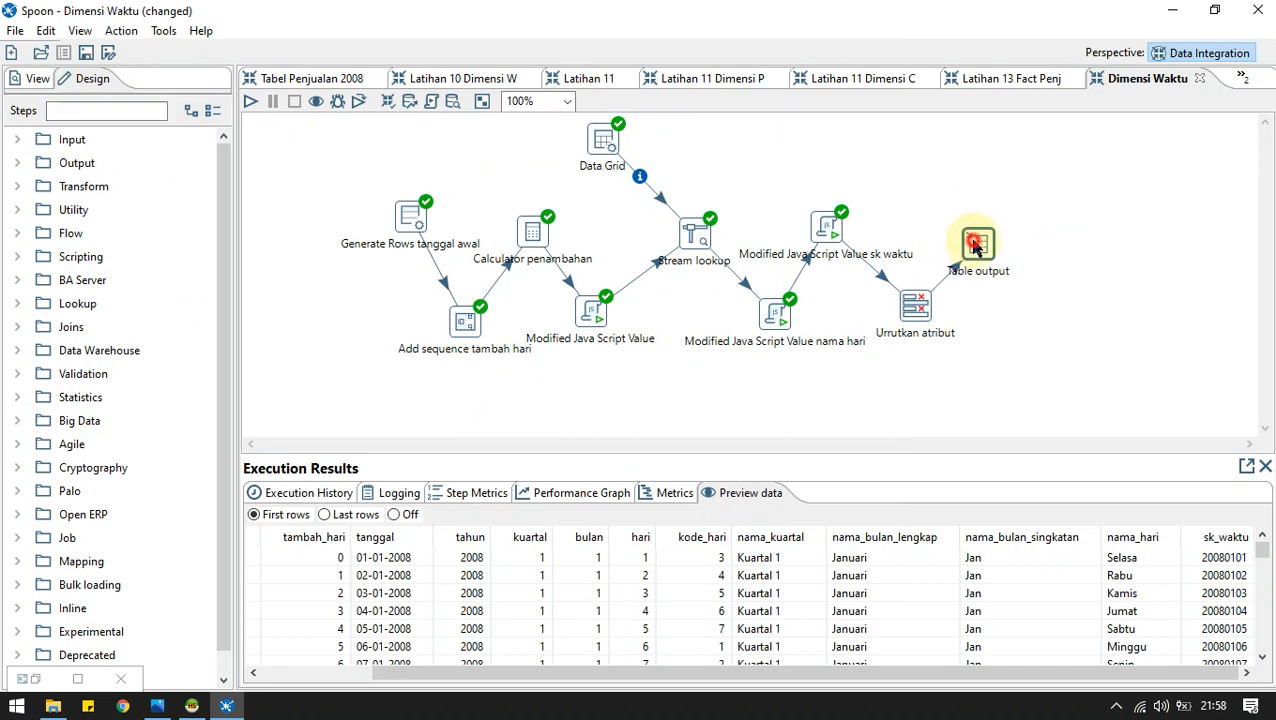
double_click(975, 245)
left_click(769, 122)
type("si waktu")
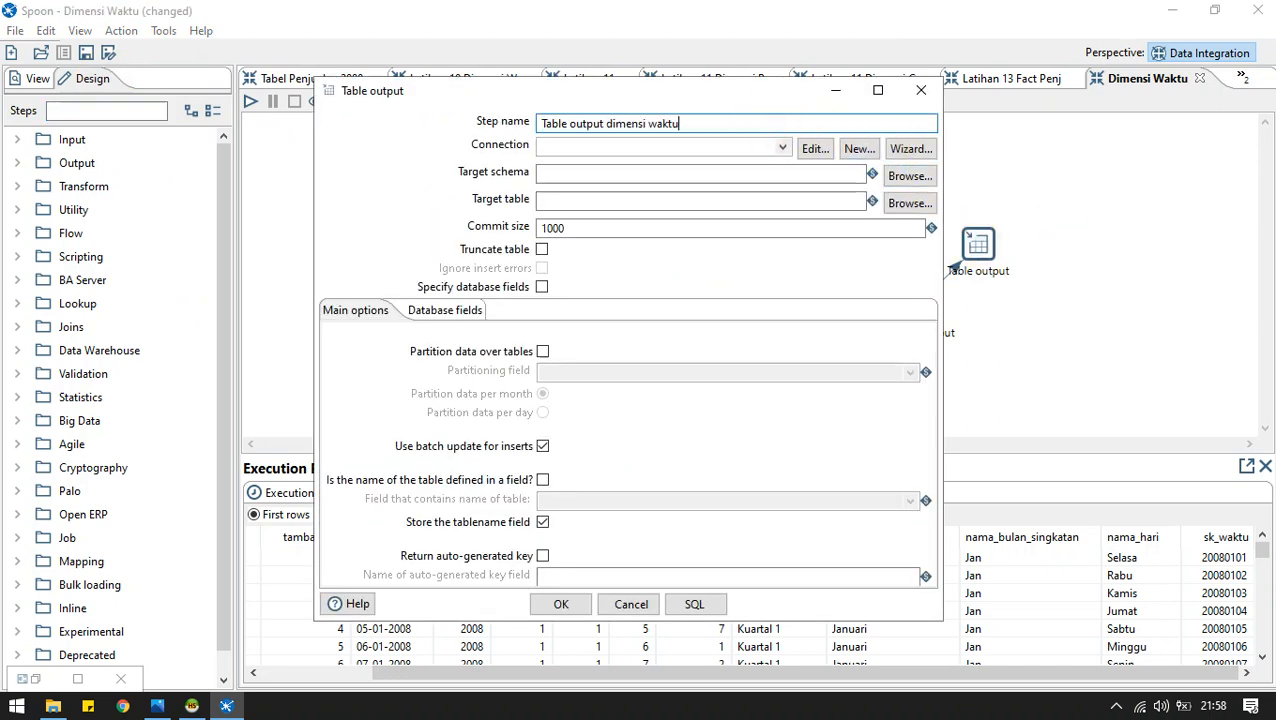
left_click(782, 148)
left_click(599, 179)
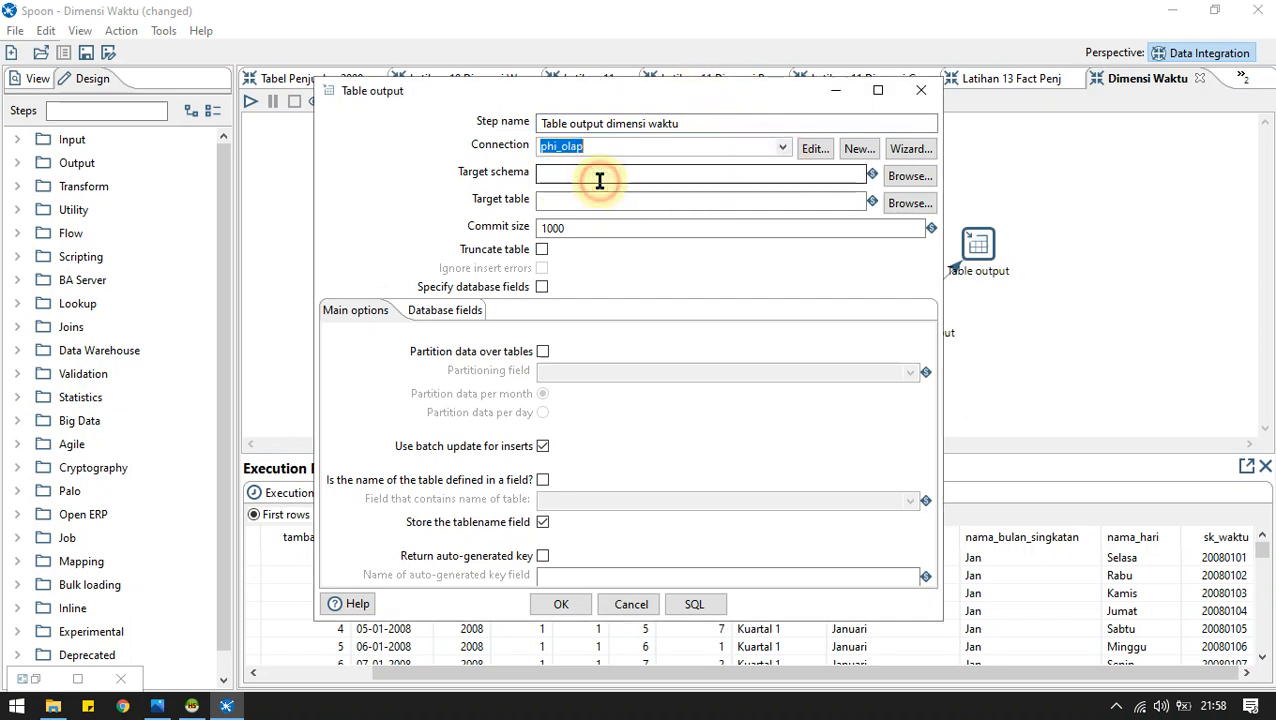
left_click(573, 203)
type("dimen")
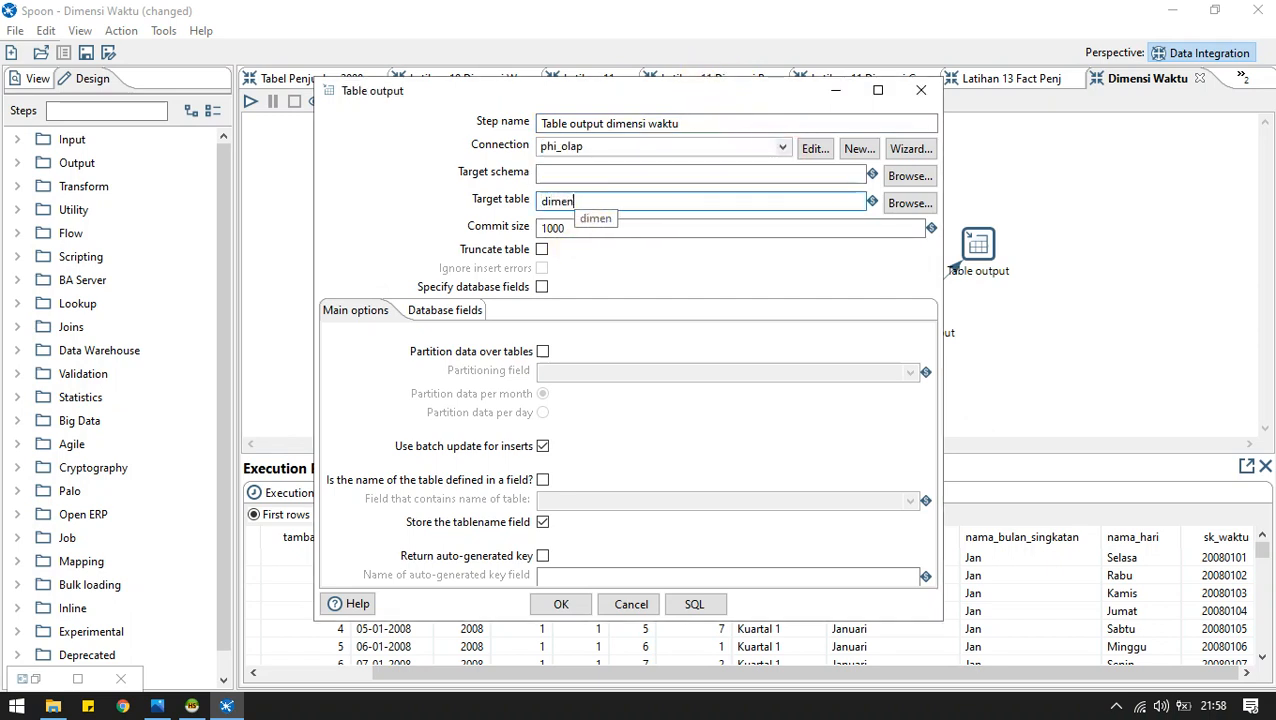
type("si_waktu")
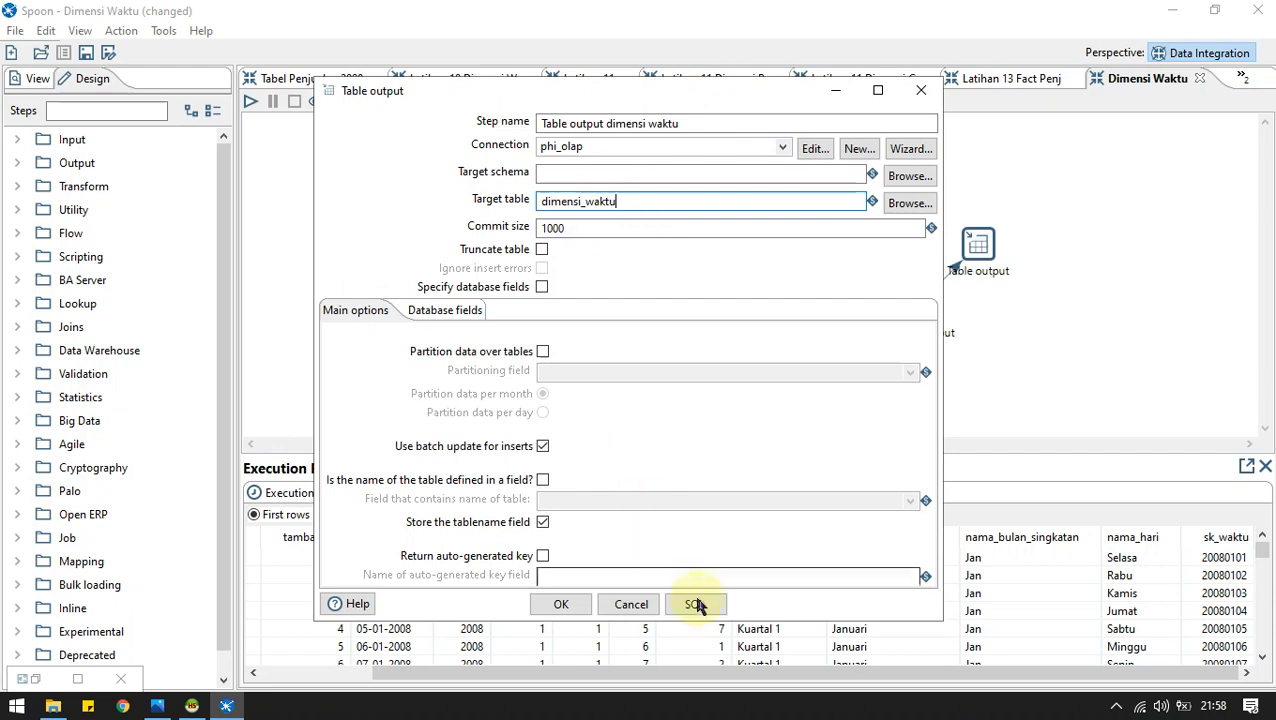
Generate and execute the SQL that creates the dimensi_waktu table, then accept the Table output settings.
left_click(694, 604)
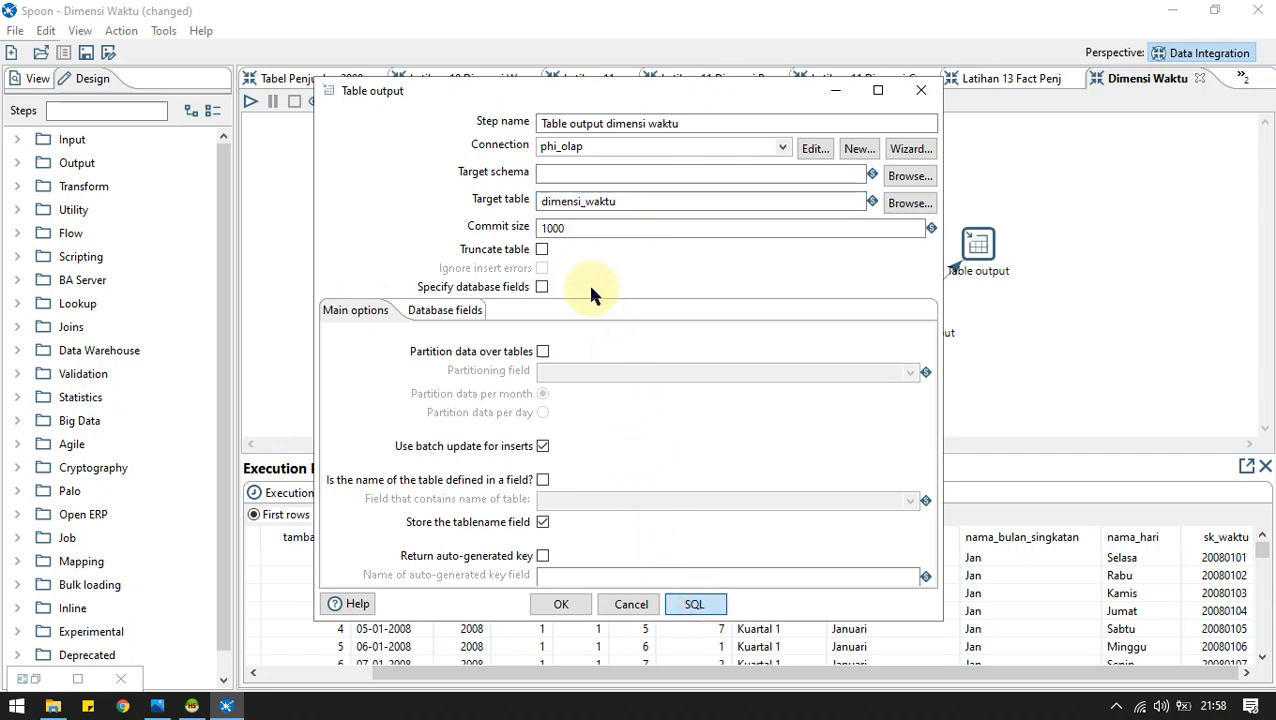
left_click(507, 396)
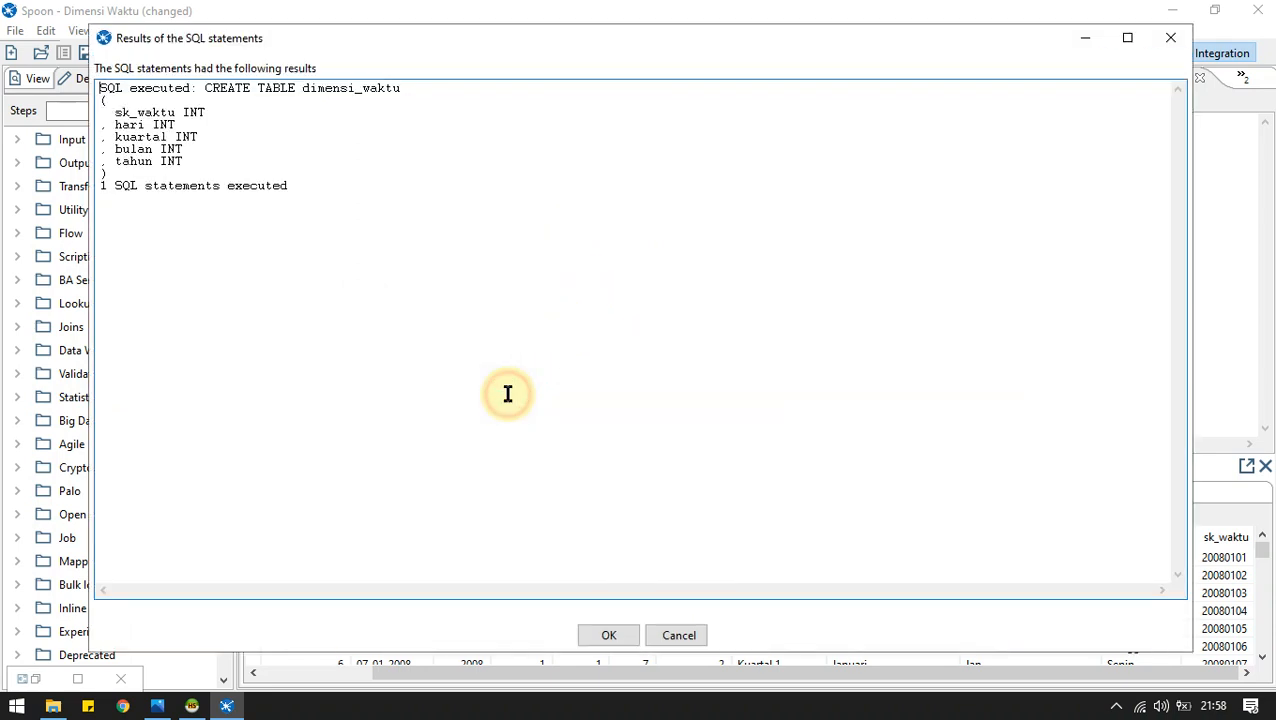
left_click(606, 634)
left_click(705, 395)
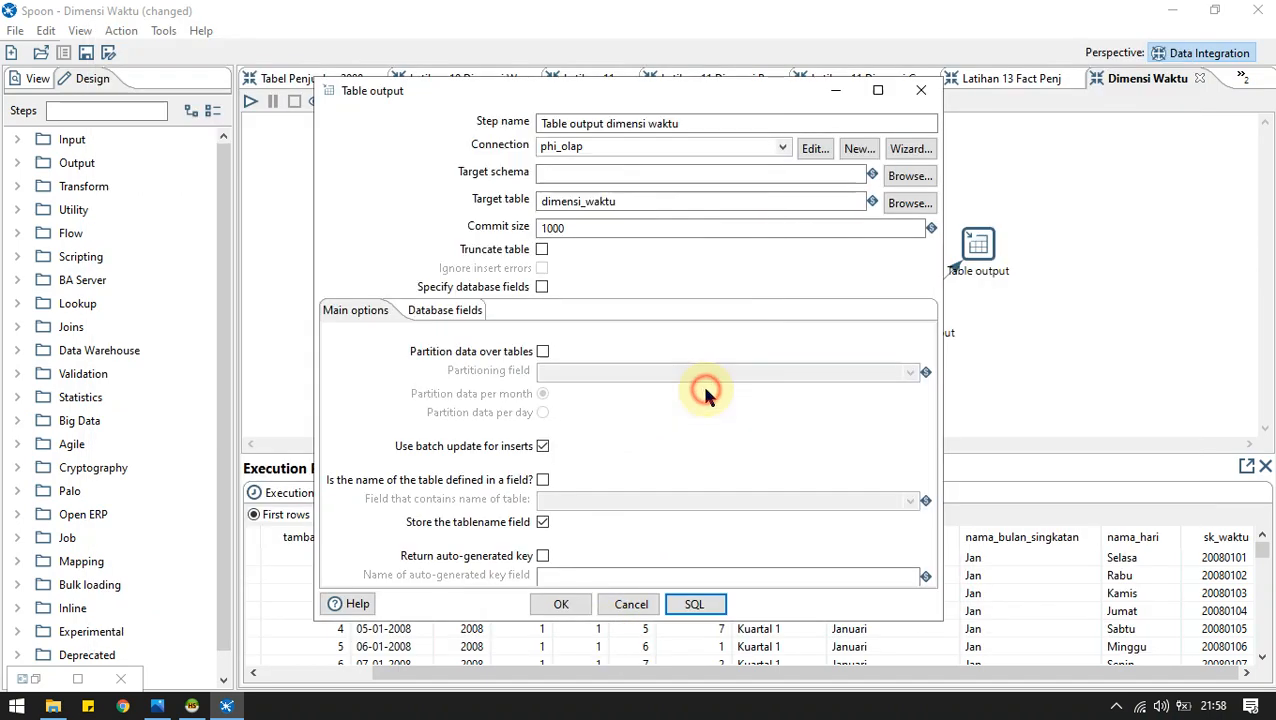
left_click(566, 604)
Save and run the transformation locally, and preview the rows of Table output dimensi waktu.
left_click(251, 101)
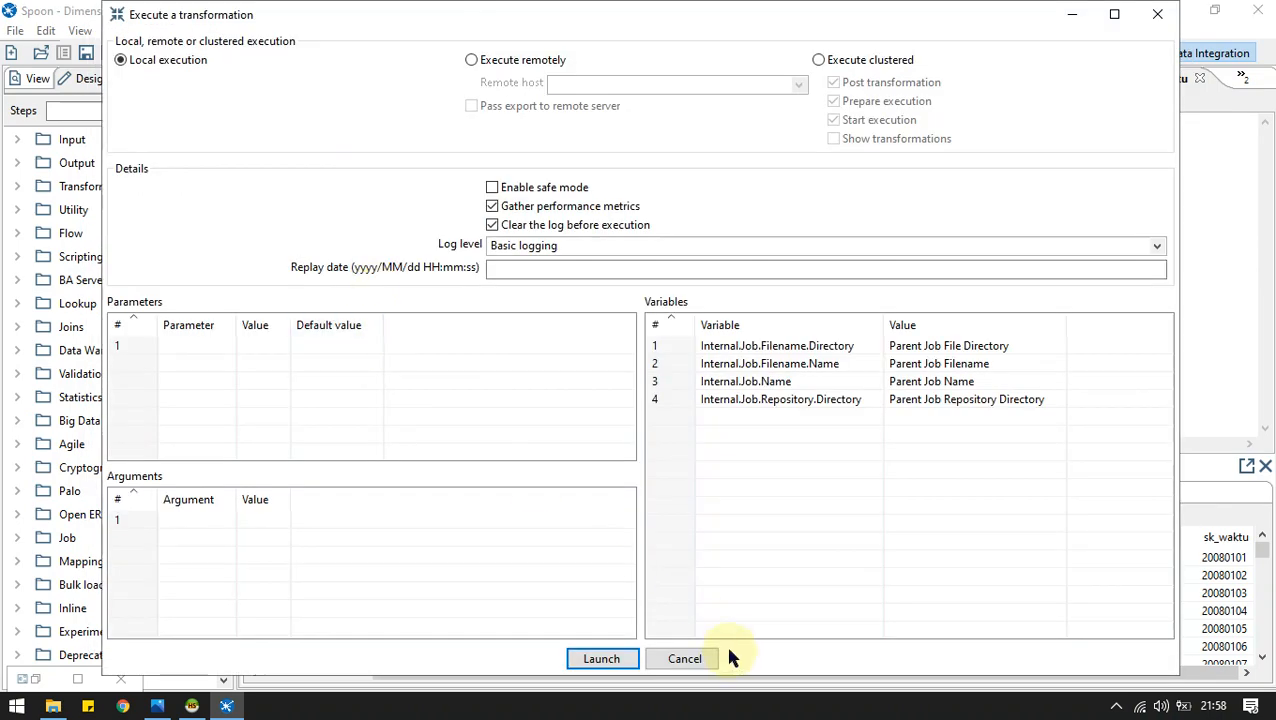
left_click(601, 658)
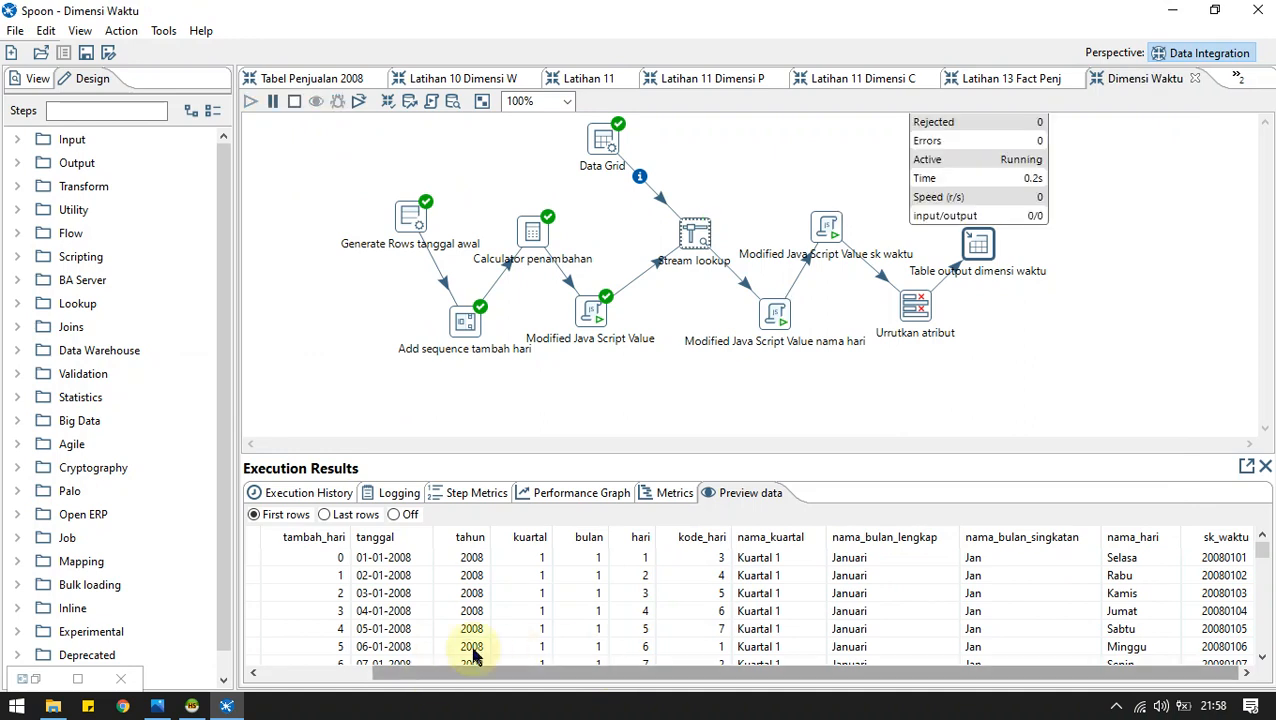
left_click(762, 398)
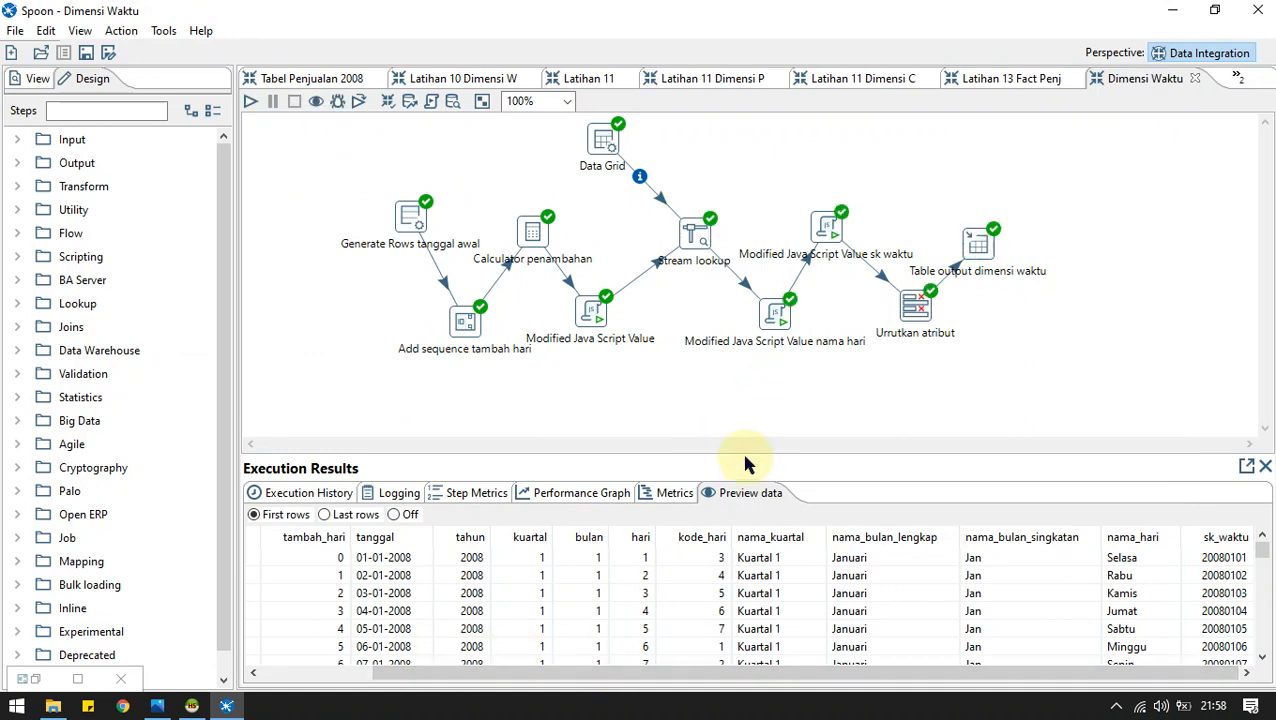
left_click(985, 236)
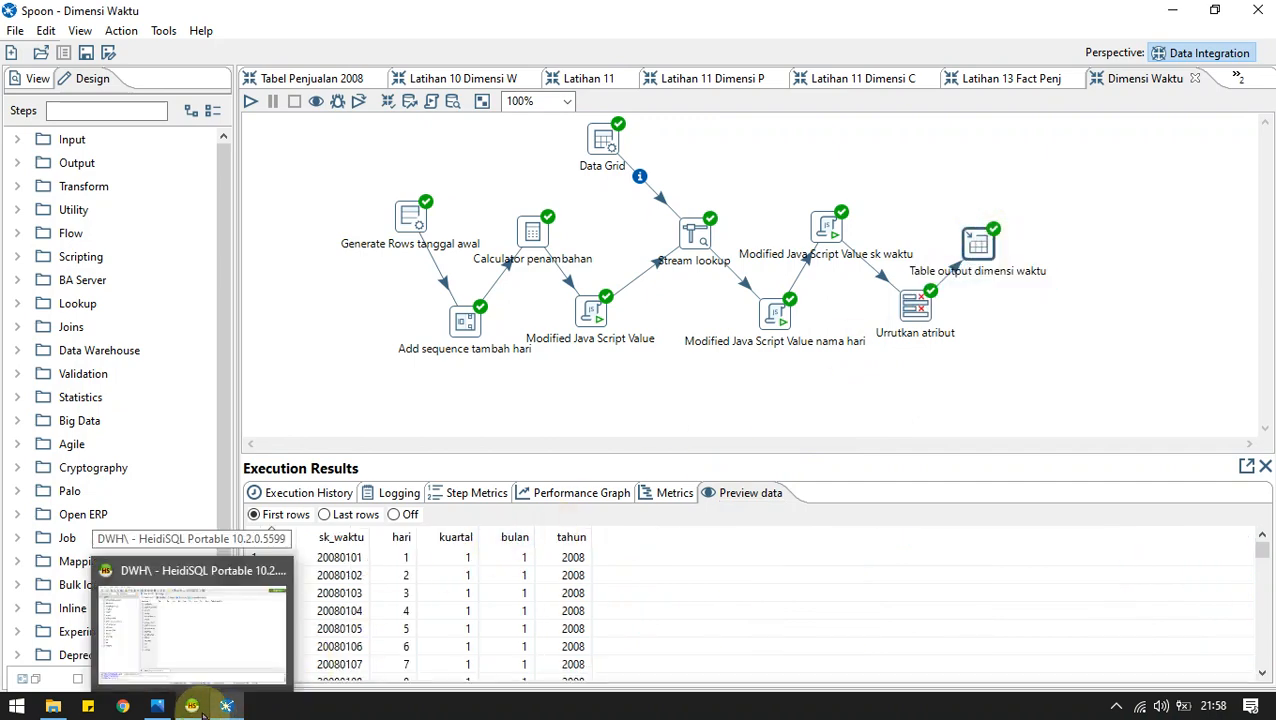
Switch to HeidiSQL, inspect the columns and data of dimensi_waktu in phi_olap, and return to Spoon.
left_click(201, 714)
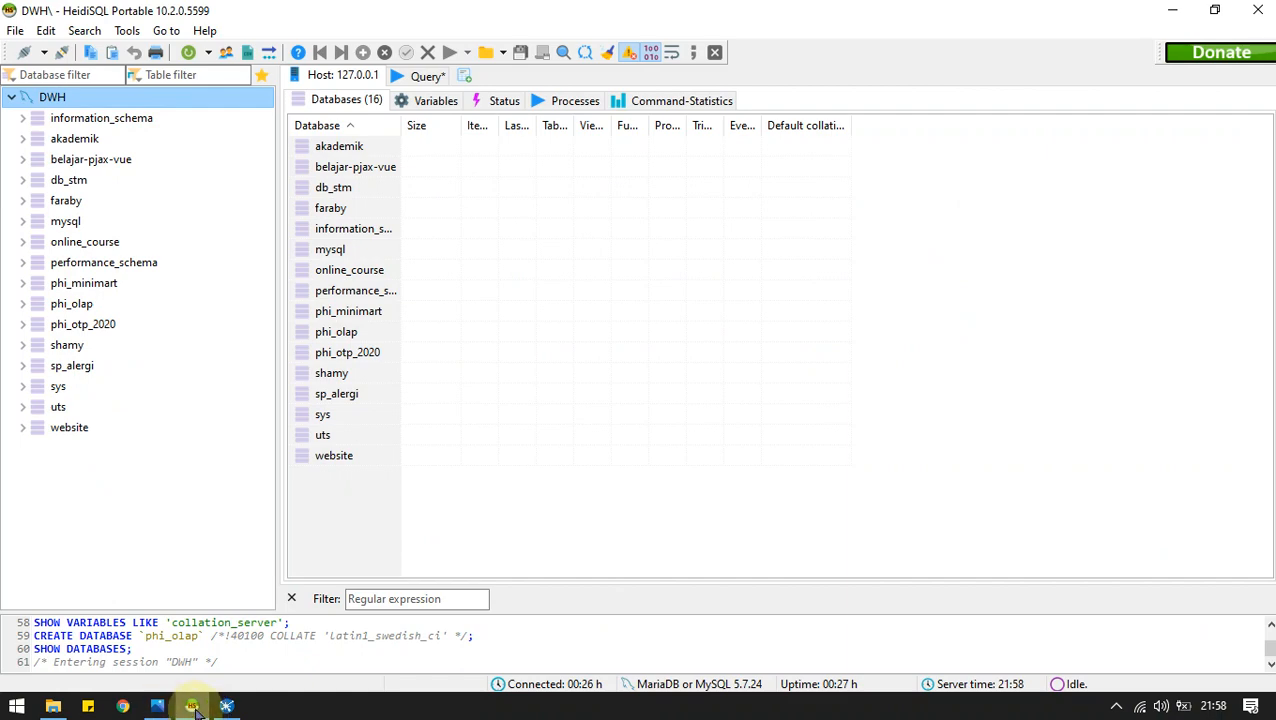
left_click(72, 303)
left_click(340, 122)
double_click(340, 122)
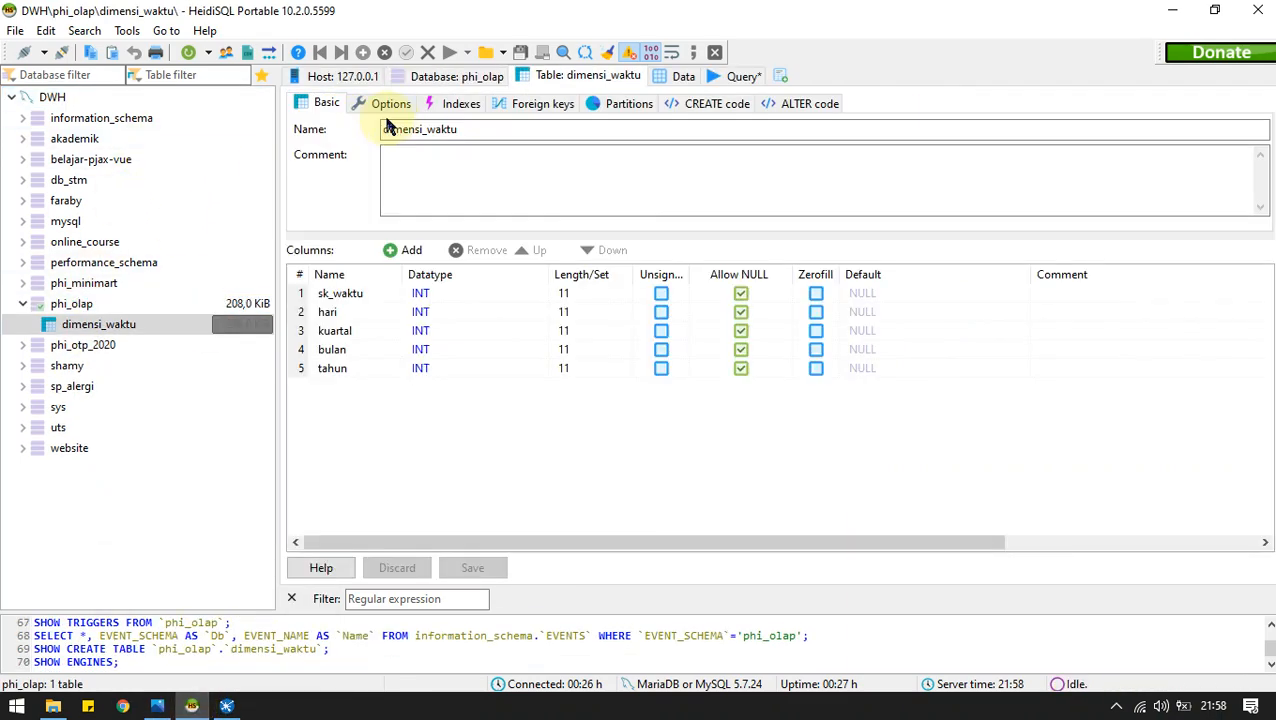
left_click(672, 77)
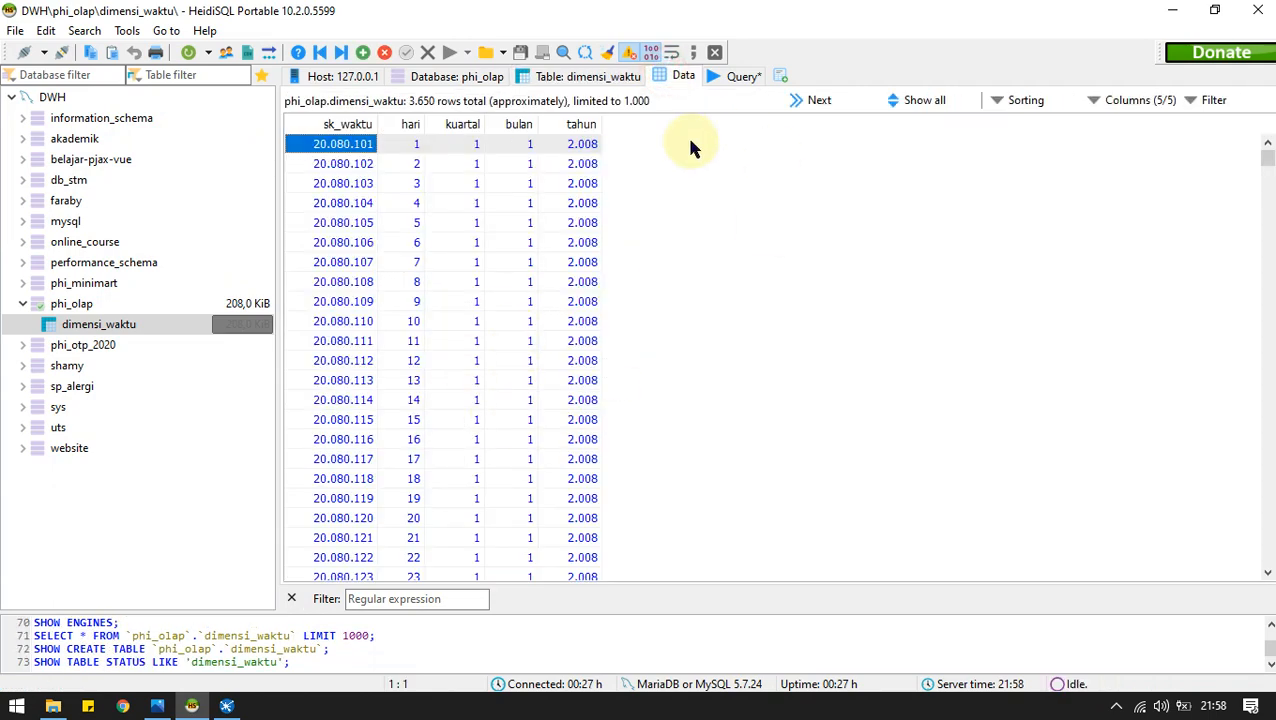
left_click(1173, 11)
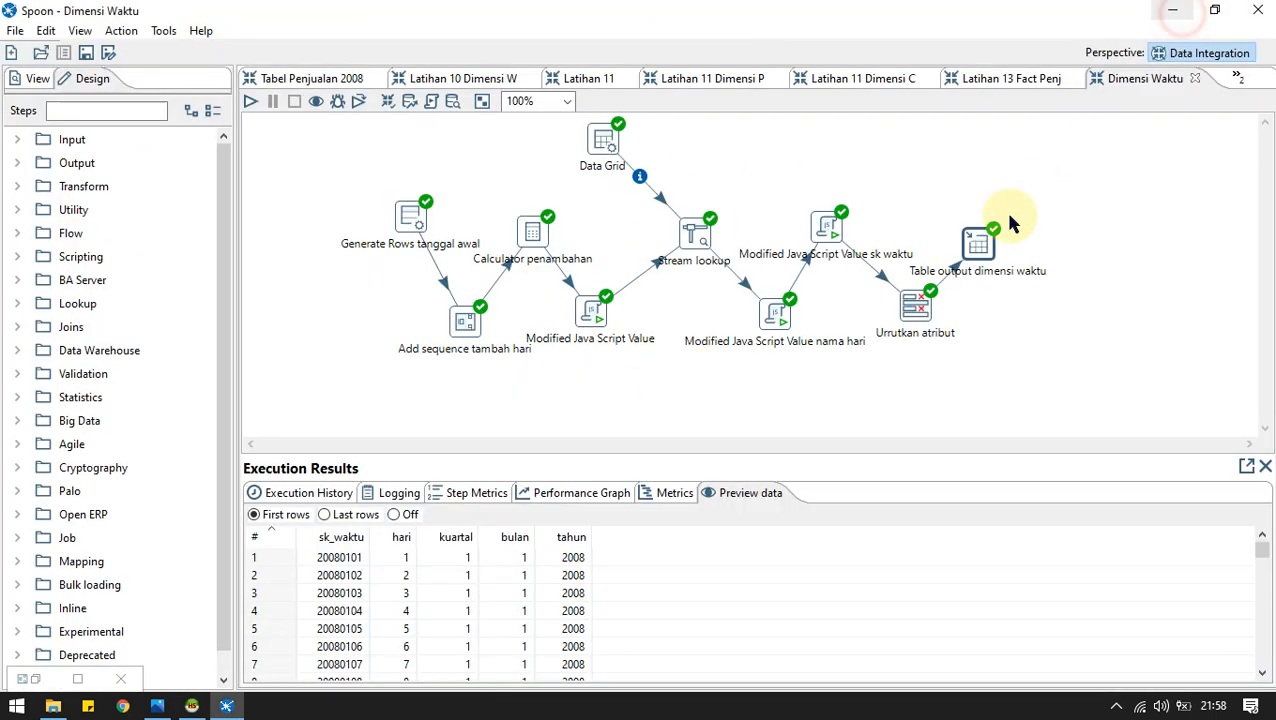
Create a new transformation, and look over the star schema in coba erd.png in Photos before returning to Spoon.
left_click(1108, 250)
key("ctrl+n")
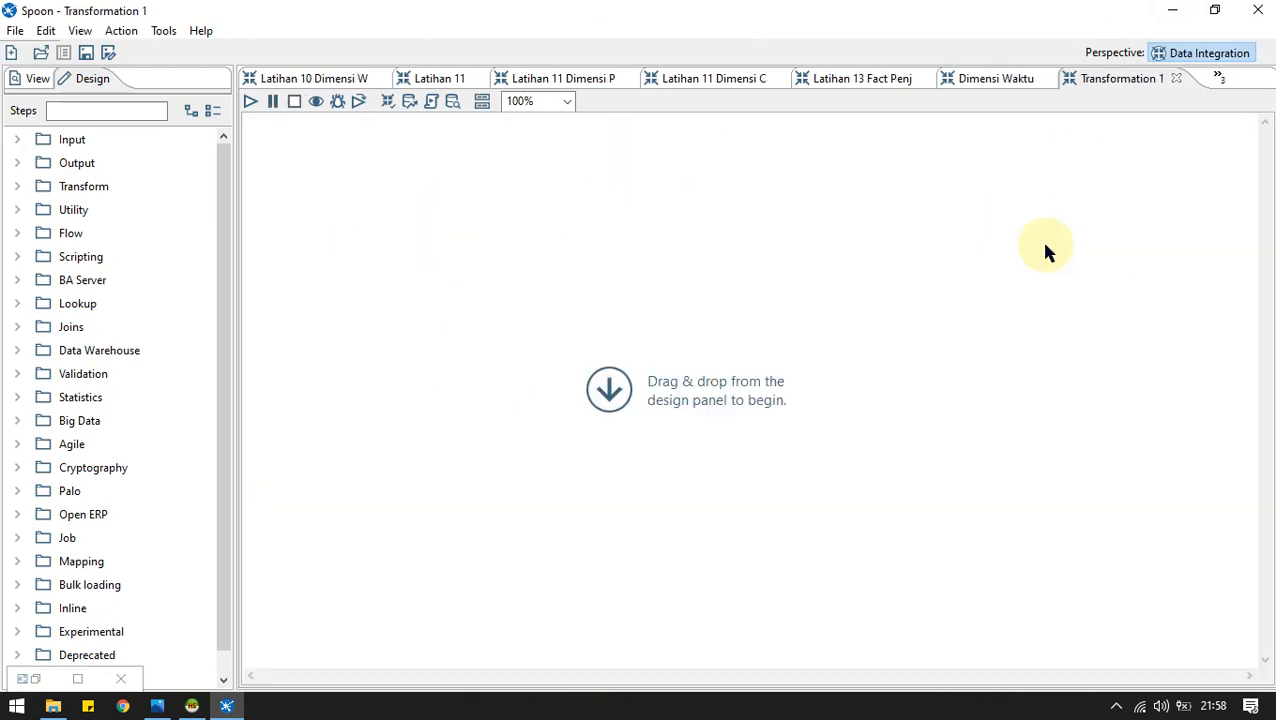
left_click(880, 248)
key("alt+Tab")
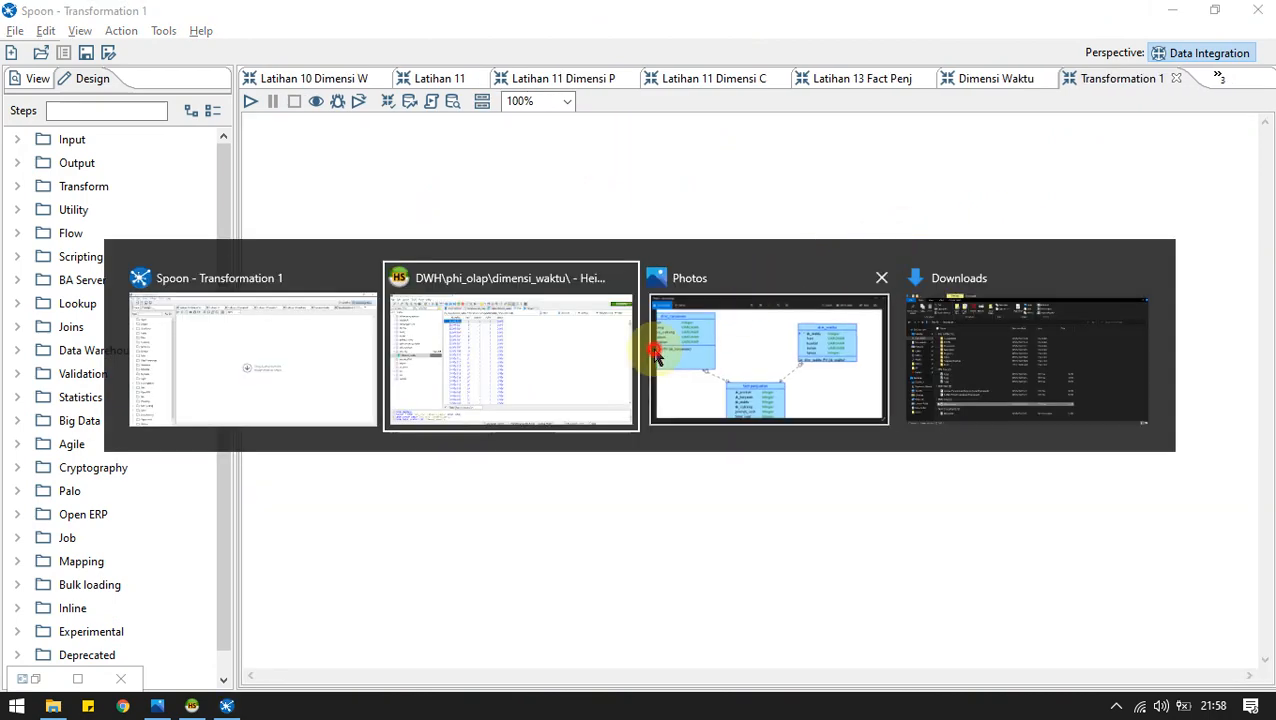
left_click(718, 336)
scroll(703, 319, "down", 3)
scroll(689, 293, "down", 2)
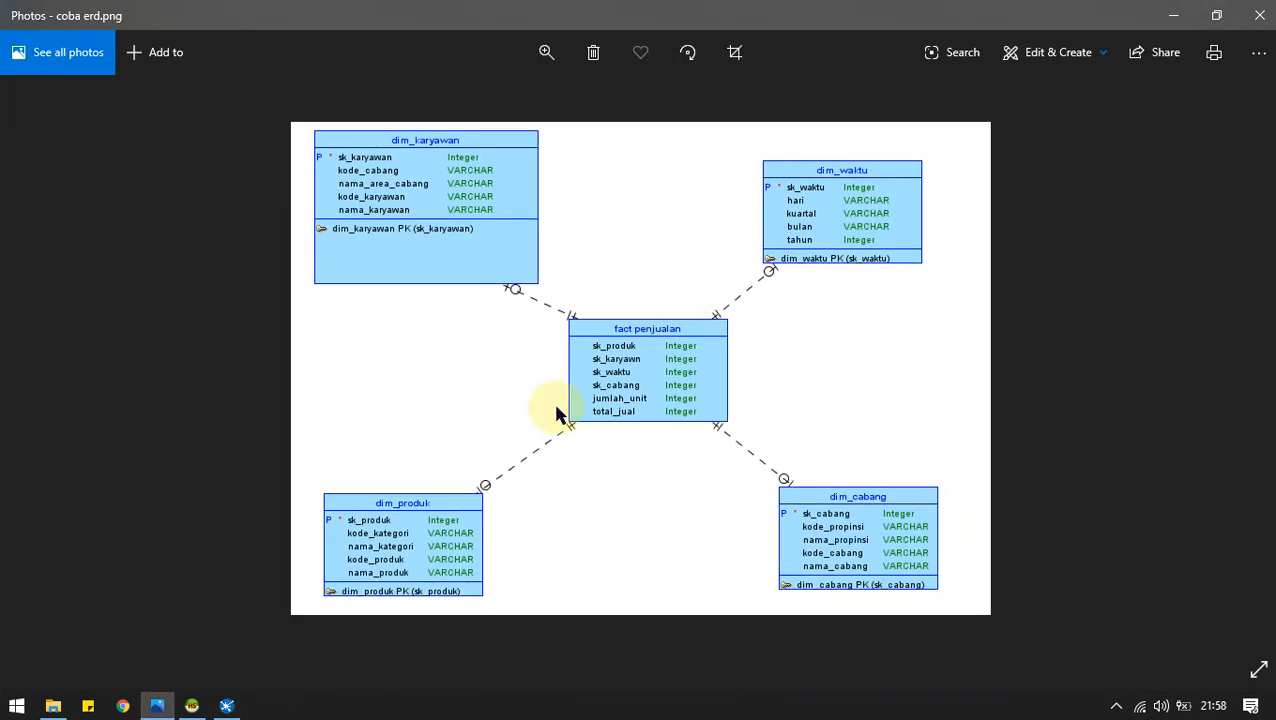
scroll(497, 506, "up", 2)
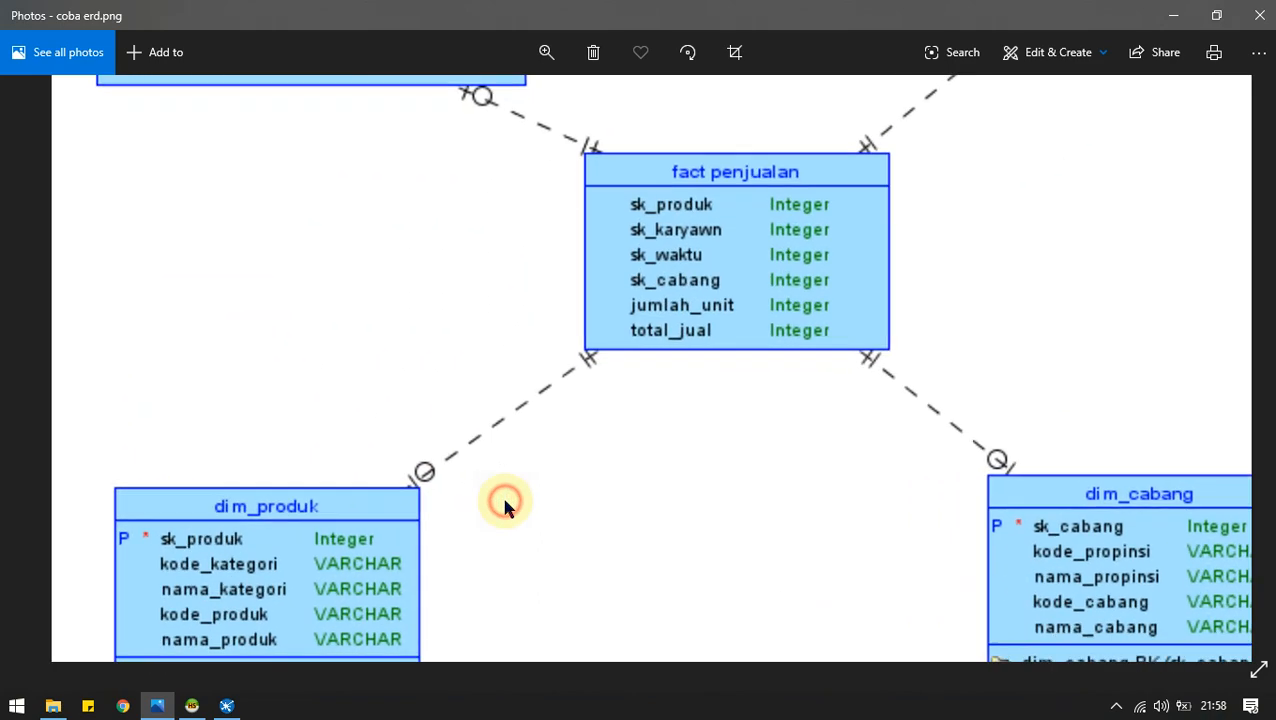
key("alt+Tab")
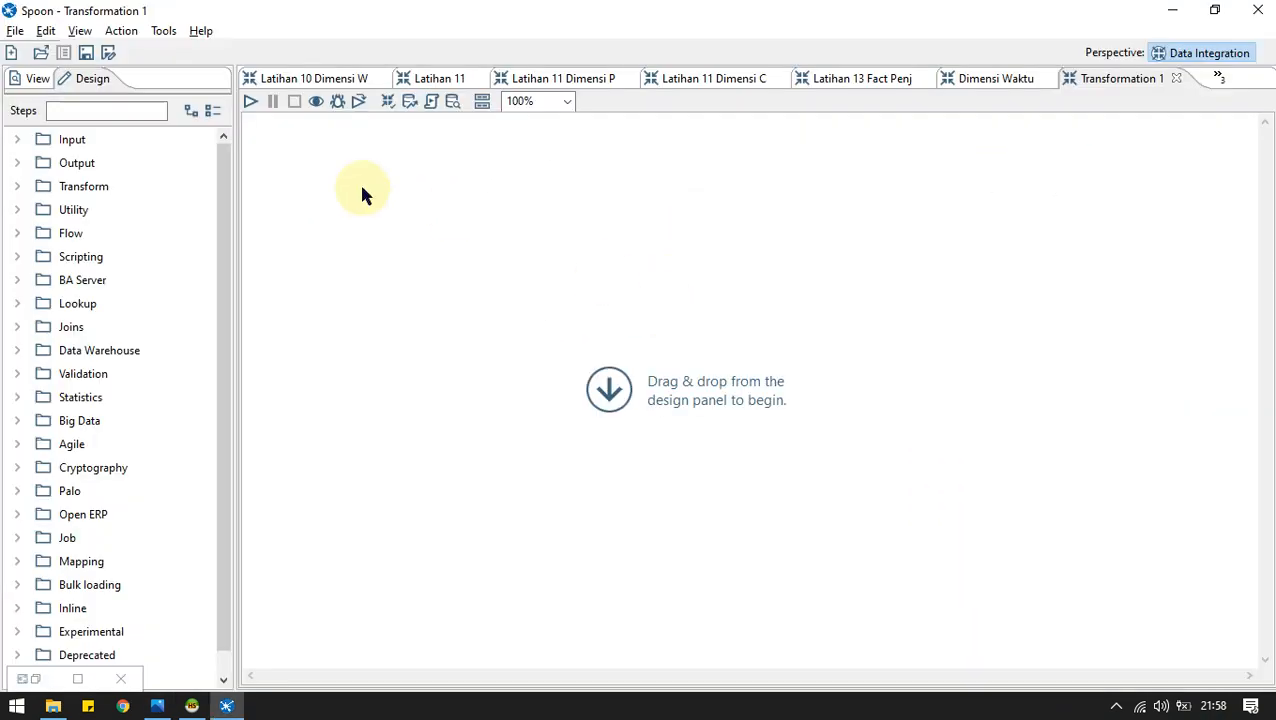
Save the new transformation as Dimensi Produk in the Latihan folder.
key("ctrl+s")
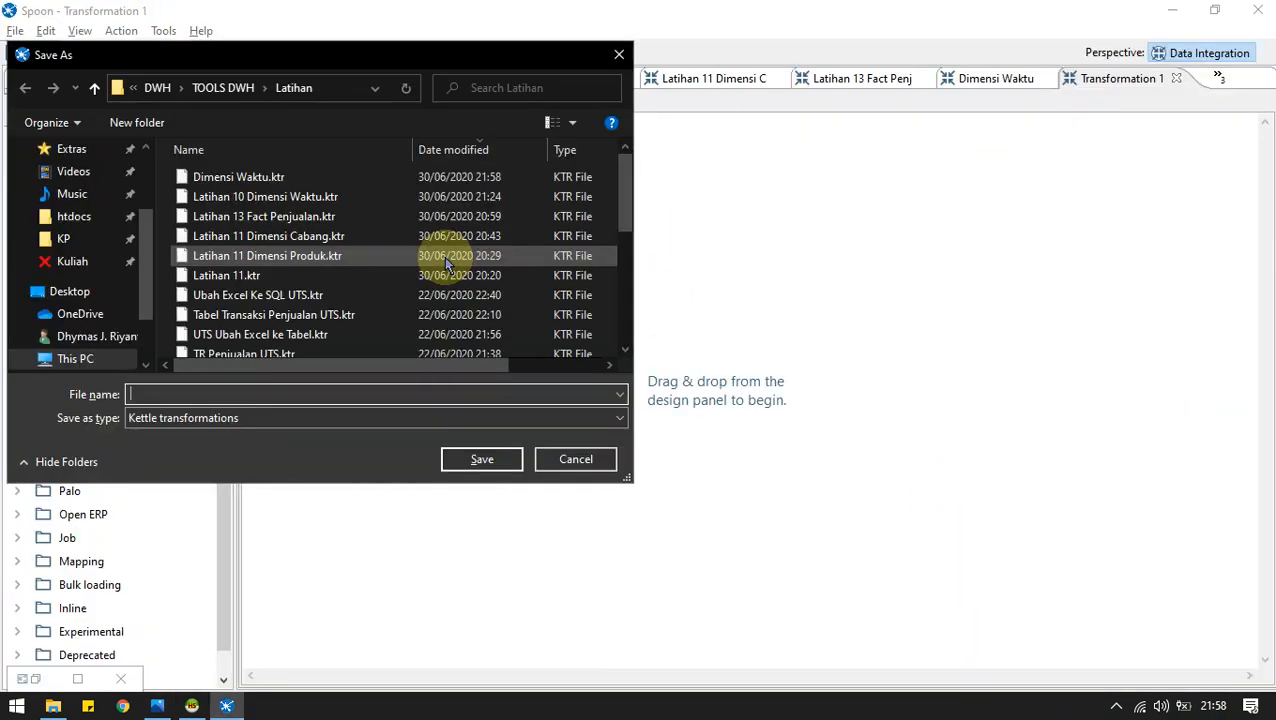
type("Di")
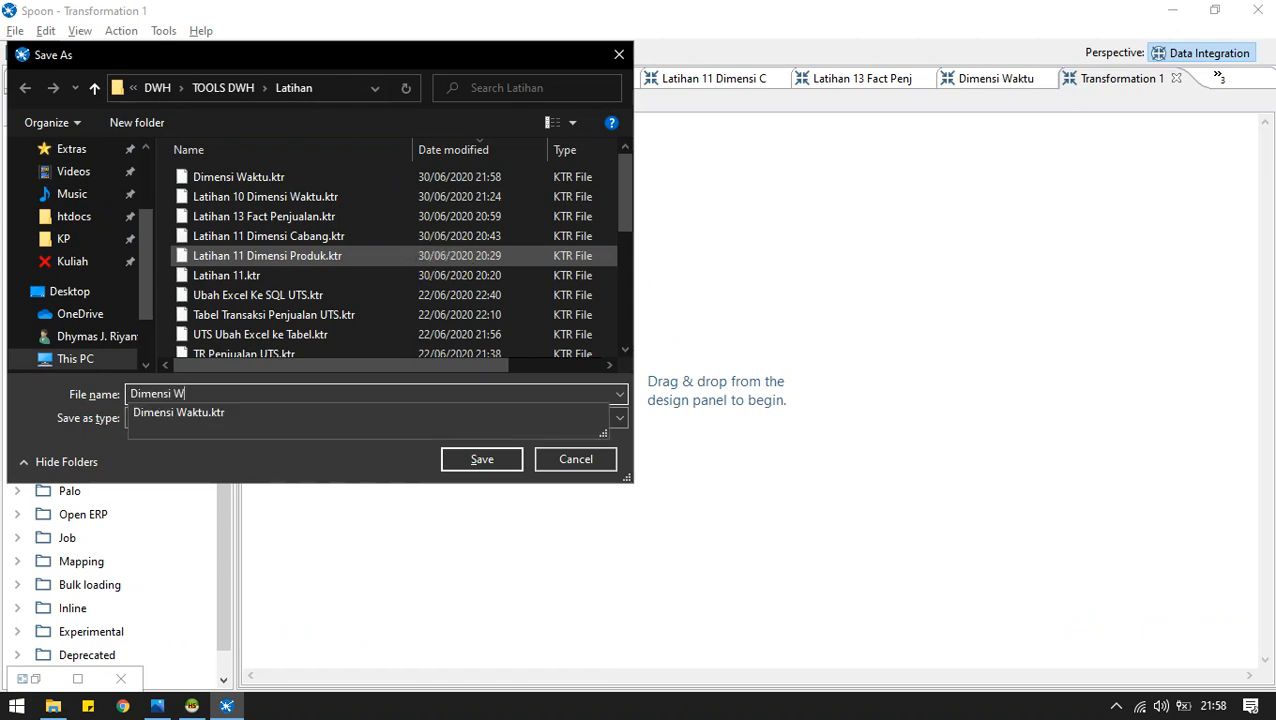
type("mensi Produk")
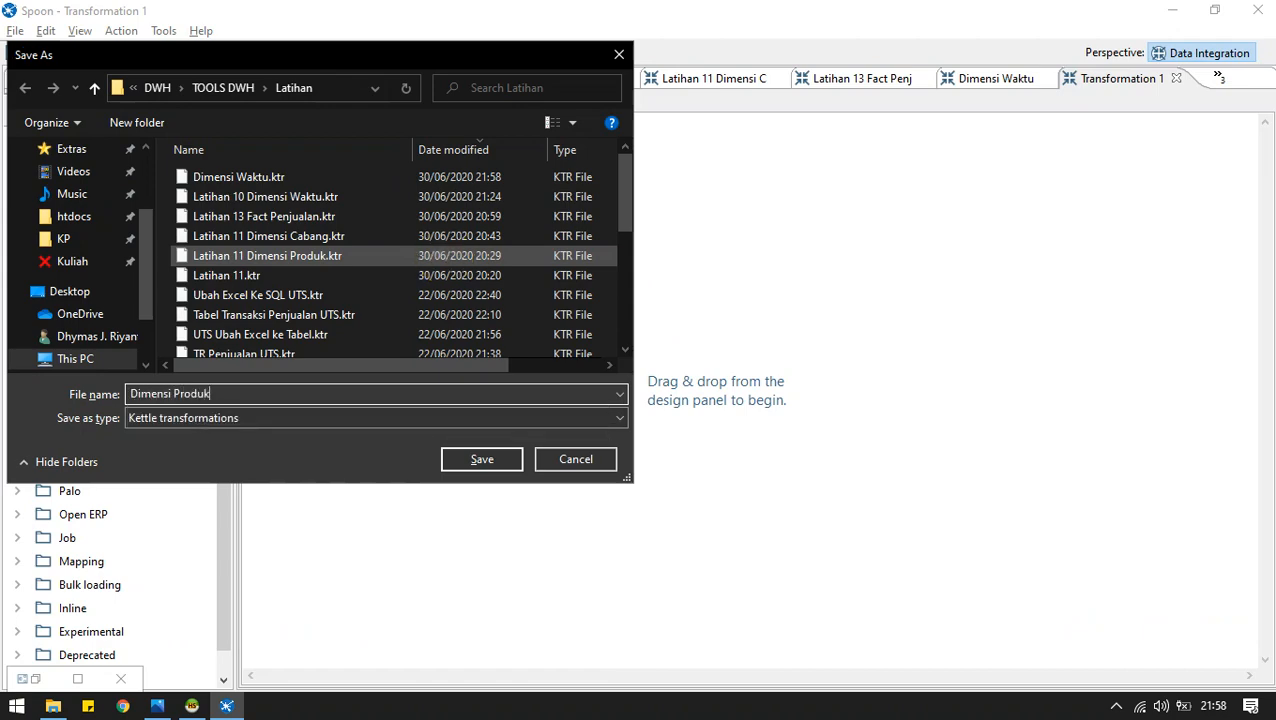
key("Return")
Check the dim_produk attributes in the Photos diagram, then return to Spoon and add a Table input step to the empty canvas.
key("alt+Tab")
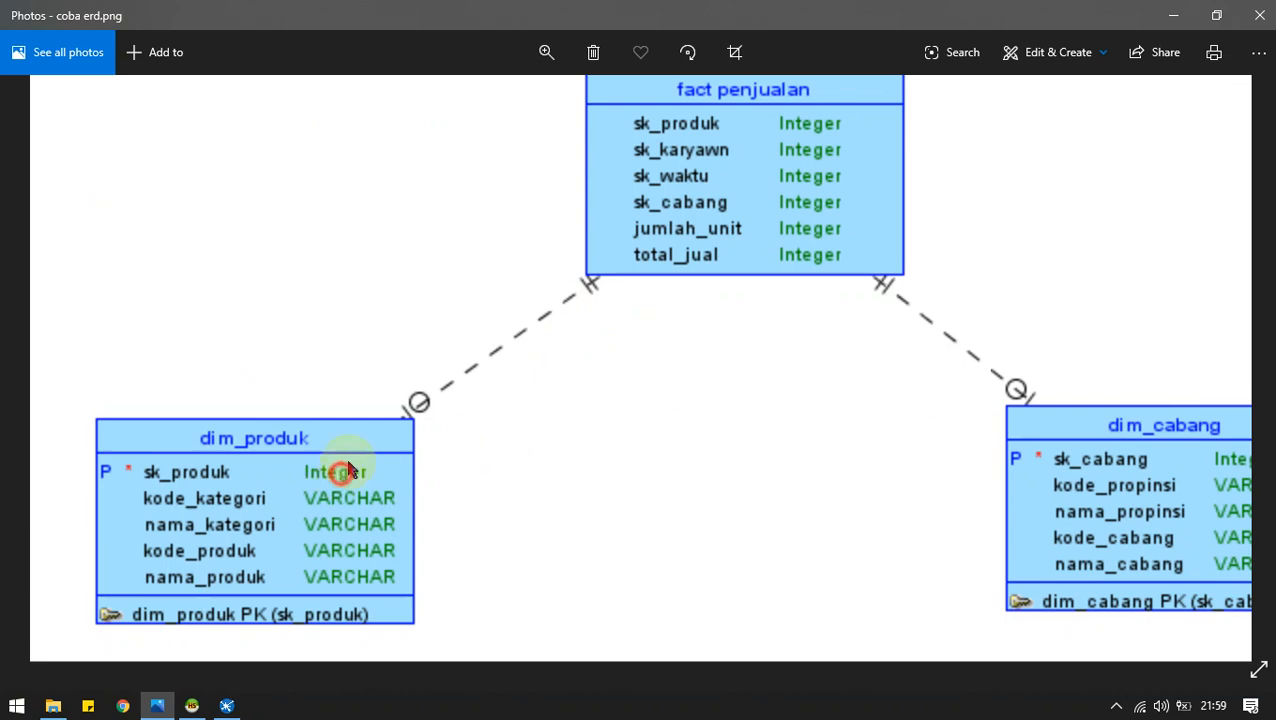
left_click_drag(349, 470, 464, 345)
scroll(447, 345, "down", 2)
key("alt+Tab")
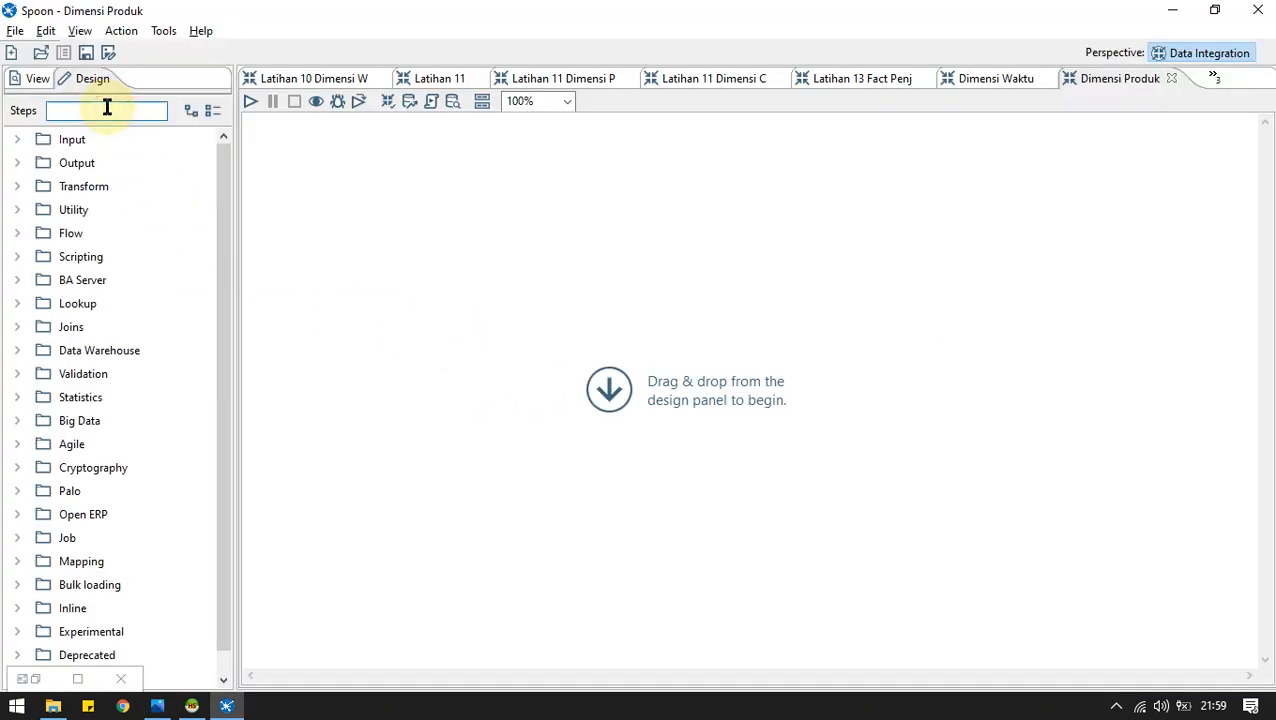
type("inpu")
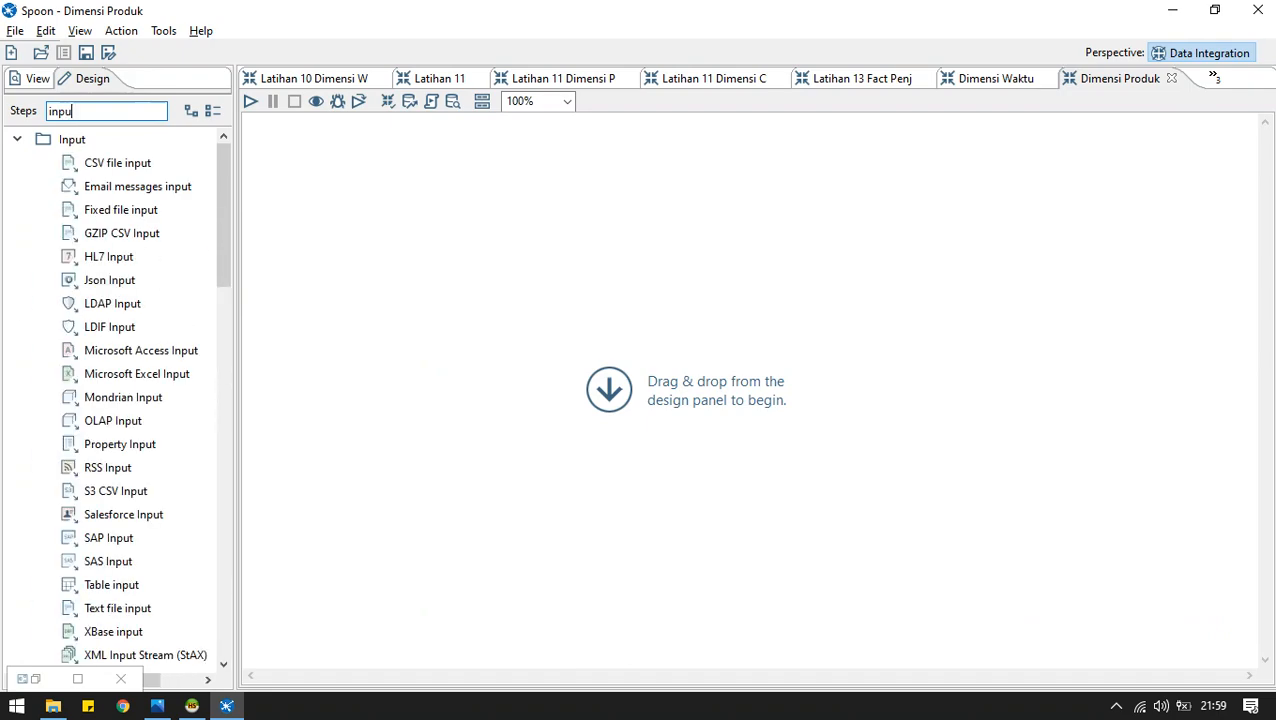
type("t")
scroll(125, 250, "down", 3)
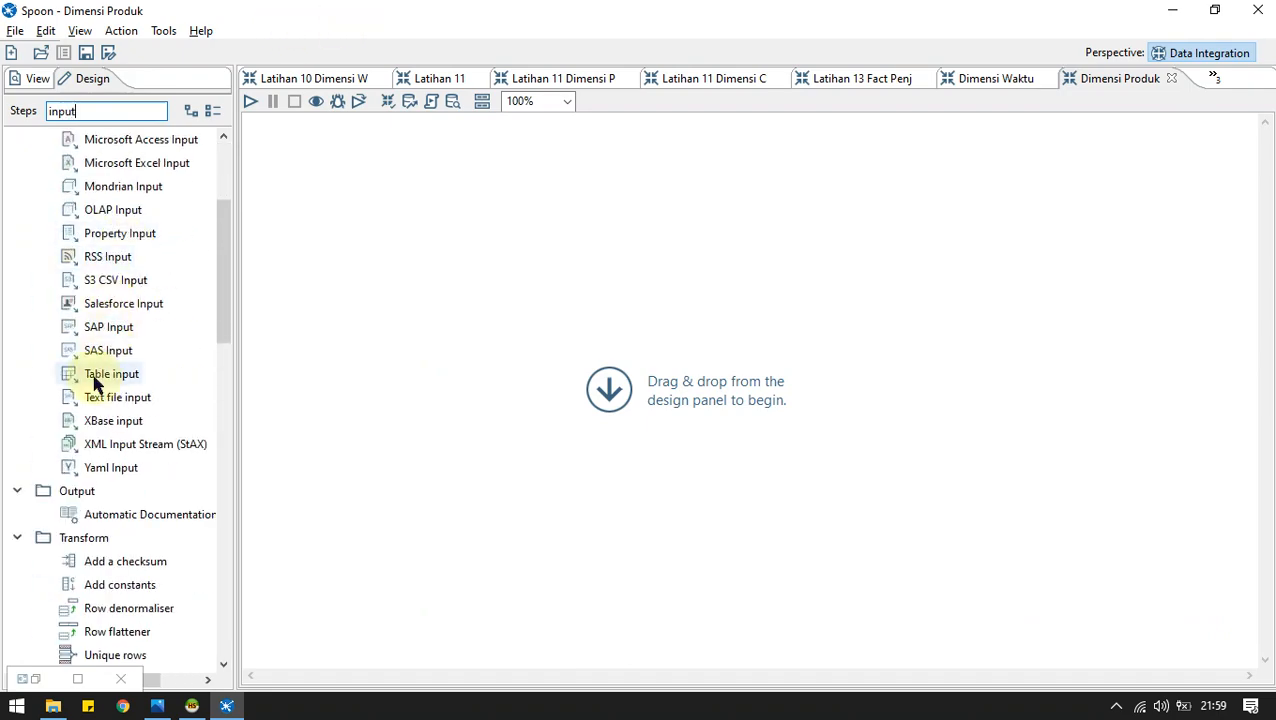
left_click_drag(95, 383, 443, 266)
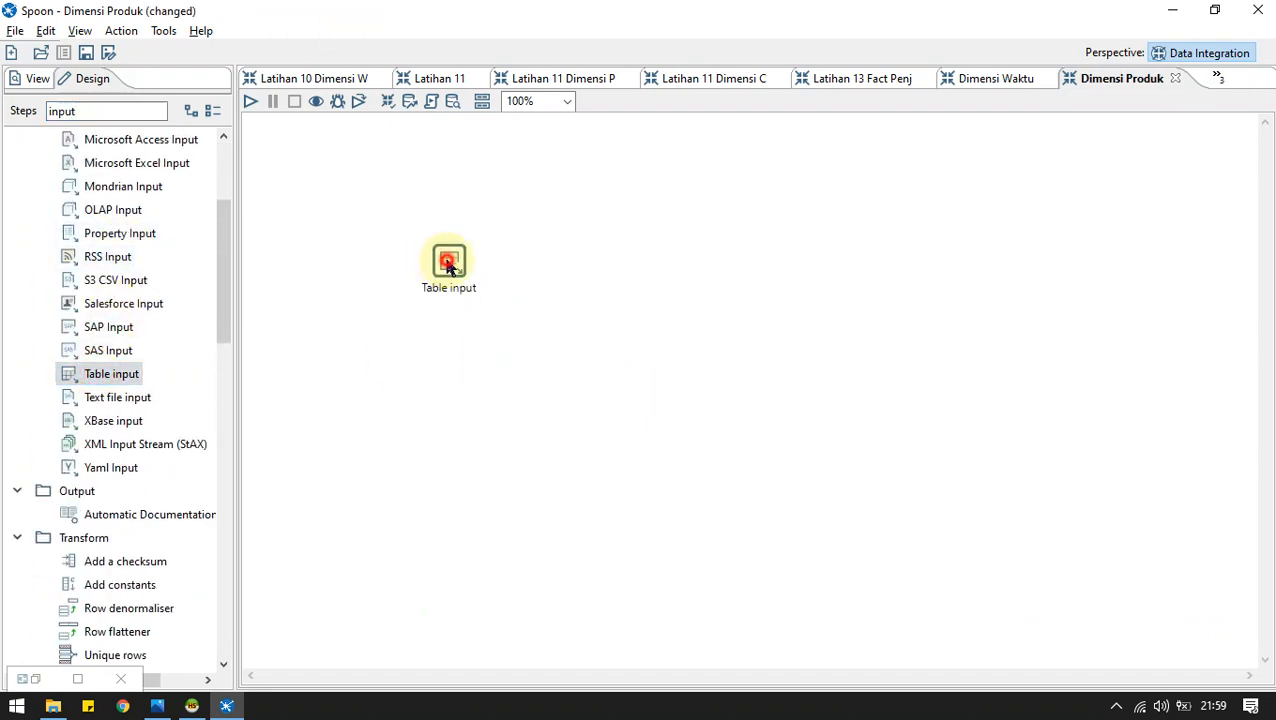
Rename the Table input step as Table input ms produk and set its connection to phi_minimart.
double_click(448, 263)
left_click(663, 60)
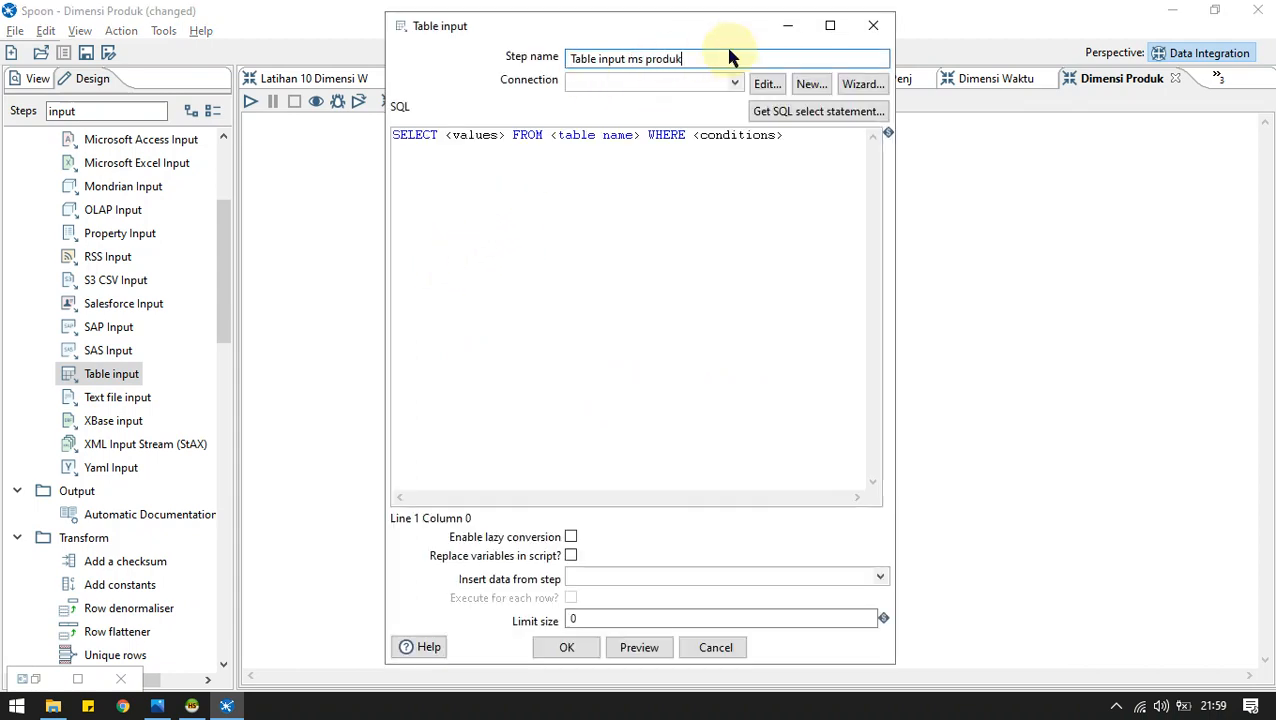
type("ms produk")
left_click(736, 84)
left_click(668, 96)
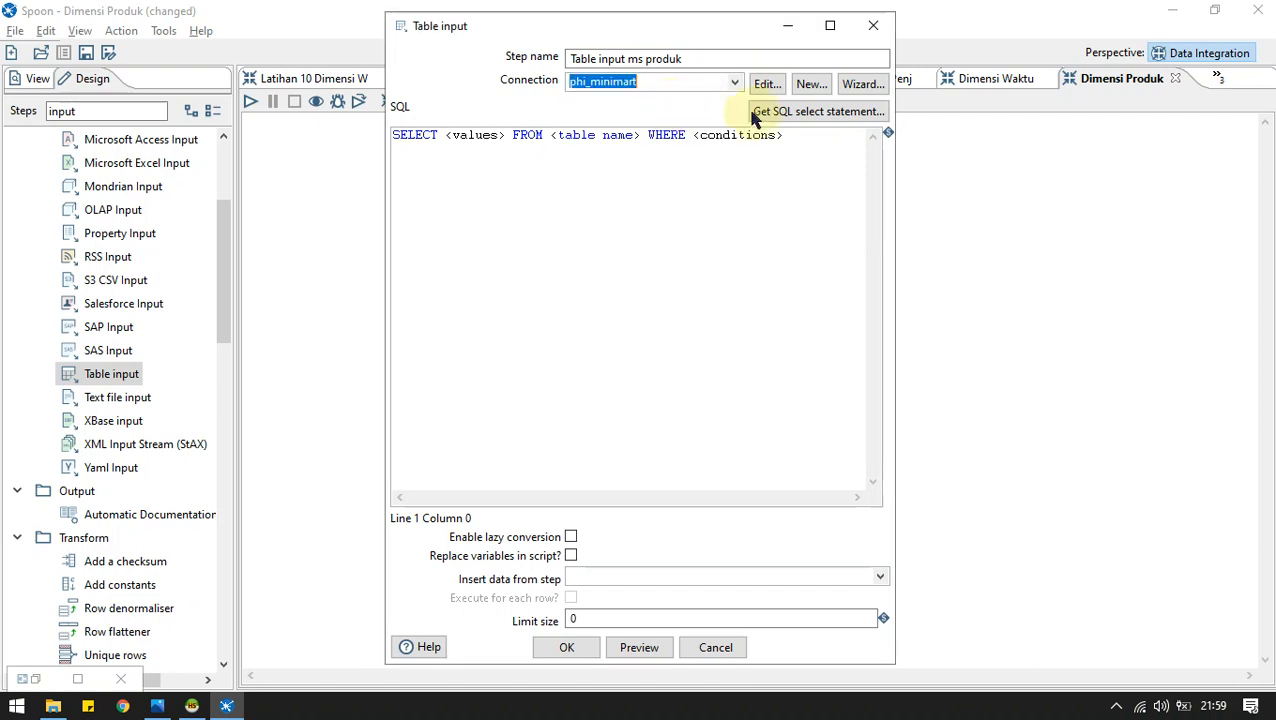
Generate the SELECT statement for the ms_produk table of phi_minimart with field names included, and accept the Table input settings.
left_click(757, 115)
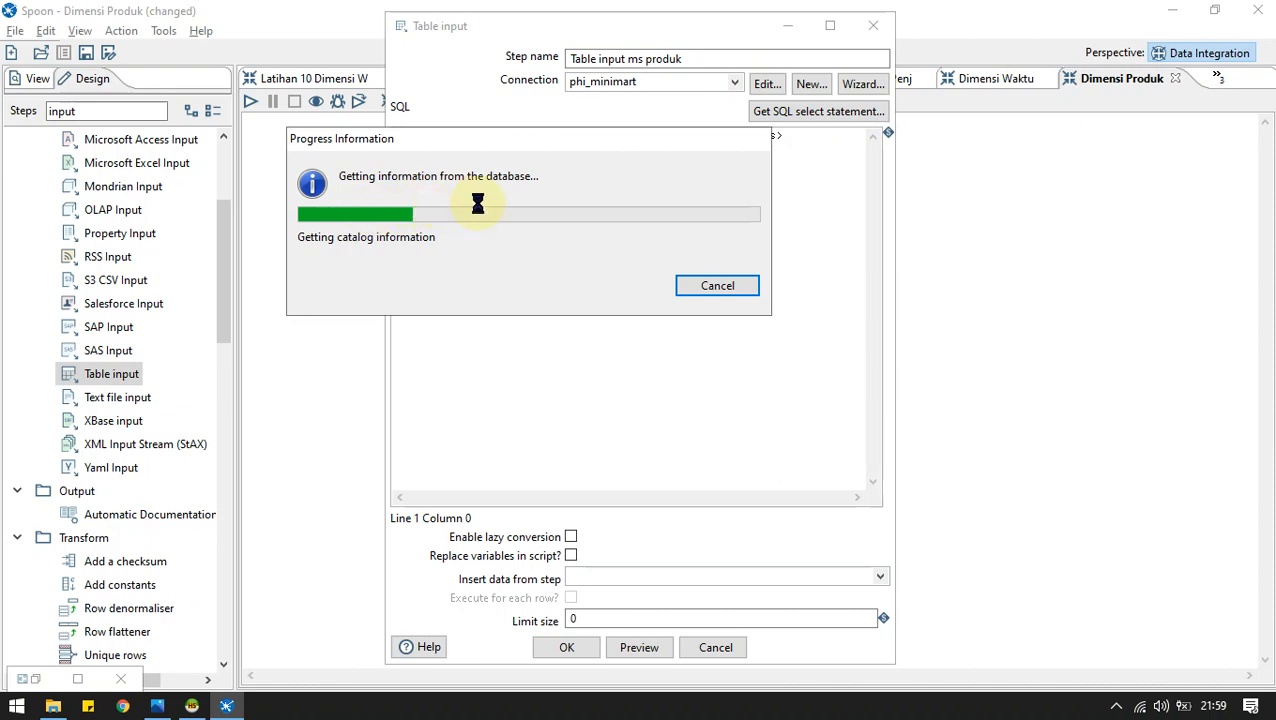
left_click(383, 224)
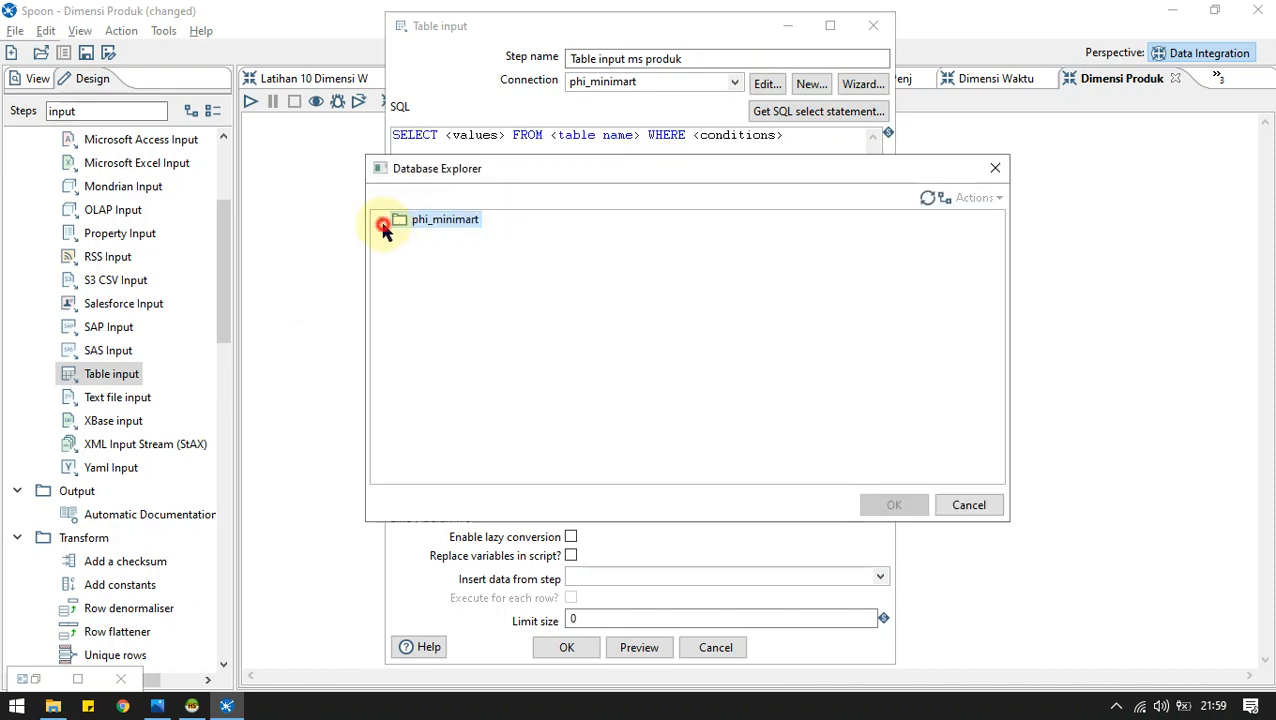
left_click(399, 254)
double_click(472, 401)
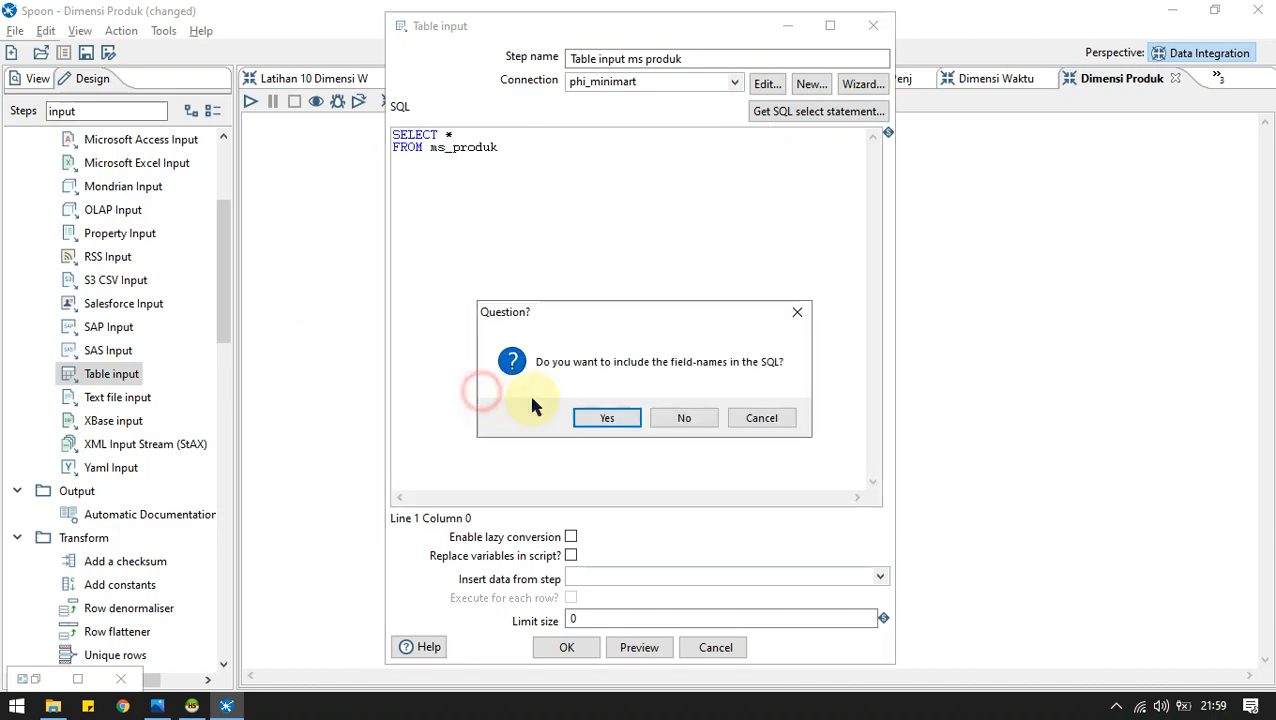
left_click(607, 418)
left_click(567, 647)
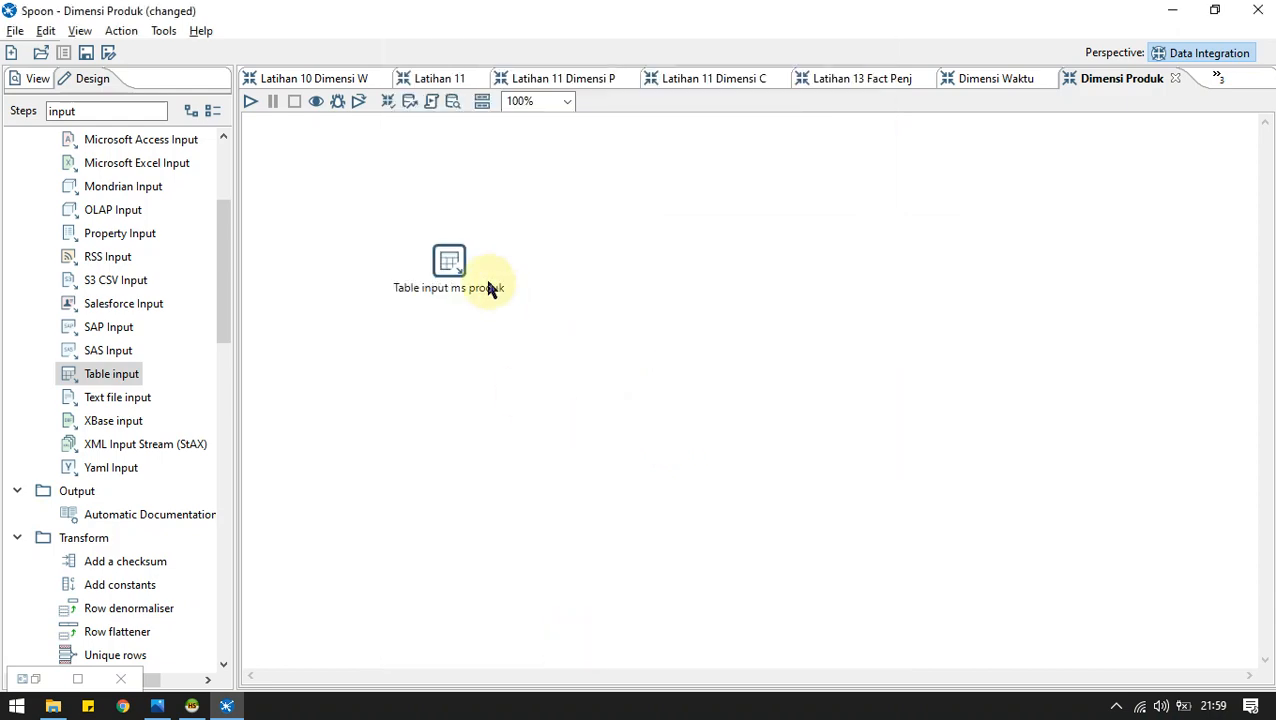
Check the dim_produk columns in the ERD image, and add a second Table input step below "Table input ms produk".
key("alt+Tab")
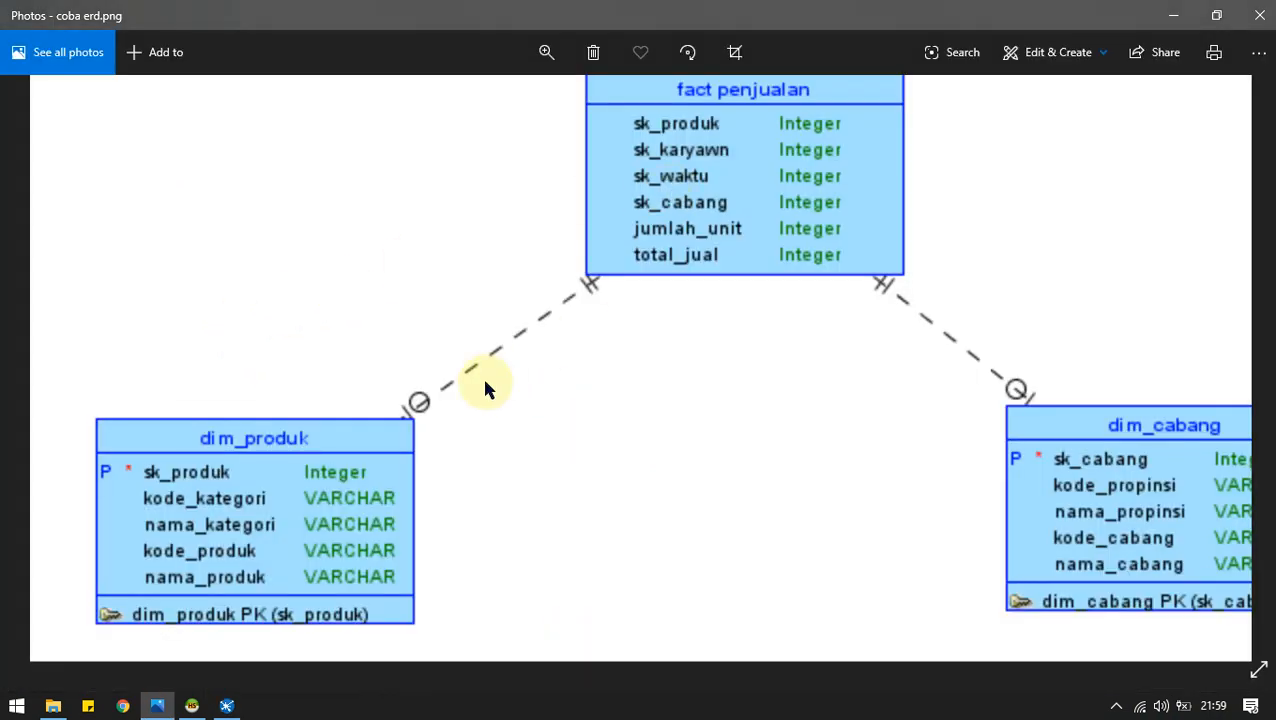
key("alt+Tab")
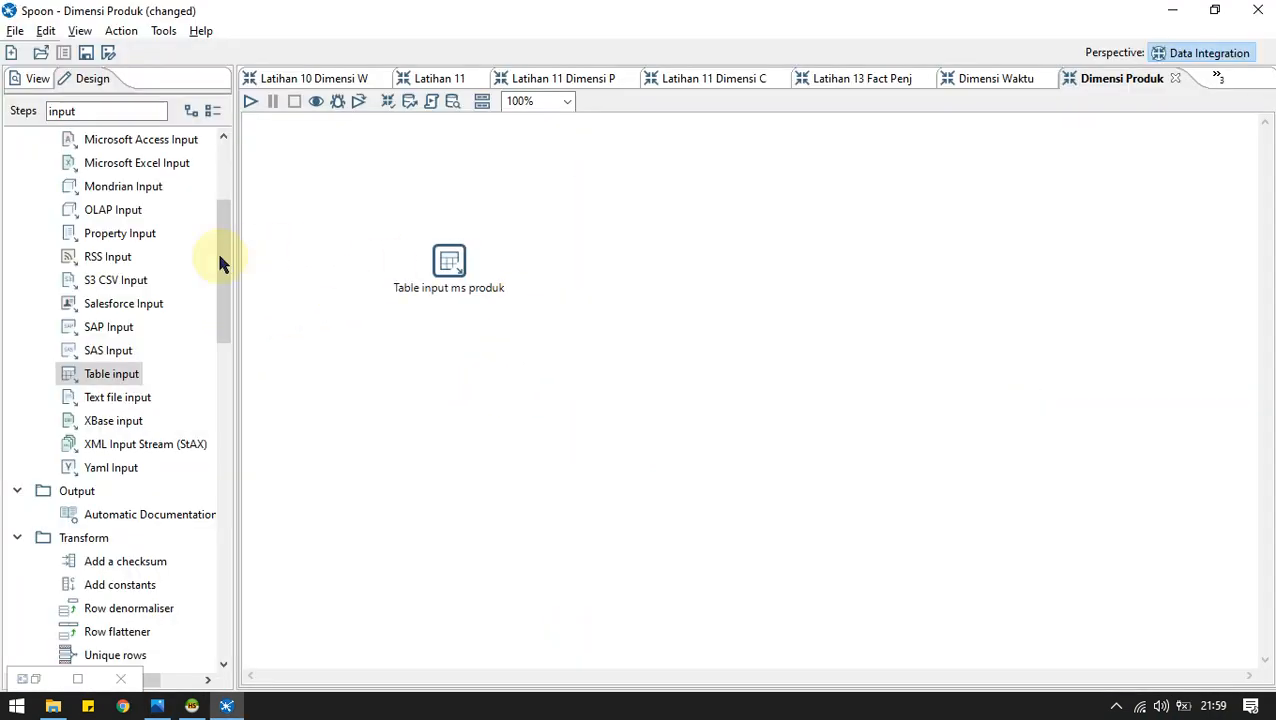
double_click(120, 110)
type("m")
key("BackSpace")
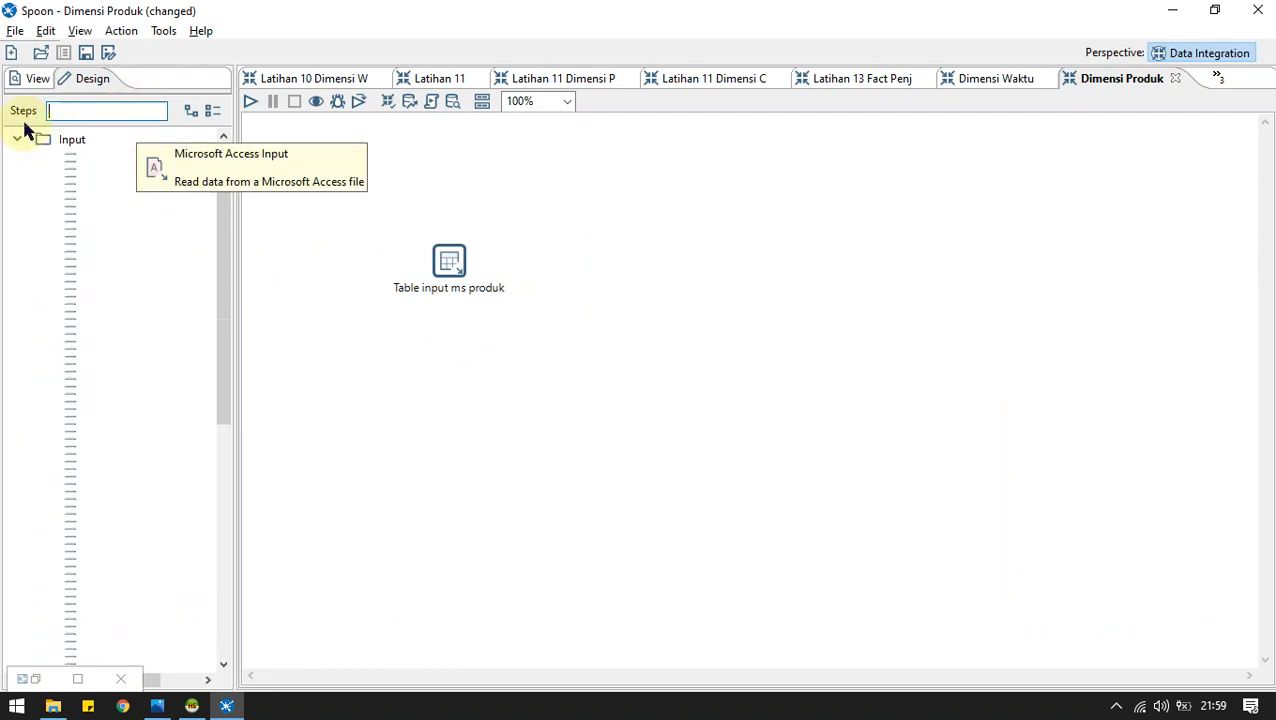
type("in")
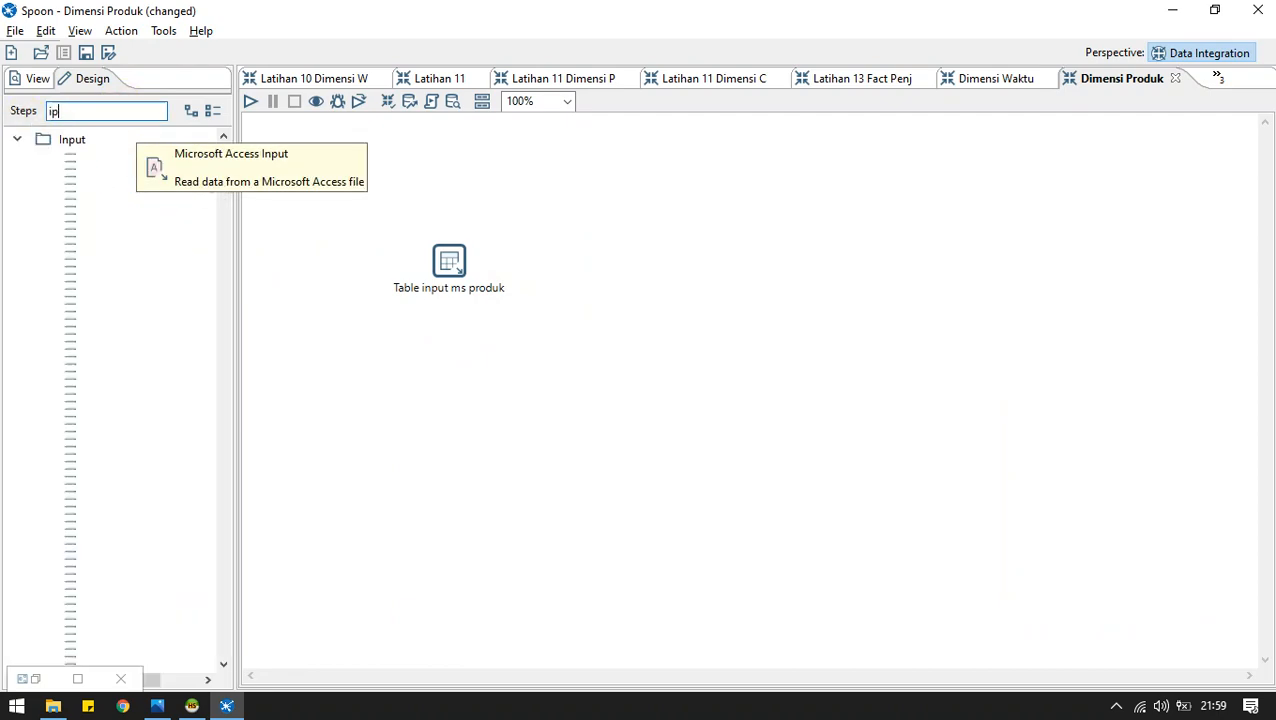
type("pu")
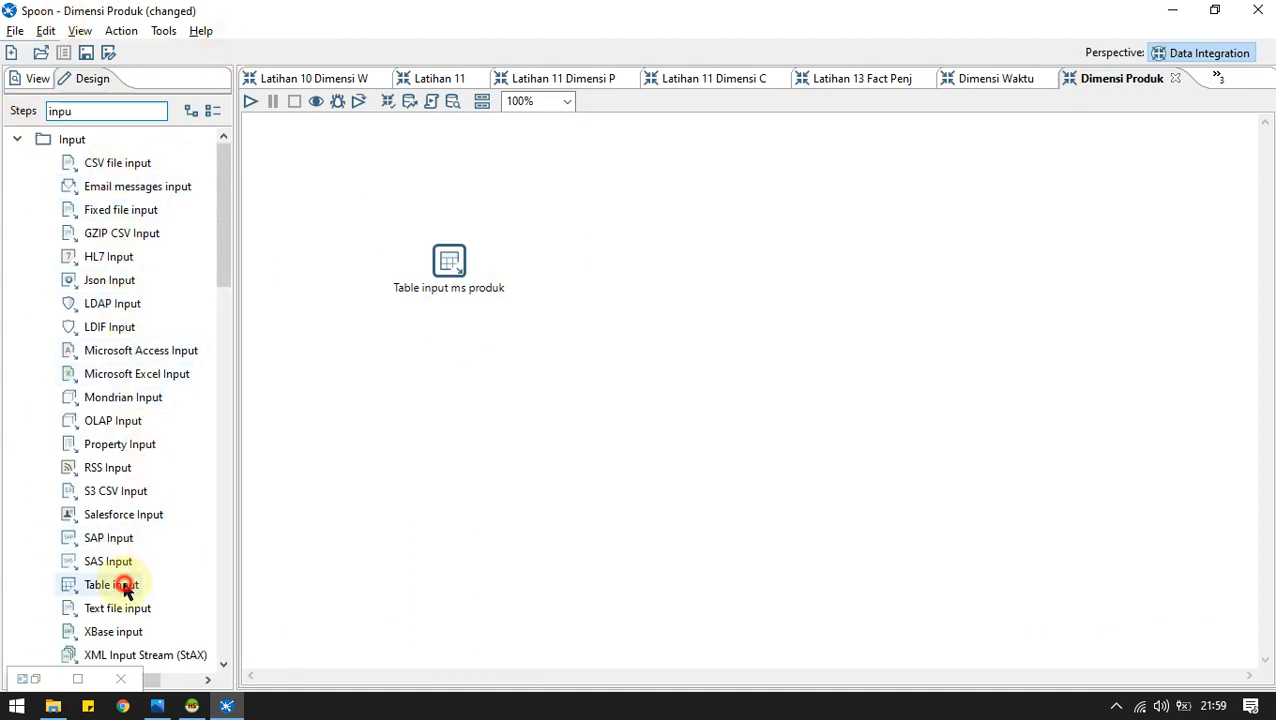
left_click_drag(125, 582, 468, 400)
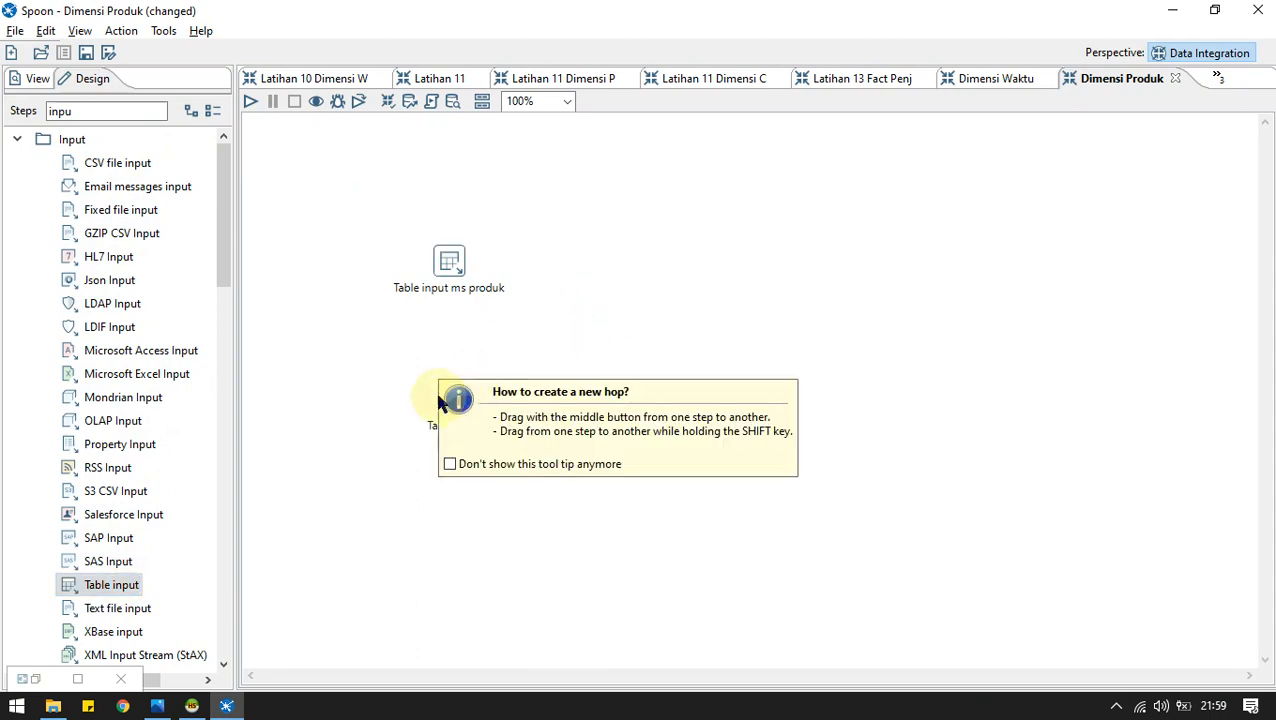
Name the new table input "Table input ms kategori" and set its connection to phi_minimart.
double_click(449, 398)
type("ms kategori")
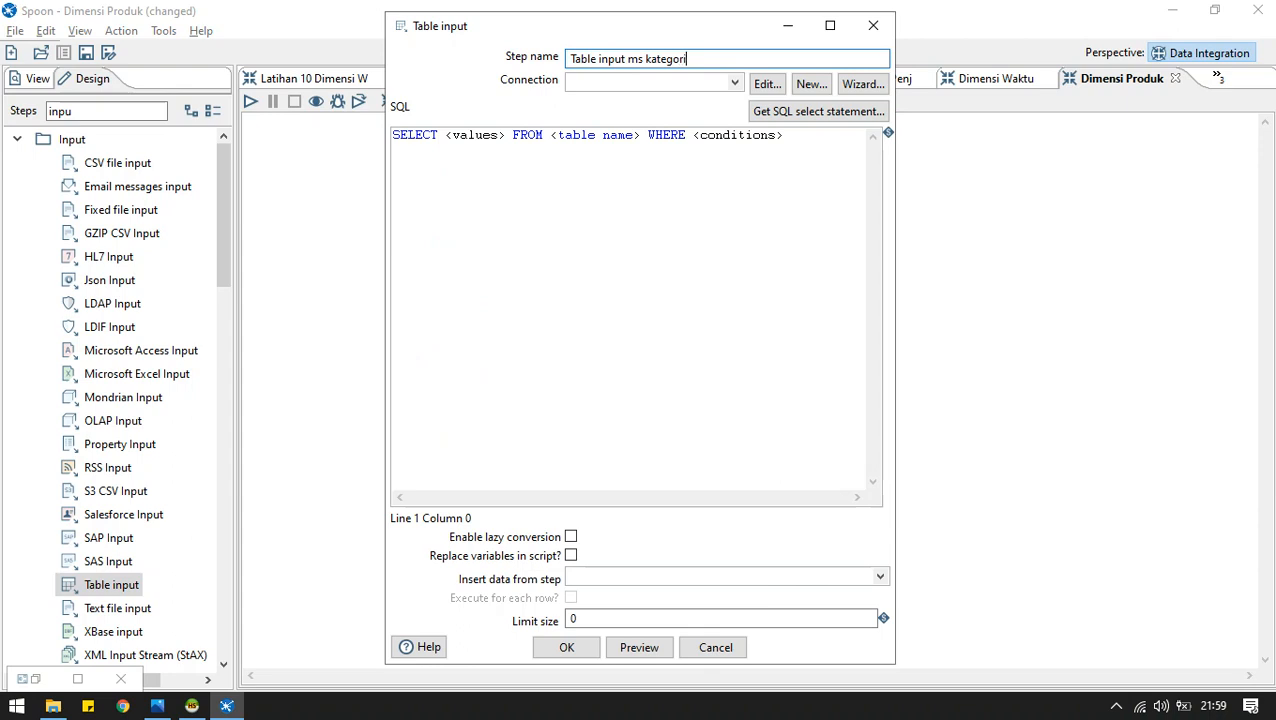
left_click(735, 85)
left_click(655, 110)
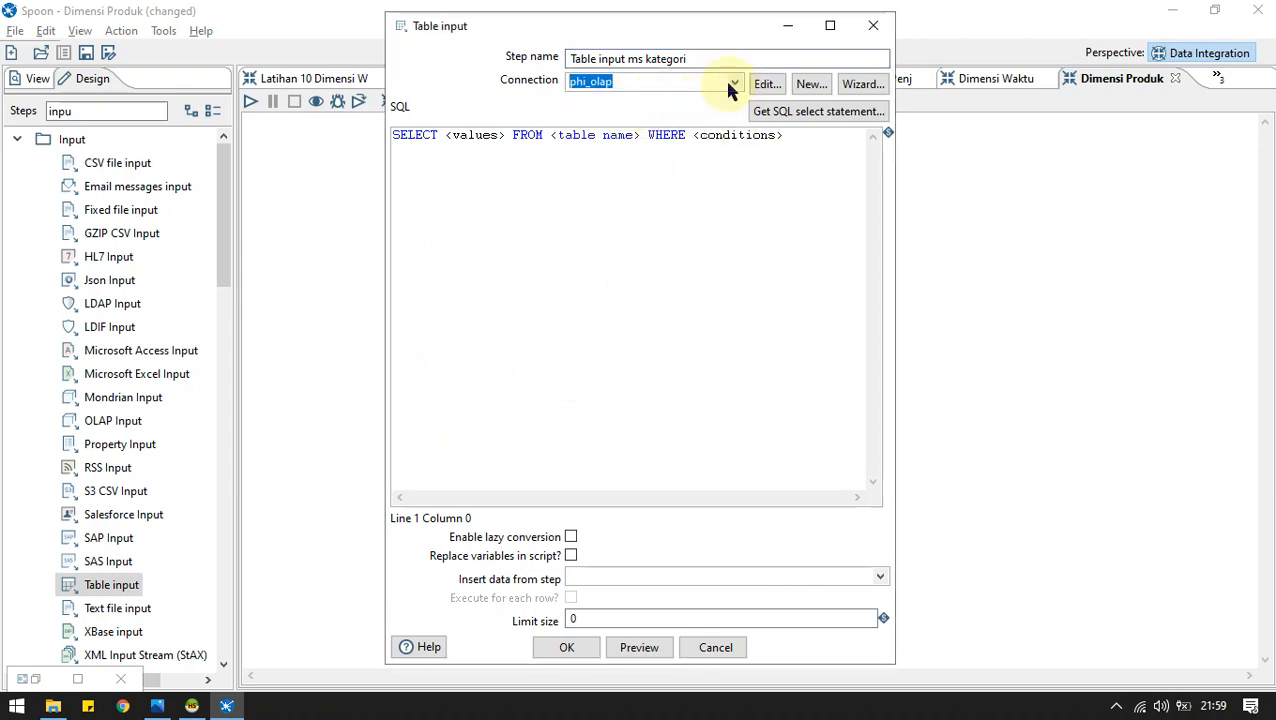
left_click(735, 85)
left_click(700, 108)
Generate the SQL select statement from the kategori table in phi_minimart and accept the table input settings.
left_click(762, 111)
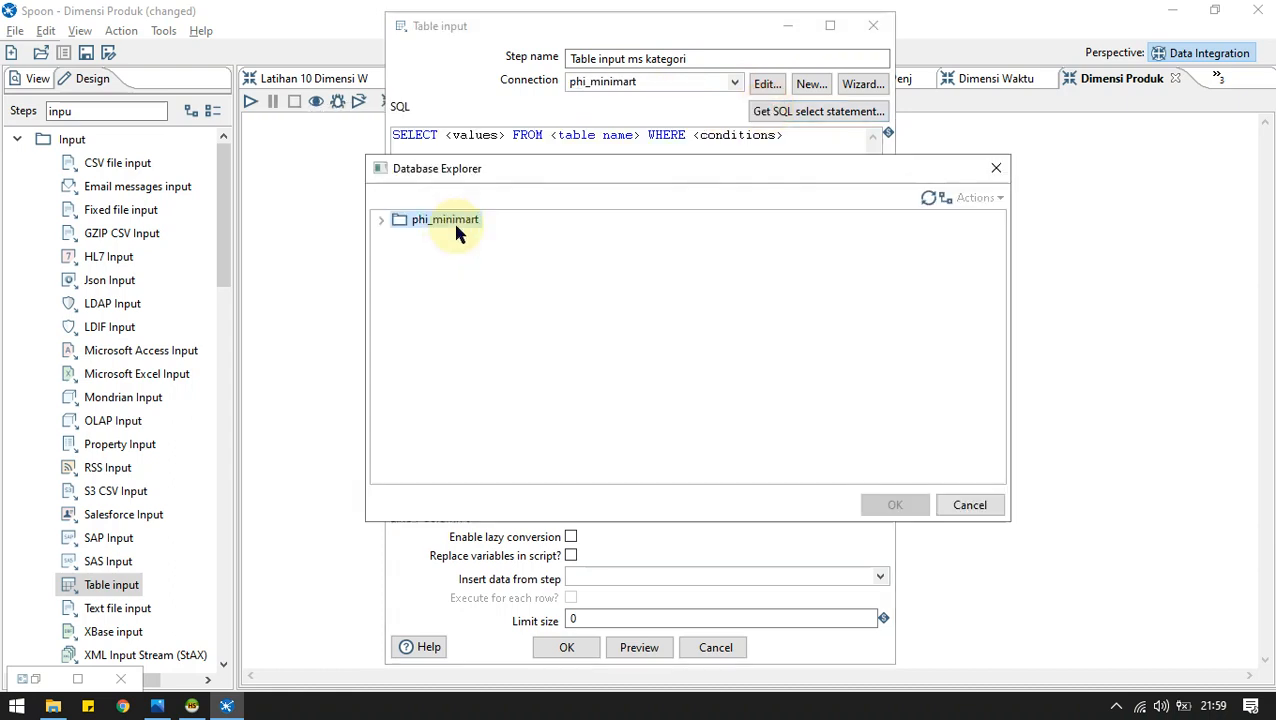
left_click(382, 221)
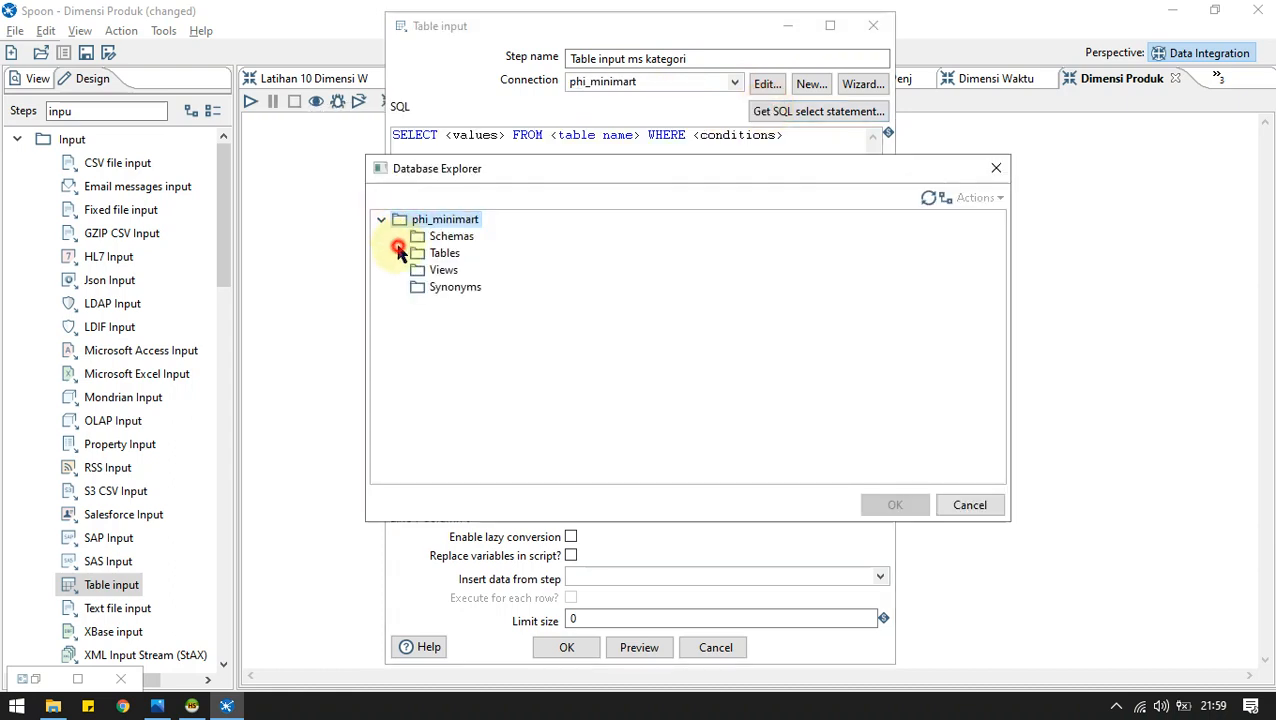
left_click(399, 252)
double_click(484, 355)
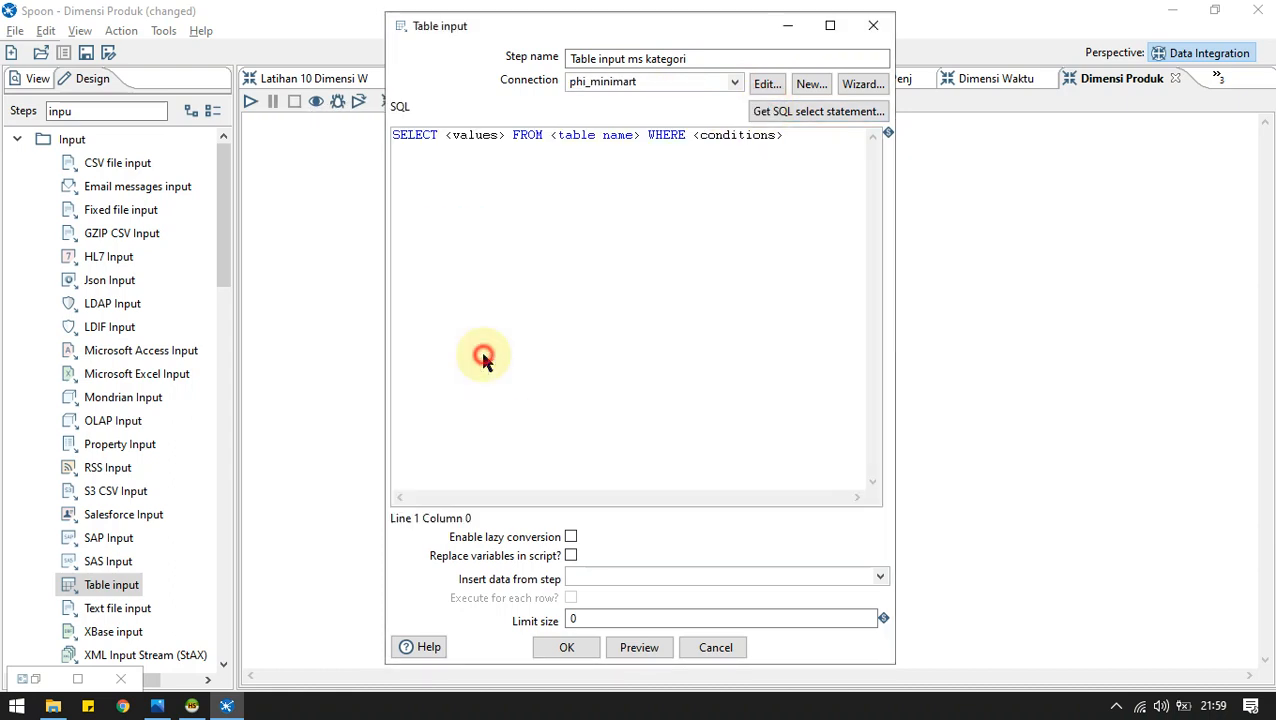
left_click(626, 415)
left_click(575, 647)
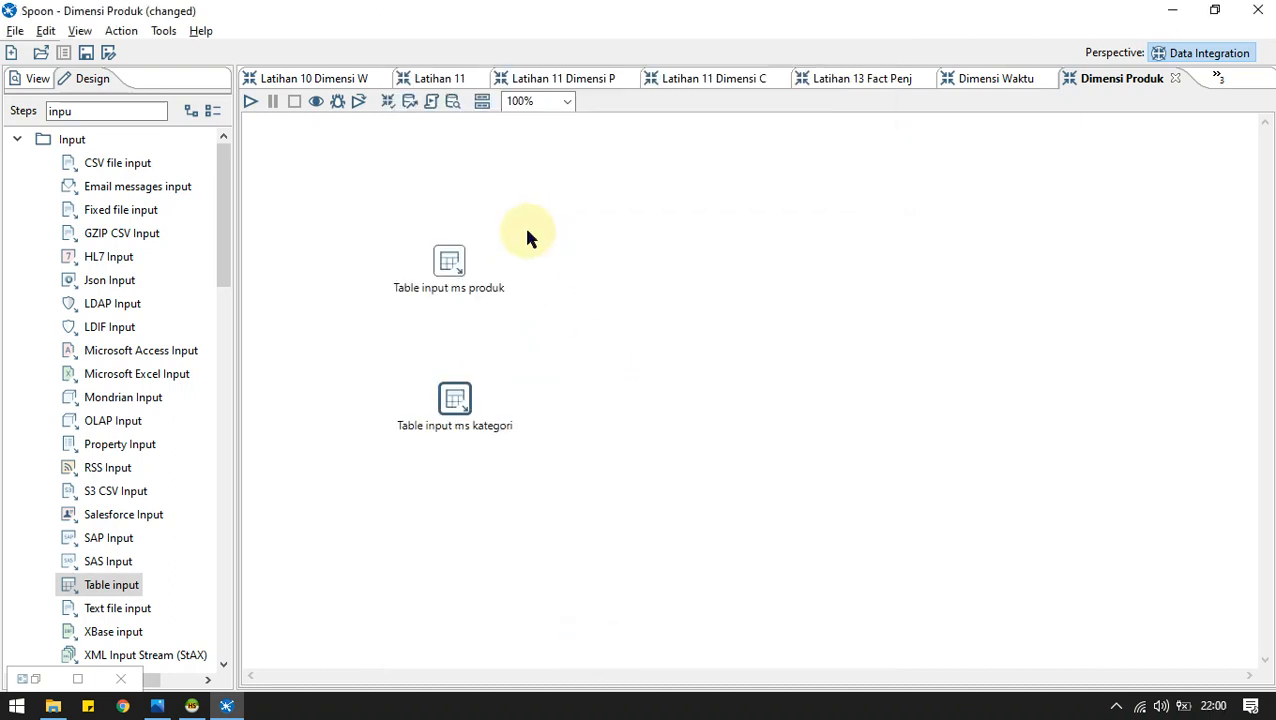
Find the Stream lookup step by searching for "stream" and place it between the two table inputs, slightly beyond them.
double_click(80, 112)
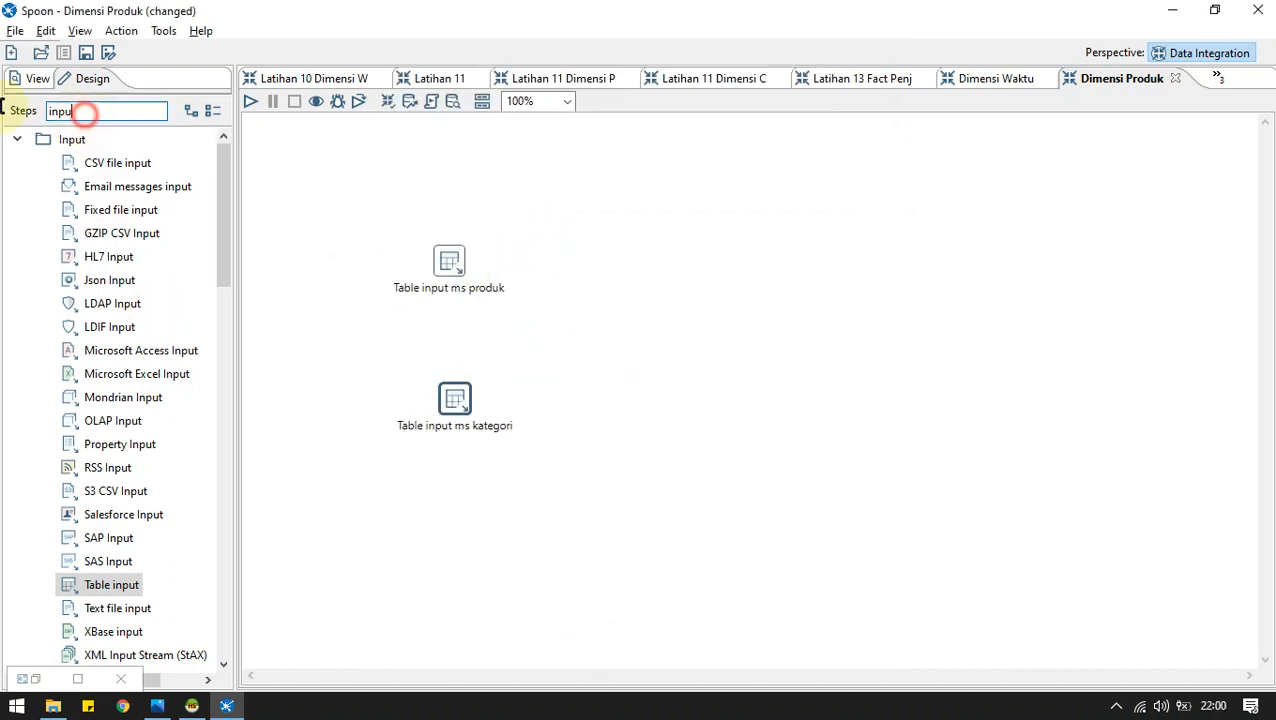
key("BackSpace")
type("stream")
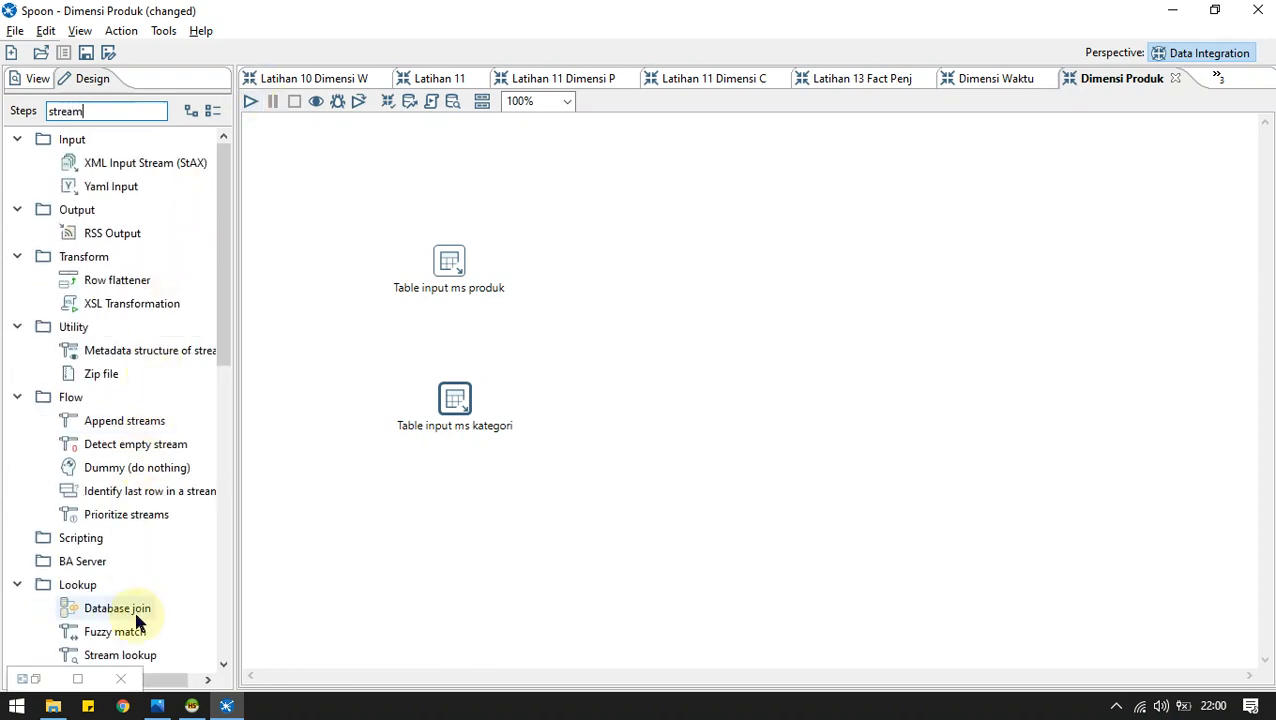
scroll(140, 576, "down", 10)
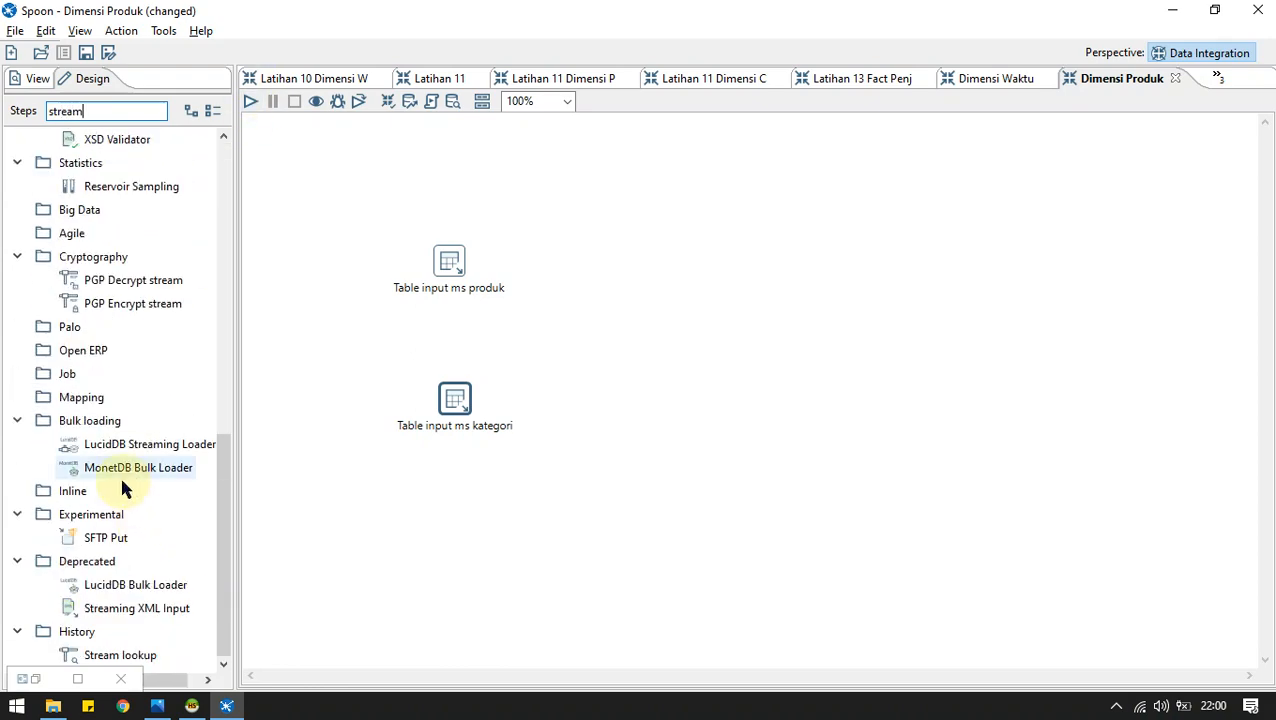
left_click_drag(126, 652, 543, 344)
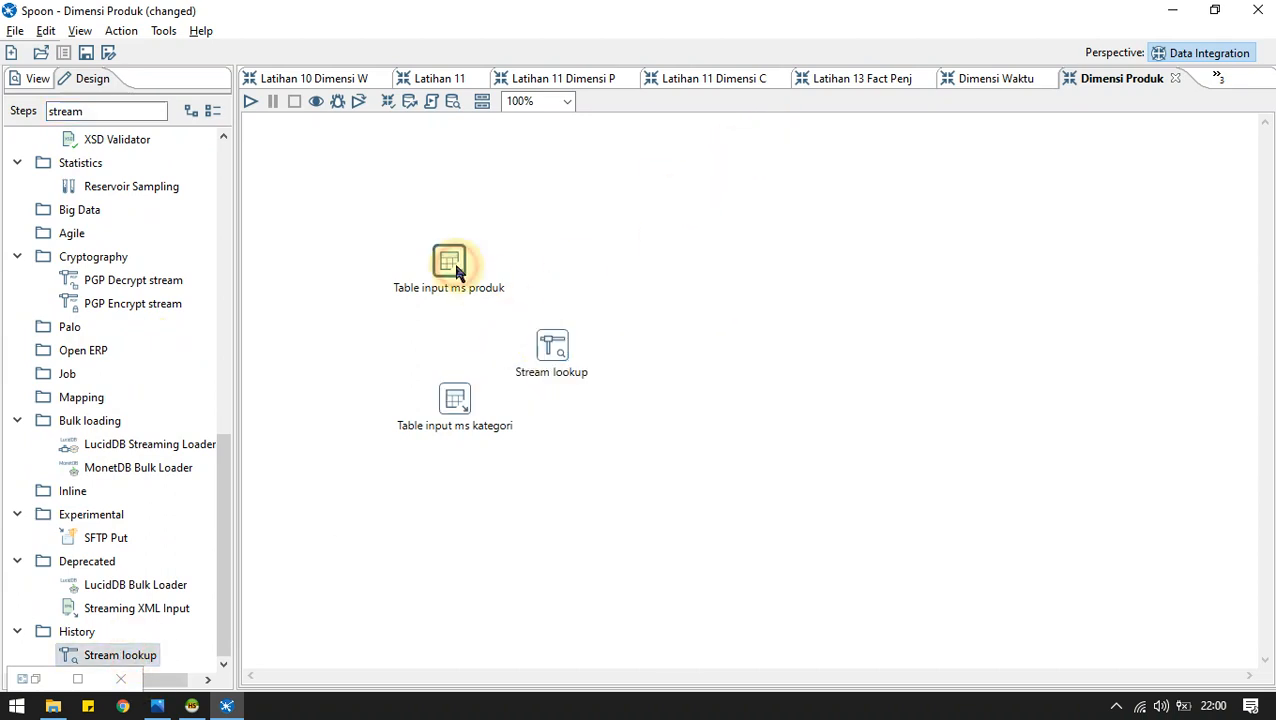
Connect "Table input ms produk" and "Table input ms kategori" to the Stream lookup step with hops.
mouse_move(456, 275)
left_click(545, 347)
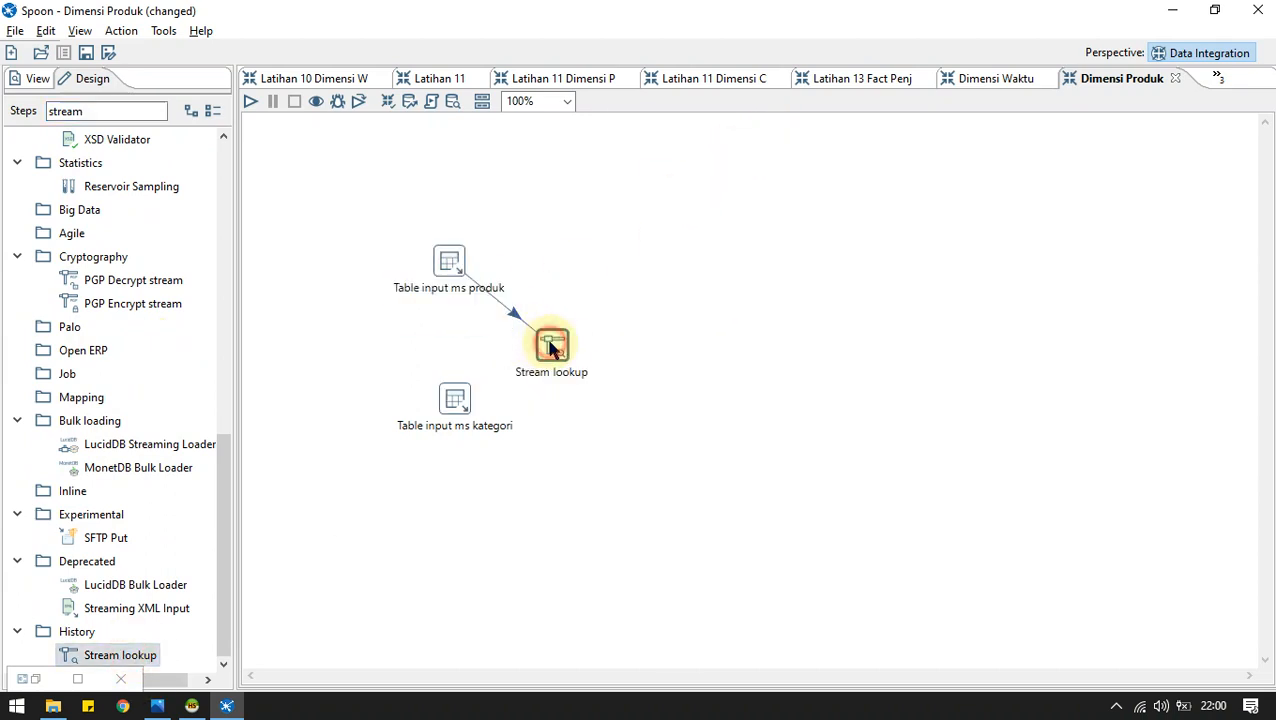
mouse_move(463, 415)
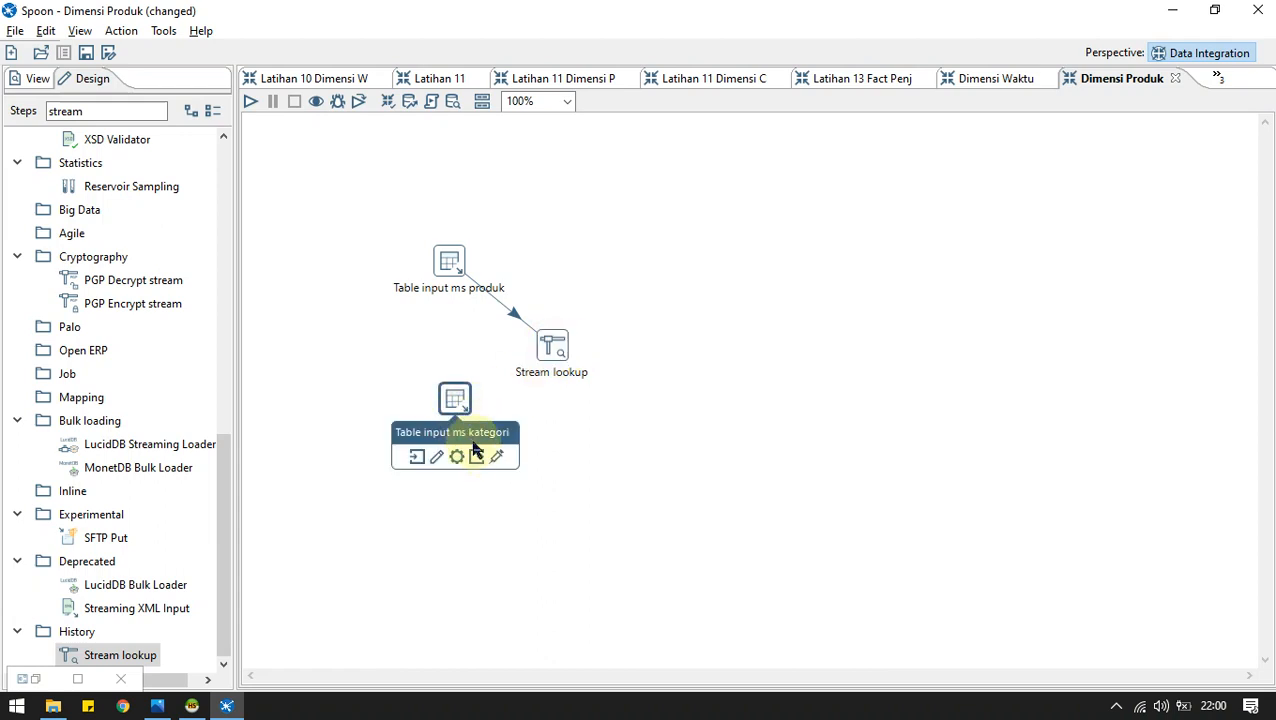
left_click(476, 456)
left_click(553, 345)
Name the lookup step "Stream lookup nama kategori" and set its lookup step to "Table input ms kategori".
double_click(555, 347)
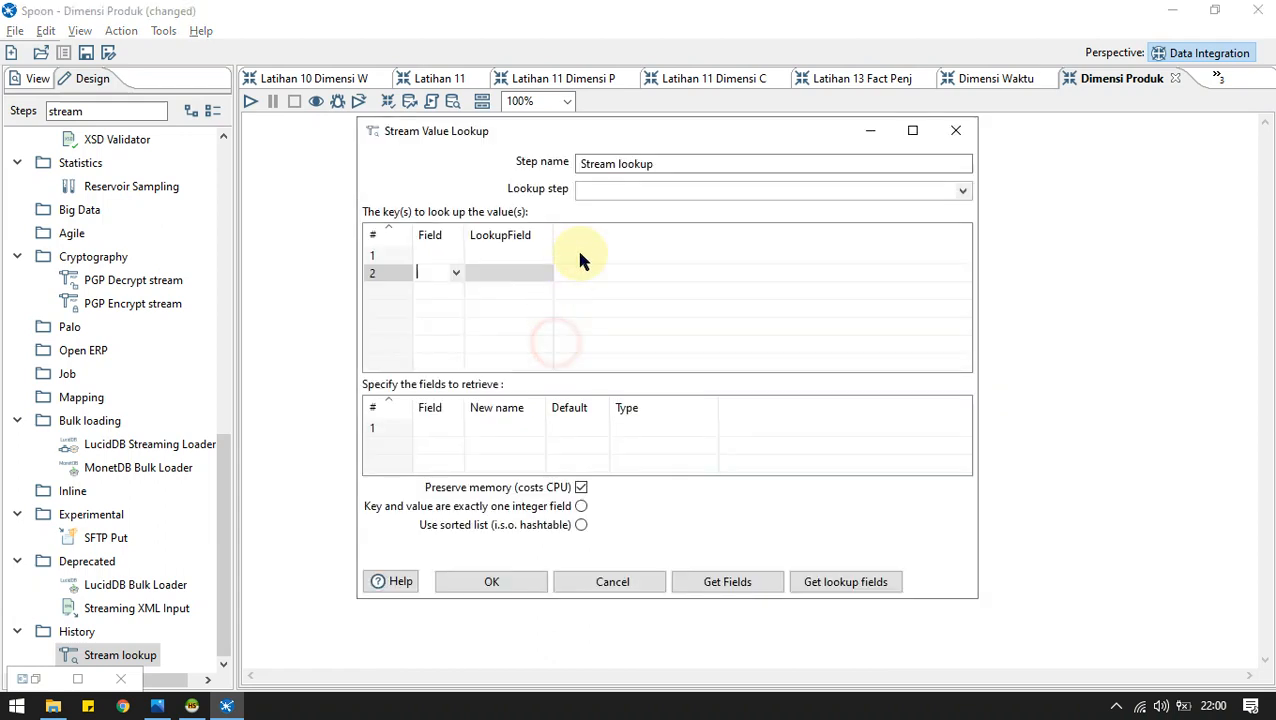
key("alt+Tab")
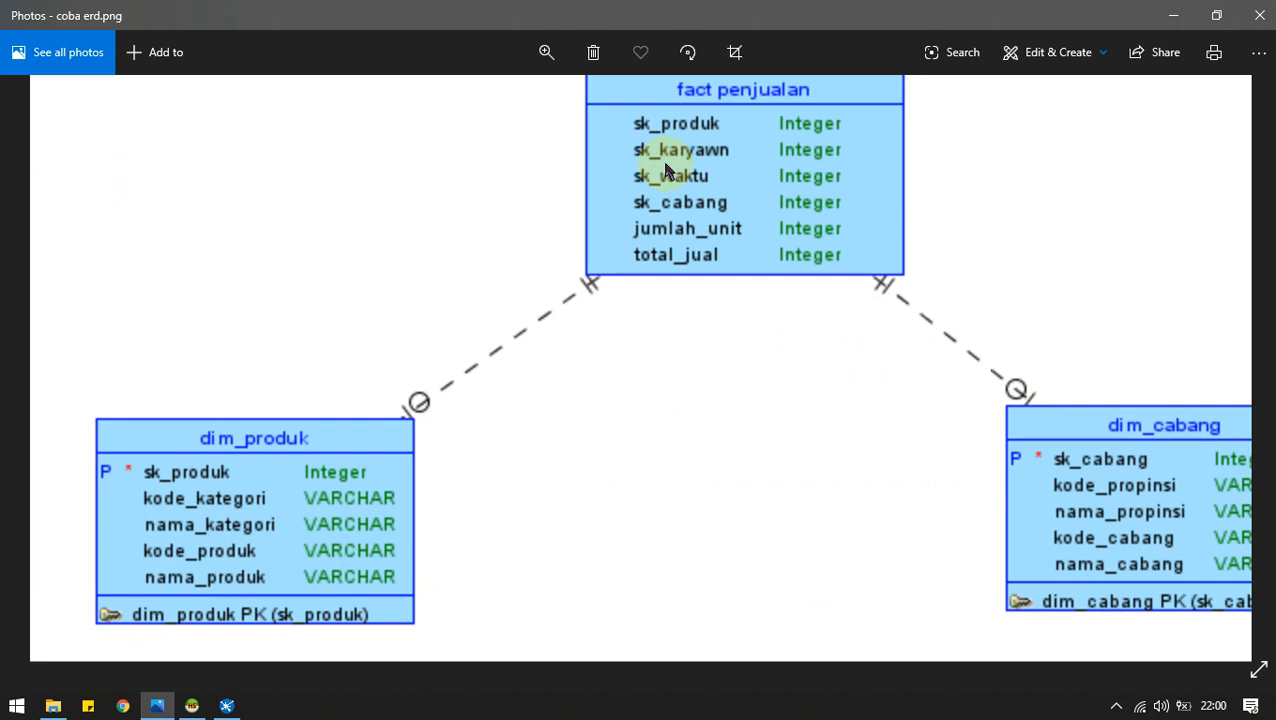
key("alt+Tab")
left_click(692, 168)
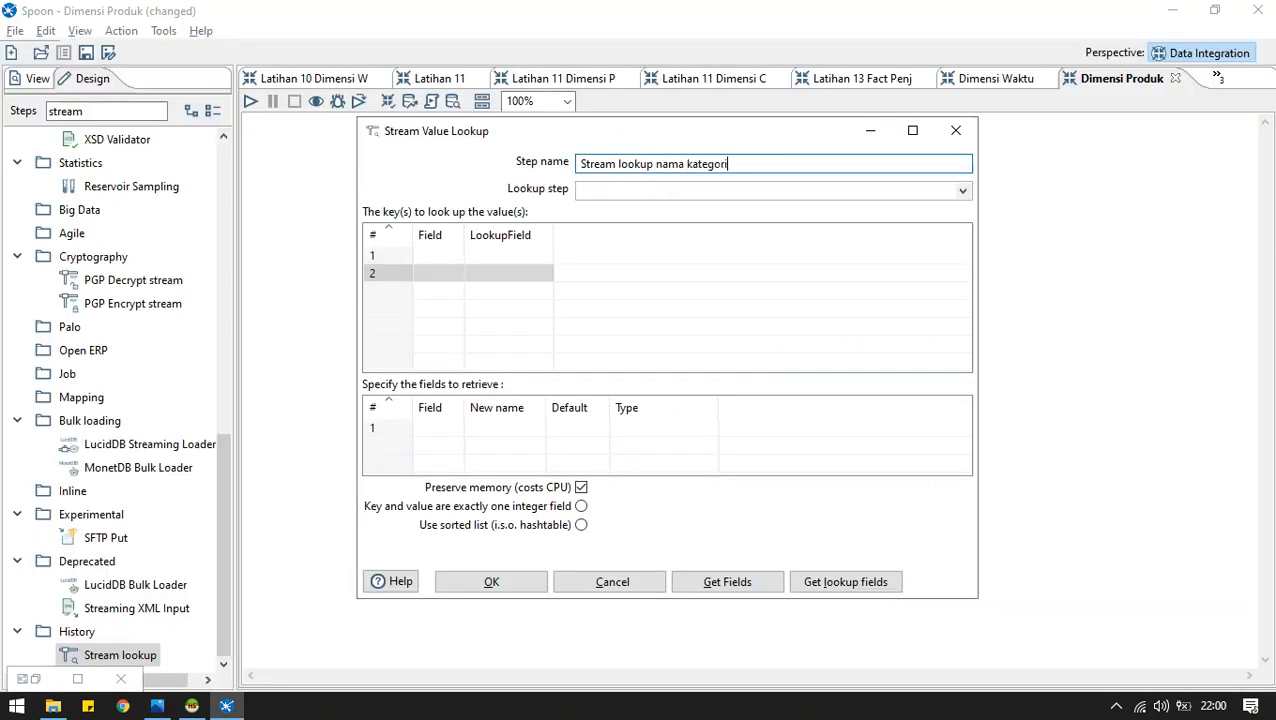
left_click(961, 194)
left_click(675, 222)
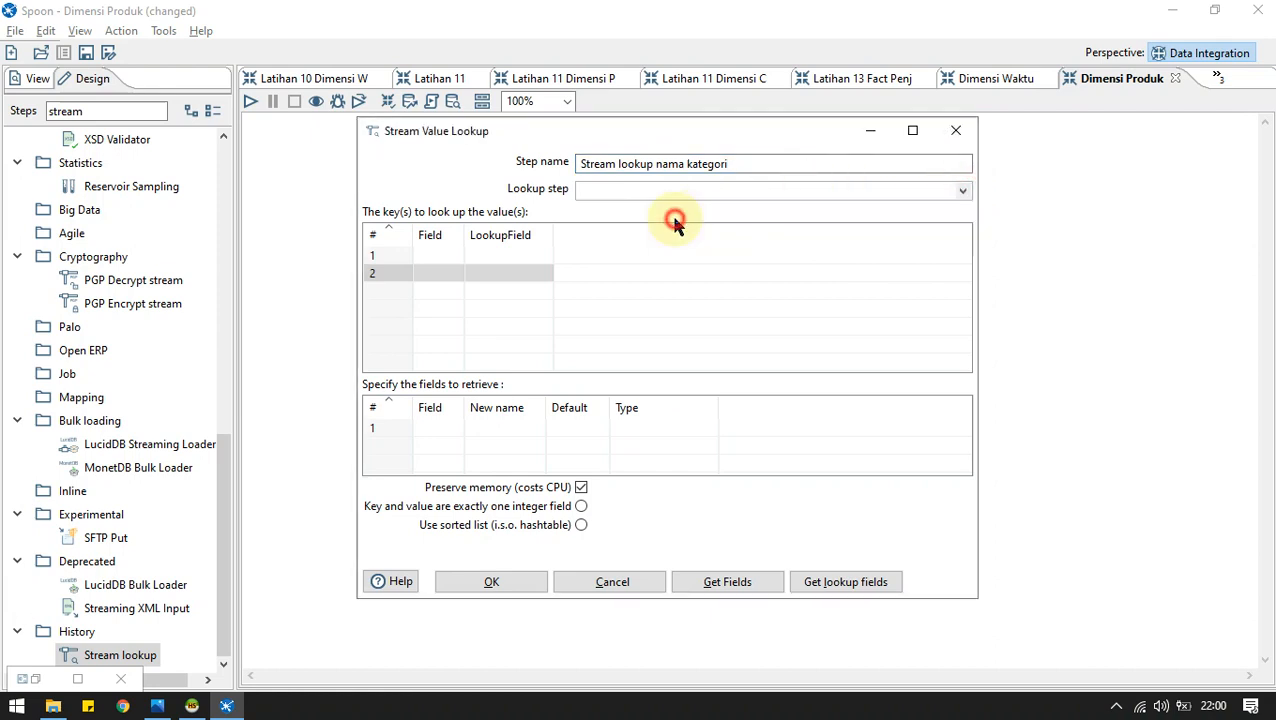
Define the lookup key by matching the field kode_kategori to the lookup field kode_kategori.
left_click(430, 257)
left_click(456, 258)
left_click(456, 285)
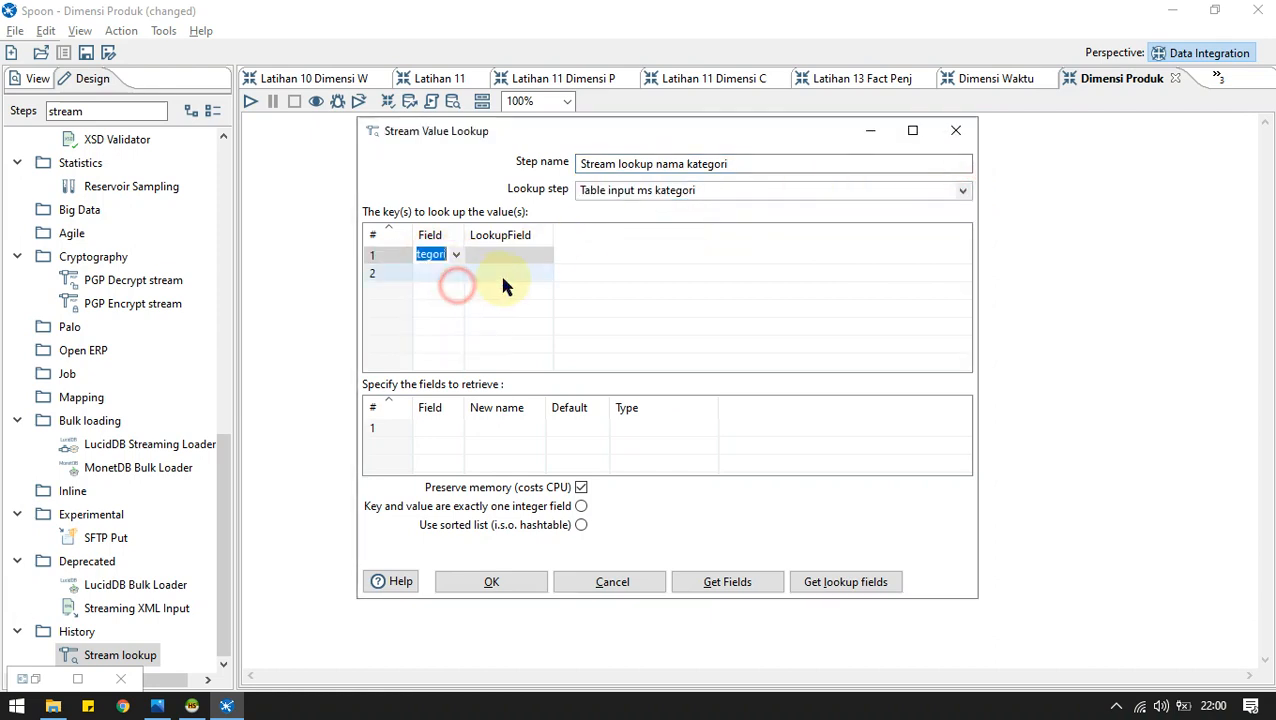
left_click(527, 250)
left_click(552, 257)
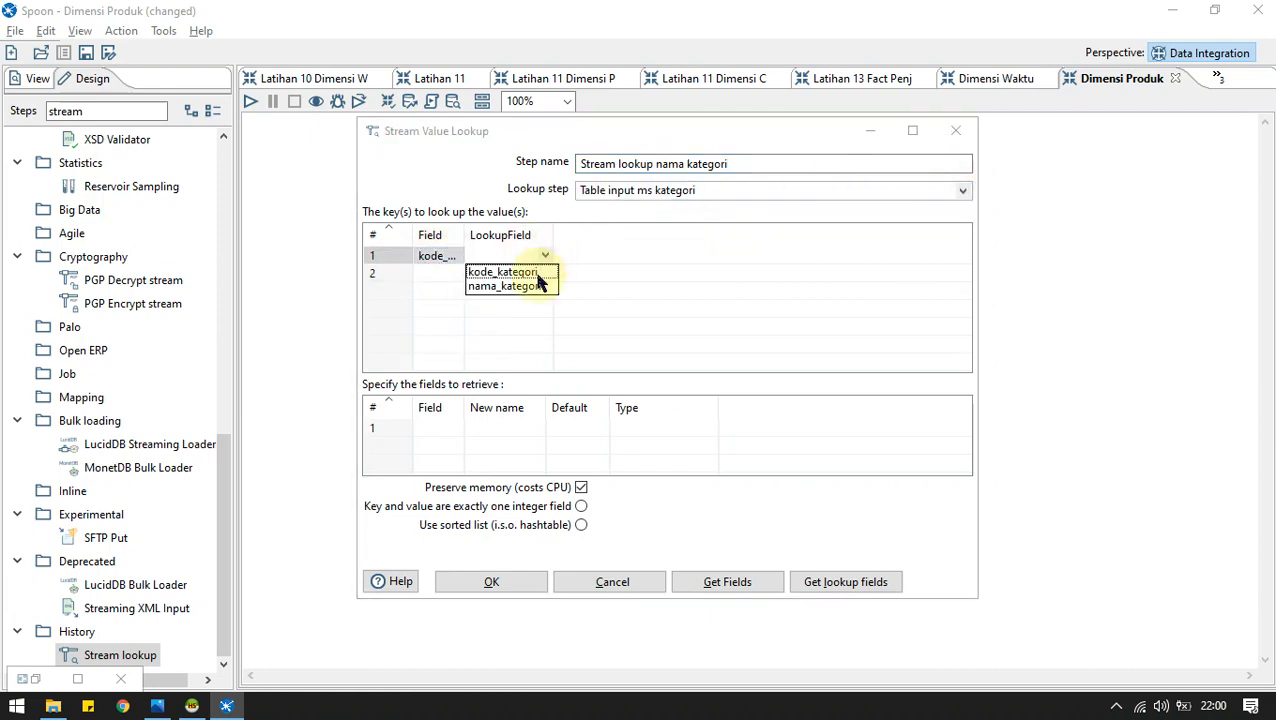
left_click(530, 273)
Retrieve the nama_kategori field with type String and accept the stream lookup settings.
left_click(447, 427)
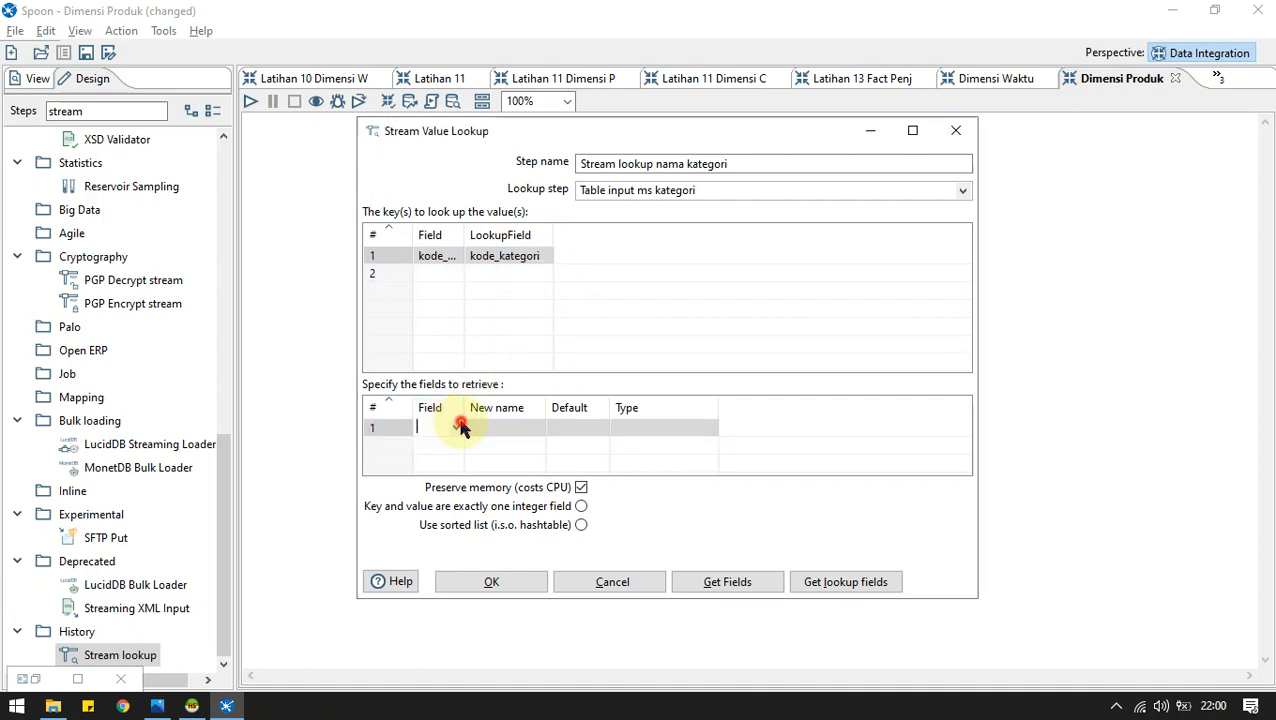
left_click(456, 427)
left_click(447, 459)
left_click(641, 430)
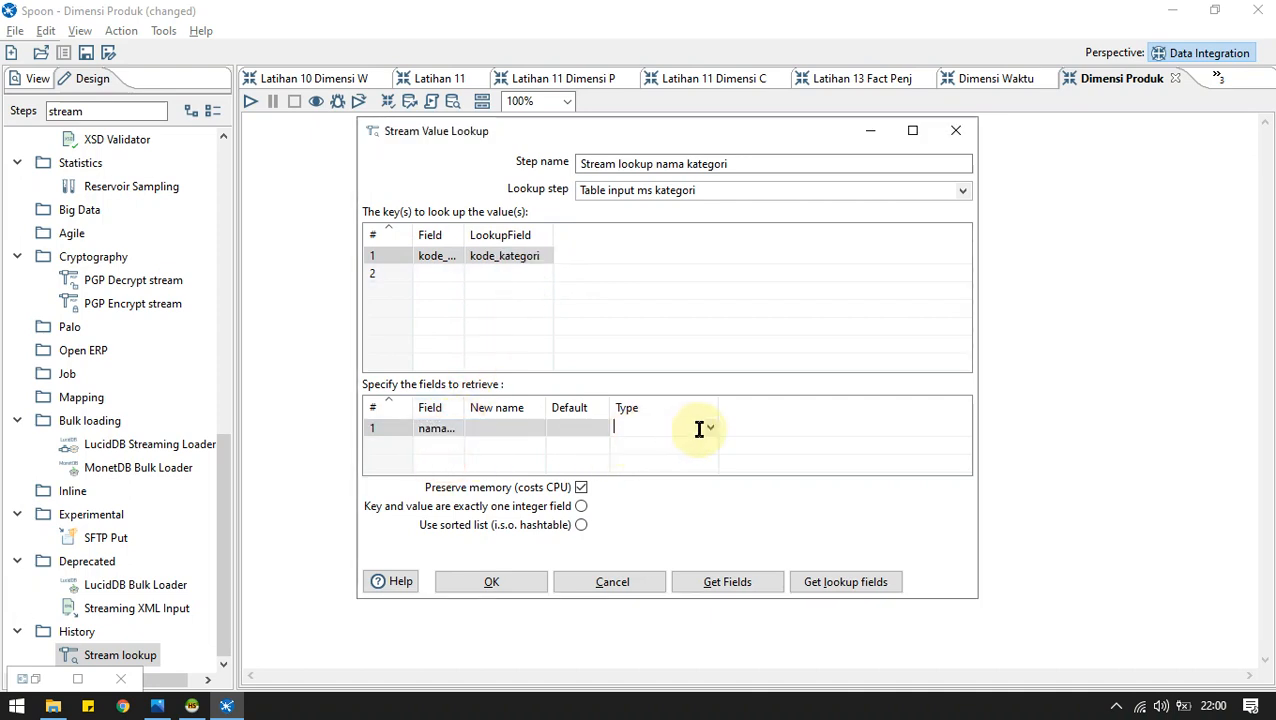
left_click(709, 427)
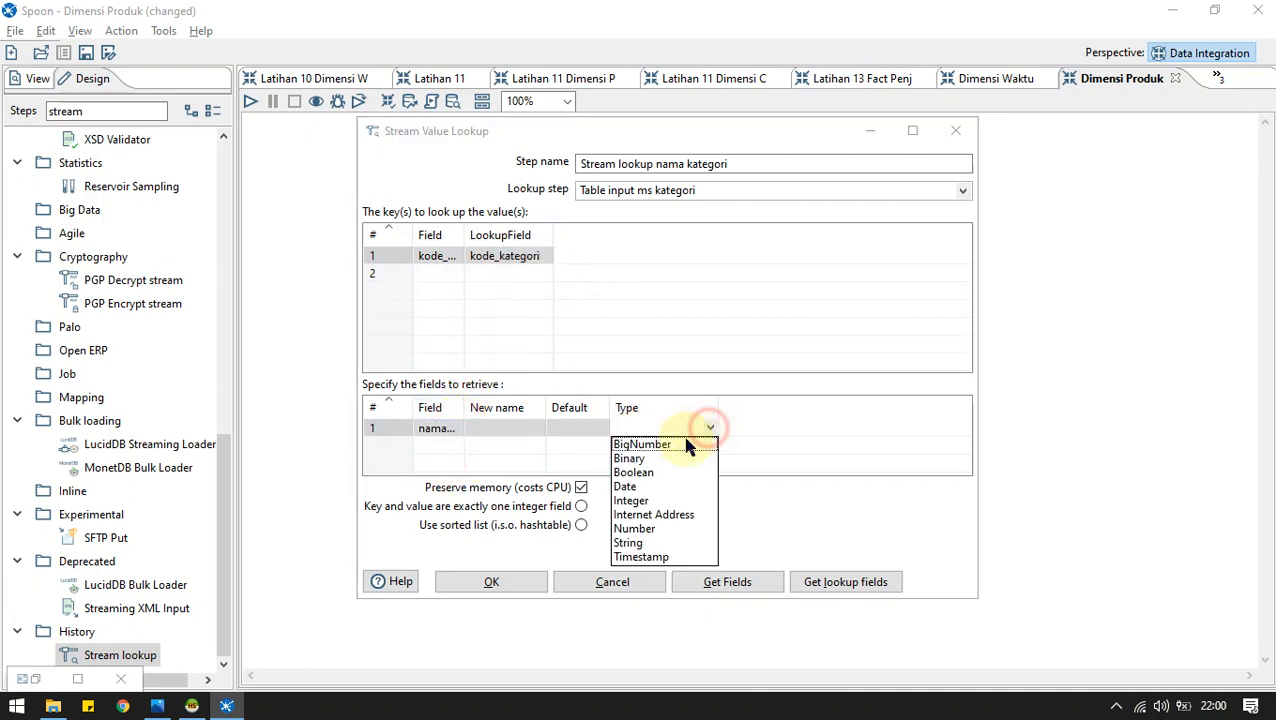
left_click(628, 545)
left_click(501, 582)
Compare the transformation with dim_produk in the ERD image, and run it to preview the rows of "Stream lookup nama kategori".
key("alt+Tab")
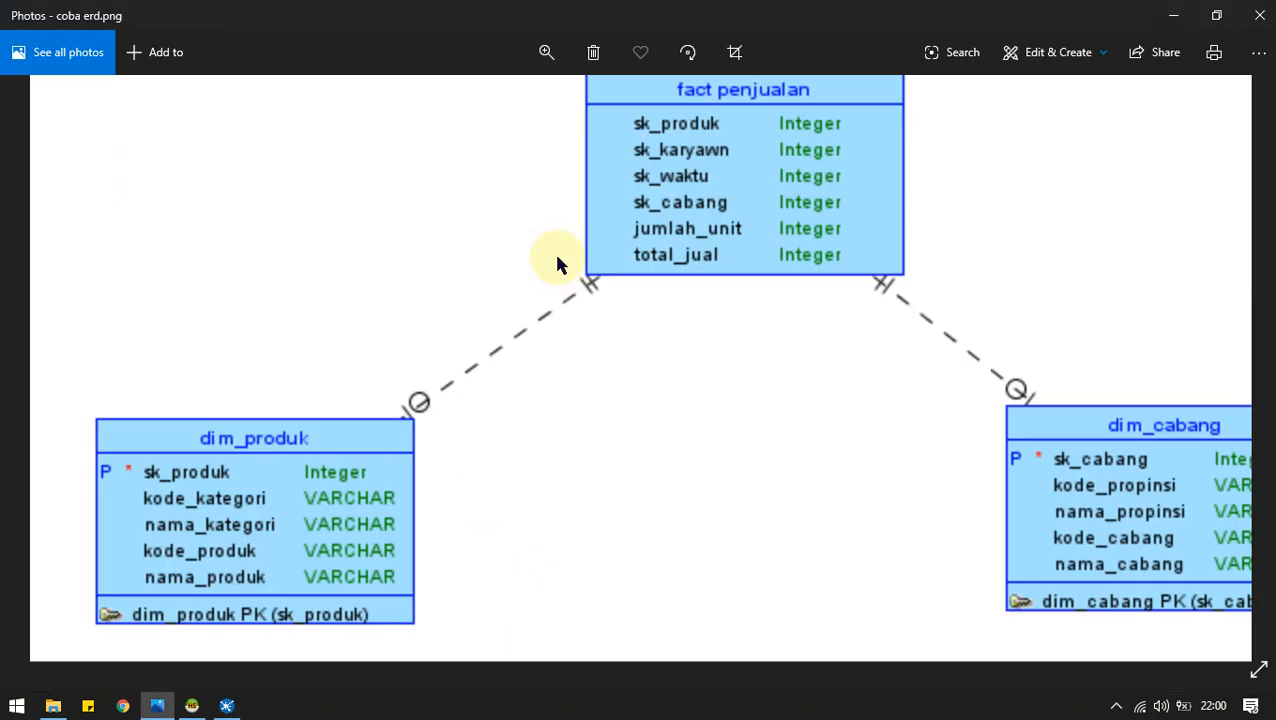
key("alt+Tab")
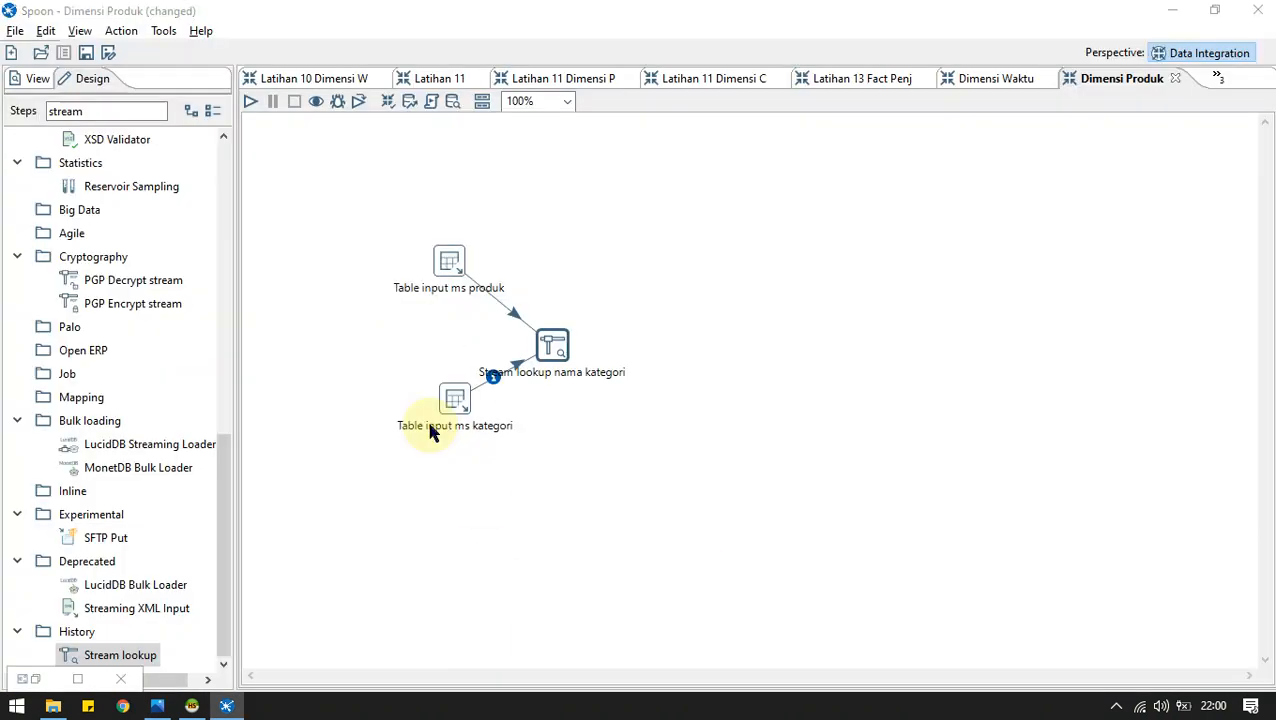
key("alt+Tab")
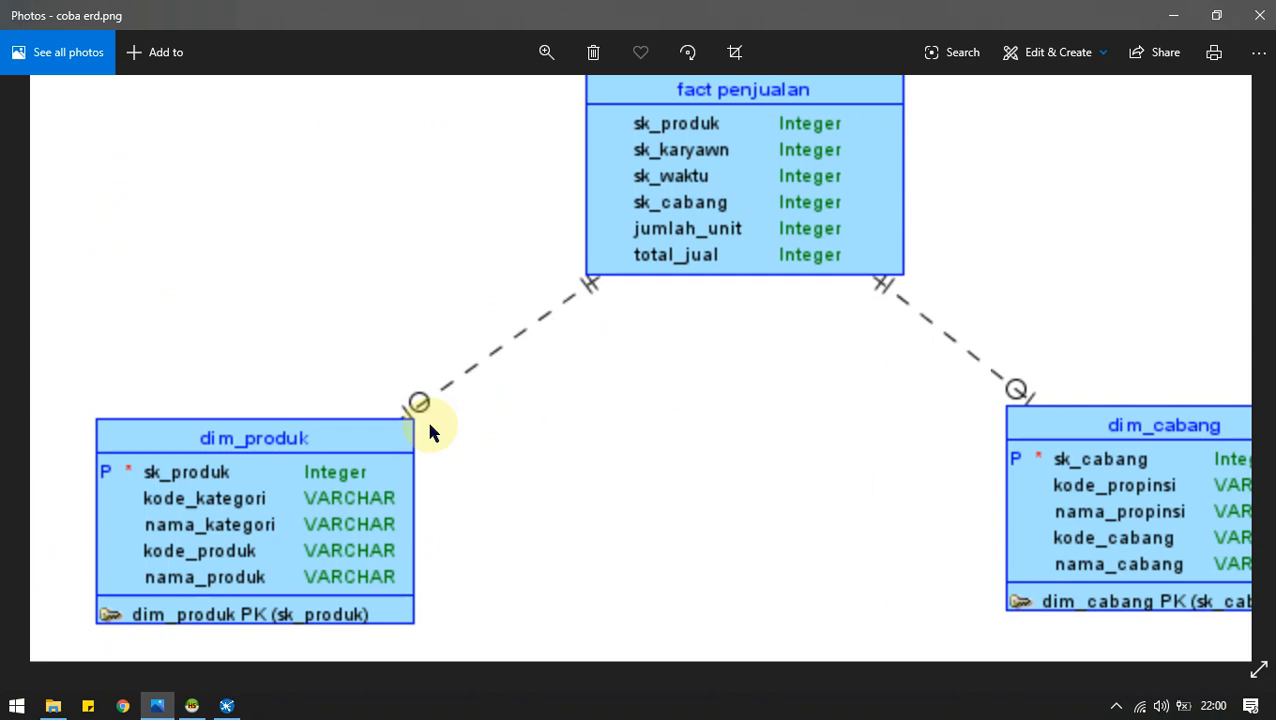
key("alt+Tab")
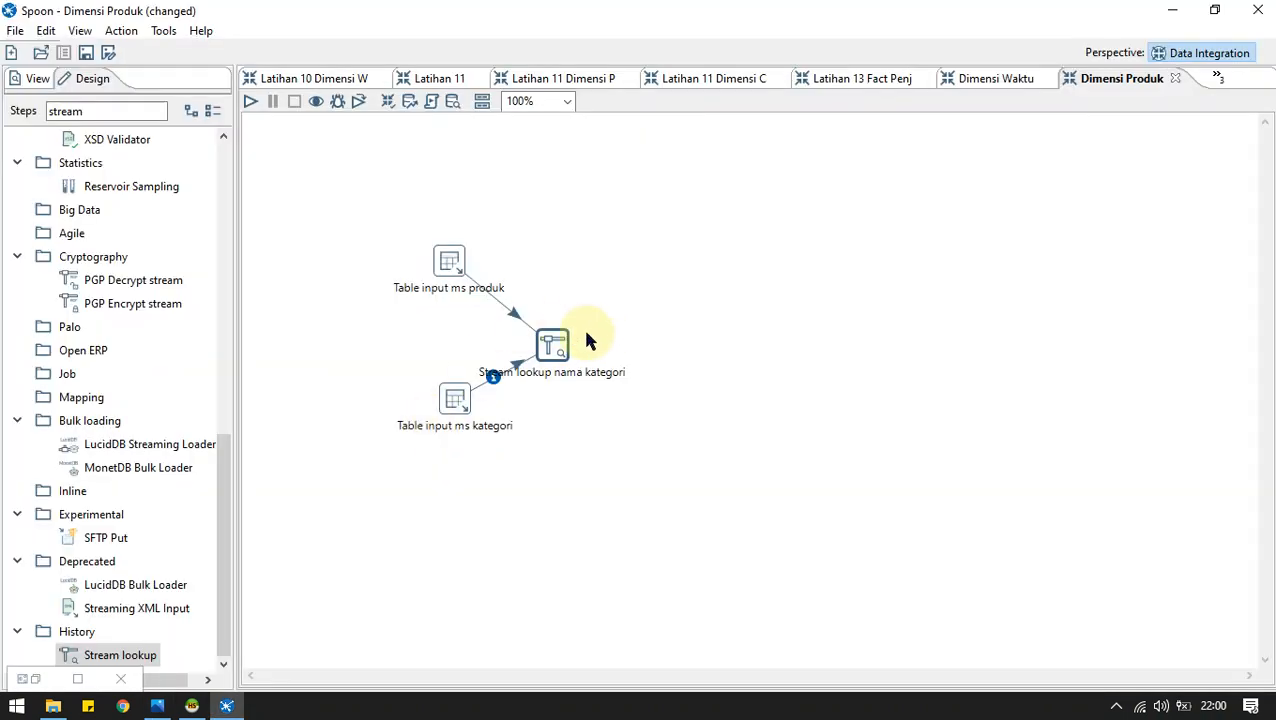
left_click(251, 103)
left_click(612, 661)
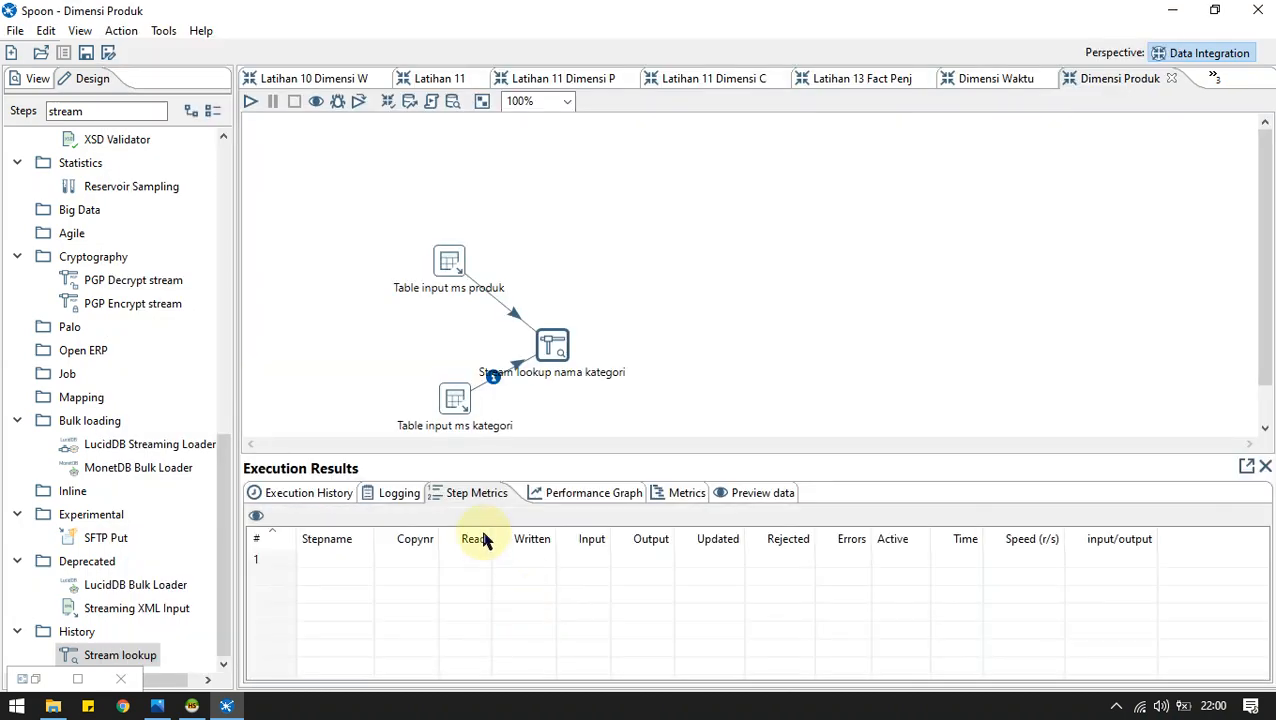
left_click(766, 492)
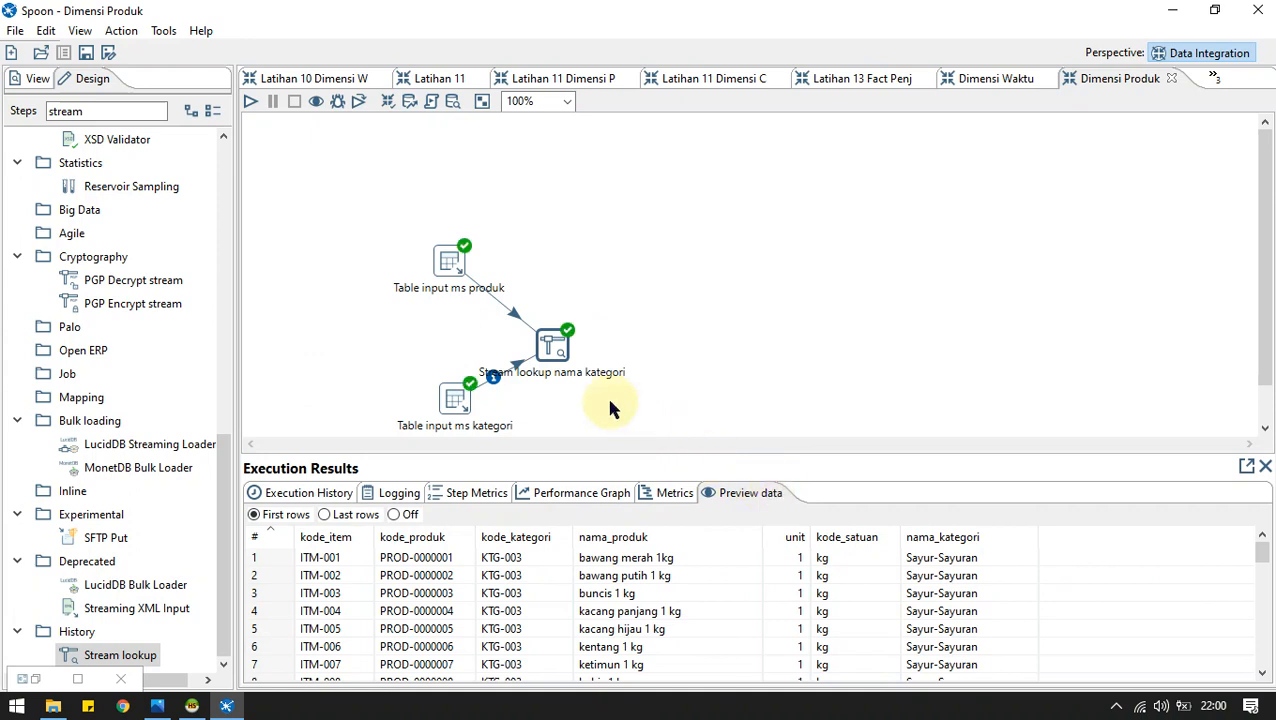
left_click(556, 344)
Add an Add sequence step and connect "Stream lookup nama kategori" to it as the main output.
left_click_drag(85, 112, 50, 114)
type("ad")
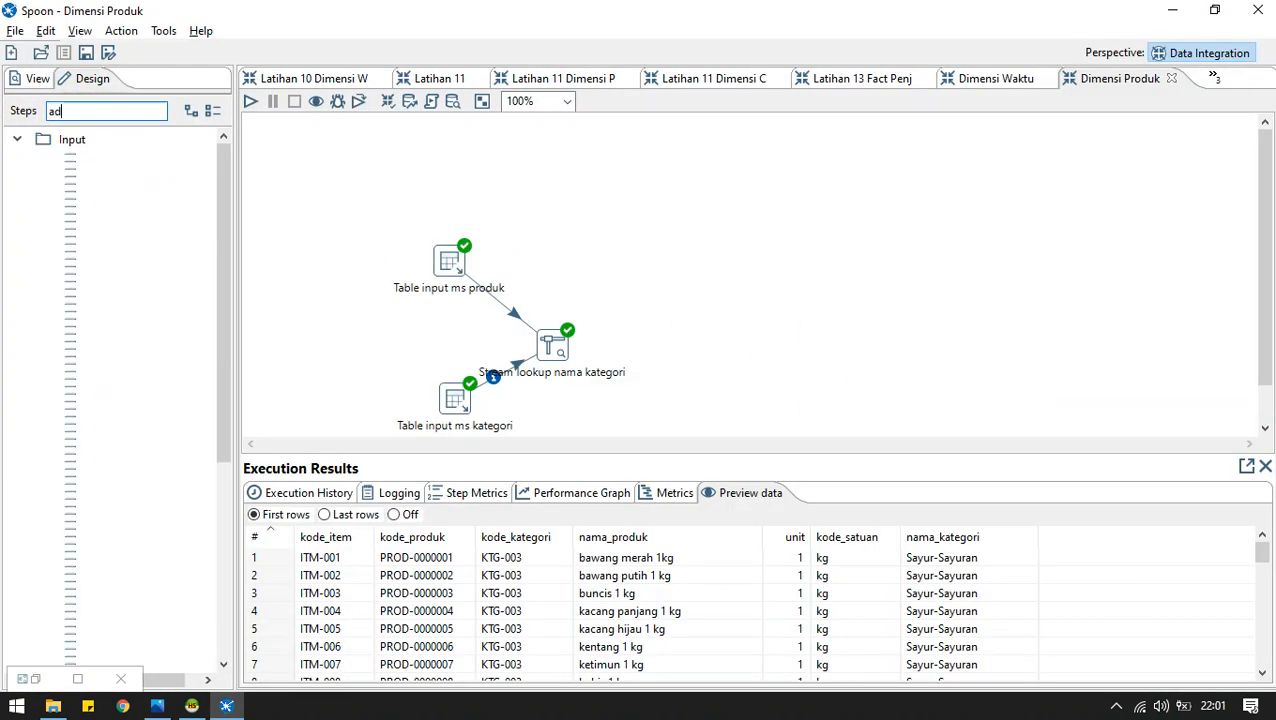
type("d seq")
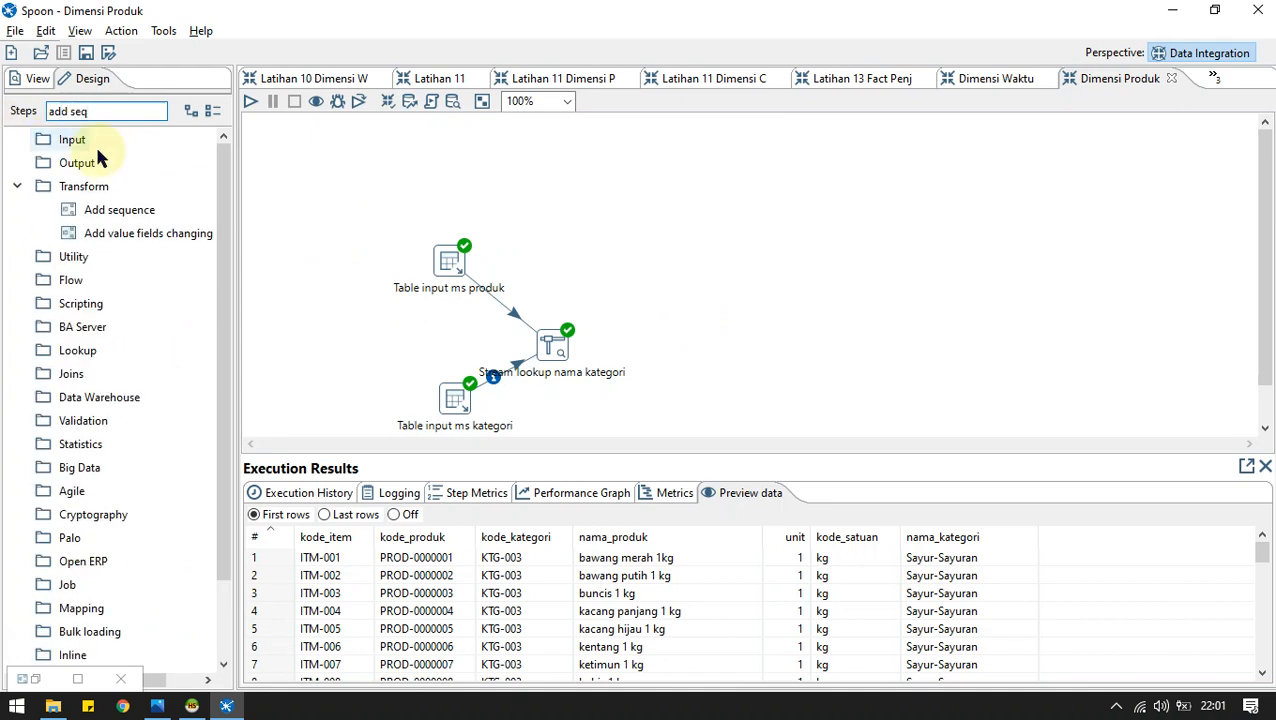
left_click_drag(119, 210, 646, 265)
mouse_move(583, 364)
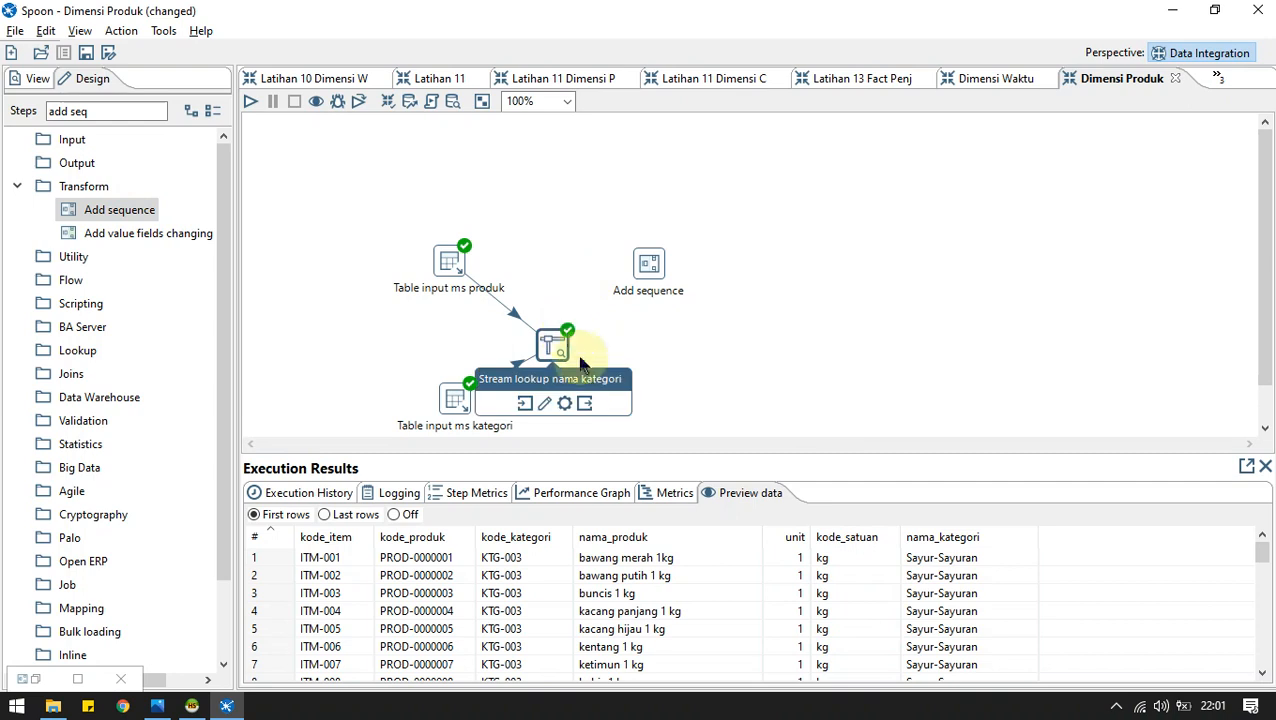
left_click_drag(585, 403, 652, 280)
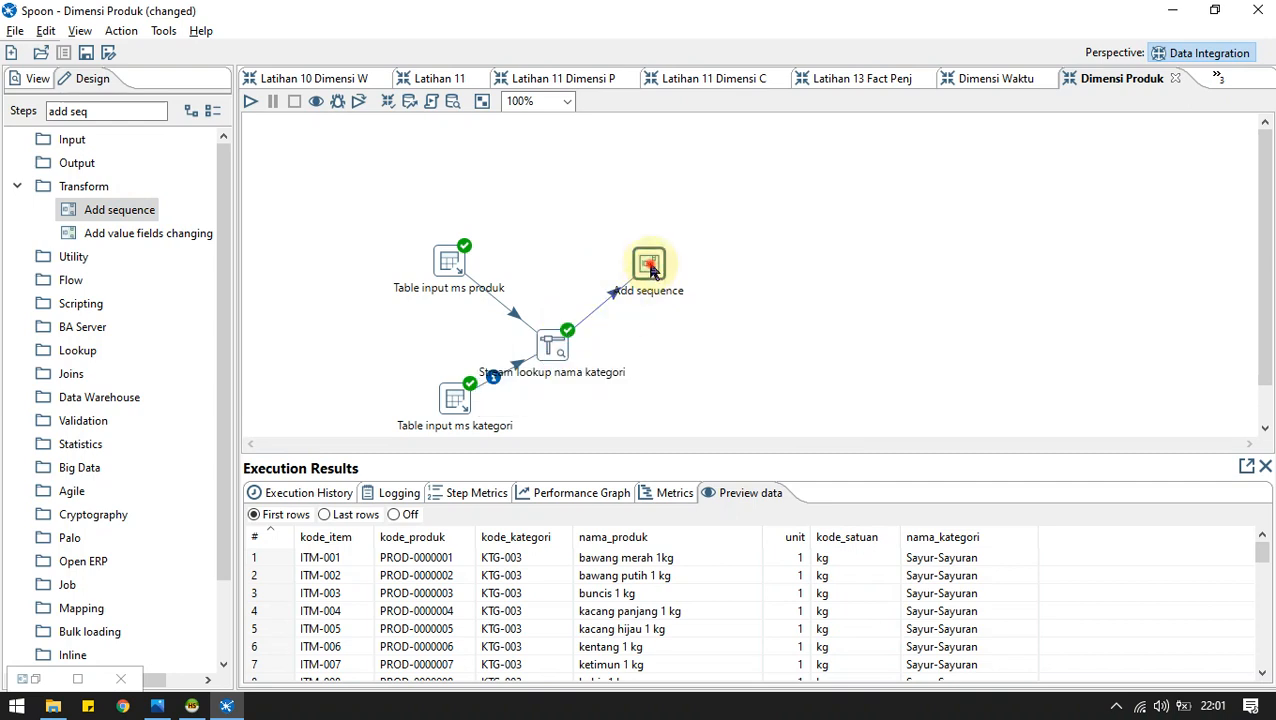
Name the sequence step "Add sequence sk produk", set its value name to dk_produk, and accept the settings.
double_click(650, 267)
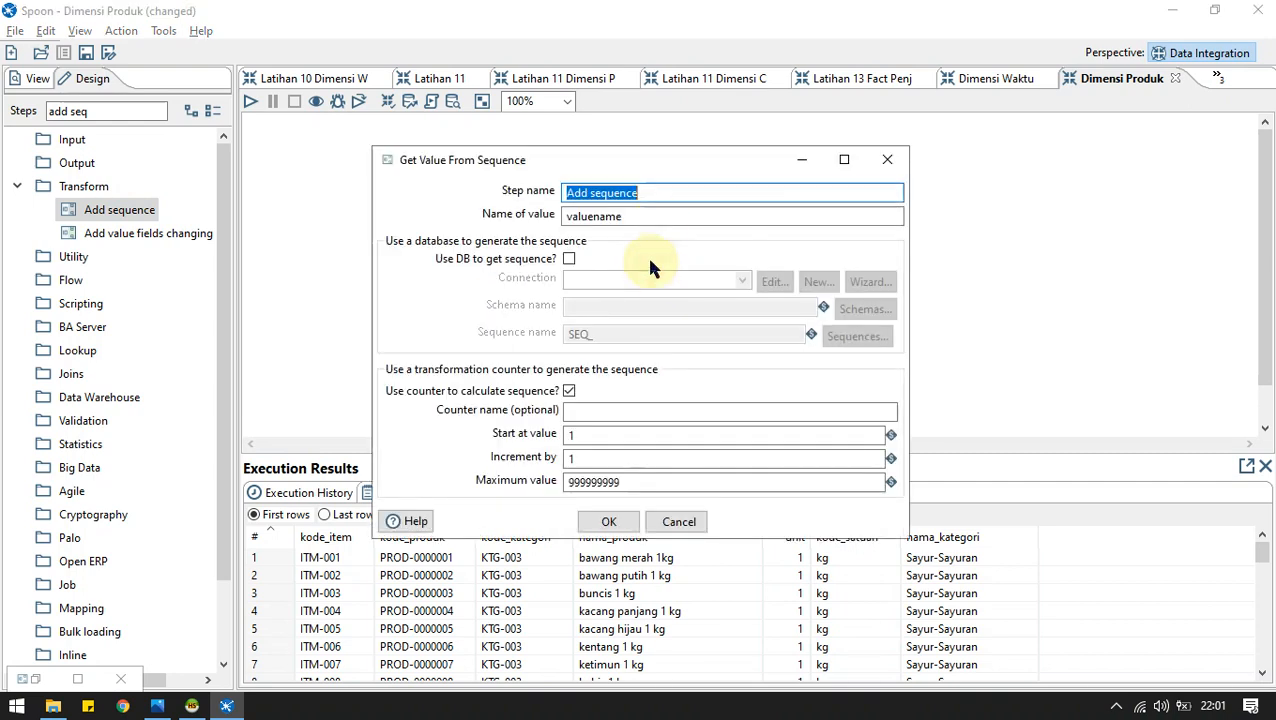
left_click(656, 180)
key("ctrl+z")
left_click(658, 193)
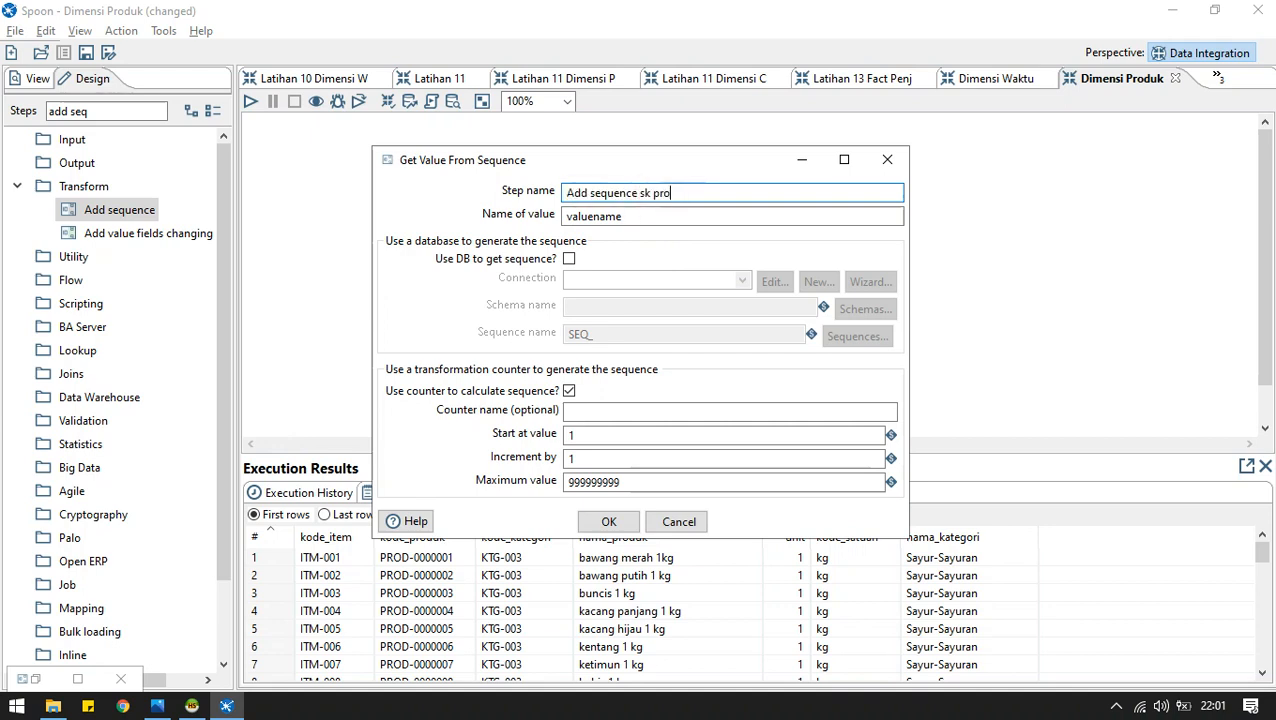
double_click(606, 216)
type("dk_produk")
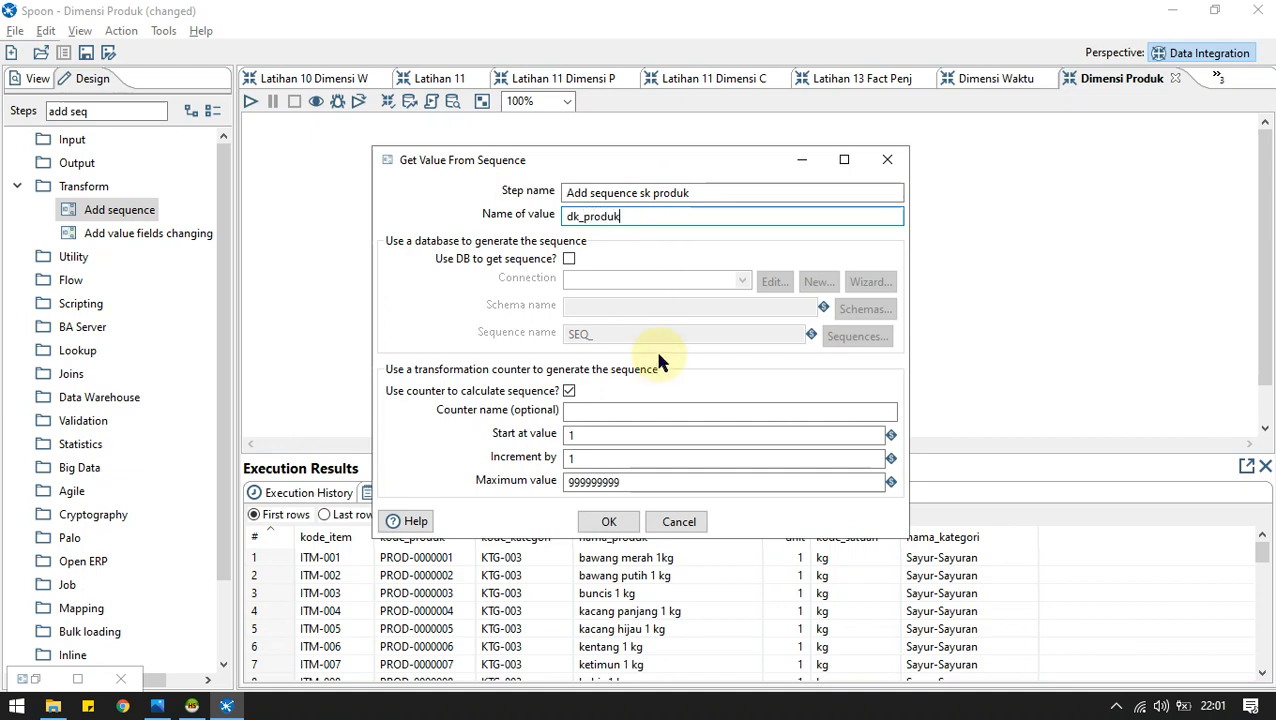
left_click(610, 521)
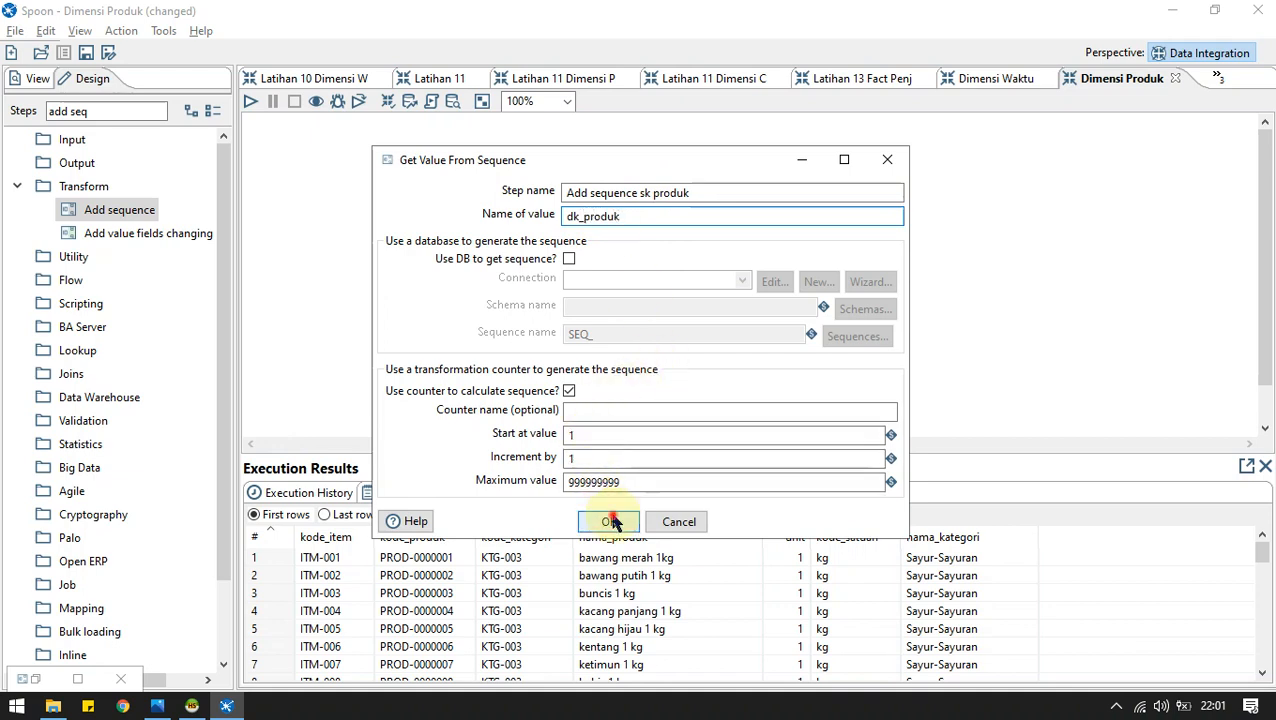
Add a Select values step and connect "Add sequence sk produk" to it.
left_click_drag(107, 112, 10, 111)
type("se")
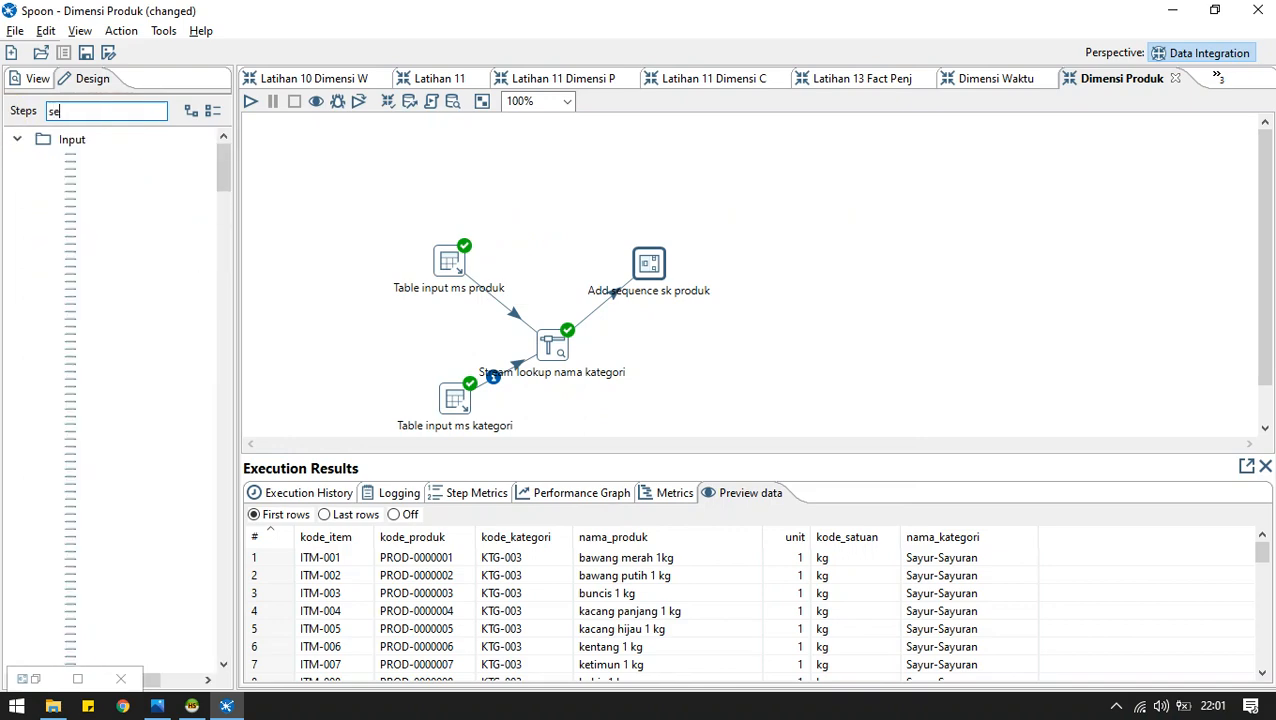
type("lect")
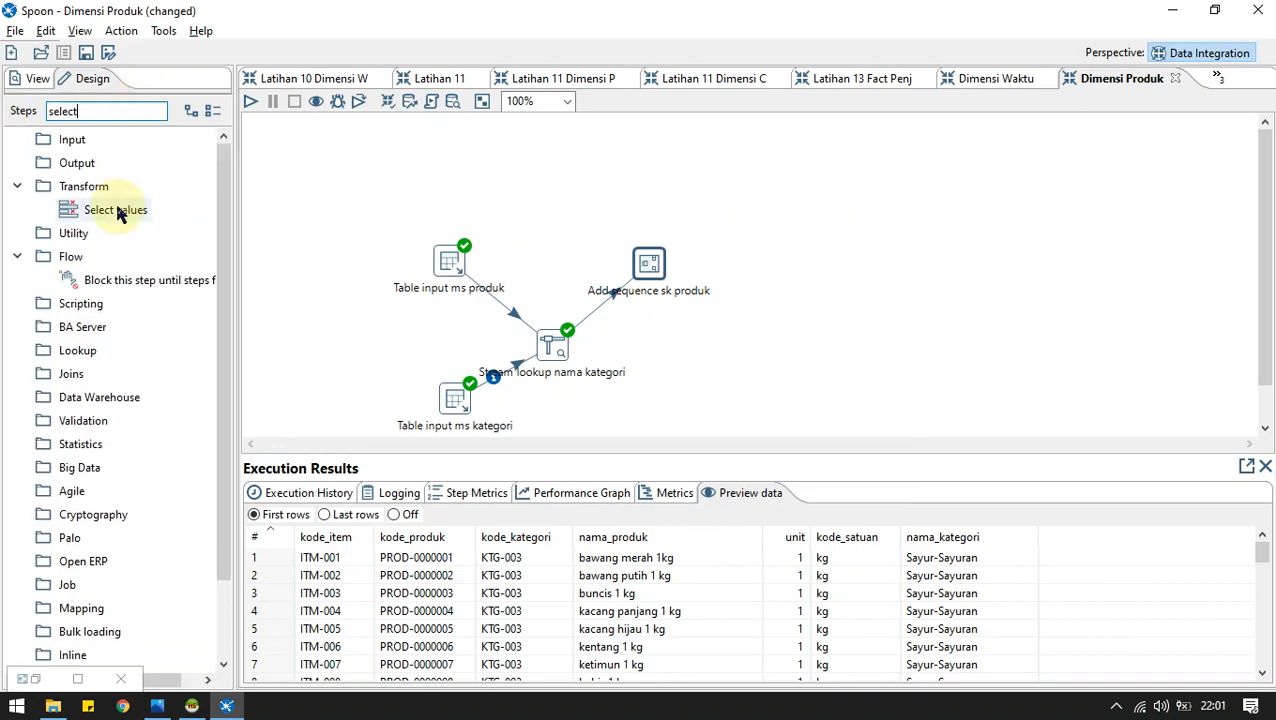
left_click_drag(117, 213, 712, 352)
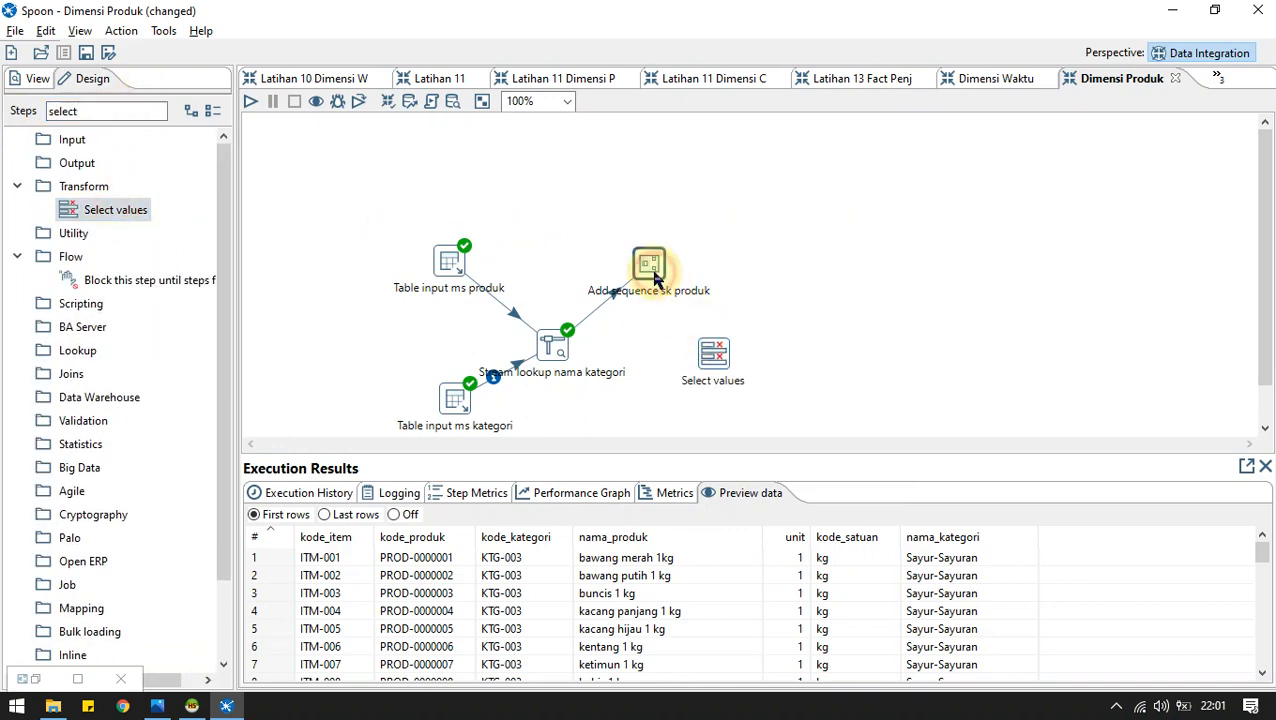
mouse_move(655, 278)
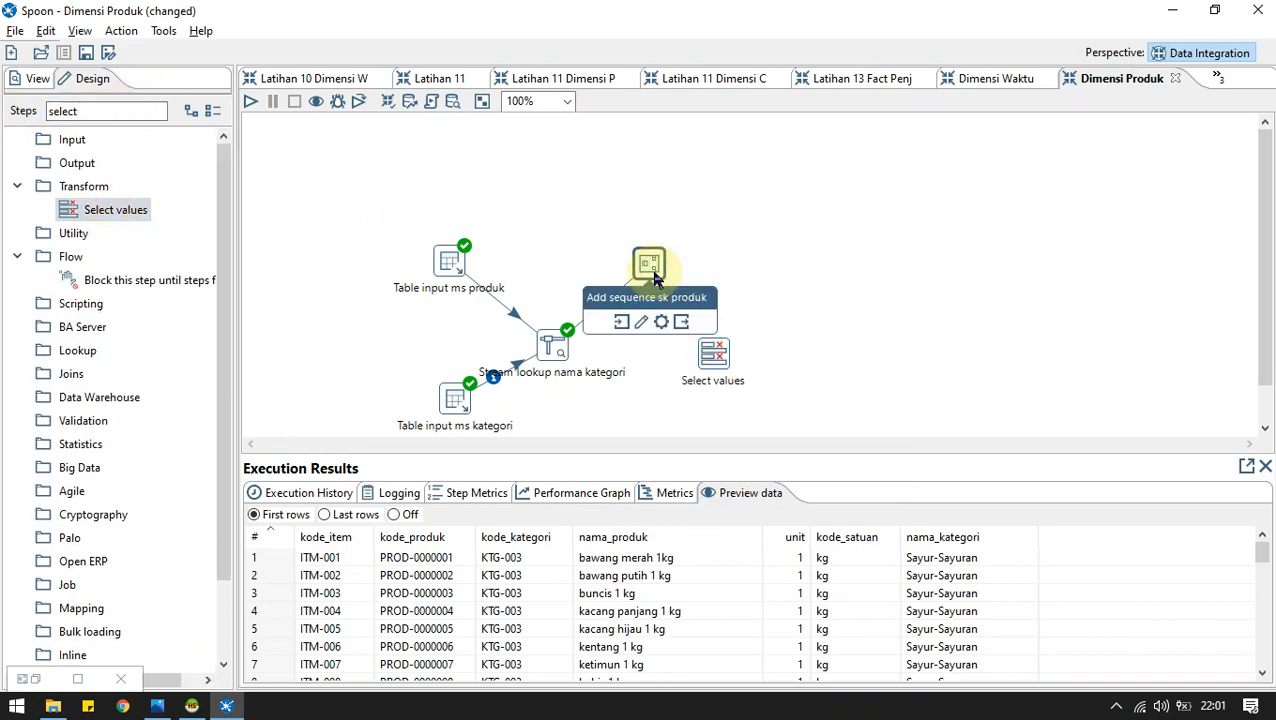
left_click_drag(712, 358, 728, 368)
double_click(716, 360)
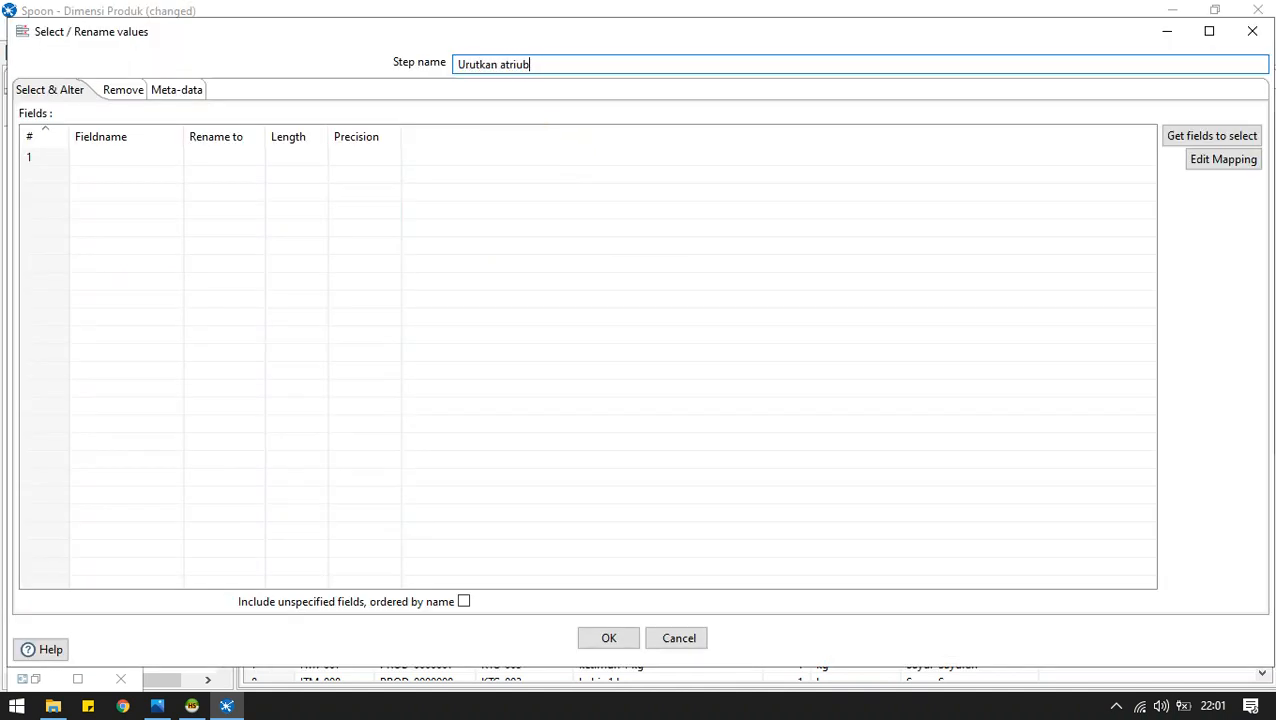
left_click(1182, 137)
left_click(28, 158)
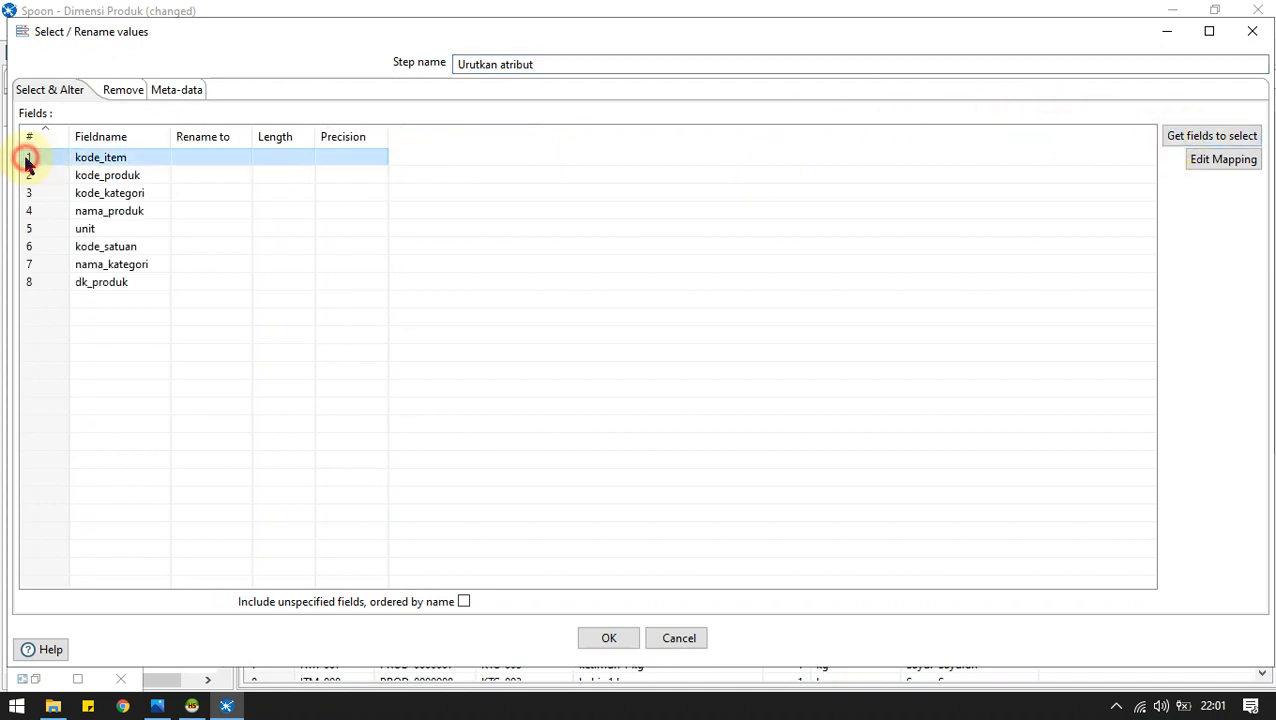
key("Down")
key("Down")
key("Down")
key("Down")
key("Down")
key("Down")
key("Down")
key("Down")
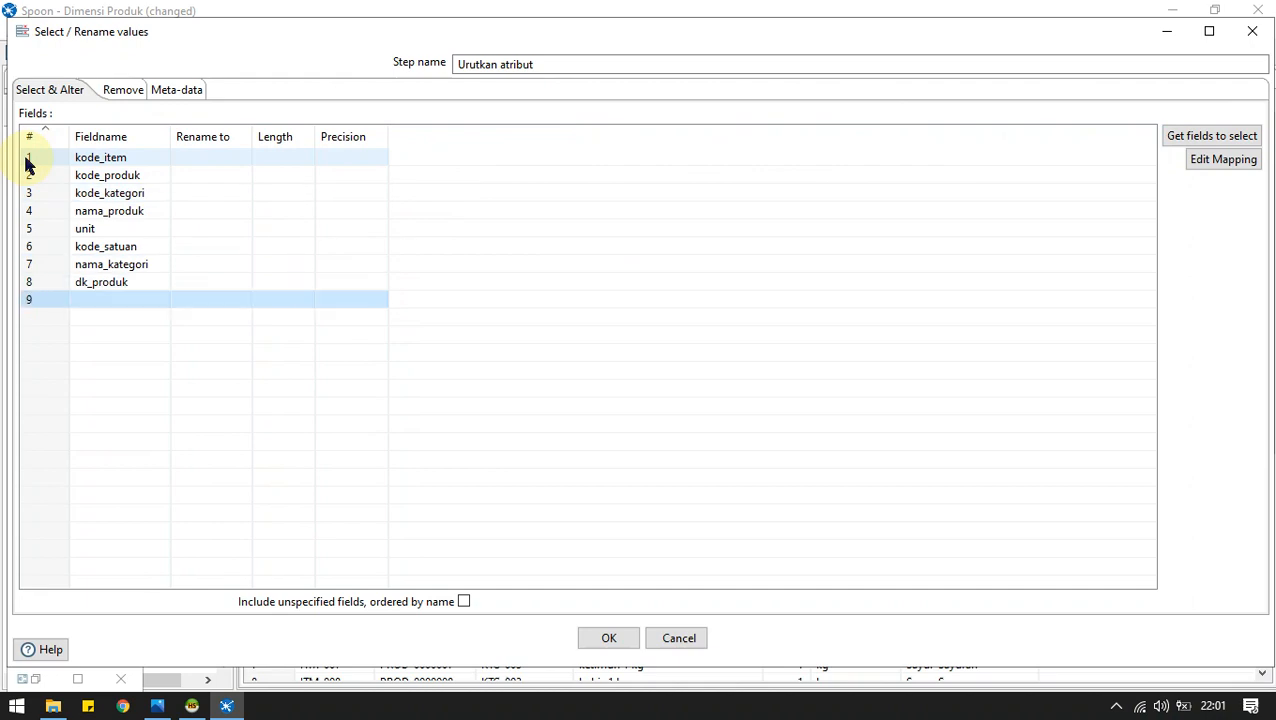
left_click(680, 637)
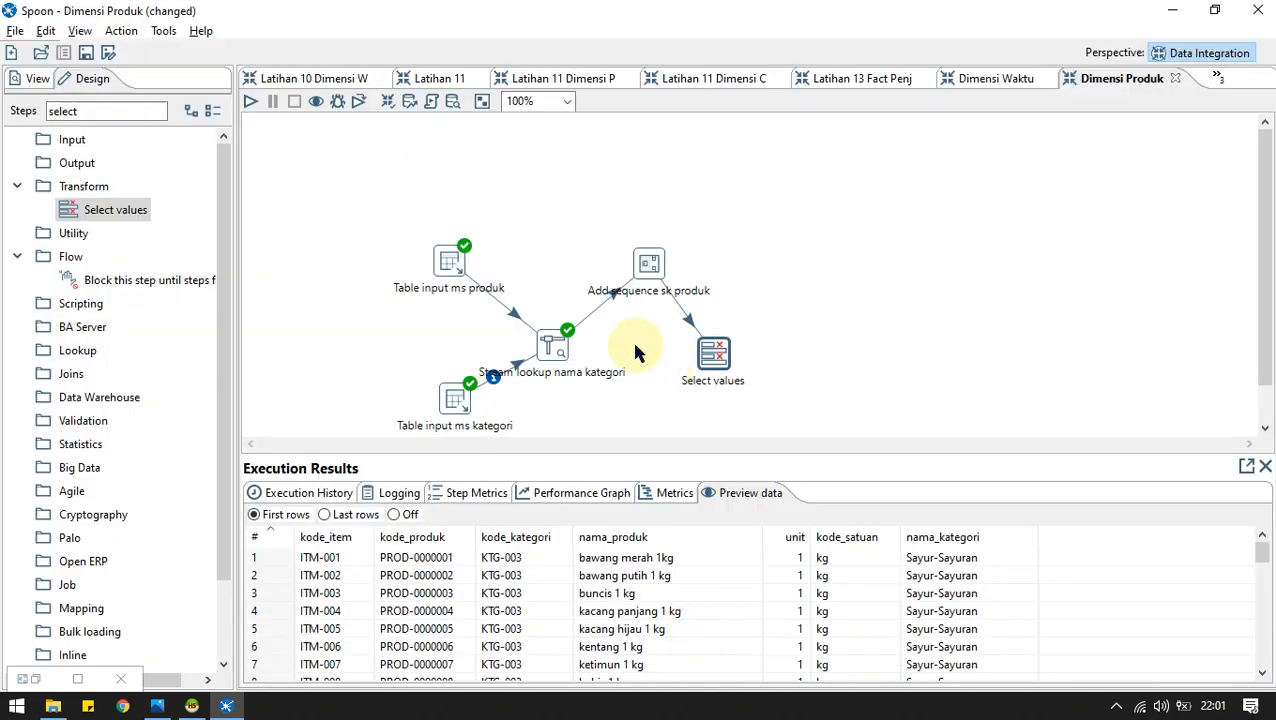
Correct the value name of "Add sequence sk produk" to sk_produk.
double_click(652, 268)
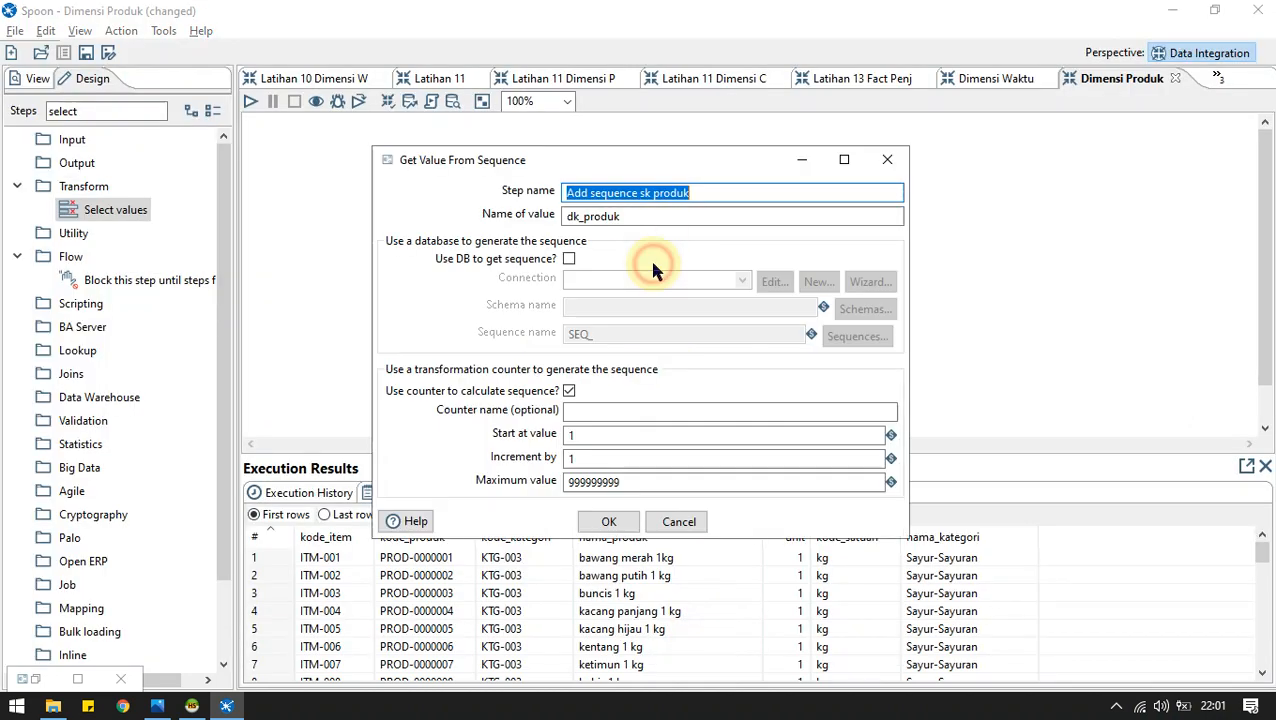
left_click(570, 216)
key("BackSpace")
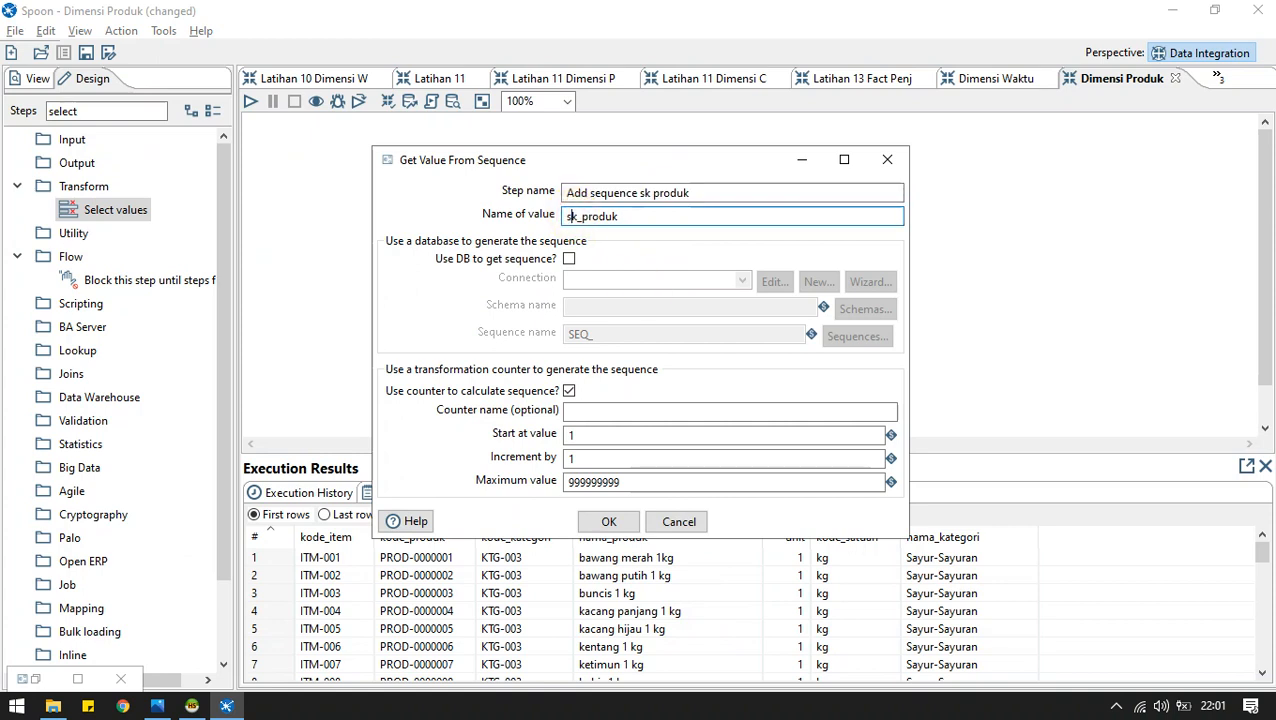
type("s")
left_click(612, 521)
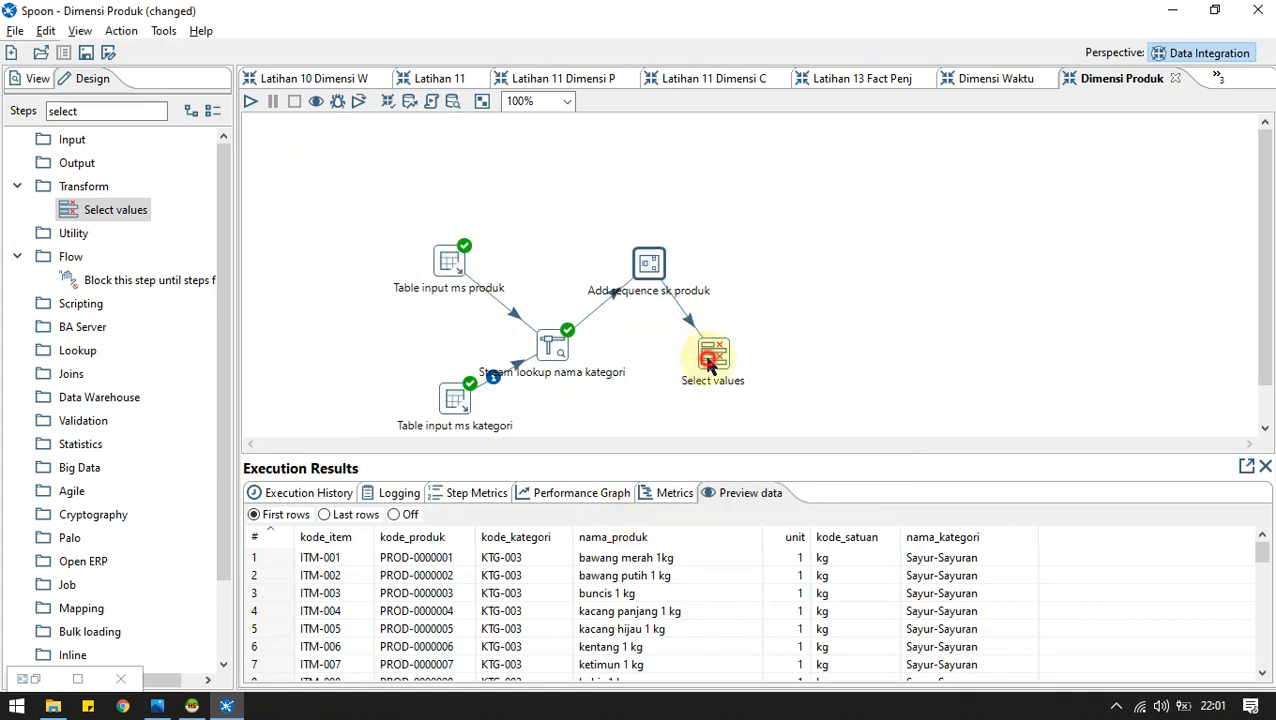
Load all incoming fields into the Select values step and move sk_produk to the first row.
double_click(710, 360)
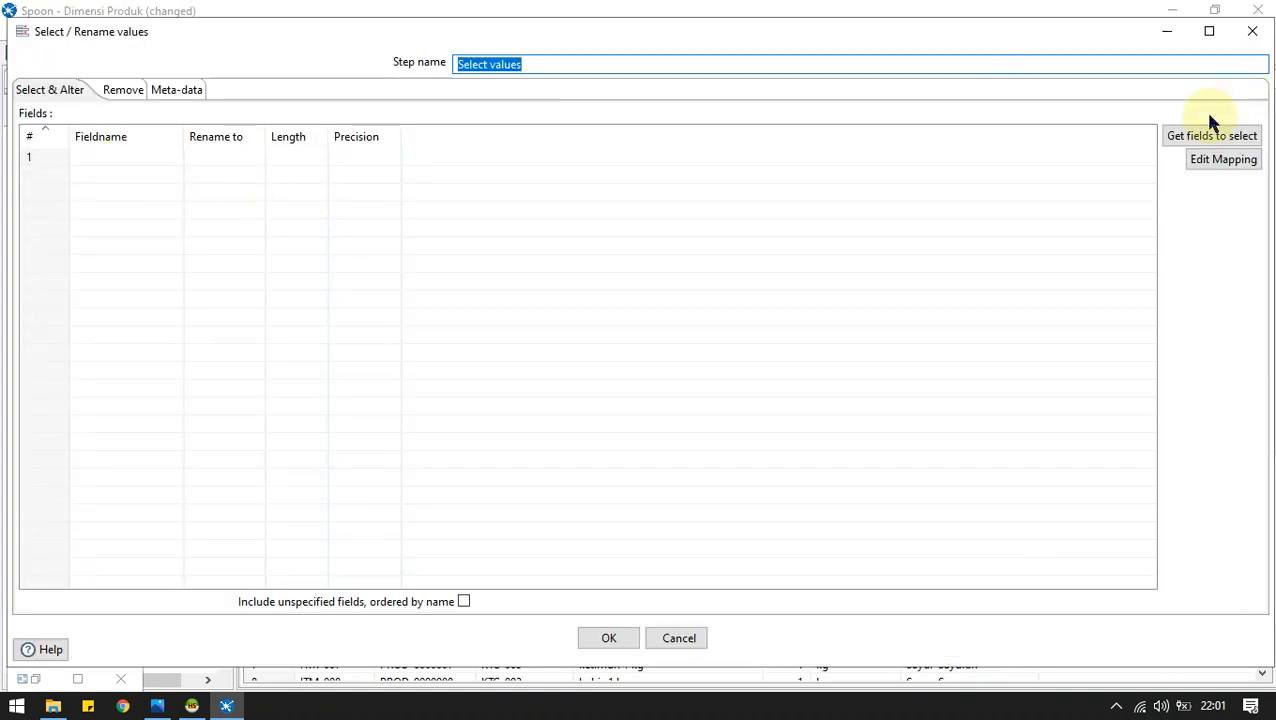
left_click(1211, 135)
left_click(45, 284)
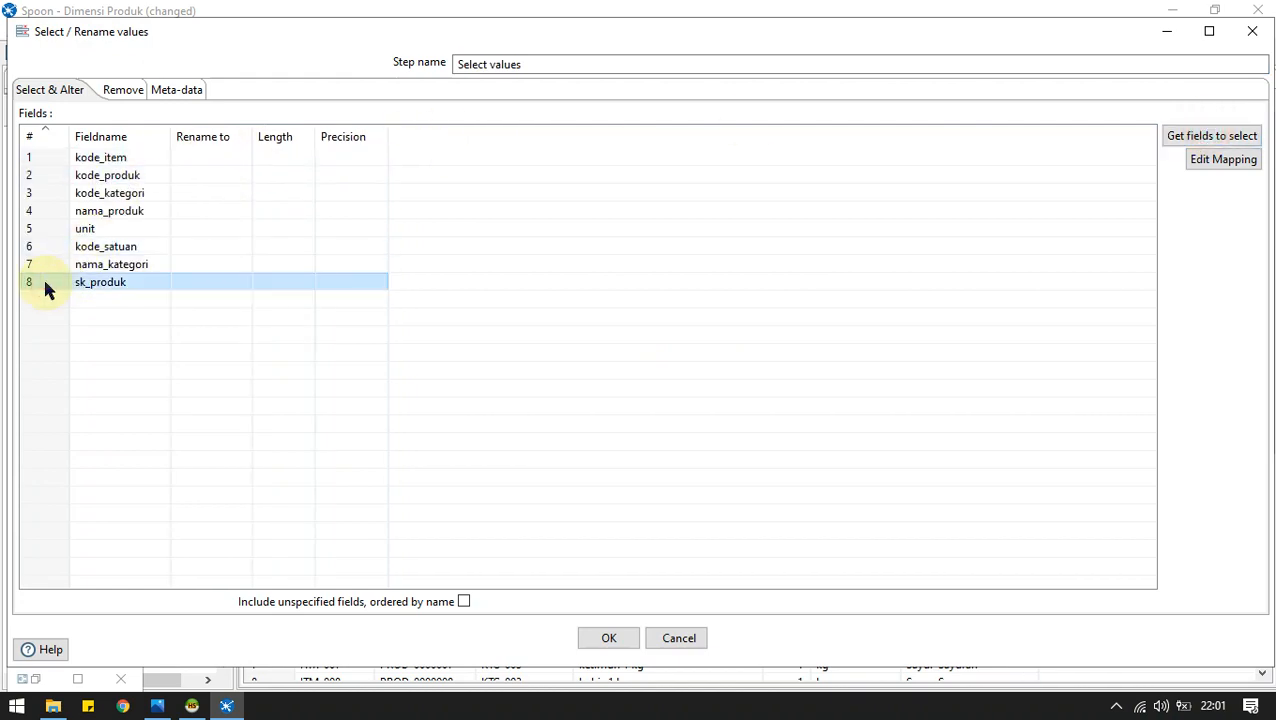
key("ctrl+Up")
key("ctrl+Up")
key("ctrl+Up")
key("ctrl+Up")
key("ctrl+Up")
key("ctrl+Up")
key("ctrl+Up")
Check the dim_produk column order in the ERD image and move kode_kategori to the second row of the field list.
key("alt+Tab")
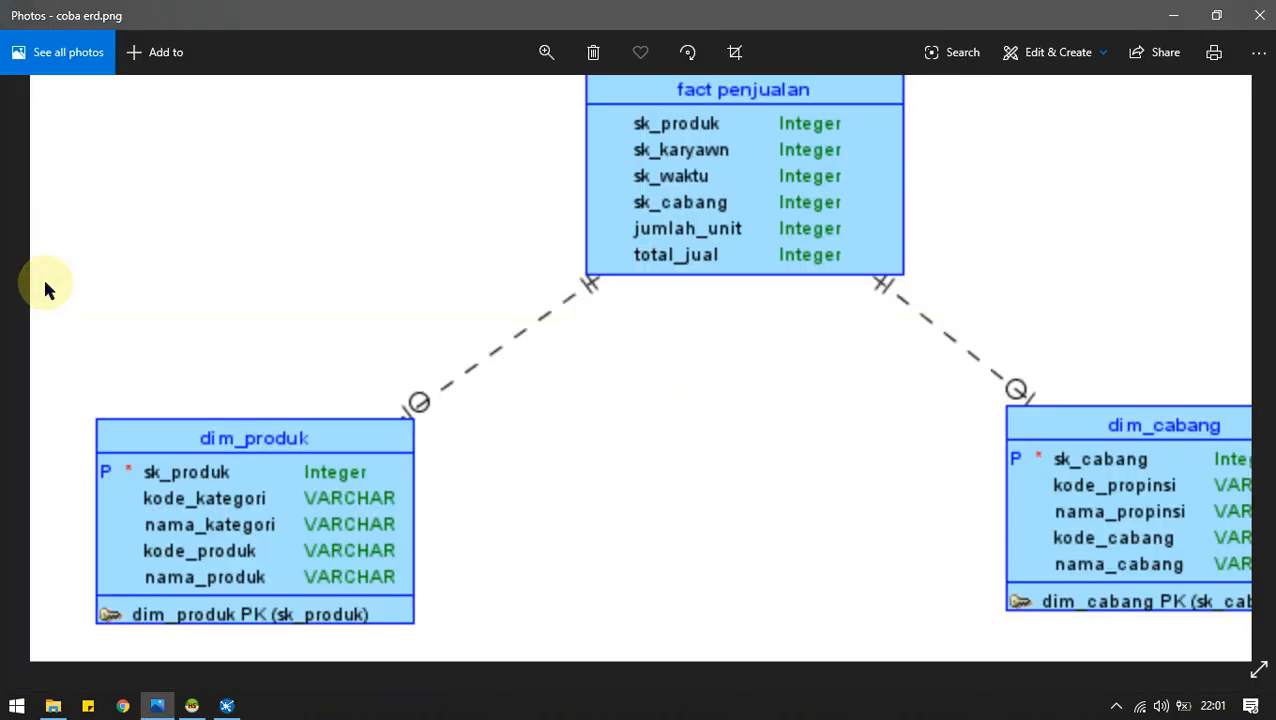
key("alt+Tab")
left_click(38, 264)
key("ctrl+Up")
key("ctrl+Up")
key("ctrl+Up")
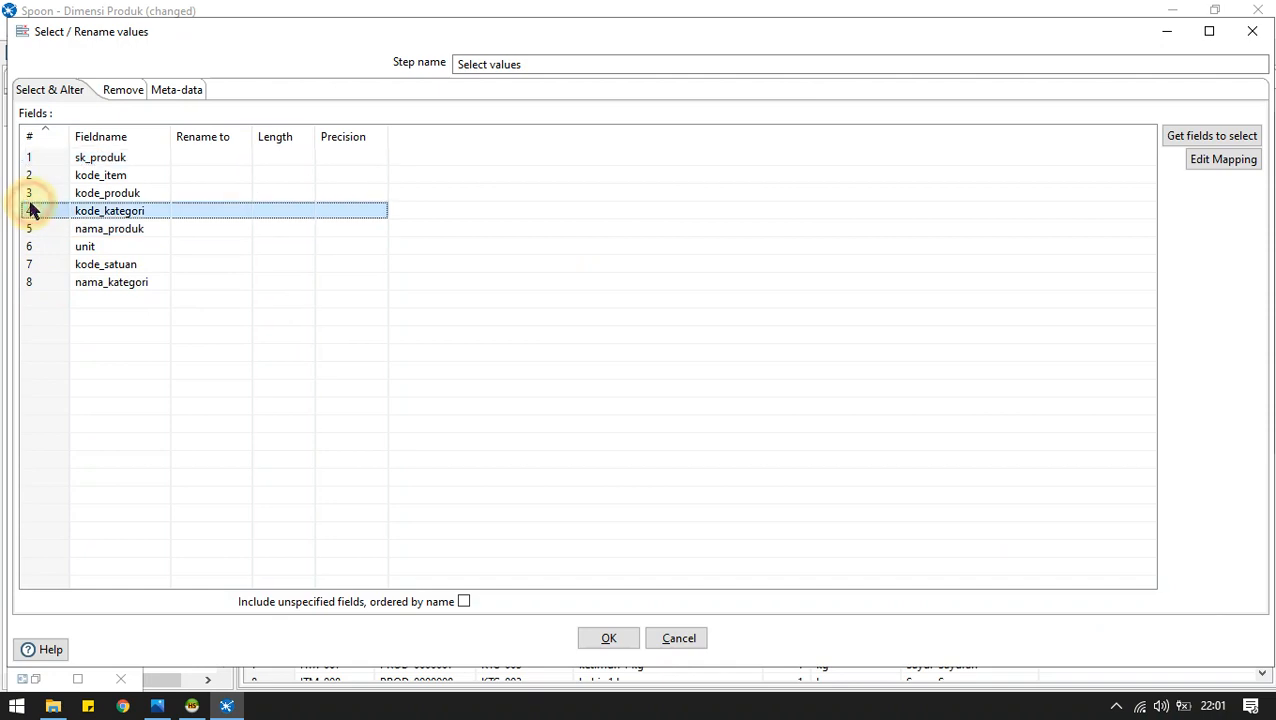
key("ctrl+Up")
key("ctrl+Up")
Move nama_kategori to the third row of the field list, following the dim_produk order in the ERD.
key("alt+Tab")
key("alt+Tab")
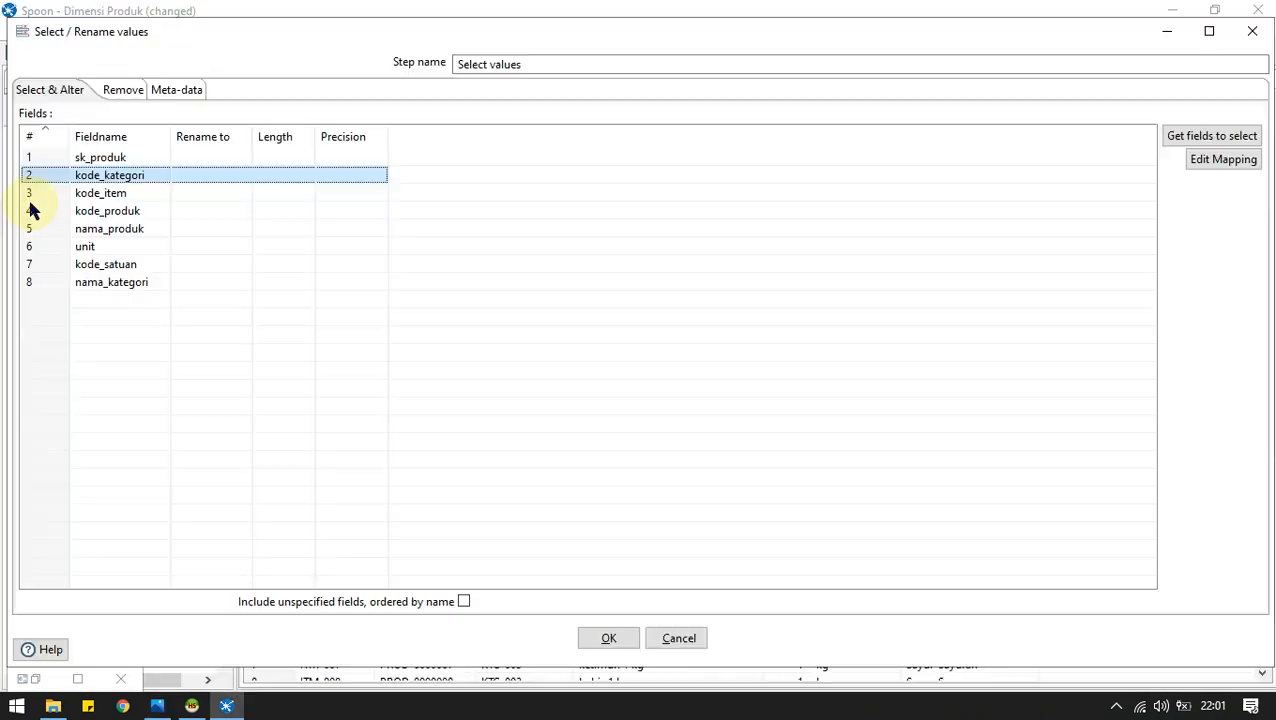
left_click(30, 210)
key("Down")
key("Down")
key("Down")
key("Down")
key("ctrl+Up")
key("ctrl+Up")
key("ctrl+Up")
key("ctrl+Up")
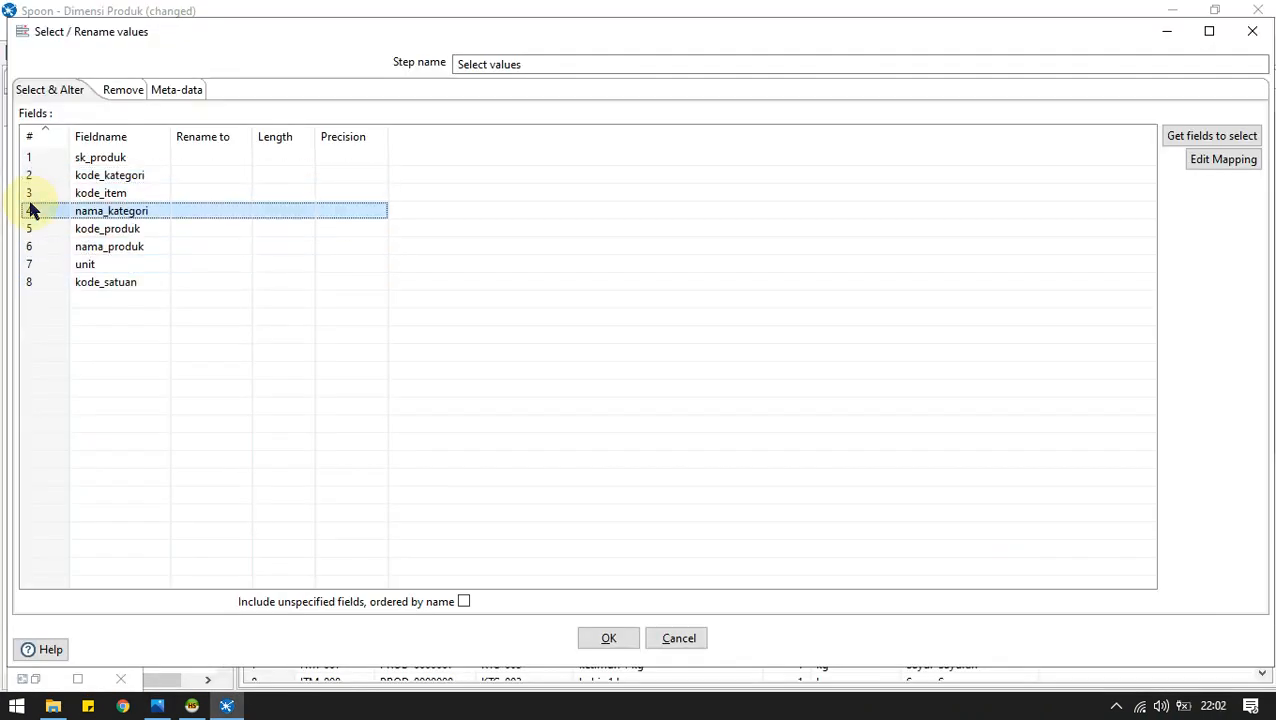
key("ctrl+Up")
Recheck the ERD image and move kode_produk to the fourth row of the field list.
key("alt+Tab")
key("alt+Tab")
key("Down")
key("Down")
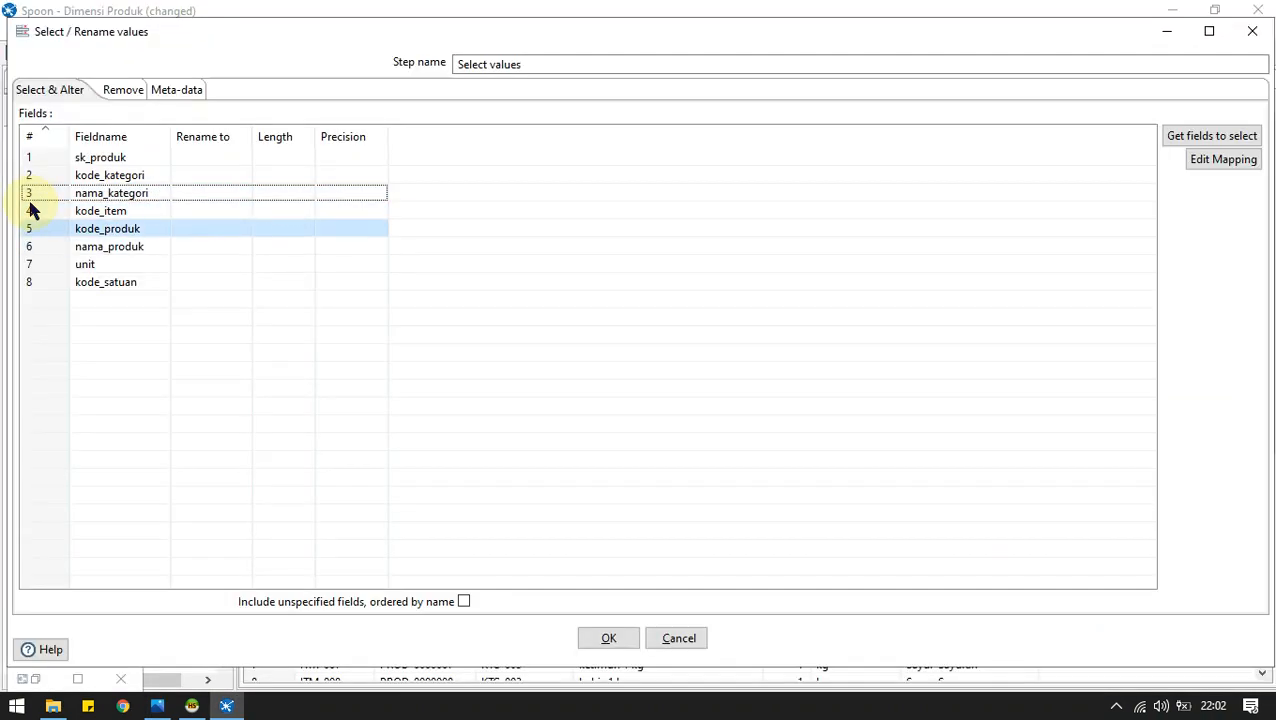
key("ctrl+Up")
Move nama_produk to the fifth row, remove the fields kode_item, unit and kode_satuan, and accept the Select values settings.
key("alt+Tab")
key("alt+Tab")
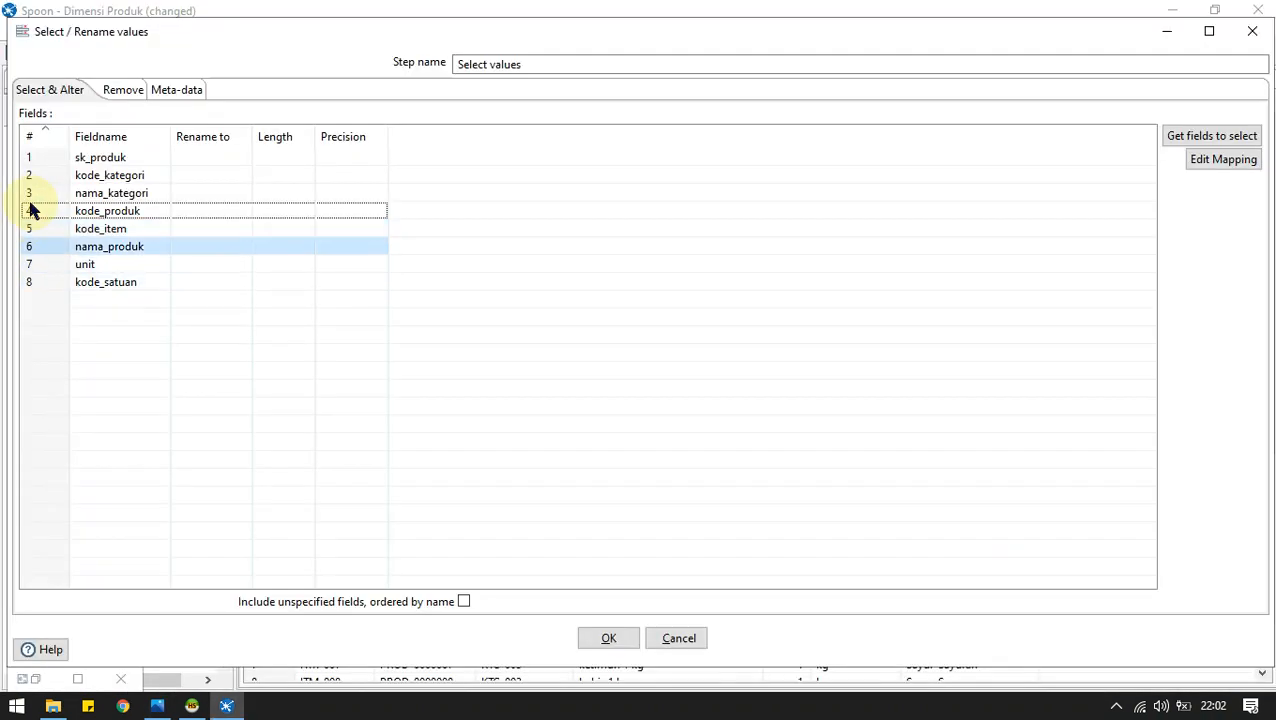
key("ctrl+Up")
key("shift+Down")
key("shift+Down")
key("Delete")
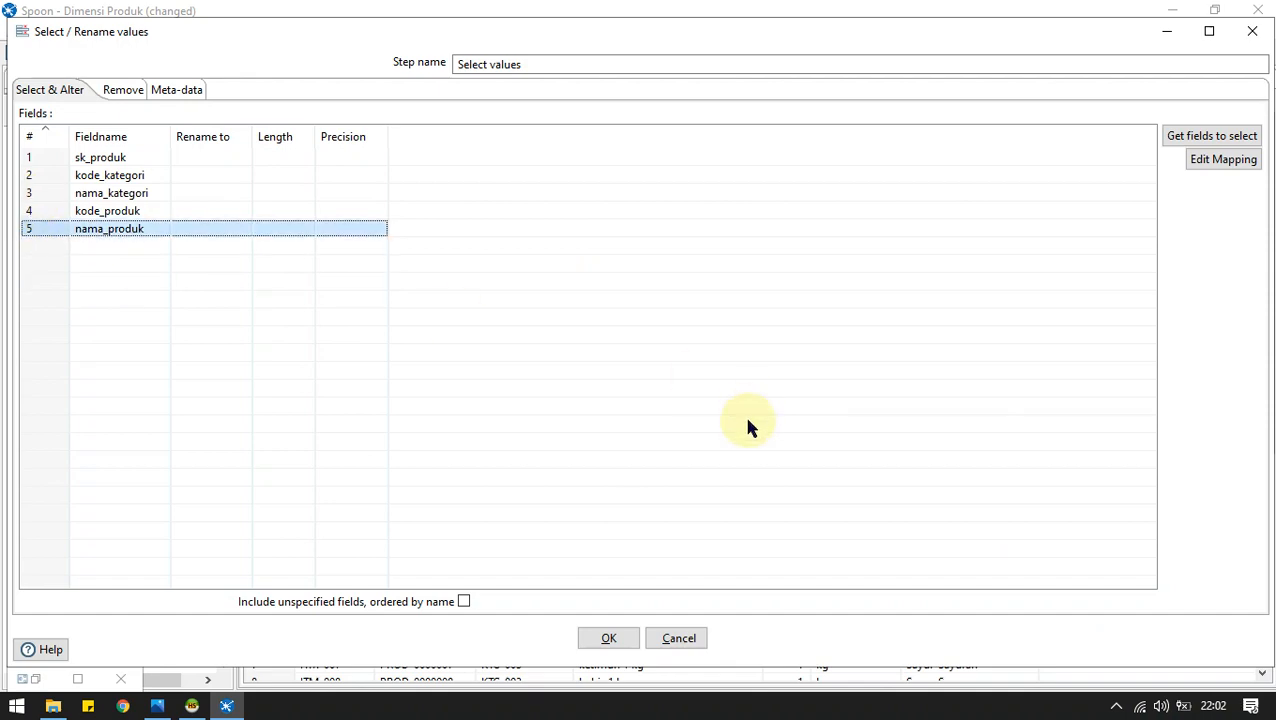
left_click(606, 642)
Add a Table output step fed by "Select values" and place it to the right of "Add sequence sk produk".
double_click(85, 110)
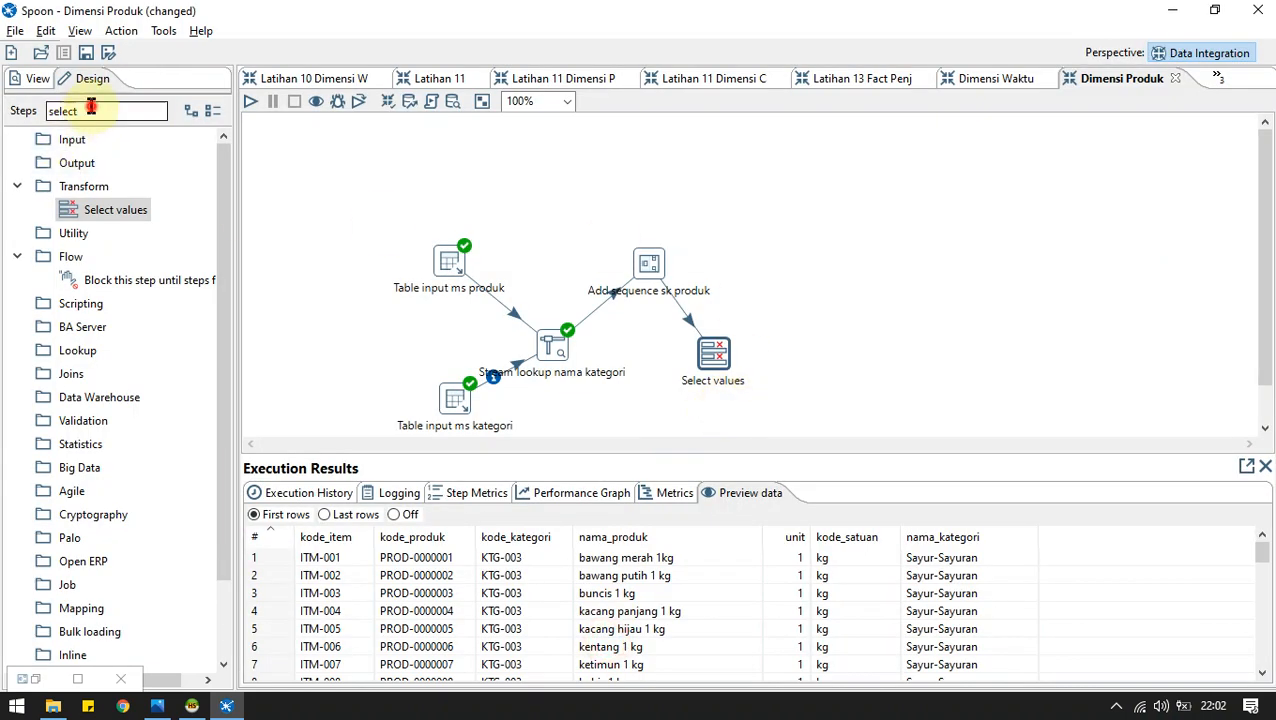
type("oup")
type("tu")
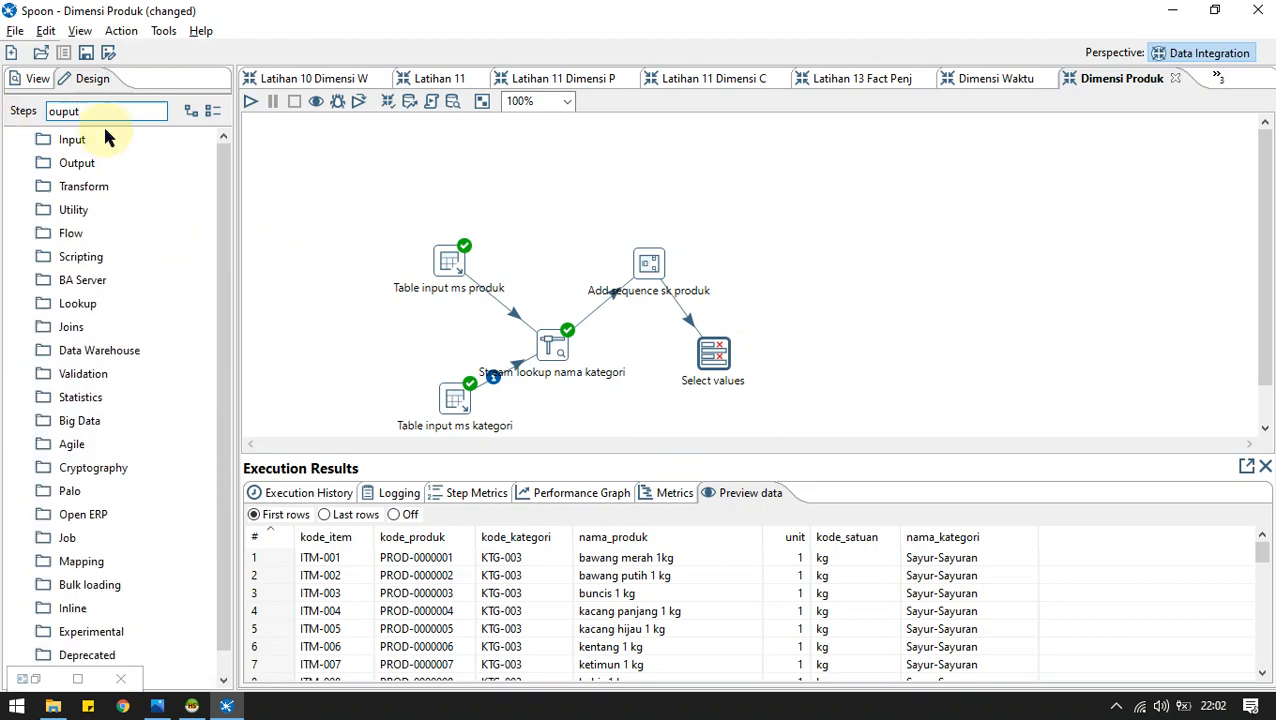
key("BackSpace")
key("BackSpace")
key("BackSpace")
key("BackSpace")
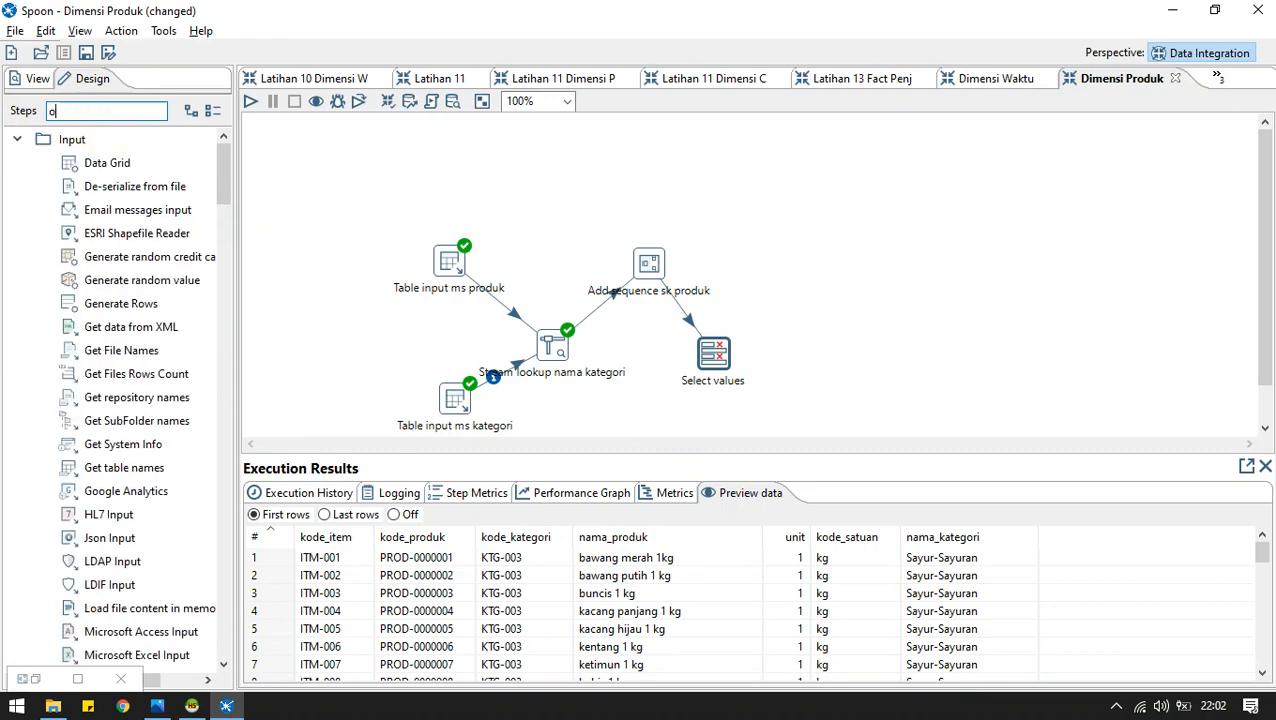
type("utp")
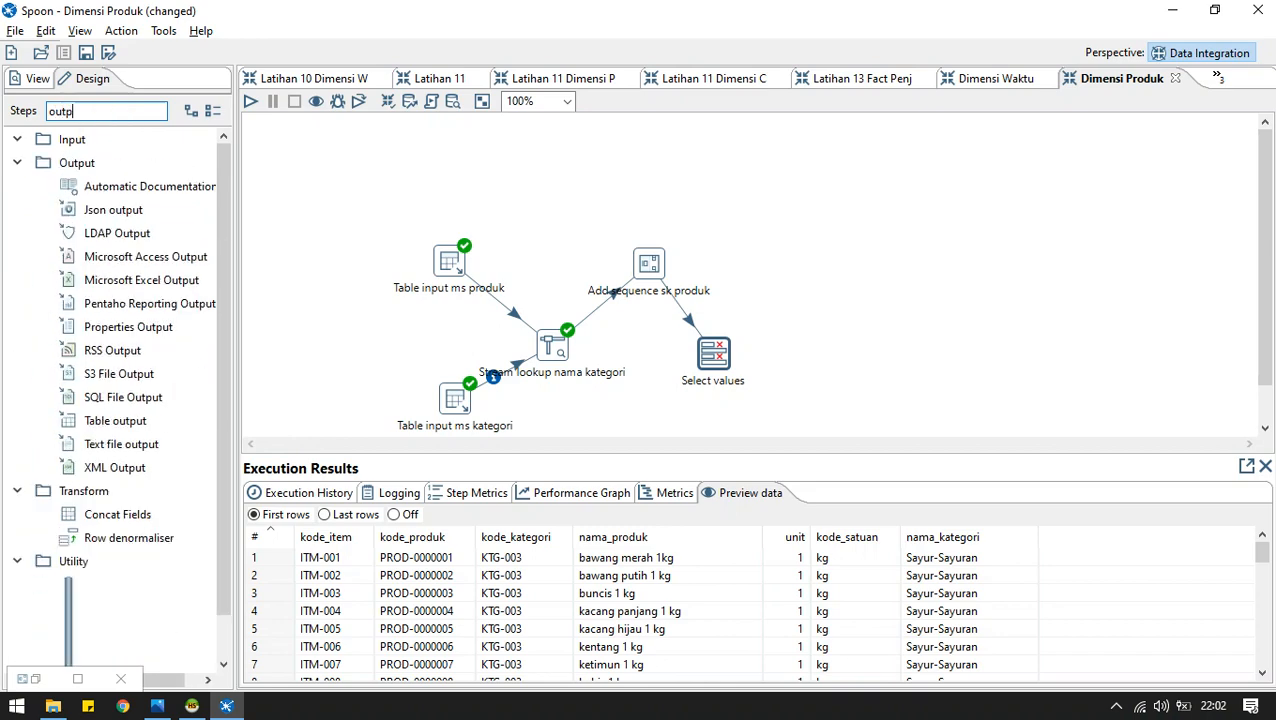
type("ut")
scroll(100, 430, "down", 2)
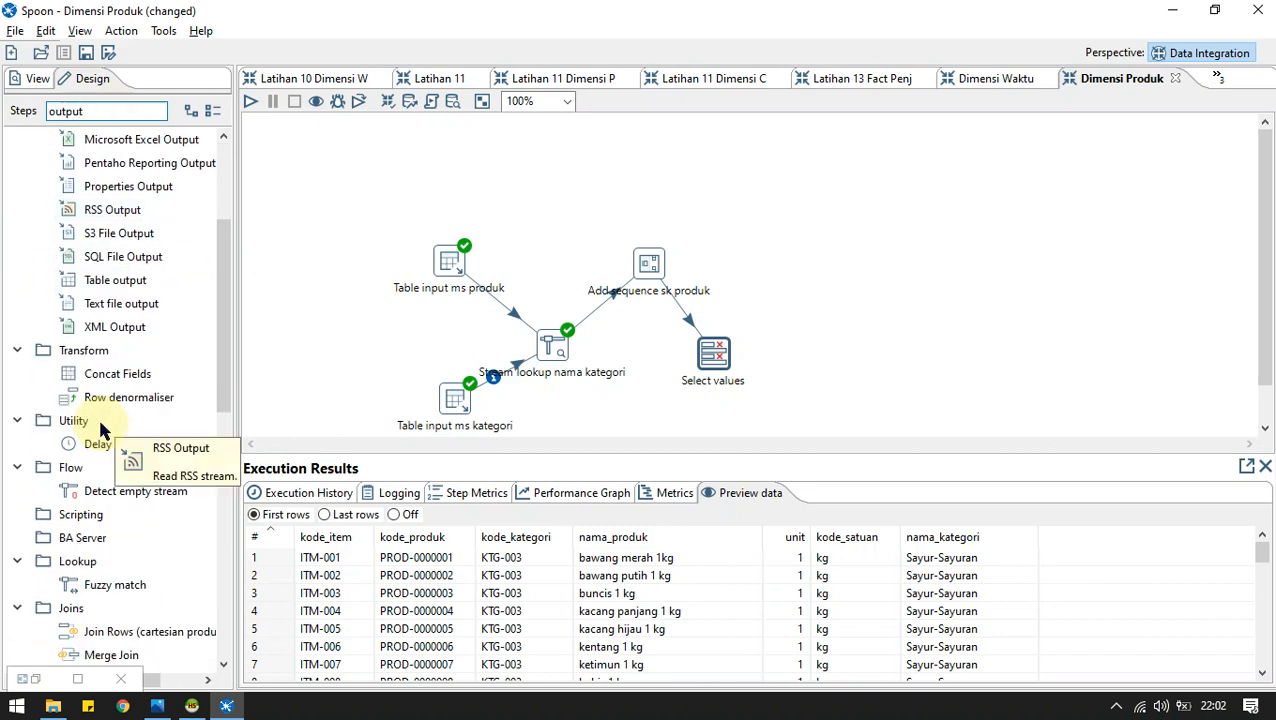
double_click(120, 283)
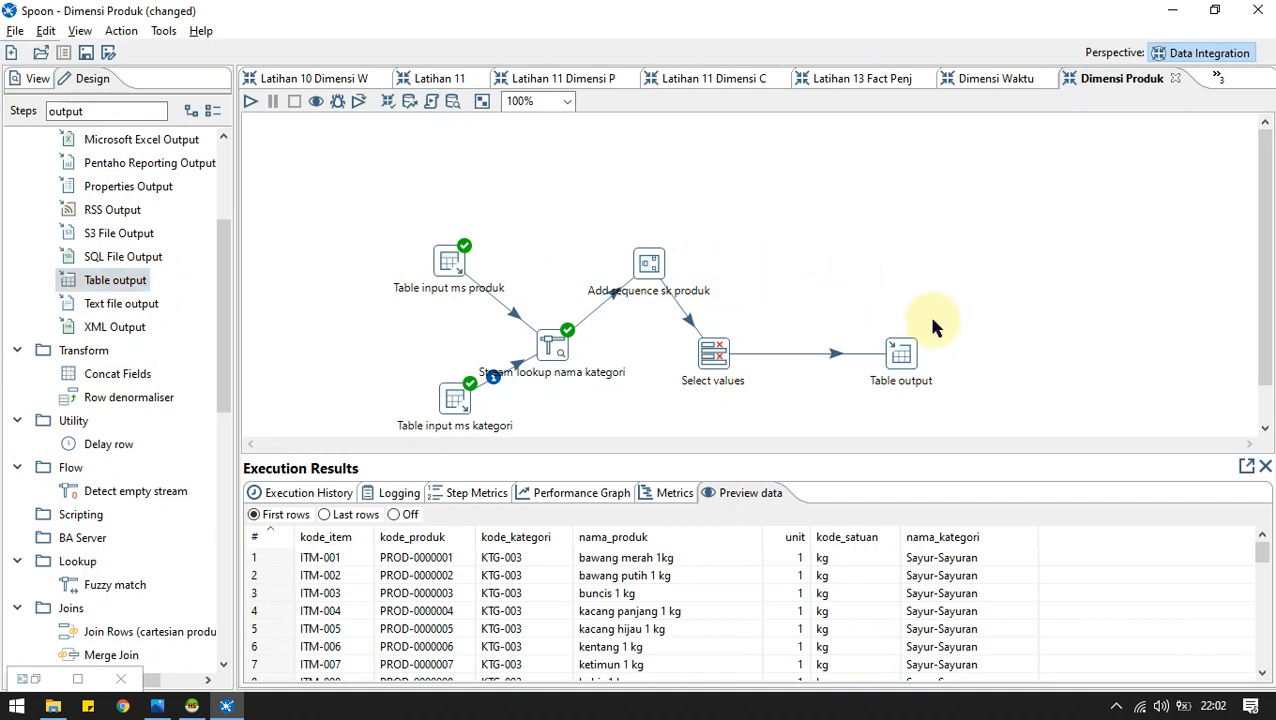
left_click_drag(900, 355, 800, 278)
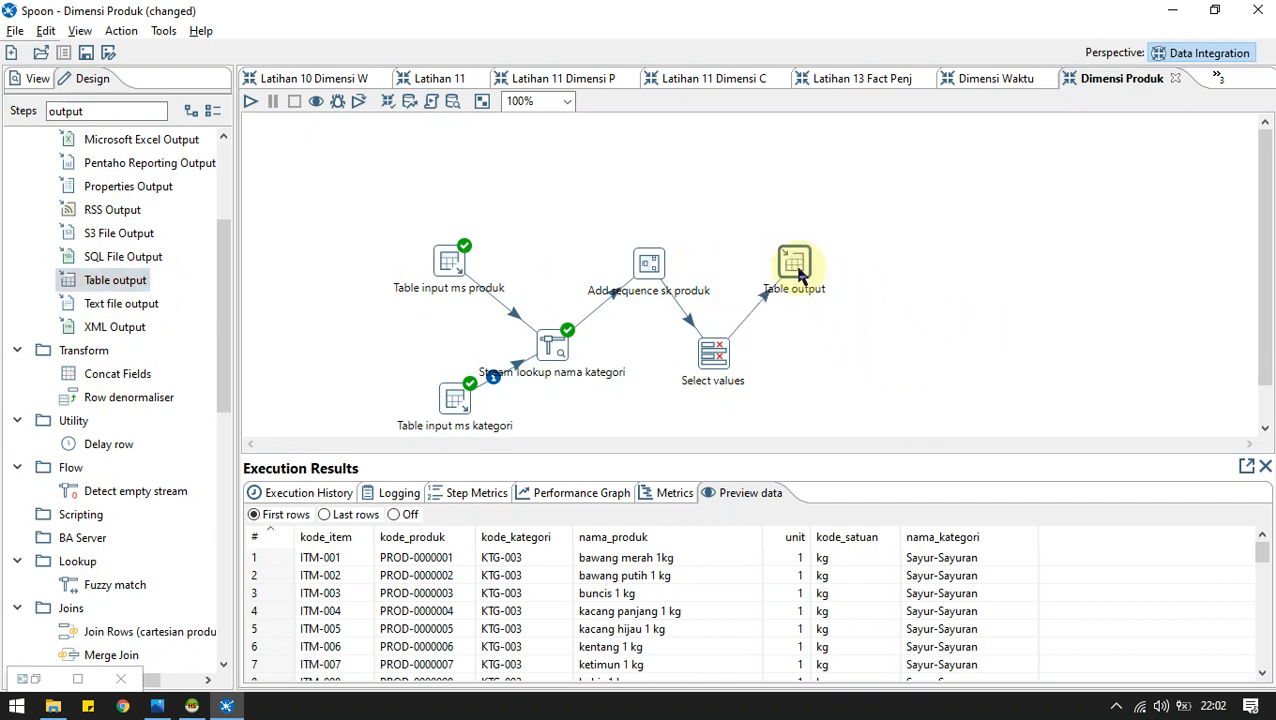
Name the new output step "Table output dimensi produk", set its connection to phi_olap and its target table to dimensi_produk.
double_click(796, 265)
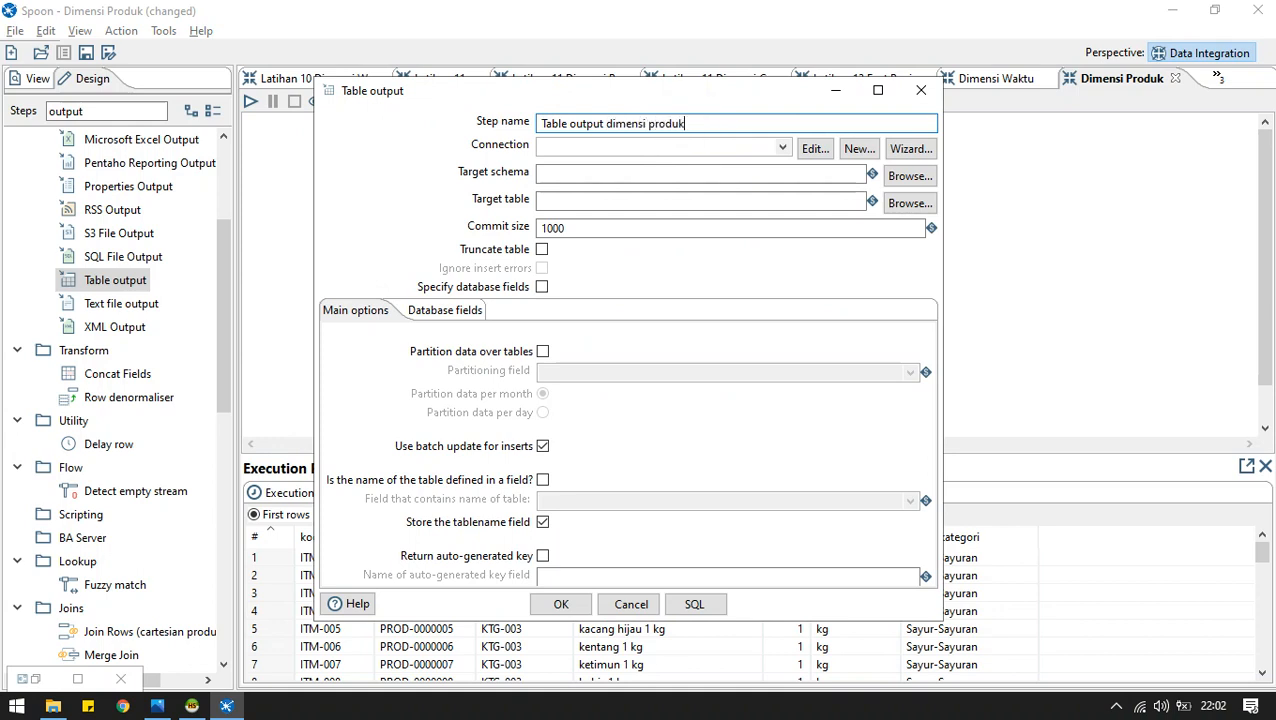
left_click(781, 150)
left_click(600, 182)
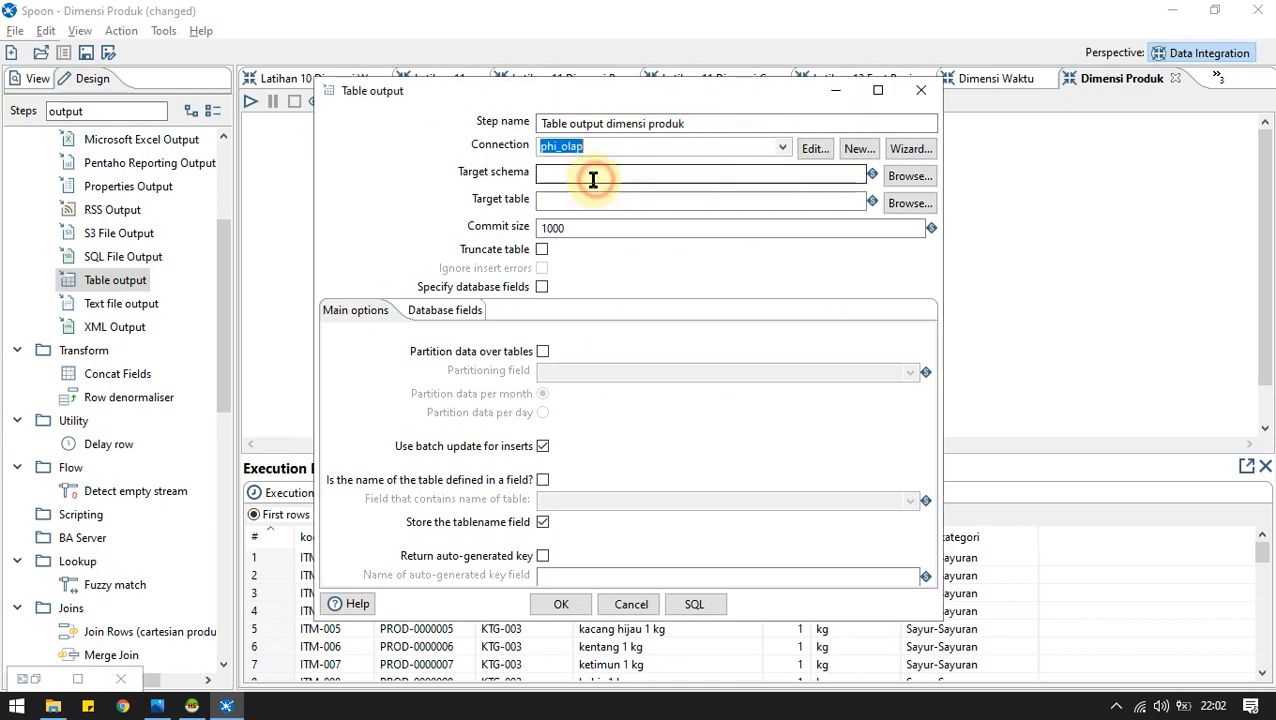
left_click(570, 200)
type("dimensi_produk")
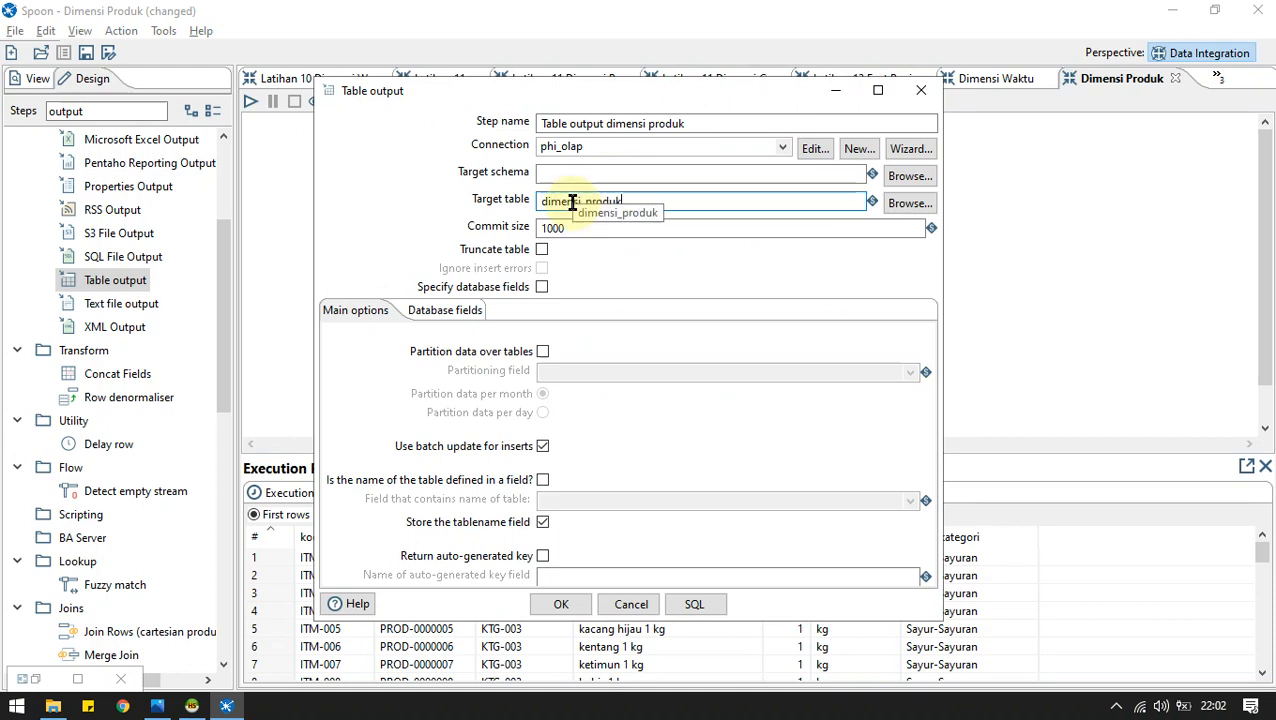
Generate and execute the CREATE TABLE statement for dimensi_produk, and accept the Table output settings.
left_click(714, 605)
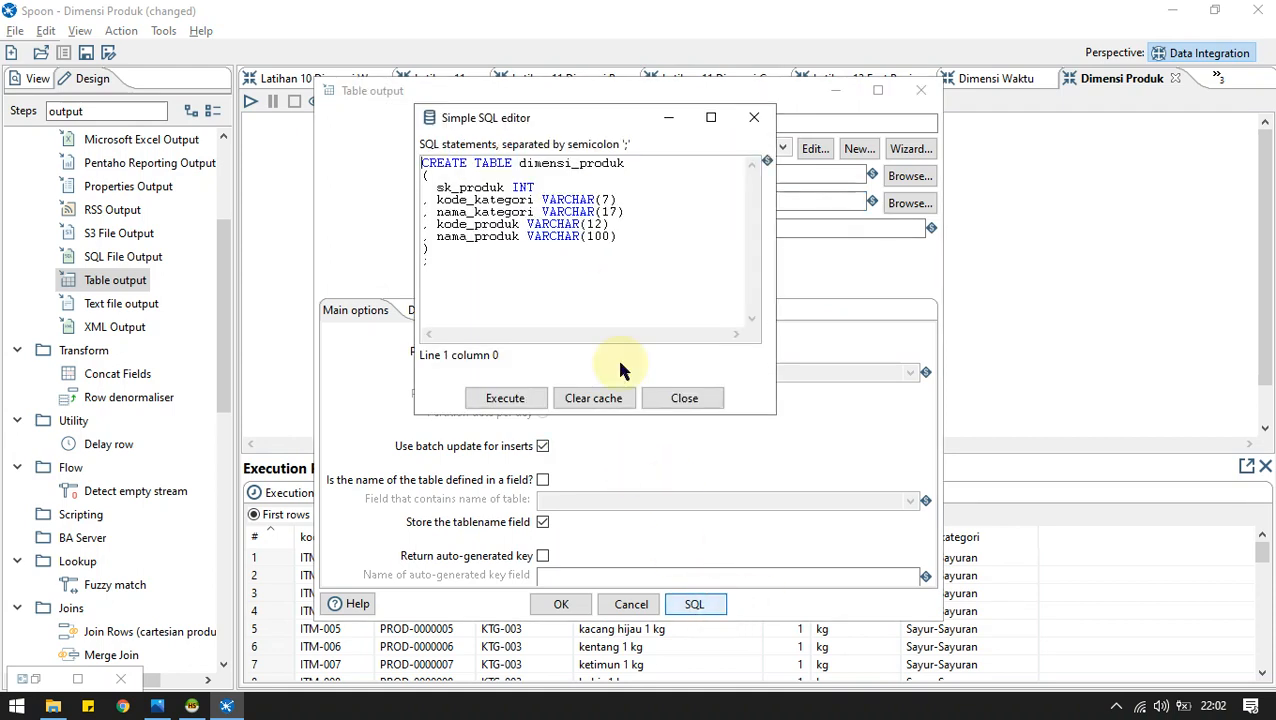
left_click(510, 396)
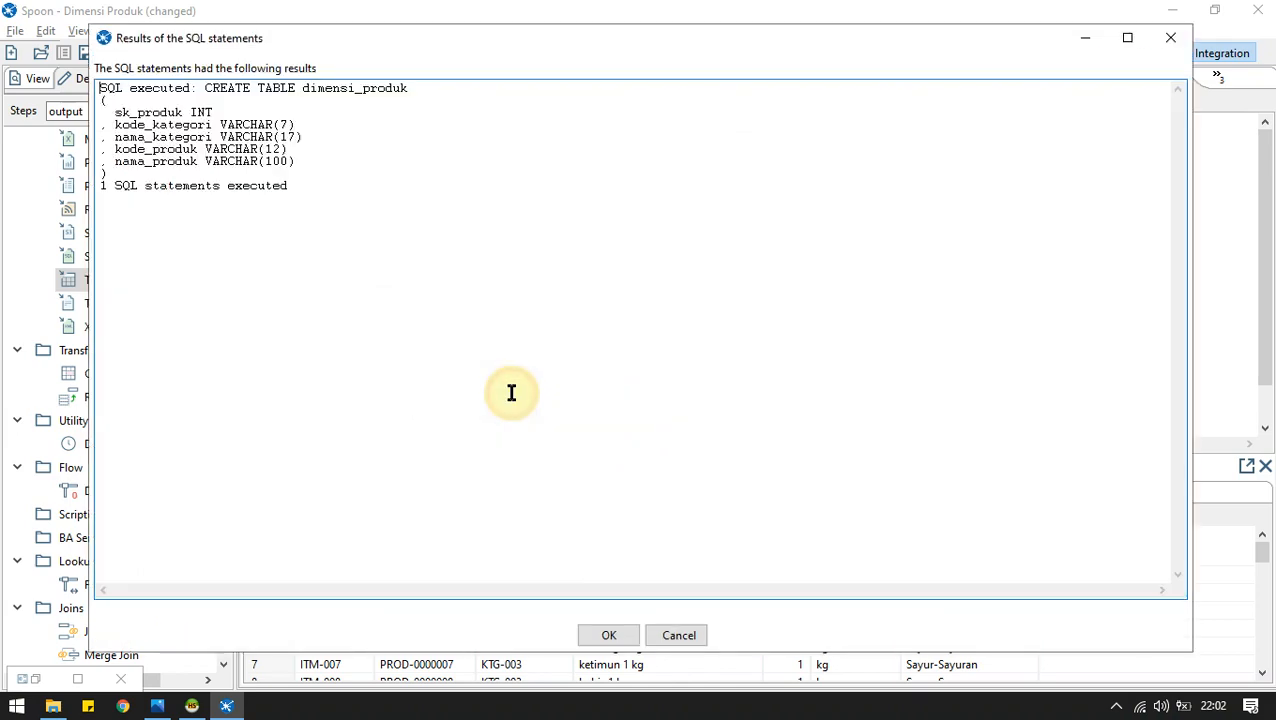
left_click(604, 638)
left_click(663, 398)
left_click(545, 606)
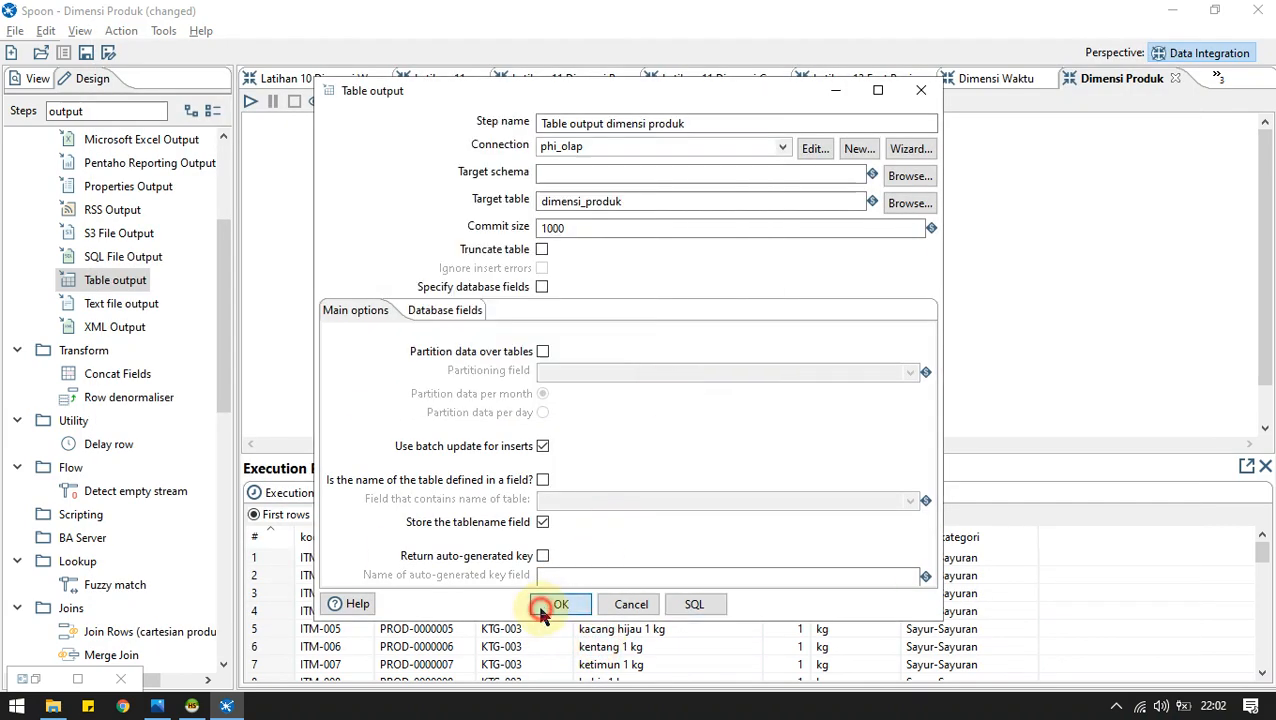
Run the Dimensi Produk transformation locally and preview the rows of "Table output dimensi produk".
left_click(251, 104)
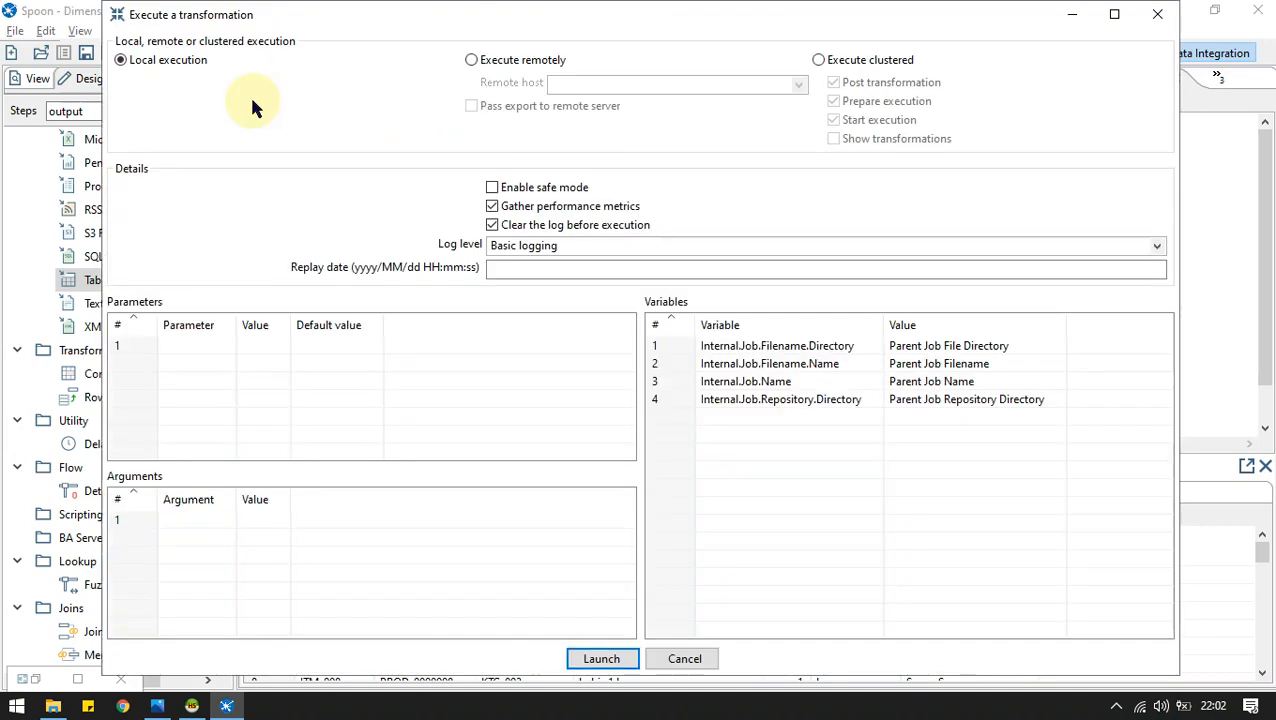
left_click(601, 658)
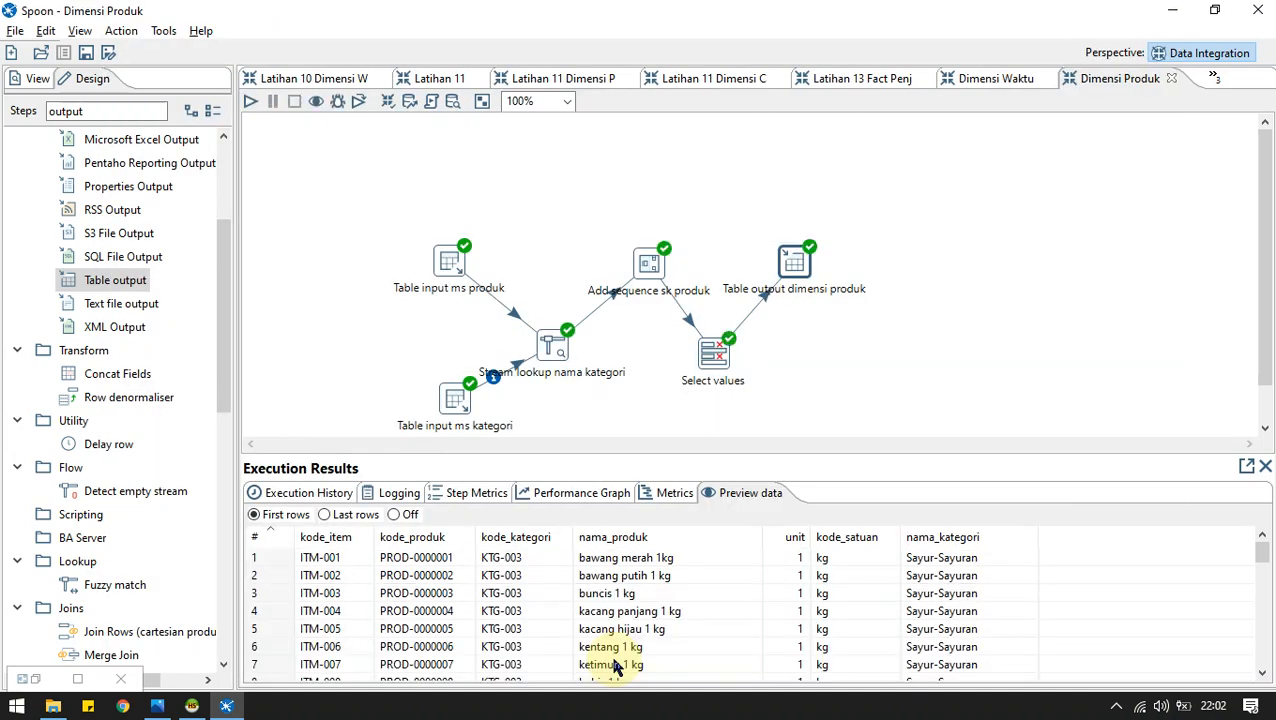
left_click(792, 261)
mouse_move(812, 323)
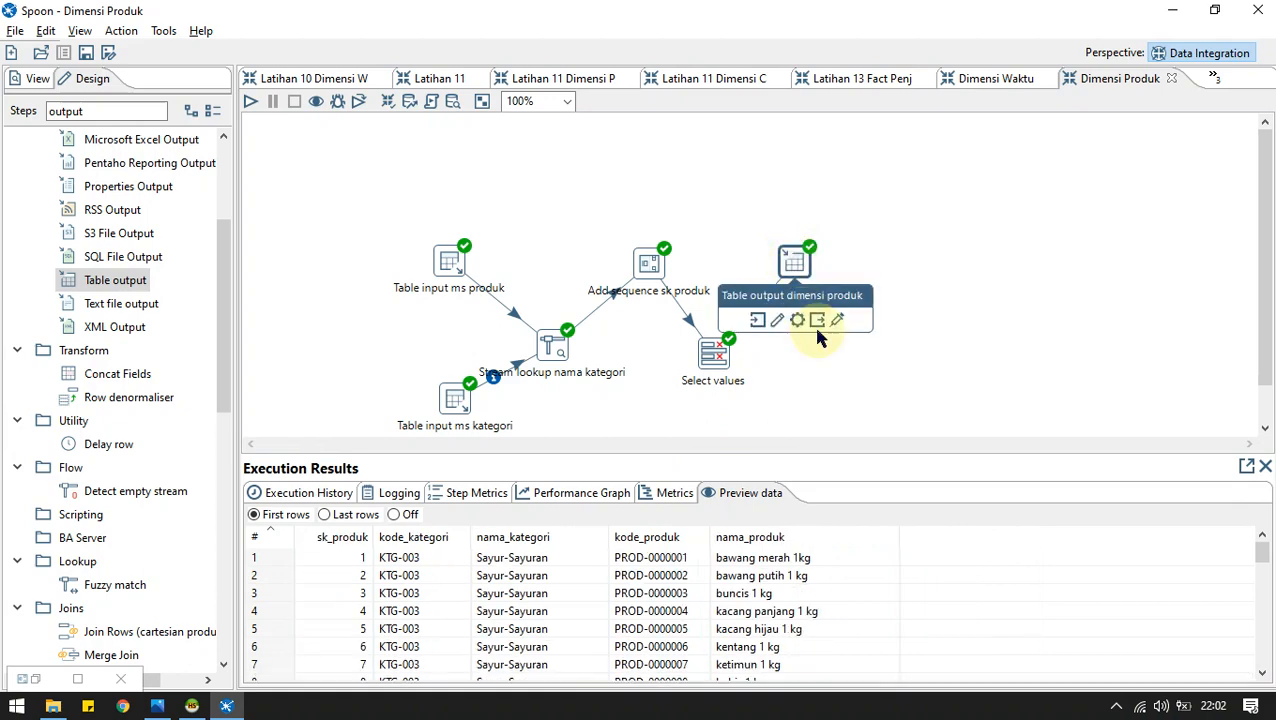
Switch to HeidiSQL, refresh the phi_olap database and view the data of the dimensi_produk table.
key("alt+Tab")
key("Escape")
key("alt+Tab")
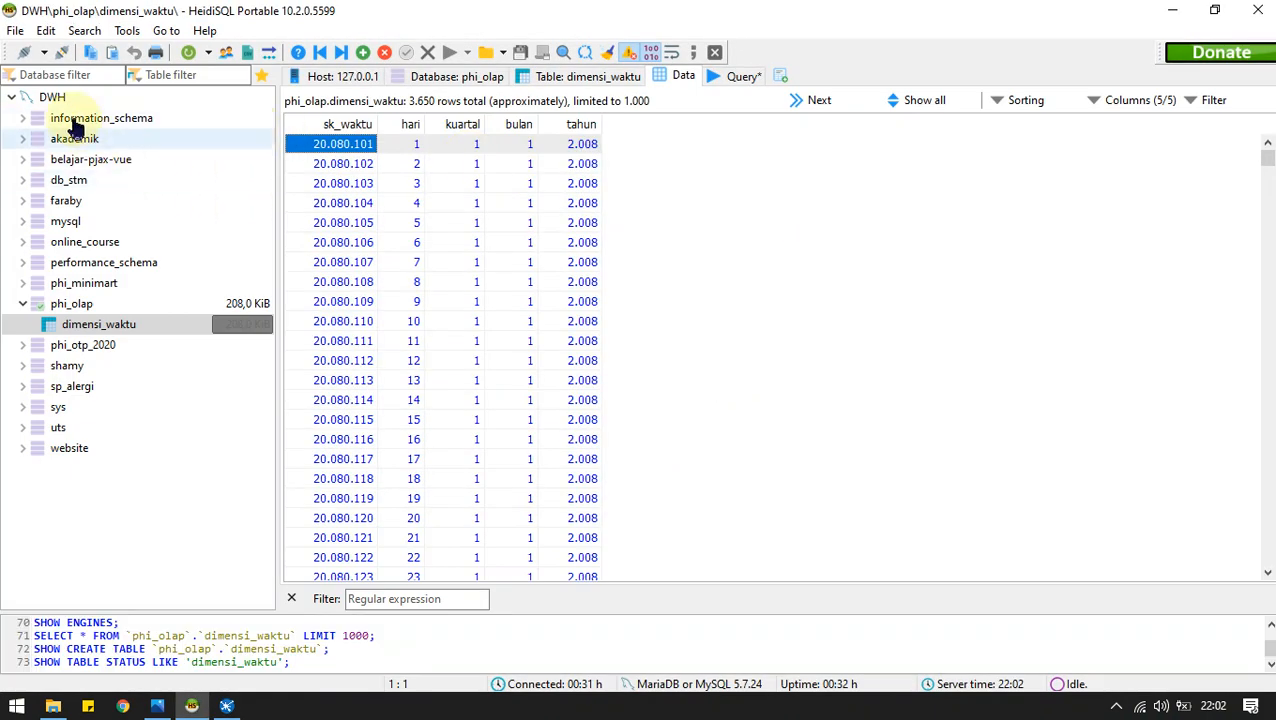
left_click(192, 56)
left_click(75, 303)
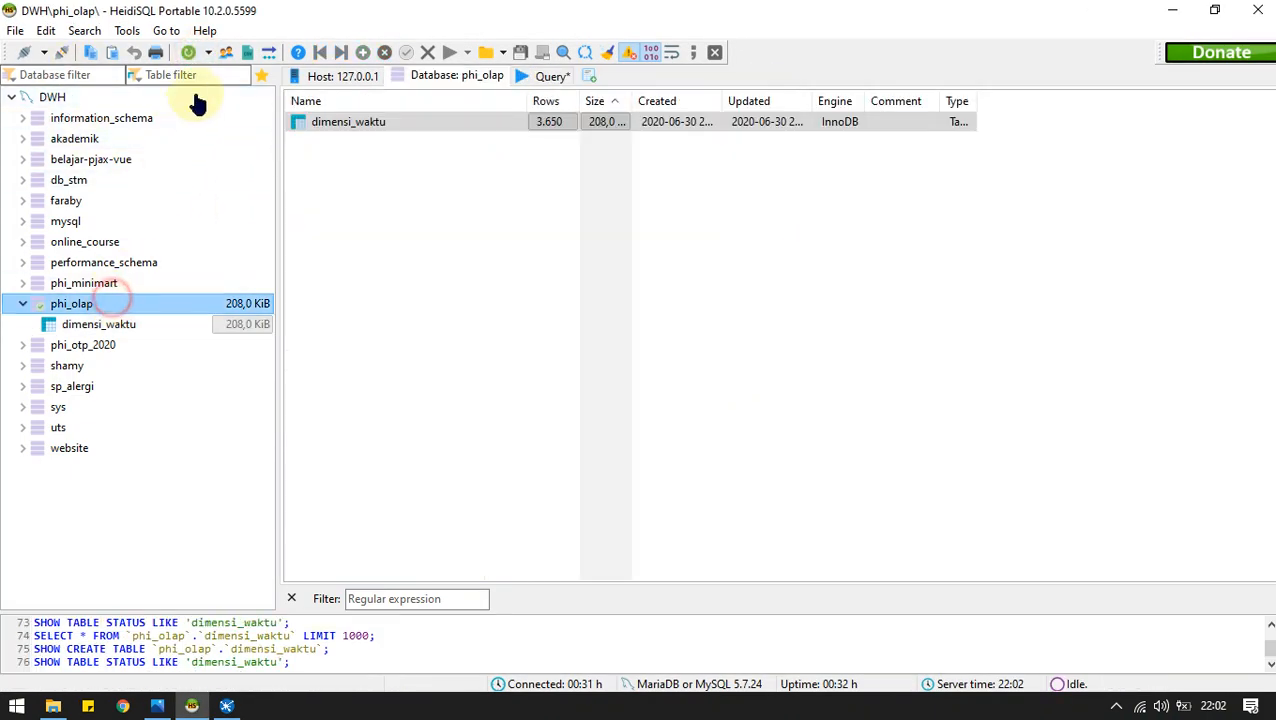
left_click(188, 53)
double_click(330, 119)
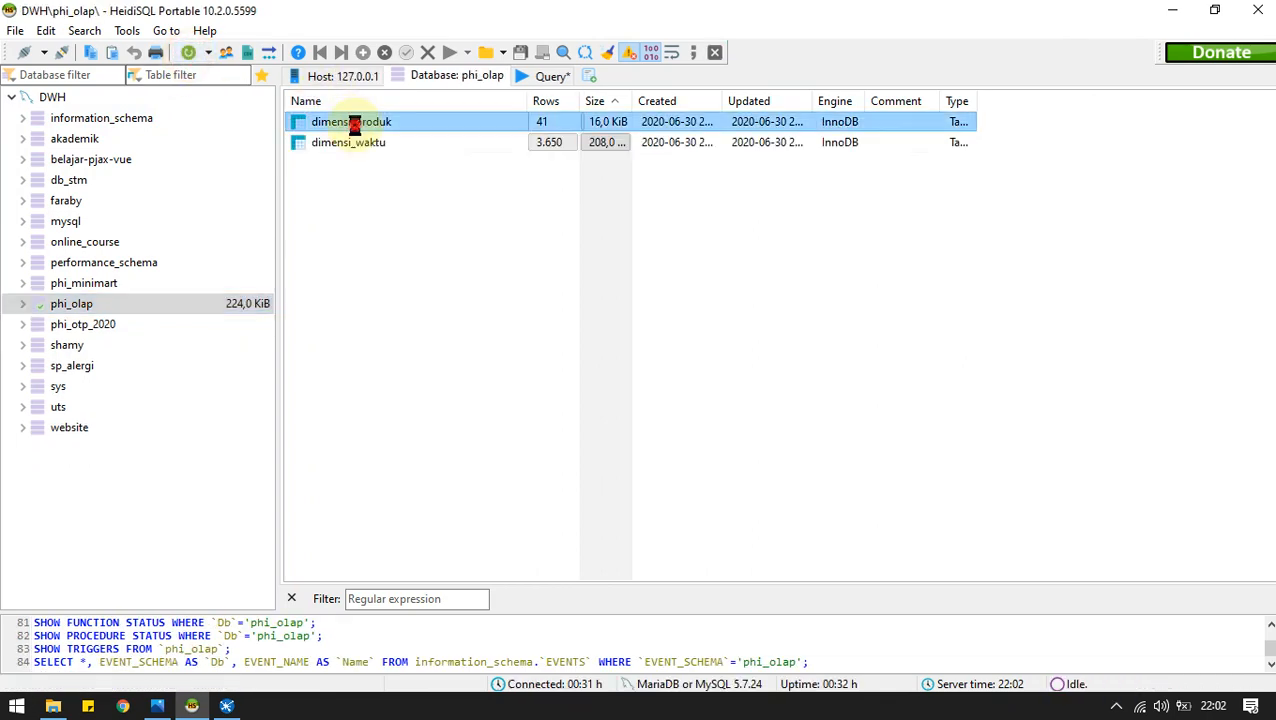
left_click(684, 77)
Switch back to Spoon and create a new blank transformation.
key("alt+Tab")
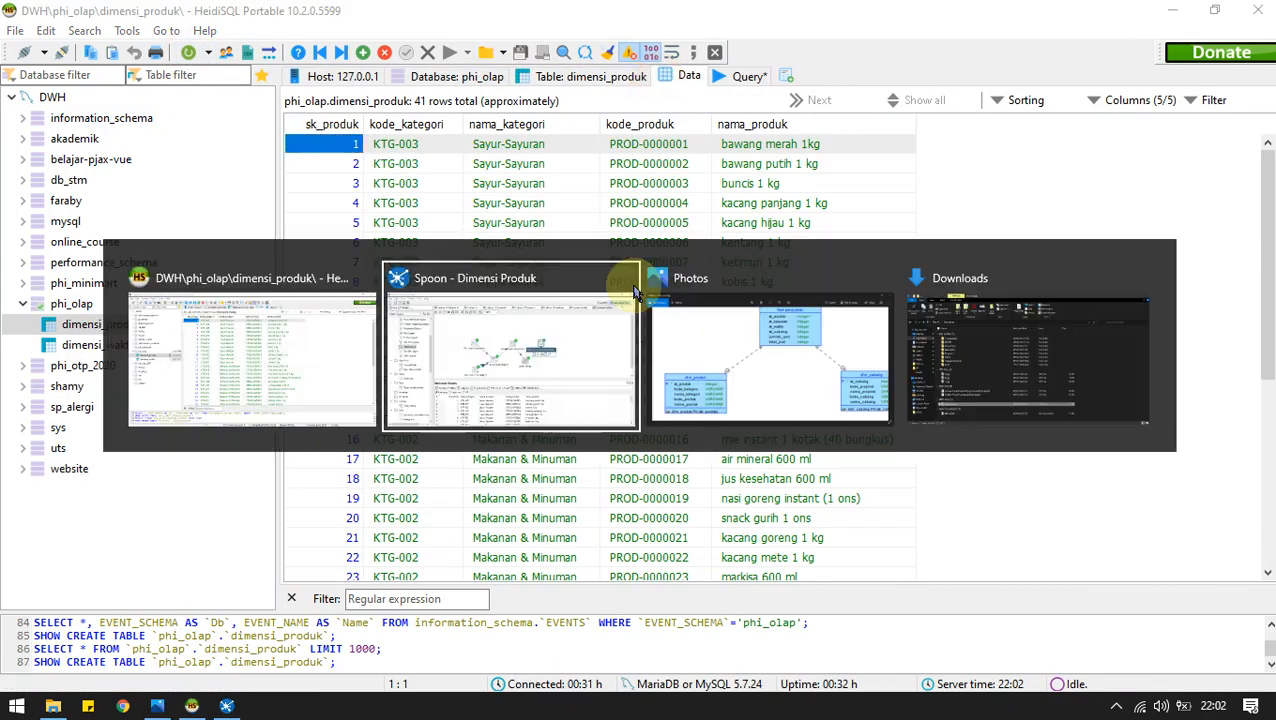
left_click(634, 290)
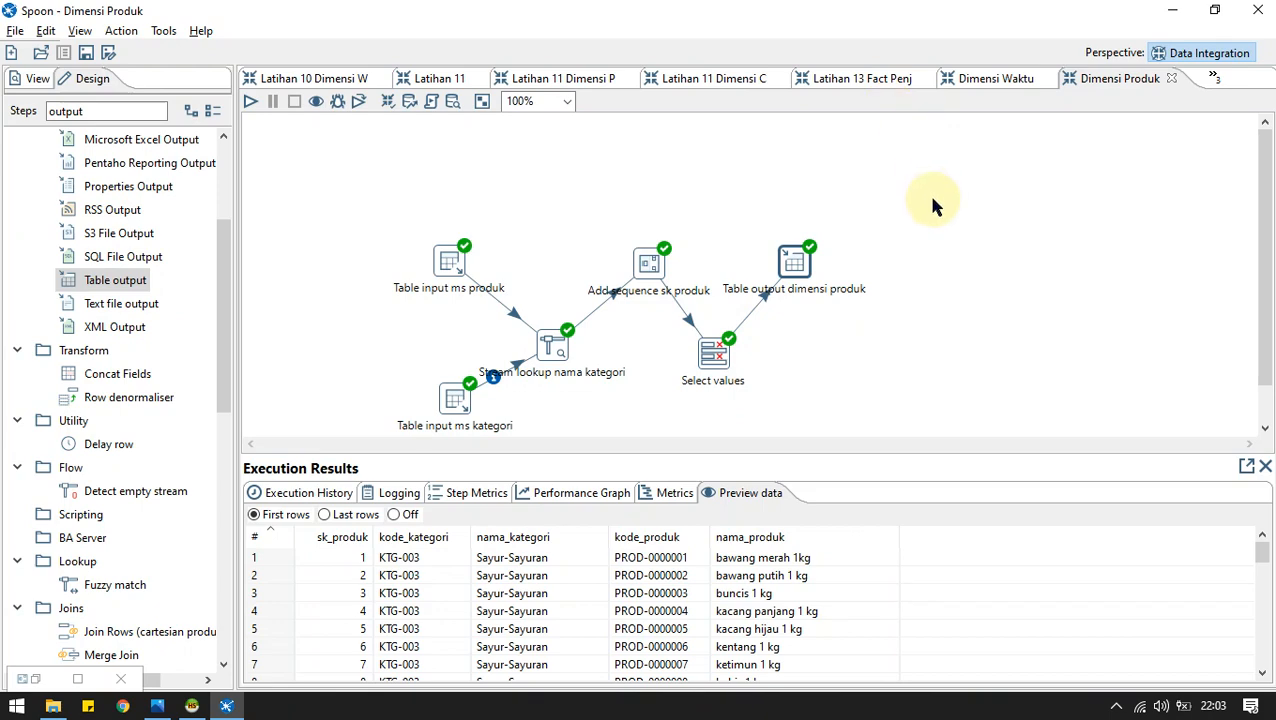
key("ctrl+n")
Switch to the ERD image in Photos, examine the fields of the dim_karyawan table, and return to Spoon.
key("alt+Tab")
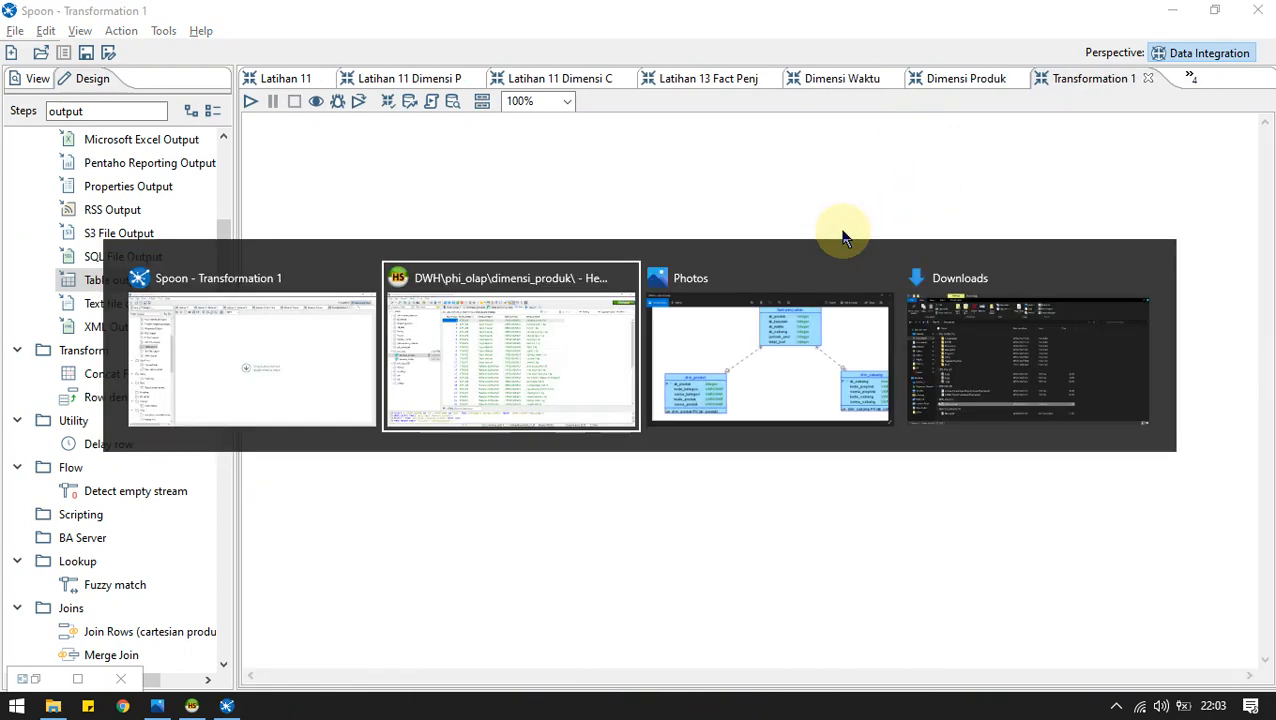
key("alt+Tab")
key("alt+Tab")
key("alt+Tab")
key("alt+Tab")
key("alt+Tab")
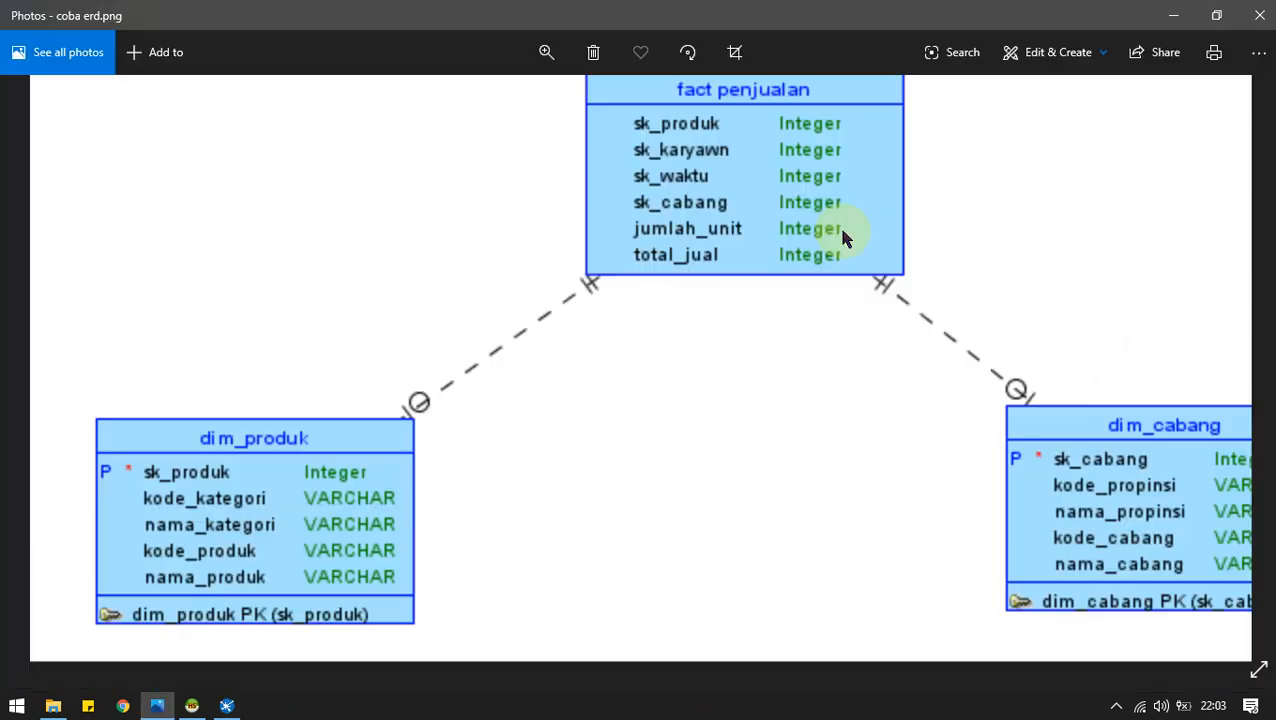
left_click(843, 231)
left_click_drag(428, 287, 580, 475)
key("alt+Tab")
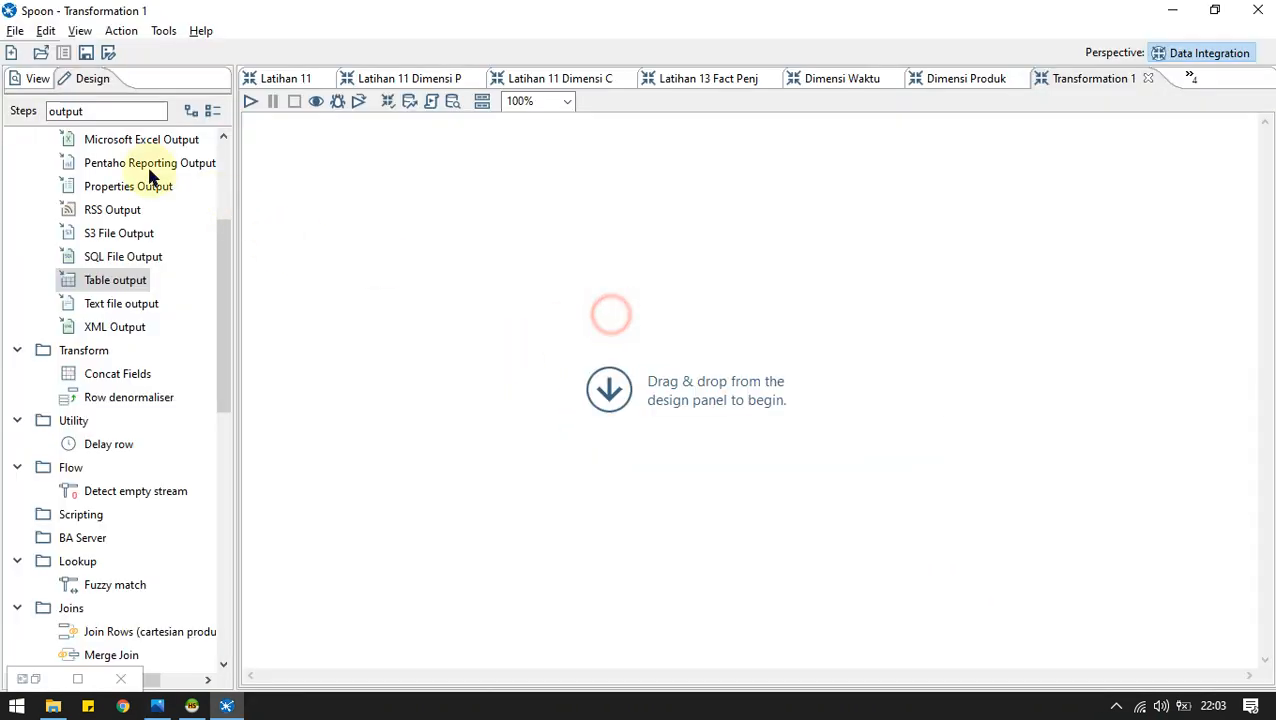
Search the steps for "input" and add a Table input step to the empty transformation canvas.
double_click(78, 110)
key("BackSpace")
type("in")
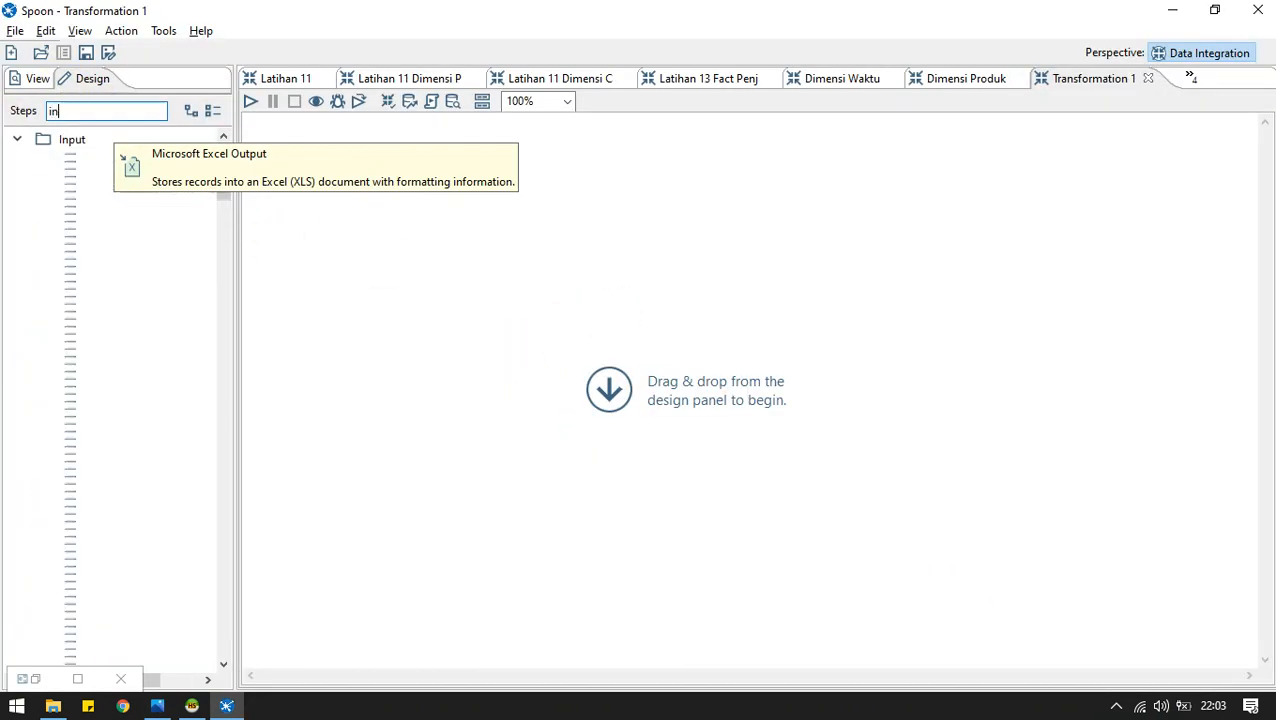
type("put")
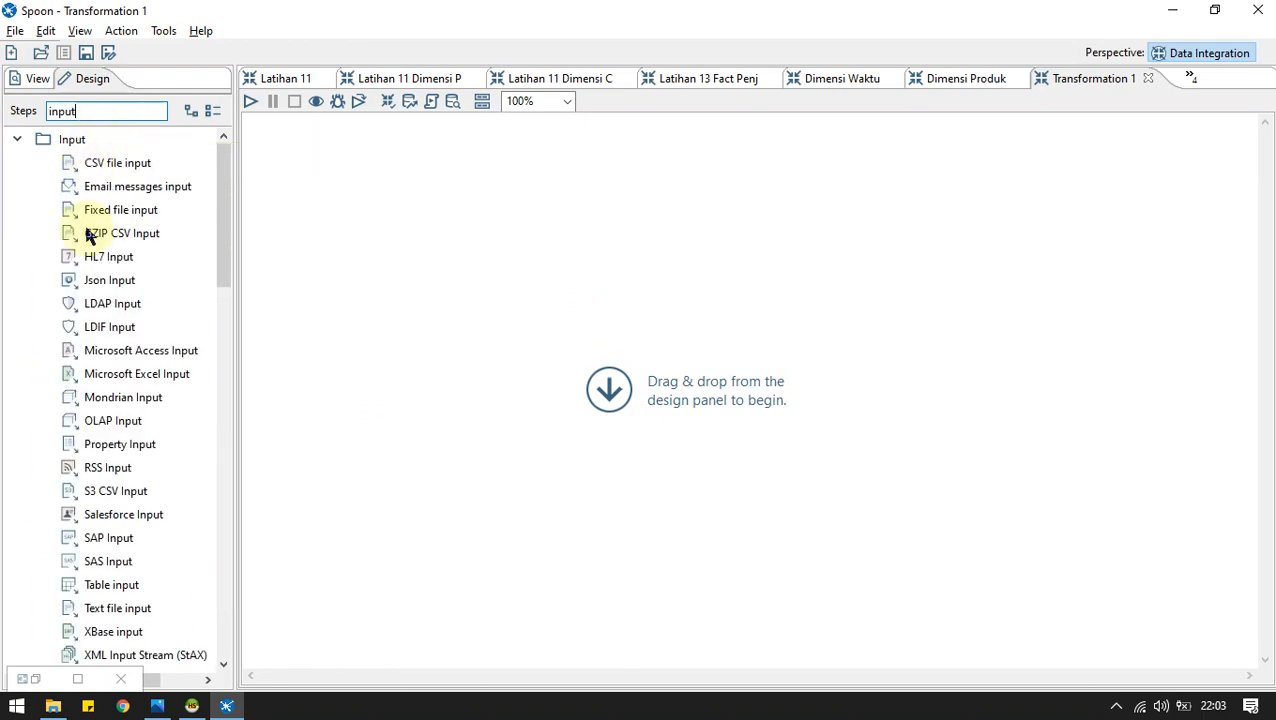
scroll(124, 514, "down", 5)
scroll(124, 514, "down", 3)
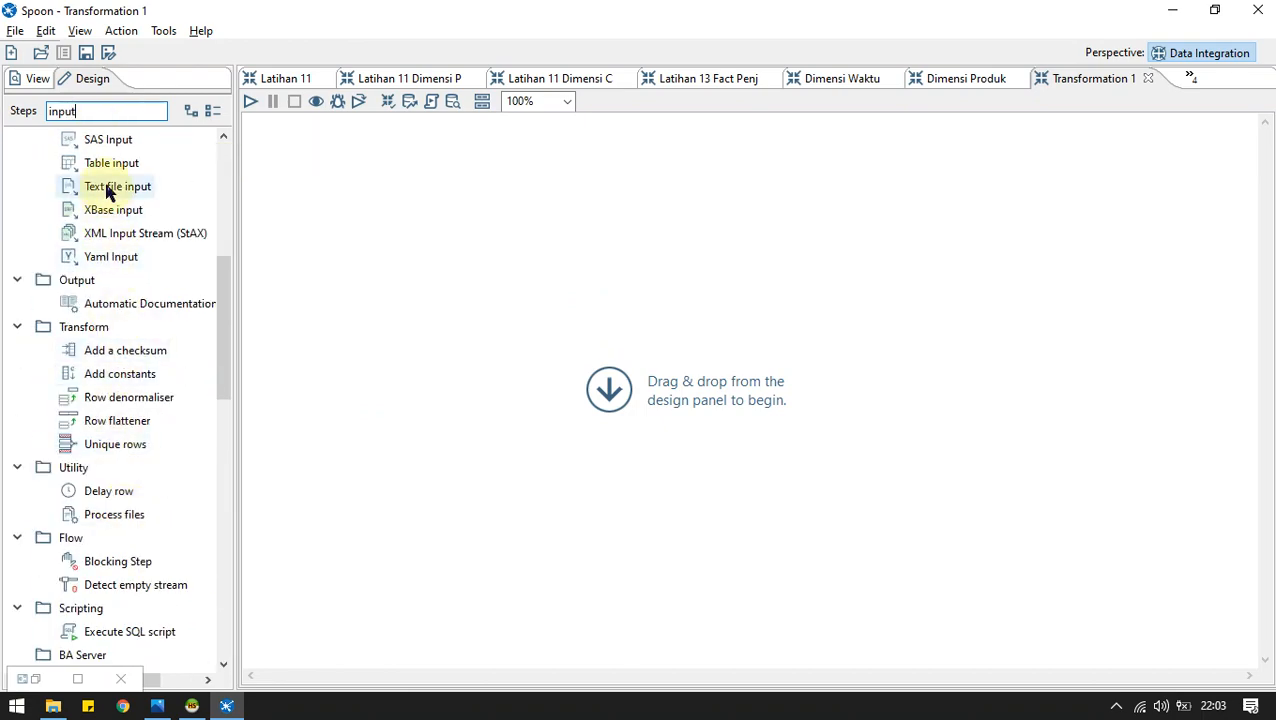
left_click_drag(110, 163, 425, 286)
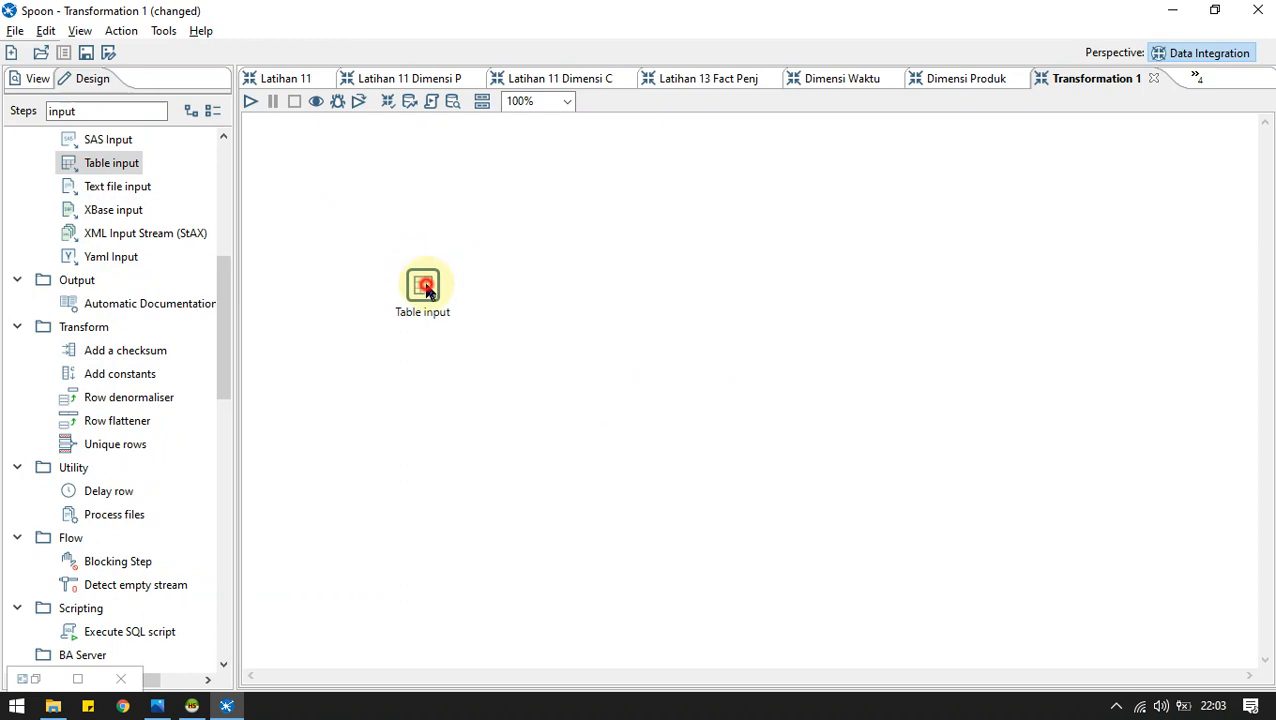
Name the new input step "Table input ms karyawan" and set its connection to phi_minimart.
double_click(424, 285)
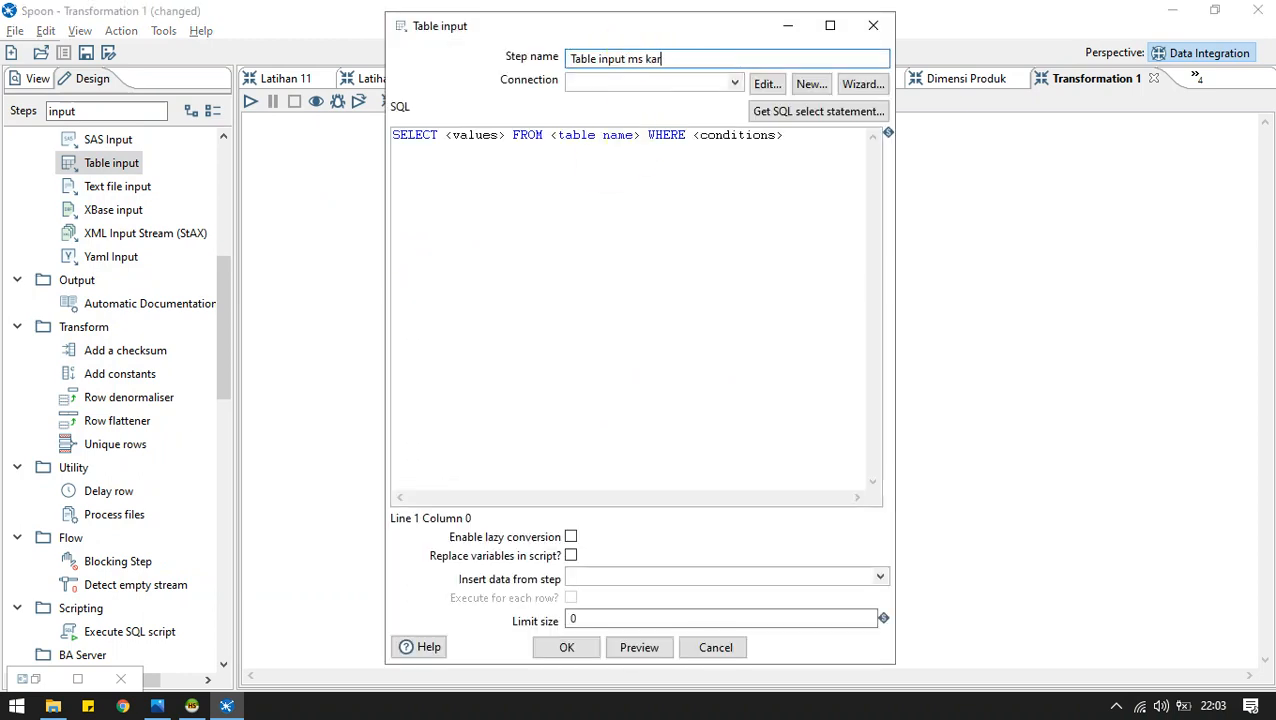
left_click(737, 86)
left_click(666, 101)
Generate the SQL select statement from the karyawan master table with field names included, and accept the Table input settings.
left_click(770, 111)
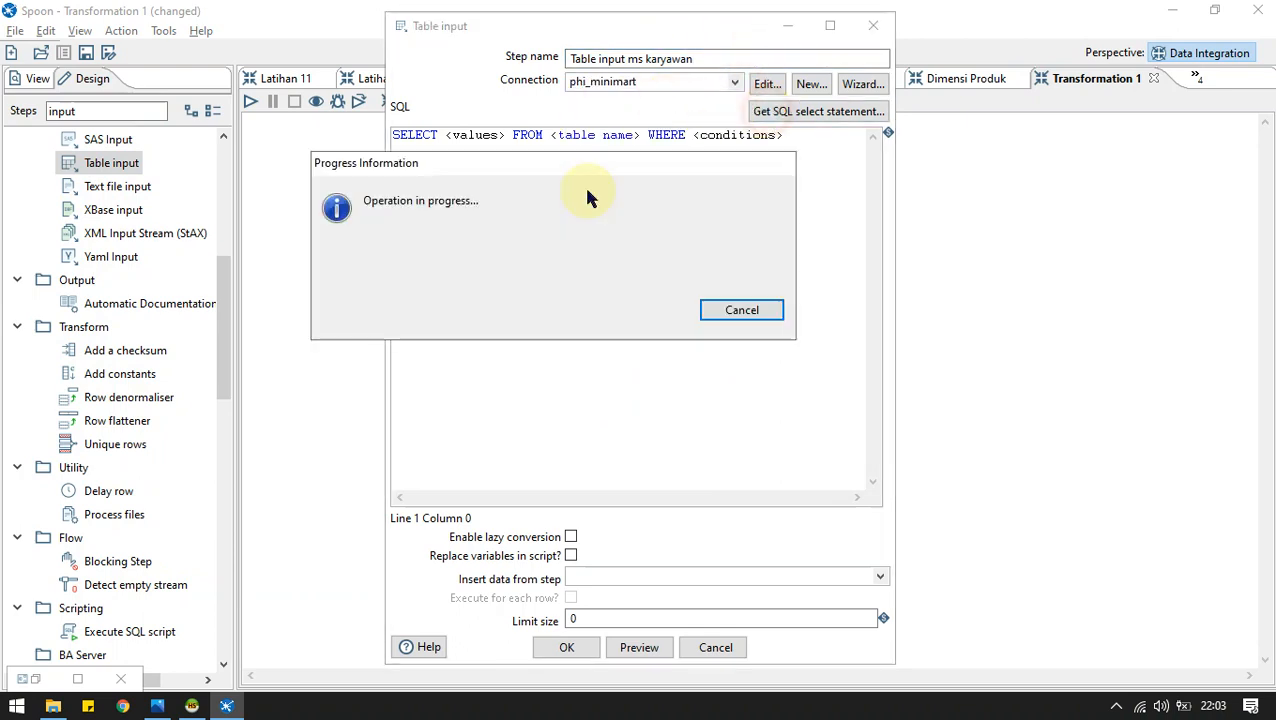
left_click(381, 221)
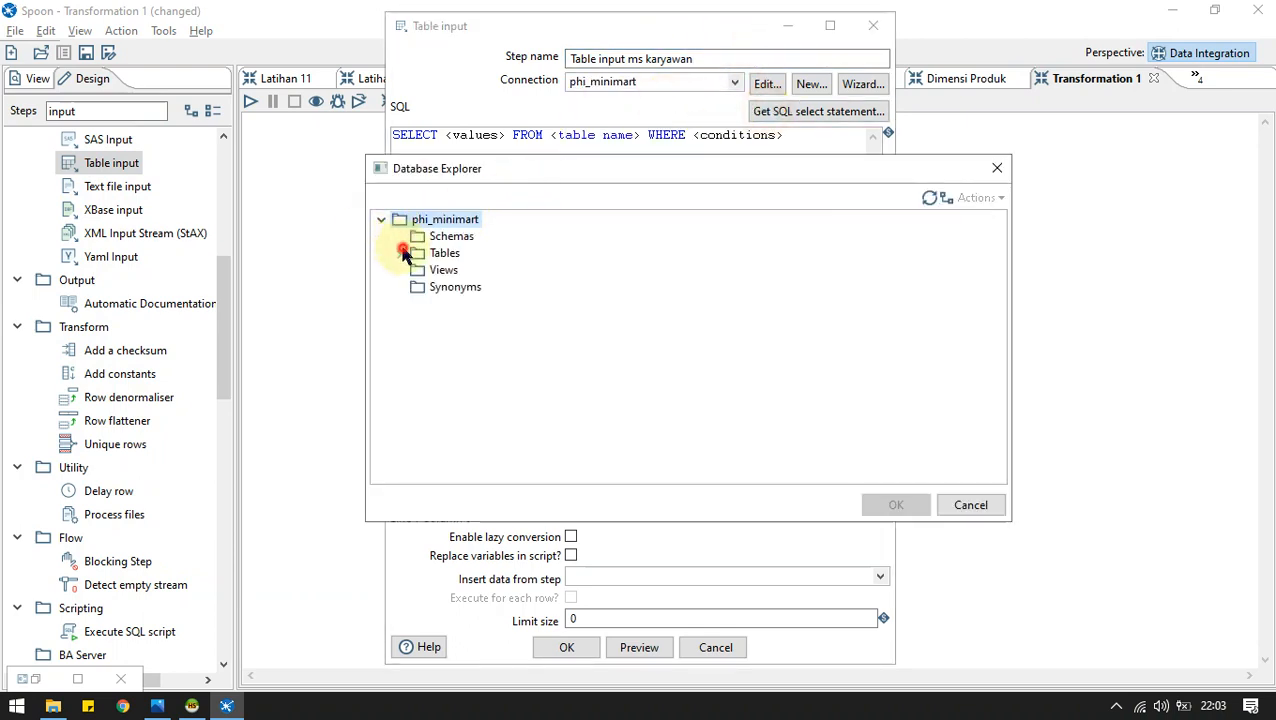
left_click(401, 253)
double_click(479, 338)
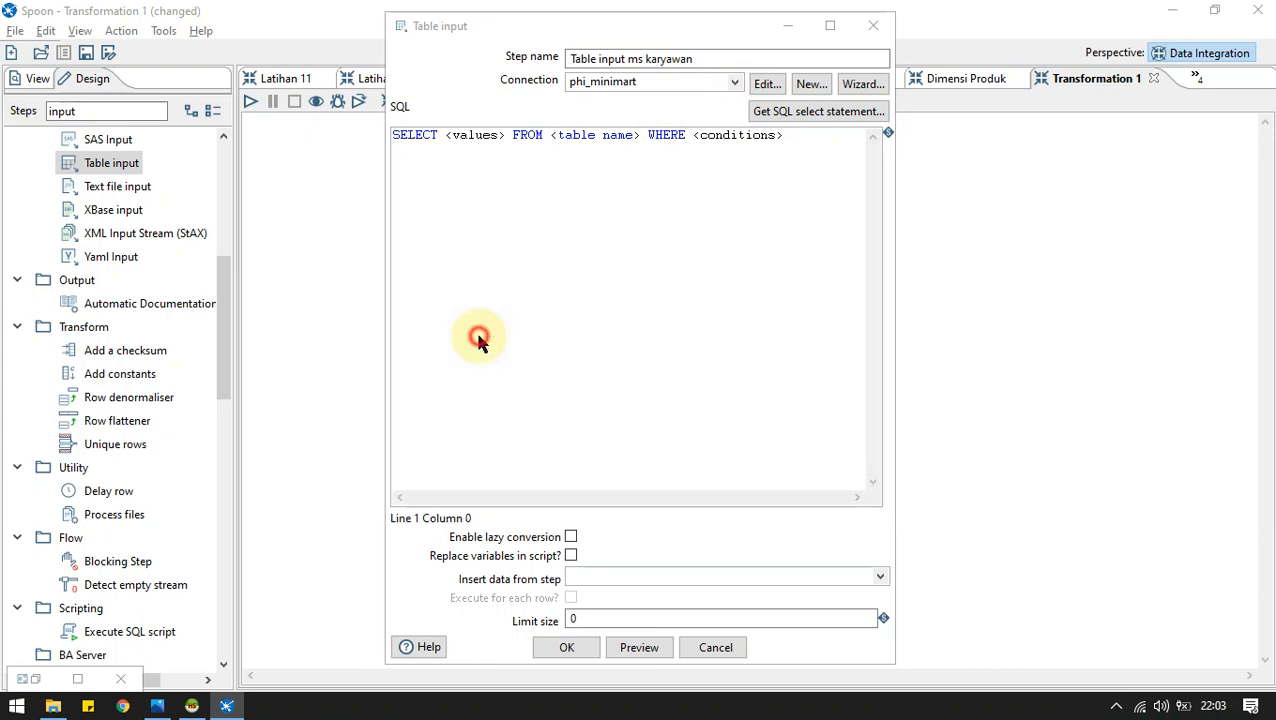
left_click(603, 416)
left_click(581, 647)
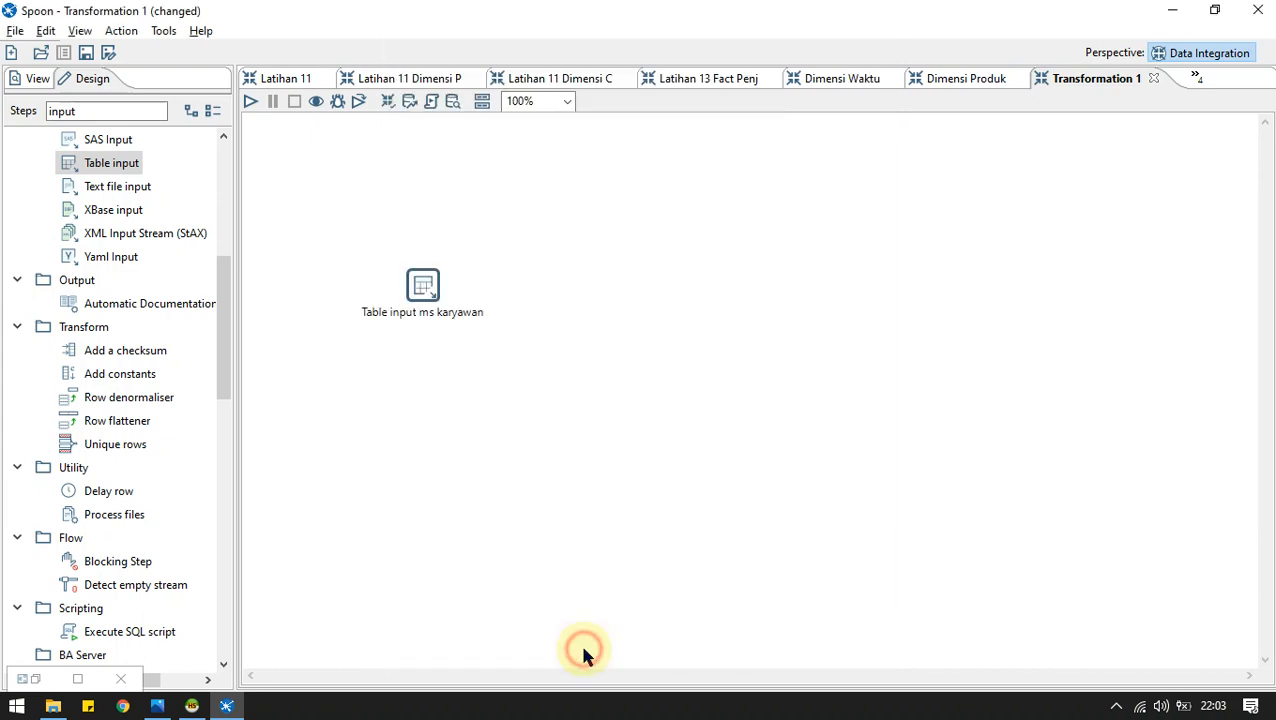
Recheck dim_karyawan in the ERD image and add a second Table input step below "Table input ms karyawan".
key("alt+Tab")
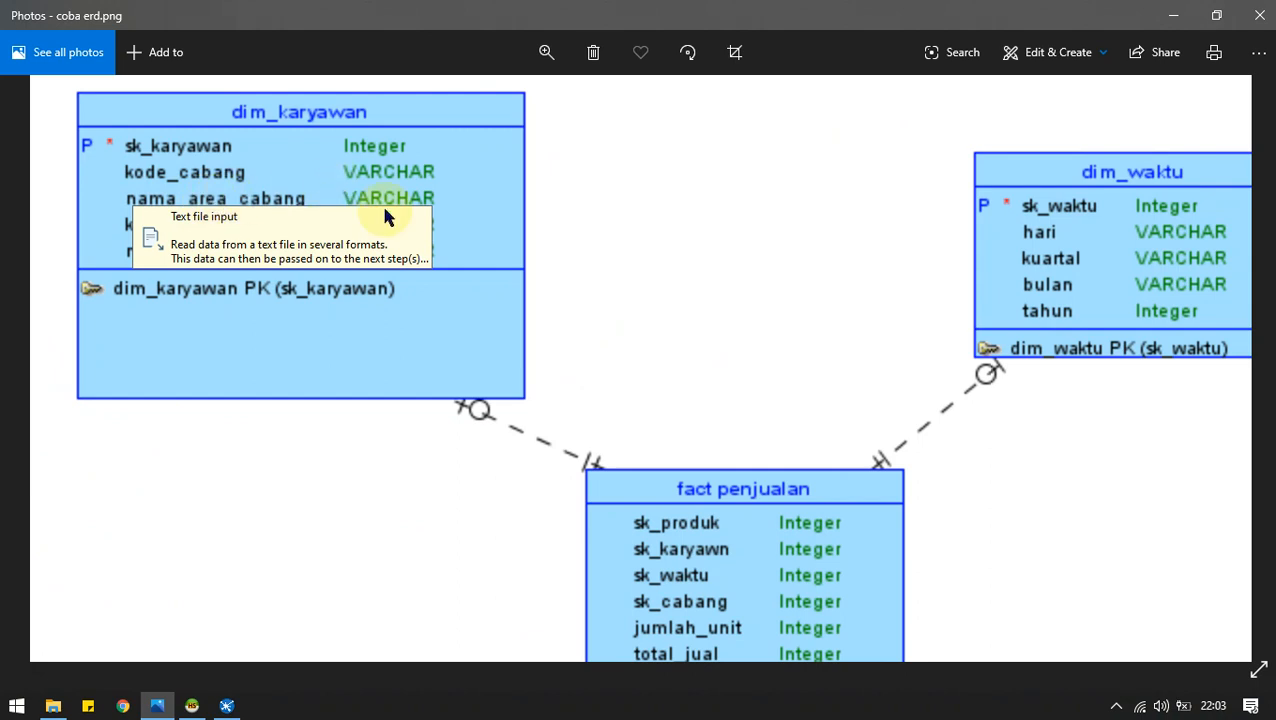
key("alt+Tab")
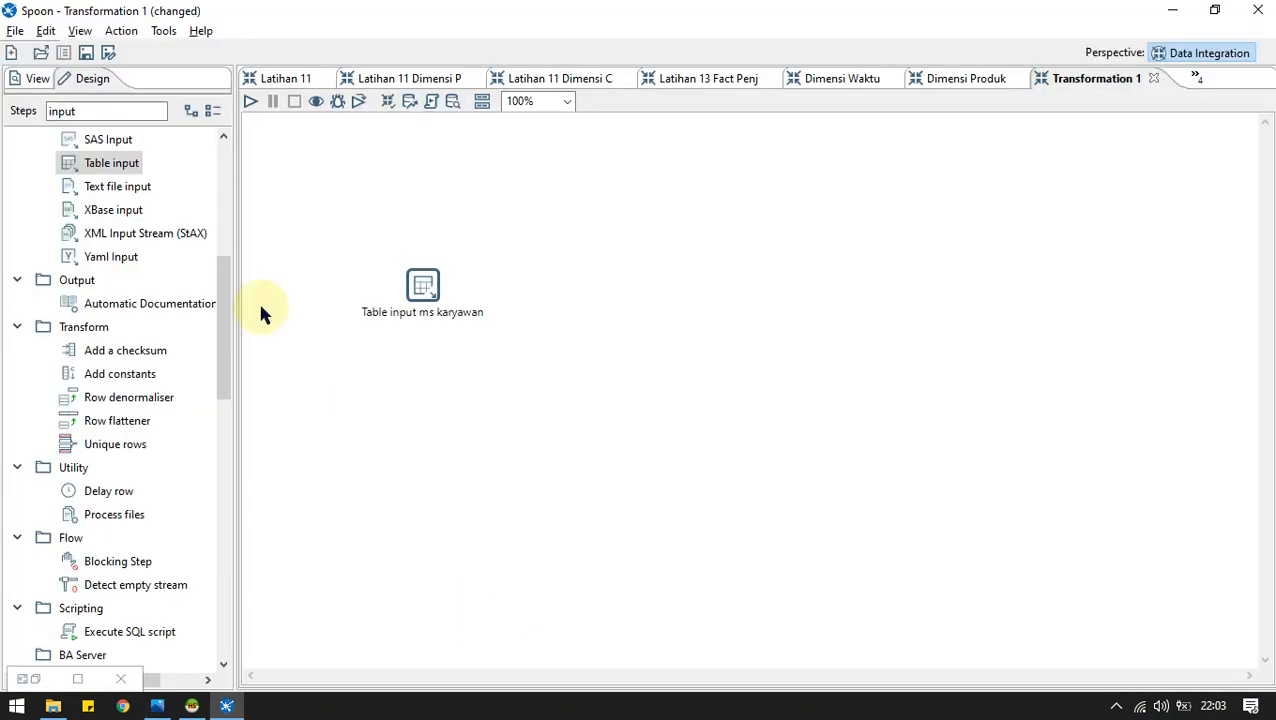
left_click_drag(94, 162, 416, 390)
Name the second input step "Table input ms cabang" and set its connection to phi_minimart.
double_click(427, 393)
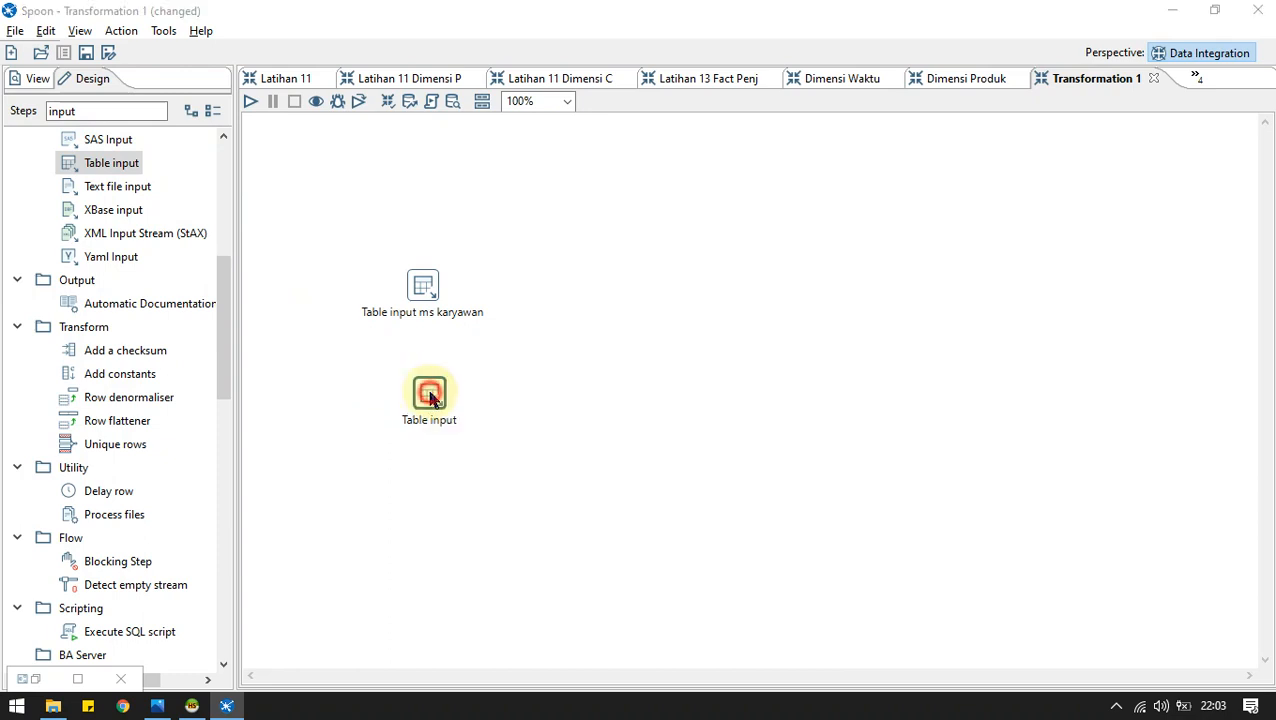
left_click(653, 51)
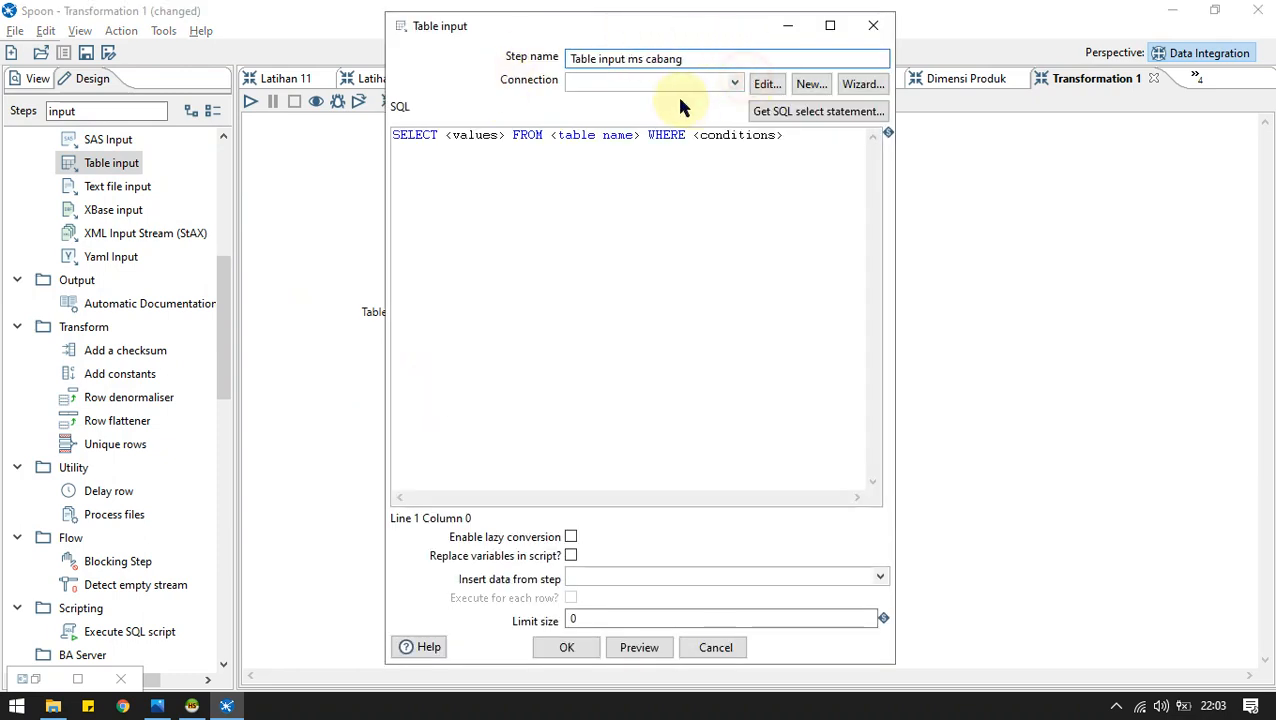
left_click(733, 84)
left_click(661, 99)
Generate the SQL select statement from the ms_cabang table with field names included, and accept the Table input settings.
left_click(760, 112)
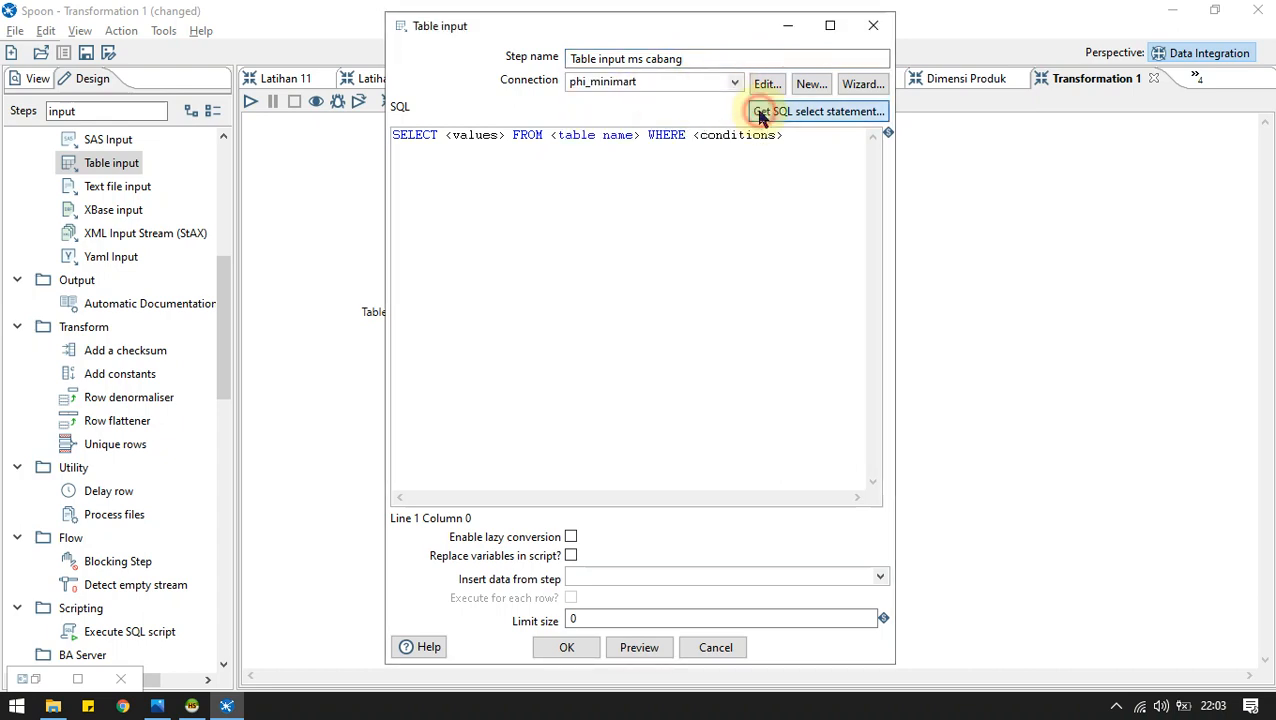
left_click(381, 219)
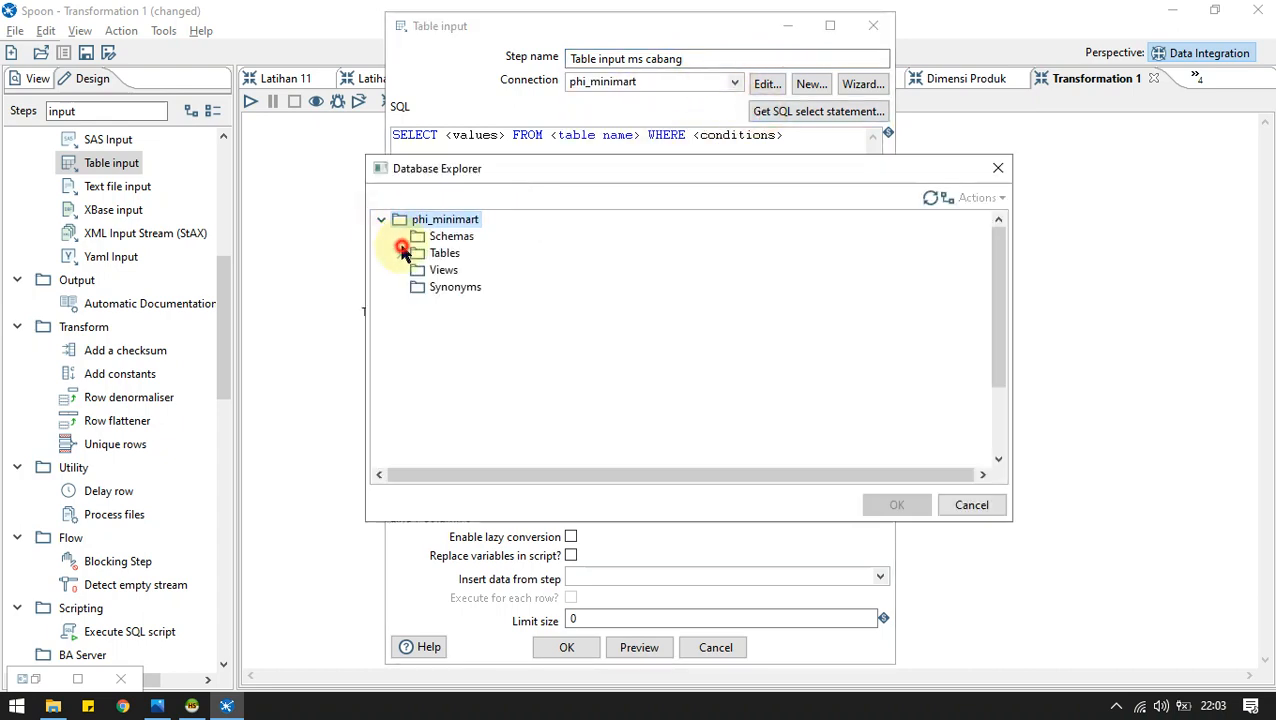
left_click(399, 253)
double_click(468, 272)
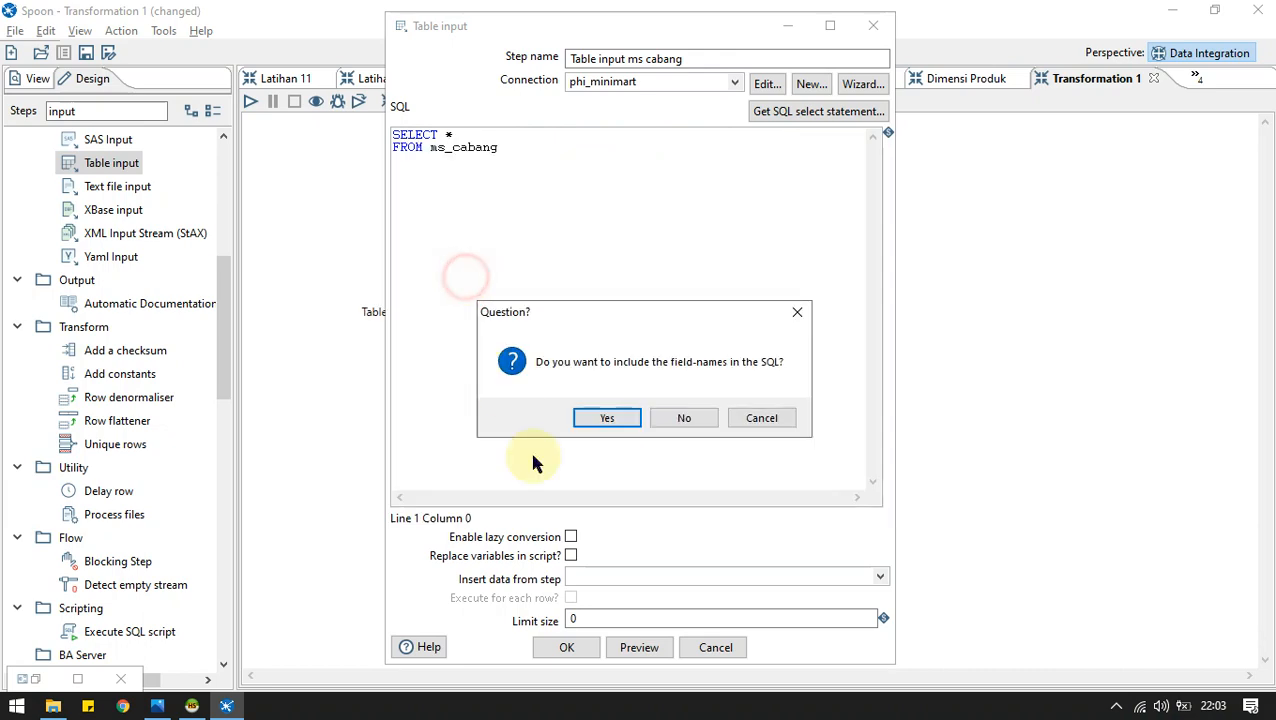
left_click(605, 418)
left_click(567, 647)
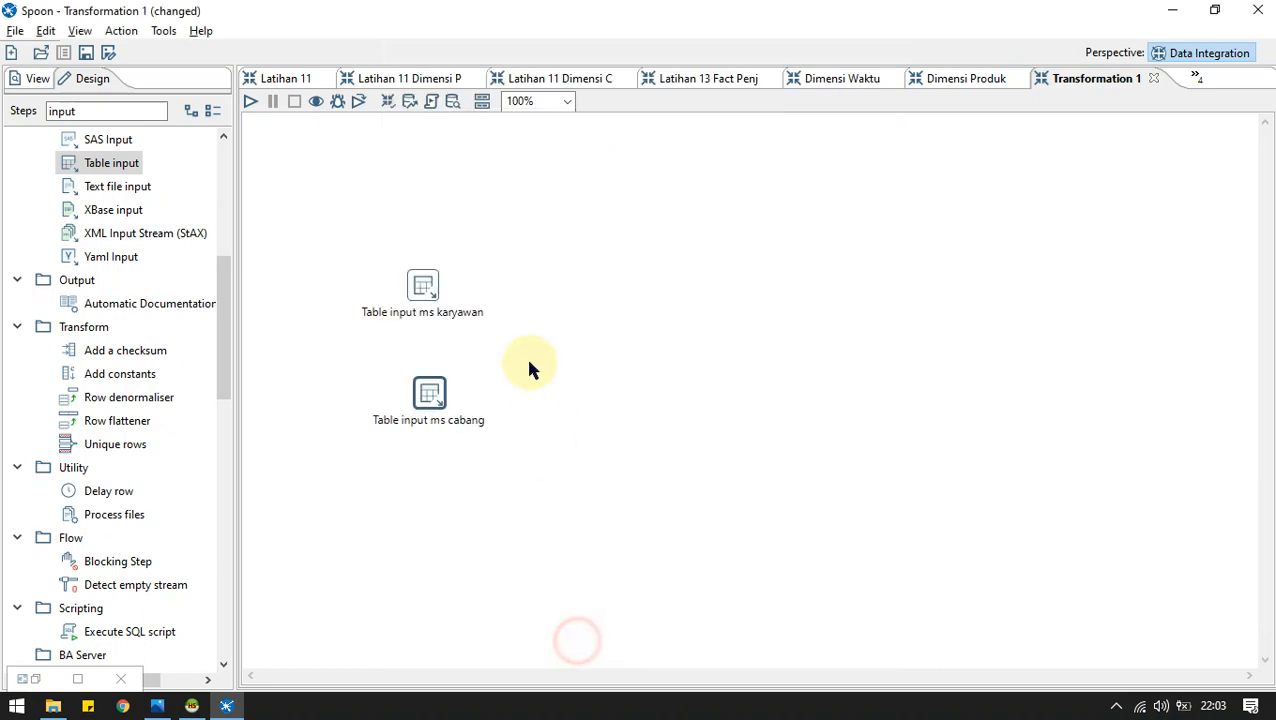
Add a Stream lookup step beside the two table inputs, and close the leftover Get Value From Sequence dialog.
left_click(100, 116)
key("ctrl+a")
type("str")
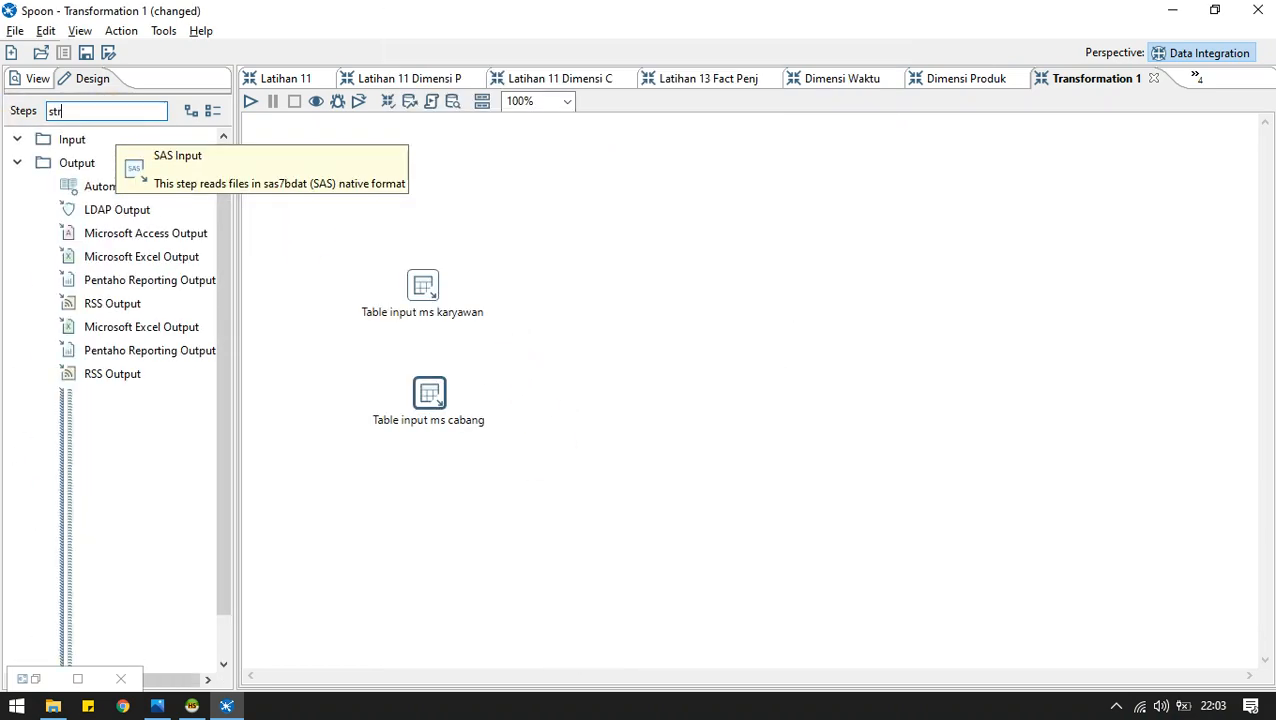
type("eam")
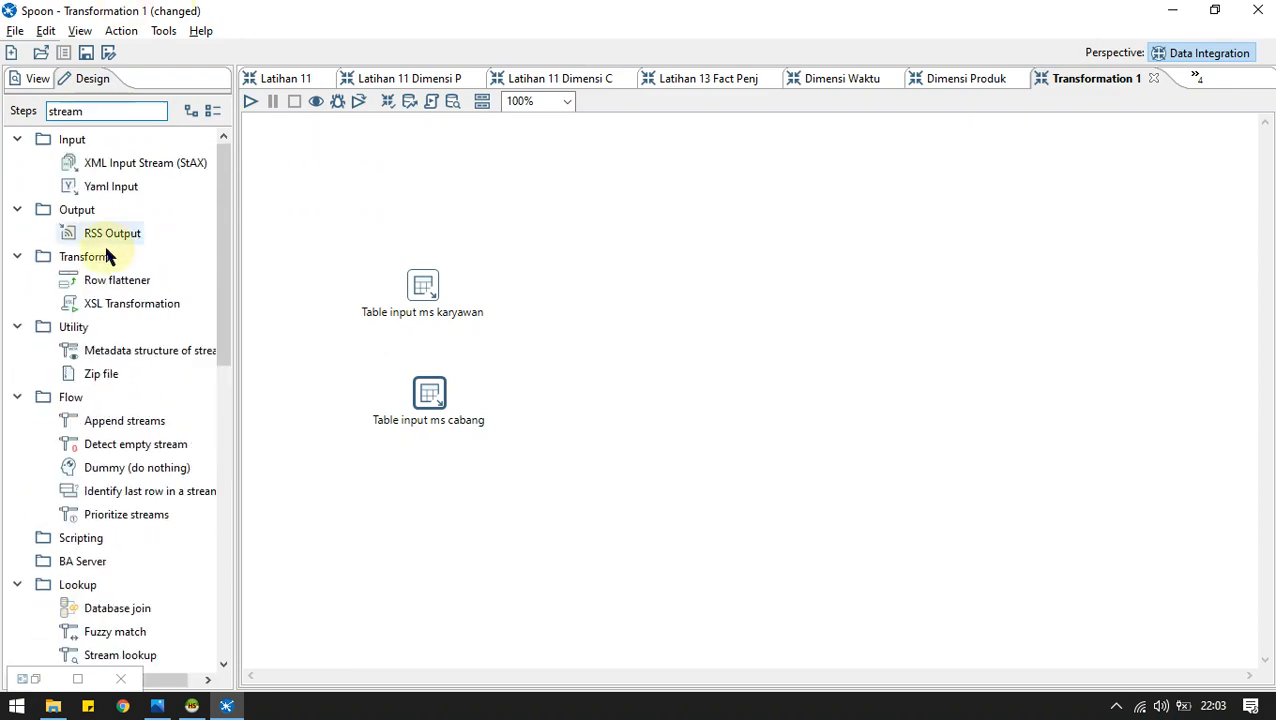
scroll(157, 513, "down", 5)
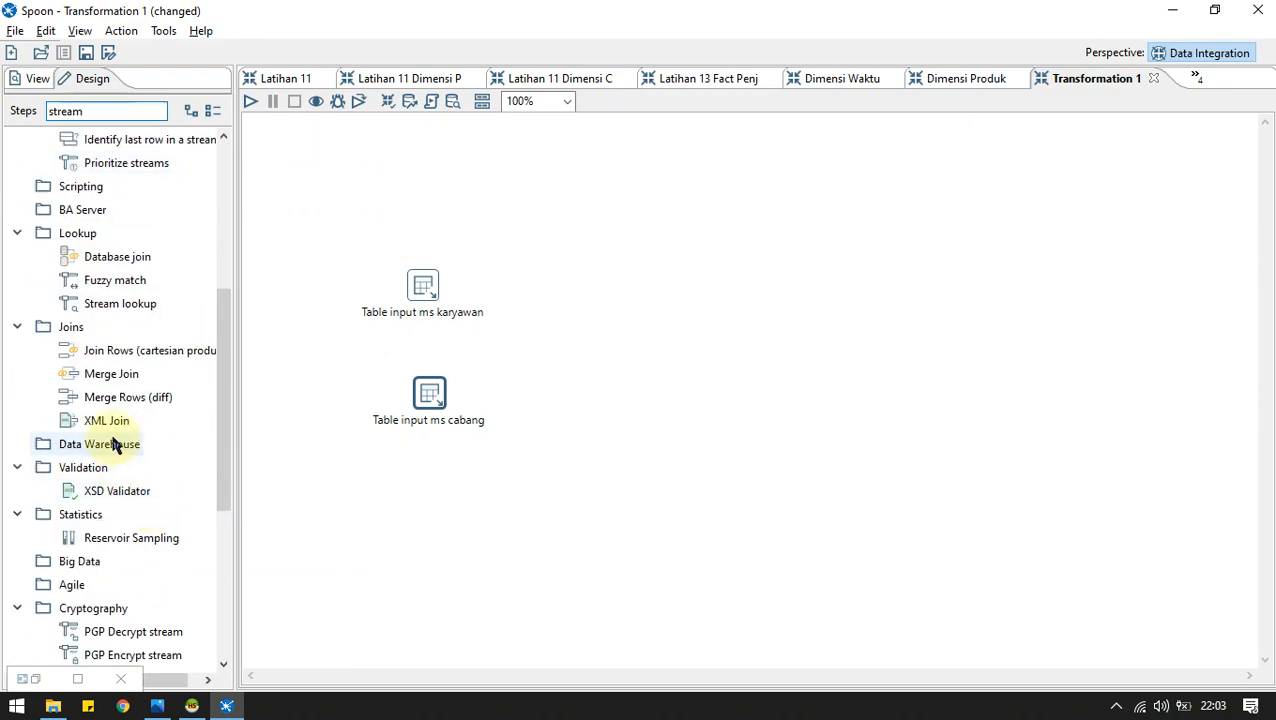
scroll(157, 538, "down", 5)
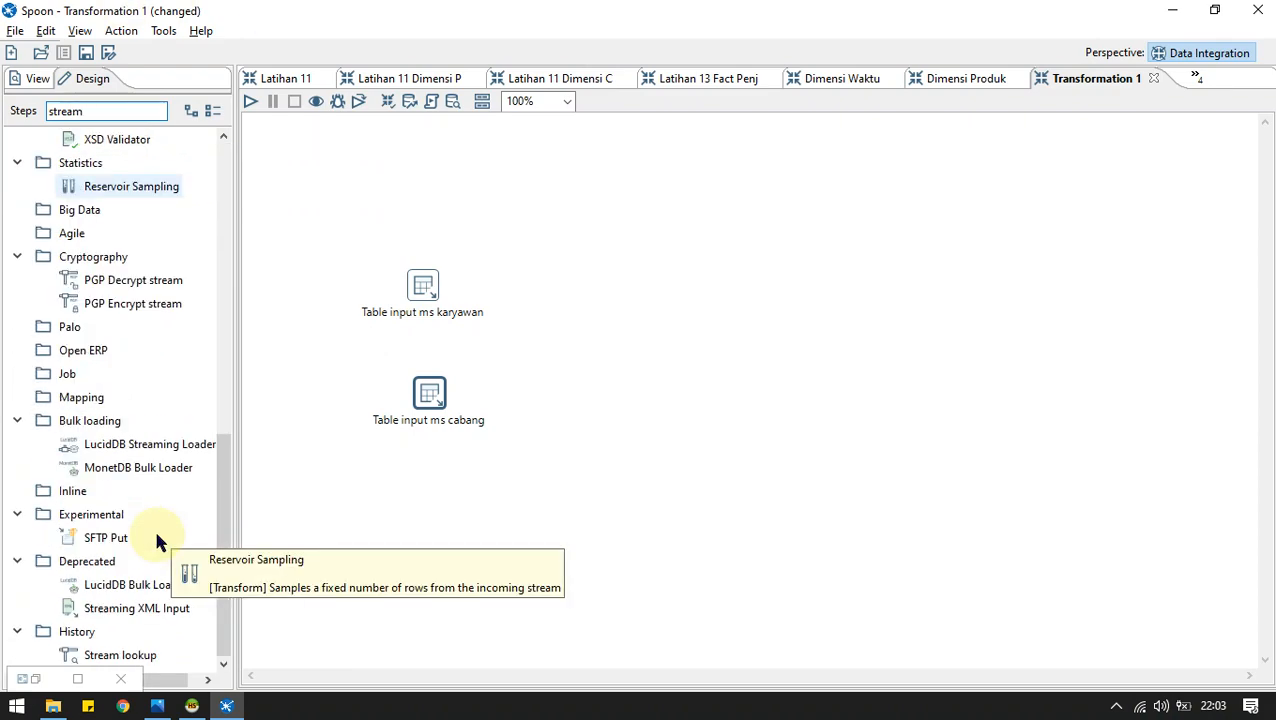
right_click(120, 675)
left_click(310, 572)
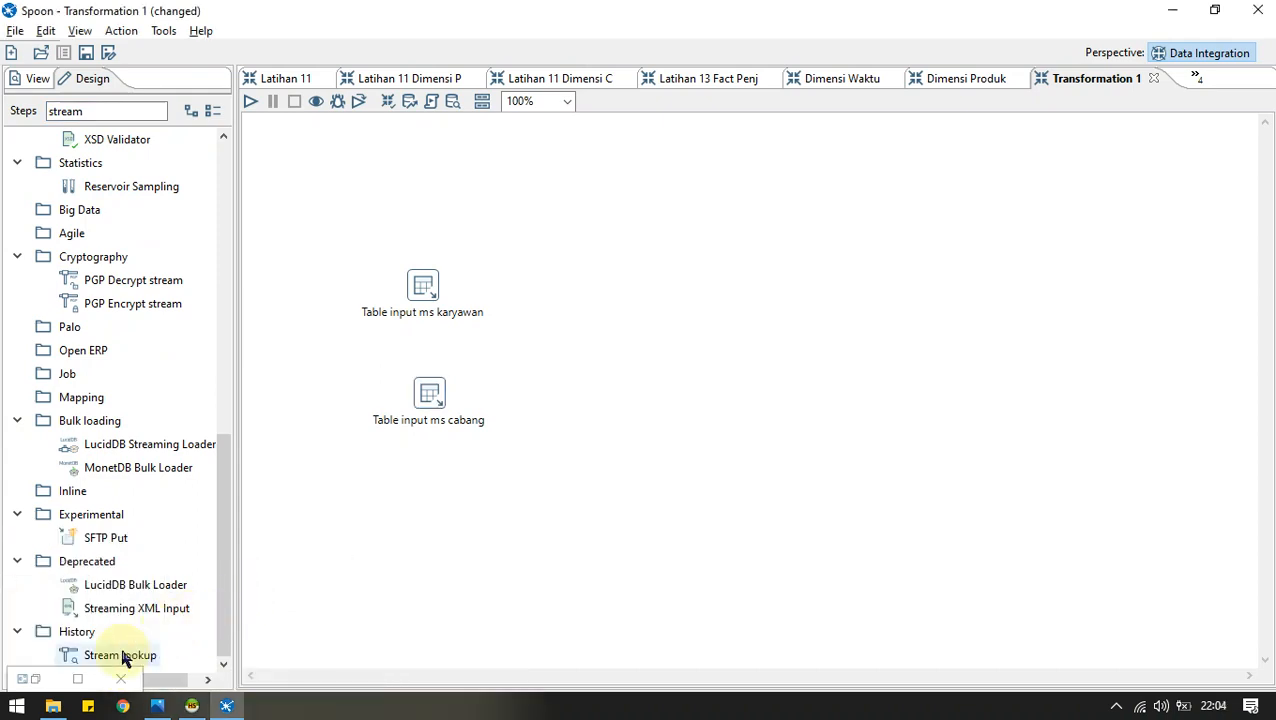
left_click_drag(120, 655, 533, 349)
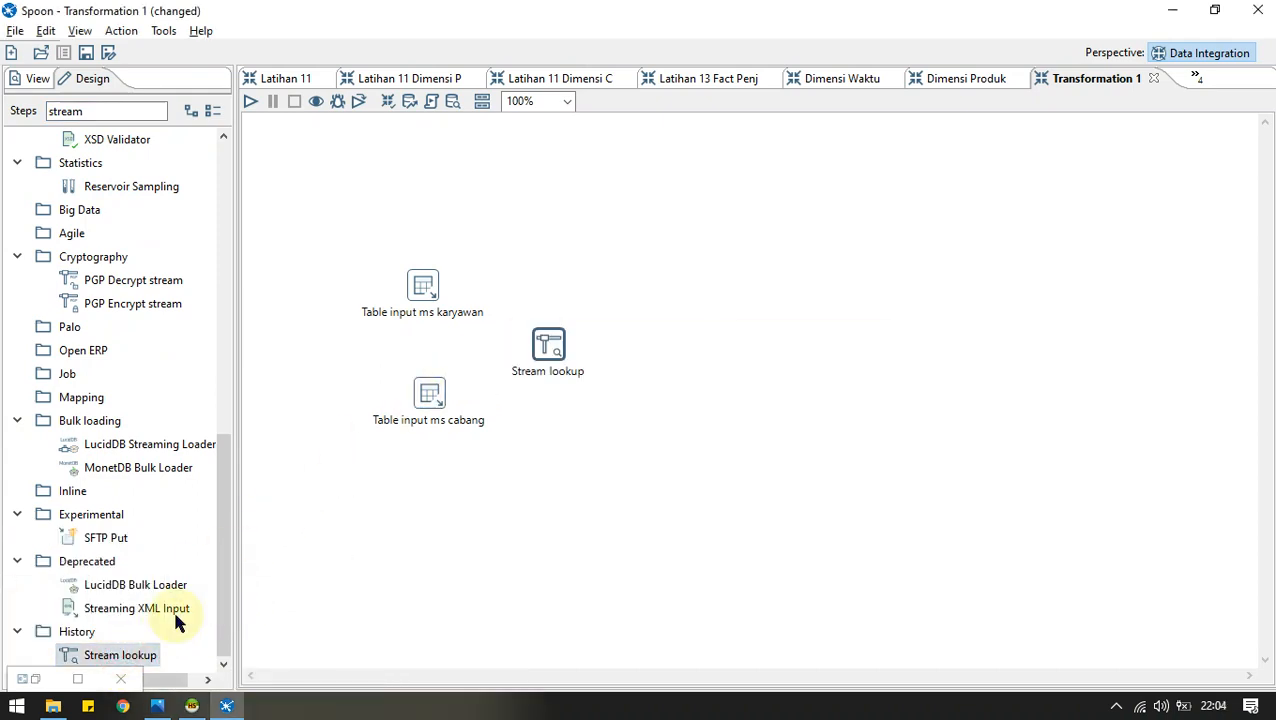
left_click(22, 679)
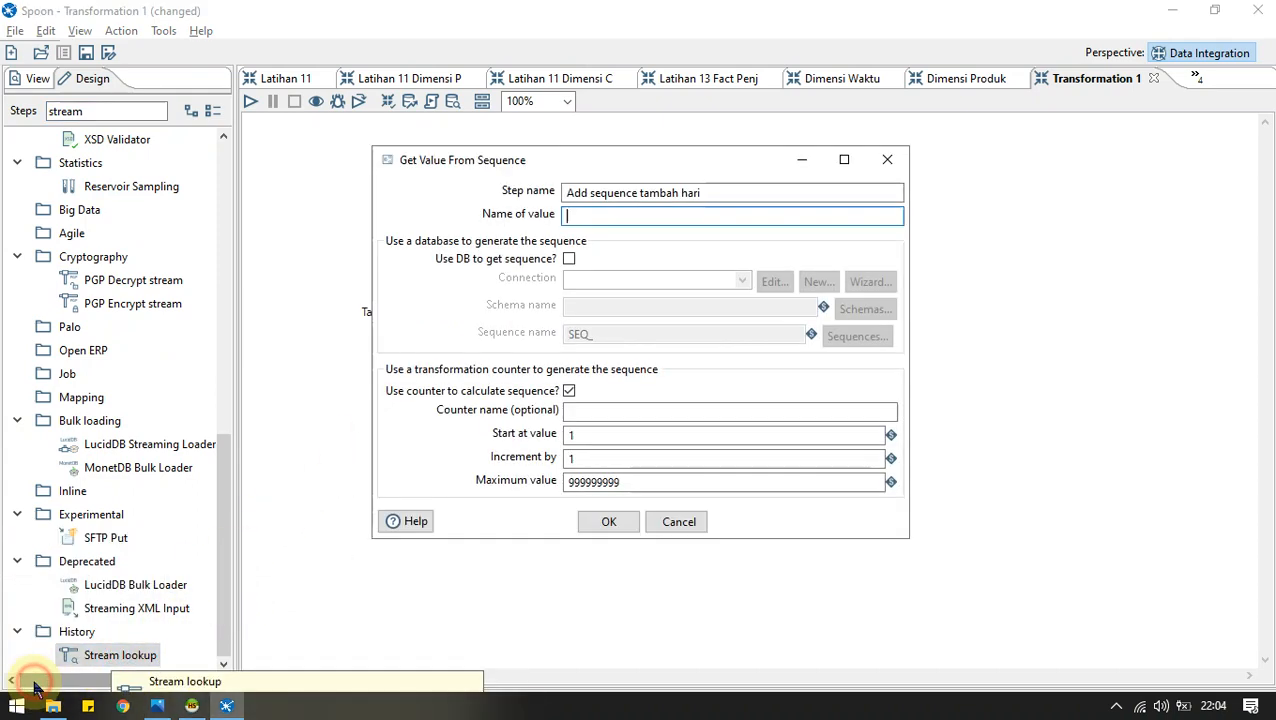
left_click(889, 161)
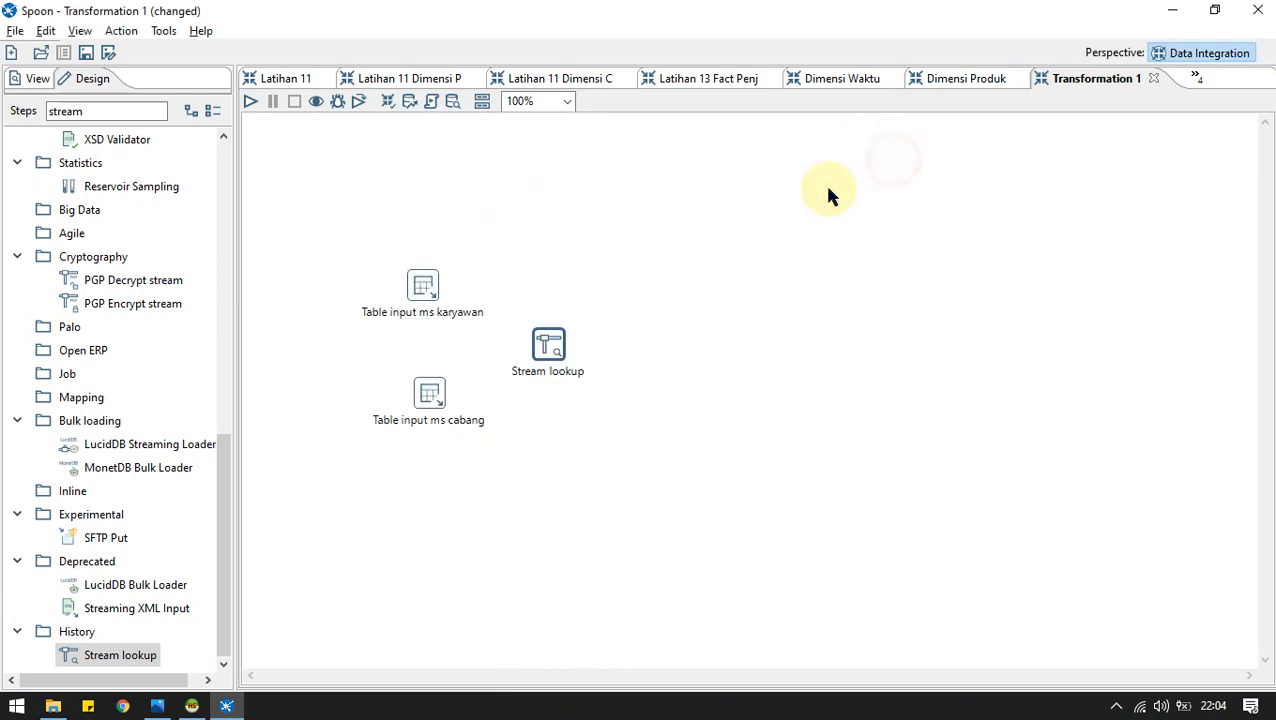
Connect both "Table input ms karyawan" and "Table input ms cabang" to the Stream lookup step.
left_click(432, 291)
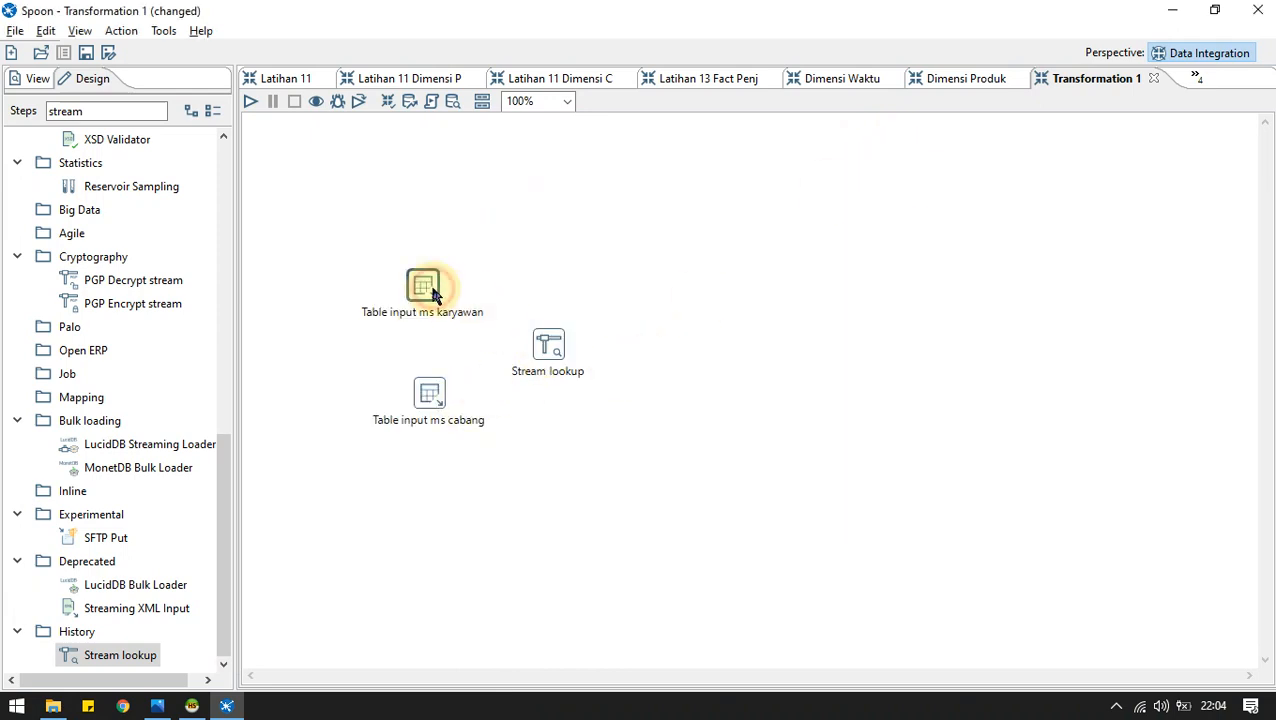
left_click(446, 342)
left_click(566, 337)
left_click(428, 288)
left_click(536, 346)
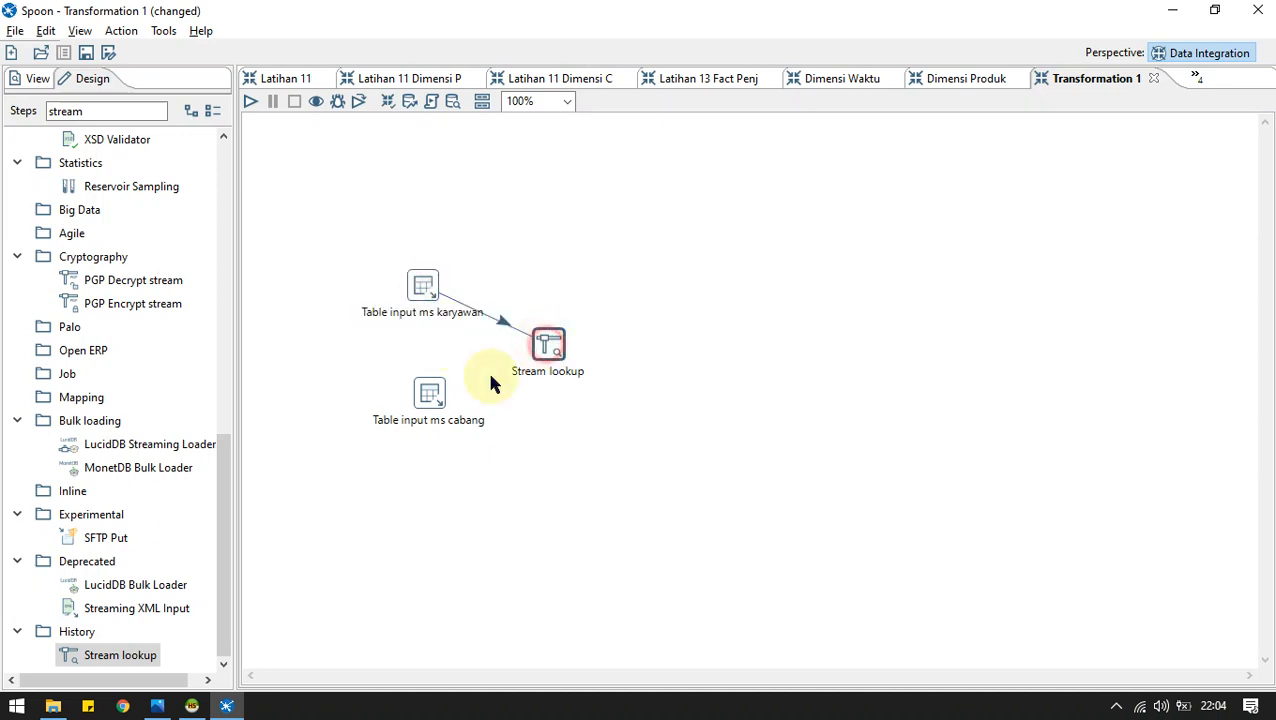
left_click(430, 400)
left_click(450, 450)
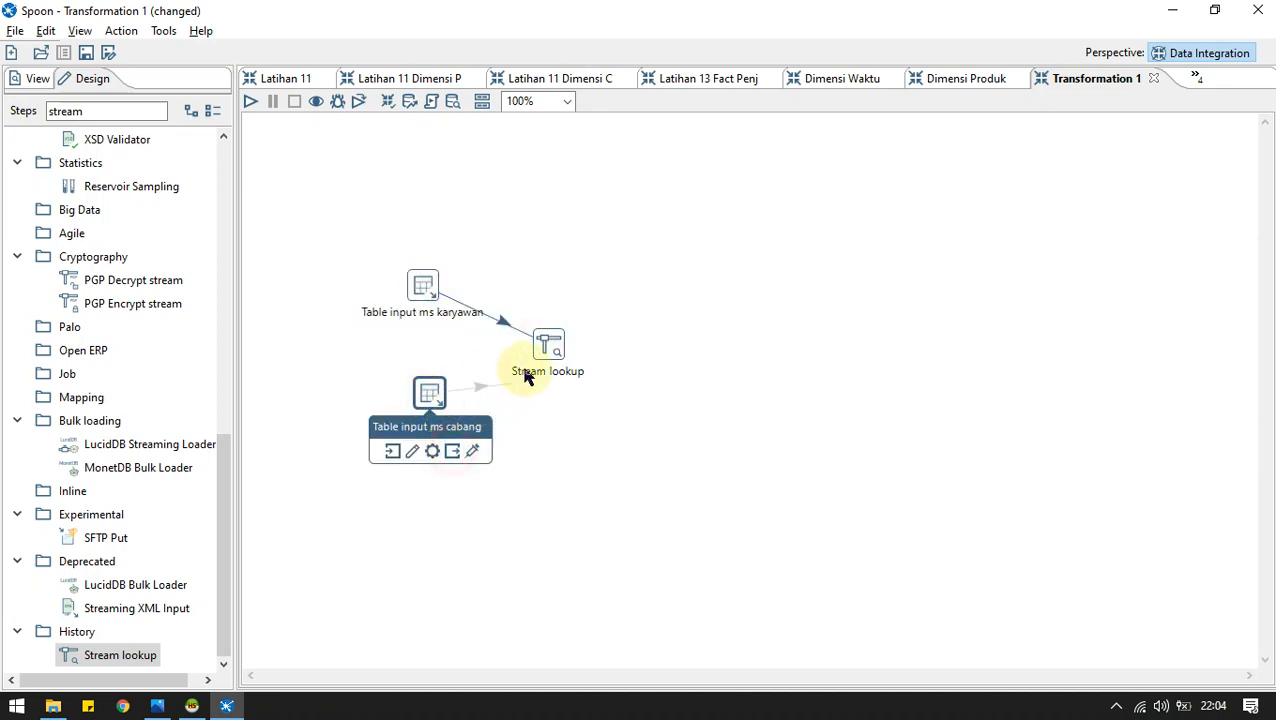
left_click(545, 350)
left_click(1116, 706)
left_click(1117, 673)
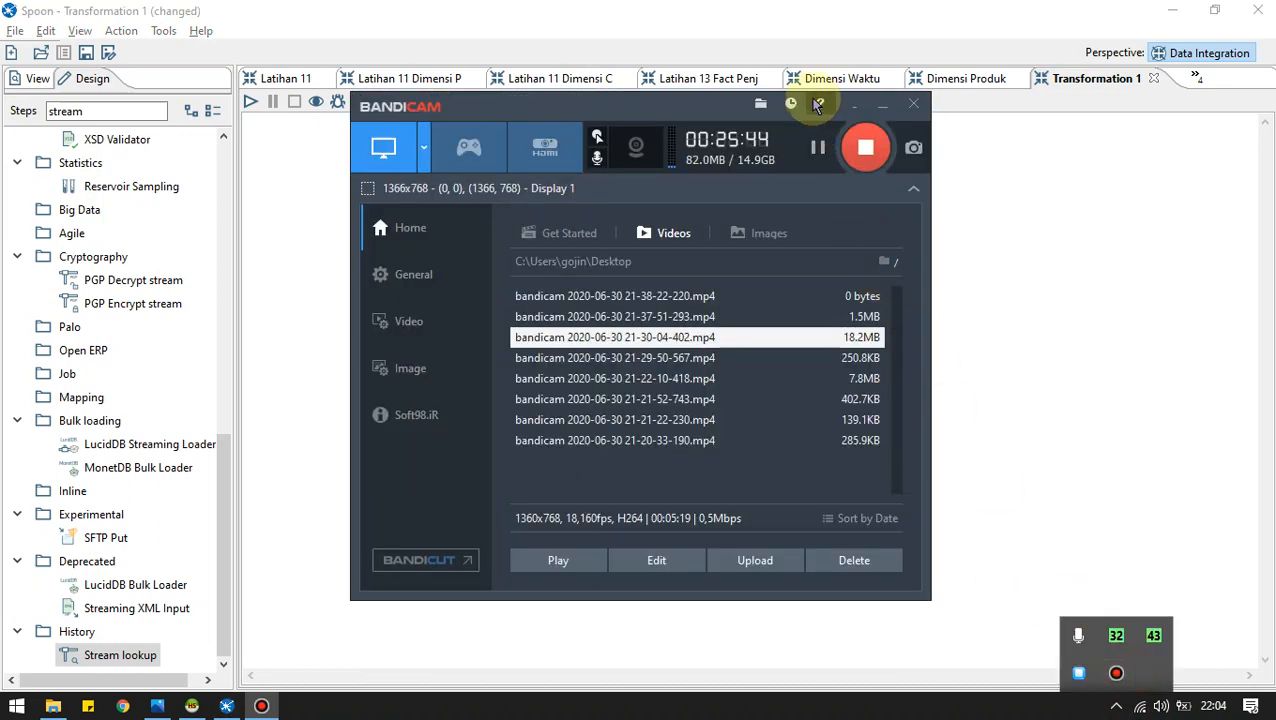
left_click(848, 105)
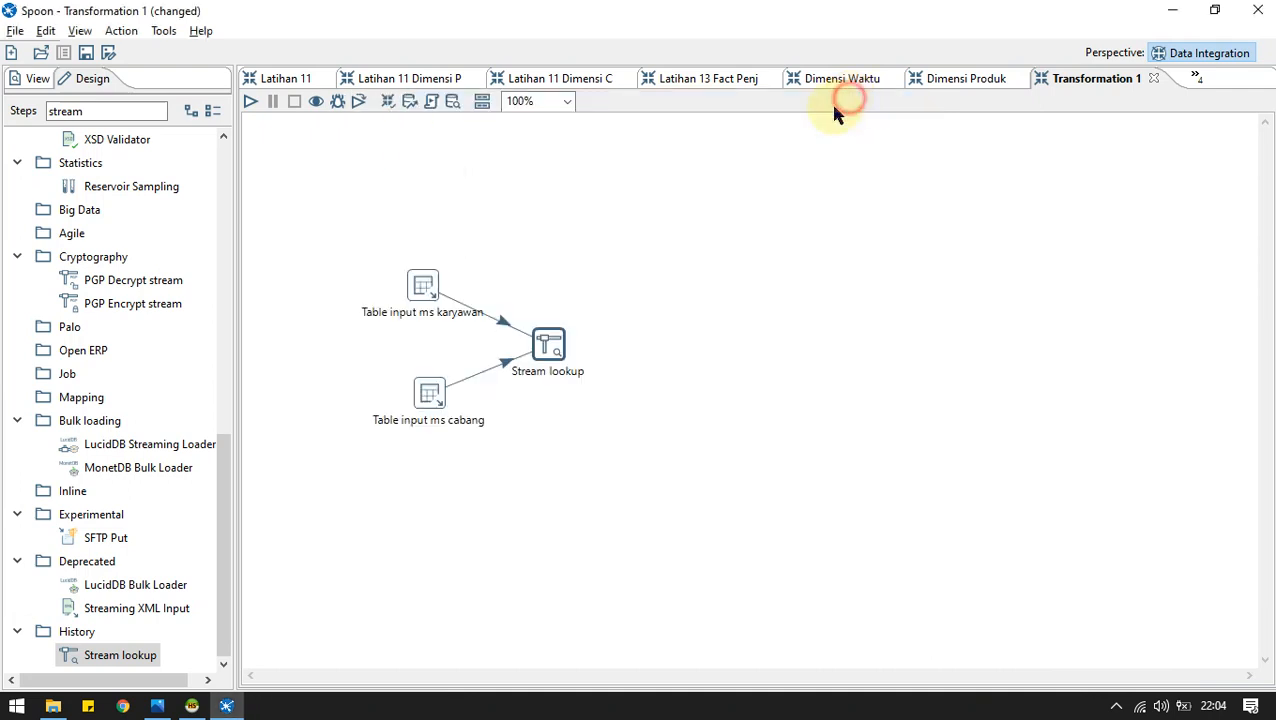
Check dim_karyawan in the ERD image, then the columns of the phi_minimart table ms_cabang in HeidiSQL.
double_click(541, 343)
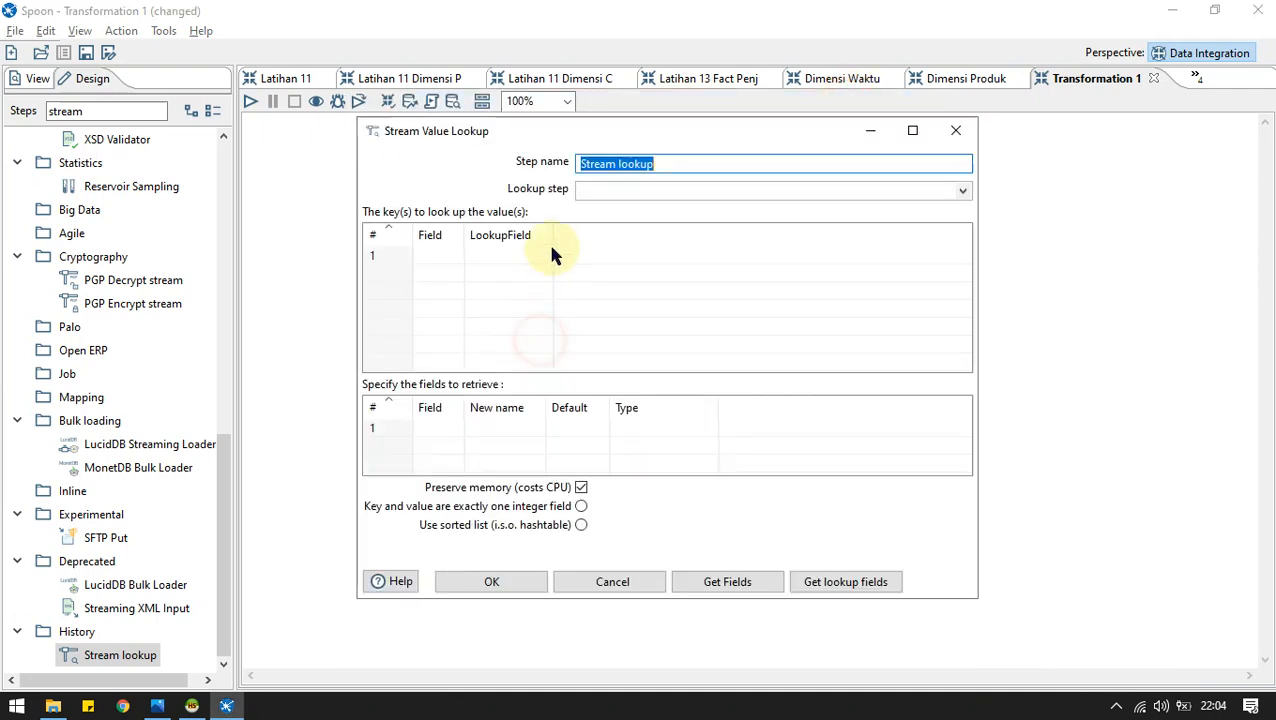
left_click(666, 168)
key("alt+Tab")
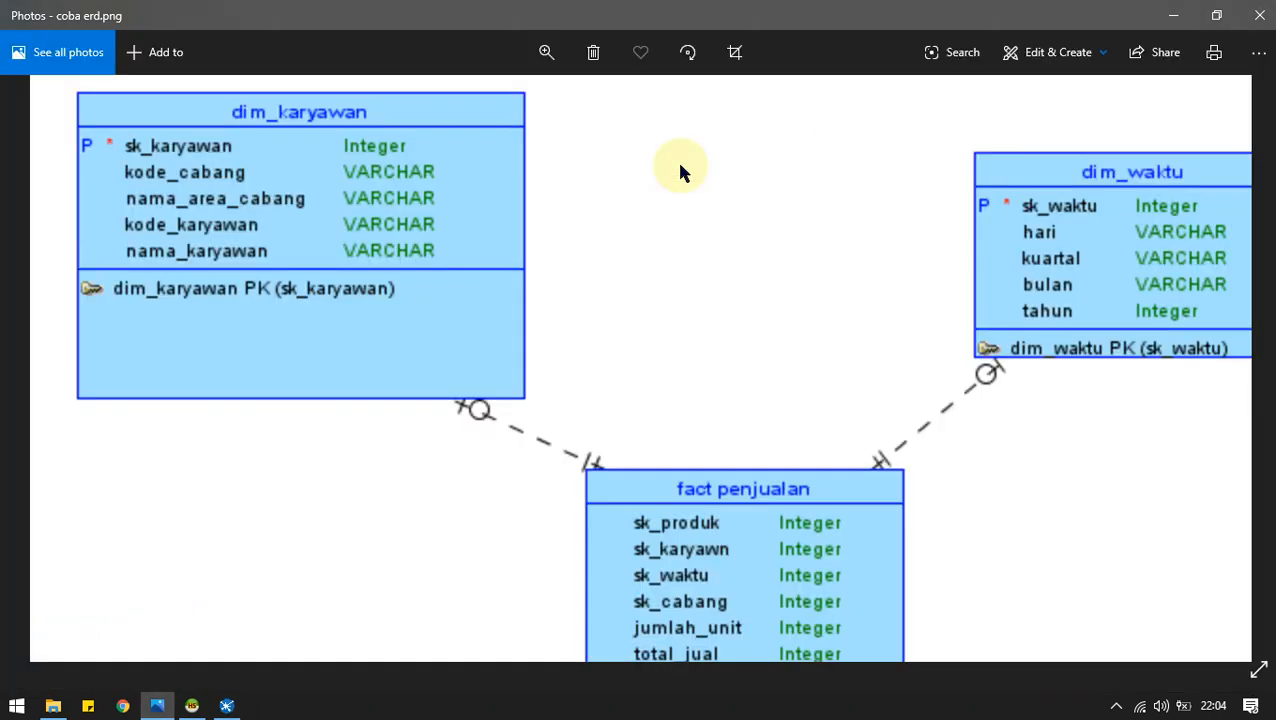
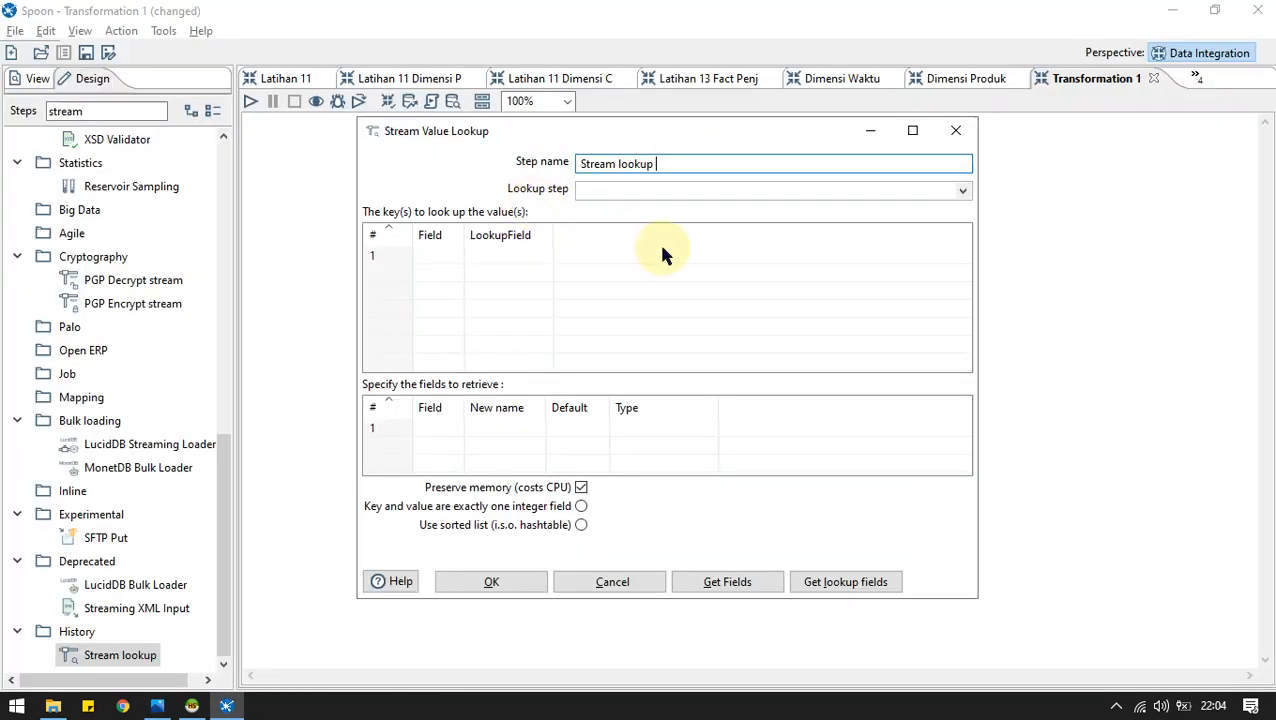
key("Escape")
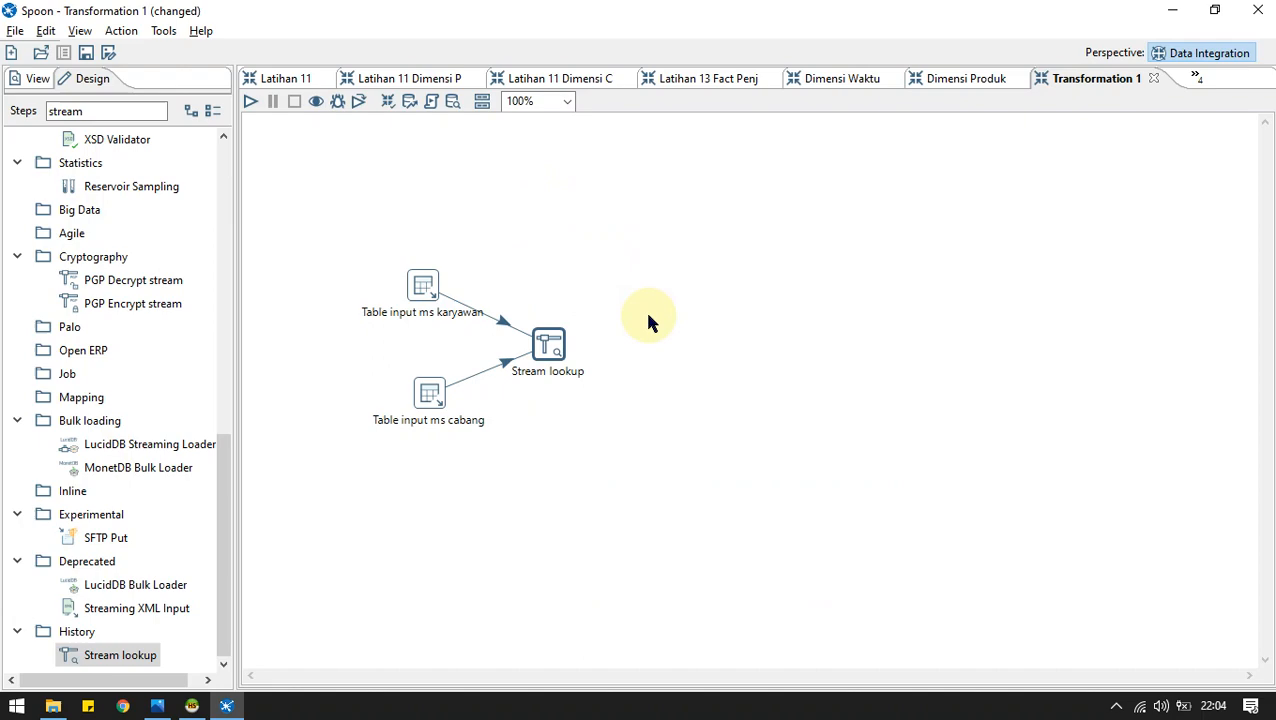
left_click(190, 706)
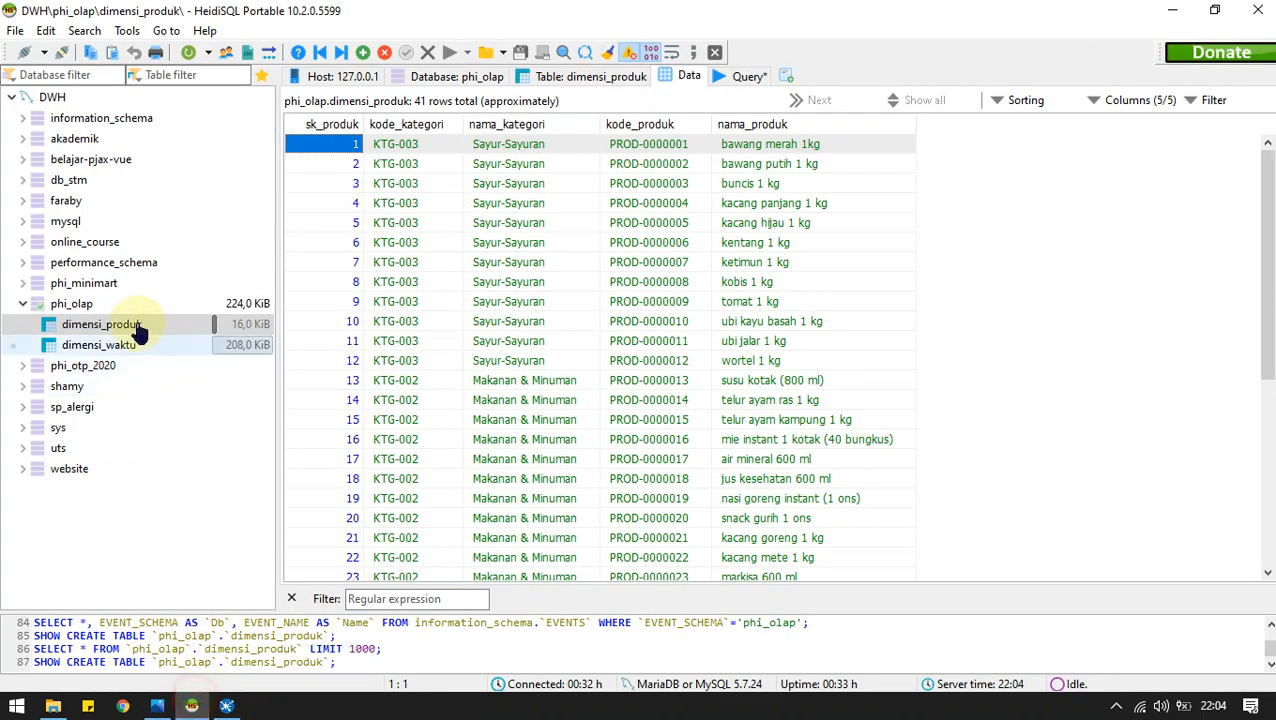
left_click(60, 285)
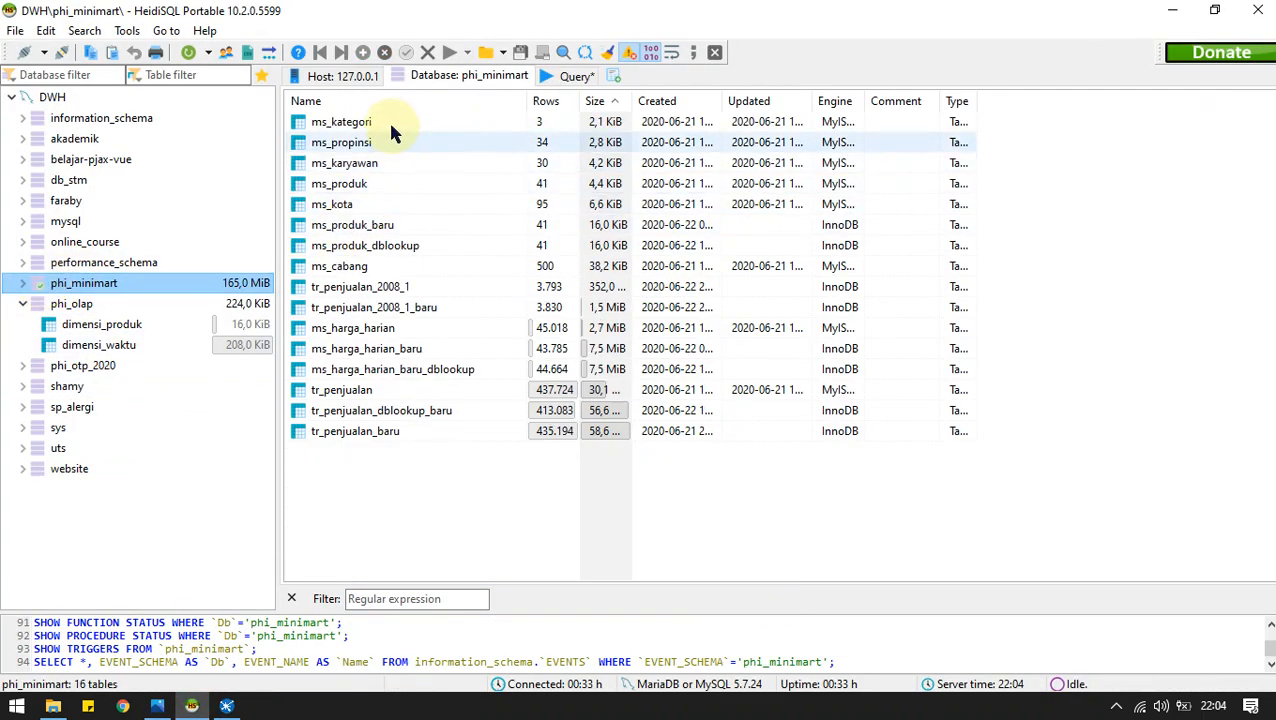
double_click(362, 268)
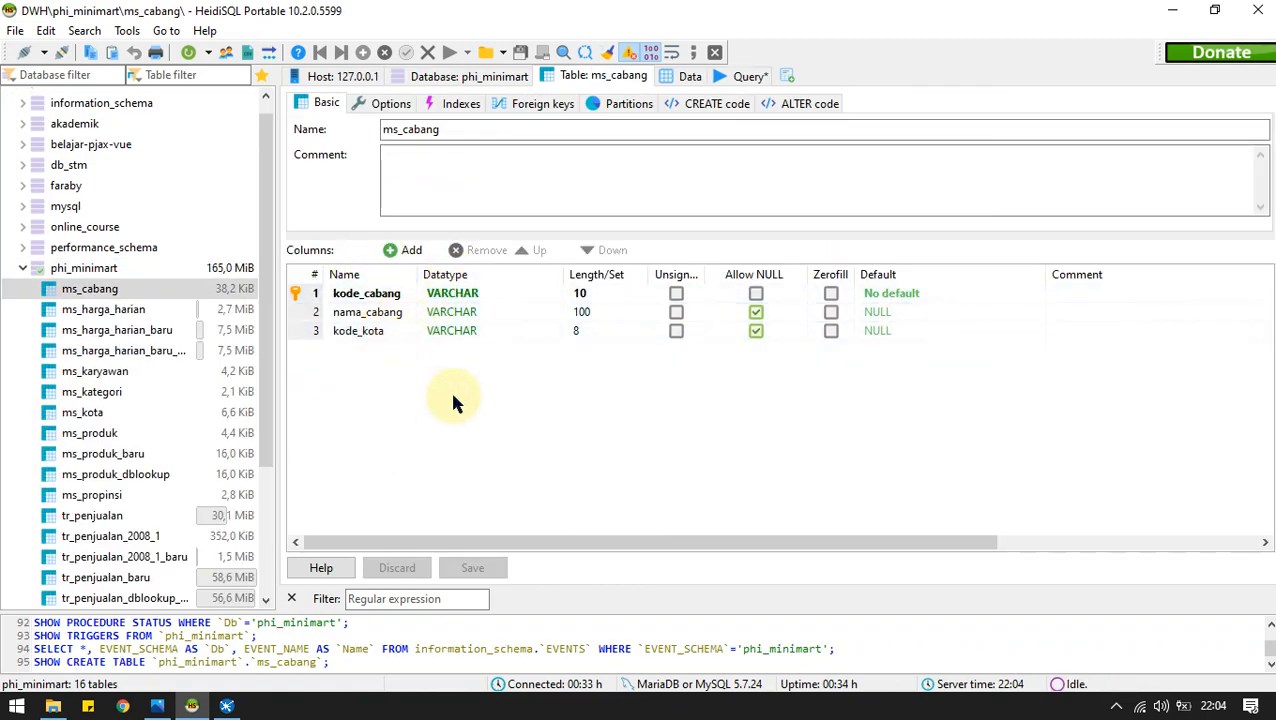
Switch back to Spoon and rename the lookup step "Stream lookup kode kota".
key("alt+Tab")
left_click(557, 350)
double_click(557, 350)
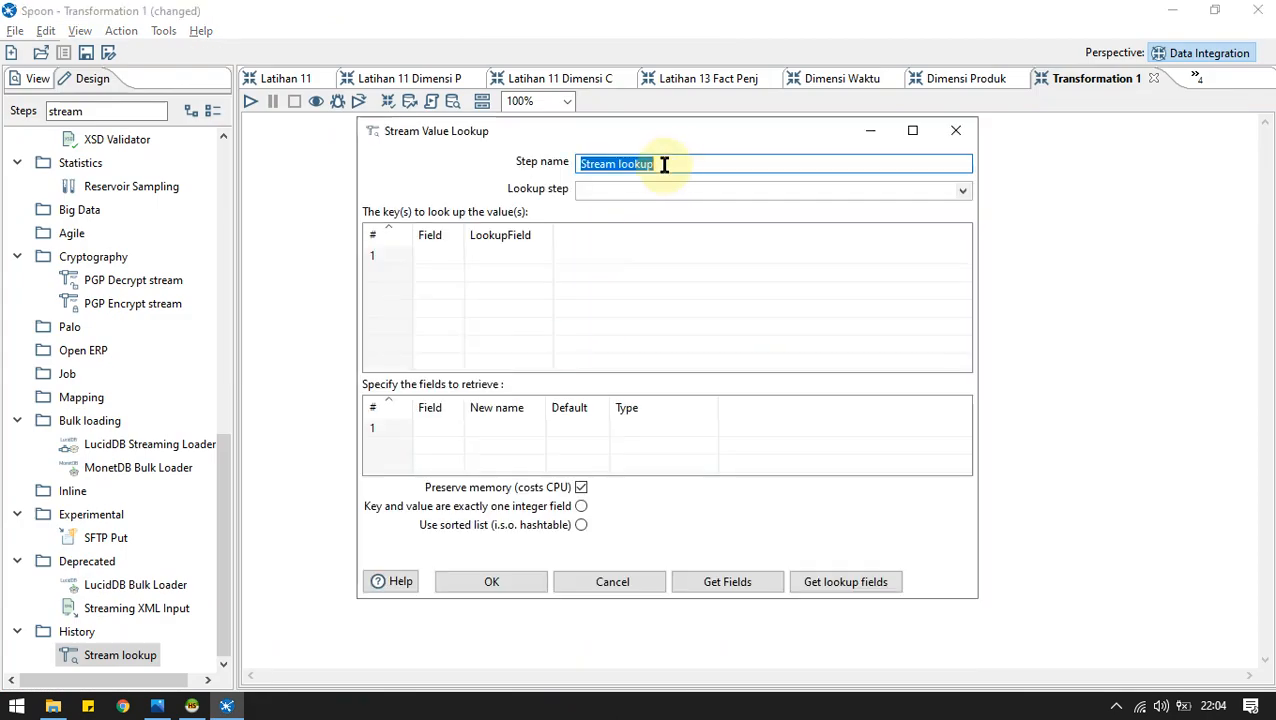
left_click(675, 163)
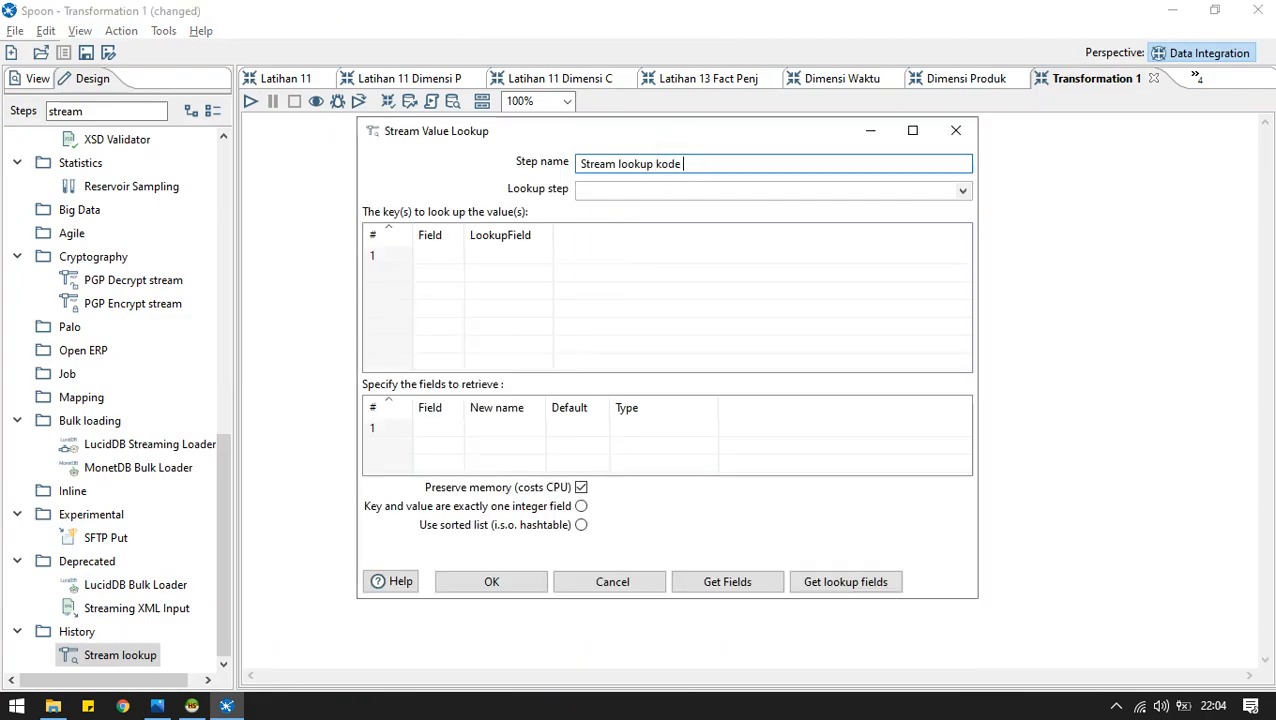
key("Return")
key("Return")
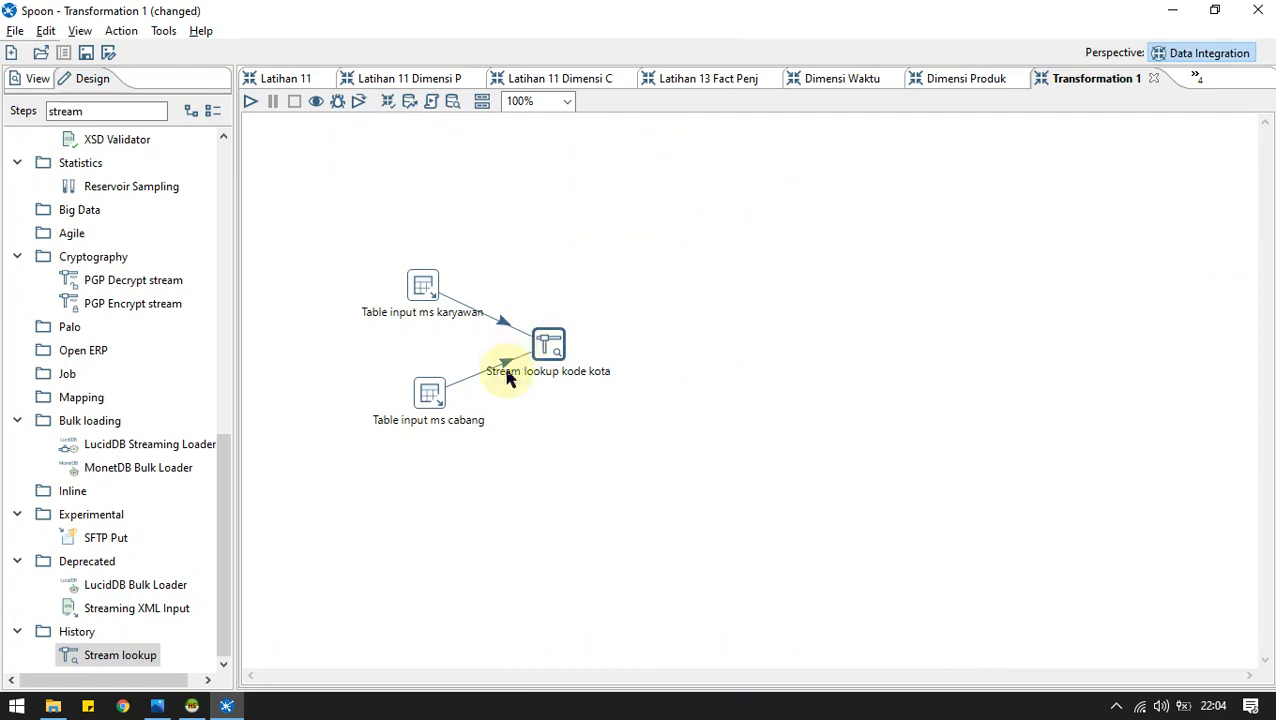
double_click(548, 350)
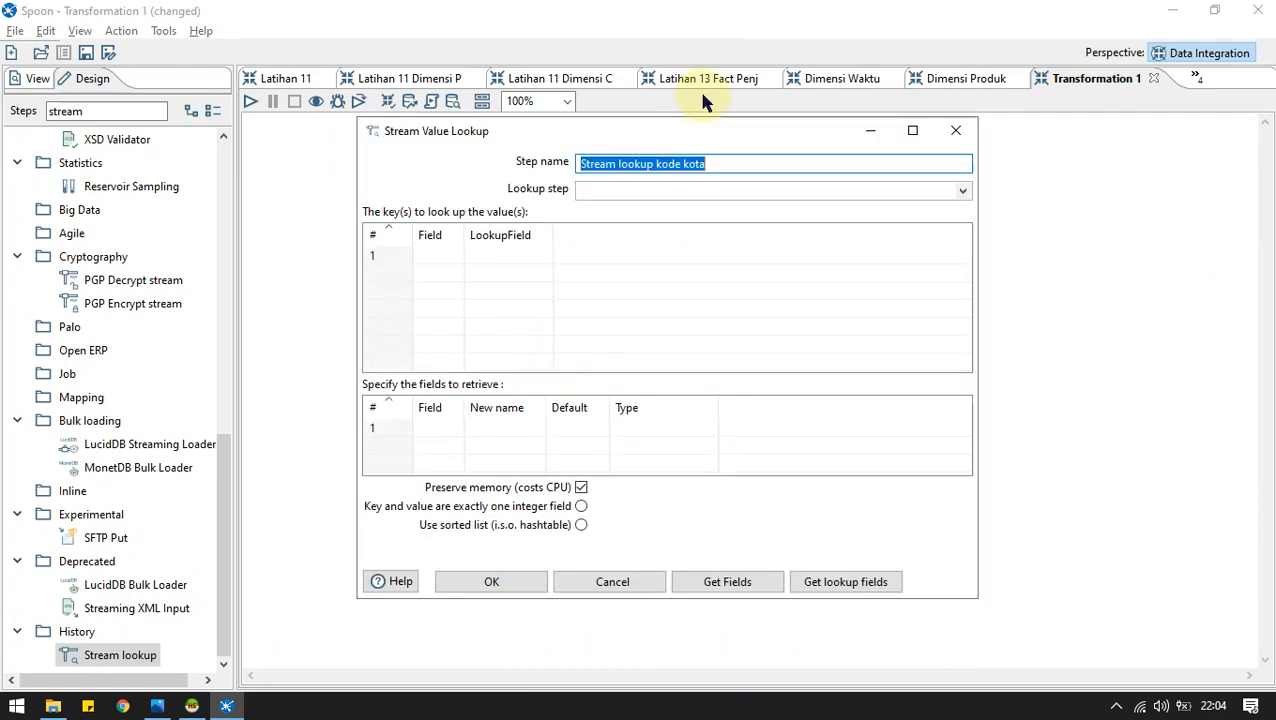
left_click(961, 191)
left_click(690, 224)
left_click(456, 256)
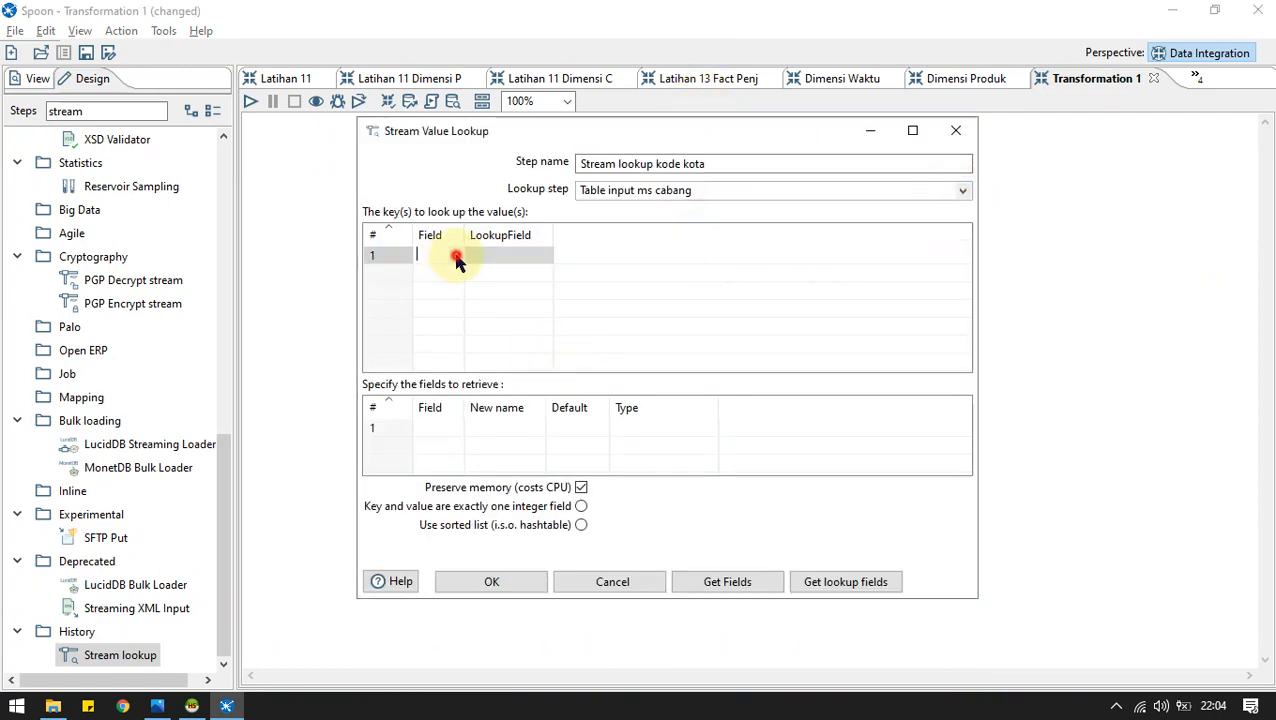
left_click(456, 255)
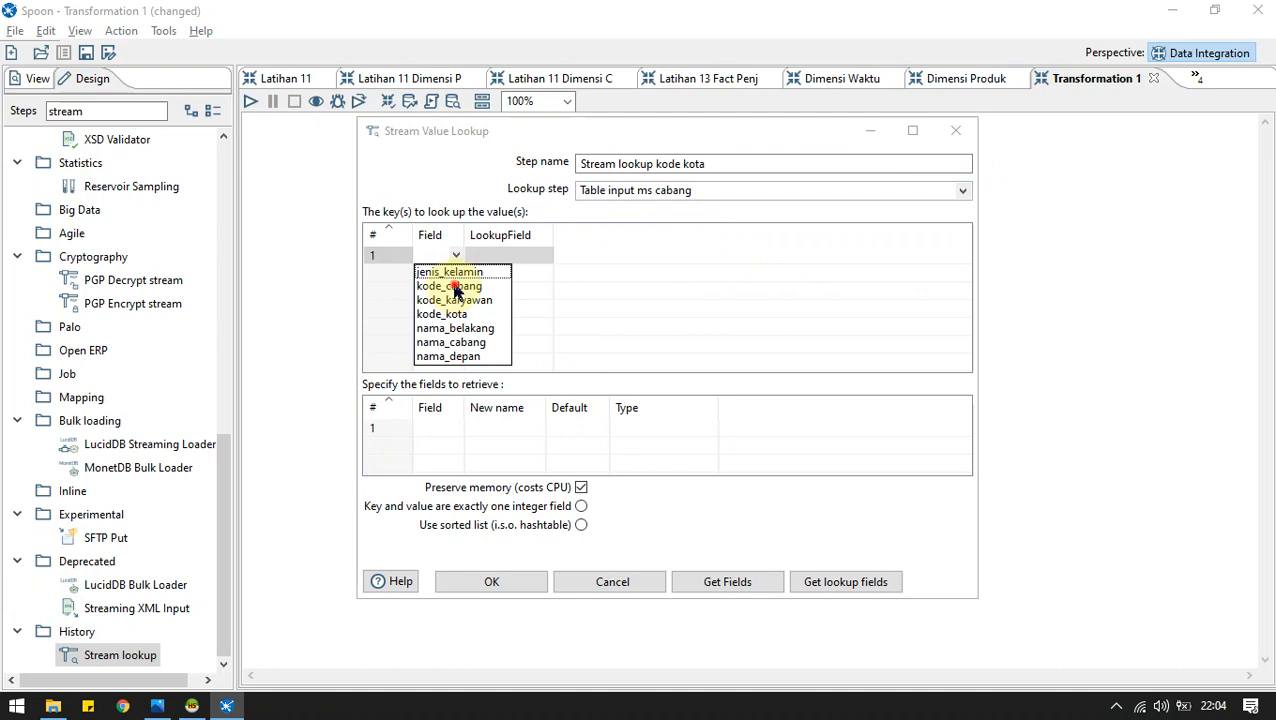
left_click(452, 287)
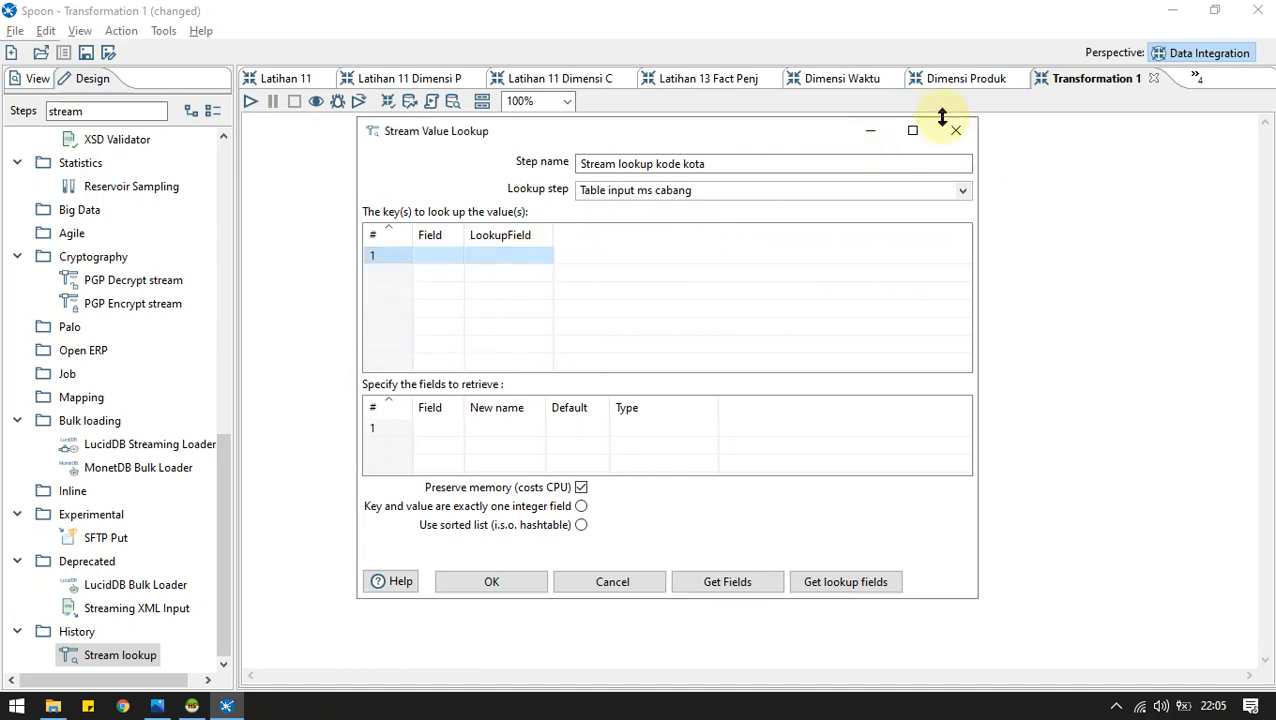
left_click(952, 128)
Review the fields selected by the SQL in "Table input ms karyawan" and "Table input ms cabang".
double_click(421, 282)
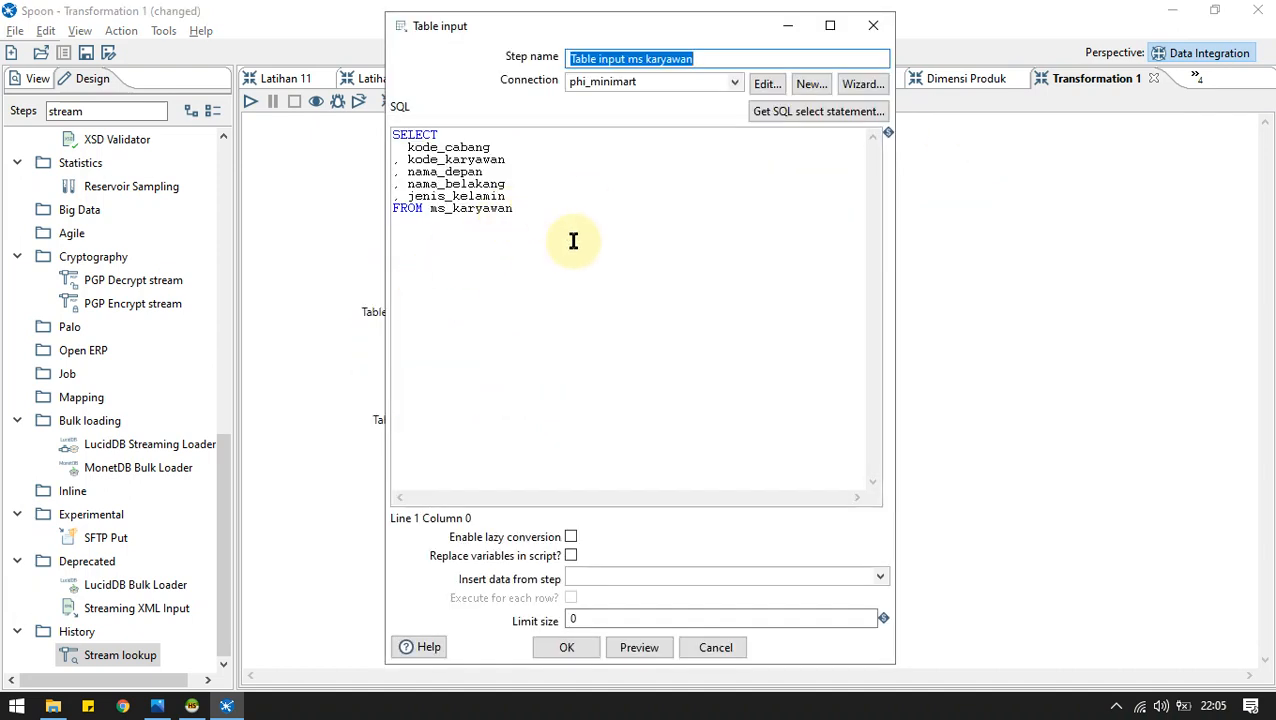
left_click(873, 27)
double_click(430, 400)
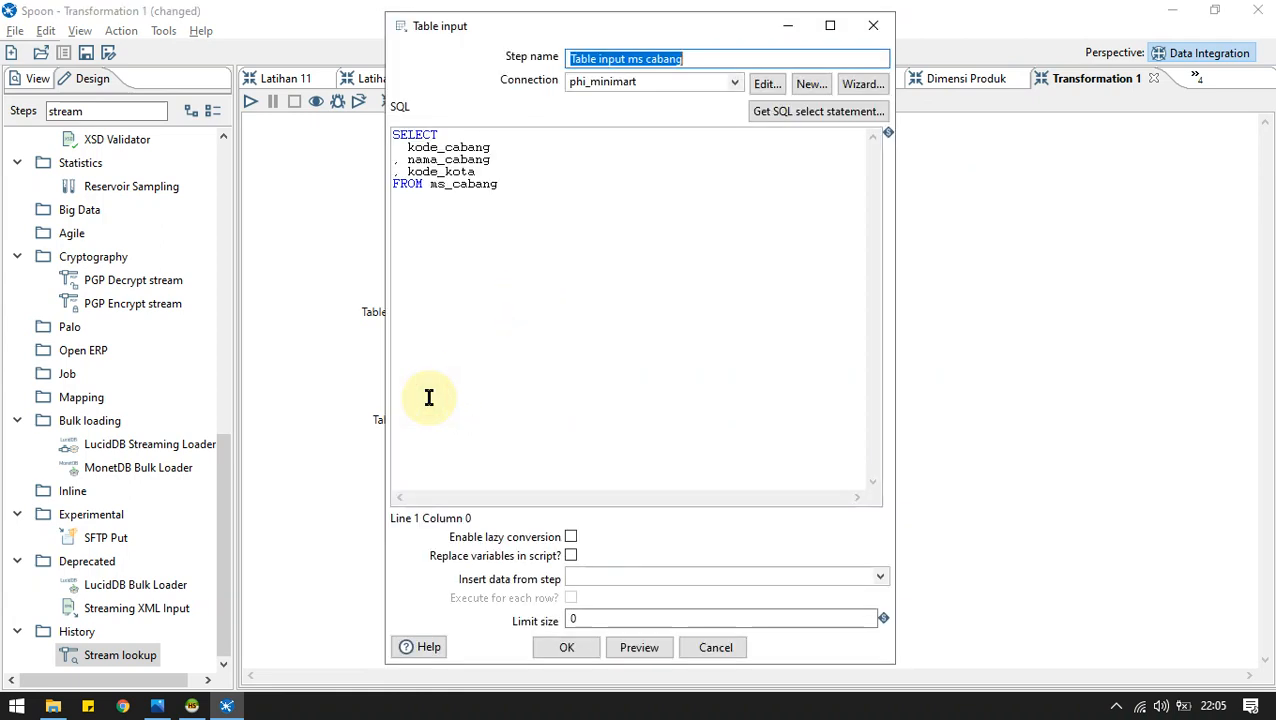
left_click(873, 22)
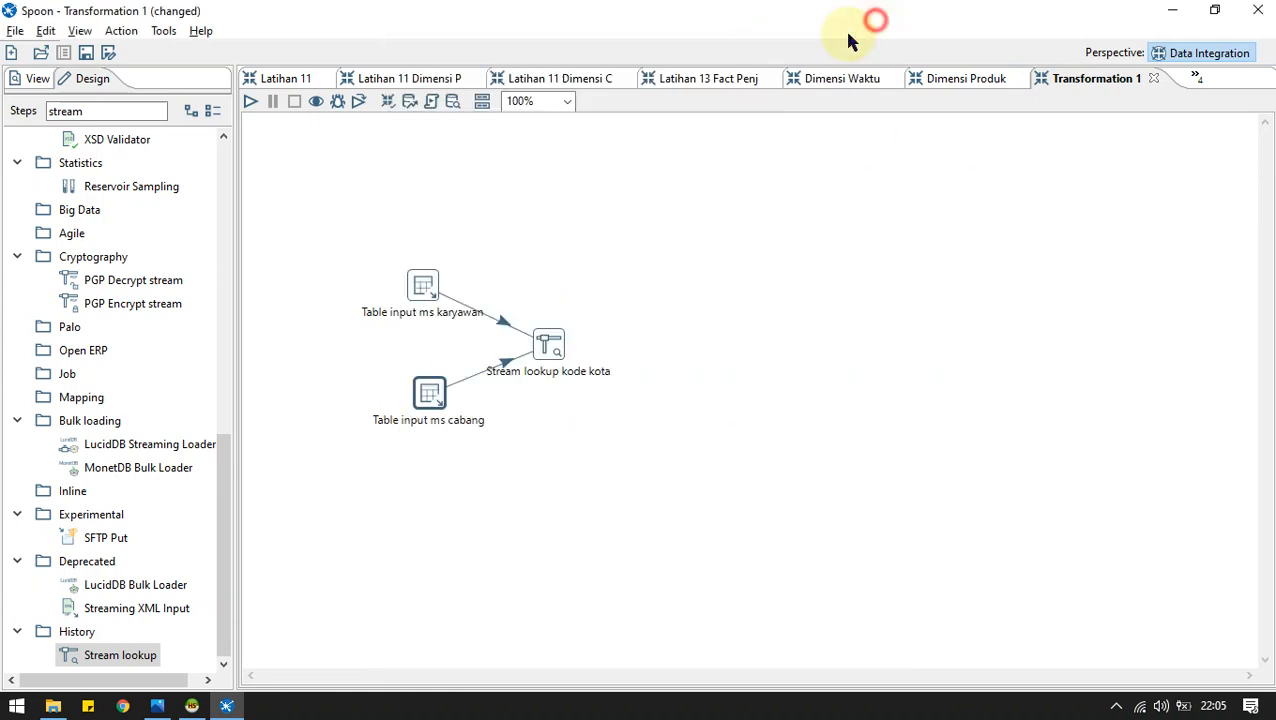
Set the lookup step to "Table input ms cabang" and match key field kode_kota to lookup field kode_kota.
double_click(557, 342)
left_click(441, 254)
left_click(452, 318)
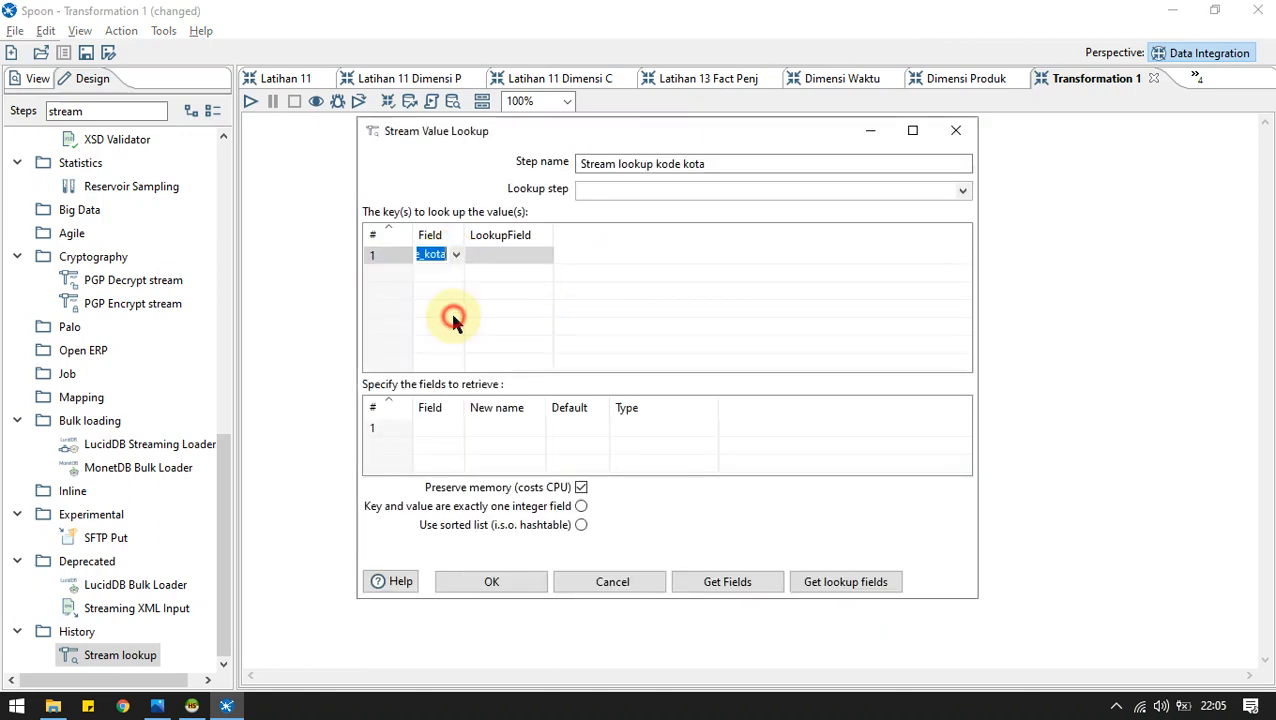
left_click(540, 256)
left_click(543, 256)
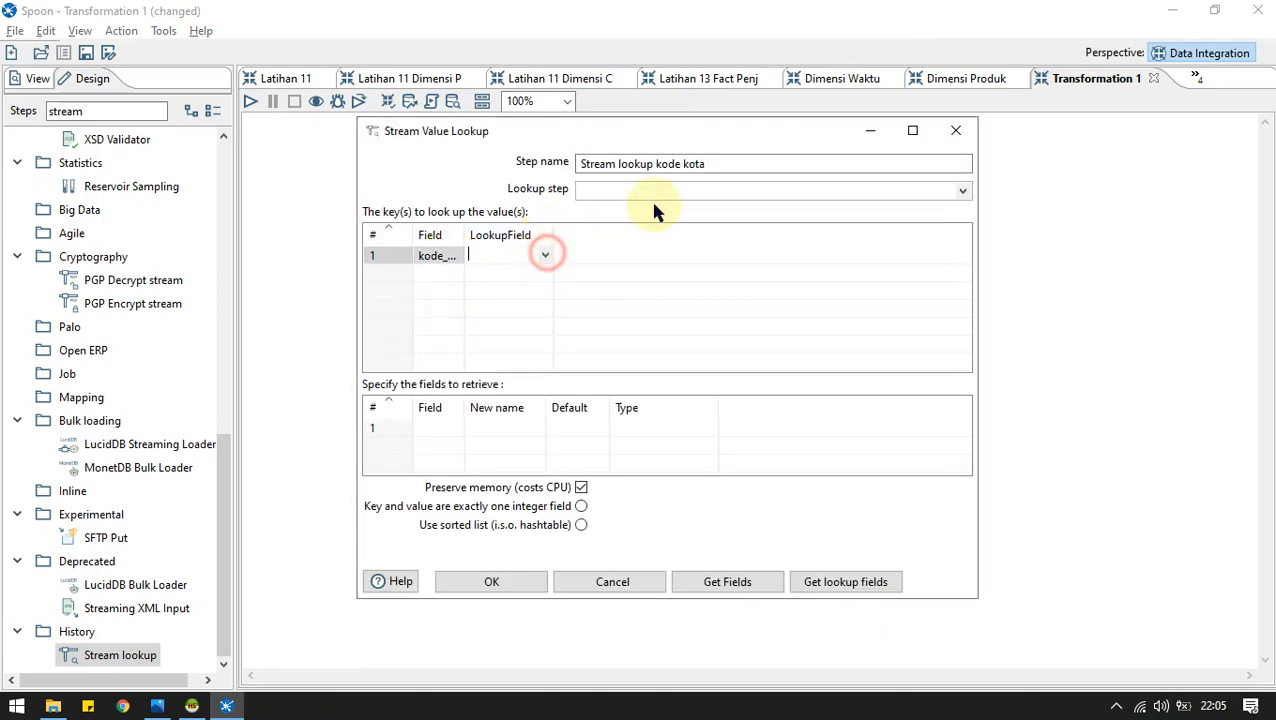
left_click(961, 191)
left_click(735, 224)
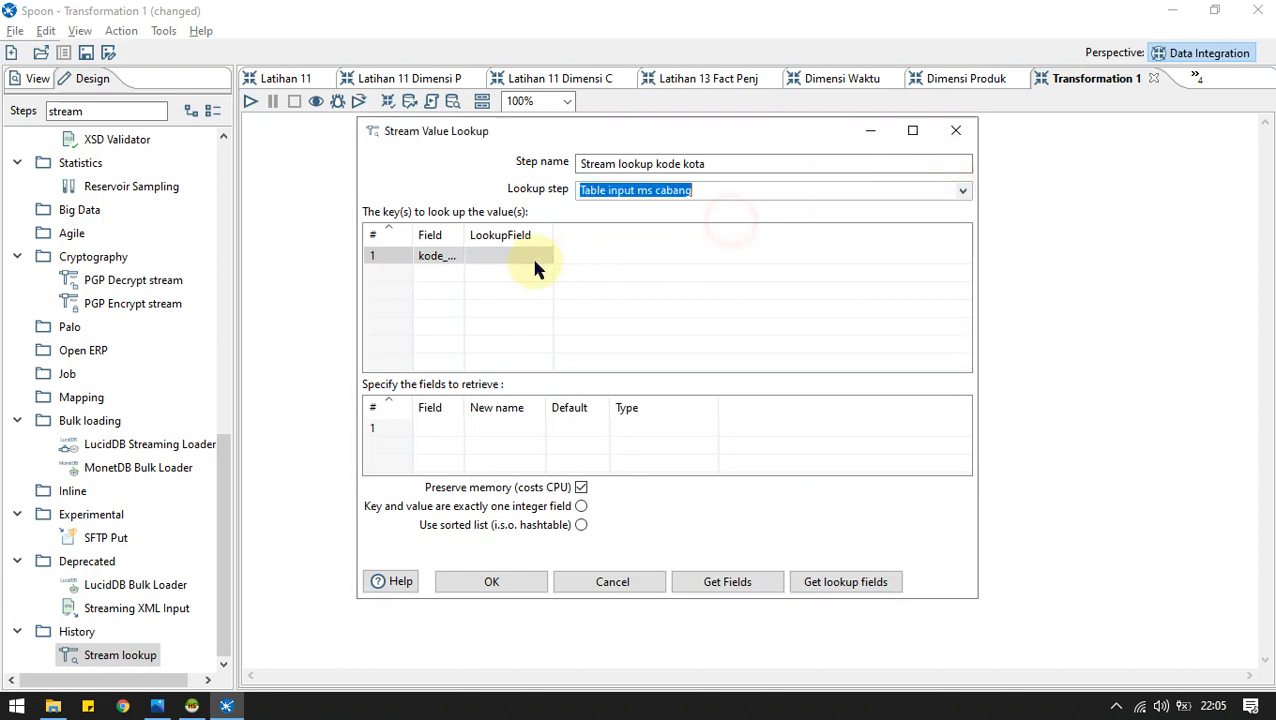
left_click(536, 258)
left_click(543, 256)
left_click(512, 284)
Select kode_kota as the first field to retrieve in the stream lookup.
left_click(438, 428)
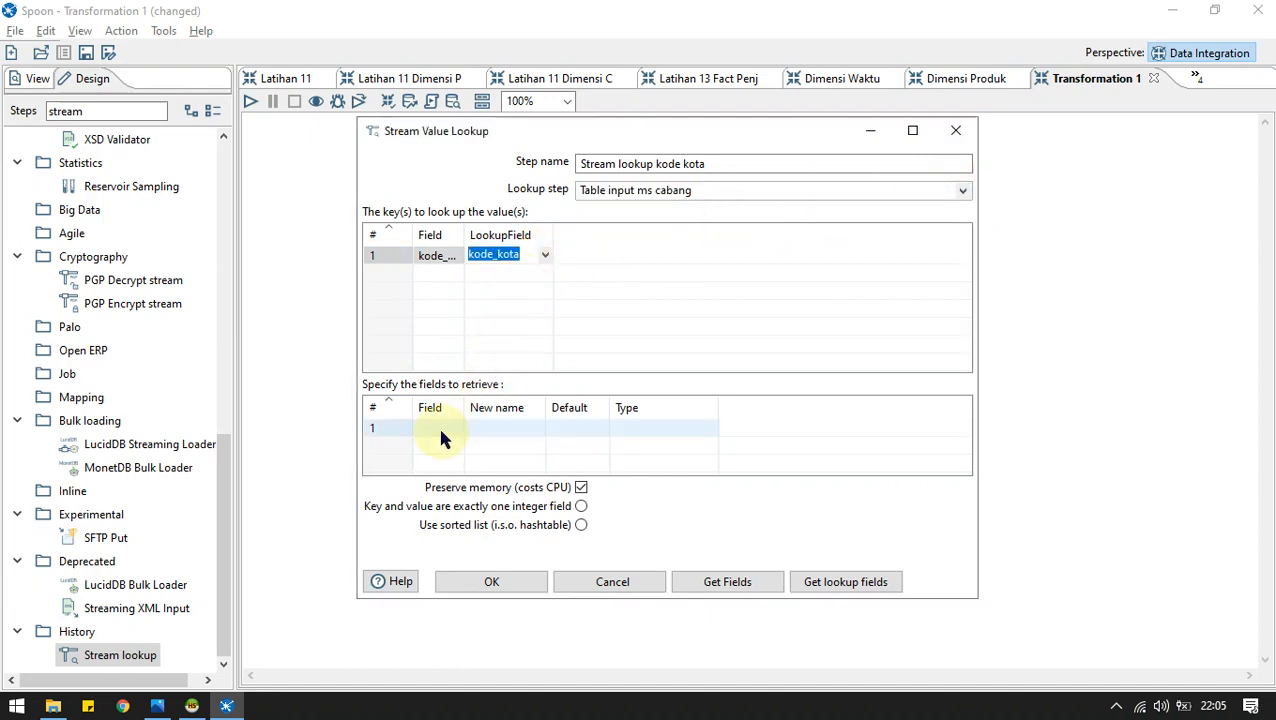
left_click(455, 428)
left_click(443, 458)
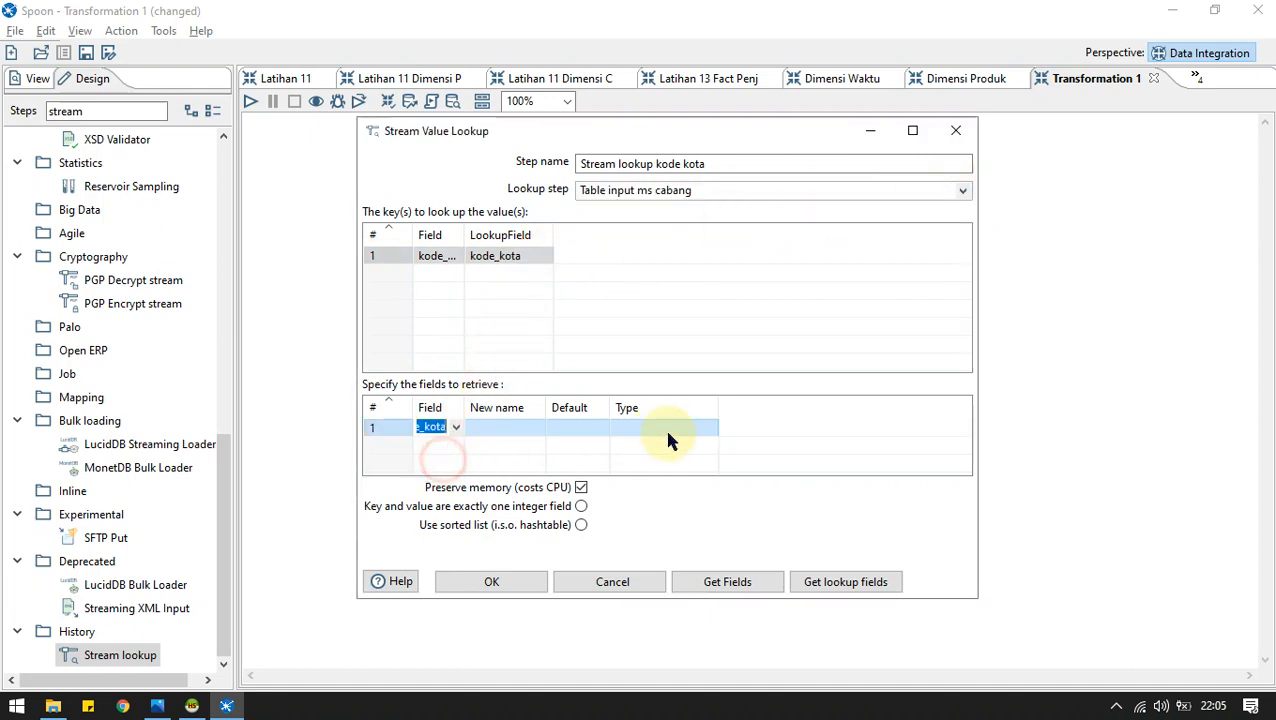
Change the lookup key to match field kode_cabang with lookup field kode_cabang.
left_click(458, 428)
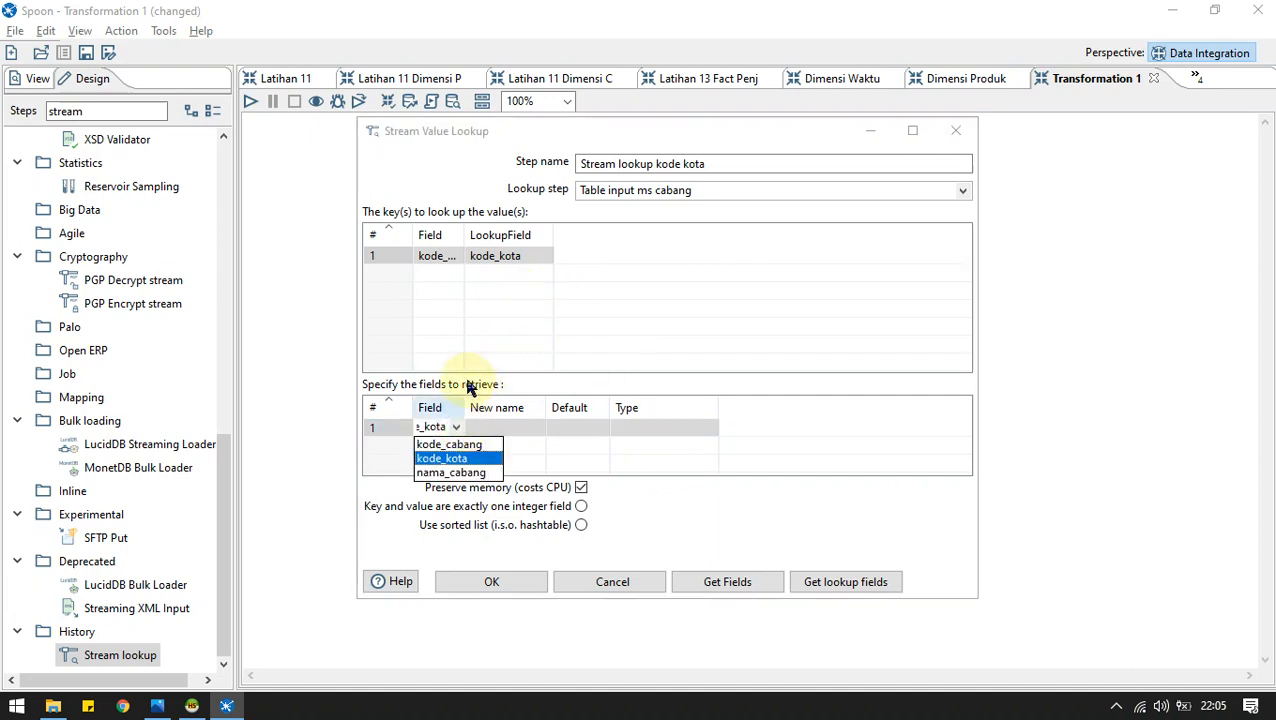
left_click(447, 274)
left_click(455, 257)
left_click(455, 257)
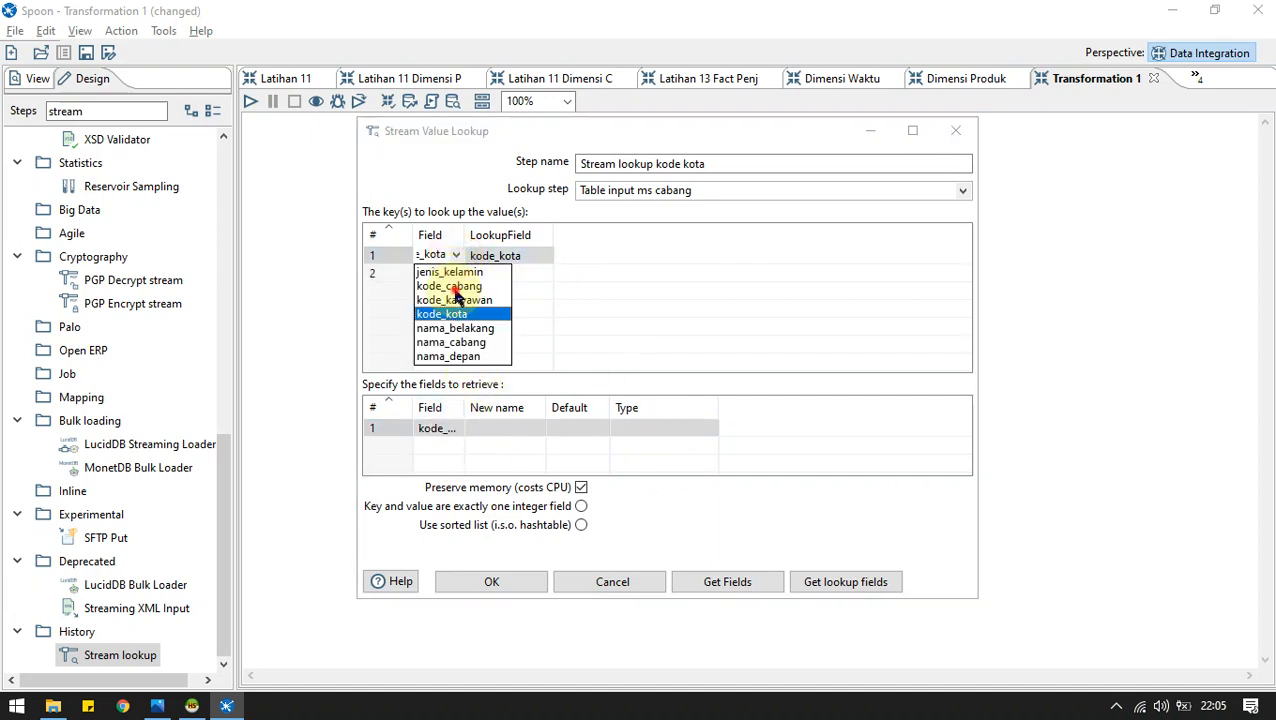
left_click(455, 289)
left_click(557, 244)
left_click(545, 257)
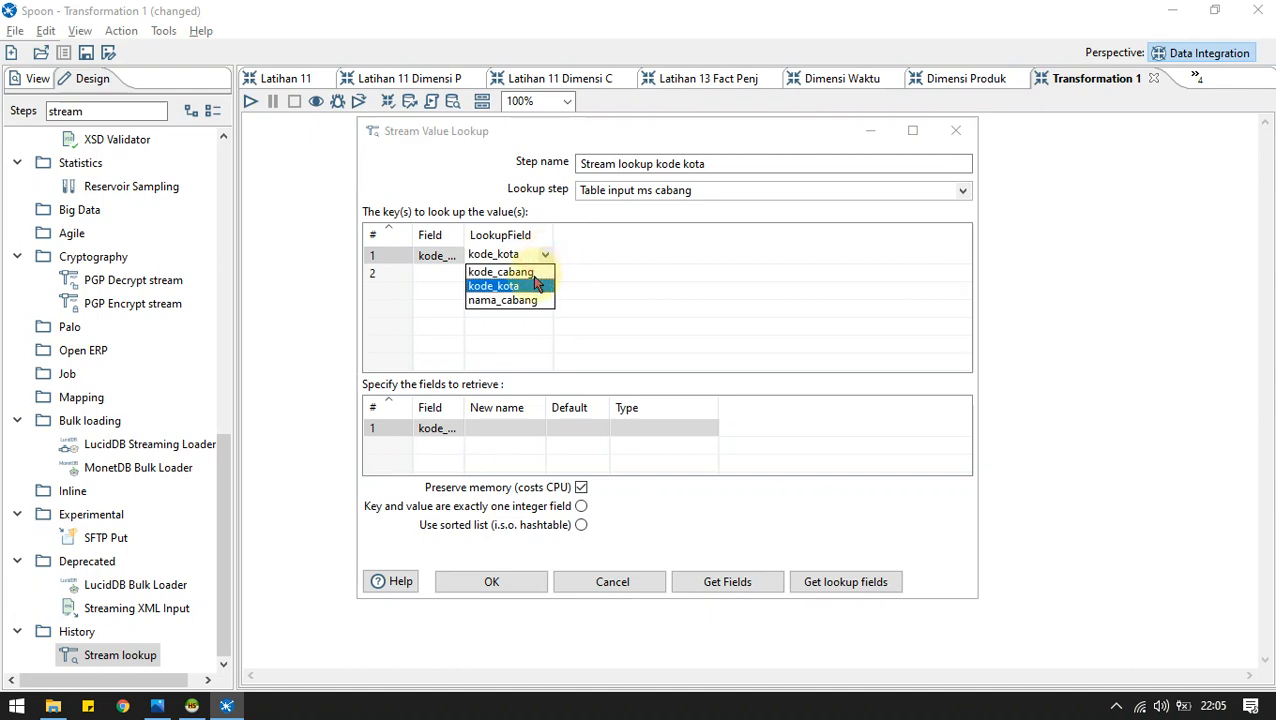
left_click(498, 270)
Set the retrieved kode_kota field's type to Number and accept the stream lookup settings.
left_click(675, 425)
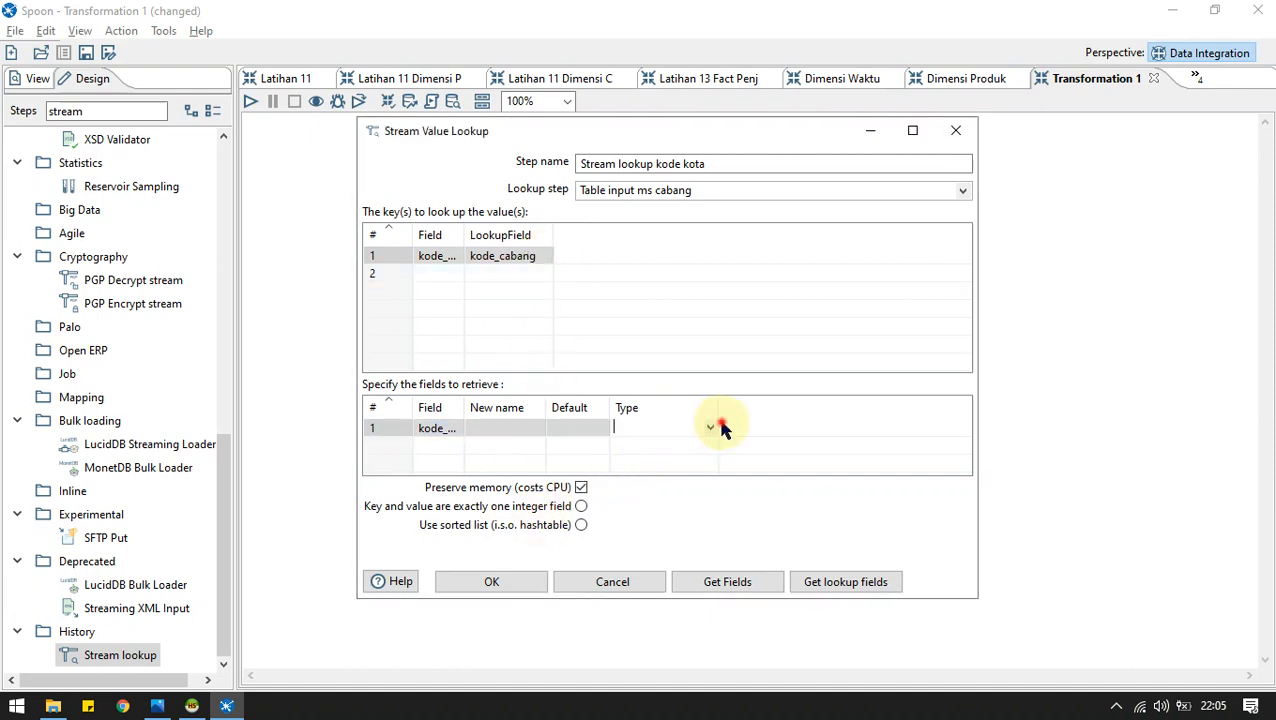
left_click(707, 427)
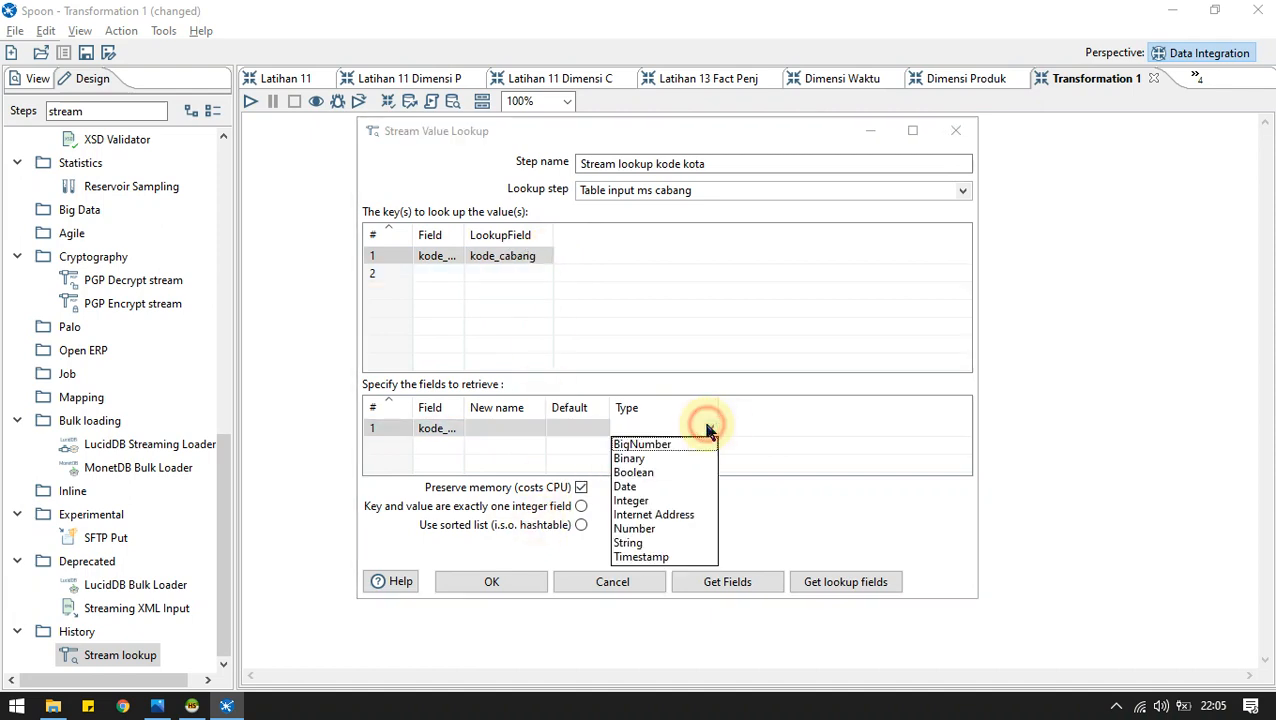
left_click(636, 530)
left_click(505, 582)
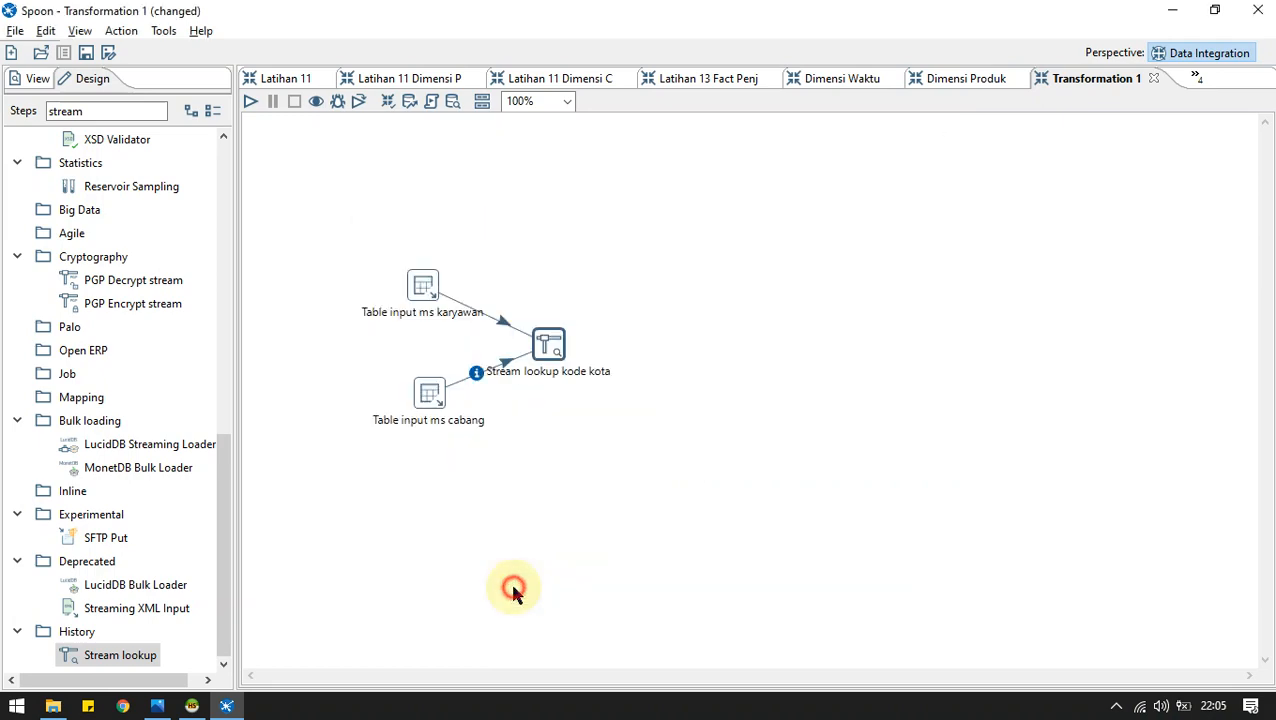
Save the transformation as "Dimensi Karyawan" in the Latihan folder and run it locally.
left_click(253, 101)
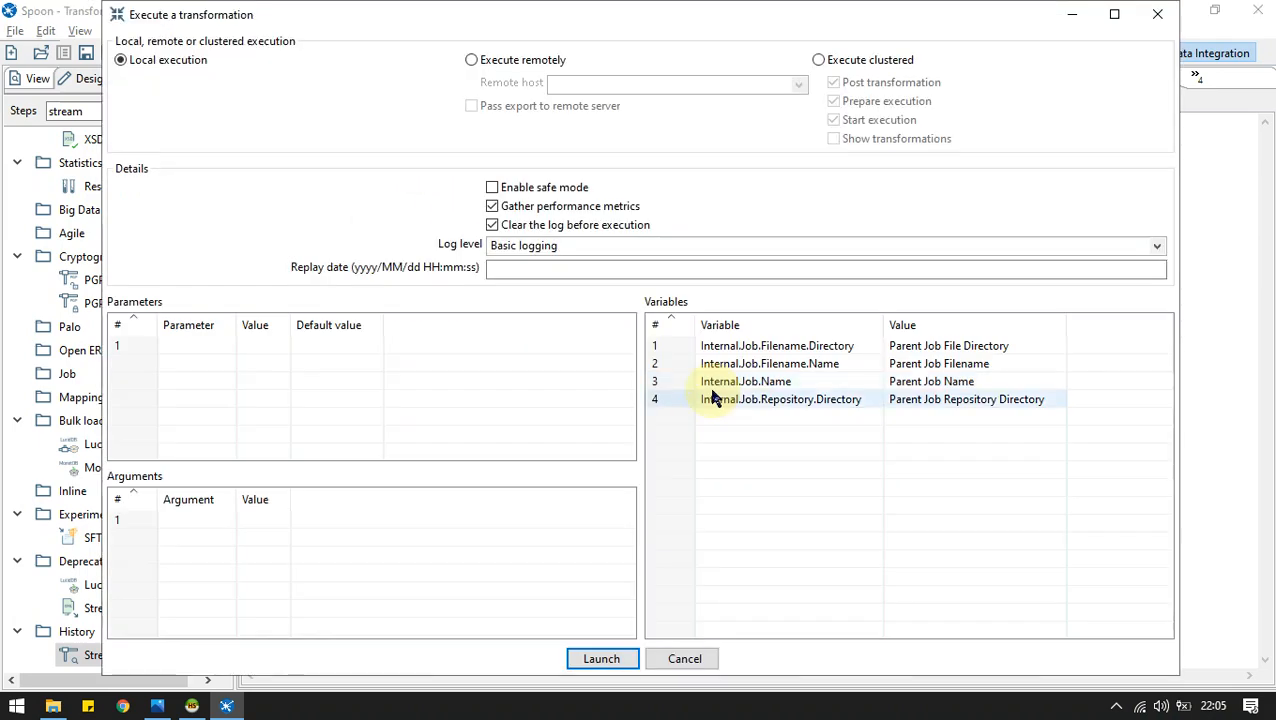
left_click(601, 658)
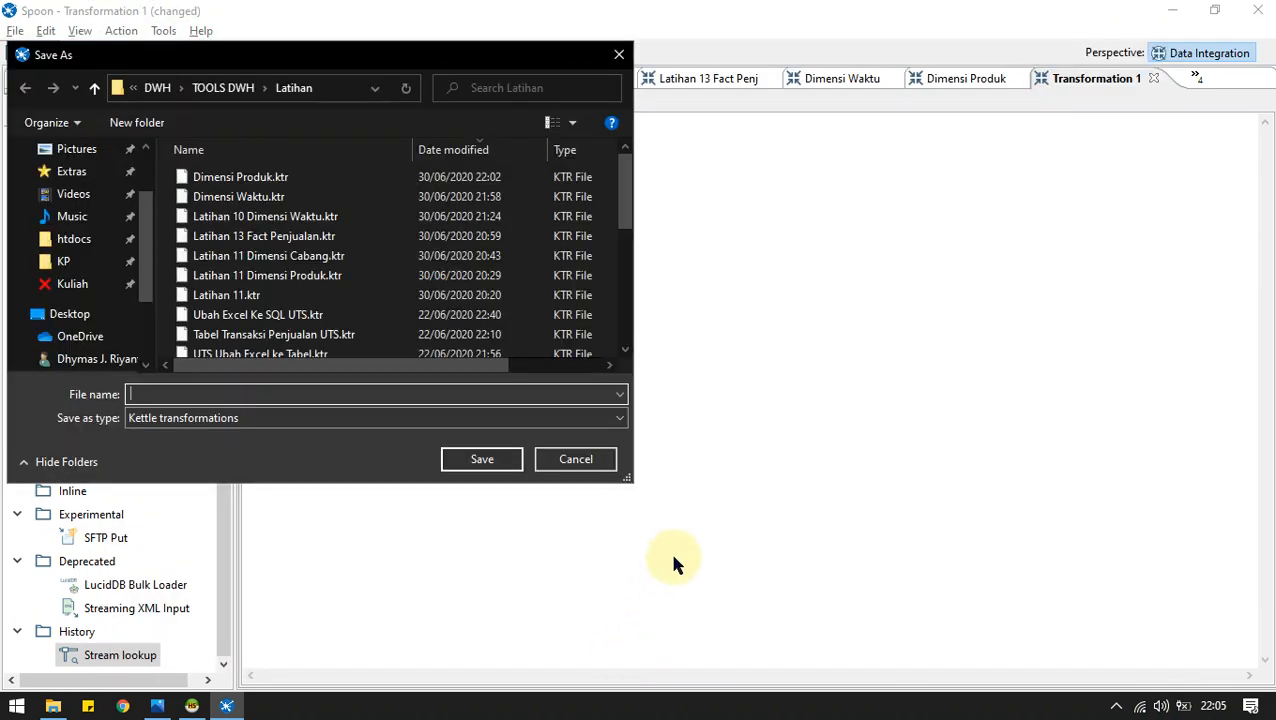
type("Dim")
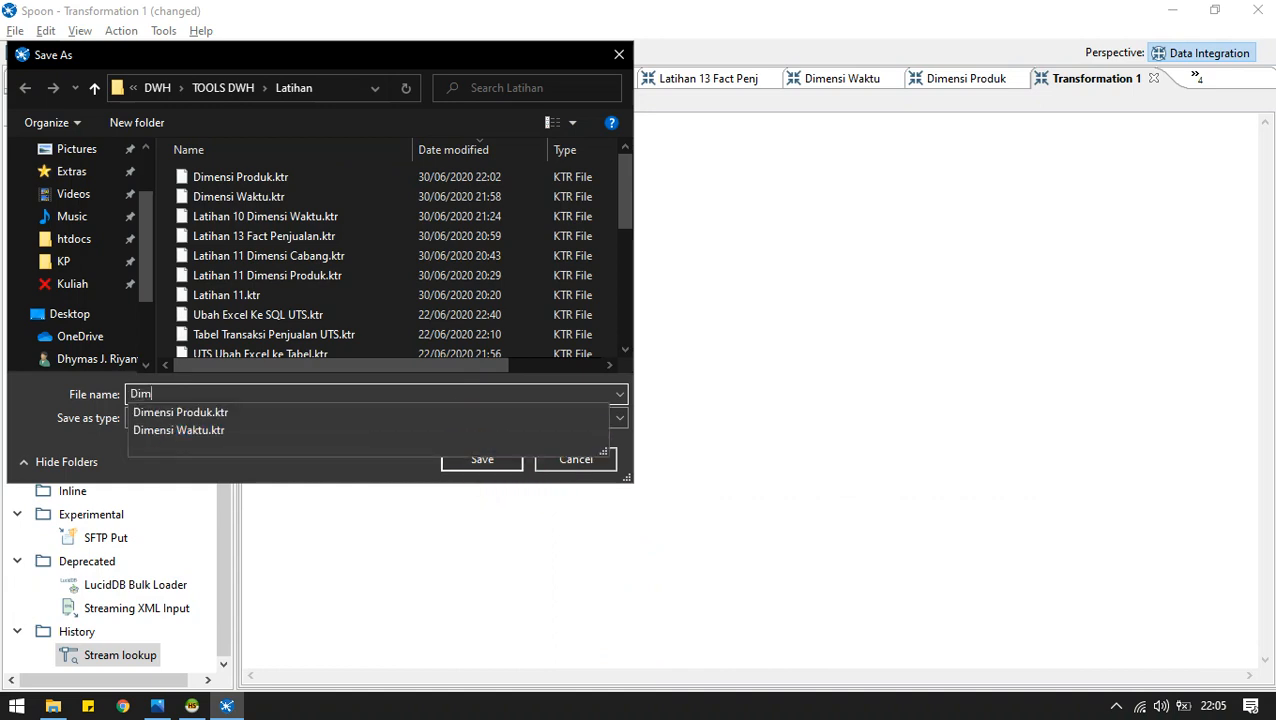
type("ensi Karty")
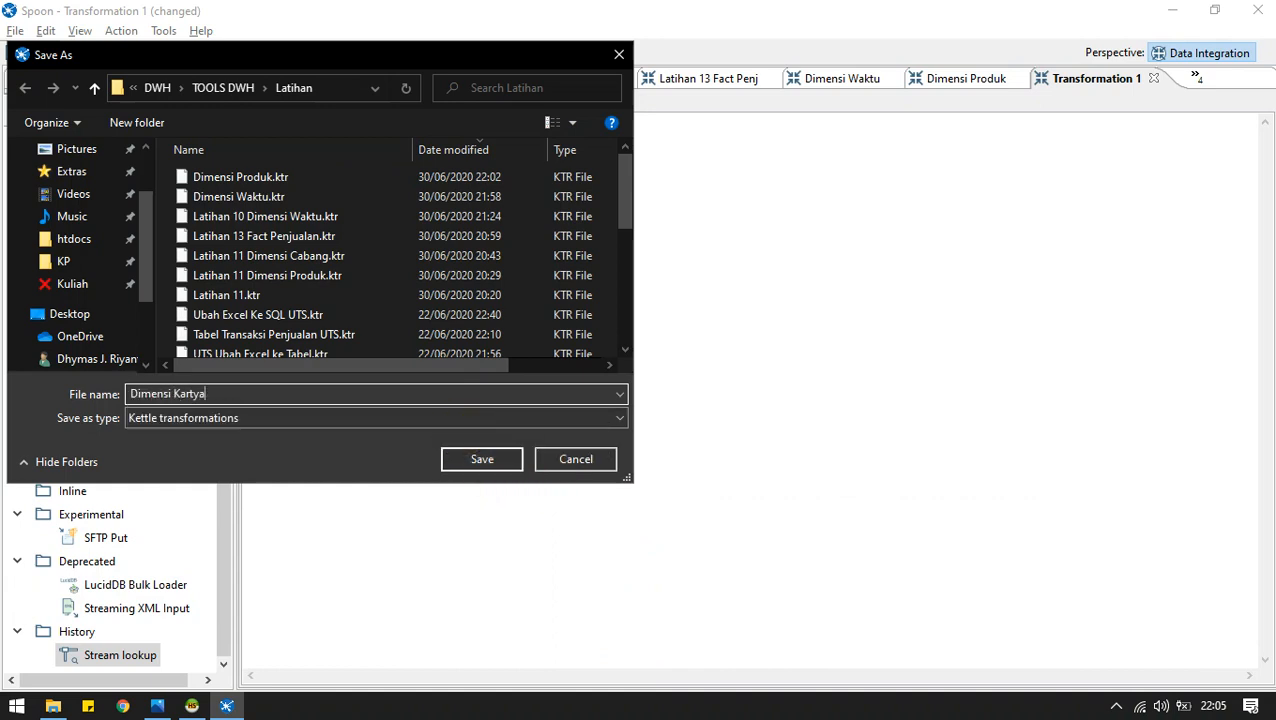
type("wan")
key("Return")
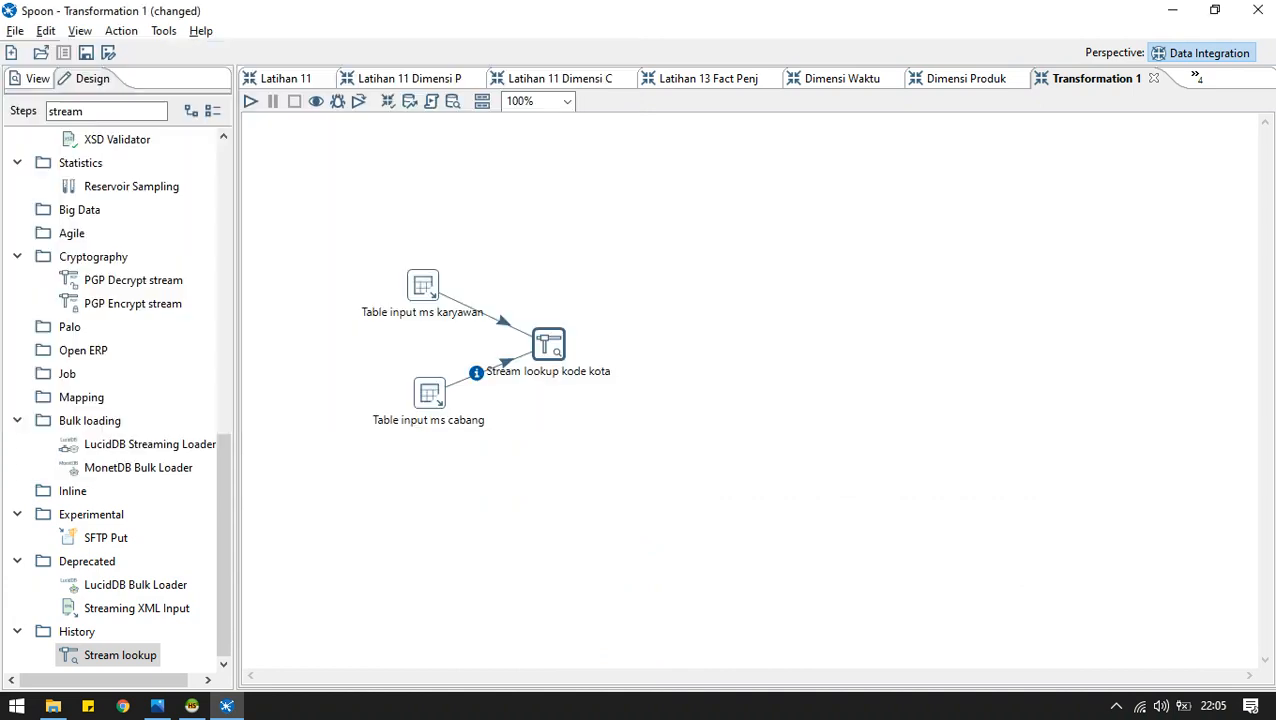
key("F9")
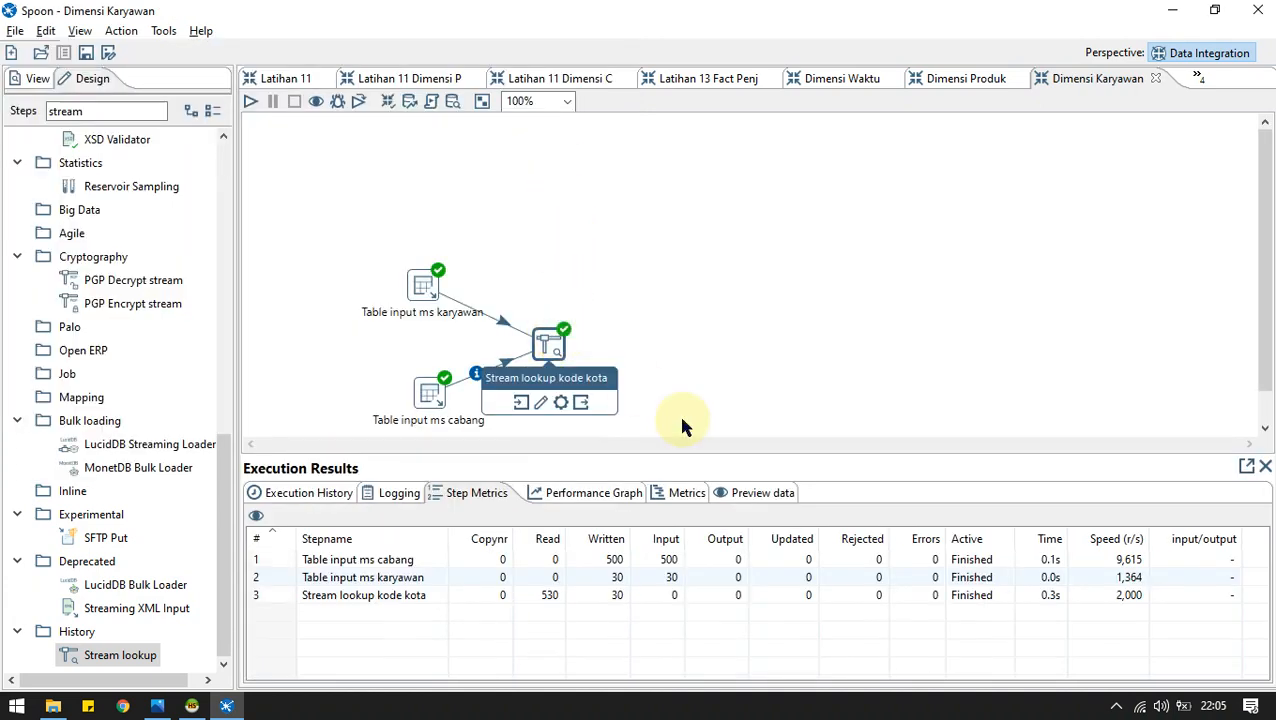
Preview the stream lookup's output rows and check the dim_karyawan fields in the ERD image, returning to Spoon.
left_click(735, 494)
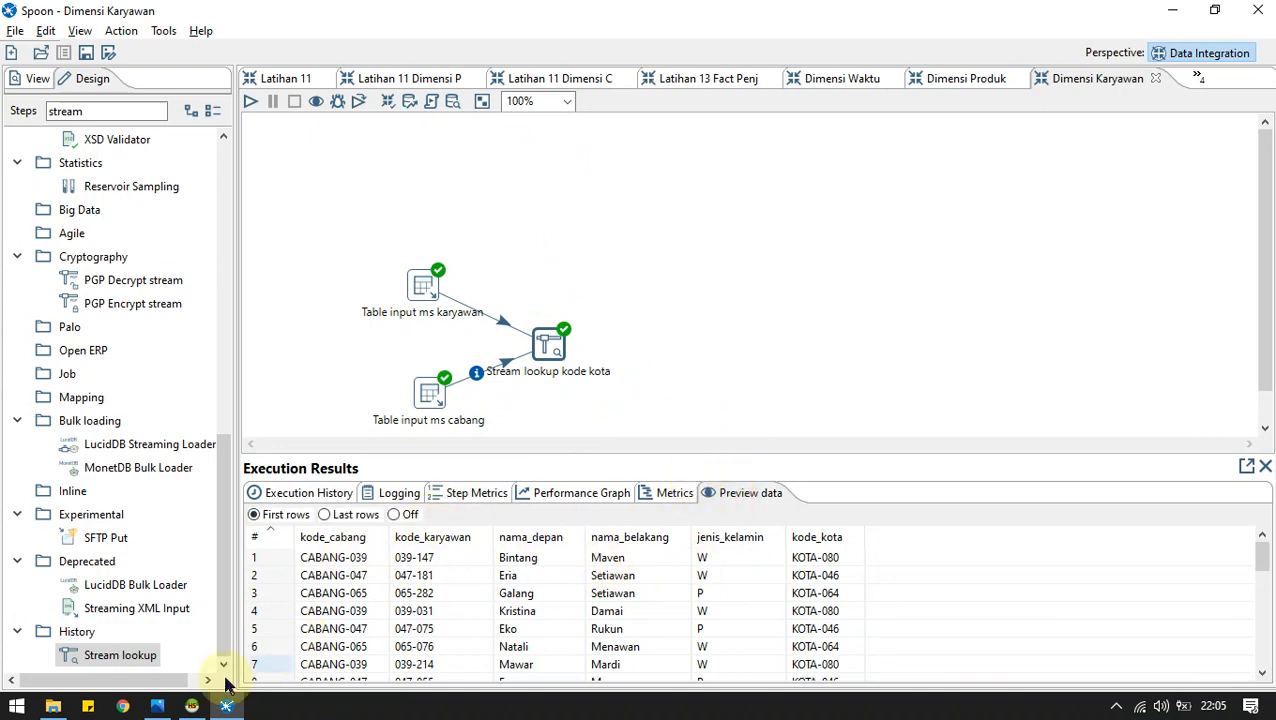
left_click(160, 707)
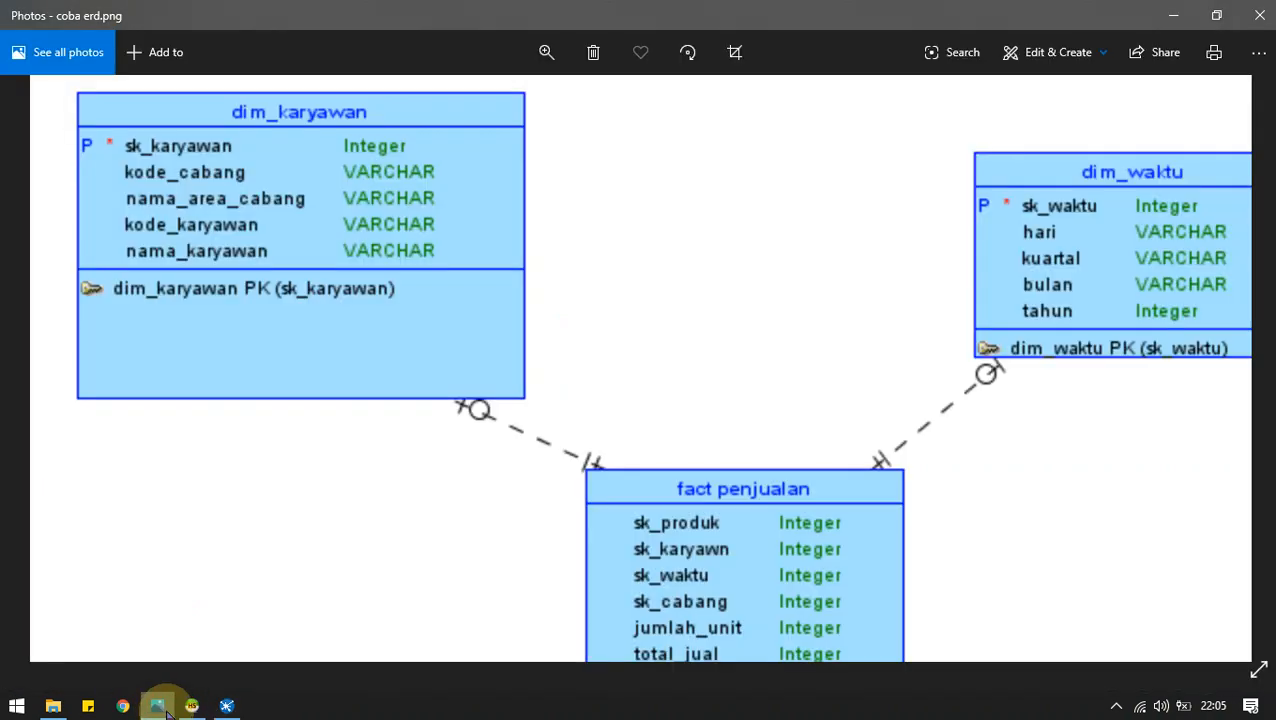
left_click(167, 711)
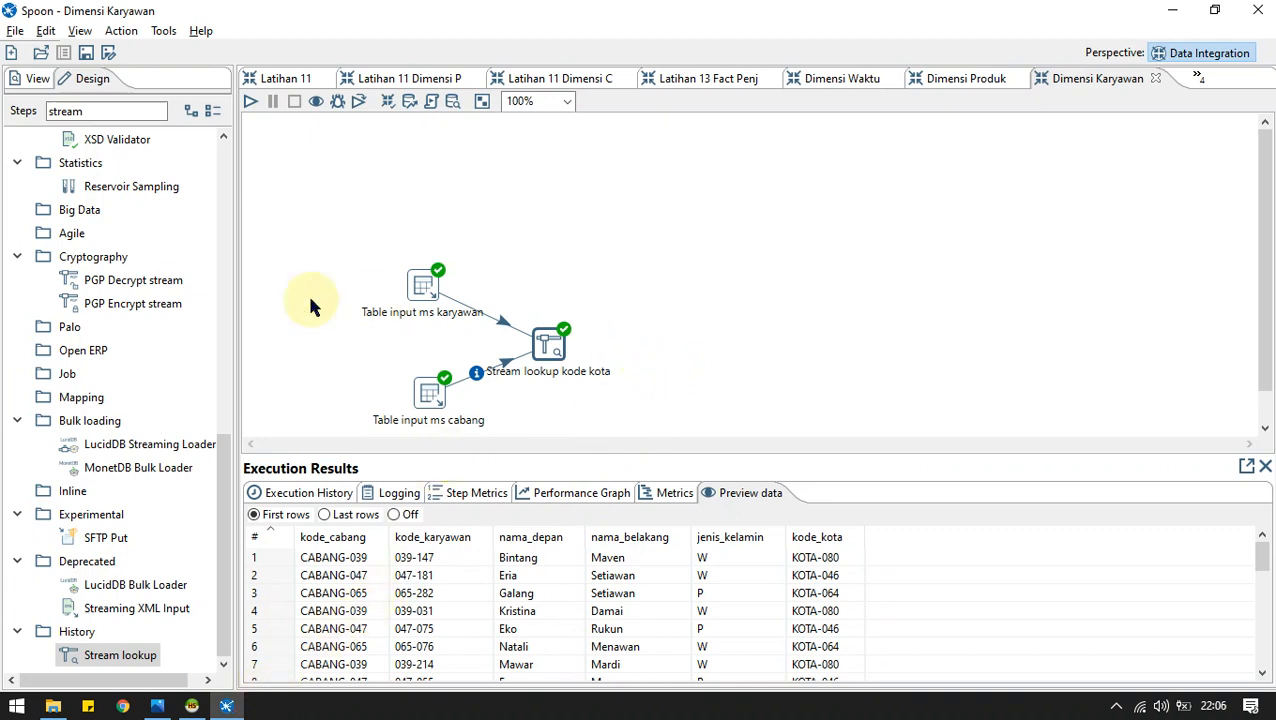
Add a Modified Java Script Value step and connect "Stream lookup kode kota" to it.
left_click_drag(92, 110, 6, 122)
type("java")
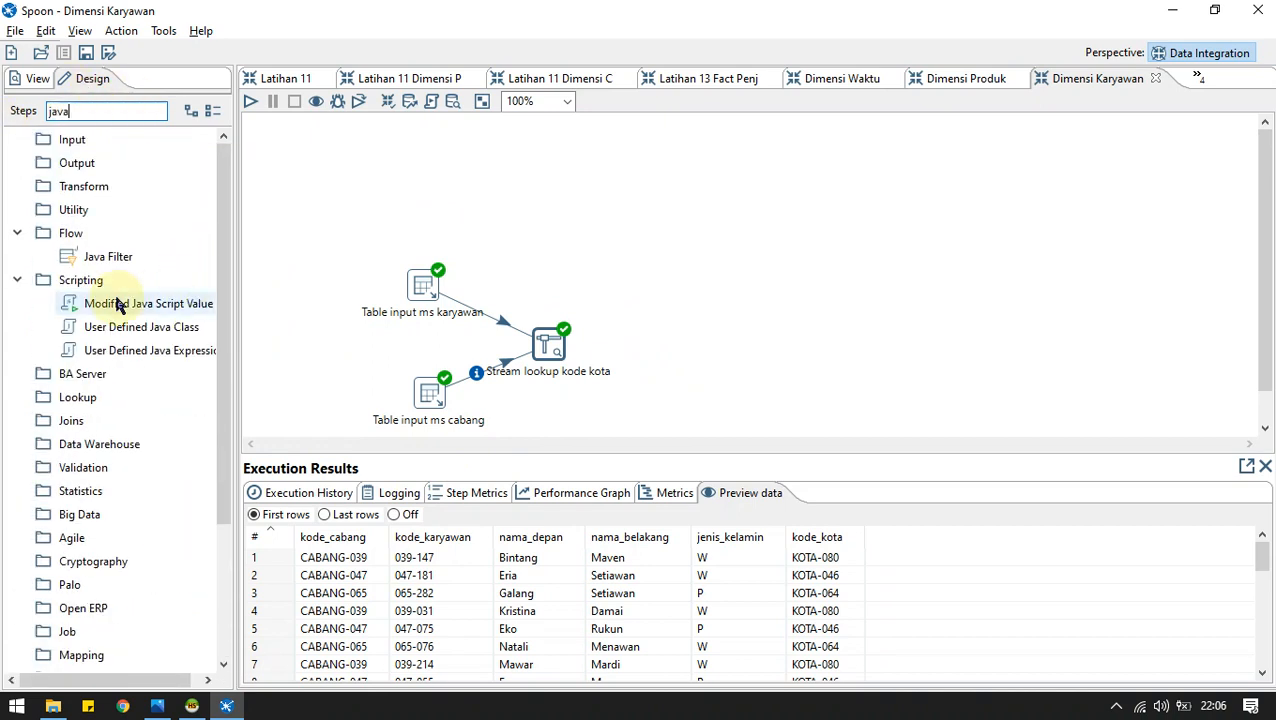
left_click_drag(117, 303, 643, 276)
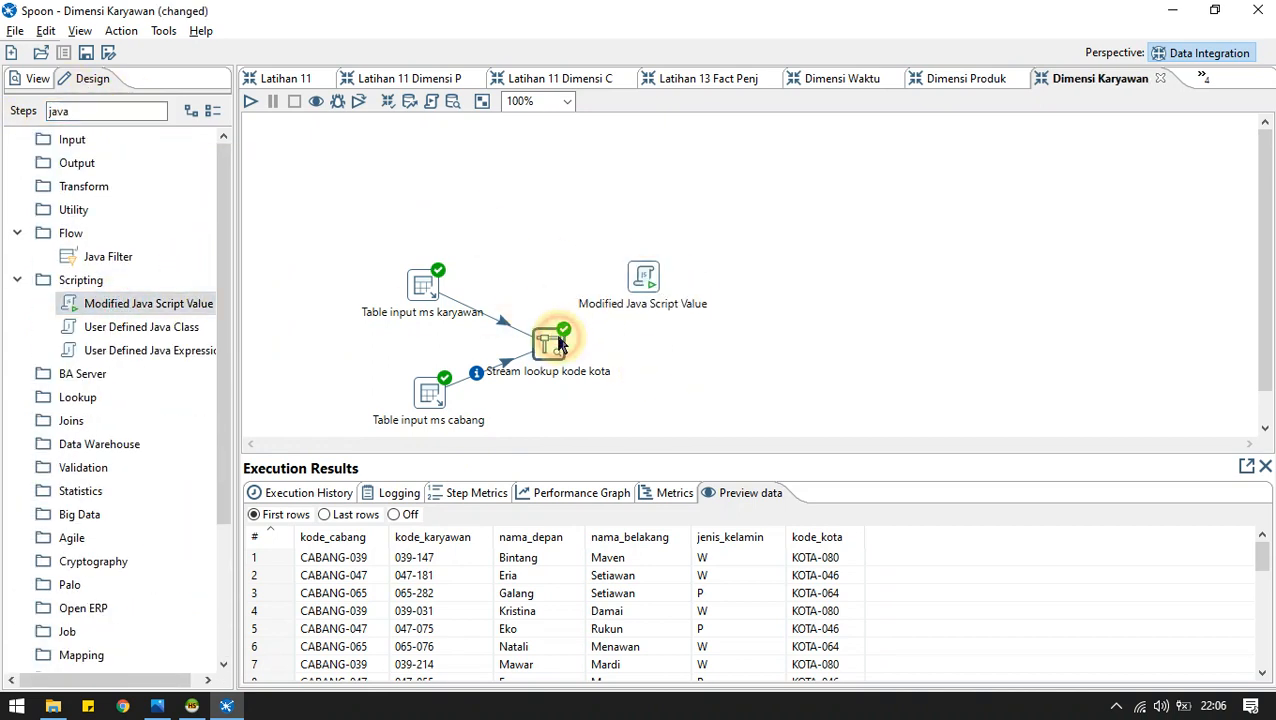
mouse_move(549, 344)
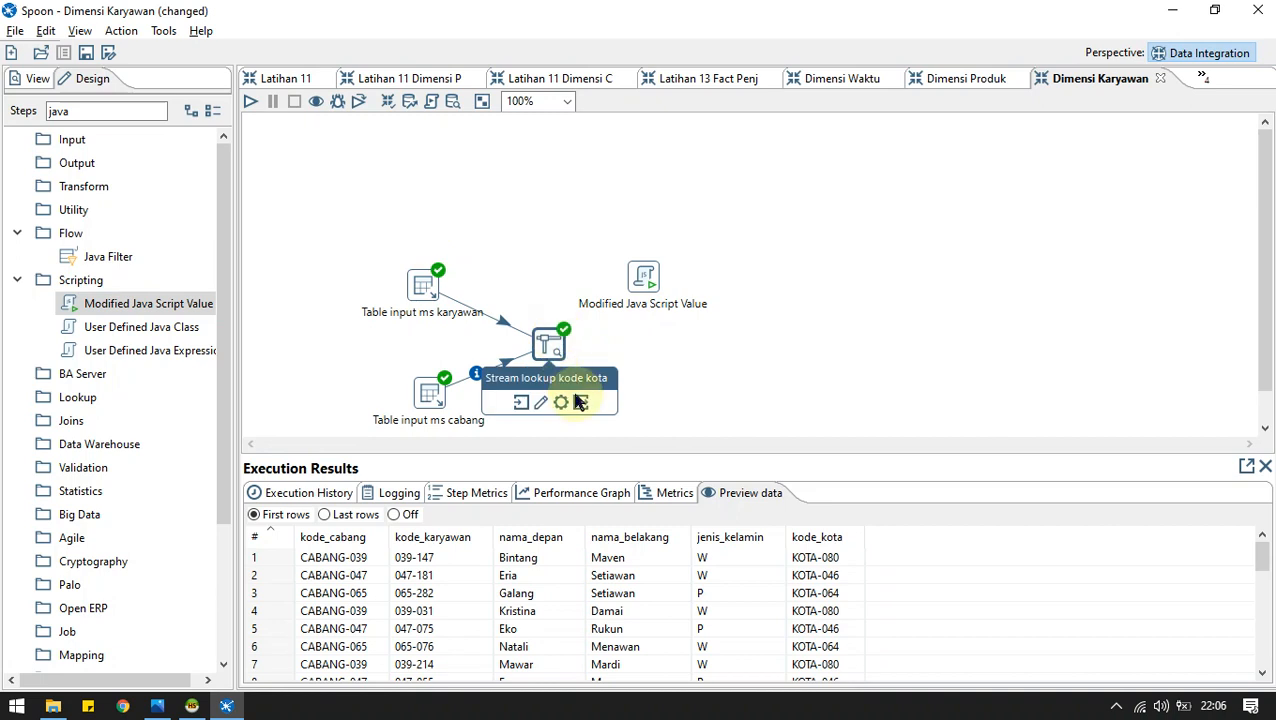
Rename the script step "Modified Java Script Value nama karyawan".
double_click(642, 277)
key("BackSpace")
left_click(688, 40)
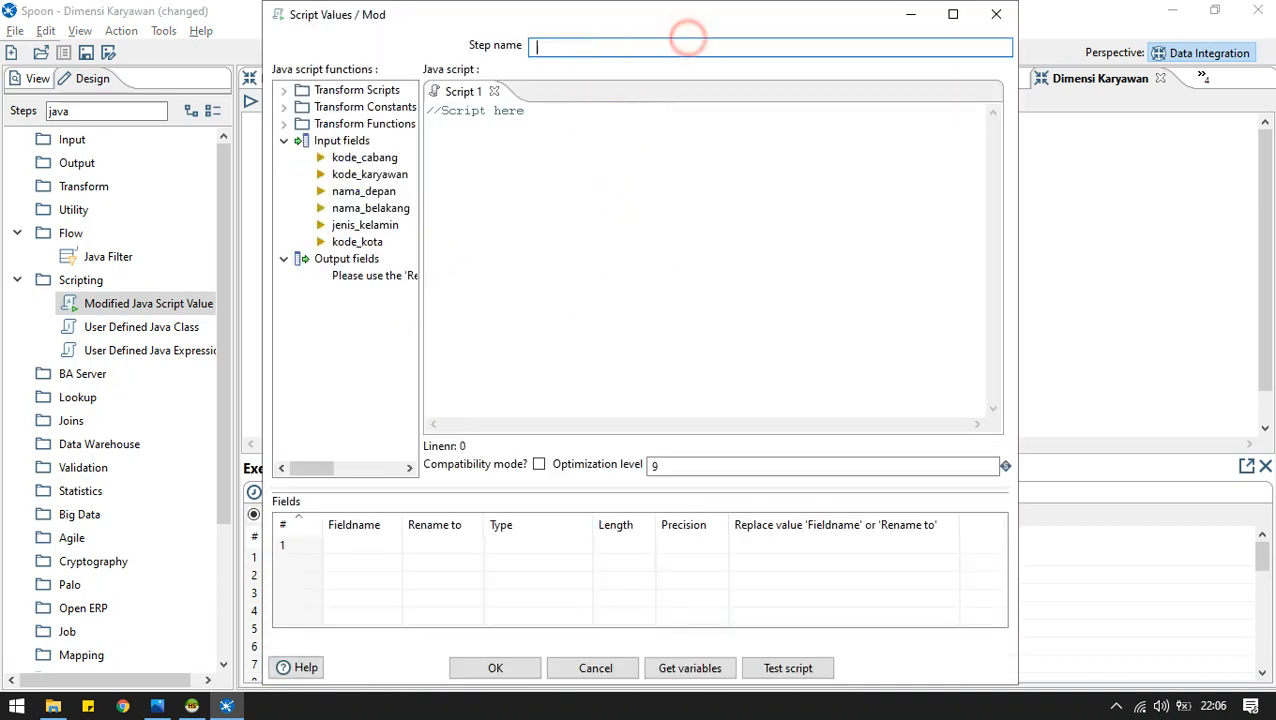
key("ctrl+z")
left_click(703, 46)
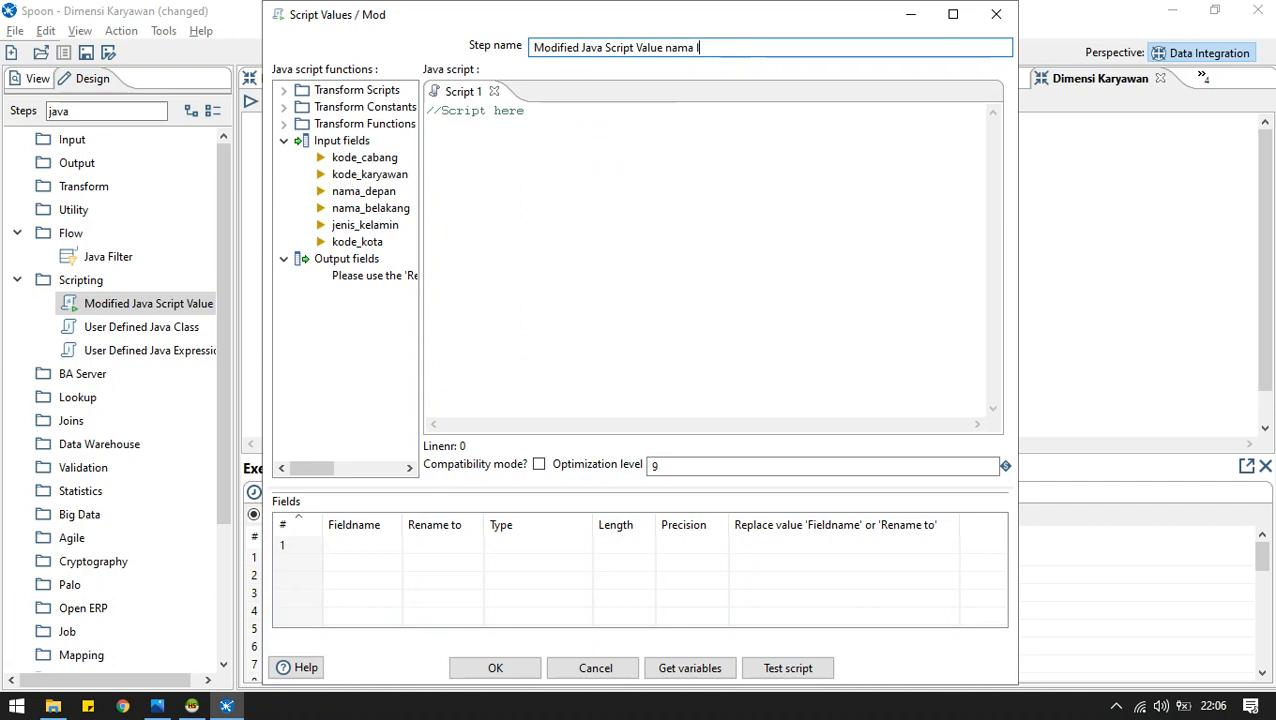
Write the script line var nama_karyawan = nama_depan + " " + nama_belakang;.
left_click(681, 134)
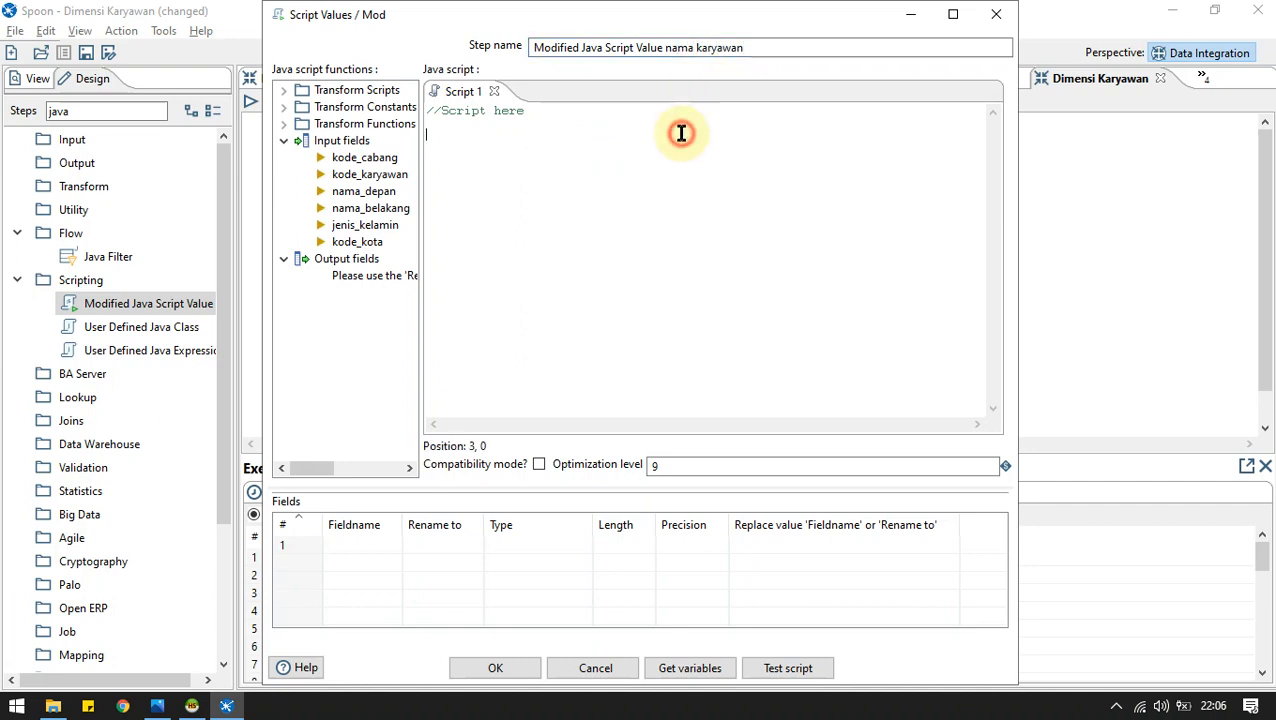
type("va")
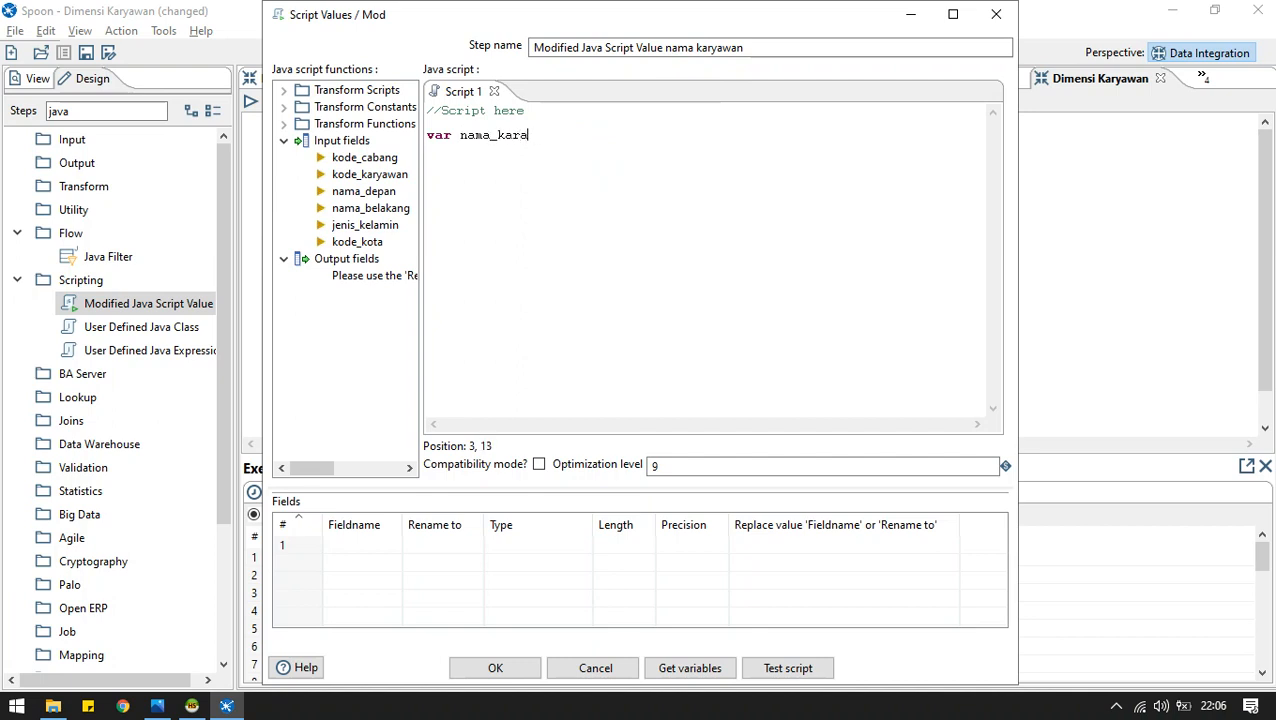
type("r nama_karyawan = nama_depan + \" \" + nama_belakang;")
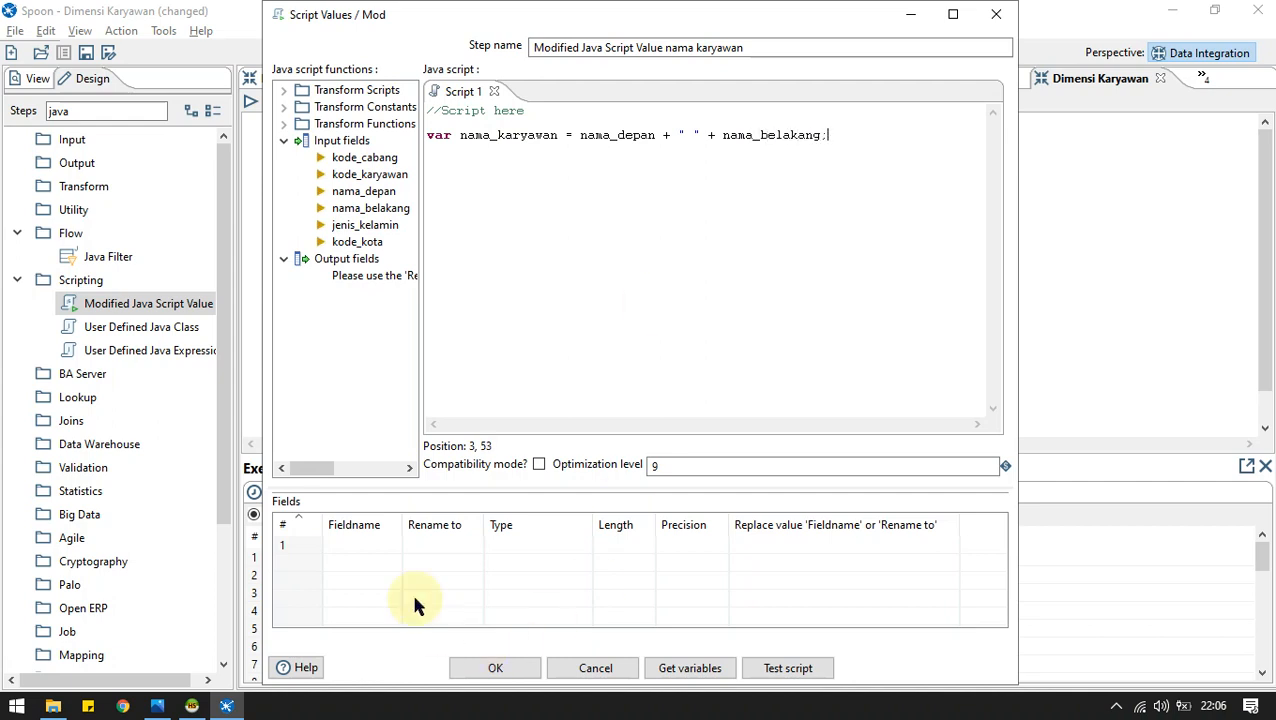
Add nama_karyawan as an output field of type String and accept the script step's settings.
left_click(388, 546)
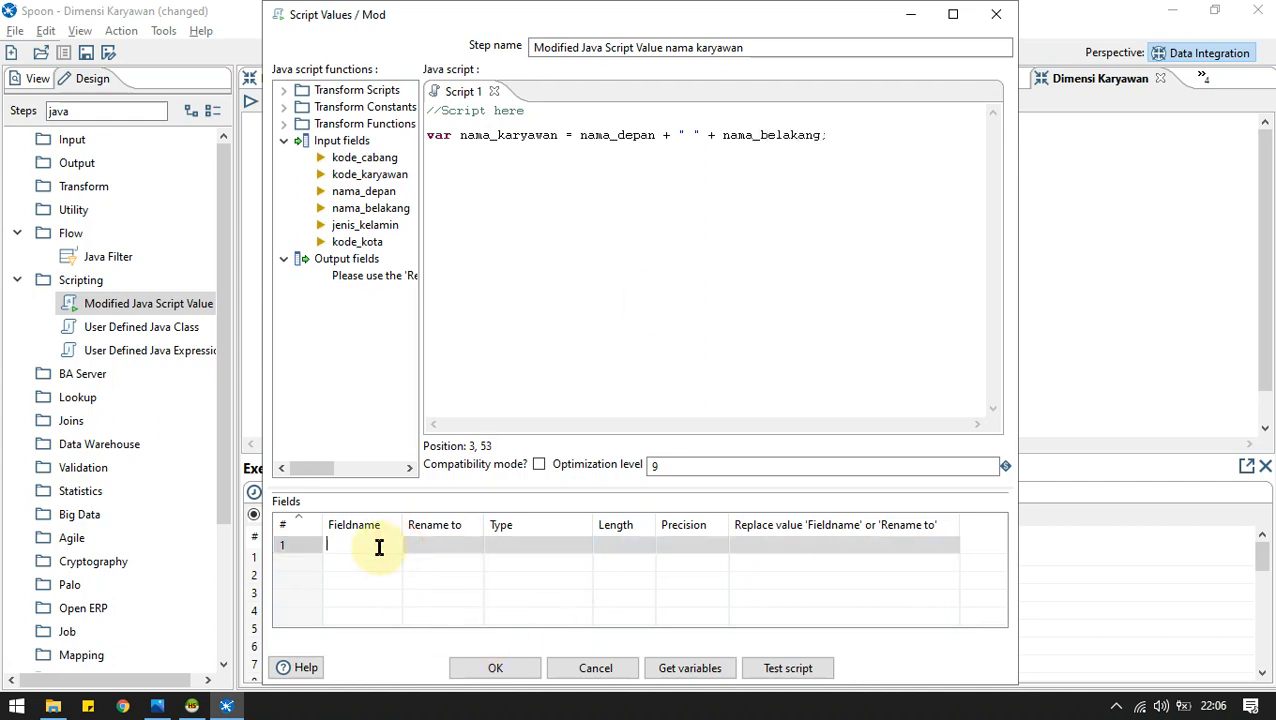
type("nama_ka")
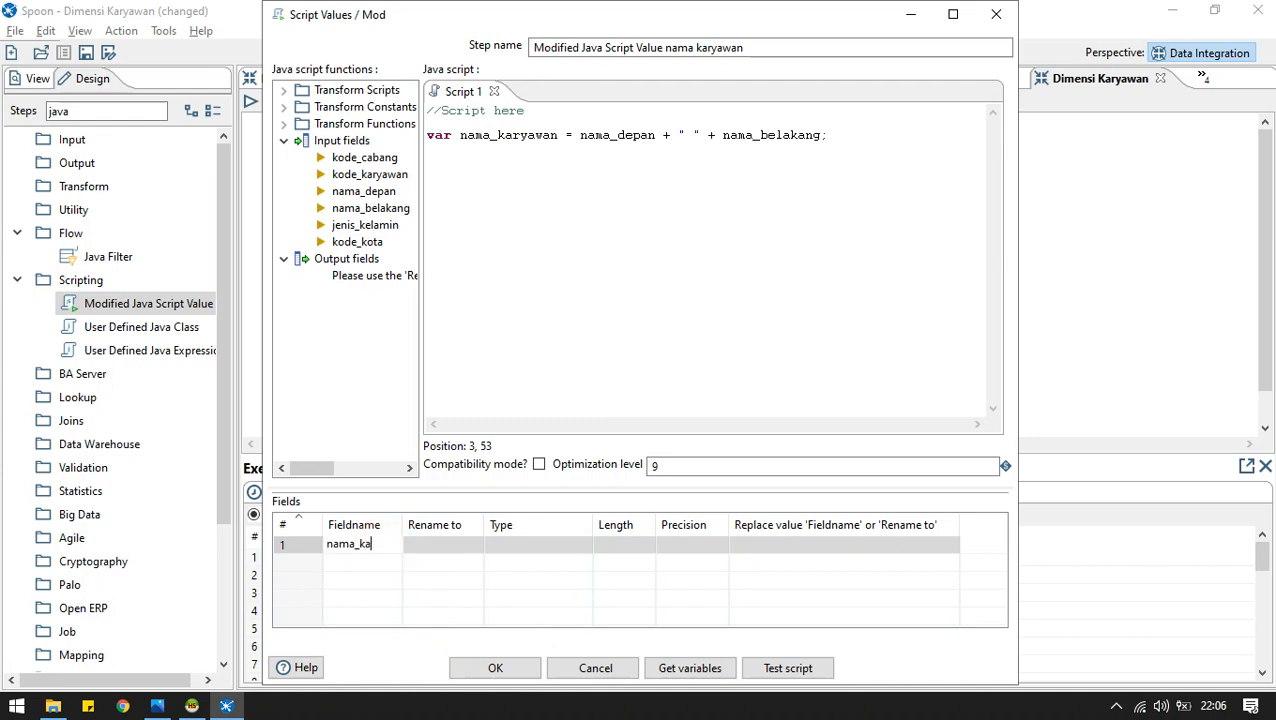
type("ryawan")
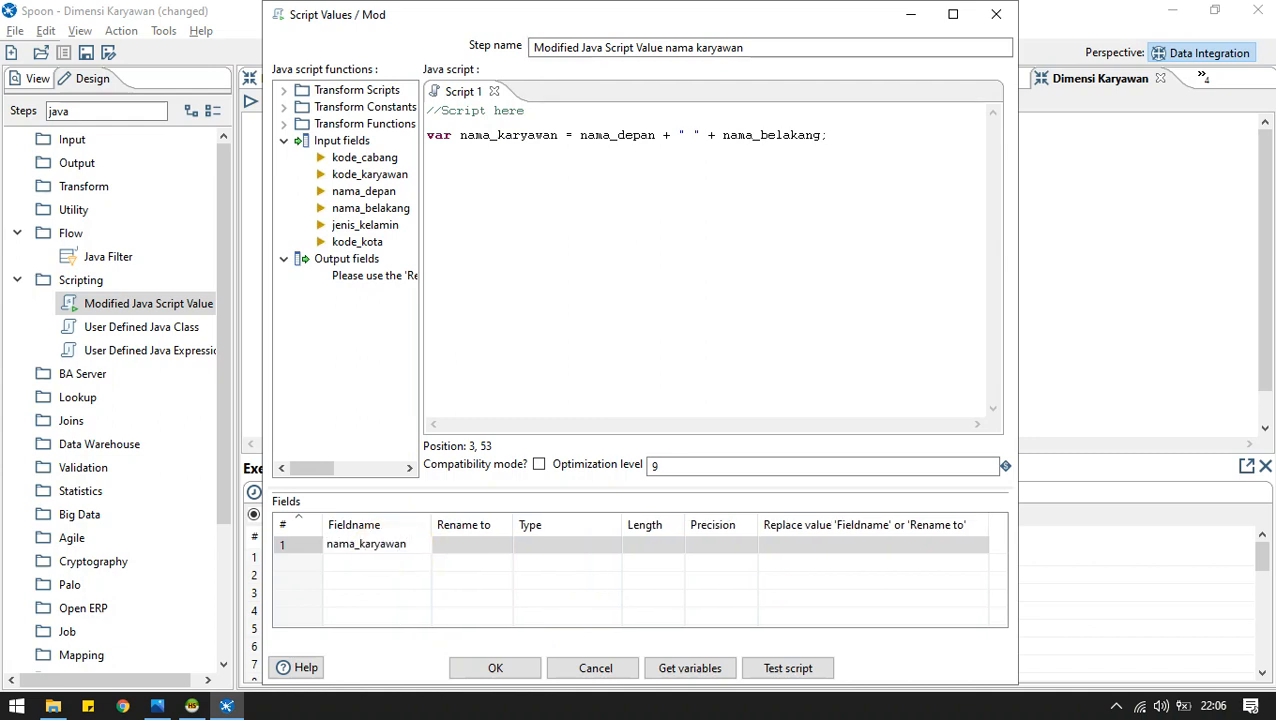
left_click(606, 547)
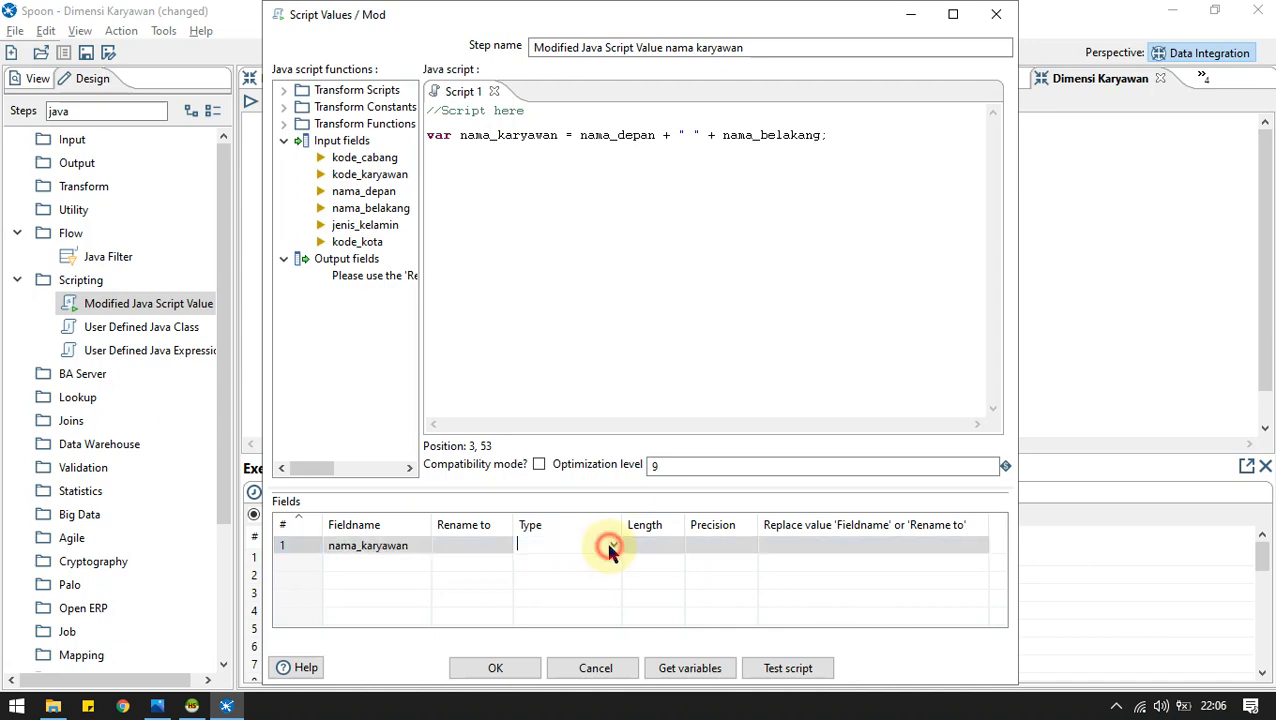
left_click(541, 659)
left_click(495, 668)
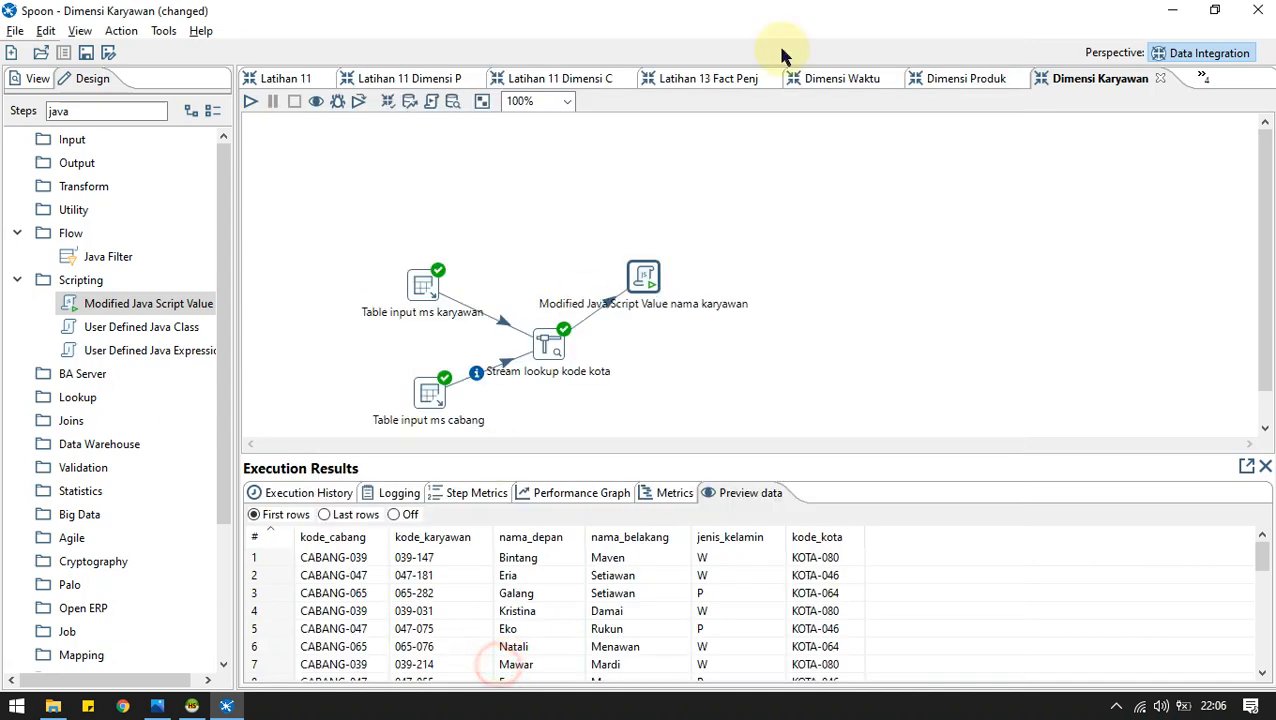
Run the transformation and compare its previewed output with the dim_karyawan fields in the ERD image, returning to Spoon.
left_click(263, 102)
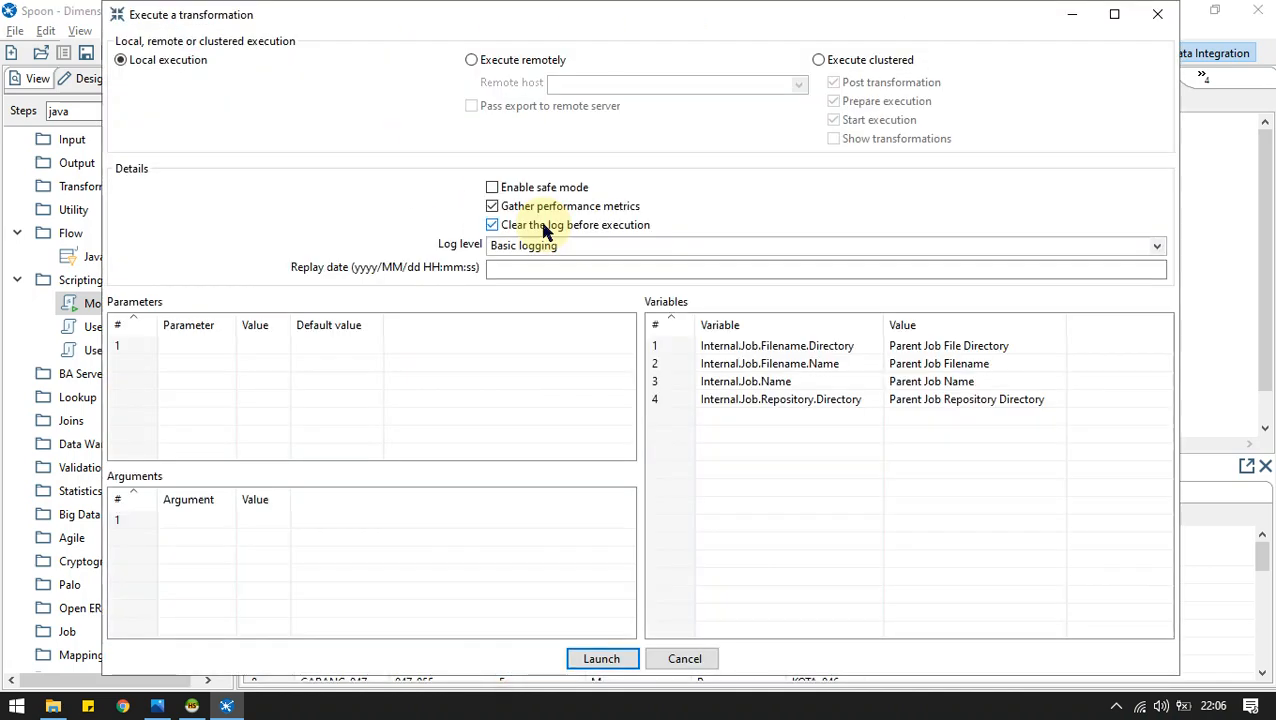
left_click(605, 664)
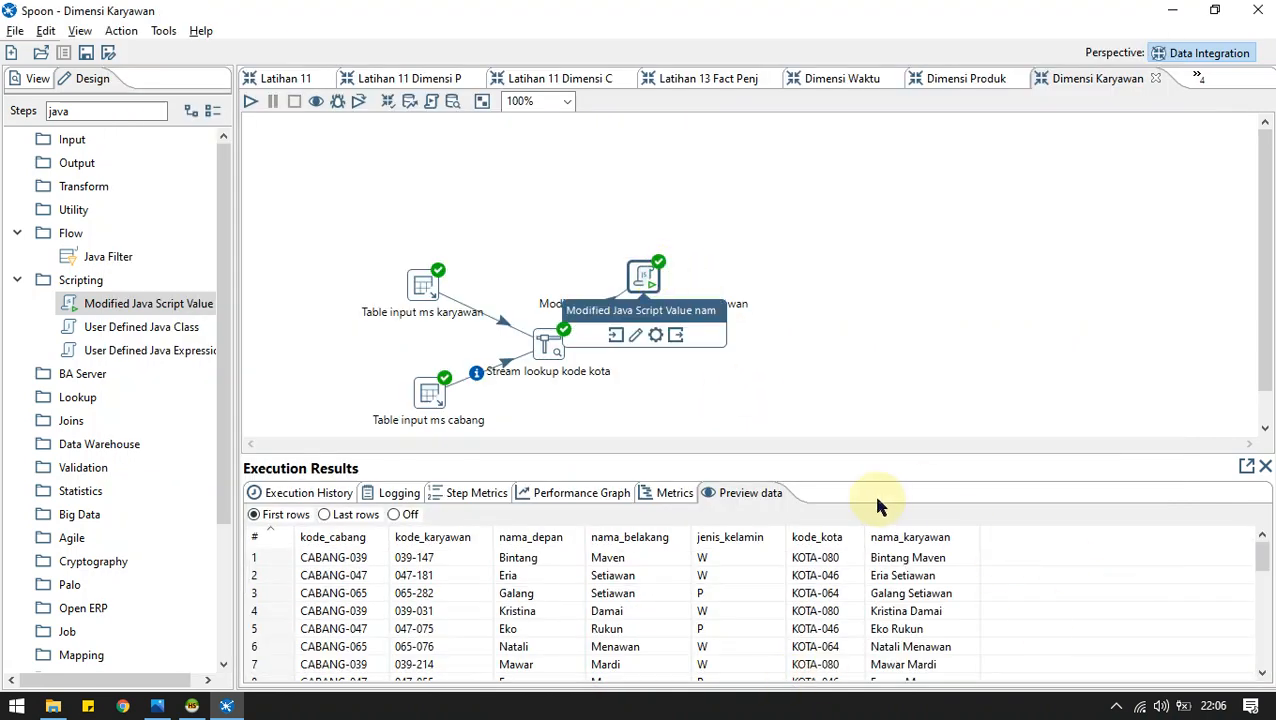
key("alt+Tab")
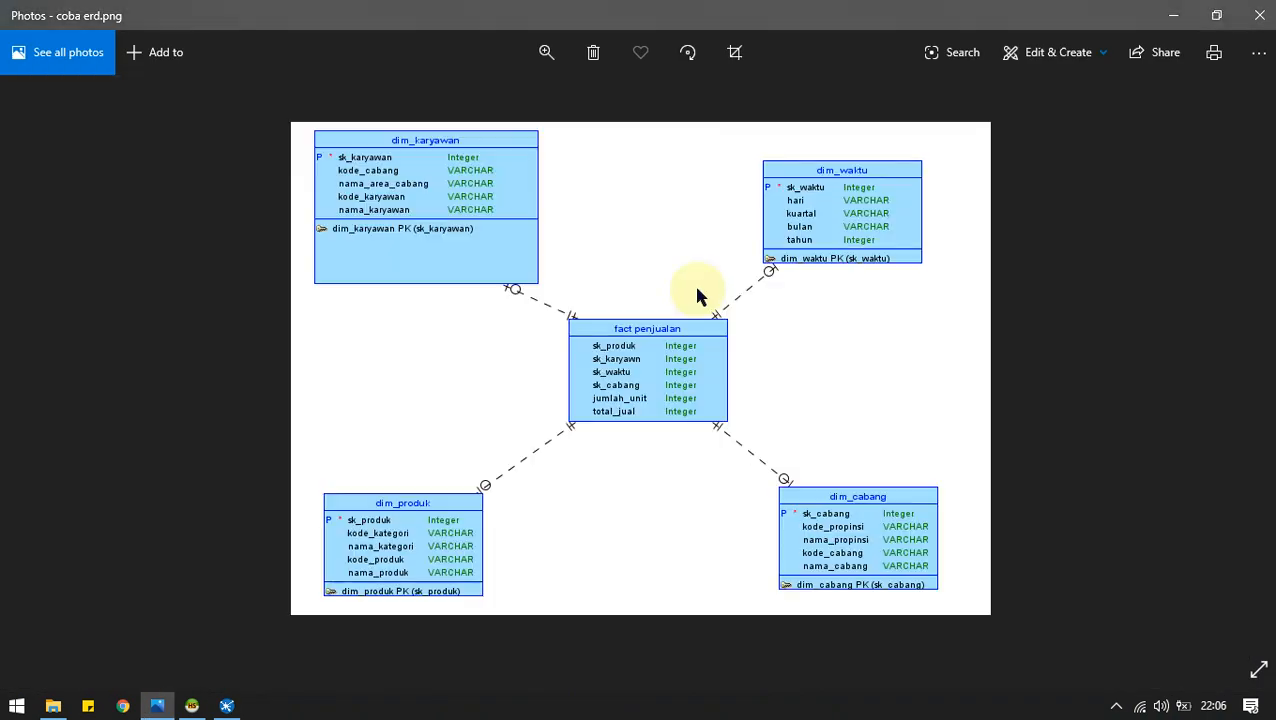
scroll(493, 243, "up", 2)
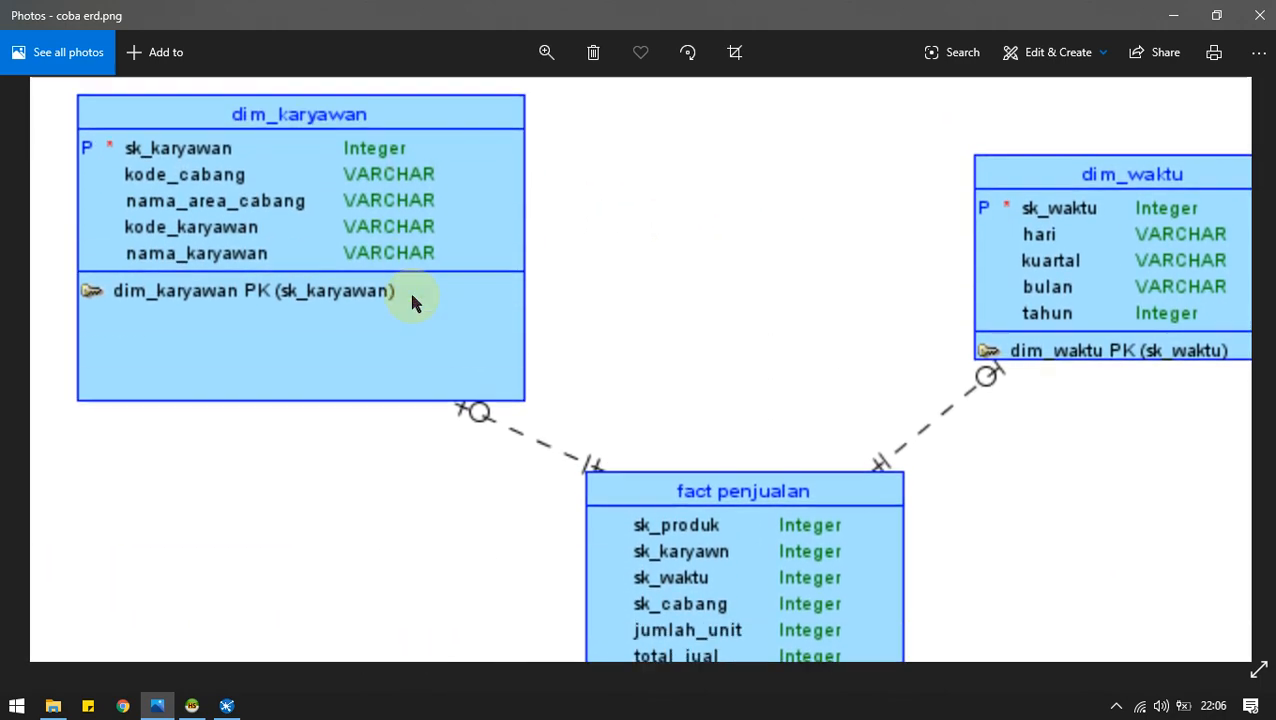
key("alt+Tab")
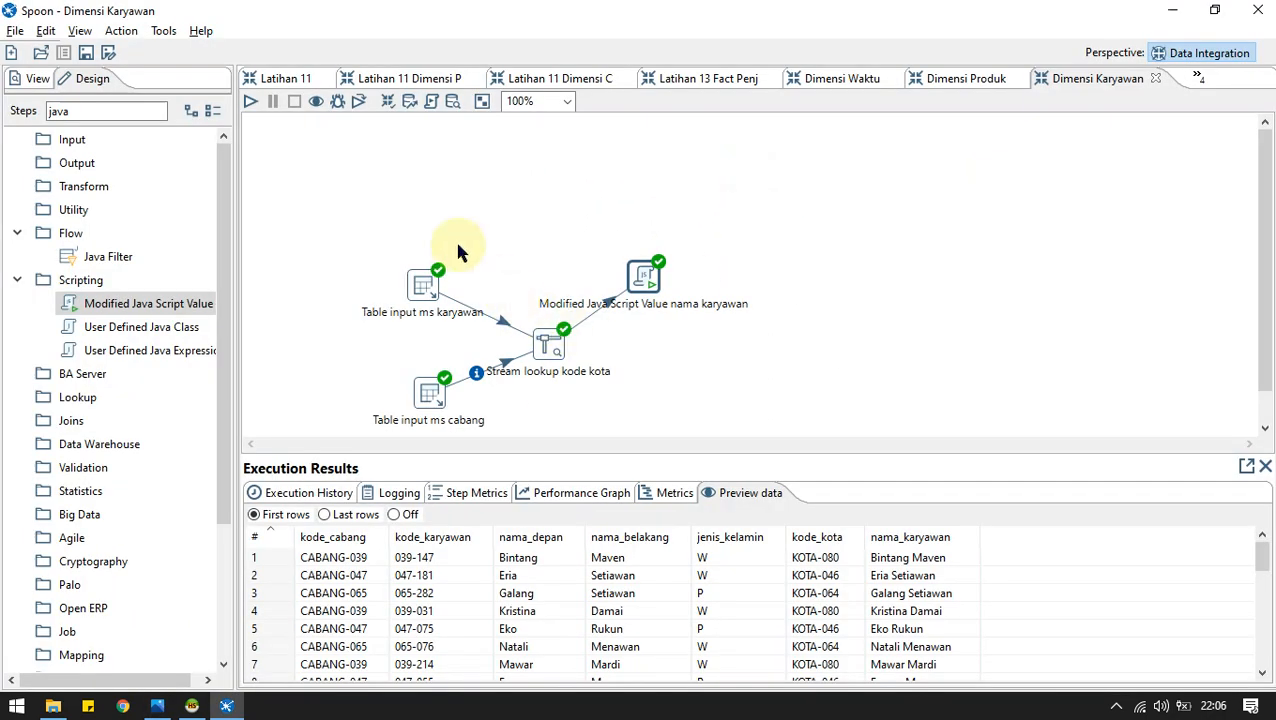
Find the Table input step in the step library and place one on the canvas below the script step.
left_click_drag(86, 111, 2, 117)
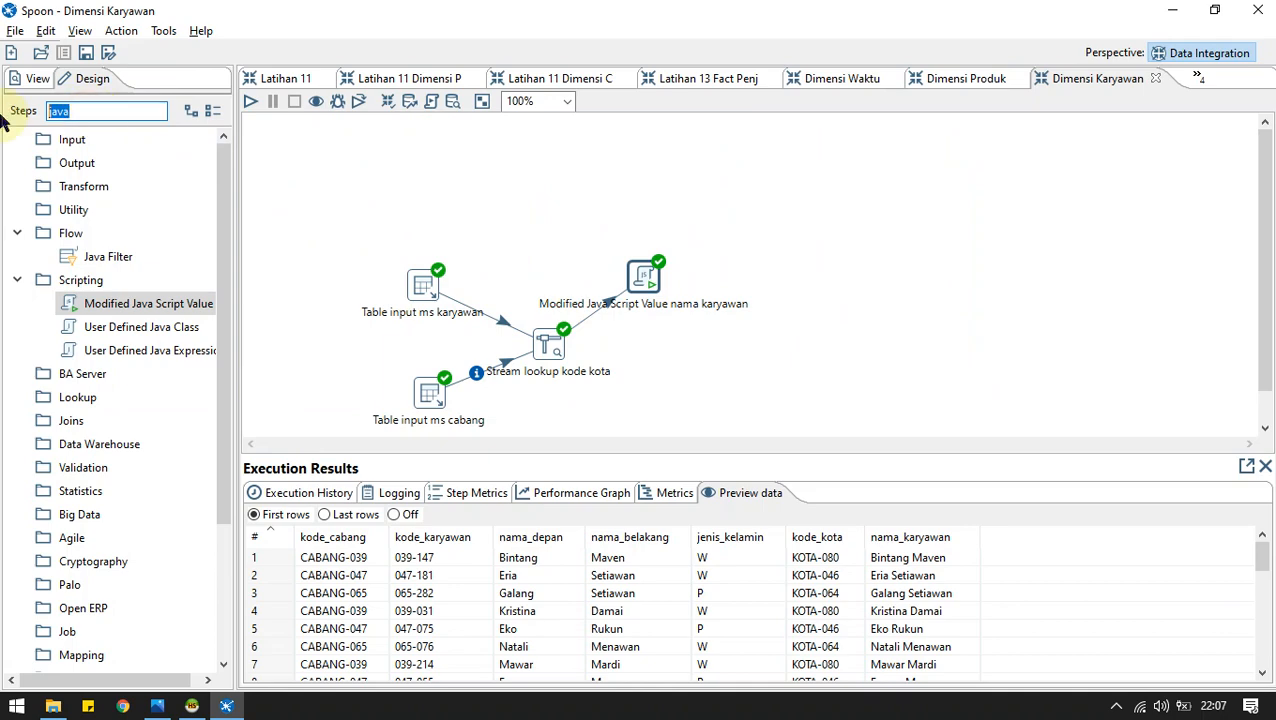
type("inp")
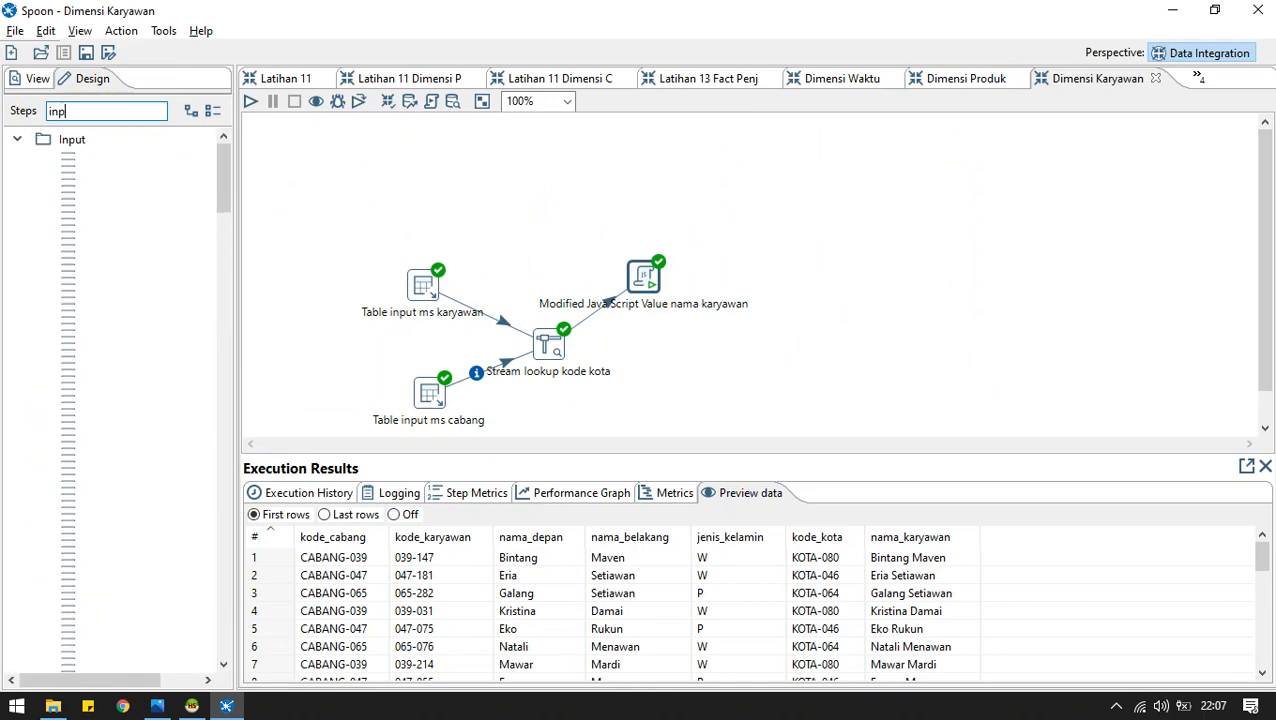
type("ut")
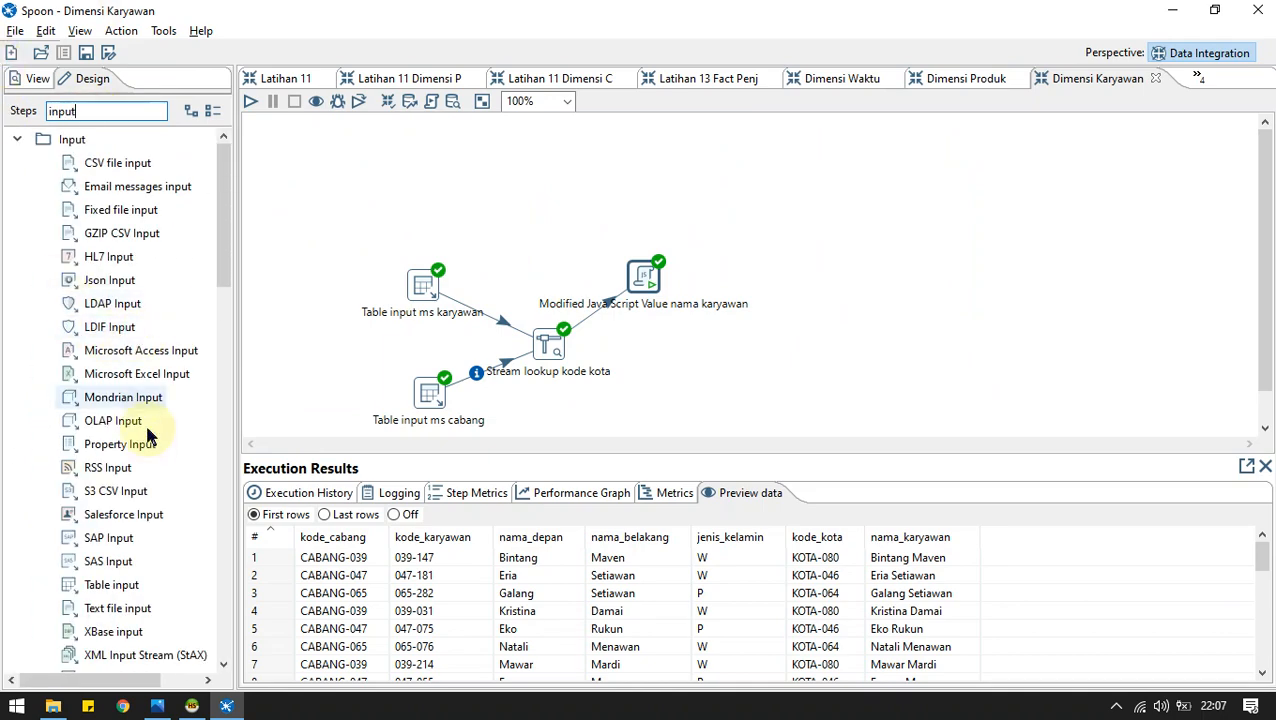
scroll(160, 500, "down", 4)
scroll(160, 560, "down", 2)
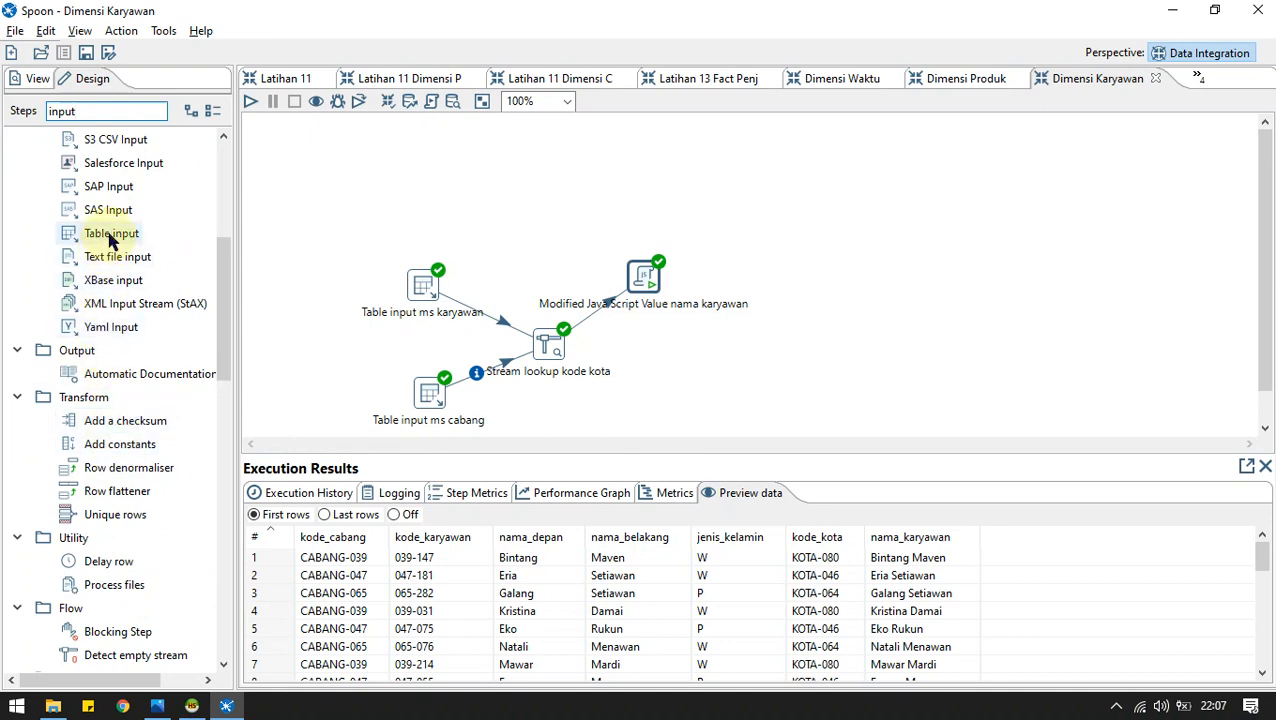
left_click_drag(94, 233, 645, 423)
mouse_move(709, 343)
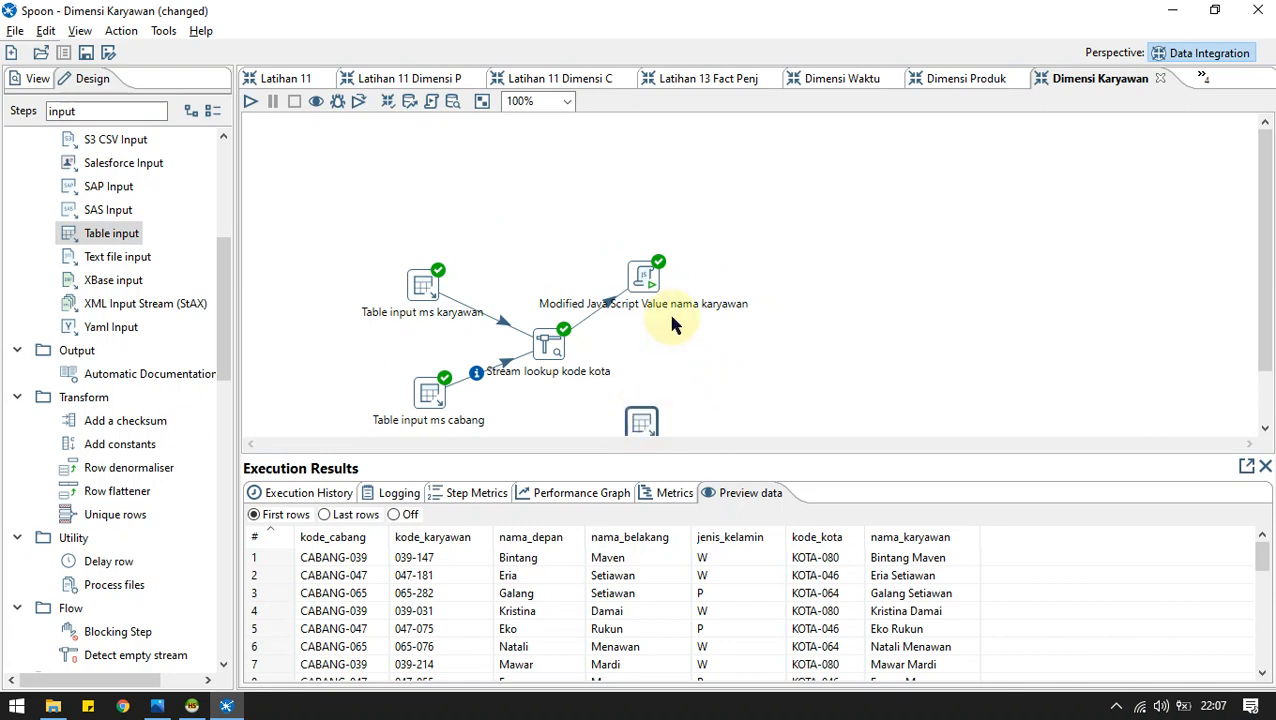
Rename the new table input "Table input ms kota" and set its connection to phi_minimart.
double_click(643, 417)
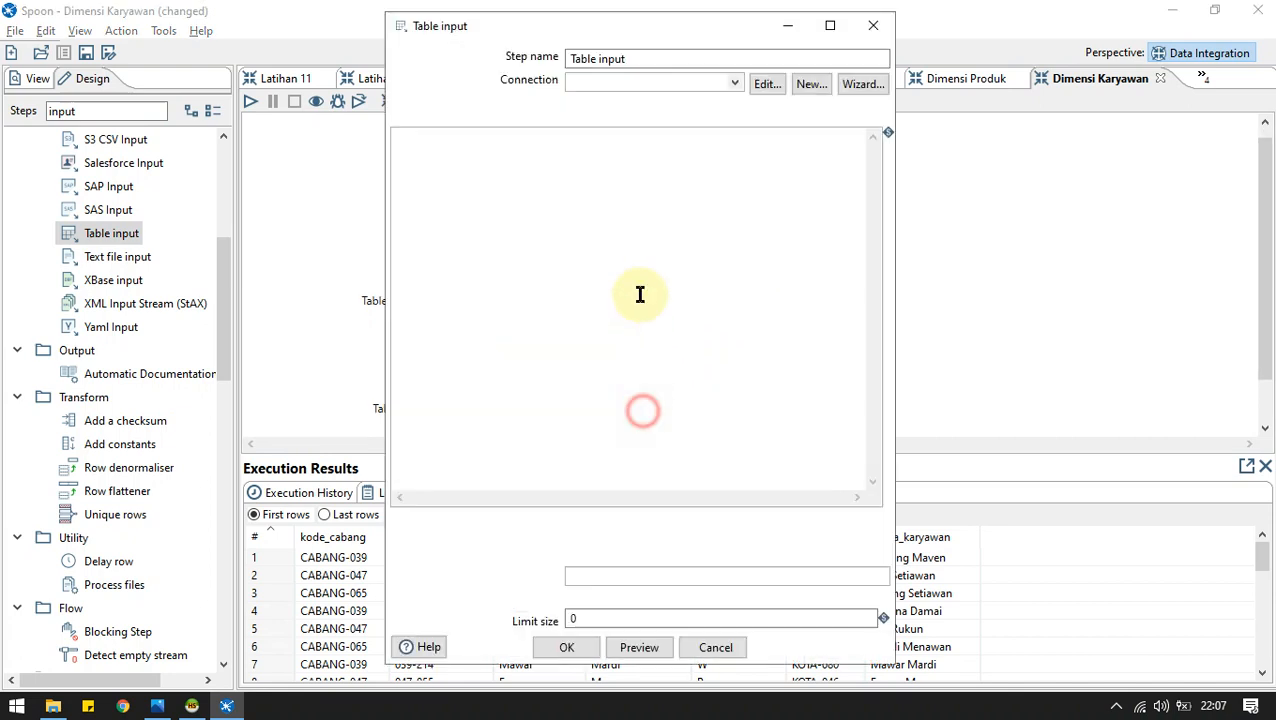
left_click(654, 60)
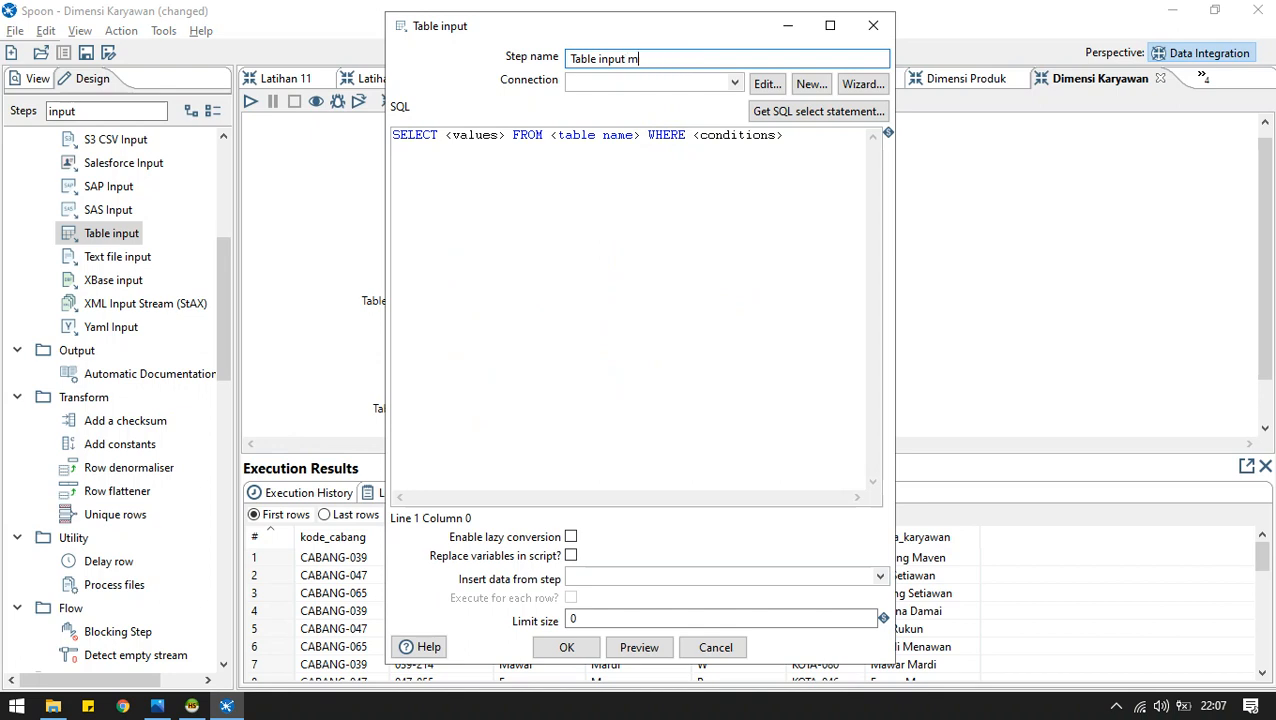
left_click(735, 82)
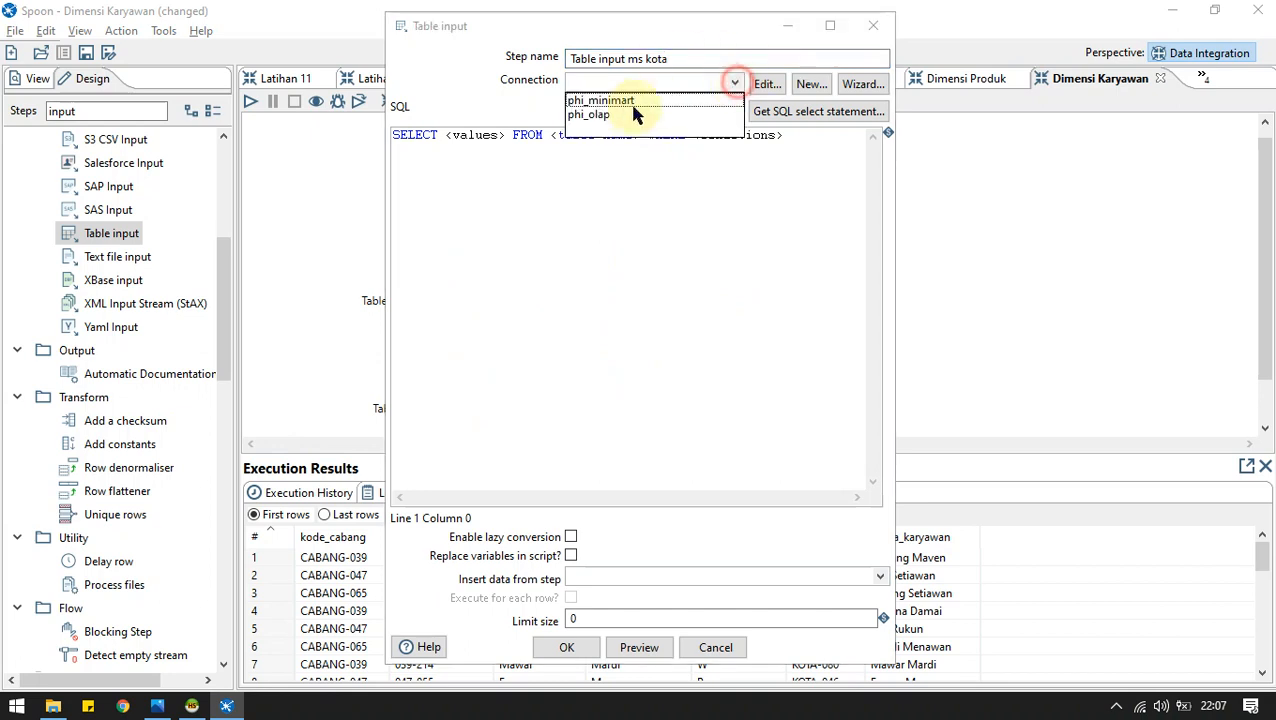
left_click(630, 99)
left_click(790, 113)
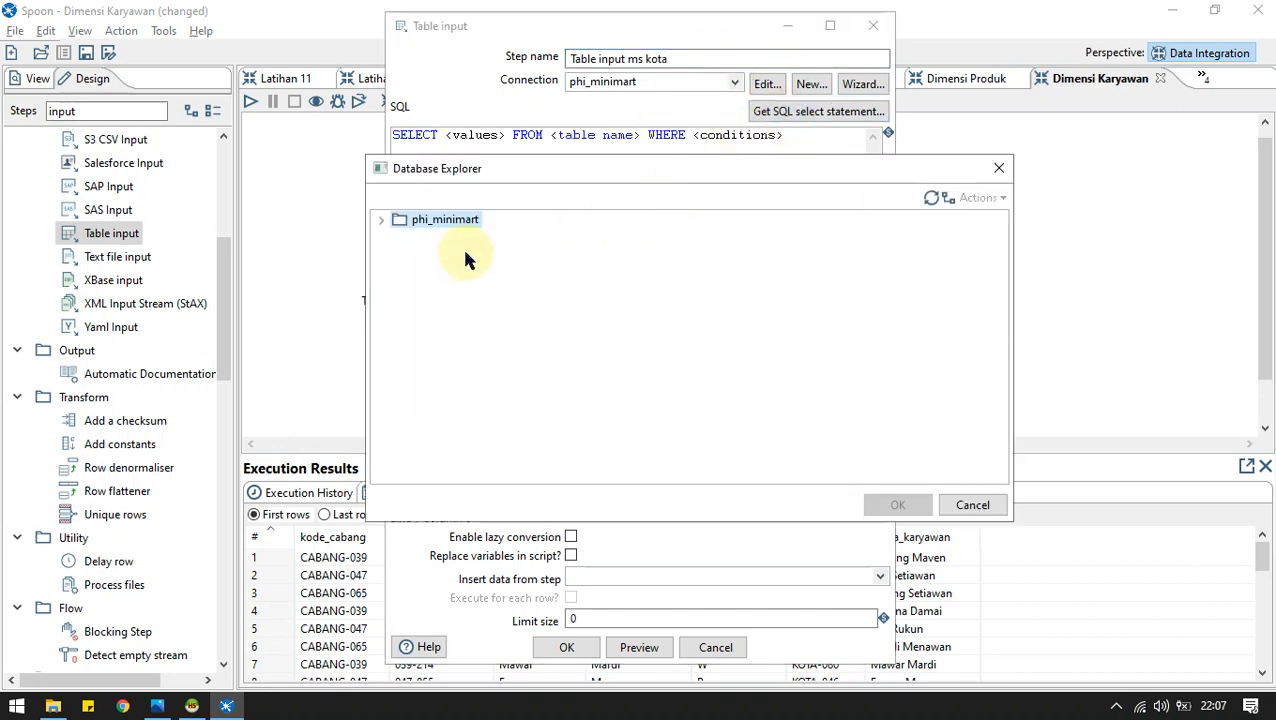
left_click(381, 219)
left_click(404, 253)
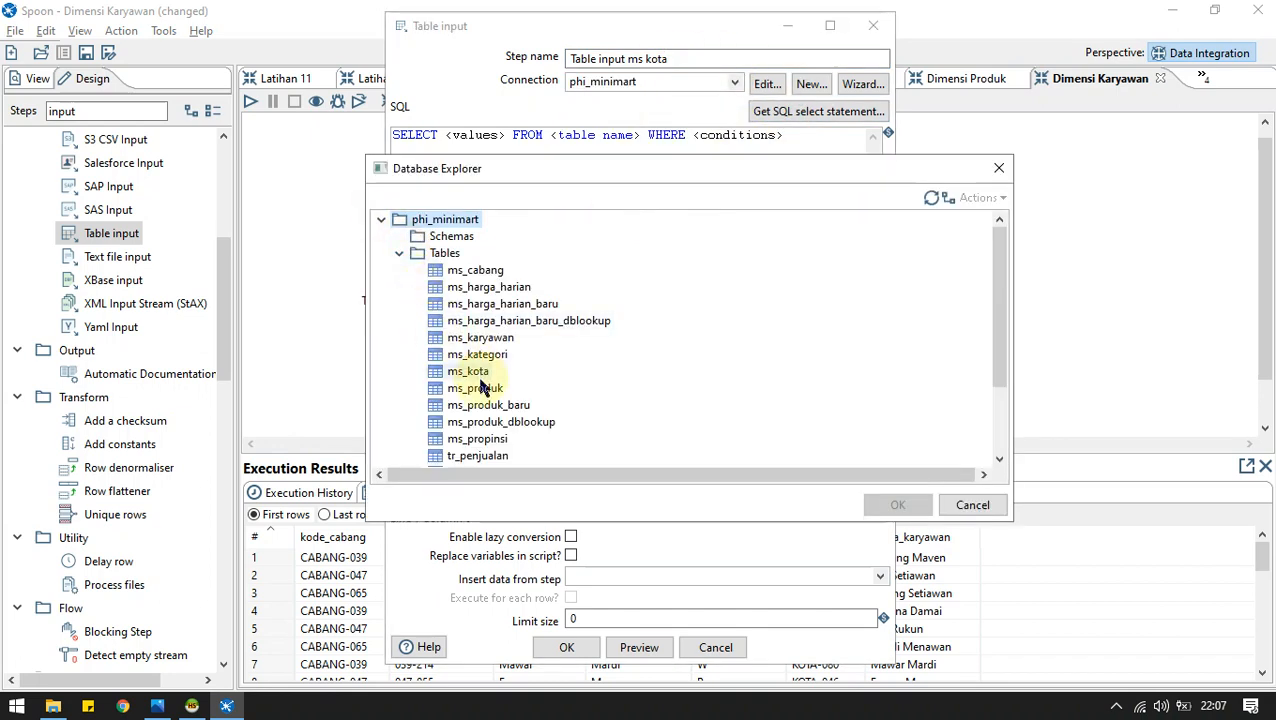
double_click(480, 385)
left_click(695, 418)
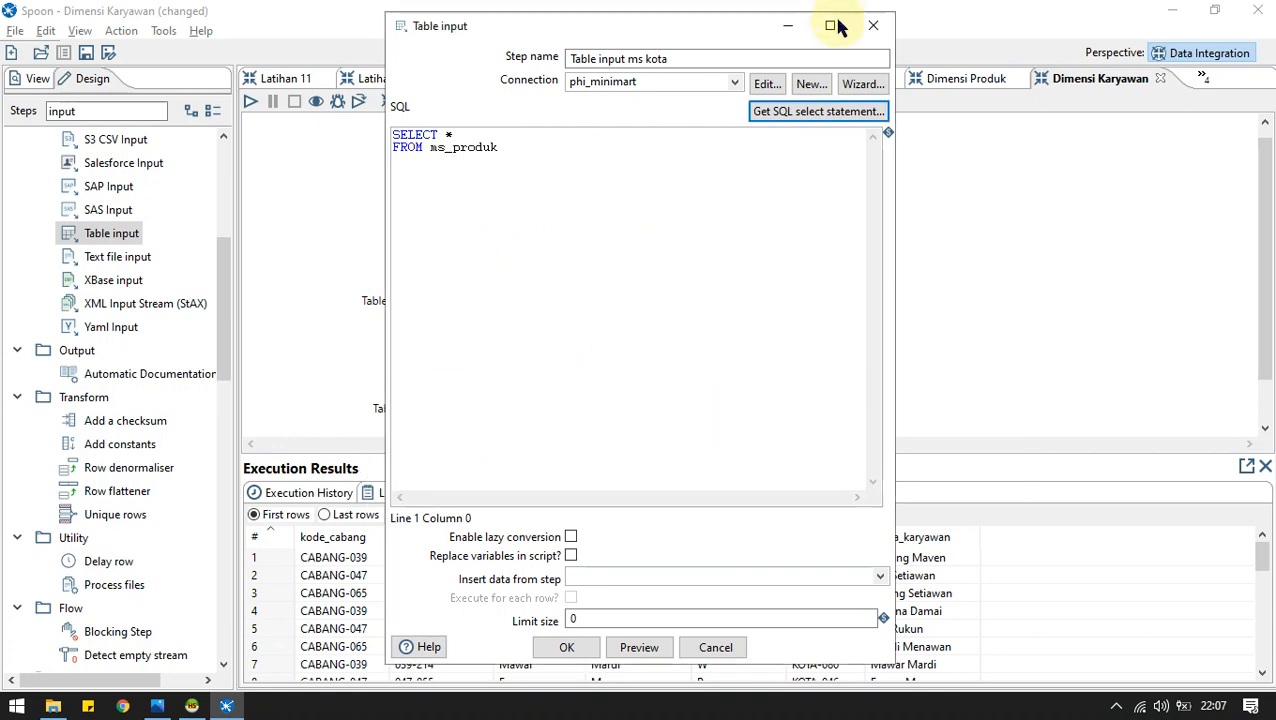
Generate the SQL select statement from the ms_kota table with its field names included and accept the table input's settings.
left_click(820, 111)
left_click(381, 219)
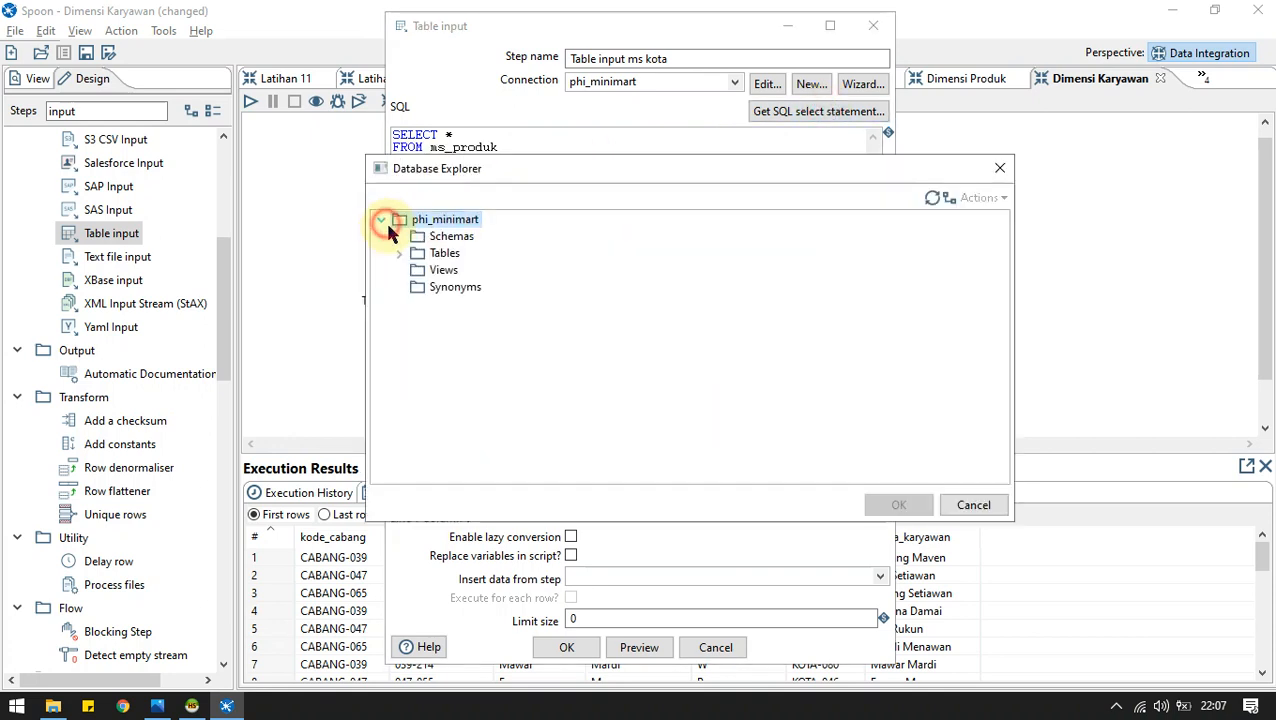
left_click(399, 253)
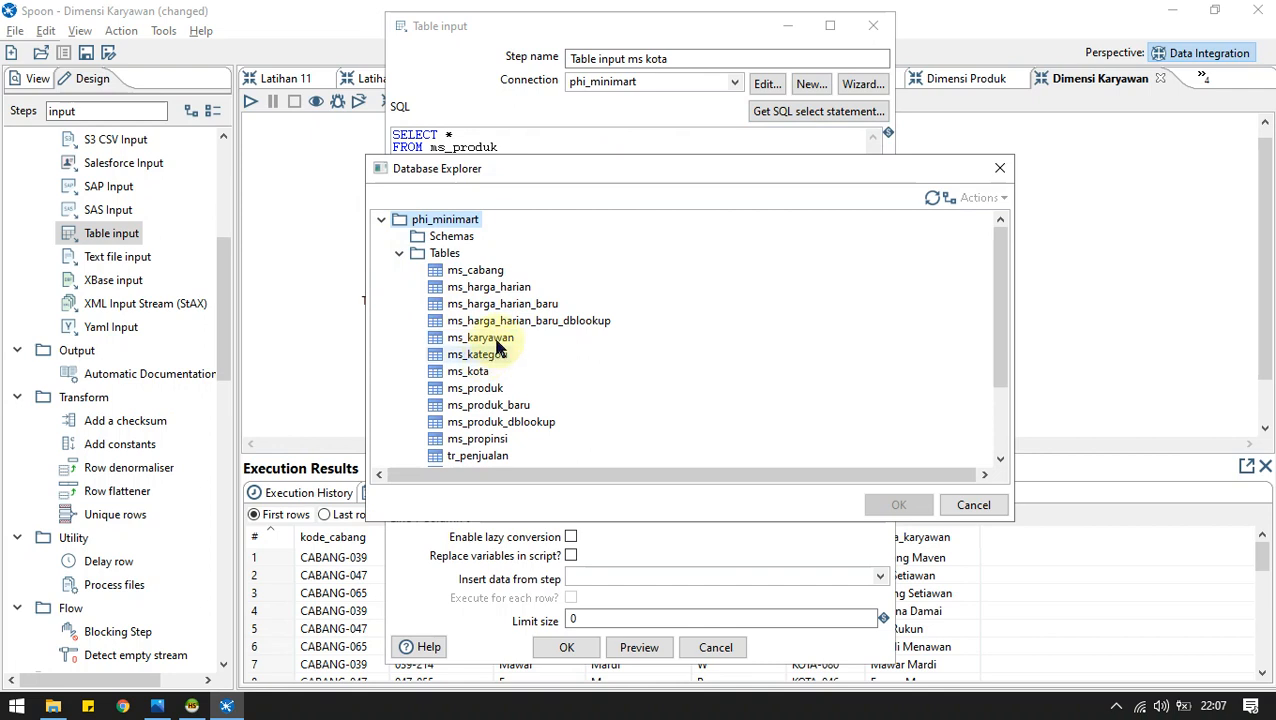
double_click(480, 371)
left_click(588, 420)
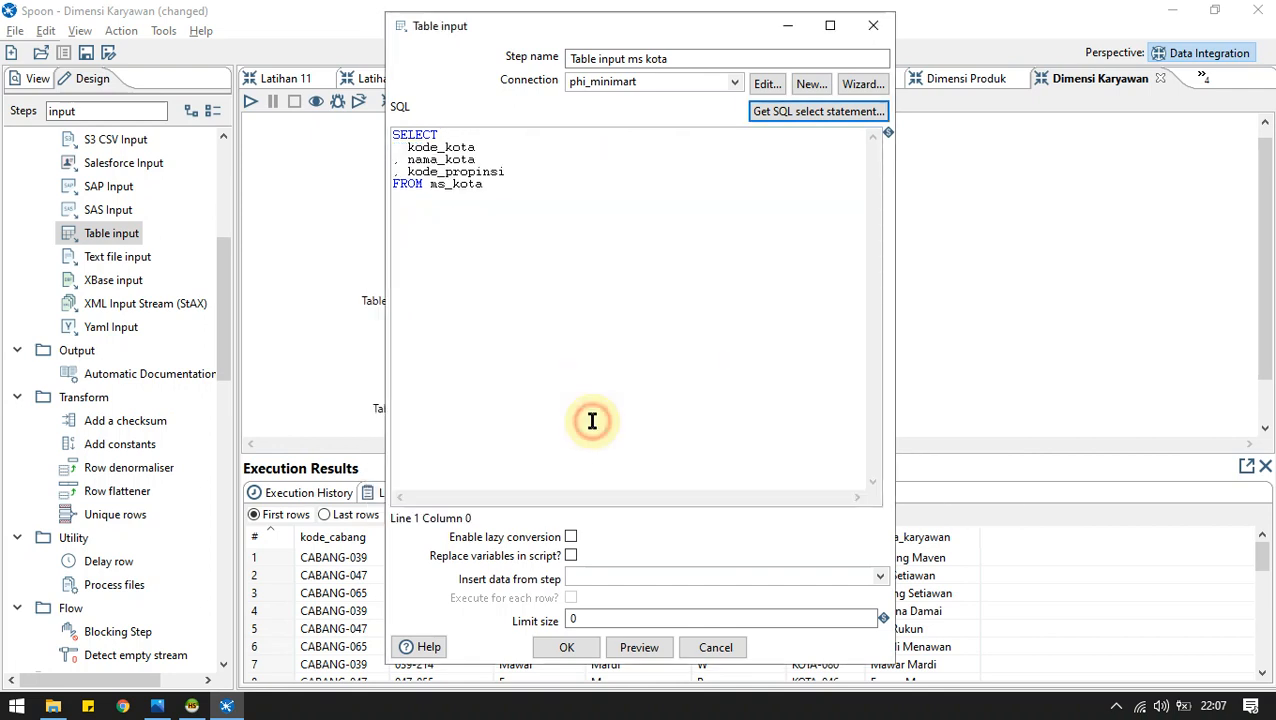
left_click(588, 642)
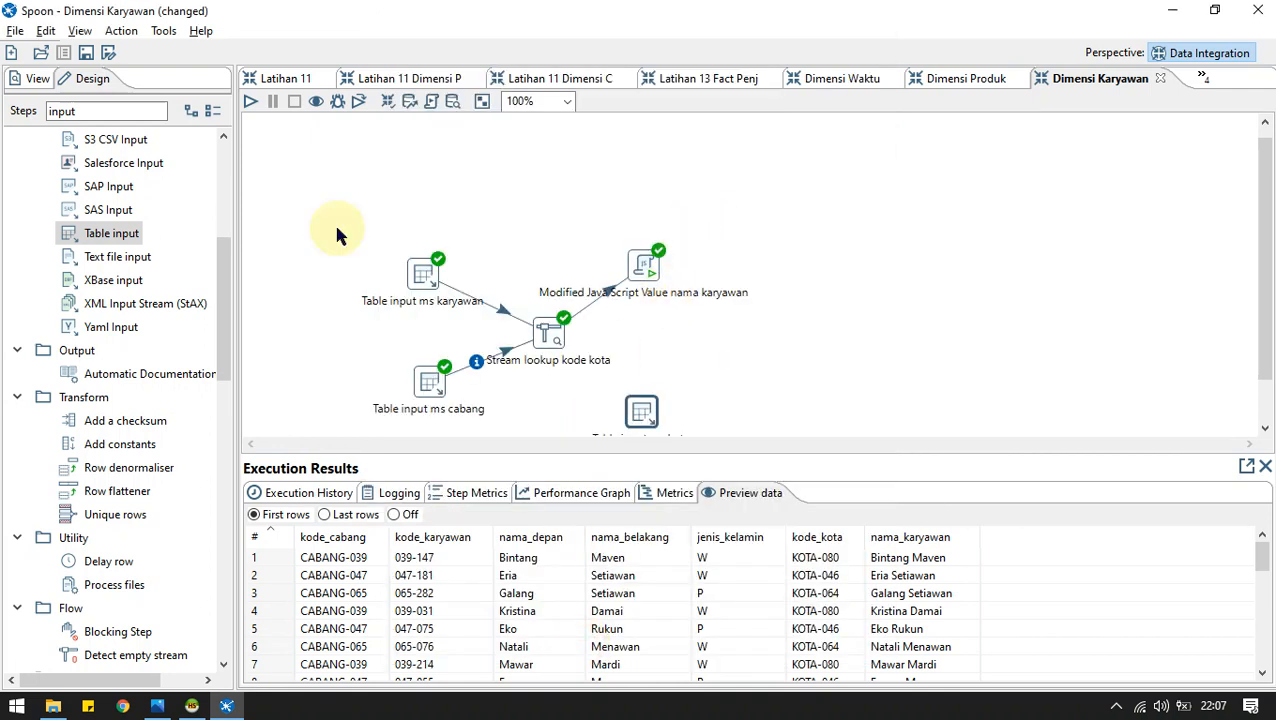
Find the Stream lookup step in the step library and place one beside the script step.
left_click(95, 110)
key("ctrl+a")
type("st")
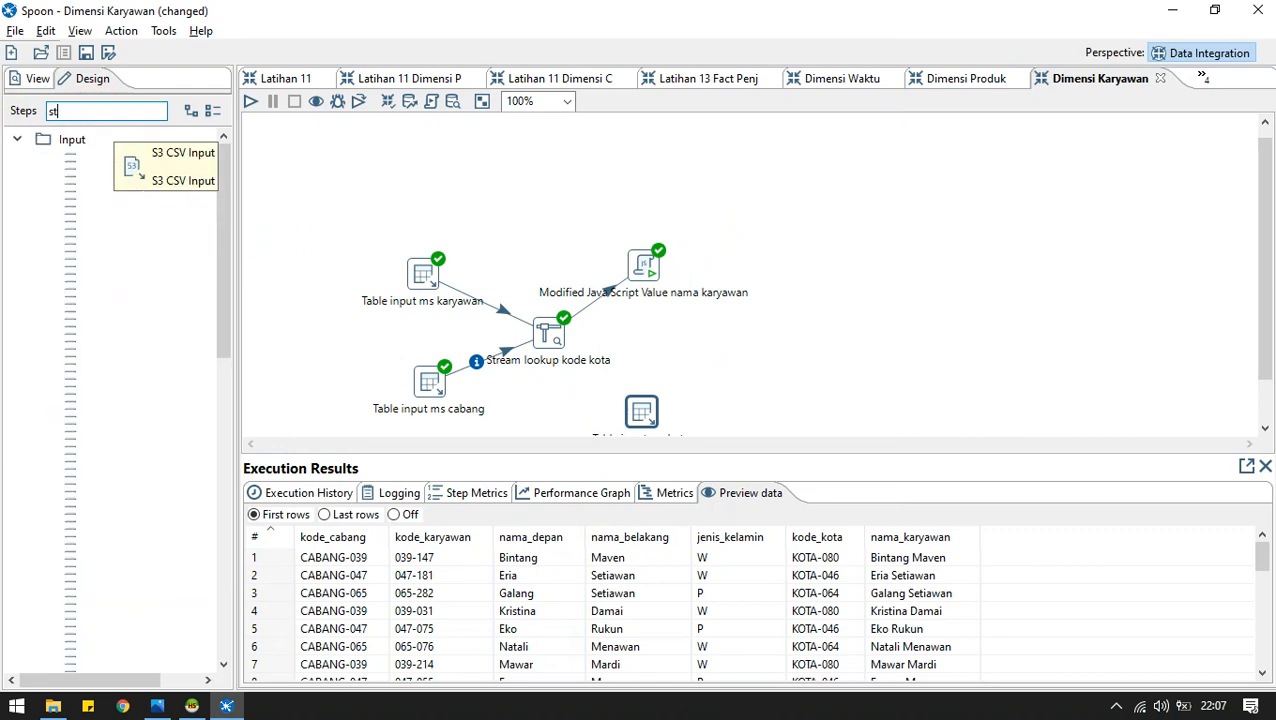
type("ream looku")
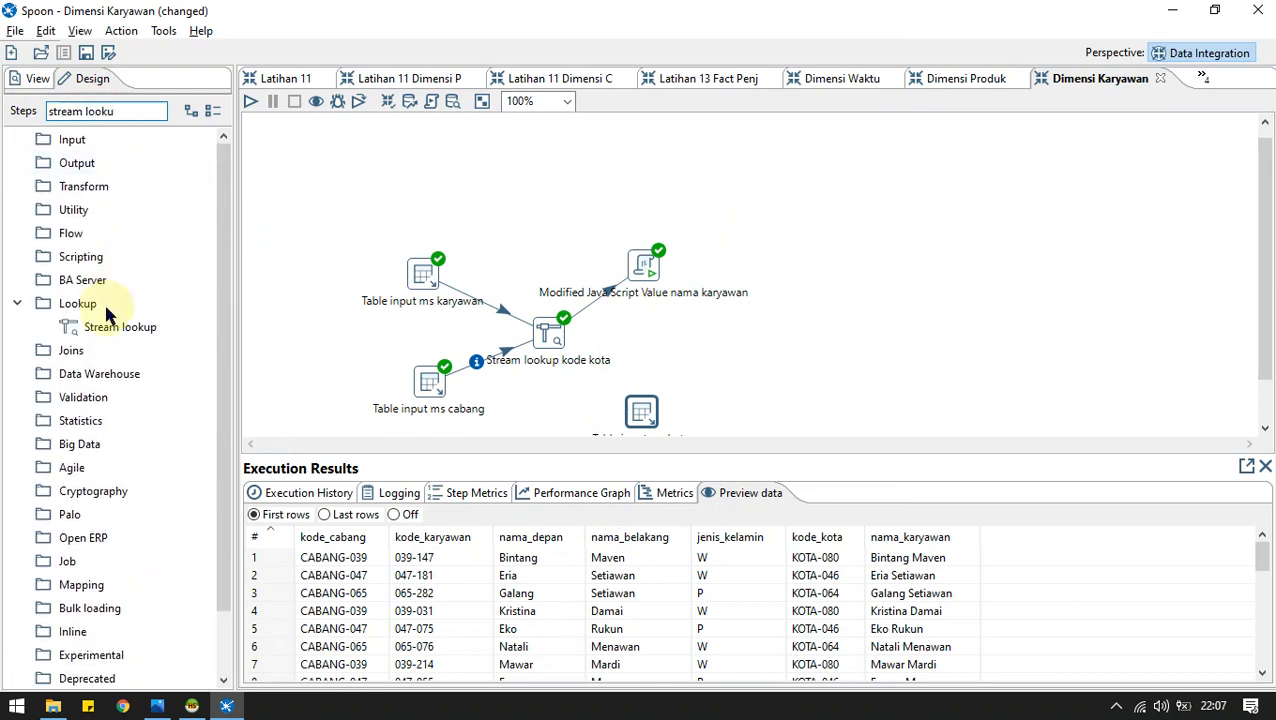
left_click_drag(115, 327, 726, 325)
Connect Table input ms kota and the script step's main output to the new Stream lookup step.
left_click(648, 409)
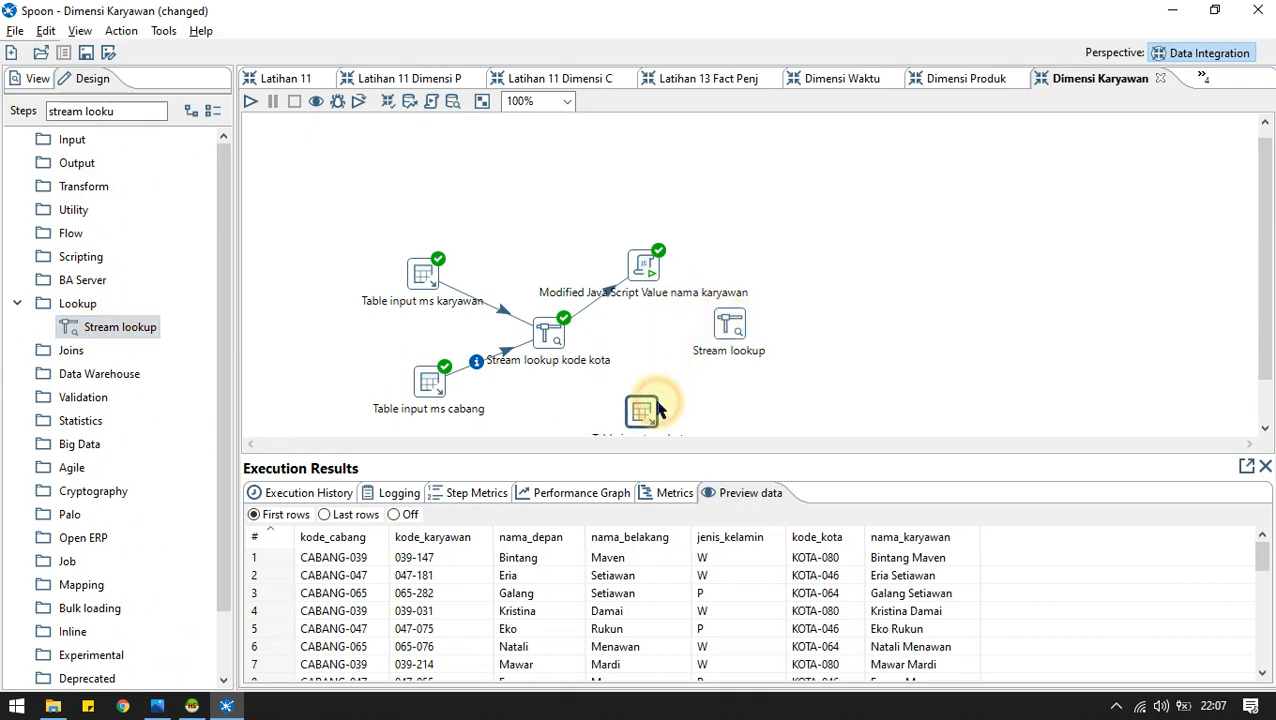
scroll(720, 350, "down", 2)
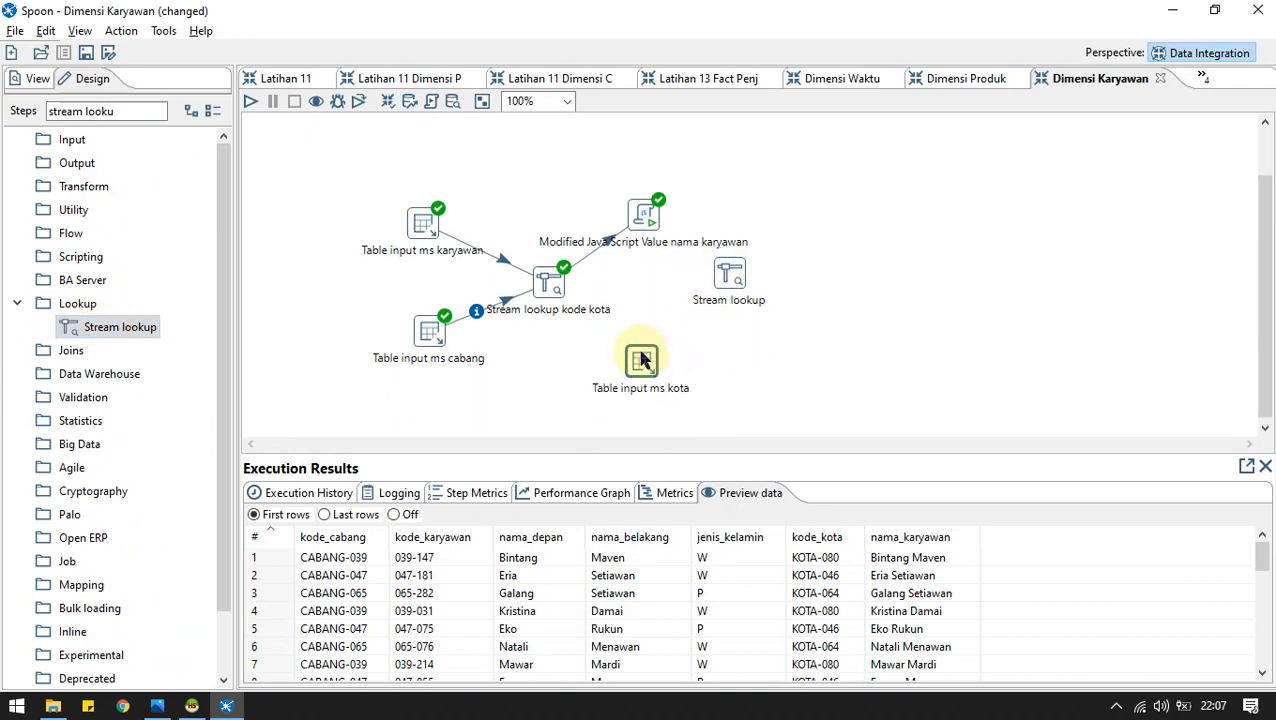
mouse_move(664, 418)
left_click_drag(664, 418, 729, 277)
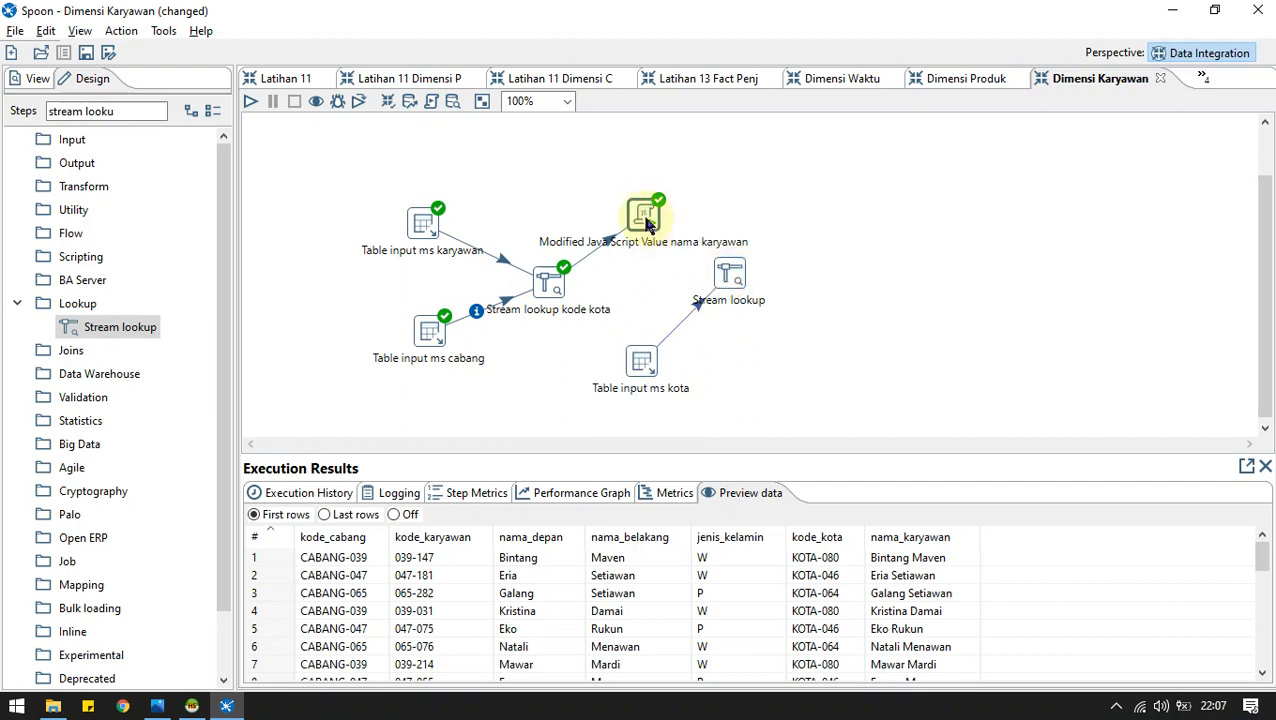
mouse_move(645, 215)
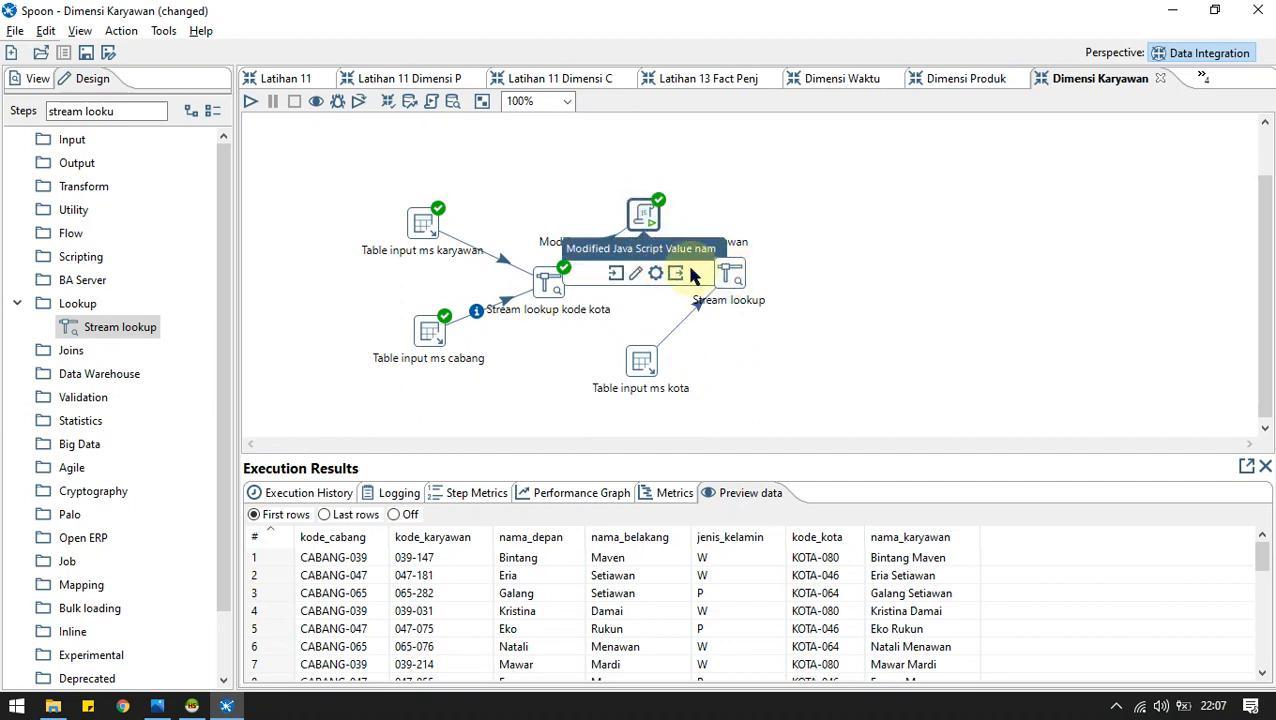
left_click_drag(679, 274, 727, 270)
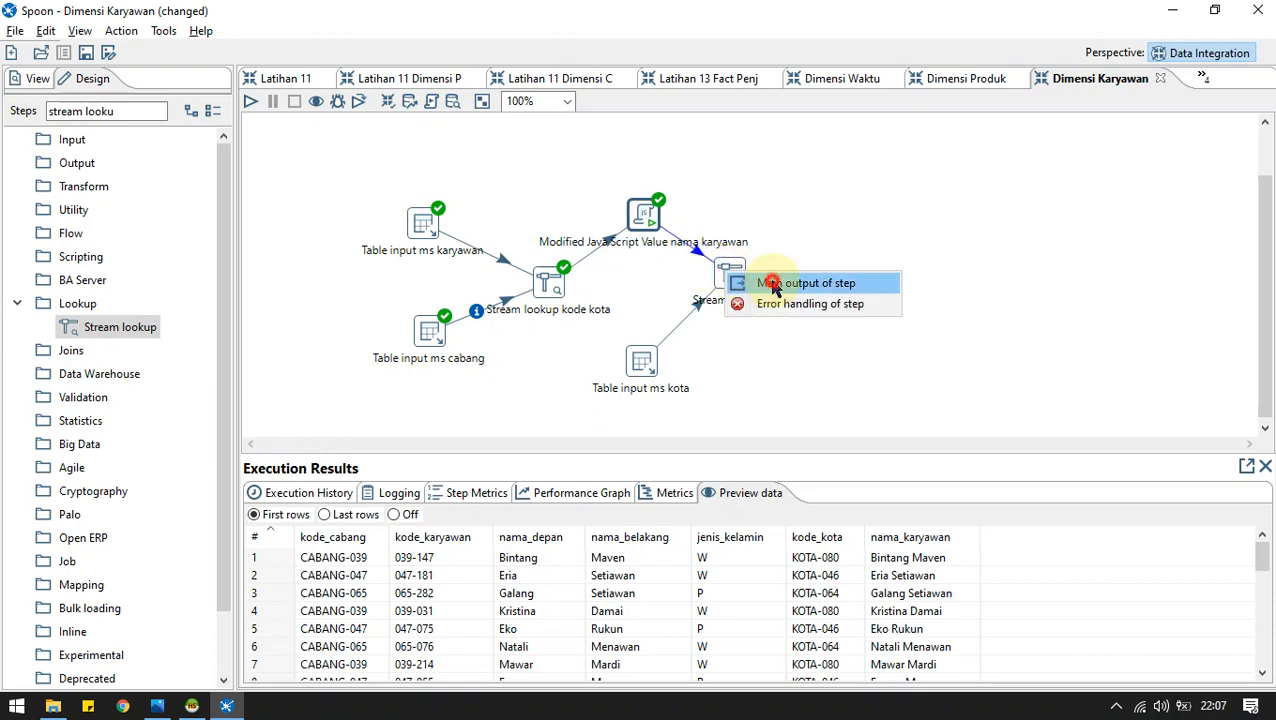
left_click(750, 281)
Rename the new lookup "Stream lookup nama area cabang", checking the ERD image for the field name, and set its lookup step to Table input ms kota.
double_click(729, 272)
left_click(669, 162)
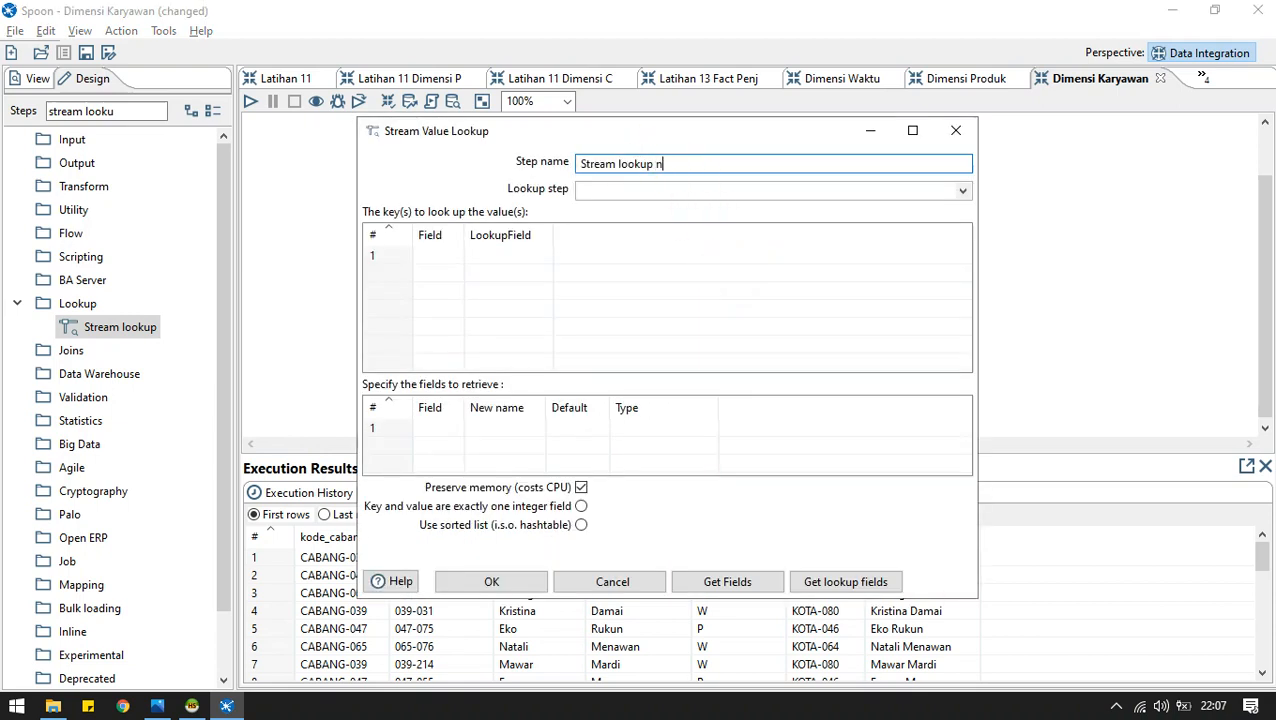
type("nama")
key("alt+Tab")
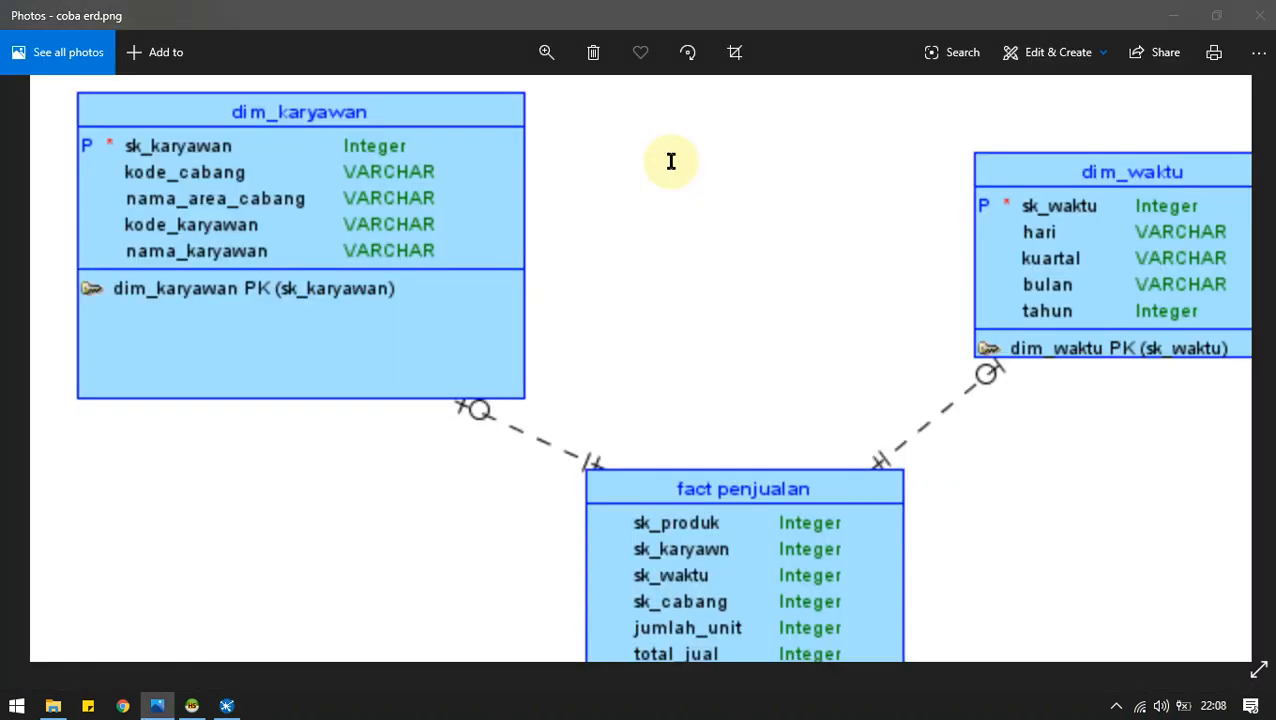
key("alt+Tab")
type("a")
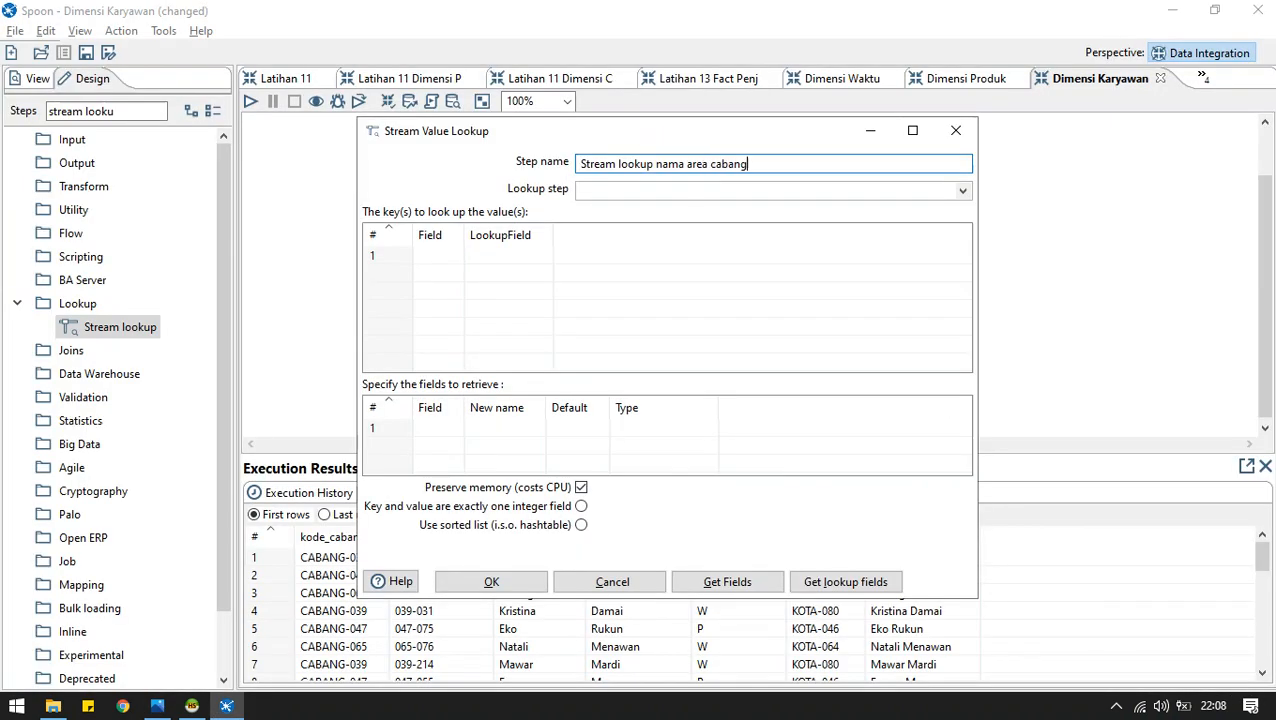
left_click(962, 195)
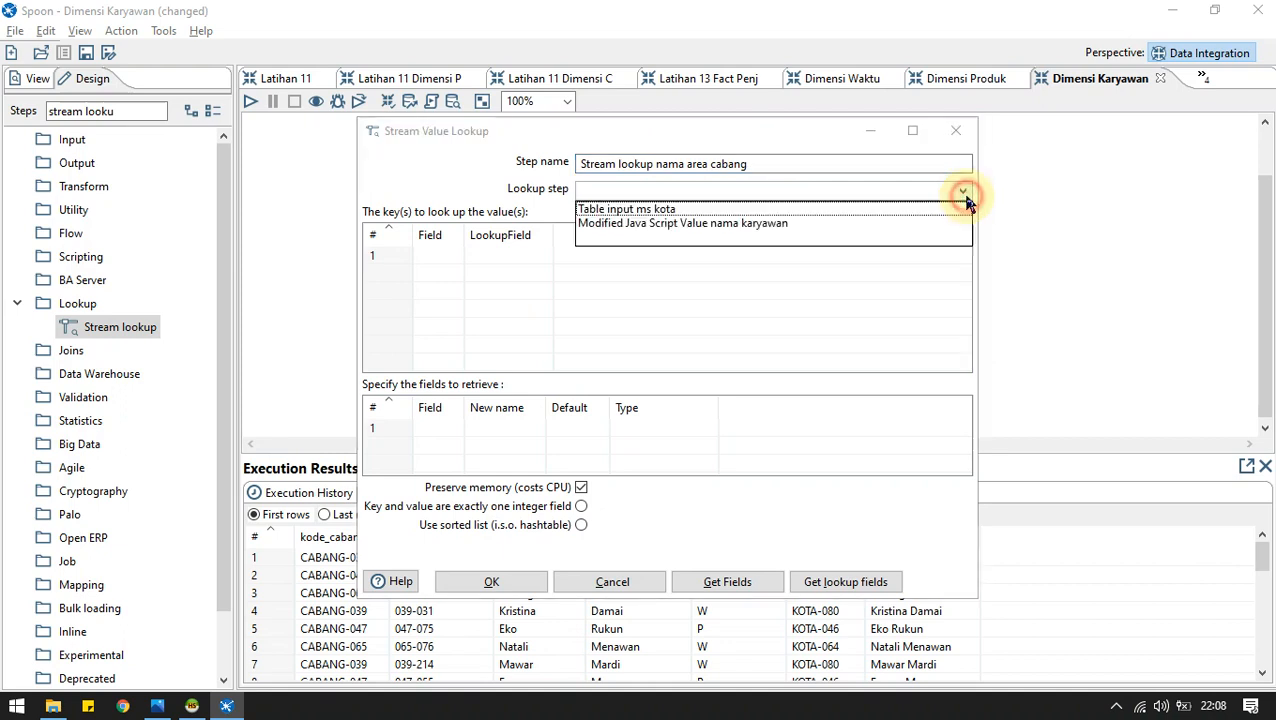
left_click(703, 209)
Define the lookup key by matching the field kode_kota to the lookup field kode_kota.
left_click(441, 252)
left_click(458, 257)
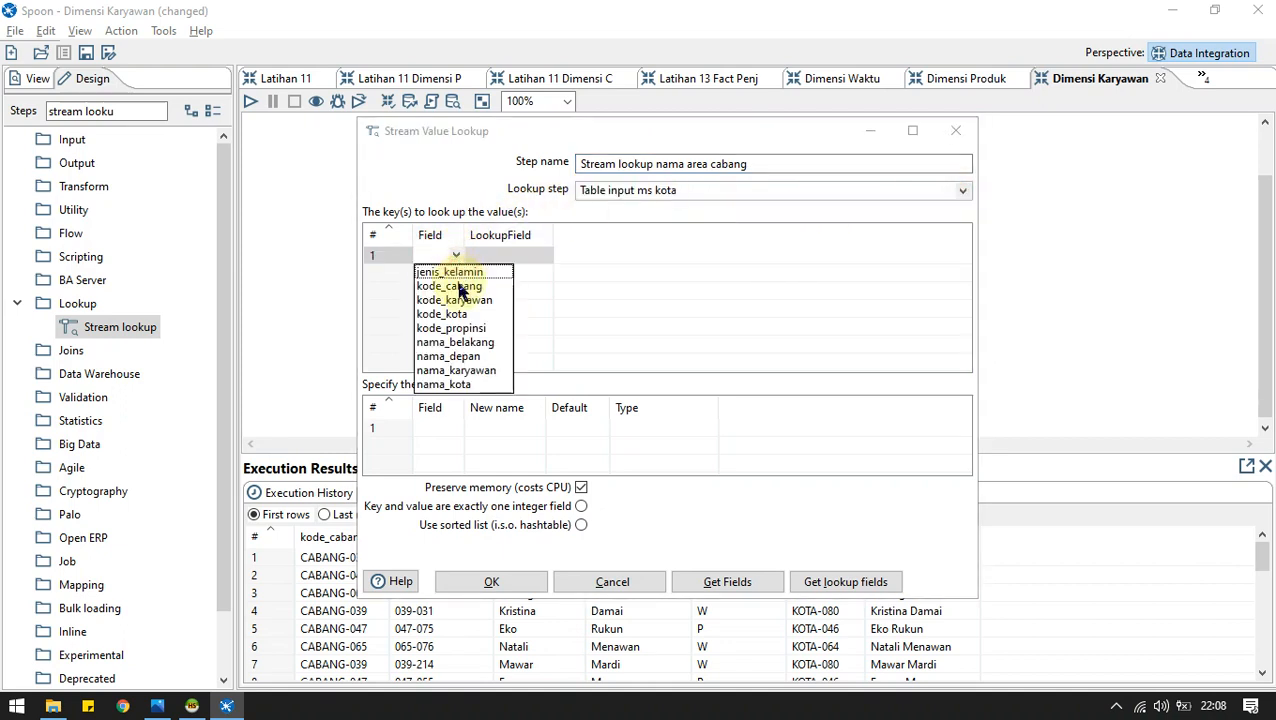
left_click(465, 316)
left_click(535, 258)
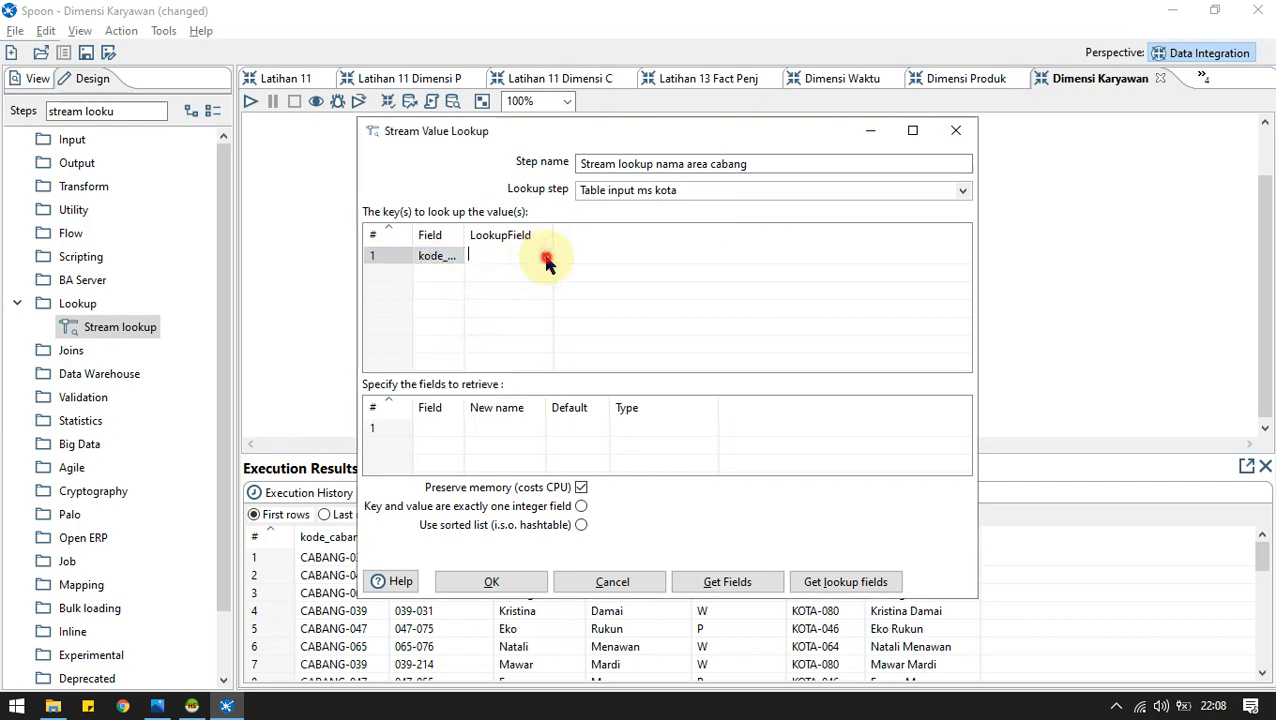
left_click(544, 256)
left_click(520, 278)
Retrieve nama_kota under the new name nama_area_cabang, choose its data type and accept the lookup's settings.
left_click(441, 430)
left_click(456, 428)
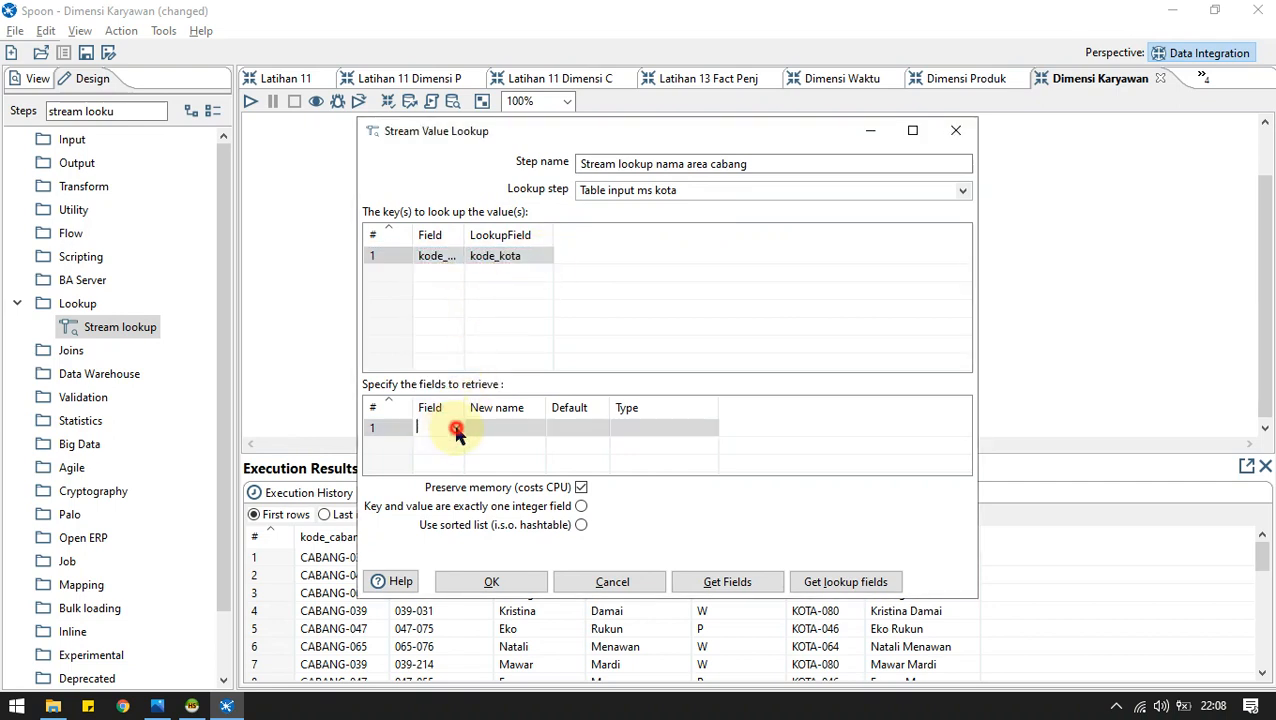
left_click(462, 468)
left_click(532, 428)
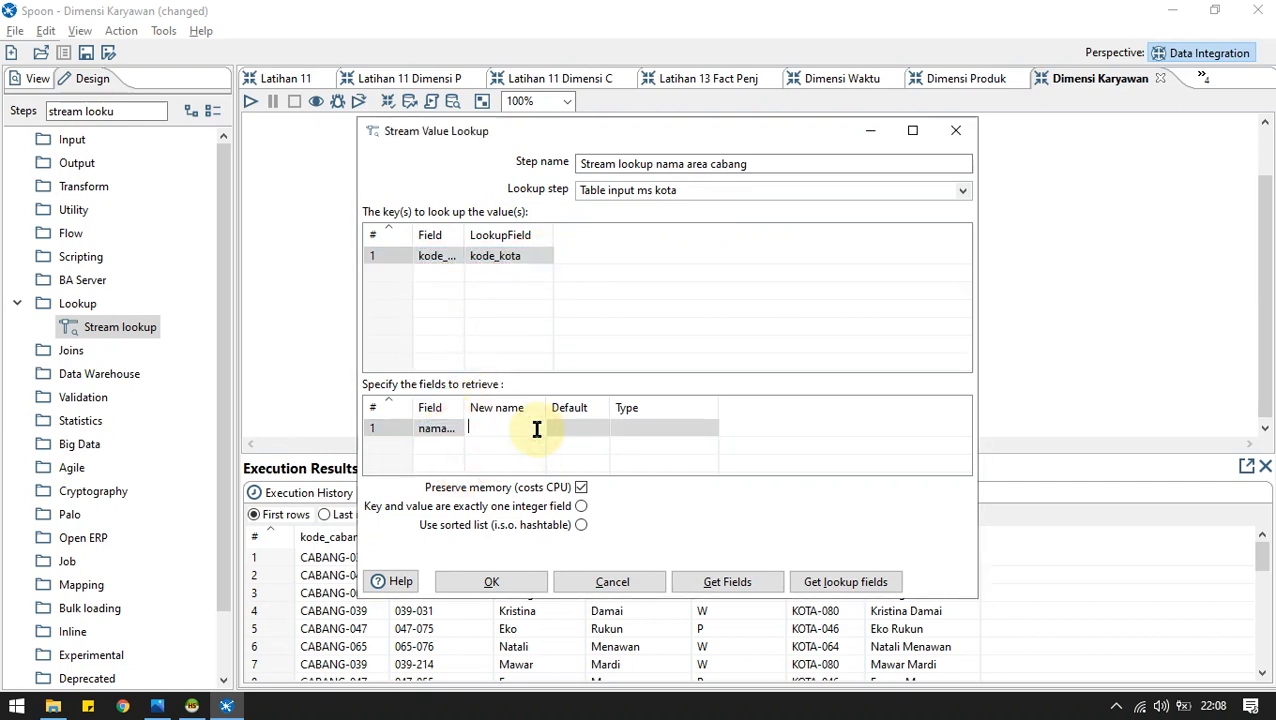
type("nama_area_cabang")
left_click(690, 428)
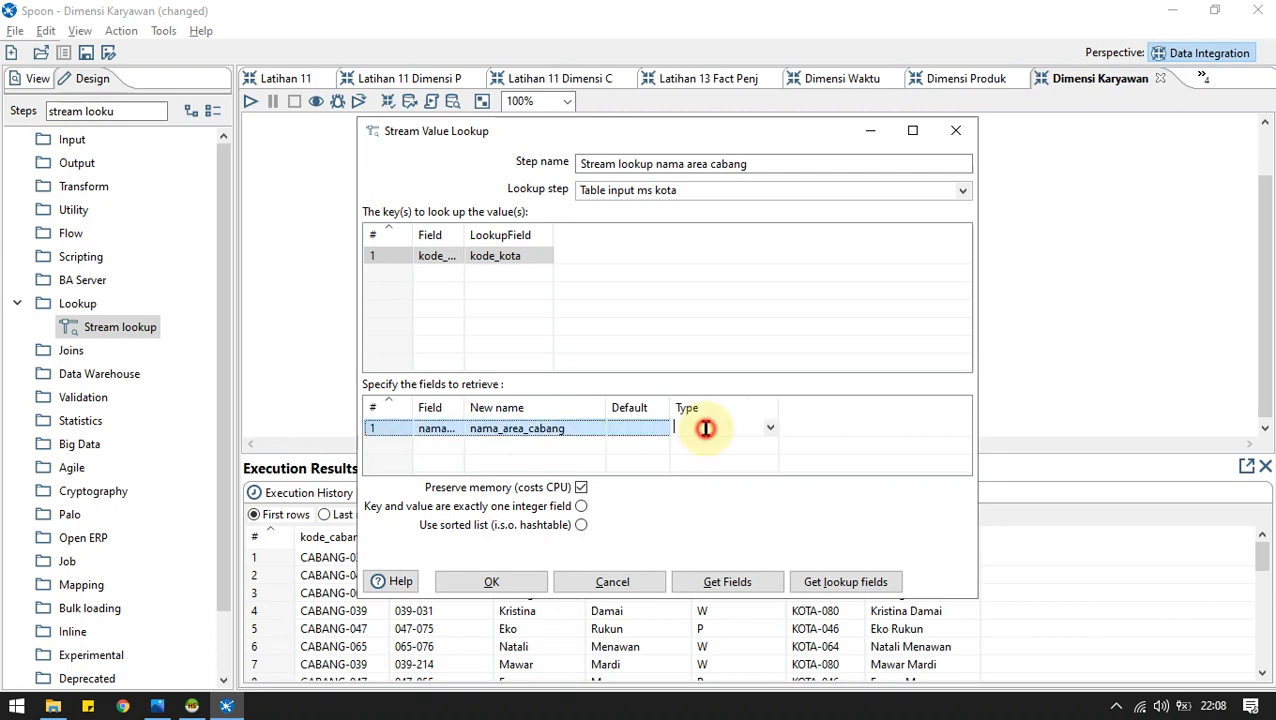
left_click(770, 428)
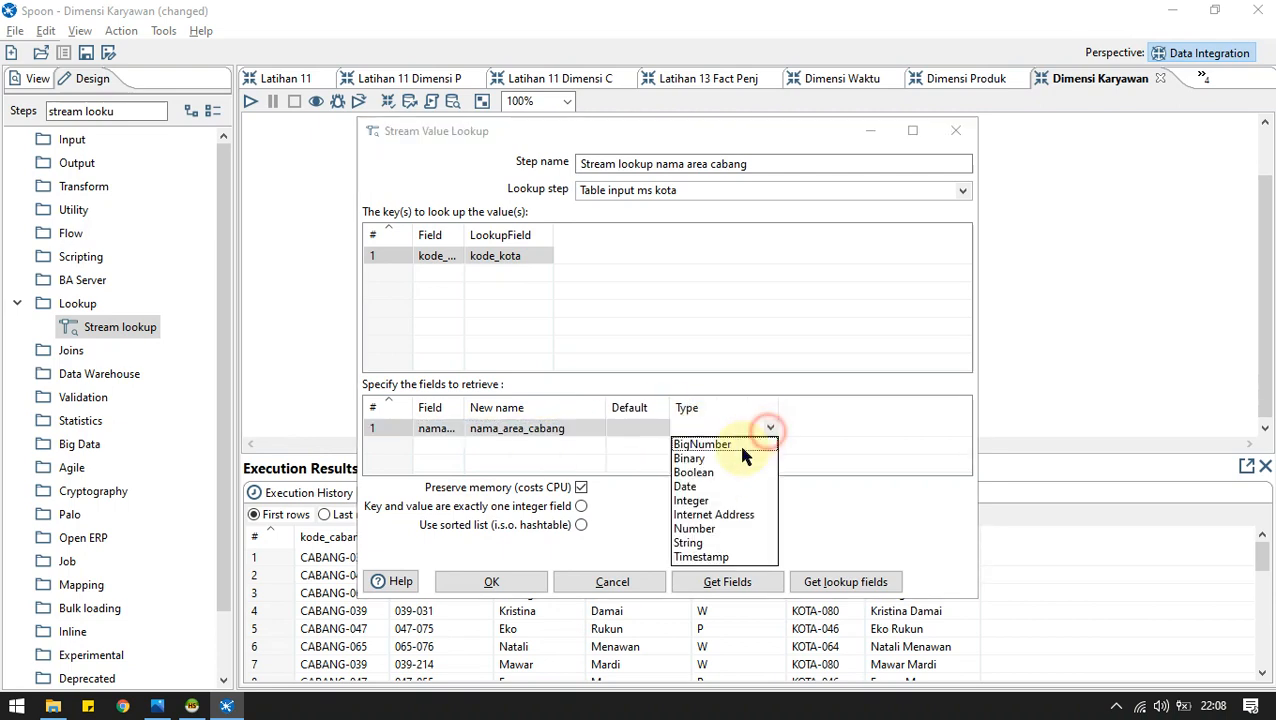
left_click(700, 532)
left_click(476, 594)
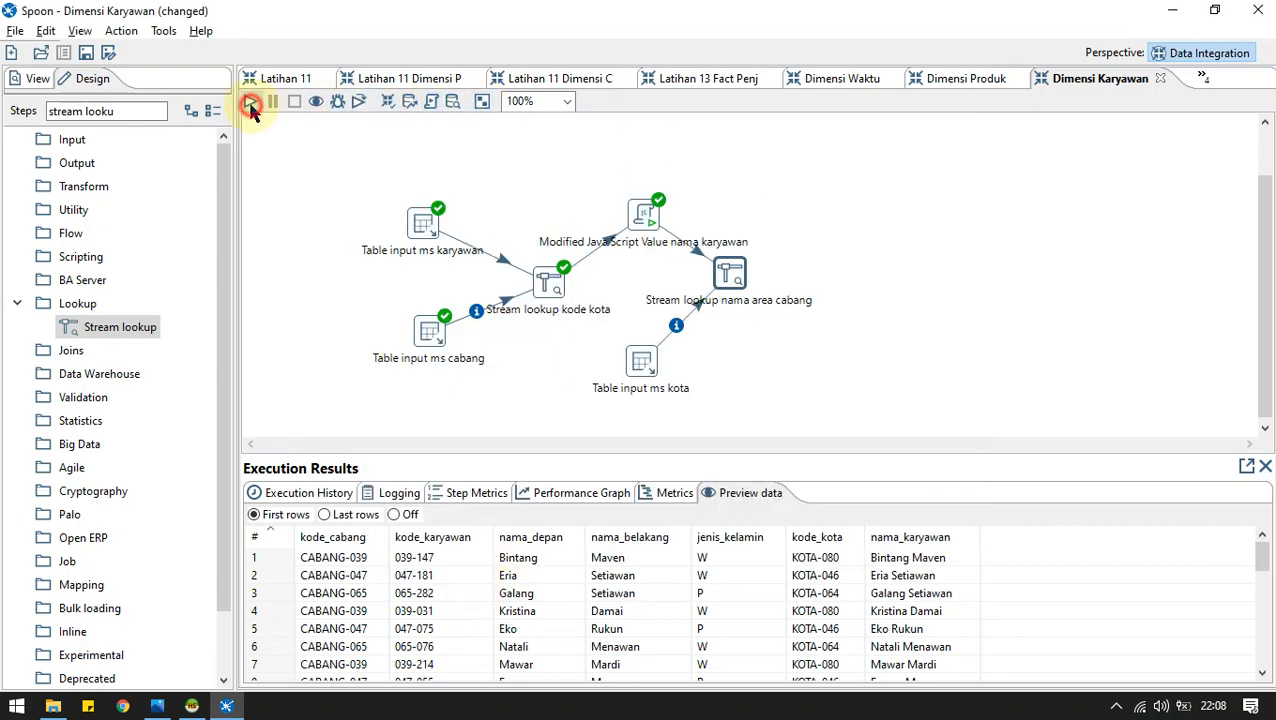
Run the transformation locally and preview the output rows of Stream lookup nama area cabang.
left_click(251, 106)
left_click(596, 659)
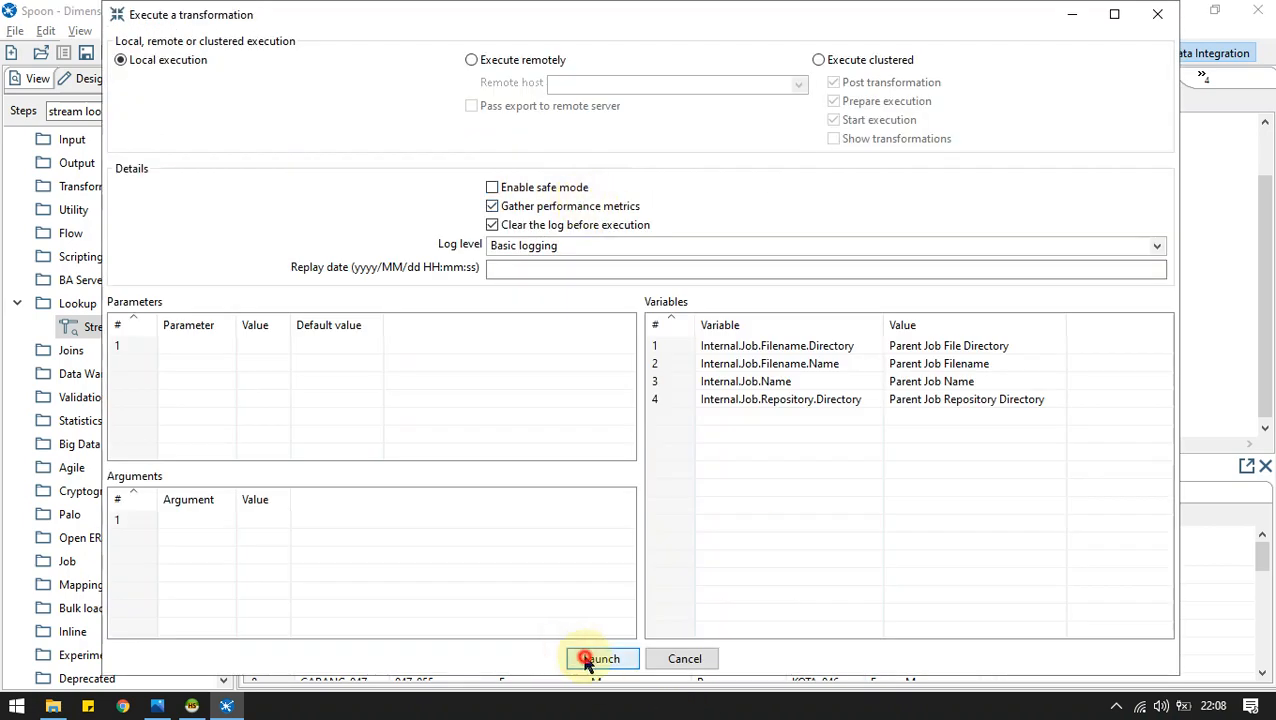
left_click(737, 283)
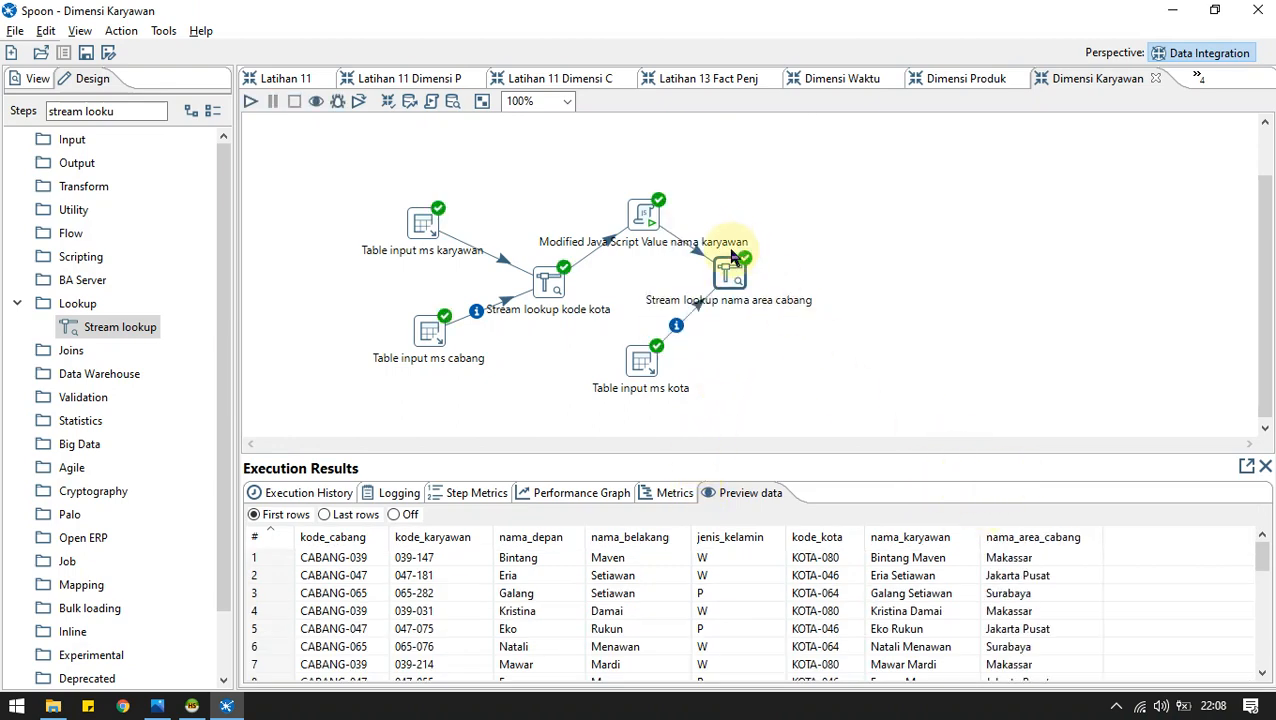
key("alt+Tab")
key("alt+Tab")
key("alt+Tab")
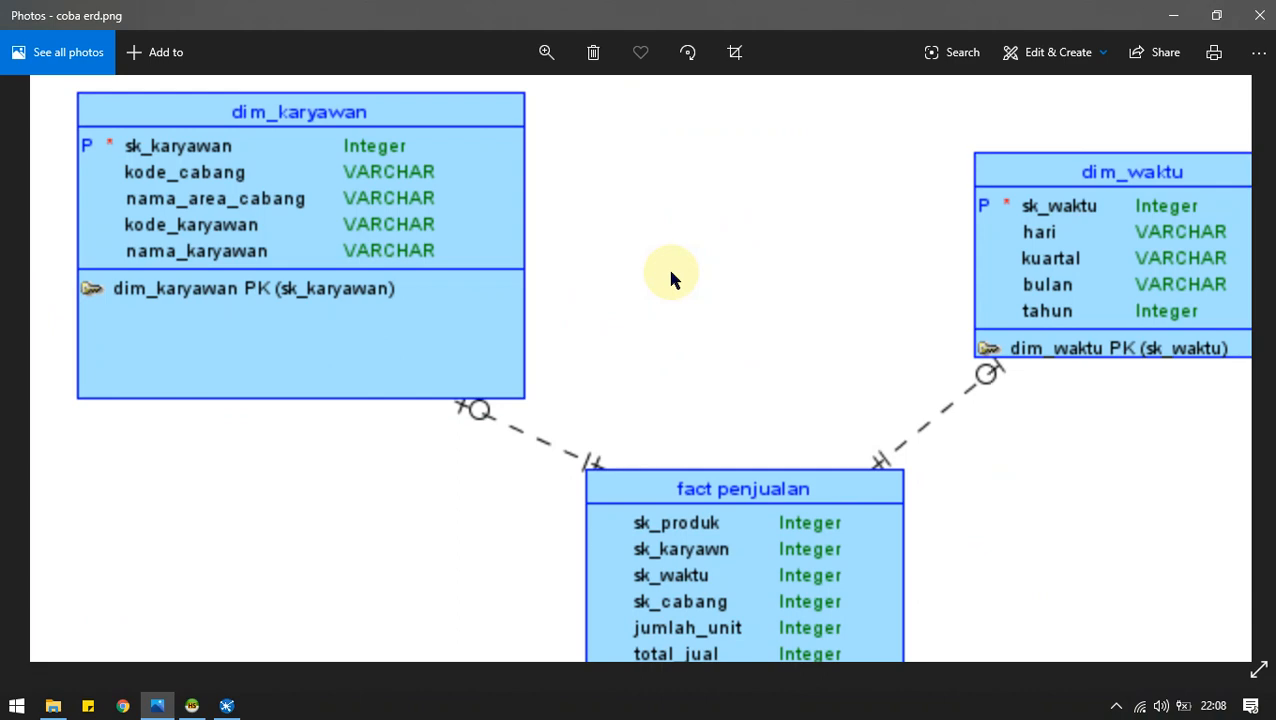
key("alt+Tab")
left_click_drag(140, 111, 4, 92)
type("select")
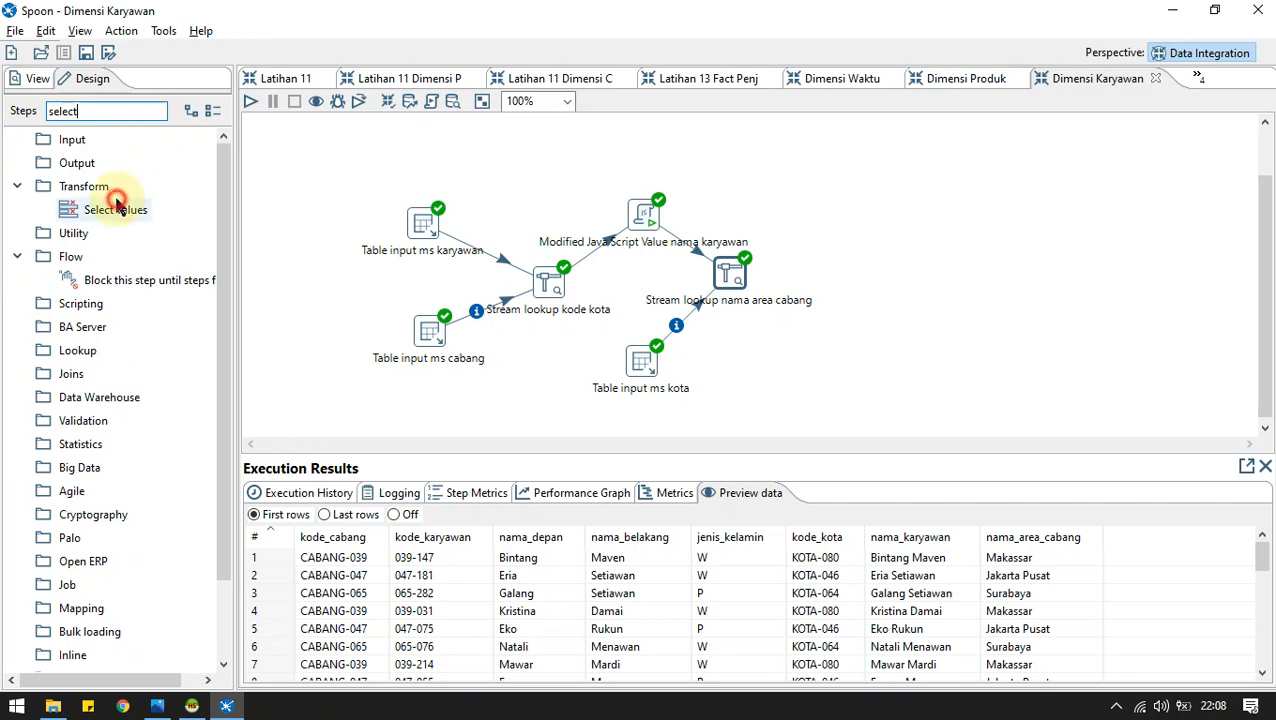
left_click_drag(116, 204, 757, 230)
left_click_drag(833, 213, 838, 215)
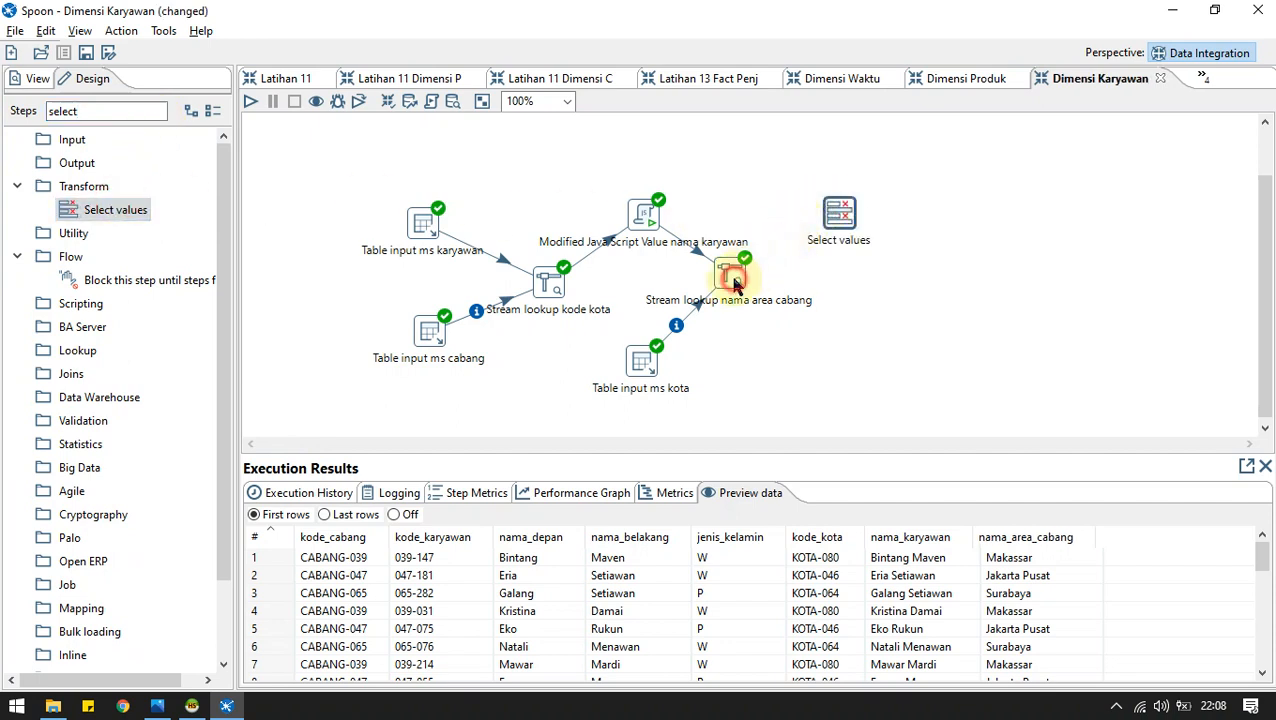
mouse_move(750, 313)
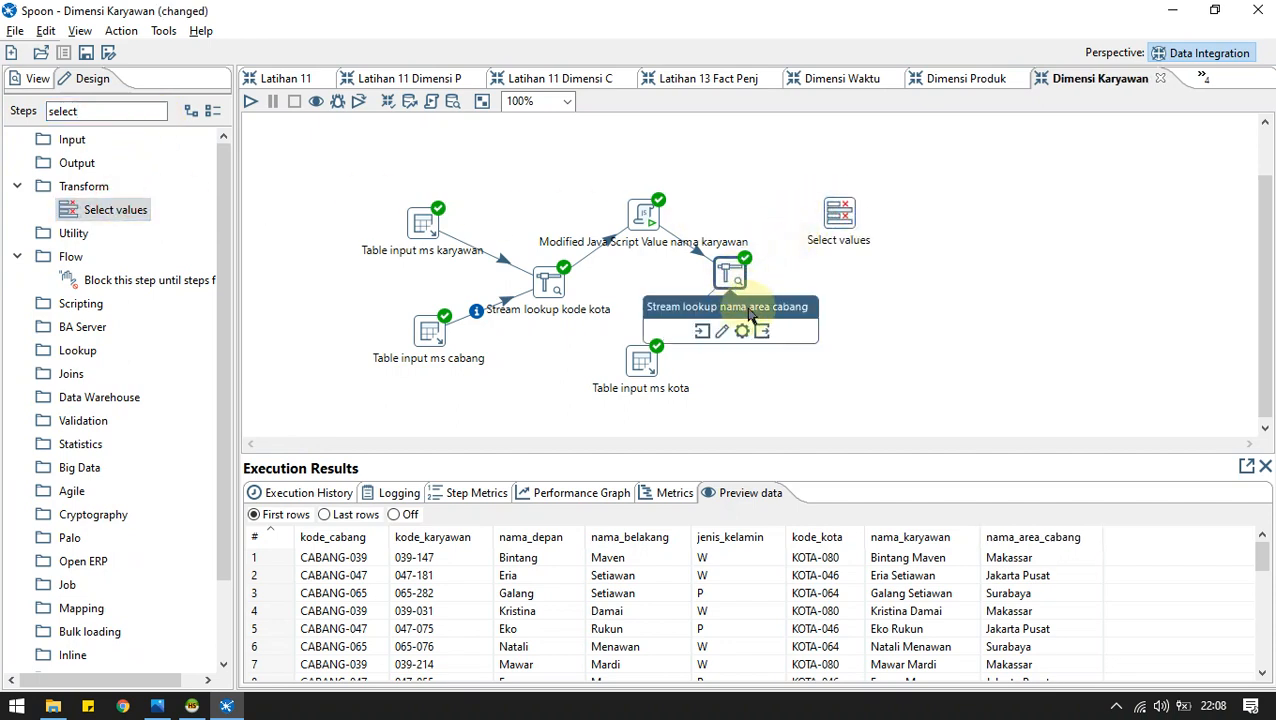
double_click(838, 213)
left_click(770, 177)
type("Urutkan atribut")
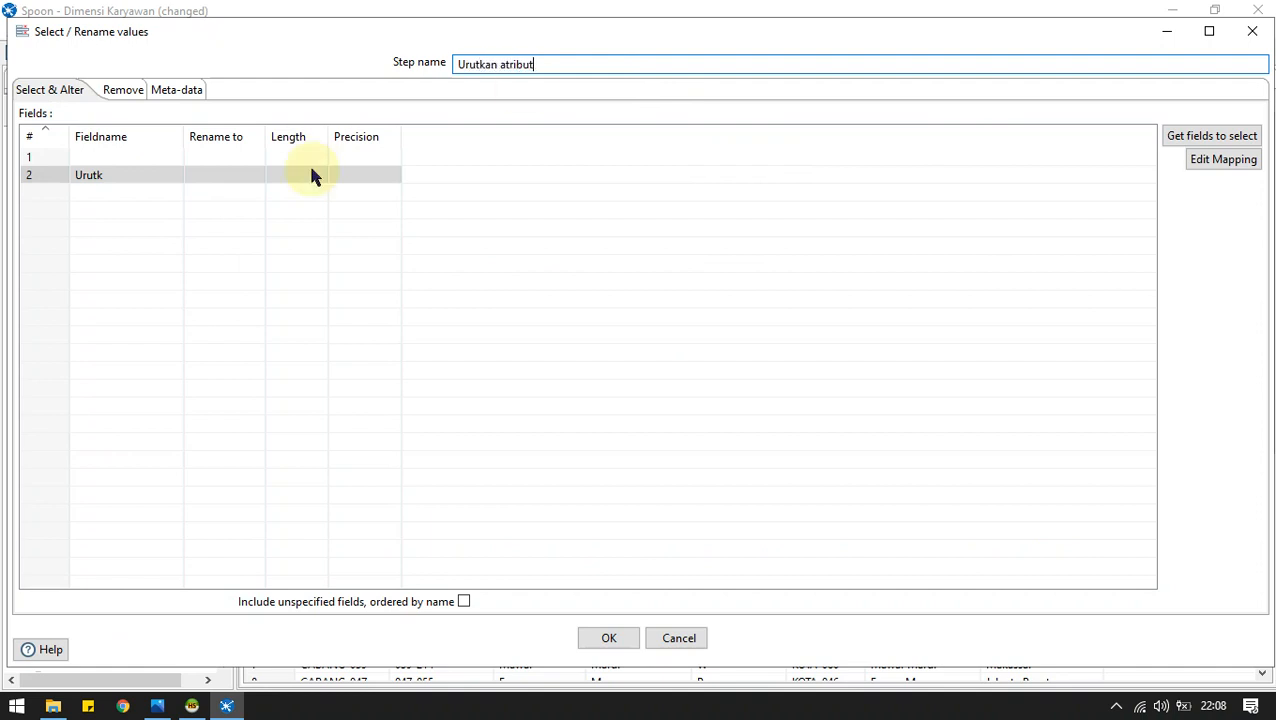
left_click(148, 176)
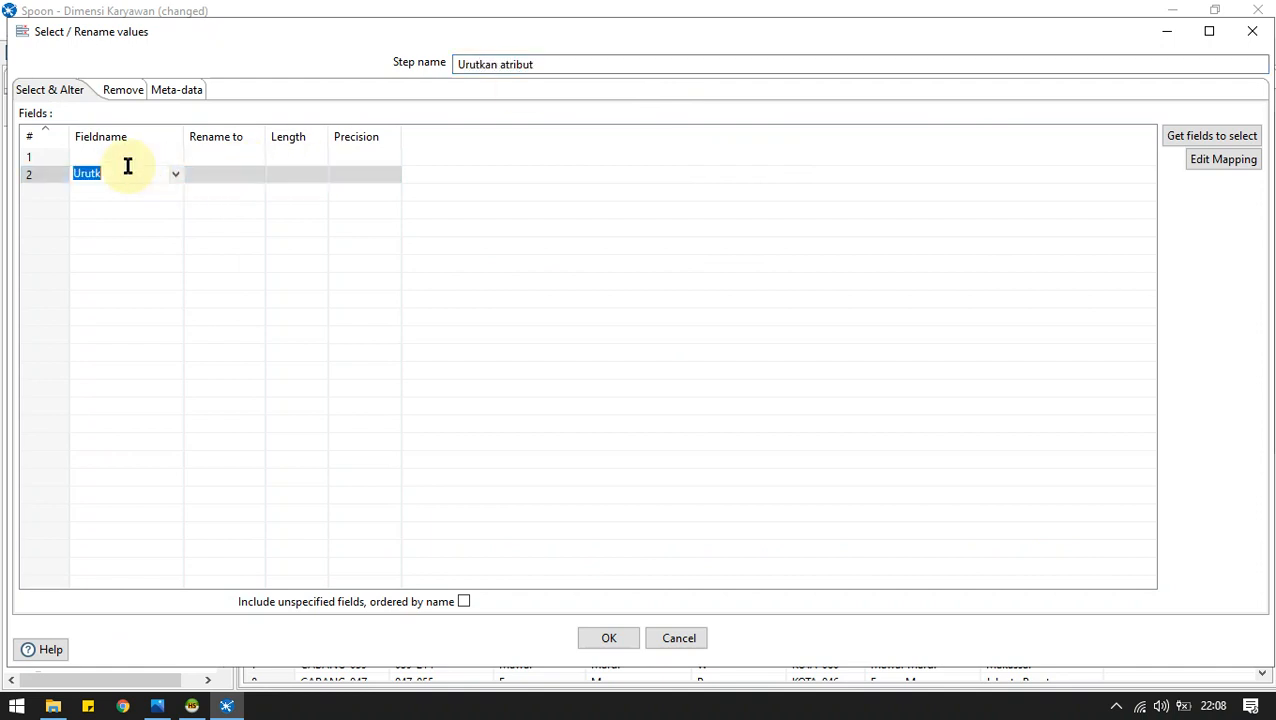
key("BackSpace")
left_click(133, 160)
left_click(1245, 135)
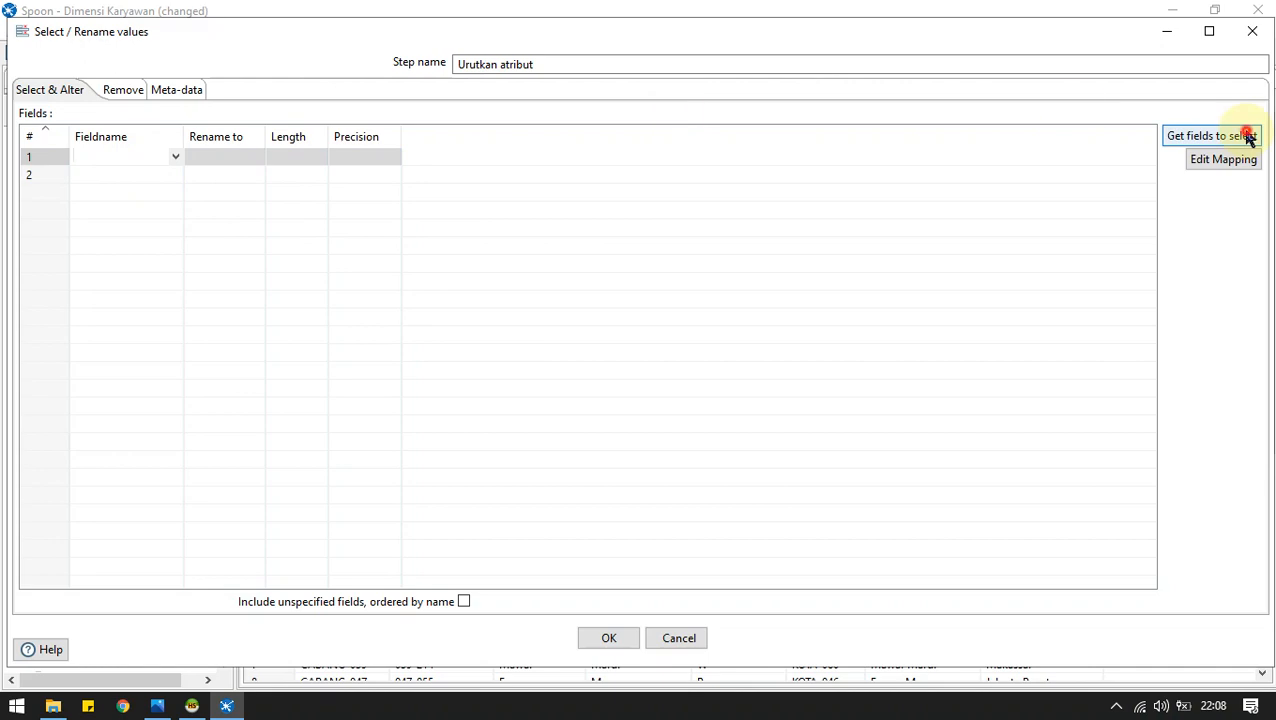
key("alt+Tab")
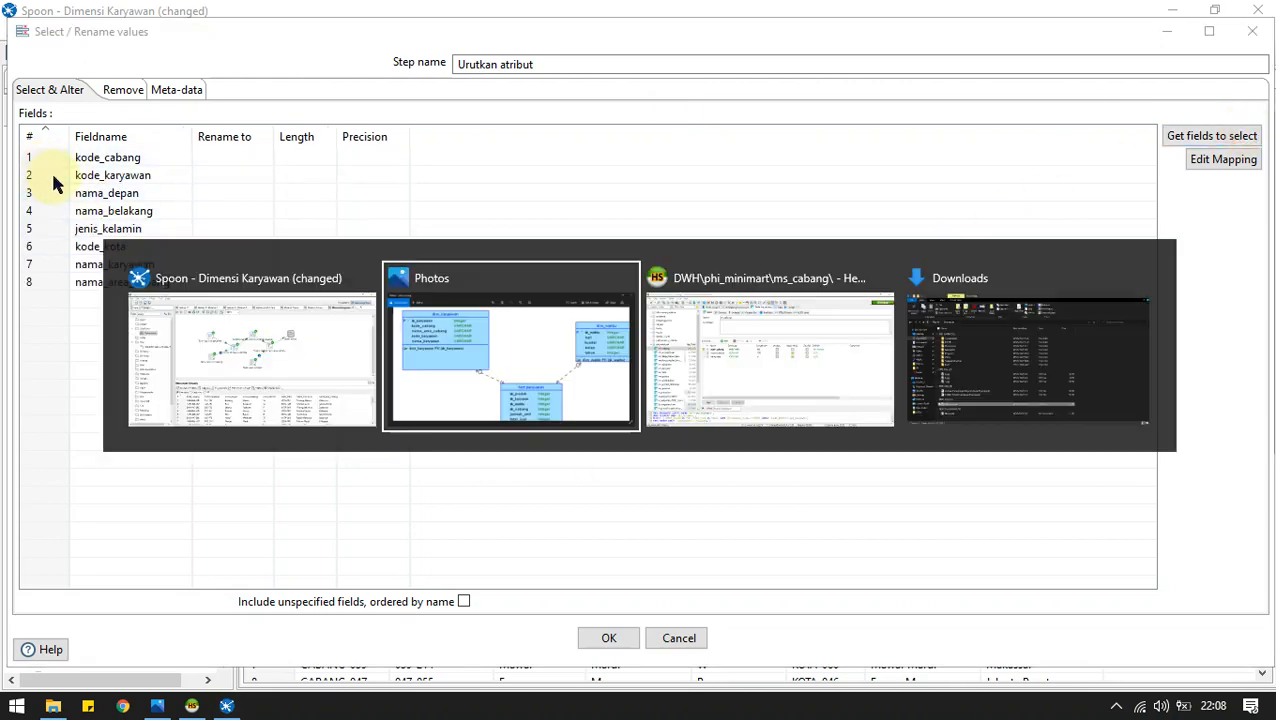
key("alt+Tab")
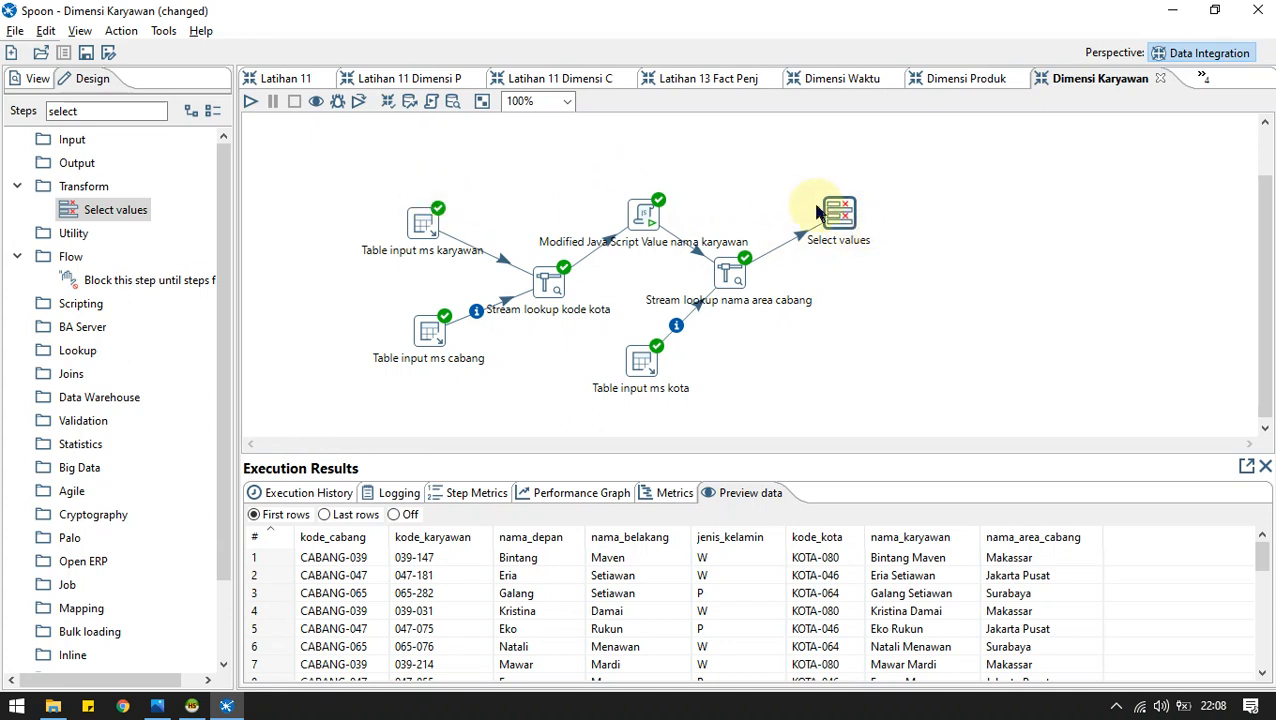
key("Delete")
left_click(584, 424)
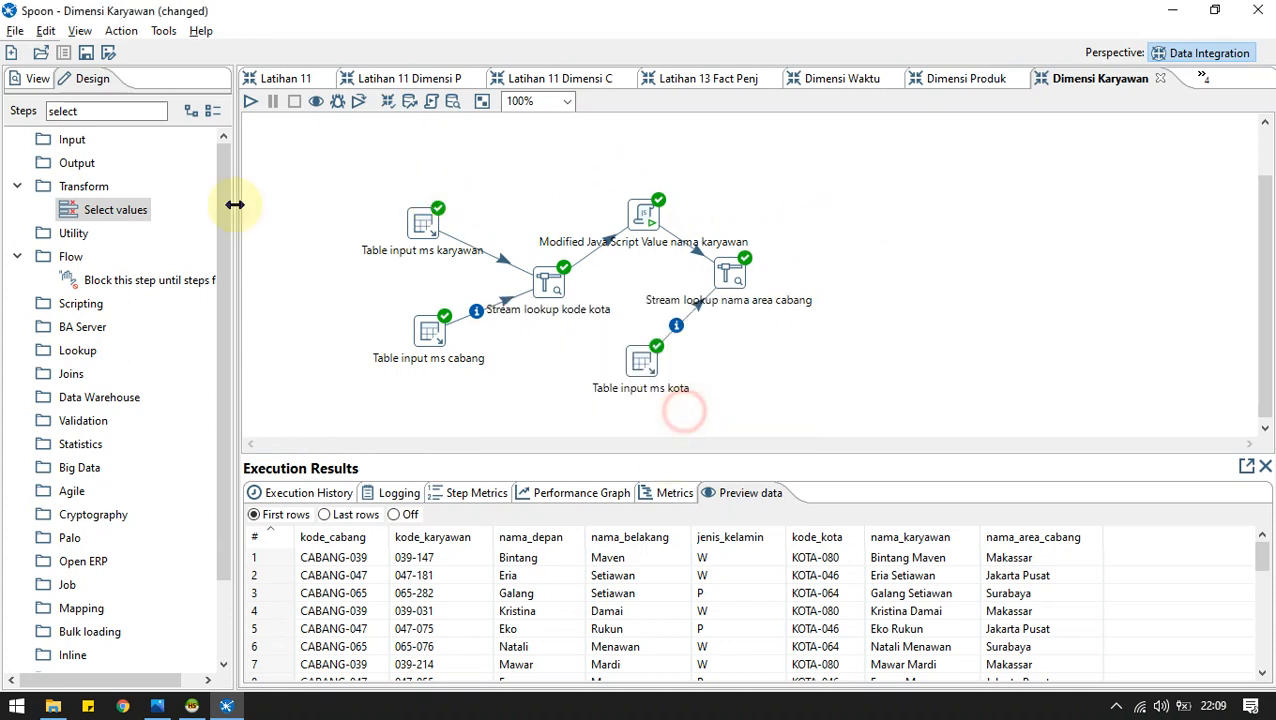
Place an Add sequence step on the canvas and connect Stream lookup nama area cabang to it.
double_click(90, 114)
type("ad")
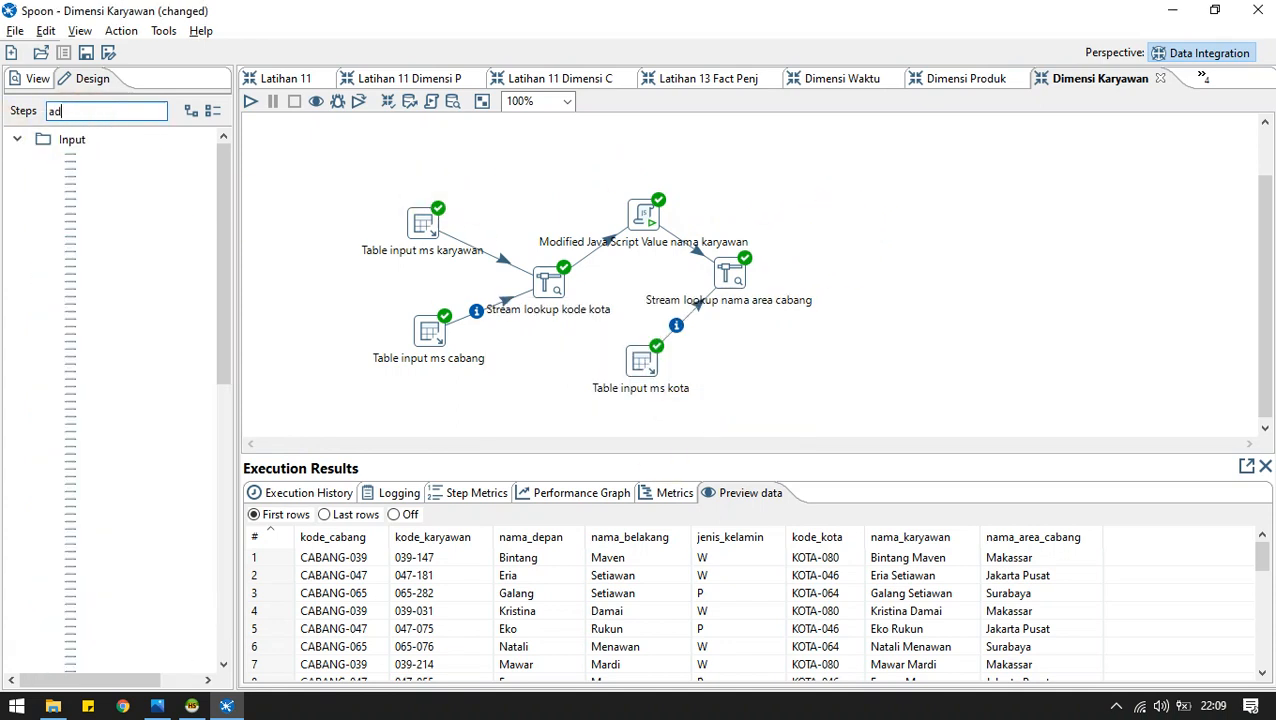
type("d se")
left_click_drag(148, 207, 790, 200)
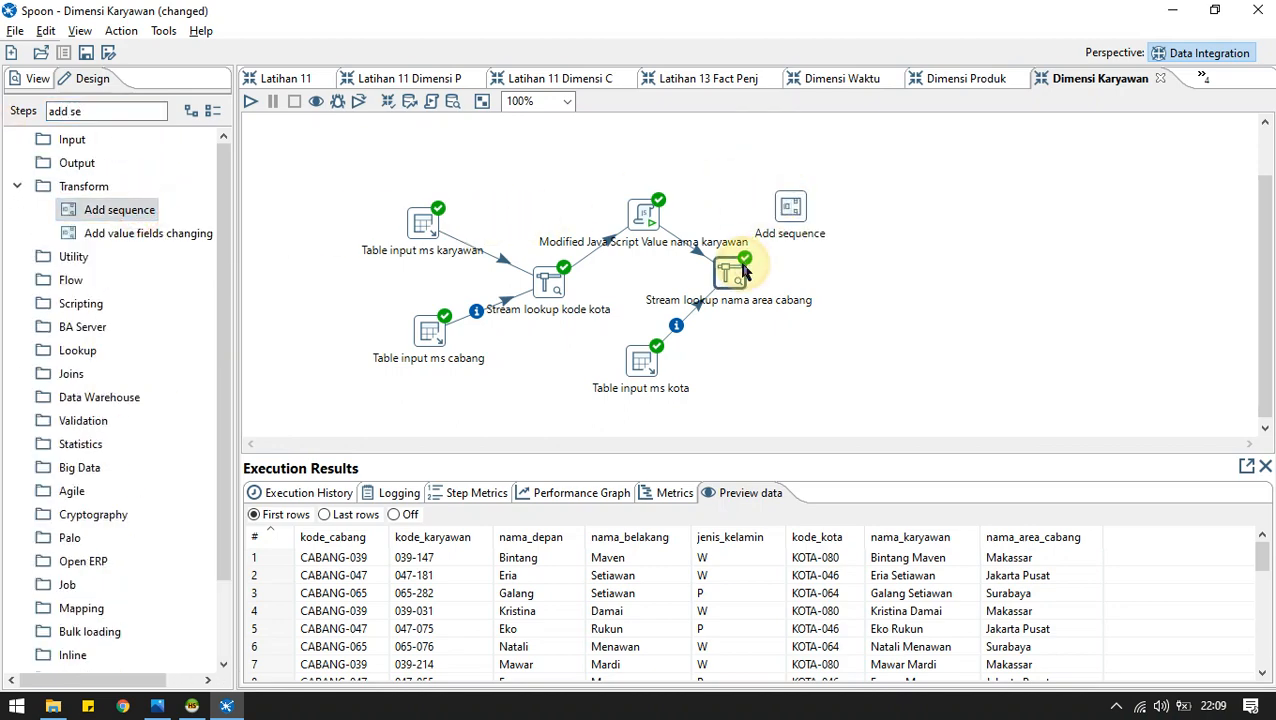
mouse_move(743, 281)
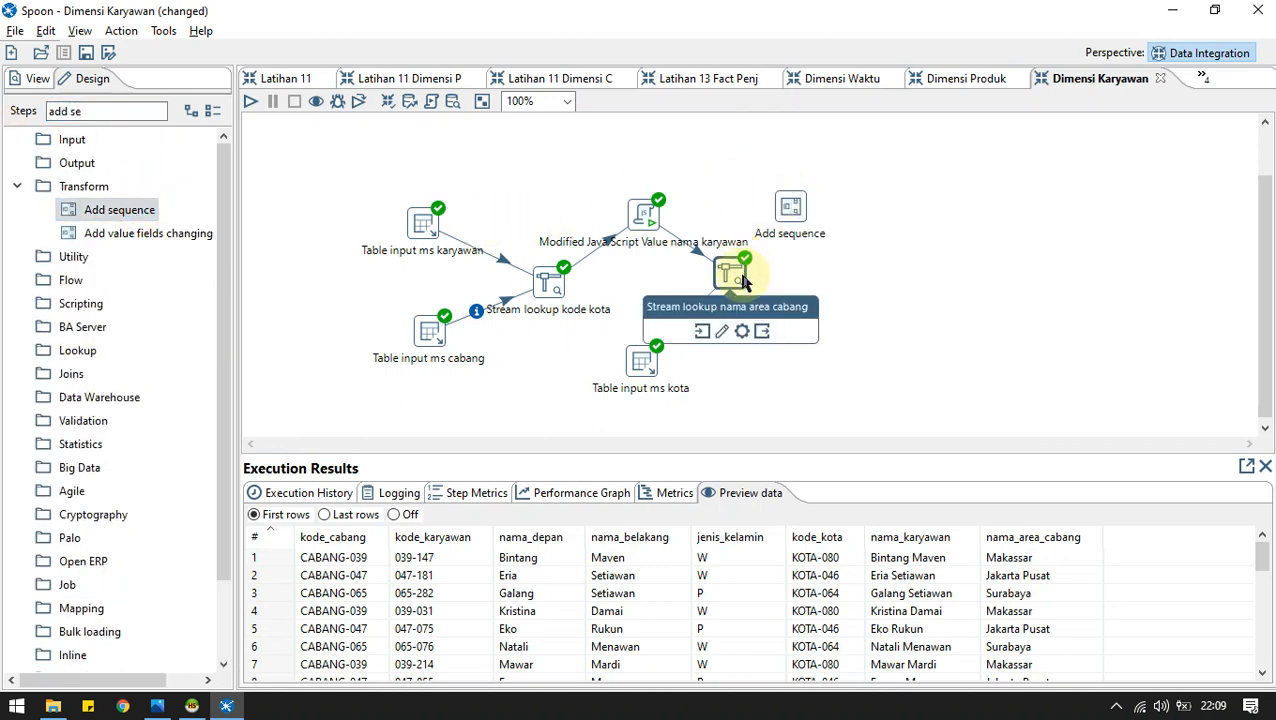
left_click(790, 210)
Rename the sequence step "Add sequence sk karyawan", set its value name to sk_karyawan and accept the settings.
double_click(790, 210)
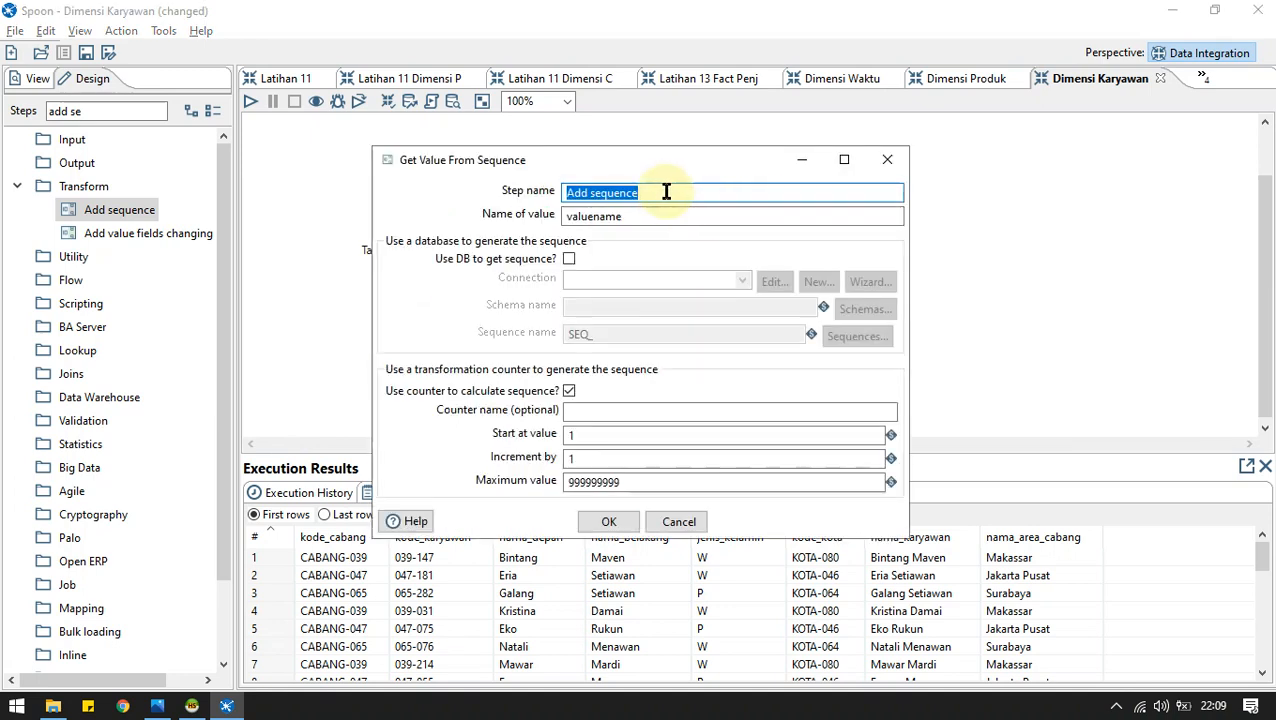
left_click(666, 192)
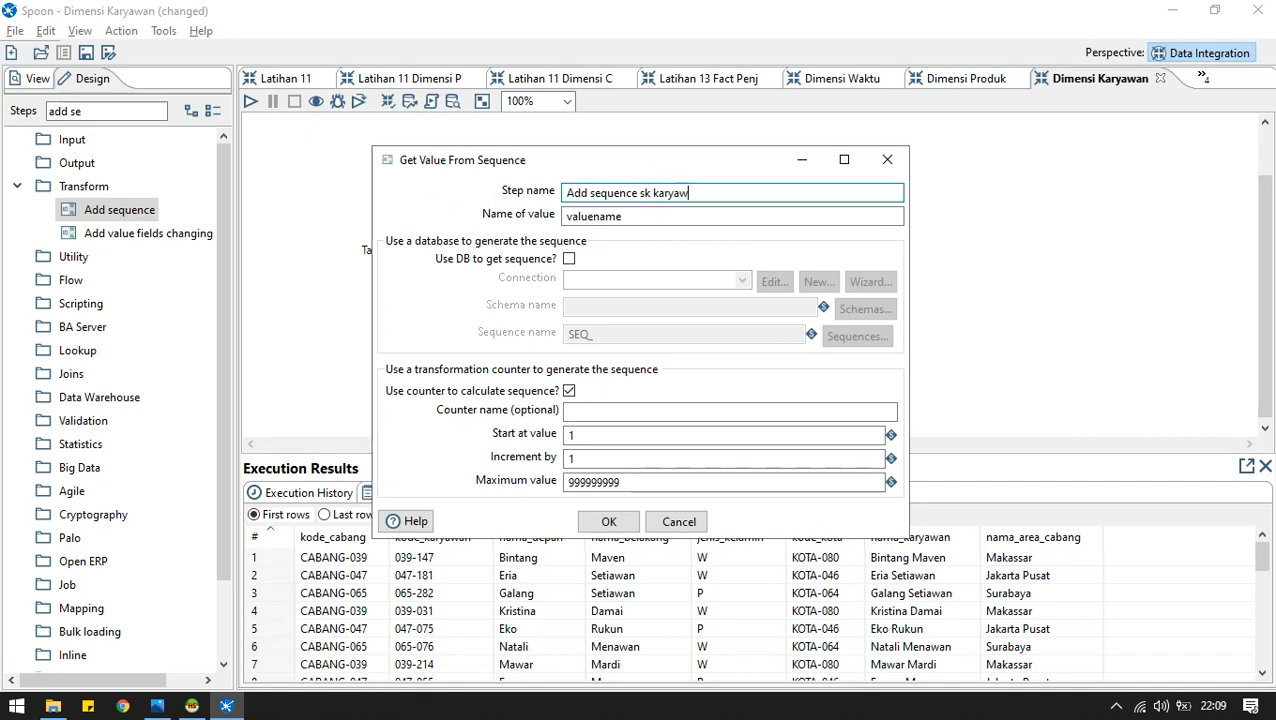
double_click(618, 215)
type("sk_karyawan")
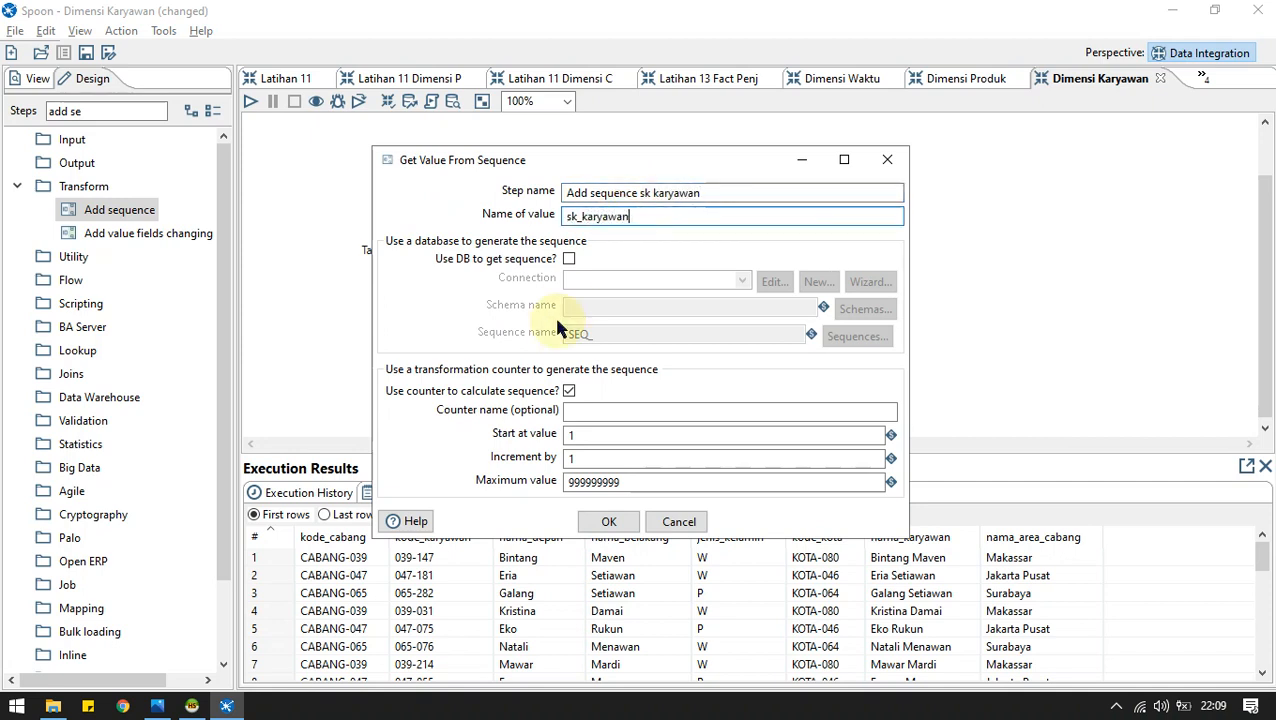
left_click(607, 521)
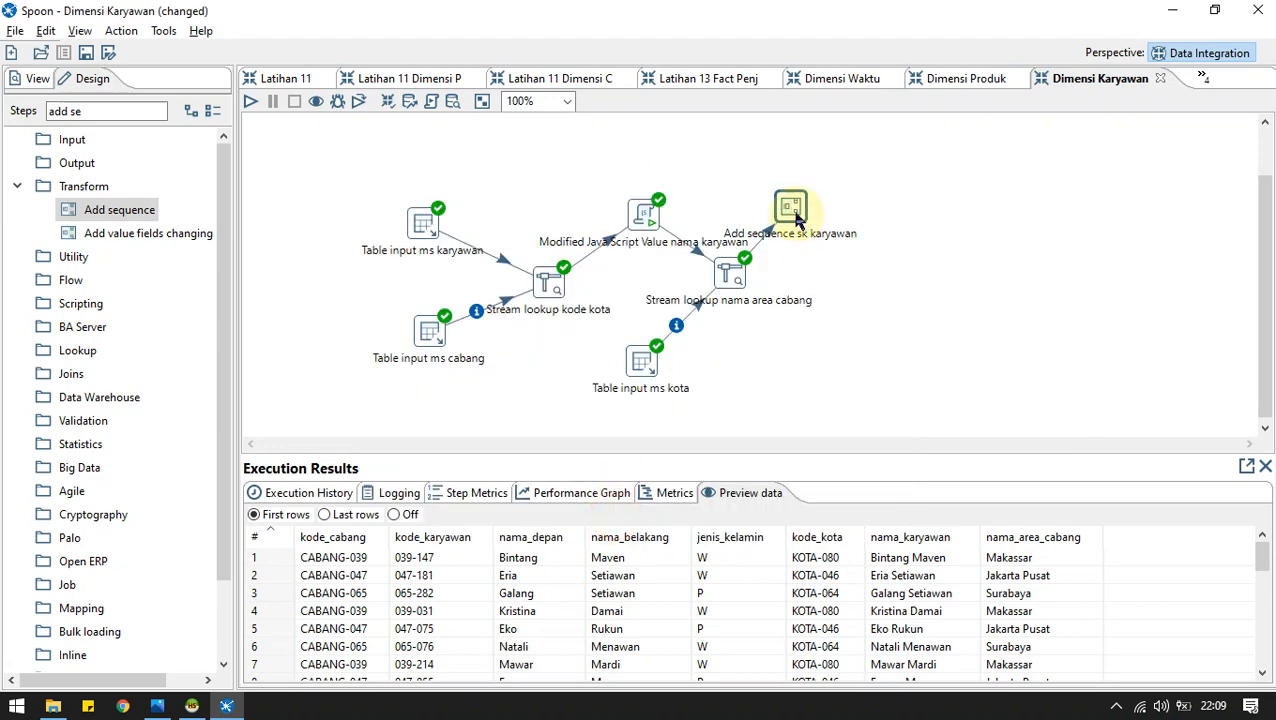
Place a Select values step on the canvas and connect Add sequence sk karyawan to it.
triple_click(97, 111)
type("sel")
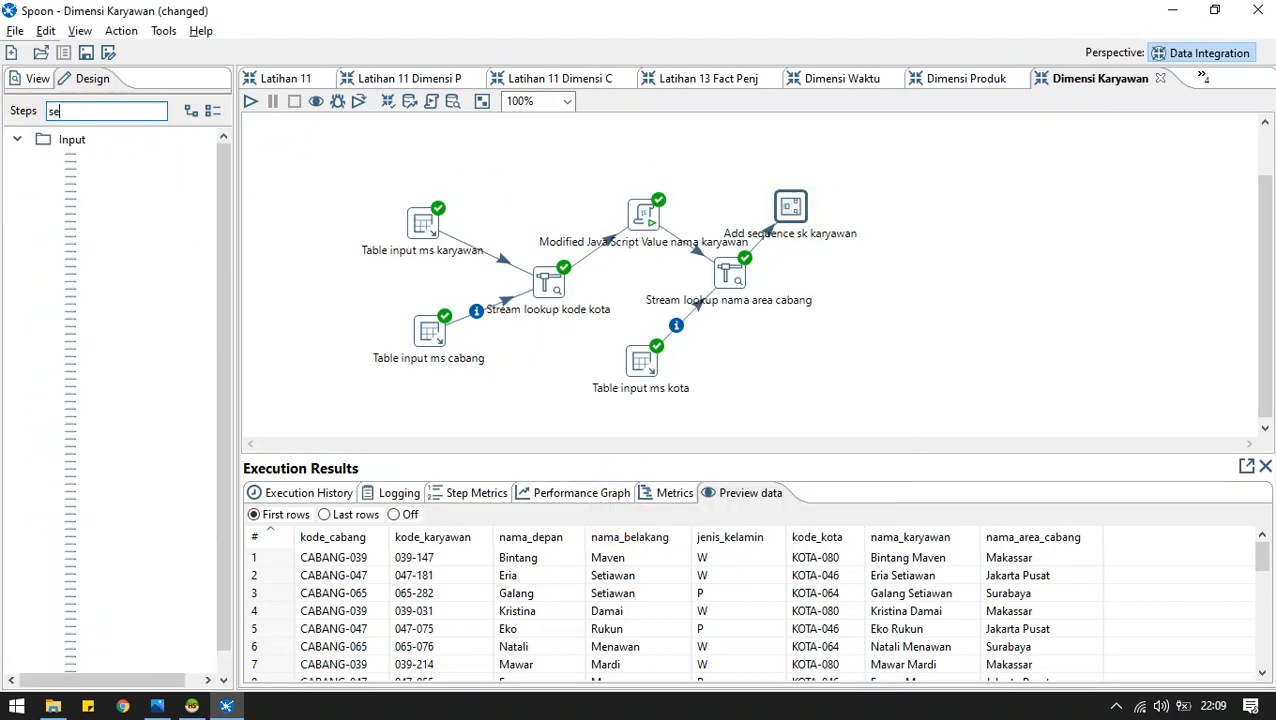
type("ect")
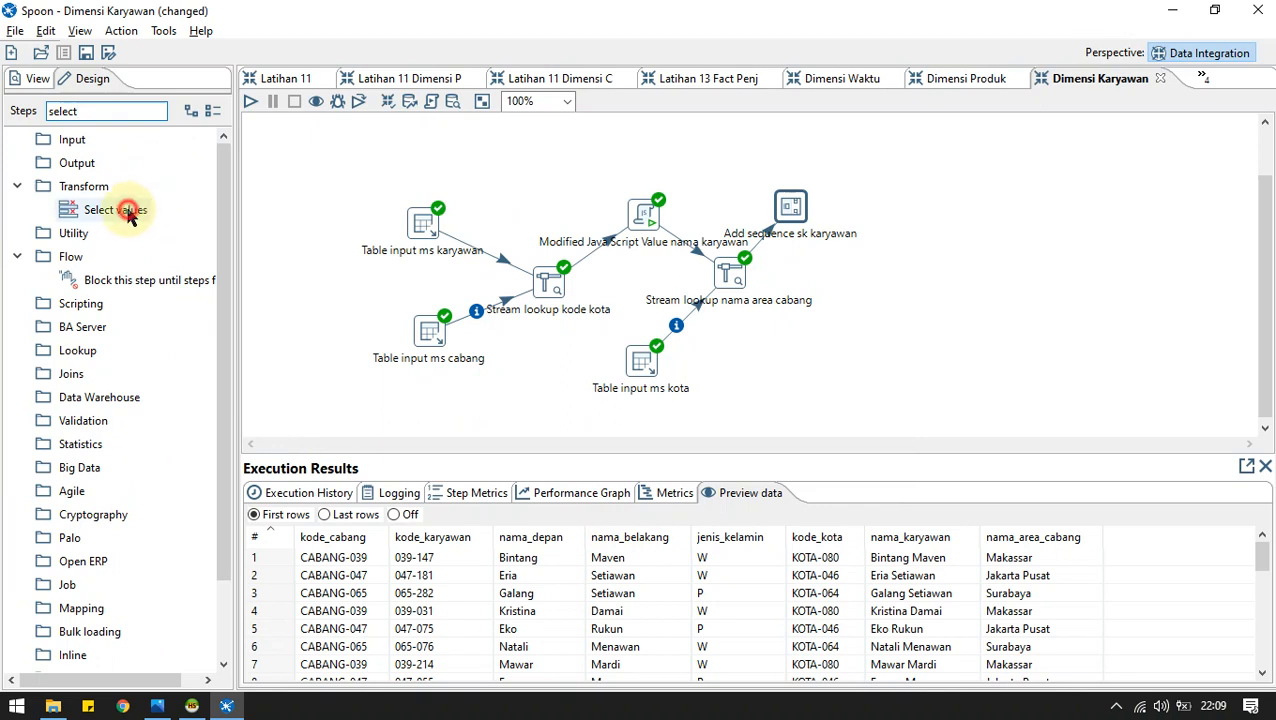
left_click_drag(120, 209, 848, 277)
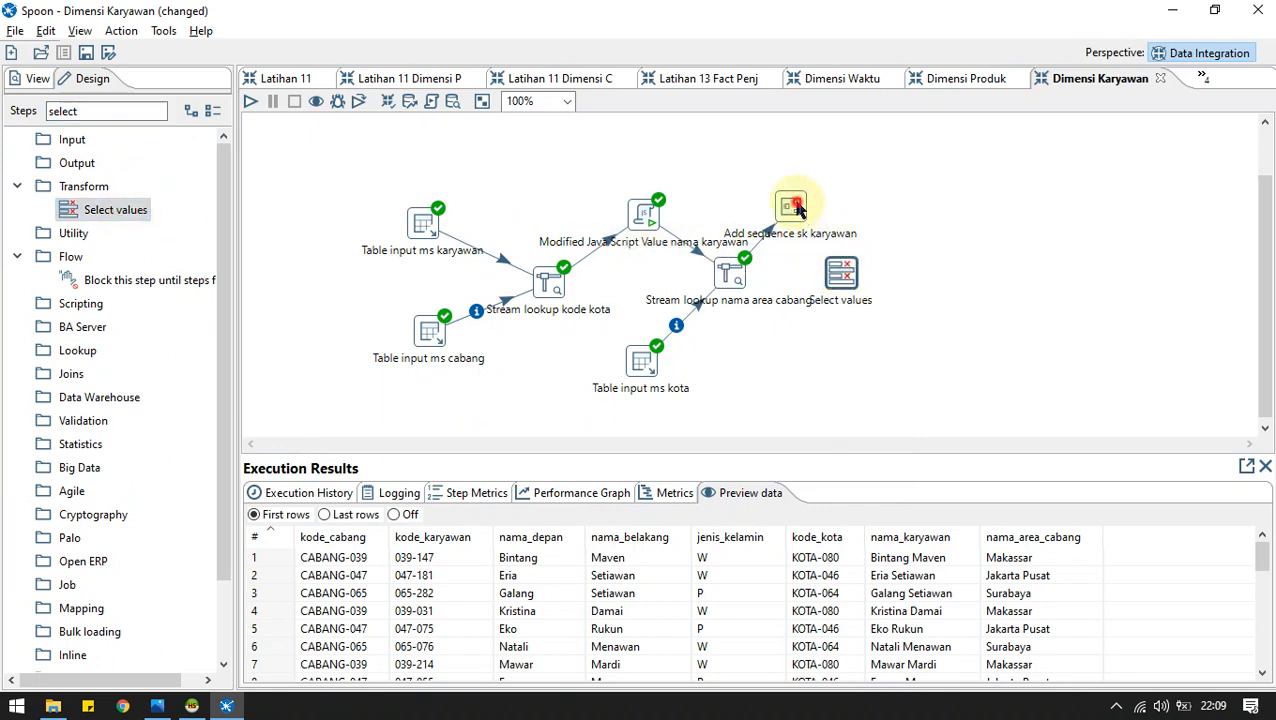
mouse_move(808, 243)
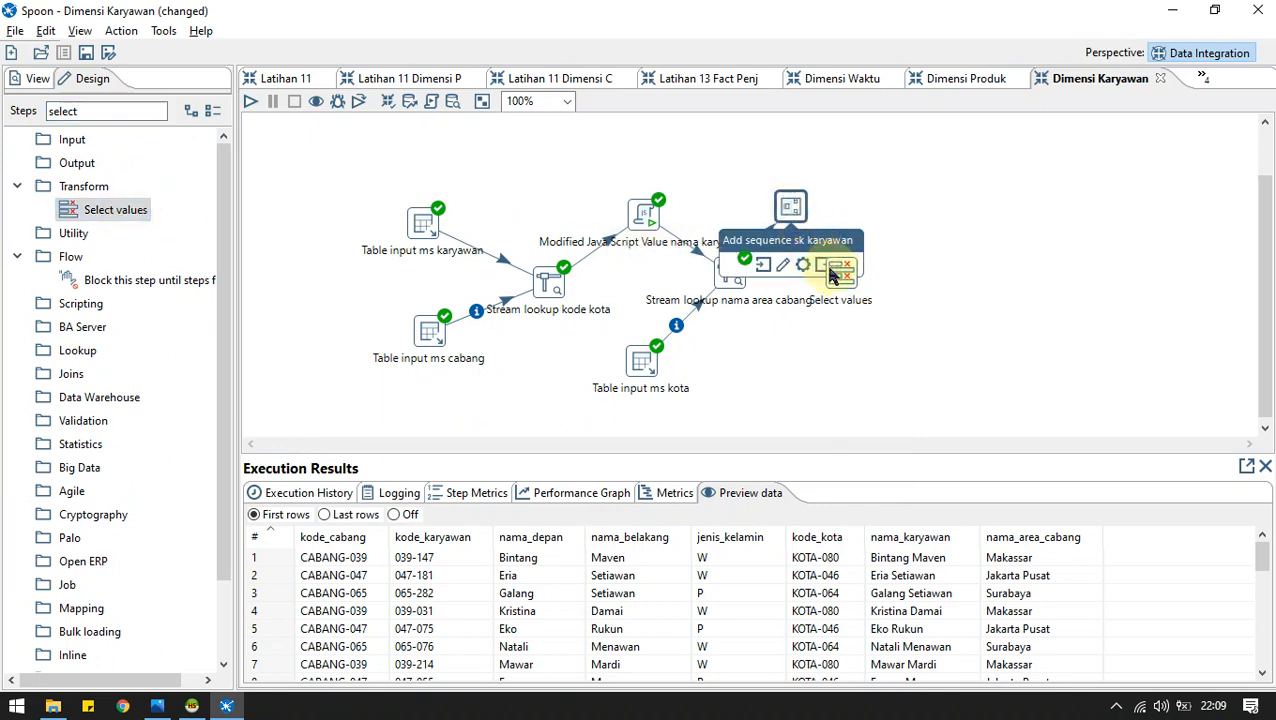
left_click(790, 205)
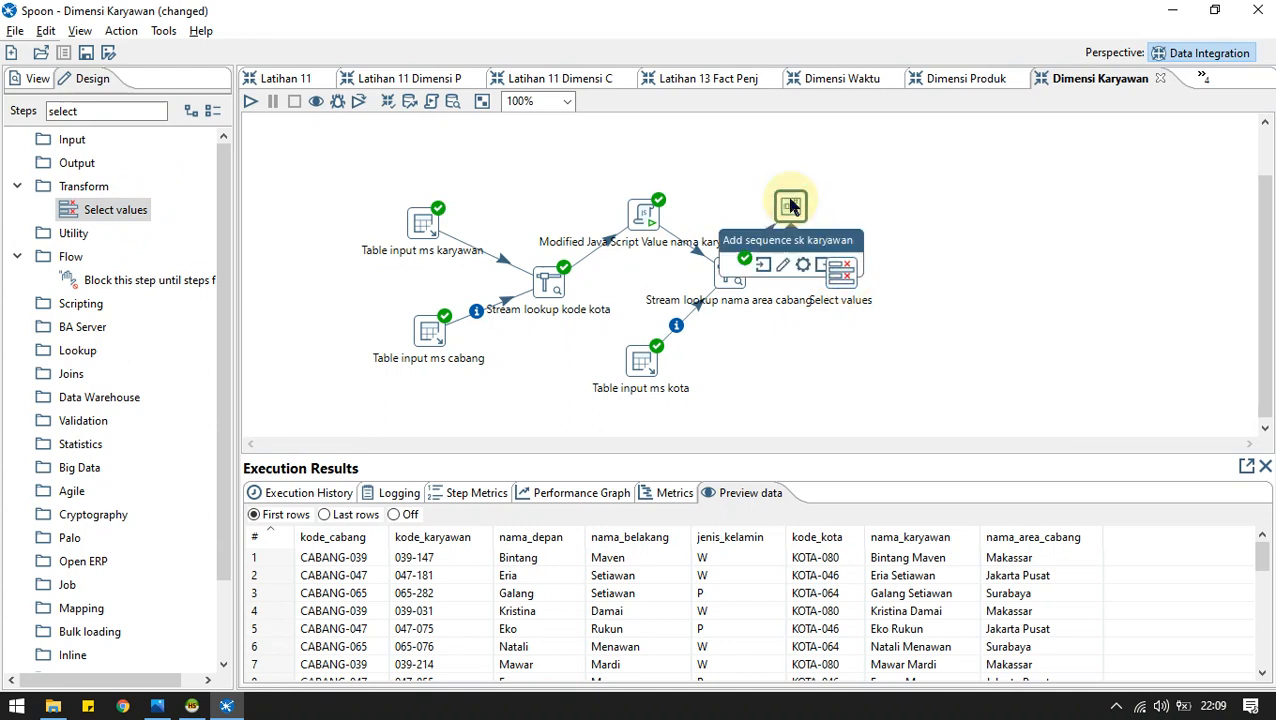
left_click_drag(834, 265, 847, 284)
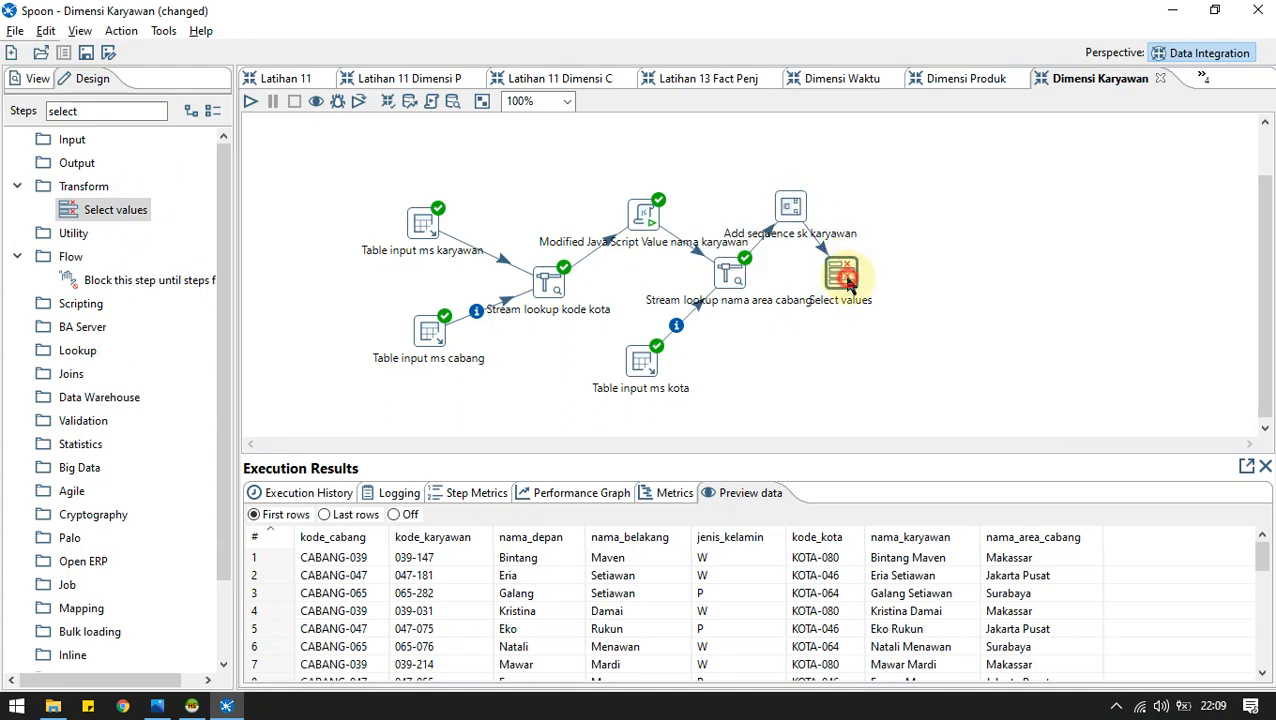
Name the Select values step "Urutkan atribut" and load all incoming fields into its selection list.
type("Urutkan atribut")
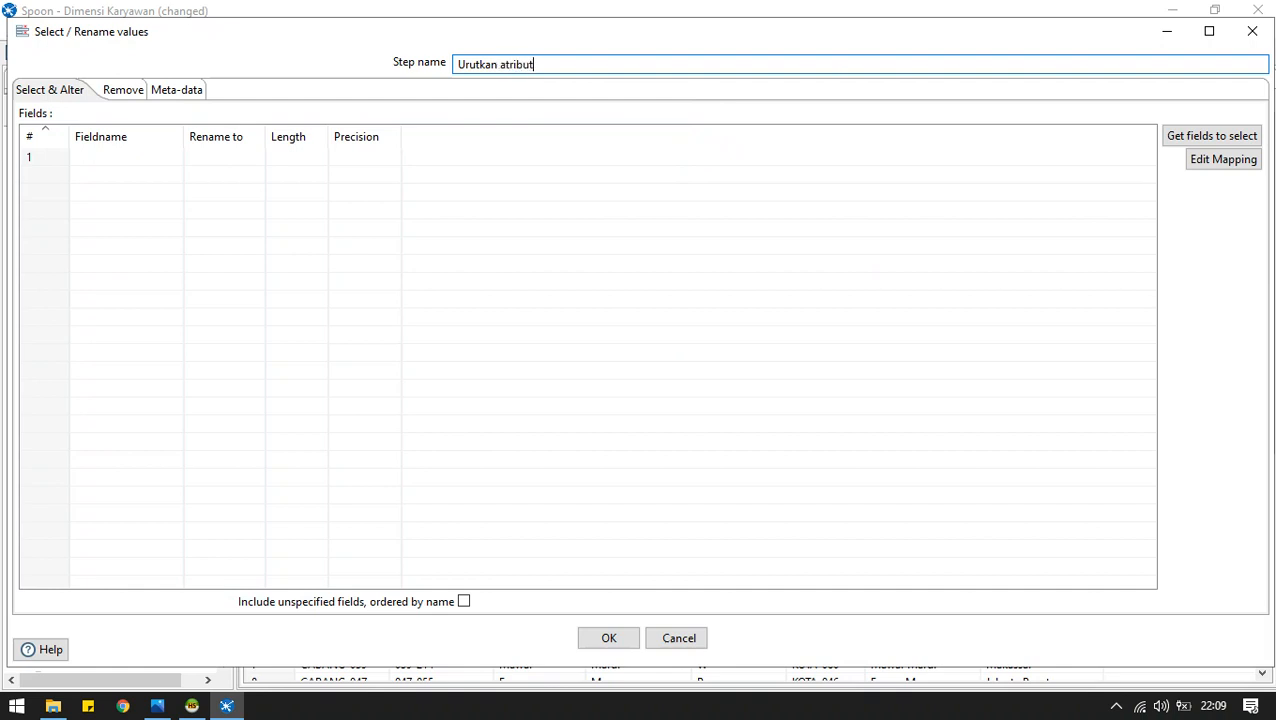
left_click(1248, 135)
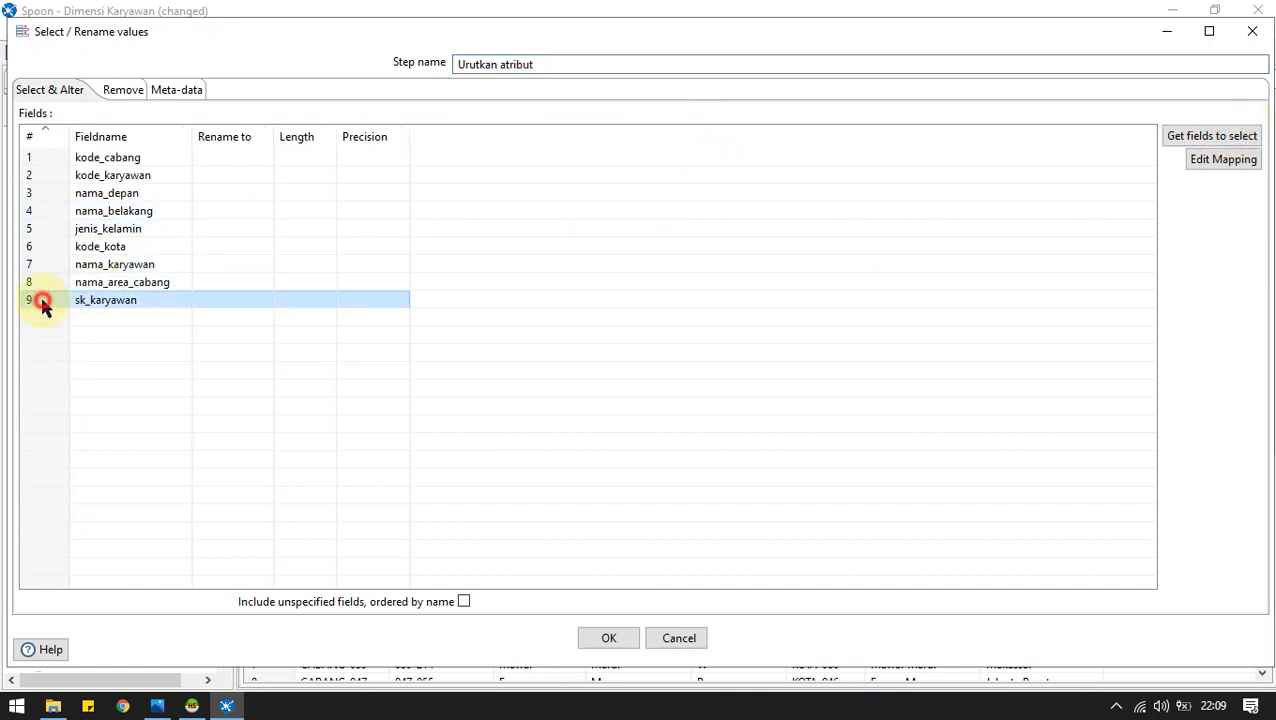
Move sk_karyawan up to the first row of the selected fields.
key("ctrl+Up")
key("ctrl+Up")
key("ctrl+Up")
key("ctrl+Up")
key("ctrl+Up")
key("ctrl+Up")
key("ctrl+Up")
key("ctrl+Up")
Move nama_area_cabang up to the third row, directly after kode_cabang, following the dim_karyawan attribute order in the ERD image.
key("alt+Tab")
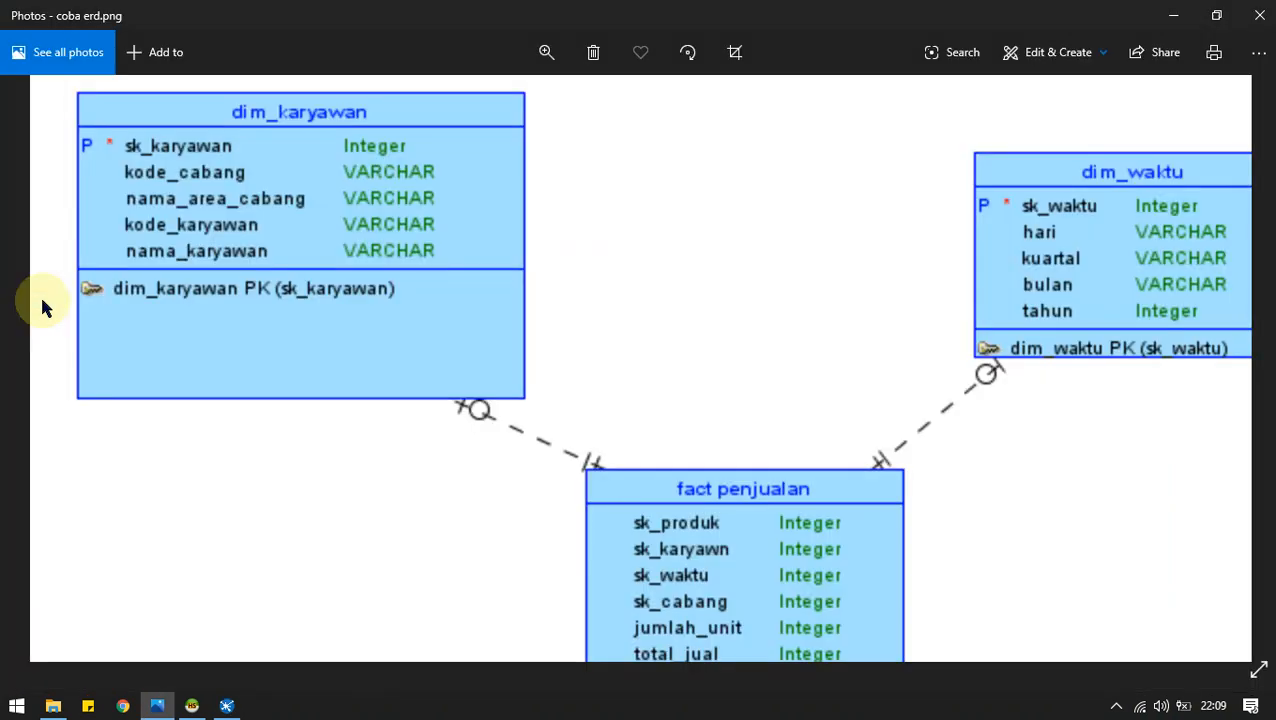
key("alt+Tab")
key("Down")
key("alt+Tab")
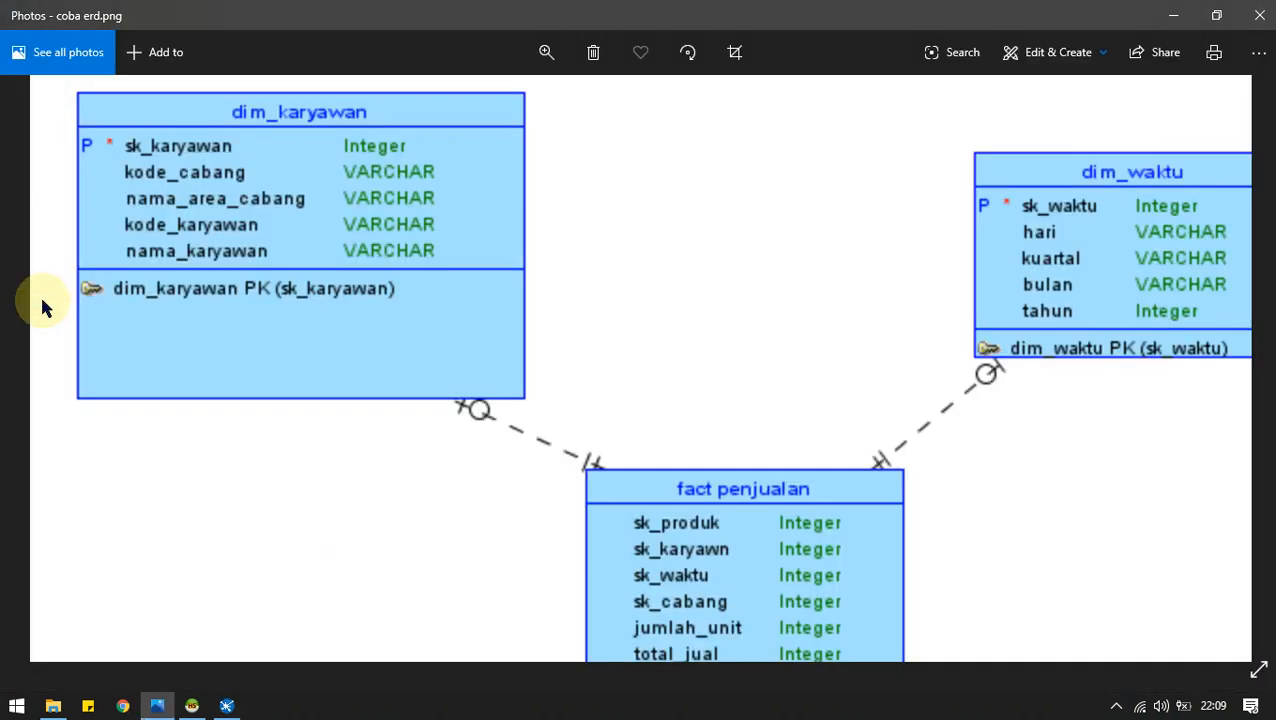
key("alt+Tab")
key("Down")
key("Down")
key("Down")
key("Down")
key("Down")
key("Down")
key("Down")
key("ctrl+Up")
key("ctrl+Up")
key("ctrl+Up")
key("ctrl+Up")
key("ctrl+Up")
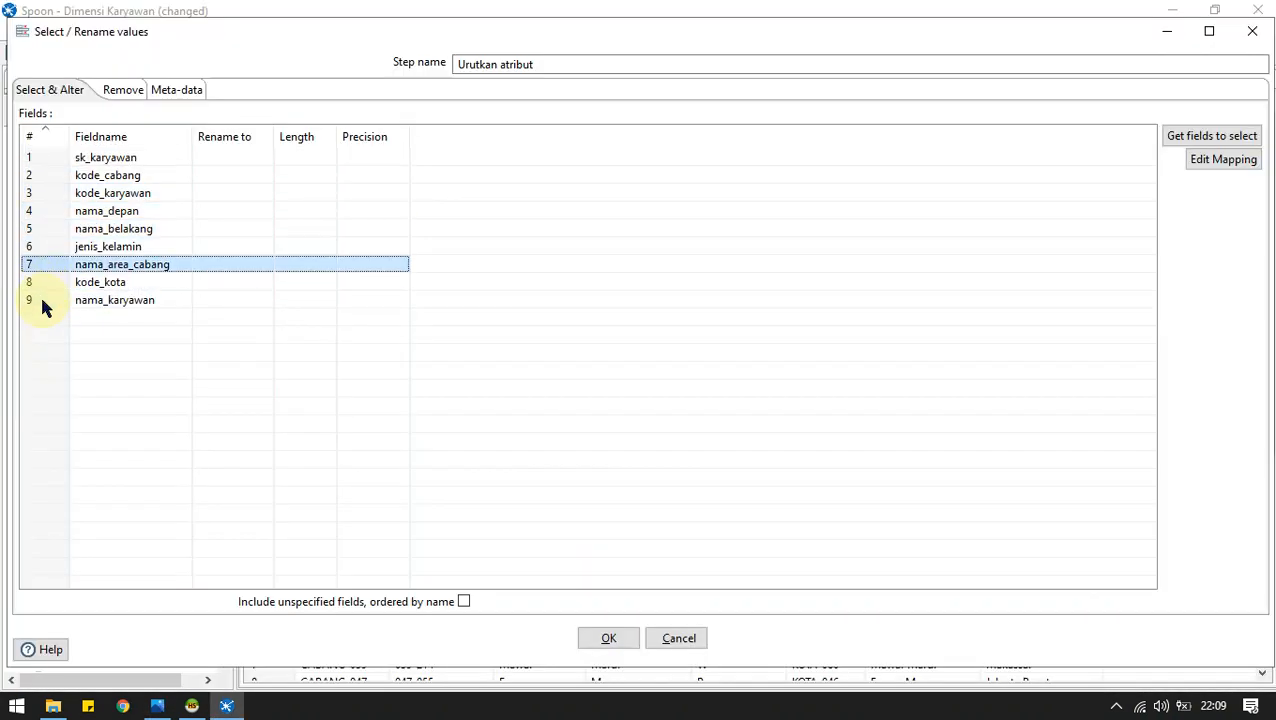
key("alt+Tab")
key("alt+Tab")
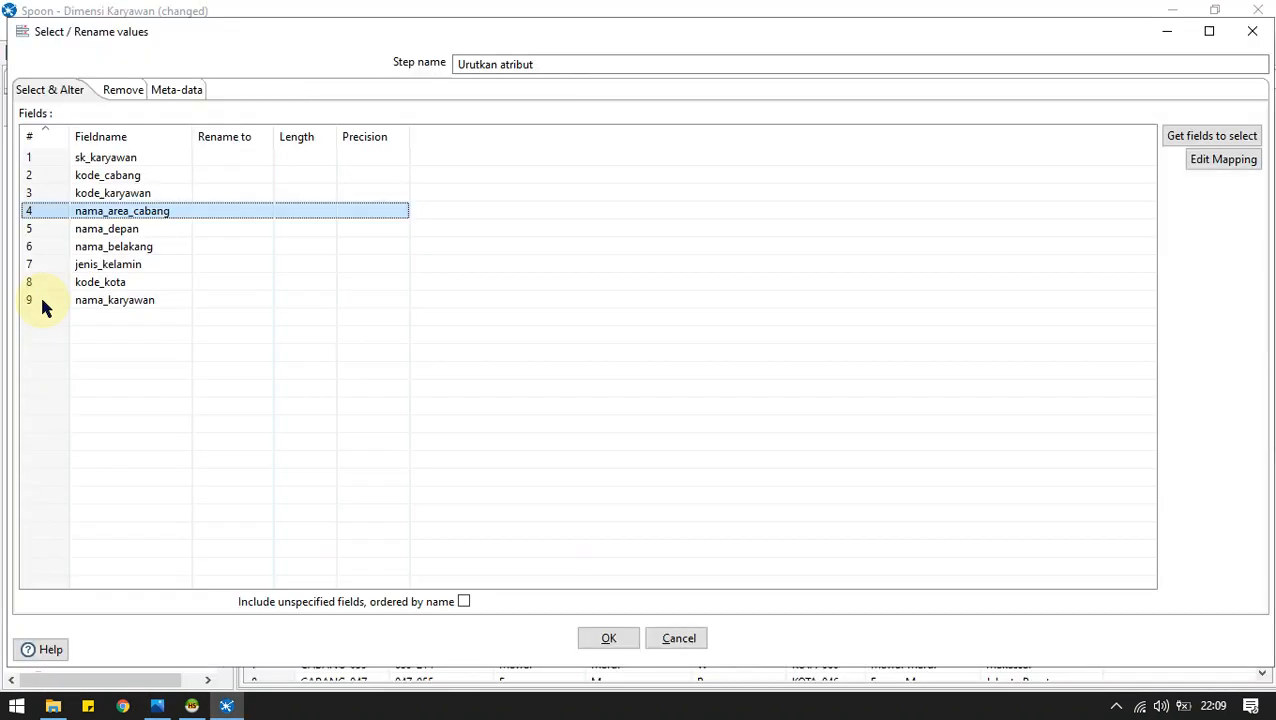
key("ctrl+Up")
Check the ERD order again and move nama_karyawan up to the fifth row, directly after kode_karyawan.
key("alt+Tab")
key("alt+Tab")
key("Down")
key("Down")
key("Down")
key("Down")
key("Down")
key("Down")
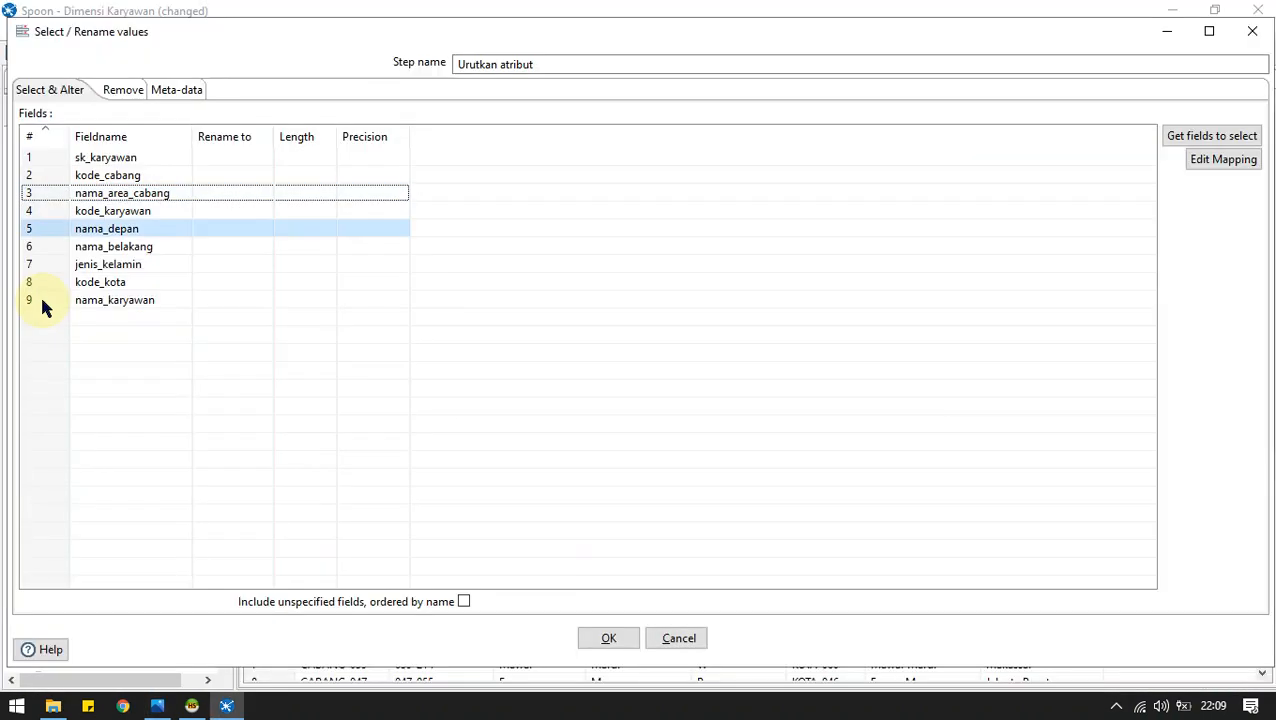
key("ctrl+Up")
key("ctrl+Up")
key("ctrl+Up")
key("ctrl+Up")
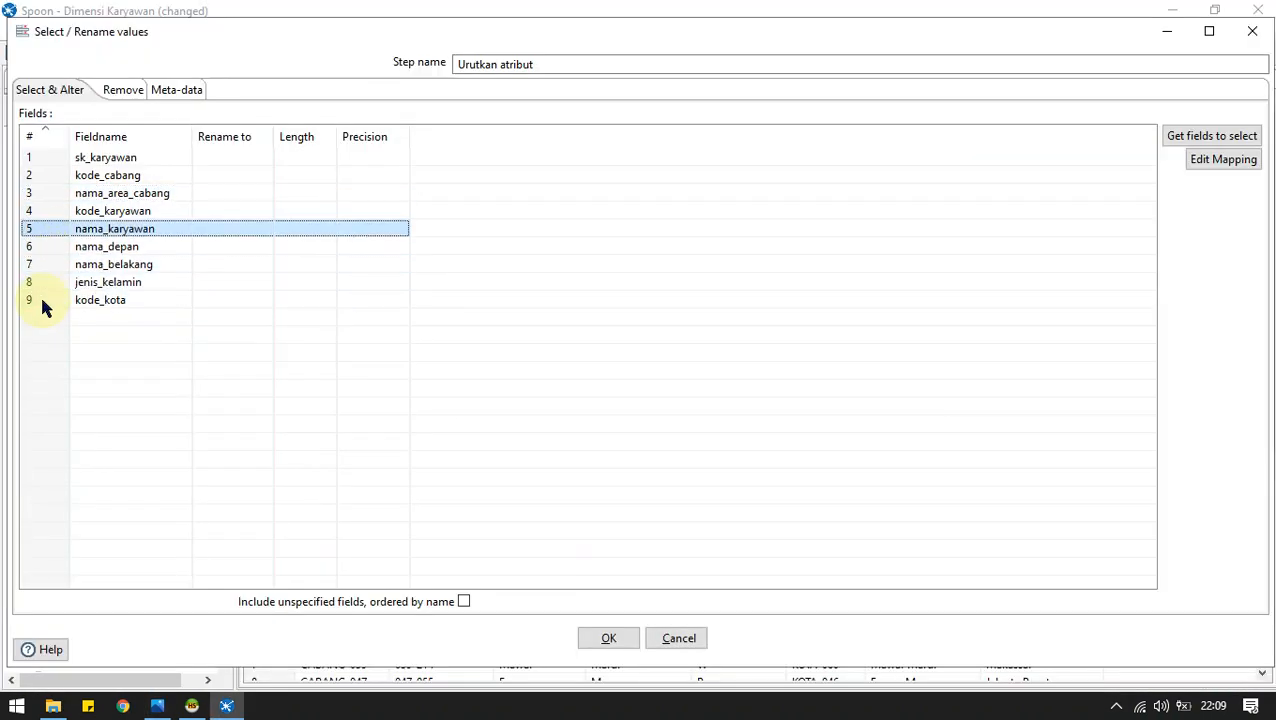
Remove nama_depan, nama_belakang, jenis_kelamin and kode_kota from the selected fields and accept the settings.
key("Down")
key("shift+Down")
key("shift+Down")
key("shift+Down")
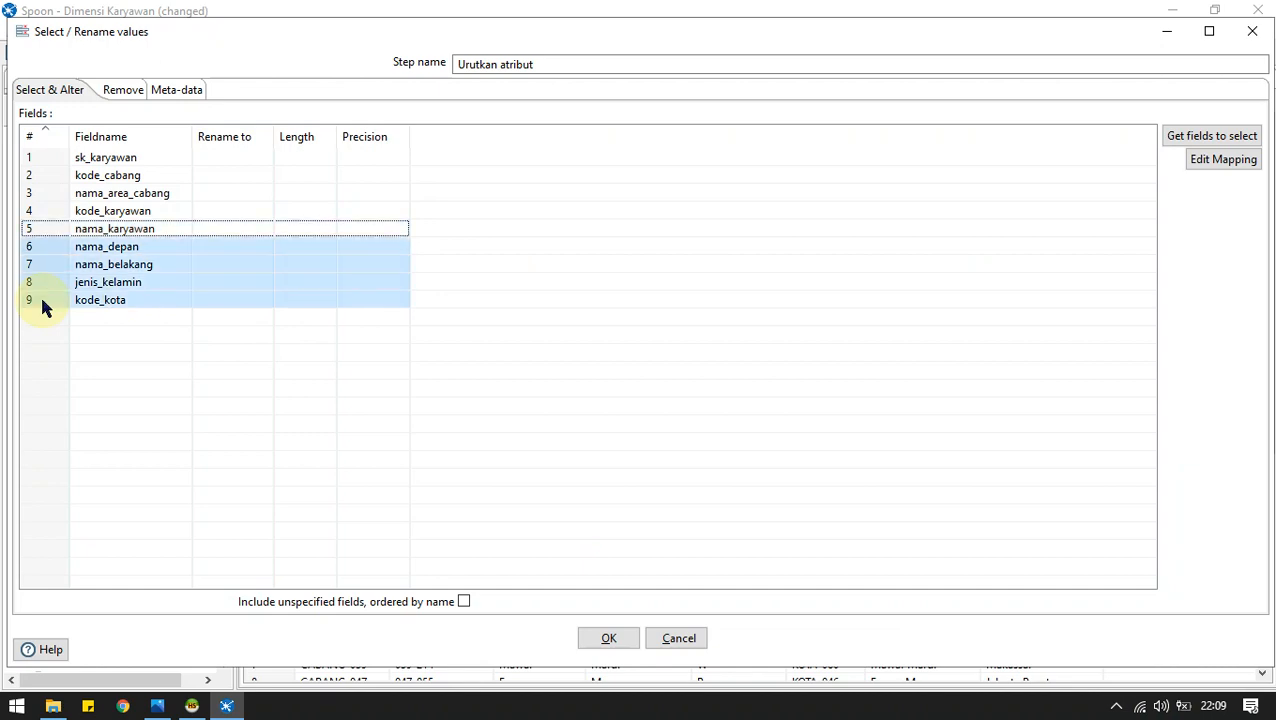
key("Delete")
left_click(608, 638)
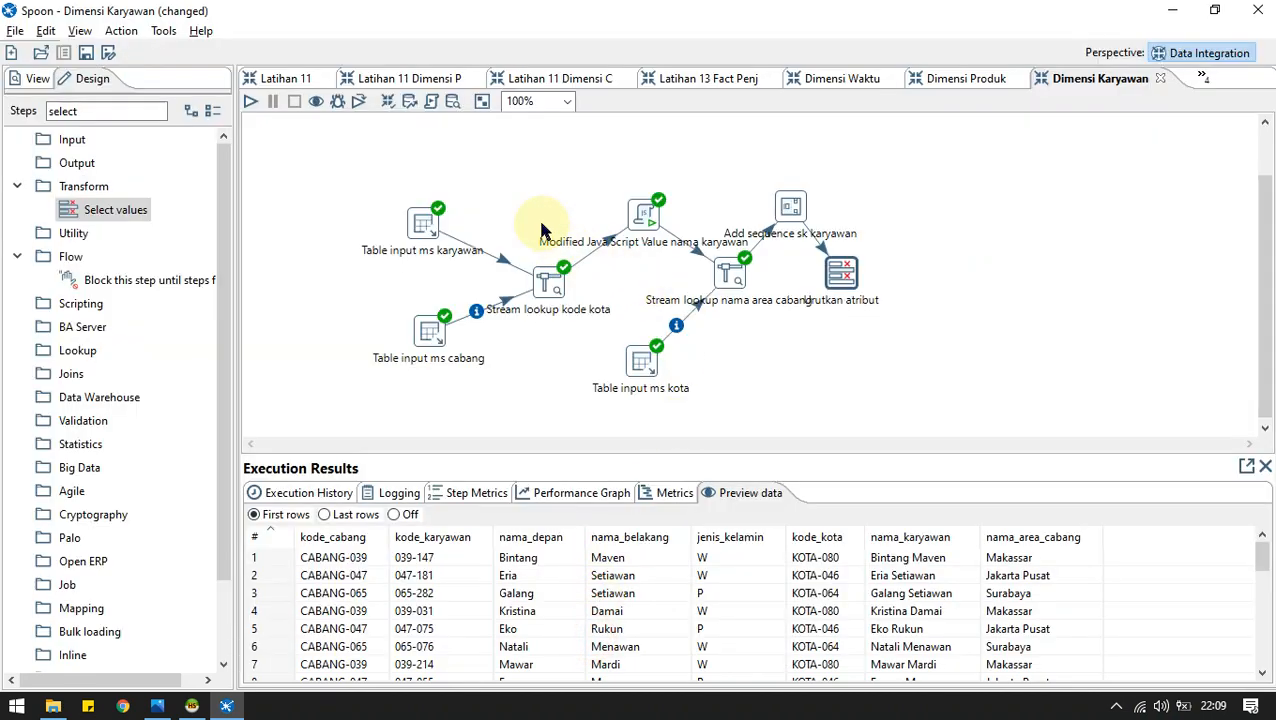
Add a Table output step to the Dimensi Karyawan transformation and connect Urutkan atribut to it.
double_click(105, 110)
type("ta")
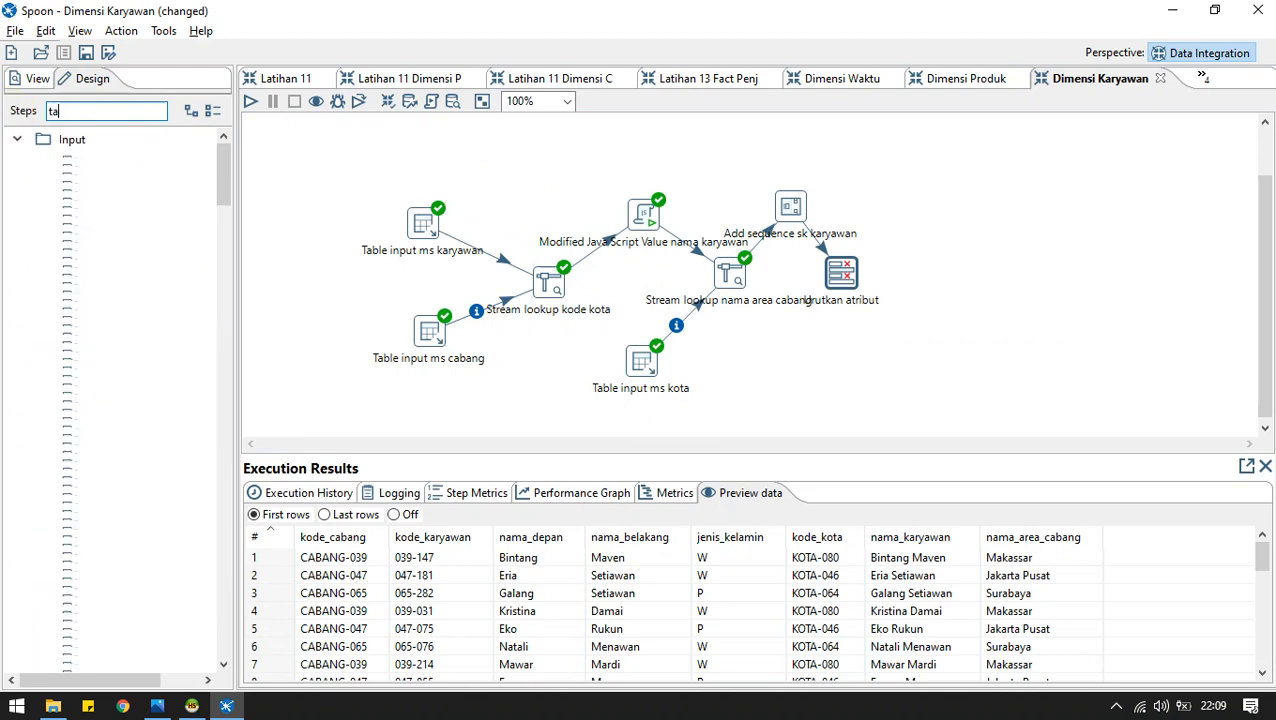
type("ble")
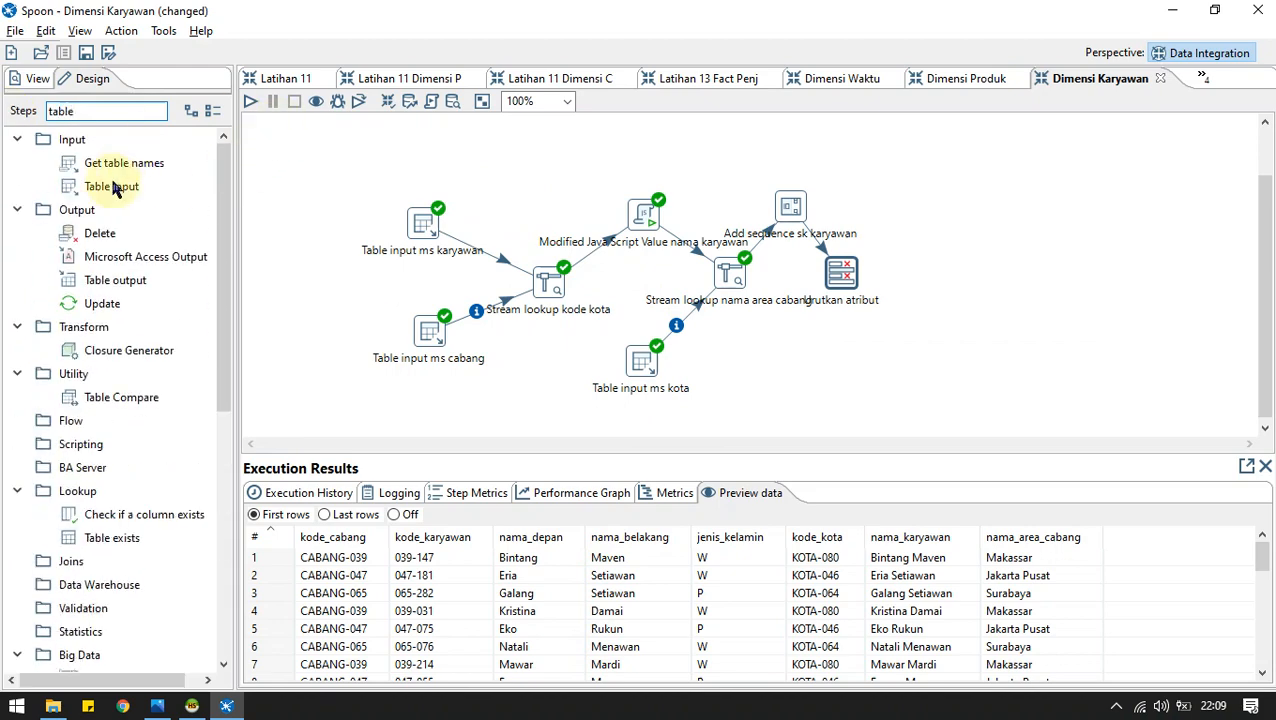
scroll(120, 330, "down", 2)
left_click_drag(130, 142, 906, 200)
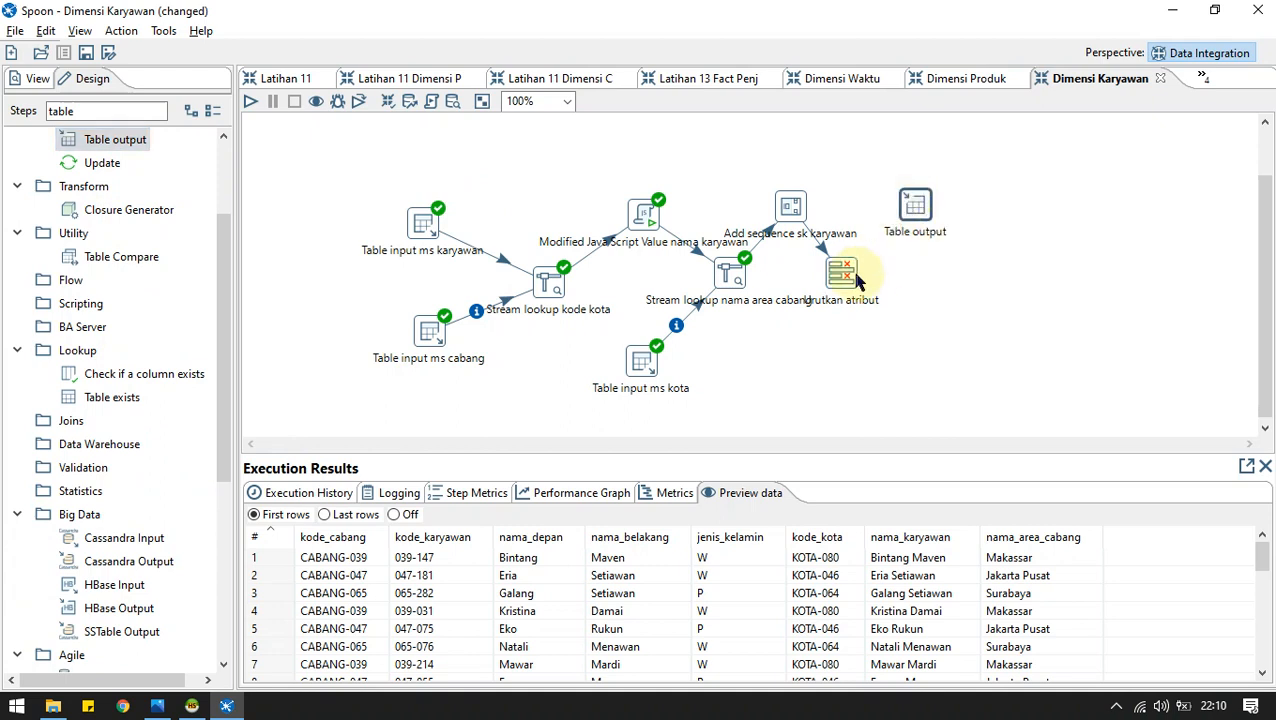
mouse_move(841, 276)
left_click_drag(866, 333, 908, 210)
left_click(945, 216)
Name the output step Table output dimensi karyawan, with connection phi_olap and target table dimensi_karyawan.
double_click(916, 210)
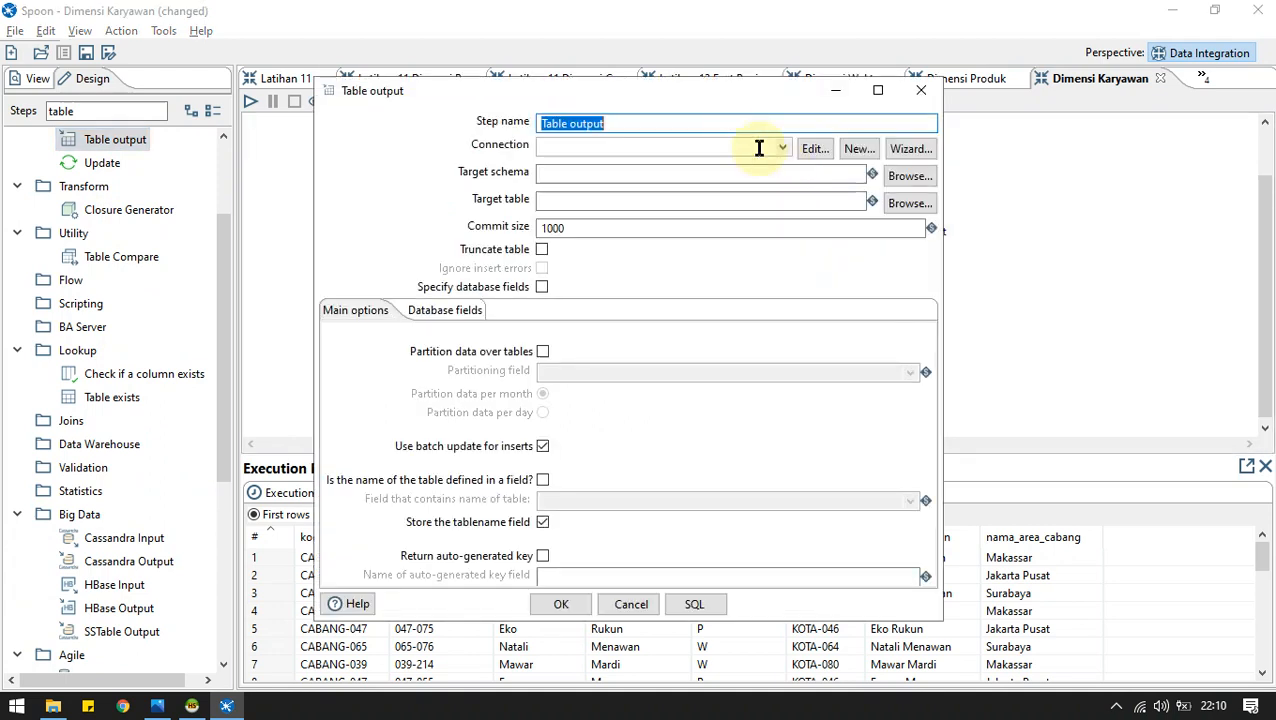
left_click(720, 122)
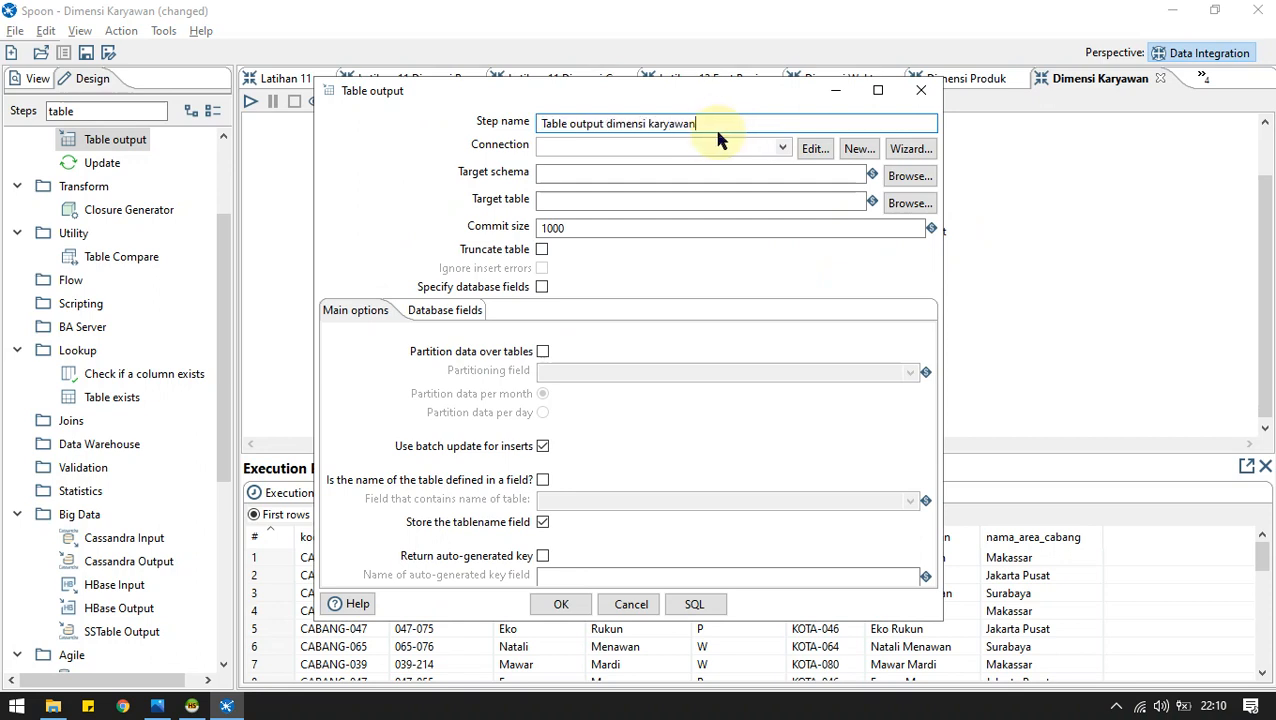
left_click(779, 148)
left_click(638, 180)
left_click(641, 203)
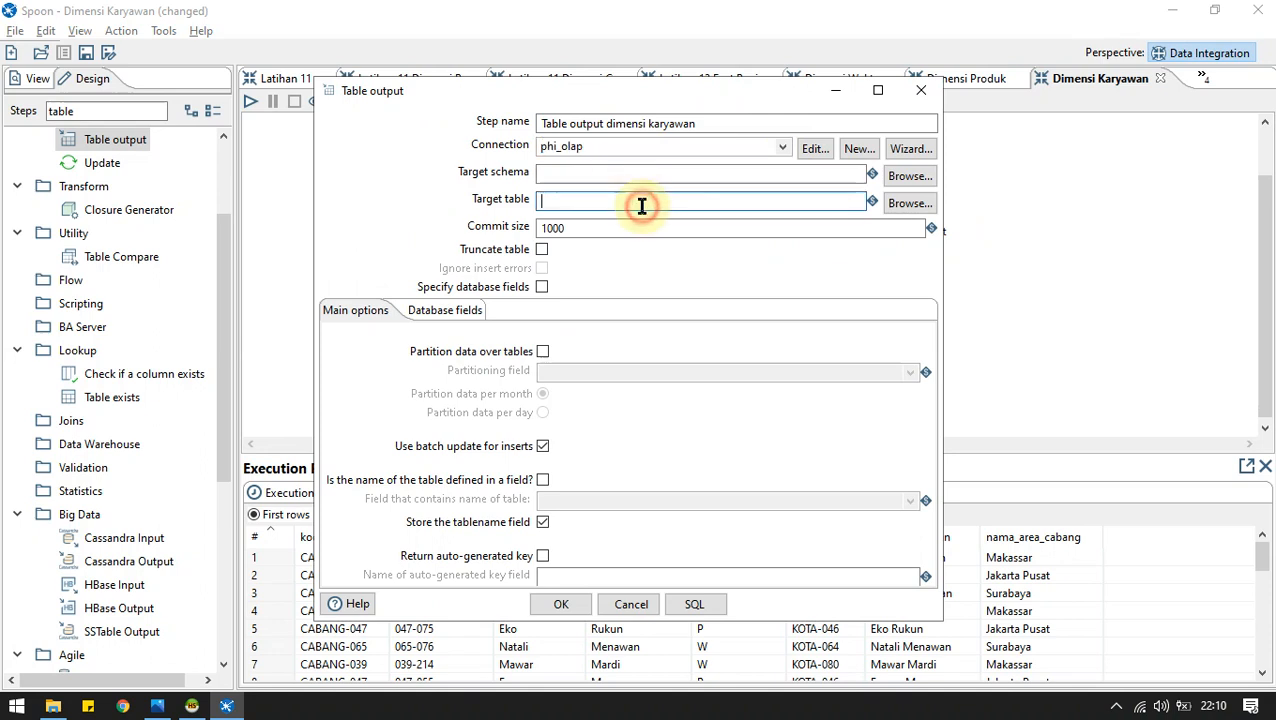
type("dimensi_karyawan")
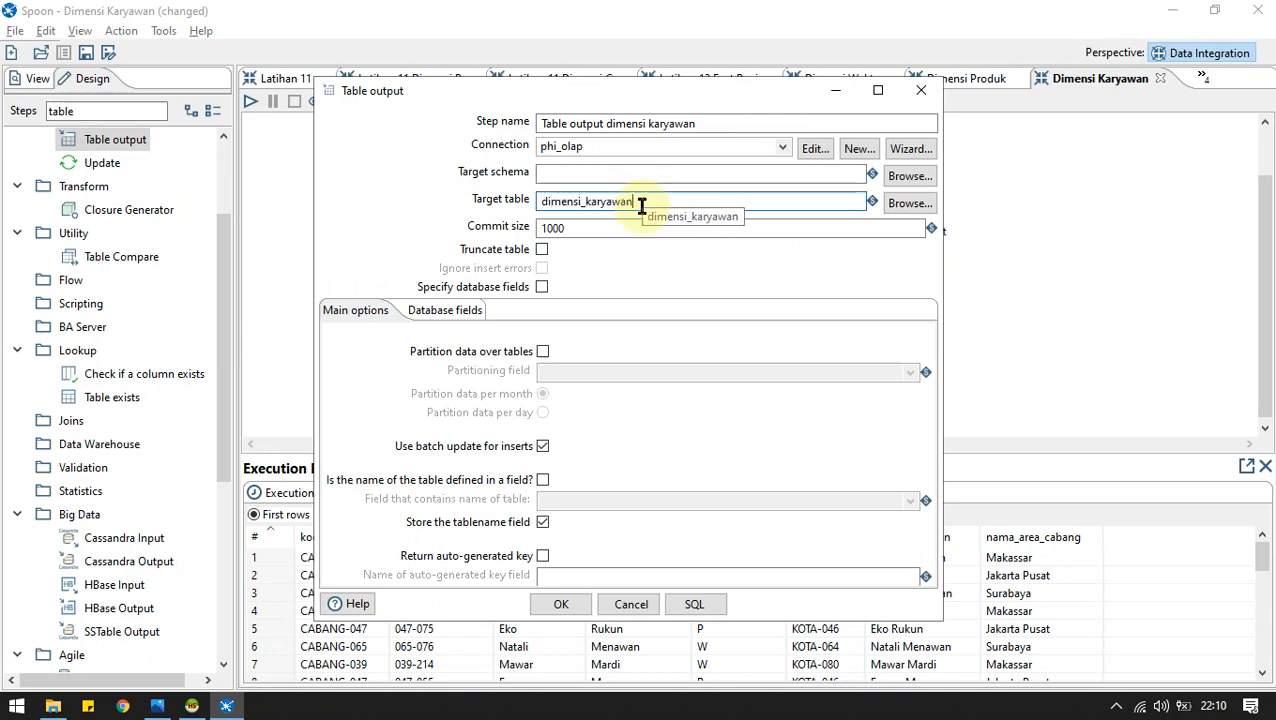
Execute the generated SQL to create the dimensi_karyawan table, and accept the table output settings.
left_click(694, 604)
left_click(519, 398)
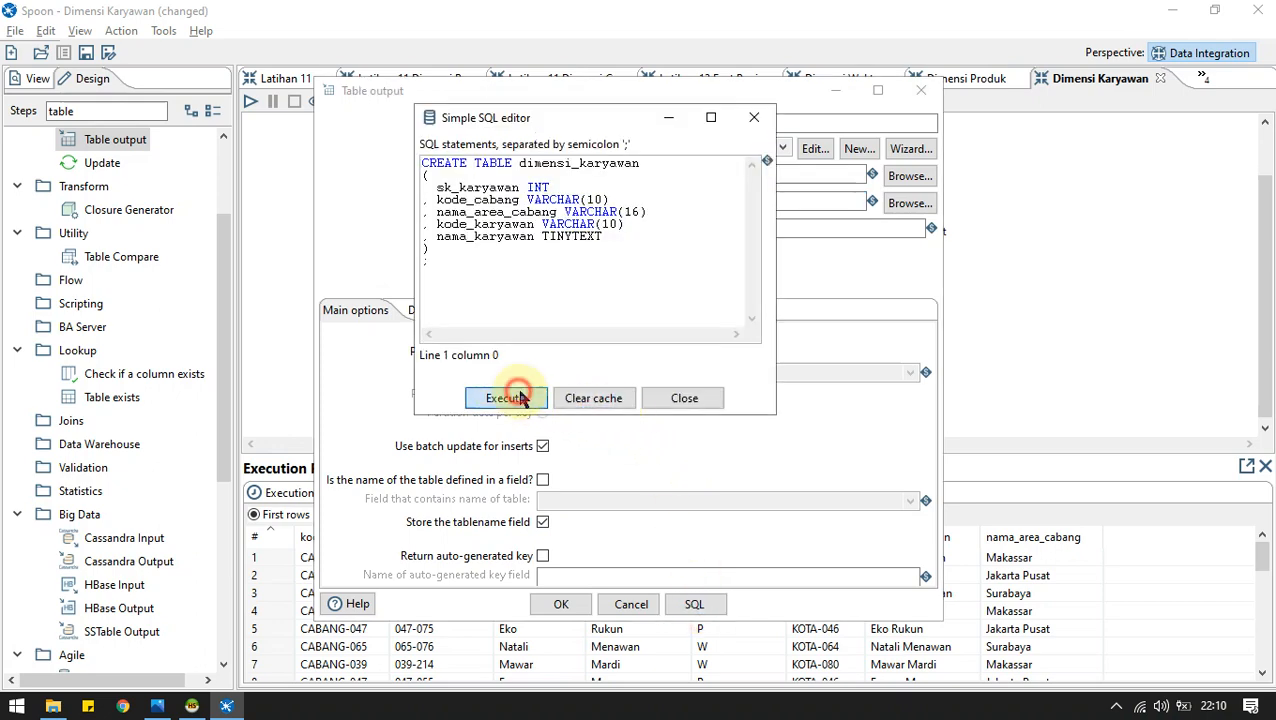
left_click(607, 634)
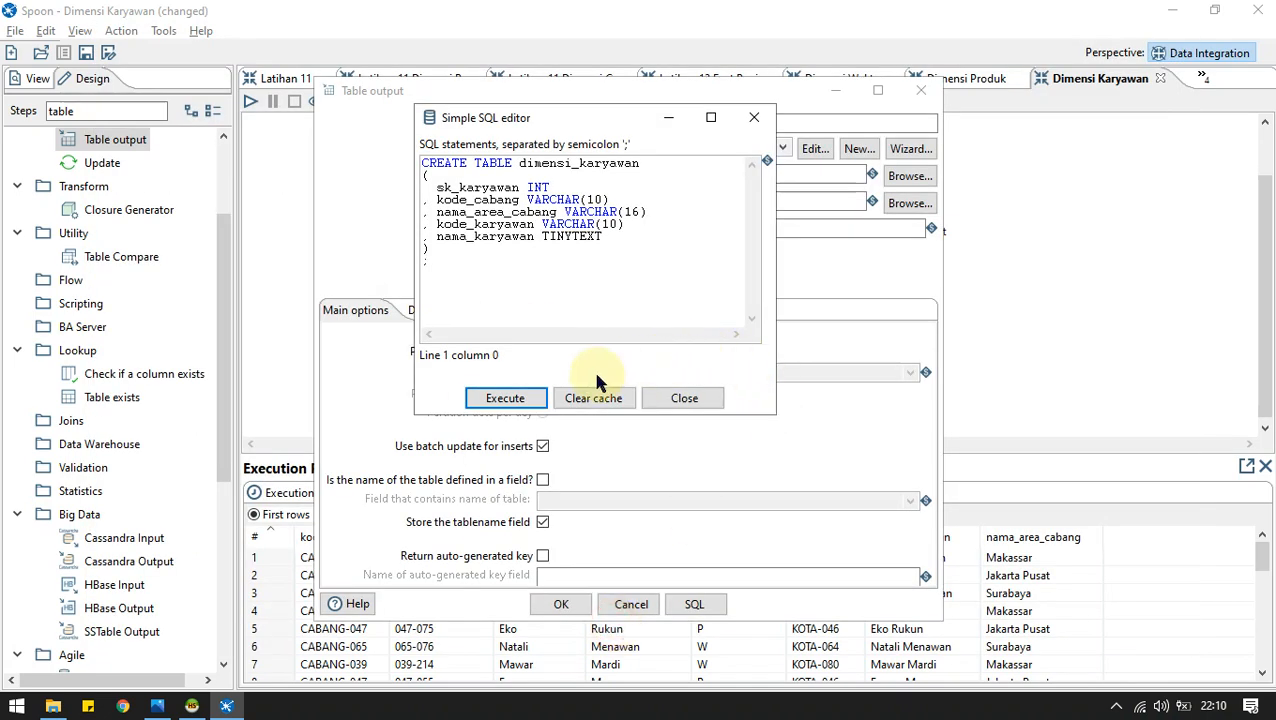
left_click(684, 398)
left_click(566, 604)
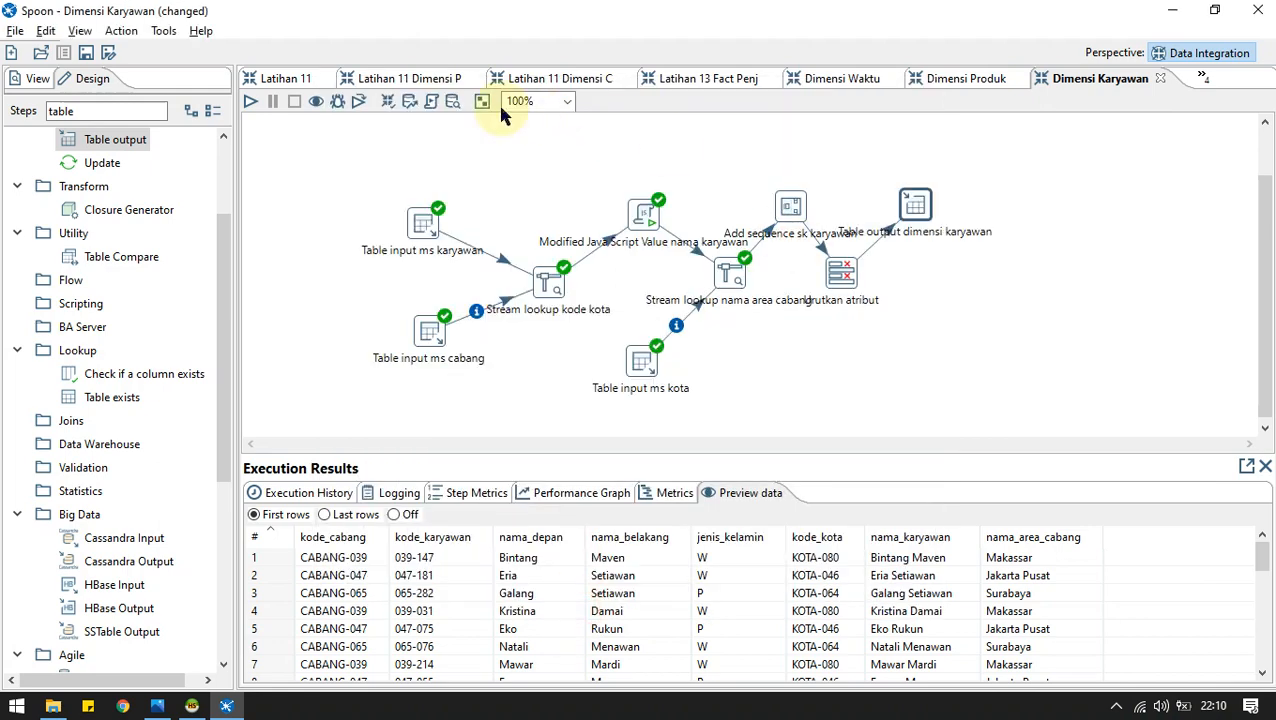
Run the Dimensi Karyawan transformation locally and preview the rows of the table output step.
left_click(248, 103)
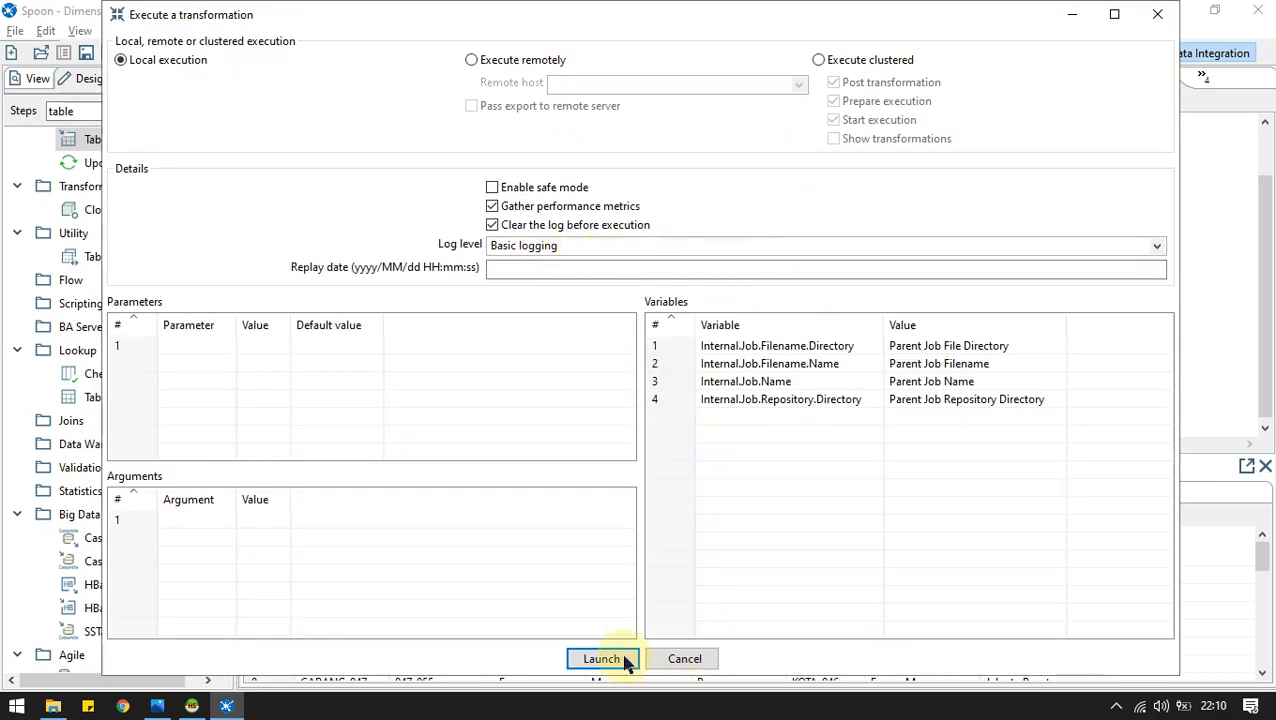
left_click(620, 657)
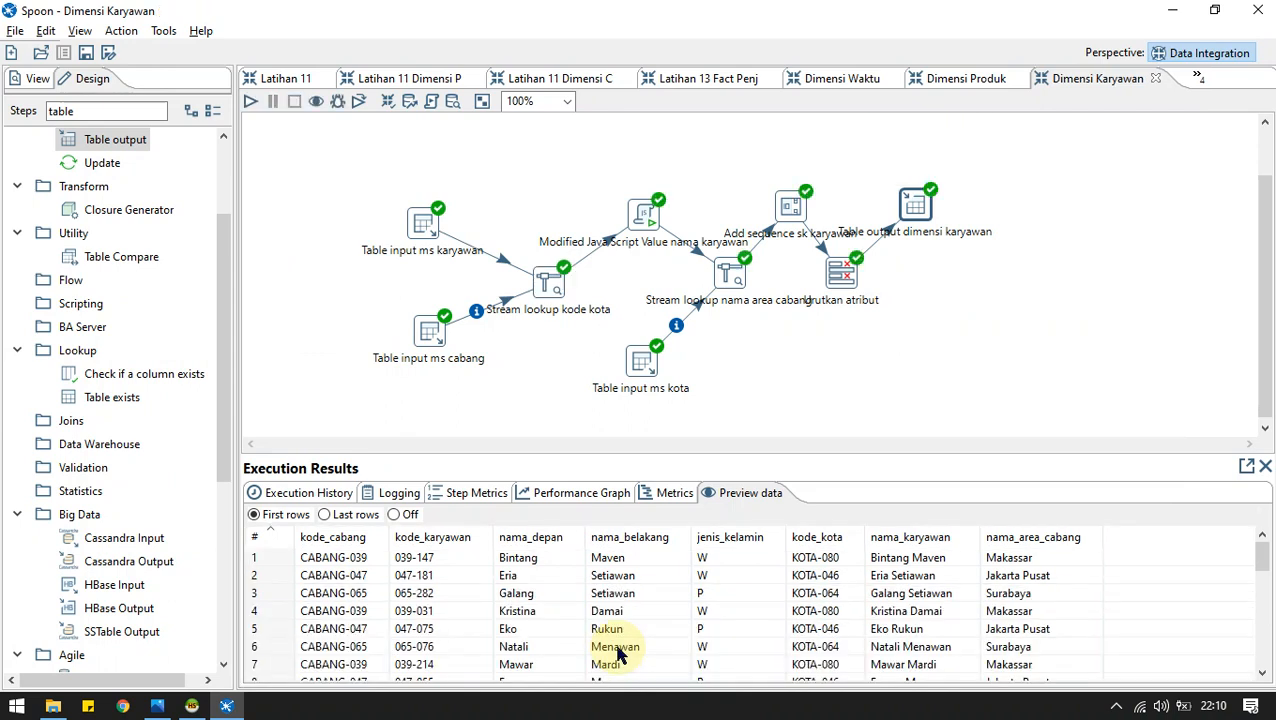
left_click(916, 206)
Switch to HeidiSQL, refresh the phi_olap database and view the data in the dimensi_karyawan table.
key("alt+Tab")
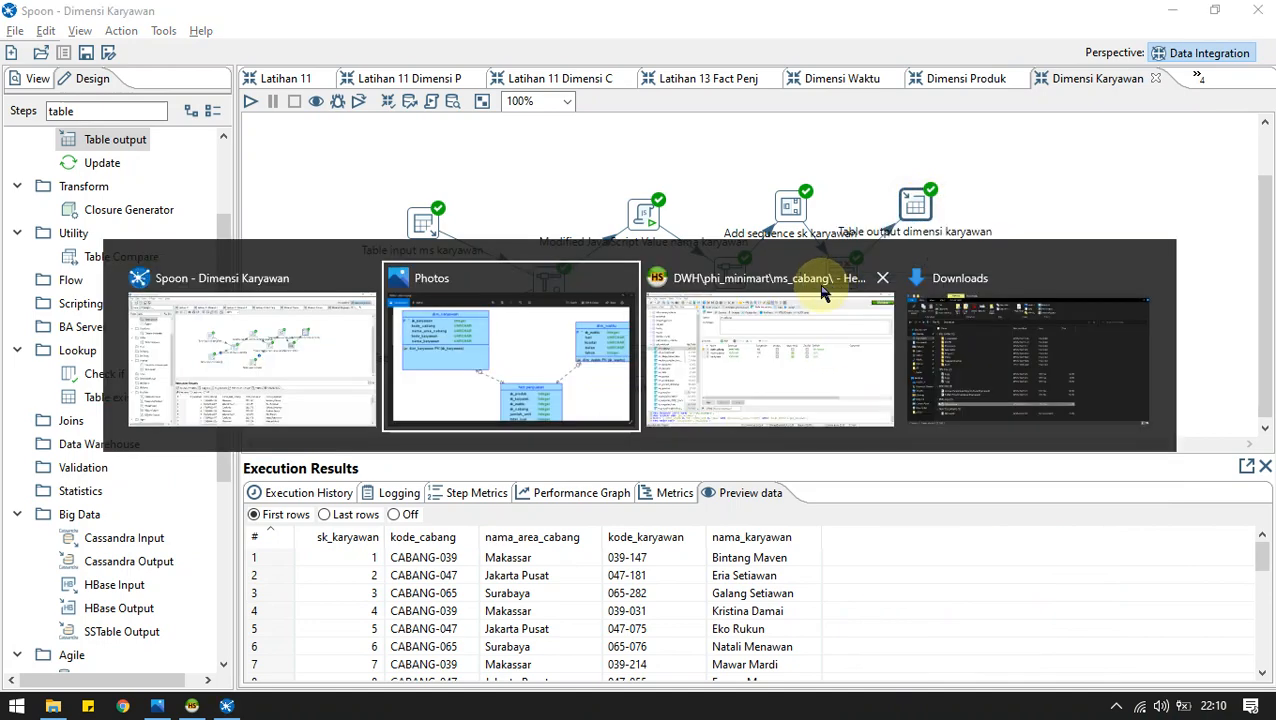
left_click(797, 302)
left_click(125, 268)
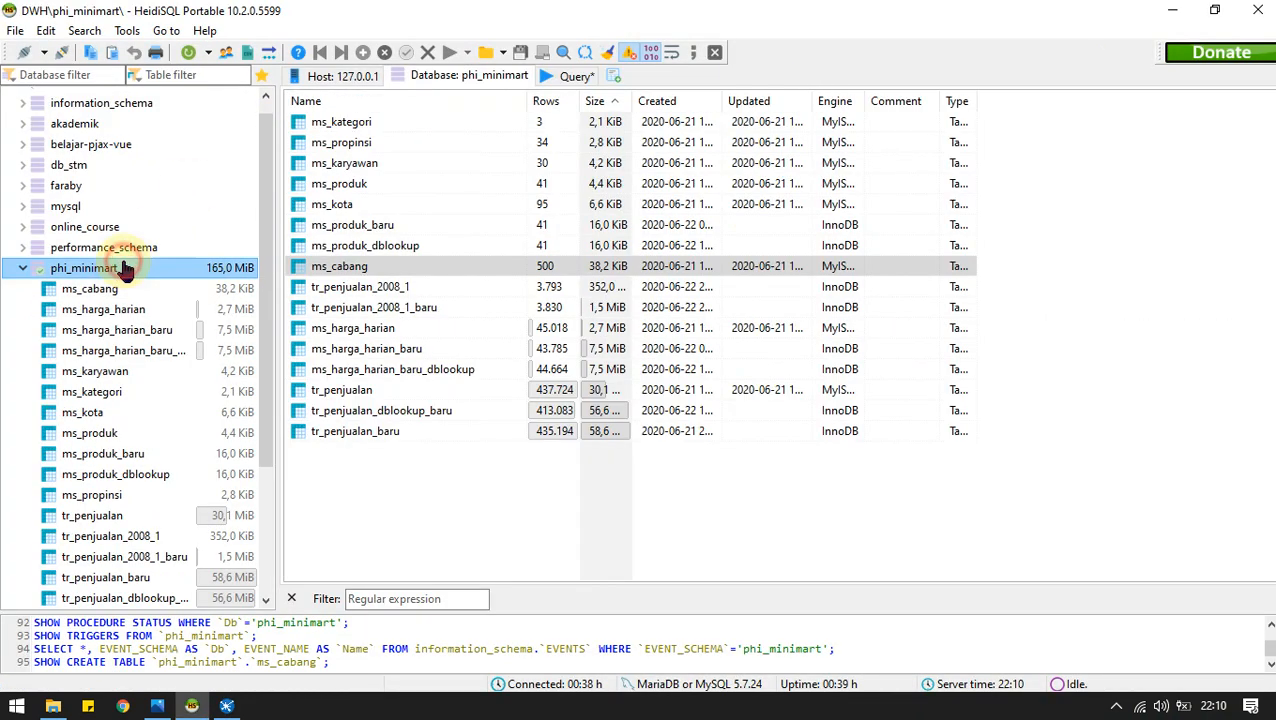
left_click(23, 268)
left_click(23, 303)
left_click(70, 303)
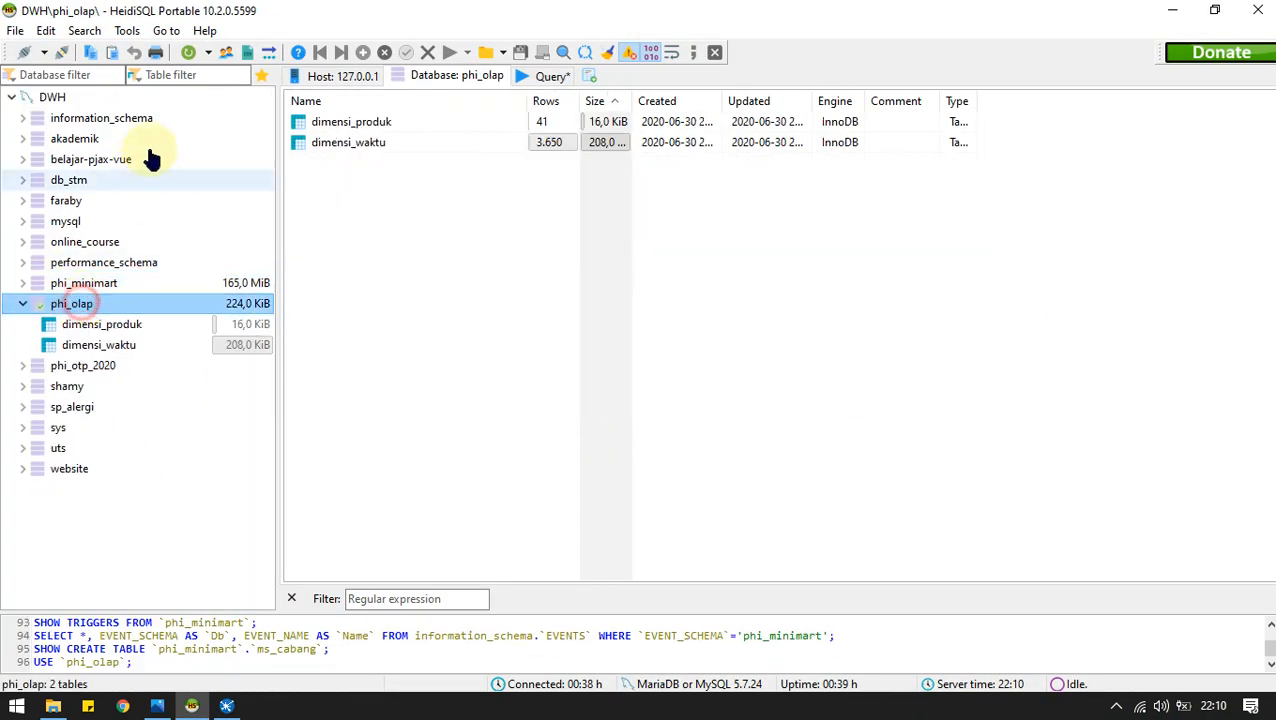
left_click(188, 52)
double_click(378, 121)
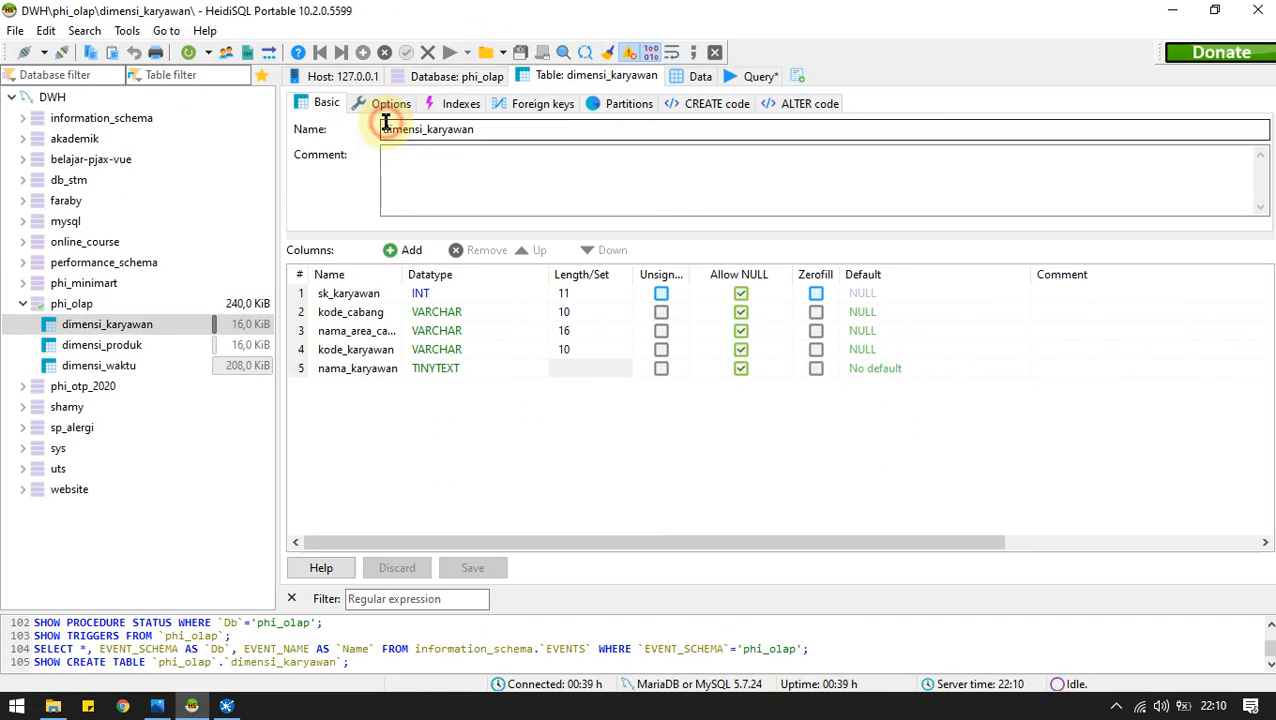
left_click(692, 77)
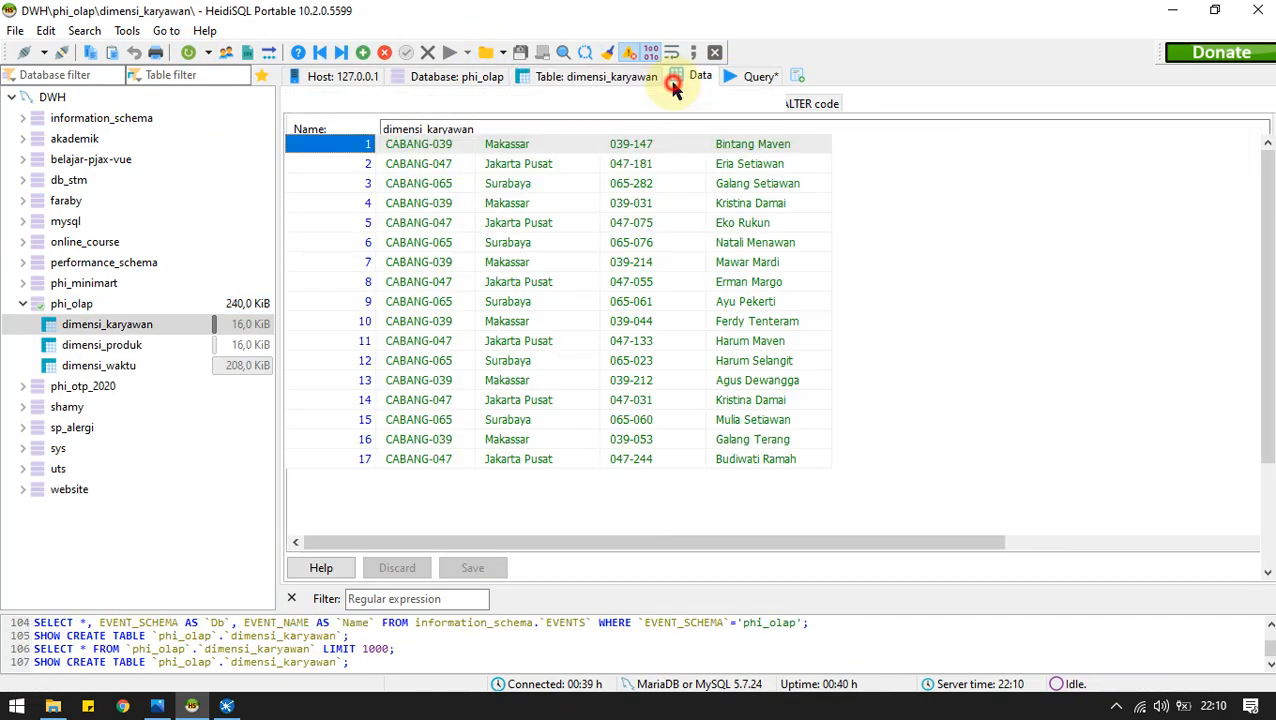
Create a new transformation in Spoon and check the dim_cabang attributes in the ERD image.
key("alt+Tab")
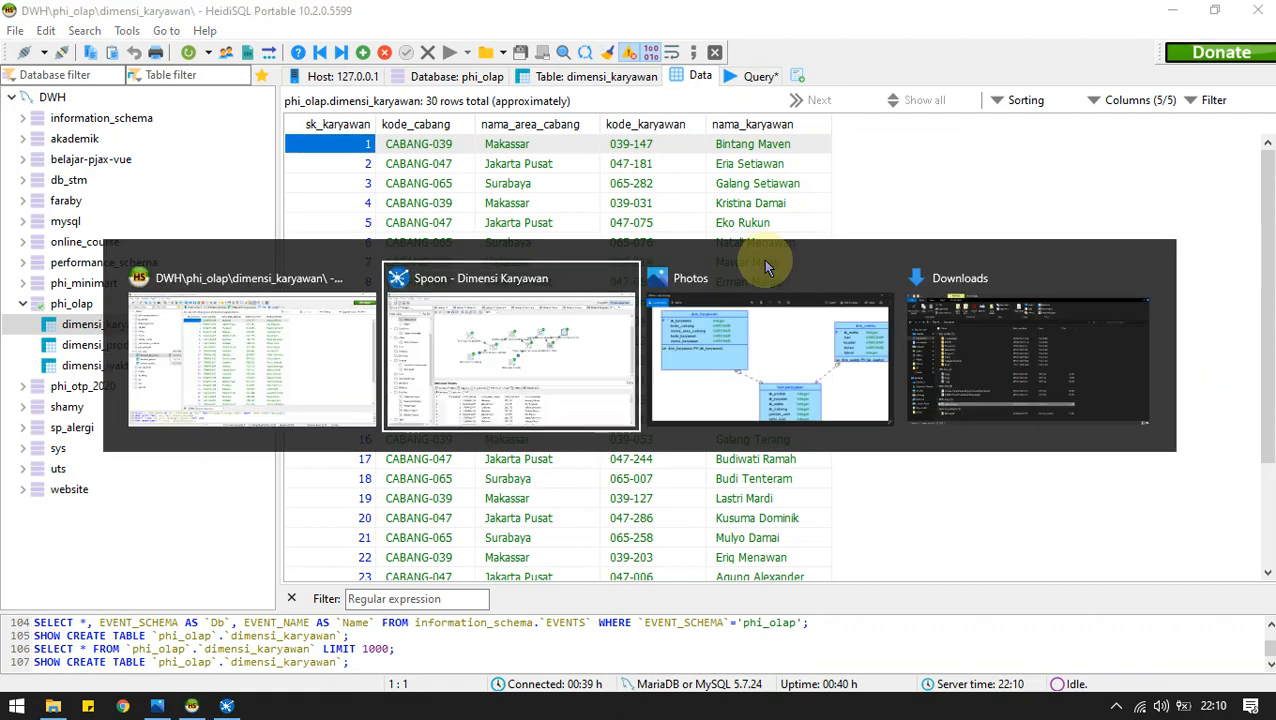
key("ctrl+n")
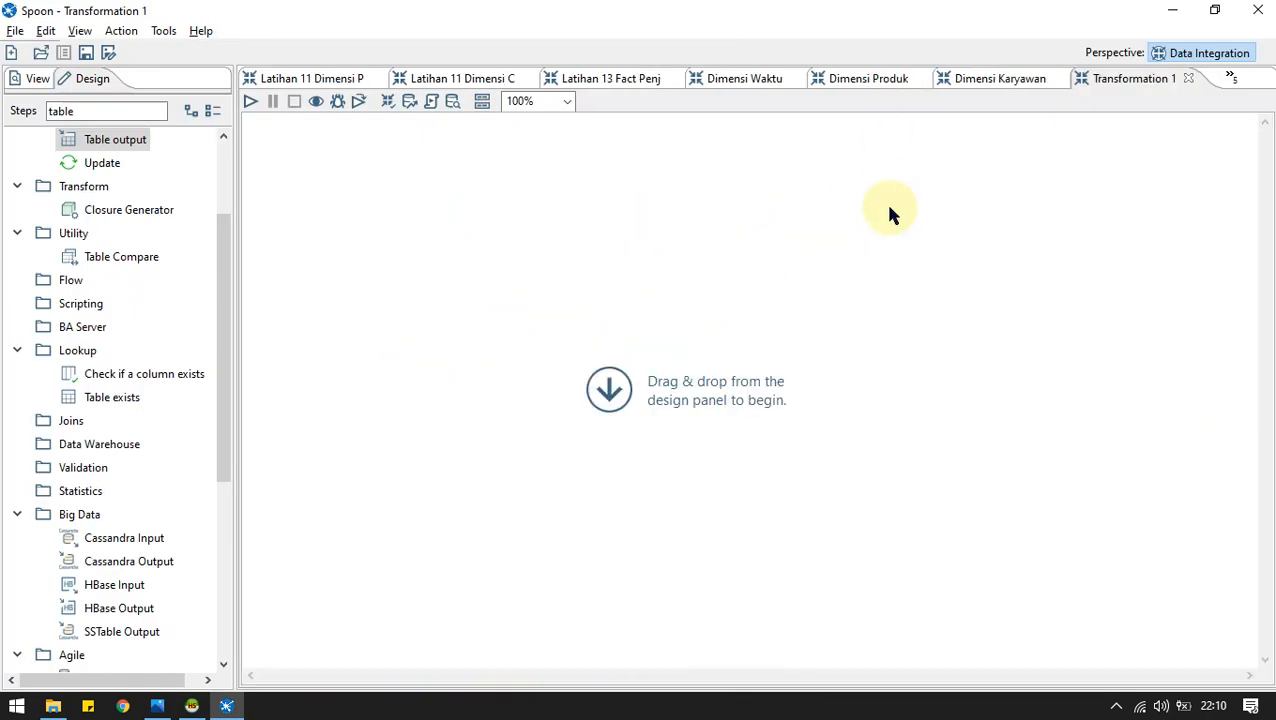
key("alt+Tab")
key("alt+Tab")
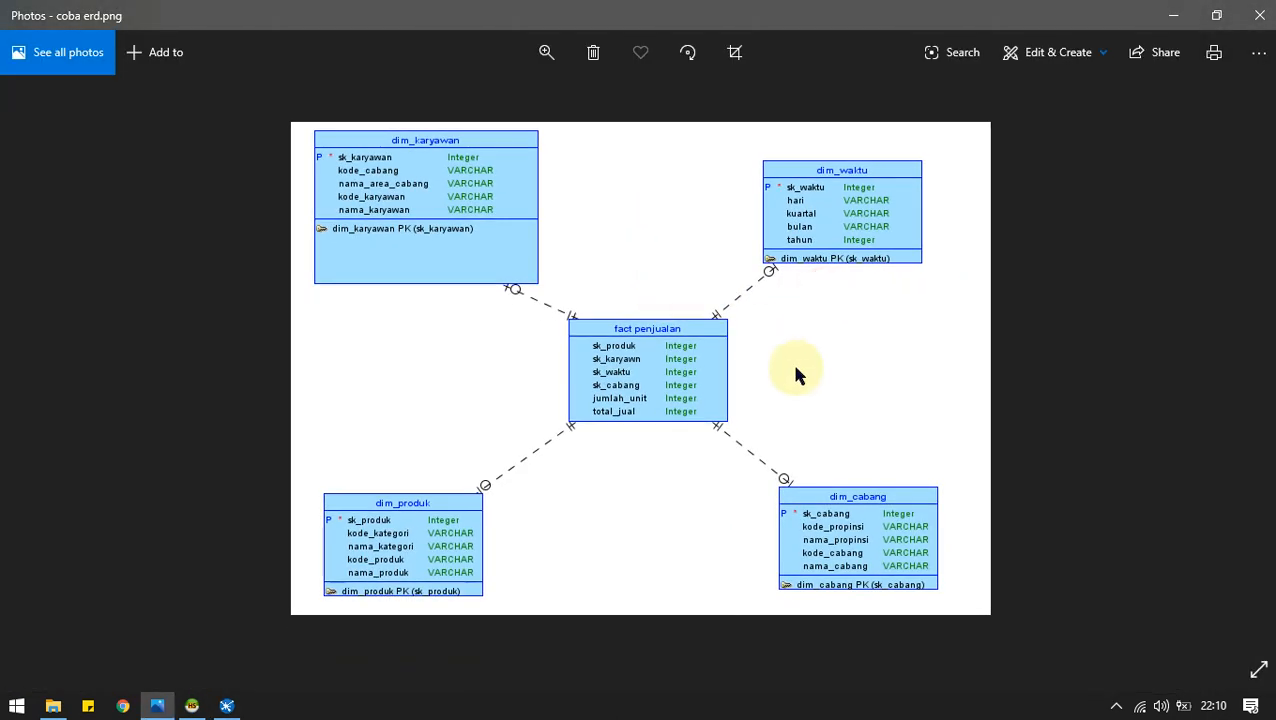
scroll(873, 485, "up", 3)
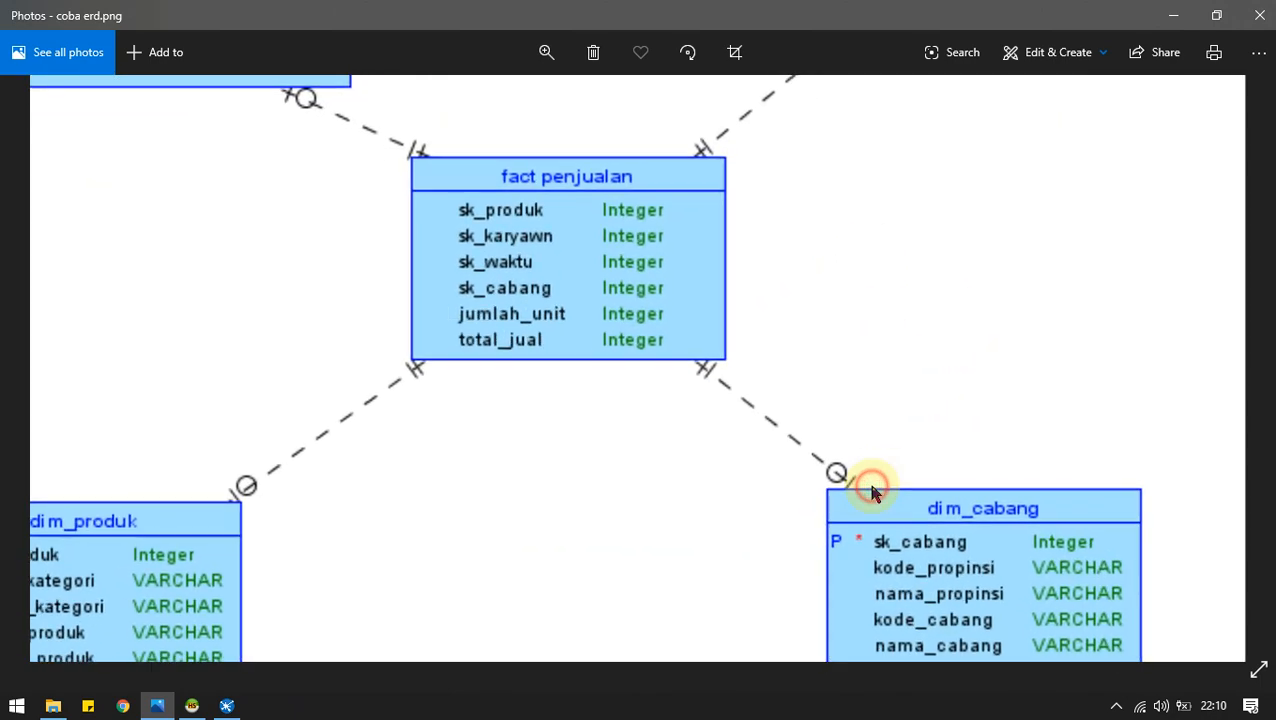
left_click_drag(871, 485, 547, 344)
Return to Spoon and save the new transformation as Dimensi Cabang in the Latihan folder.
key("alt+Tab")
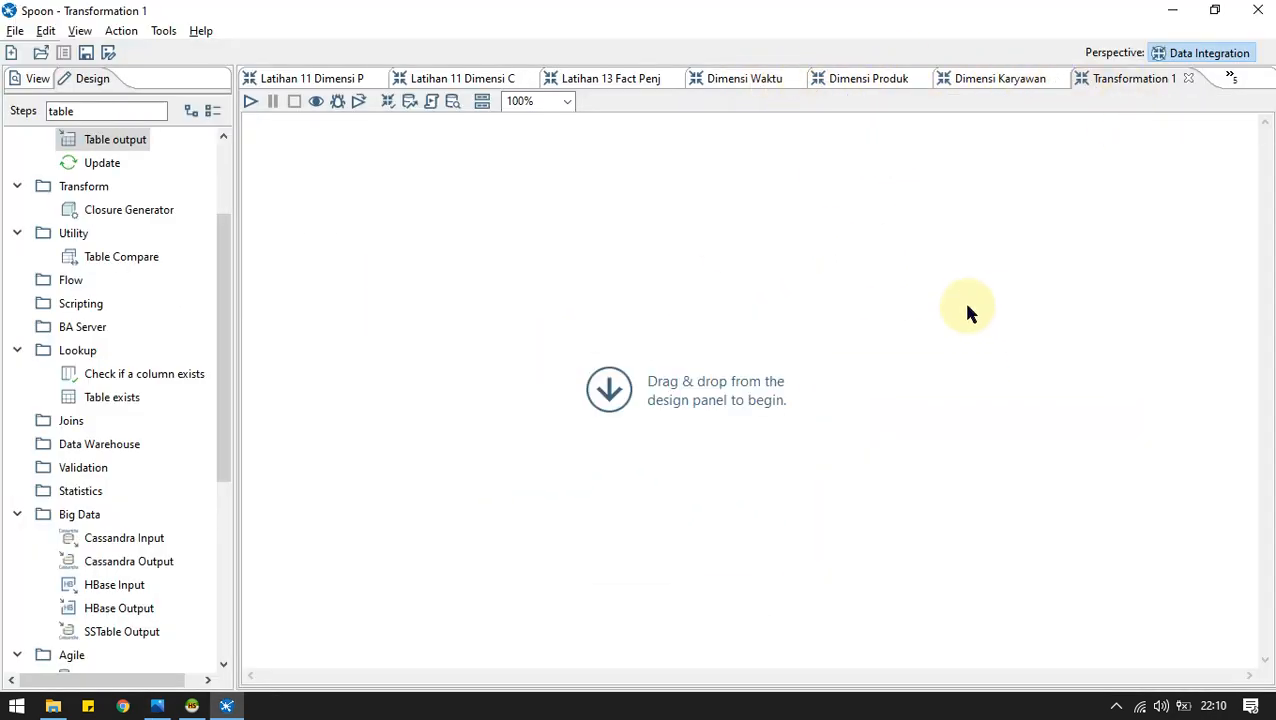
key("ctrl+s")
type("Dimen")
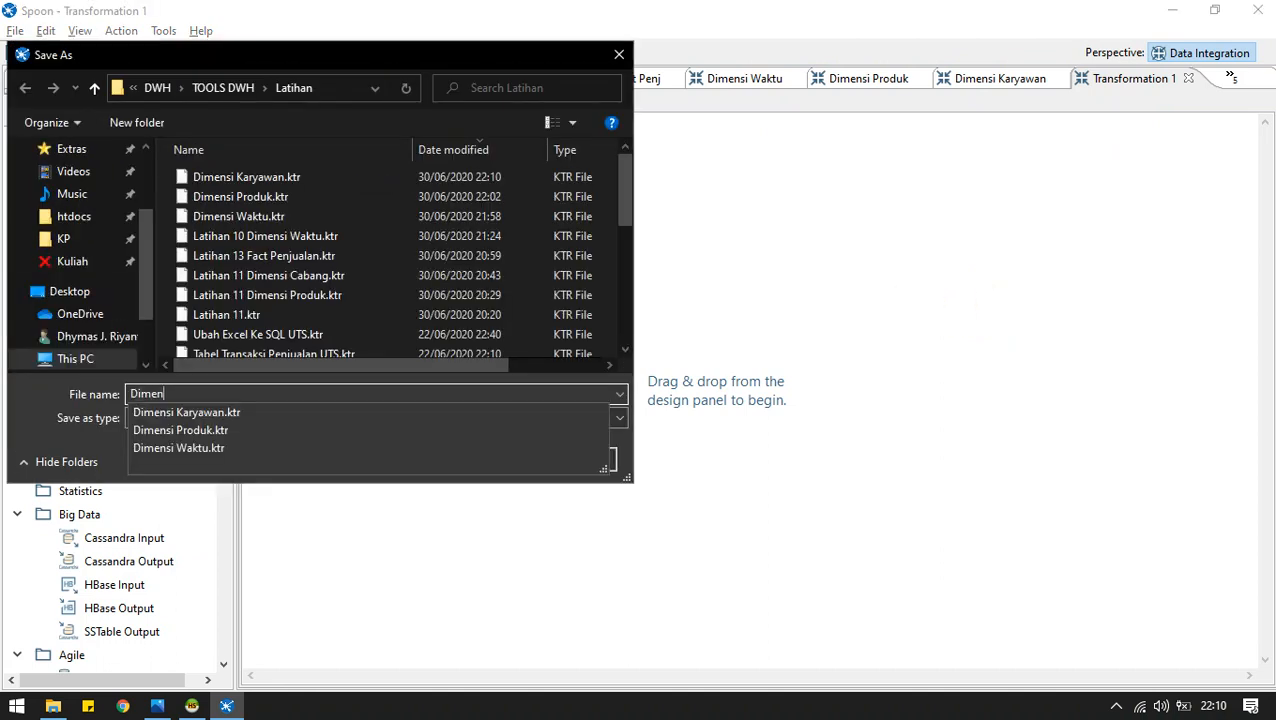
type("si Cabang")
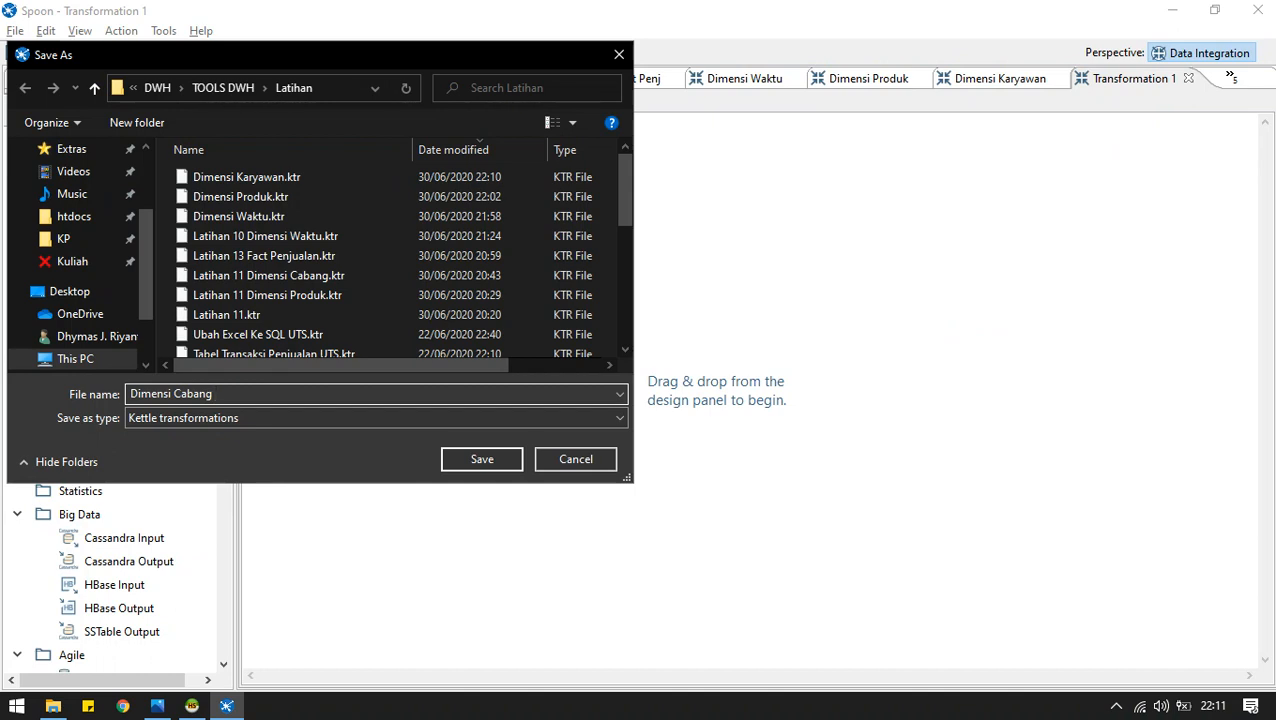
key("Return")
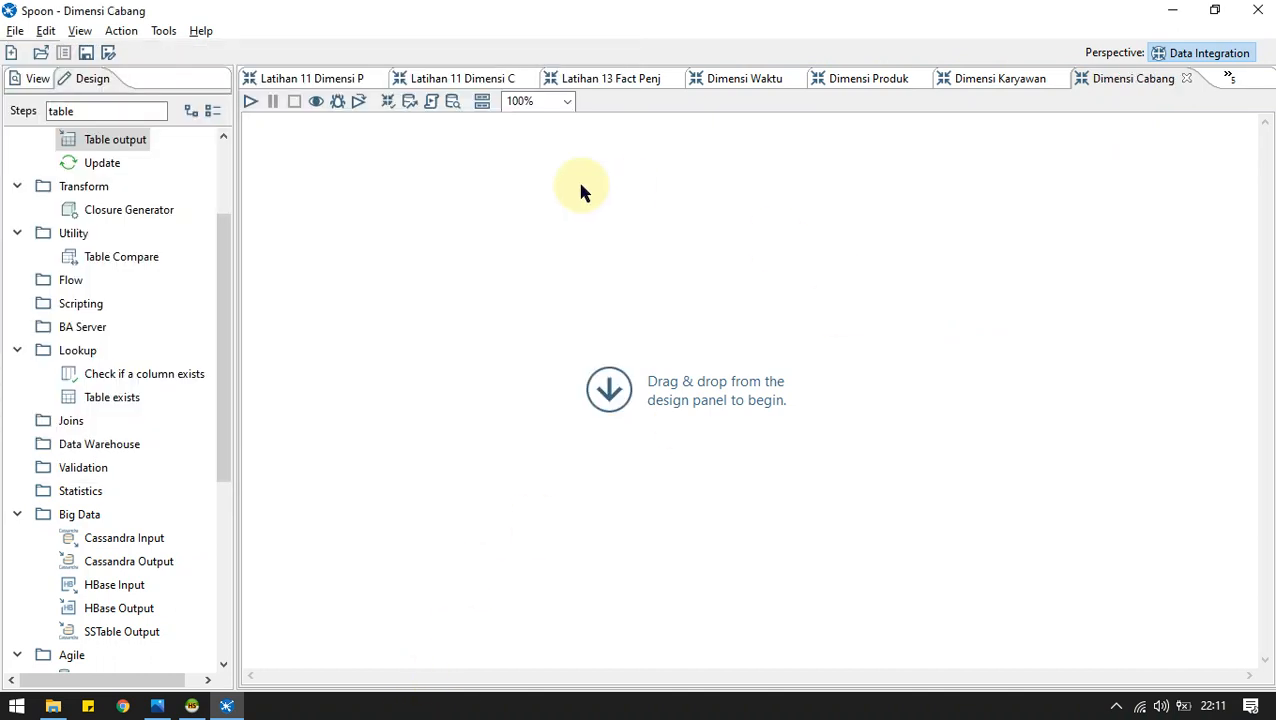
Add a Table input step to the Dimensi Cabang canvas, consulting the Latihan 11 Dimensi Cabang transformation for reference.
scroll(160, 150, "up", 2)
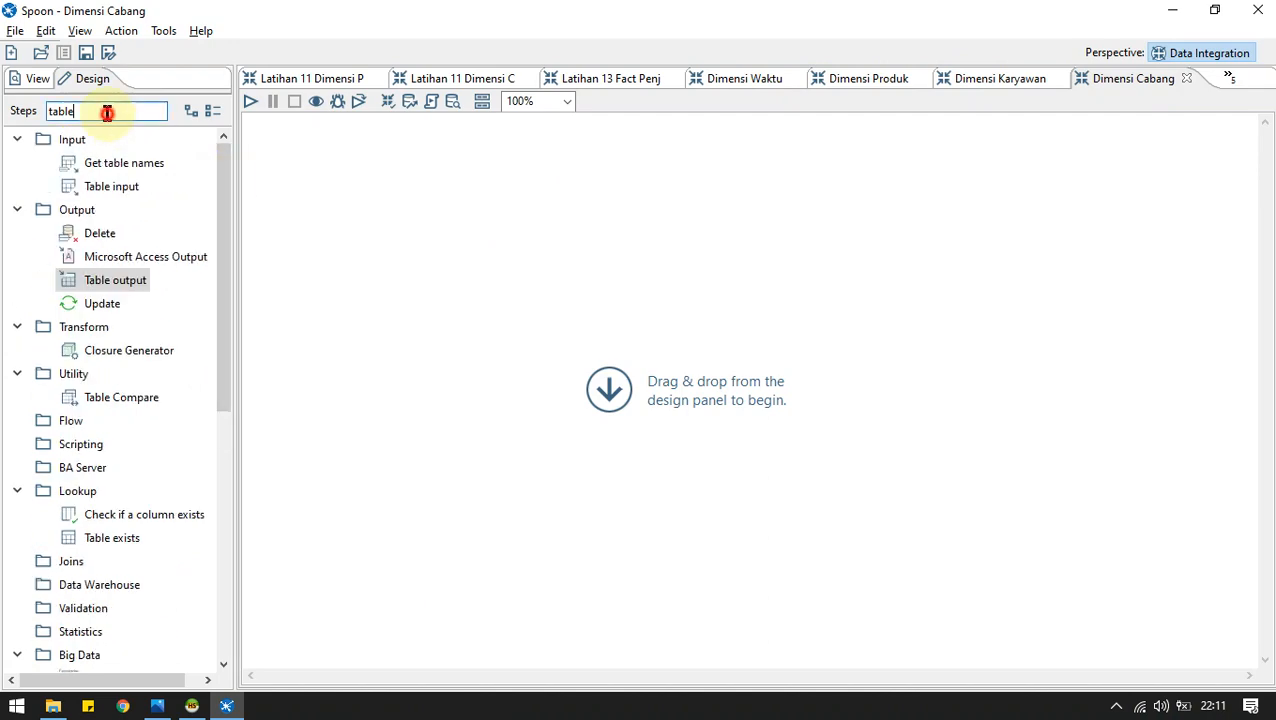
left_click(107, 113)
left_click(17, 140)
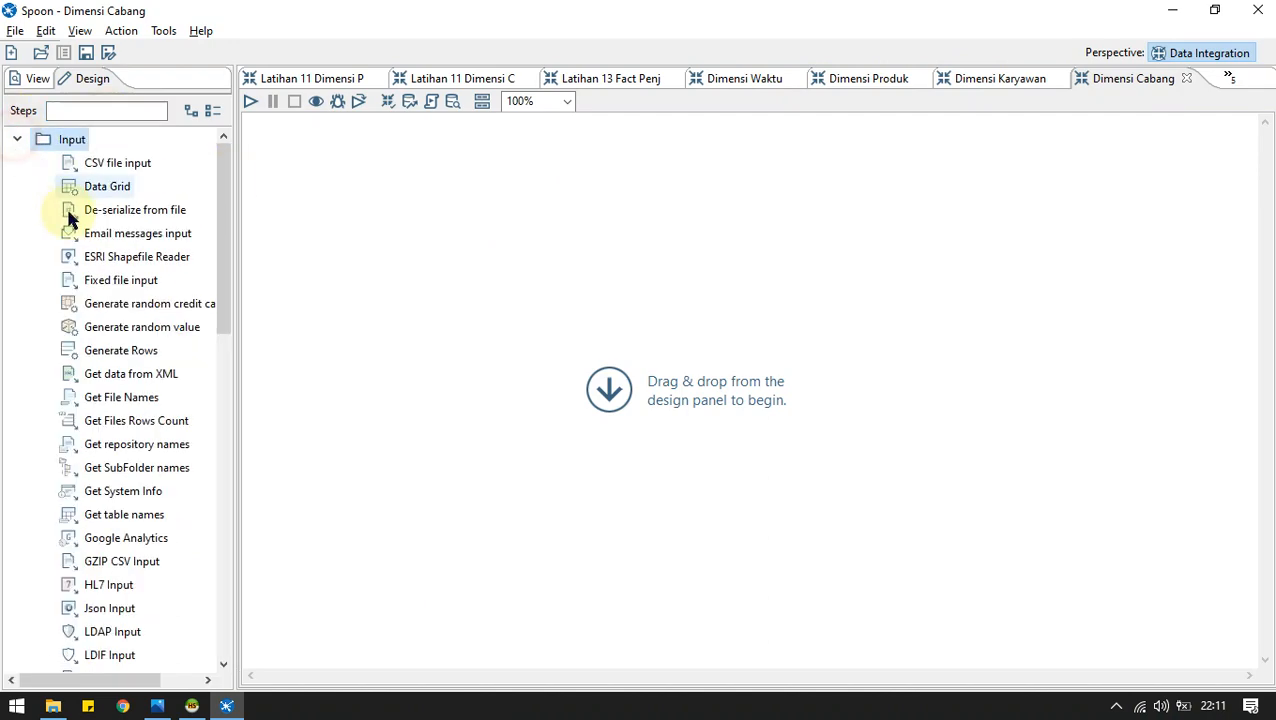
scroll(105, 399, "down", 2)
scroll(110, 515, "down", 4)
left_click(115, 513)
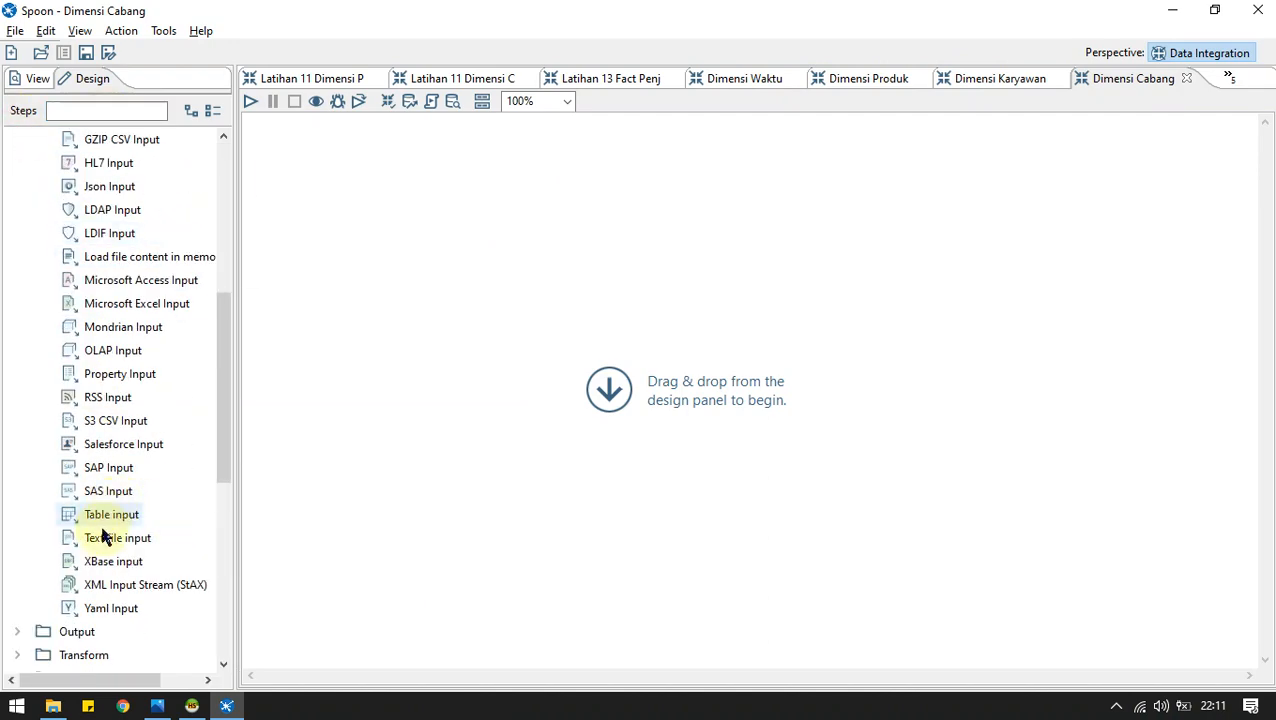
left_click(500, 79)
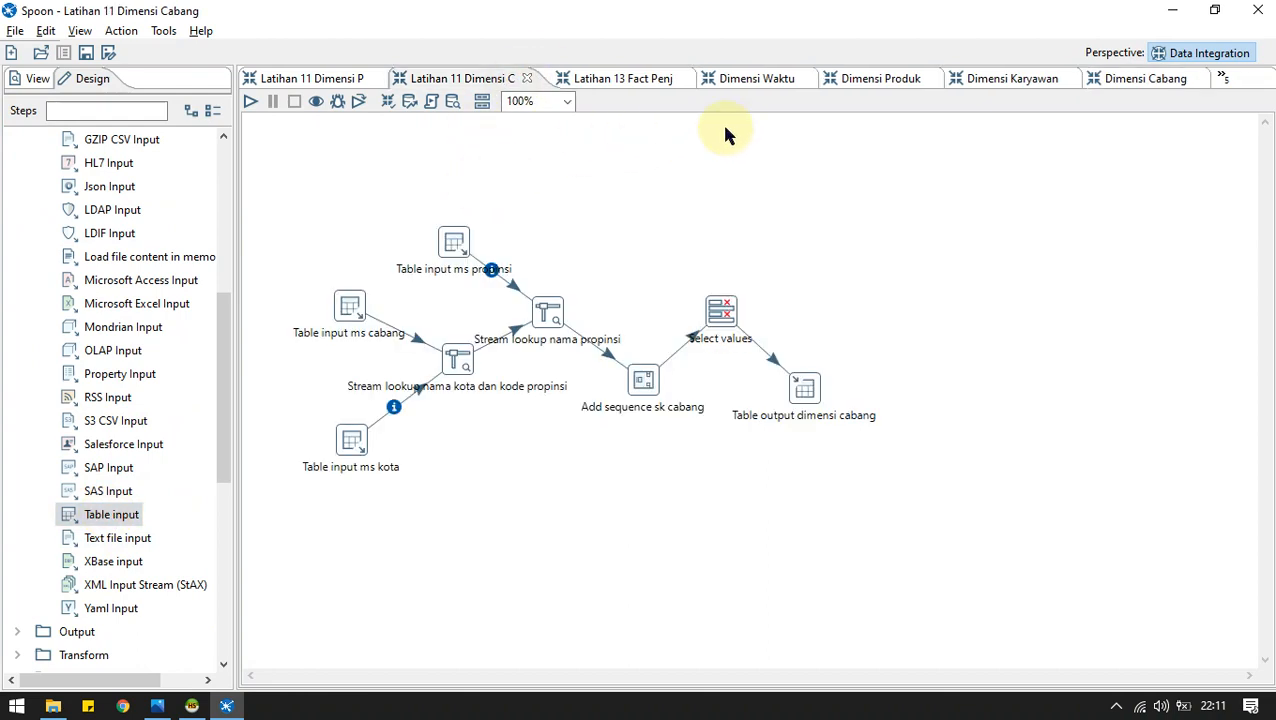
left_click(1116, 82)
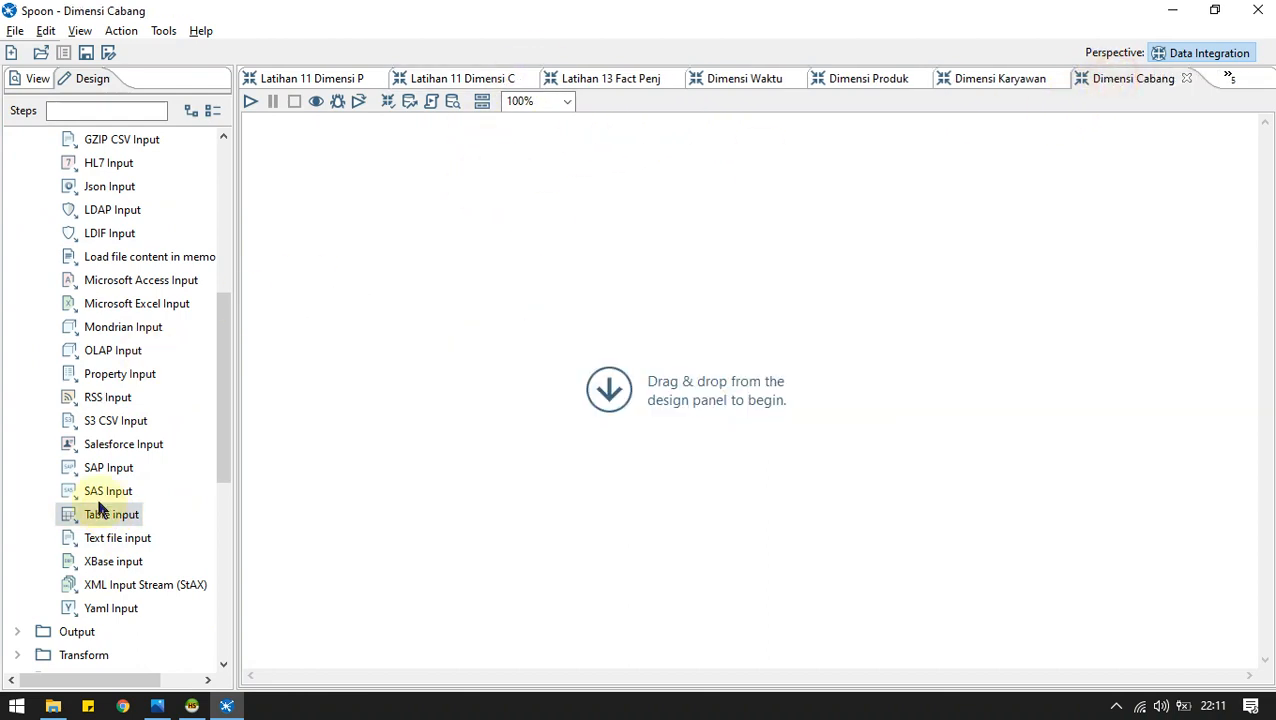
left_click_drag(100, 510, 412, 312)
Name the input step Table input ms cabang and set its connection to phi_minimart.
double_click(410, 310)
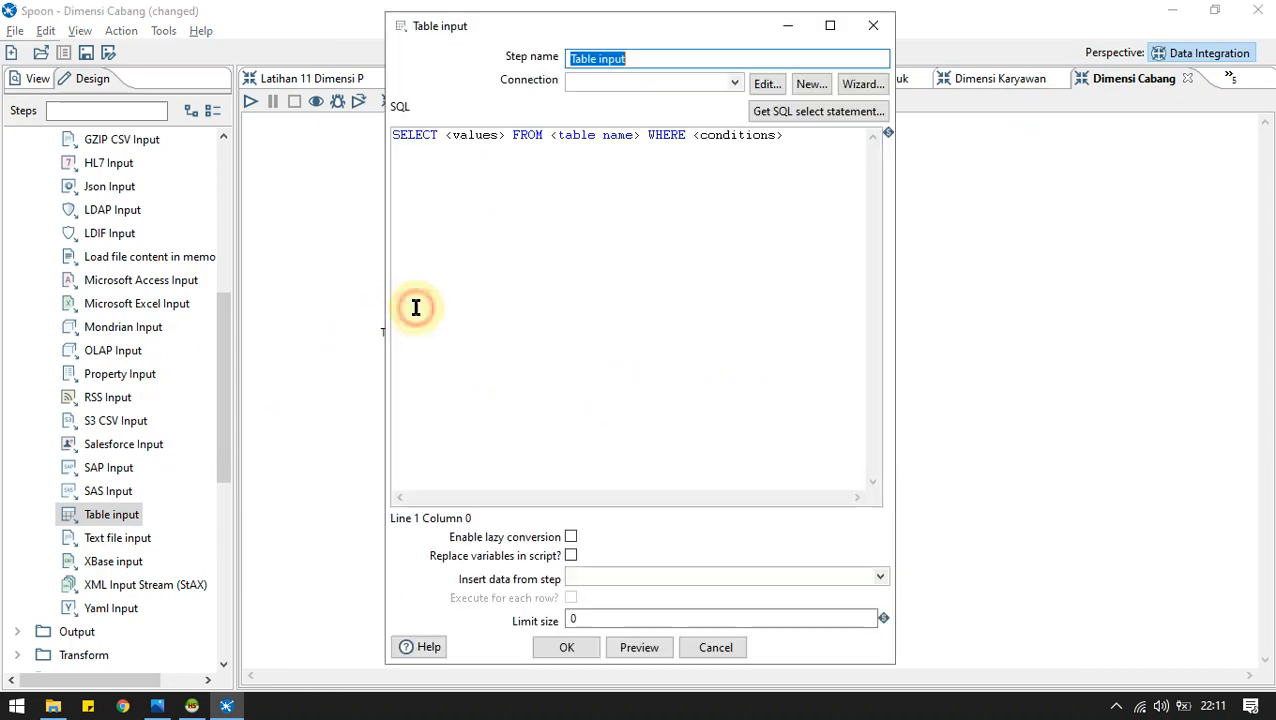
type("ms caban")
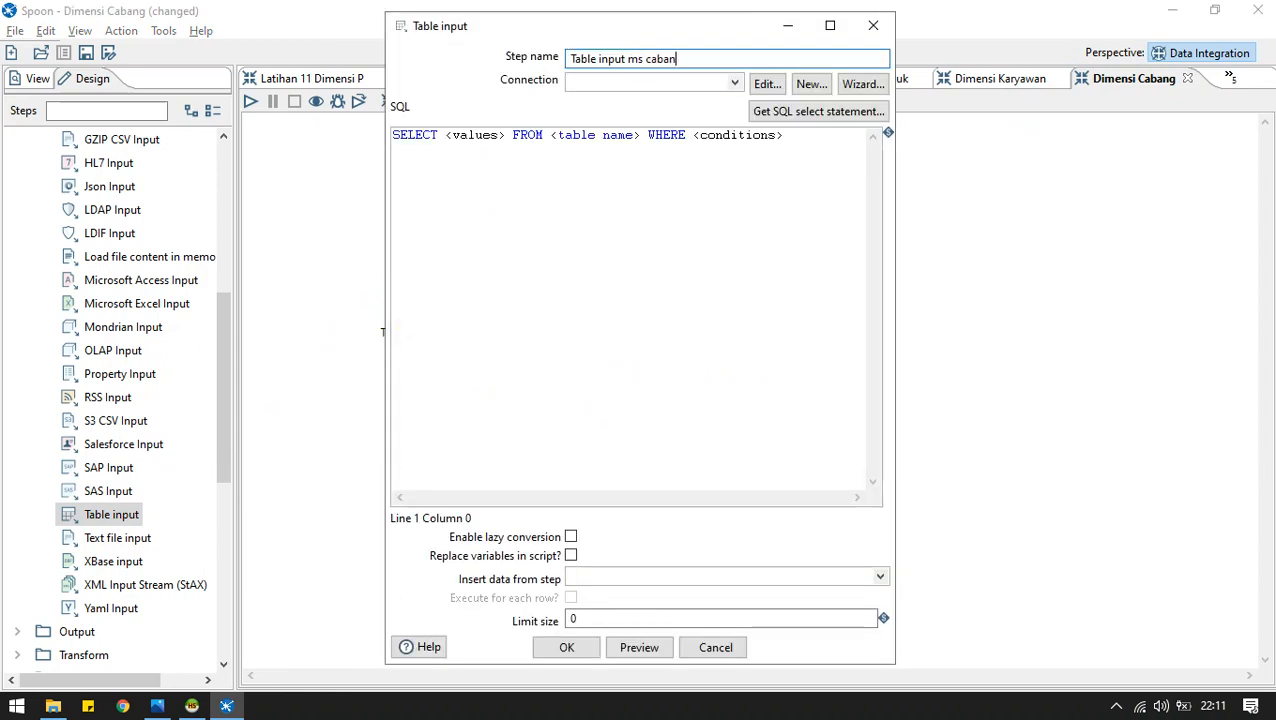
type("g")
left_click(735, 83)
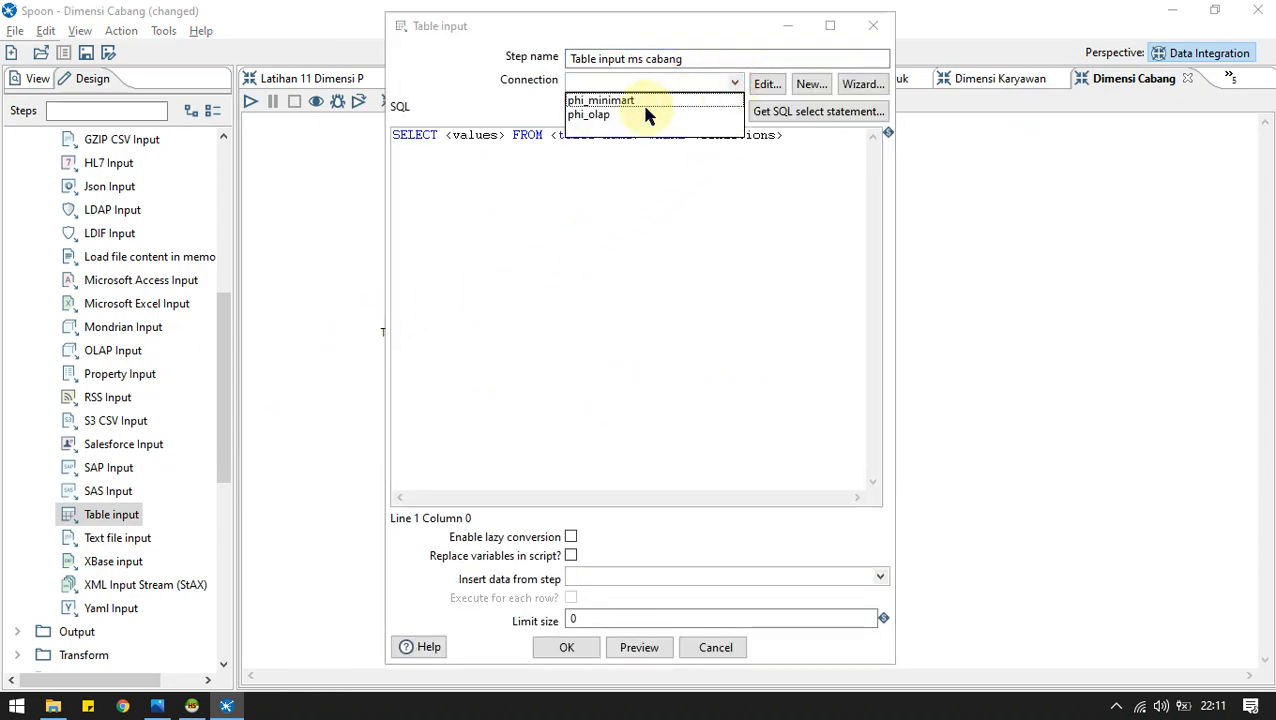
left_click(645, 100)
Generate the SELECT statement for ms_cabang from phi_minimart with all its column names included, and confirm the input step.
left_click(770, 115)
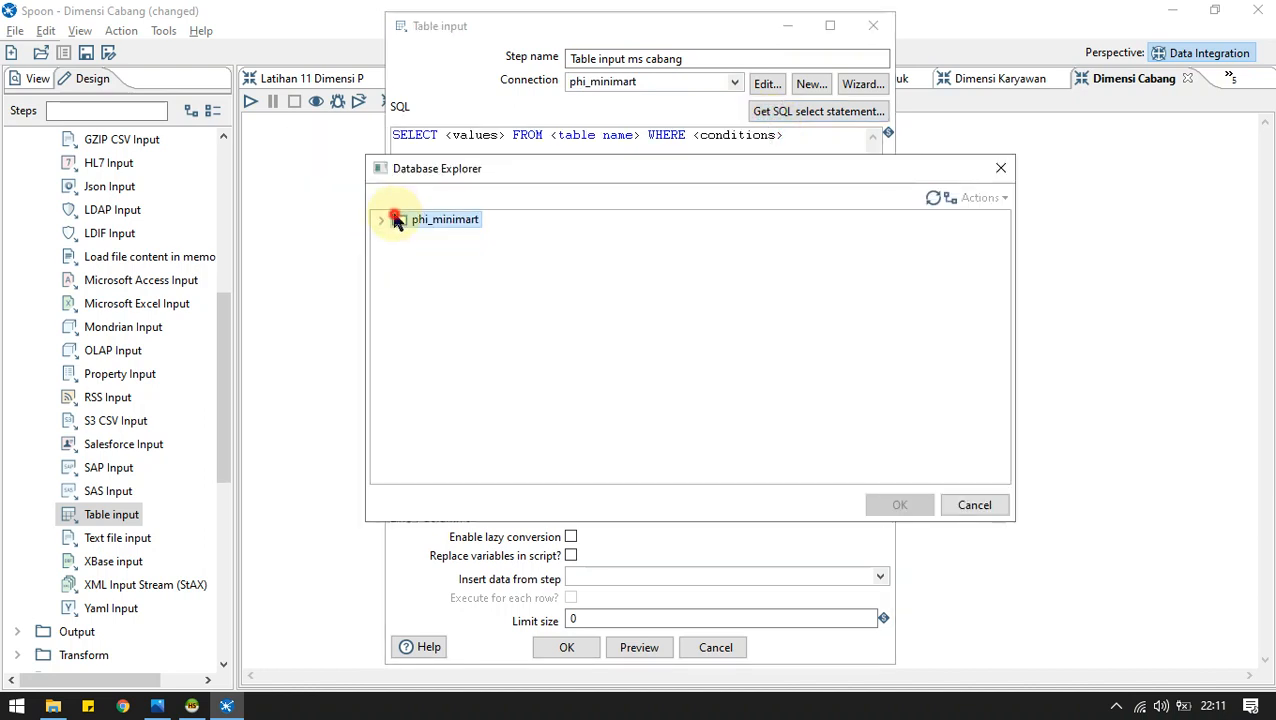
left_click(394, 219)
left_click(401, 253)
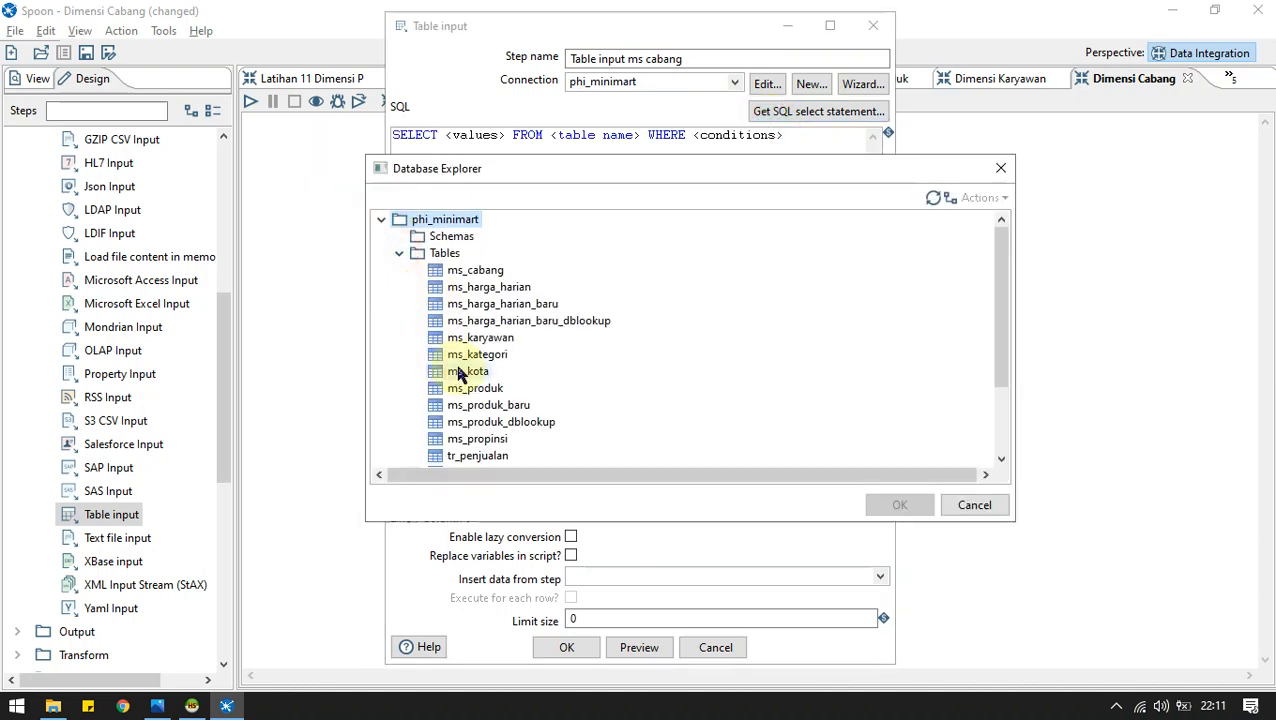
scroll(470, 362, "down", 1)
scroll(458, 278, "up", 2)
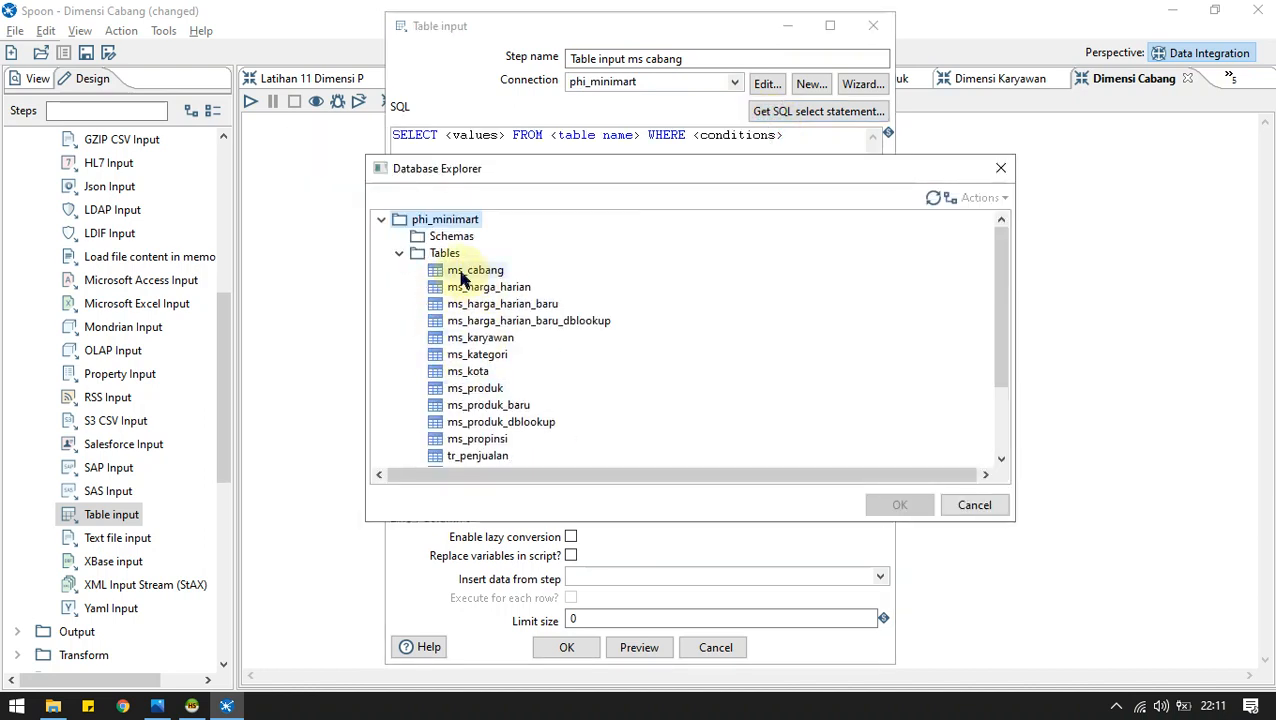
double_click(462, 270)
left_click(625, 416)
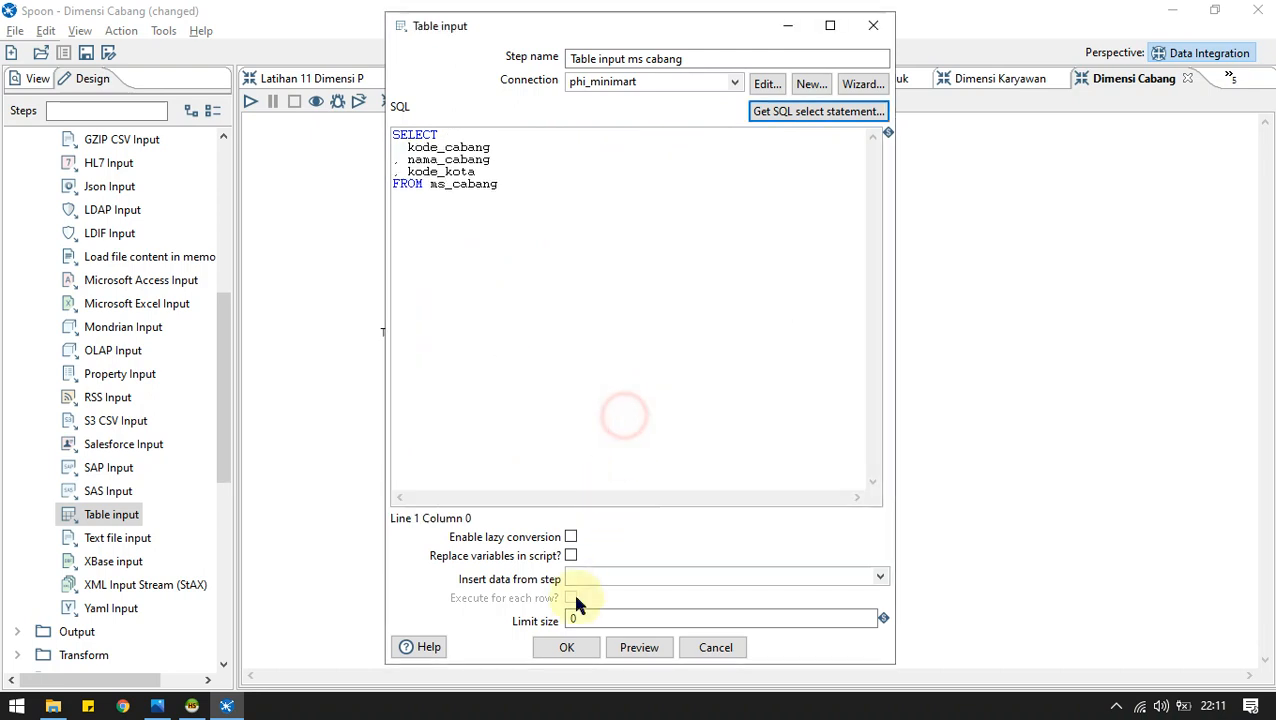
left_click(576, 648)
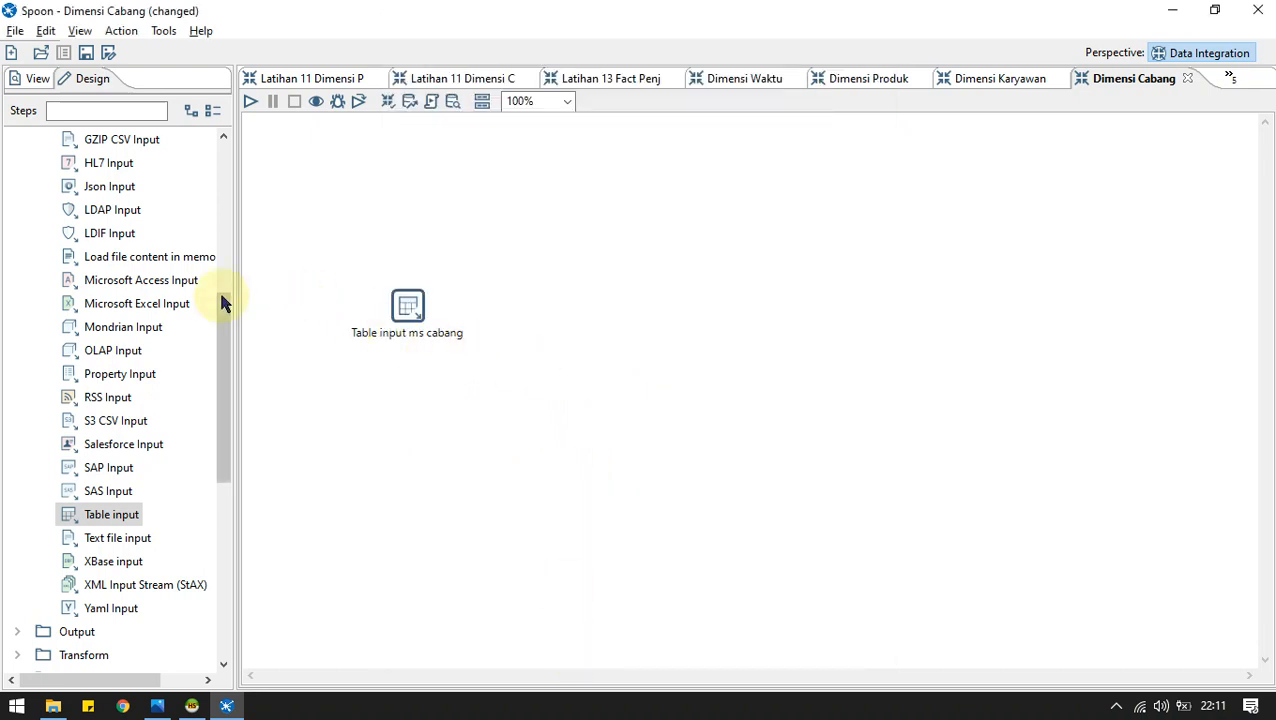
Check dim_cabang in the ERD image, return to Spoon and add a second Table input step below Table input ms cabang.
key("alt+Tab")
left_click_drag(776, 399, 746, 336)
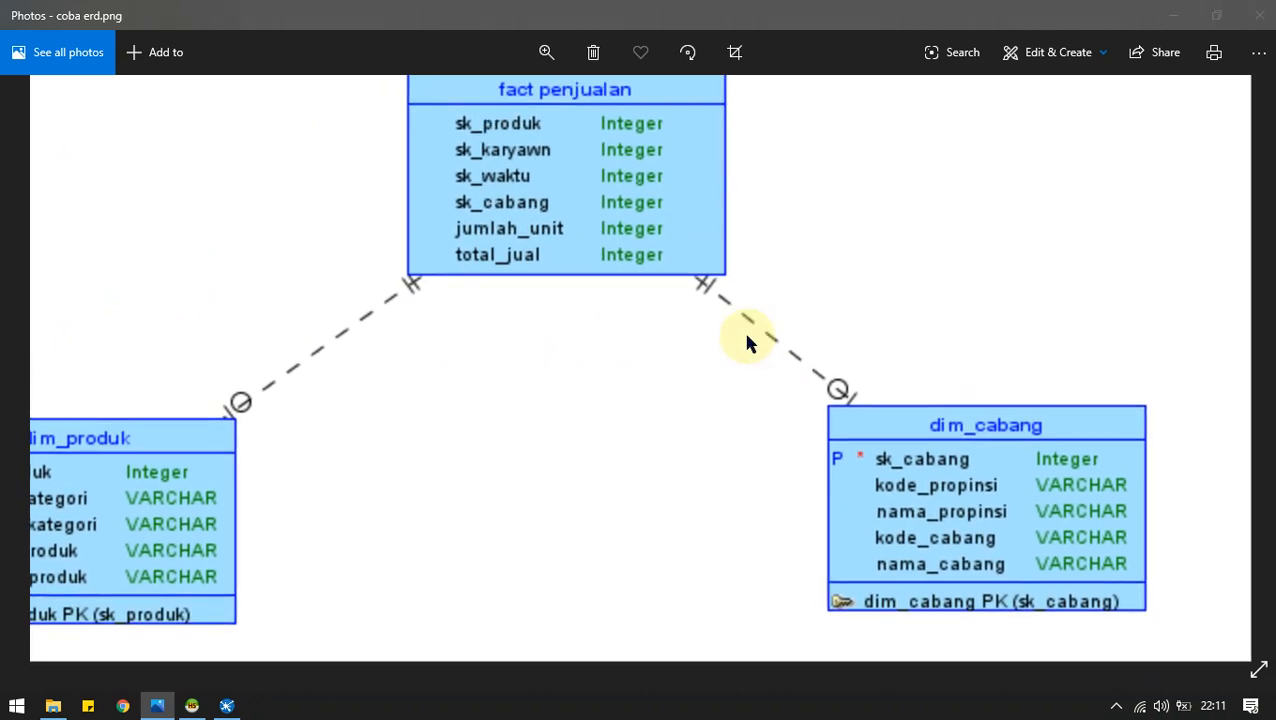
key("alt+Tab")
key("alt+Tab")
key("alt+Tab")
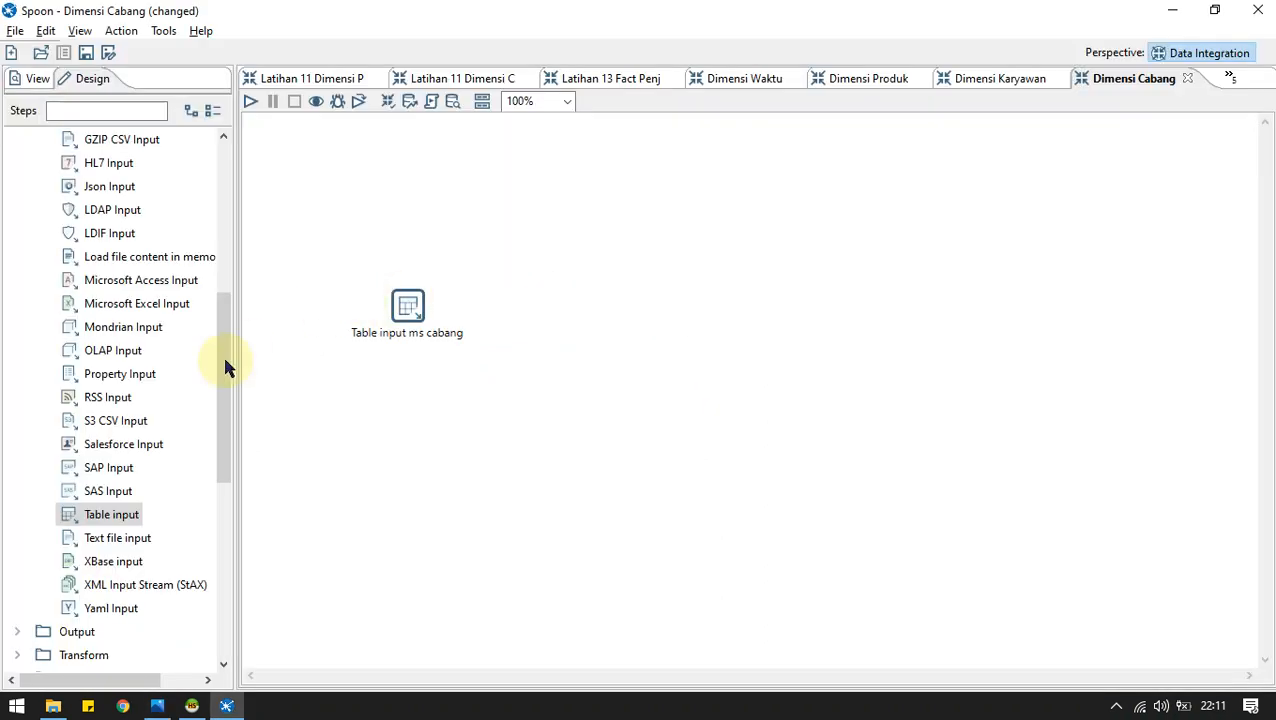
left_click_drag(122, 520, 410, 475)
left_click(334, 428)
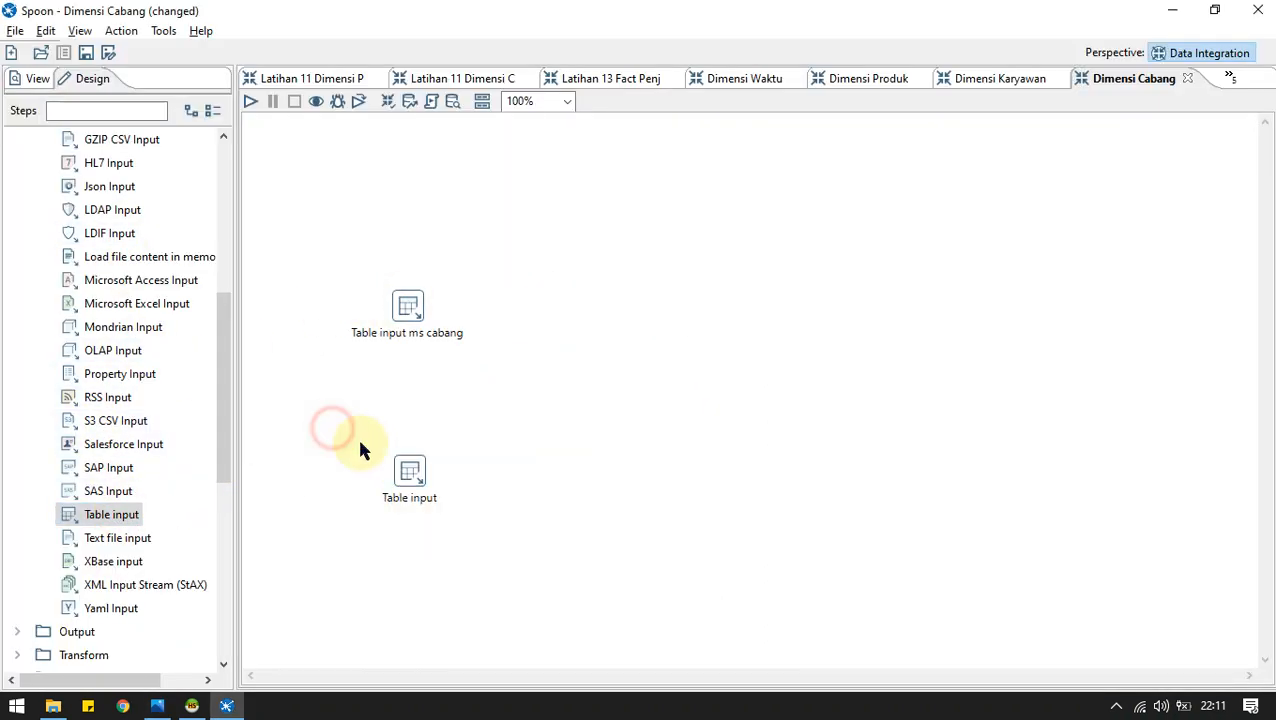
Name the second input step Table input ms kota and set its connection to phi_minimart.
double_click(408, 470)
left_click(650, 57)
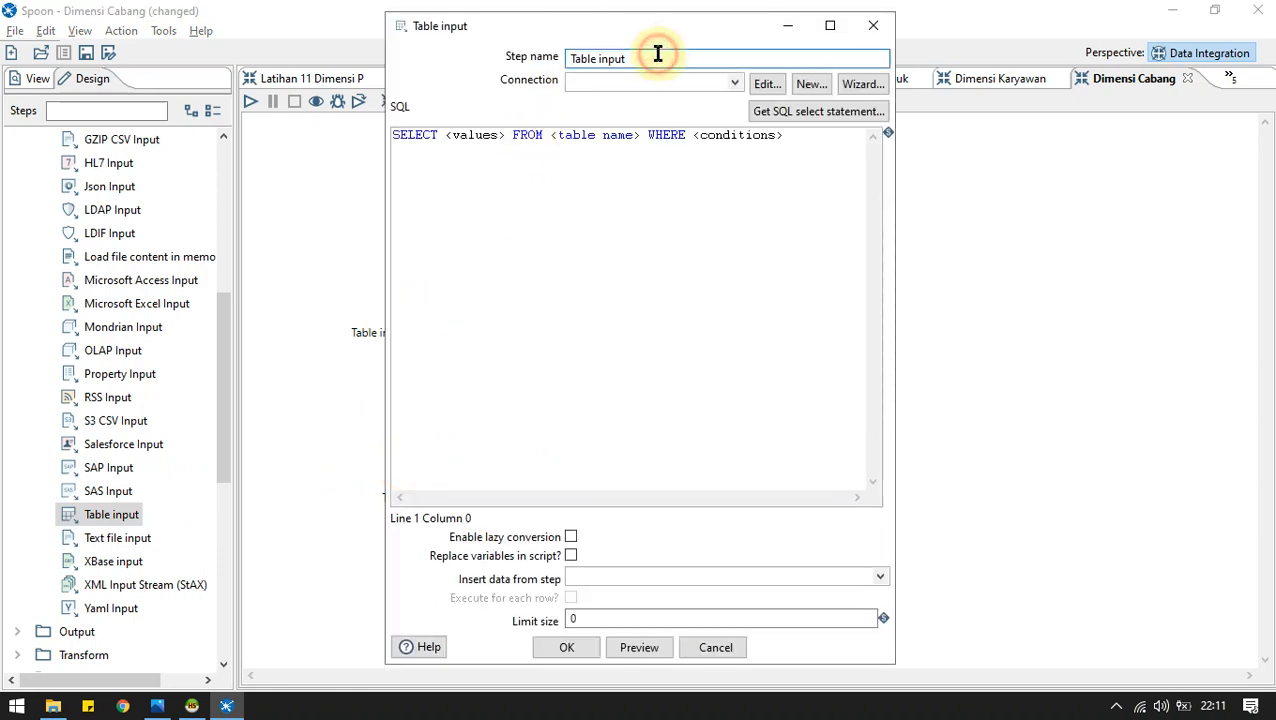
type("ms kota")
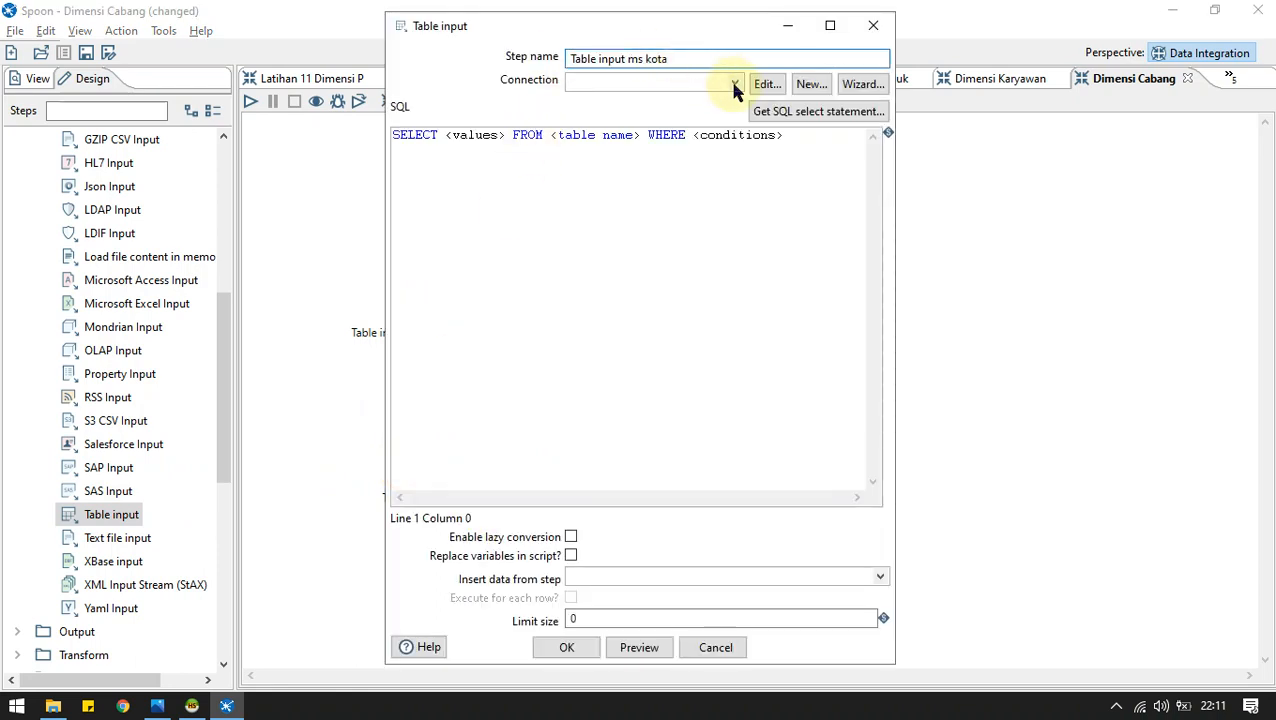
left_click(735, 84)
left_click(612, 114)
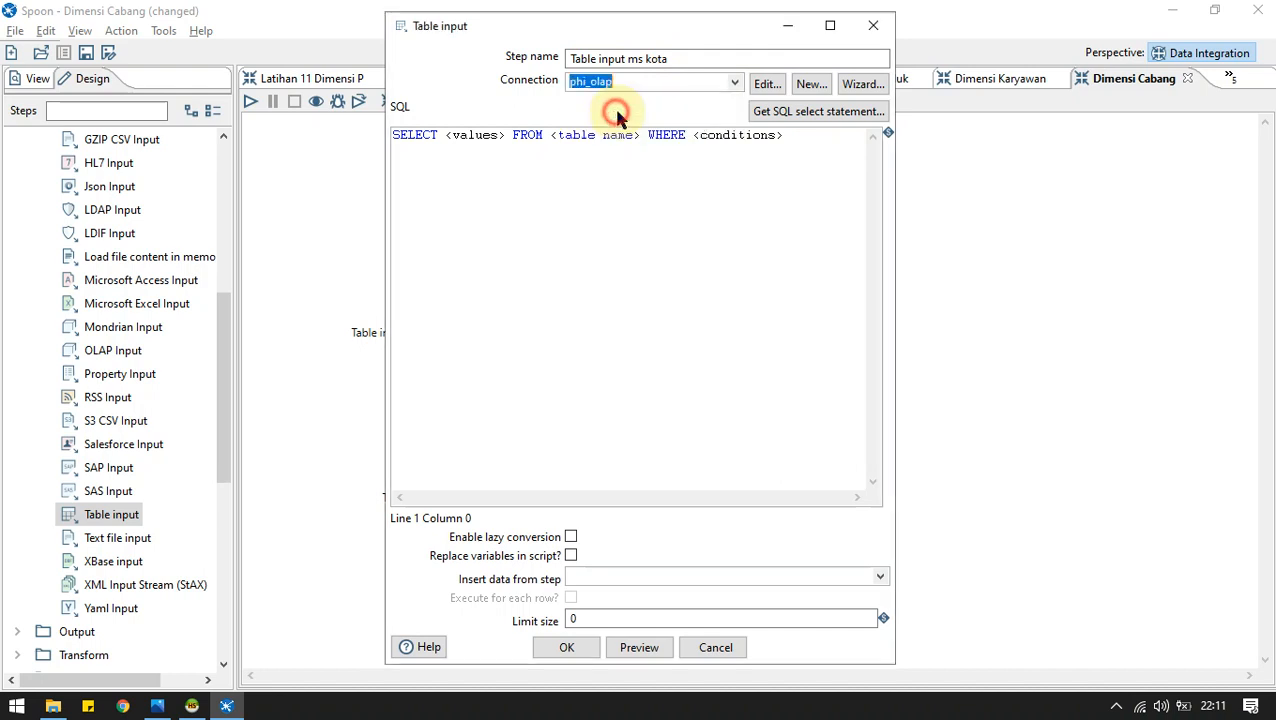
left_click(737, 84)
left_click(717, 102)
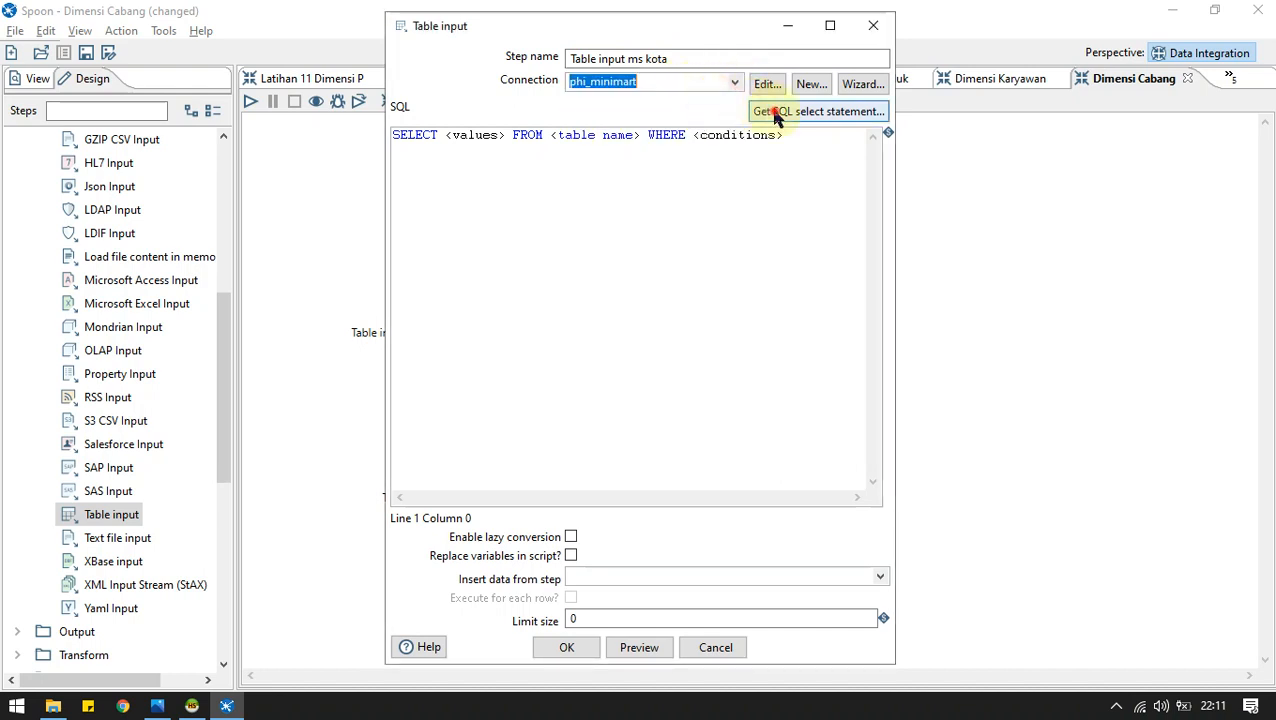
Generate the SELECT statement for ms_kota with its column names in Table input ms kota and confirm the step.
left_click(775, 112)
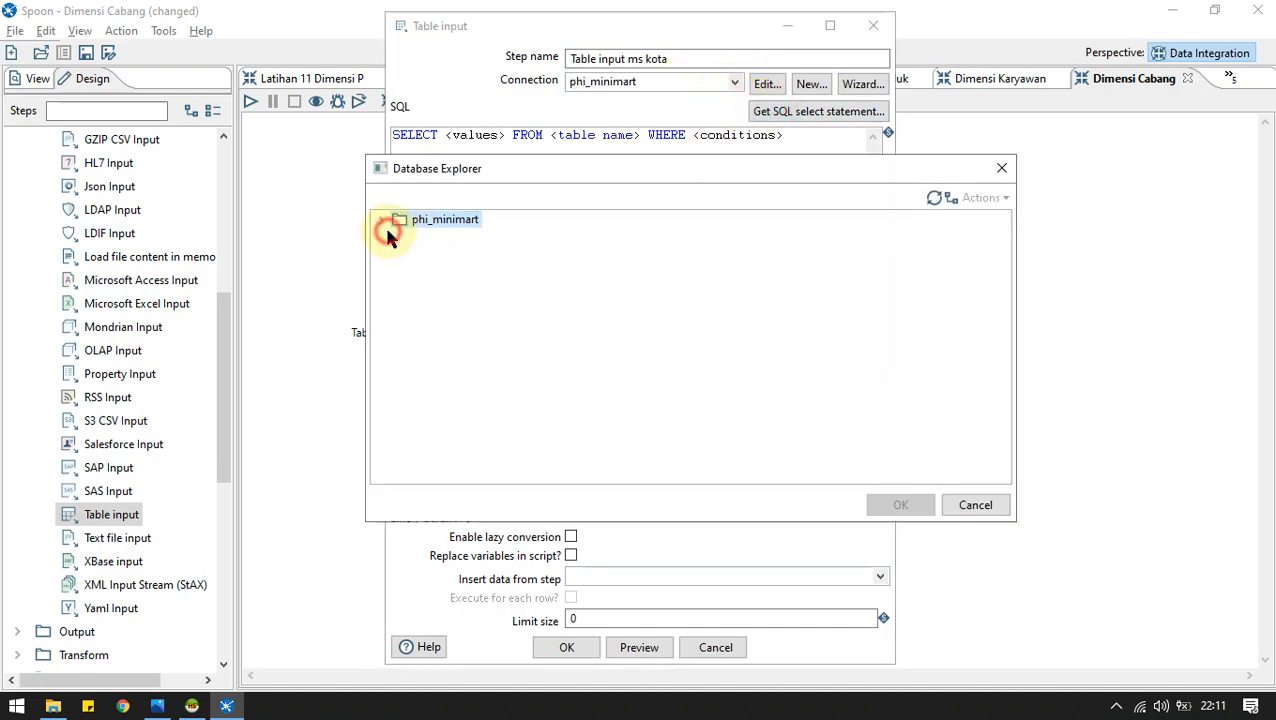
left_click(382, 221)
left_click(399, 254)
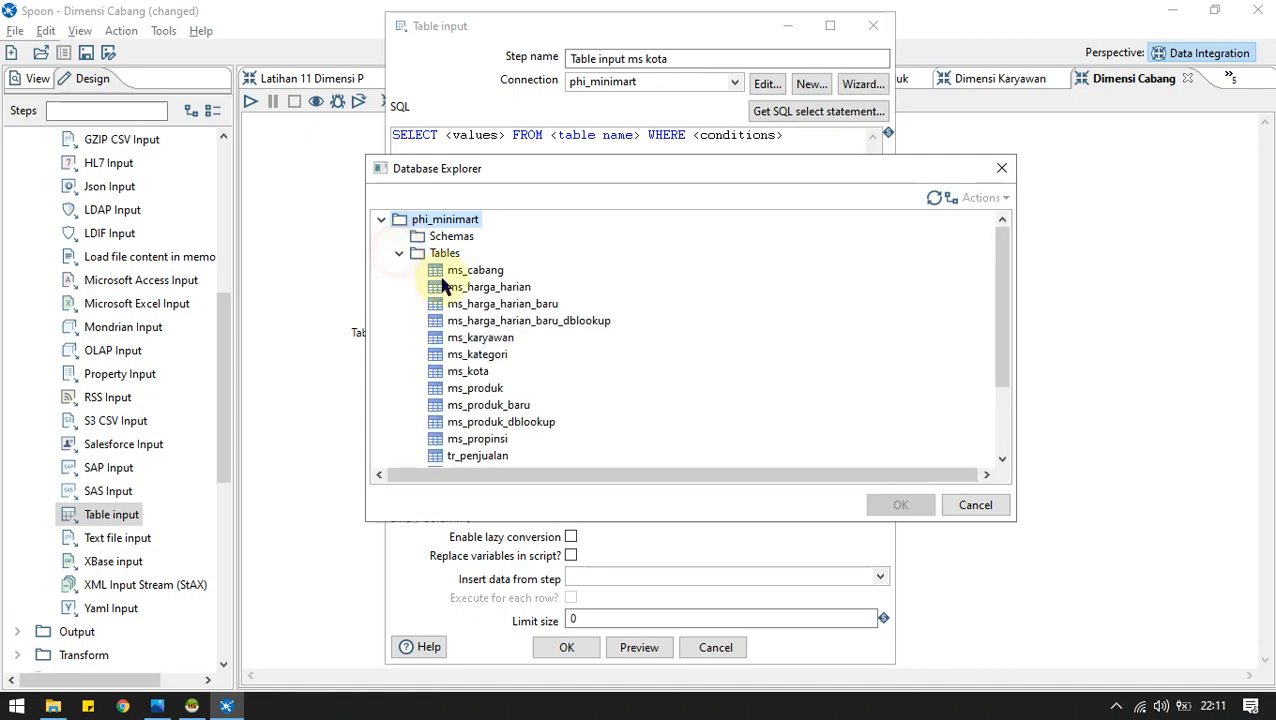
double_click(478, 372)
left_click(612, 413)
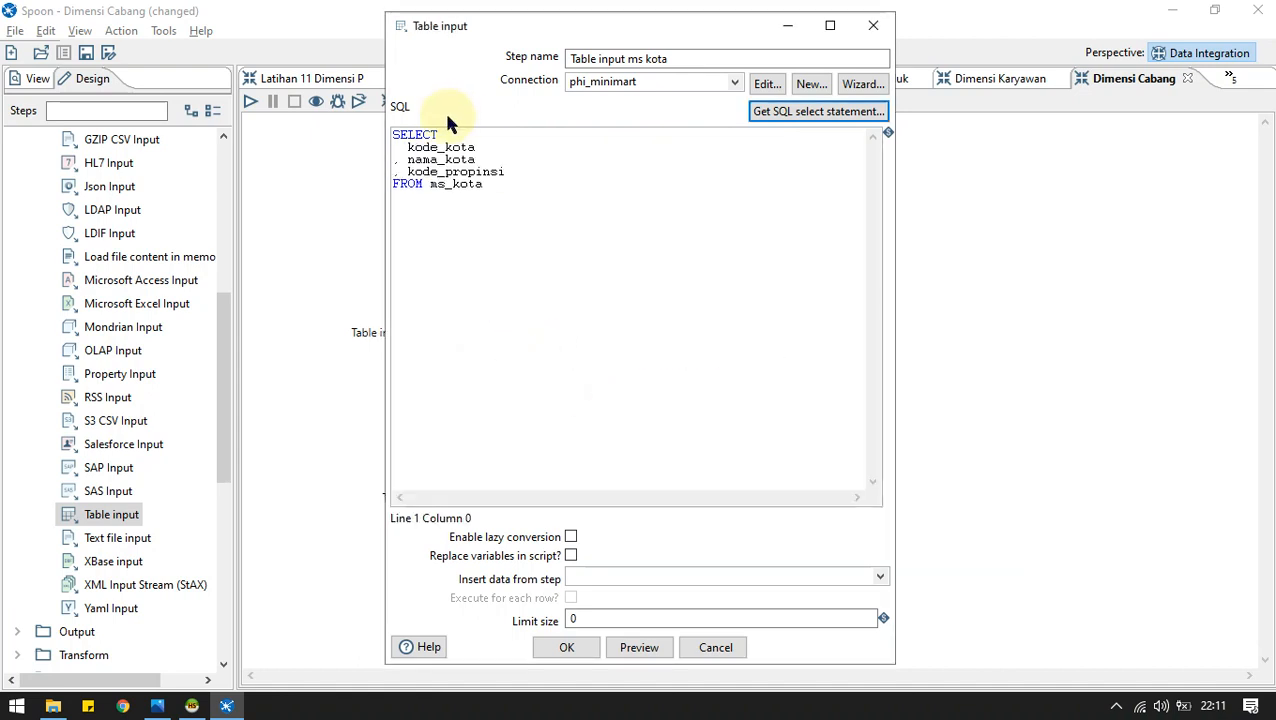
left_click(593, 650)
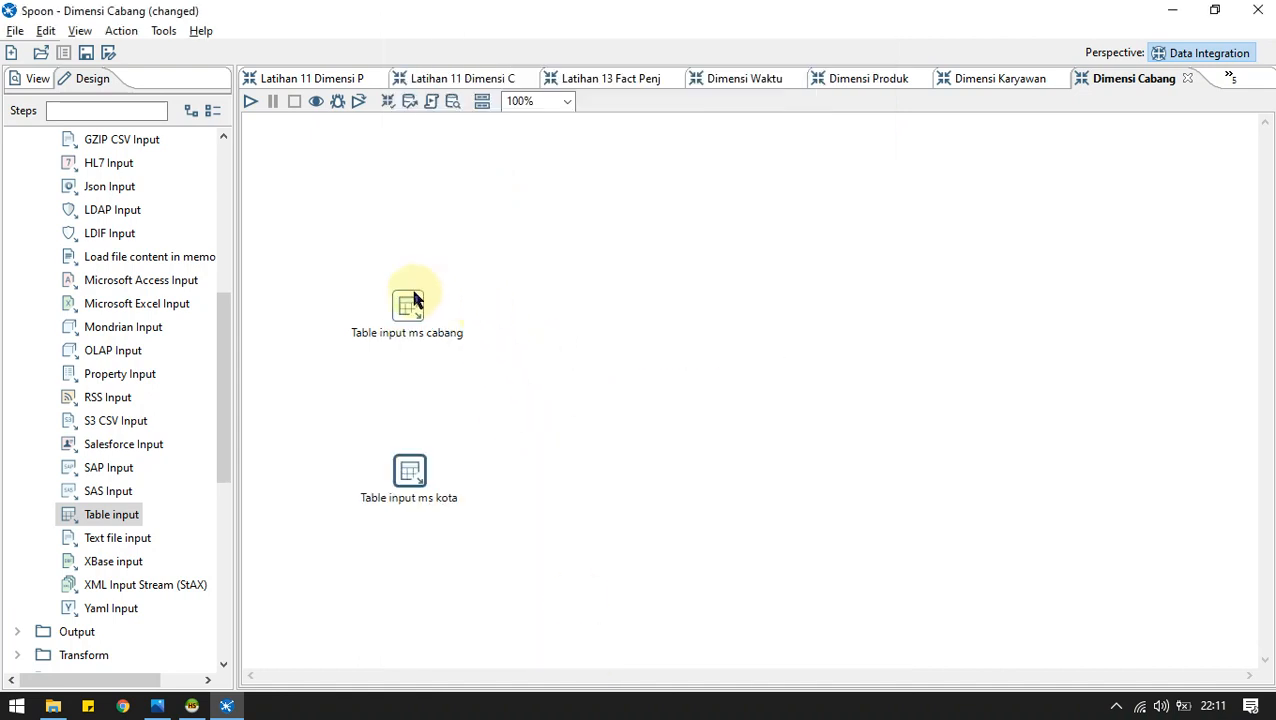
Add a Stream lookup step between the two inputs and connect Table input ms cabang and Table input ms kota to it.
scroll(199, 567, "down", 7)
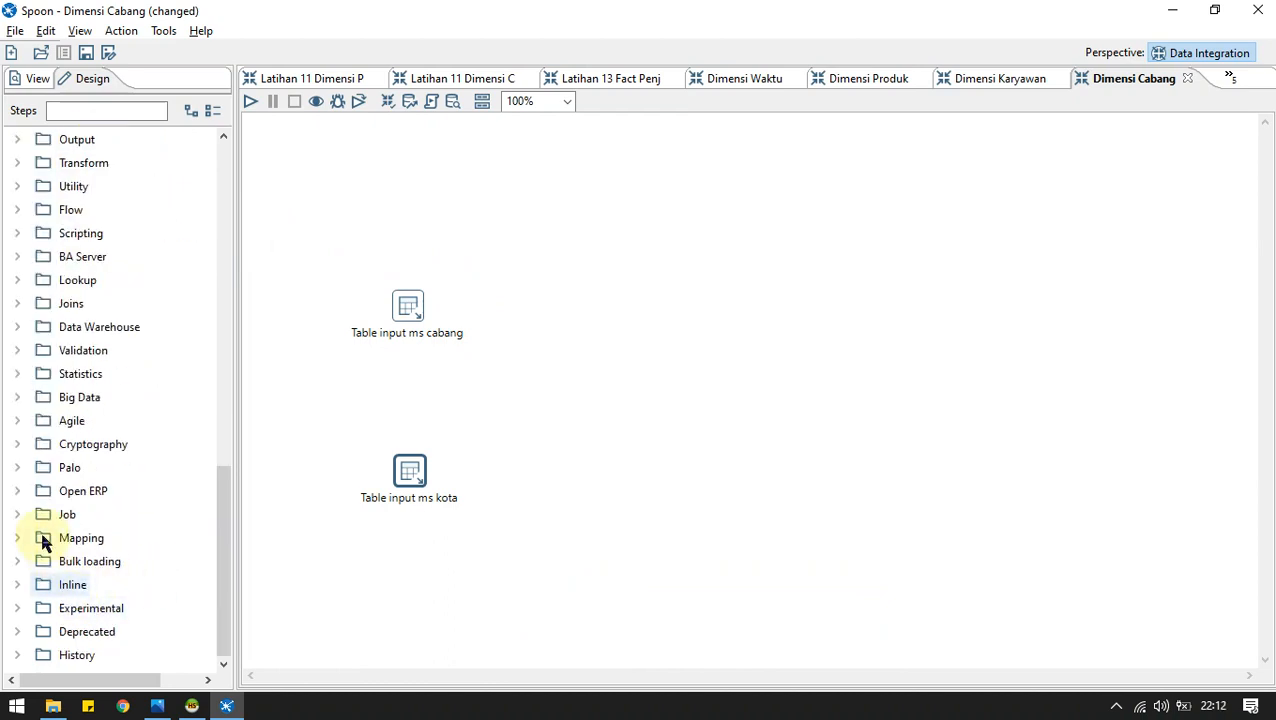
left_click(20, 280)
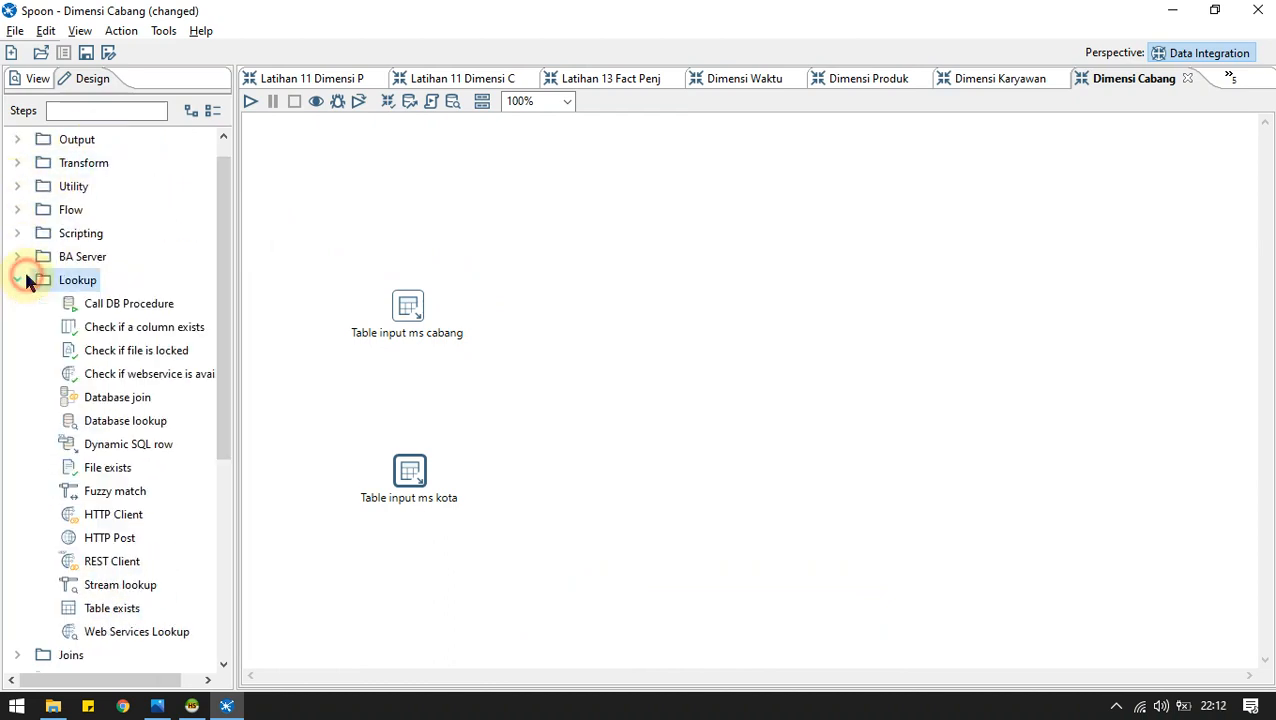
scroll(199, 560, "down", 5)
left_click_drag(96, 236, 516, 398)
mouse_move(418, 338)
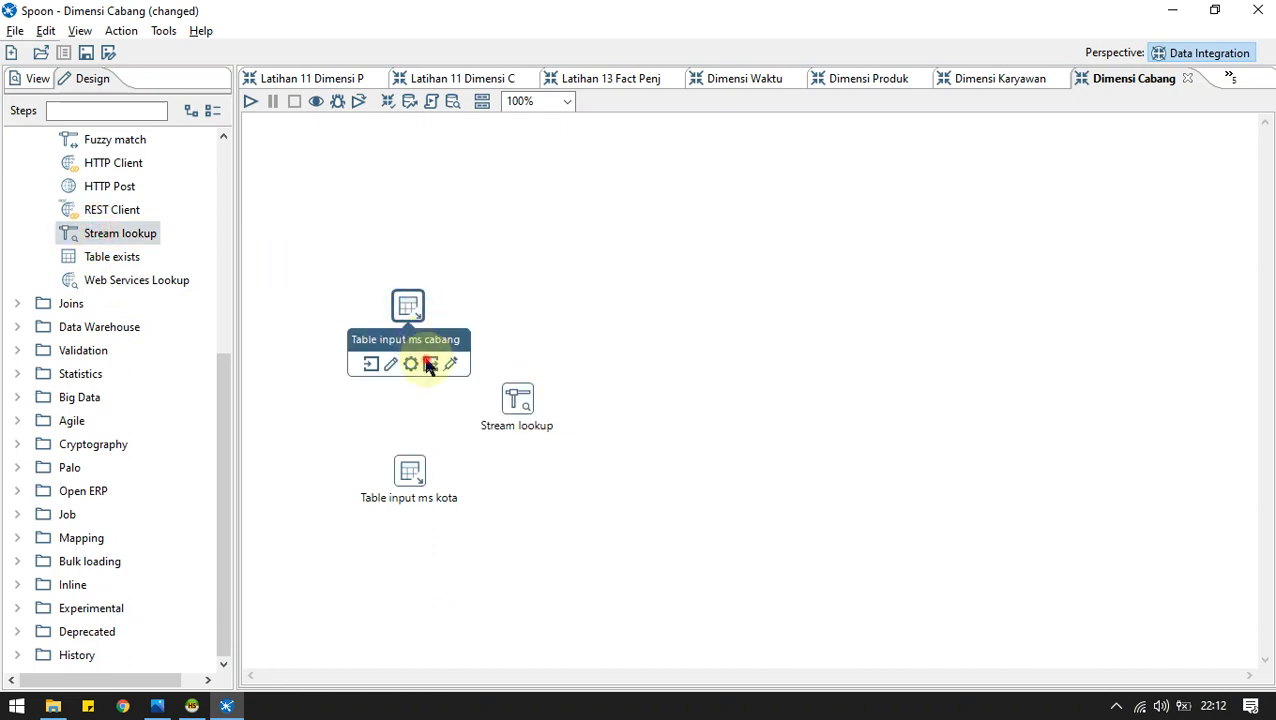
left_click_drag(428, 366, 518, 401)
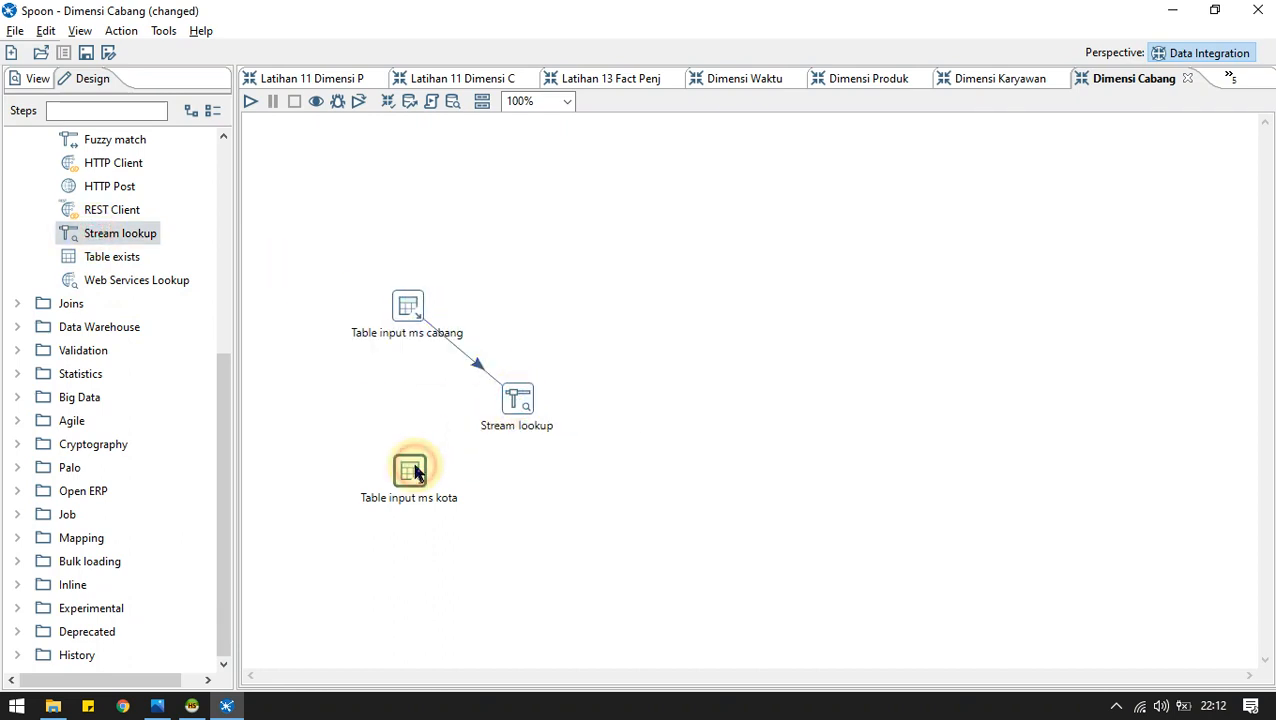
mouse_move(416, 474)
left_click_drag(434, 530, 512, 405)
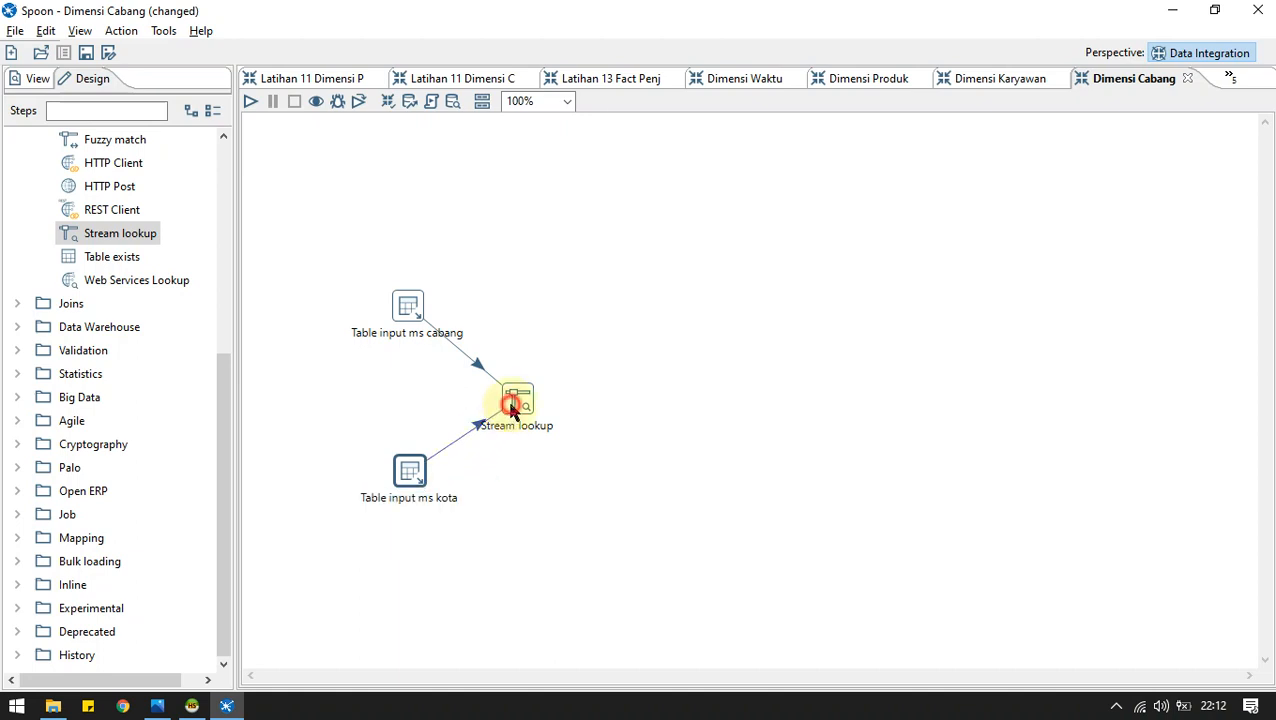
Name the lookup step Stream lookup kode propinsi dan nama kota, consulting the ERD image.
double_click(512, 405)
left_click(676, 166)
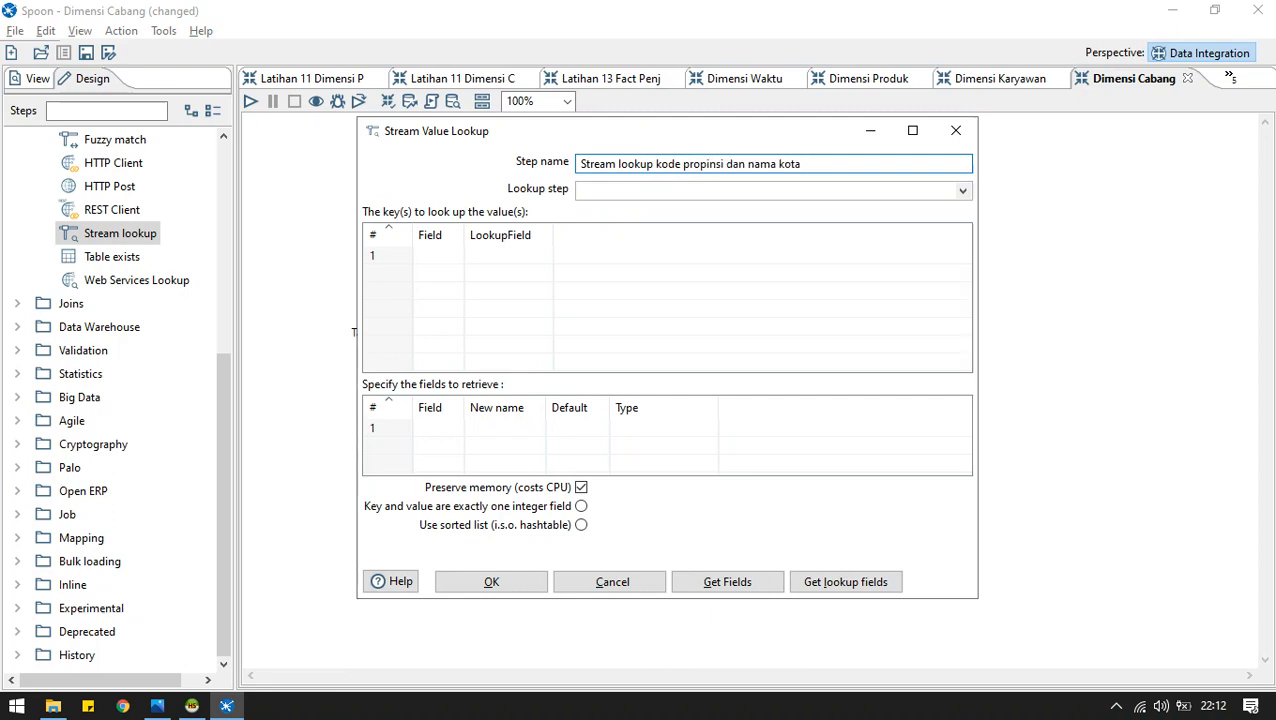
key("alt+Tab")
key("alt+Tab")
Set Table input ms kota as the lookup step and match the key field kode_kota to lookup field kode_kota.
left_click(447, 256)
left_click(455, 258)
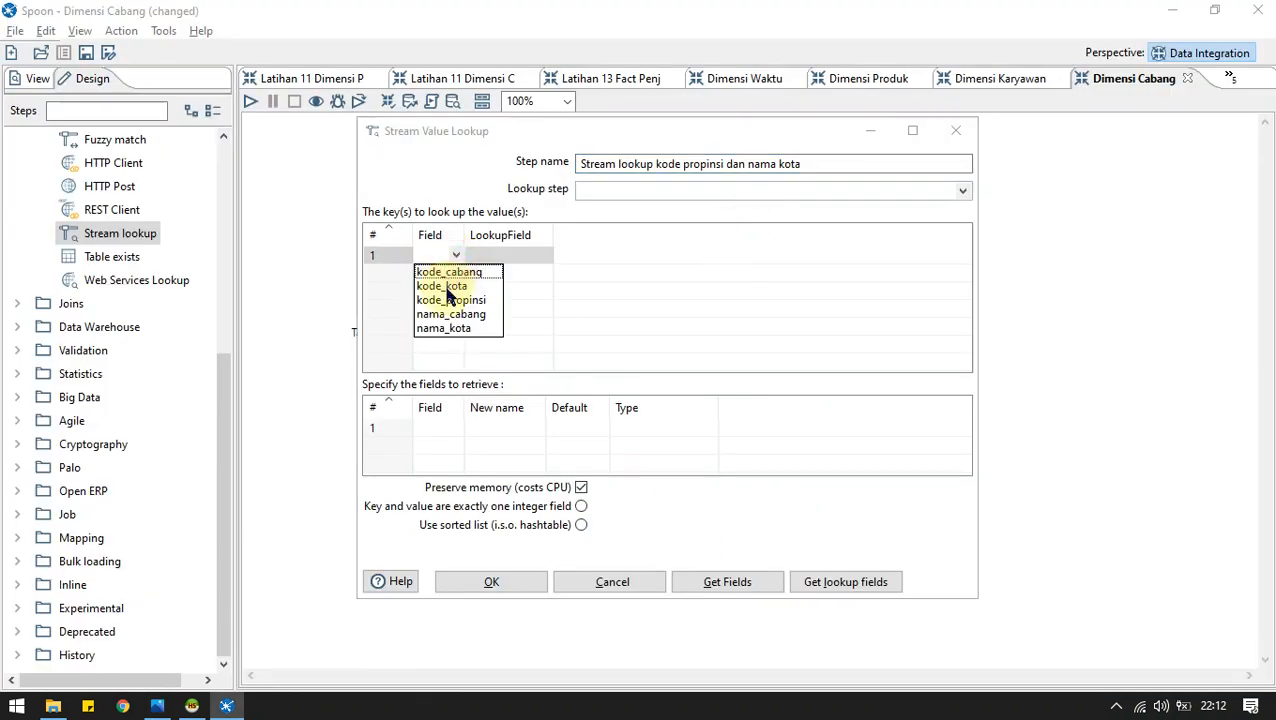
left_click(452, 288)
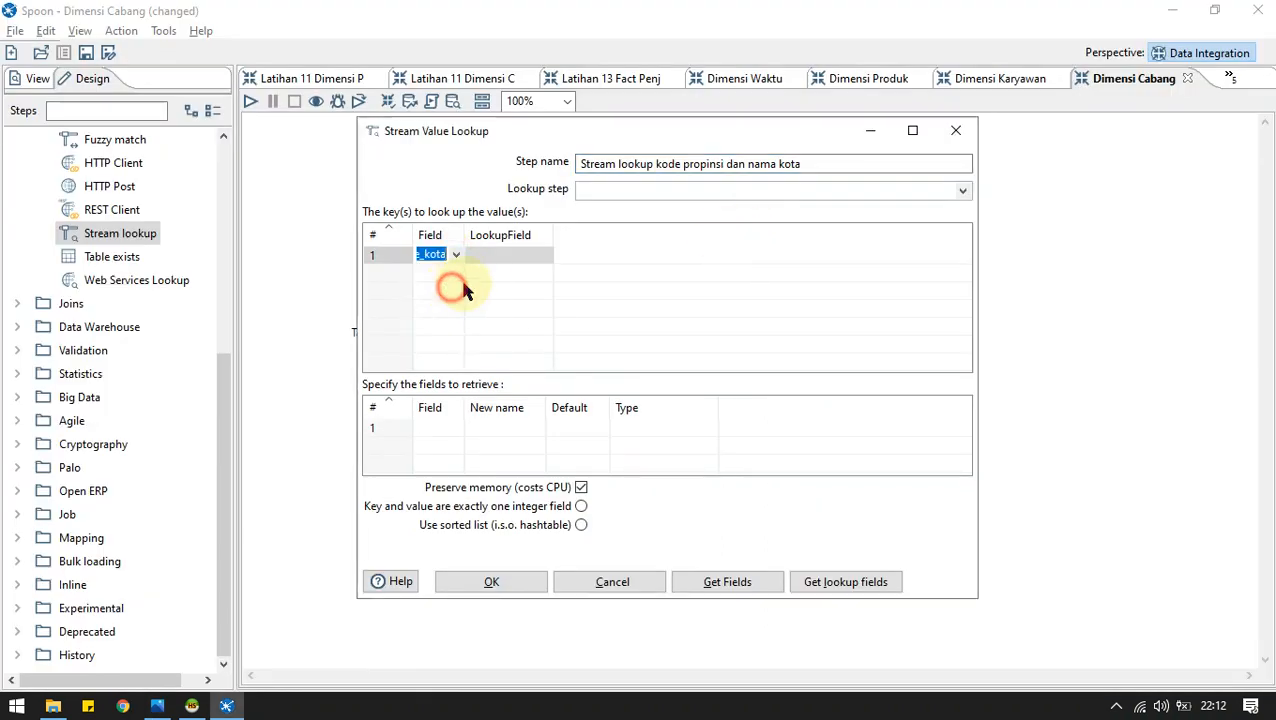
left_click(541, 253)
left_click(541, 253)
left_click(961, 191)
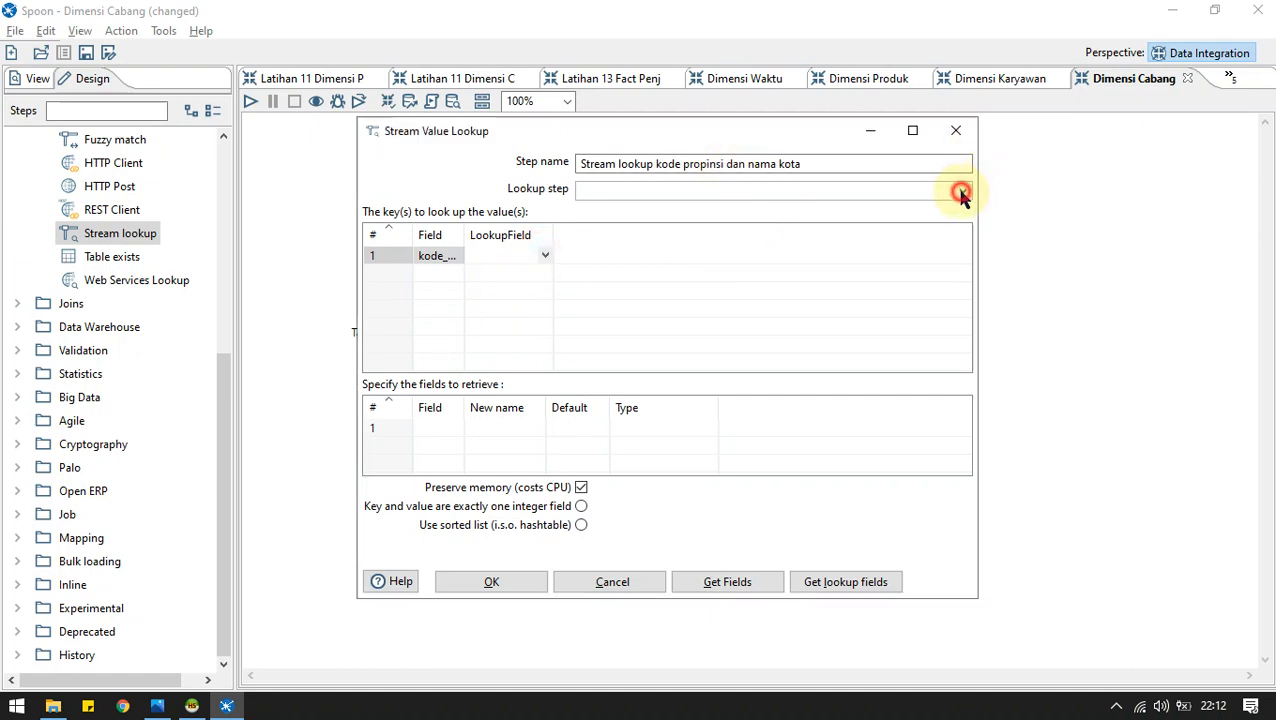
left_click(722, 222)
left_click(548, 255)
left_click(548, 255)
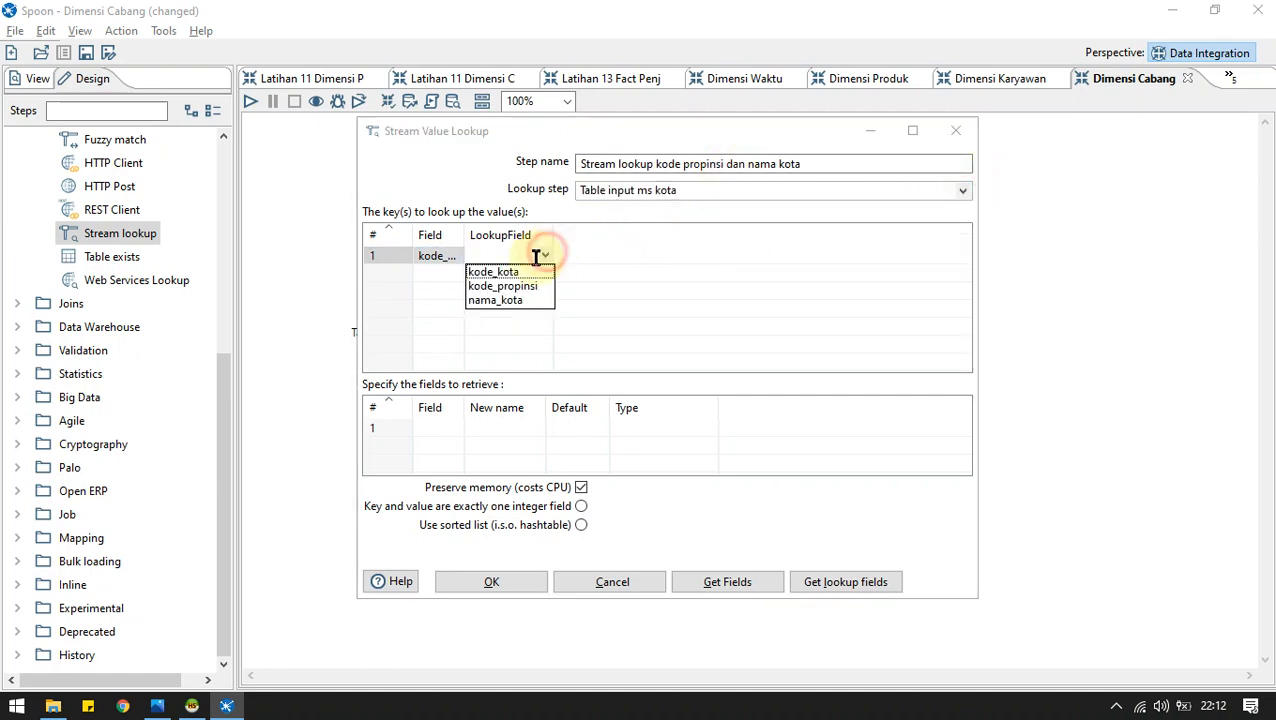
left_click(507, 272)
Specify nama_kota and kode_propinsi as the fields to retrieve in the stream lookup.
left_click(440, 427)
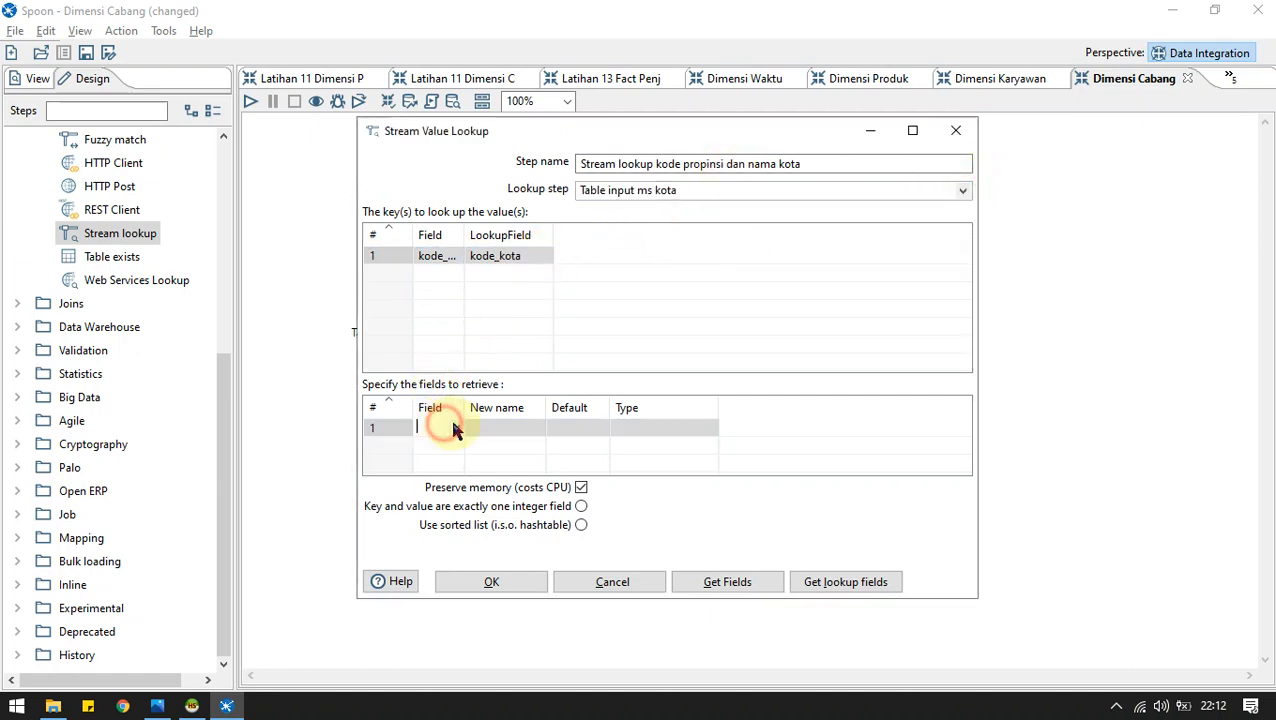
left_click(450, 427)
left_click(455, 470)
left_click(452, 446)
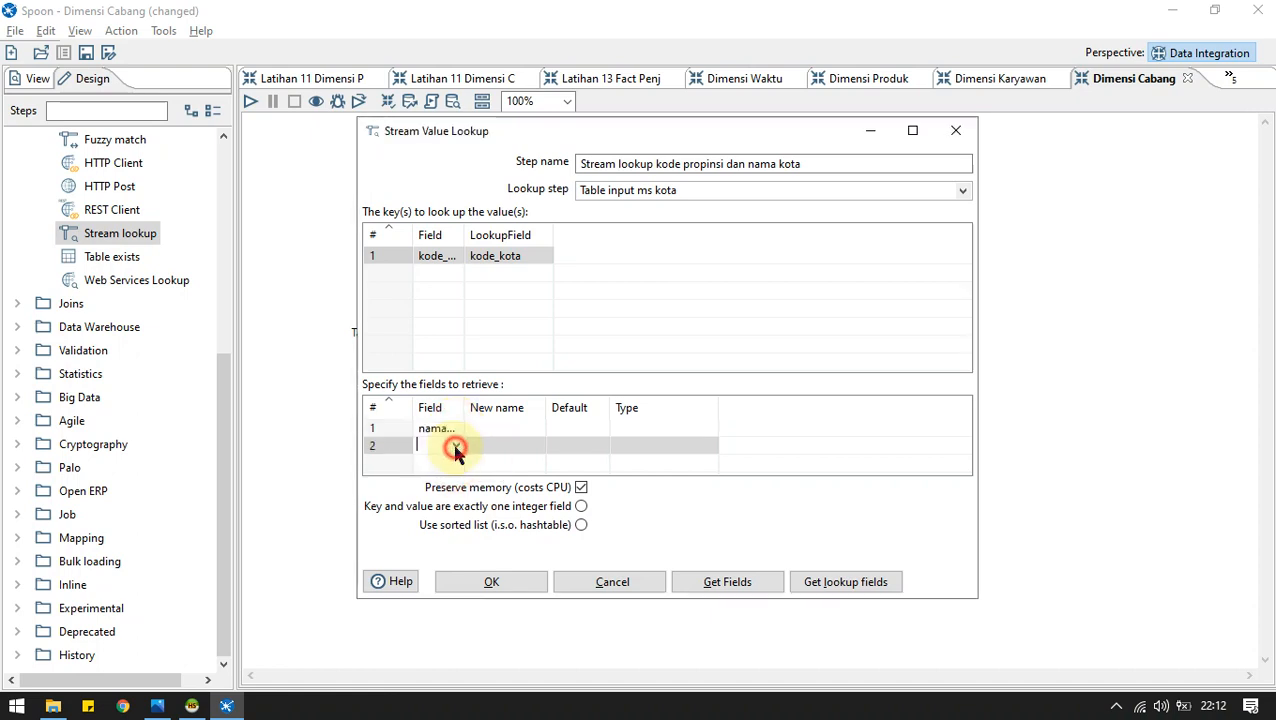
left_click(455, 446)
left_click(445, 473)
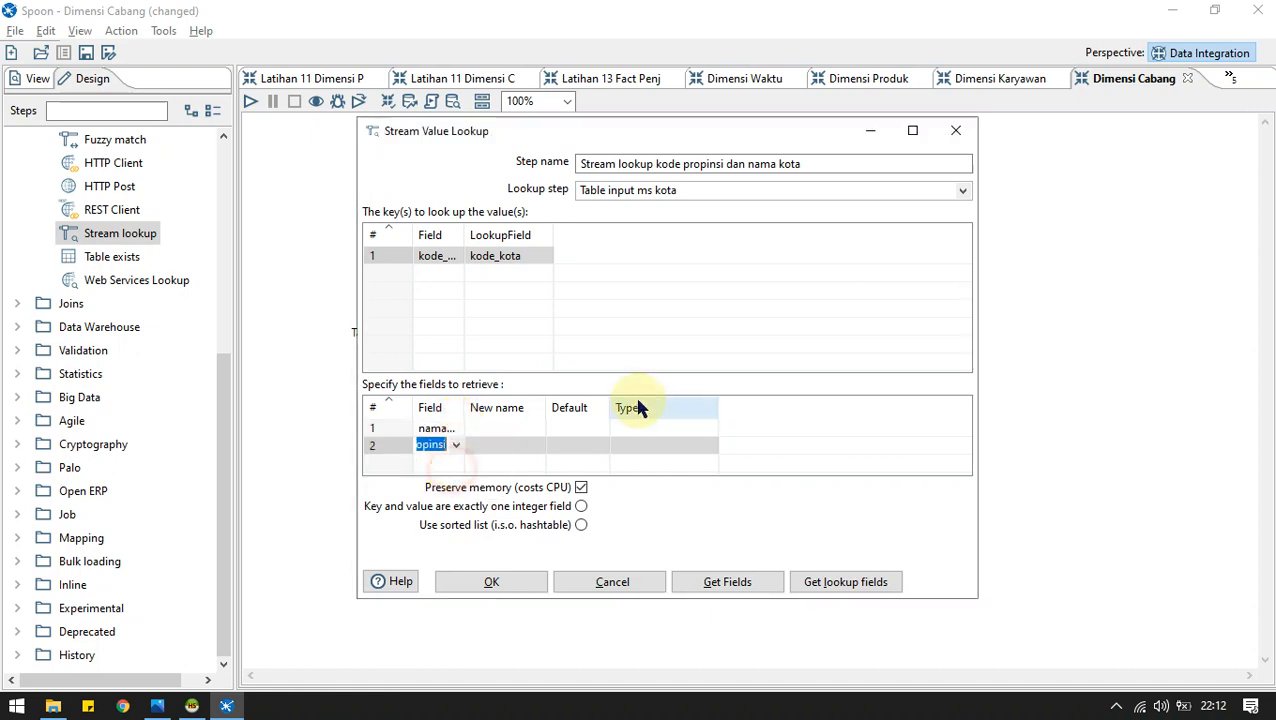
Set the type of both retrieved fields to String and confirm the stream lookup settings.
left_click(690, 428)
left_click(710, 428)
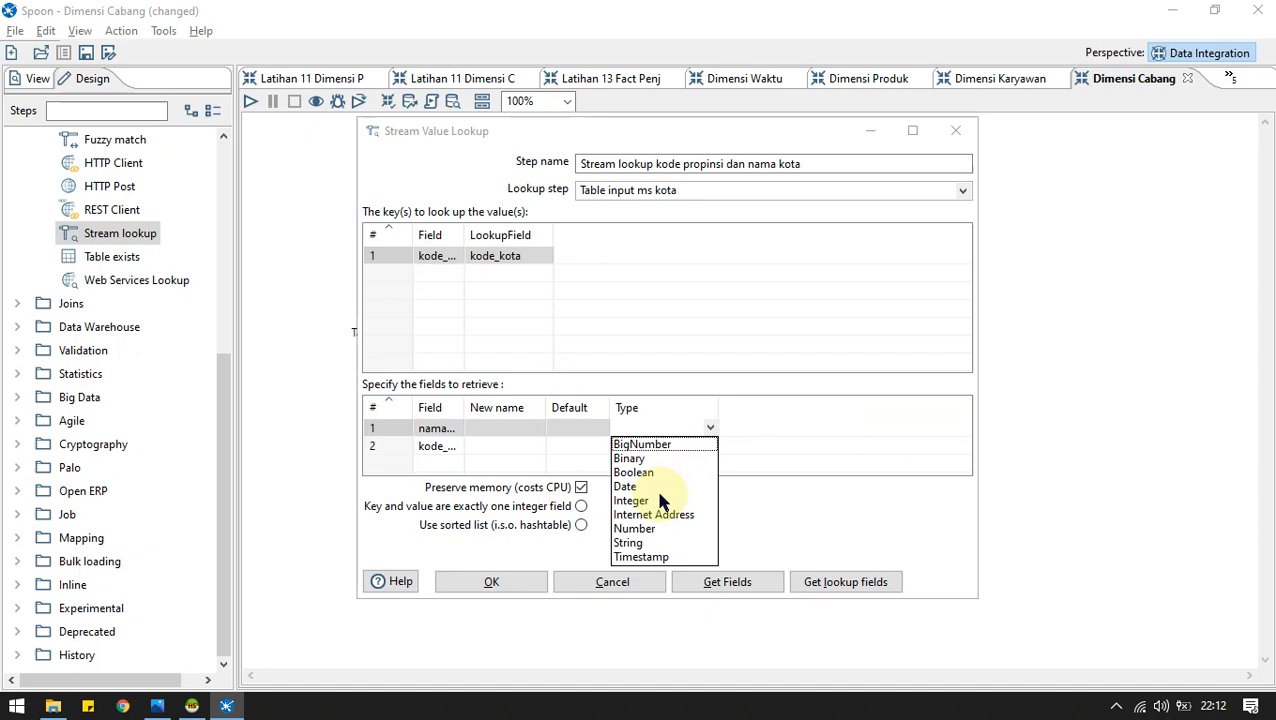
left_click(640, 542)
left_click(700, 446)
left_click(704, 446)
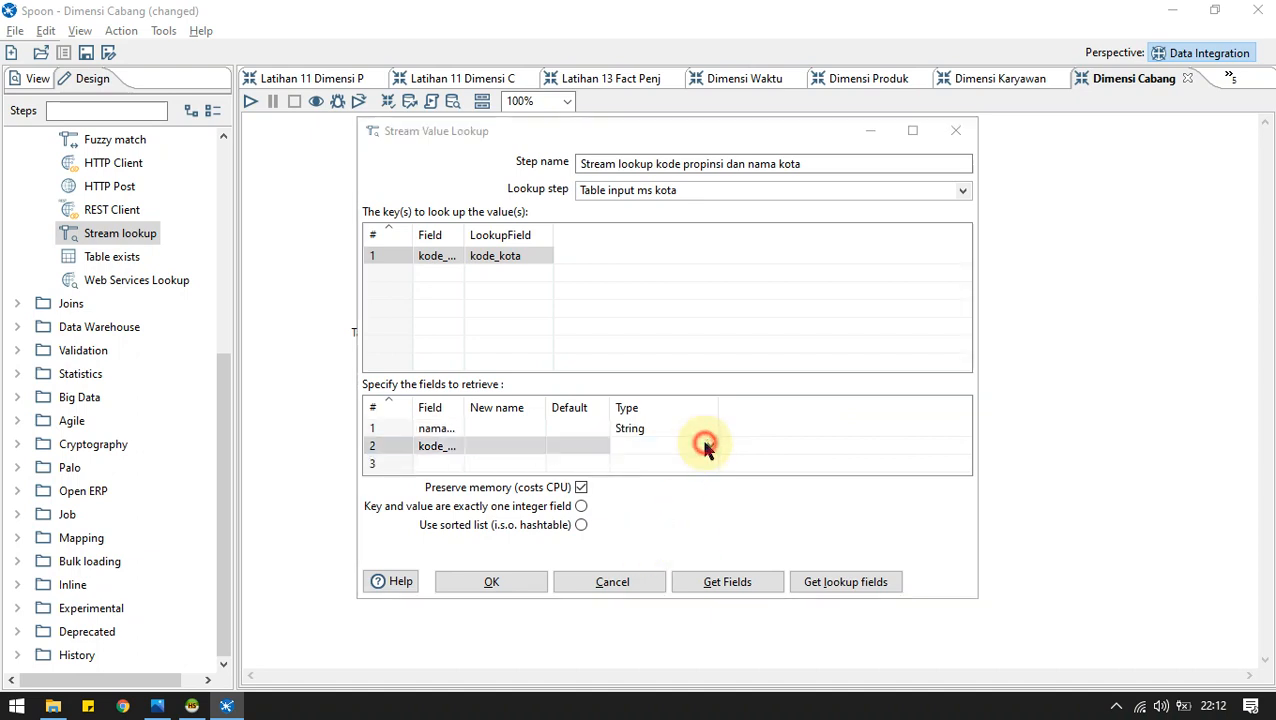
left_click(636, 561)
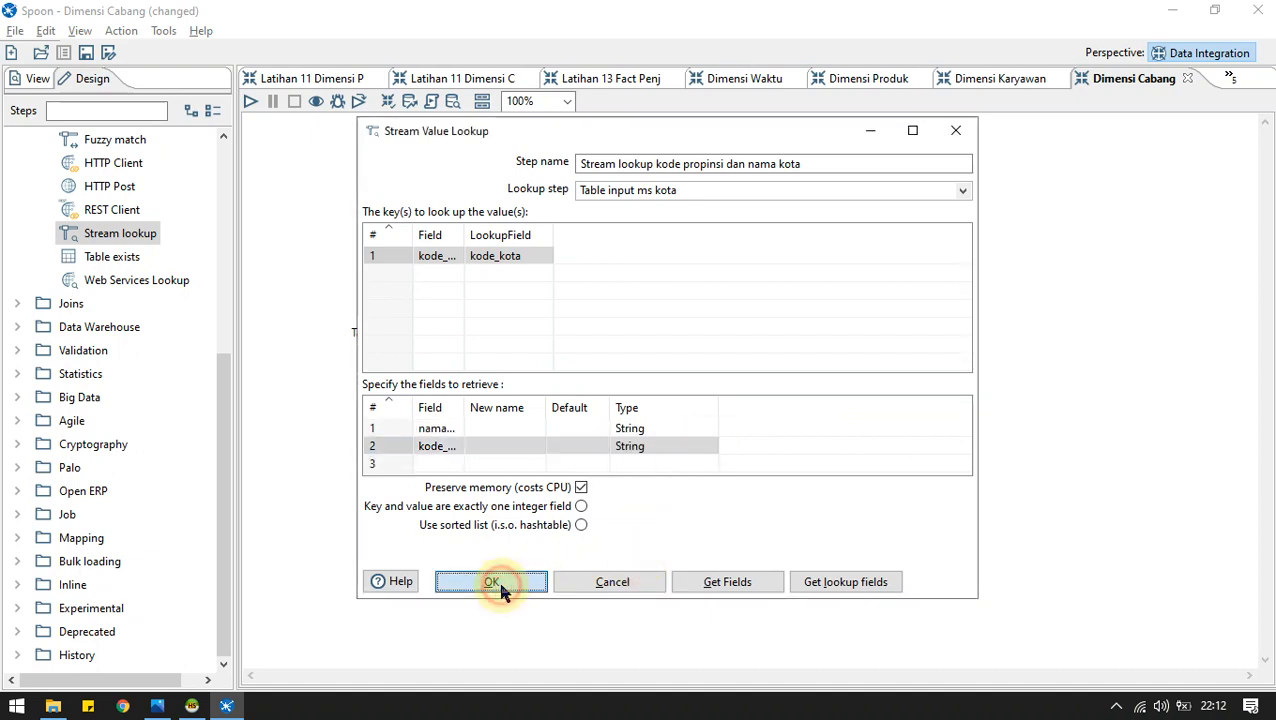
left_click(498, 585)
Check the dim_cabang table in the ERD image and add a Table input step above the existing stream lookup.
key("alt+Tab")
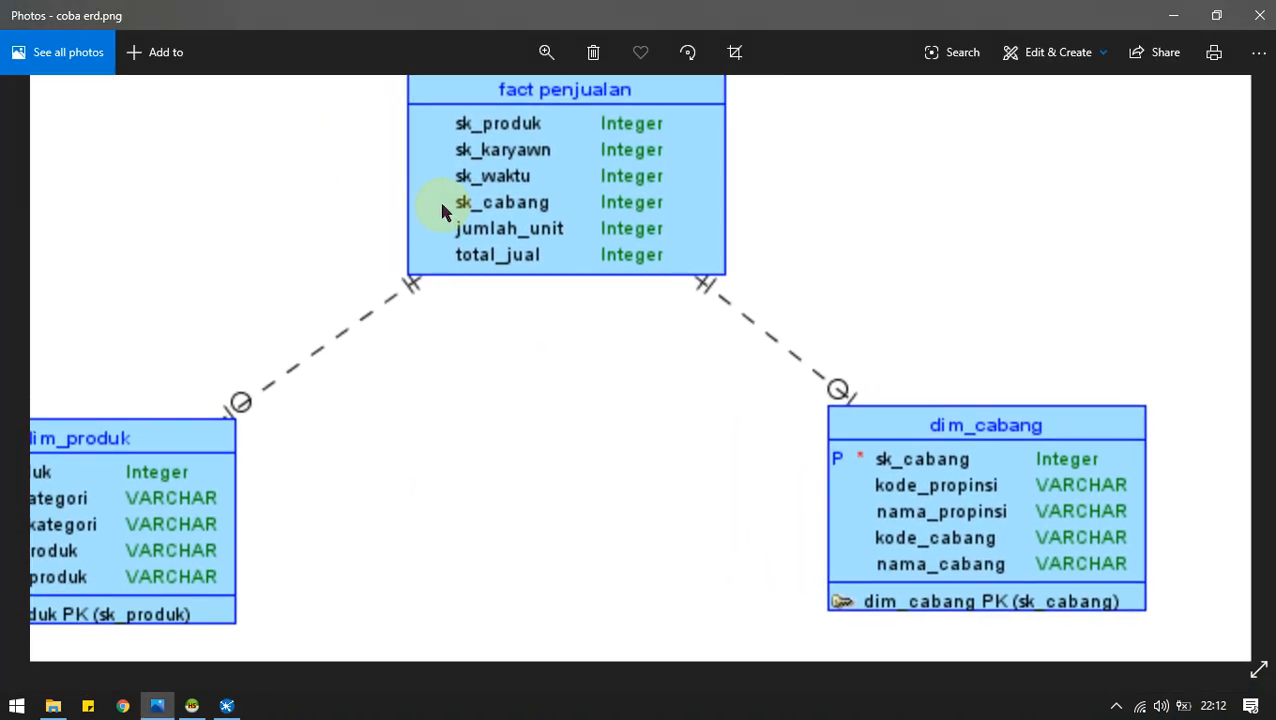
key("alt+Tab")
left_click(110, 108)
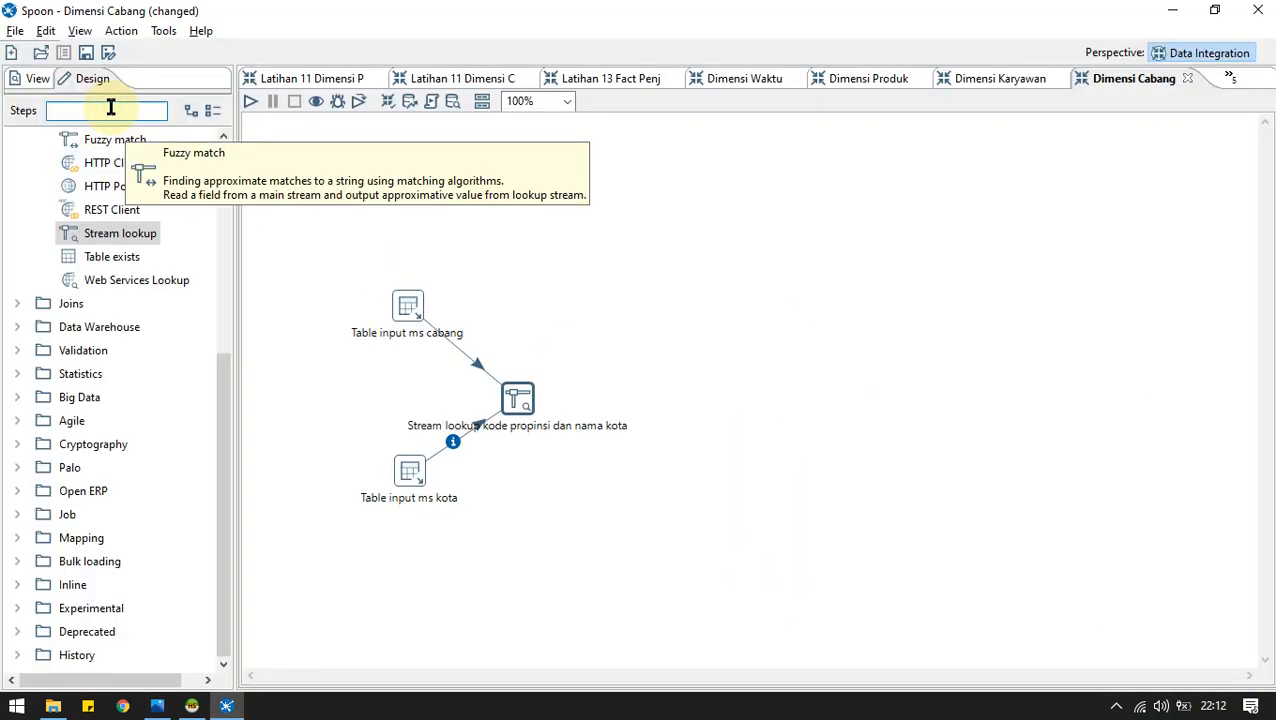
scroll(108, 300, "up", 5)
left_click(17, 139)
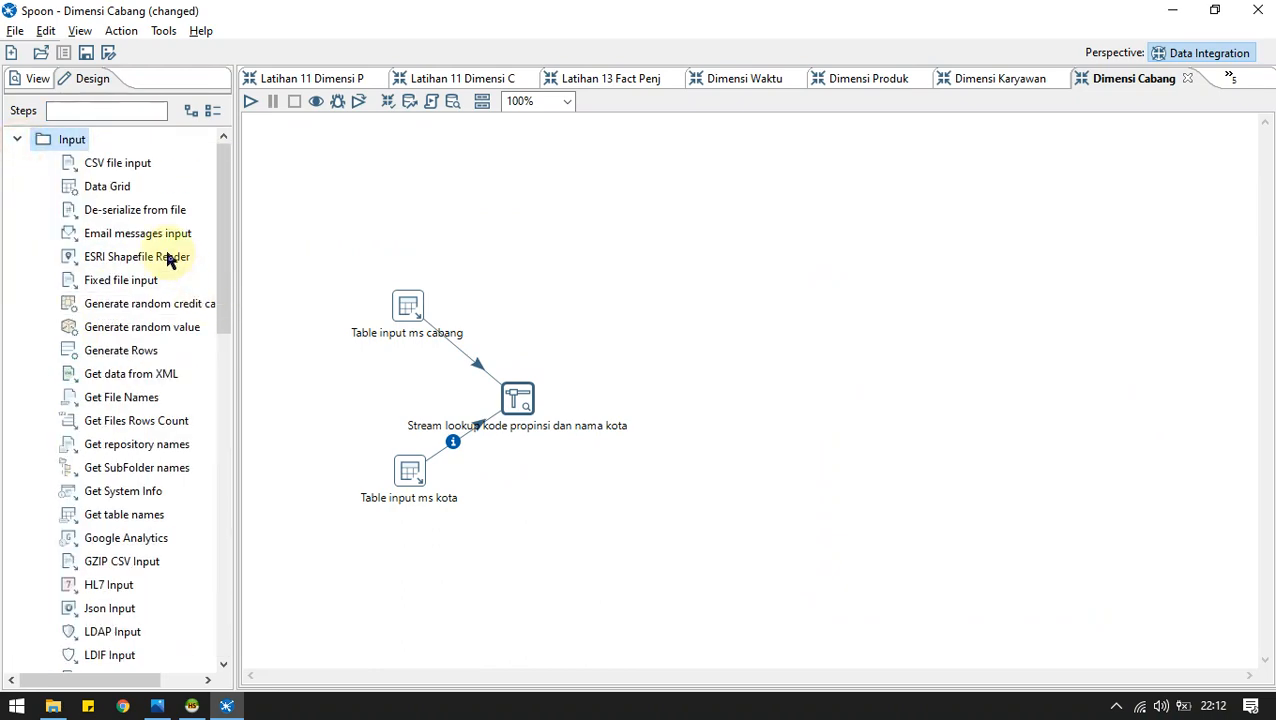
scroll(85, 553, "down", 7)
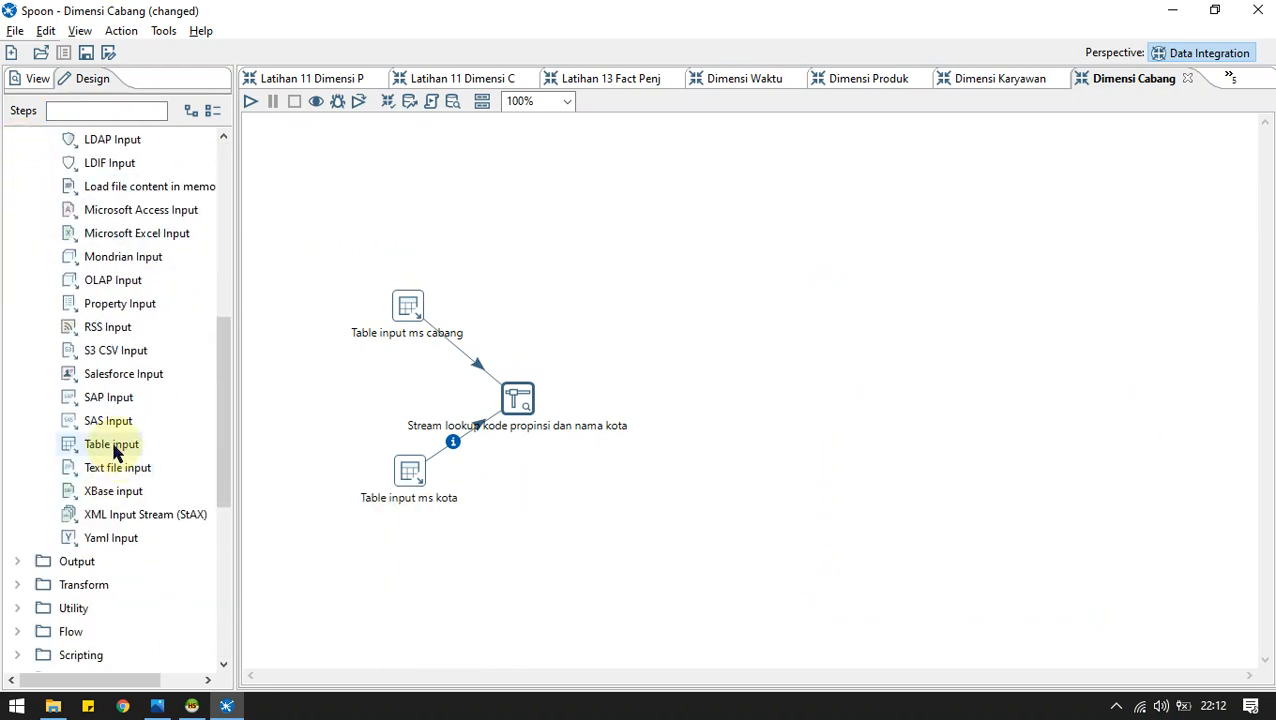
left_click_drag(115, 452, 615, 255)
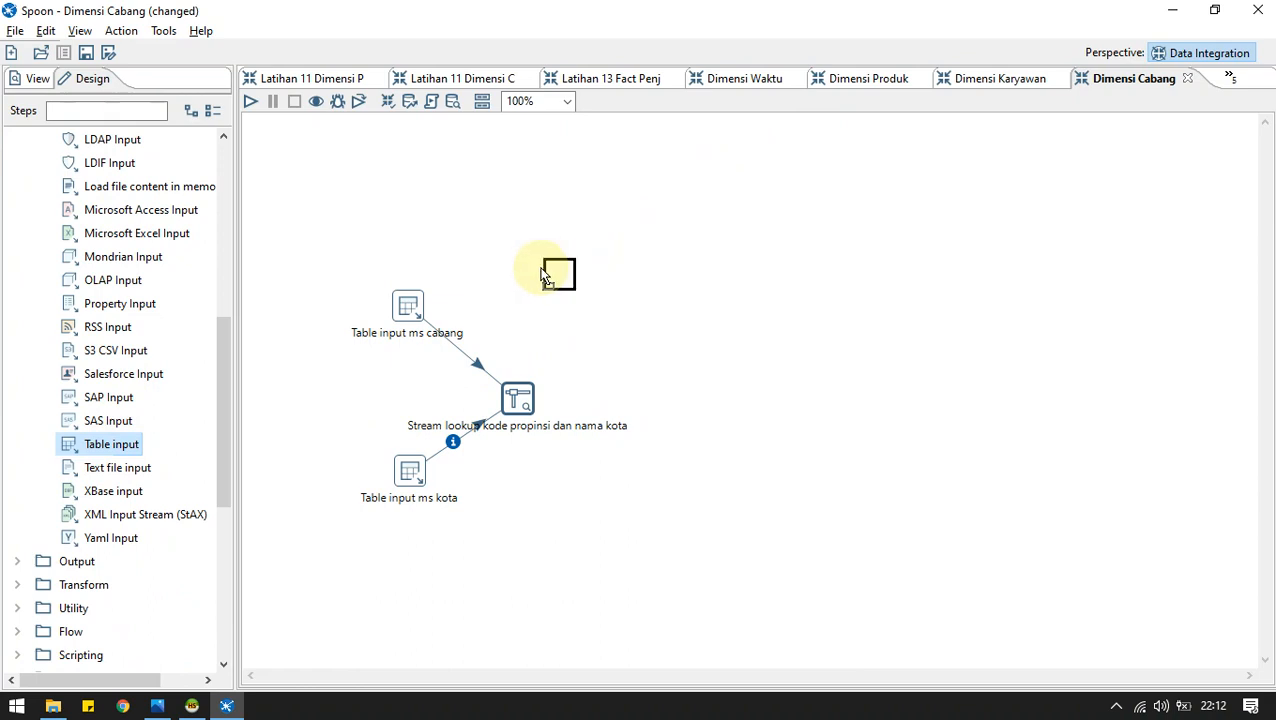
left_click_drag(545, 277, 510, 279)
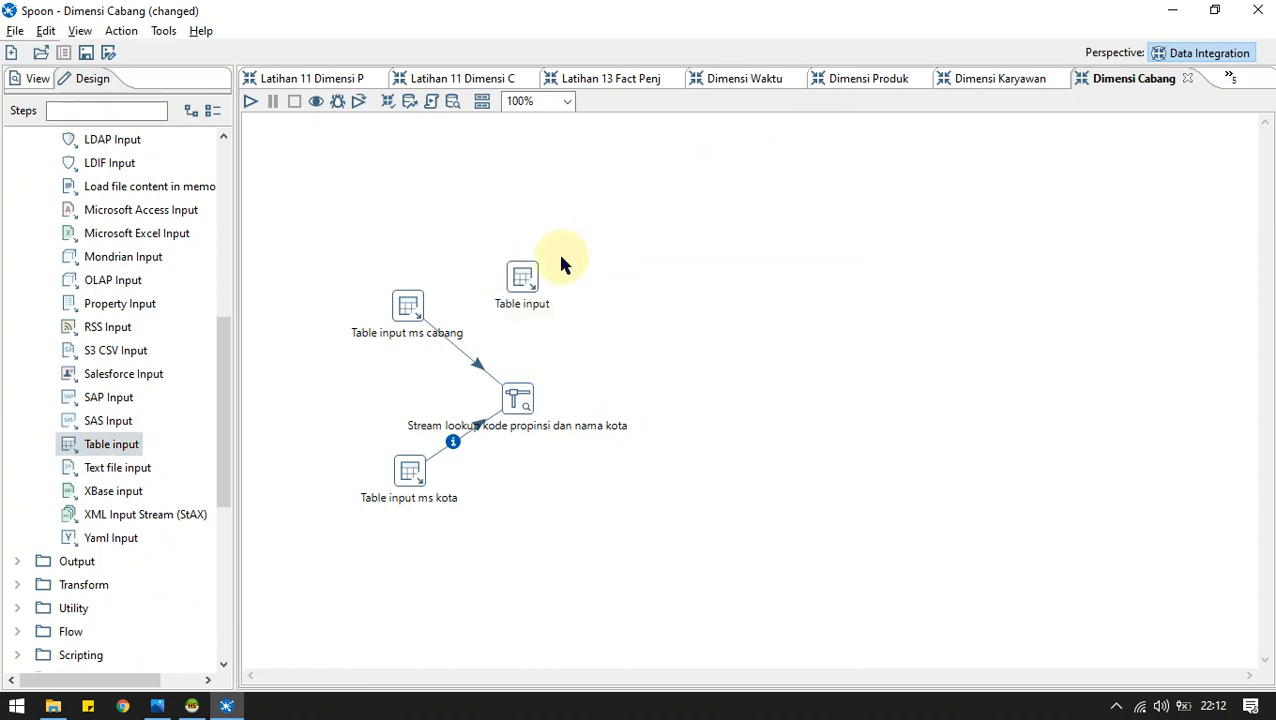
Name the new table input Table input ms propinsi and set its connection to phi_minimart.
double_click(522, 283)
left_click(658, 57)
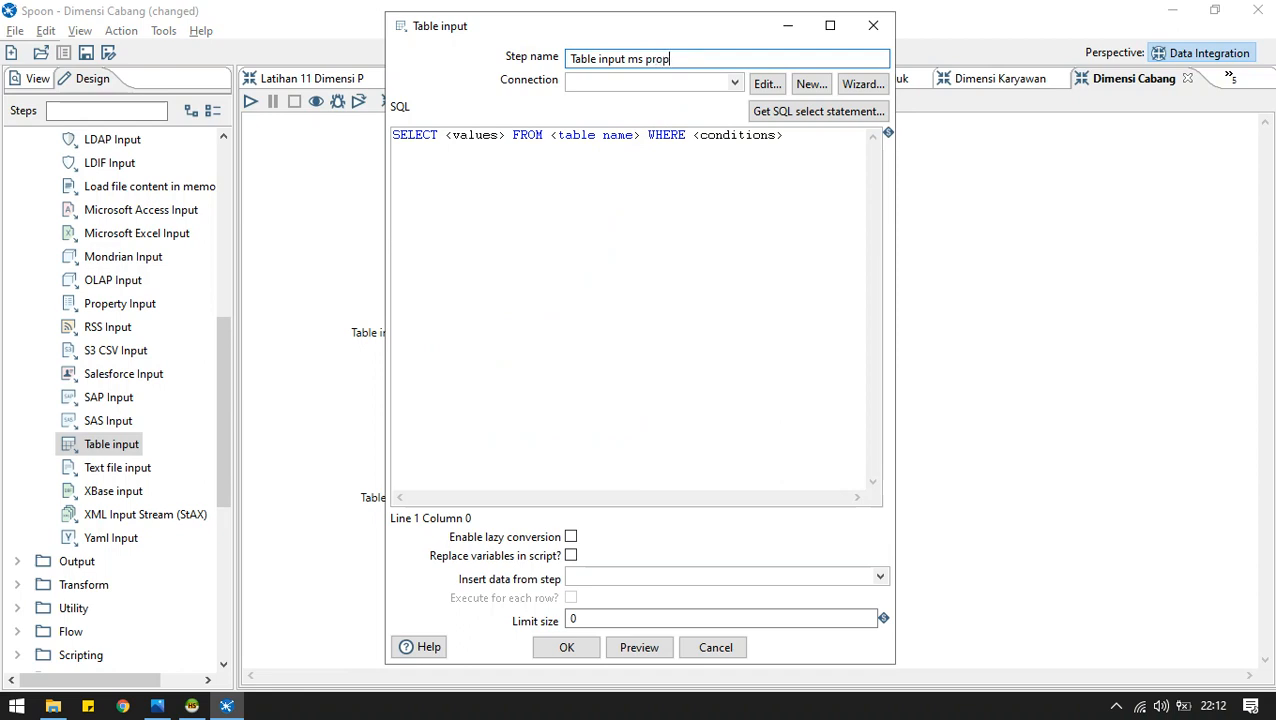
type("ms propinsi")
left_click(735, 83)
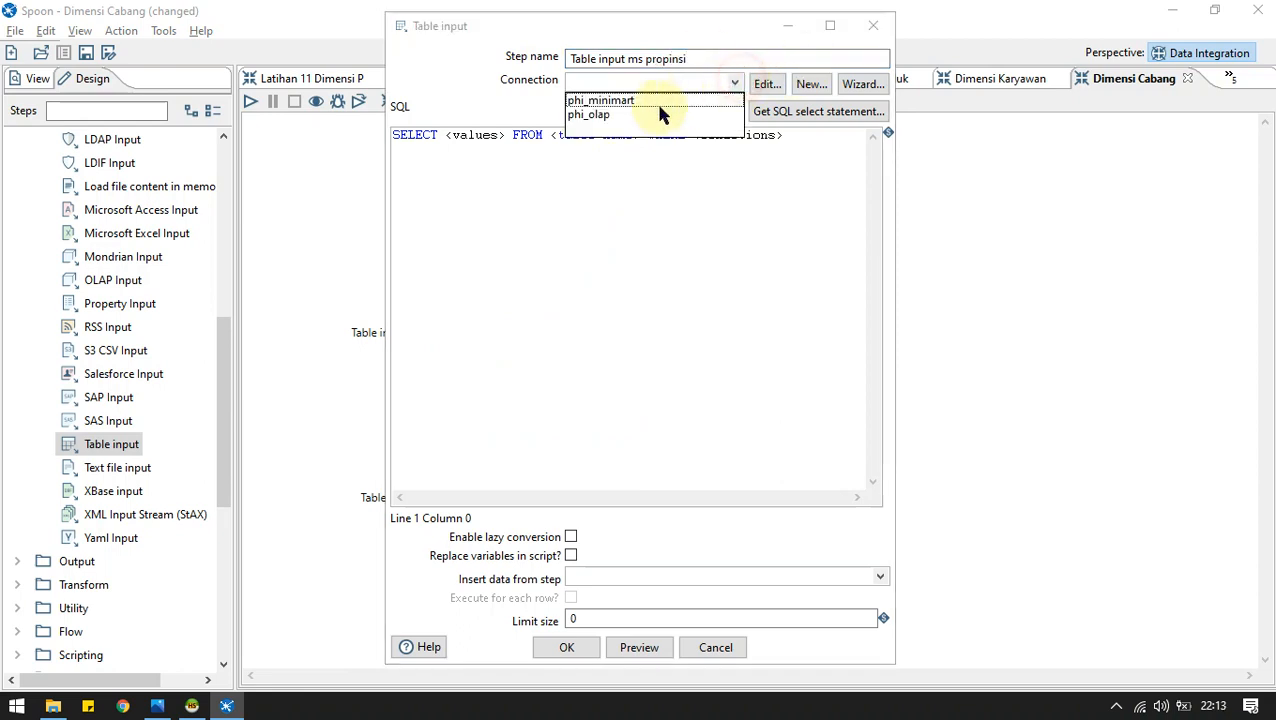
left_click(636, 101)
Generate the SQL select statement for the ms_propinsi table with field names included and confirm the table input settings.
left_click(800, 112)
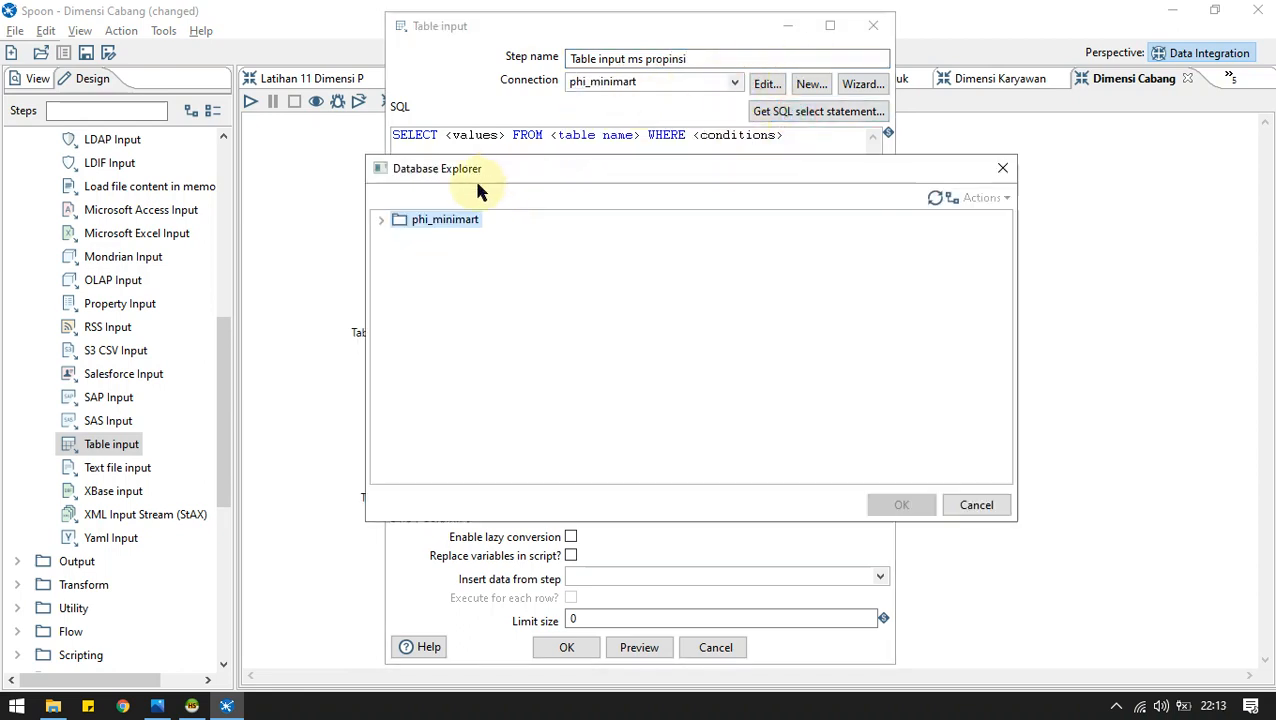
left_click(381, 220)
left_click(401, 254)
scroll(470, 296, "down", 1)
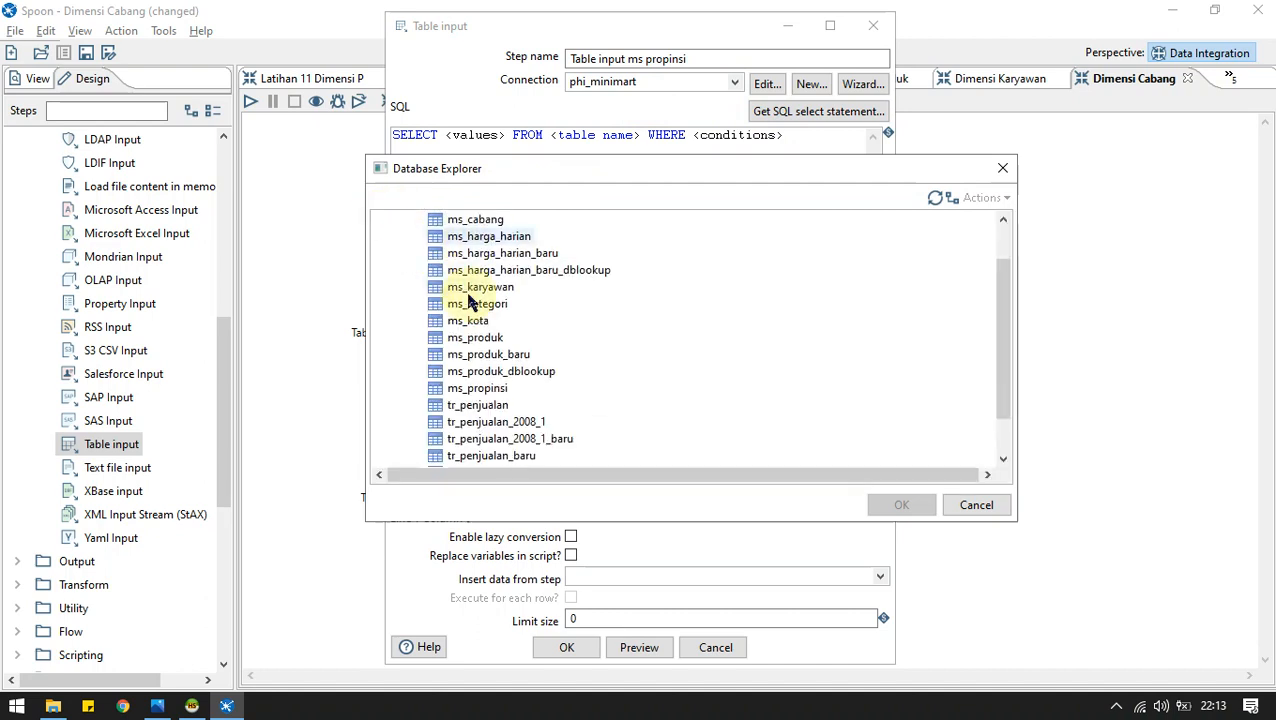
double_click(488, 389)
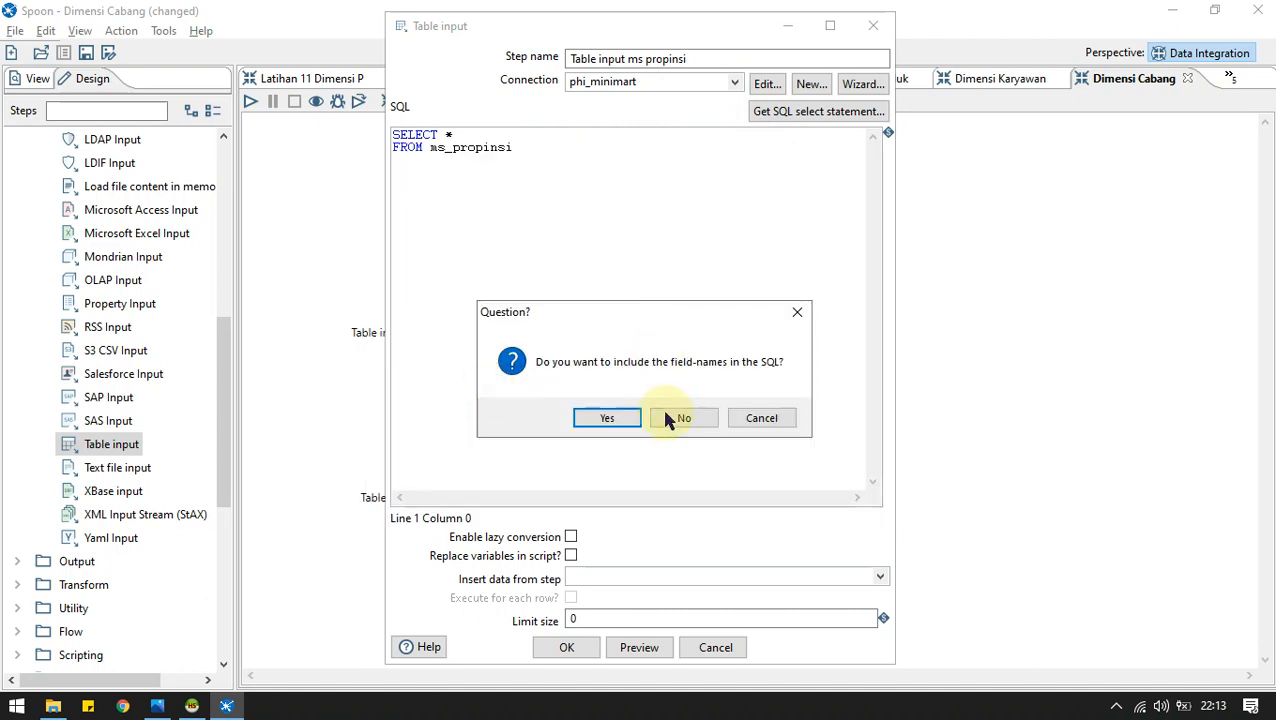
left_click(668, 420)
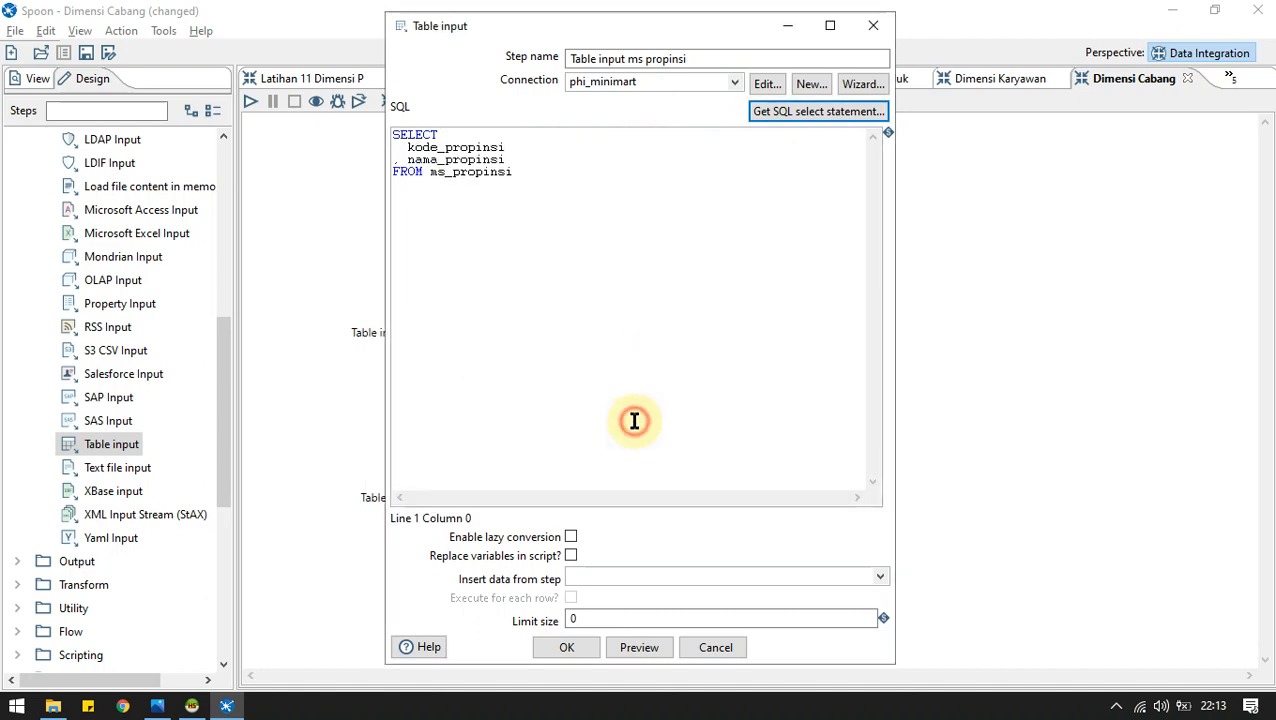
left_click(566, 647)
Add a second Stream lookup step beside Table input ms propinsi.
scroll(122, 351, "down", 6)
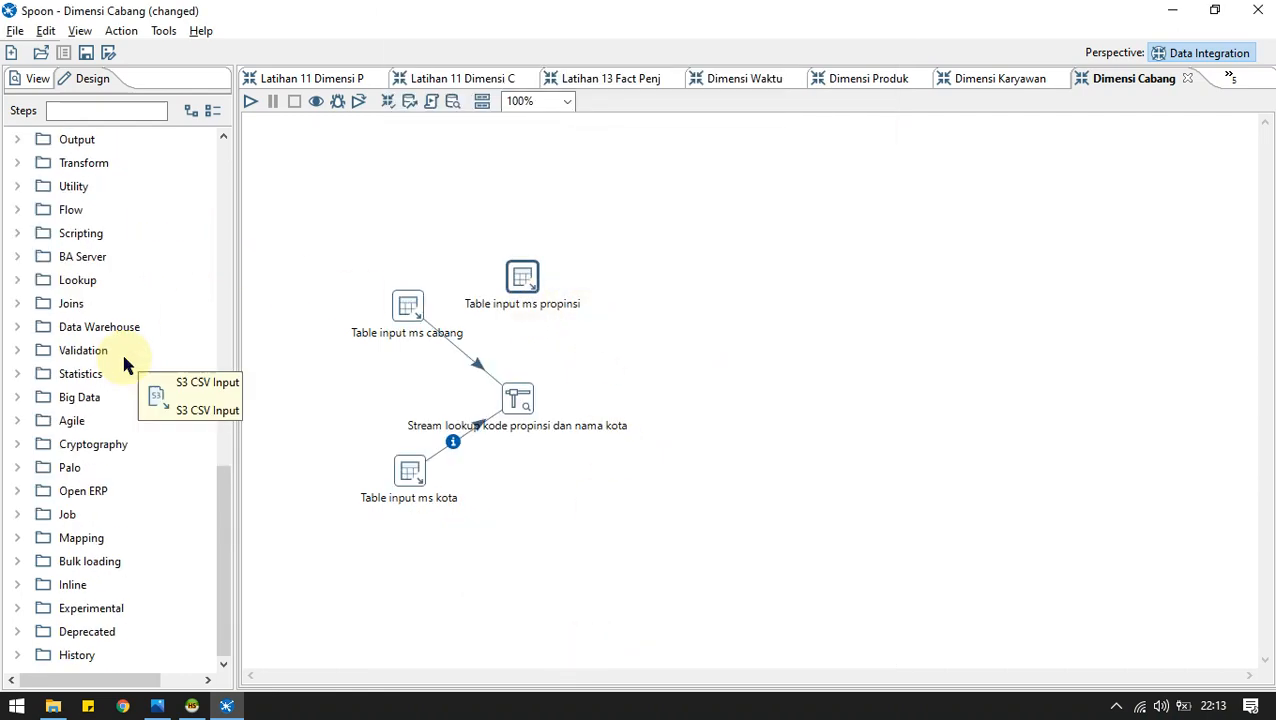
left_click(17, 280)
scroll(112, 360, "down", 5)
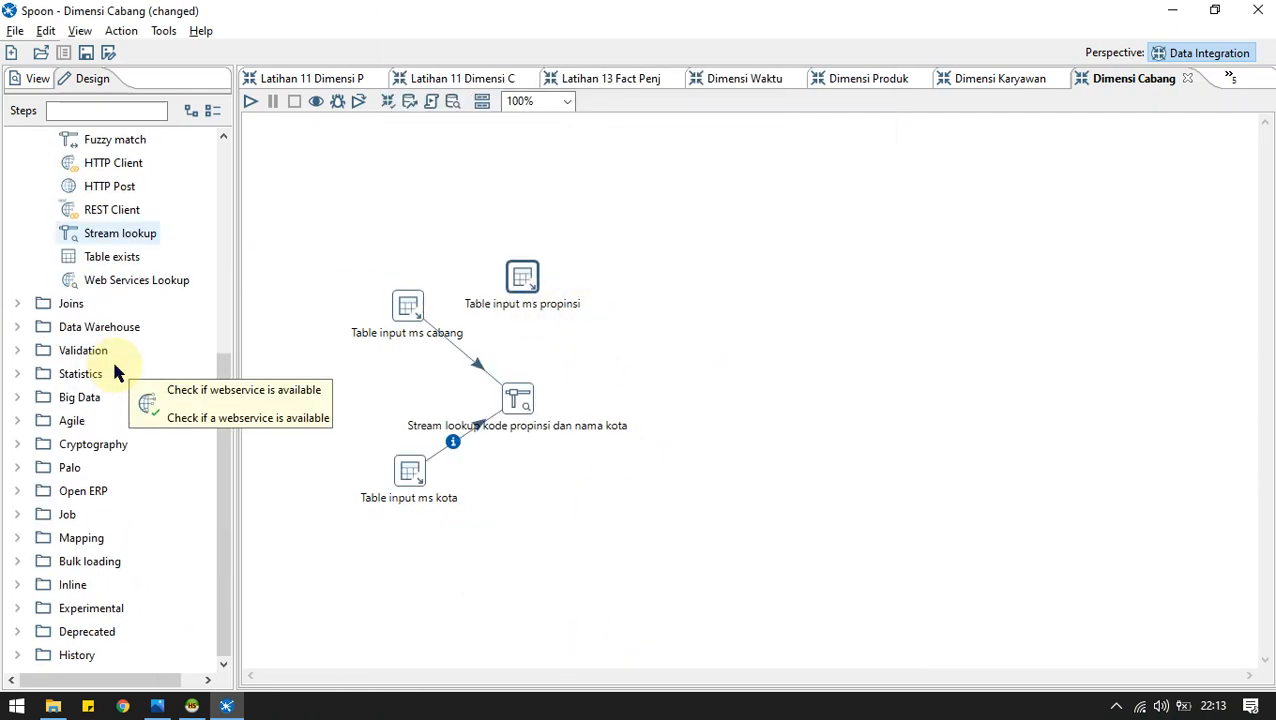
left_click_drag(110, 235, 668, 403)
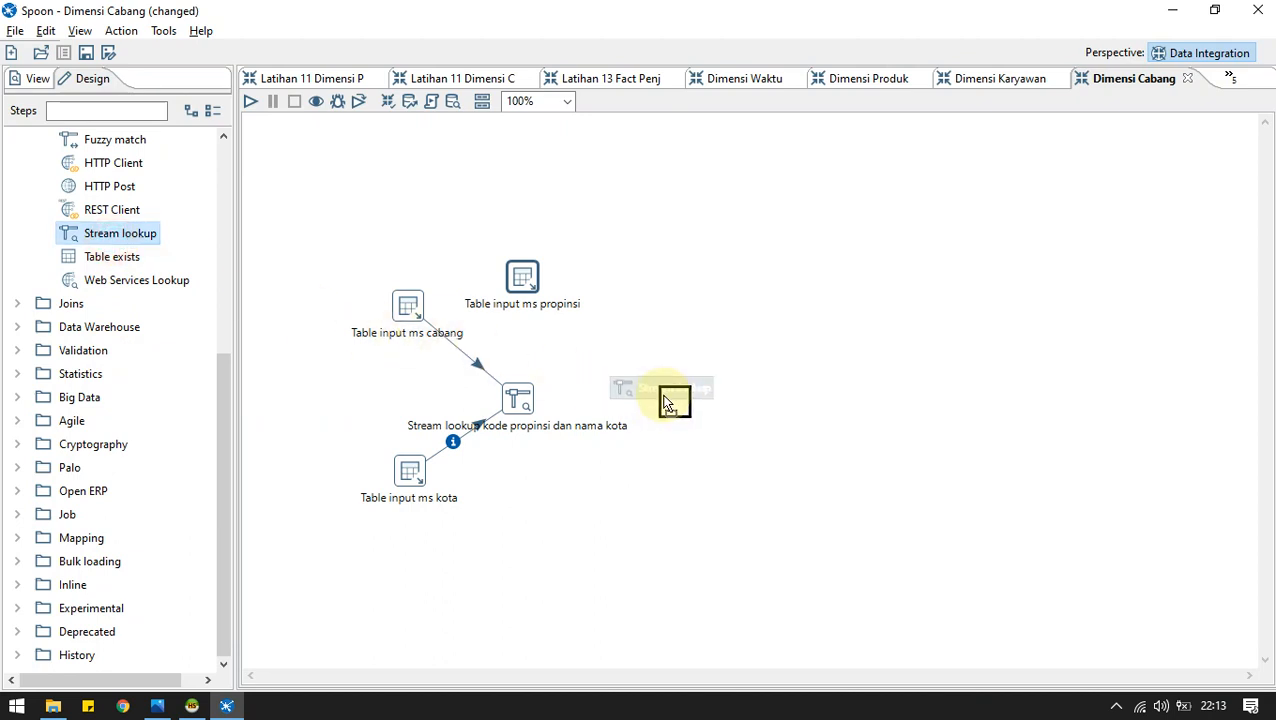
left_click_drag(595, 319, 594, 313)
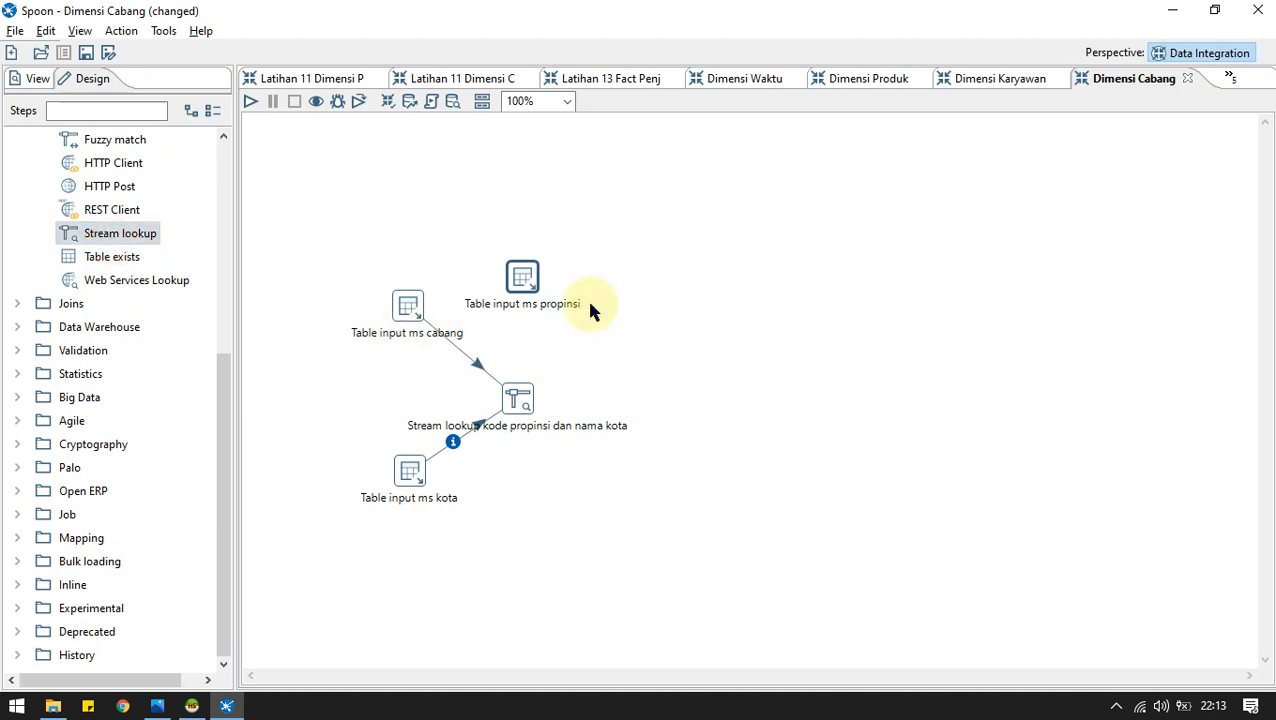
Move Table input ms propinsi higher on the canvas and link Stream lookup kode propinsi dan nama kota to the new Stream lookup.
left_click(517, 287)
left_click_drag(517, 287, 517, 225)
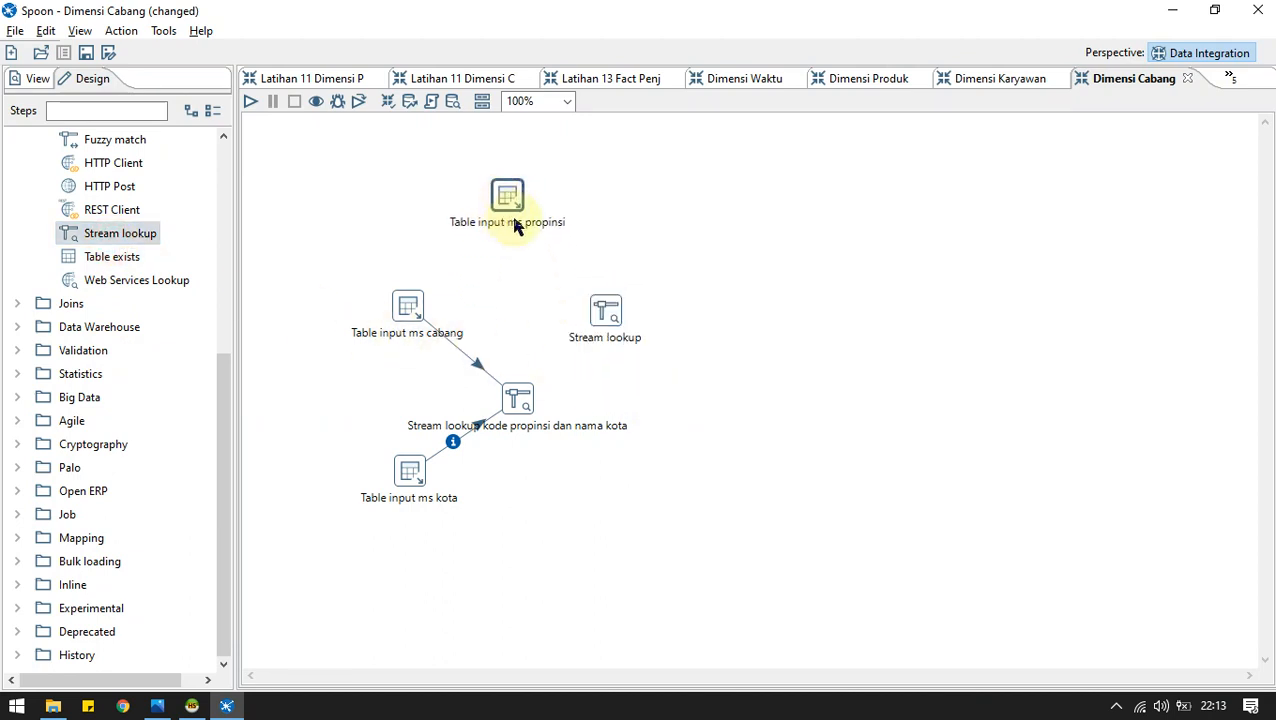
left_click(533, 400)
left_click_drag(553, 458, 605, 310)
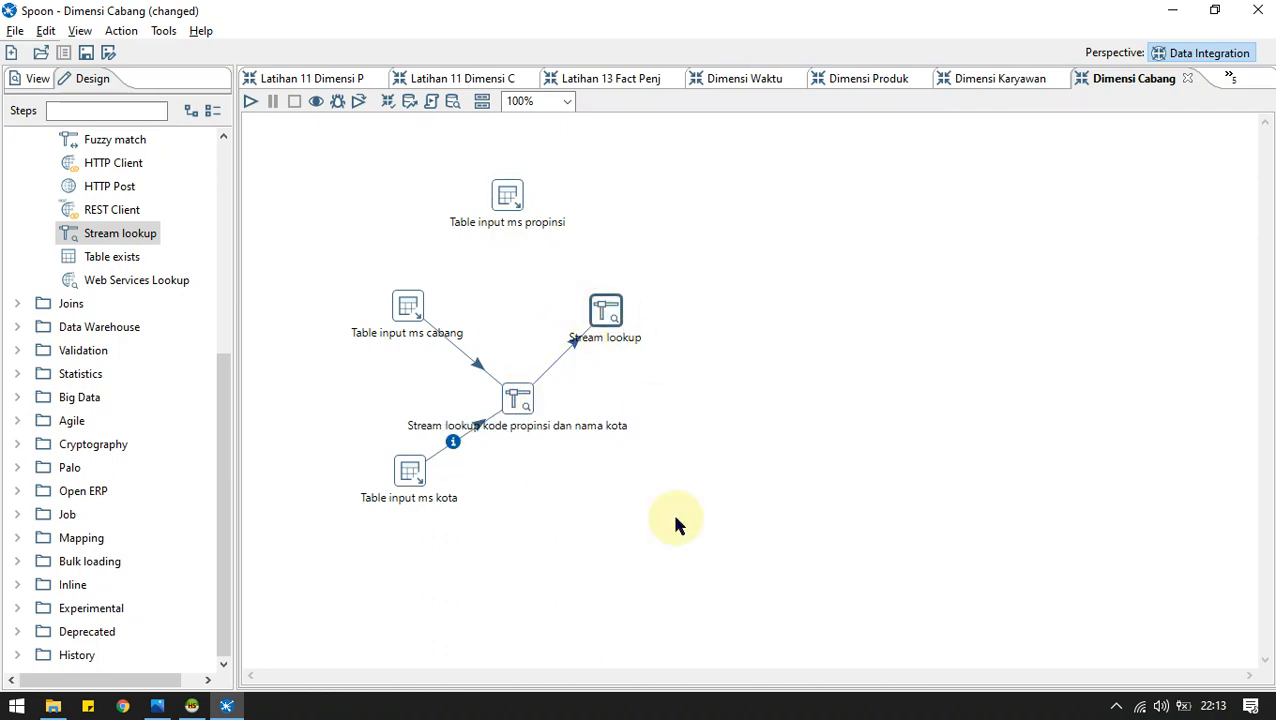
double_click(606, 313)
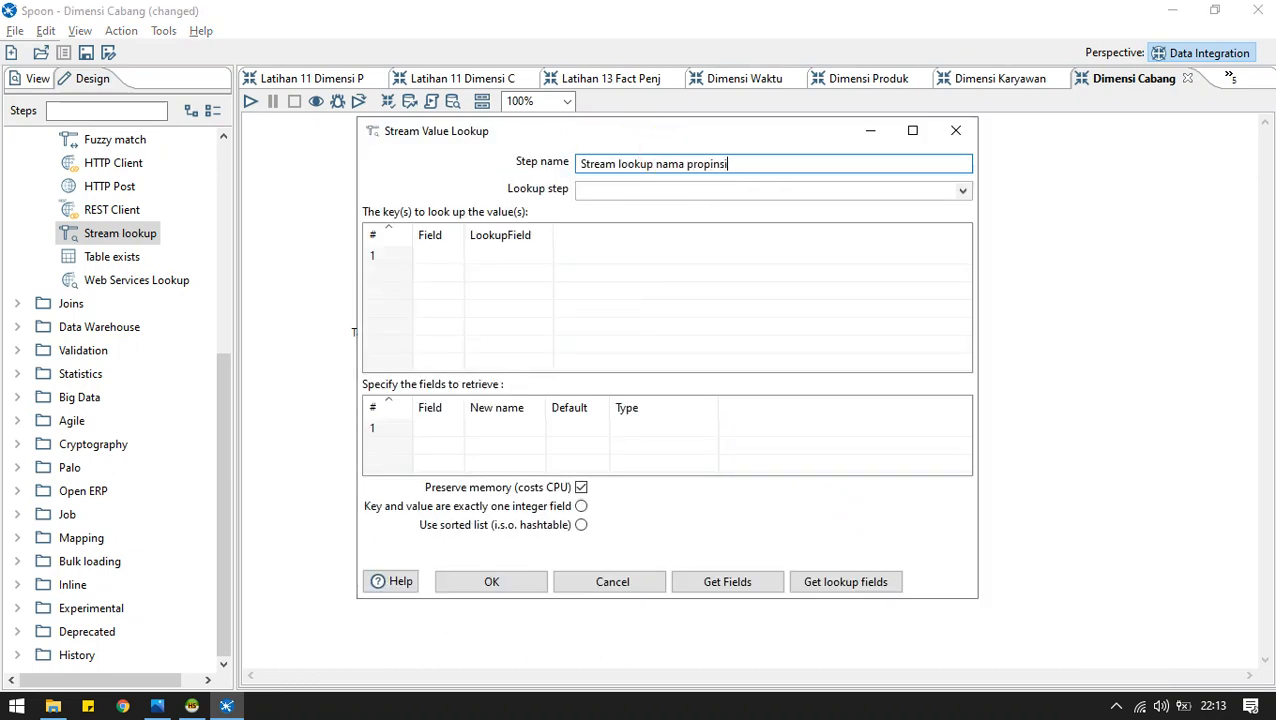
left_click(958, 191)
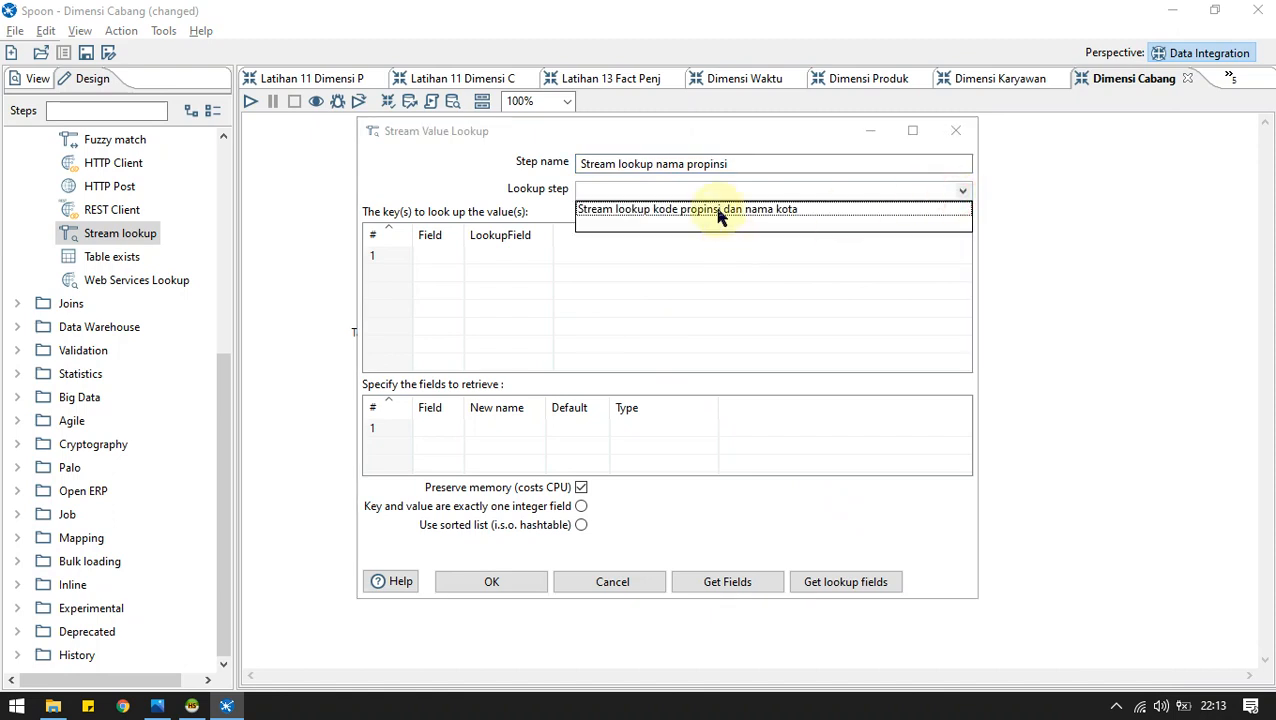
left_click(597, 252)
left_click(956, 131)
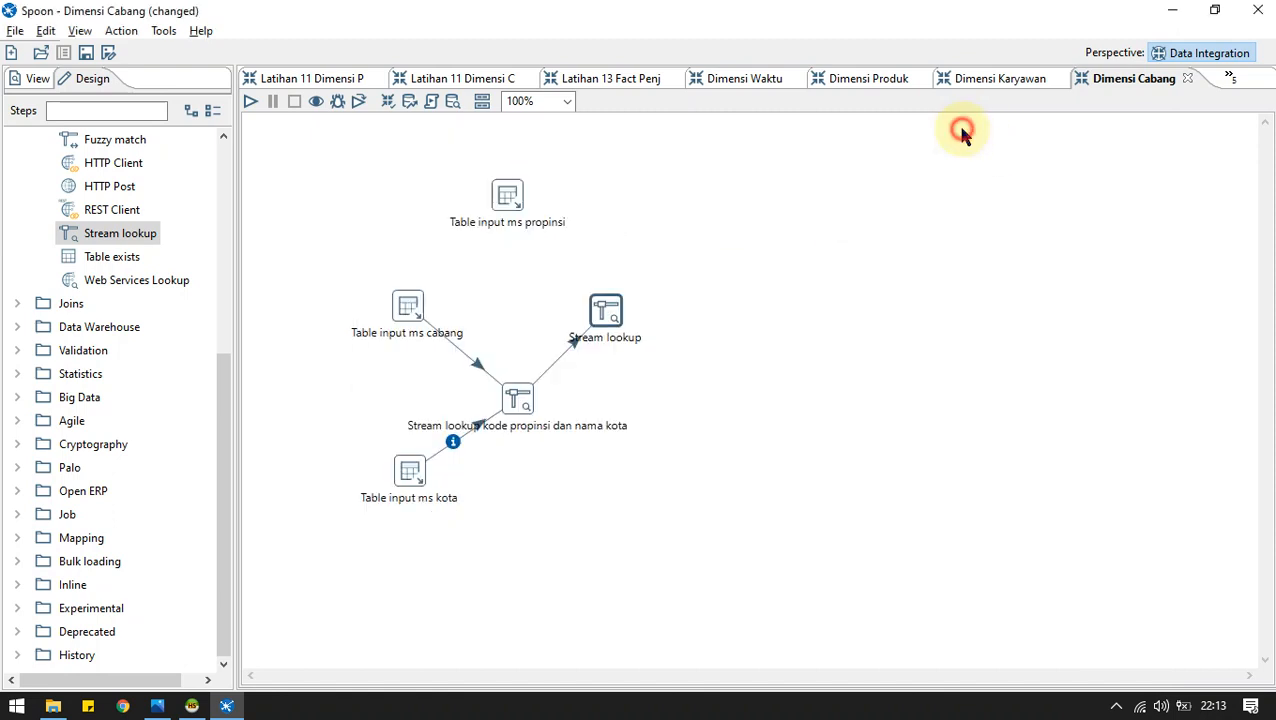
Link Table input ms propinsi to the new Stream lookup and name that lookup Stream lookup nama propinsi.
mouse_move(508, 205)
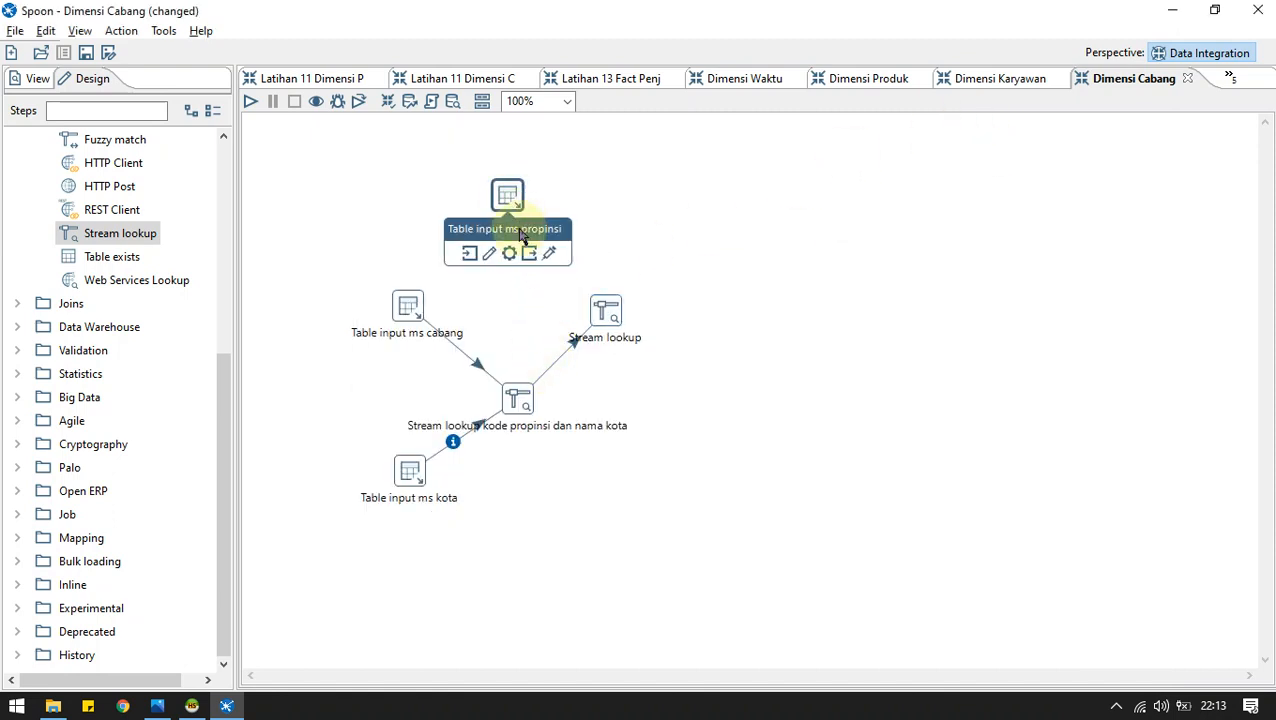
left_click_drag(530, 253, 608, 316)
double_click(607, 312)
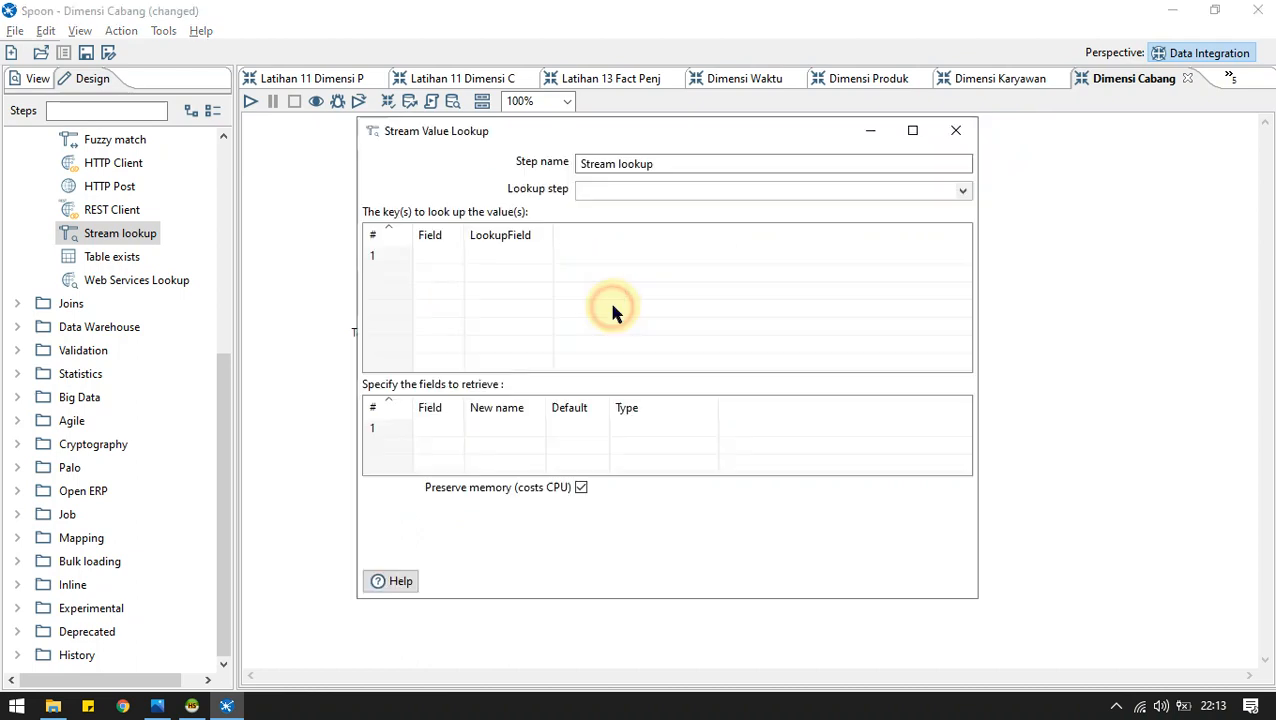
left_click(698, 163)
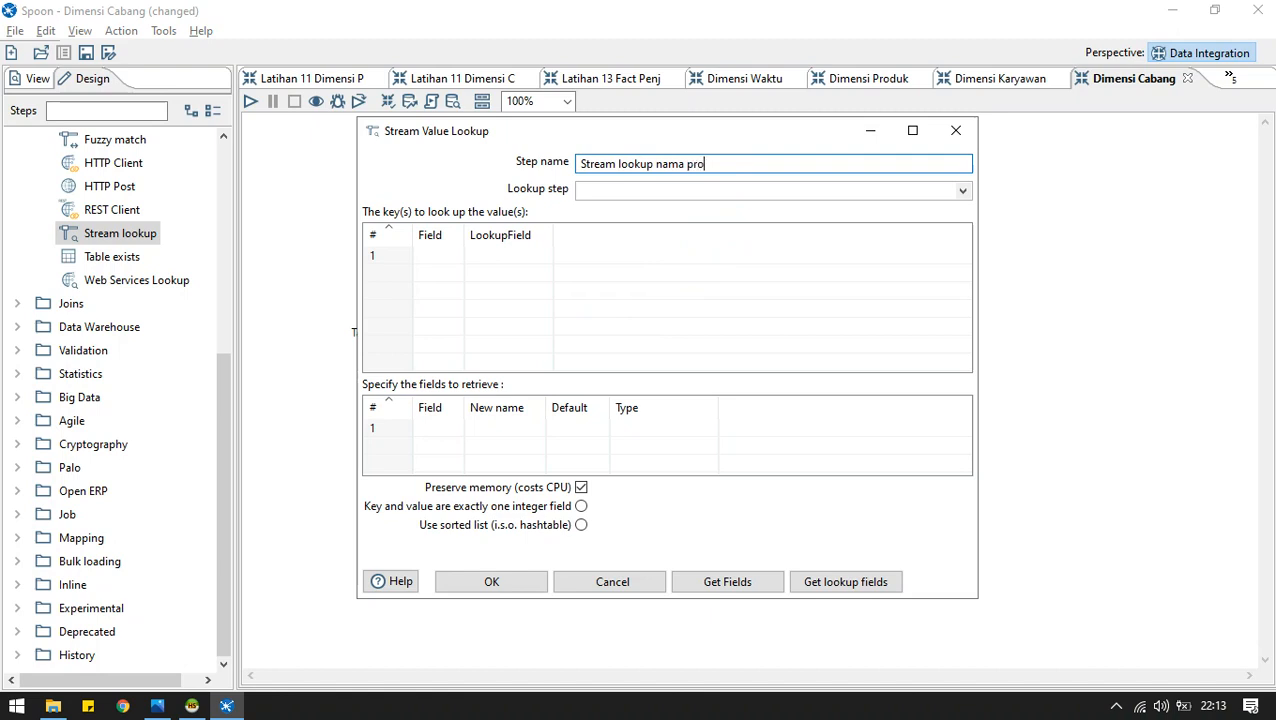
Set Table input ms propinsi as the lookup step and match the key field kode_propinsi to lookup field kode_propinsi.
left_click(960, 191)
left_click(703, 223)
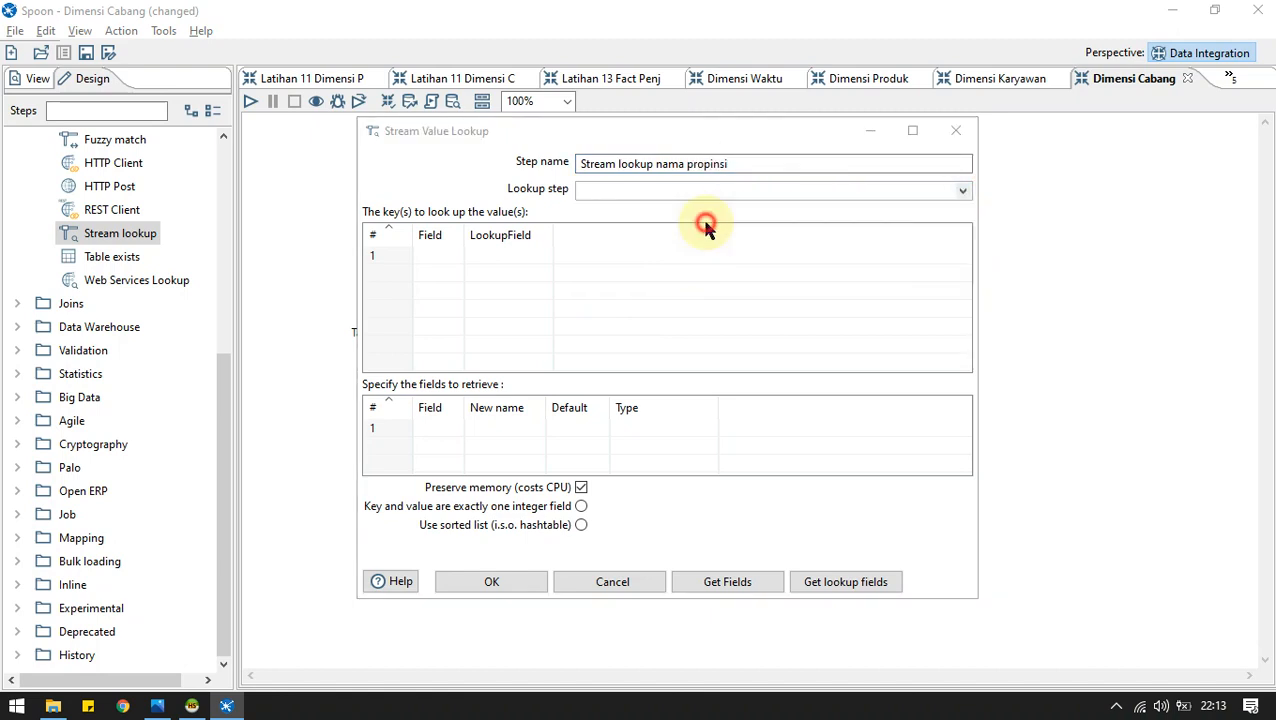
left_click(455, 257)
left_click(480, 298)
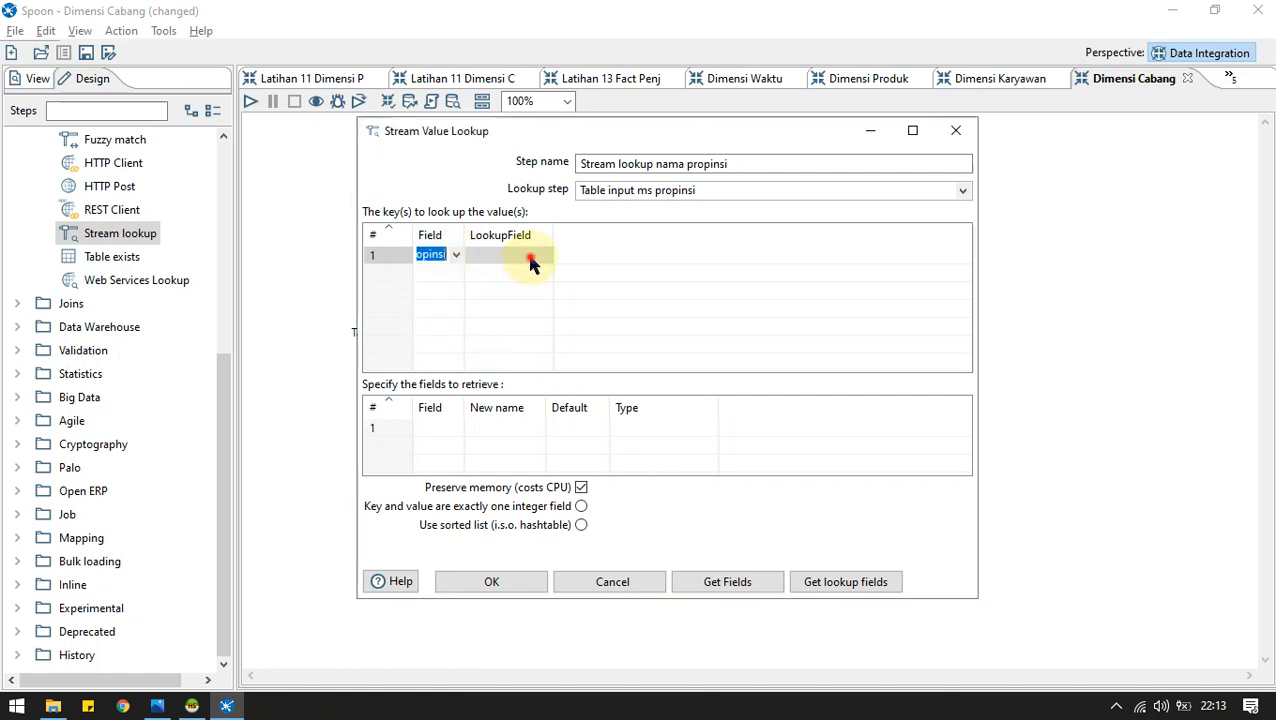
left_click(535, 258)
left_click(542, 255)
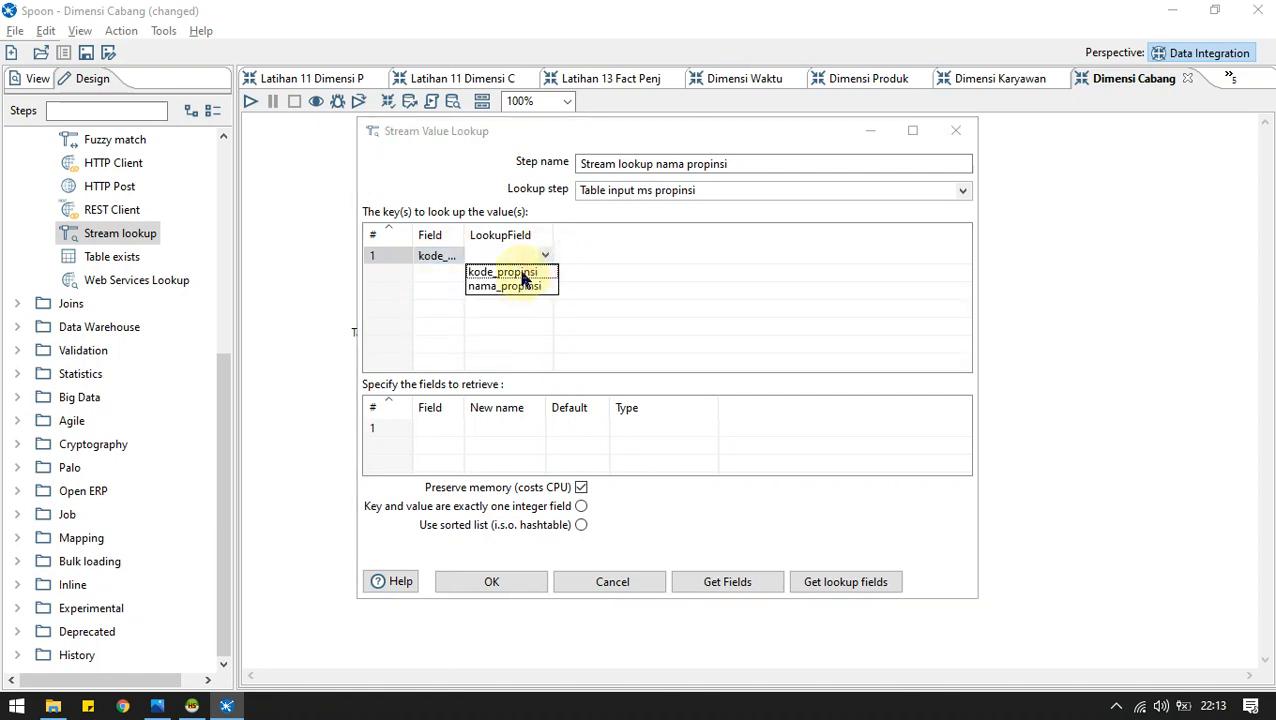
left_click(521, 271)
Retrieve nama_propinsi with type String in the stream lookup and confirm the settings.
left_click(447, 425)
left_click(453, 428)
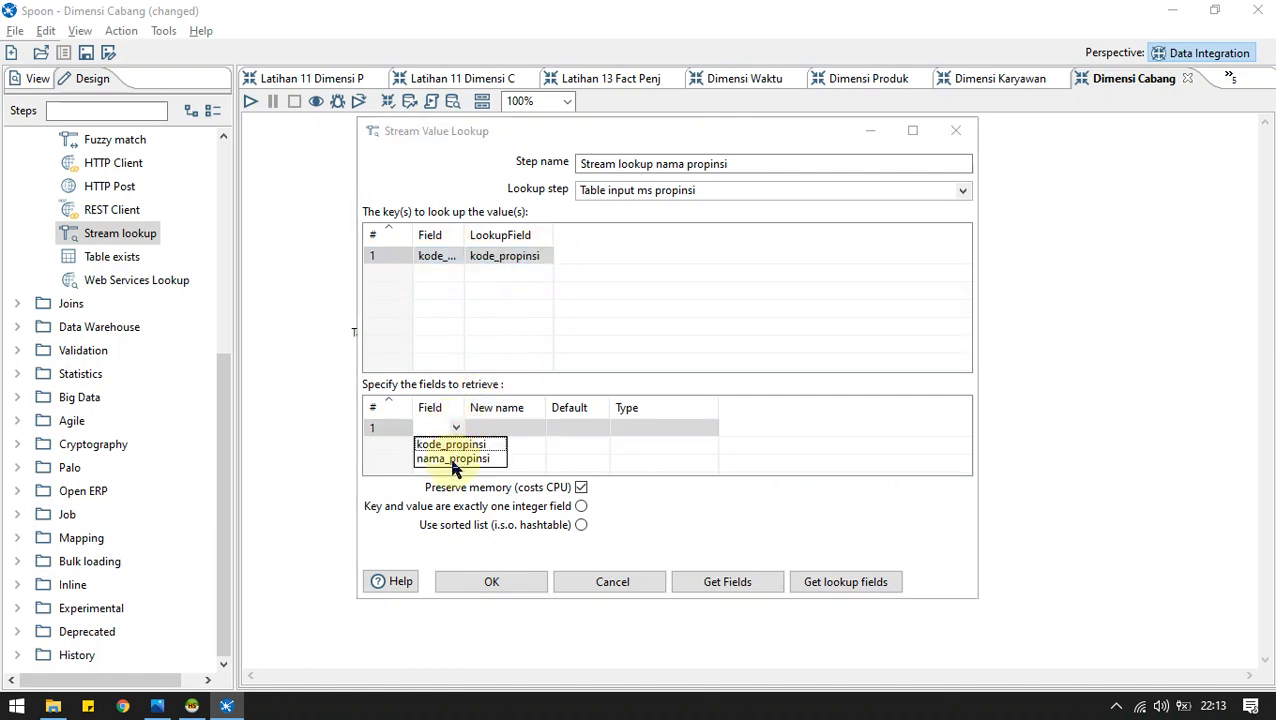
left_click(452, 459)
left_click(706, 430)
left_click(706, 430)
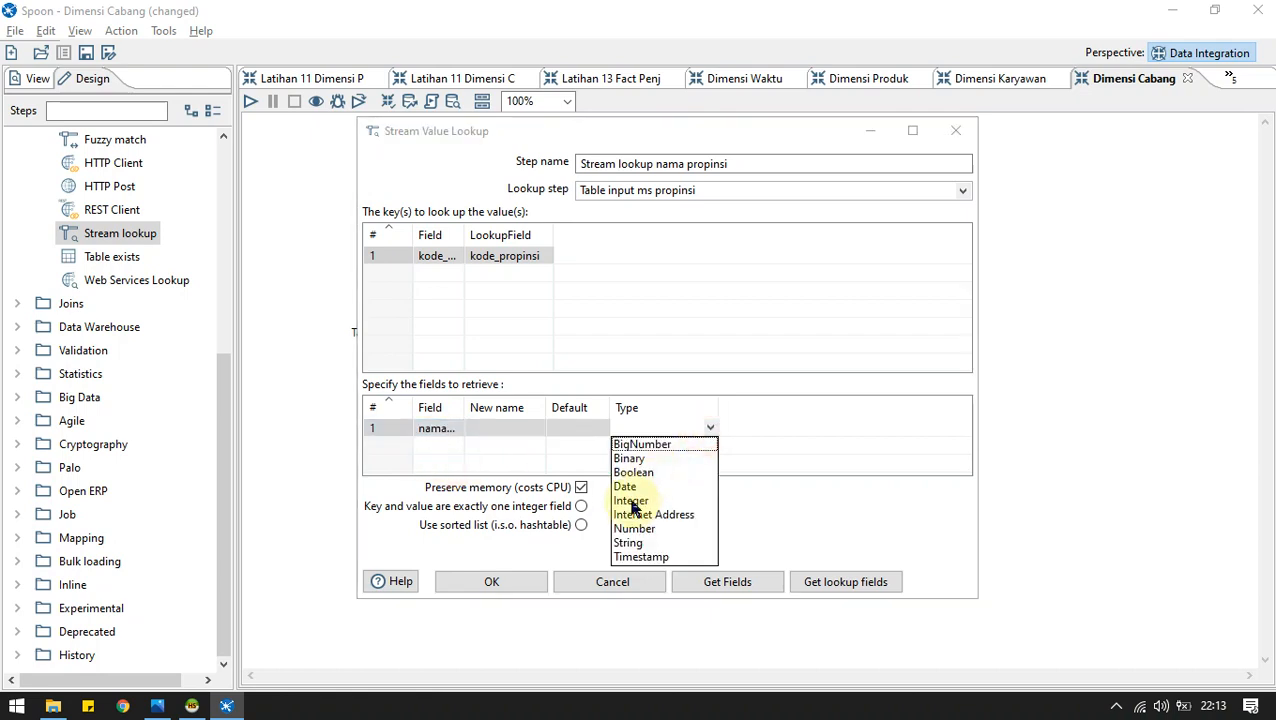
left_click(632, 529)
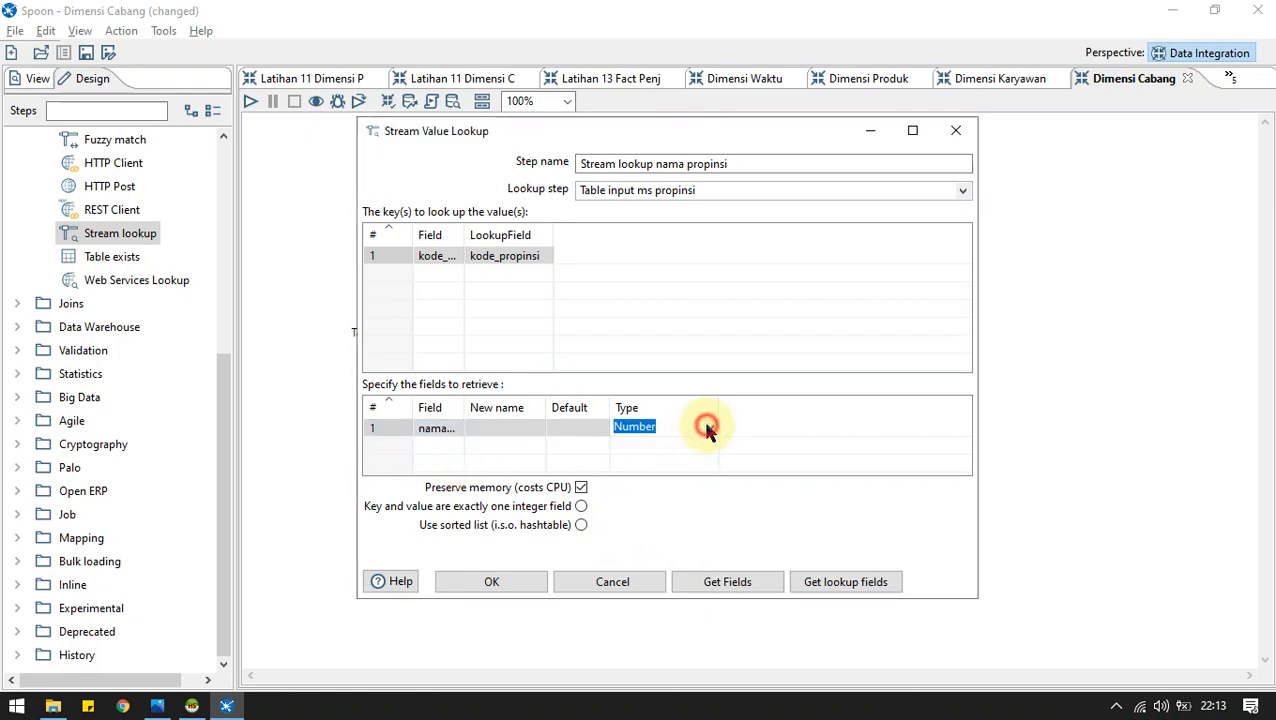
left_click(706, 430)
left_click(640, 544)
left_click(520, 584)
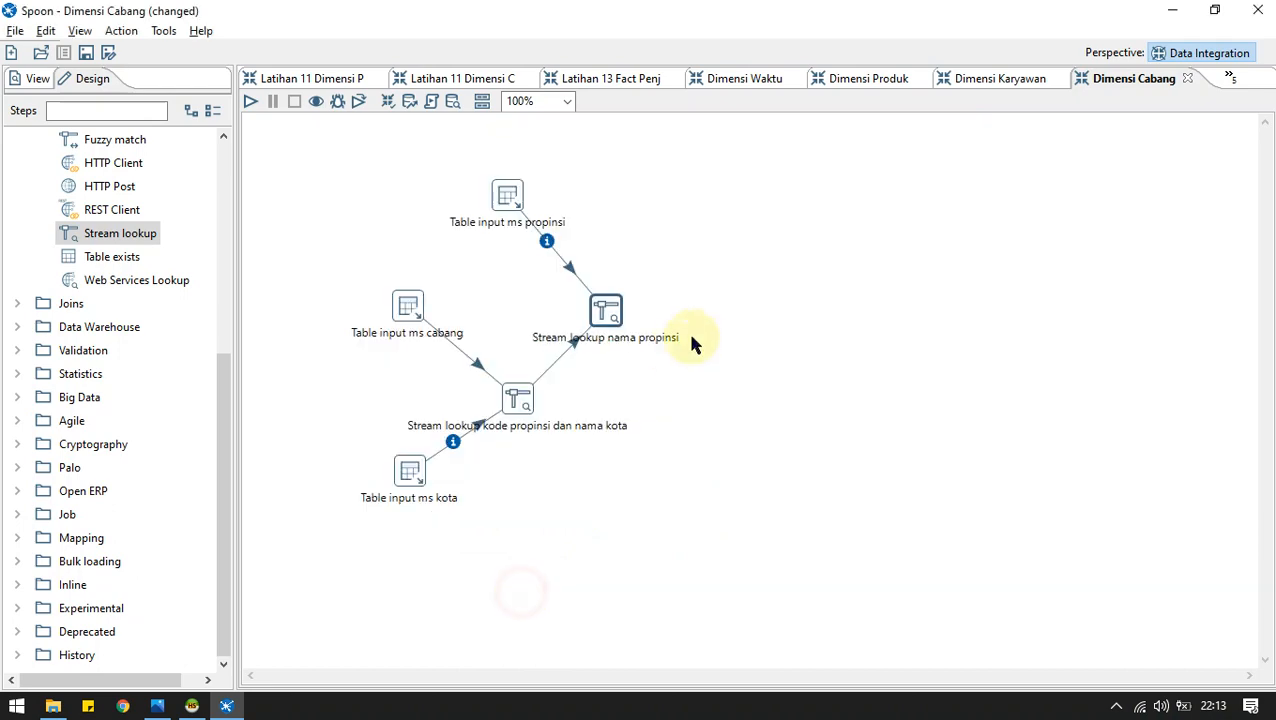
left_click(701, 337)
Check the dim_cabang attributes in the coba erd.png diagram and return to the Dimensi Cabang transformation.
key("alt+Tab")
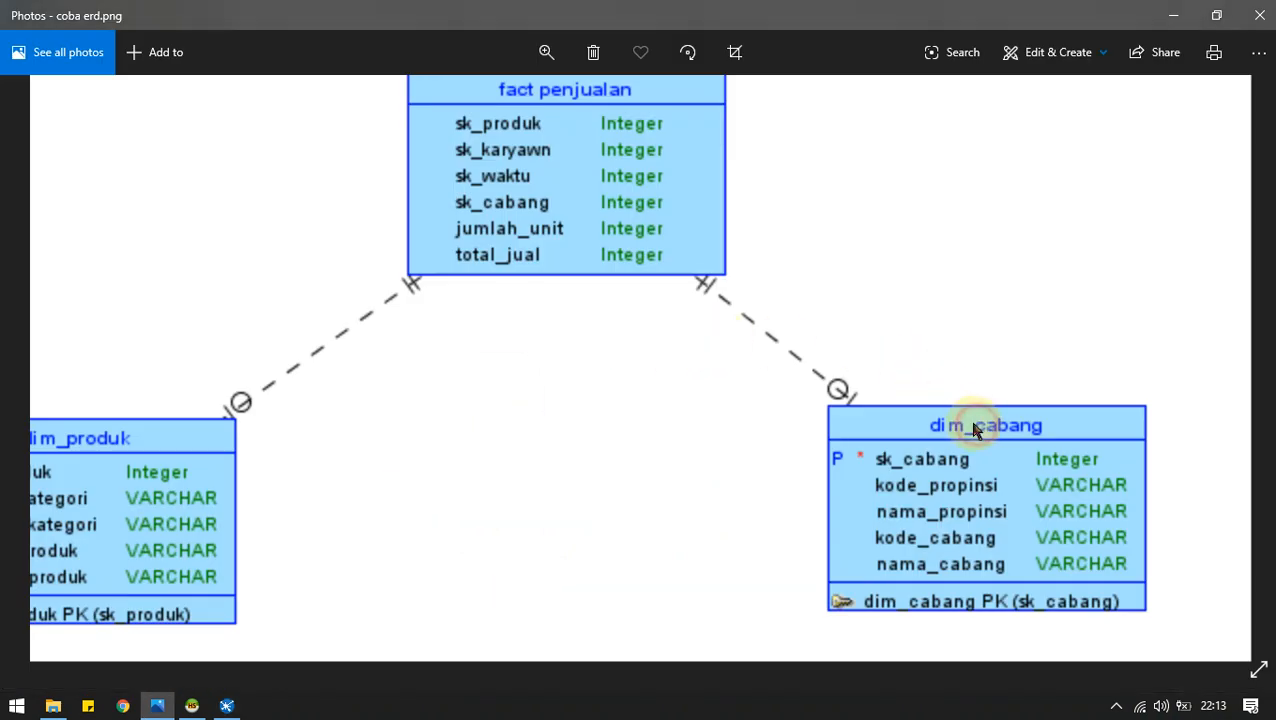
key("alt+Tab")
key("alt+Tab")
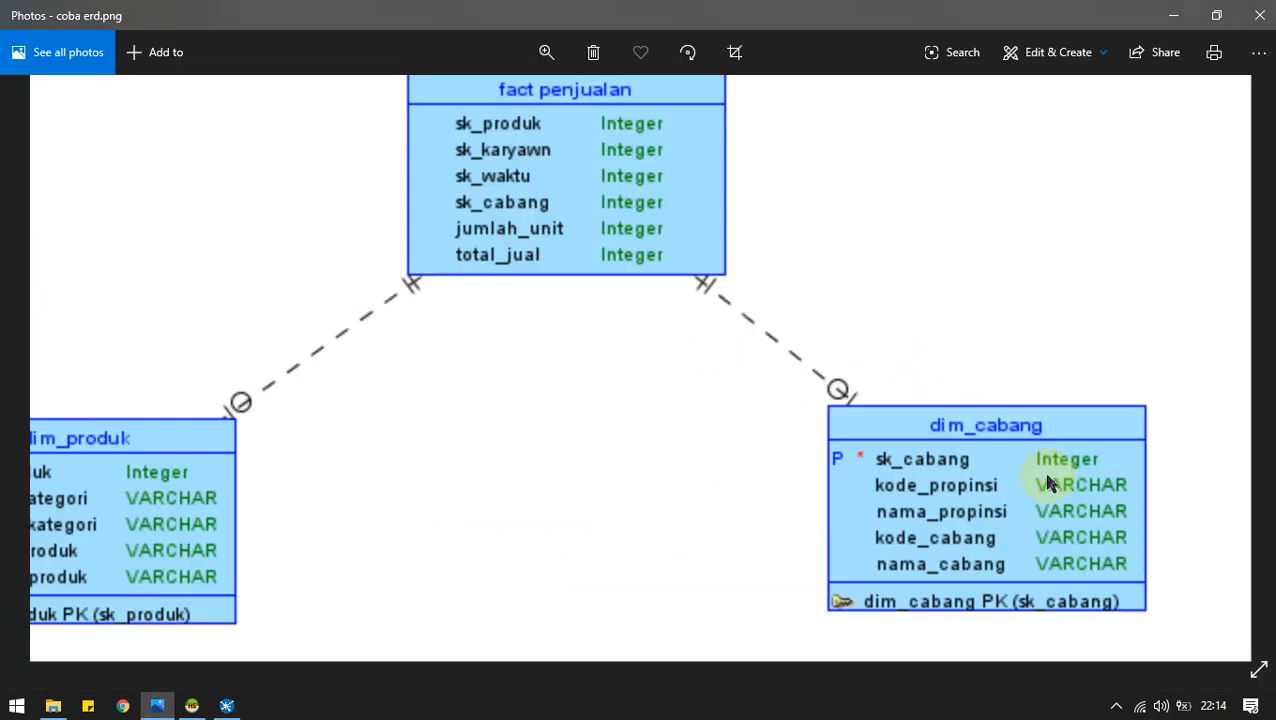
key("alt+Tab")
left_click(117, 110)
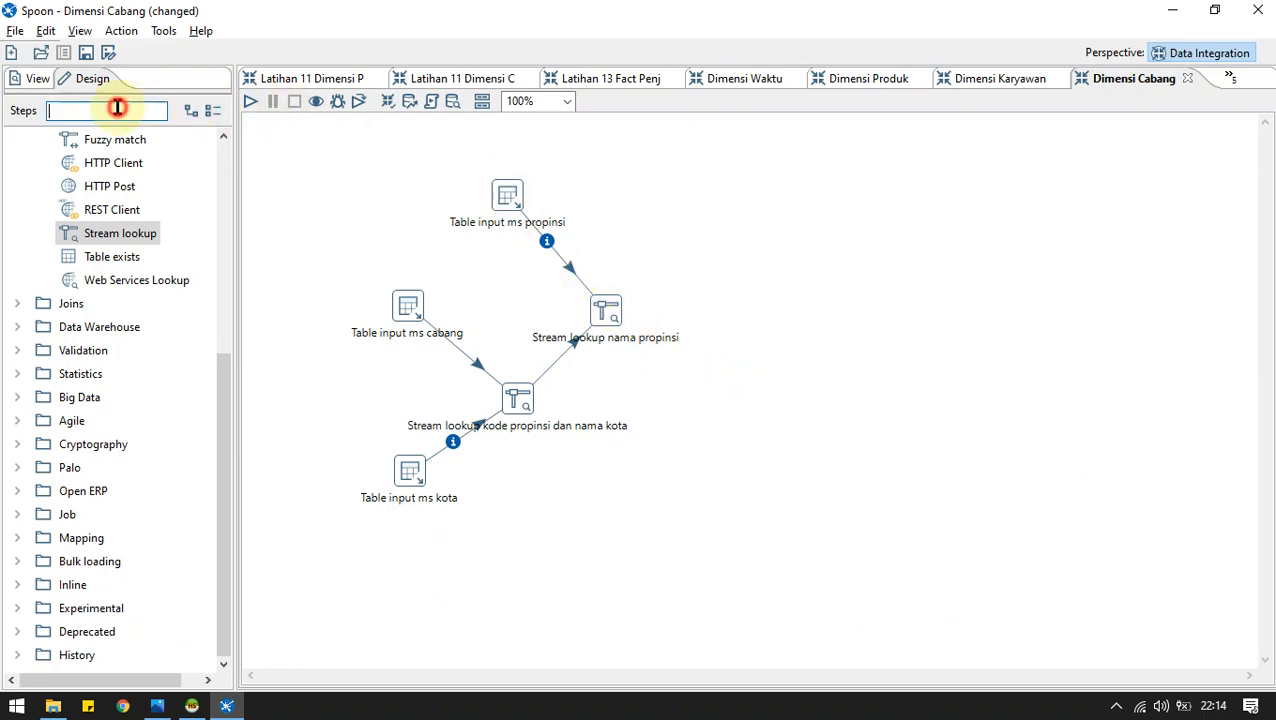
type("sele")
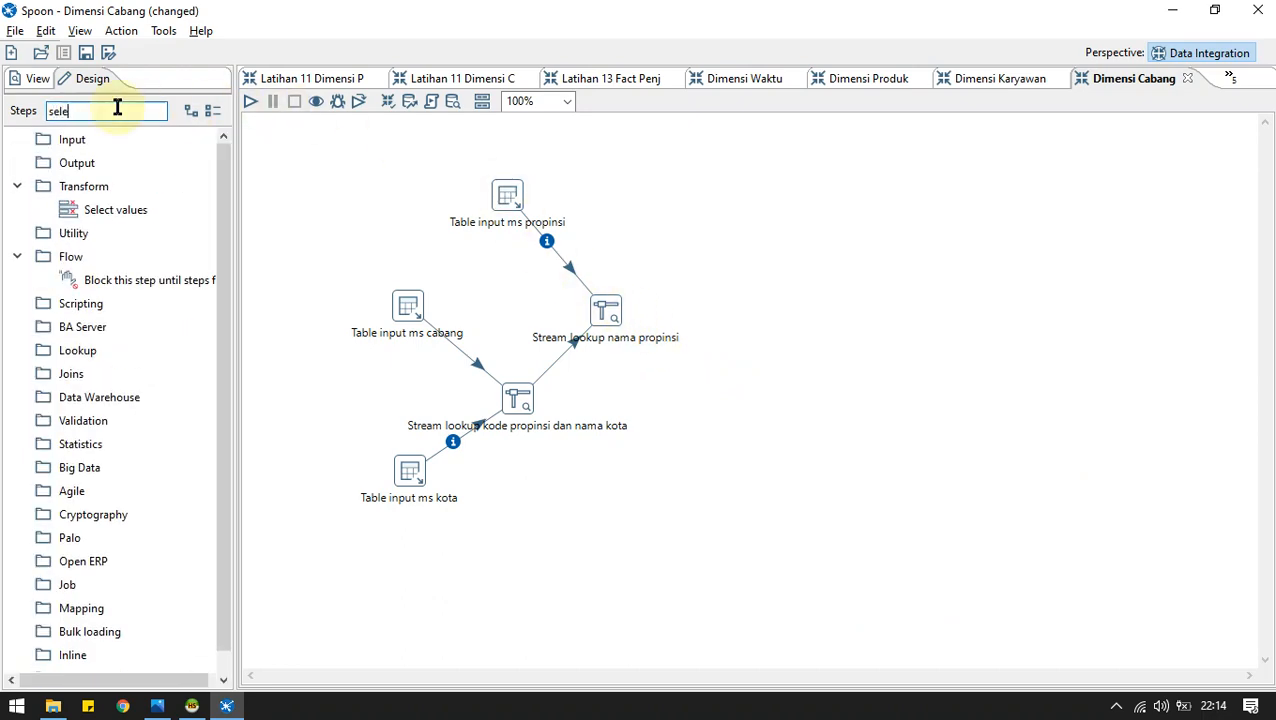
key("BackSpace")
key("BackSpace")
key("BackSpace")
key("BackSpace")
Add an Add sequence step to the canvas and link Stream lookup nama propinsi to it.
type("add")
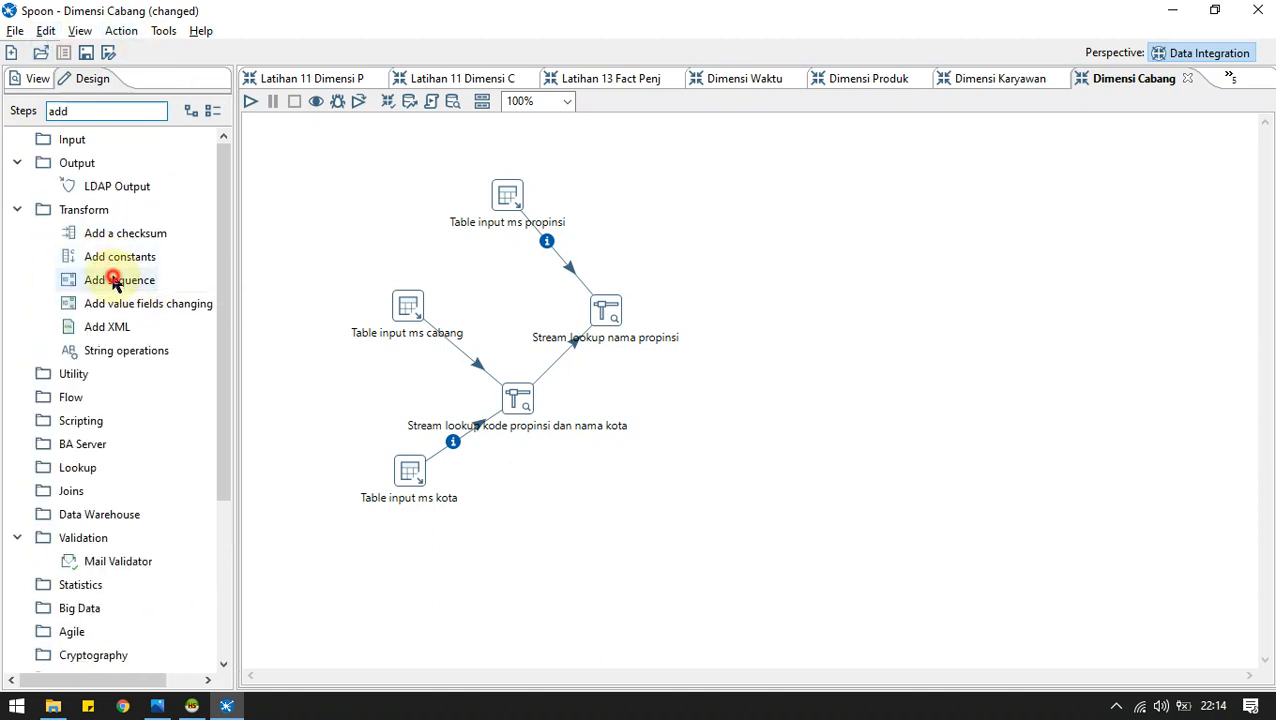
left_click_drag(107, 280, 706, 402)
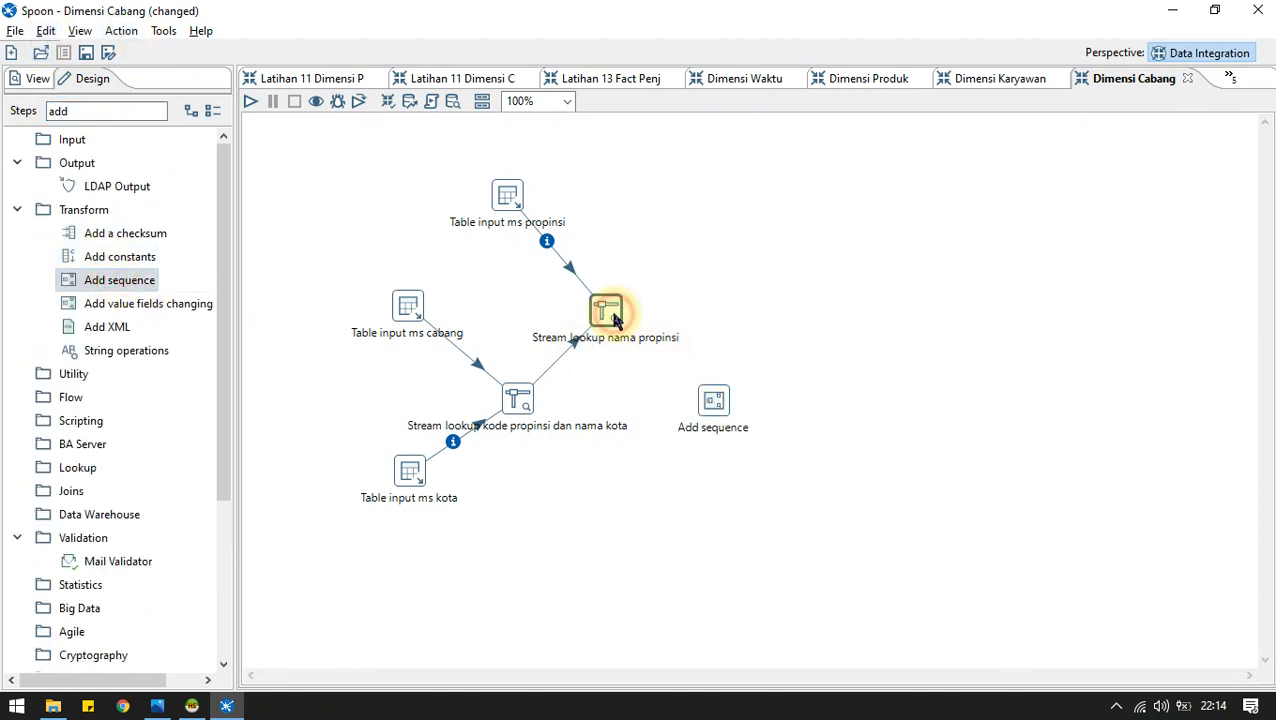
mouse_move(628, 333)
left_click_drag(641, 375, 708, 368)
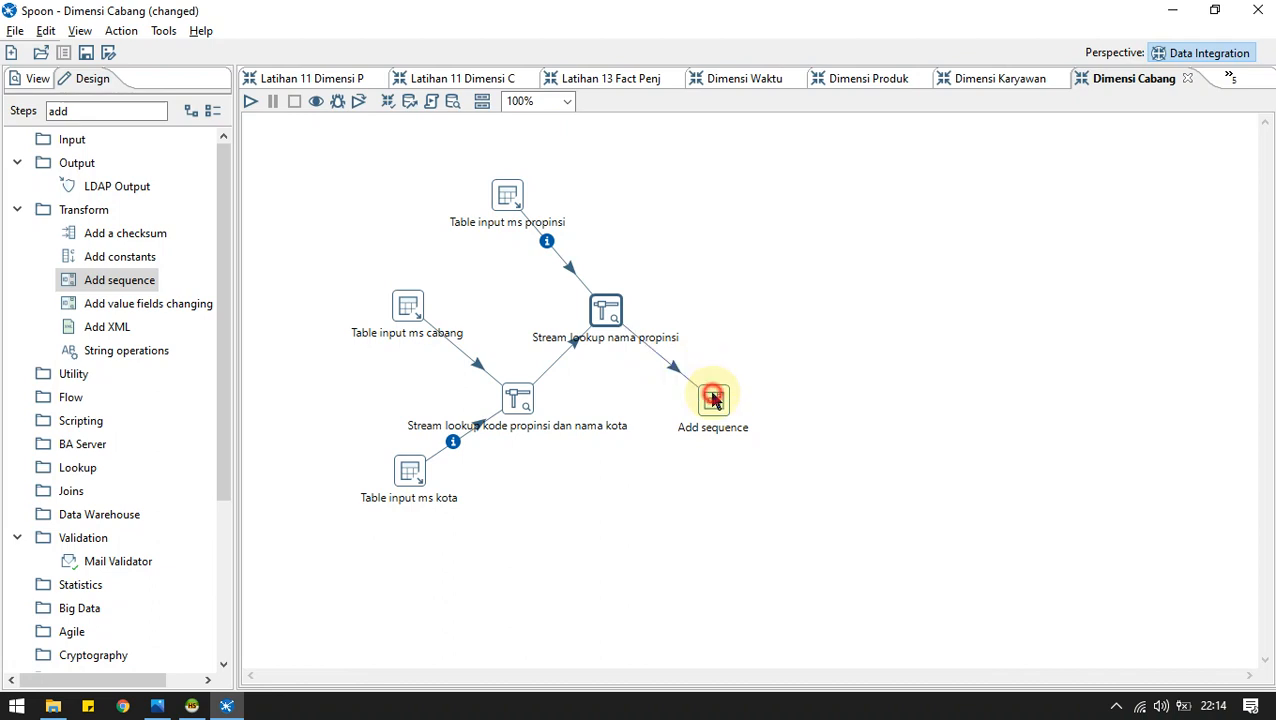
Name the sequence step Add sequence sk cabang, set its value name to sk_cabang and confirm.
double_click(713, 400)
left_click(706, 188)
type("sequence sk cabang")
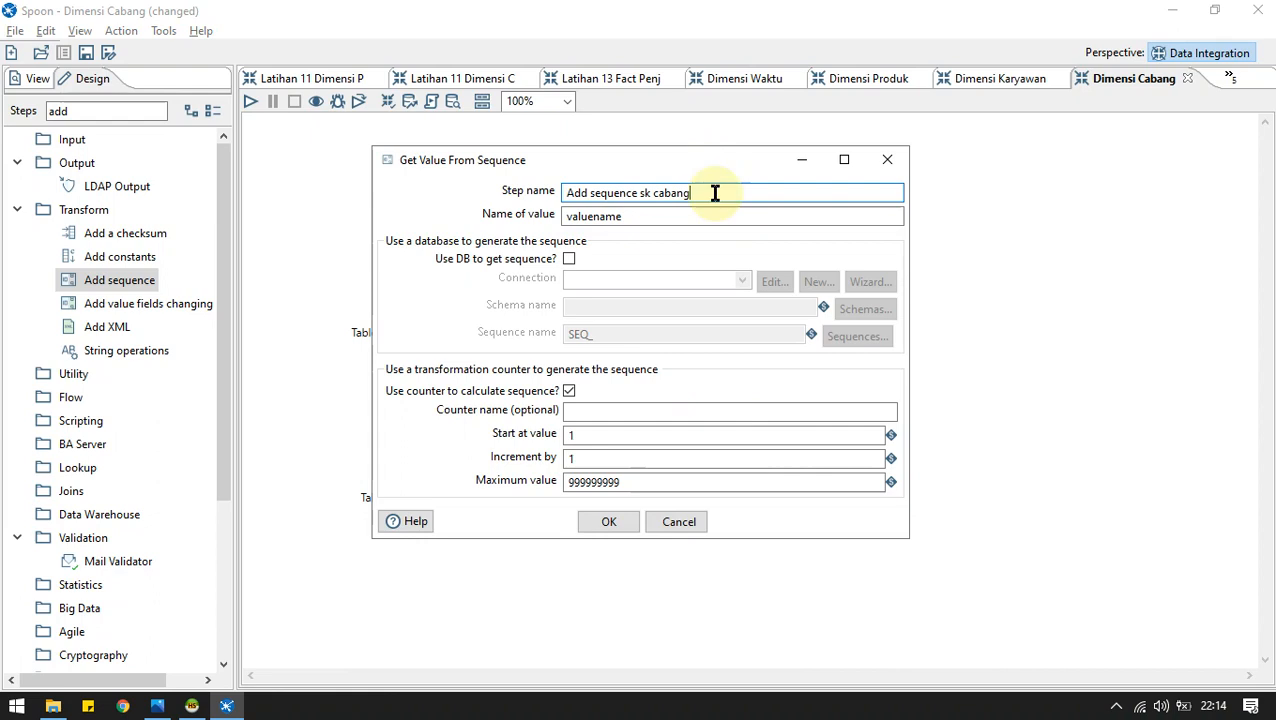
double_click(655, 216)
type("sk_cabang")
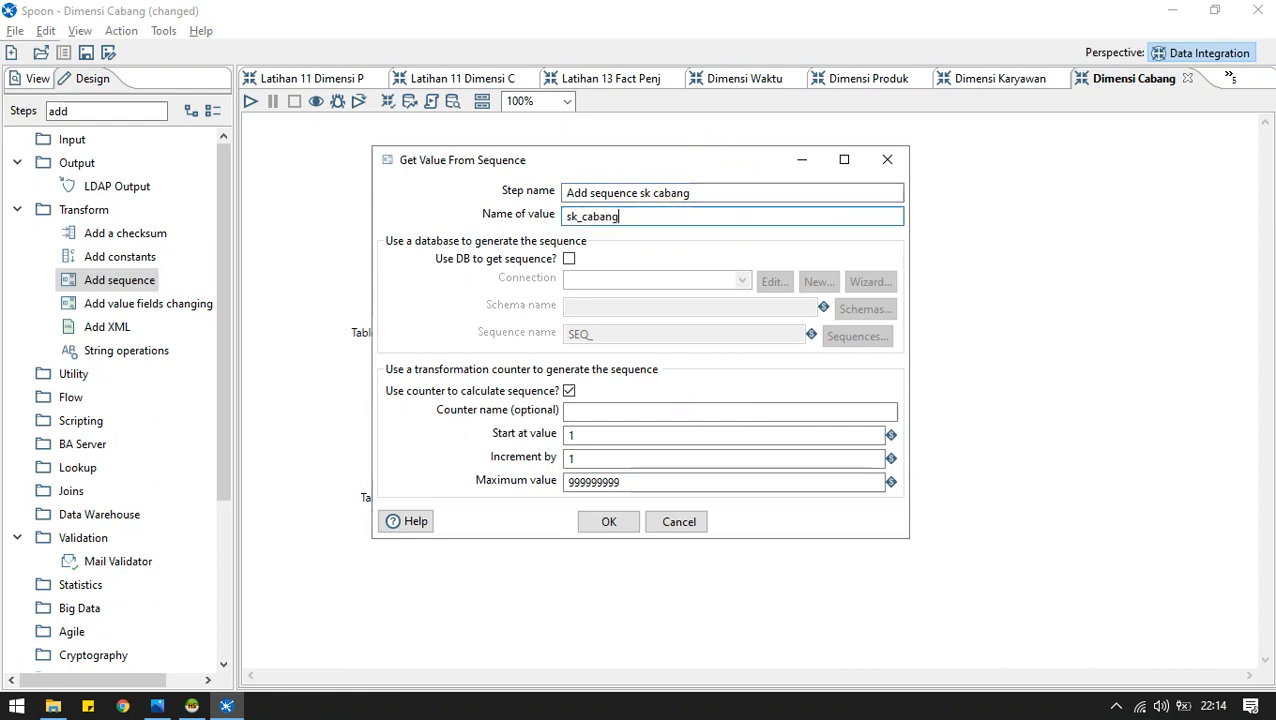
left_click(609, 521)
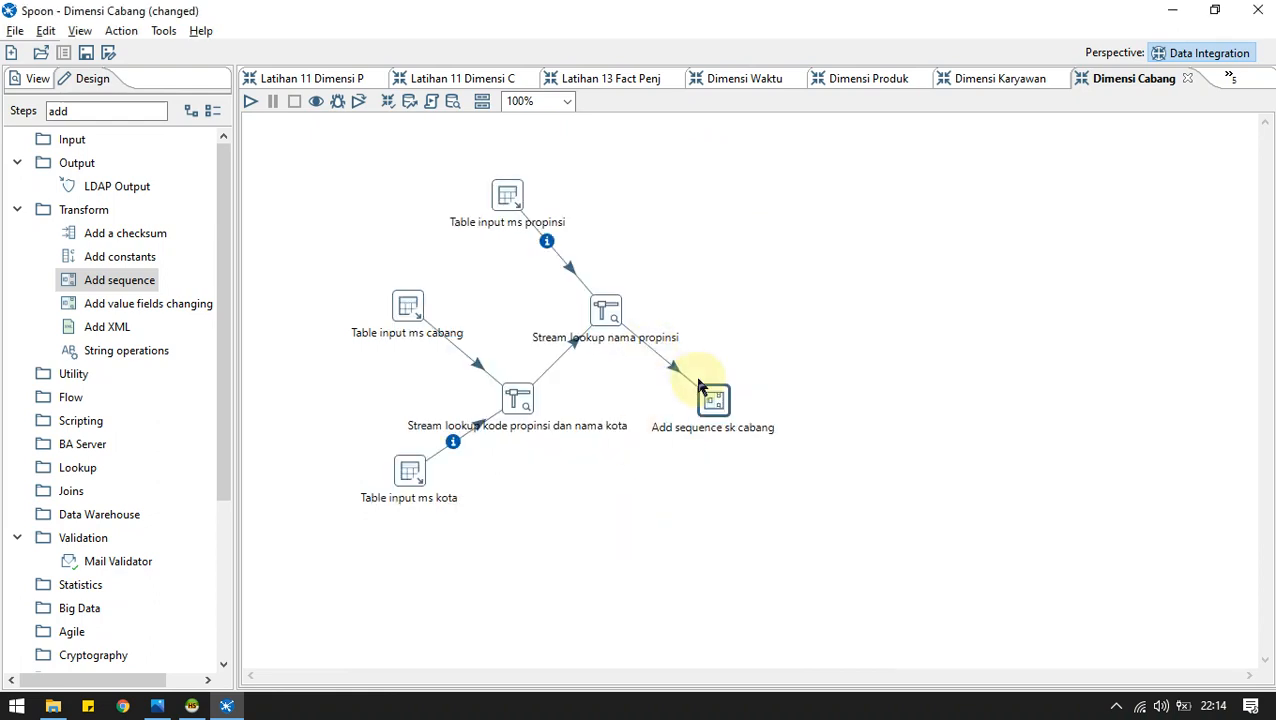
Add a Select values step above Add sequence sk cabang and link the sequence step to it.
double_click(137, 112)
key("BackSpace")
type("se")
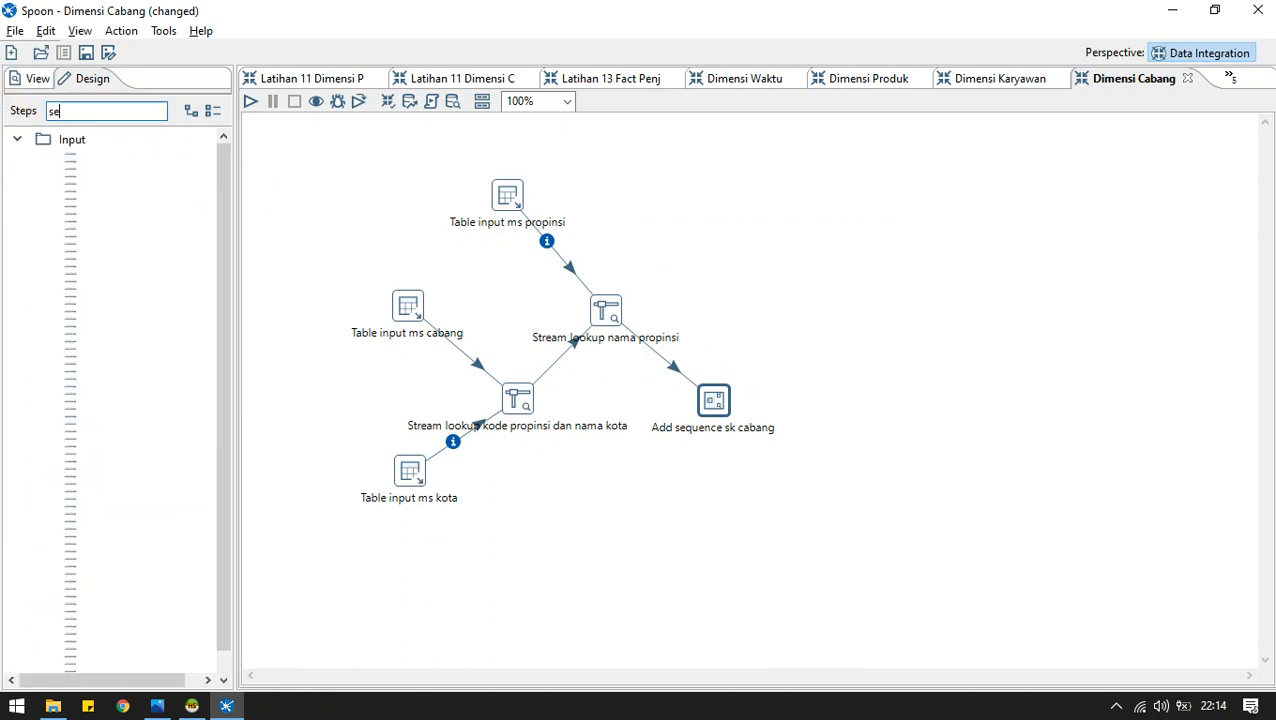
type("le")
left_click_drag(97, 209, 745, 312)
mouse_move(714, 401)
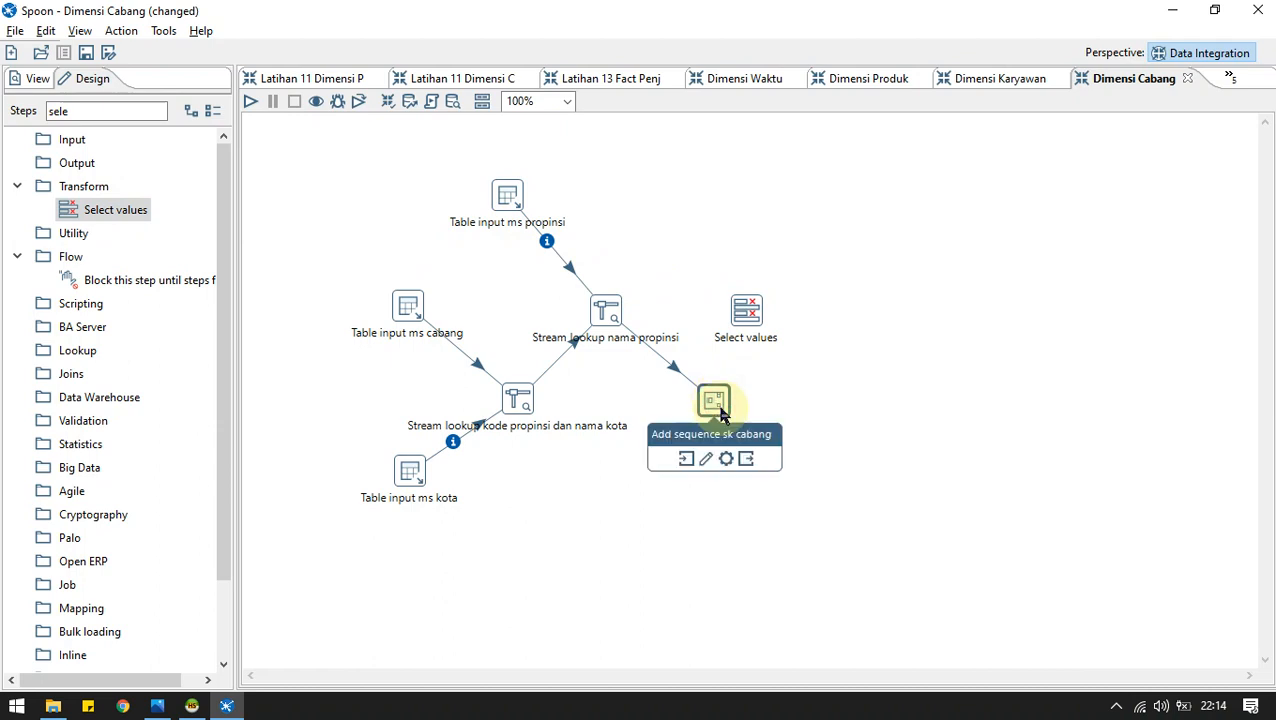
left_click_drag(750, 460, 750, 318)
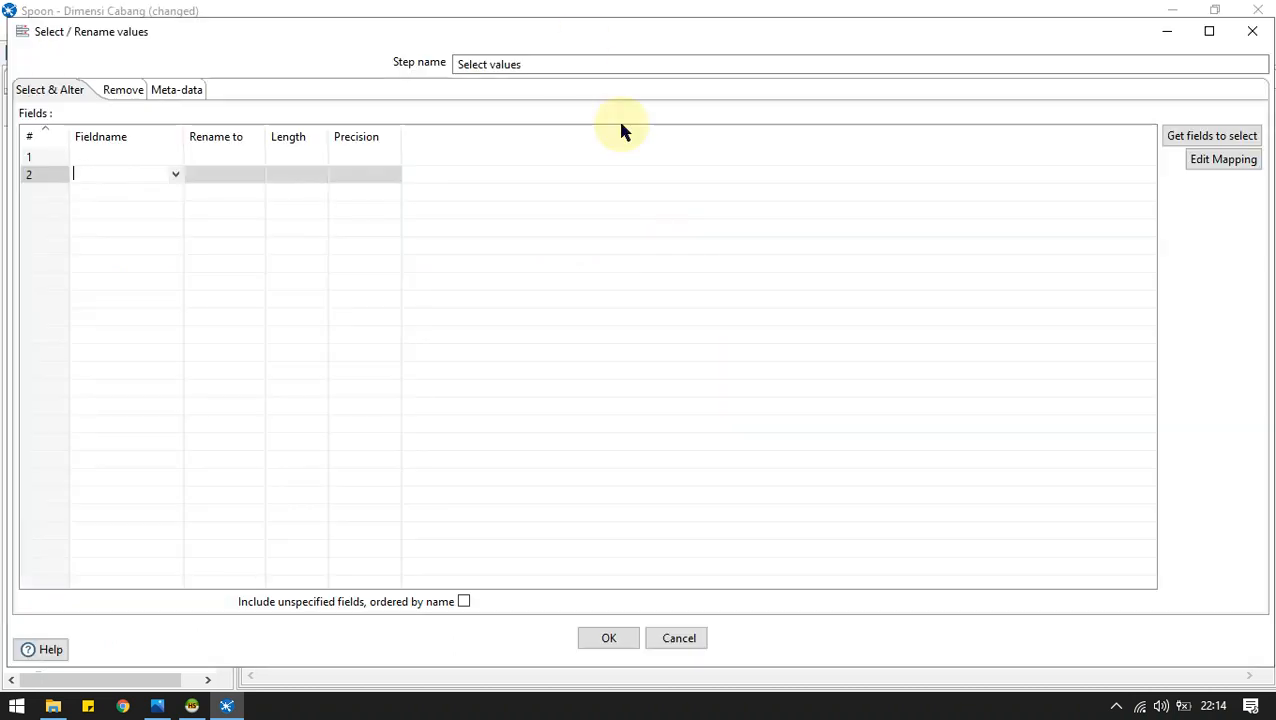
Name the Select values step Urutkan atribut and load all incoming fields into its selection list.
triple_click(550, 62)
type("uru")
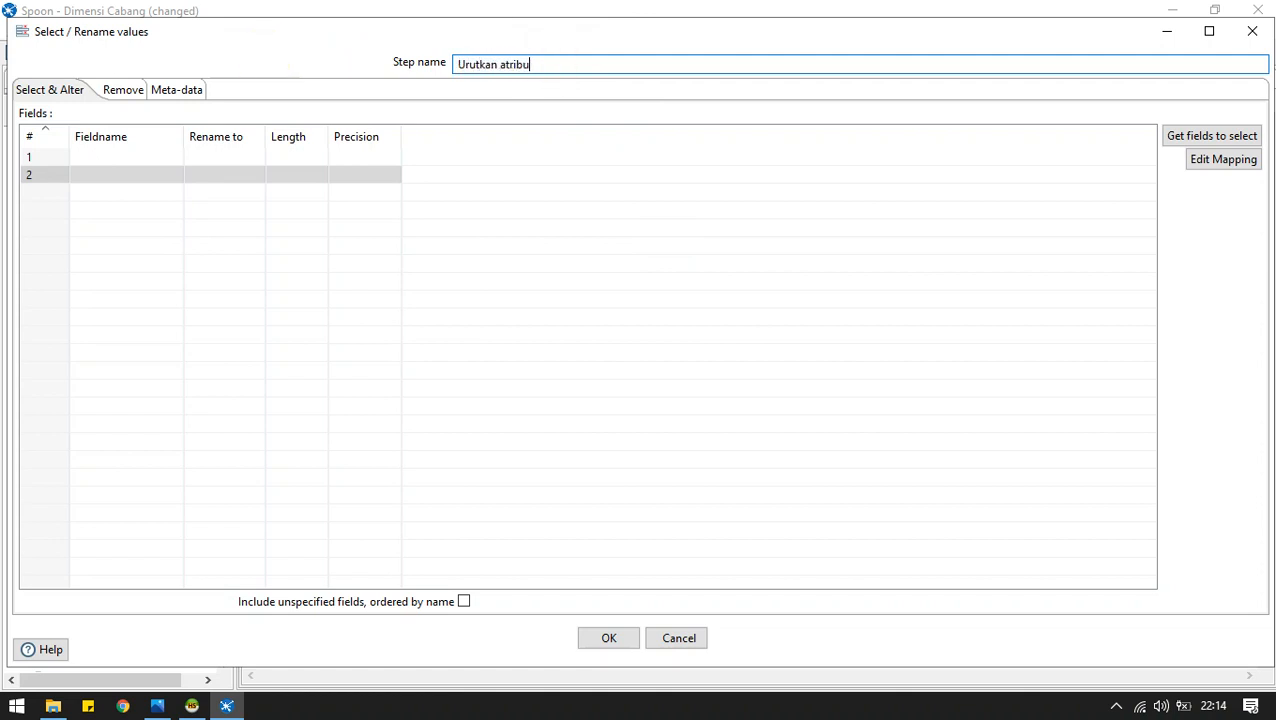
left_click(1198, 136)
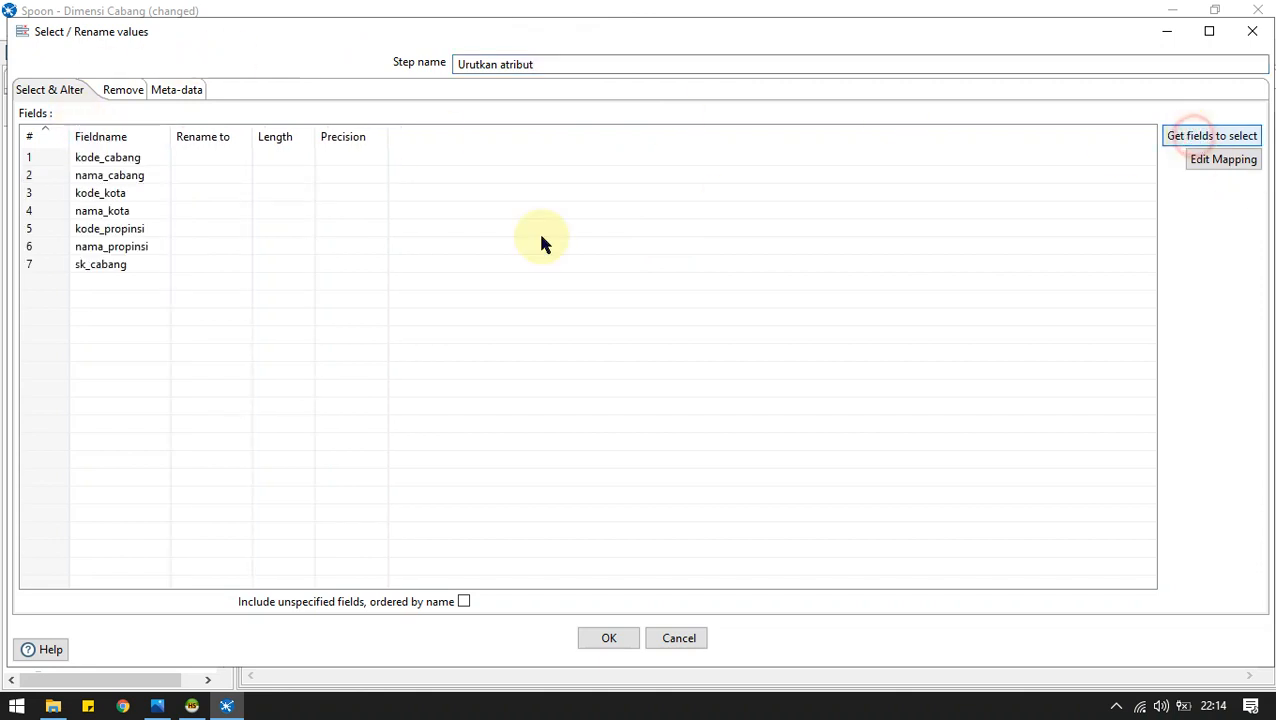
Check the attribute order in the ERD and move sk_cabang to the first row of the field list.
left_click(137, 158)
key("alt+Tab")
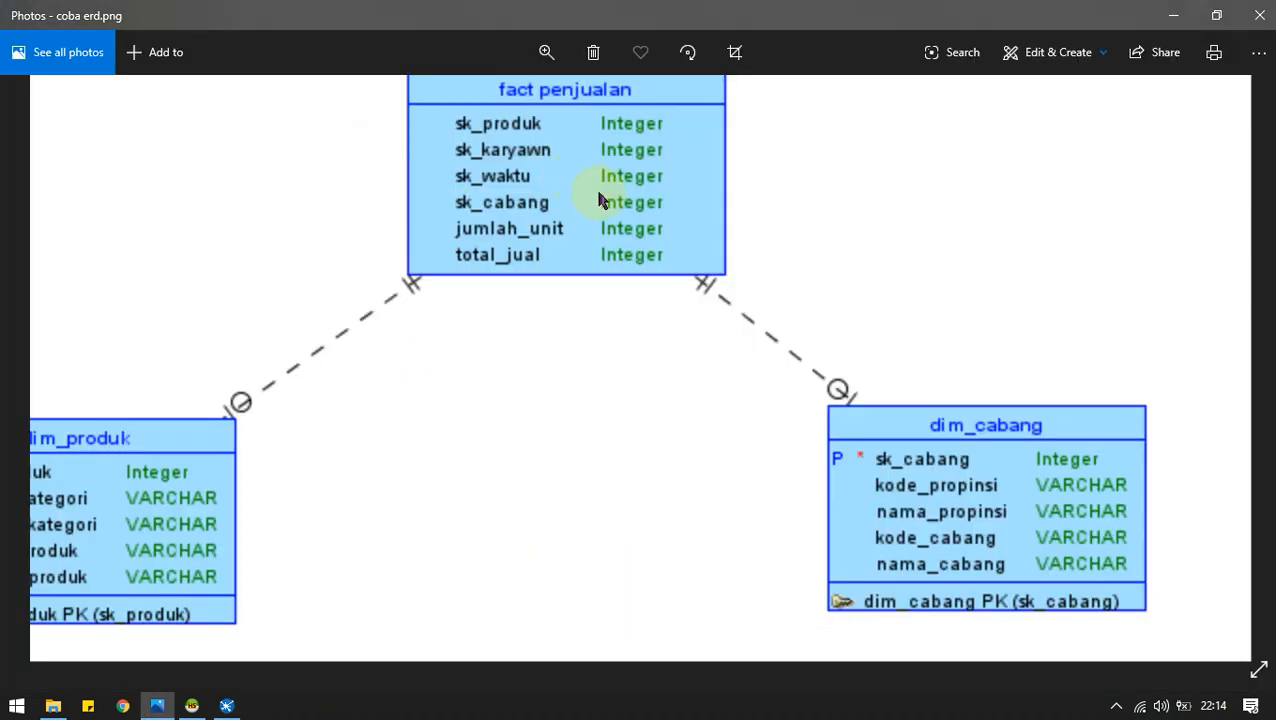
key("alt+Tab")
left_click(46, 262)
key("ctrl+Up")
key("ctrl+Up")
key("ctrl+Up")
key("ctrl+Up")
key("ctrl+Up")
key("ctrl+Up")
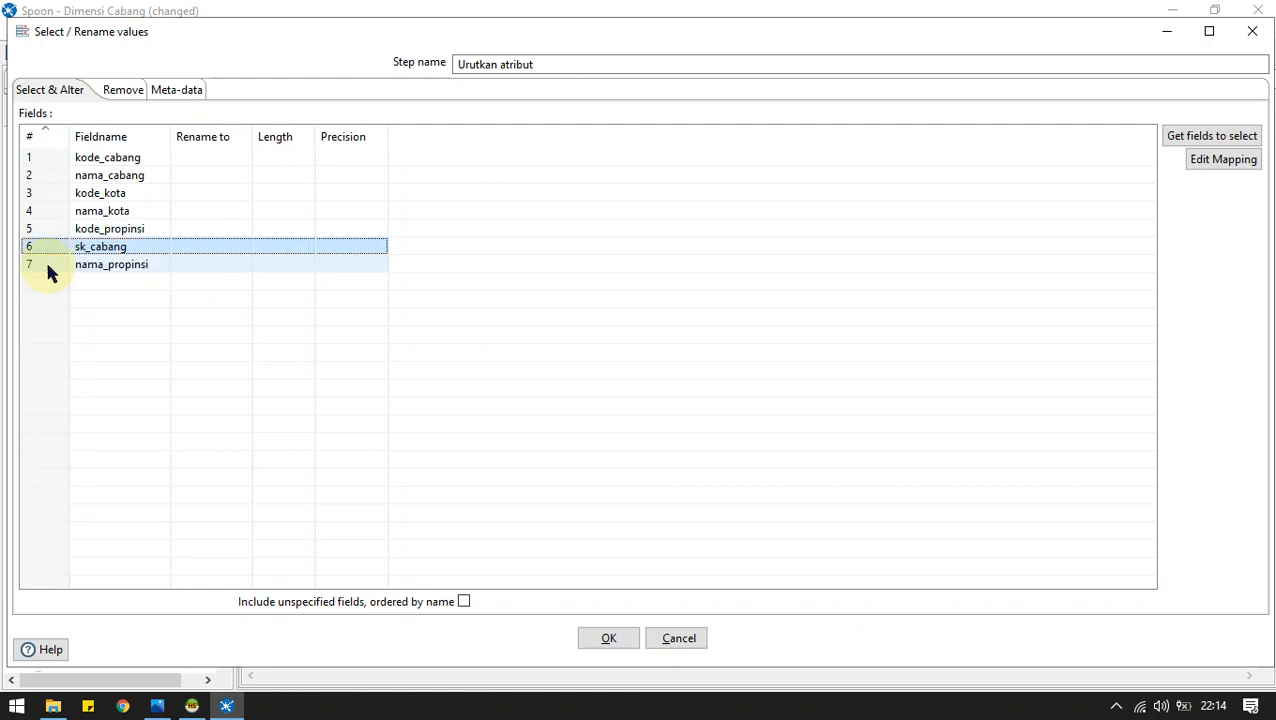
Move kode_propinsi up to the second row, directly below sk_cabang, following the ERD order.
key("alt+Tab")
key("alt+Tab")
key("Down")
key("Down")
key("Down")
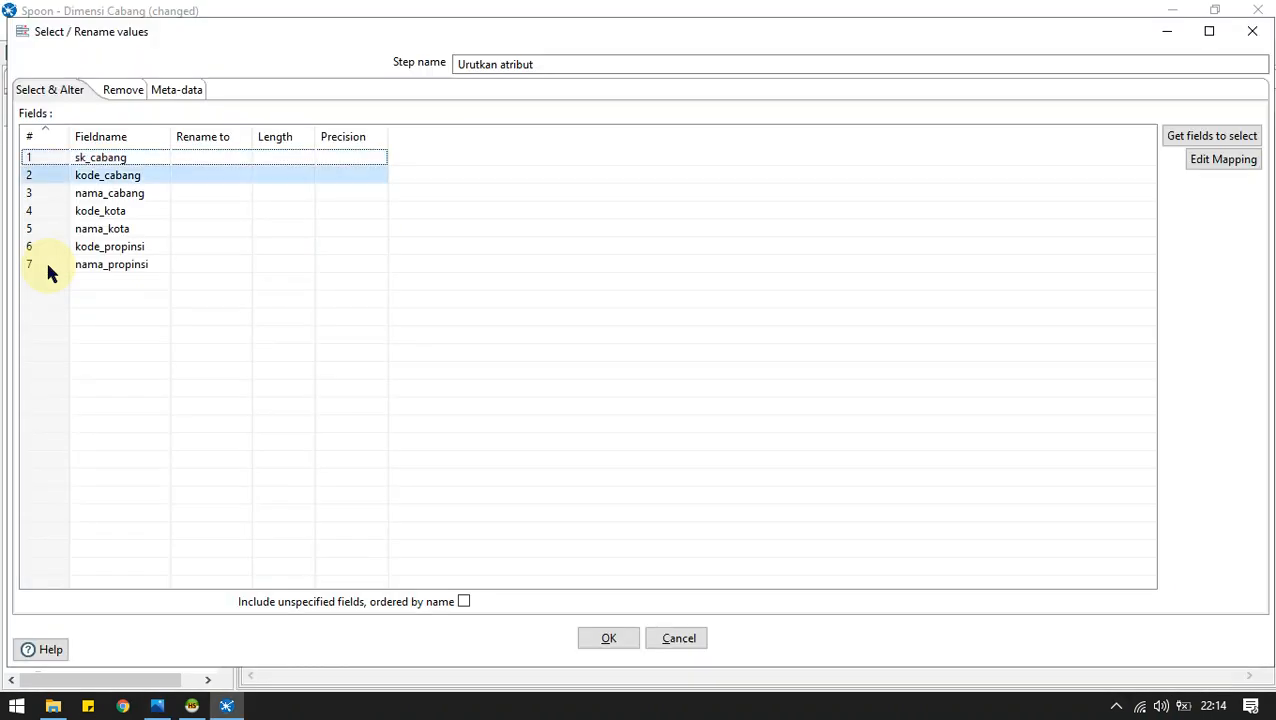
key("Down")
key("Down")
key("ctrl+Up")
key("ctrl+Up")
key("ctrl+Up")
key("ctrl+Up")
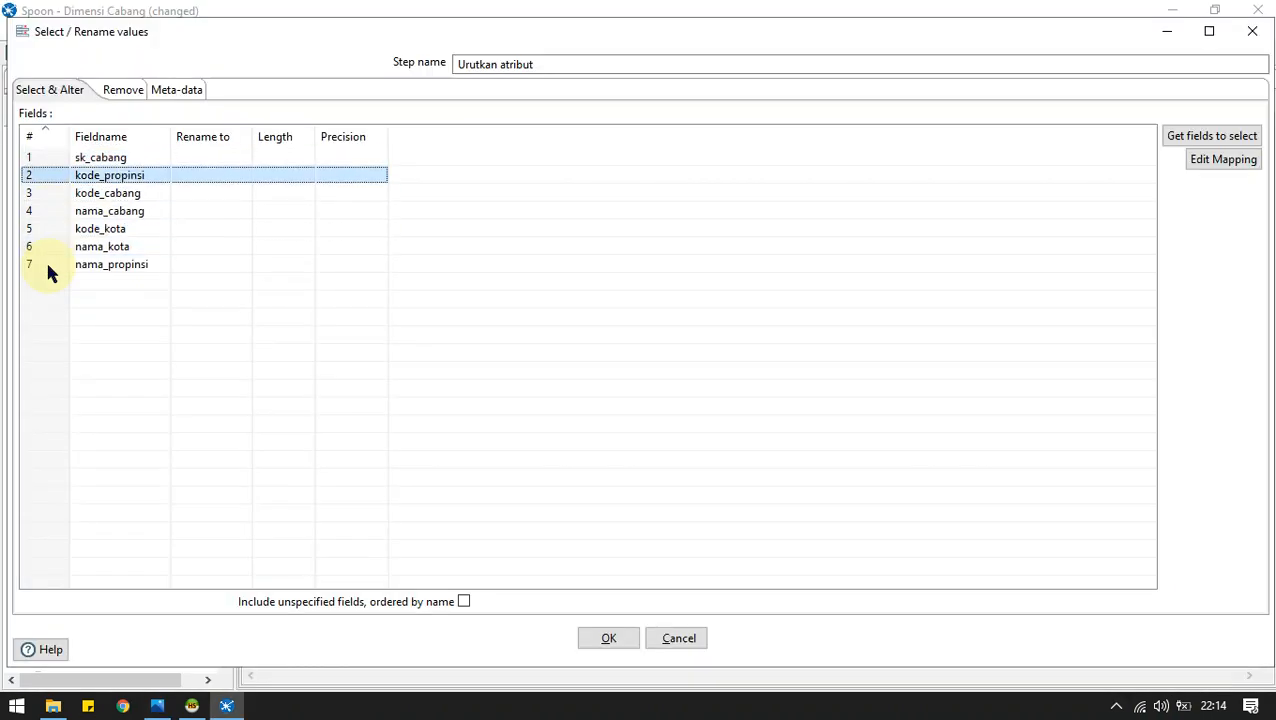
Move nama_propinsi up to the third row, directly below kode_propinsi, following the ERD order.
key("alt+Tab")
key("alt+Tab")
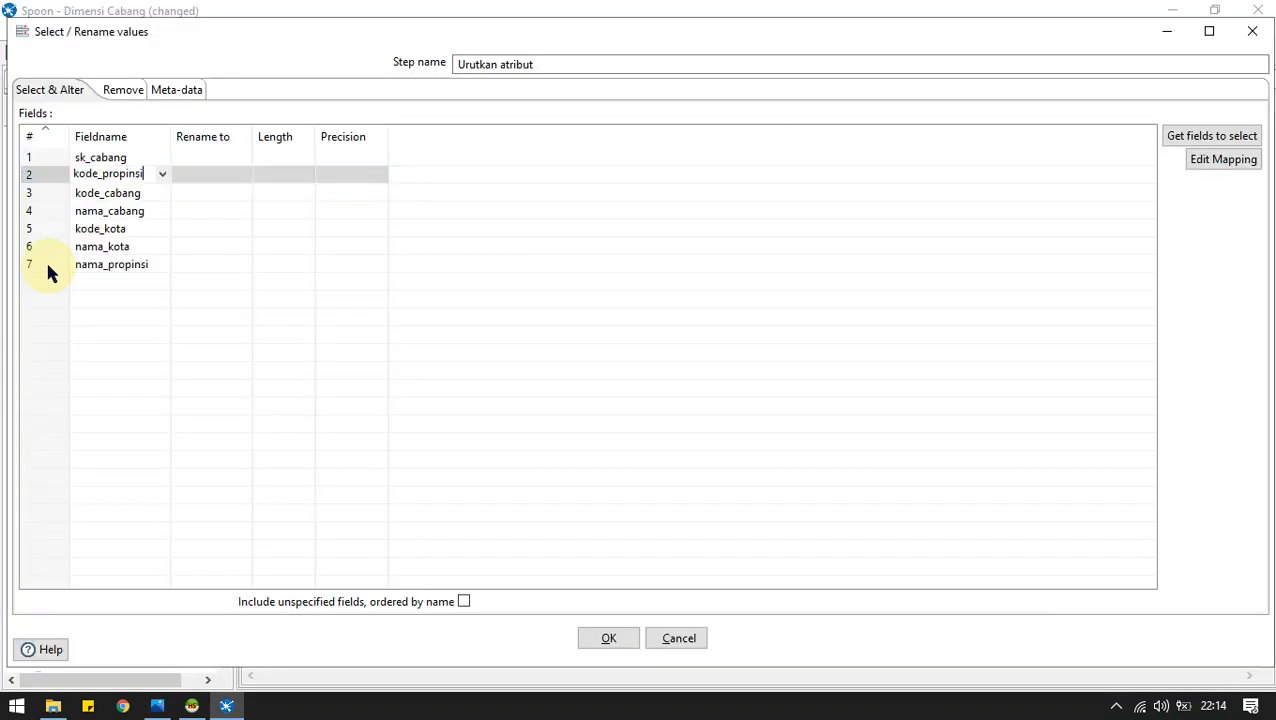
key("Down")
key("Down")
key("Down")
key("Down")
key("Down")
key("ctrl+Up")
key("ctrl+Up")
key("ctrl+Up")
key("ctrl+Up")
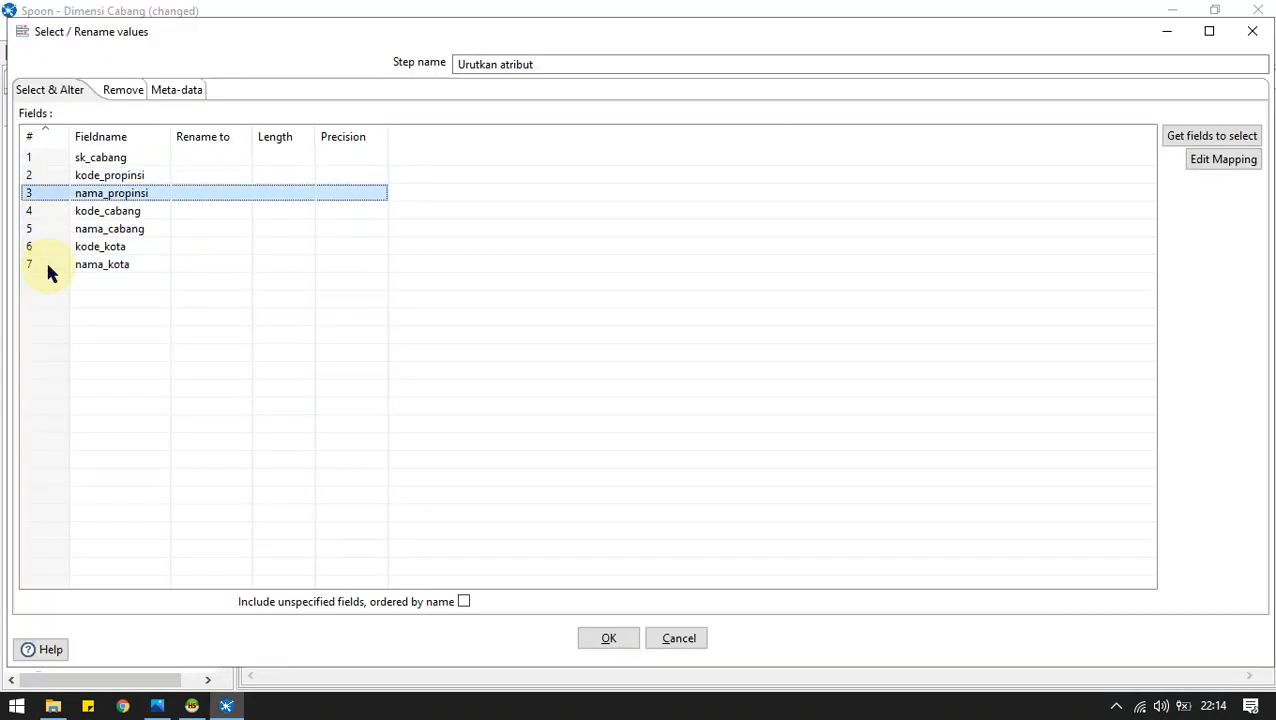
Compare the remaining fields with the ERD, delete kode_kota and nama_kota from the list and confirm the selection.
key("alt+Tab")
key("alt+Tab")
key("Down")
key("Down")
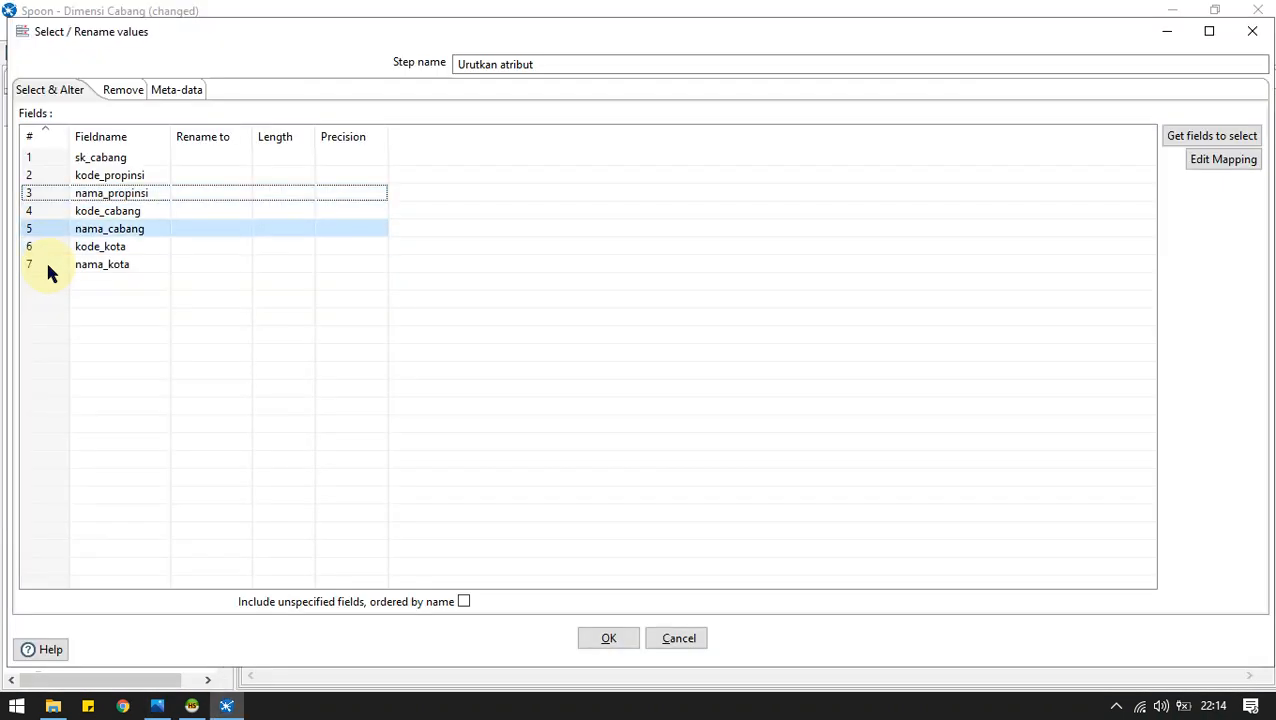
key("alt+Tab")
key("alt+Tab")
key("Down")
key("Down")
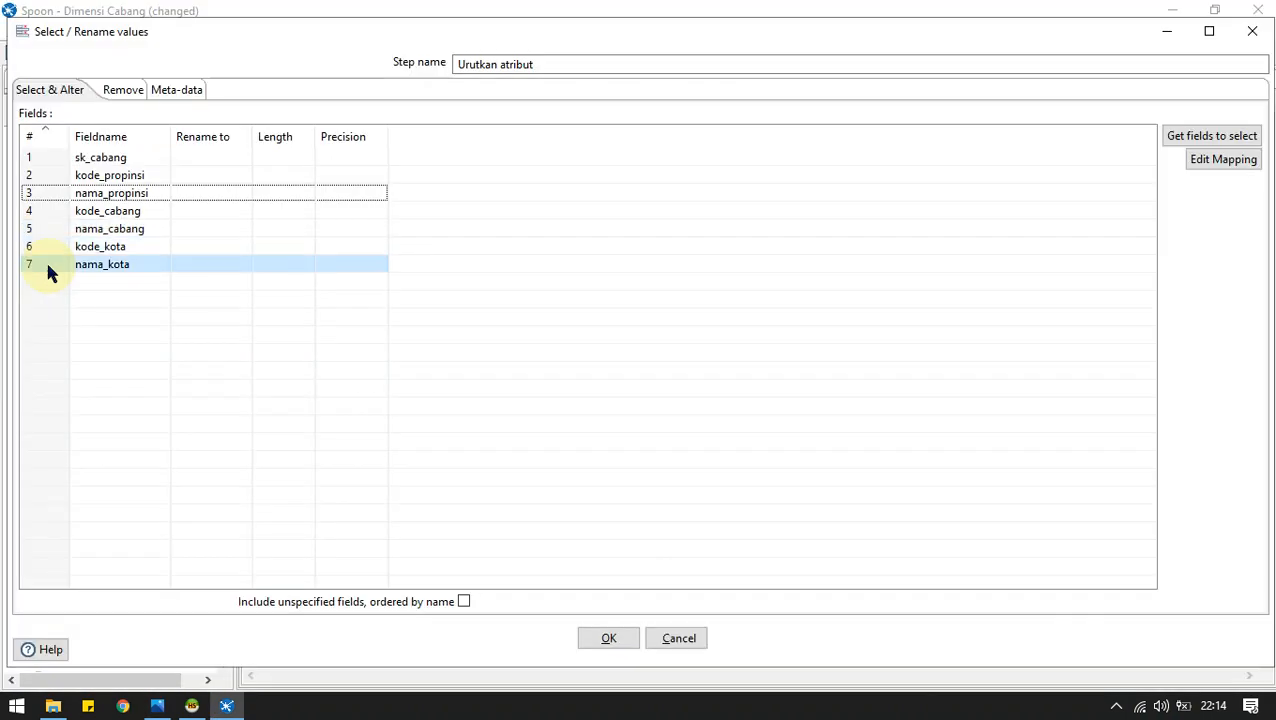
key("shift+Up")
key("Delete")
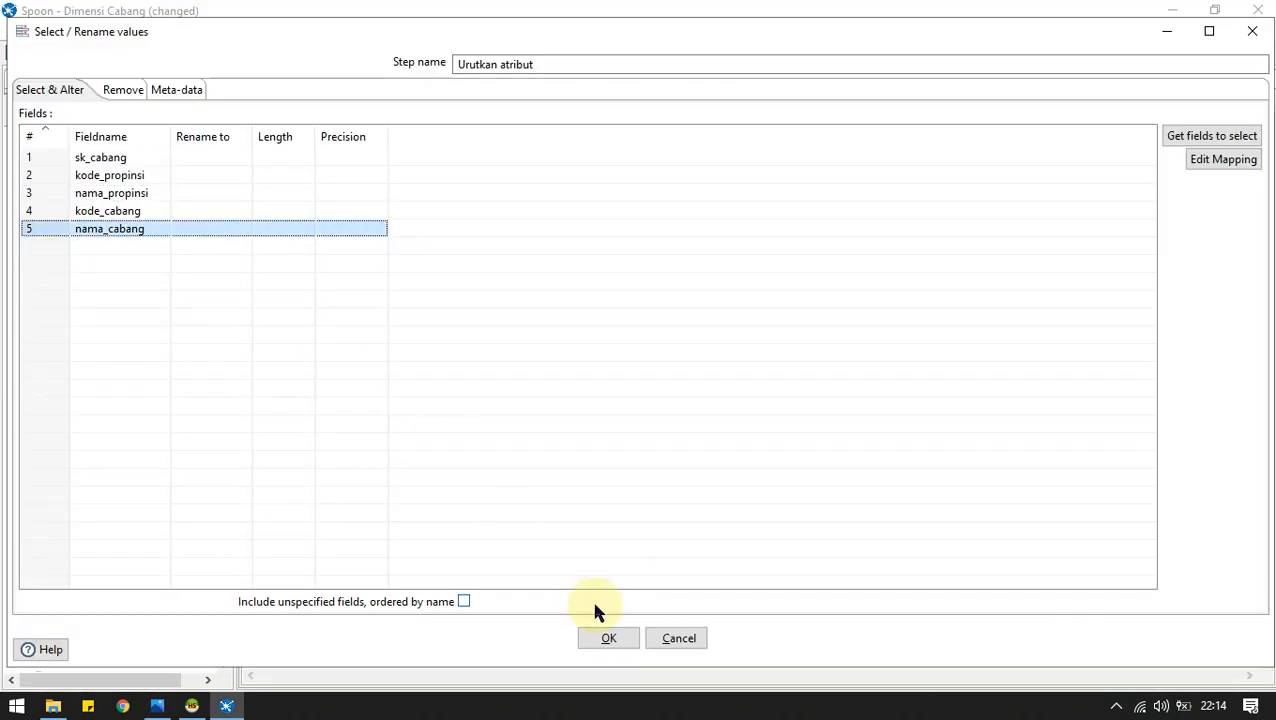
left_click(608, 640)
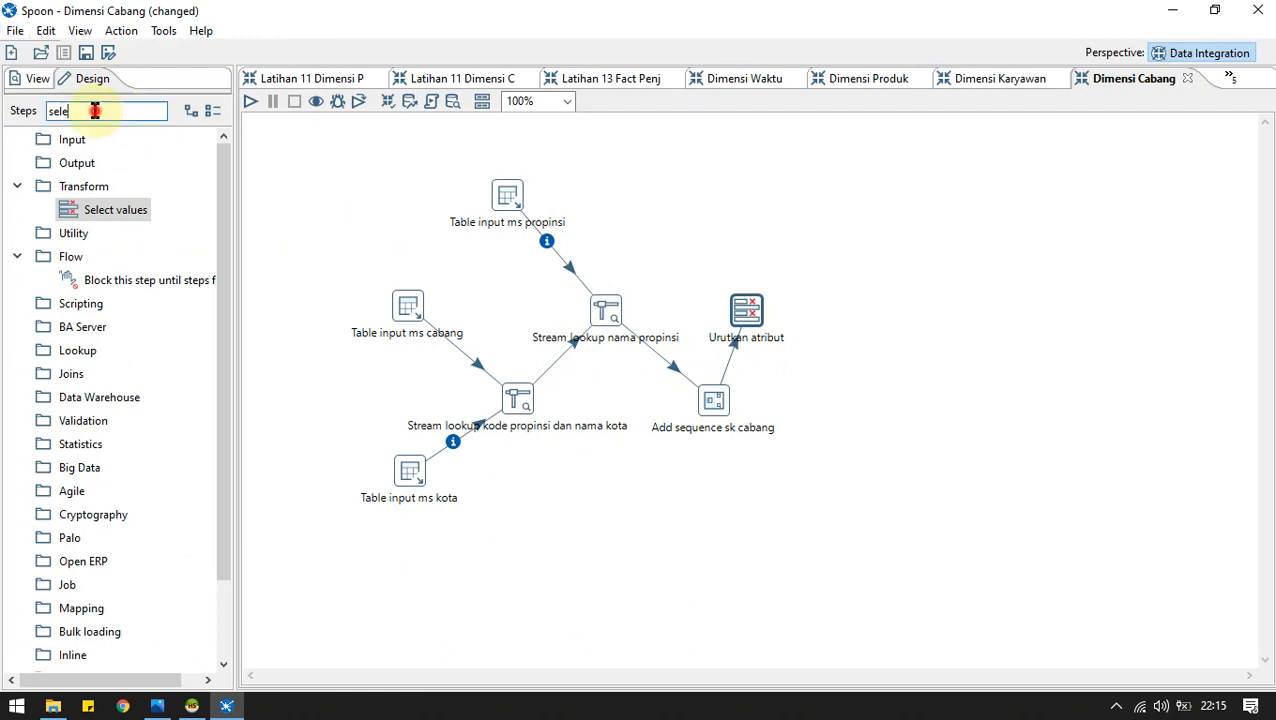
Add a Table output step and link Urutkan atribut to it as the main output of step.
left_click_drag(94, 111, 8, 113)
key("BackSpace")
type("table")
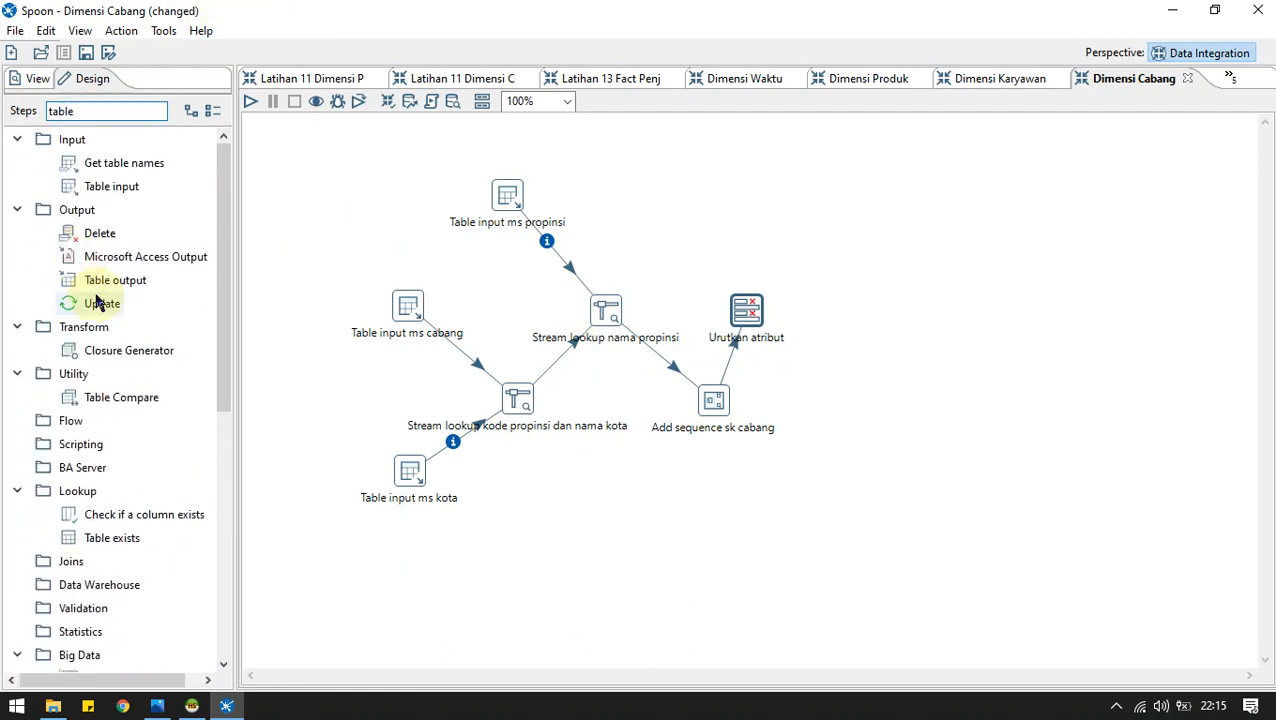
scroll(110, 305, "down", 4)
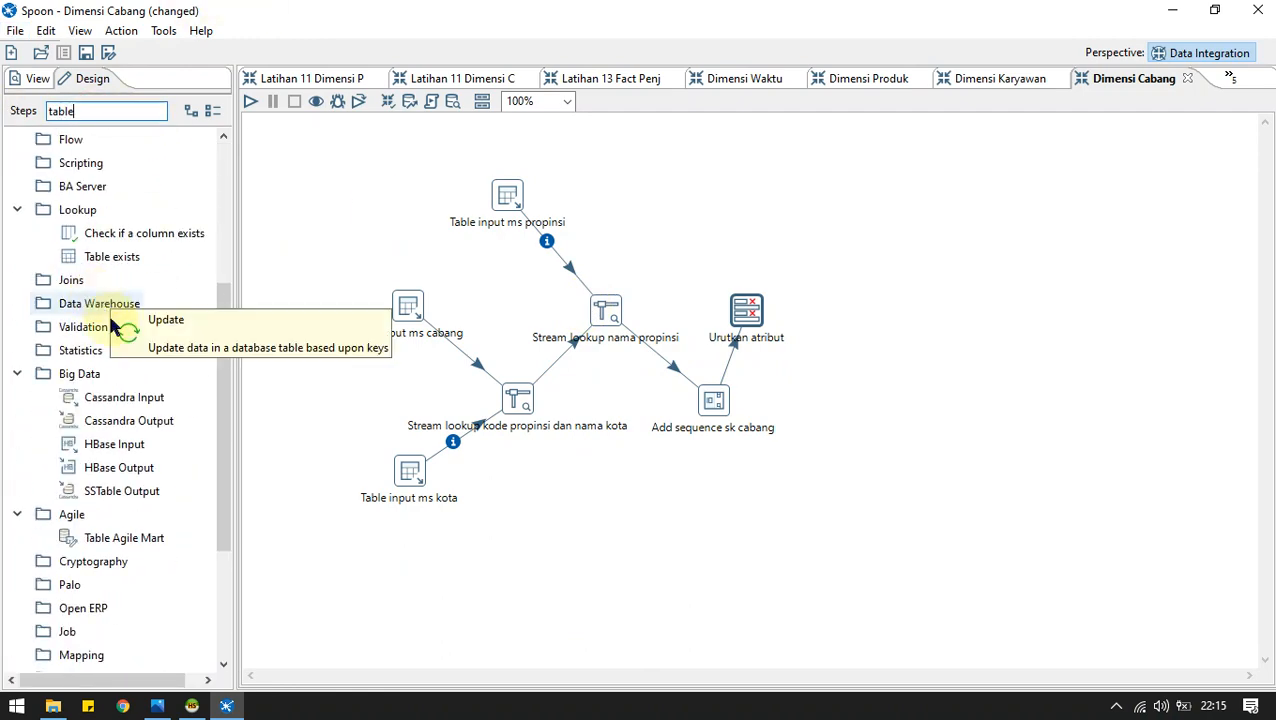
scroll(136, 465, "down", 2)
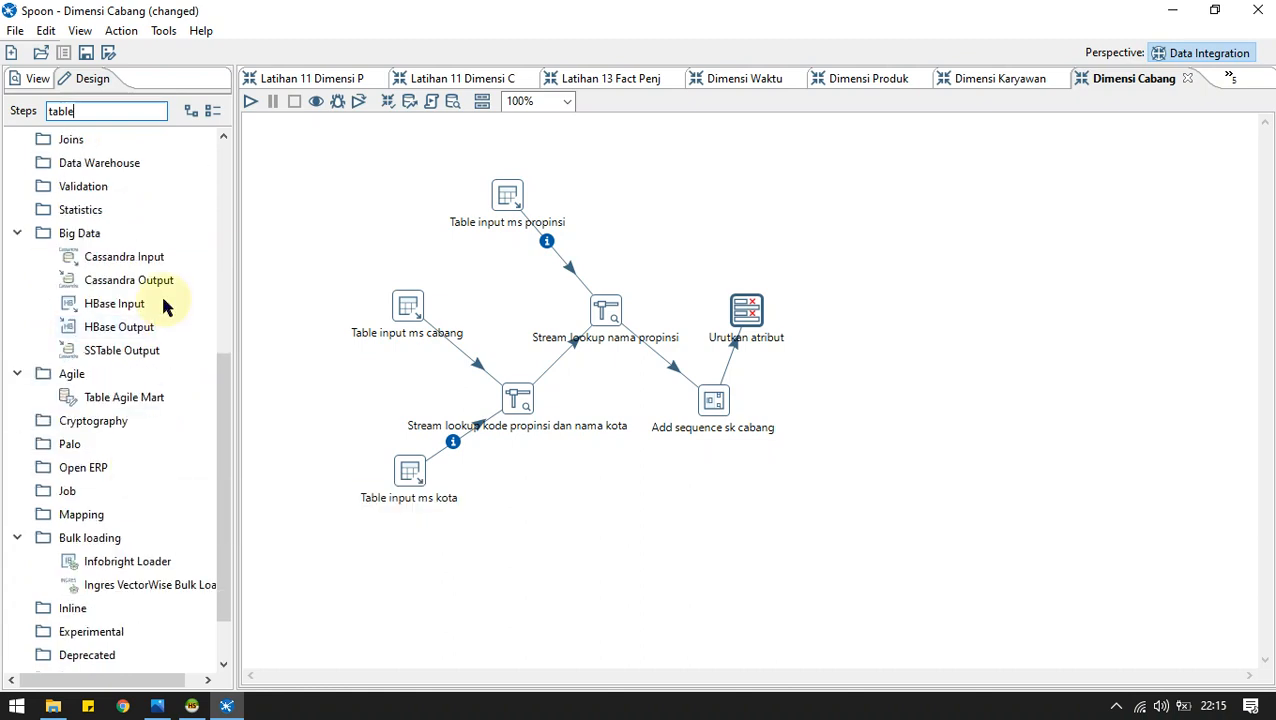
scroll(160, 292, "up", 6)
left_click_drag(114, 280, 860, 392)
mouse_move(752, 322)
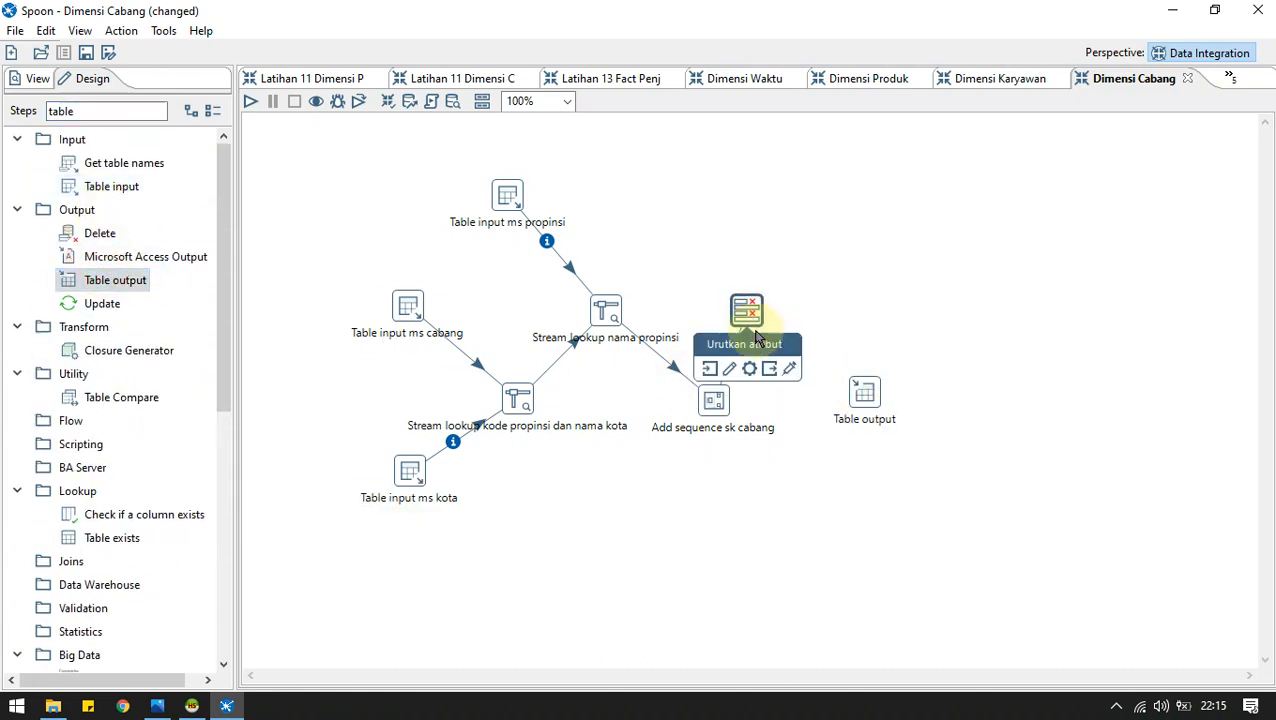
left_click_drag(786, 367, 868, 398)
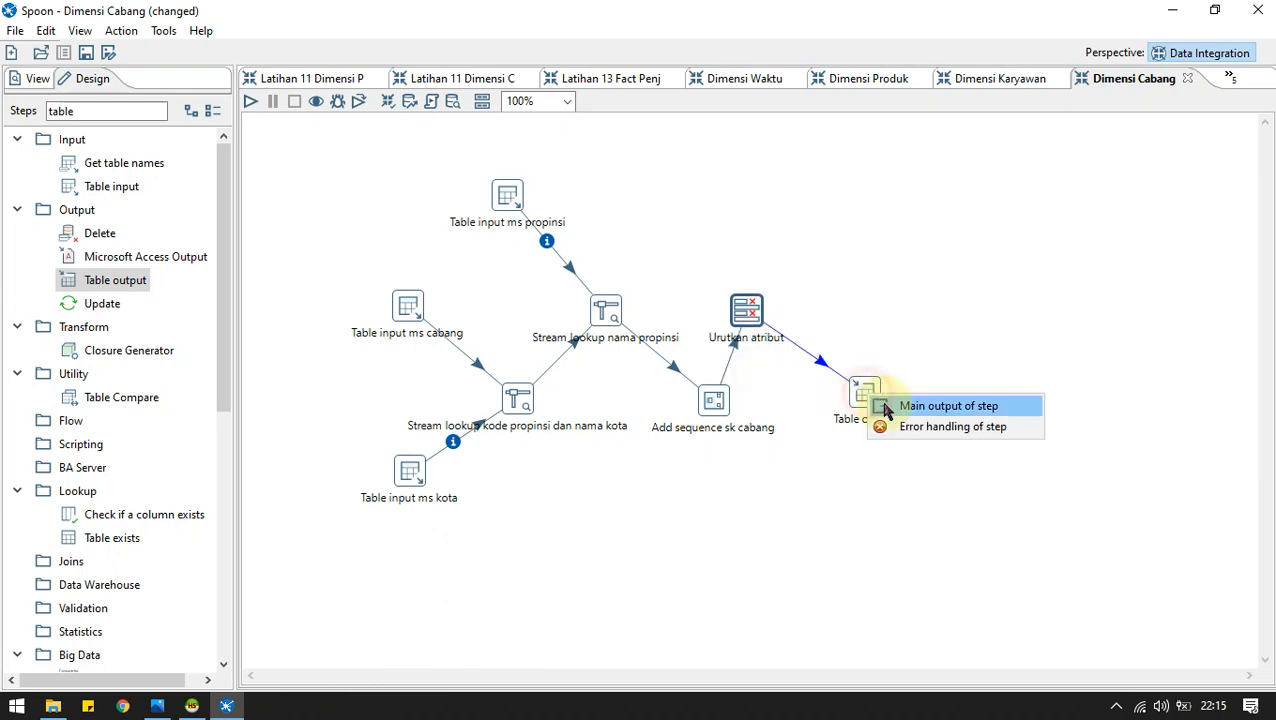
left_click(885, 406)
Name the output step Table output dimensi cabang, set its connection to phi_olap and its target table to dimensi_cabang.
double_click(863, 390)
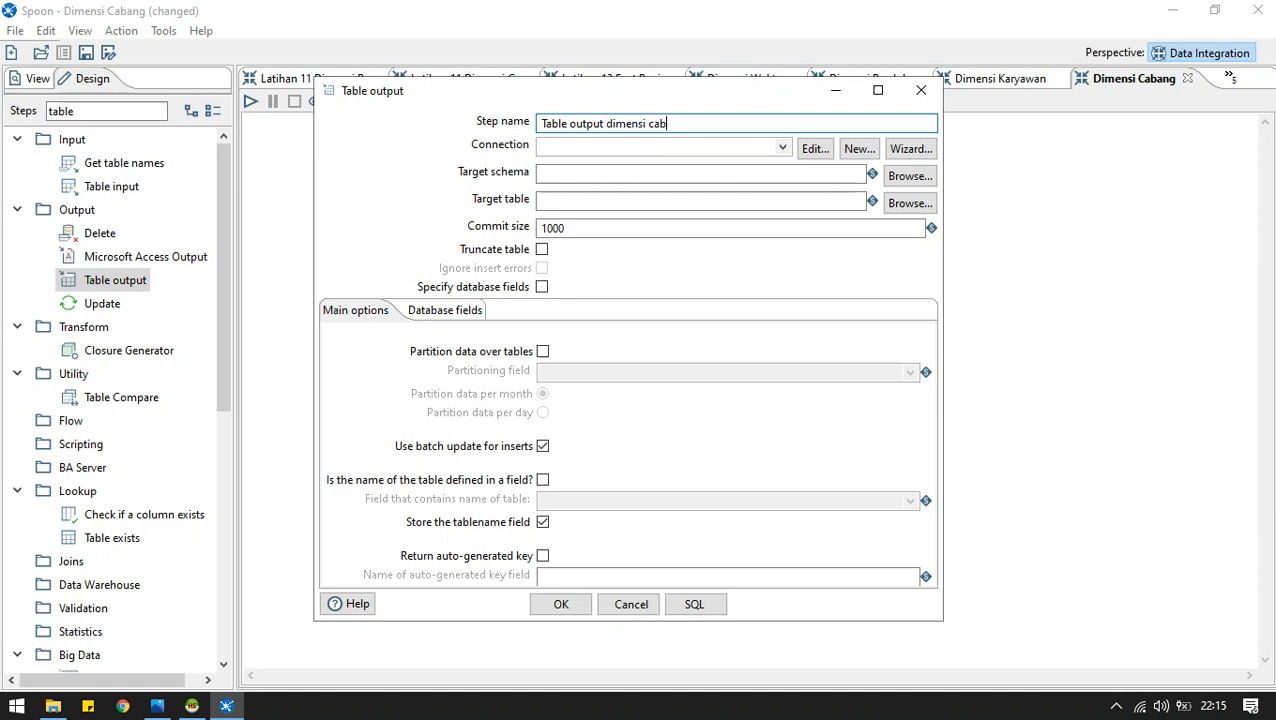
left_click(782, 149)
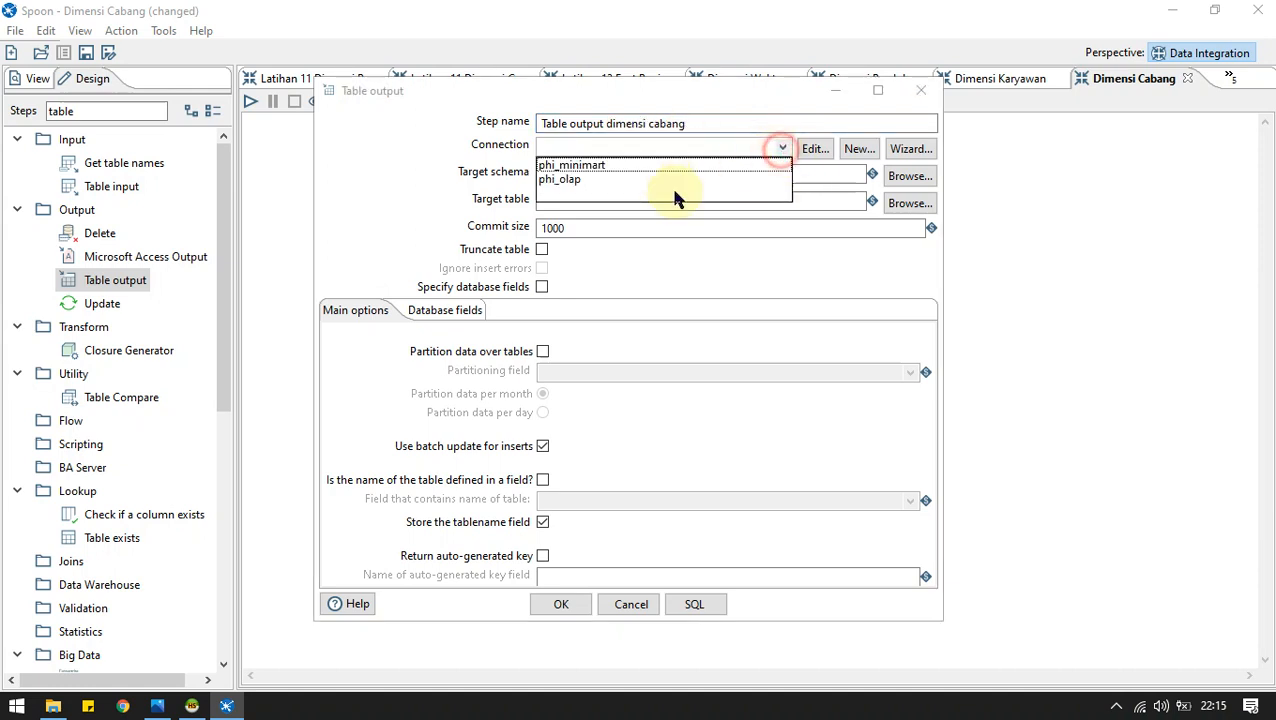
left_click(623, 168)
left_click(782, 148)
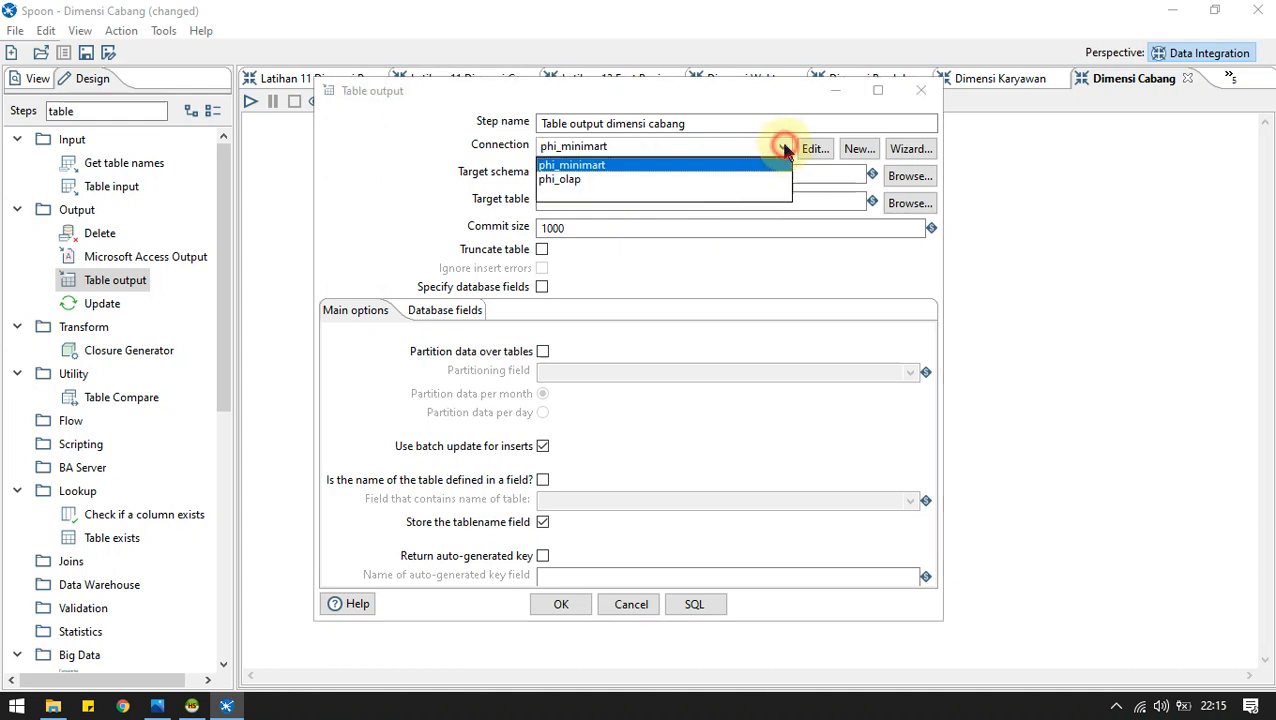
left_click(634, 180)
left_click(619, 200)
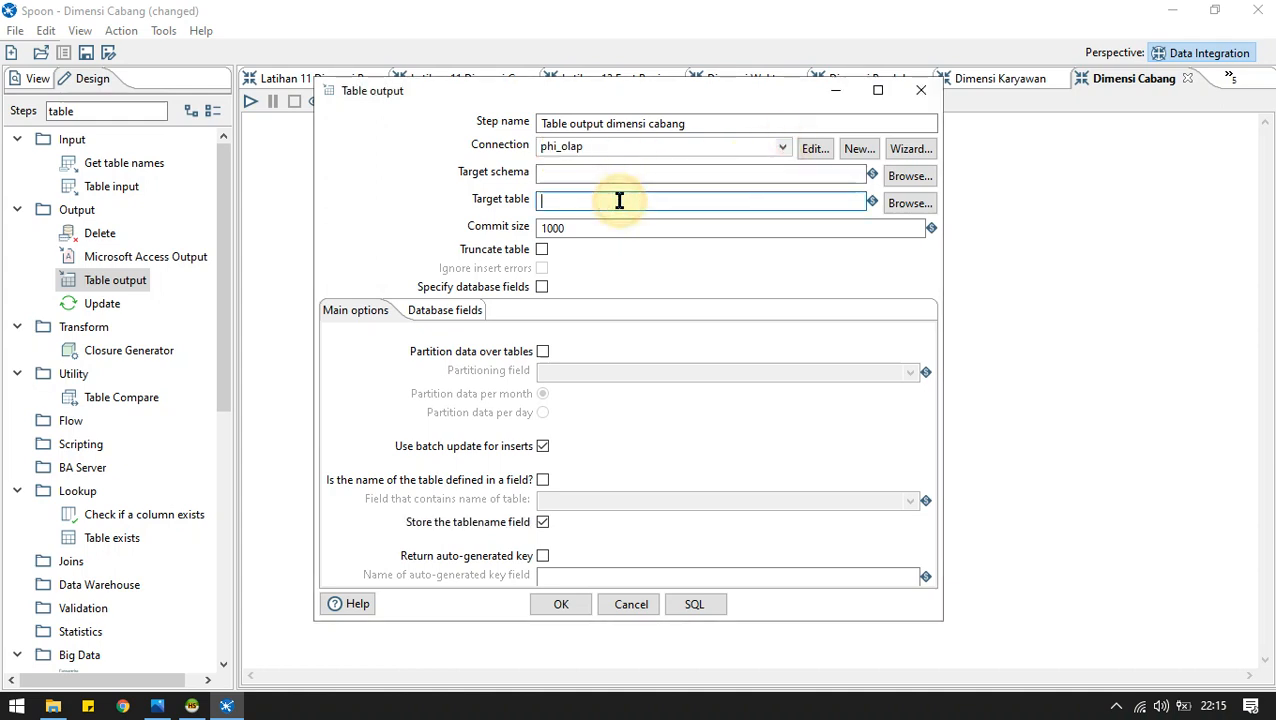
type("dimensi_cabang")
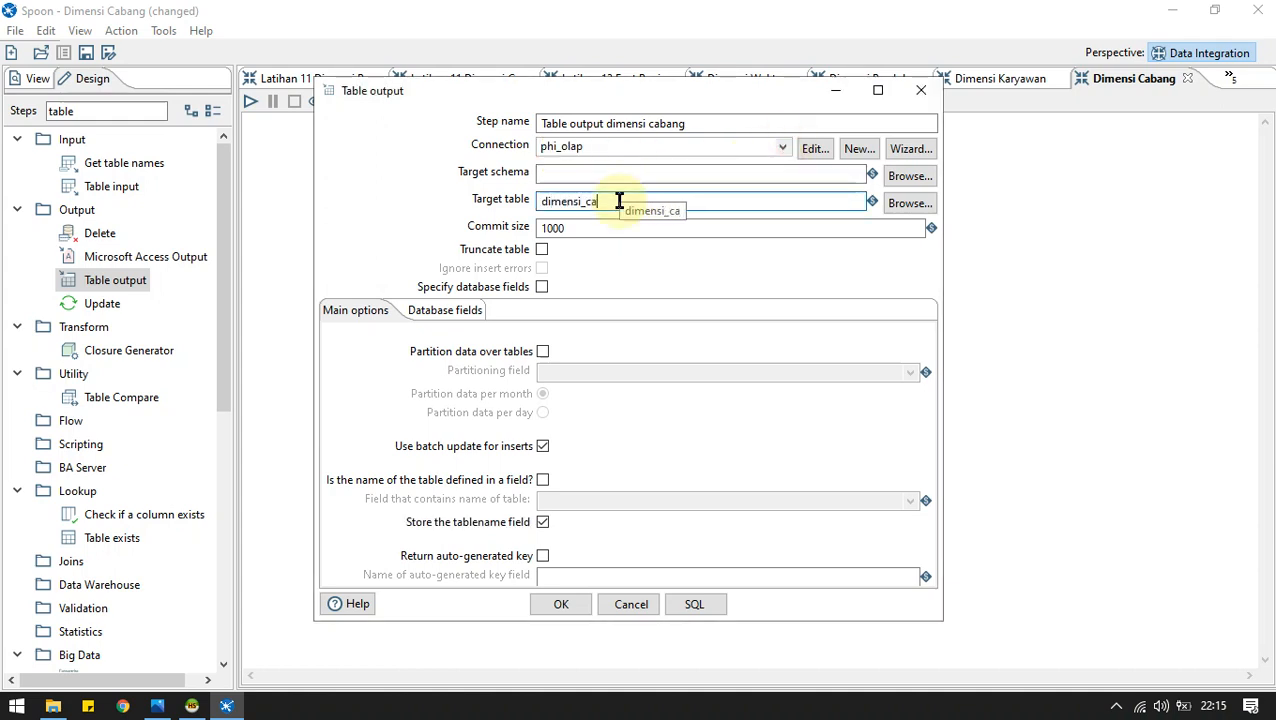
Generate and execute the SQL that creates the dimensi_cabang table, and confirm the output step's settings.
left_click(702, 604)
left_click(510, 400)
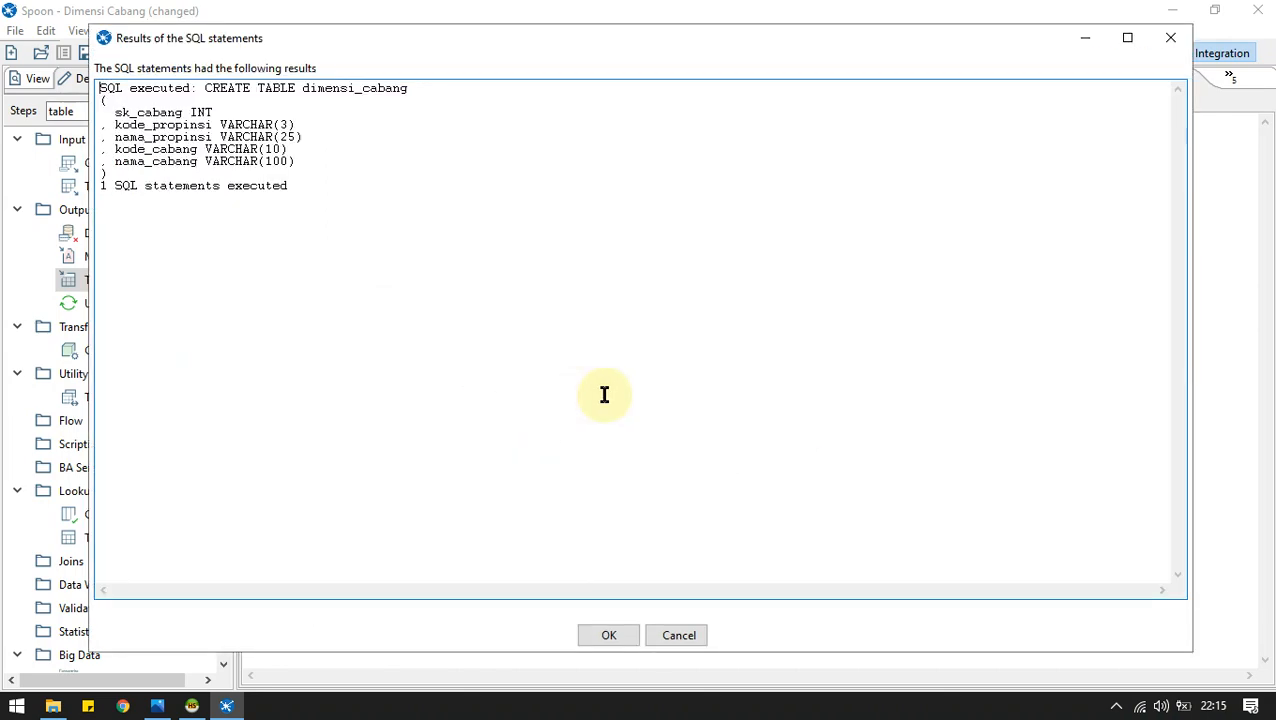
left_click(636, 636)
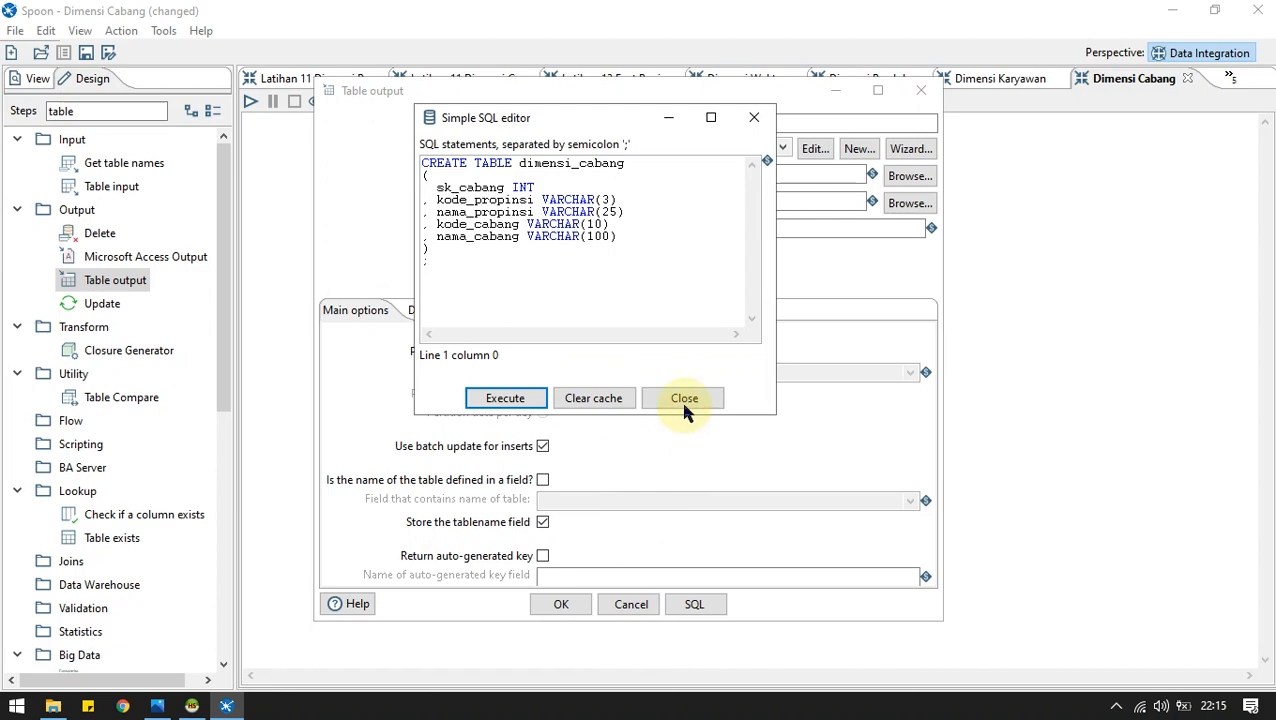
left_click(684, 400)
left_click(561, 604)
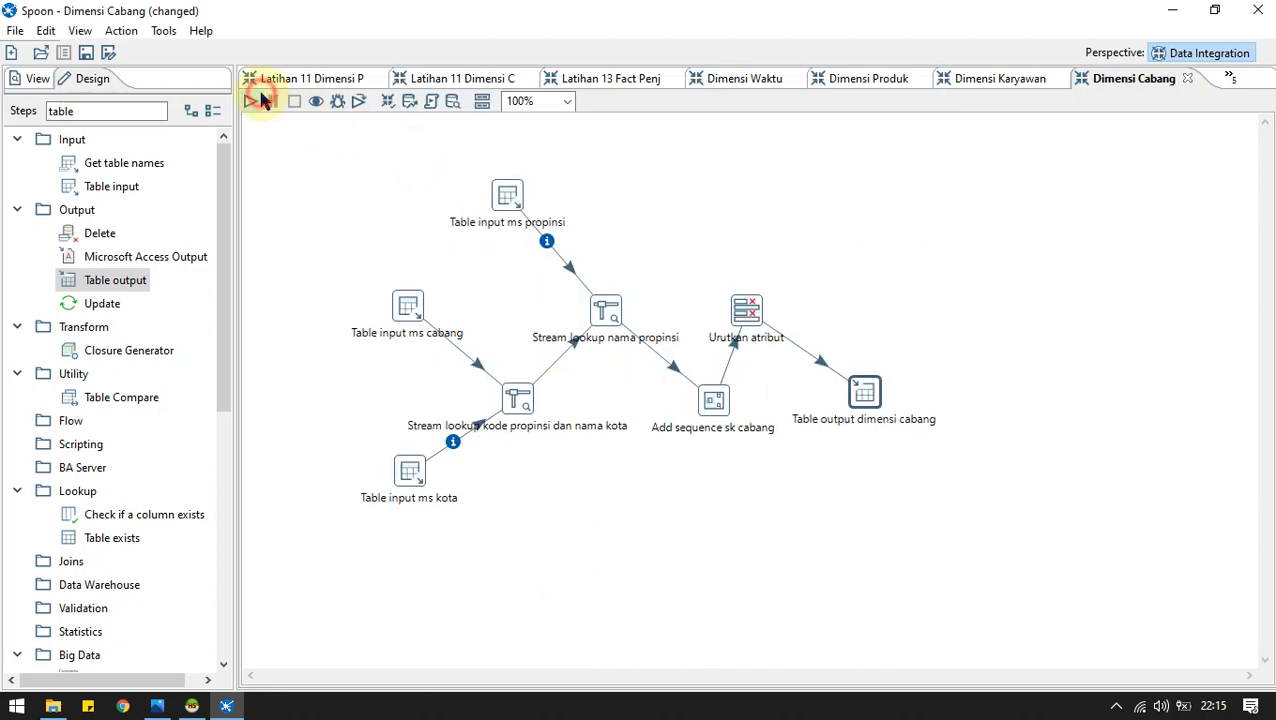
Save and run the Dimensi Cabang transformation to load the branch data into dimensi_cabang.
left_click(262, 101)
left_click(603, 658)
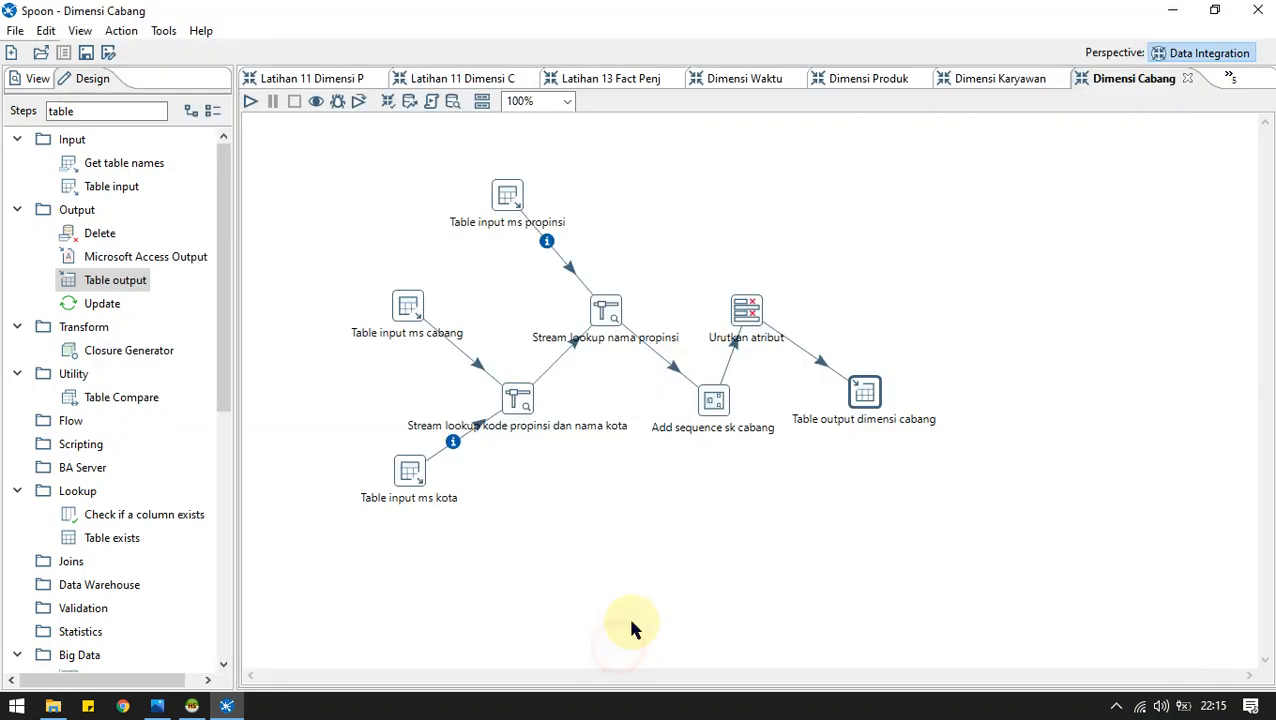
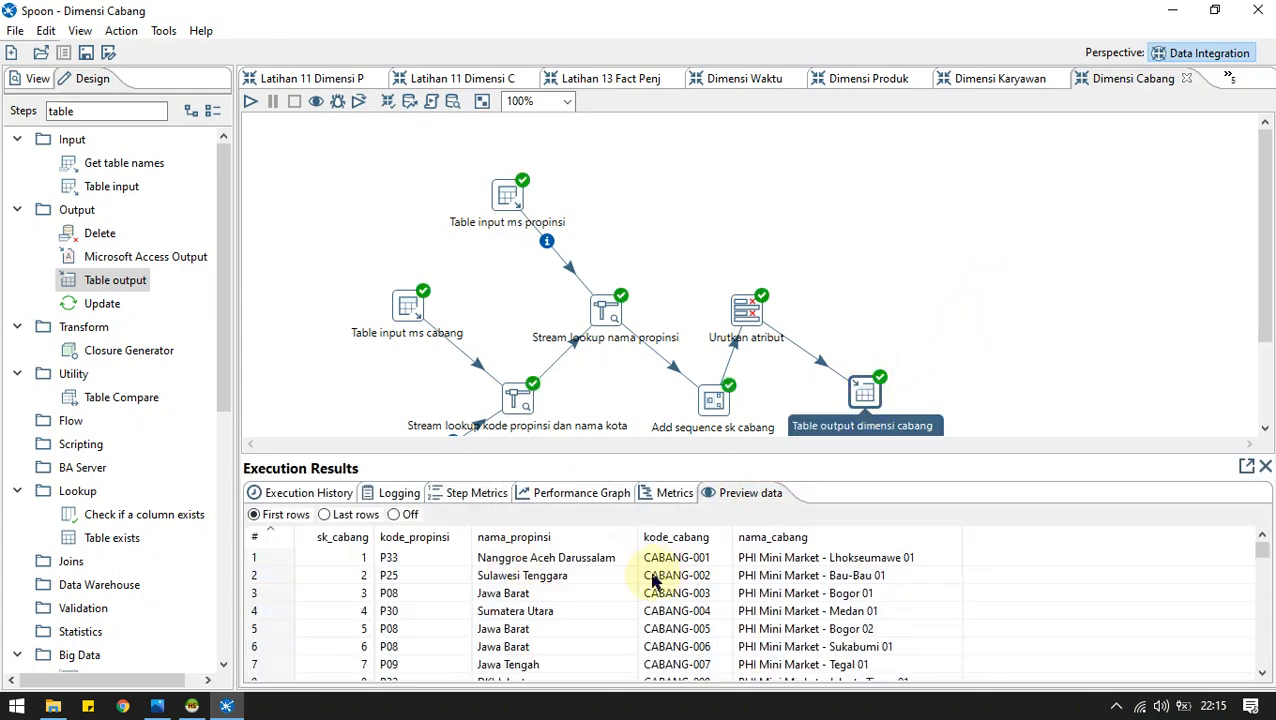
Switch to HeidiSQL and refresh the phi_olap database to check its list of tables.
key("alt+Tab")
key("Tab")
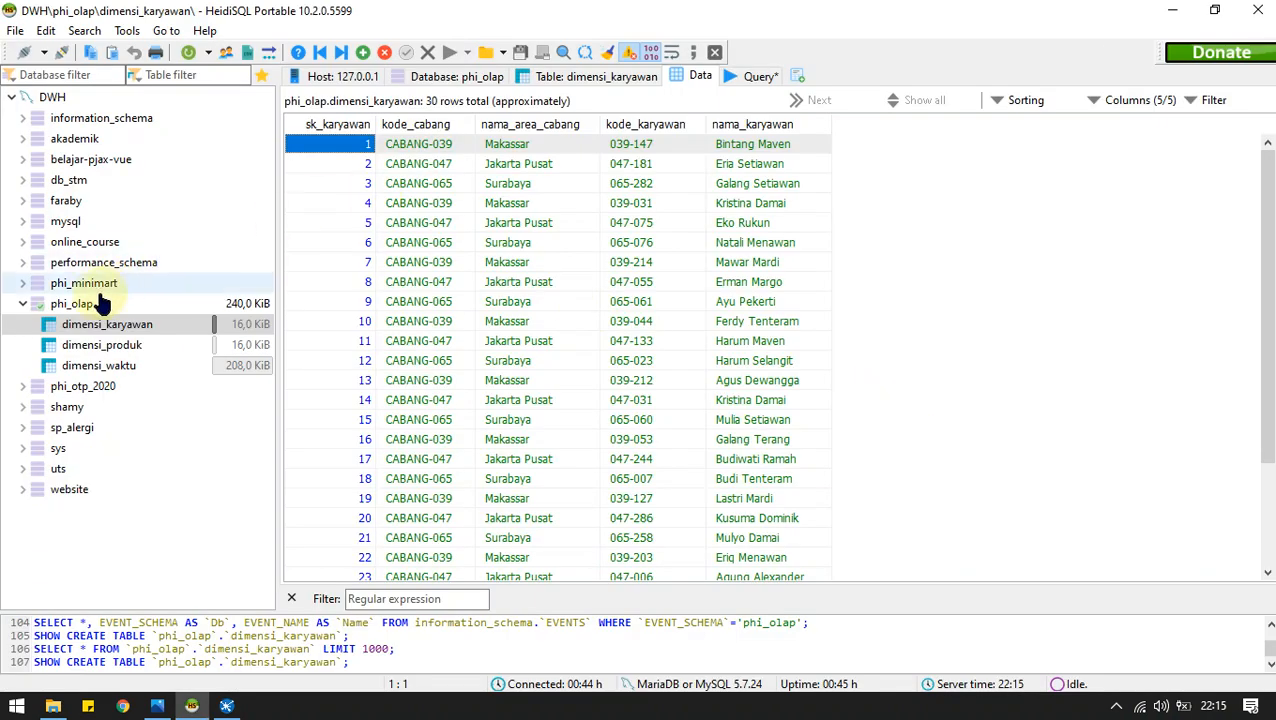
left_click(85, 305)
left_click(180, 50)
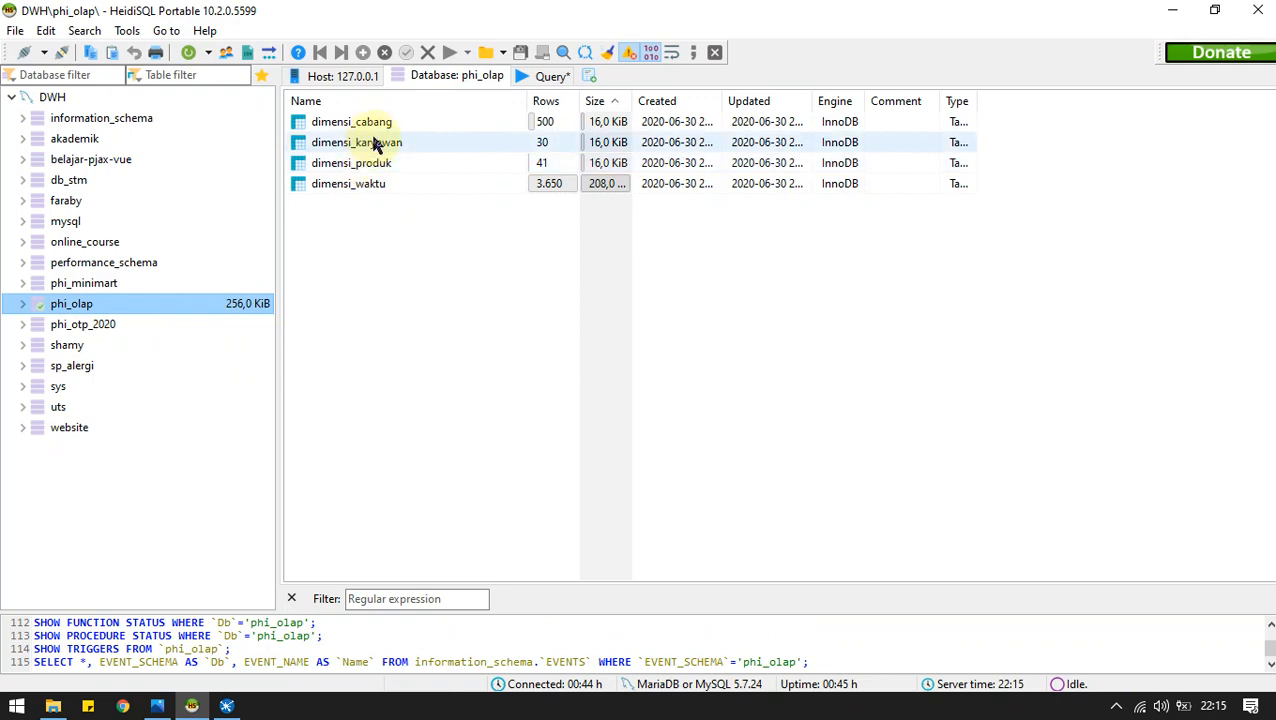
Display the data rows of phi_olap's dimensi_cabang table, and switch to Photos to examine the fact penjualan table in coba erd.png.
double_click(362, 121)
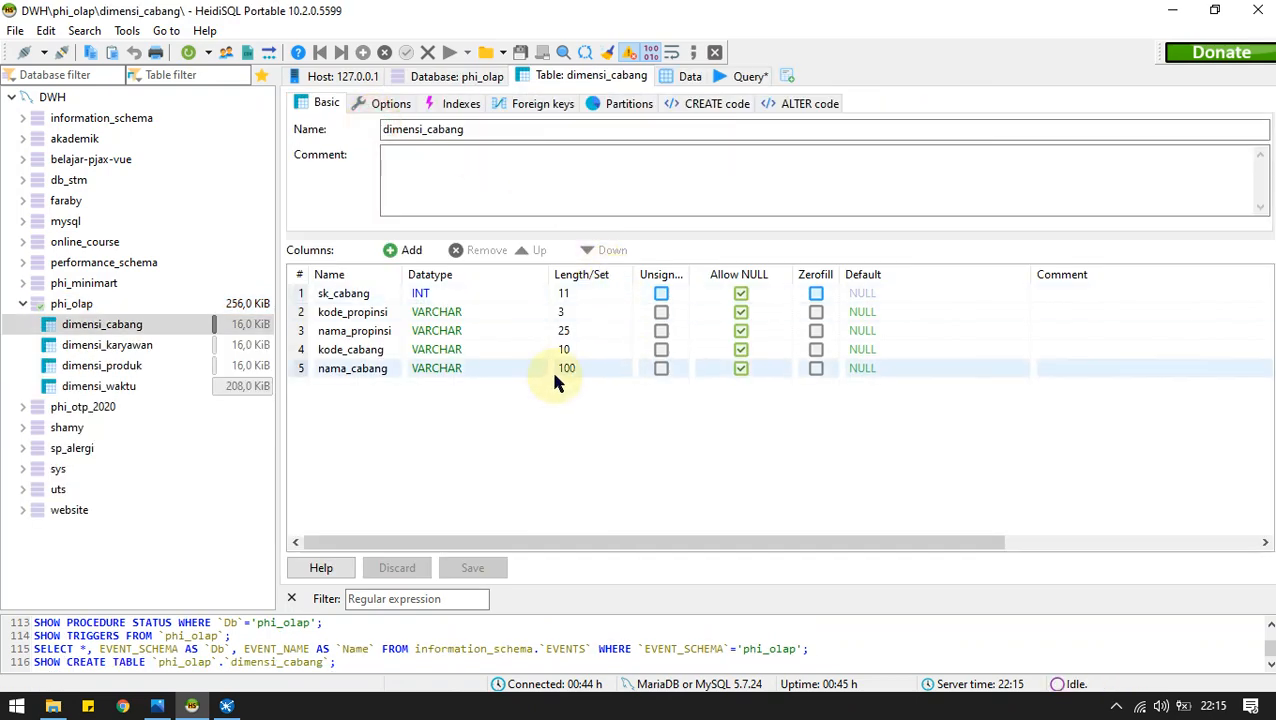
left_click(682, 77)
key("alt+Tab")
key("alt+Tab")
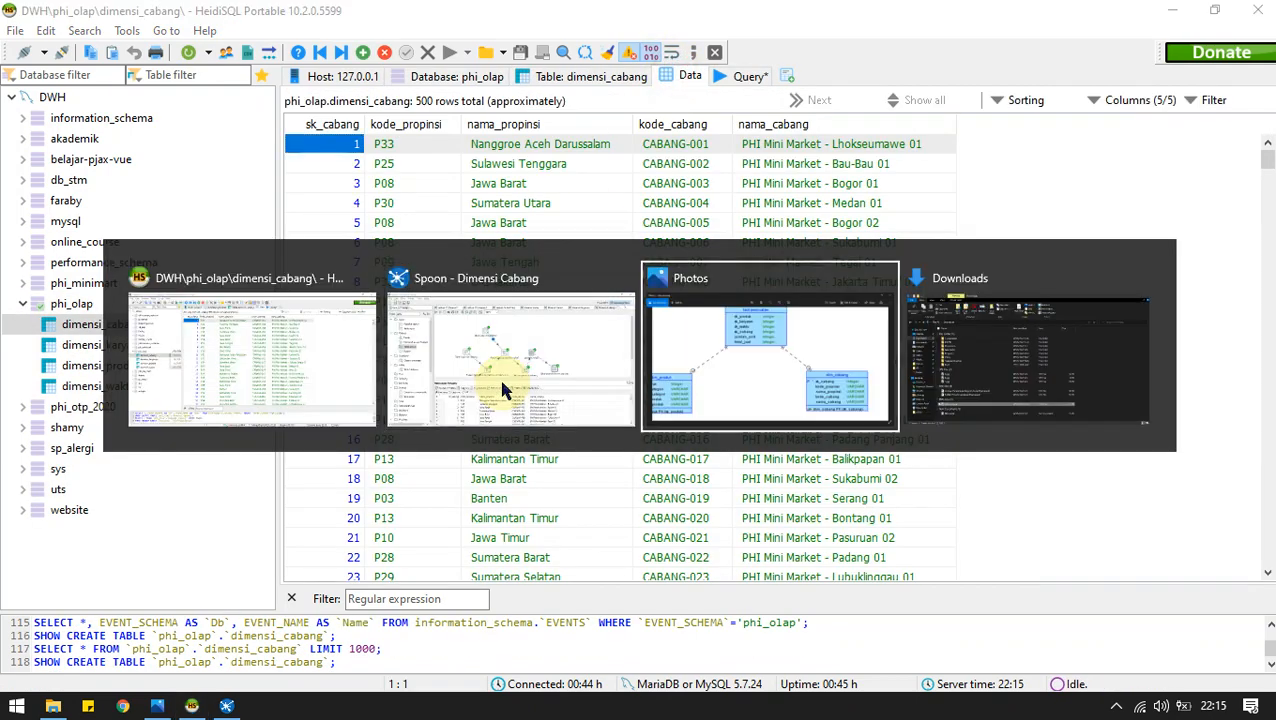
scroll(600, 450, "up", 3)
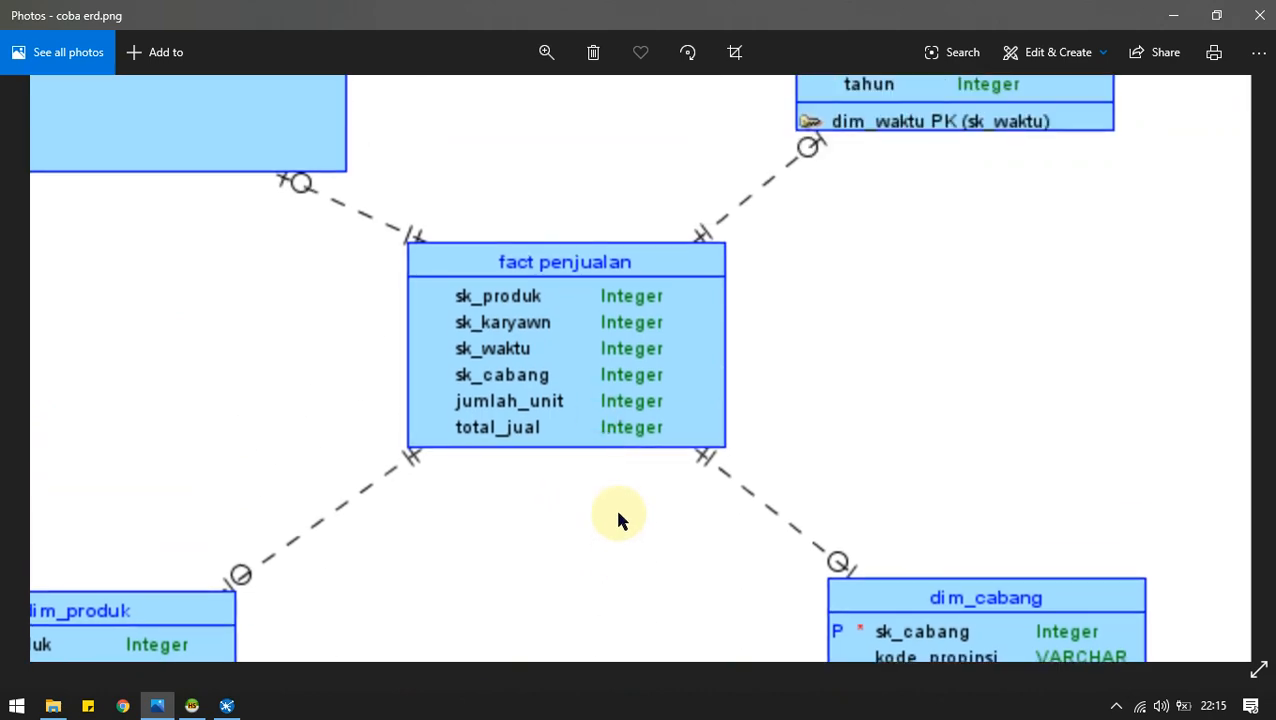
Switch to HeidiSQL to examine the data of phi_minimart's tr_penjualan and ms_produk_baru tables, and compare it with the fact penjualan diagram in Photos.
key("alt+Tab")
key("alt+Tab")
key("alt+Tab")
key("alt+Tab")
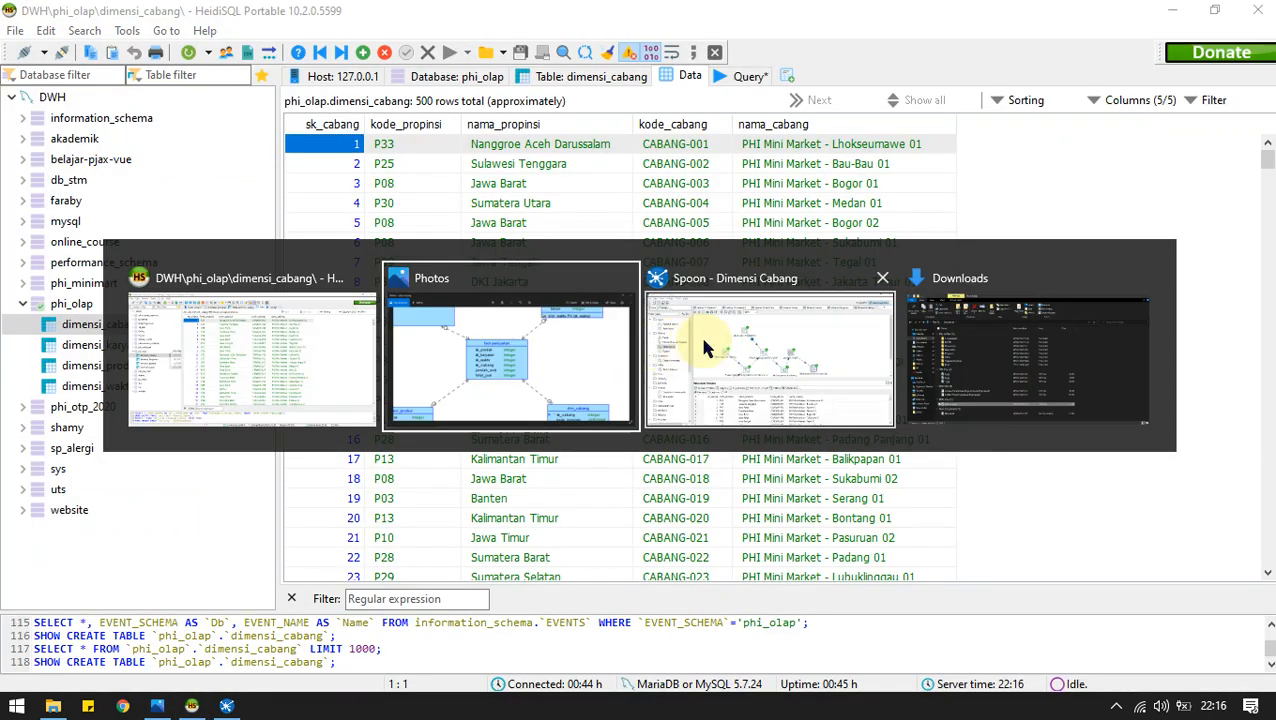
left_click(290, 362)
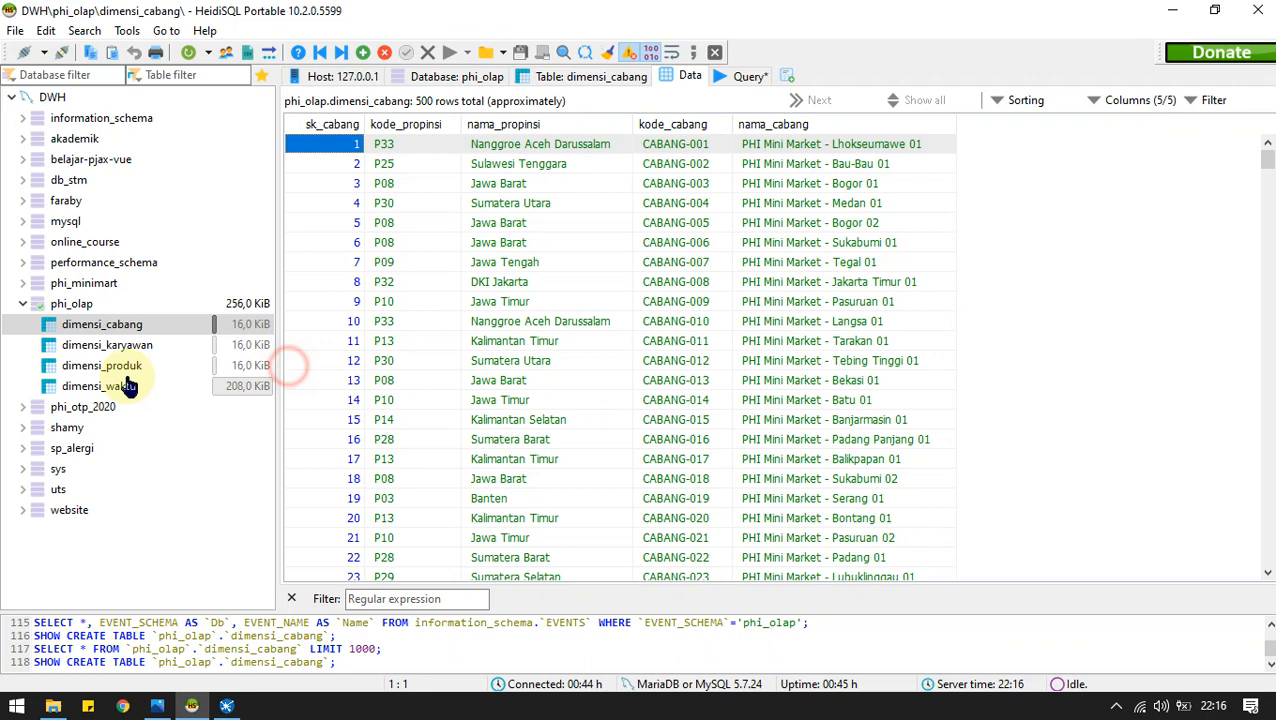
left_click(26, 284)
scroll(100, 380, "down", 3)
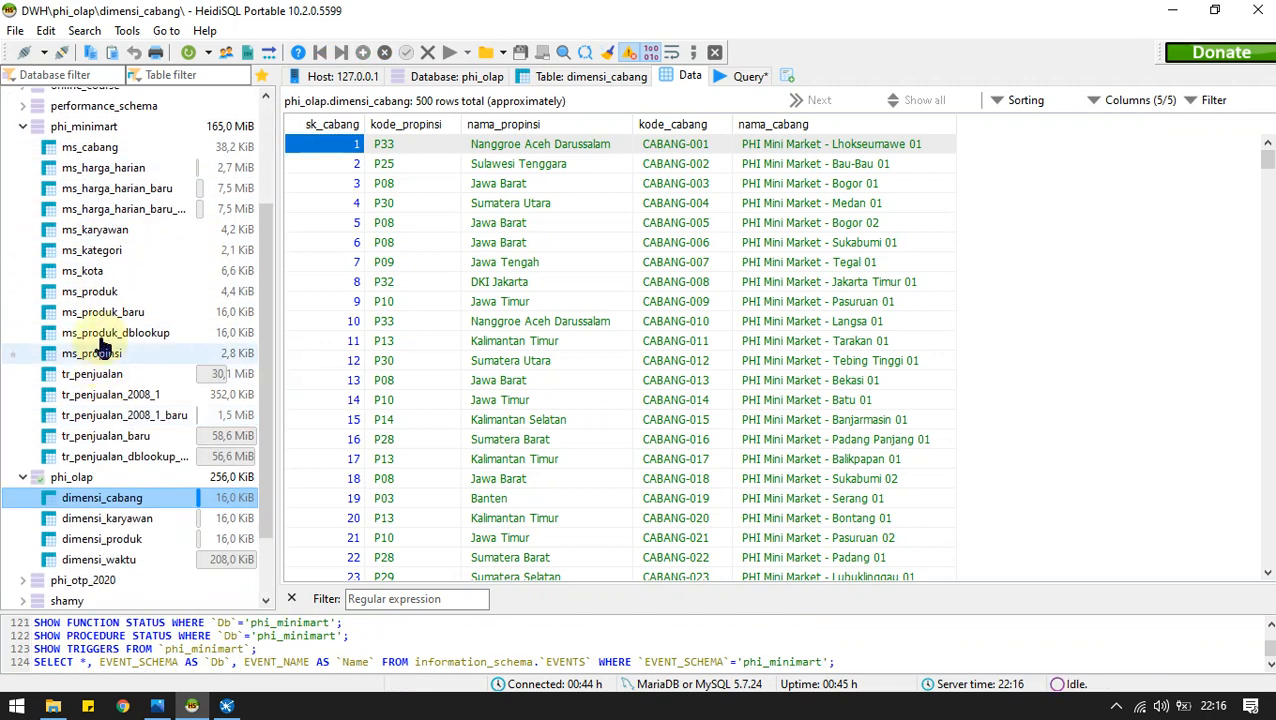
left_click(102, 374)
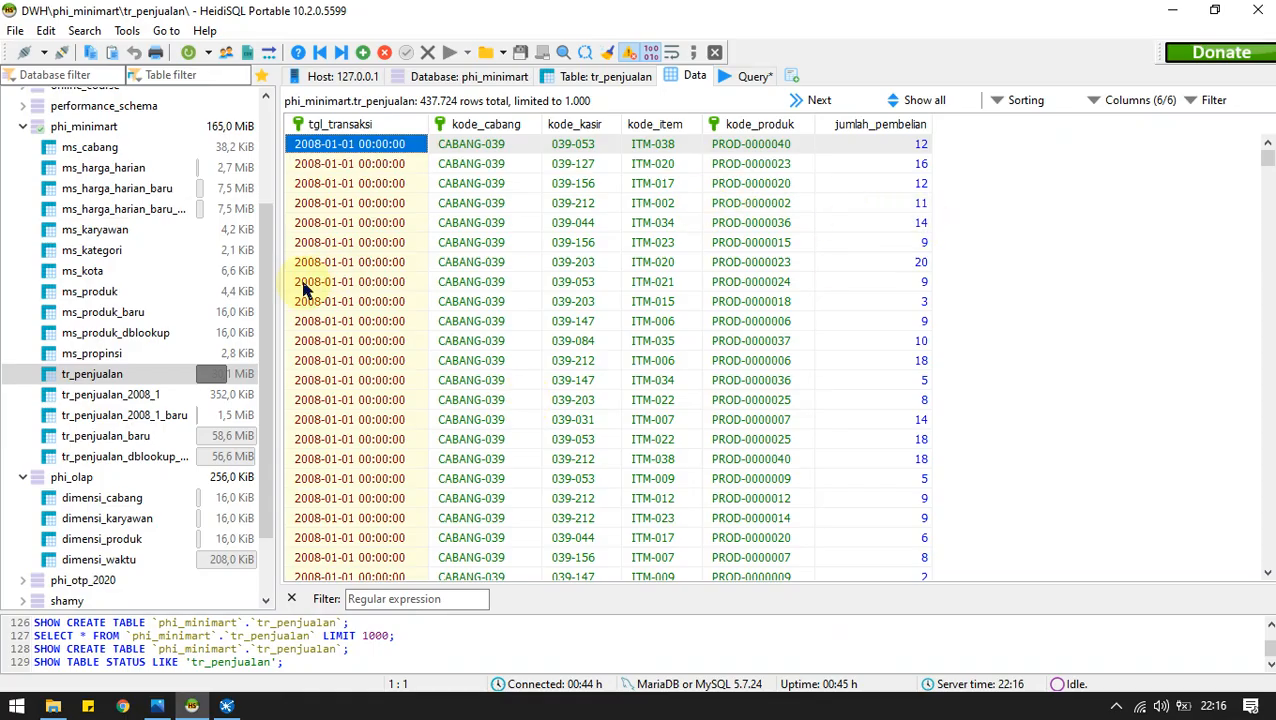
left_click(102, 316)
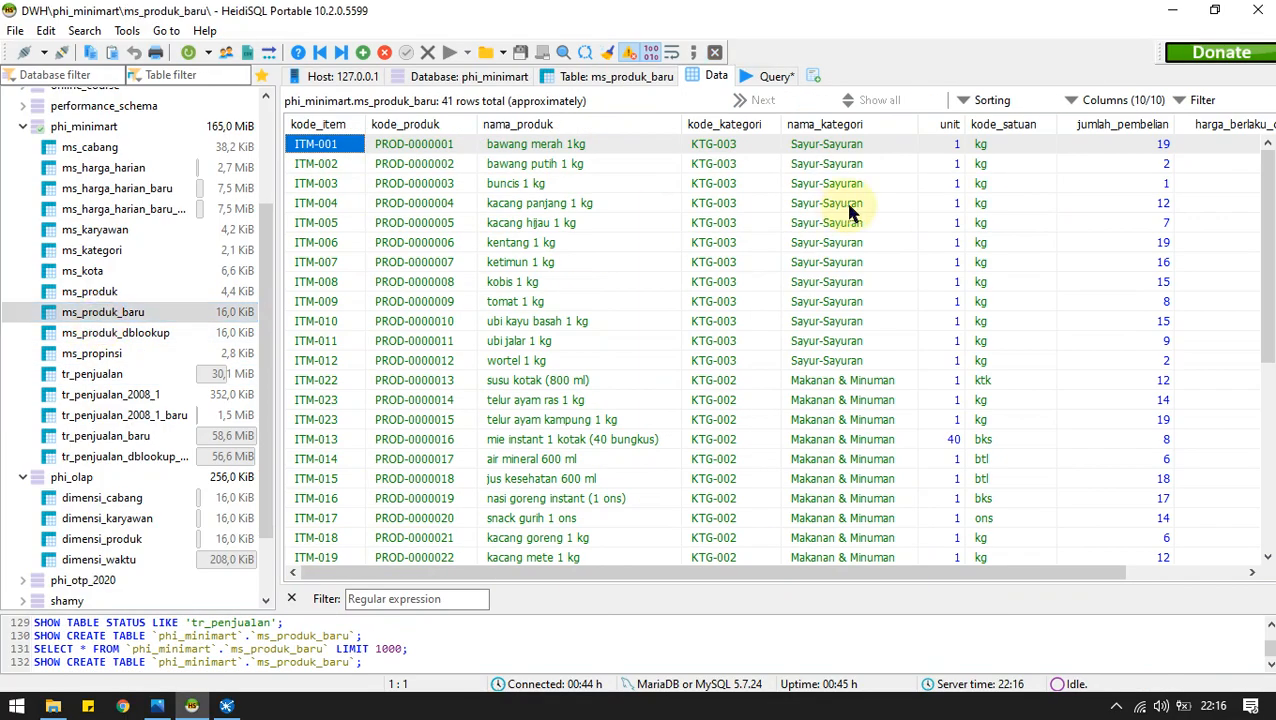
left_click_drag(1045, 574, 1165, 574)
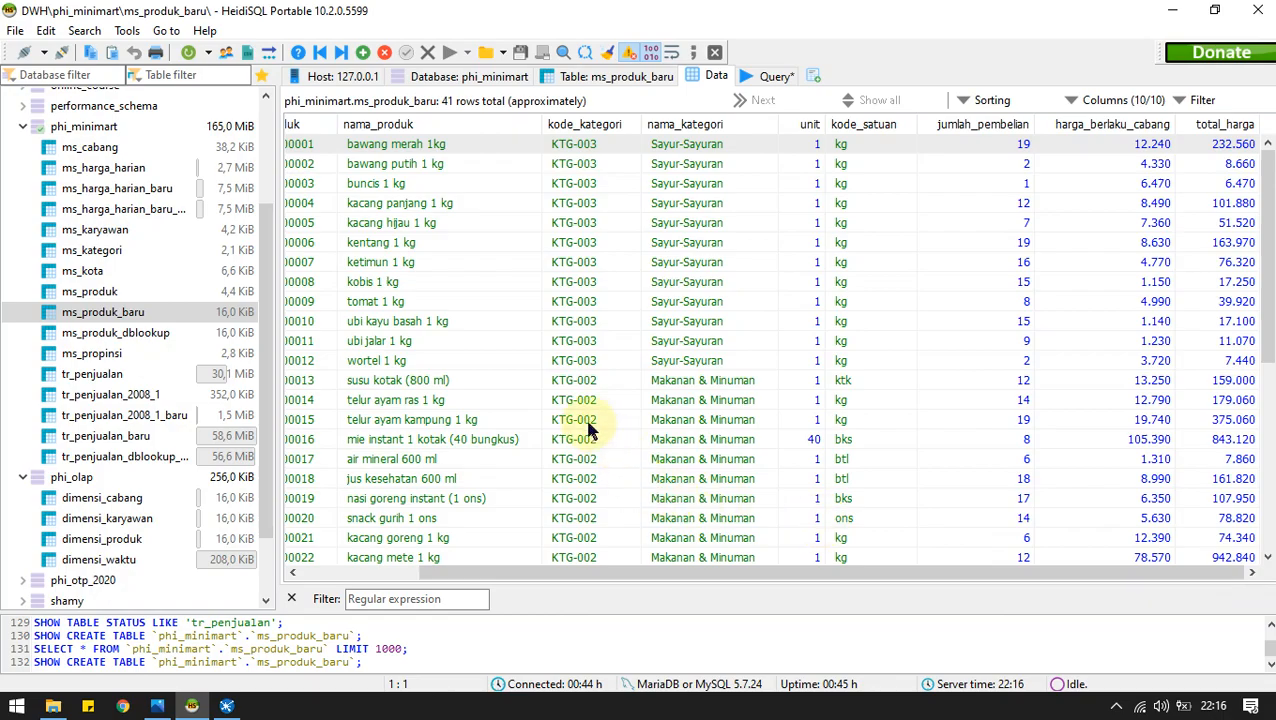
key("alt+Tab")
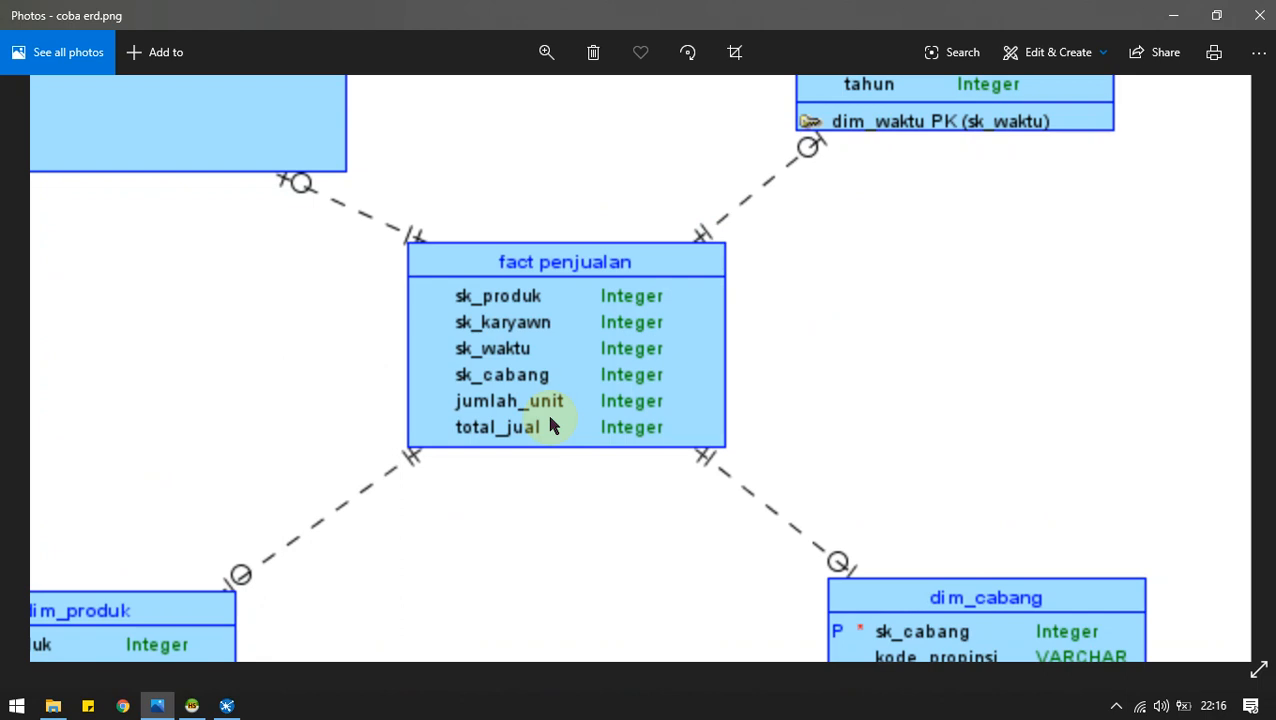
Switch to Spoon and create a new blank transformation.
key("alt+Tab")
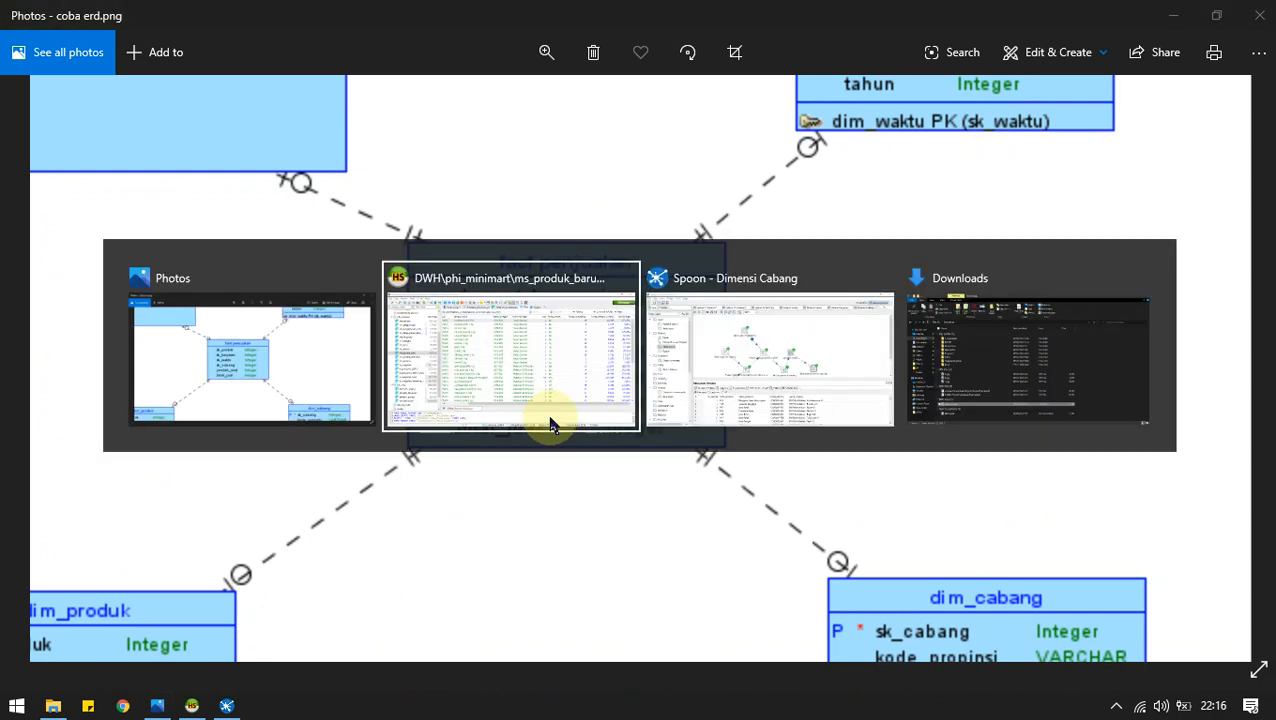
key("Tab")
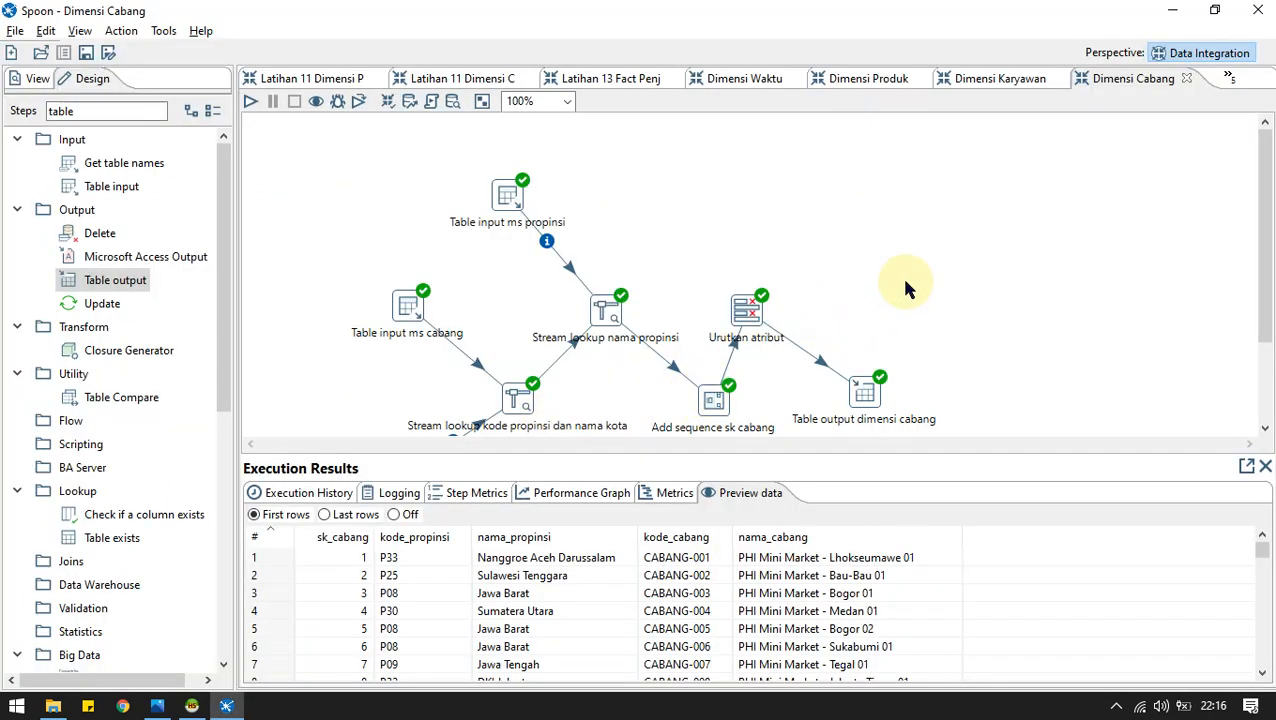
key("ctrl+n")
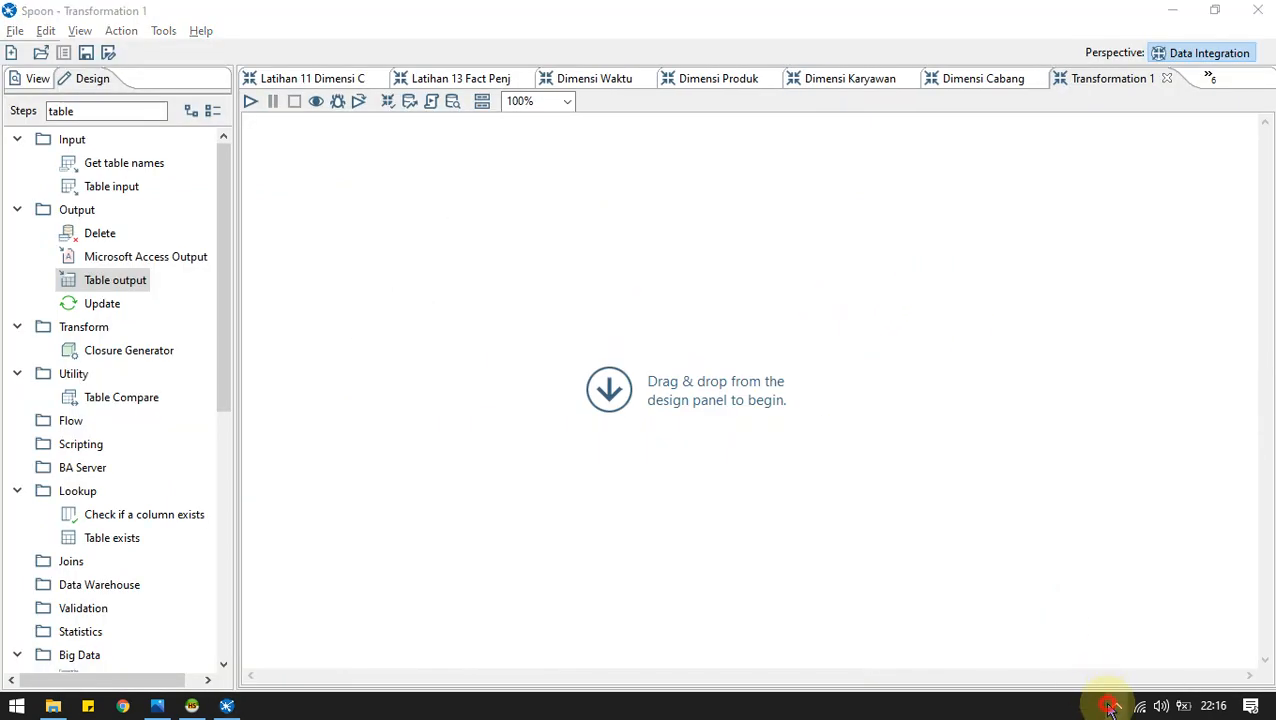
left_click(1116, 706)
left_click(1113, 674)
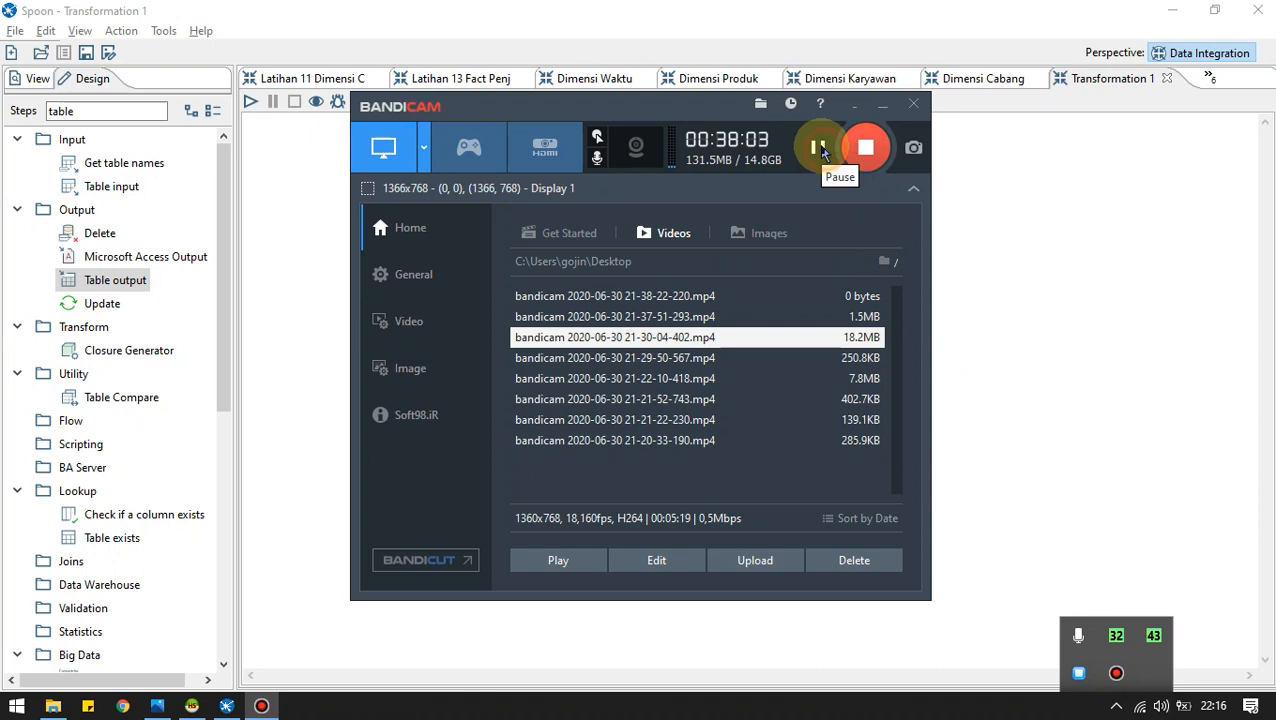
left_click(1004, 212)
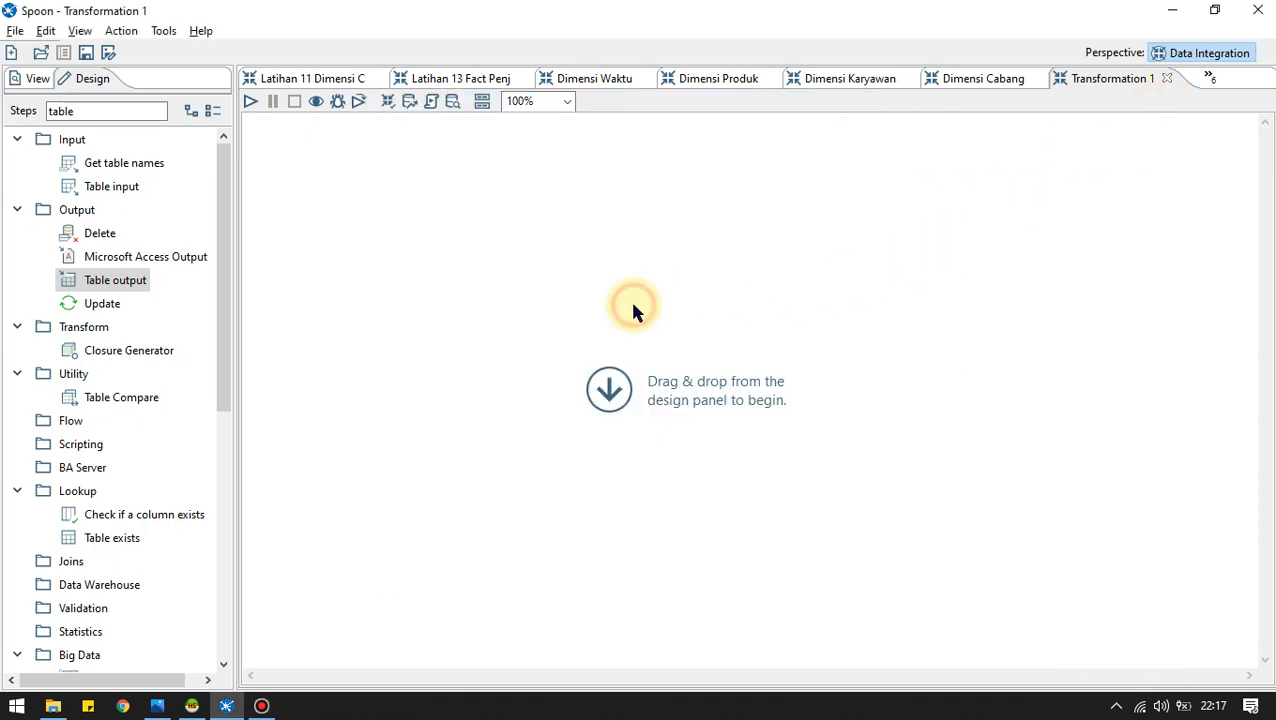
Save the new transformation as Fact Penjualan in the Latihan folder.
key("ctrl+s")
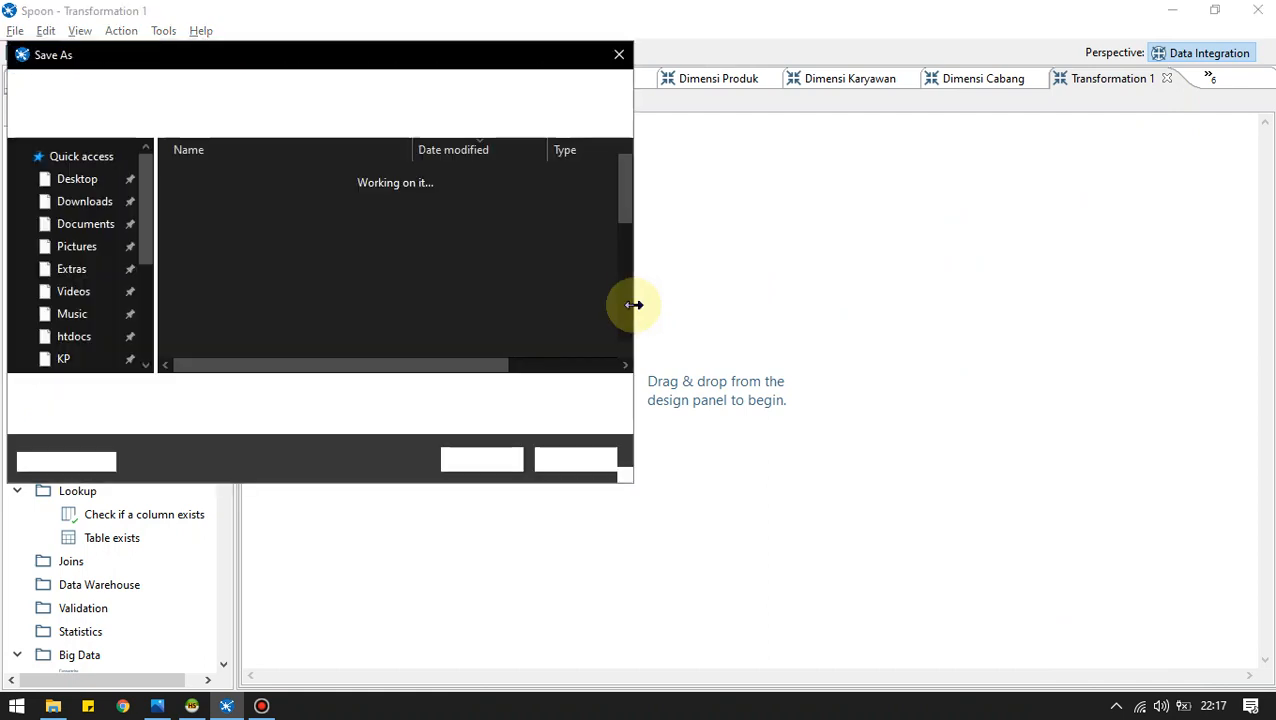
type("Fact Penjua")
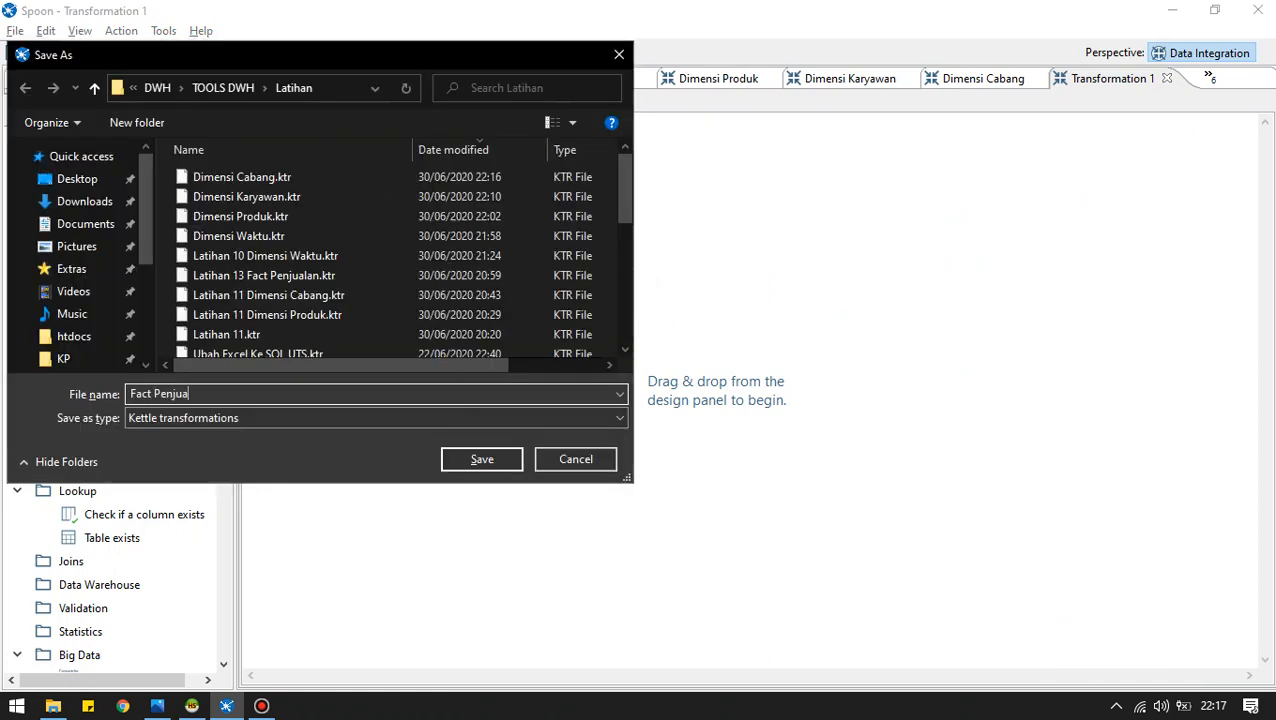
type("lan")
key("Return")
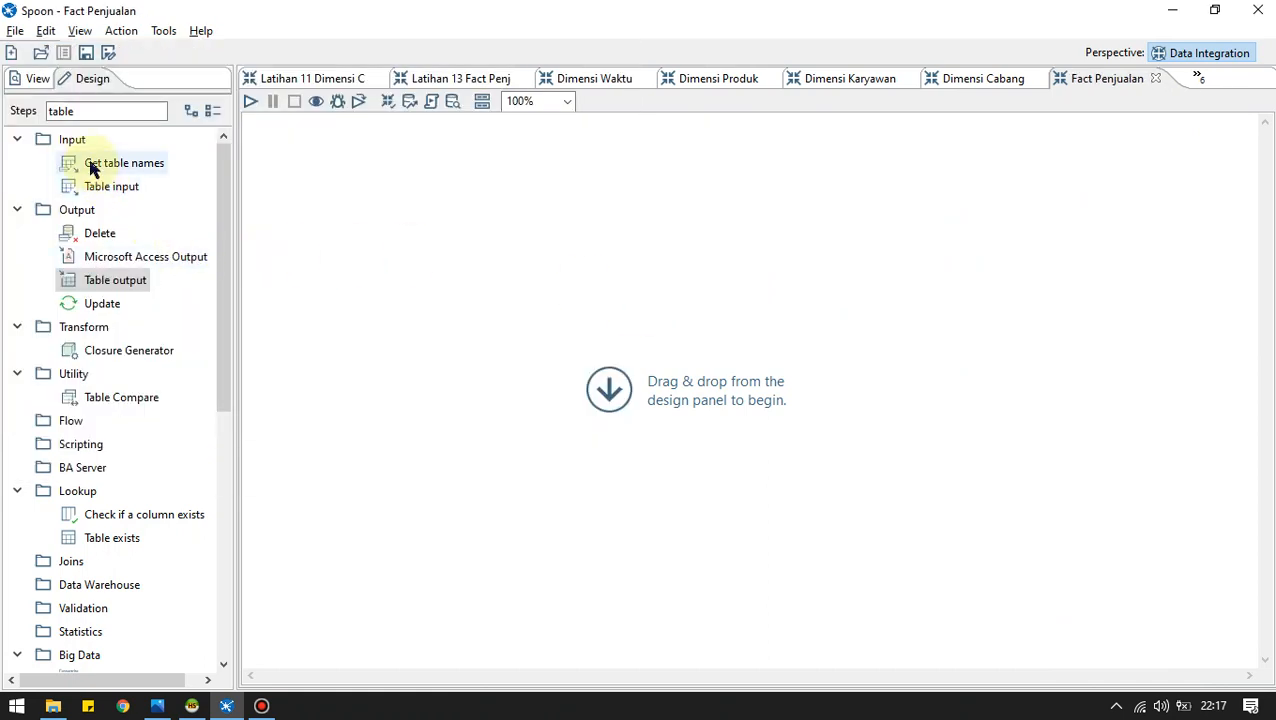
Add a Table input step to the canvas, name it Table input tr penjualan and set its connection to phi_minimart.
left_click_drag(100, 186, 350, 256)
double_click(350, 257)
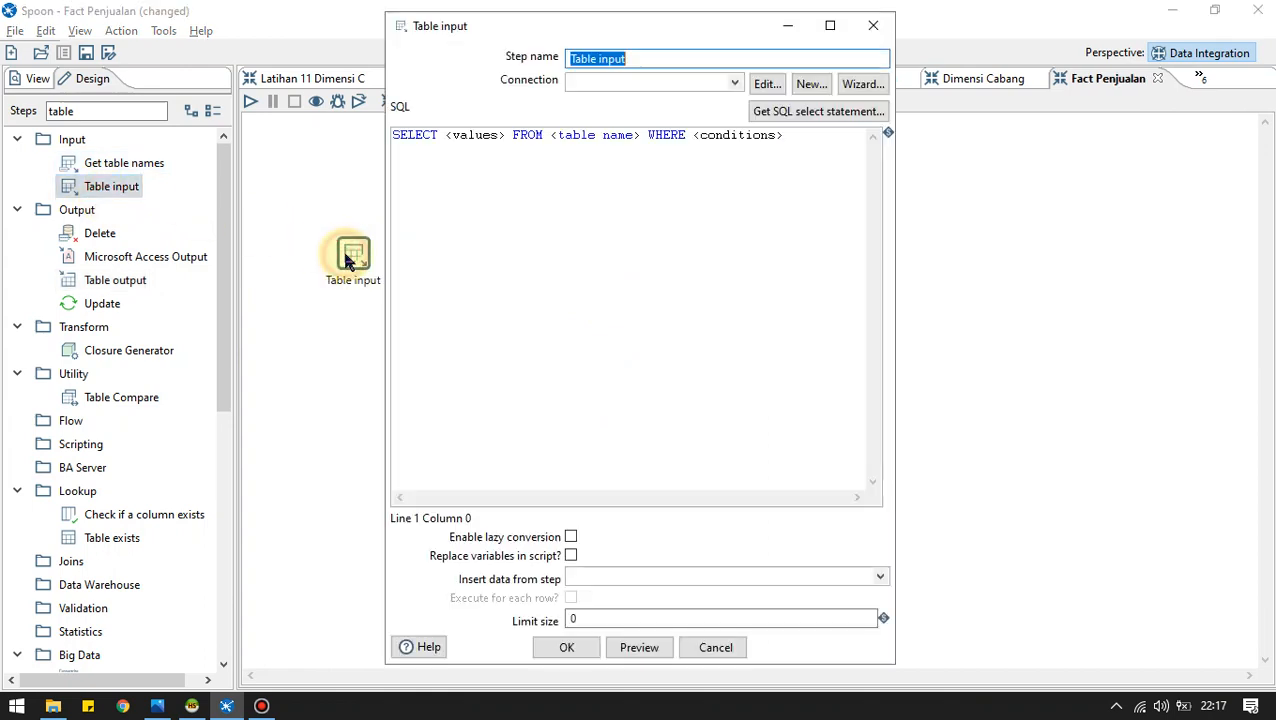
left_click(703, 59)
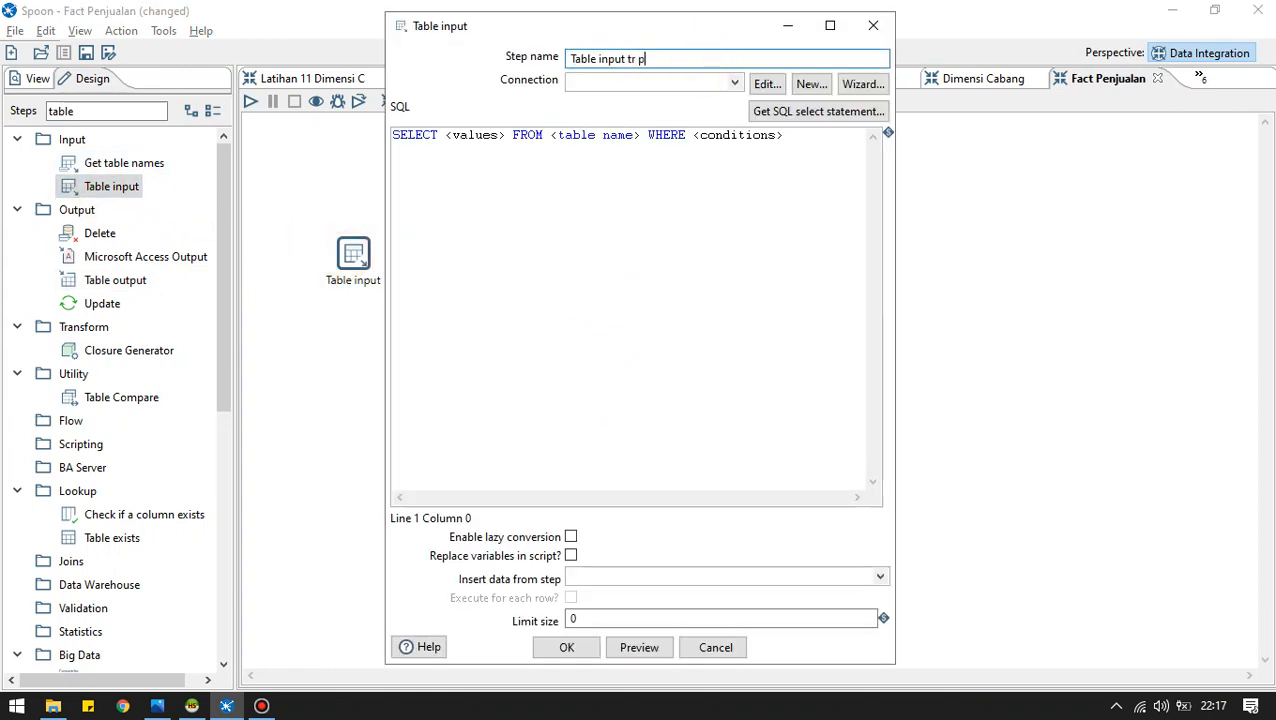
left_click(729, 84)
left_click(658, 100)
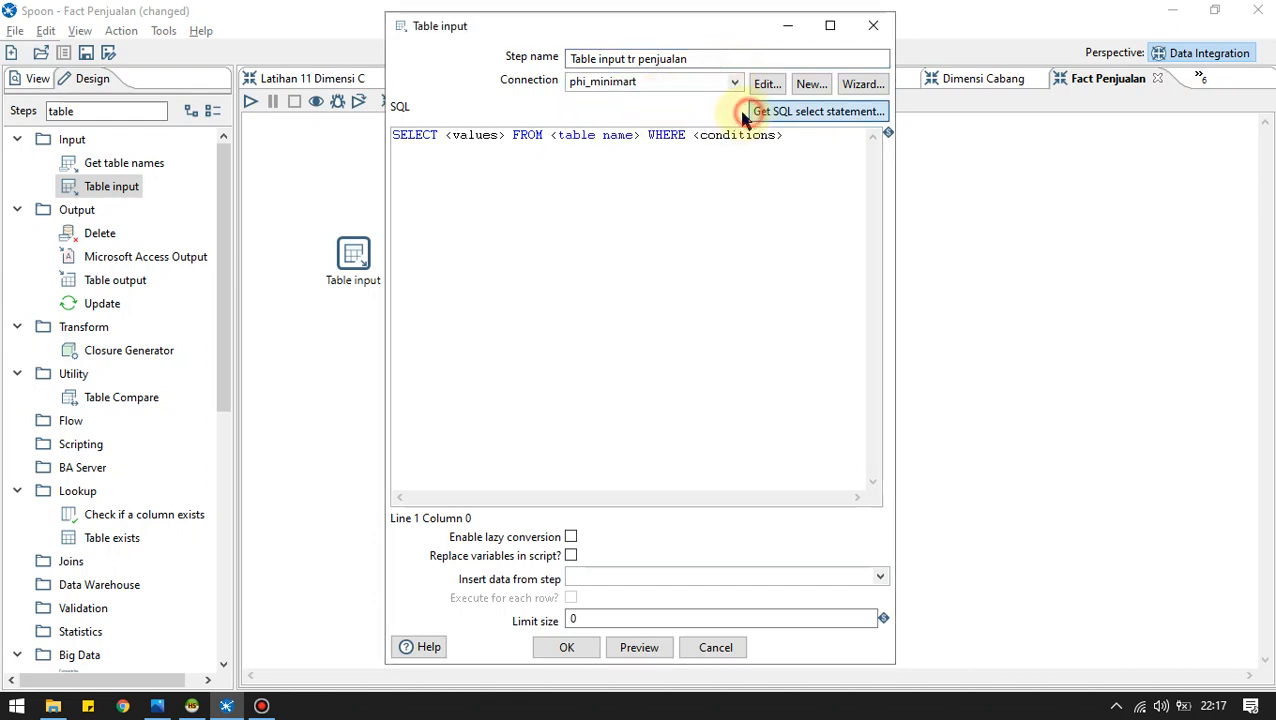
Generate the step's SQL select statement from the tr_penjualan table with field names included, and accept the step settings.
left_click(745, 113)
left_click(381, 219)
left_click(400, 253)
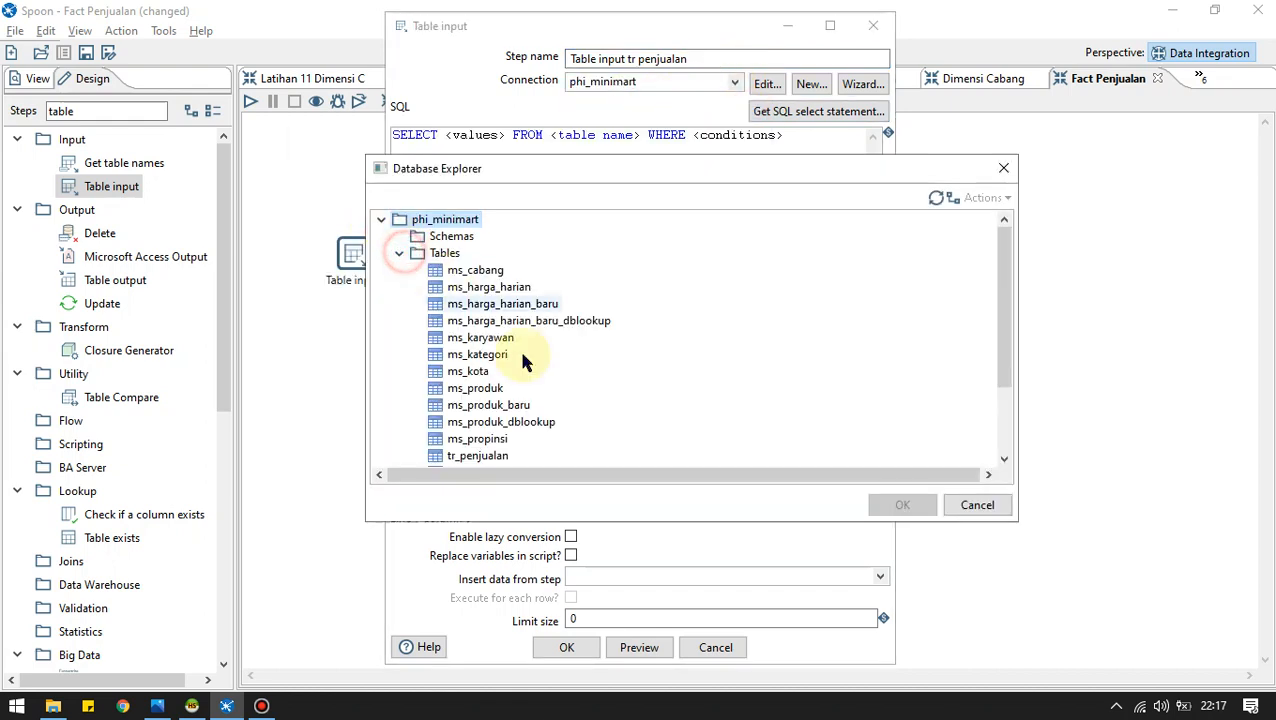
scroll(527, 362, "down", 1)
double_click(460, 404)
left_click(612, 419)
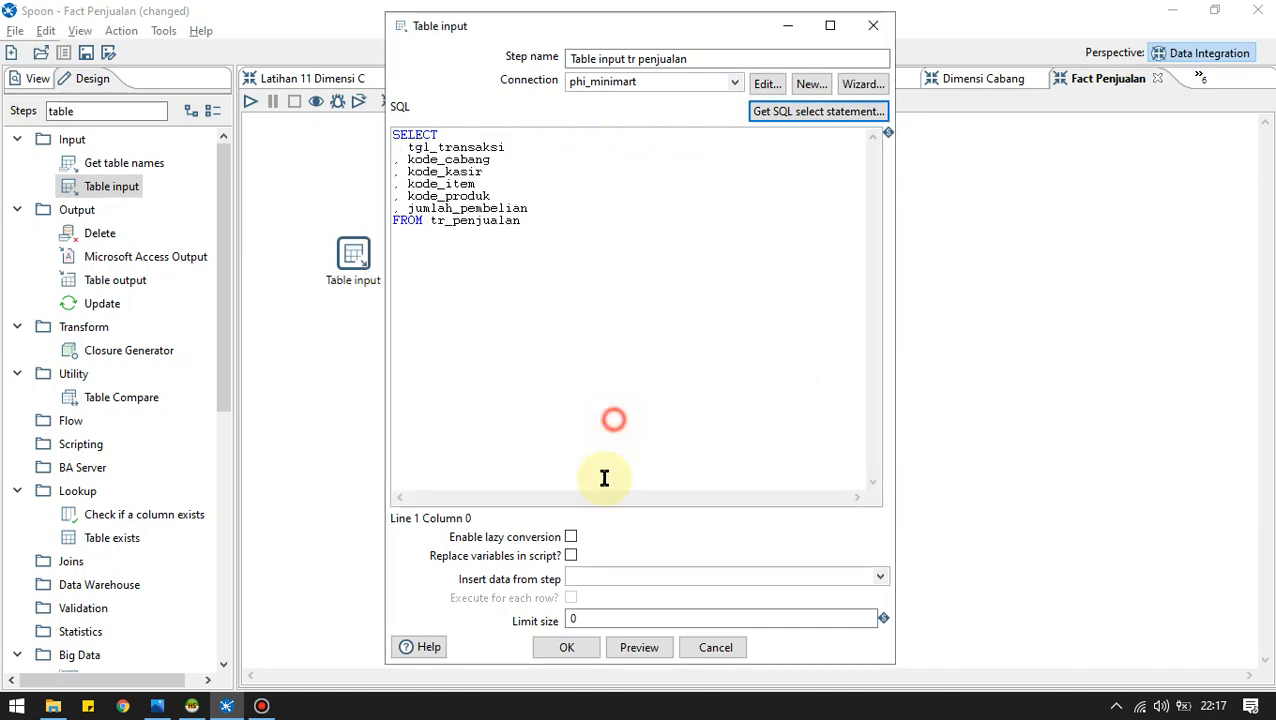
left_click(580, 649)
Clear the step search filter, and check the fact penjualan fields in the coba erd.png diagram before returning to Spoon.
left_click_drag(105, 110, 3, 105)
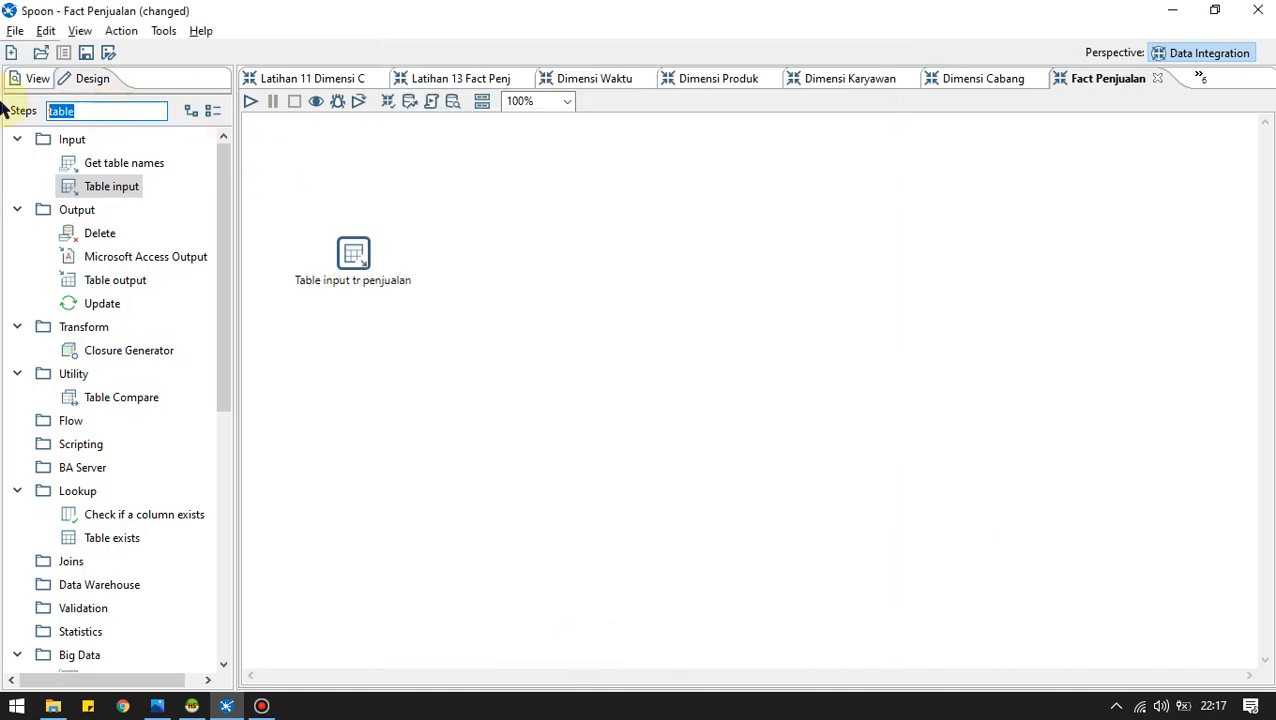
key("BackSpace")
key("alt+Tab")
key("Tab")
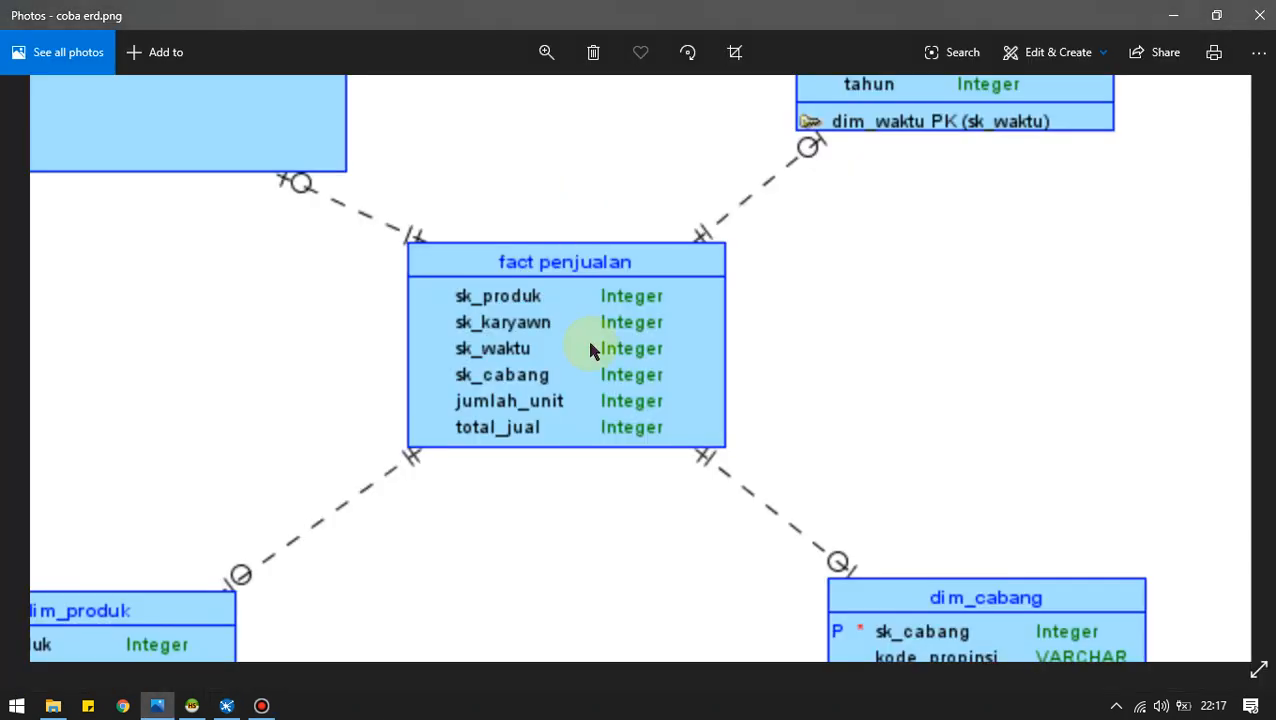
key("alt+Tab")
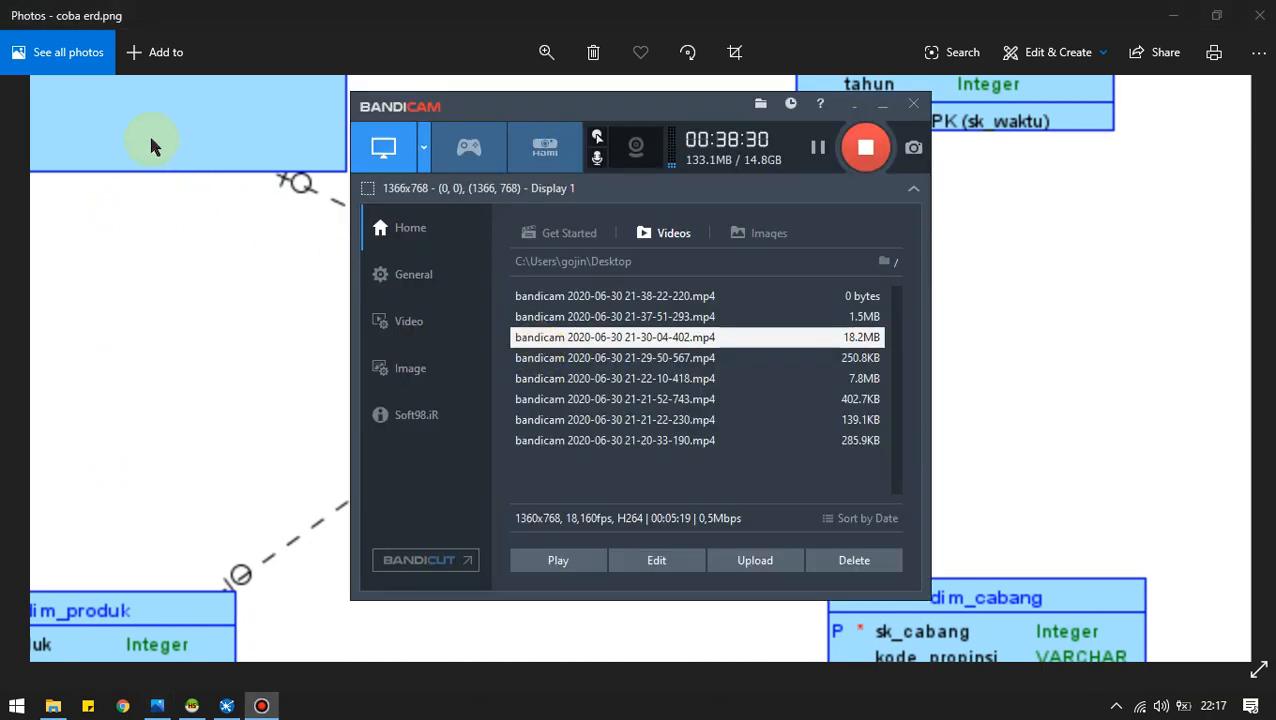
key("alt+Tab")
key("Tab")
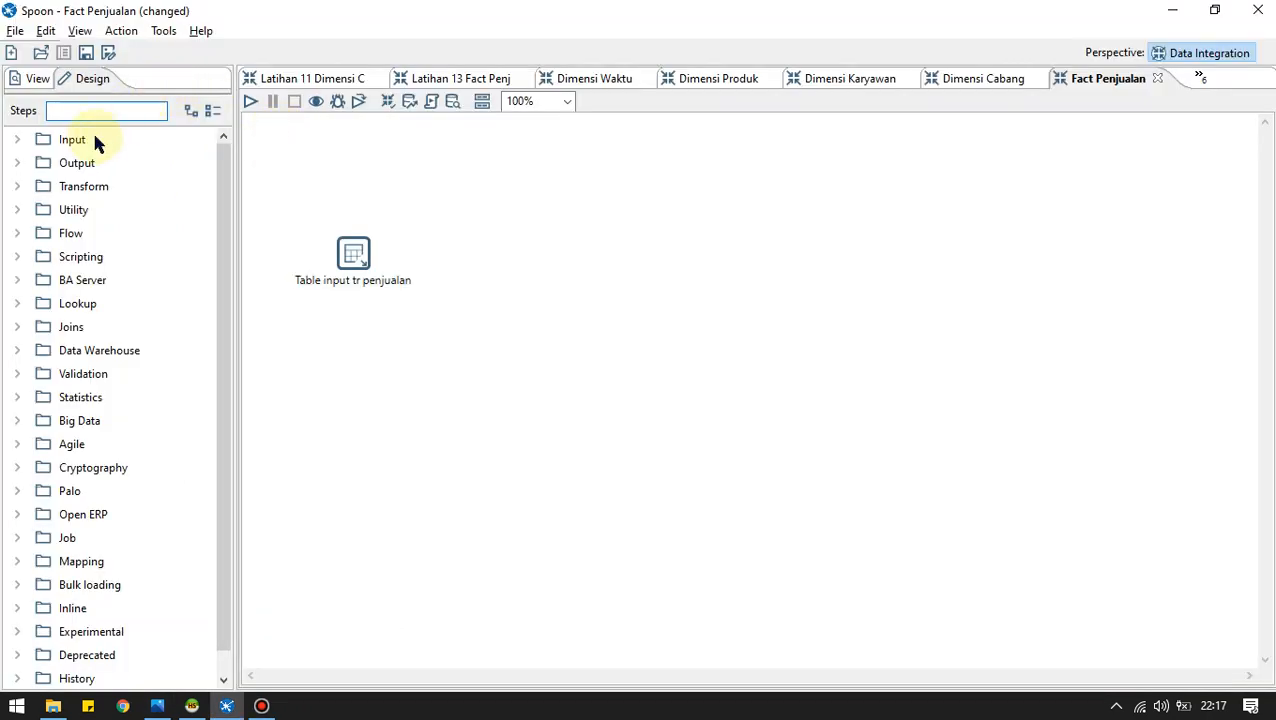
Add a second Table input step below the first, name it Table input dimensi produk and set its connection to phi_olap.
left_click(16, 139)
scroll(94, 190, "down", 5)
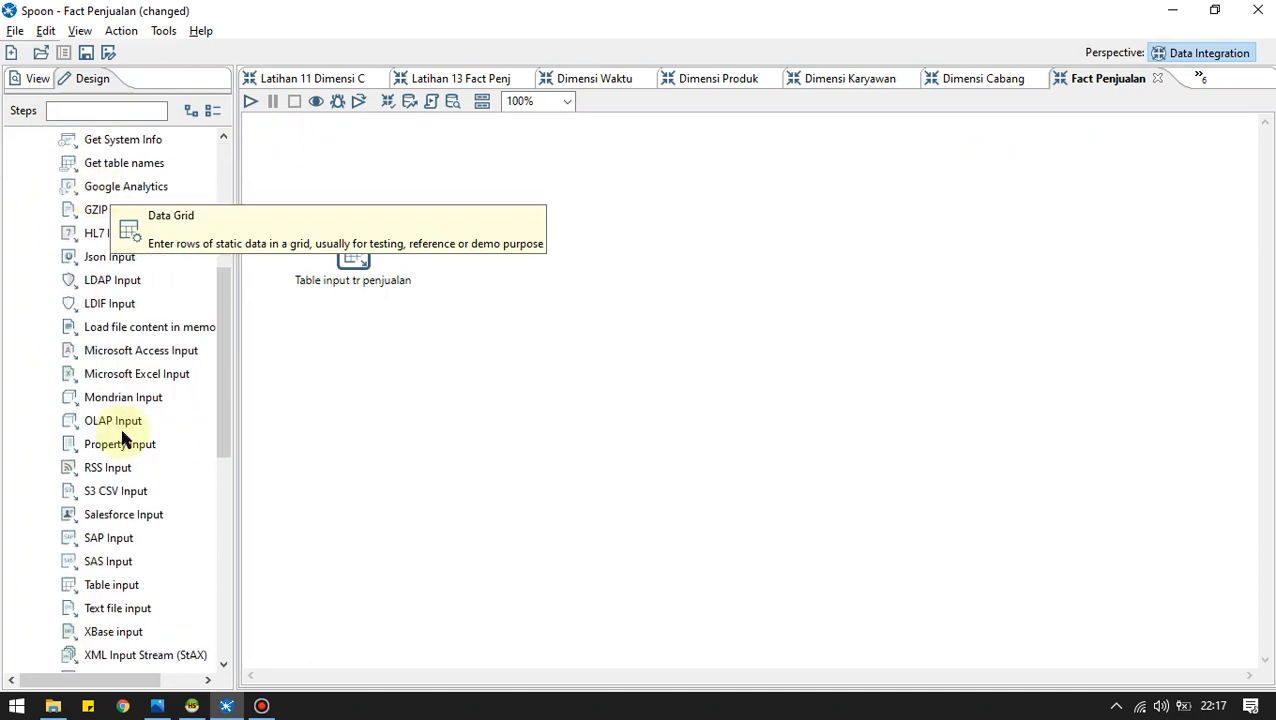
scroll(83, 538, "down", 1)
left_click_drag(86, 513, 338, 390)
double_click(344, 388)
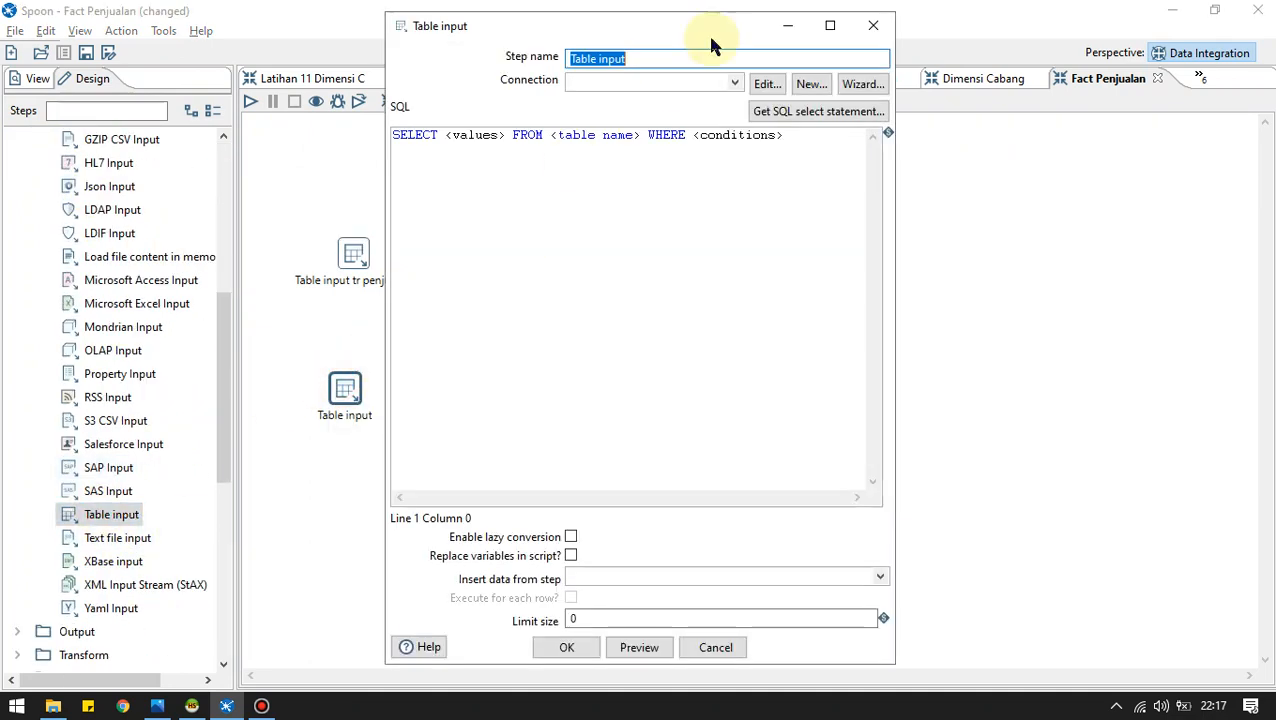
left_click(729, 56)
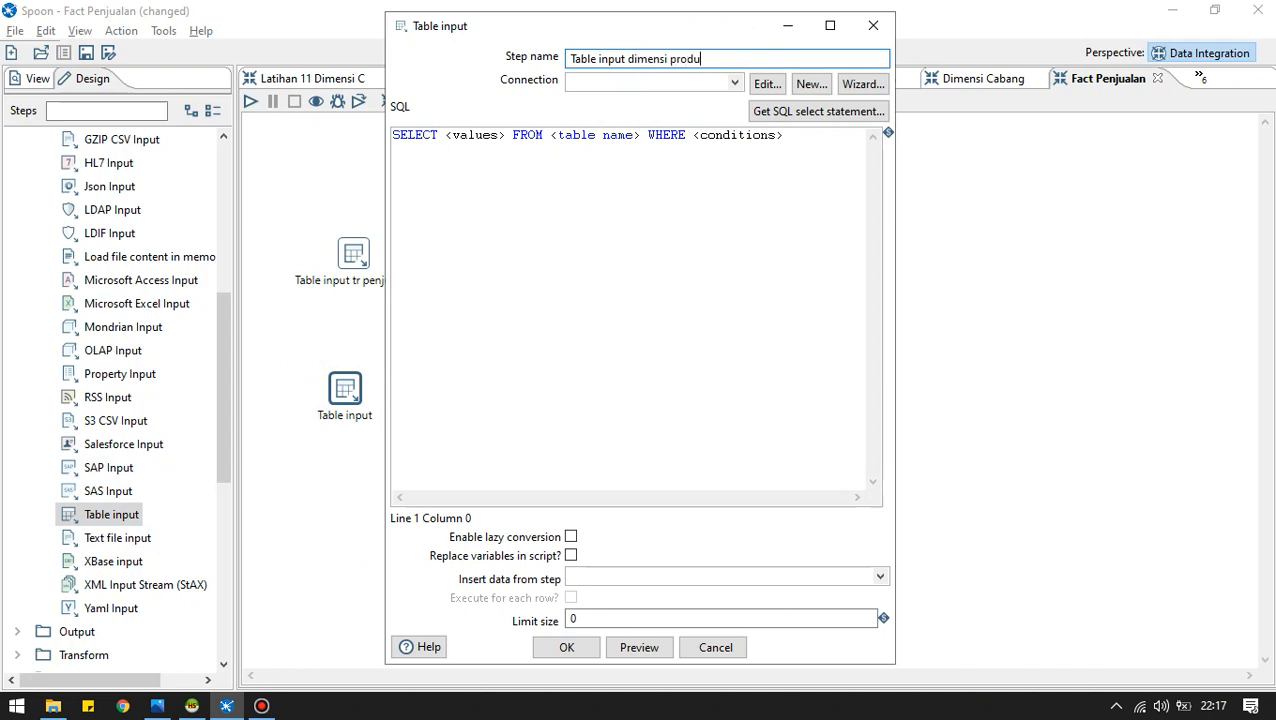
left_click(736, 84)
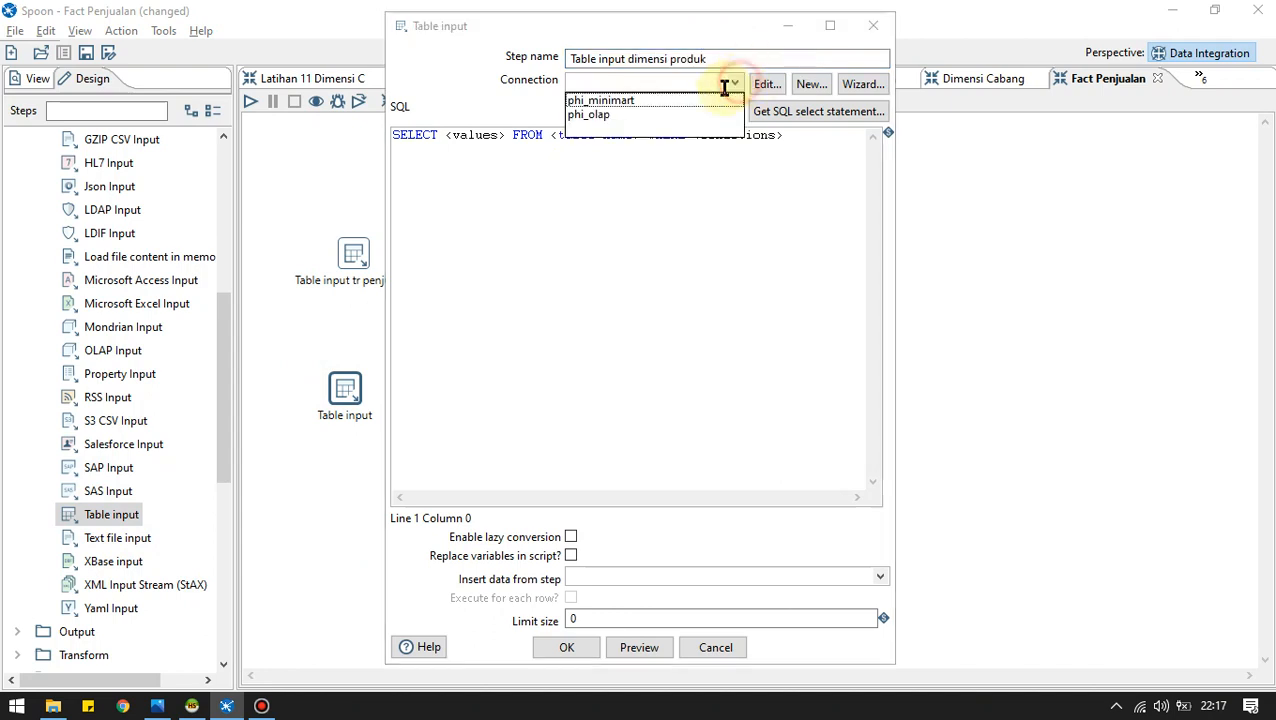
left_click(658, 112)
Generate the SQL select statement from the dimensi_produk table with field names included, and accept the second Table input's settings.
left_click(747, 113)
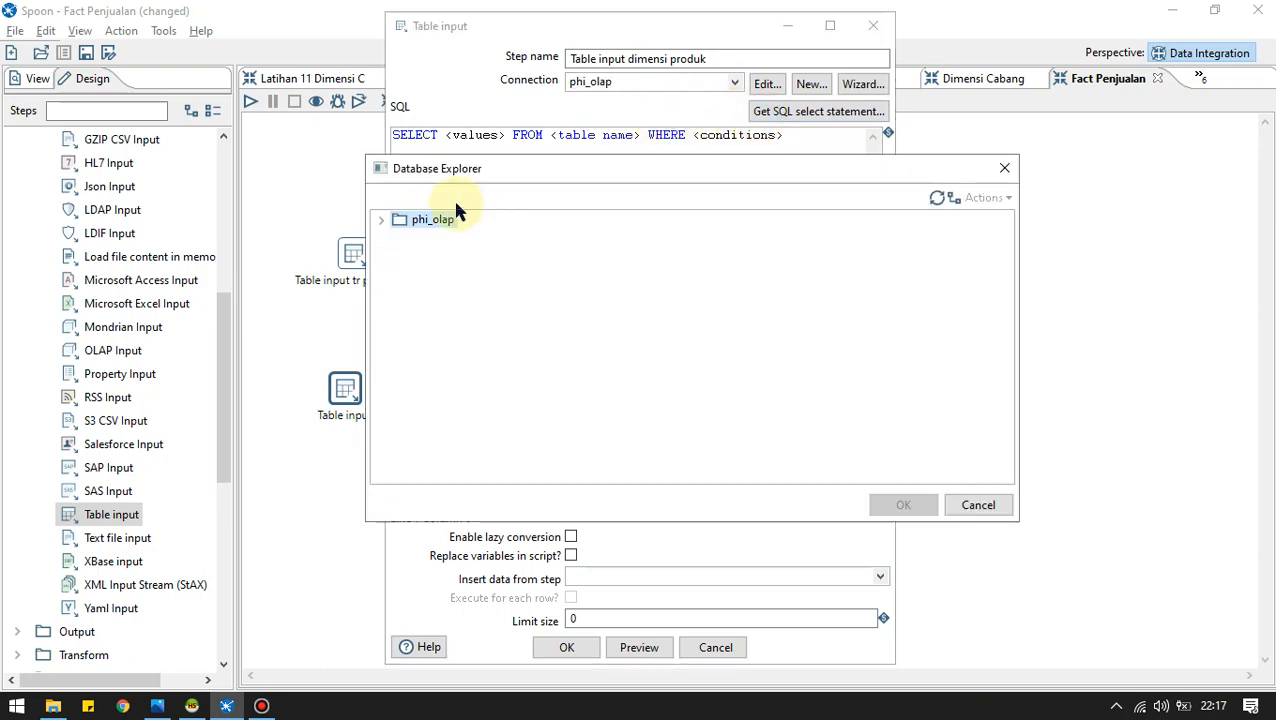
left_click(401, 220)
left_click(382, 221)
left_click(399, 253)
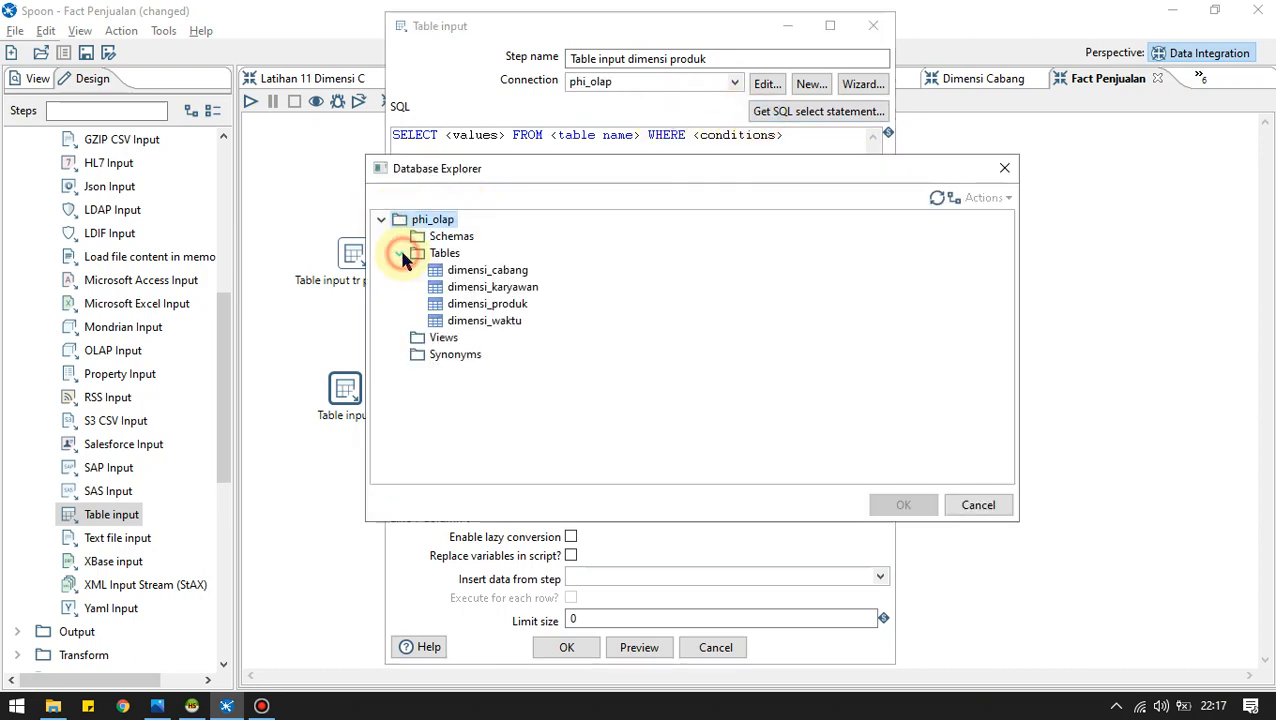
double_click(482, 303)
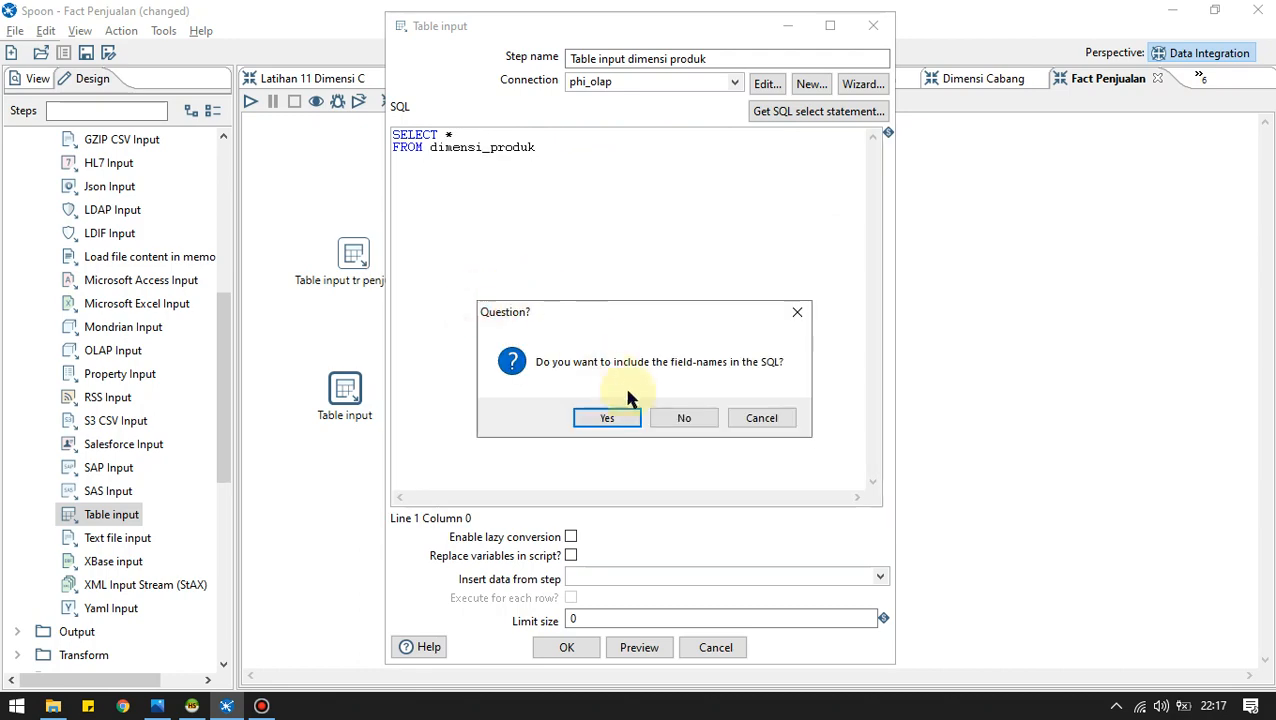
left_click(615, 416)
left_click(586, 646)
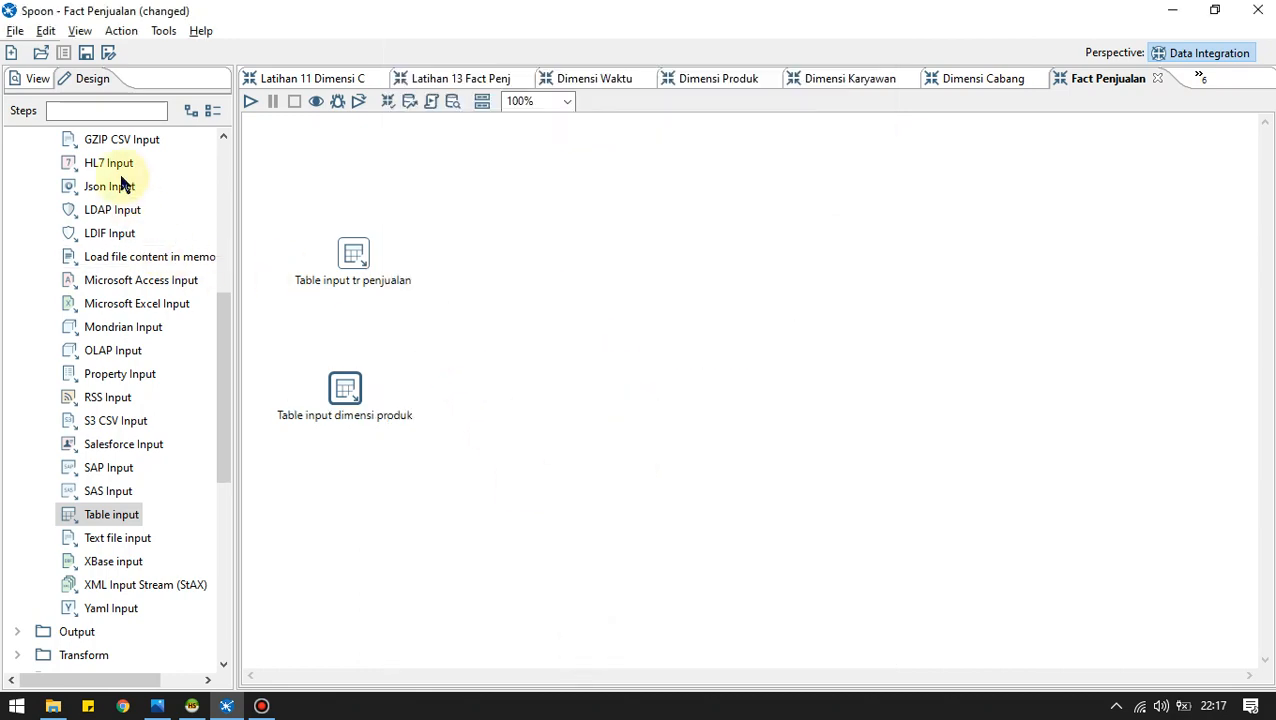
Search the steps for stream and add a Stream lookup step between the two Table input steps on the canvas.
left_click(108, 111)
type("str")
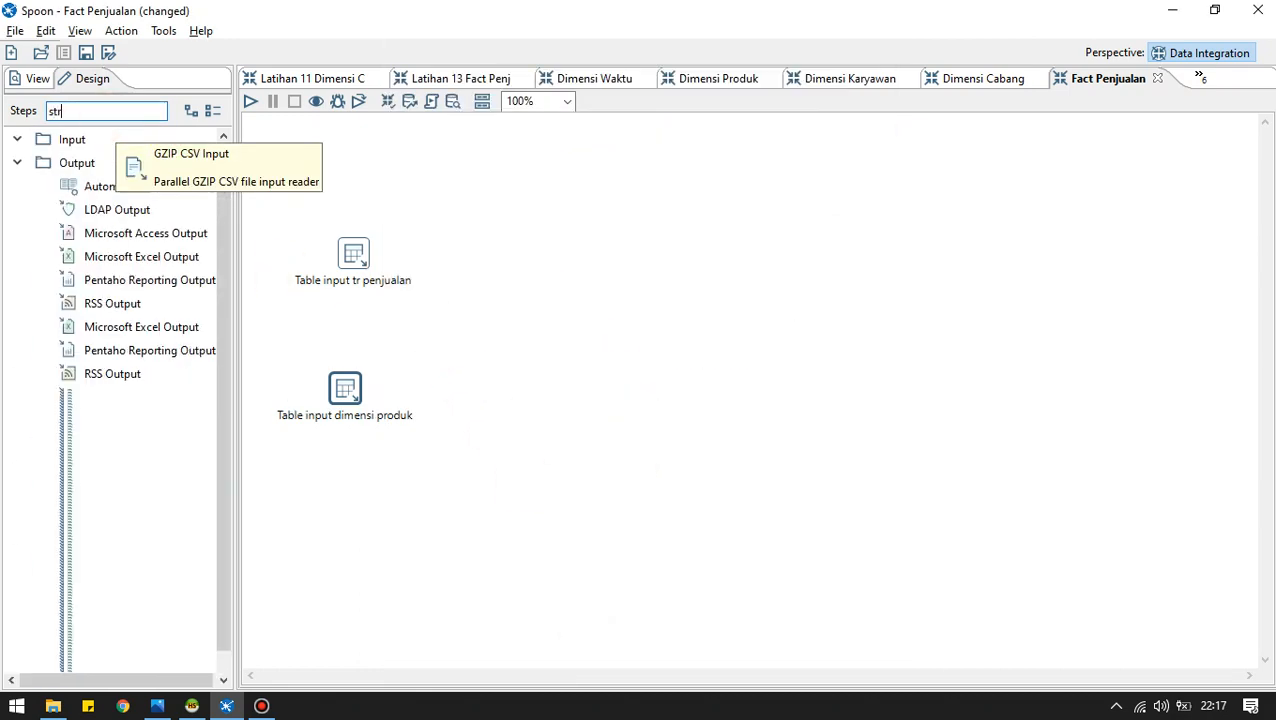
type("eam")
scroll(106, 330, "down", 3)
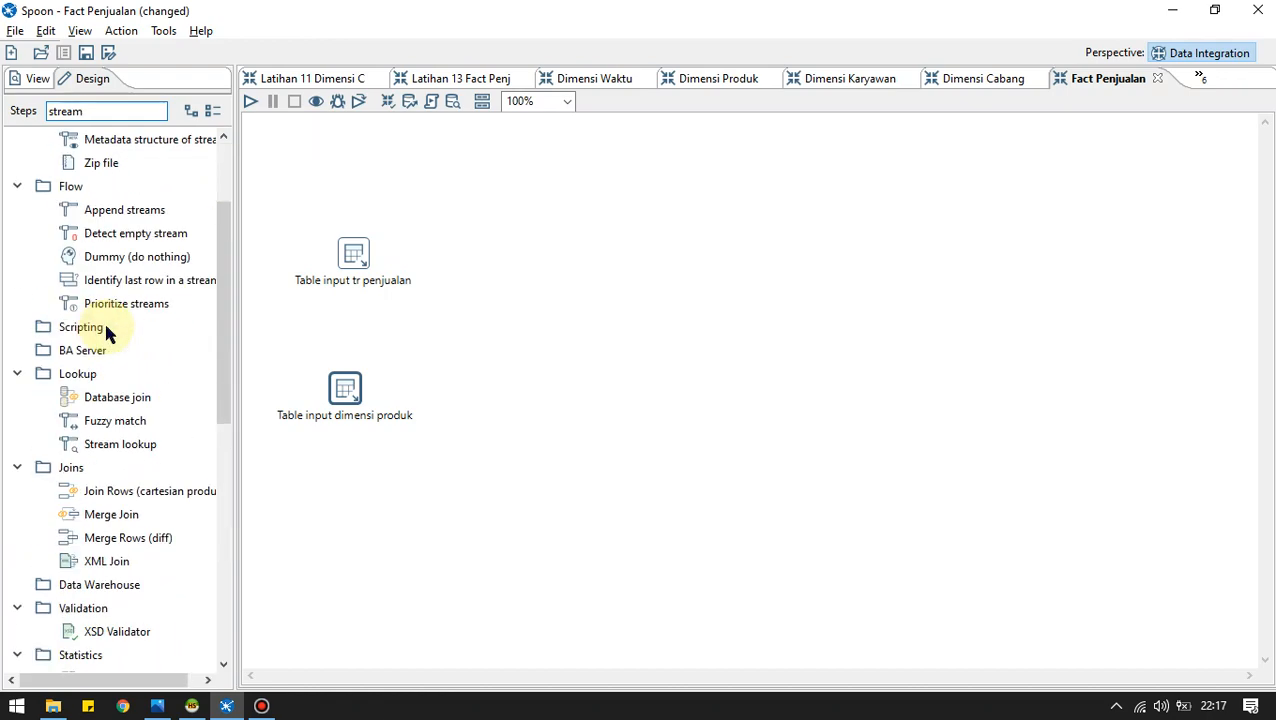
scroll(105, 327, "down", 6)
scroll(105, 555, "down", 1)
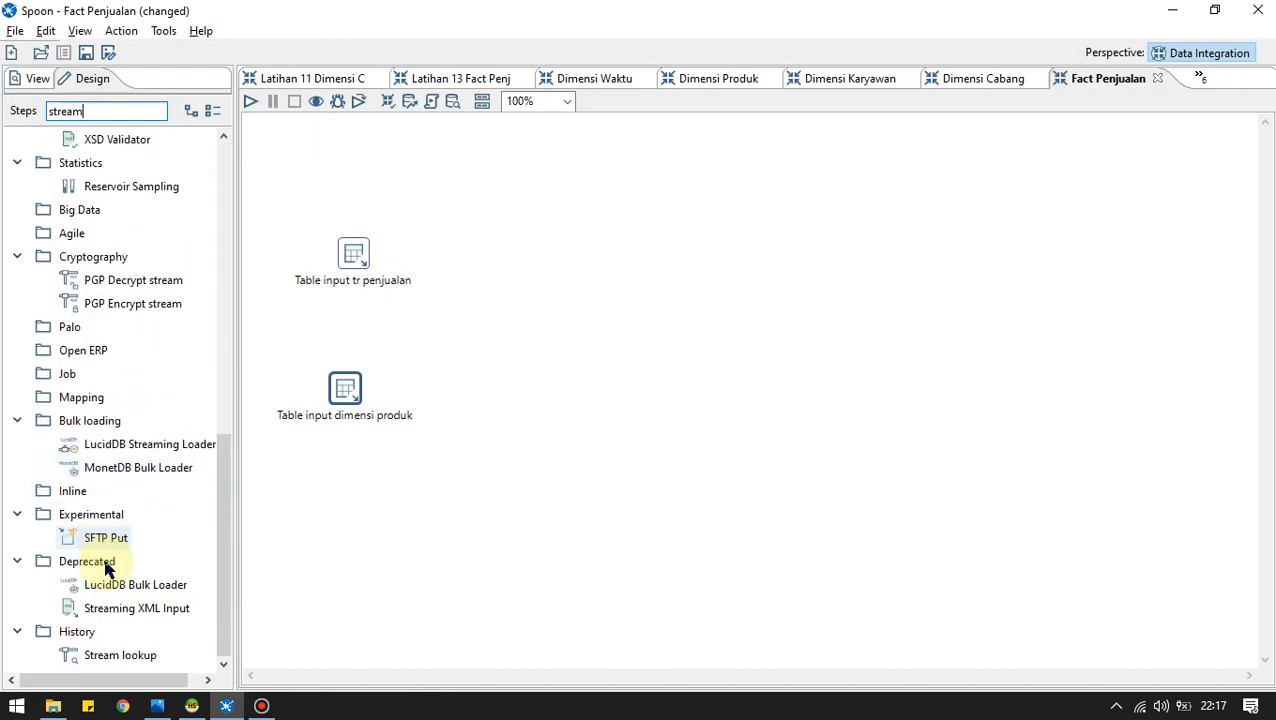
left_click_drag(293, 555, 441, 368)
left_click(92, 658)
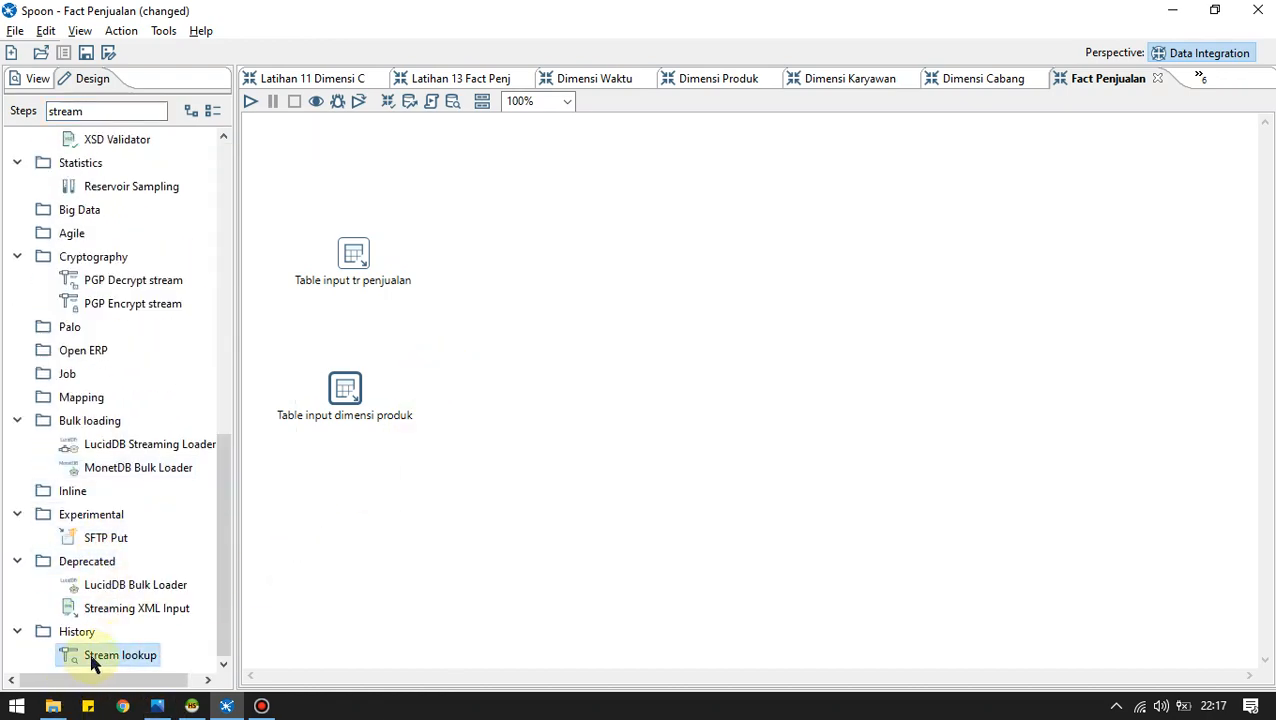
left_click_drag(92, 660, 429, 338)
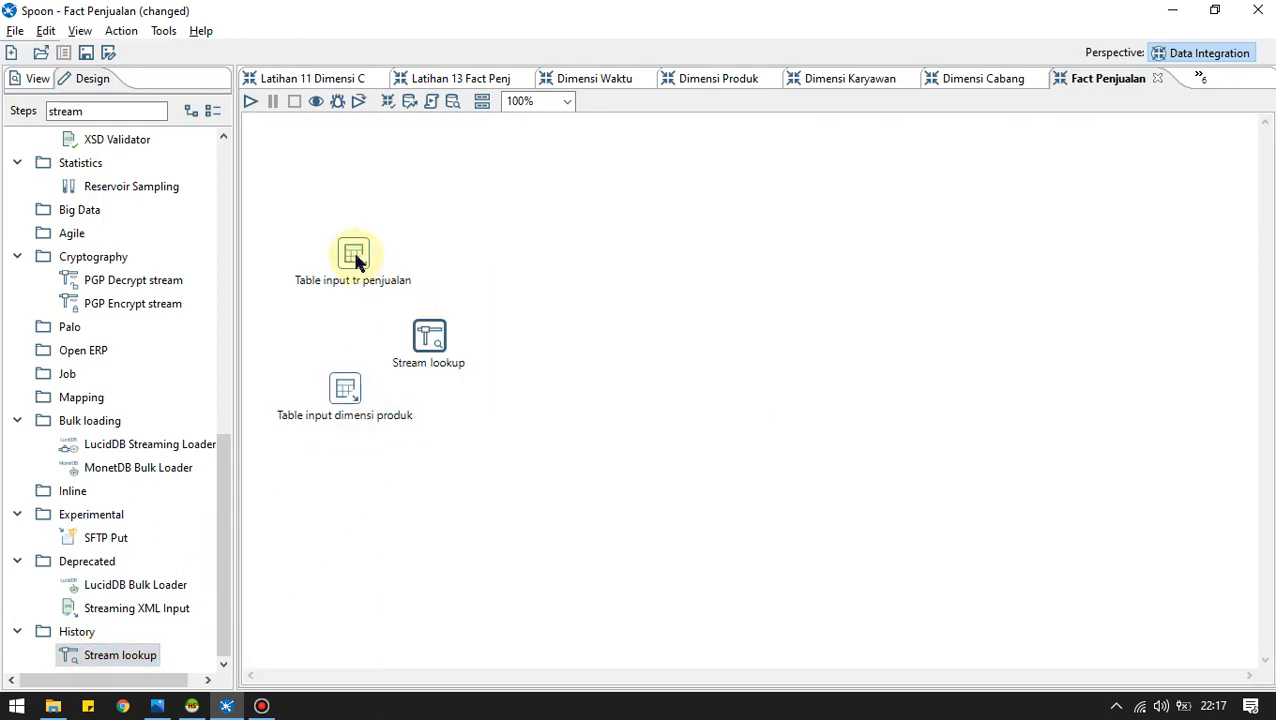
Connect Table input tr penjualan and Table input dimensi produk to the Stream lookup step with hops.
mouse_move(358, 262)
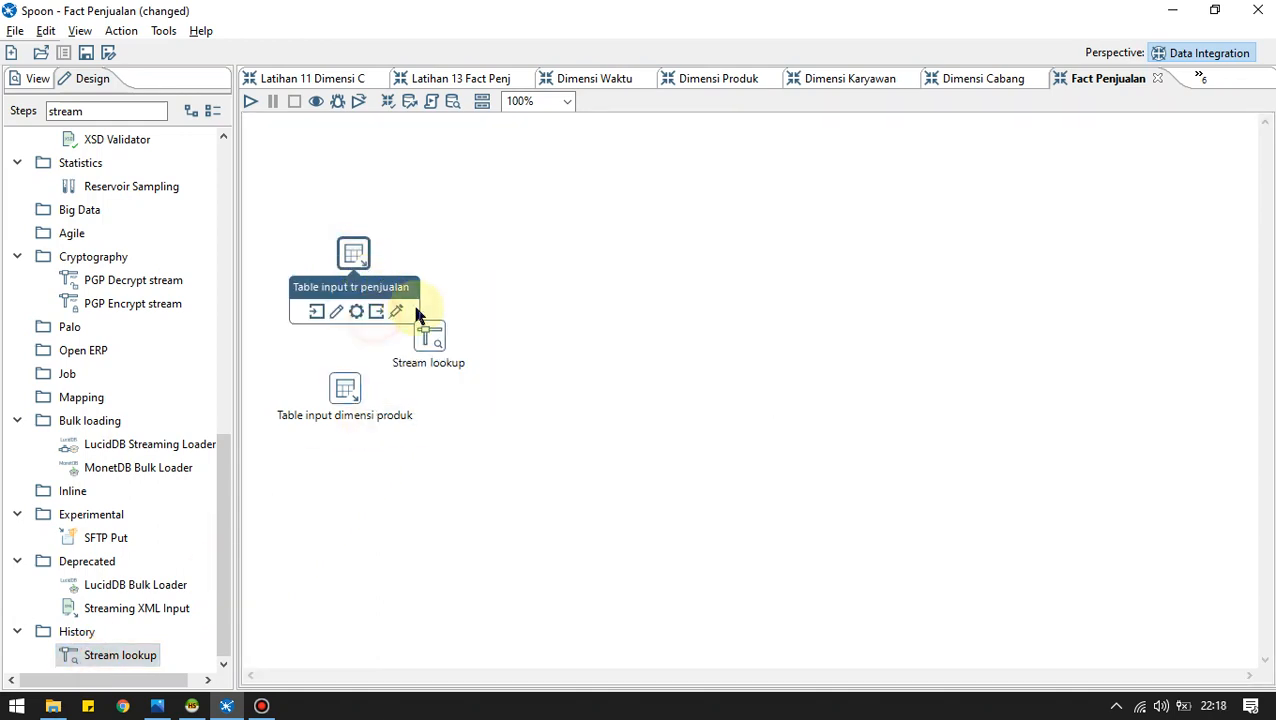
left_click_drag(430, 335, 430, 337)
mouse_move(345, 395)
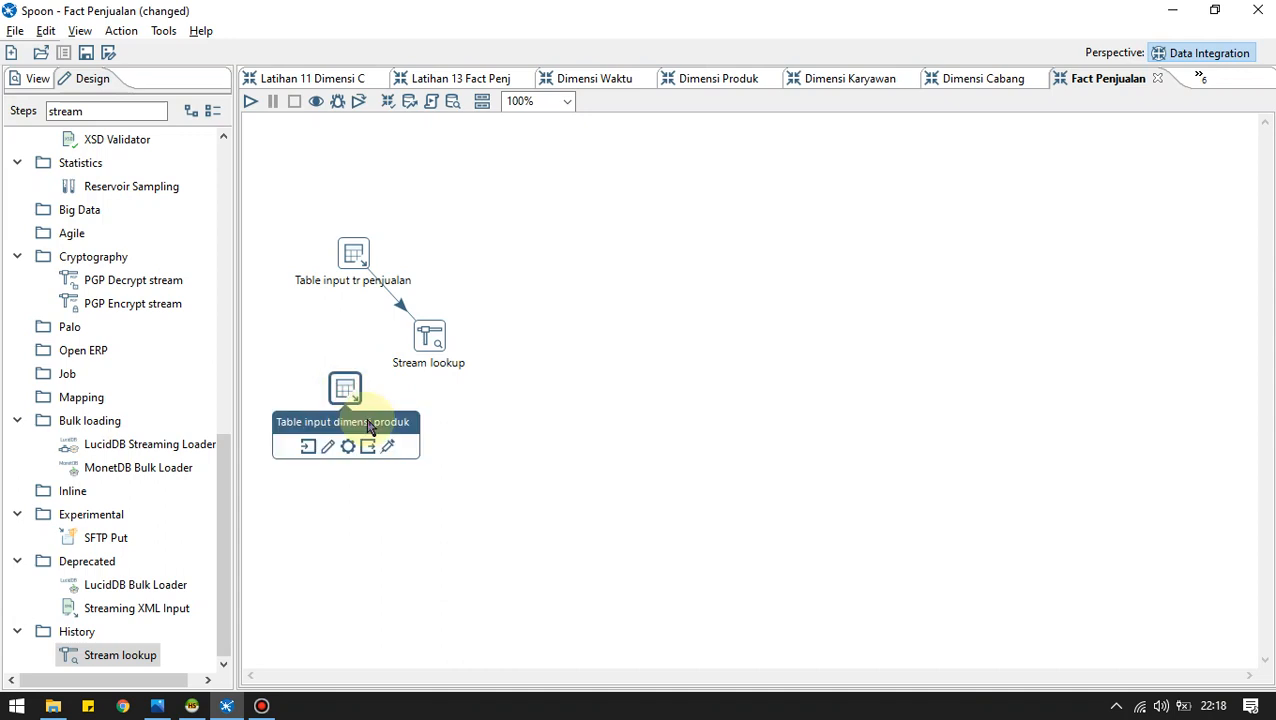
left_click_drag(370, 452, 427, 341)
Set the Stream lookup's lookup step to Table input dimensi produk and match key field kode_produk to lookup field kode_produk.
double_click(427, 341)
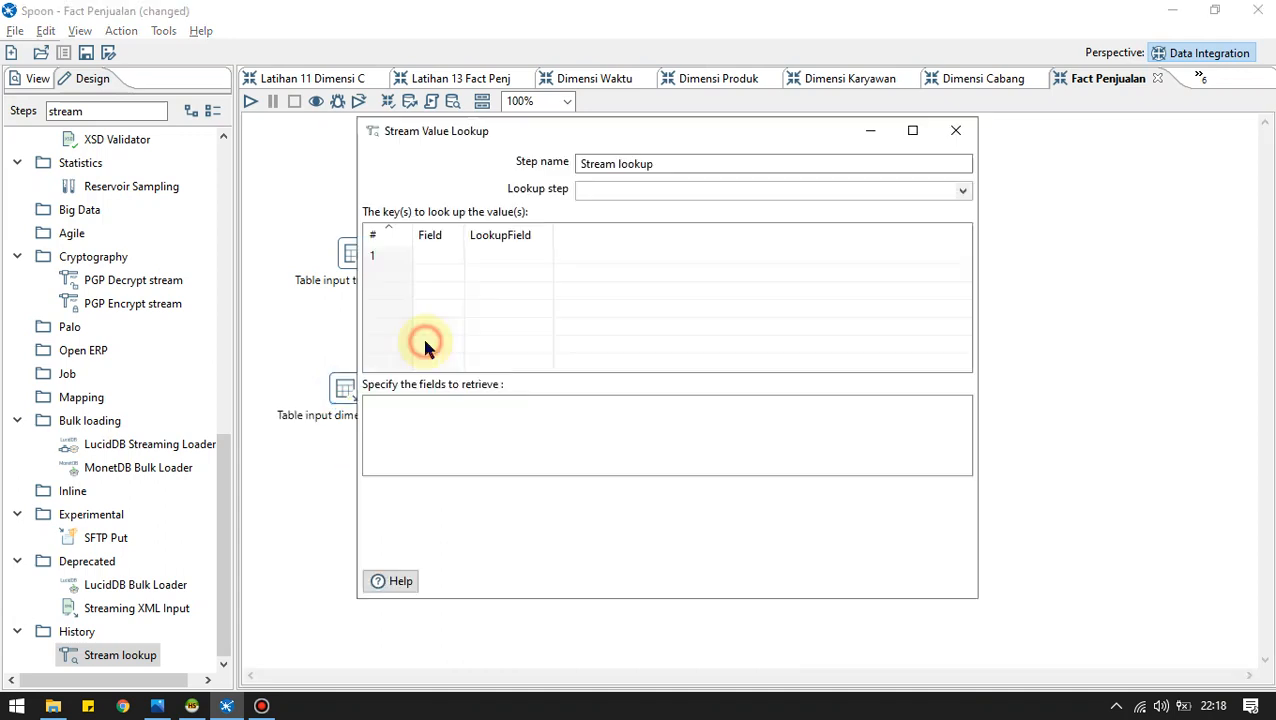
left_click(960, 191)
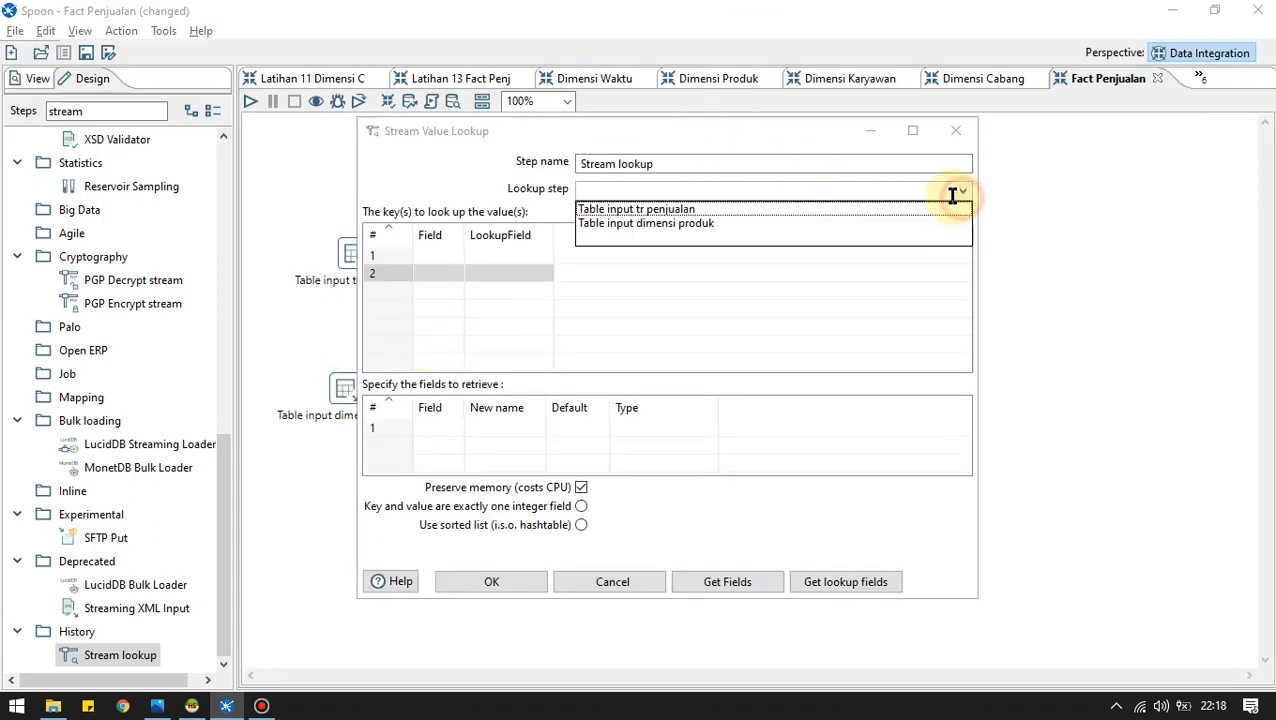
left_click(726, 223)
left_click(444, 255)
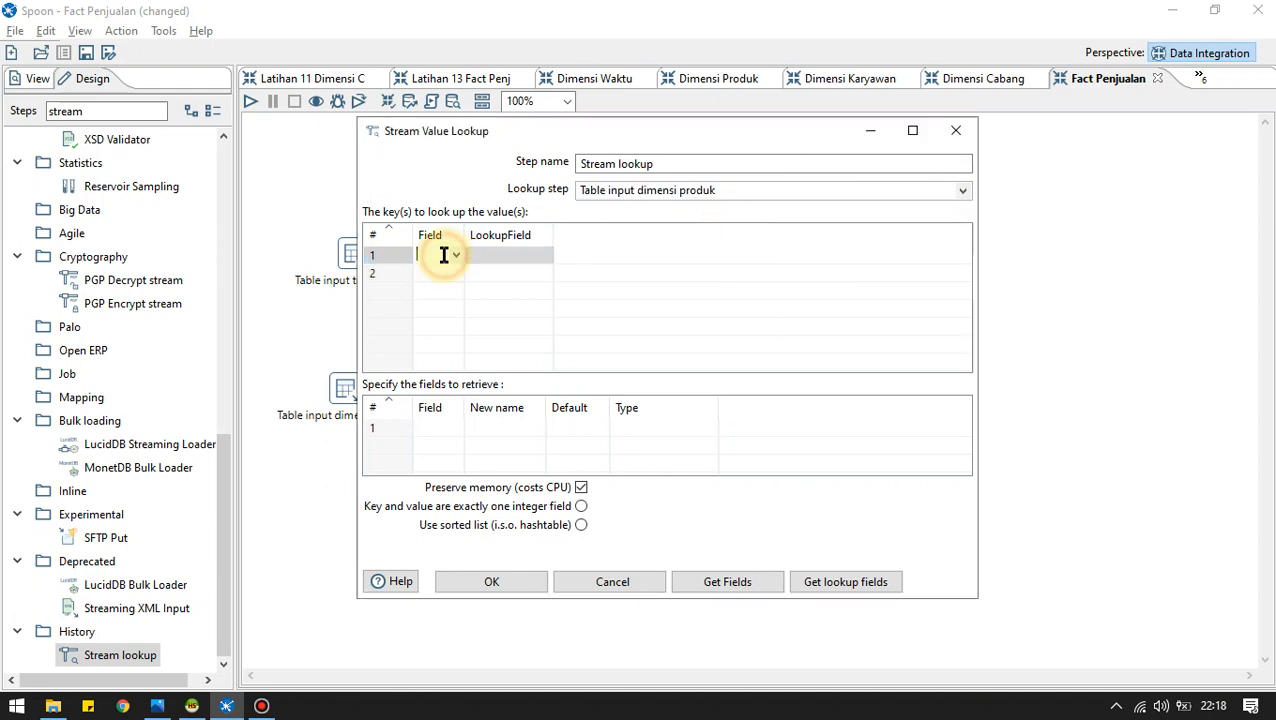
left_click(454, 256)
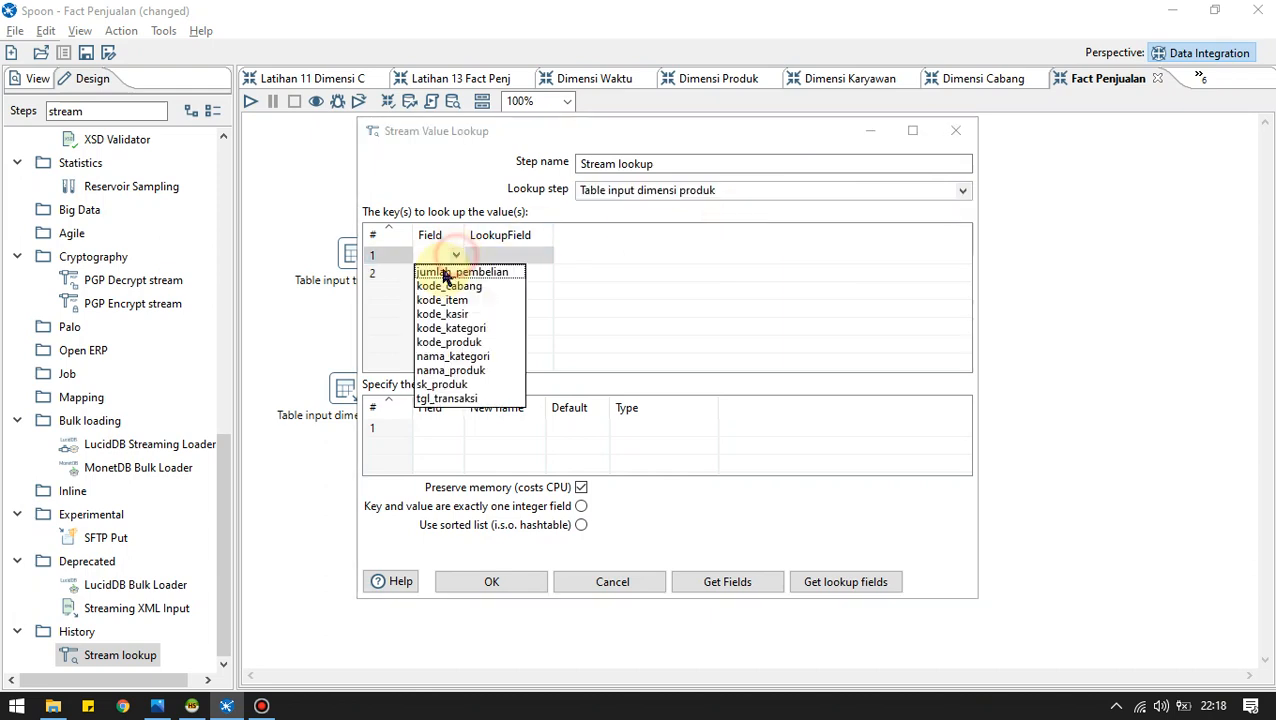
left_click(455, 343)
left_click(528, 264)
left_click(546, 258)
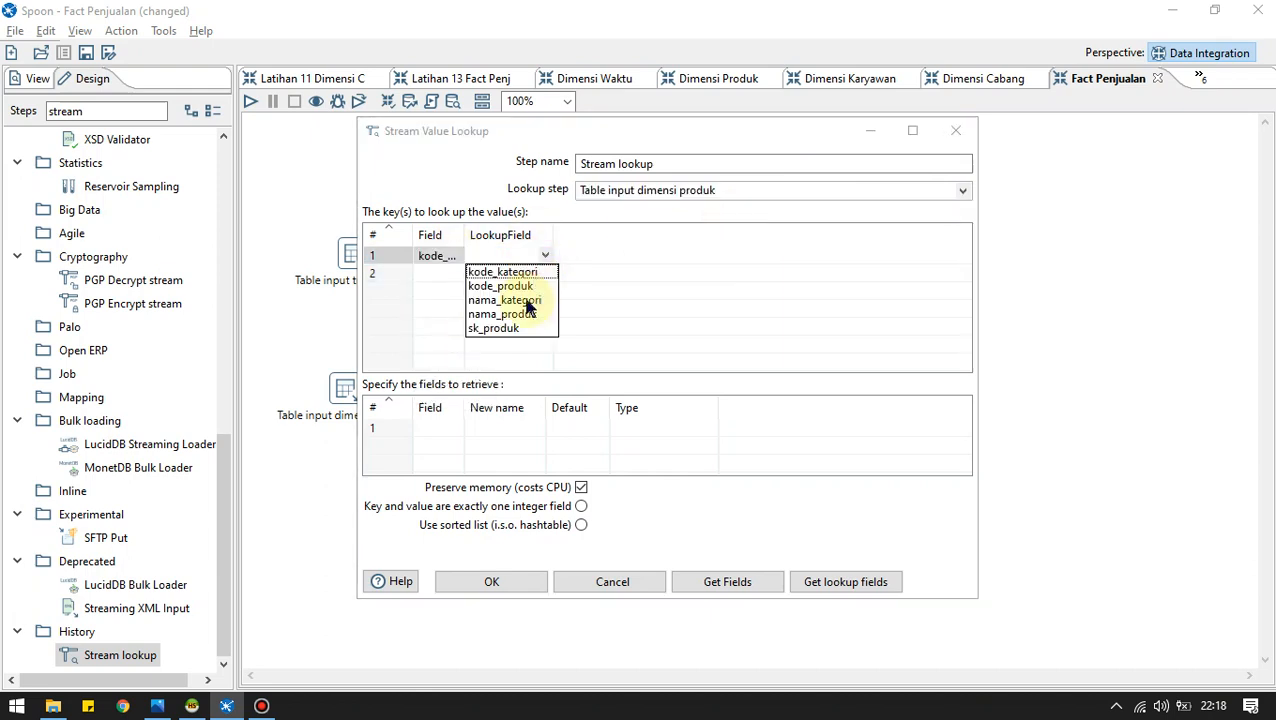
left_click(519, 287)
Retrieve the sk_produk field as type Integer, accept the lookup settings, and shift the Table input tr penjualan step slightly away from the lookup.
left_click(447, 424)
left_click(455, 427)
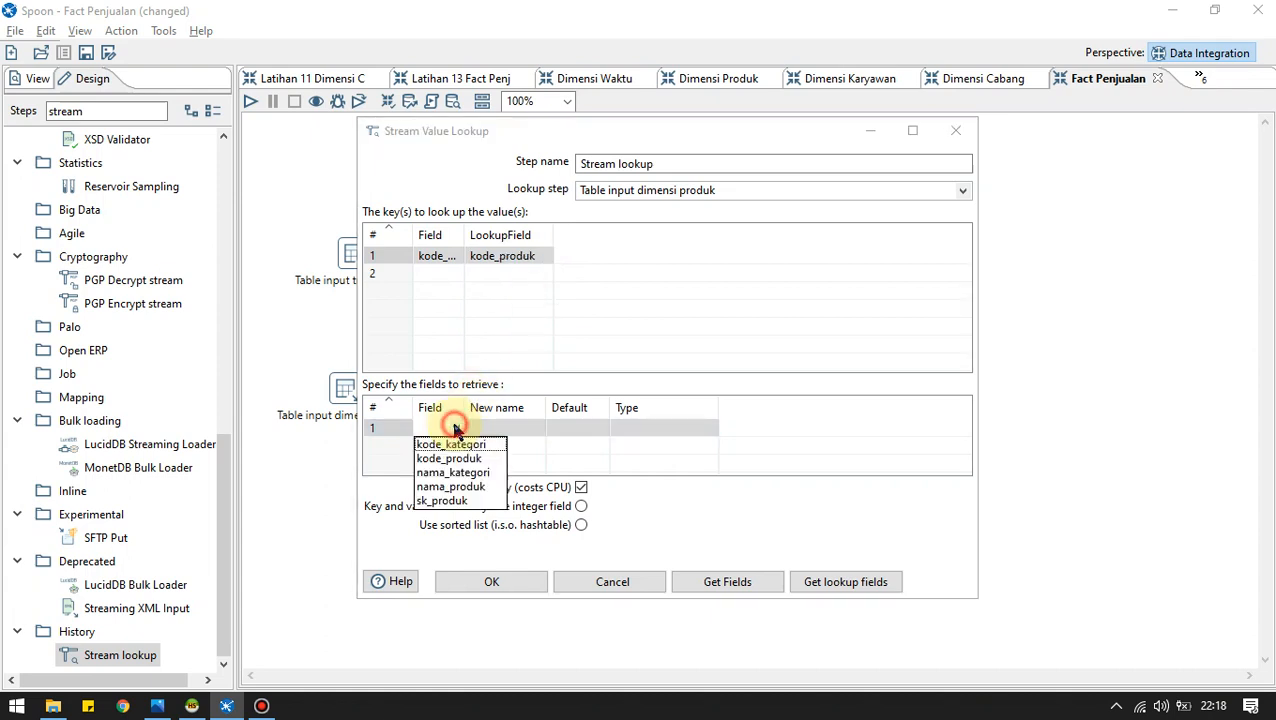
left_click(449, 501)
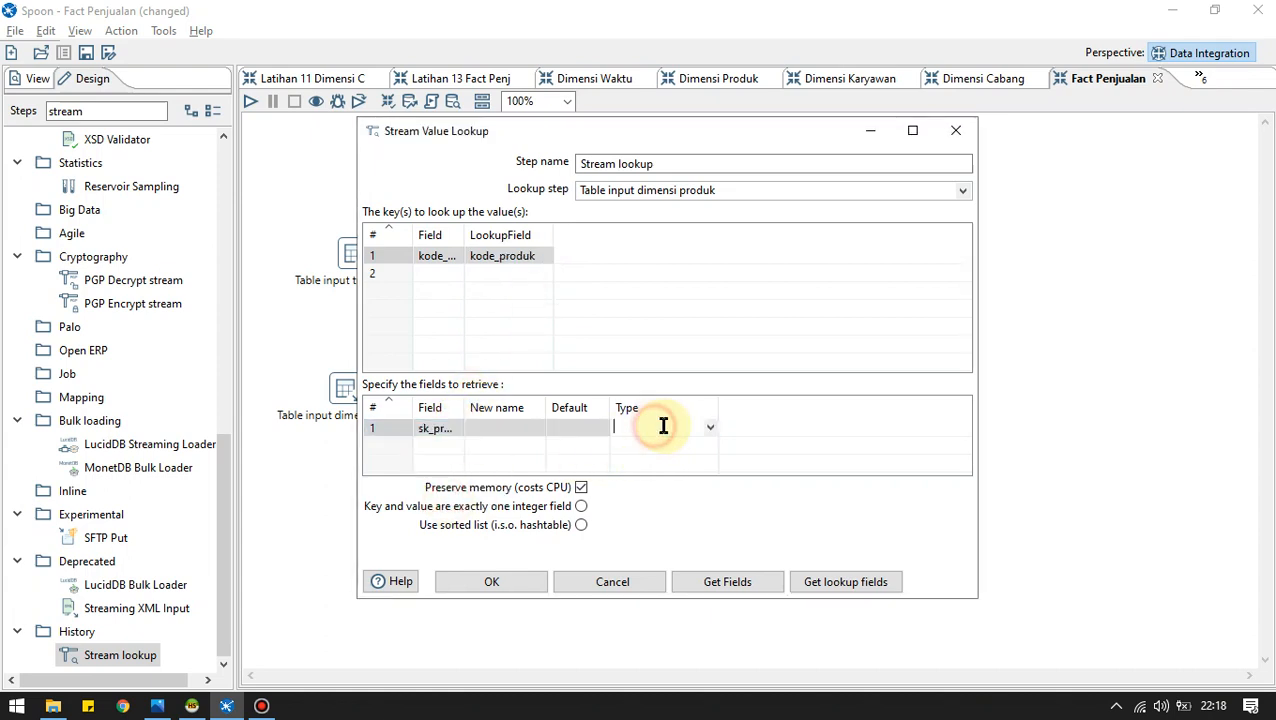
left_click(707, 428)
left_click(626, 502)
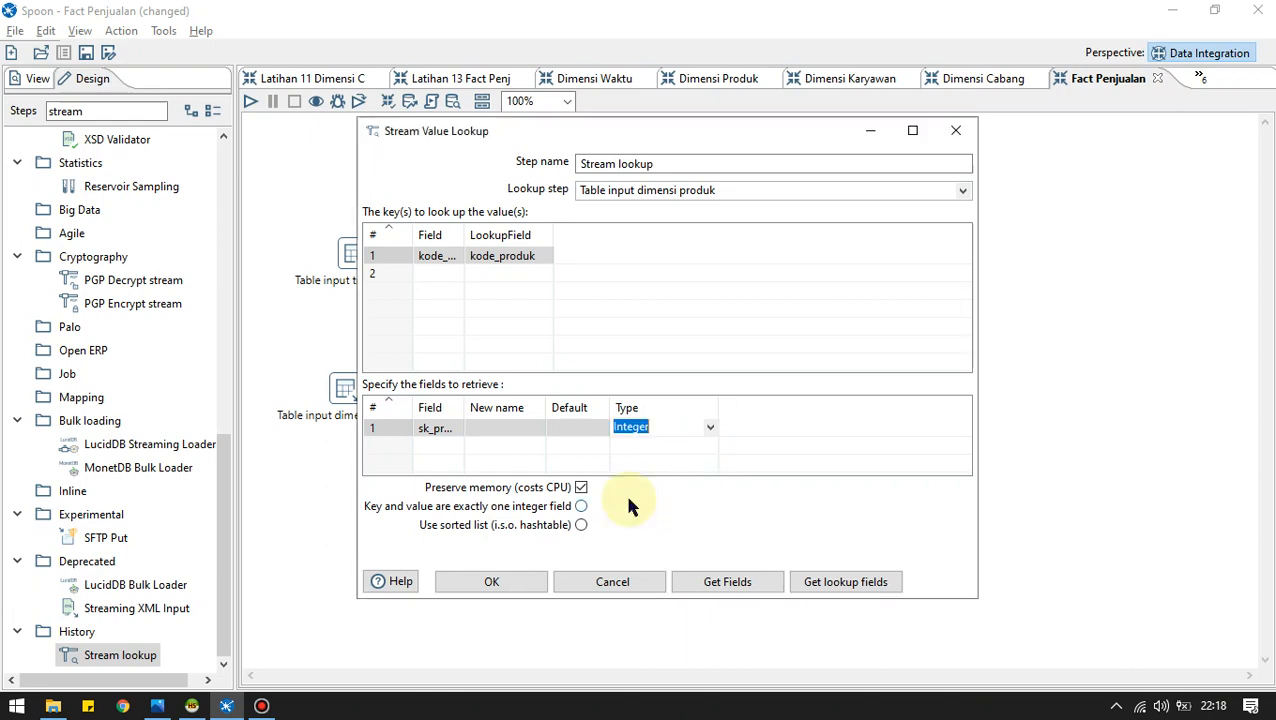
left_click(491, 582)
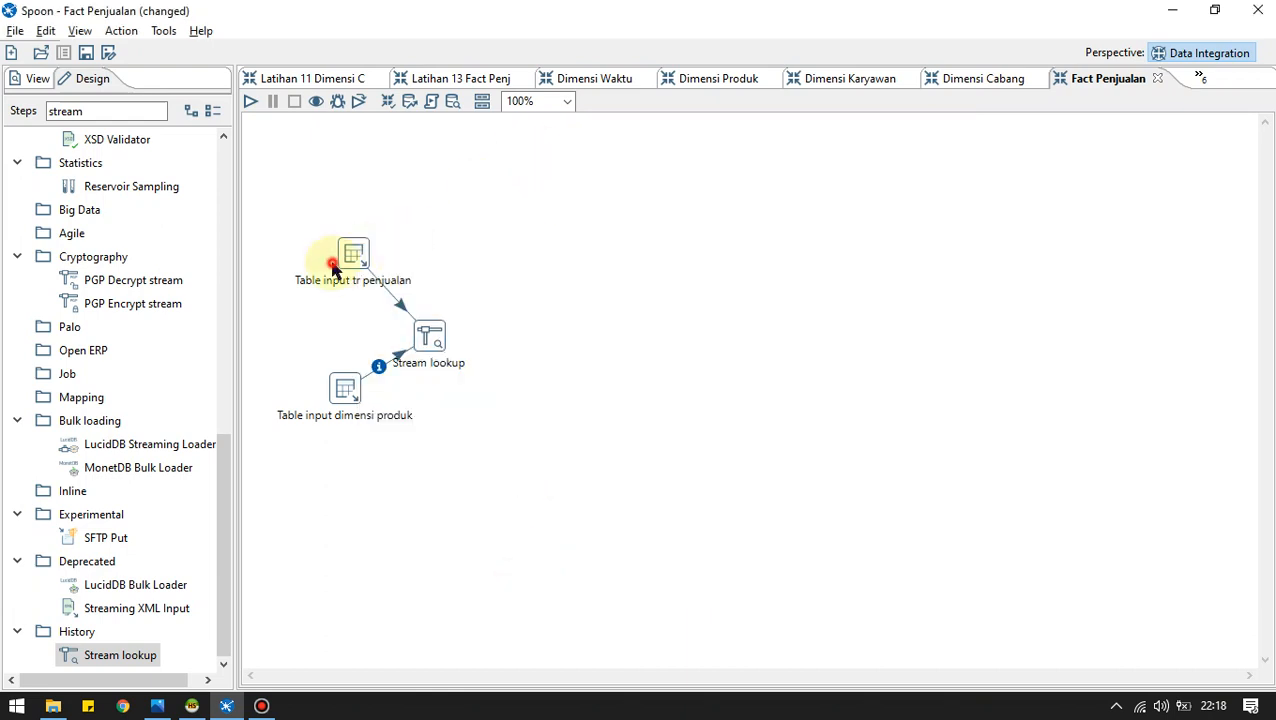
left_click_drag(356, 258, 339, 258)
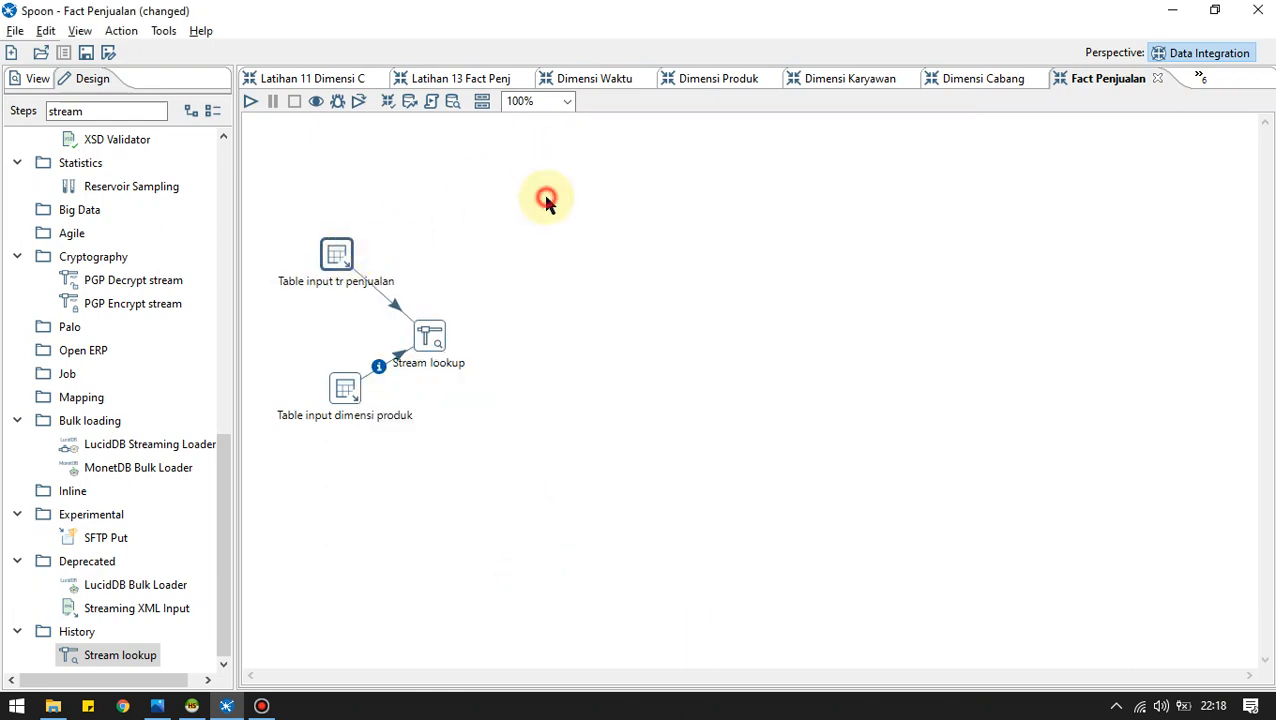
Switch to HeidiSQL and review the dimensi_cabang, dimensi_karyawan, dimensi_produk and dimensi_waktu table data in phi_olap.
key("alt+Tab")
key("alt+Tab")
key("alt+Tab")
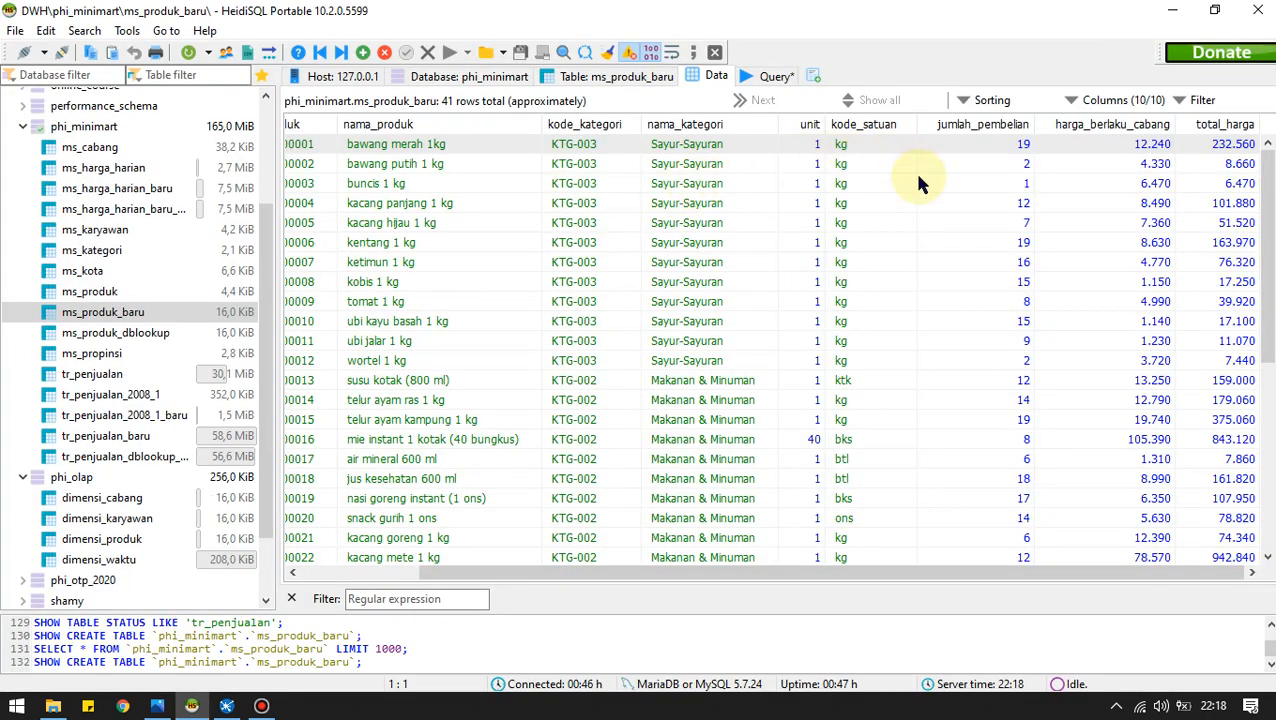
left_click(100, 498)
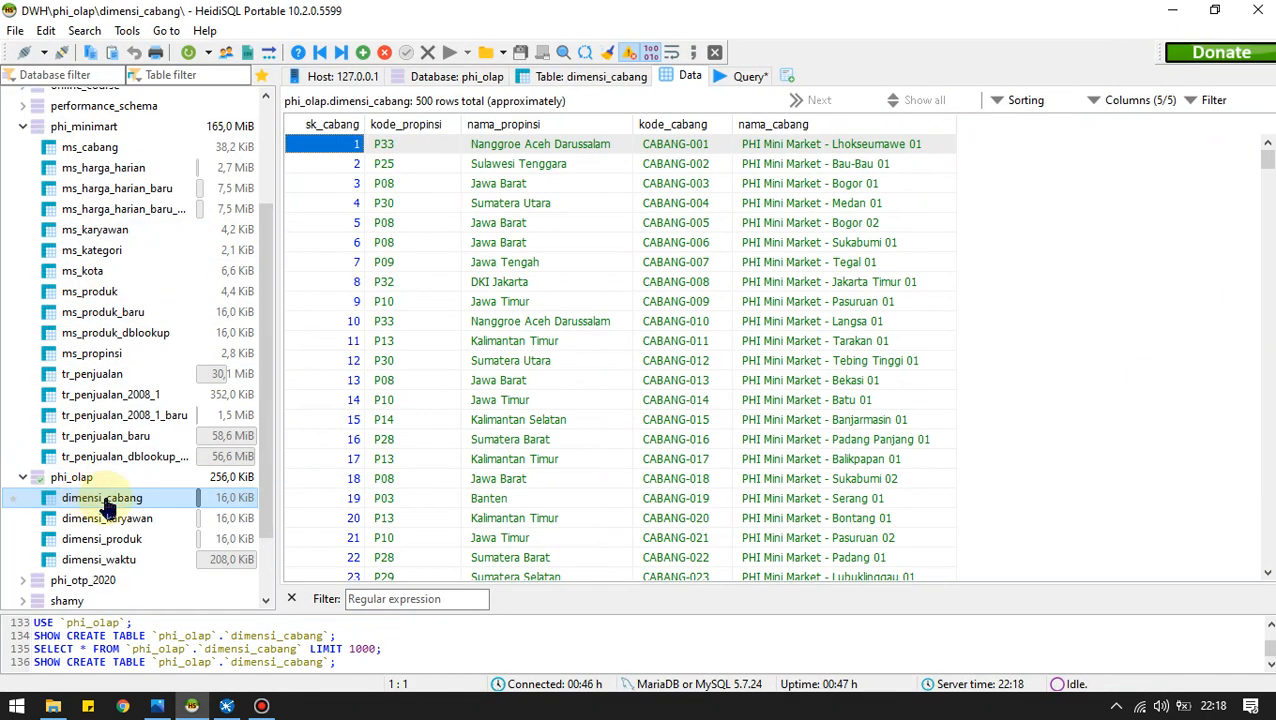
left_click(125, 522)
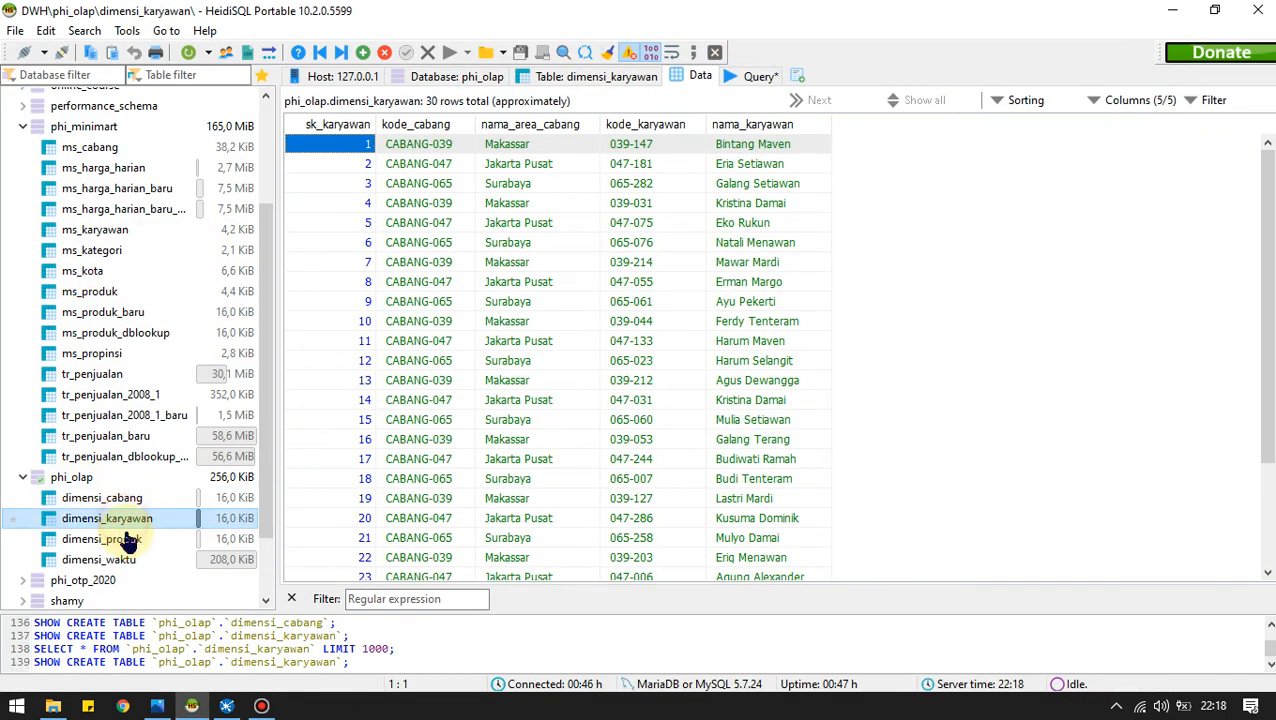
left_click(125, 540)
left_click(127, 558)
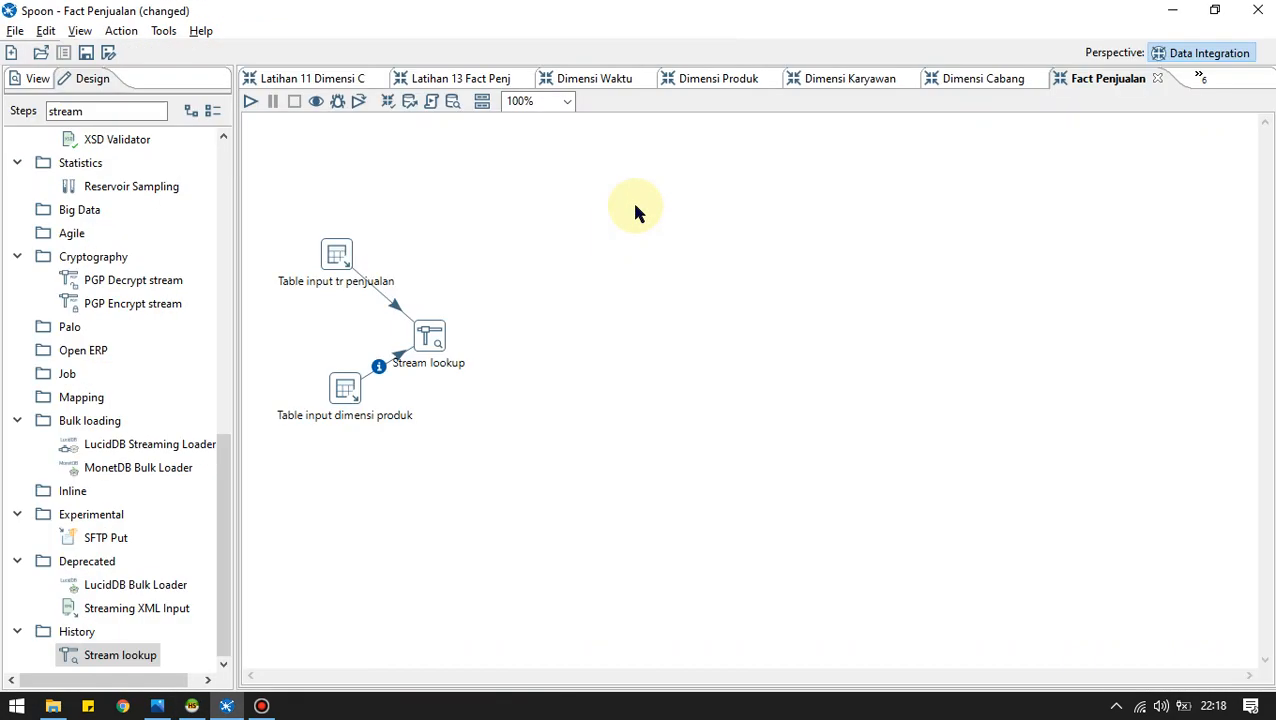
Rename the Stream lookup step in Spoon to Stream lookup sk produk and accept its settings.
double_click(434, 330)
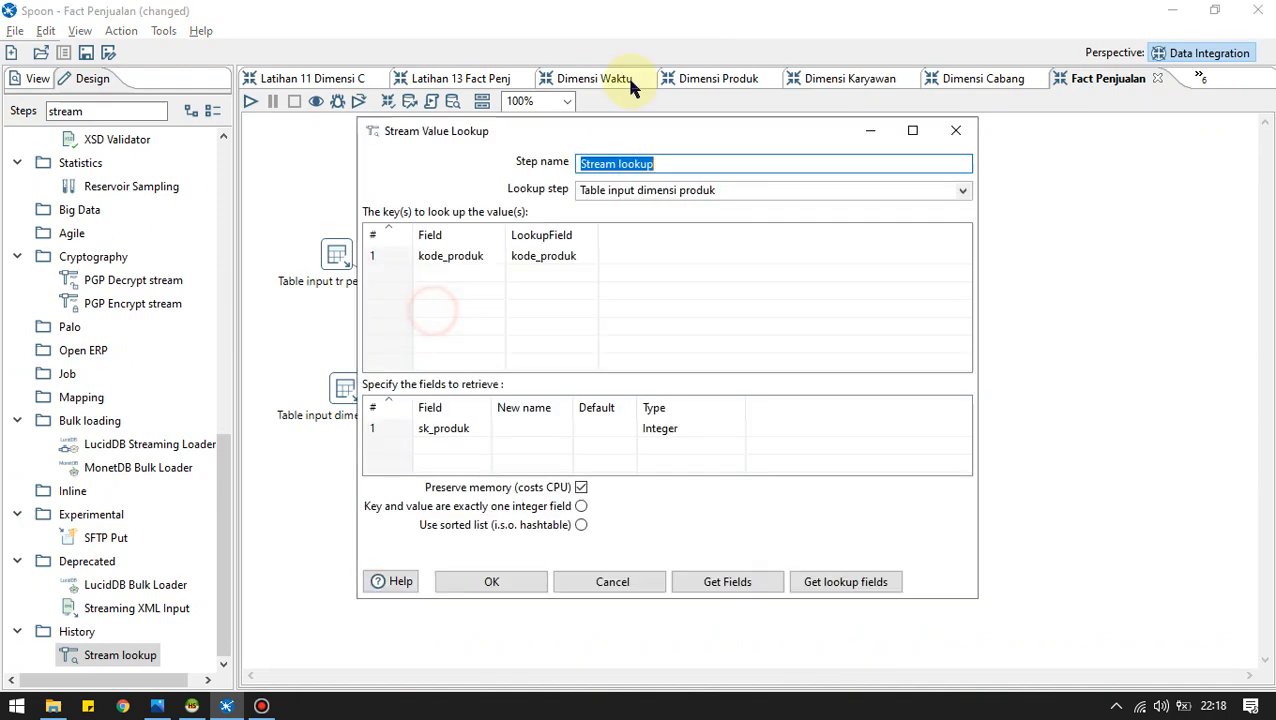
left_click(669, 170)
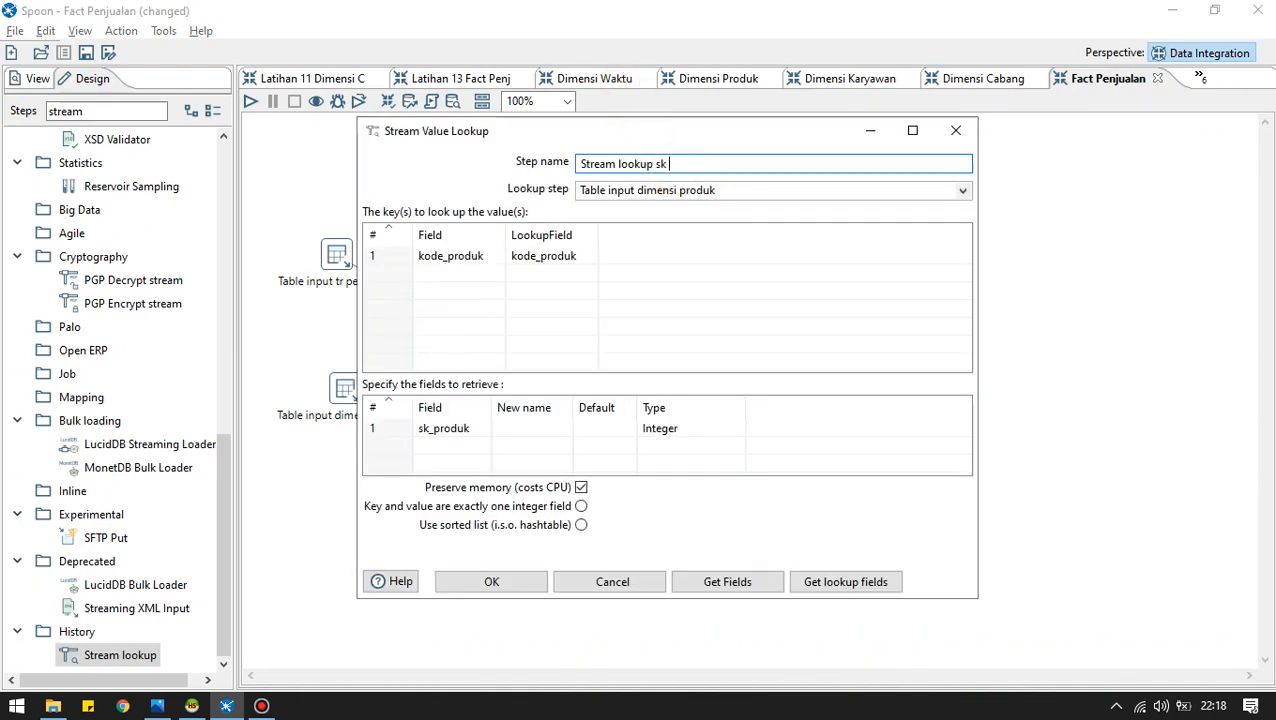
type("sk produk")
key("Return")
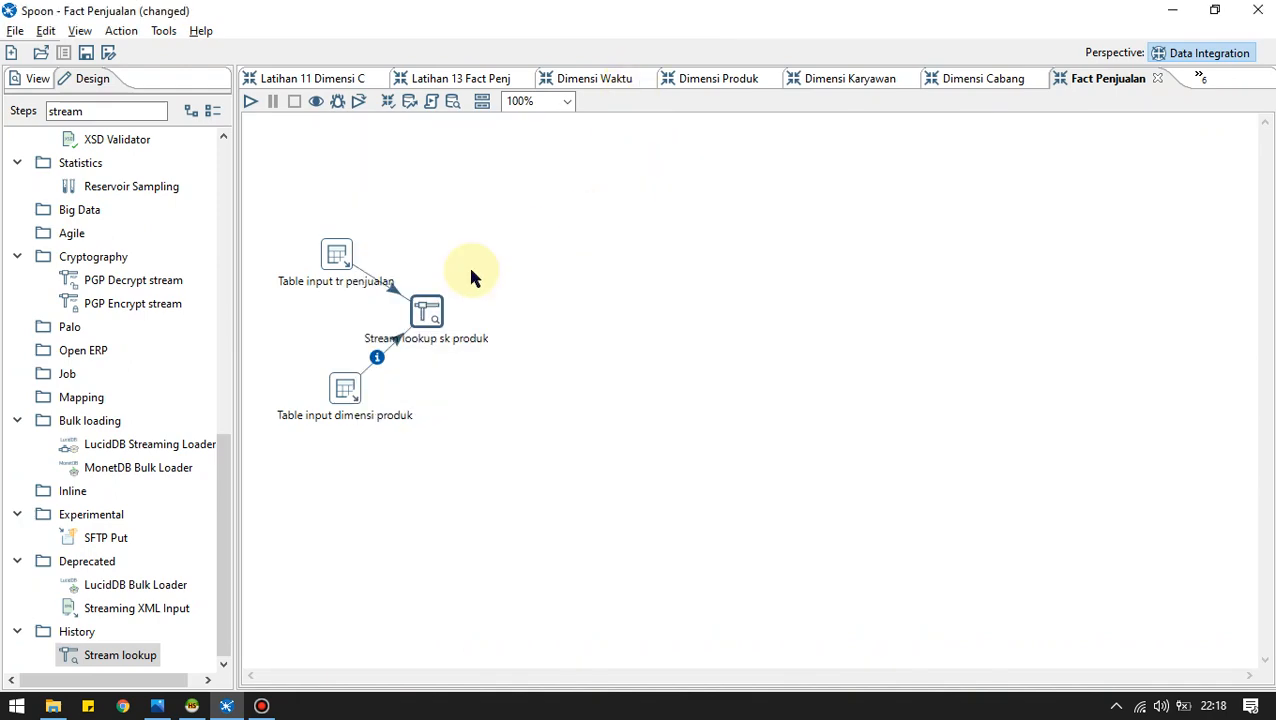
Compare the coba erd.png diagram in Photos with the dimensi_waktu table in HeidiSQL before returning to Spoon.
key("alt+Tab")
key("alt+Tab")
key("Tab")
key("Tab")
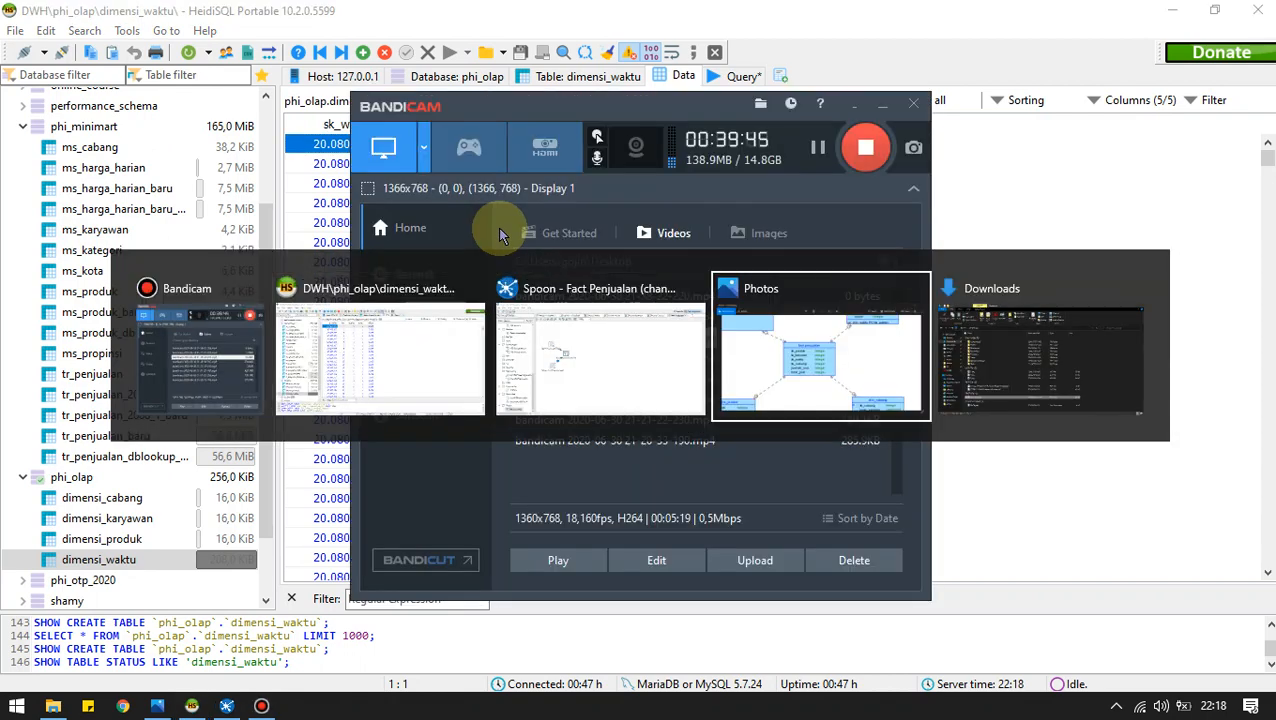
key("alt+Tab")
key("Tab")
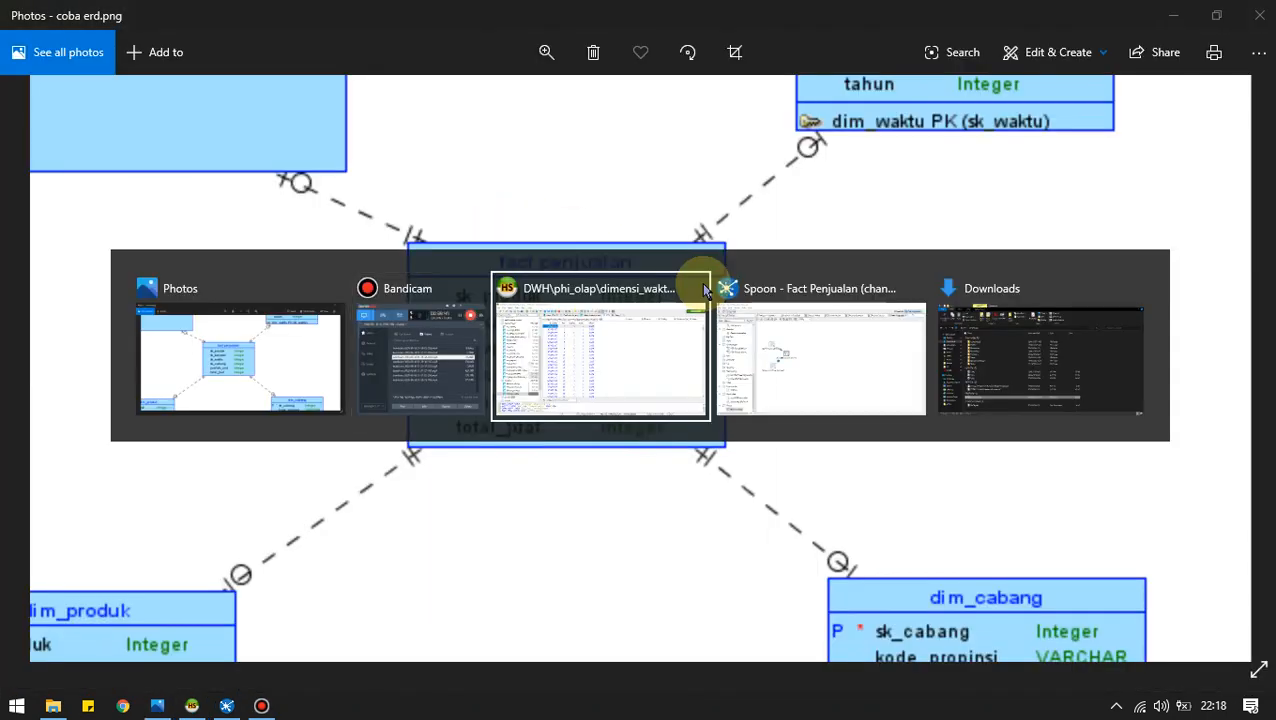
key("alt+Tab")
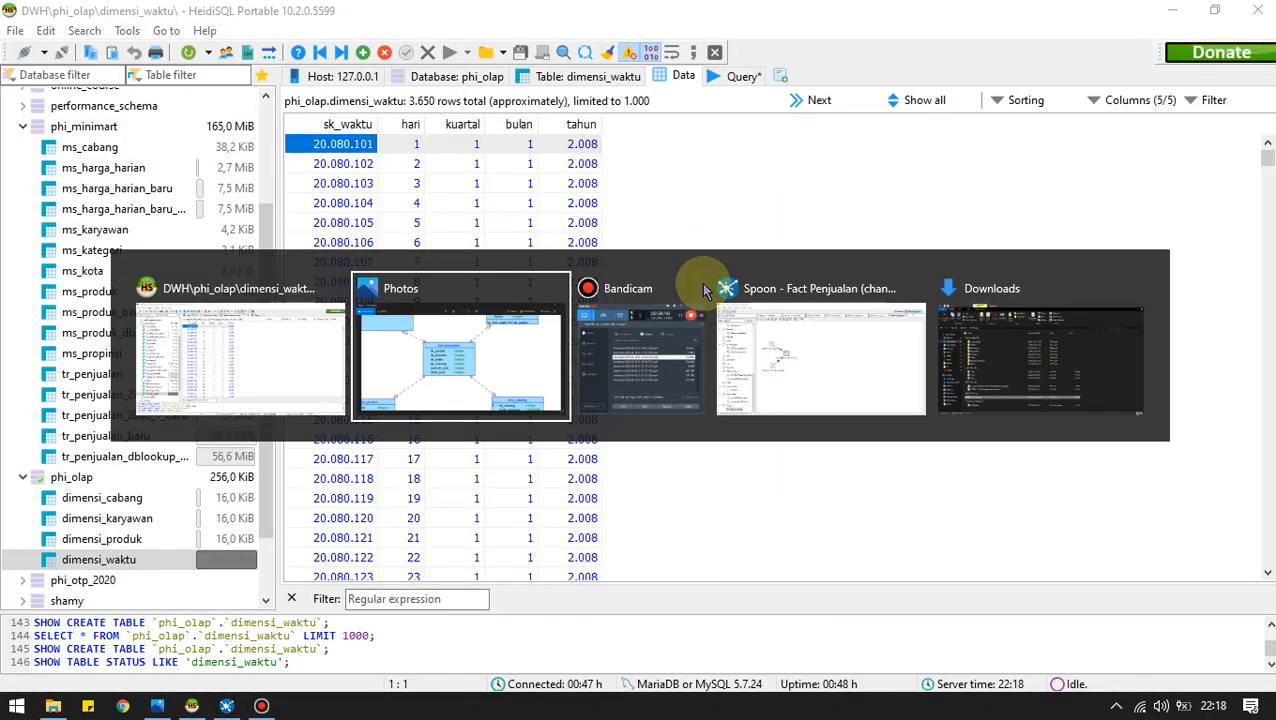
key("alt+Tab")
key("Tab")
key("Tab")
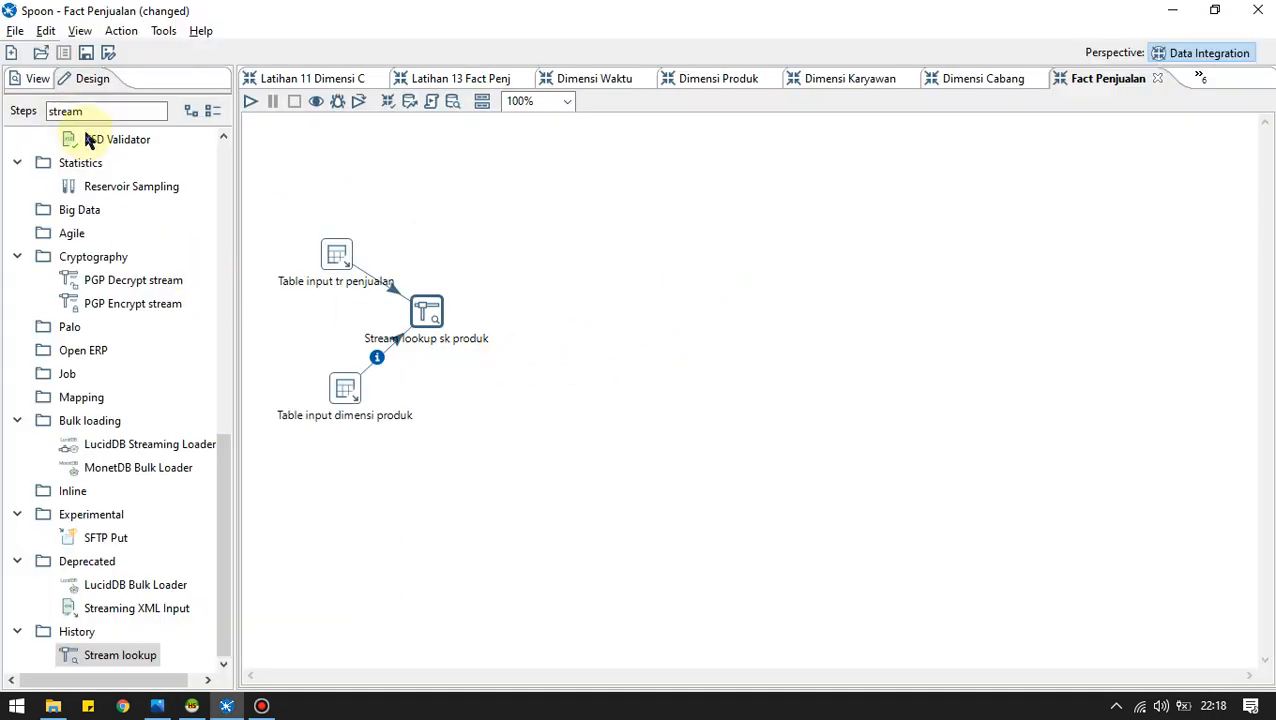
Clear the step search filter and add a third Table input step above the existing steps on the canvas.
scroll(91, 184, "up", 10)
left_click_drag(91, 111, 14, 108)
key("BackSpace")
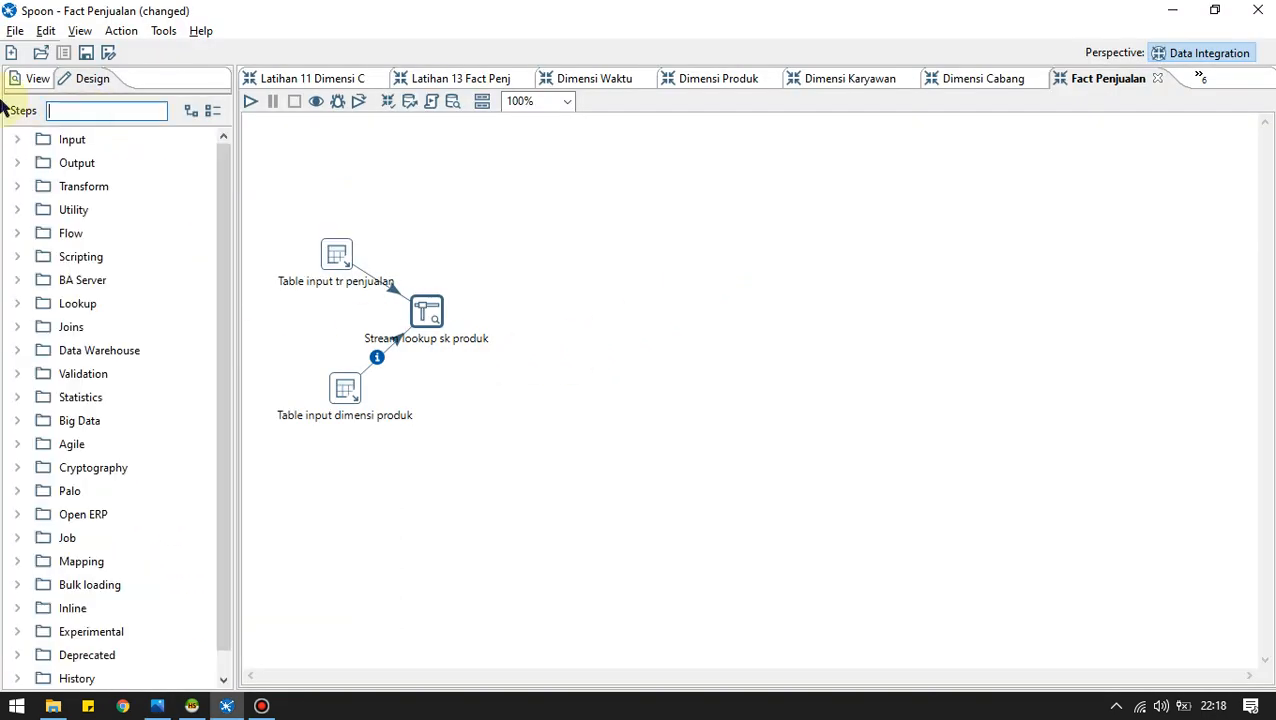
left_click(17, 138)
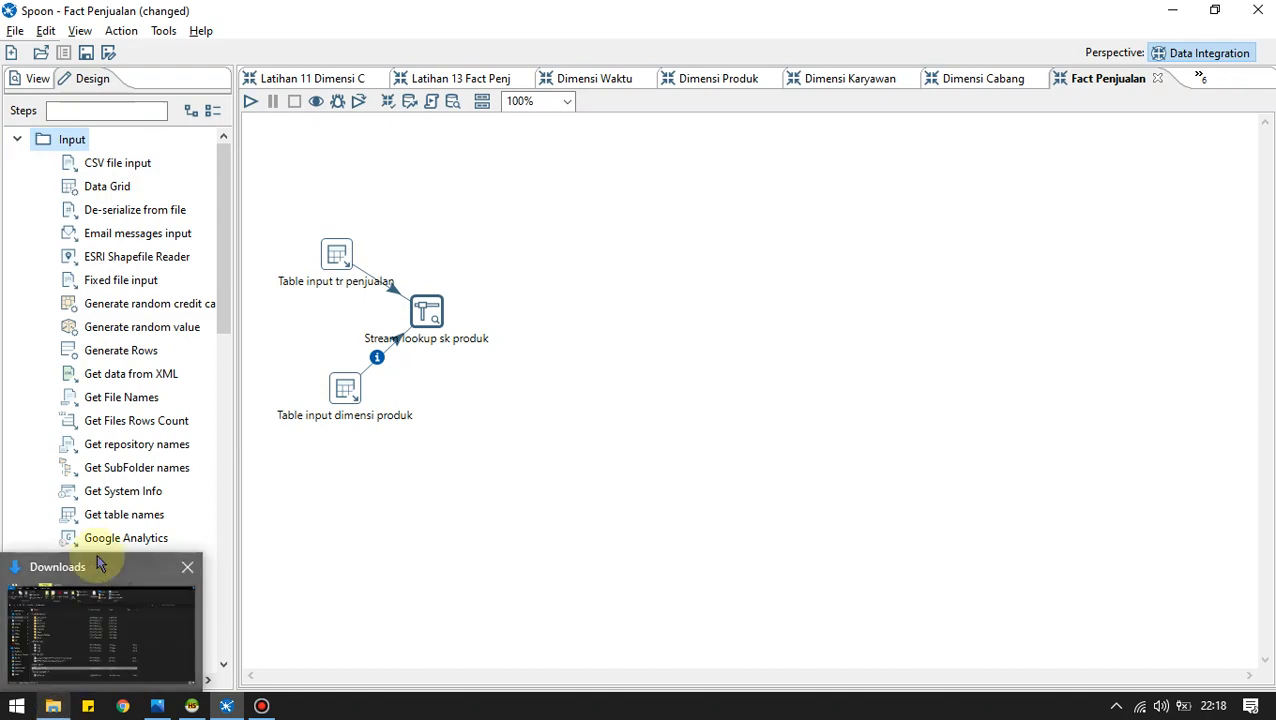
scroll(125, 400, "down", 8)
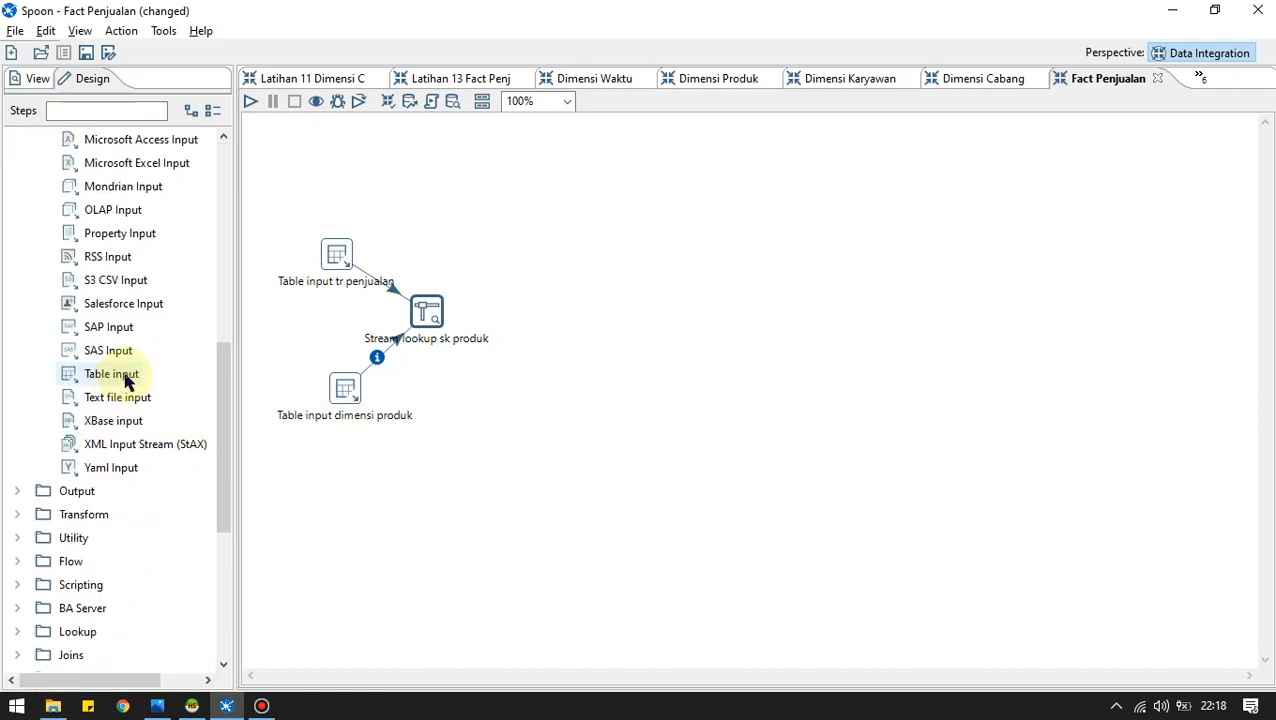
left_click_drag(112, 373, 424, 185)
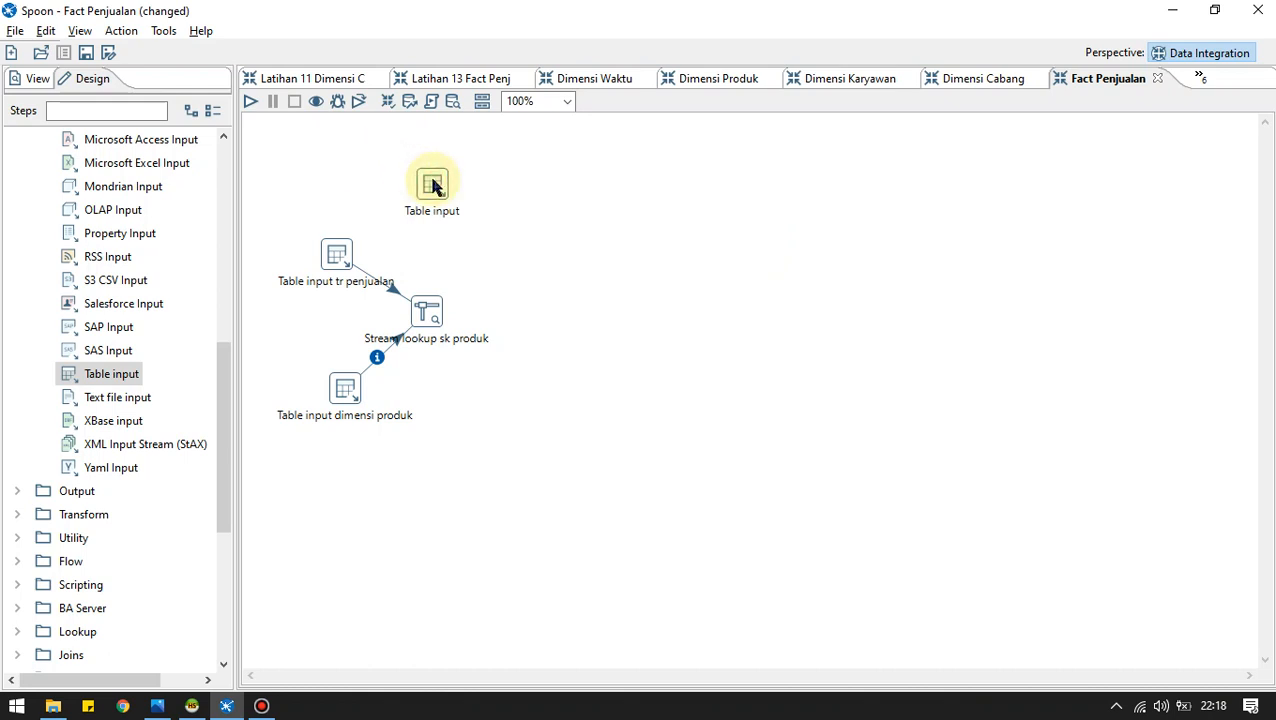
Name the new Table input step Table input dimensi karyawan and set its connection to phi_olap.
key("ctrl+t")
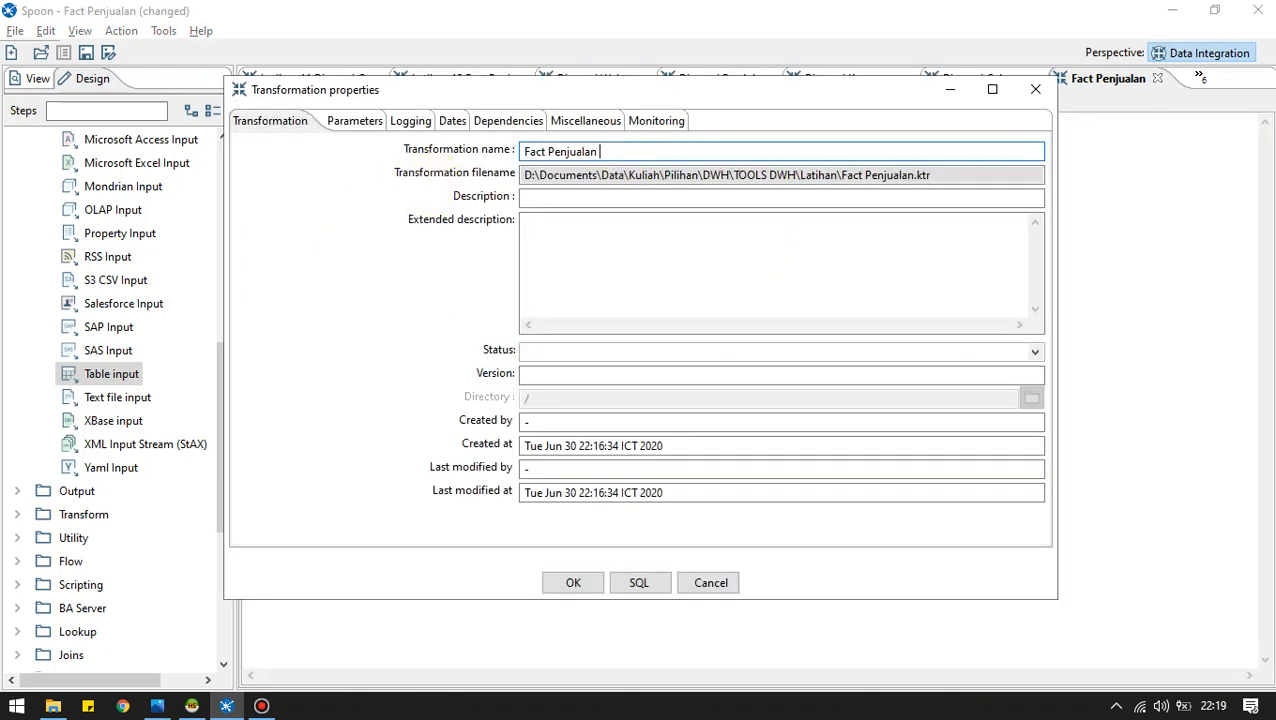
key("Escape")
double_click(441, 181)
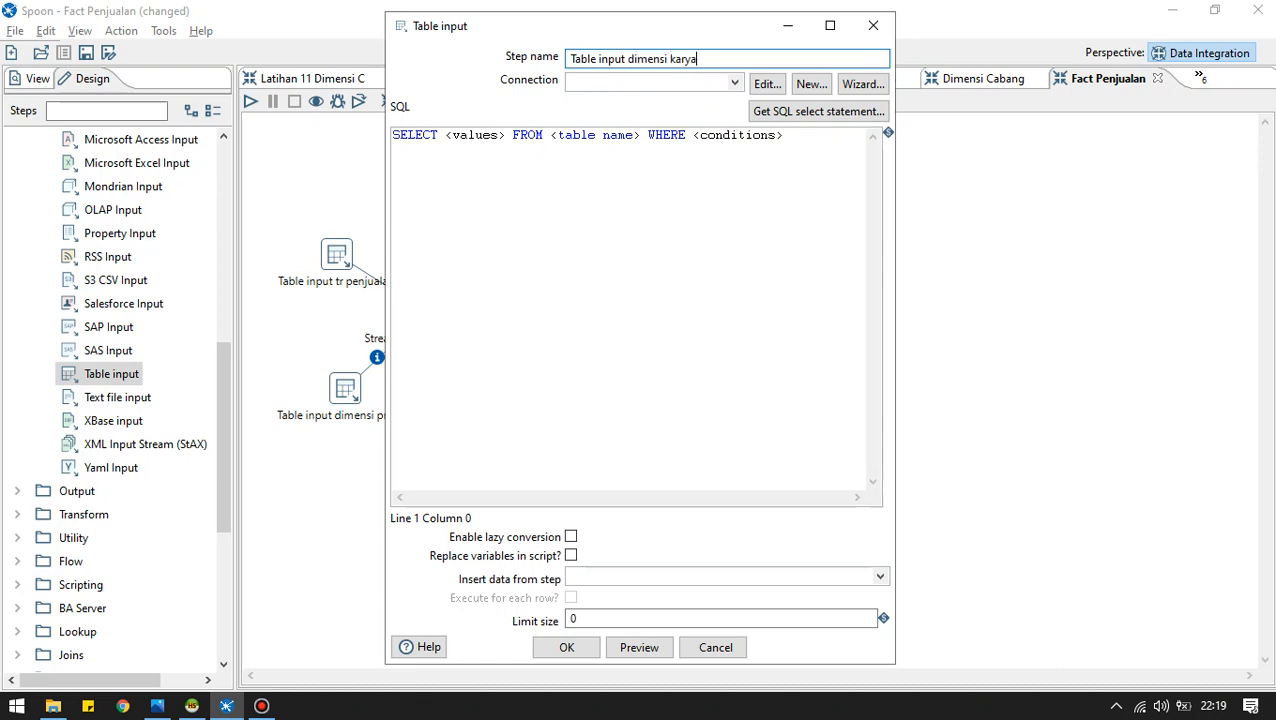
left_click(729, 84)
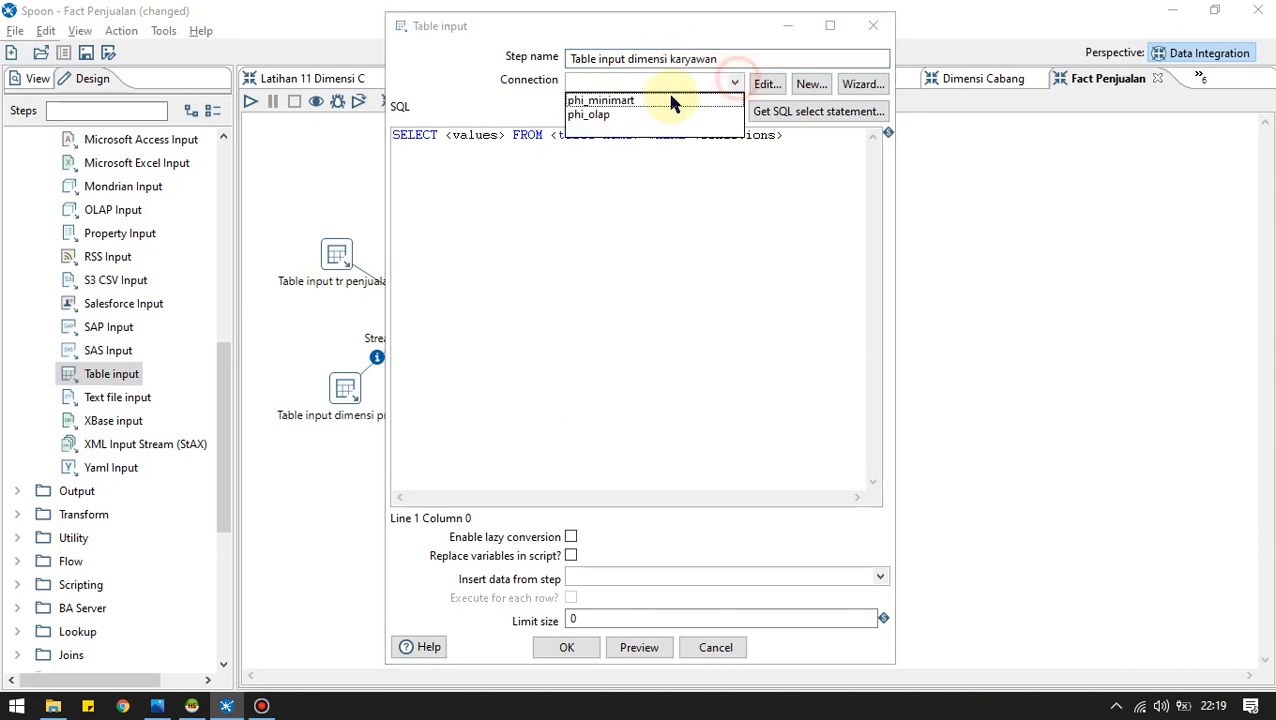
left_click(690, 114)
Generate the step's SQL select statement from the dimensi_karyawan table with field names included, and accept the settings.
left_click(783, 113)
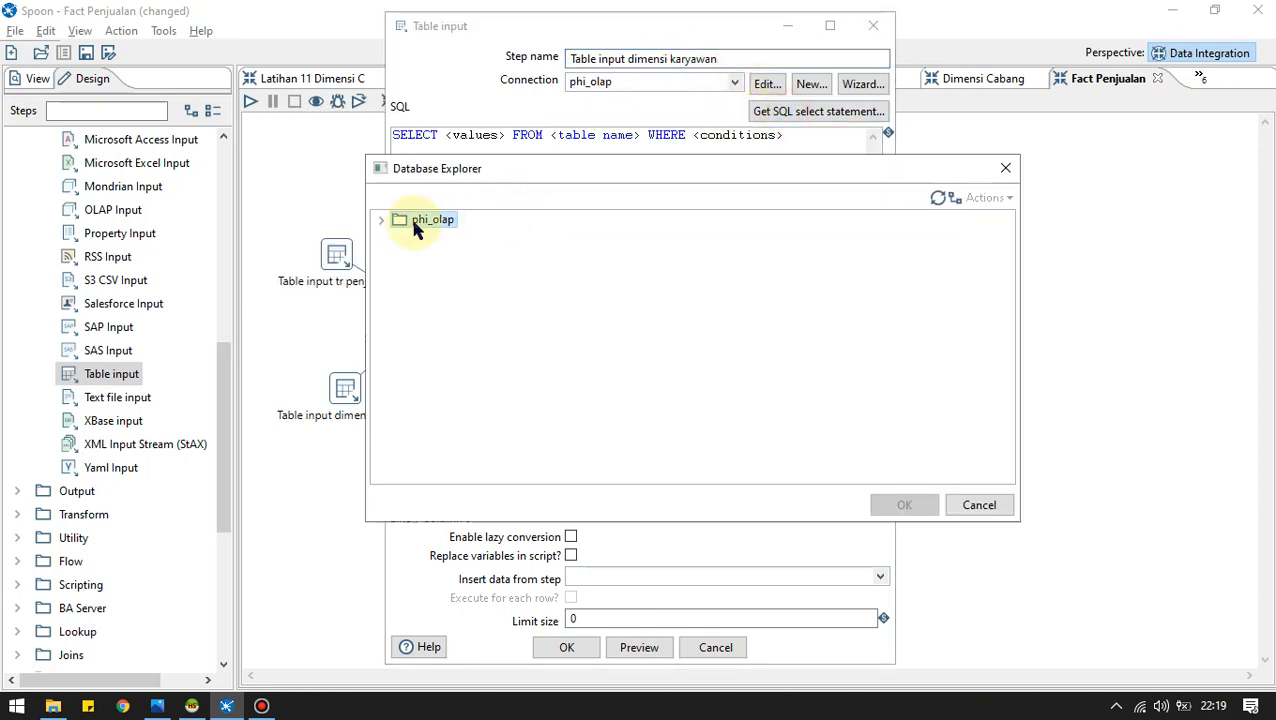
double_click(400, 222)
left_click(399, 253)
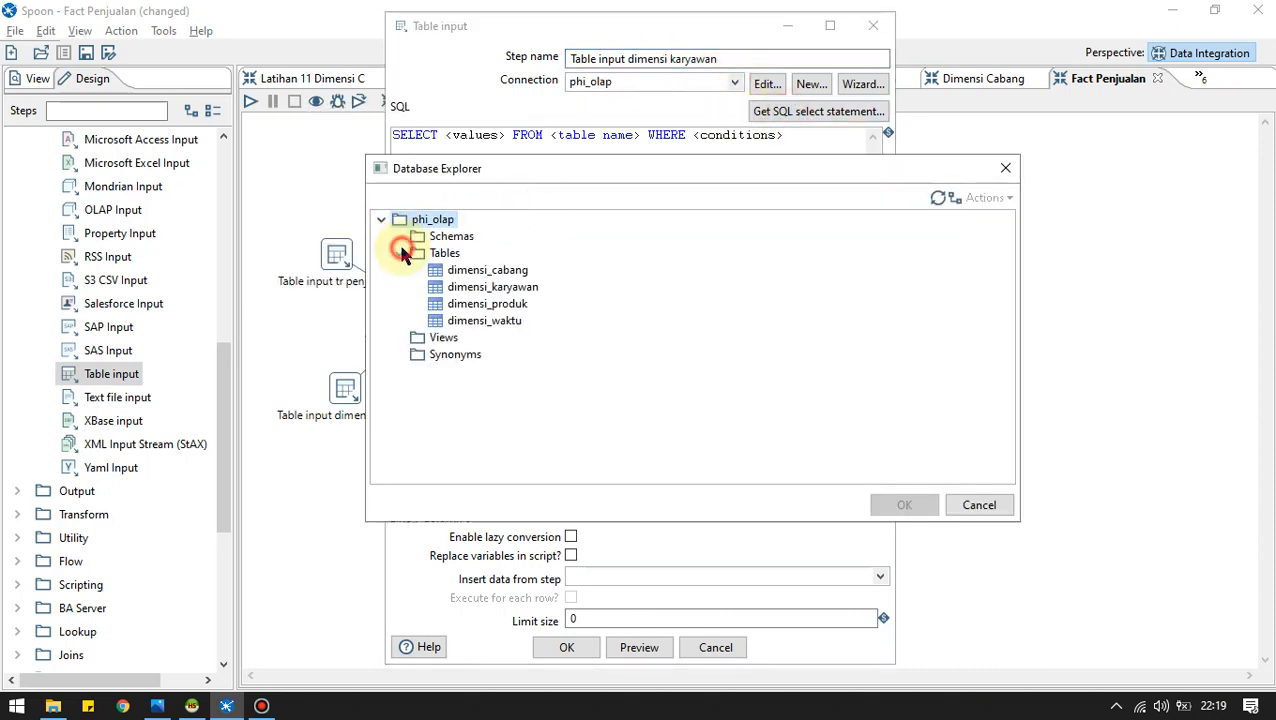
double_click(495, 288)
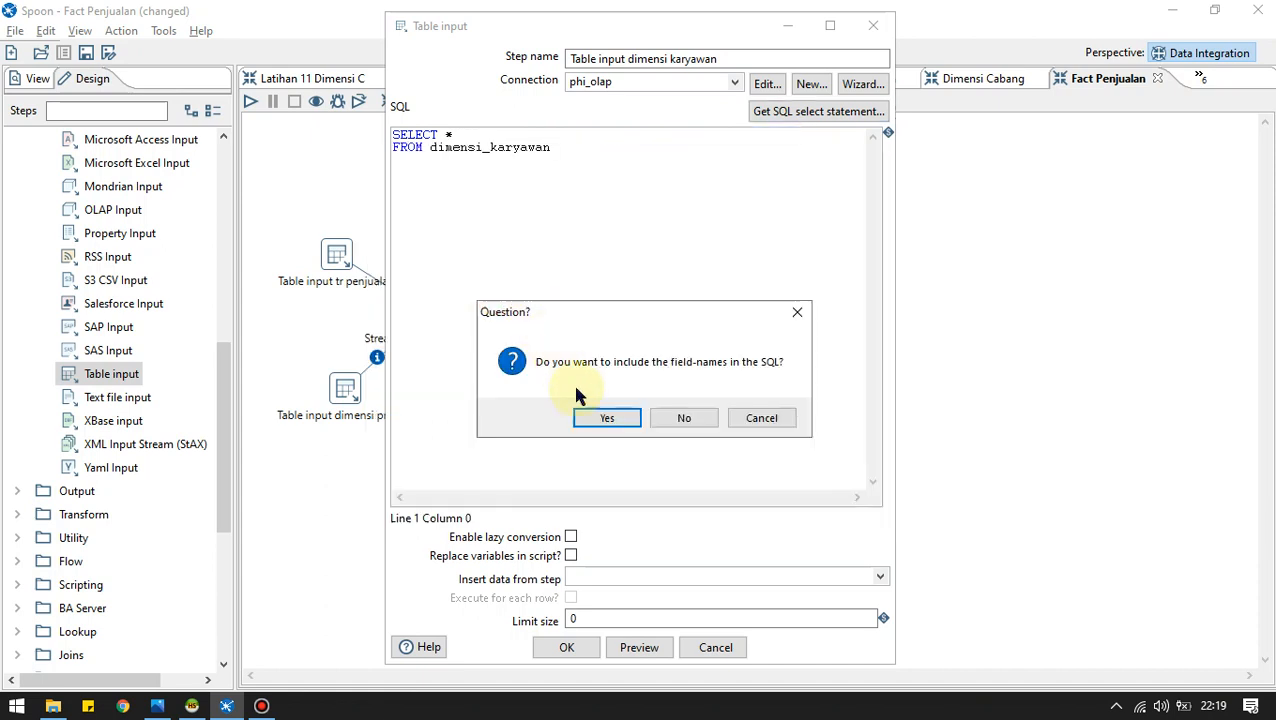
left_click(592, 417)
left_click(588, 652)
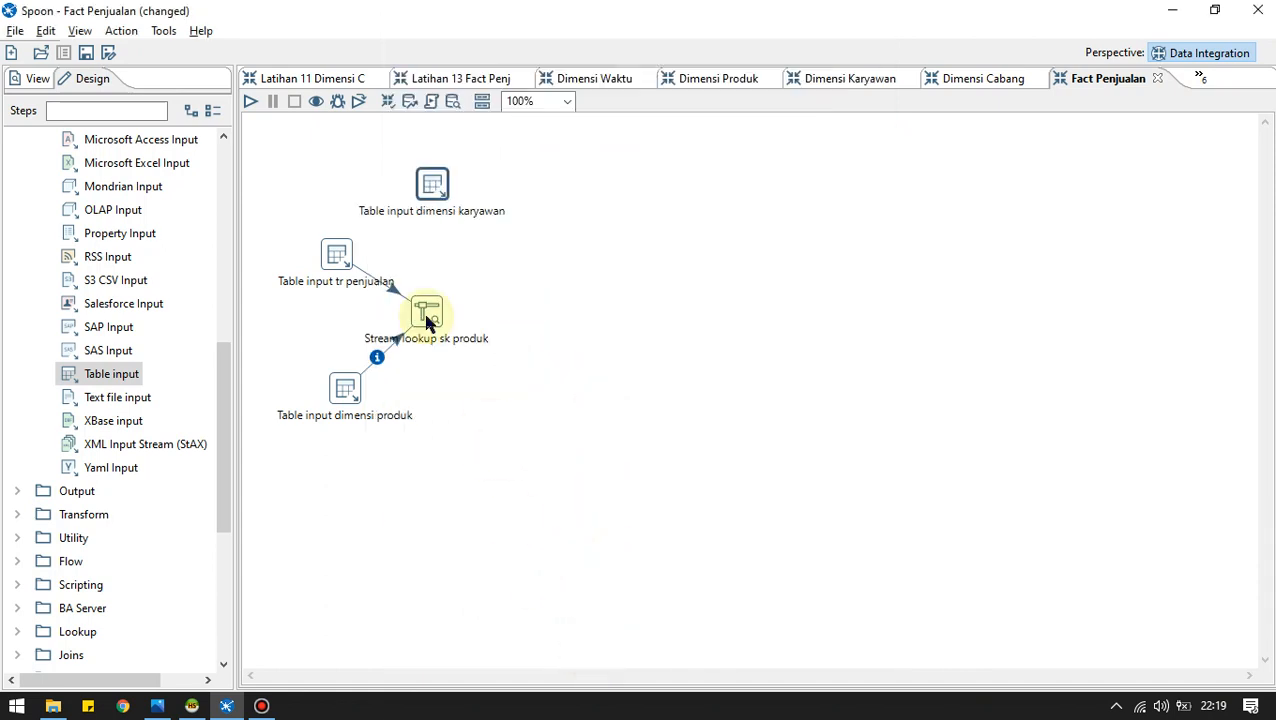
Add a Stream lookup step up and right of Stream lookup sk produk, with Table input dimensi karyawan arranged above it.
scroll(30, 400, "down", 5)
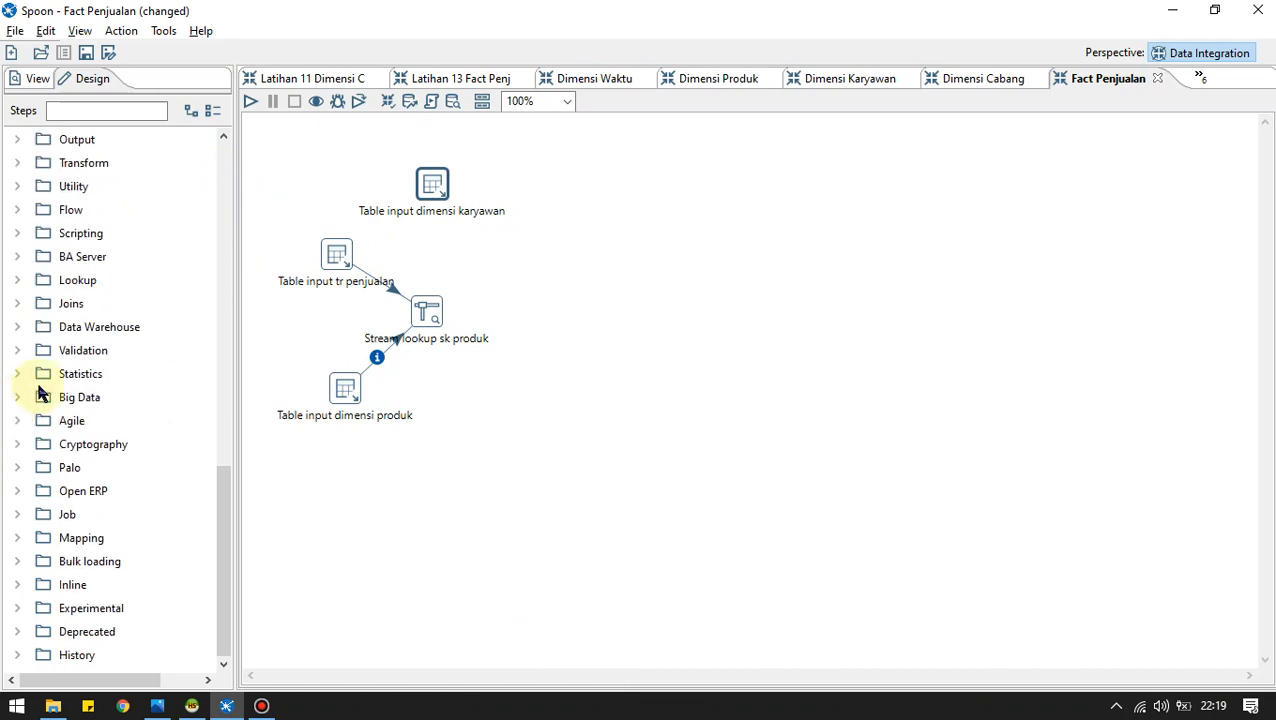
left_click(37, 282)
scroll(88, 342, "down", 4)
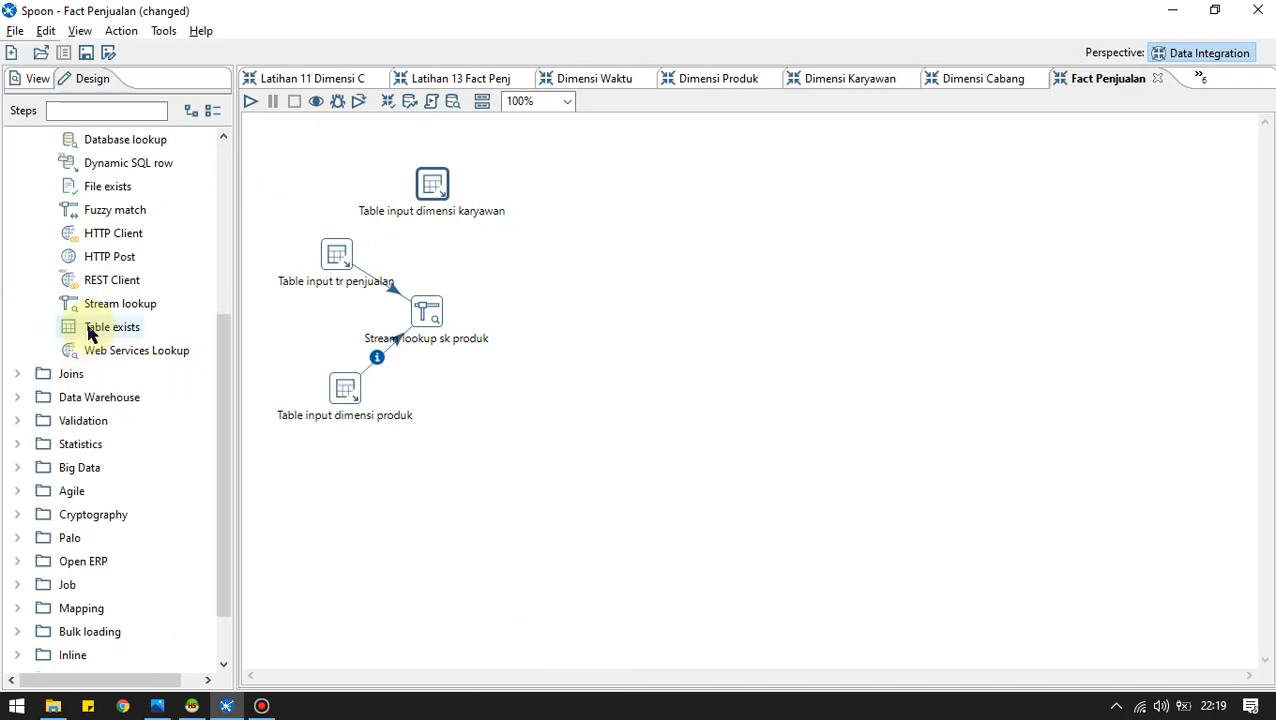
left_click_drag(105, 303, 563, 318)
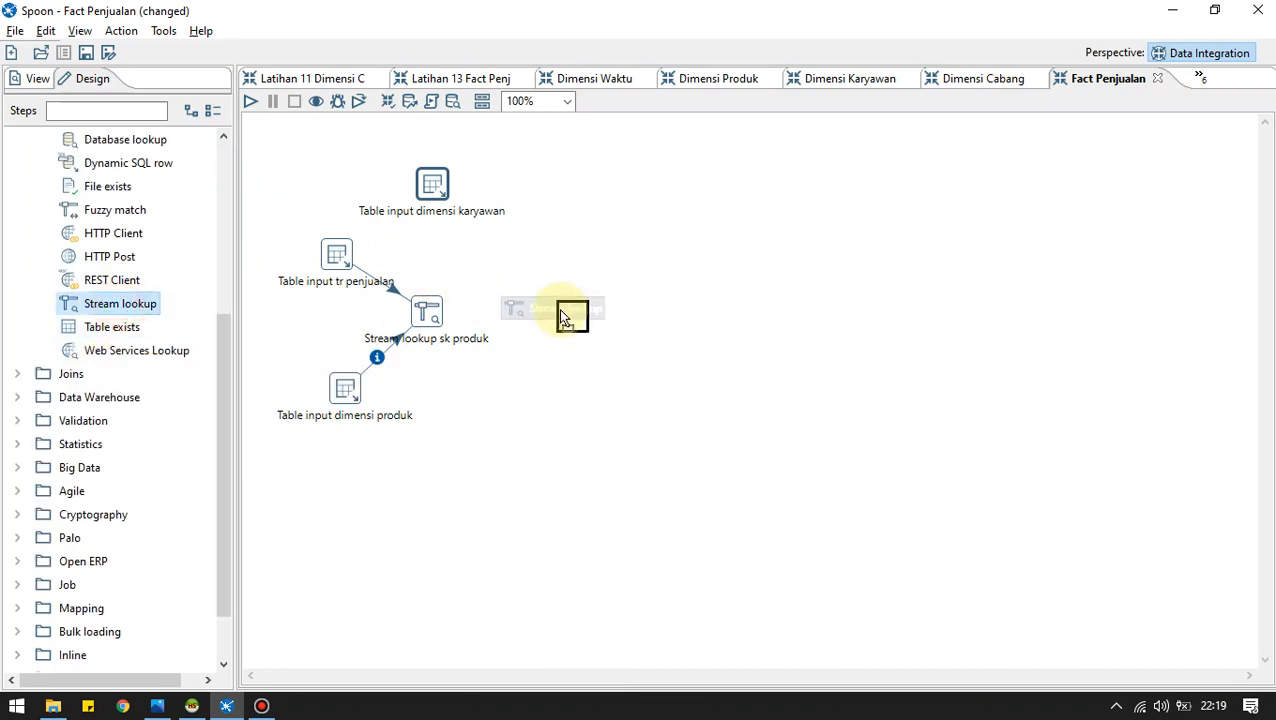
left_click_drag(522, 362, 490, 228)
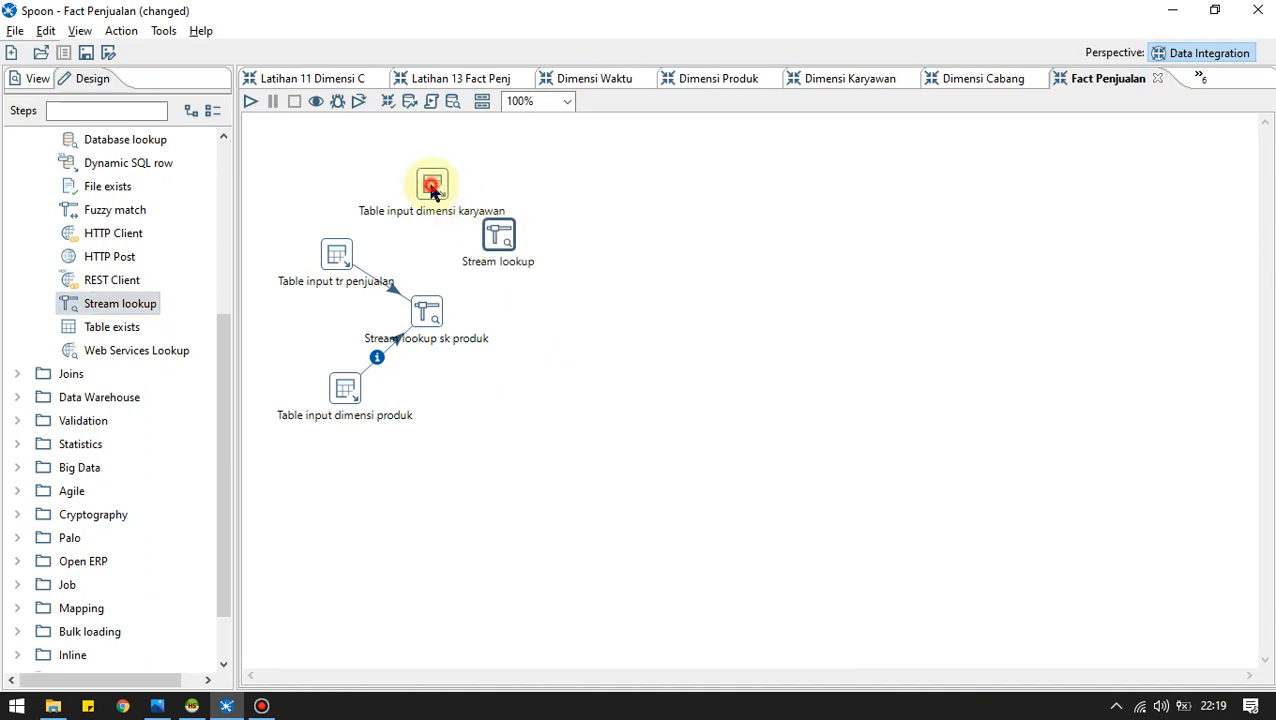
left_click_drag(433, 185, 402, 150)
left_click_drag(498, 236, 509, 251)
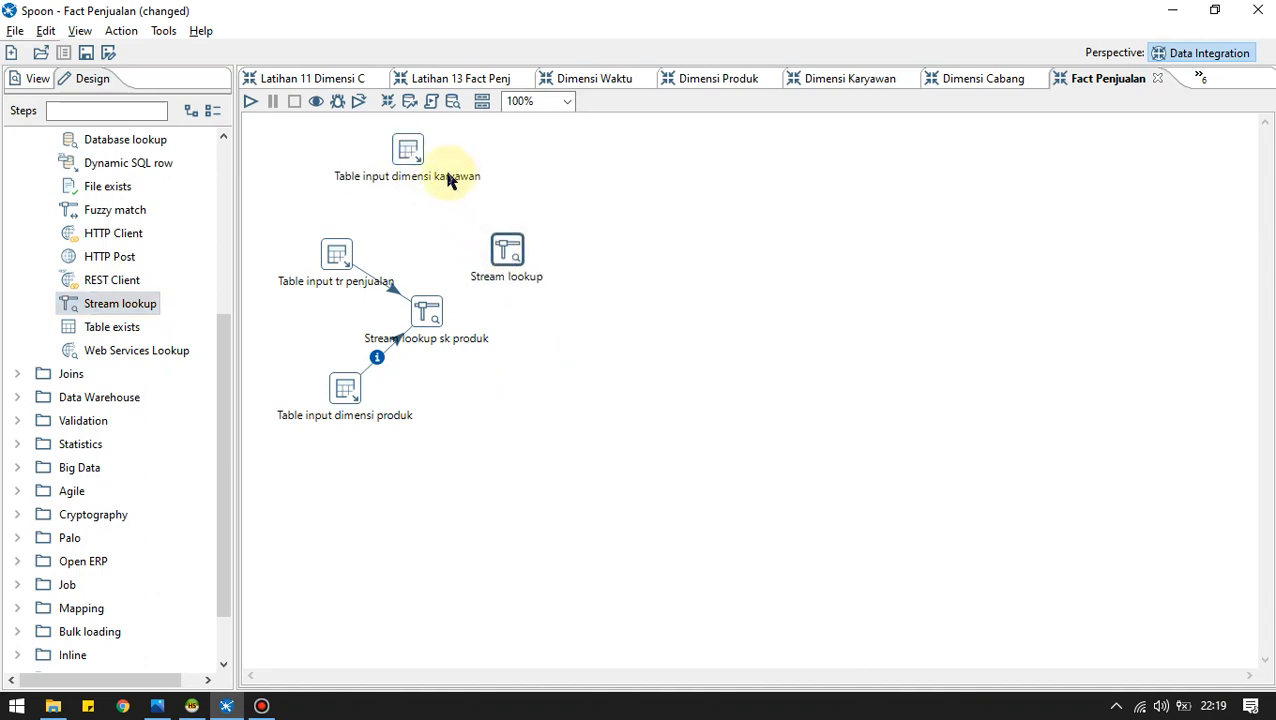
left_click_drag(404, 155, 418, 168)
Connect Table input dimensi karyawan and Stream lookup sk produk to the new Stream lookup step with hops.
mouse_move(455, 200)
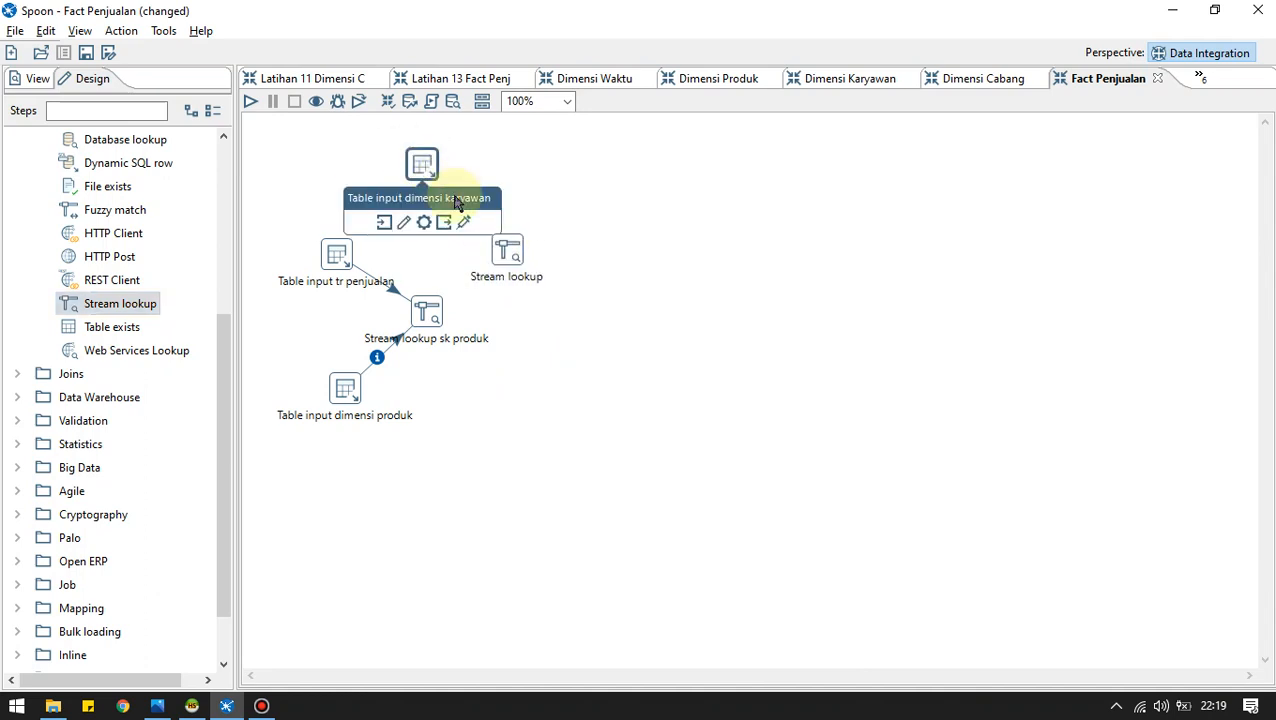
left_click(456, 224)
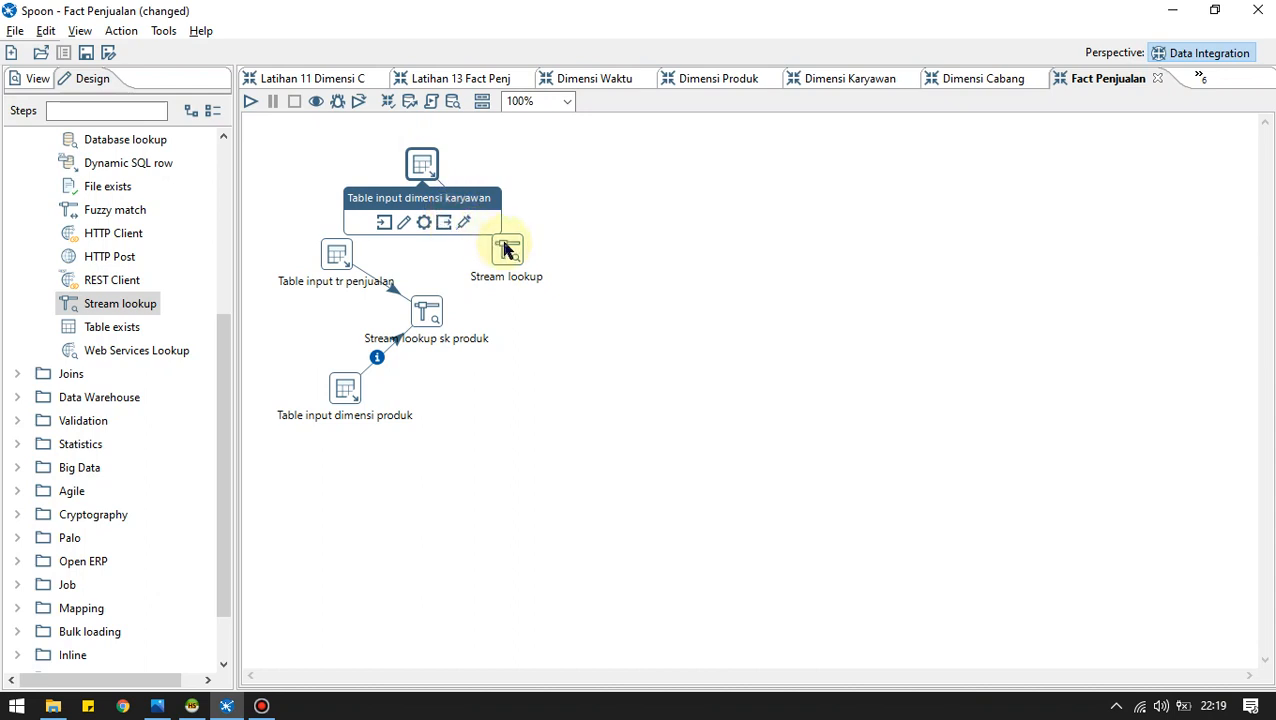
left_click_drag(505, 250, 509, 255)
mouse_move(430, 312)
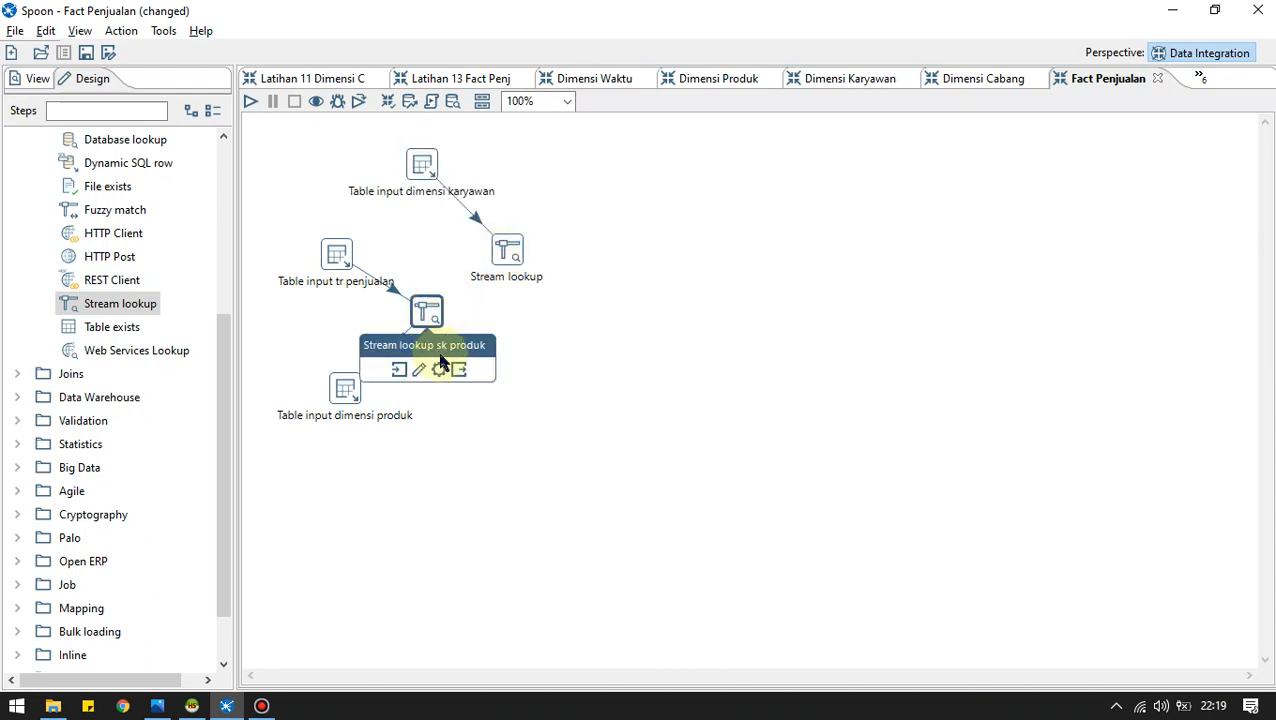
left_click_drag(458, 370, 507, 255)
Rename the new lookup to Stream lookup sk karyawan and set its lookup step to Table input dimensi karyawan.
double_click(505, 251)
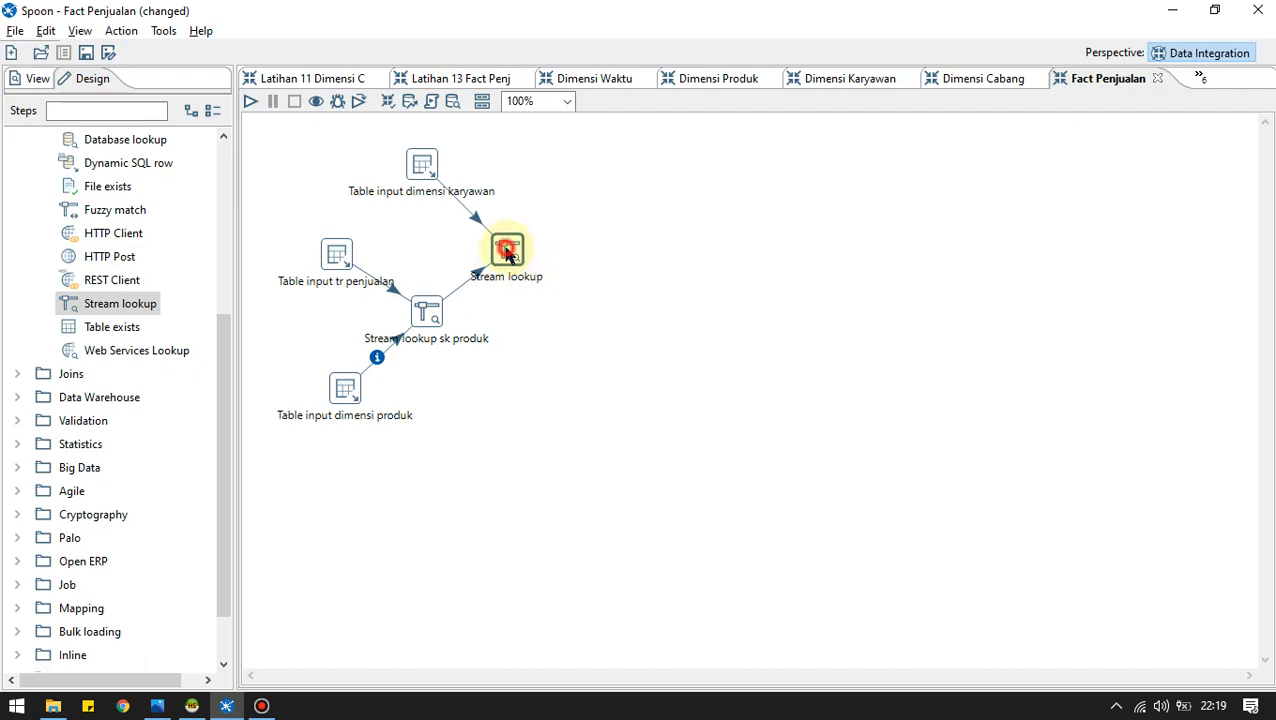
key("alt+Tab")
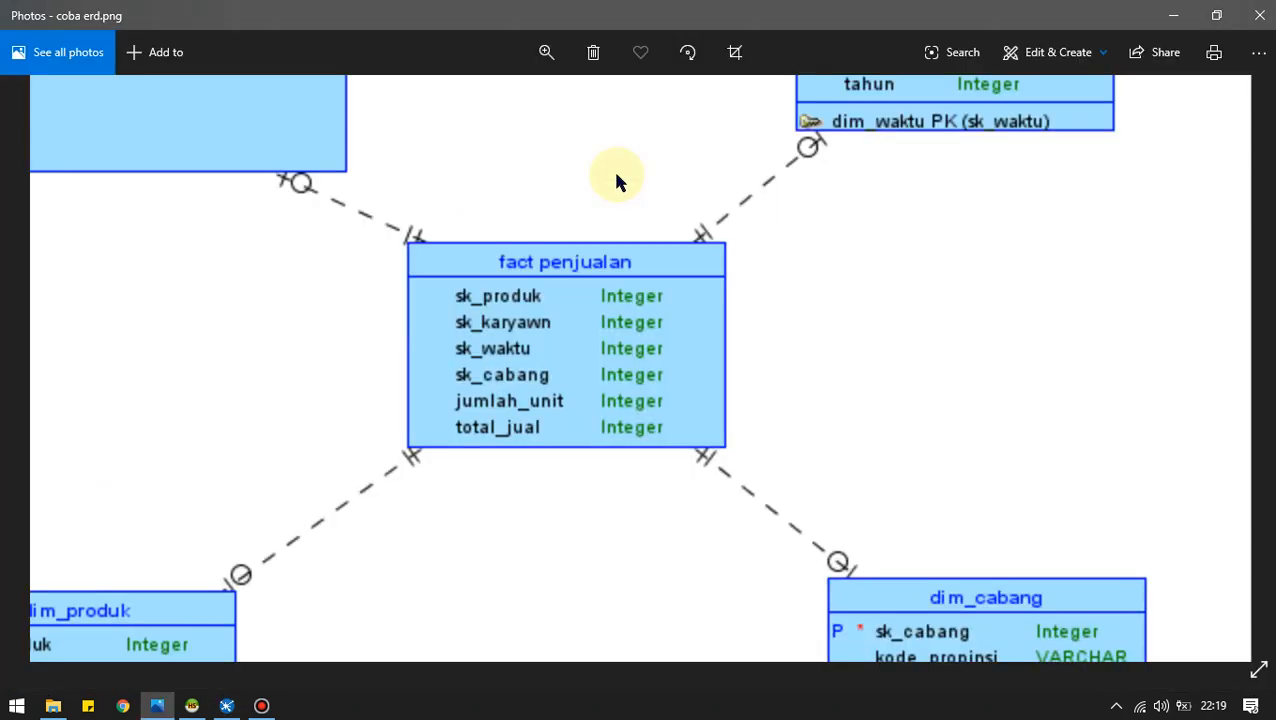
key("alt+Tab")
left_click(669, 170)
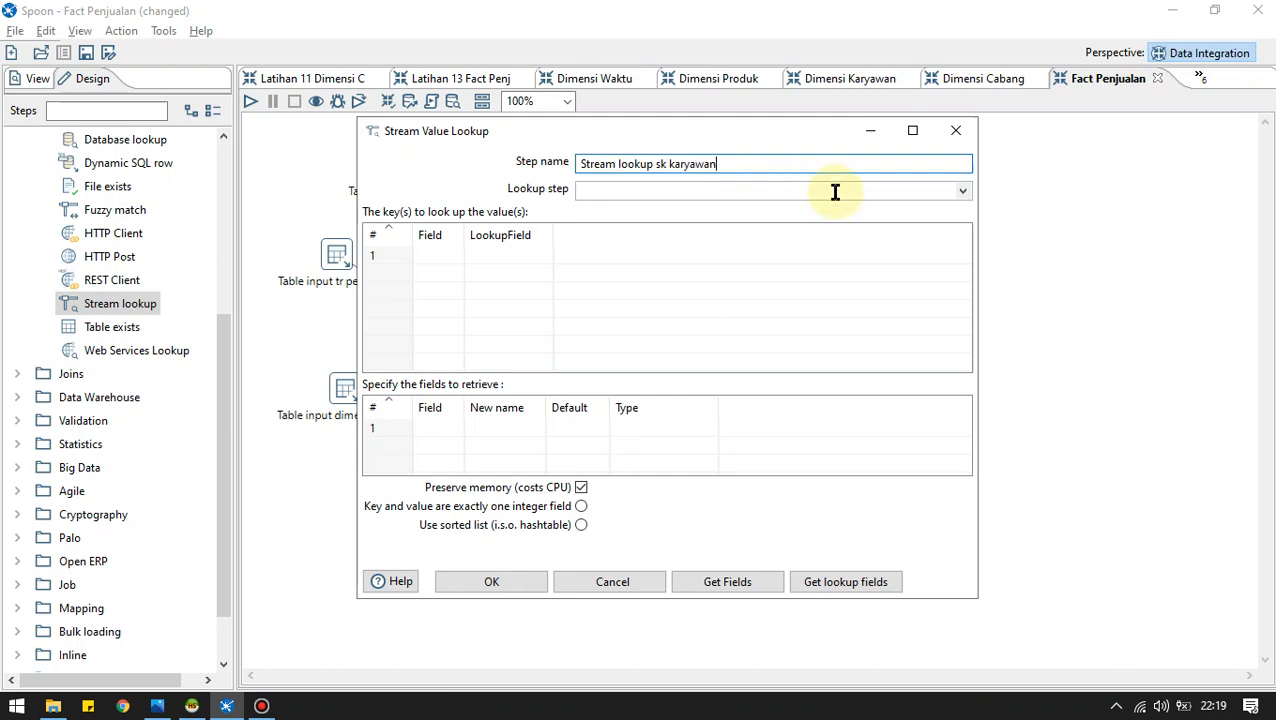
type("sk karyawan")
left_click(958, 190)
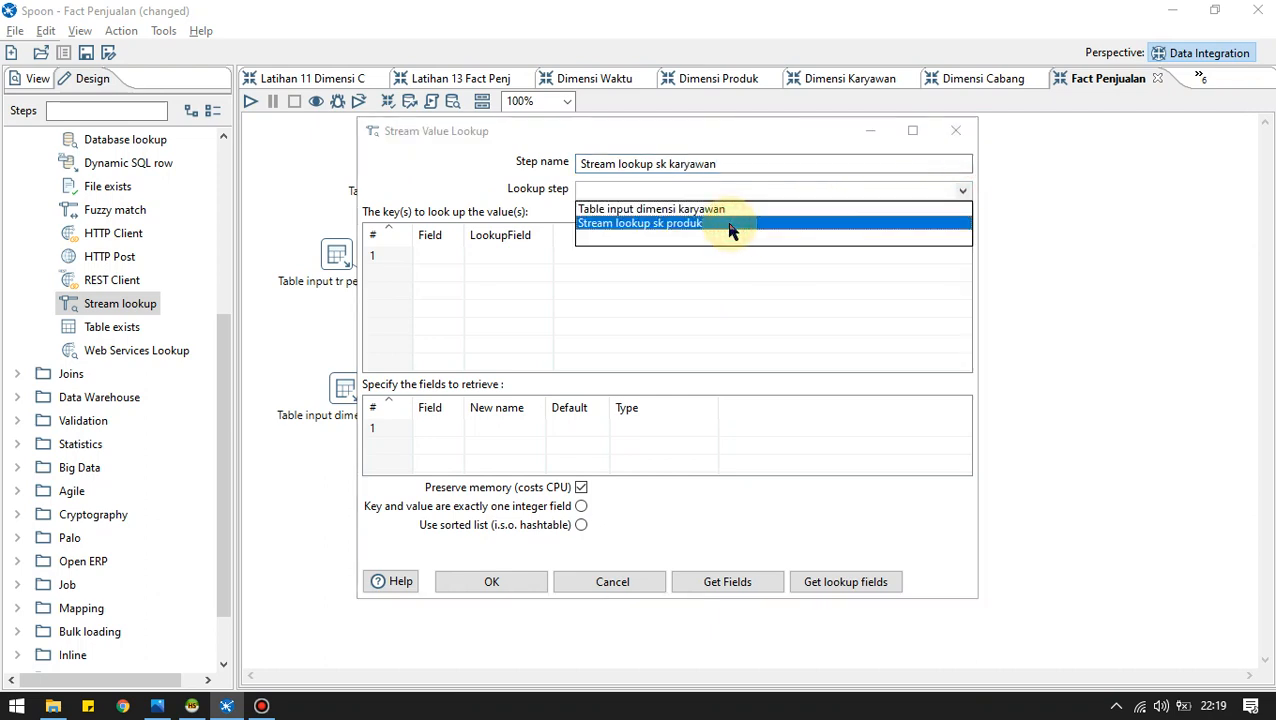
left_click(735, 210)
Match the key field kode_kasir to the lookup field kode_karyawan.
left_click(456, 253)
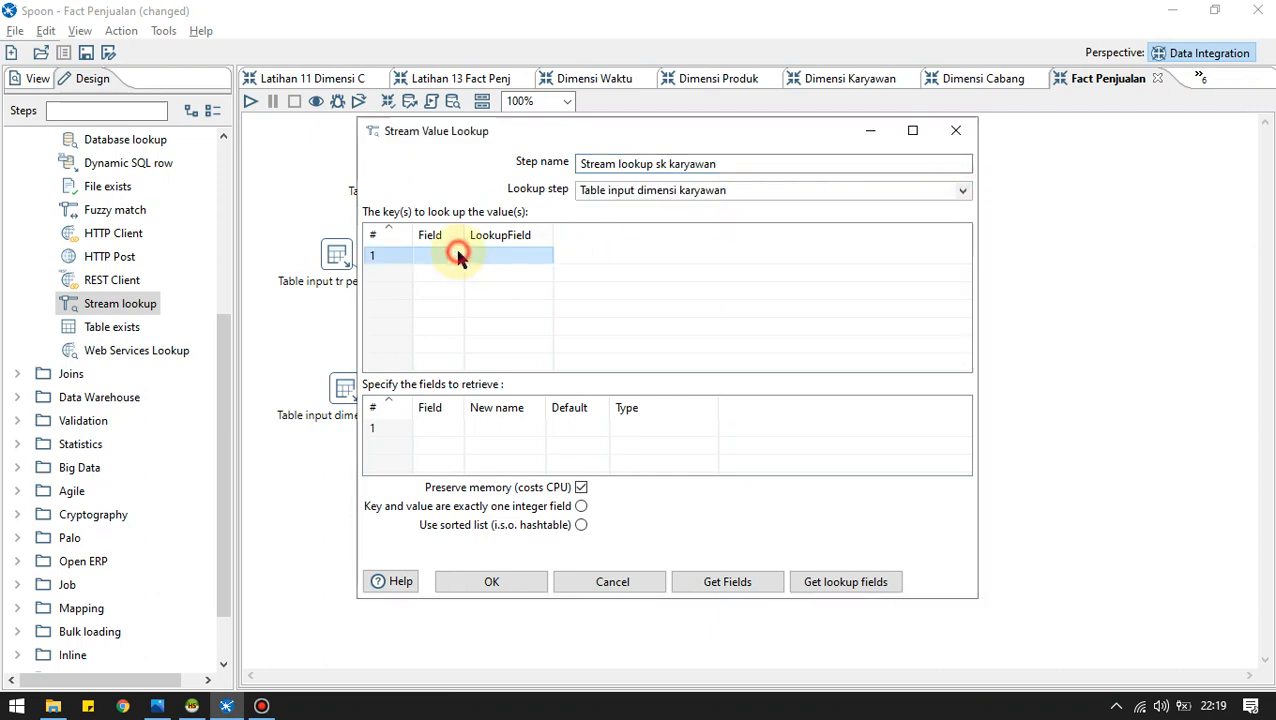
left_click(450, 314)
left_click(541, 255)
left_click(543, 256)
left_click(498, 285)
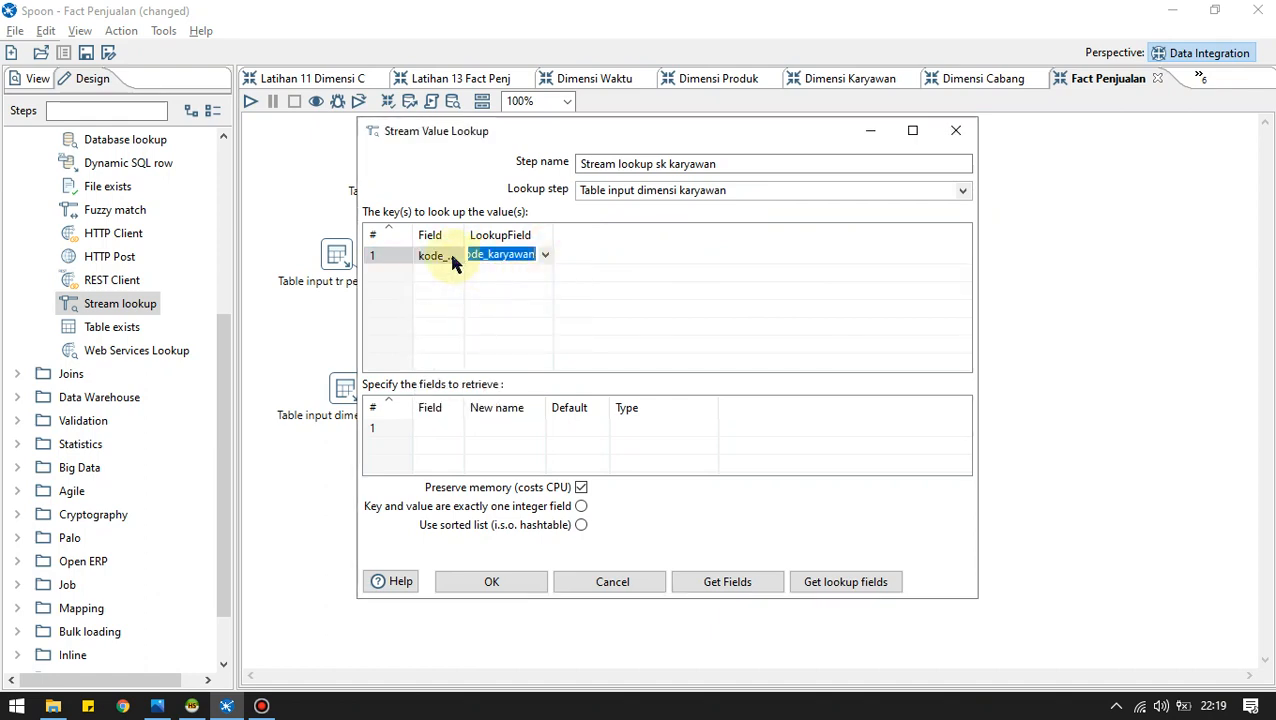
left_click(455, 257)
left_click(456, 336)
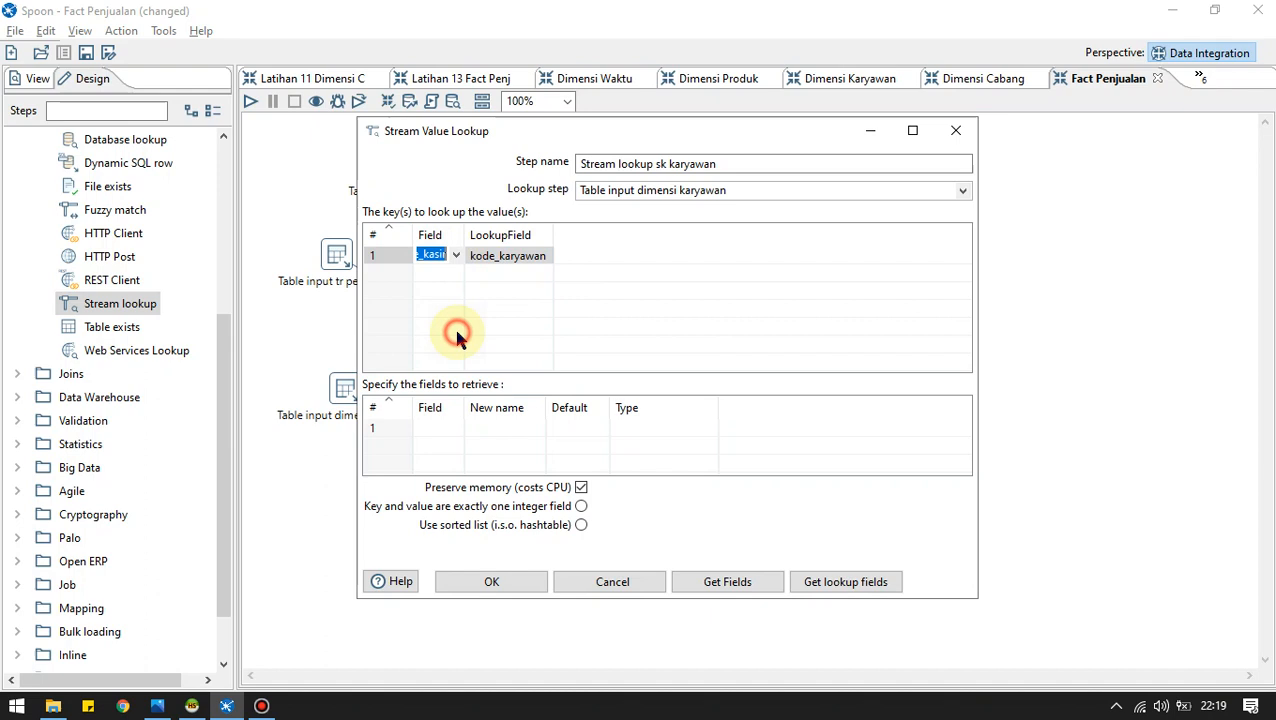
Retrieve the sk_karyawan field as Integer and accept the lookup settings.
left_click(441, 427)
left_click(441, 425)
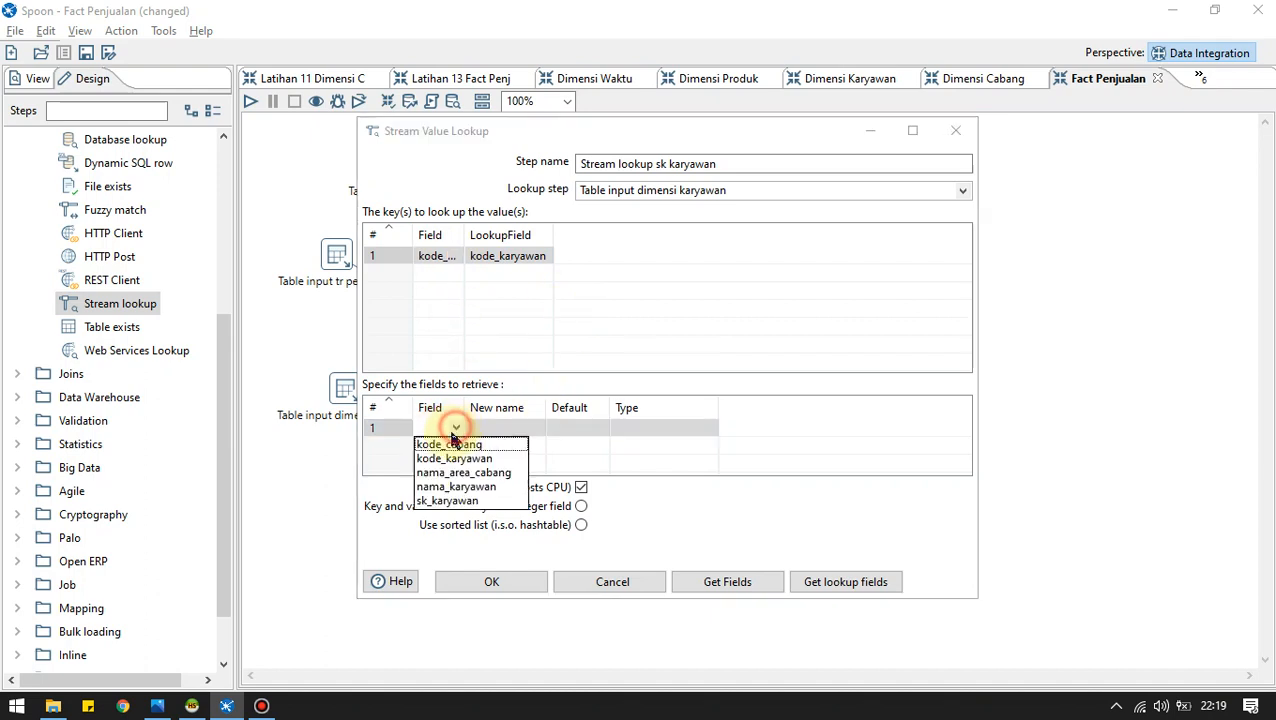
left_click(455, 500)
left_click(648, 430)
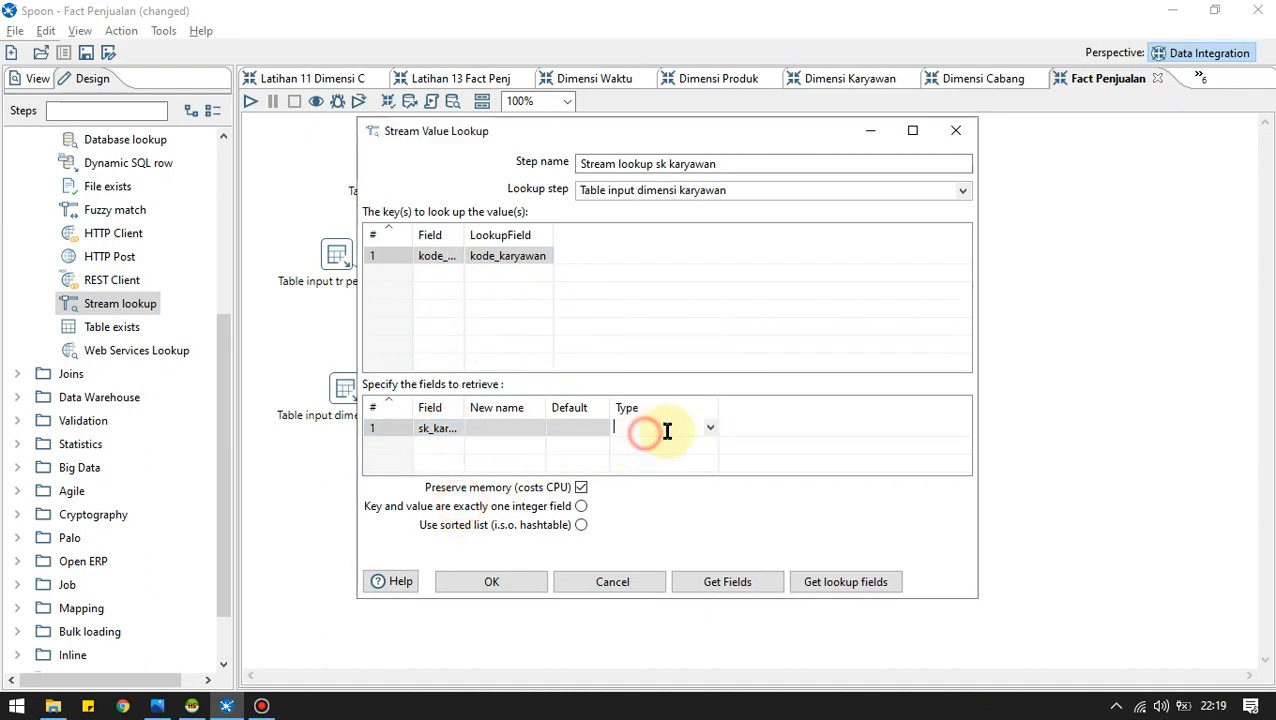
left_click(710, 428)
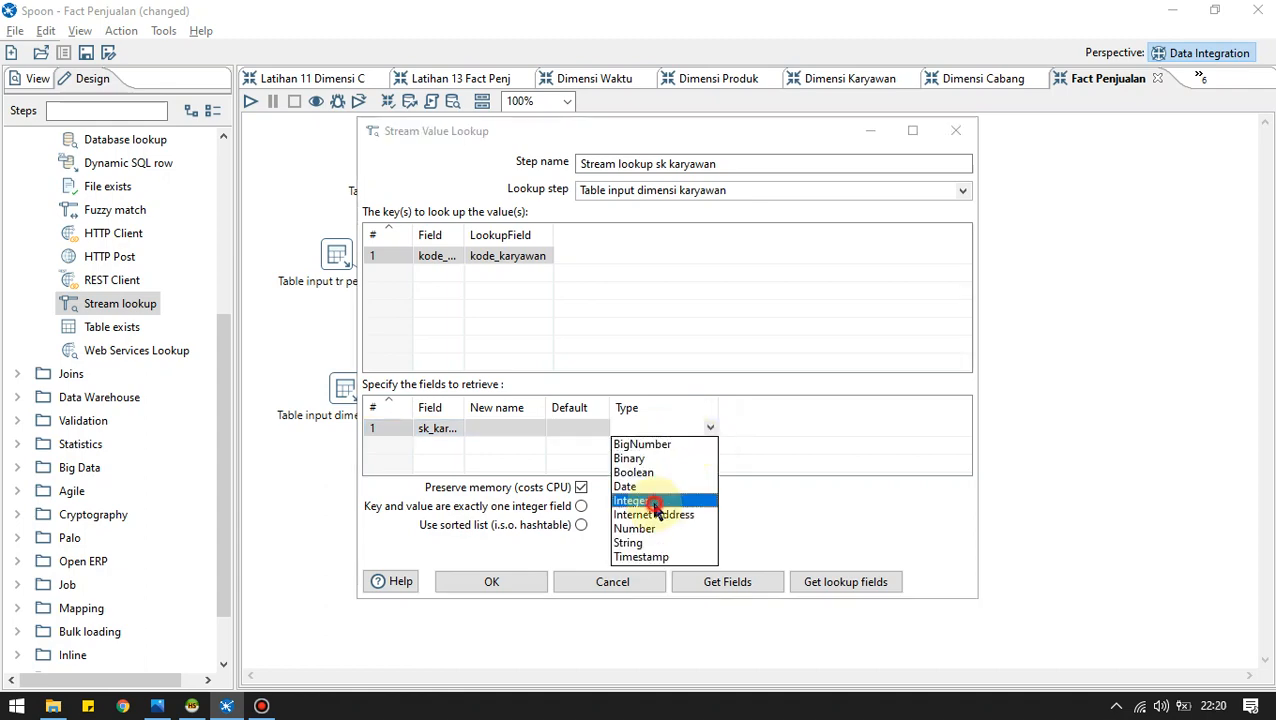
left_click(655, 505)
left_click(530, 581)
Check the fact penjualan fields in Photos and add another Table input step in Spoon, right of Table input dimensi produk.
key("alt+Tab")
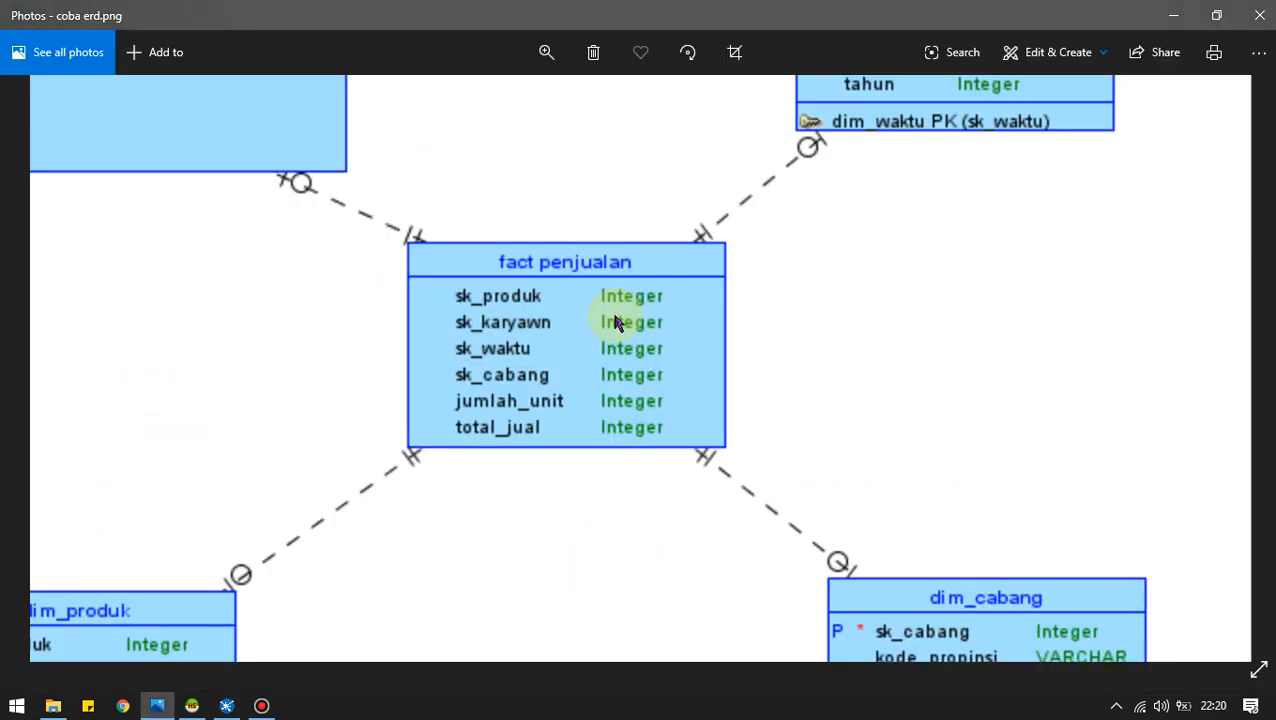
key("alt+Tab")
left_click(112, 111)
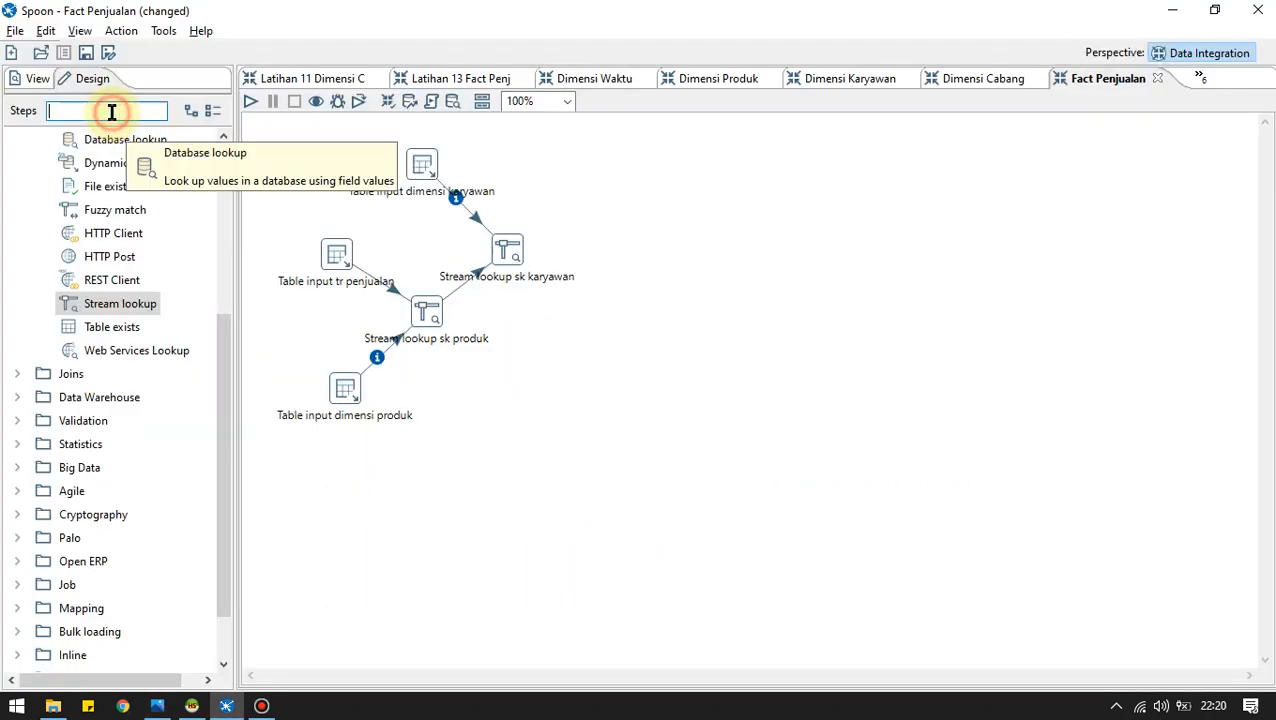
type("kin")
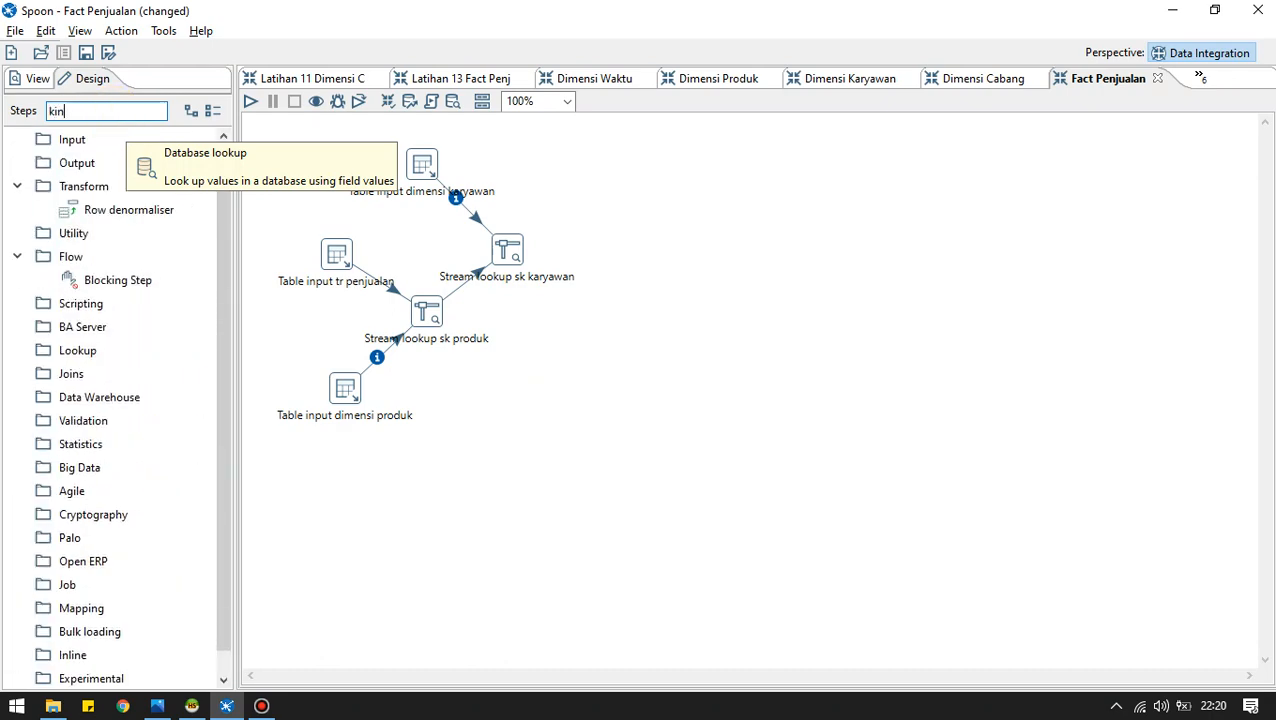
key("BackSpace")
type("in")
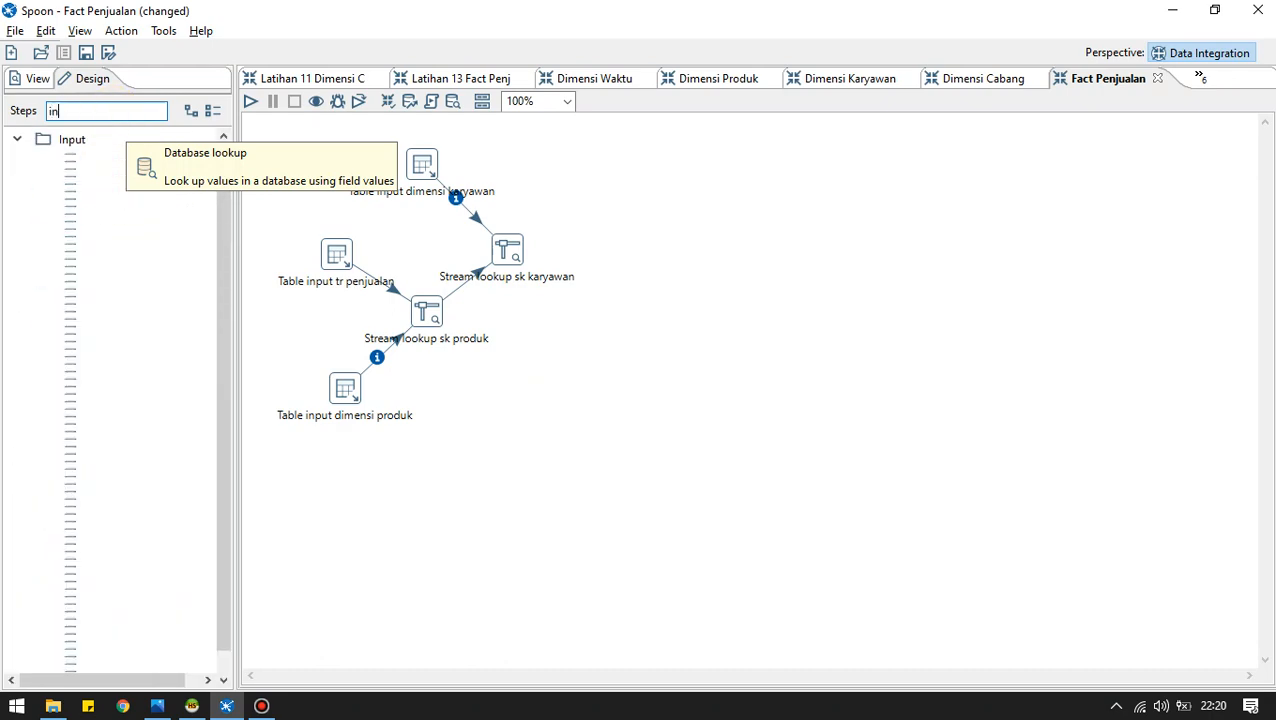
type("put")
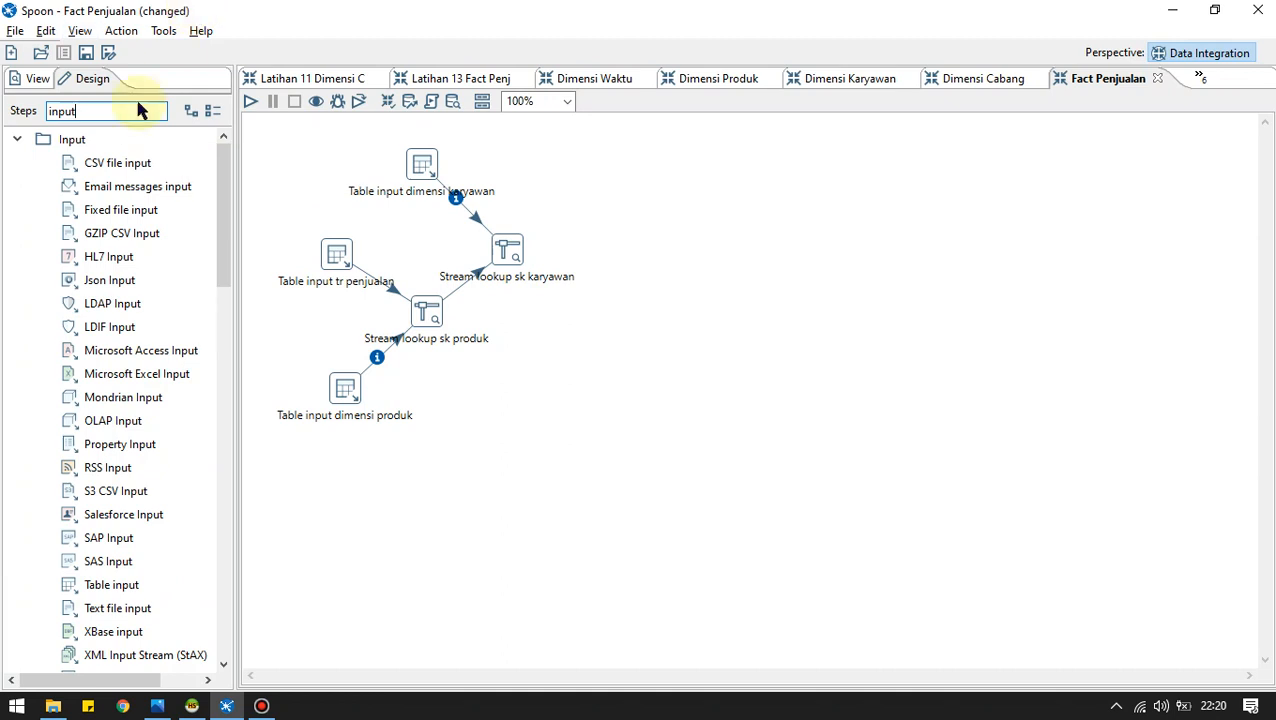
scroll(100, 265, "down", 4)
left_click_drag(97, 306, 508, 418)
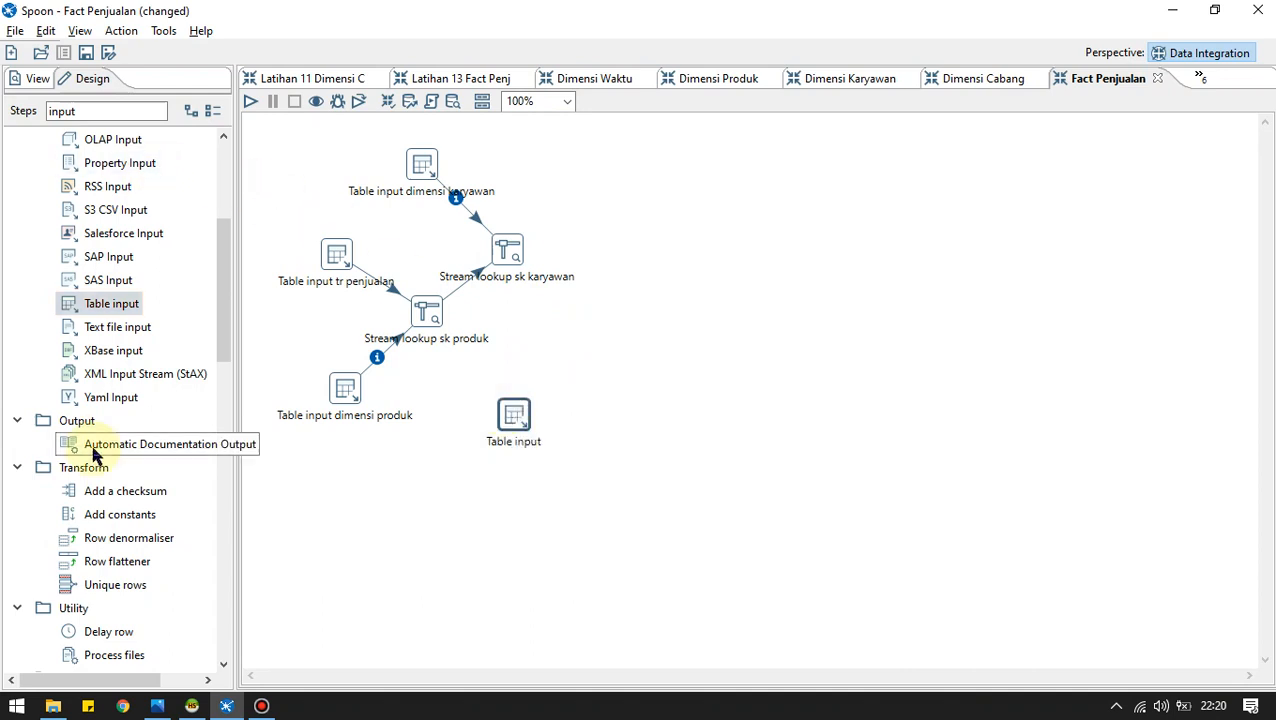
Clear the step search filter and add a third Stream lookup step down and right of Stream lookup sk karyawan.
left_click_drag(162, 111, 14, 114)
key("BackSpace")
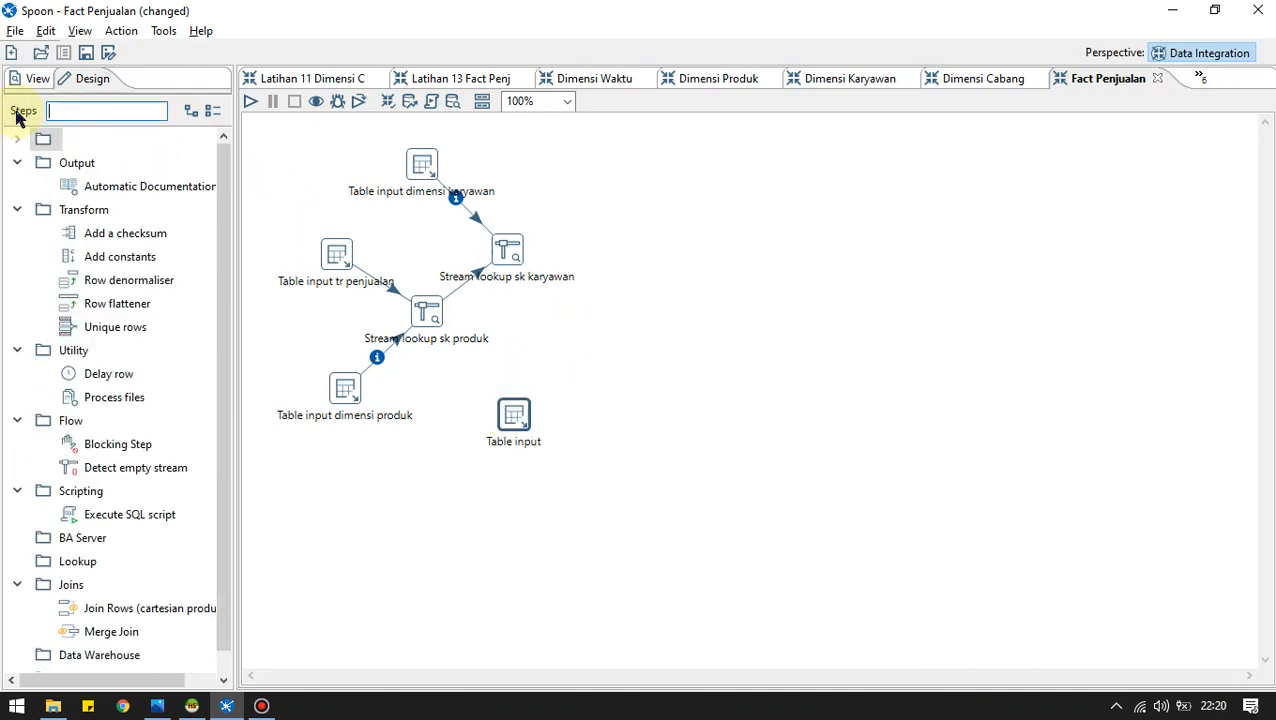
scroll(85, 431, "down", 1)
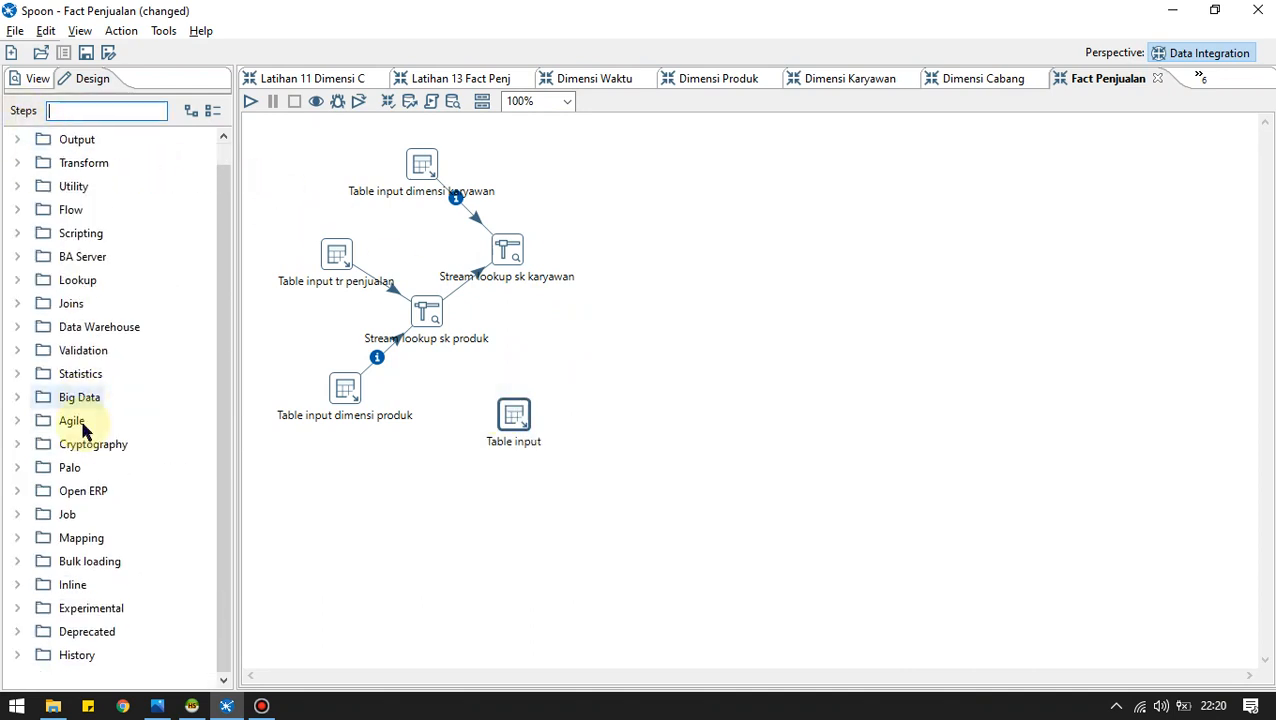
left_click(17, 280)
scroll(100, 364, "down", 5)
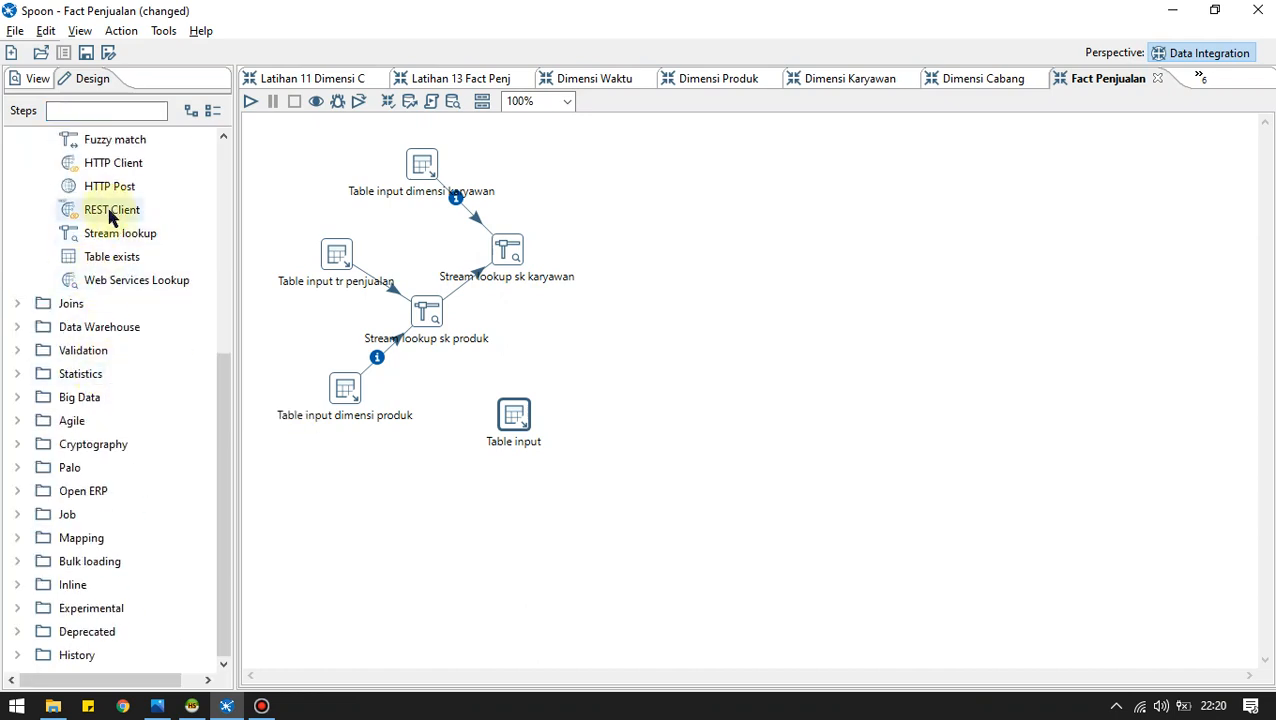
left_click_drag(114, 233, 610, 318)
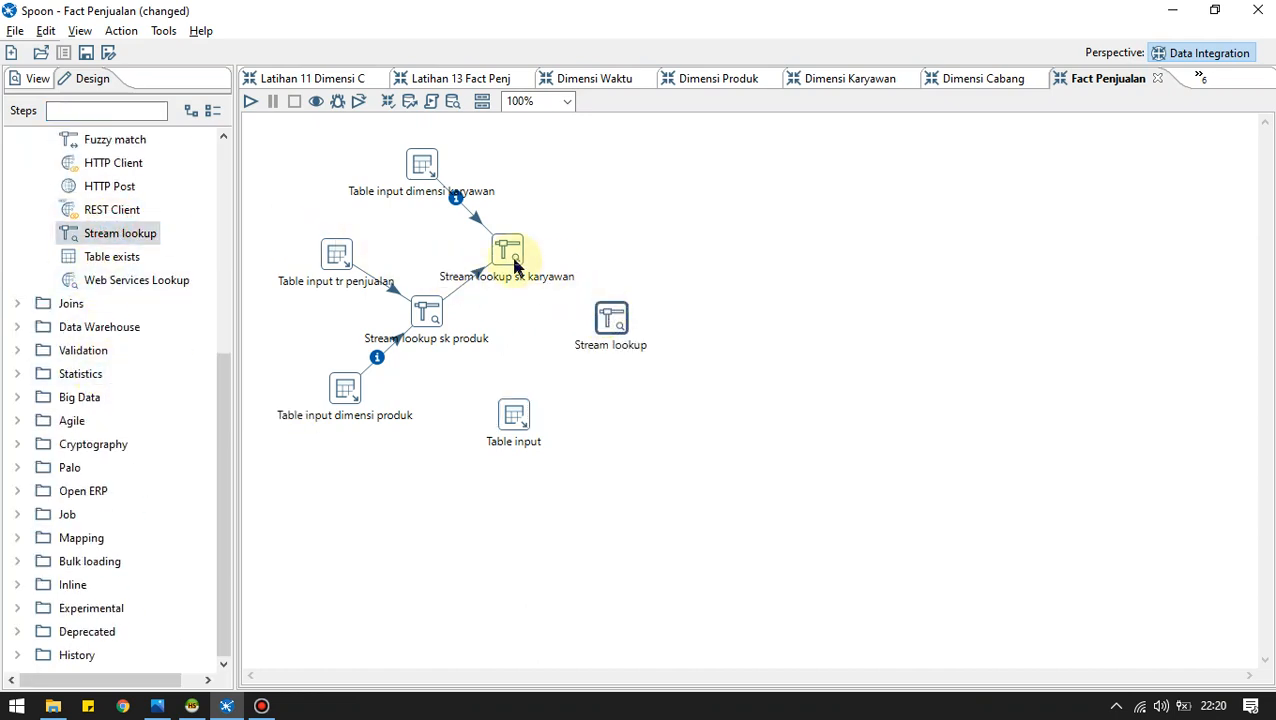
Connect Stream lookup sk karyawan and the unconfigured Table input step to the new Stream lookup step.
left_click(514, 262)
mouse_move(512, 266)
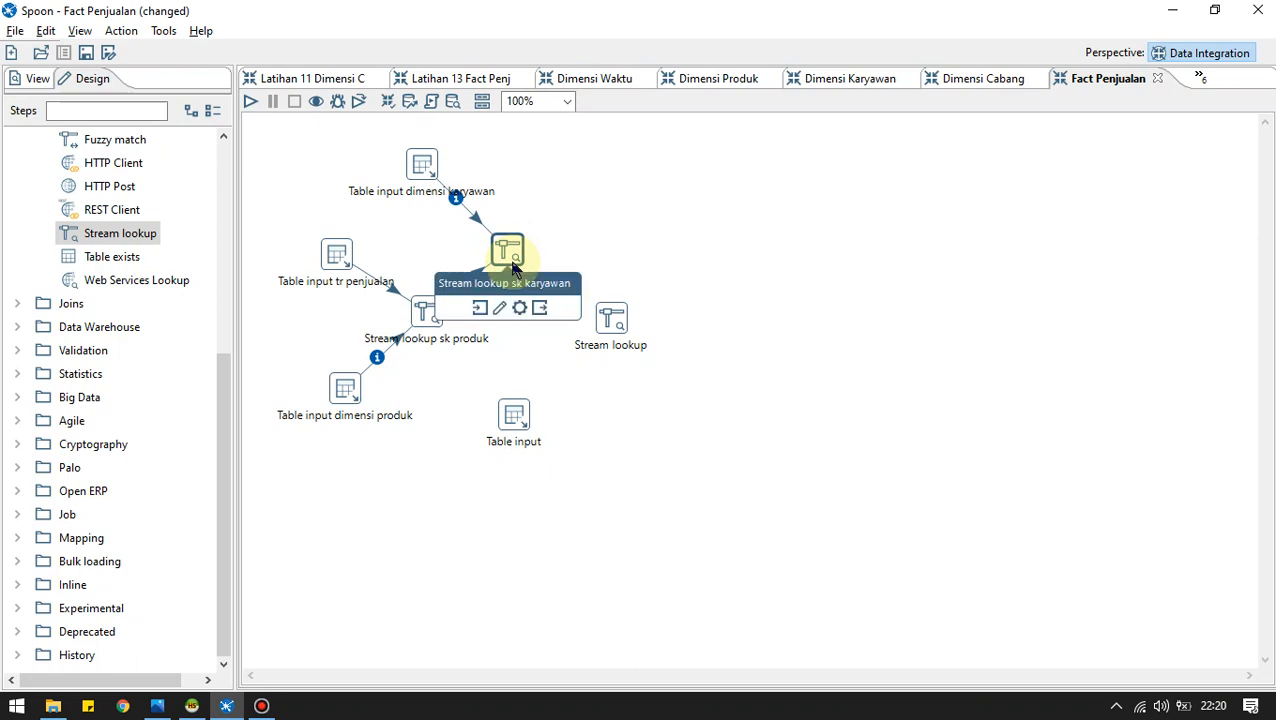
left_click_drag(538, 306, 616, 319)
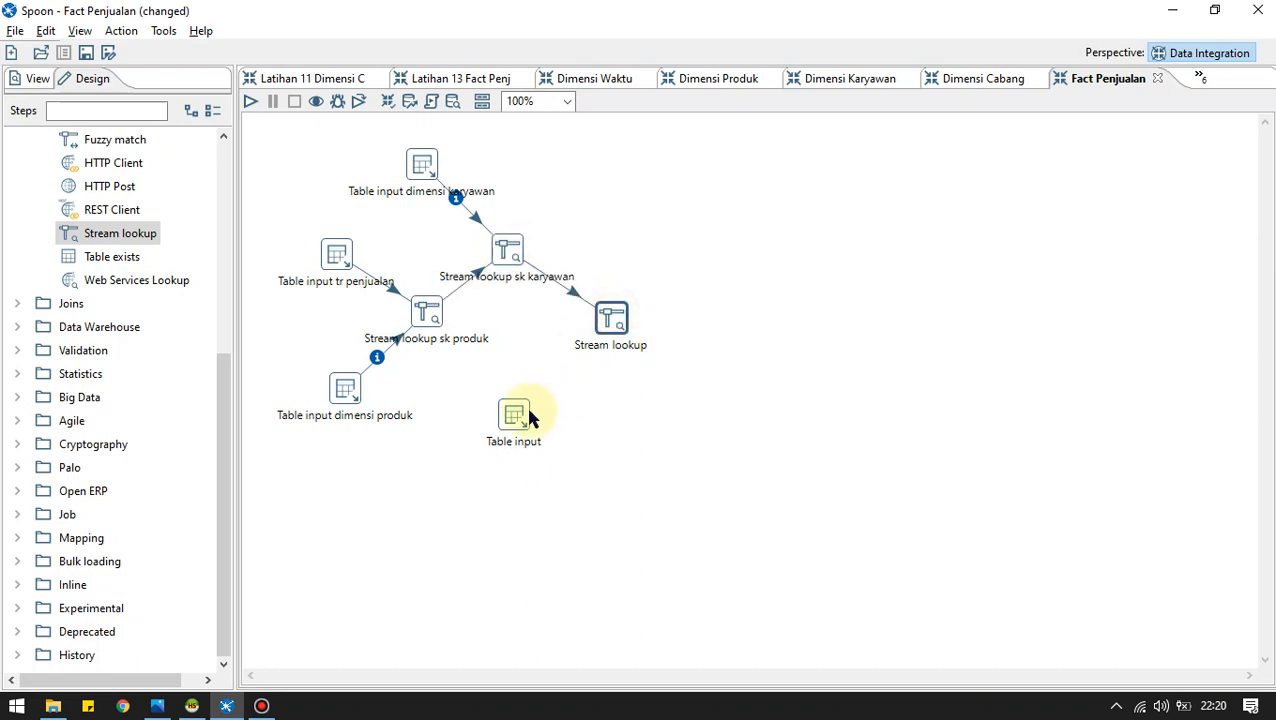
mouse_move(524, 420)
left_click_drag(546, 466, 575, 373)
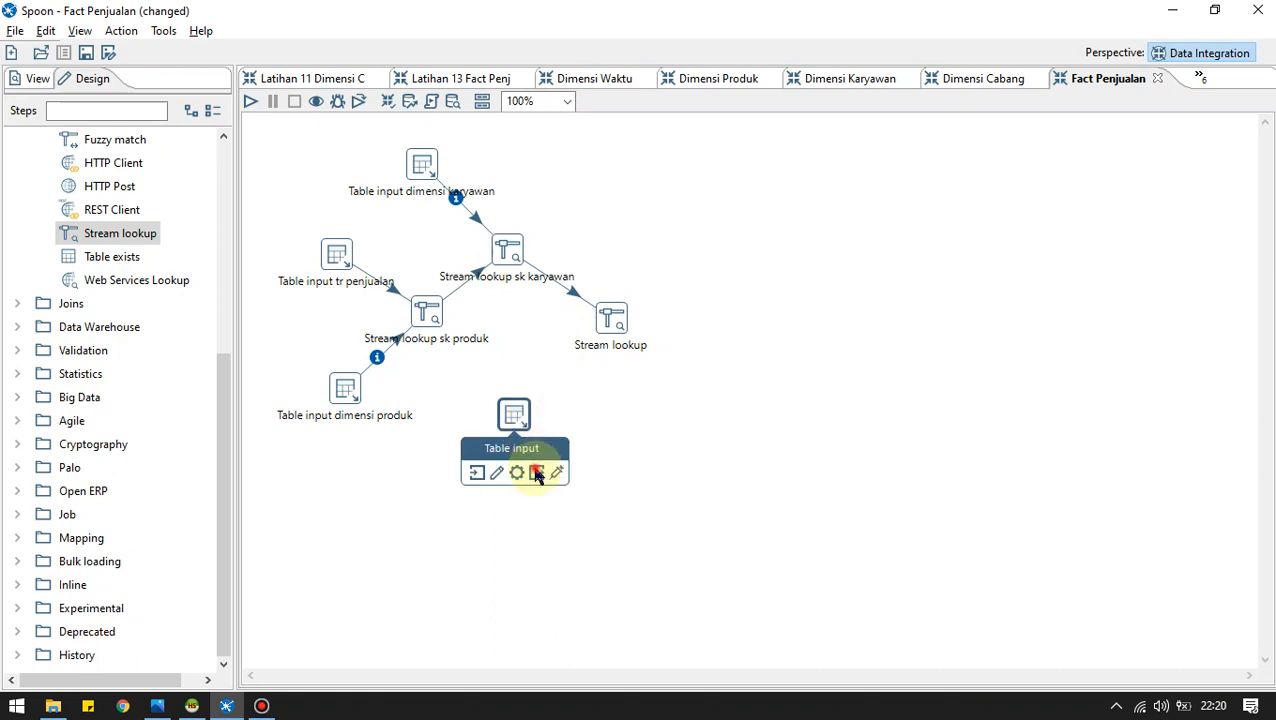
left_click_drag(537, 475, 616, 335)
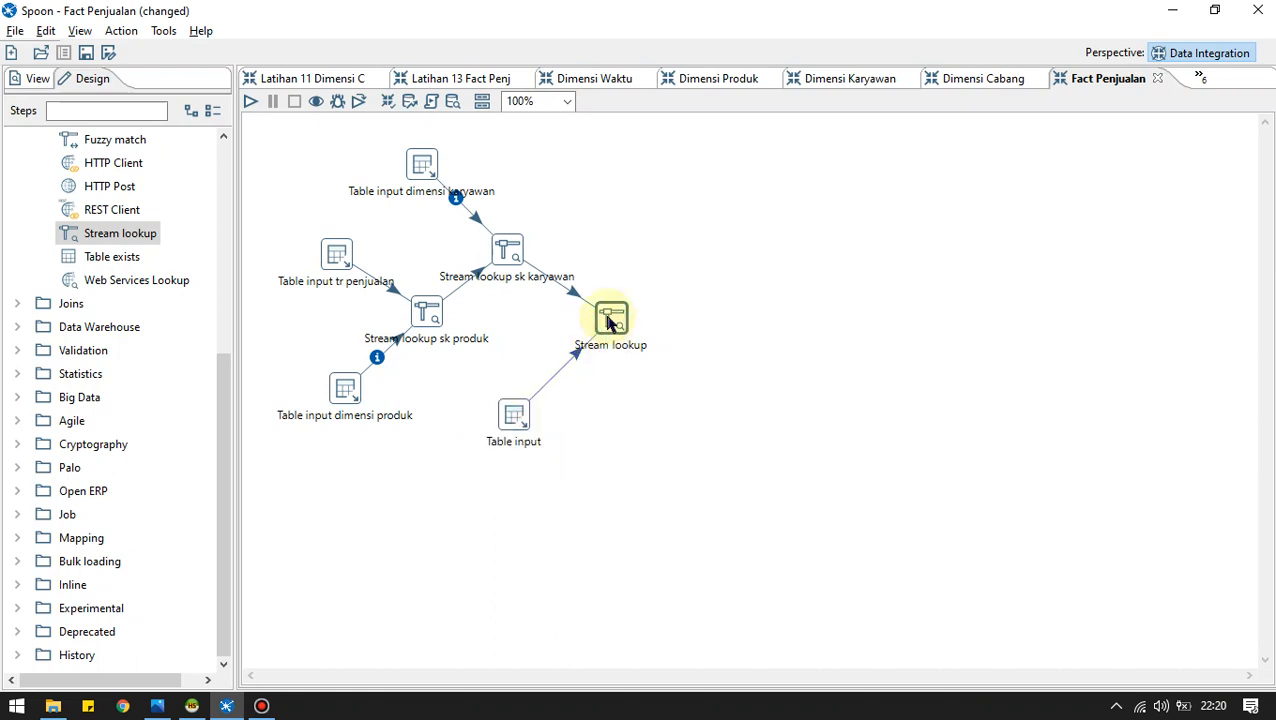
Open the new Table input step's settings and name it Table input dimensi waktu.
double_click(515, 415)
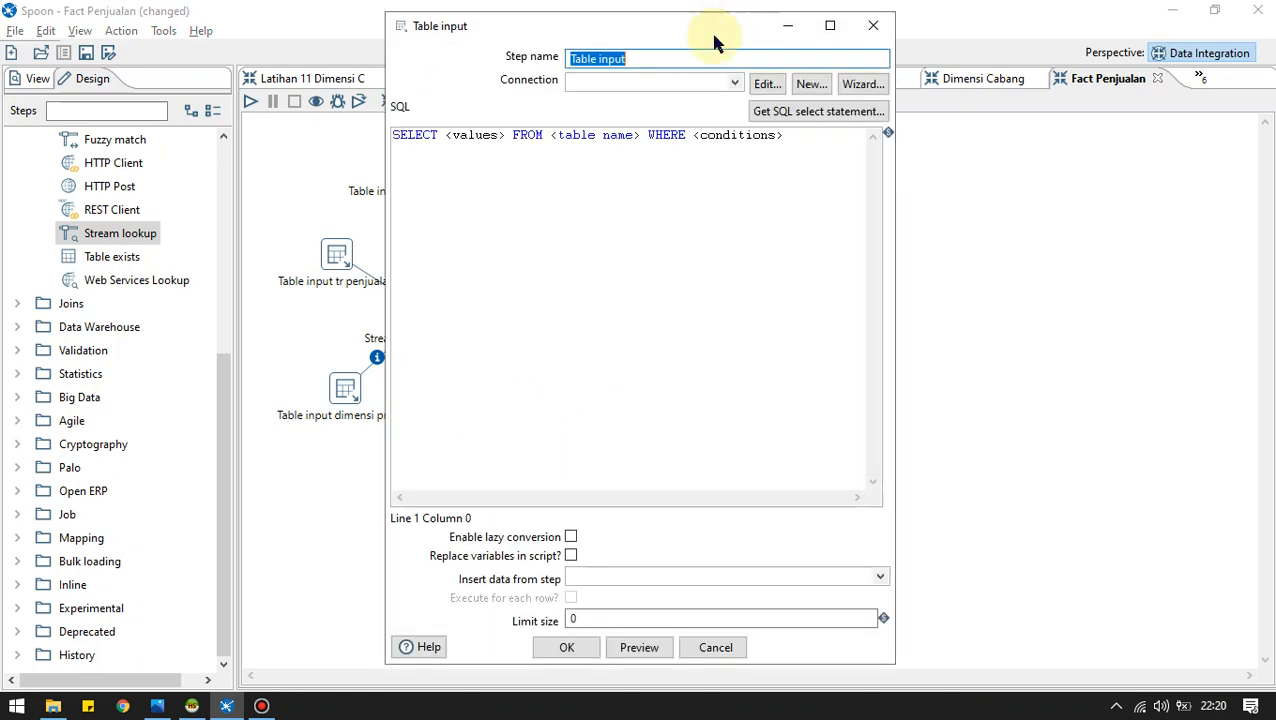
key("alt+Tab")
key("alt+Tab")
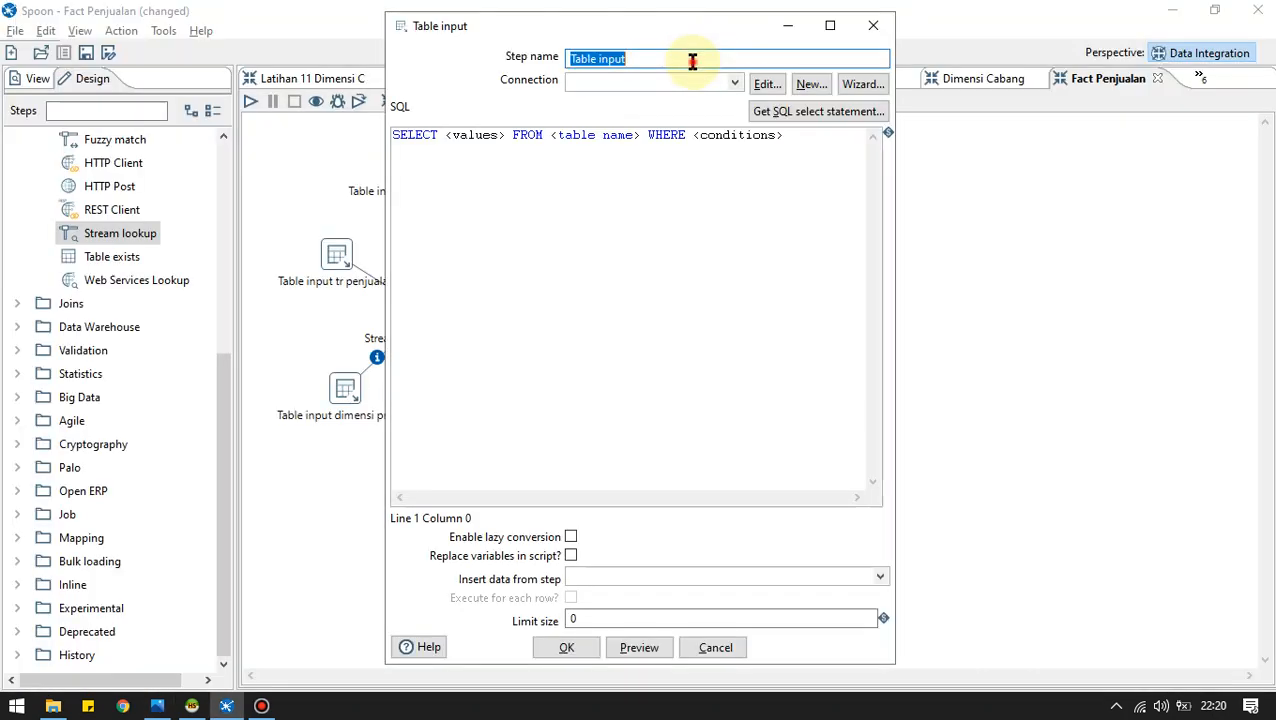
left_click(692, 60)
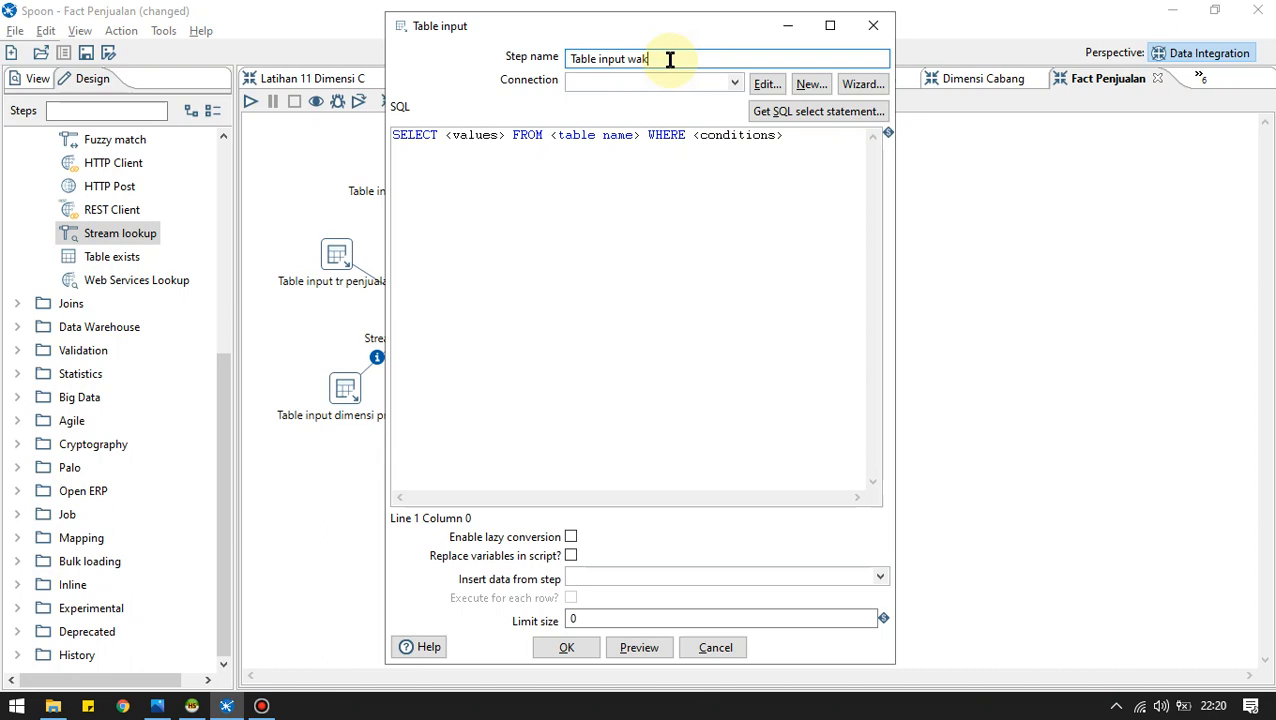
type("dimensi")
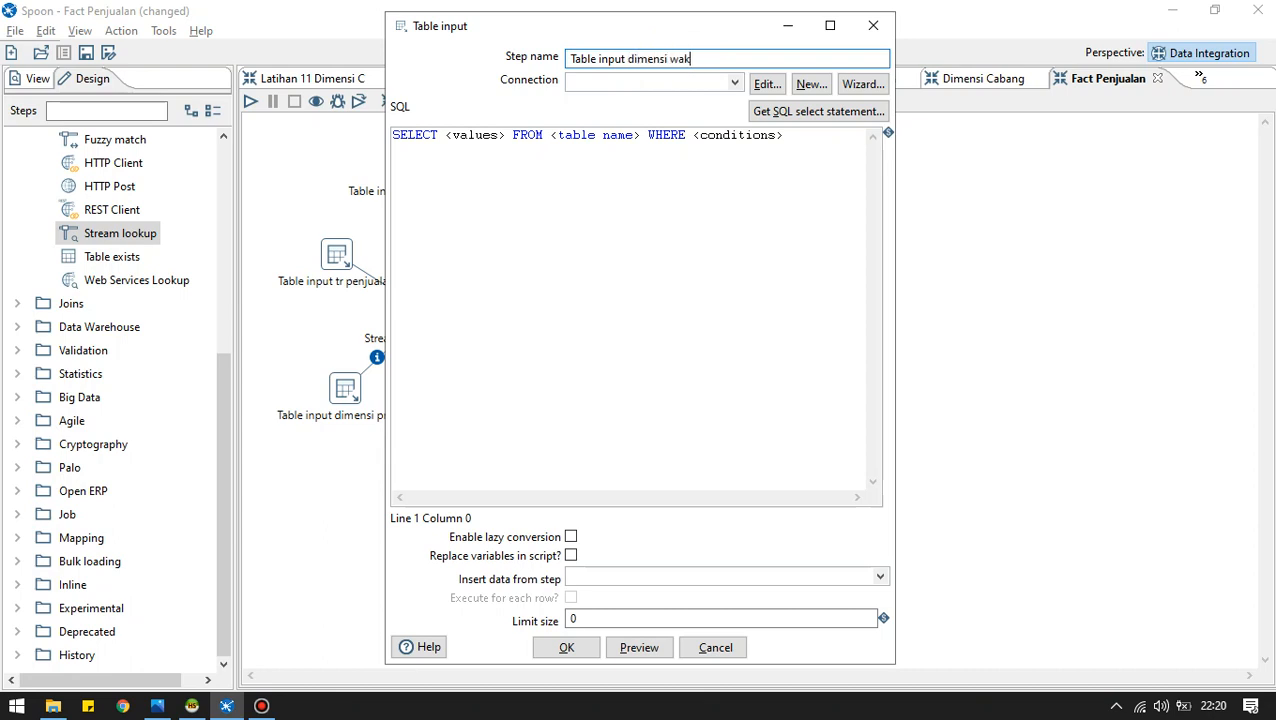
Set the connection to phi_olap, generate a select statement for dimensi_waktu with field names included, and accept the settings.
left_click(734, 83)
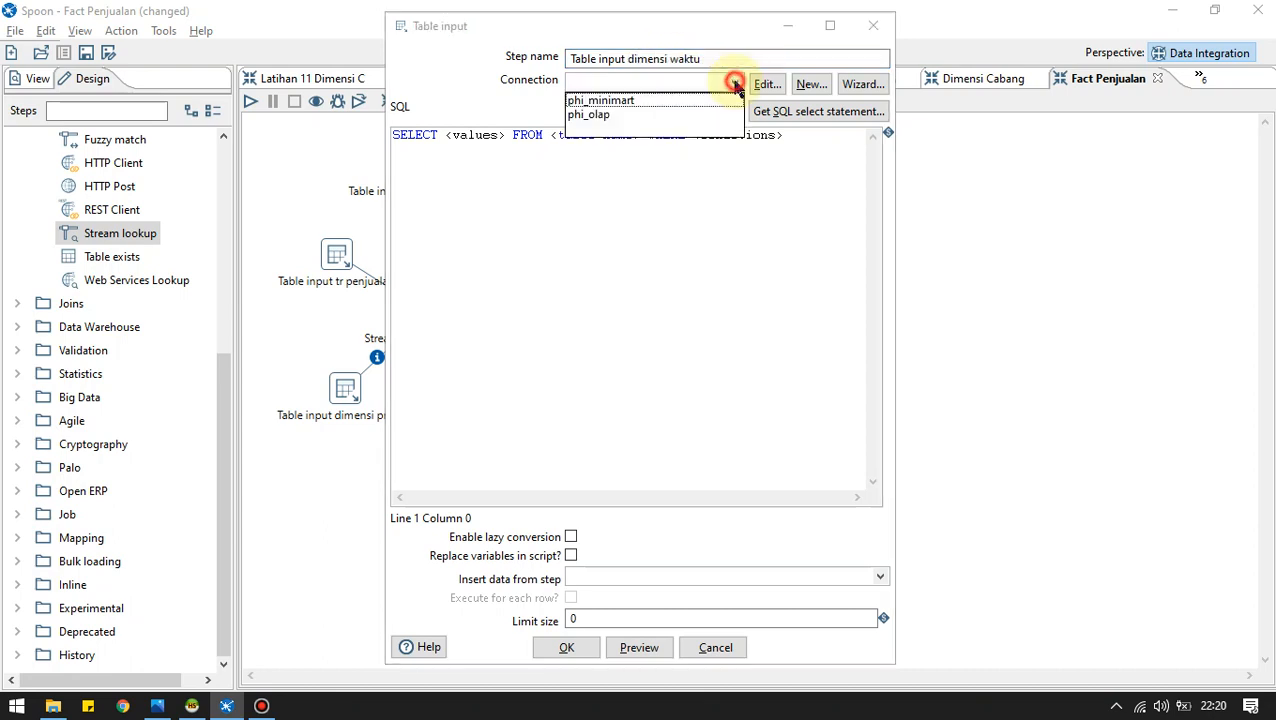
left_click(675, 114)
left_click(762, 114)
left_click(388, 219)
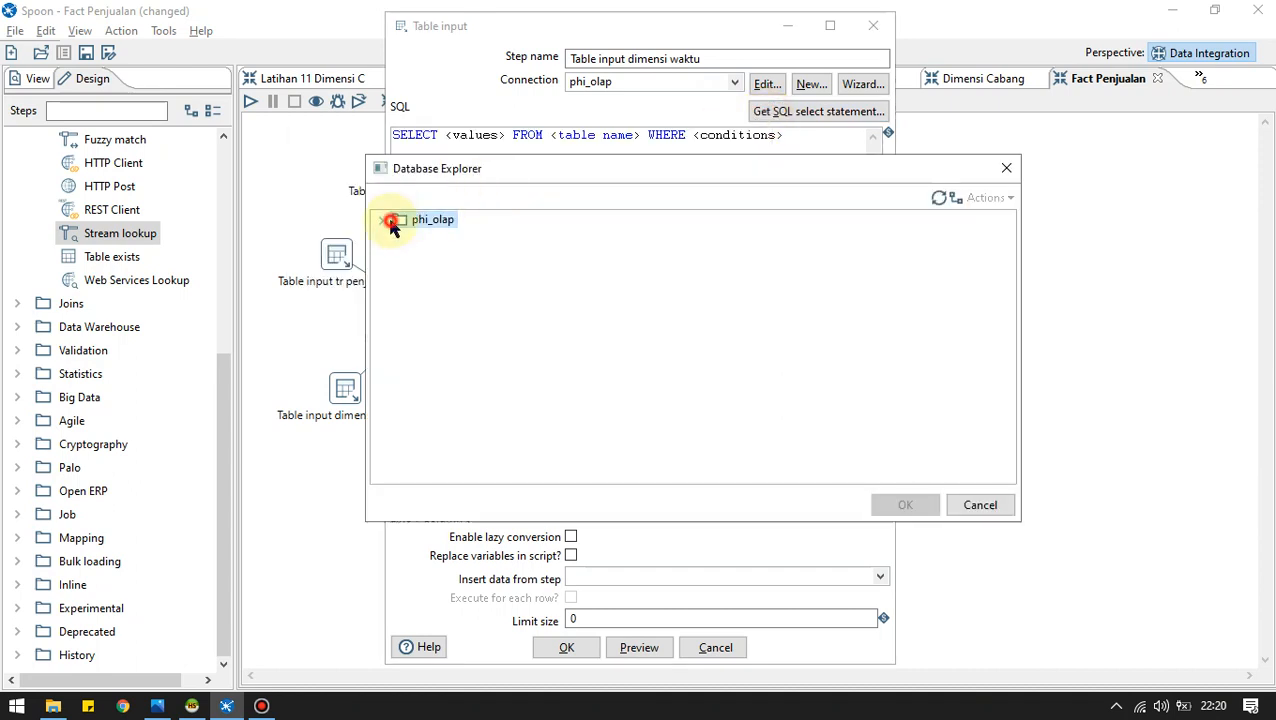
left_click(401, 253)
double_click(445, 321)
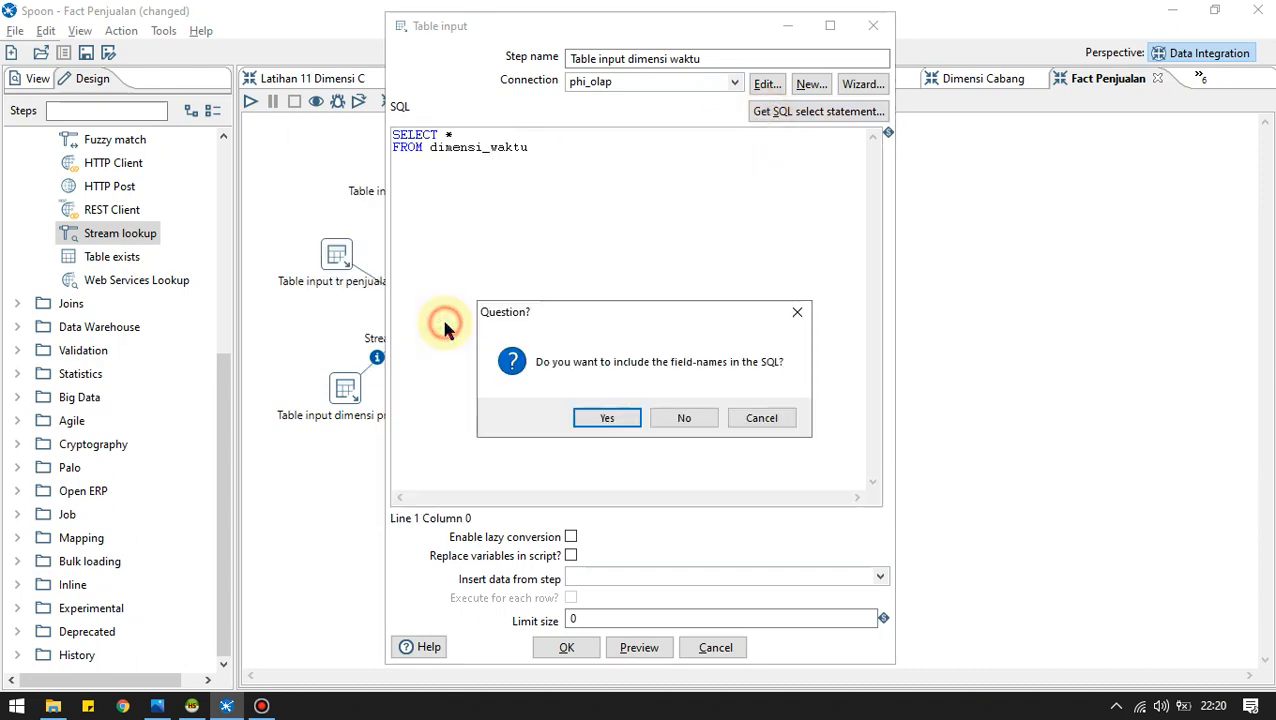
left_click(600, 423)
left_click(566, 645)
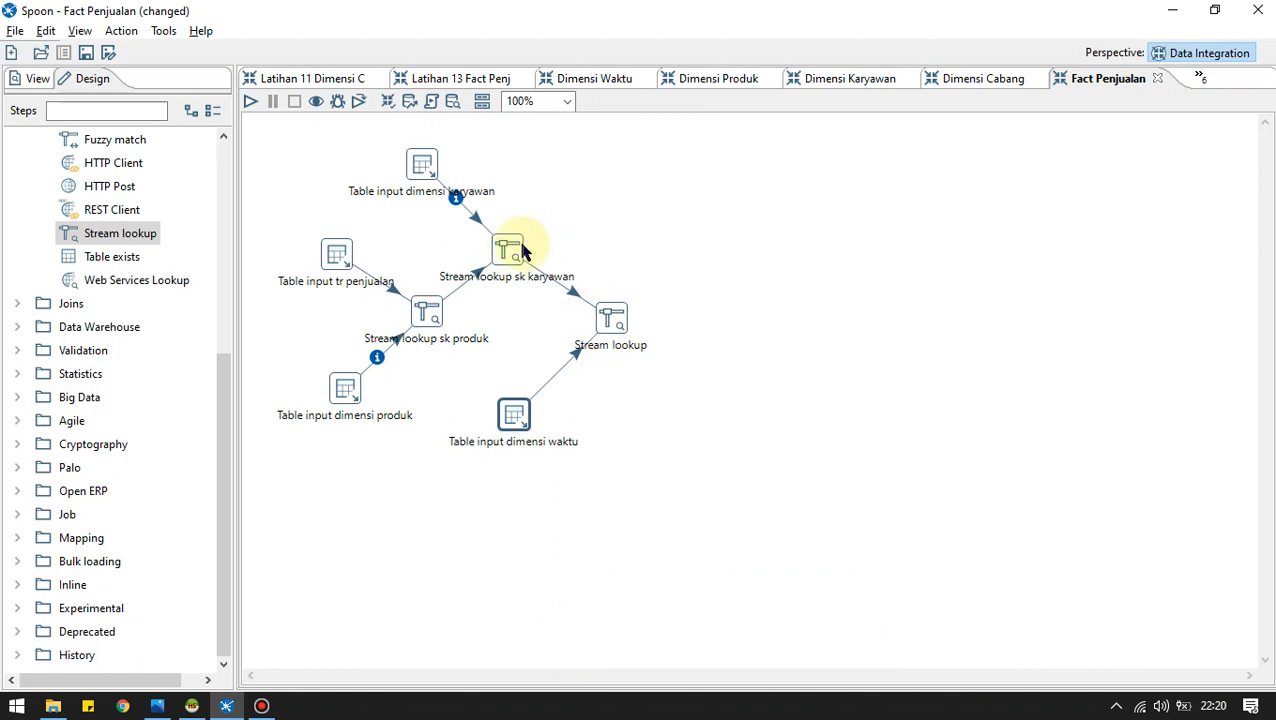
double_click(612, 320)
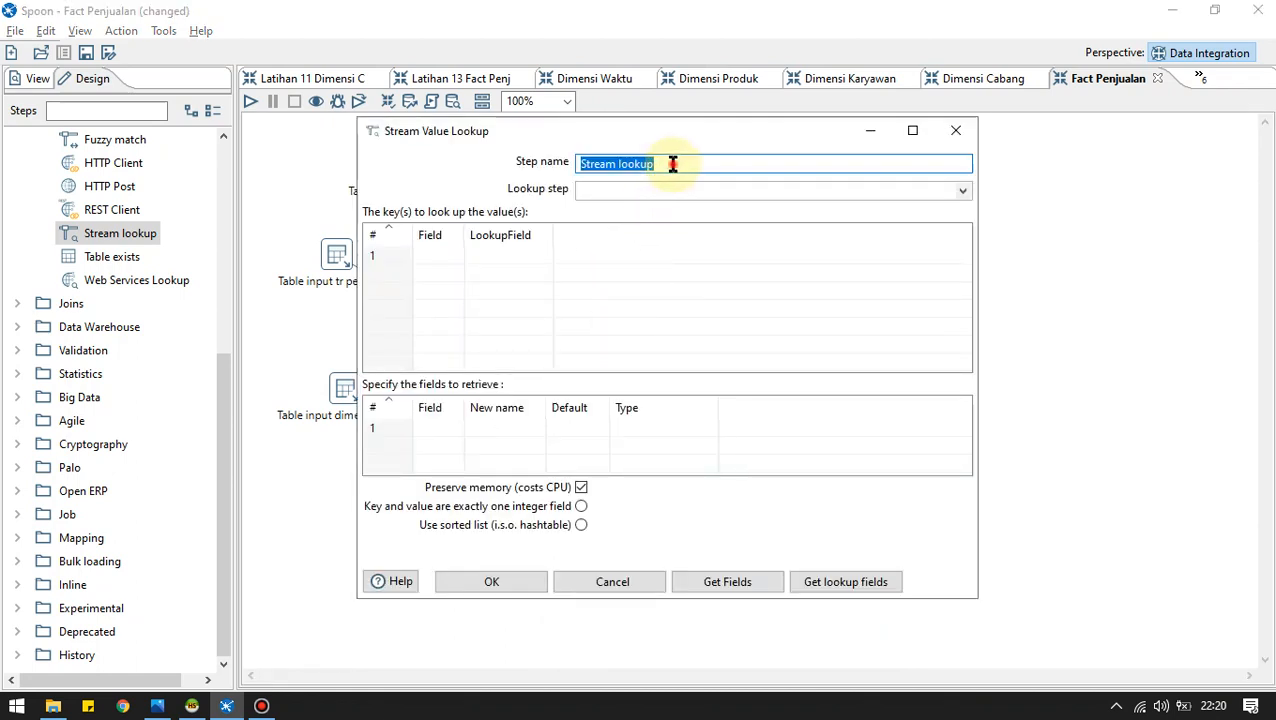
left_click(673, 165)
type("sk waktu")
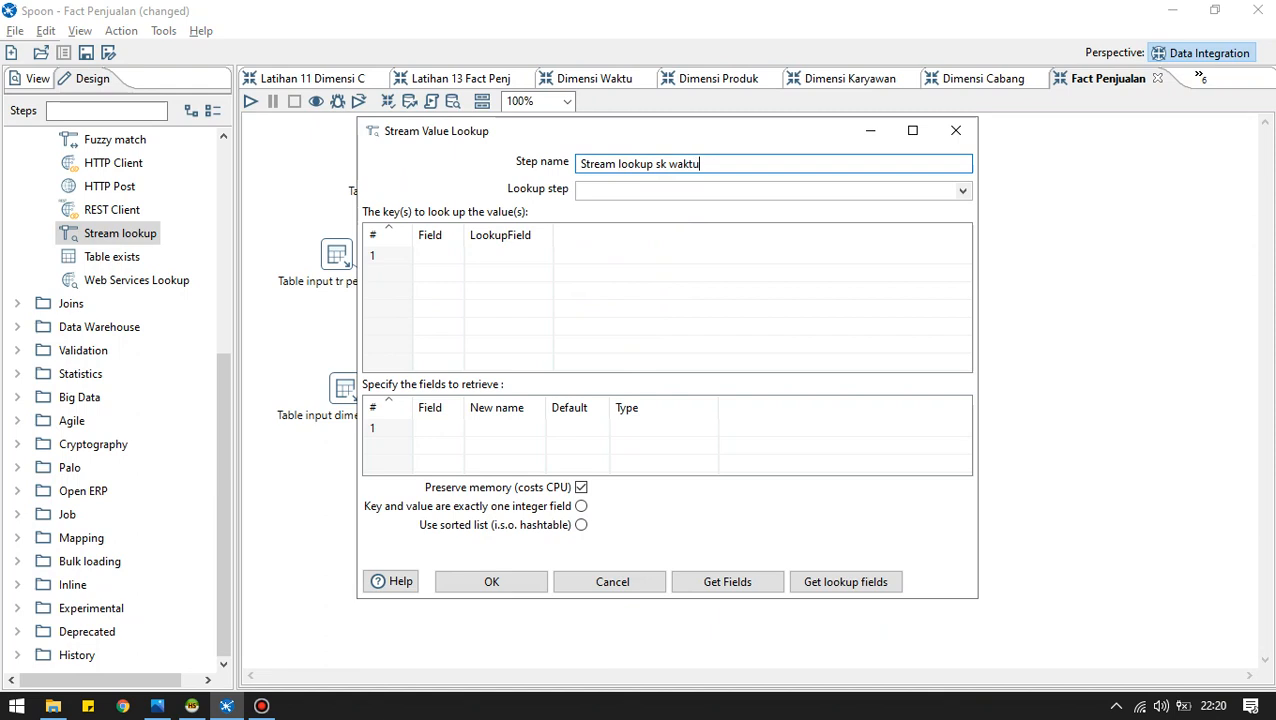
left_click(962, 190)
left_click(708, 221)
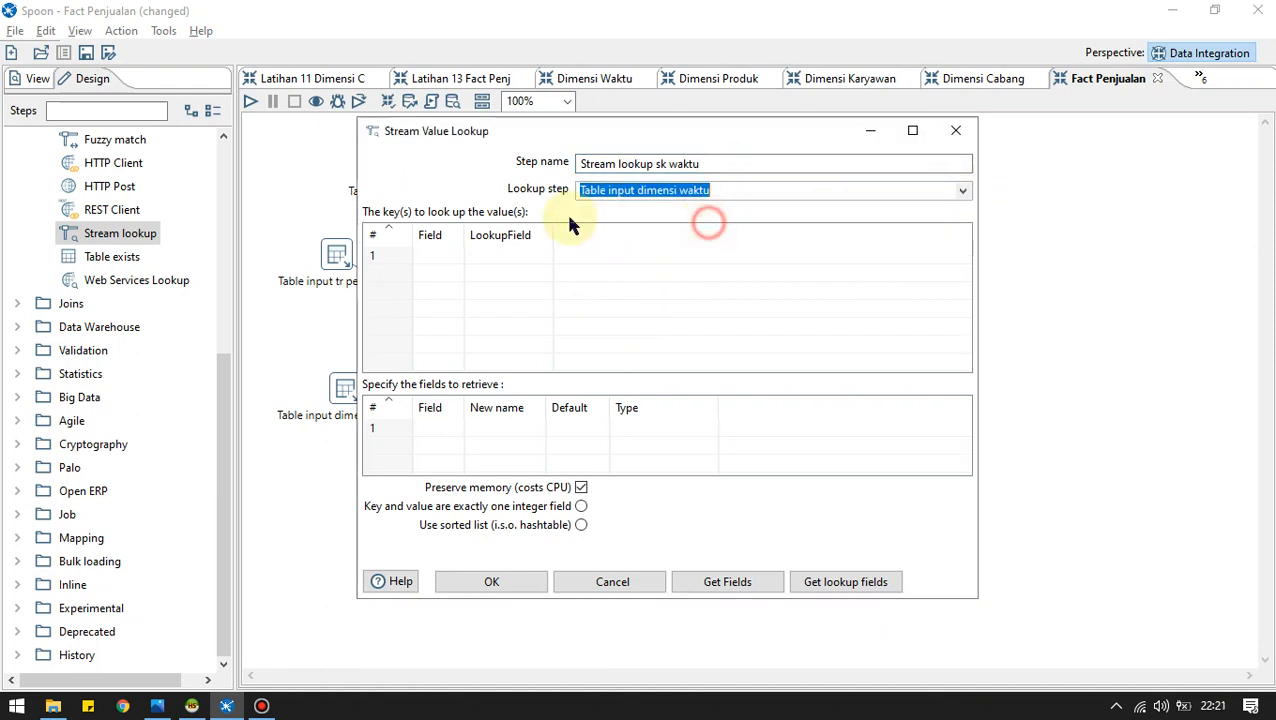
left_click(461, 255)
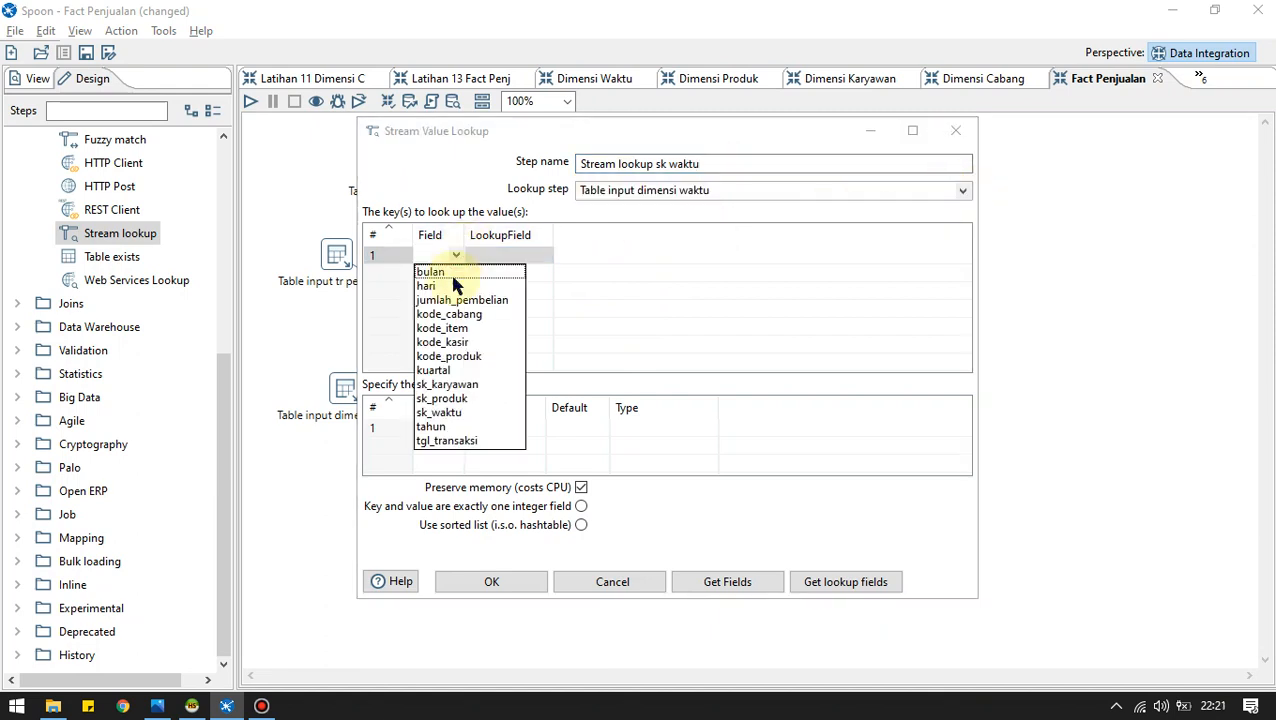
left_click(461, 440)
left_click(533, 262)
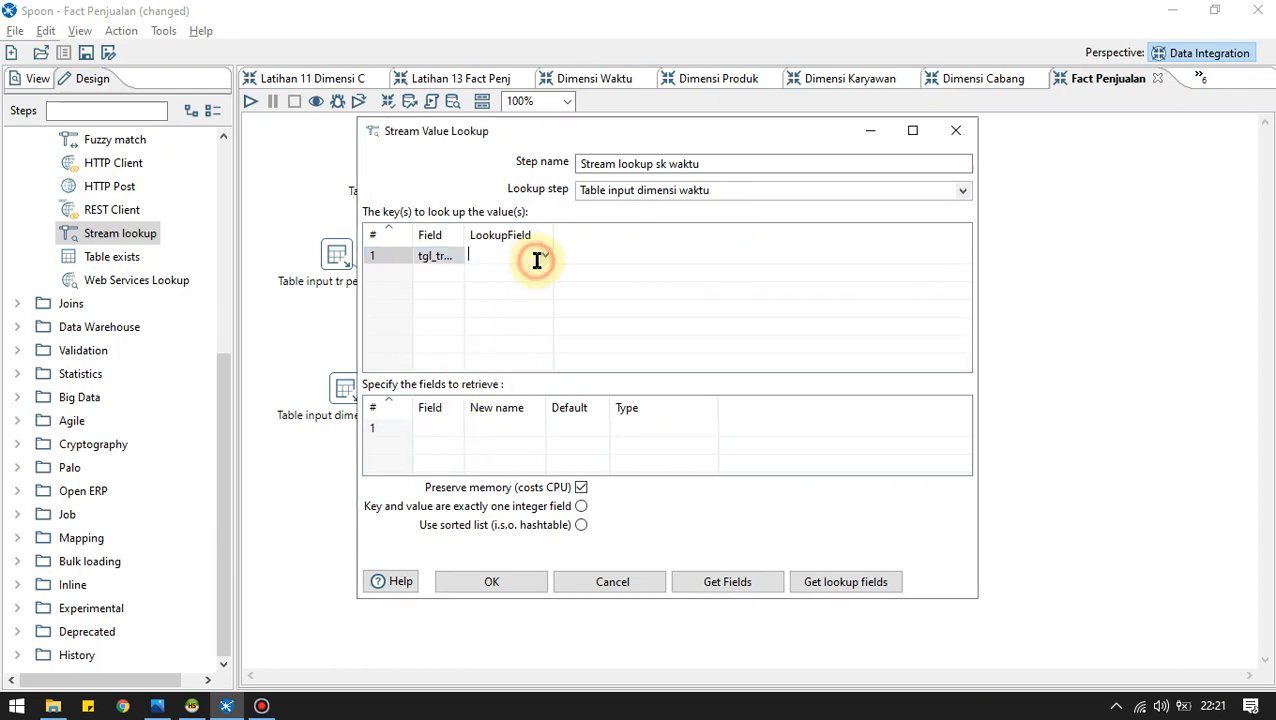
left_click(542, 259)
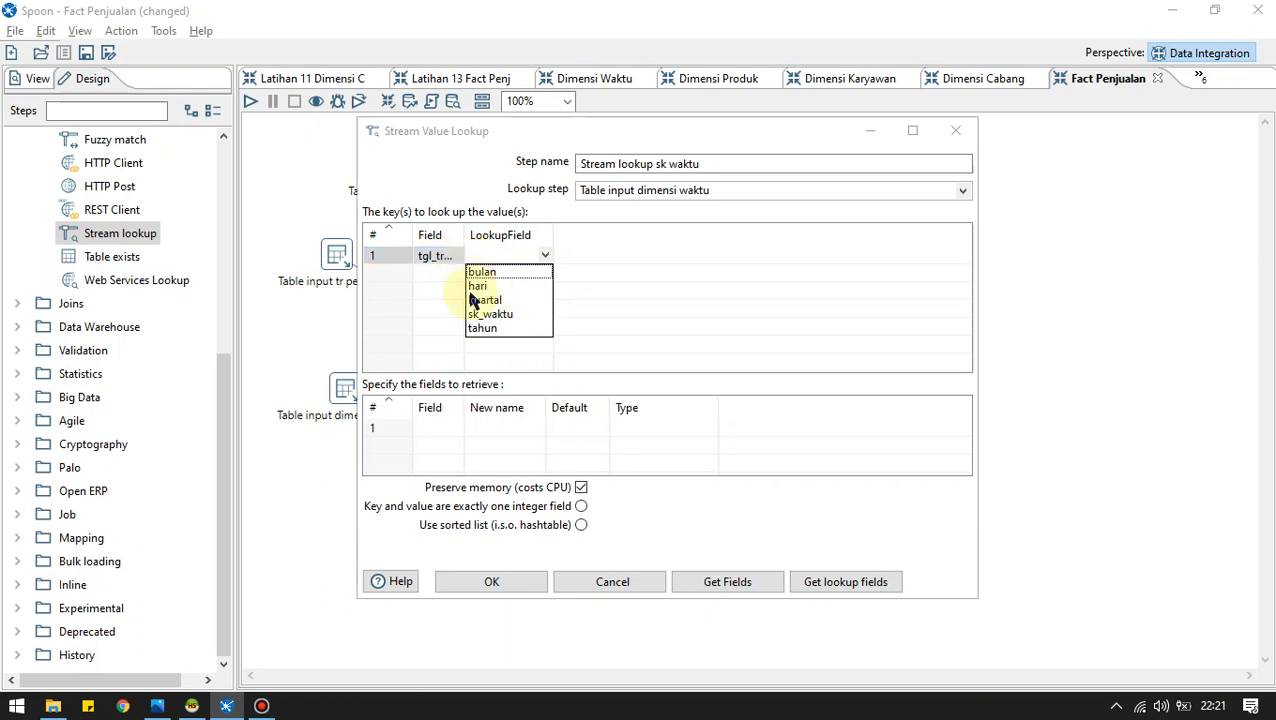
left_click(446, 256)
left_click(454, 256)
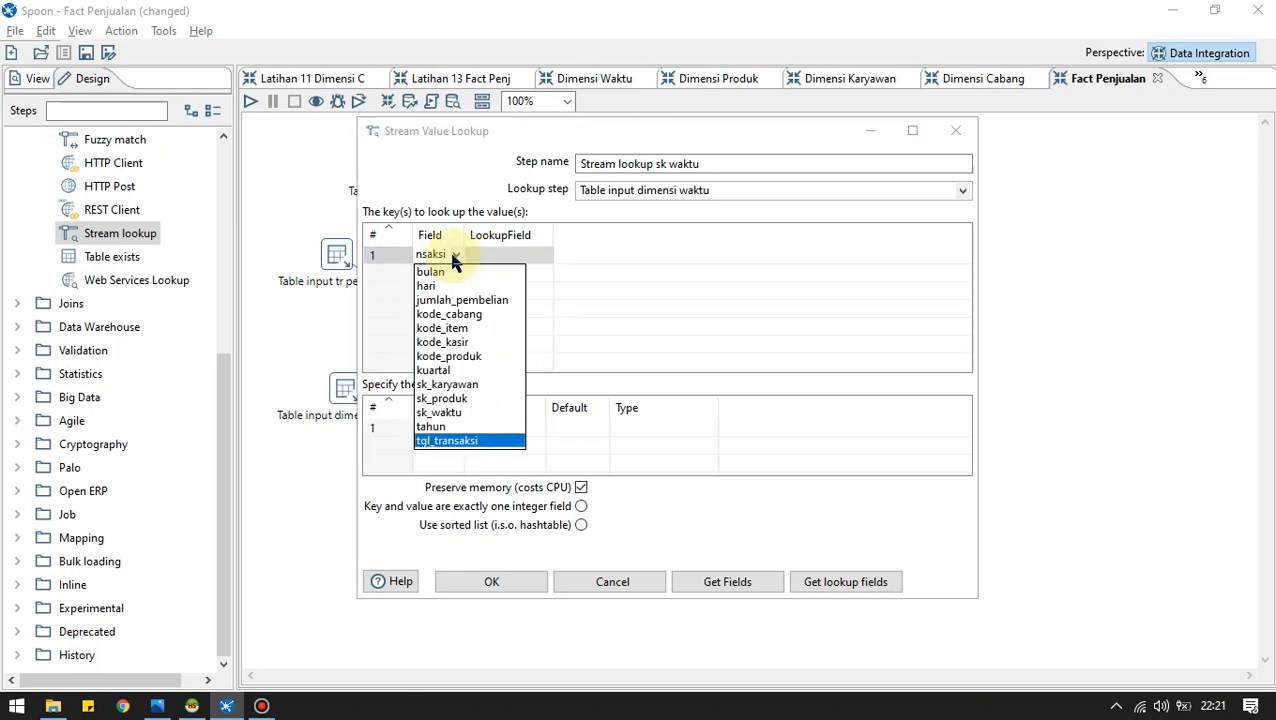
left_click(616, 310)
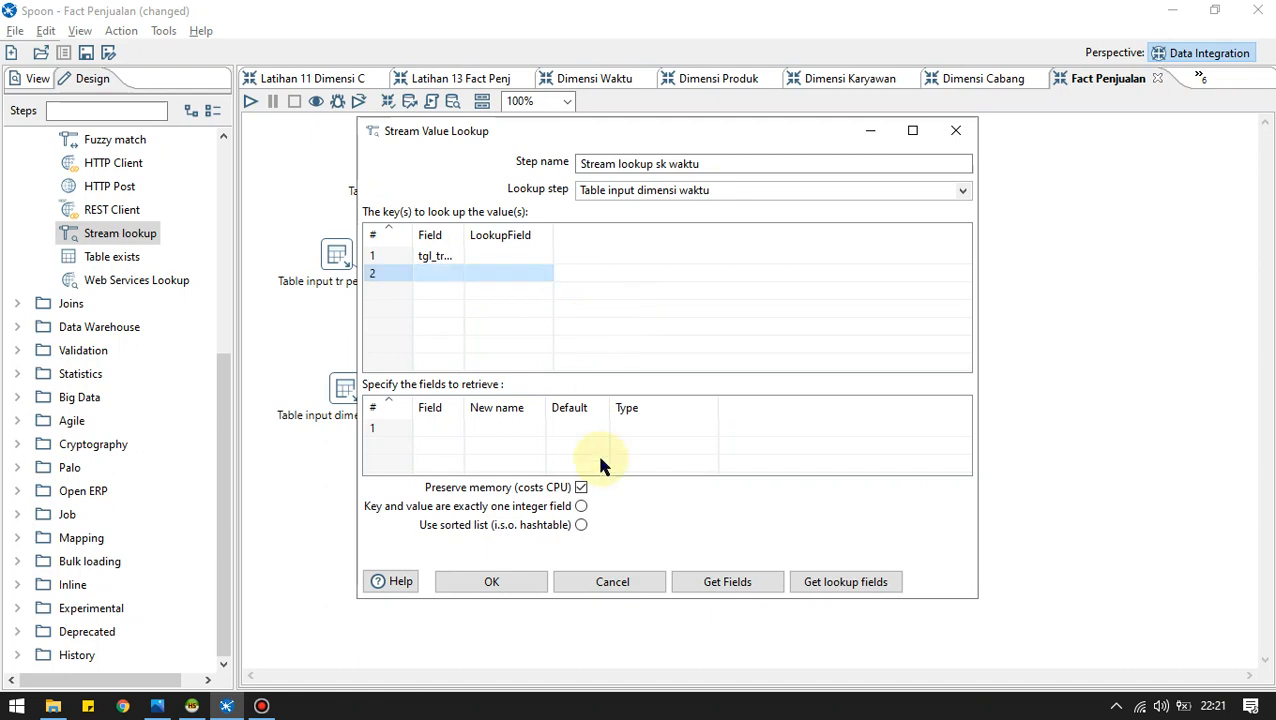
left_click(625, 584)
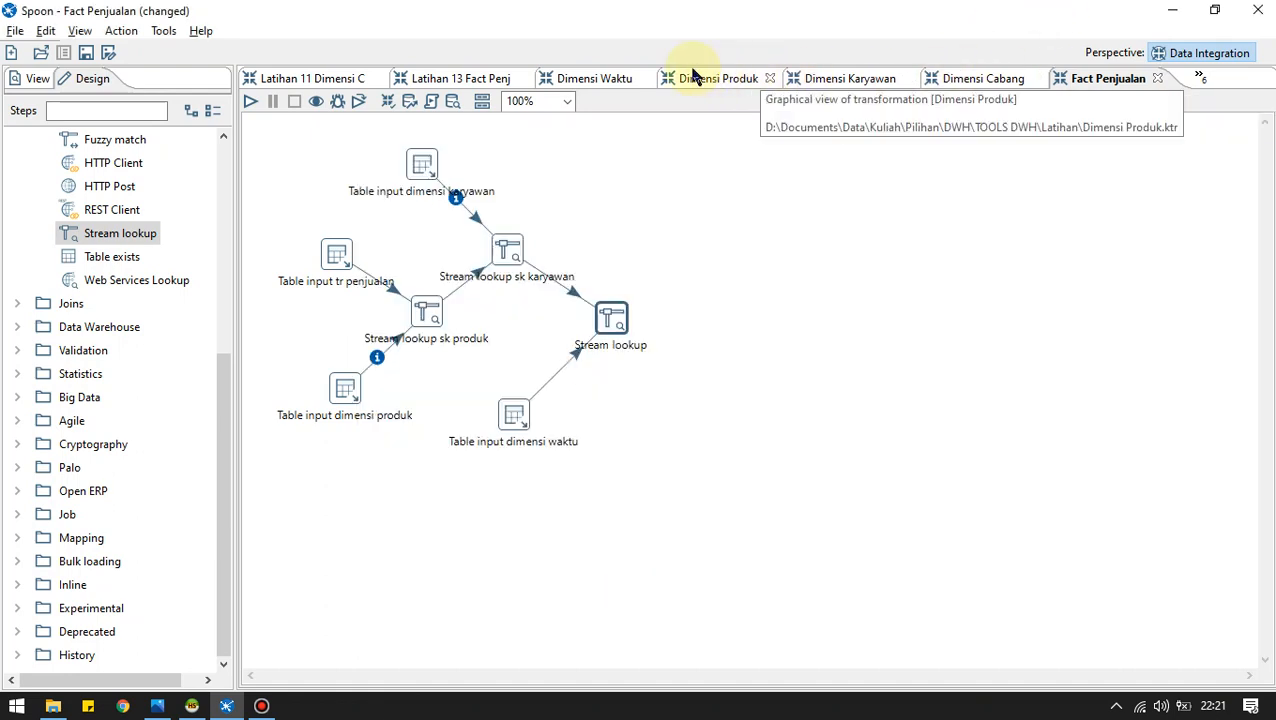
In the Dimensi Waktu transformation, add all remaining incoming fields to the Urrutkan atribut step's selection and accept.
left_click(597, 80)
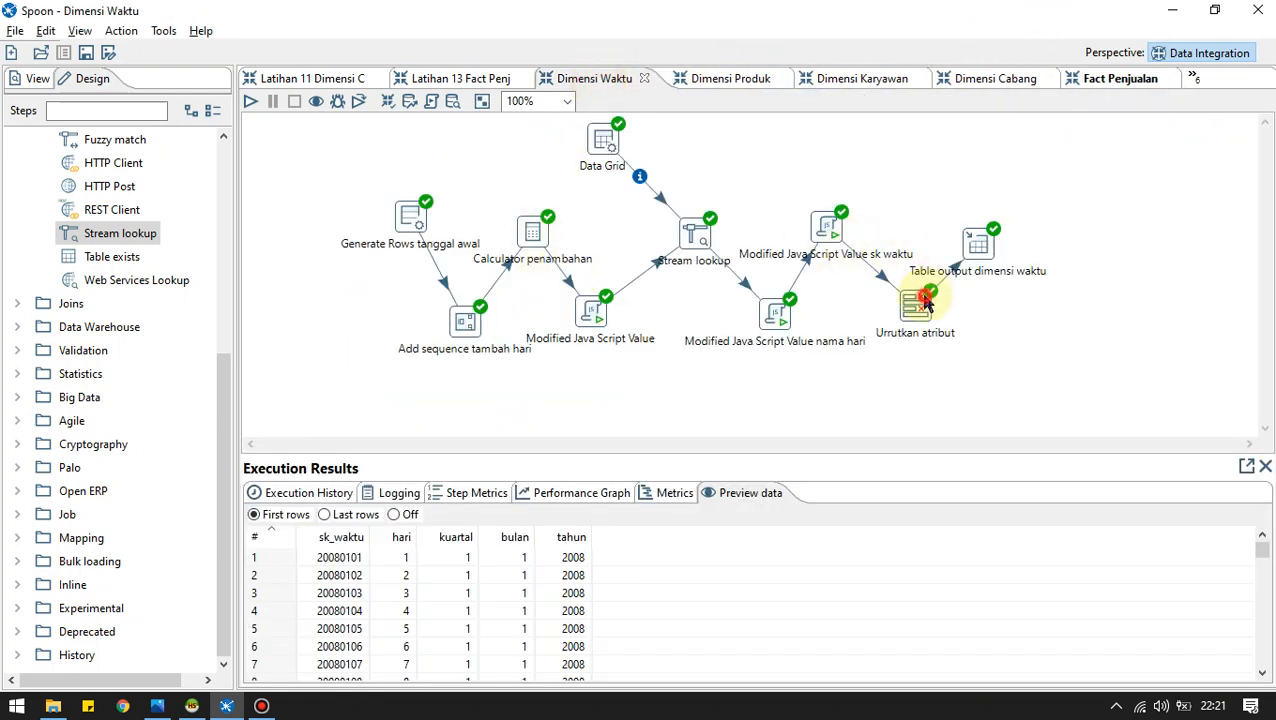
double_click(917, 303)
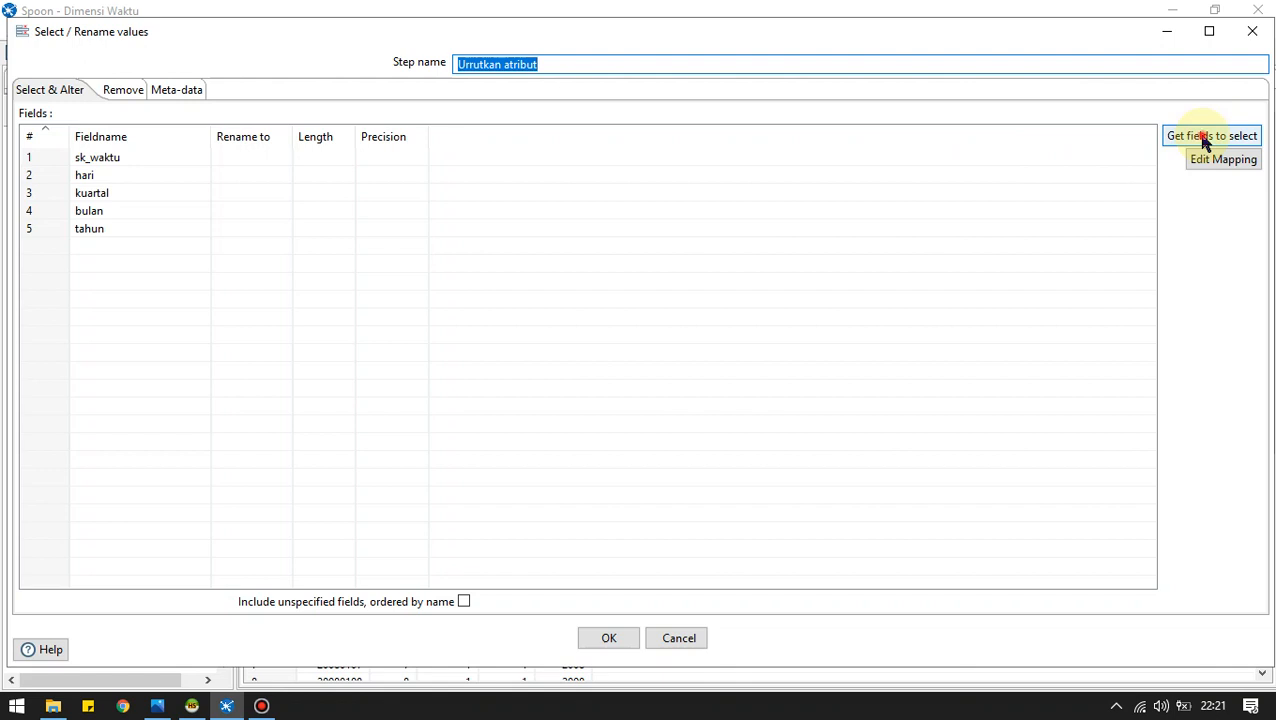
left_click(1205, 140)
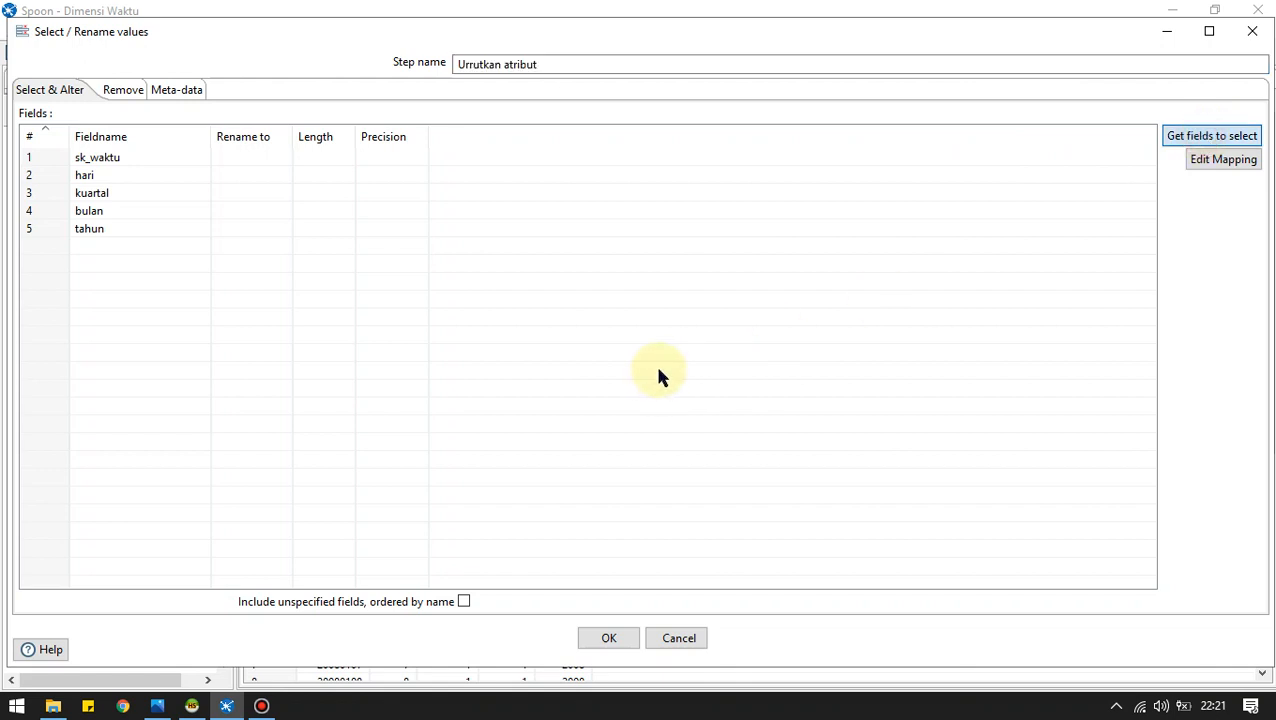
left_click(558, 368)
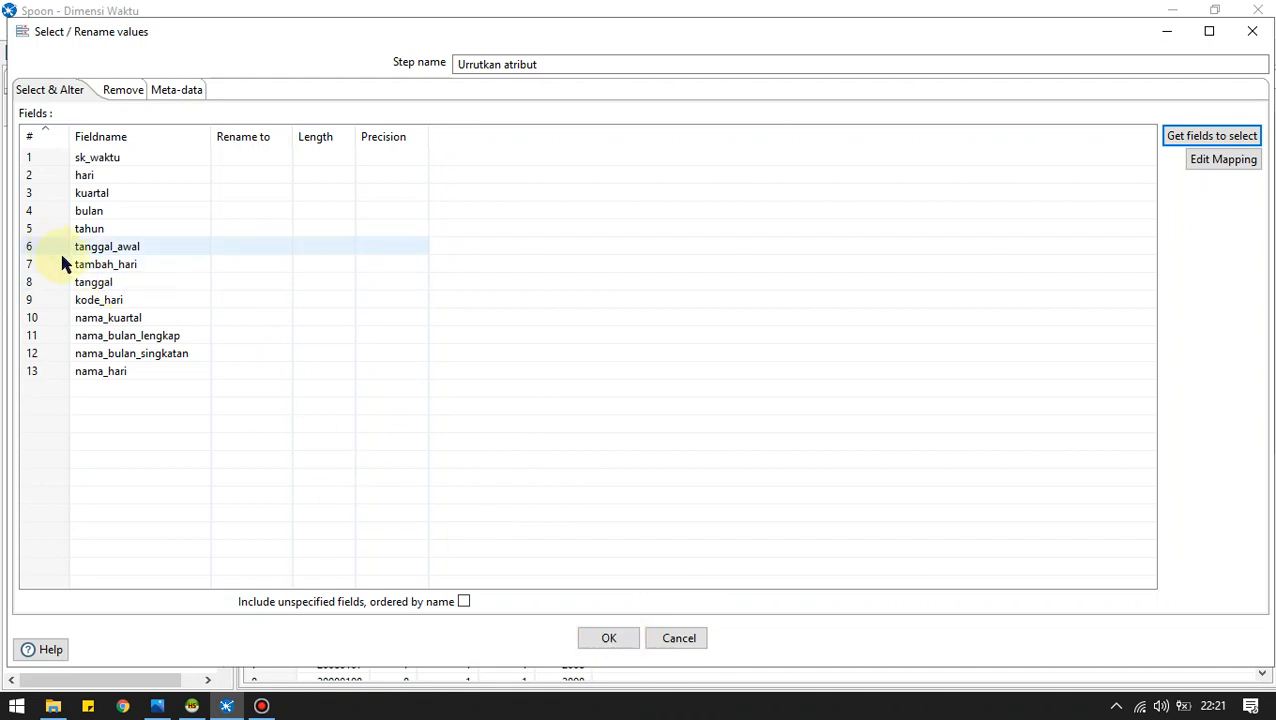
left_click(612, 640)
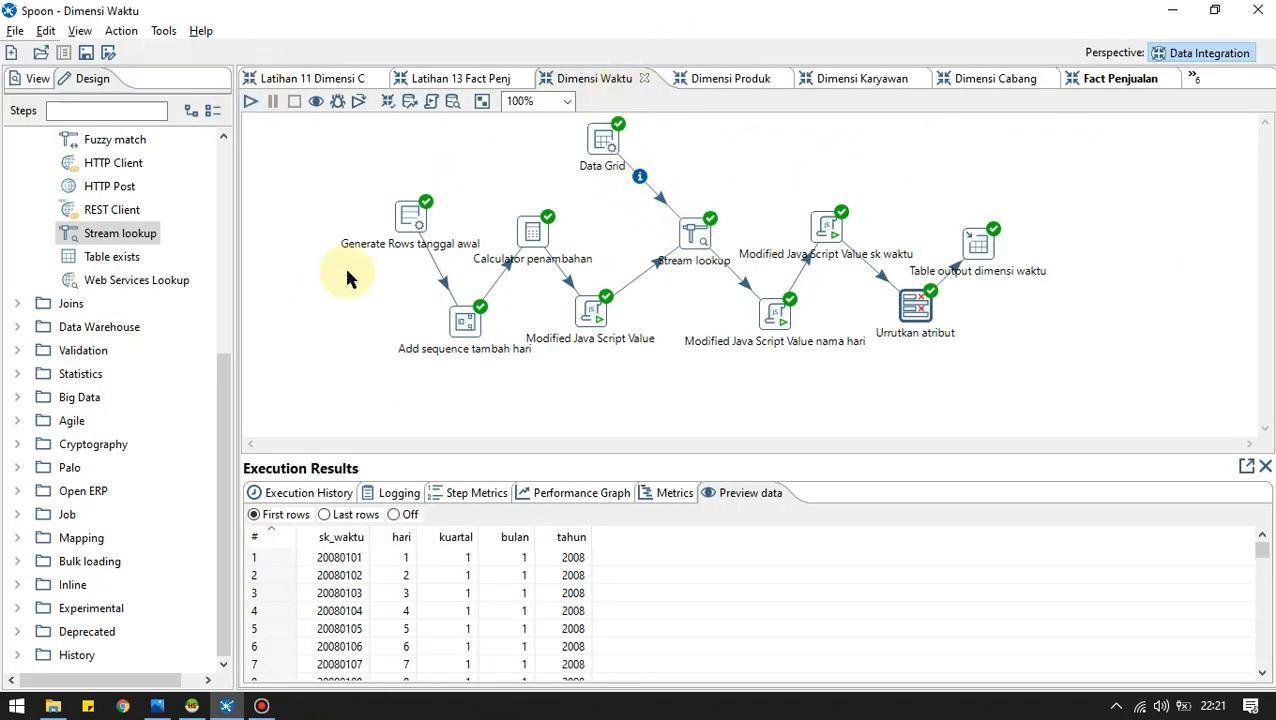
Check the dimensi_waktu table in HeidiSQL, then in Spoon execute the Table output dimensi waktu step's SQL to add the missing columns.
left_click(193, 706)
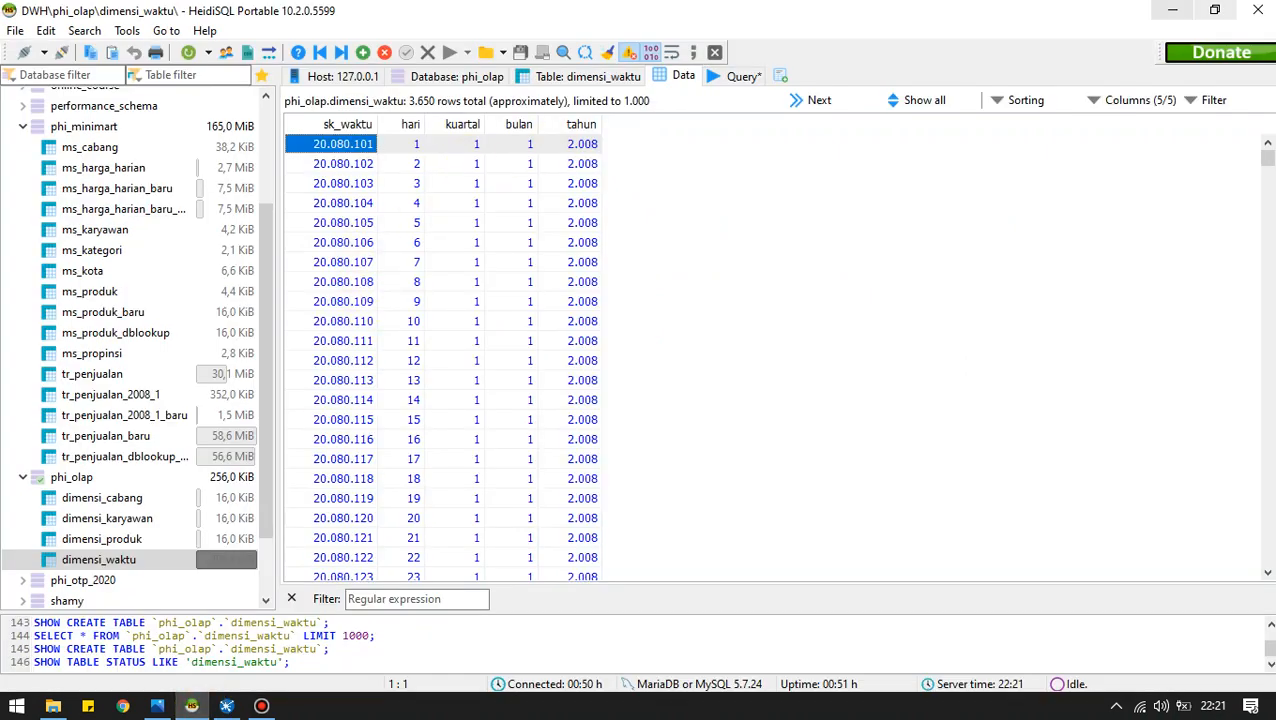
left_click(1177, 17)
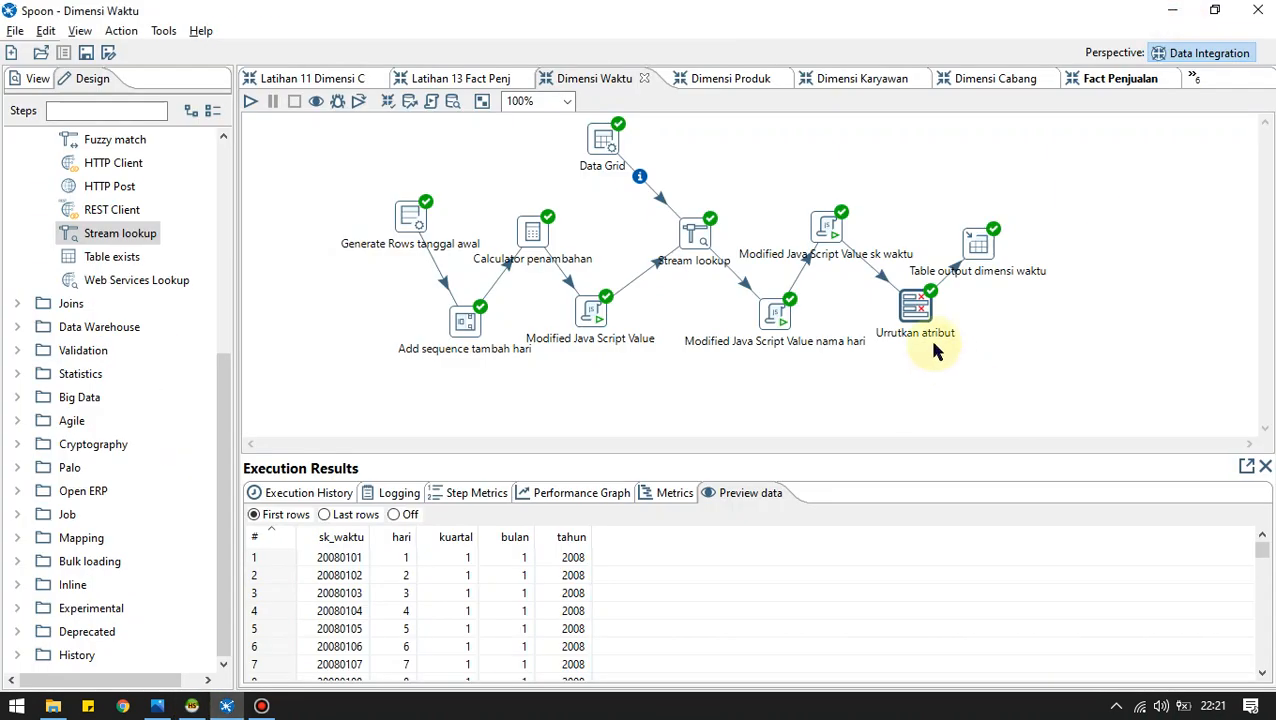
left_click(970, 258)
left_click(980, 241)
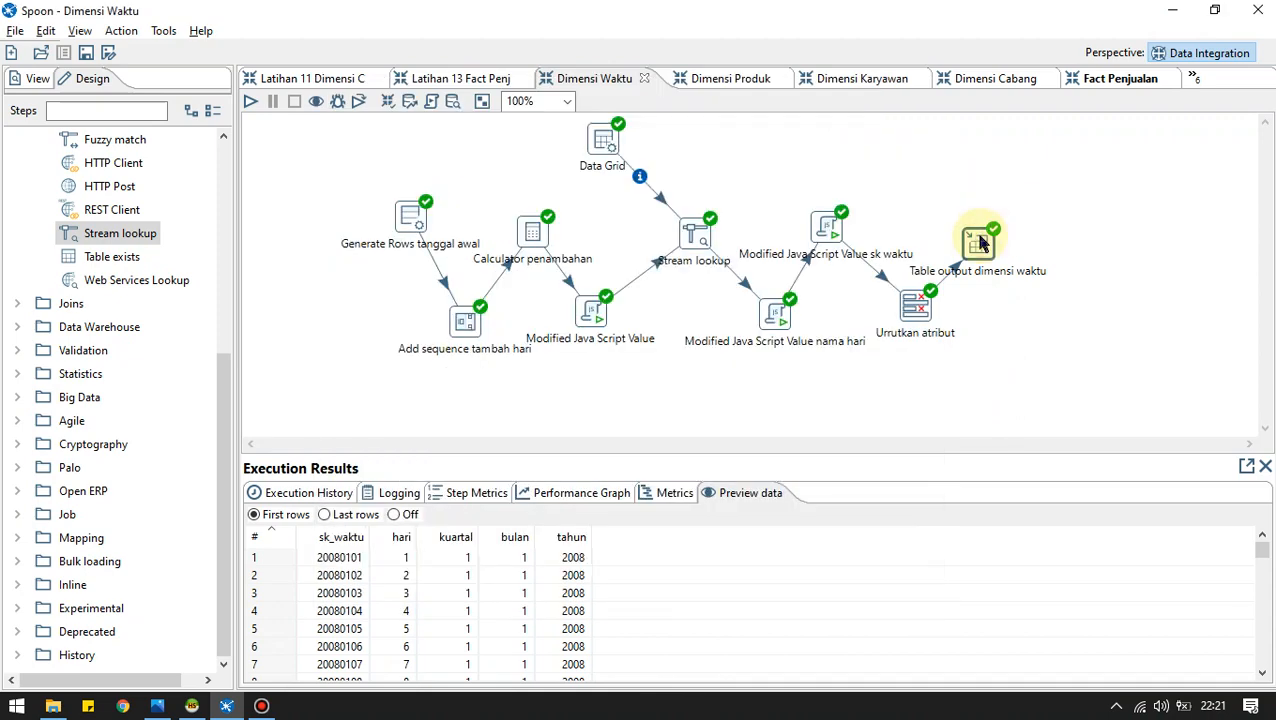
double_click(980, 241)
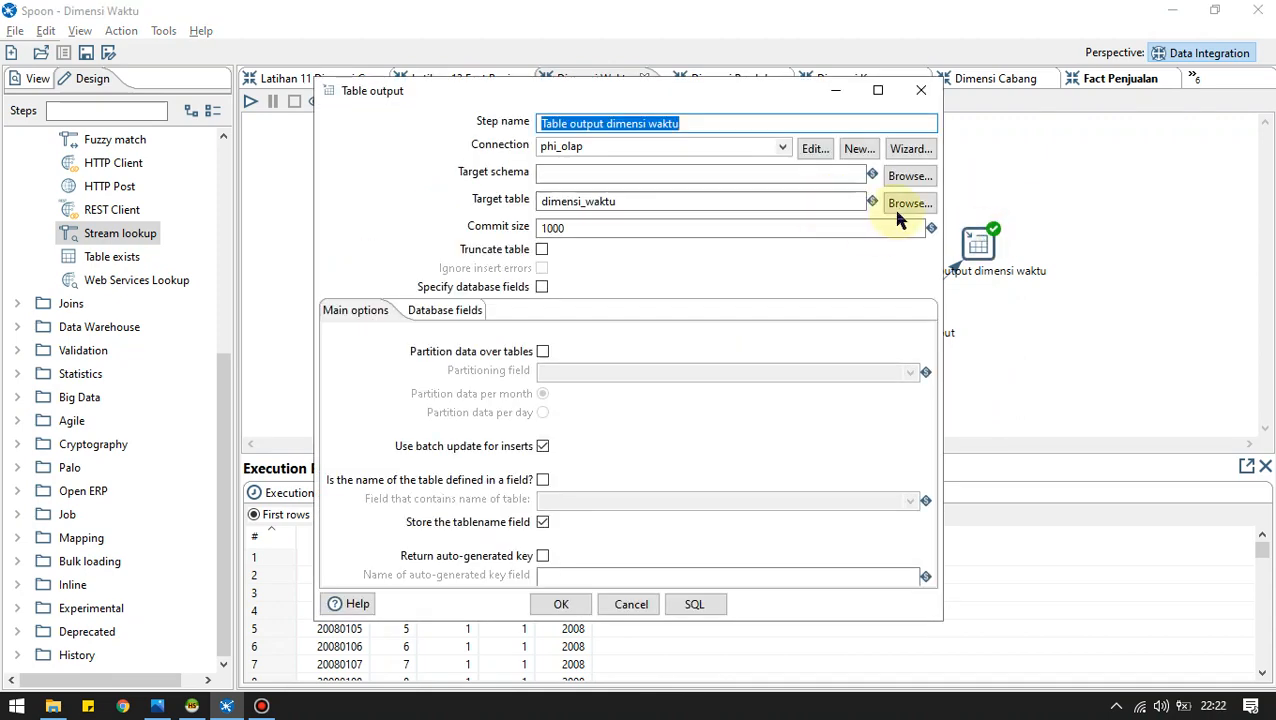
left_click(705, 605)
left_click(519, 400)
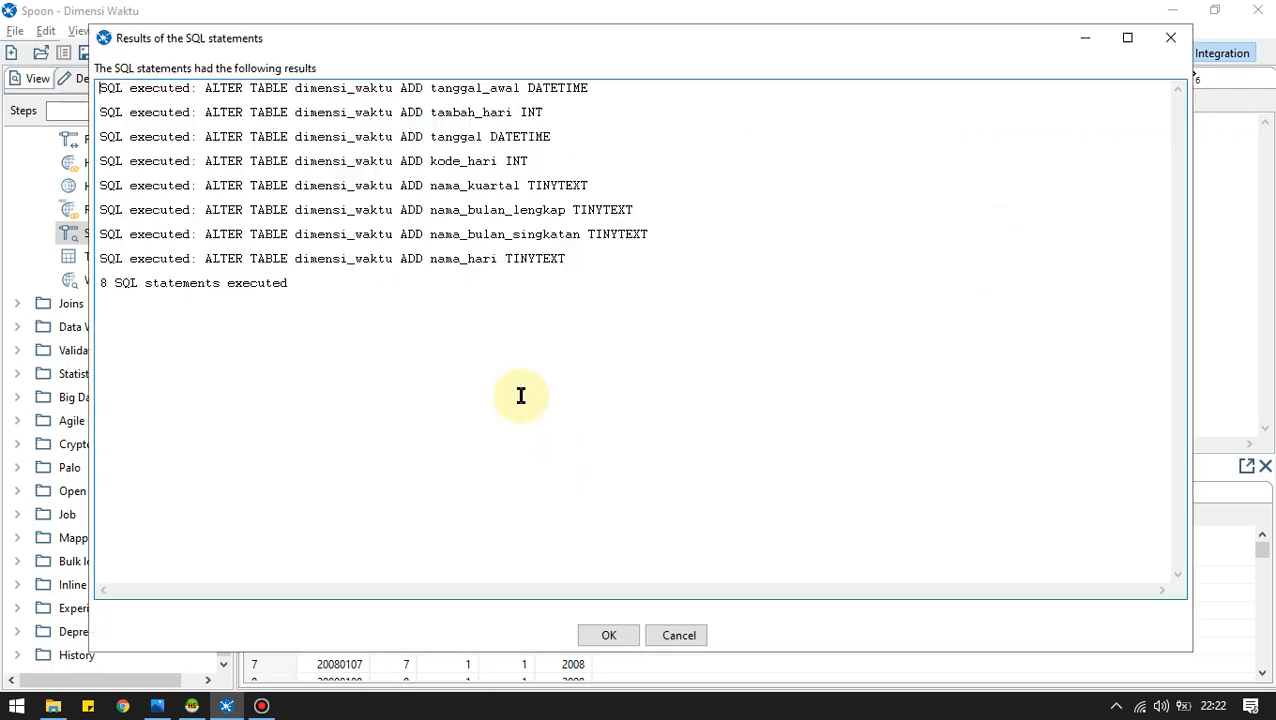
left_click(608, 635)
left_click(562, 606)
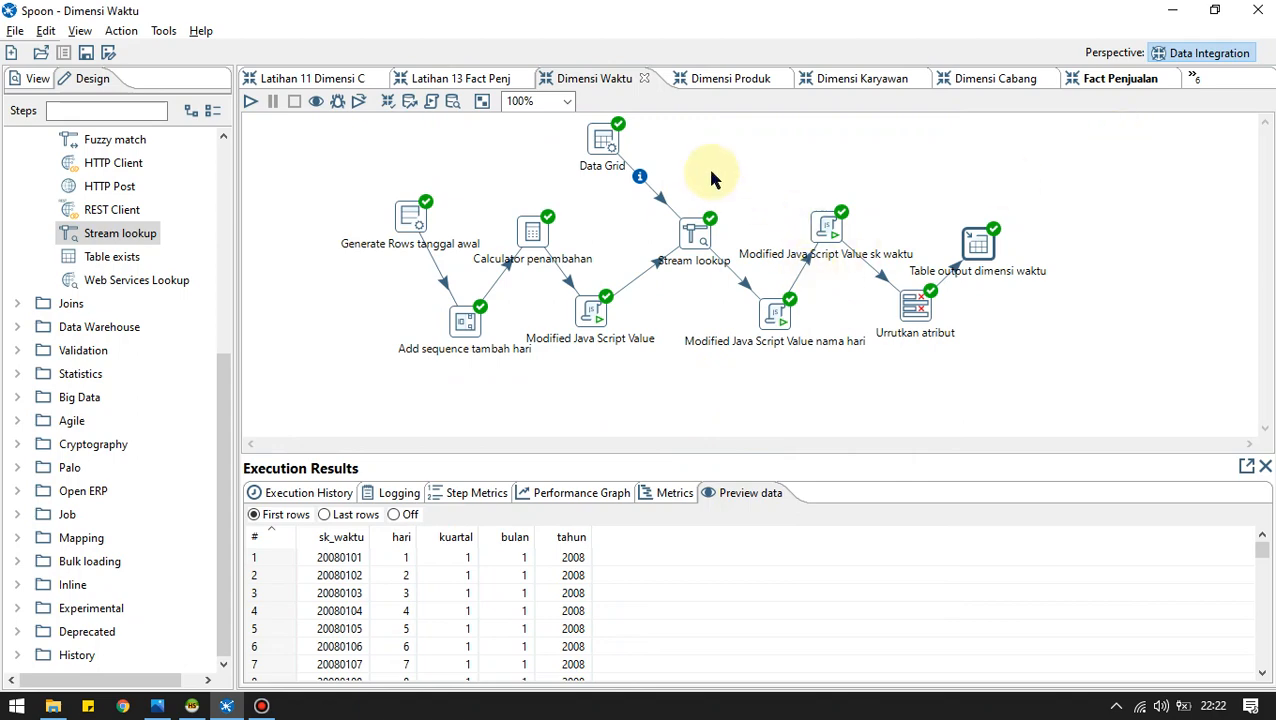
Run the Dimensi Waktu transformation with local execution and show the metrics for Table output dimensi waktu.
left_click(248, 101)
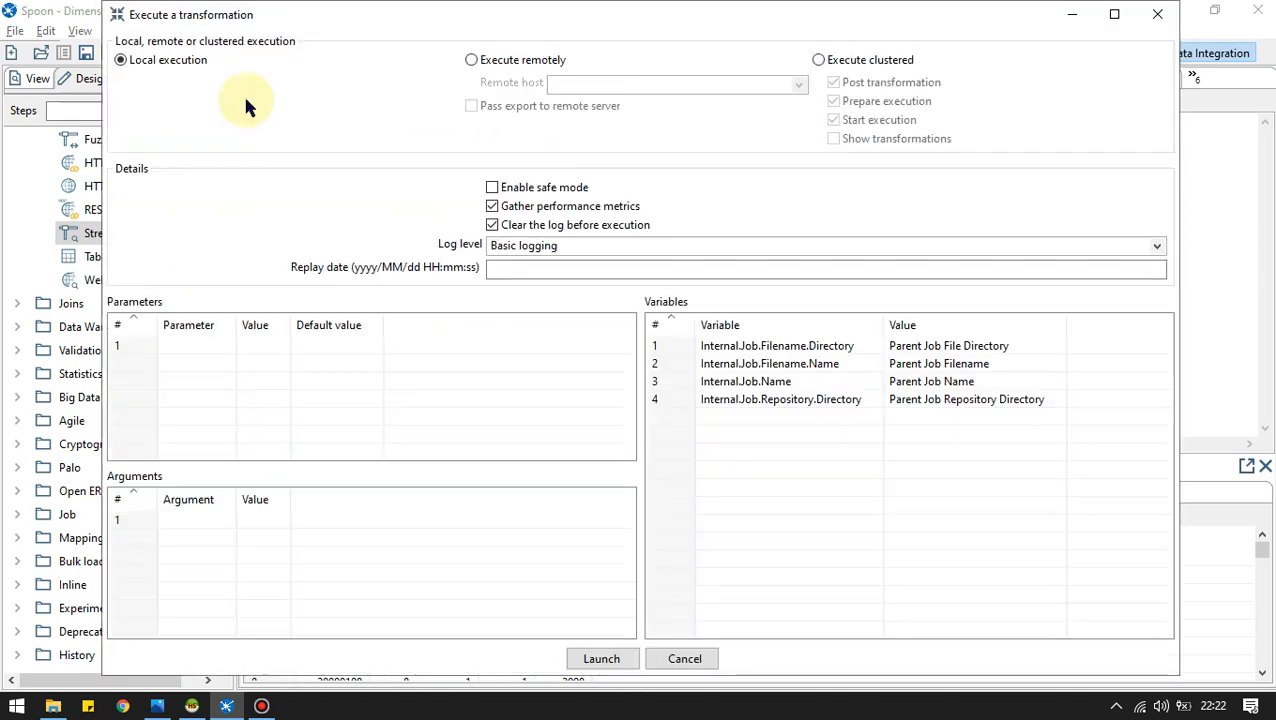
left_click(618, 665)
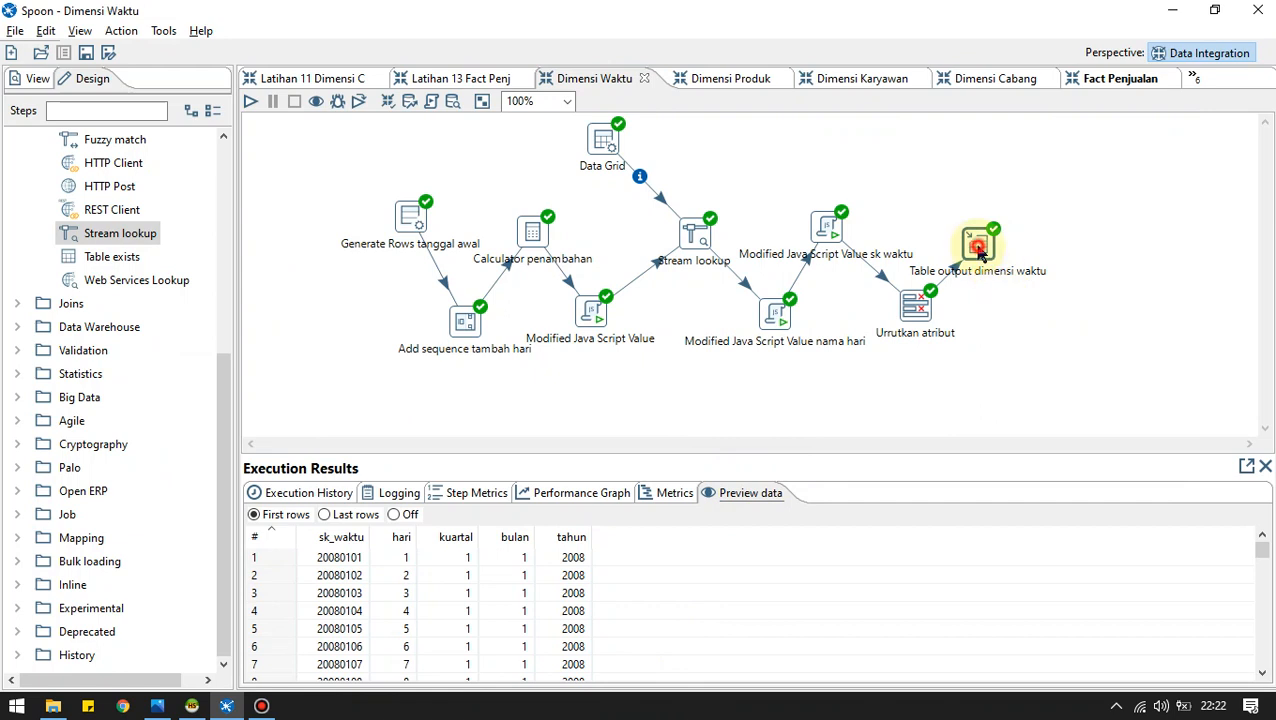
left_click(675, 493)
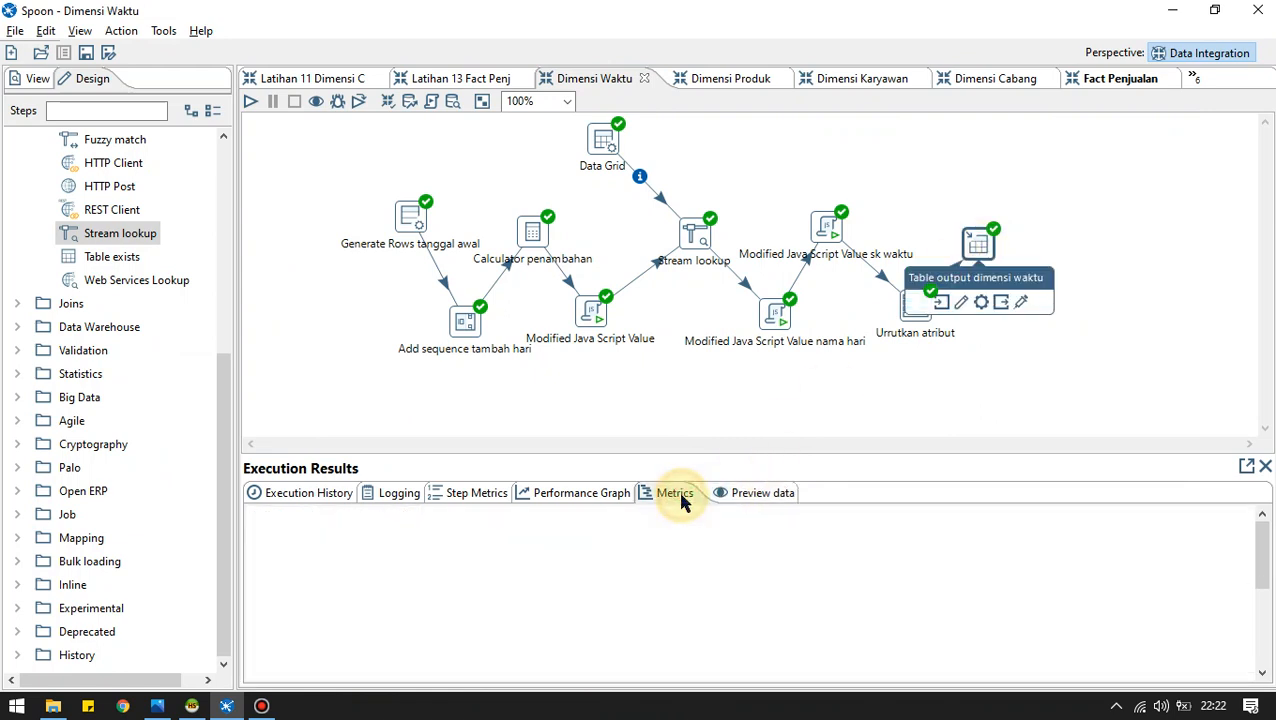
Preview the Table output dimensi waktu rows, then refresh phi_olap in HeidiSQL and examine the dimensi_waktu table's columns and data.
left_click(738, 492)
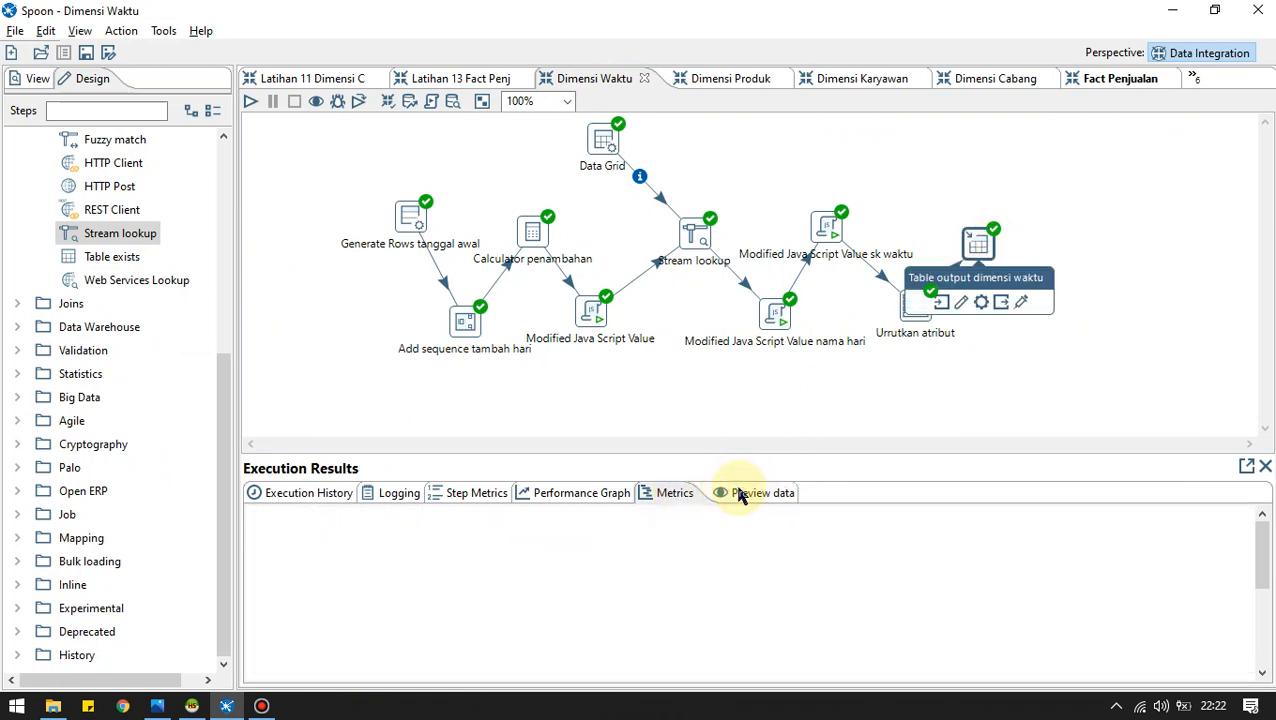
left_click(738, 493)
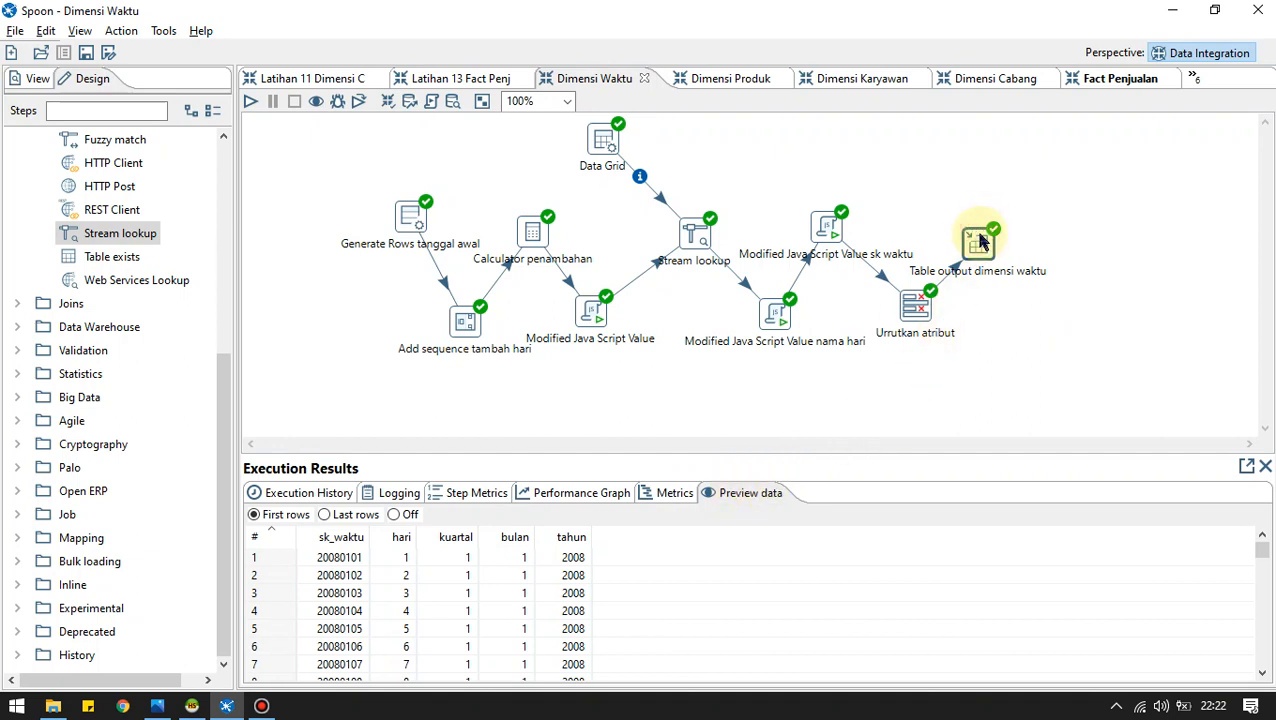
key("alt+Tab")
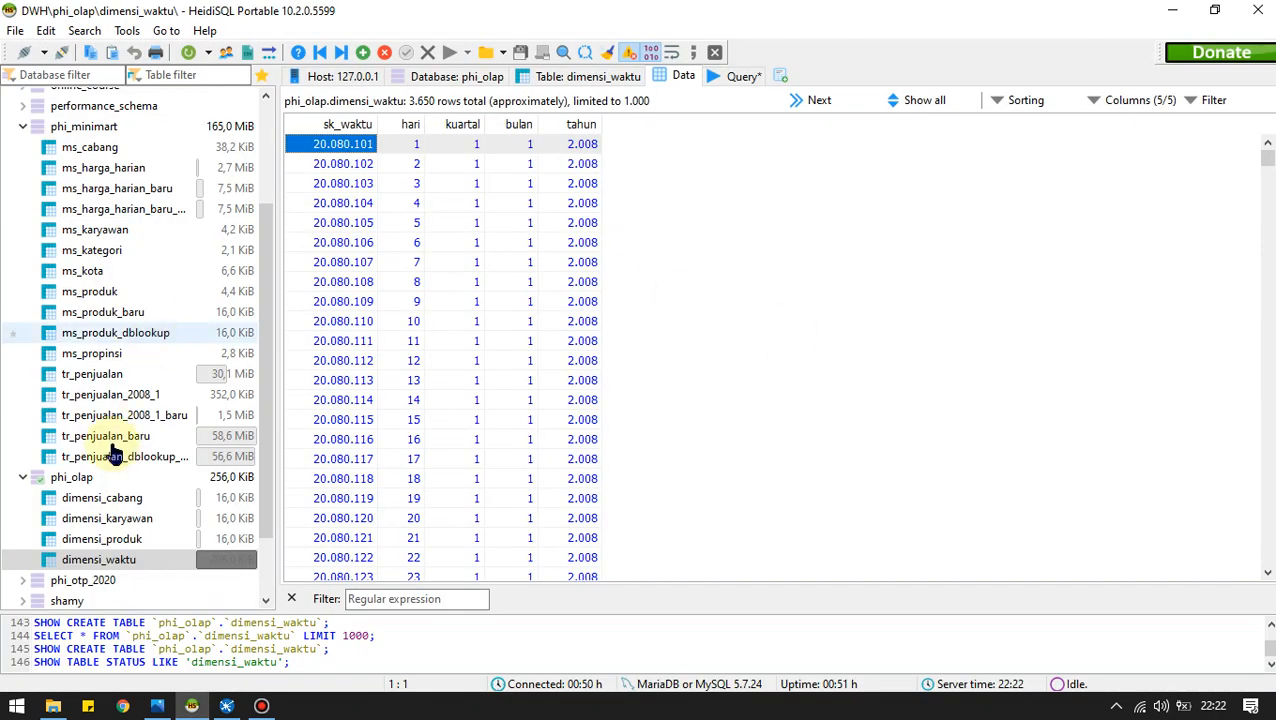
scroll(112, 380, "up", 1)
scroll(114, 397, "down", 2)
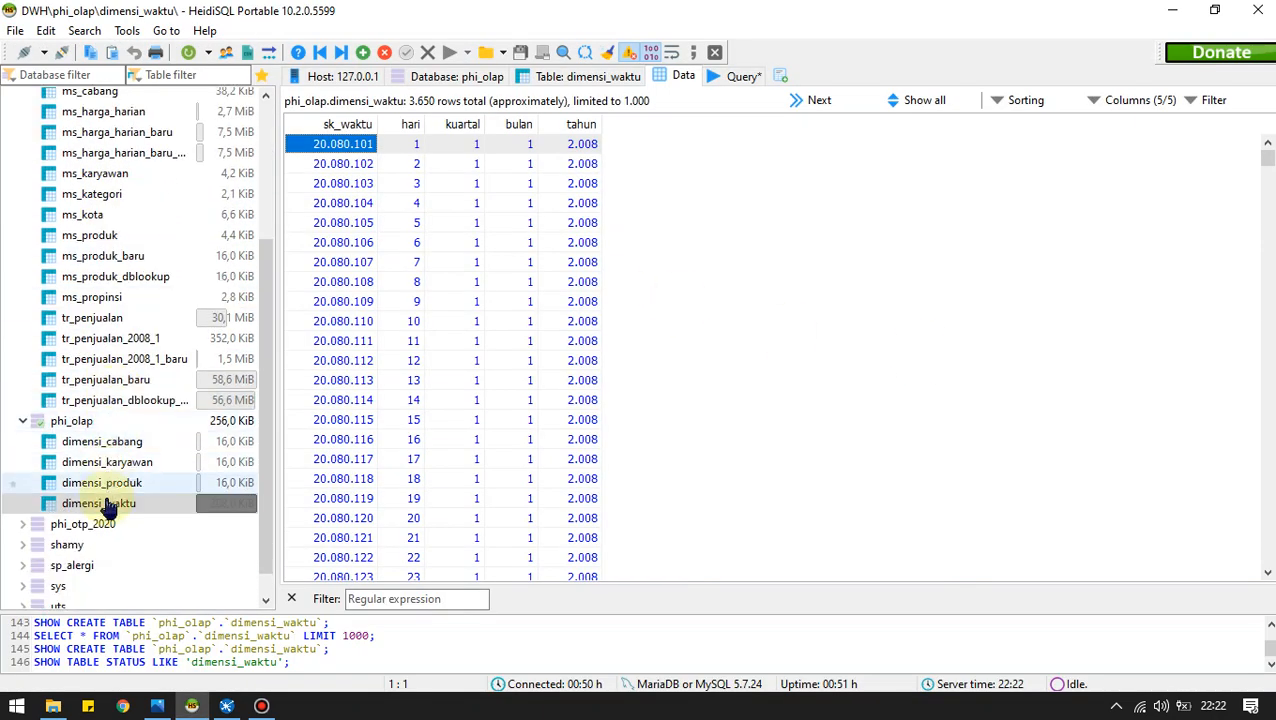
left_click(72, 421)
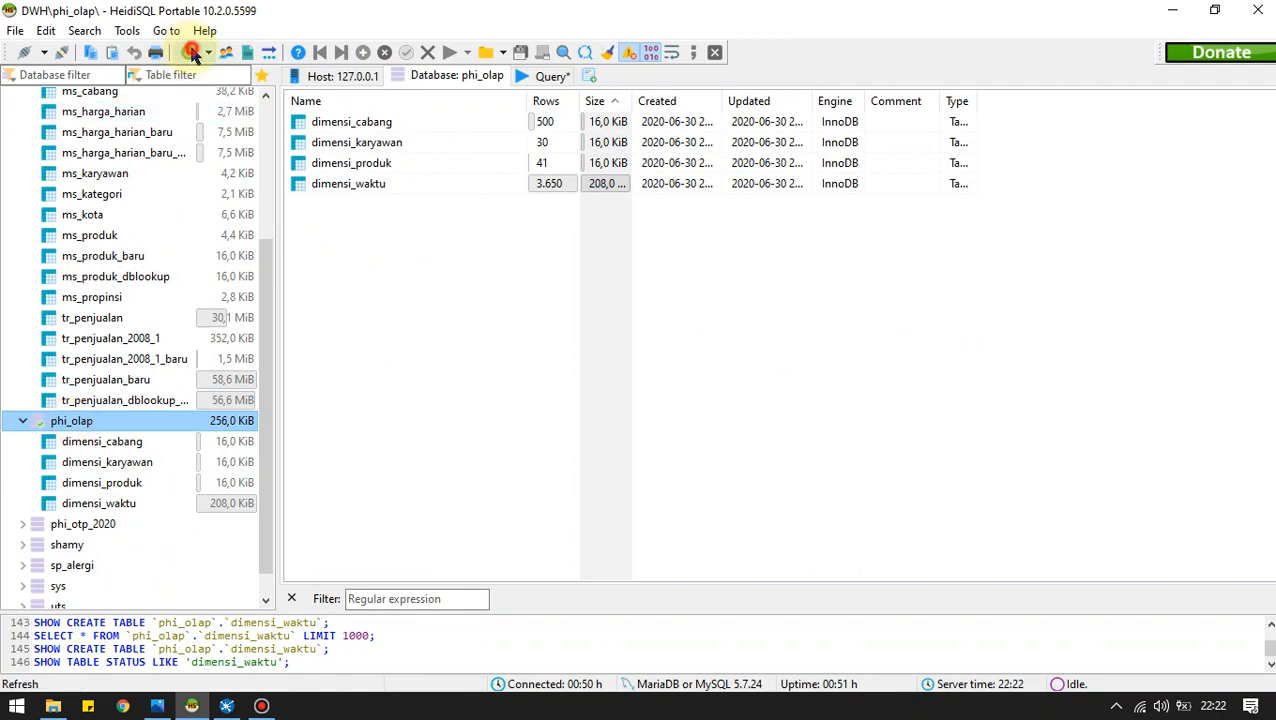
left_click(188, 52)
left_click(368, 188)
double_click(368, 188)
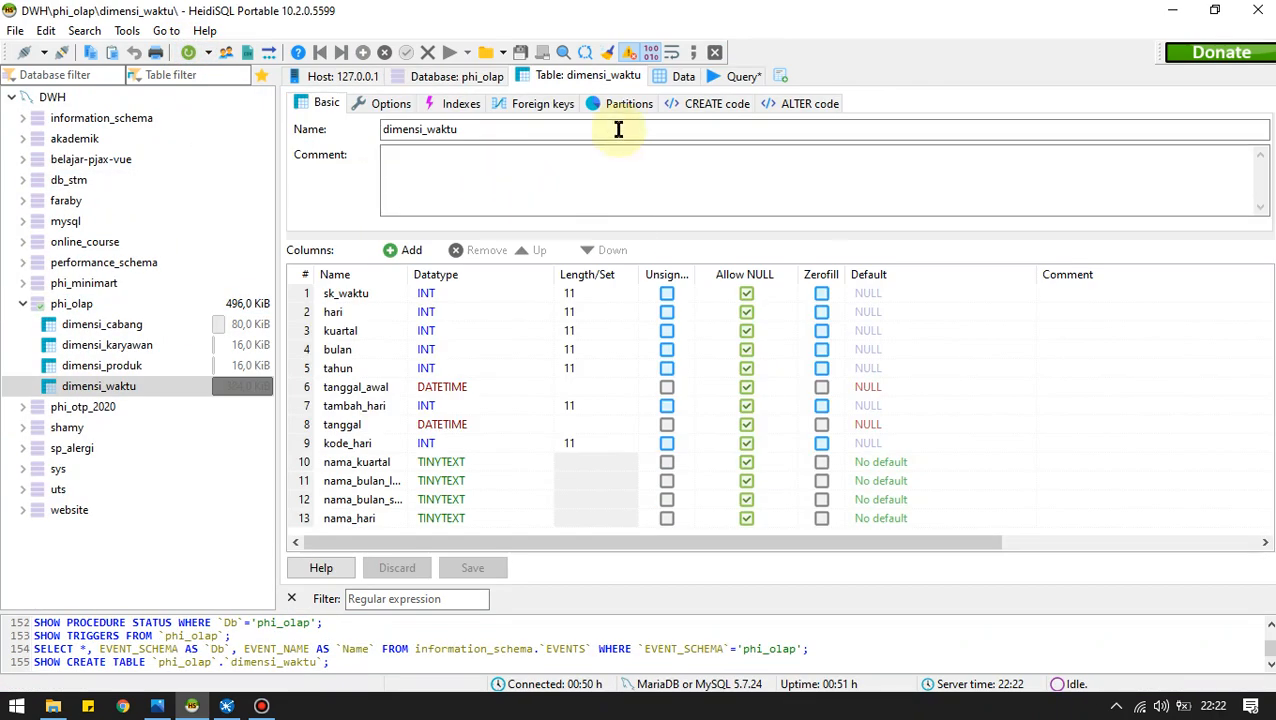
left_click(673, 77)
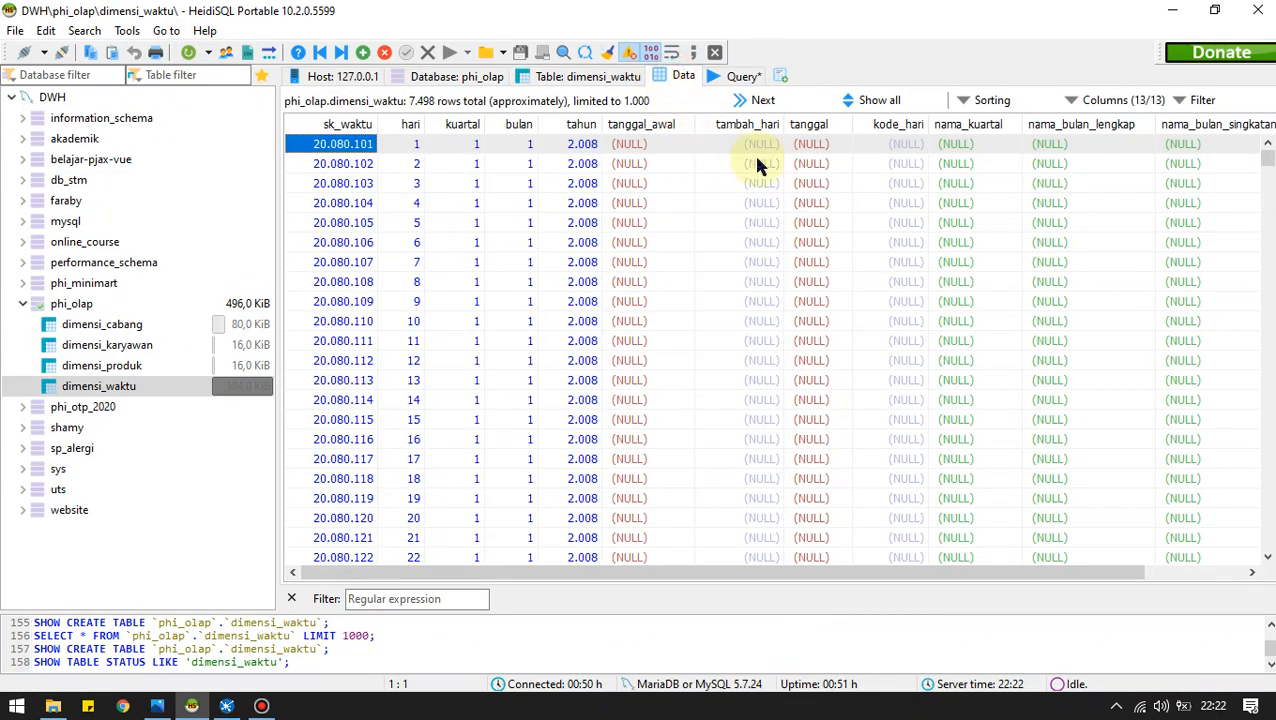
Switch back to Spoon and view the execution metrics with the Table output dimensi waktu step selected.
key("alt+Tab")
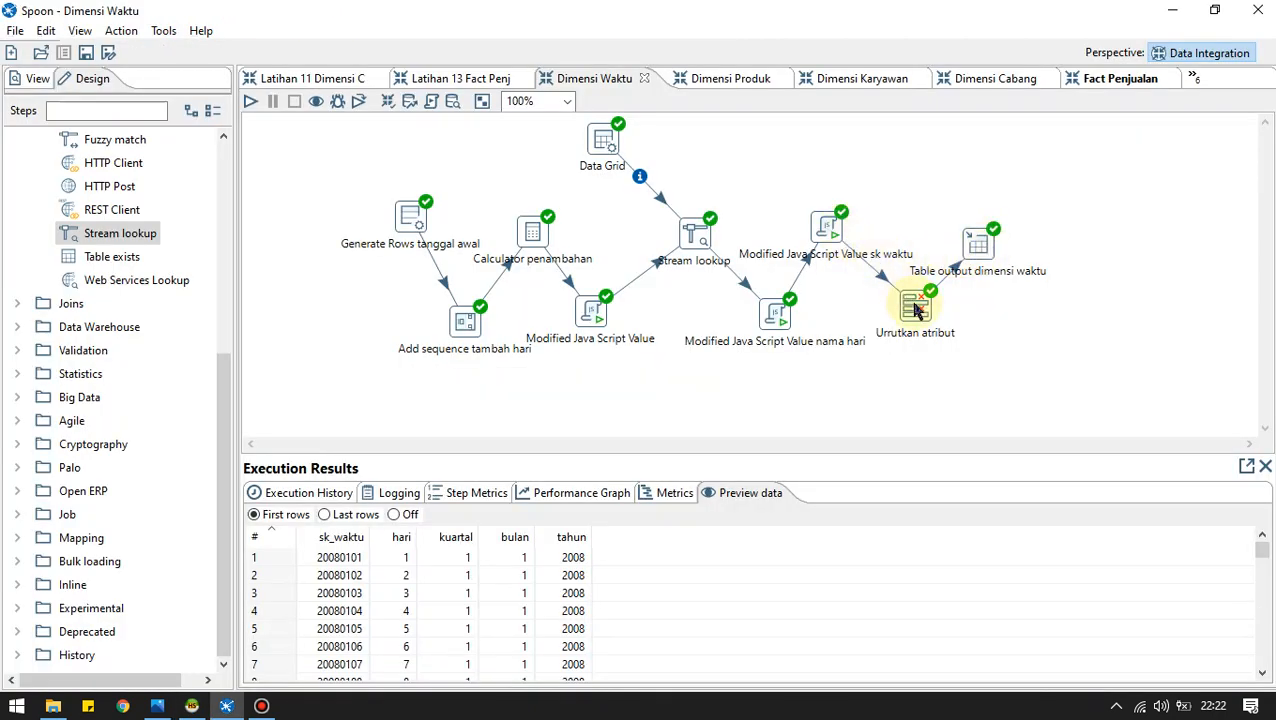
mouse_move(914, 305)
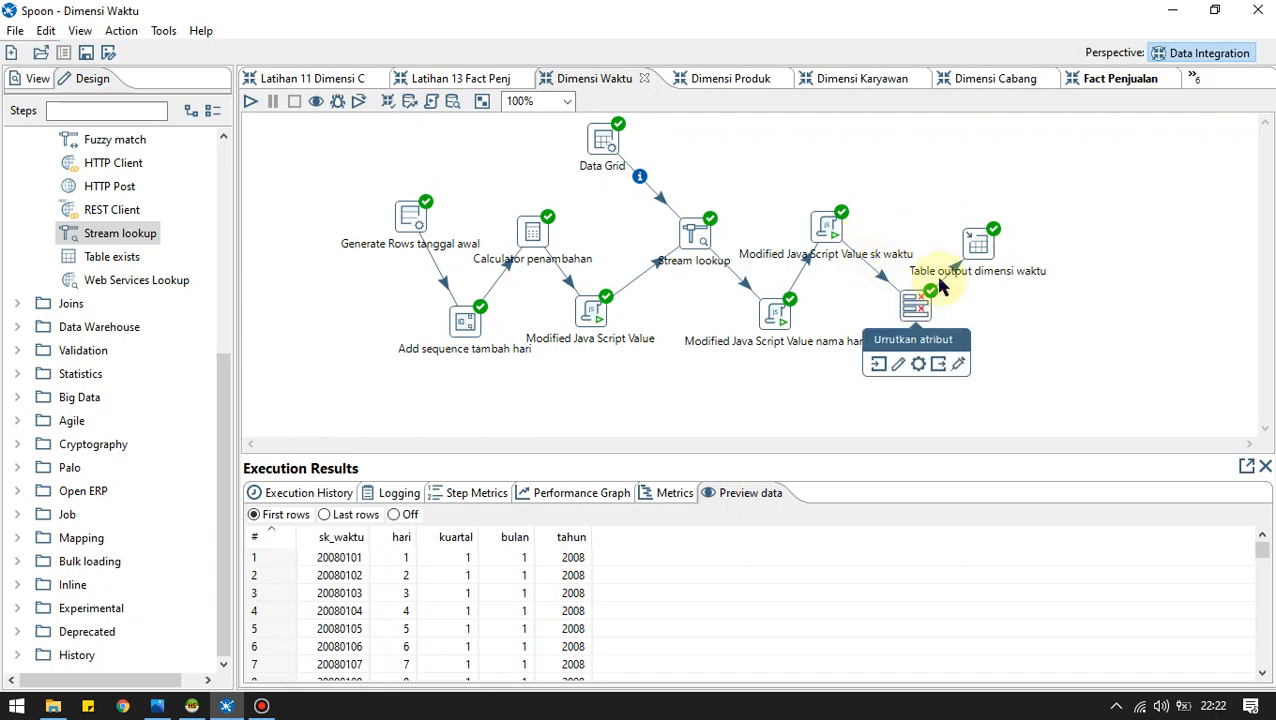
left_click(985, 258)
left_click(676, 493)
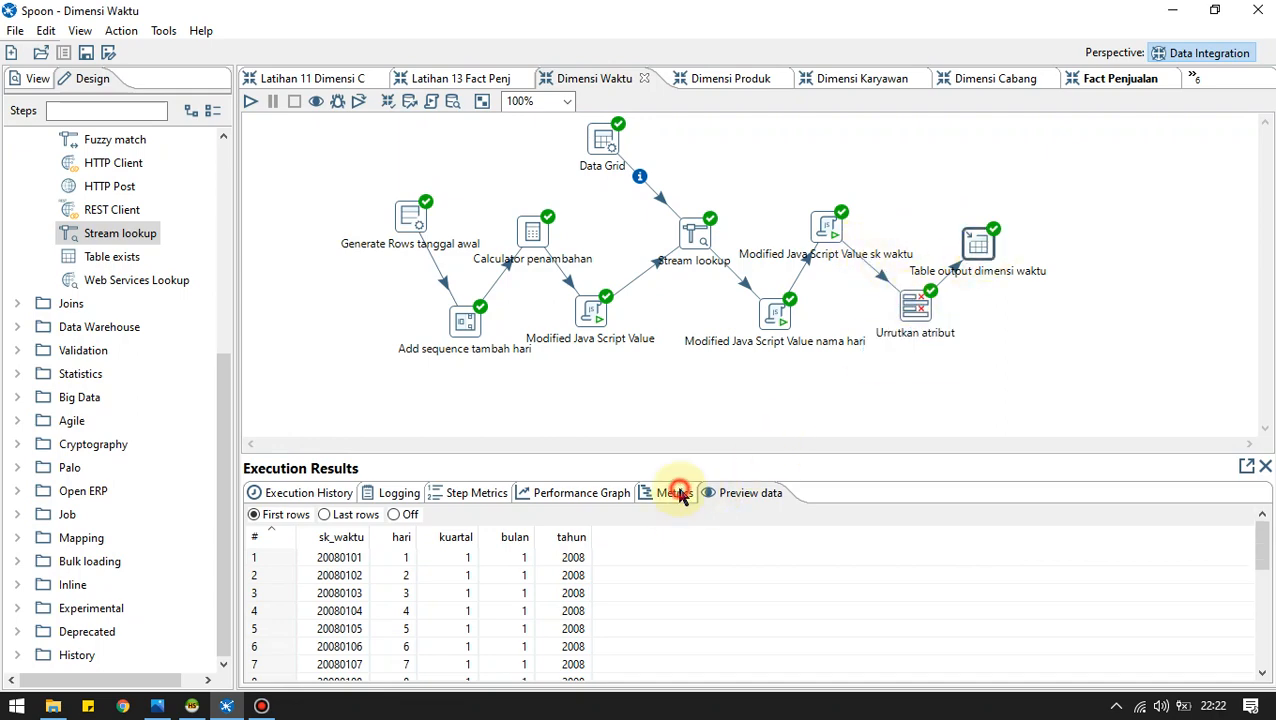
In HeidiSQL, drop the dimensi_waktu table from the phi_olap database and refresh the database list.
left_click(191, 706)
right_click(120, 386)
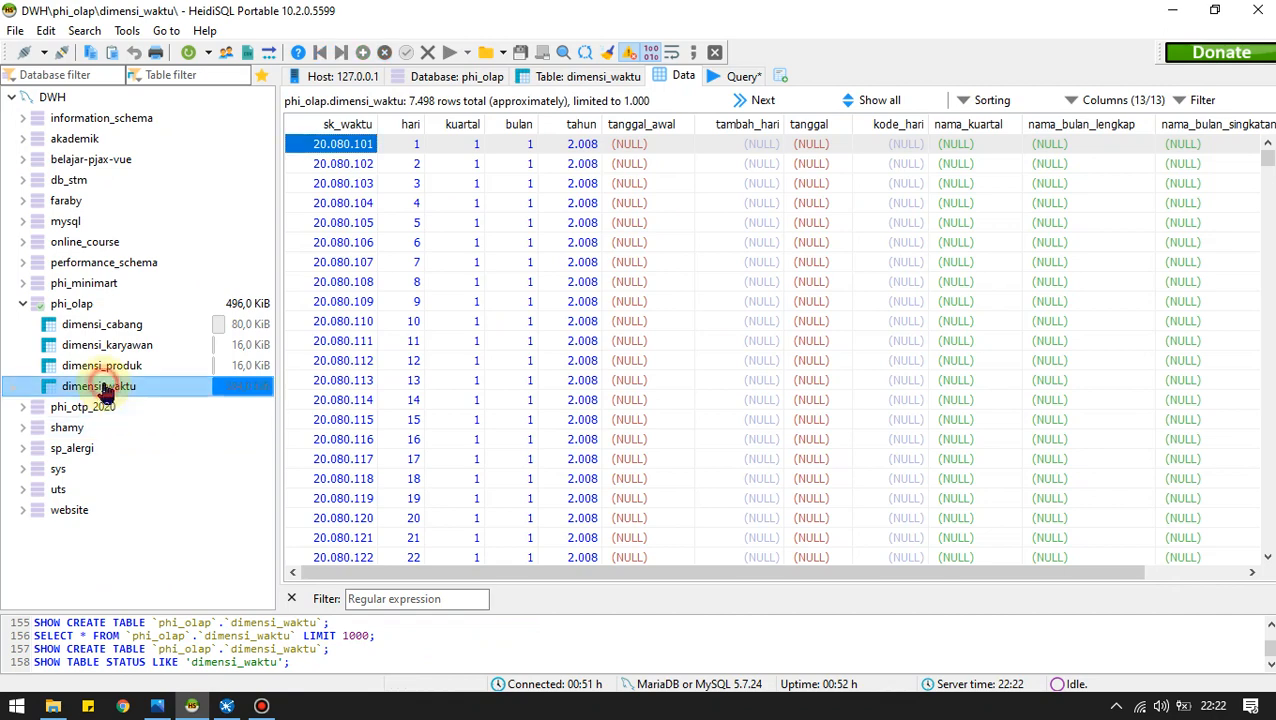
left_click(167, 72)
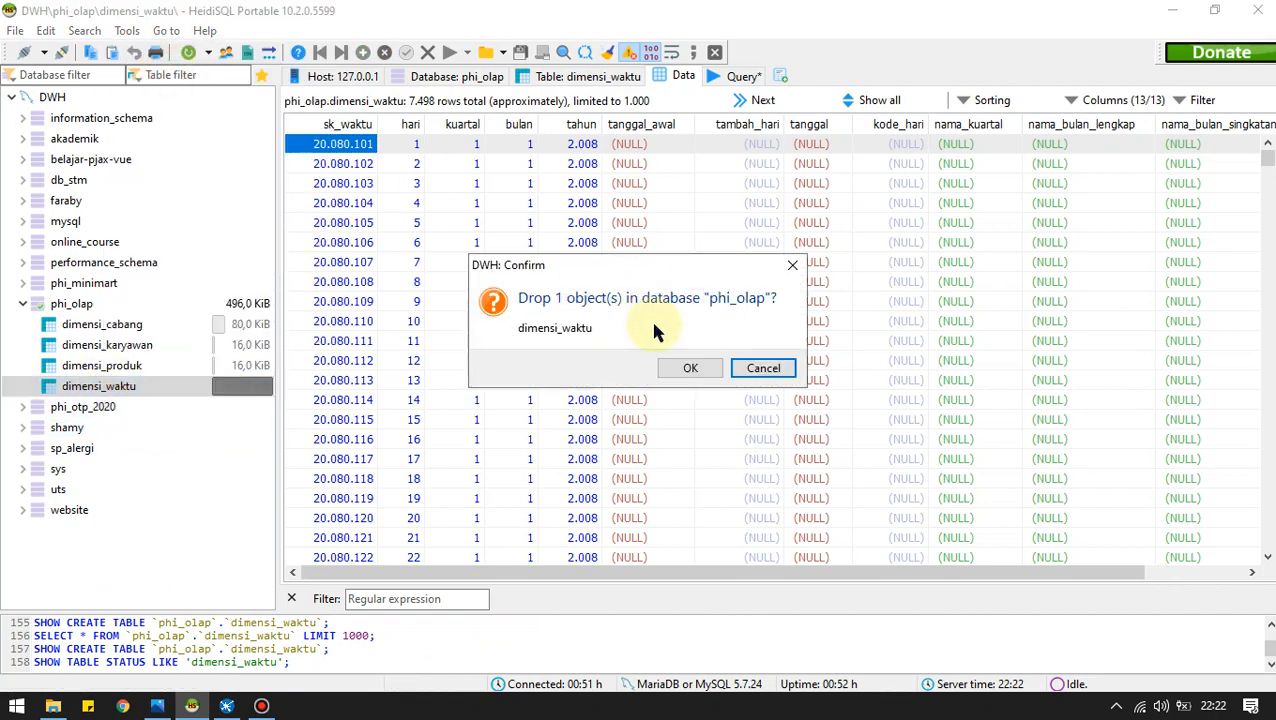
left_click(673, 365)
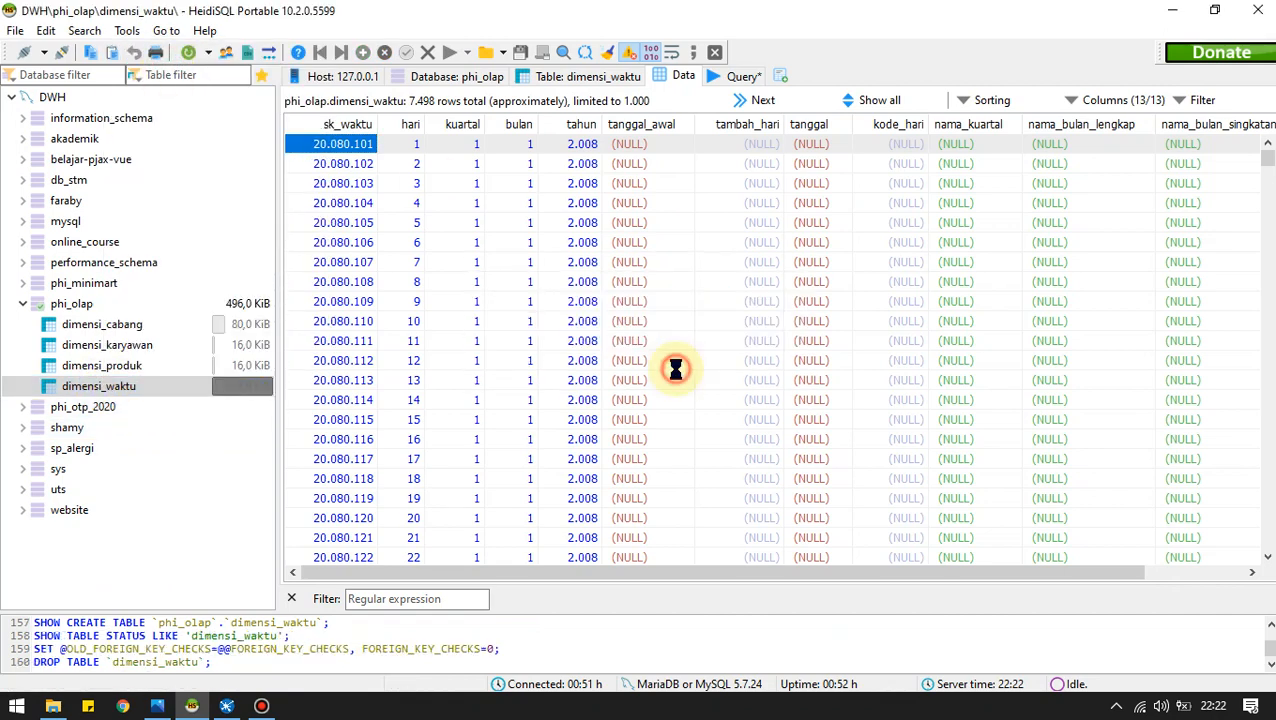
left_click(188, 52)
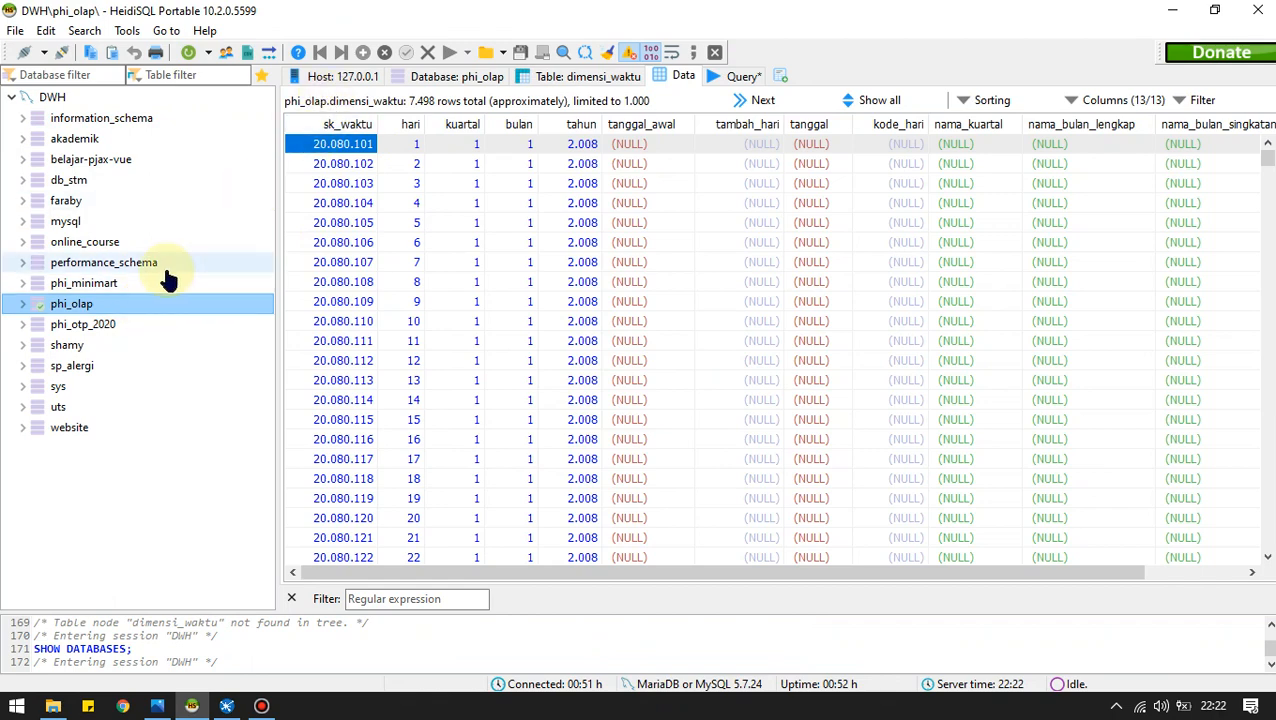
left_click(568, 80)
left_click(23, 303)
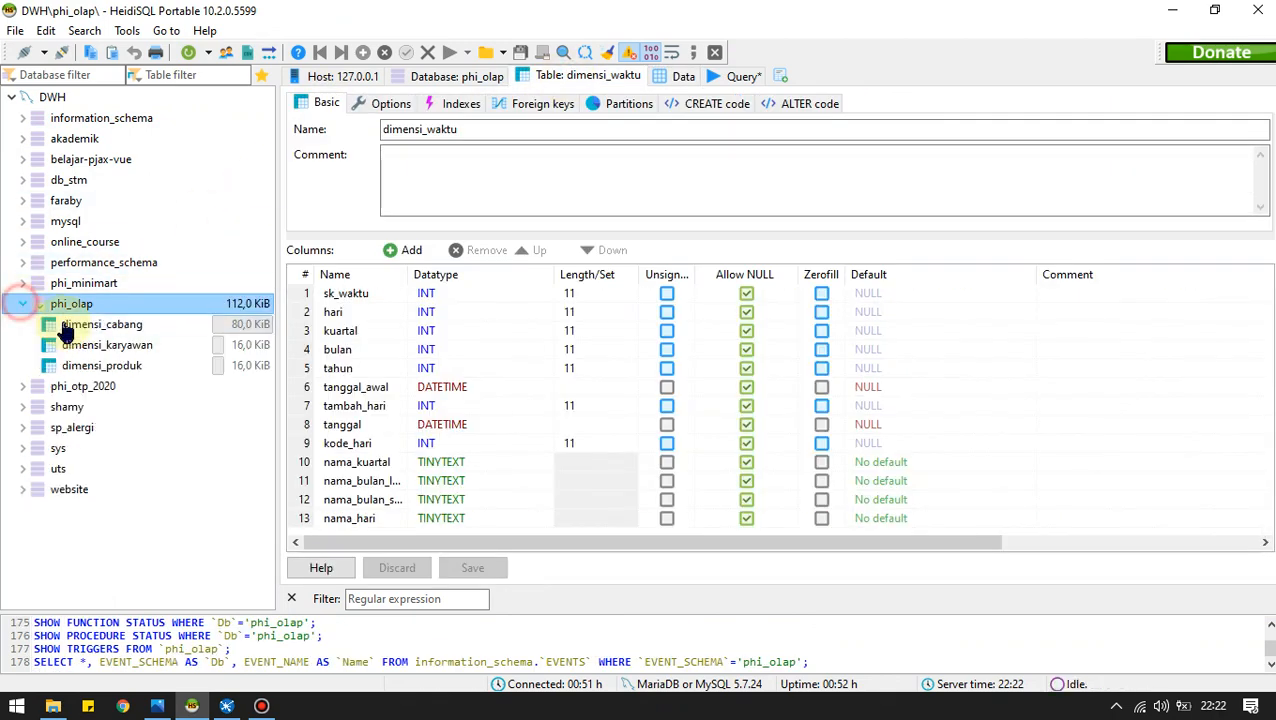
left_click(95, 324)
left_click(186, 52)
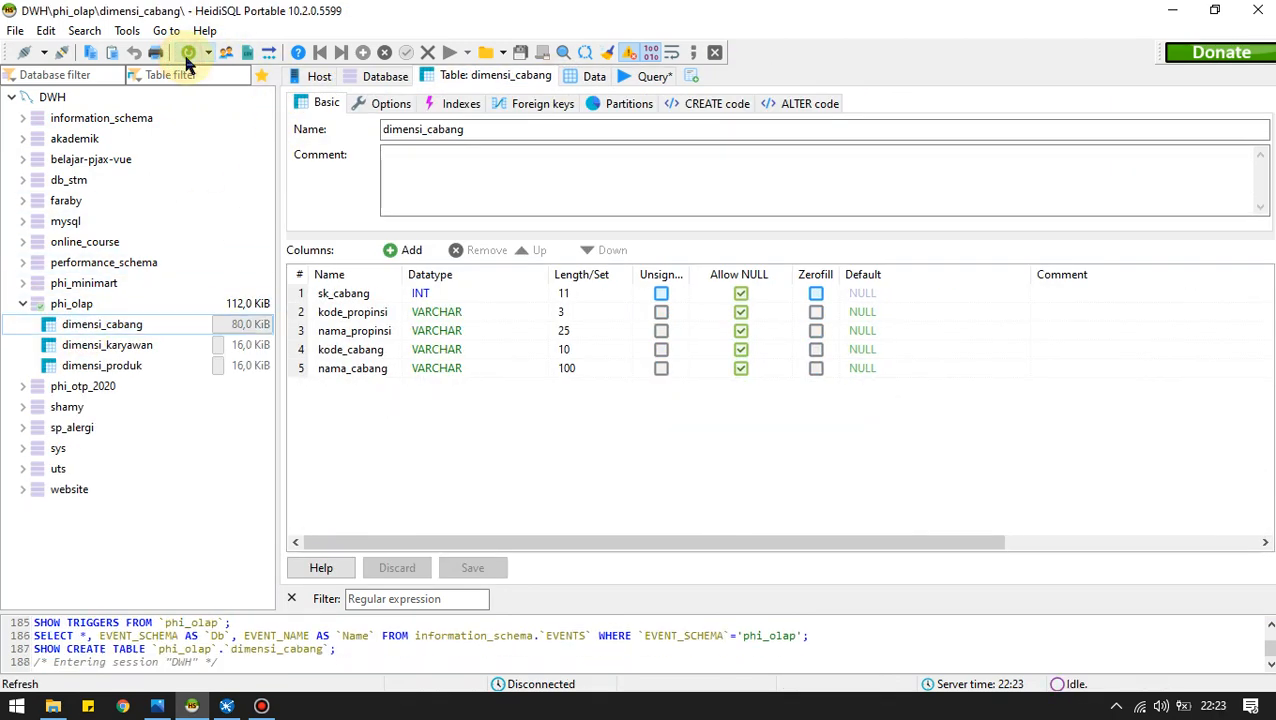
In Spoon, execute the Table output dimensi waktu step's SQL to recreate the dimensi_waktu table, and accept the step settings.
key("alt+Tab")
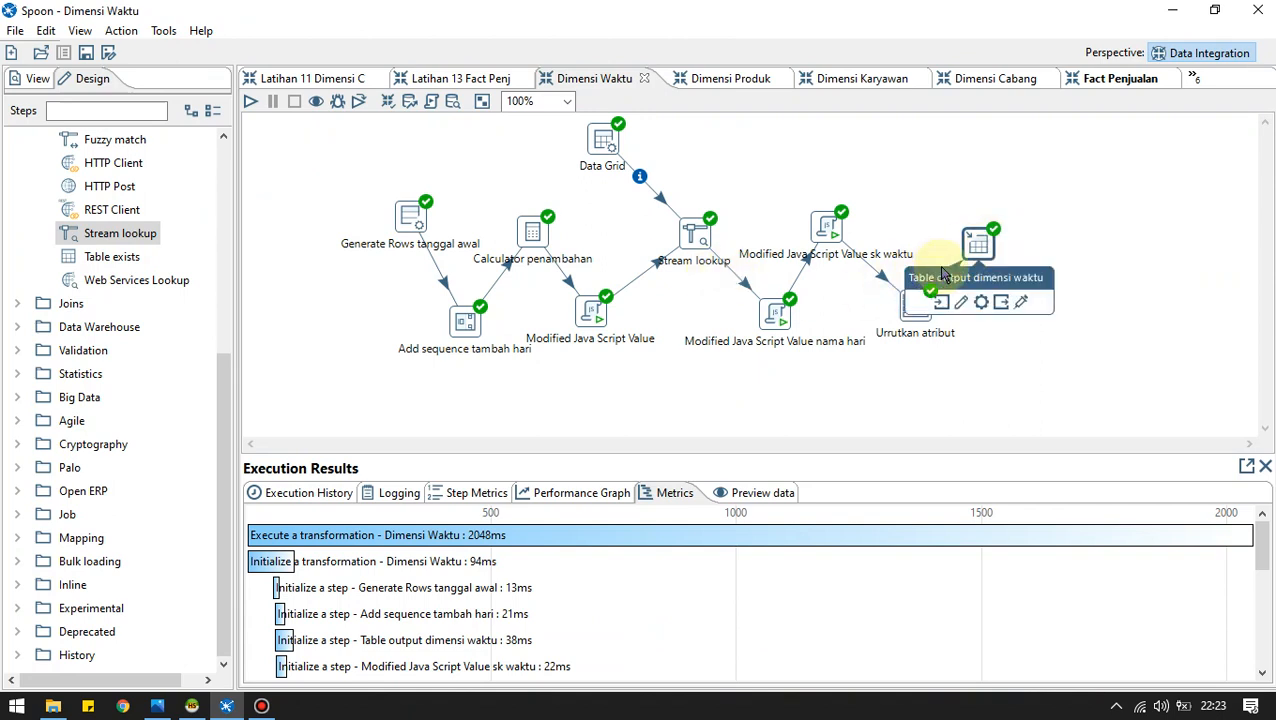
double_click(980, 246)
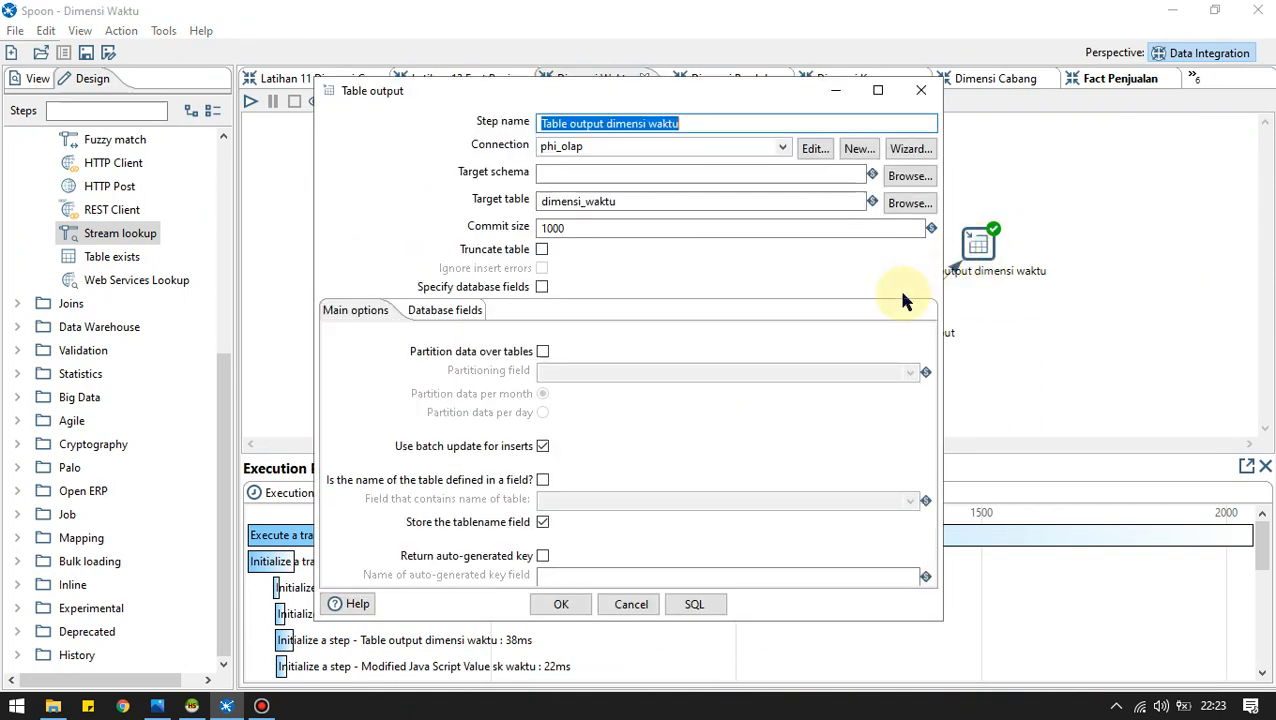
left_click(692, 604)
left_click(505, 397)
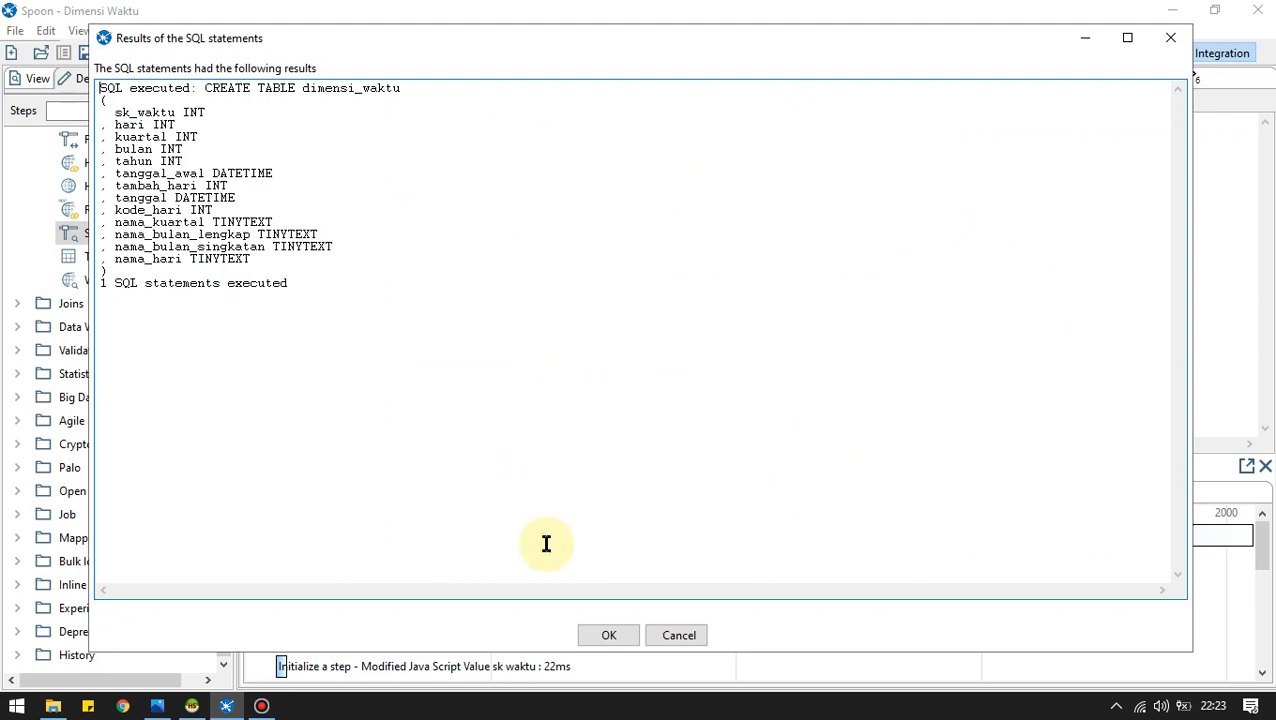
left_click(606, 634)
left_click(682, 399)
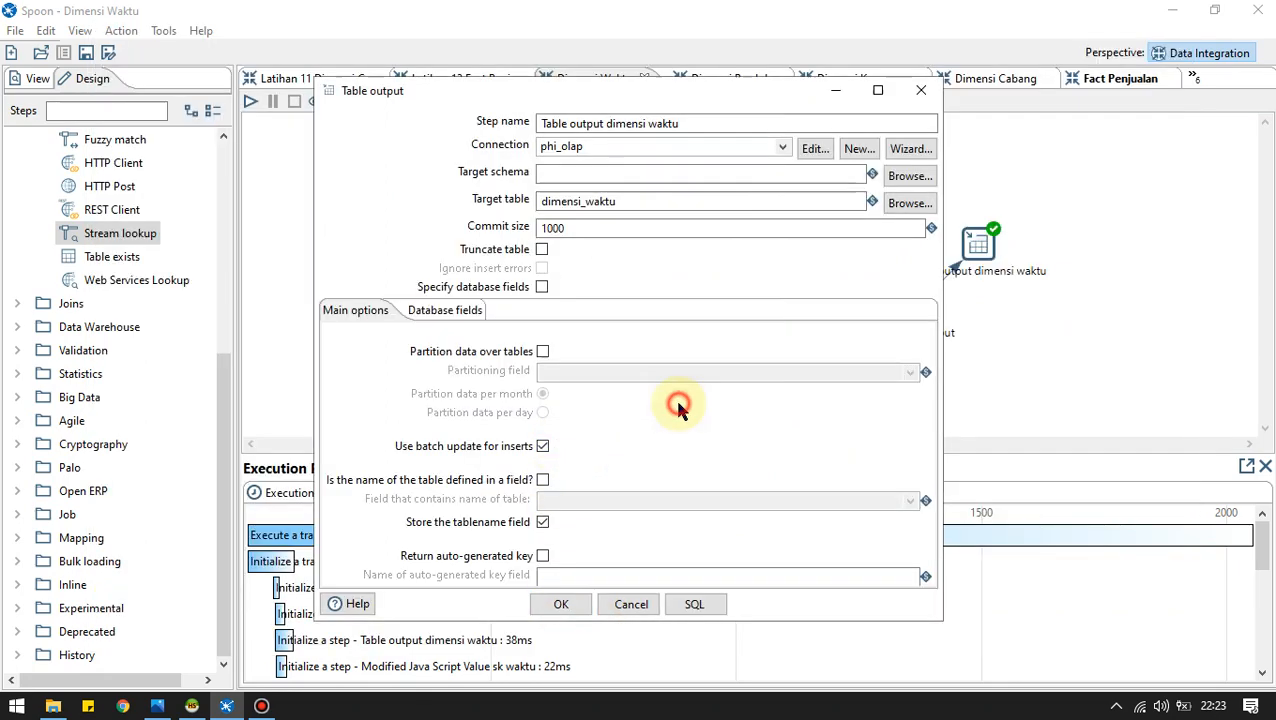
left_click(561, 604)
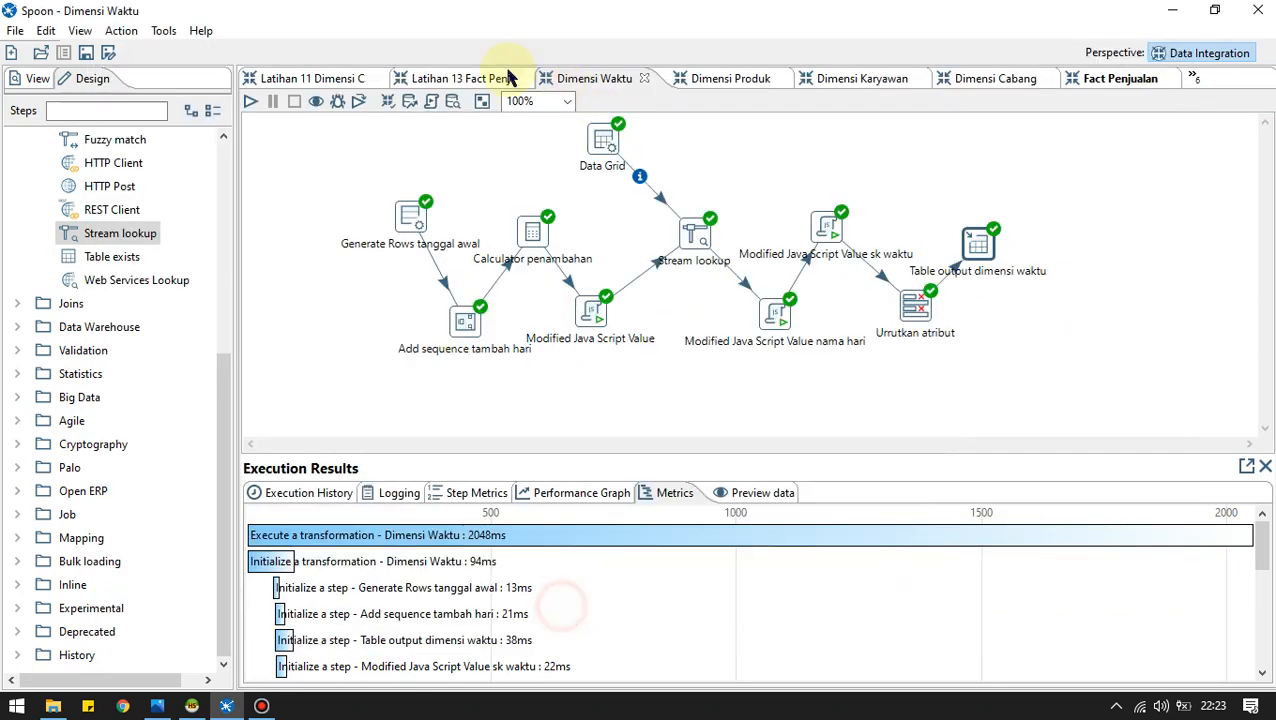
Run the Dimensi Waktu transformation with local execution and show the preview data.
left_click(250, 101)
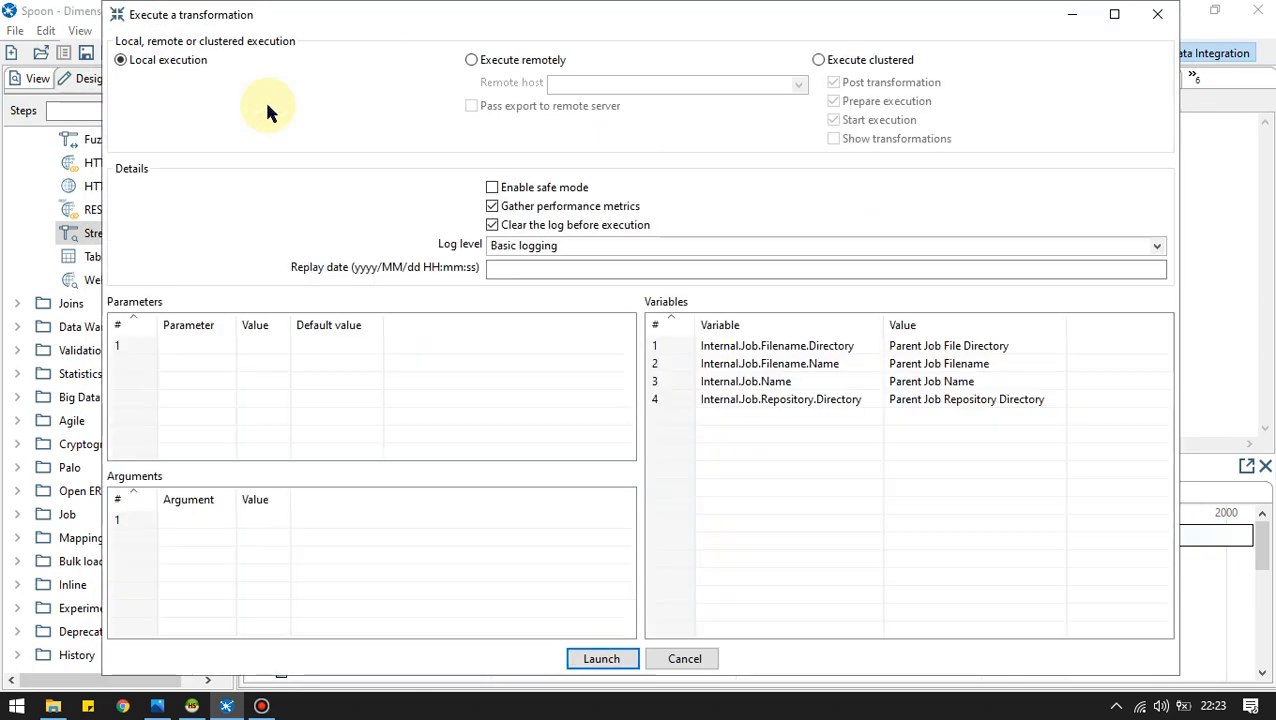
left_click(598, 659)
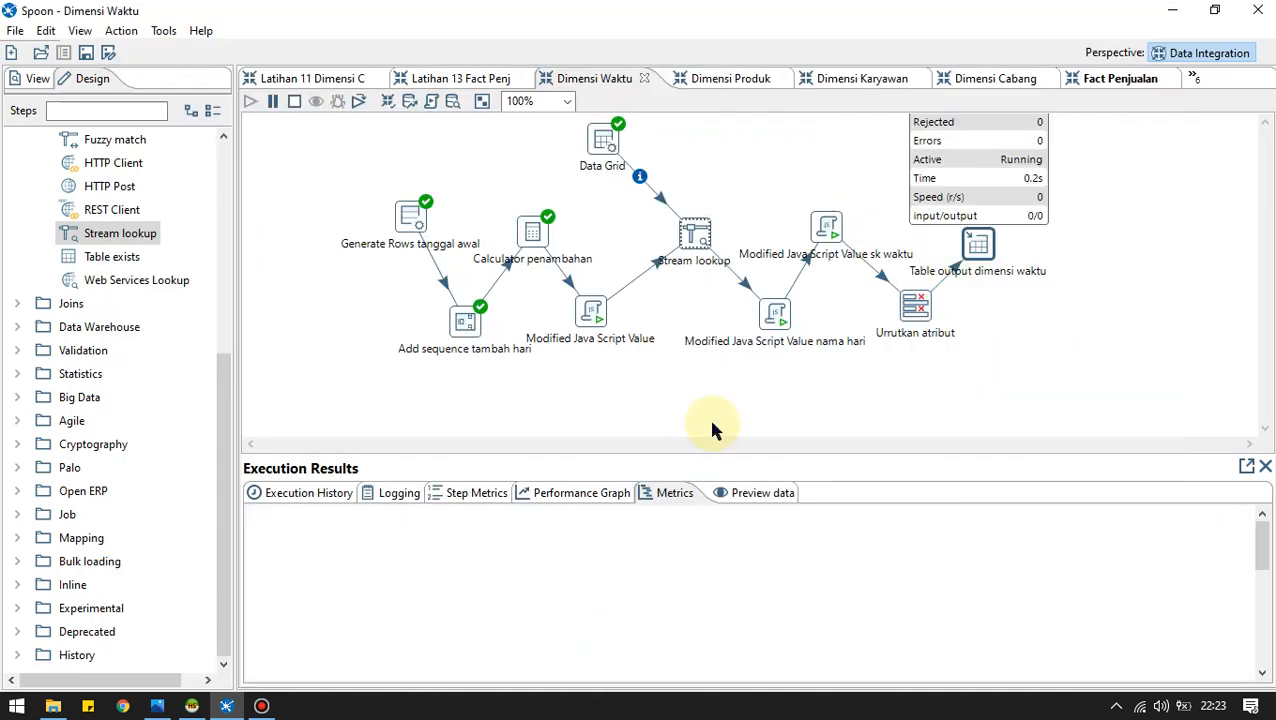
left_click(735, 490)
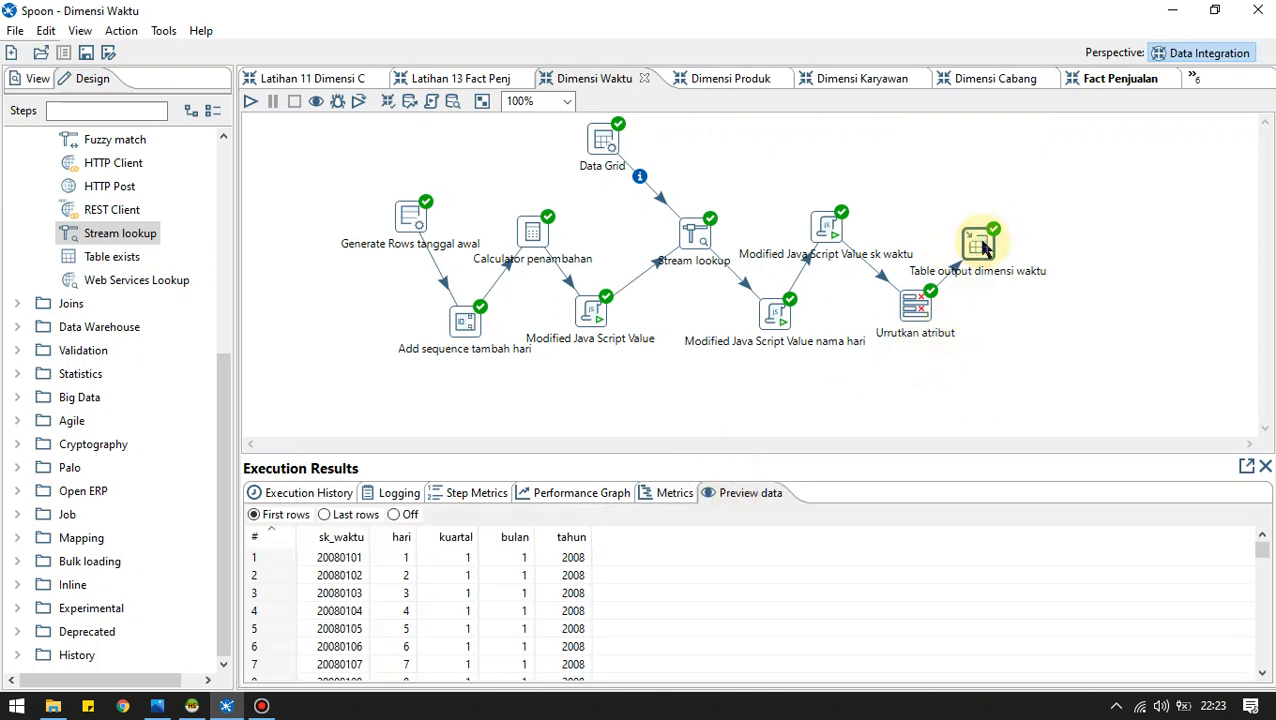
Compare the preview data of Table output dimensi waktu, Urrutkan atribut and Modified Java Script Value sk waktu, and check Urrutkan atribut's field list.
left_click(916, 306)
left_click(980, 252)
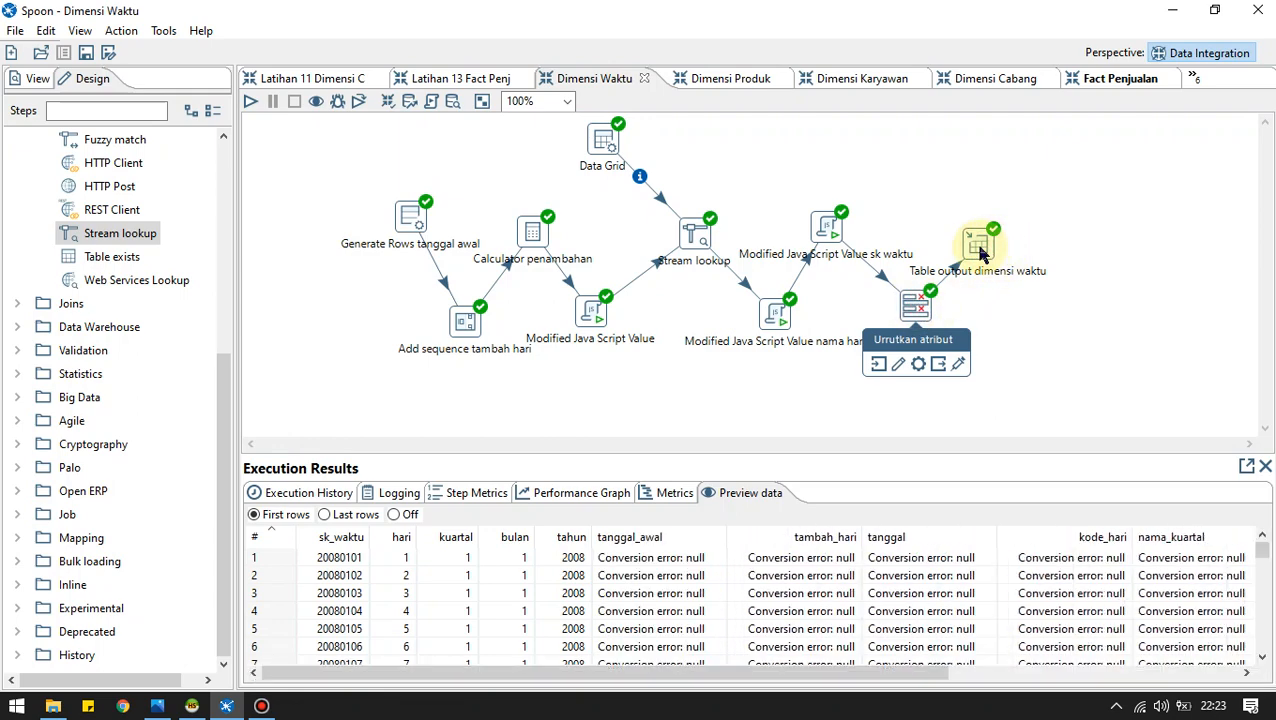
double_click(980, 252)
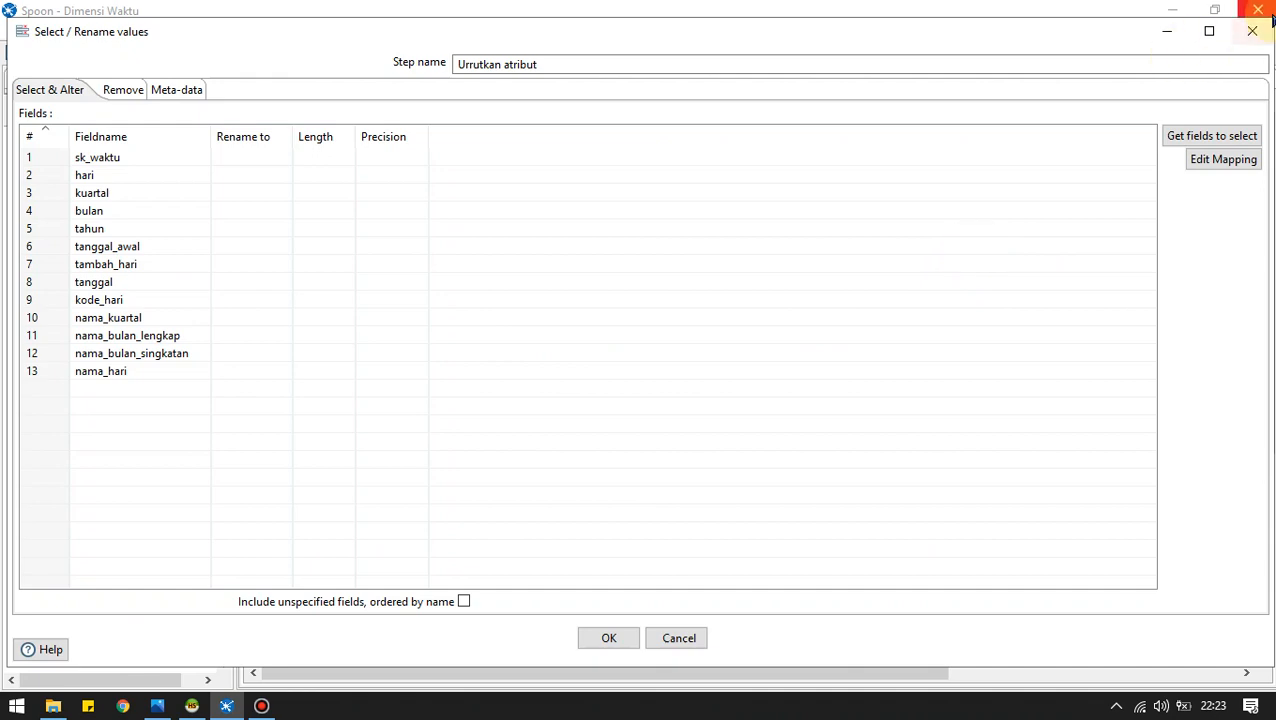
left_click(1246, 37)
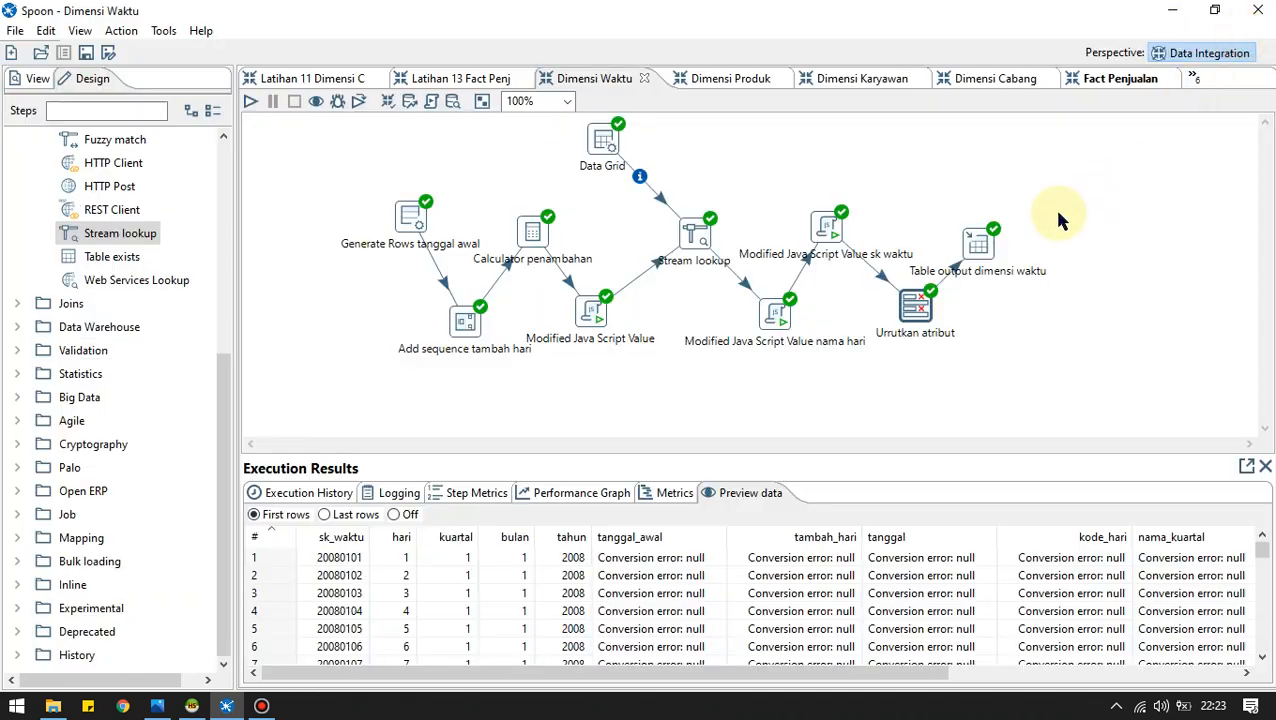
left_click(985, 248)
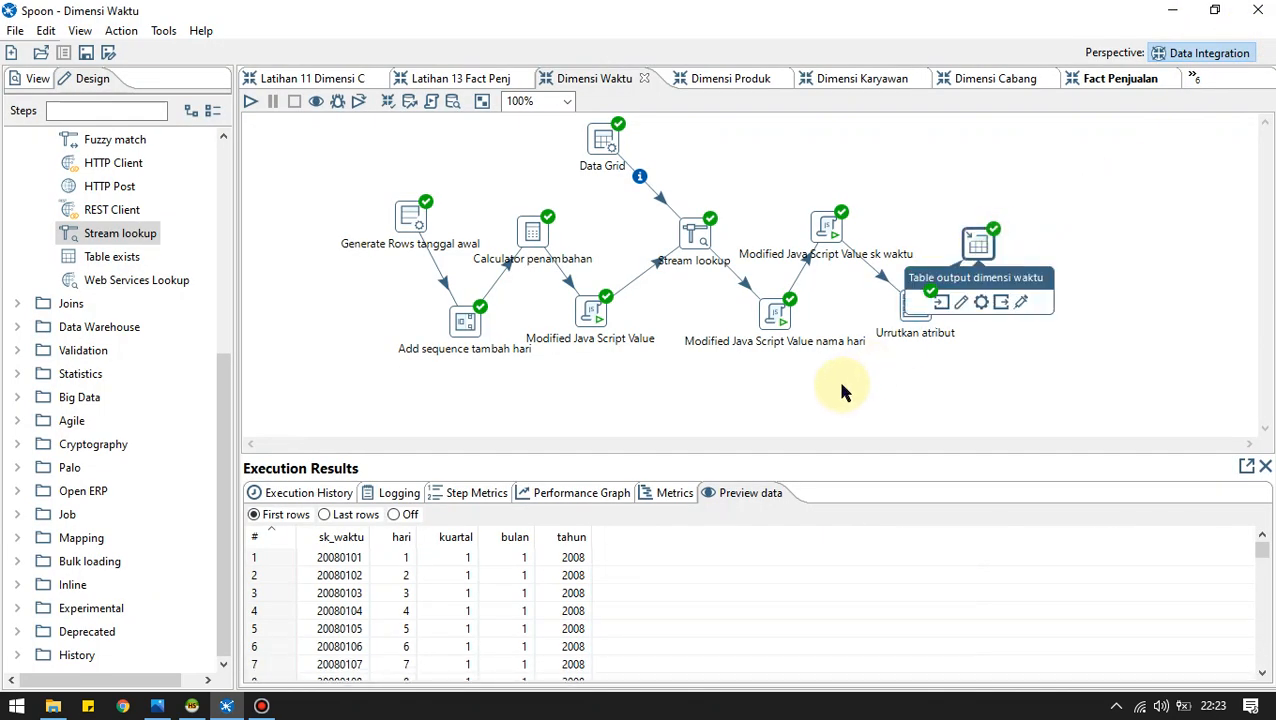
left_click(908, 316)
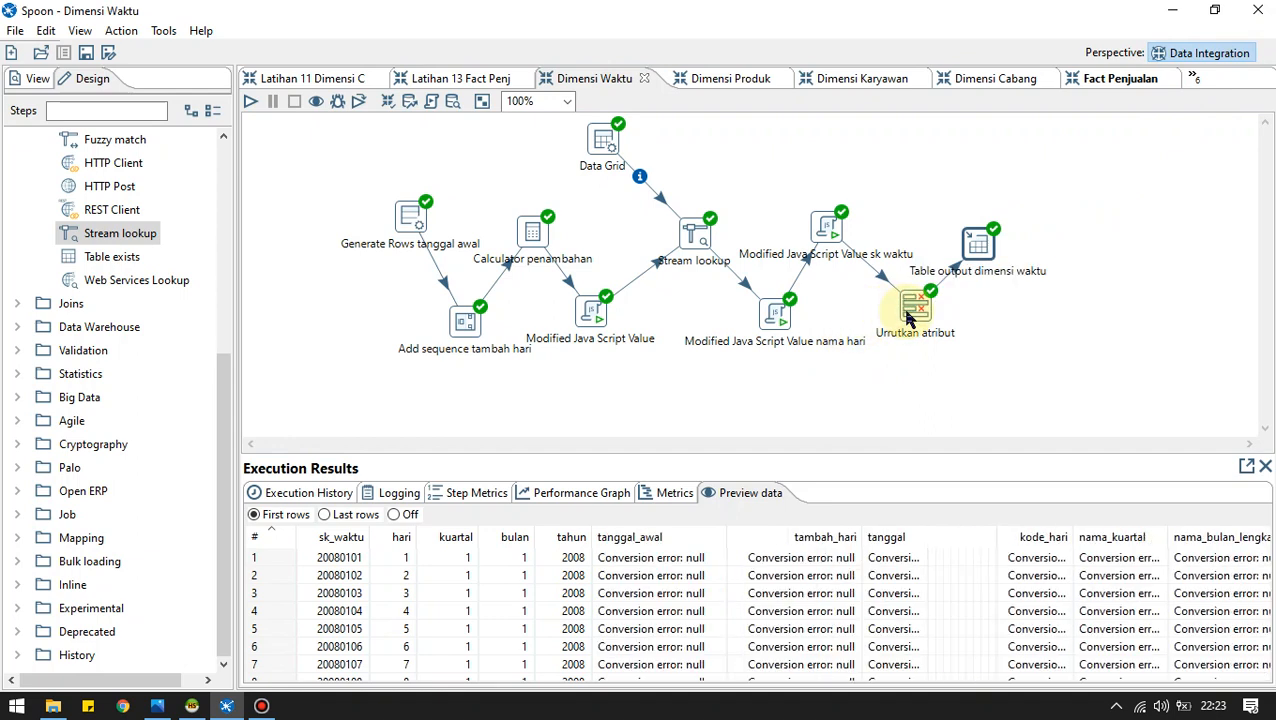
left_click(838, 238)
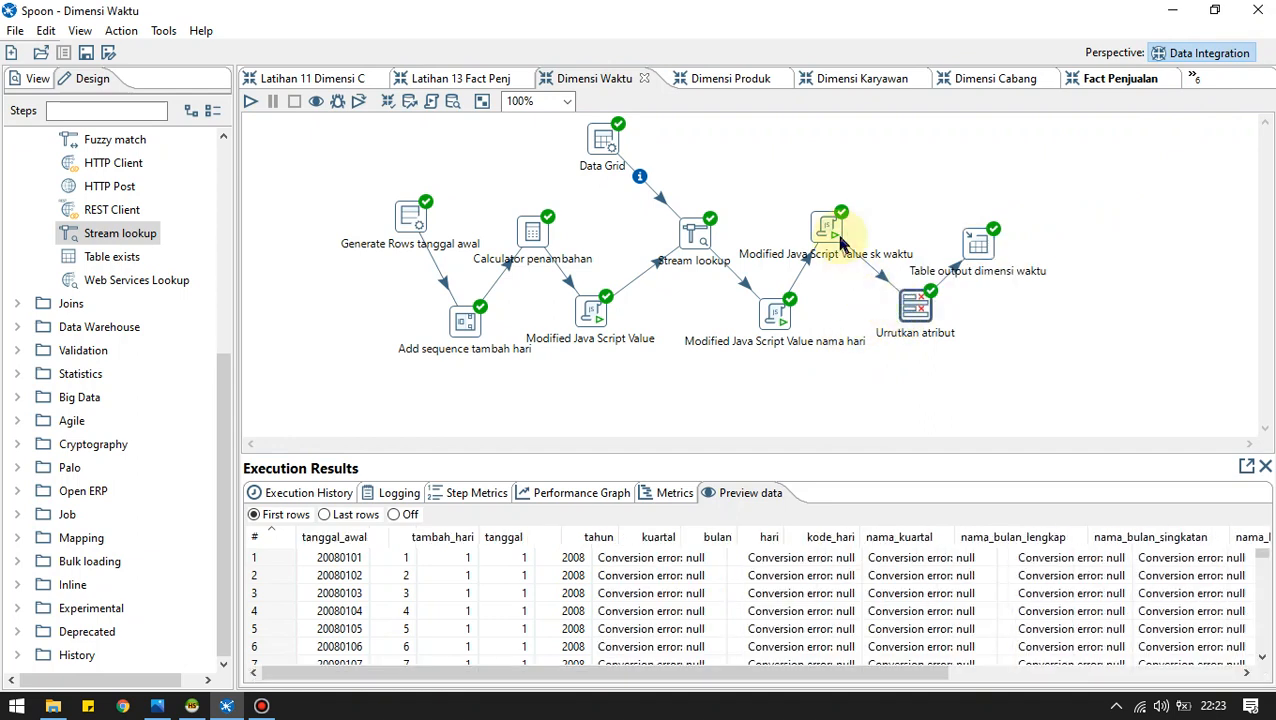
left_click(766, 315)
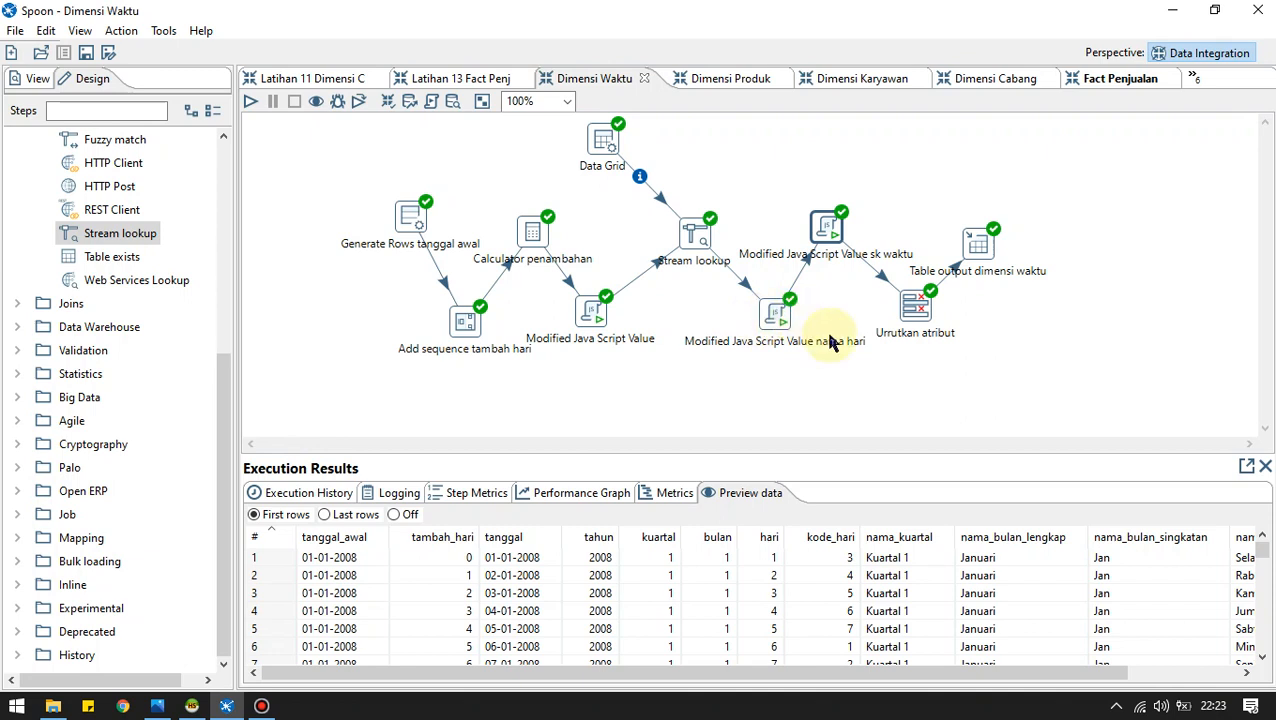
left_click_drag(893, 668, 1099, 675)
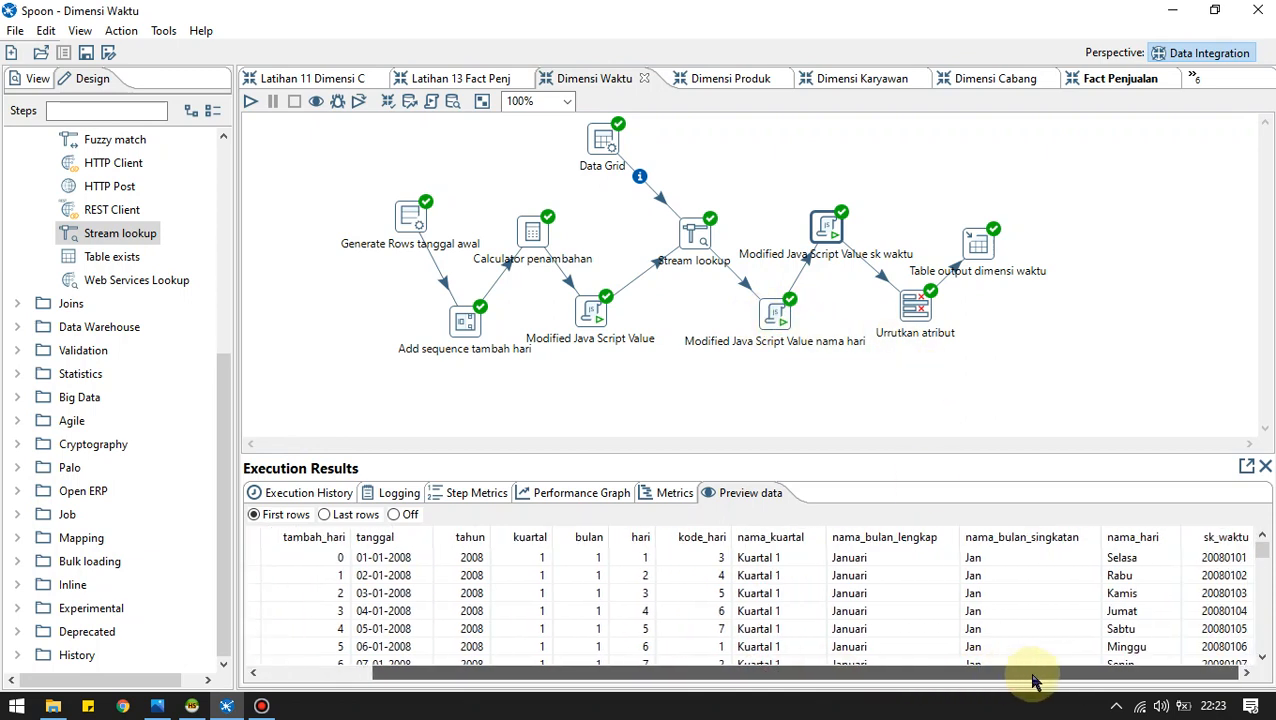
Examine Urrutkan atribut's select, remove and meta-data settings, the script of Modified Java Script Value sk waktu, and both steps' preview data.
left_click(925, 320)
double_click(925, 320)
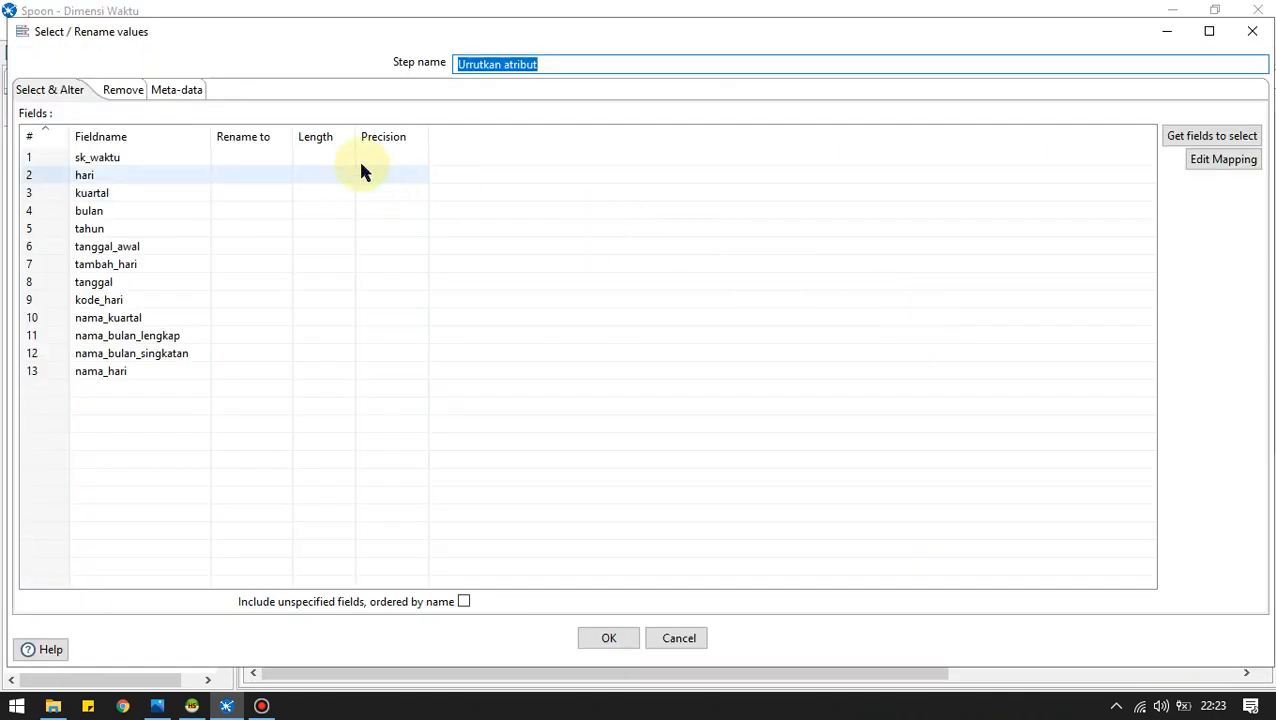
left_click(138, 90)
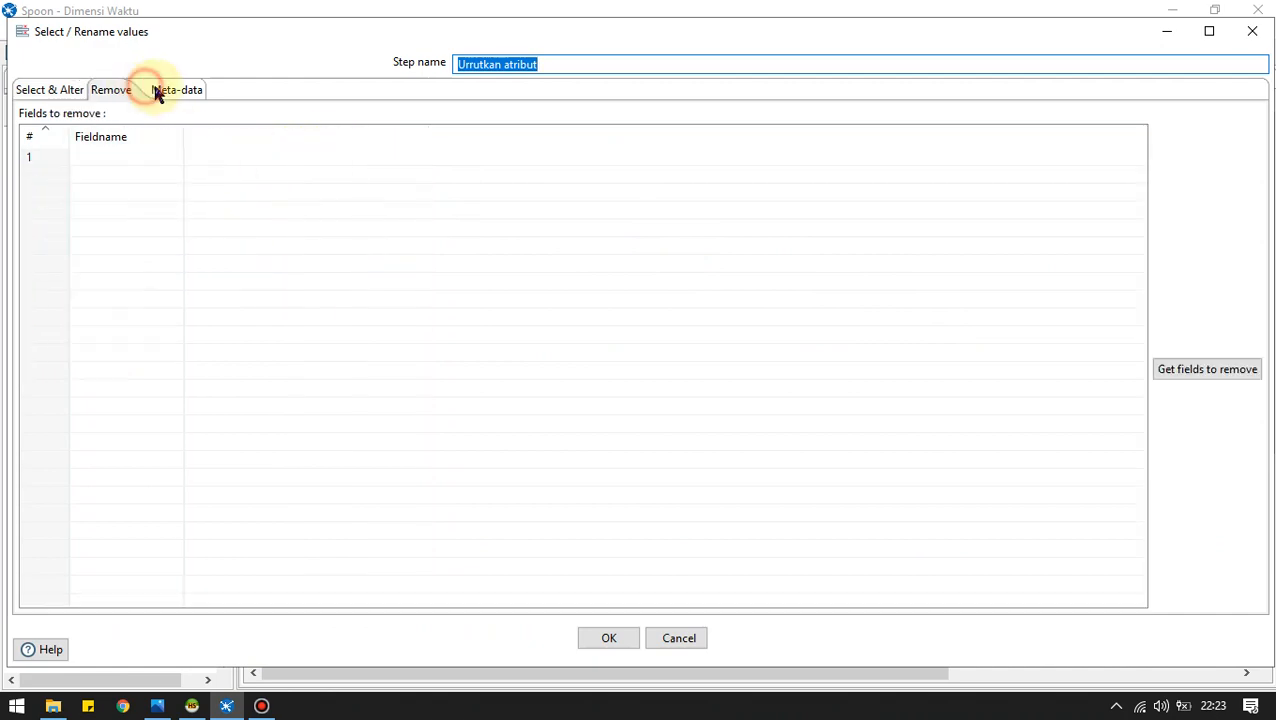
left_click(170, 90)
left_click(50, 90)
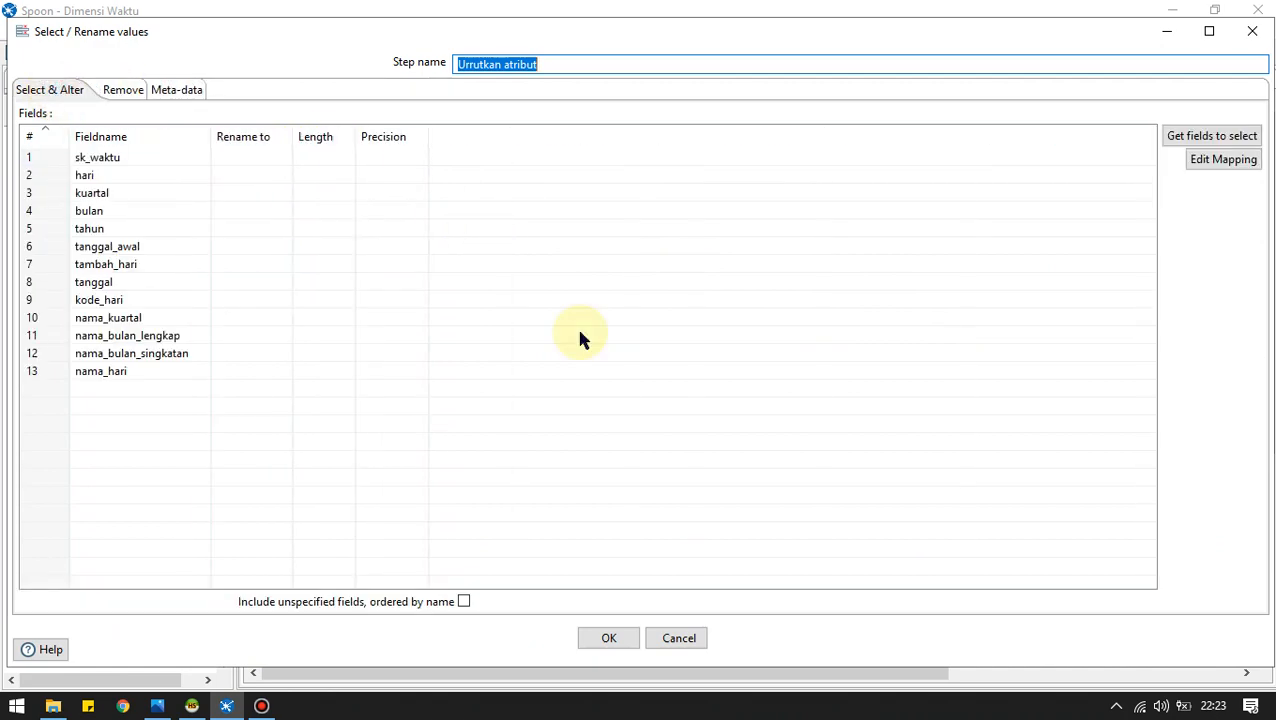
left_click(688, 640)
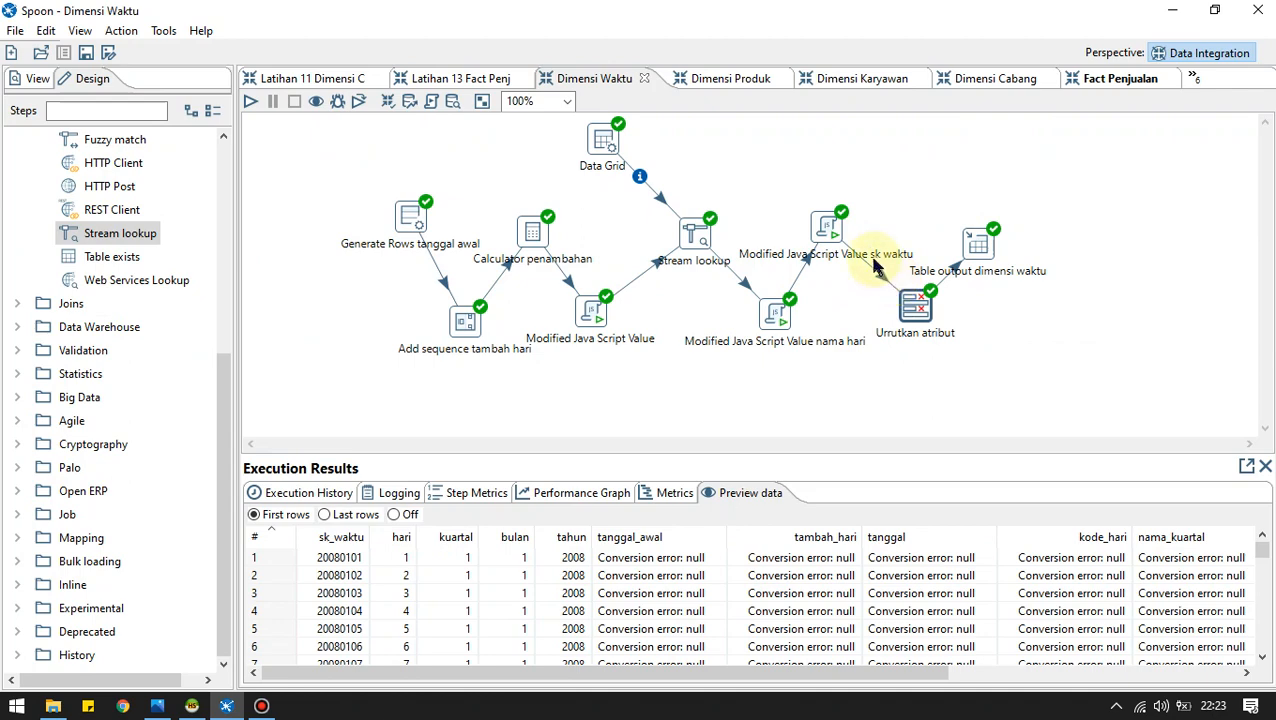
left_click(830, 230)
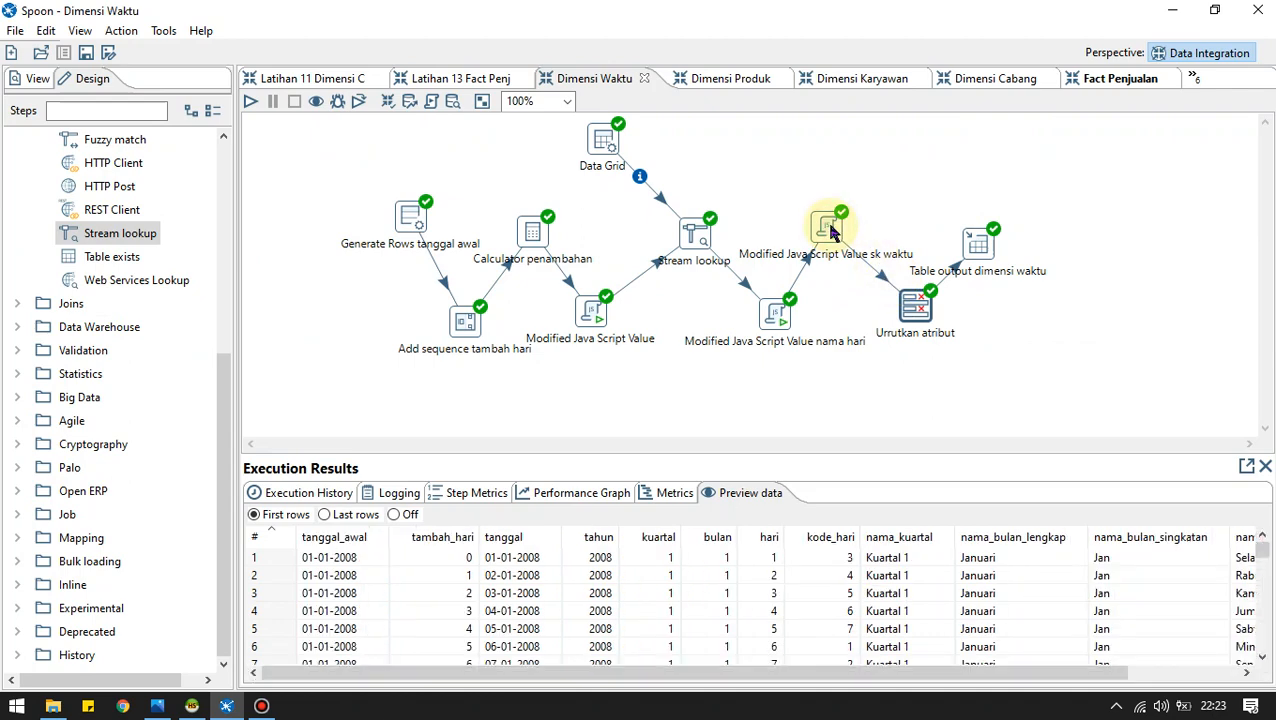
double_click(830, 230)
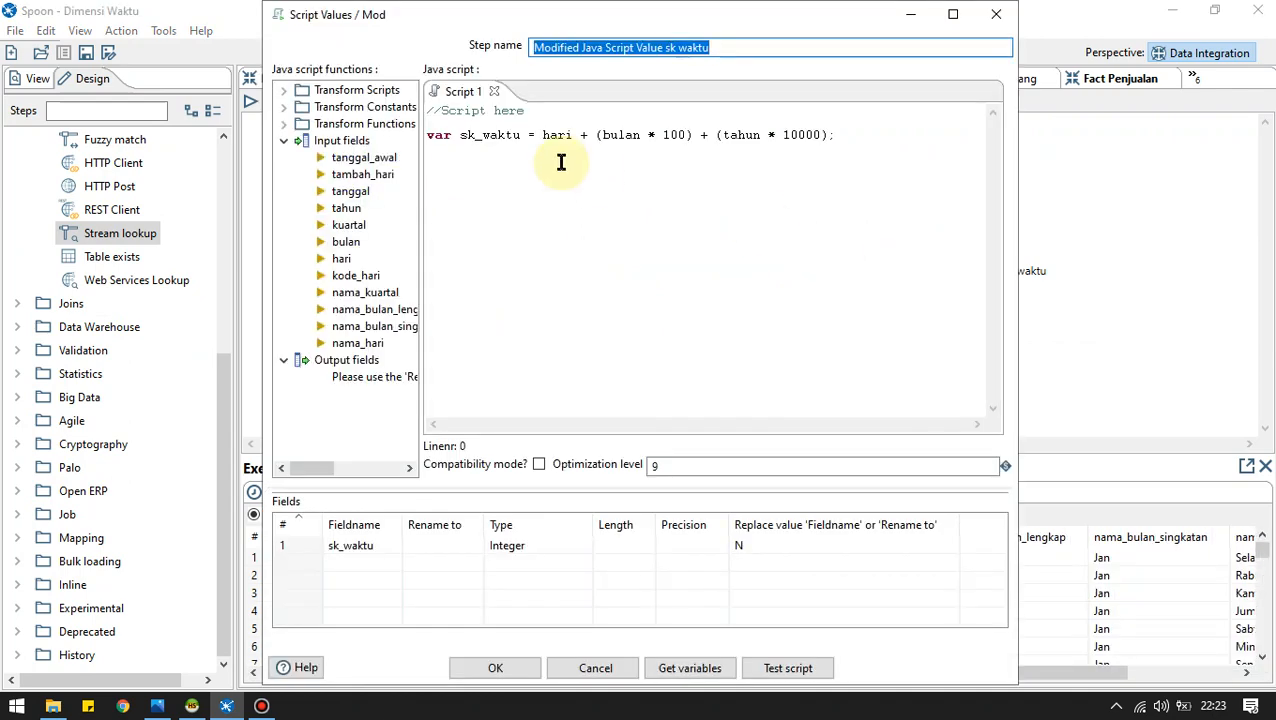
left_click(990, 20)
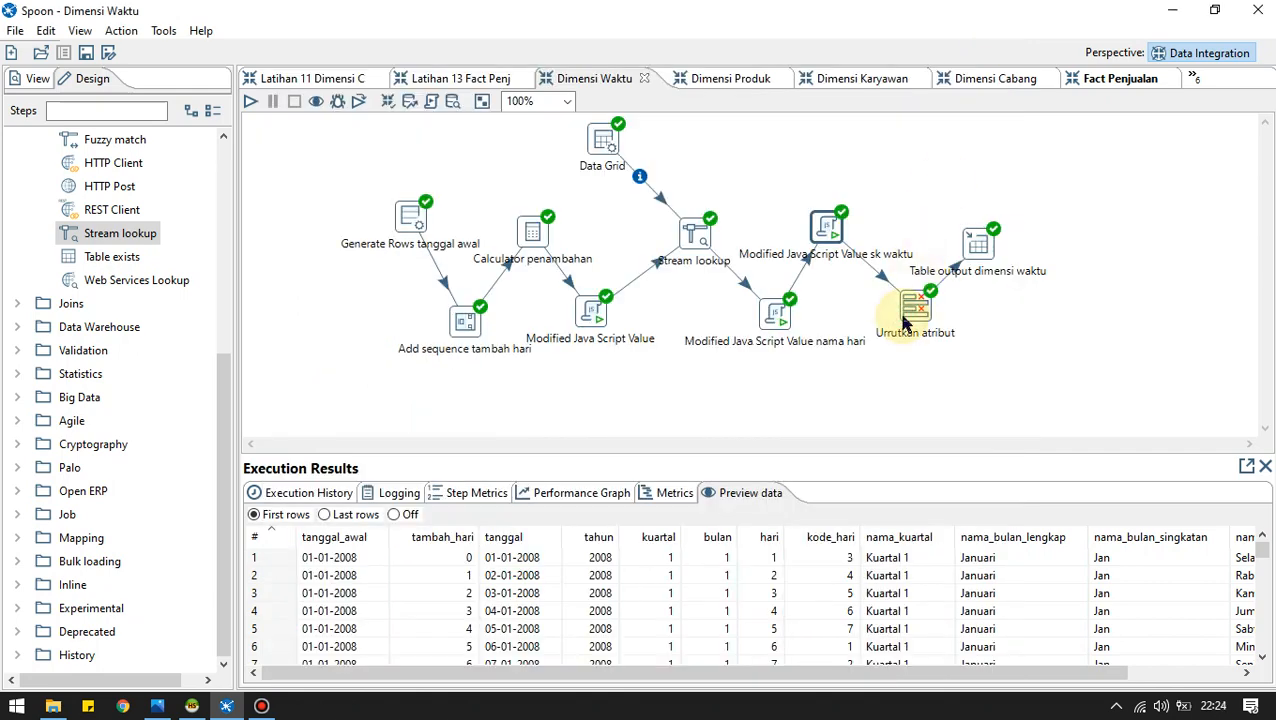
left_click(903, 318)
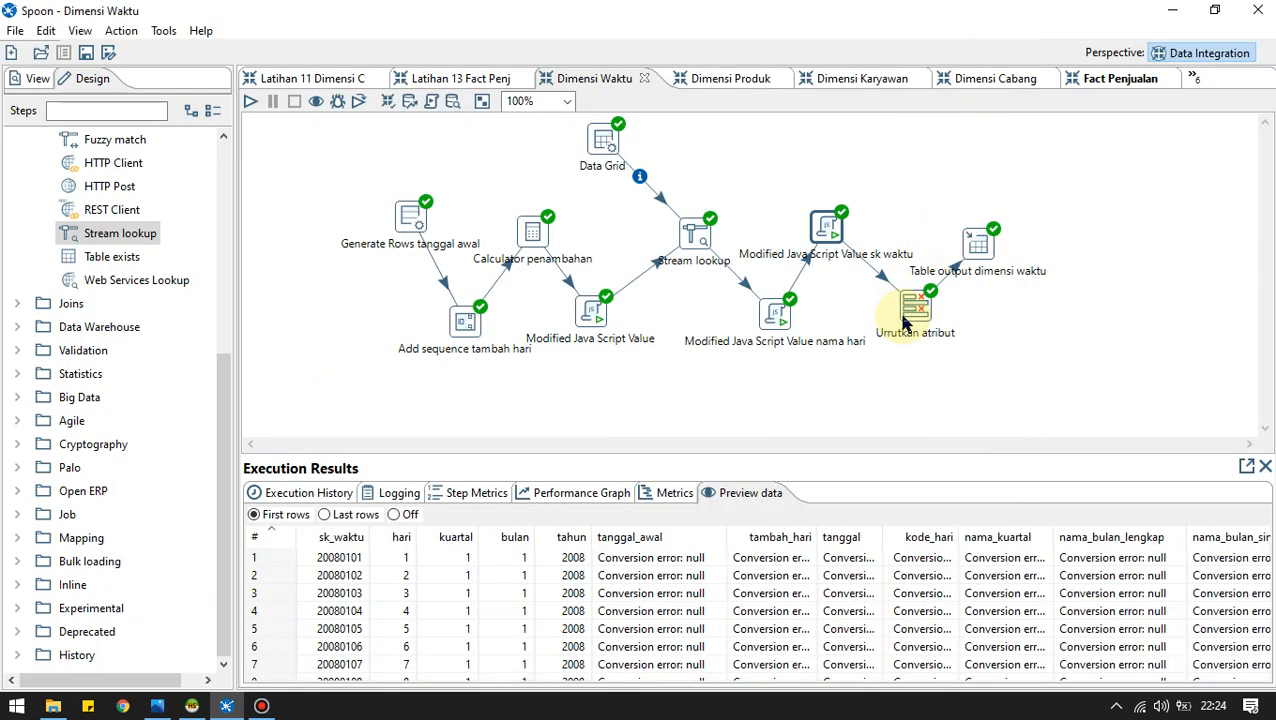
double_click(911, 305)
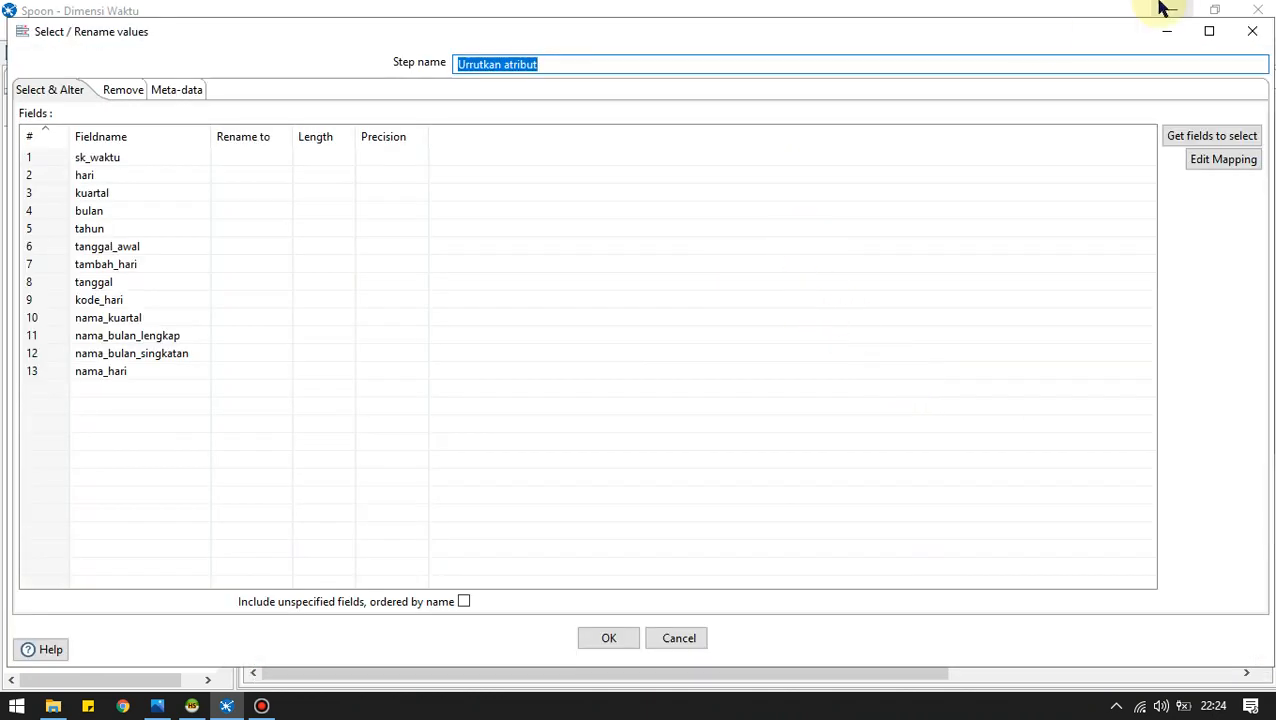
left_click(1250, 31)
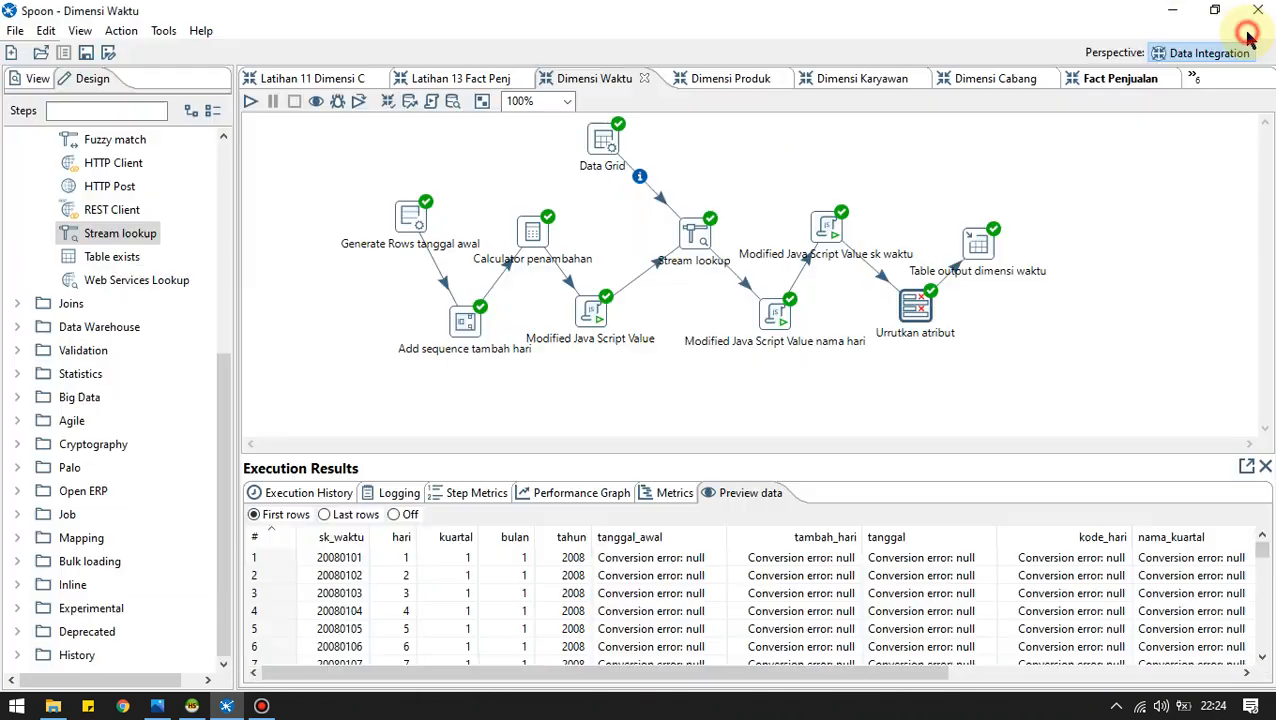
left_click(826, 235)
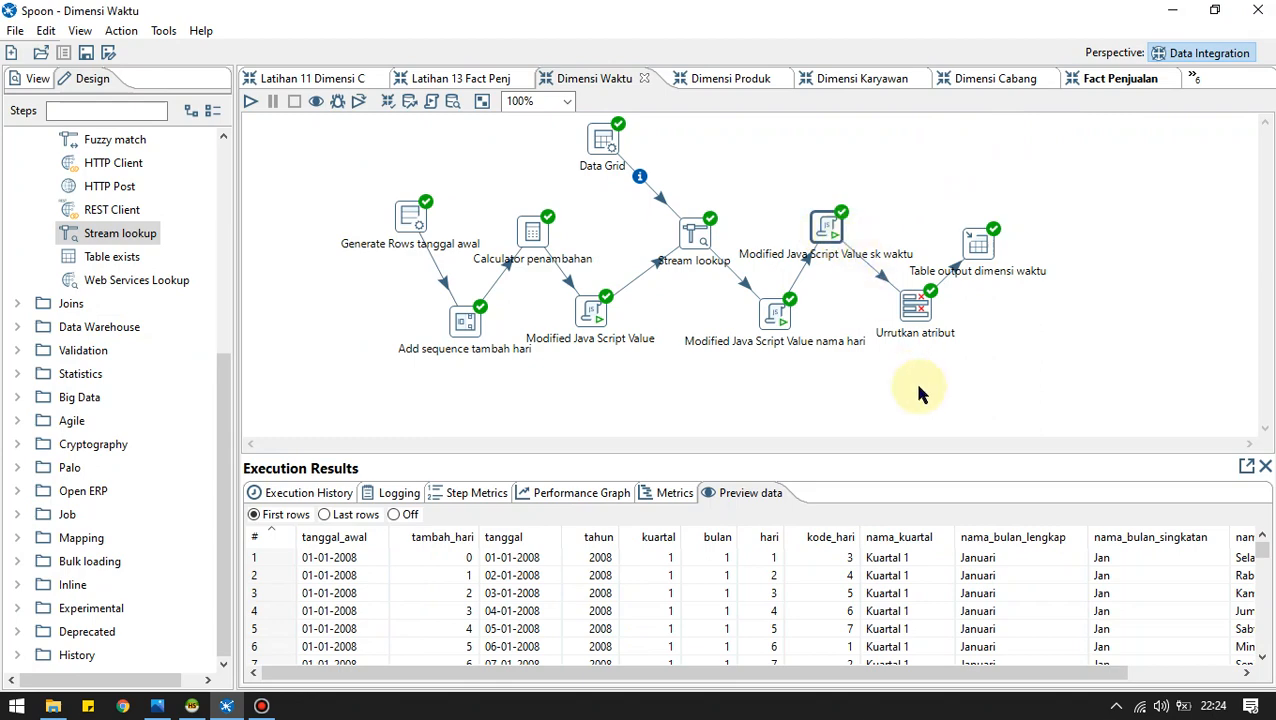
left_click_drag(672, 672, 826, 674)
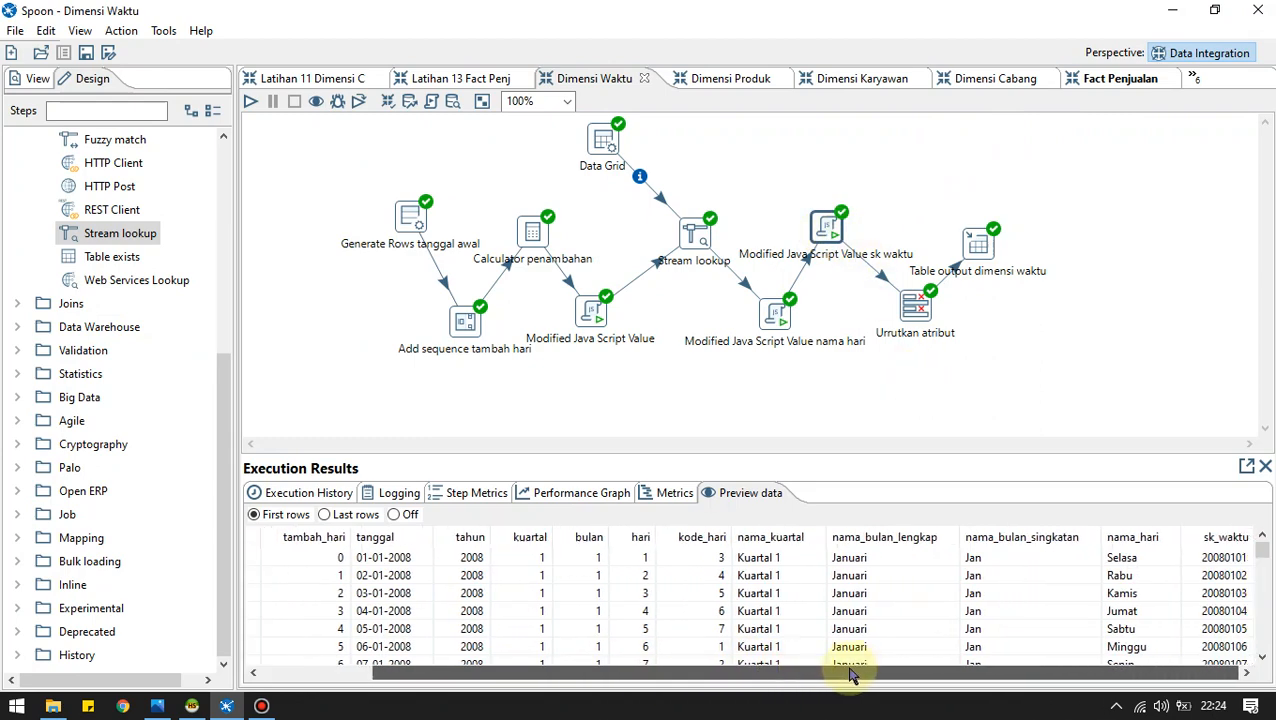
Delete the Urrutkan atribut step and add a new Select values step in its place.
left_click(912, 312)
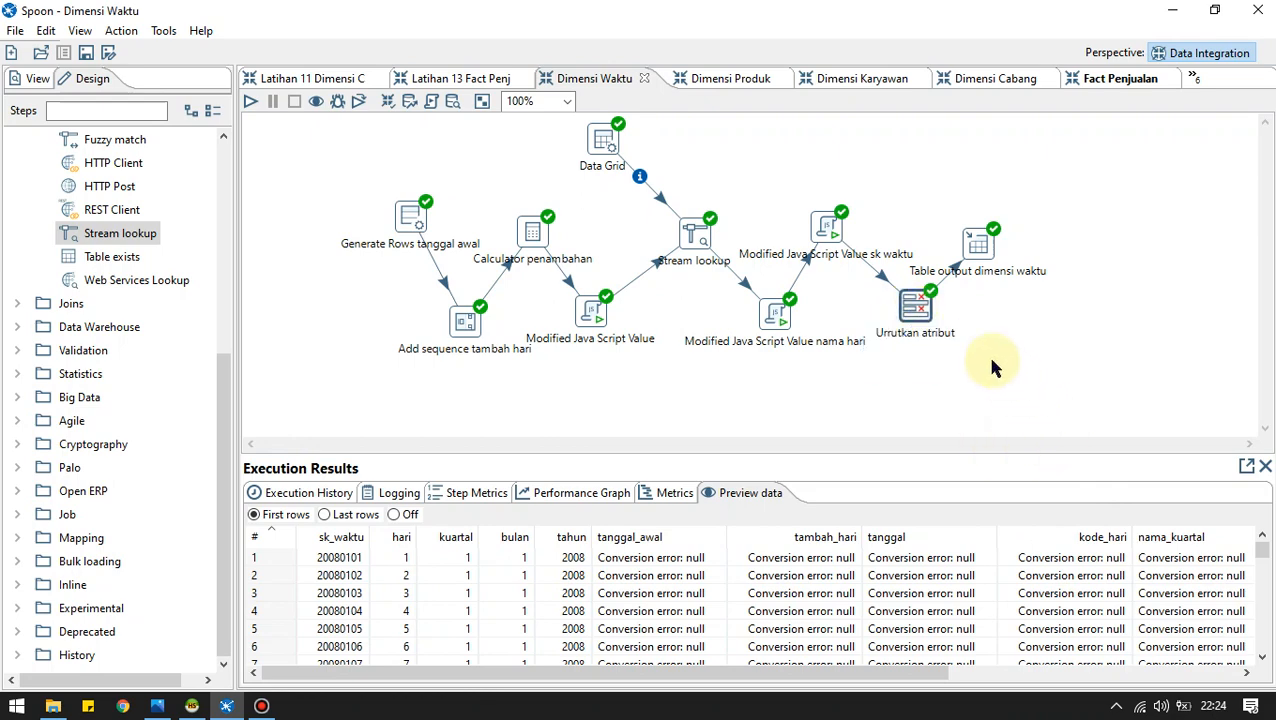
key("Delete")
left_click(680, 420)
type("selec")
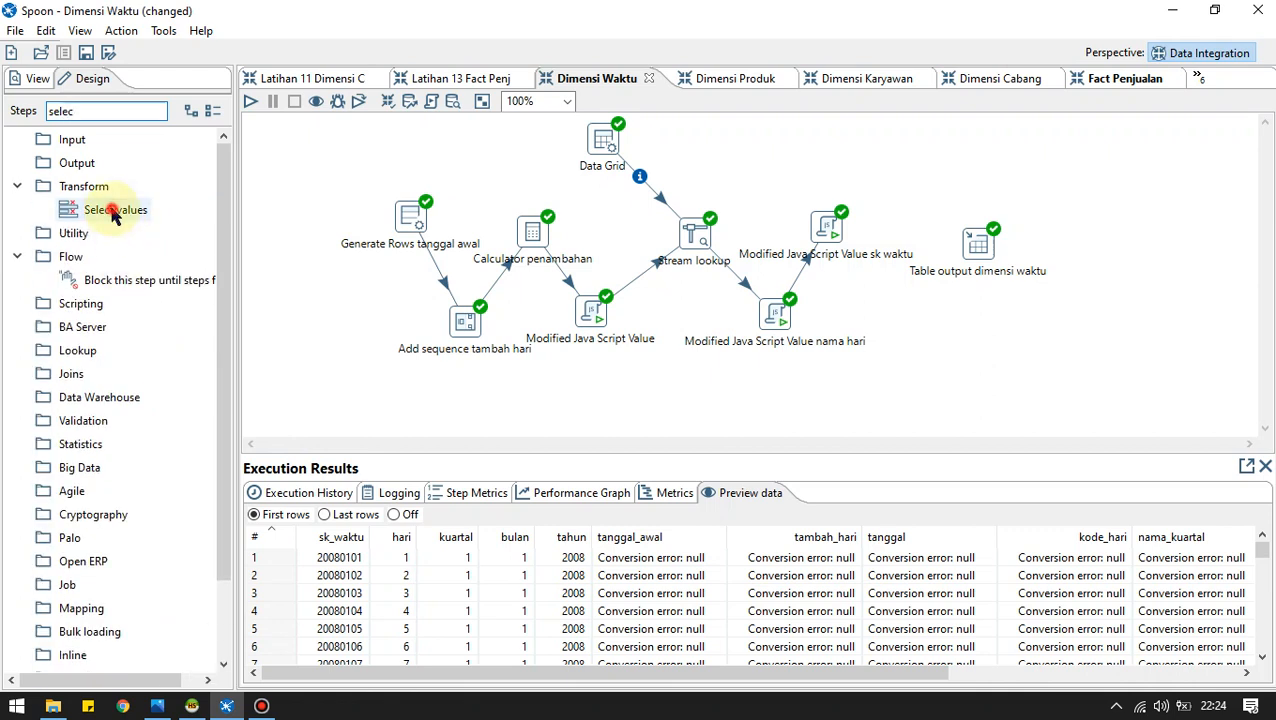
left_click_drag(113, 214, 916, 307)
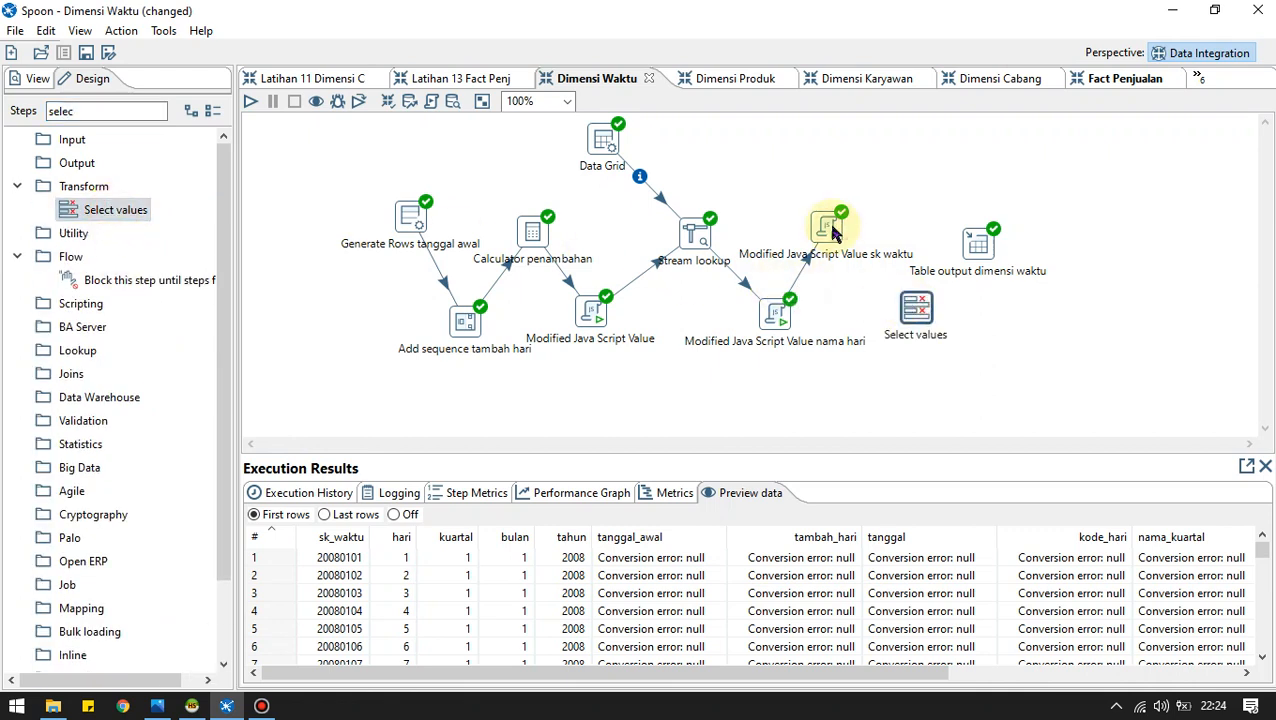
Connect Modified Java Script Value sk waktu to Select values and load all incoming fields into its field selection.
left_click(831, 229)
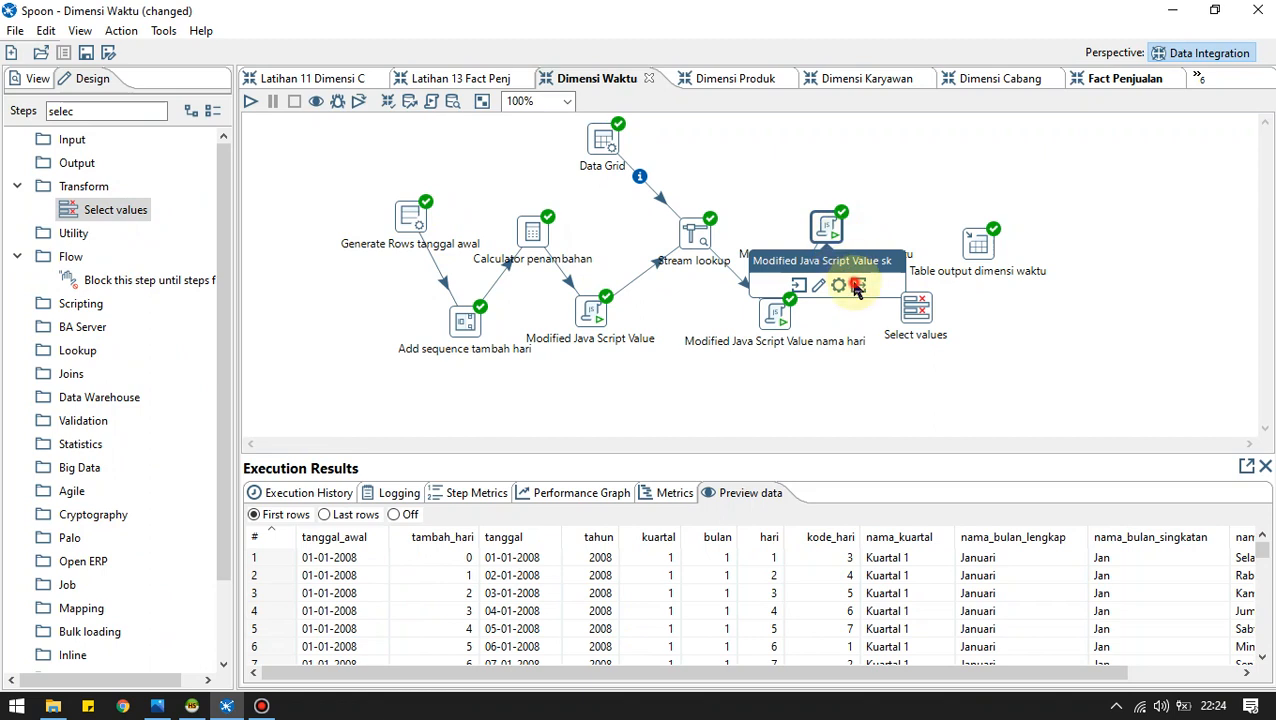
left_click_drag(856, 284, 937, 318)
left_click(947, 327)
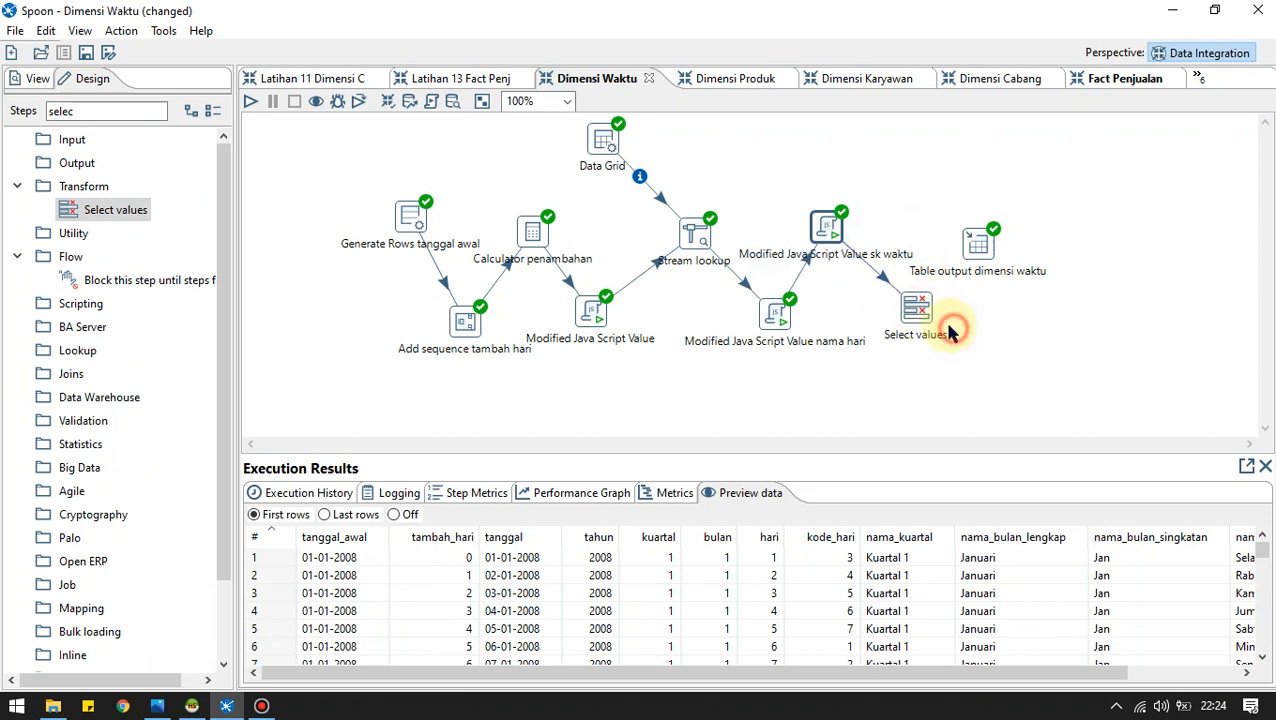
double_click(918, 310)
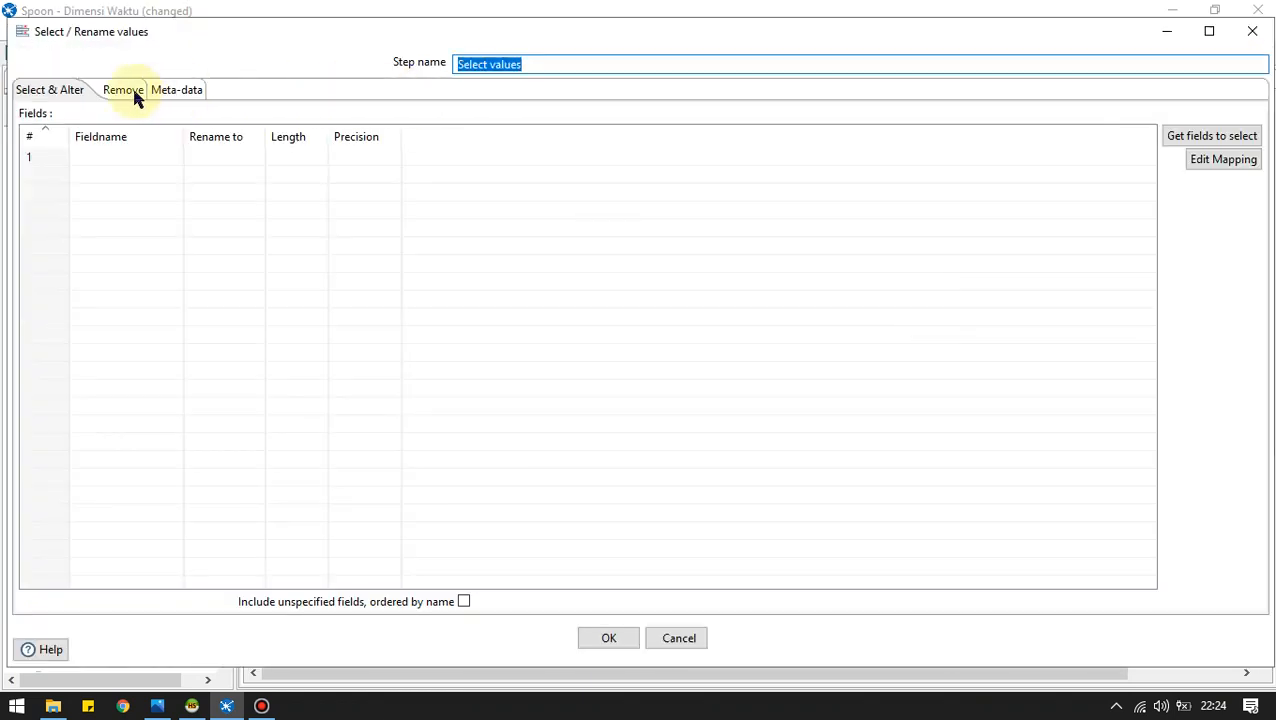
left_click(1213, 136)
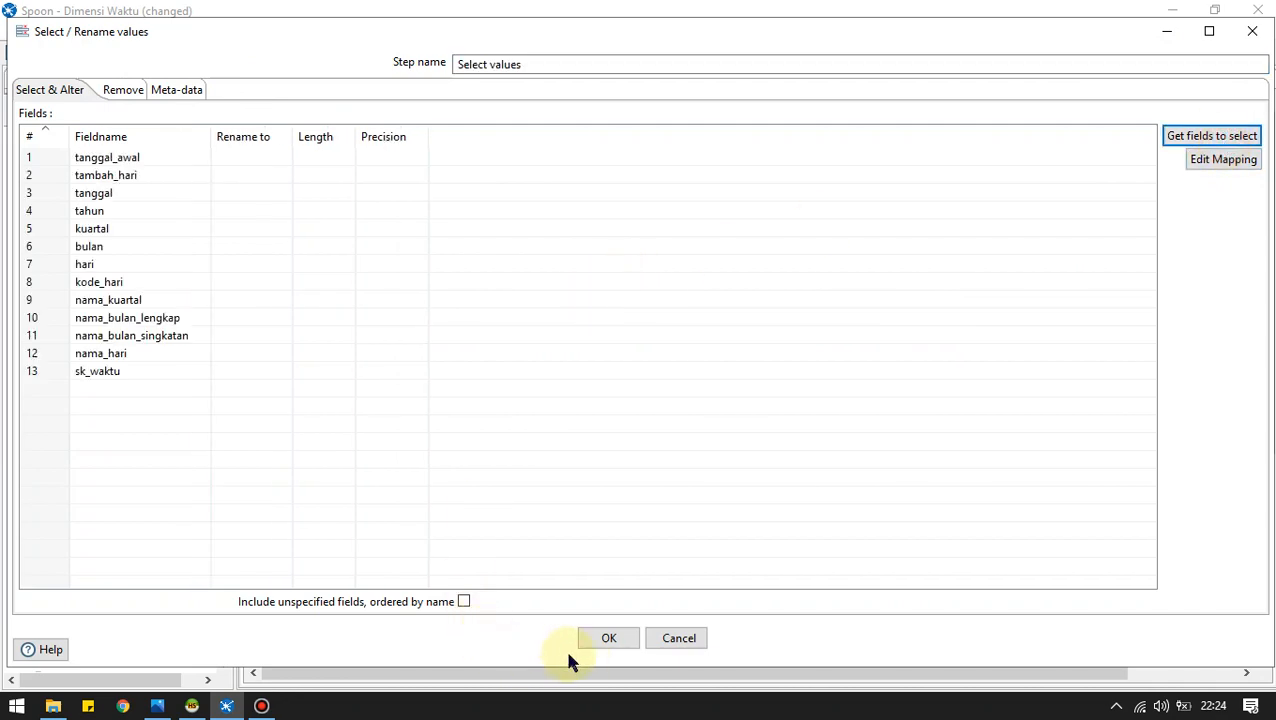
left_click(605, 639)
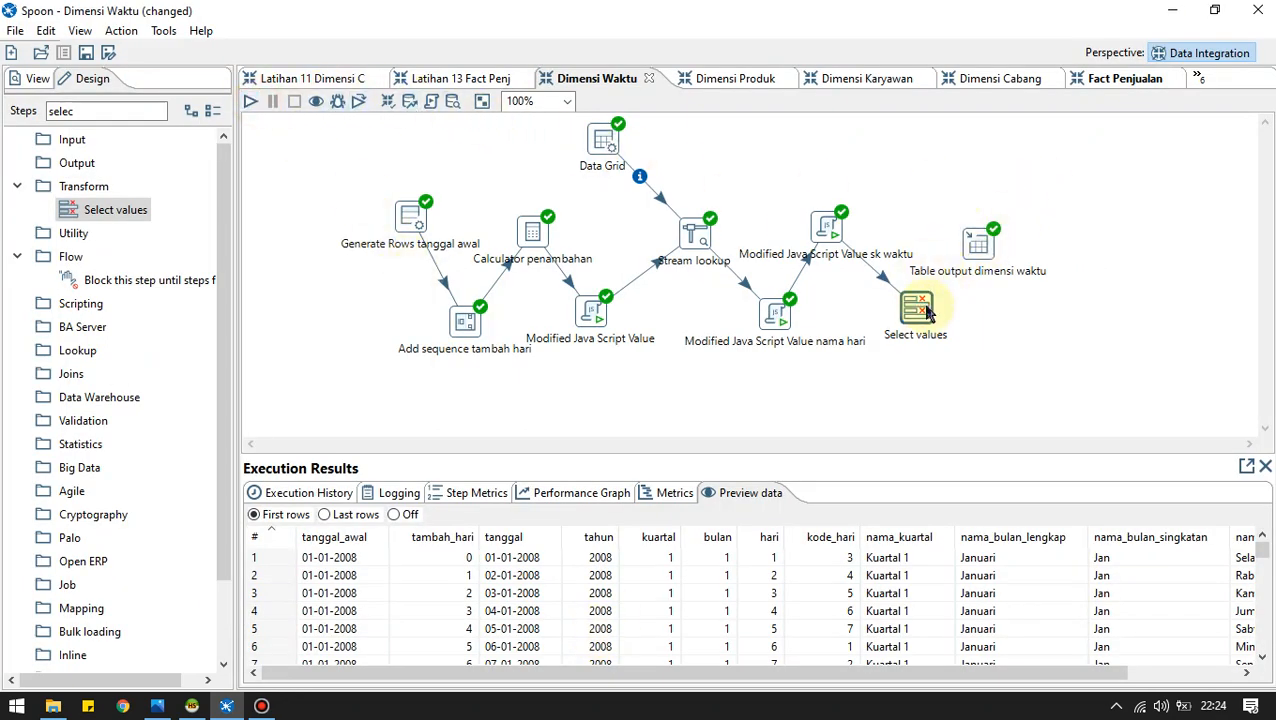
Connect the Select values step to Table output dimensi waktu.
mouse_move(918, 316)
left_click_drag(958, 364, 979, 253)
left_click(1003, 259)
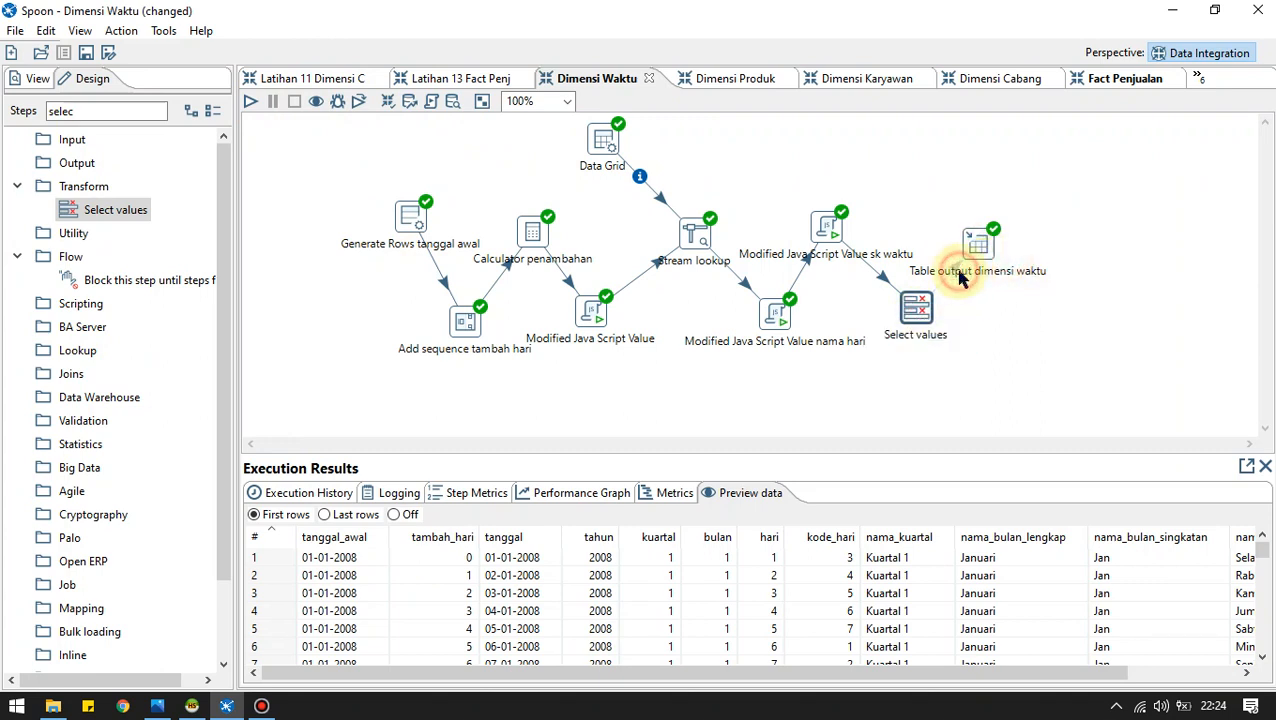
Run the transformation with local execution and inspect the preview data of the Select values step.
left_click(251, 104)
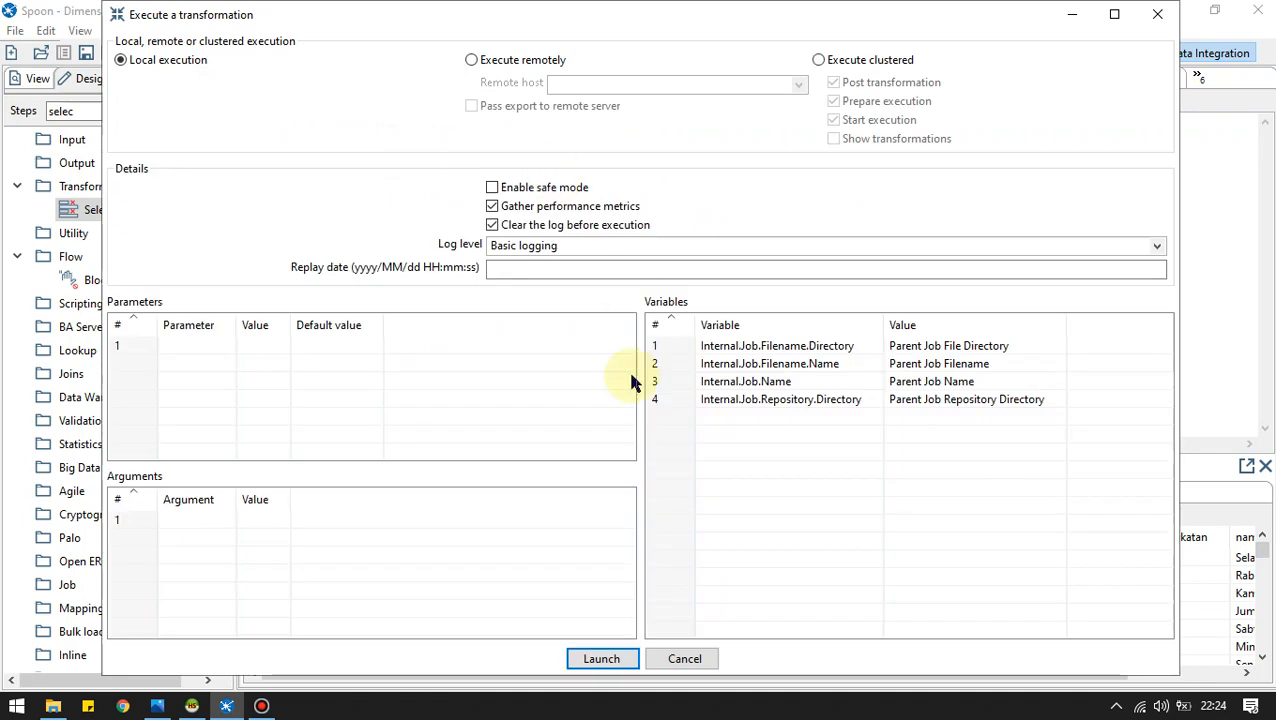
left_click(601, 658)
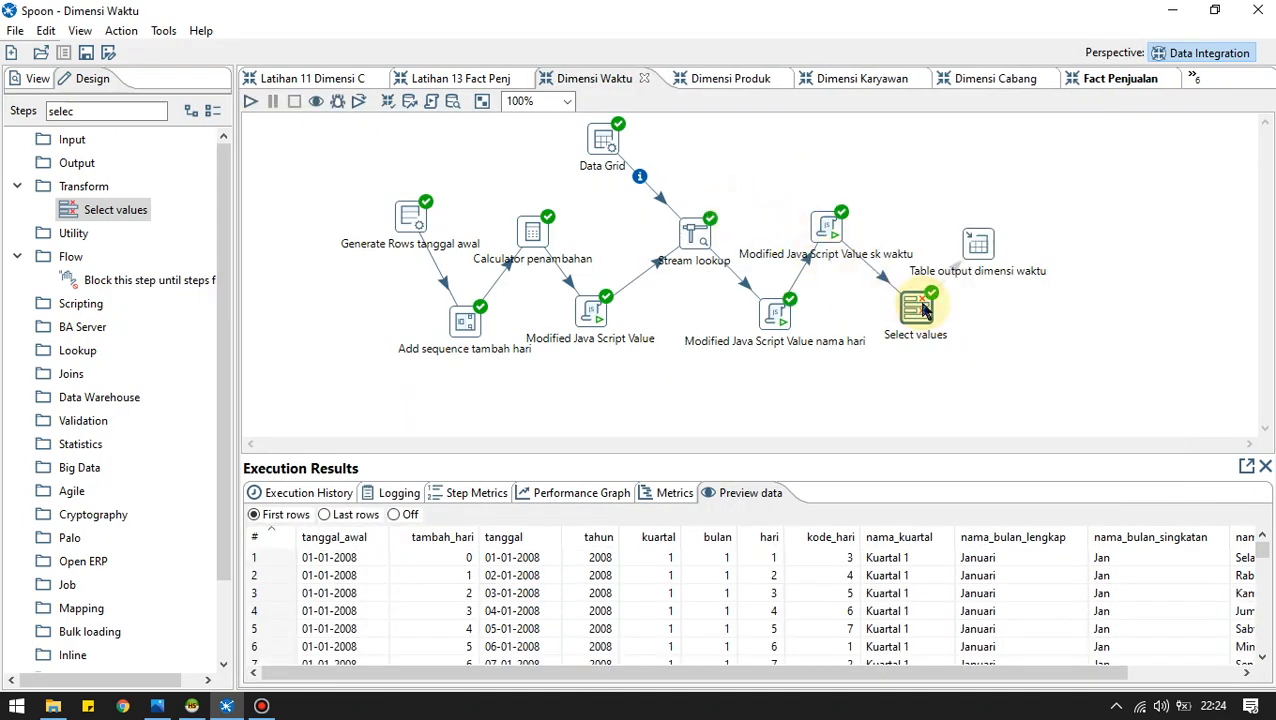
left_click(672, 495)
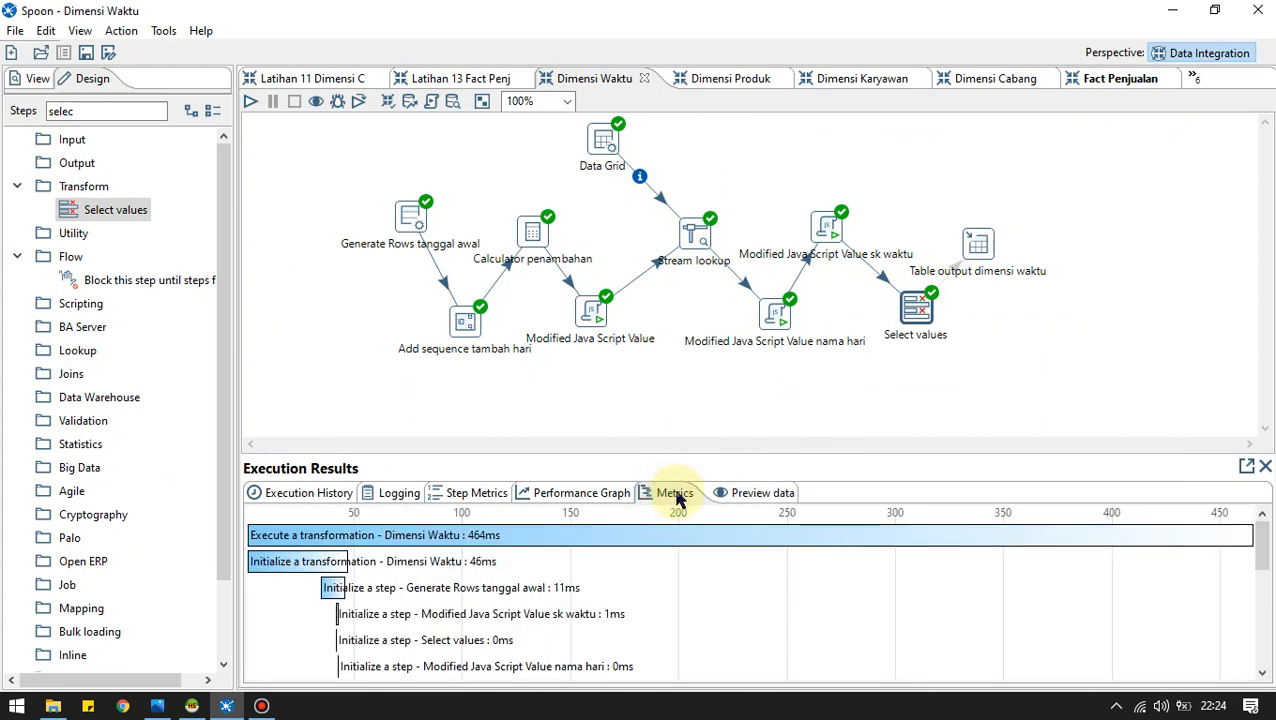
left_click(728, 495)
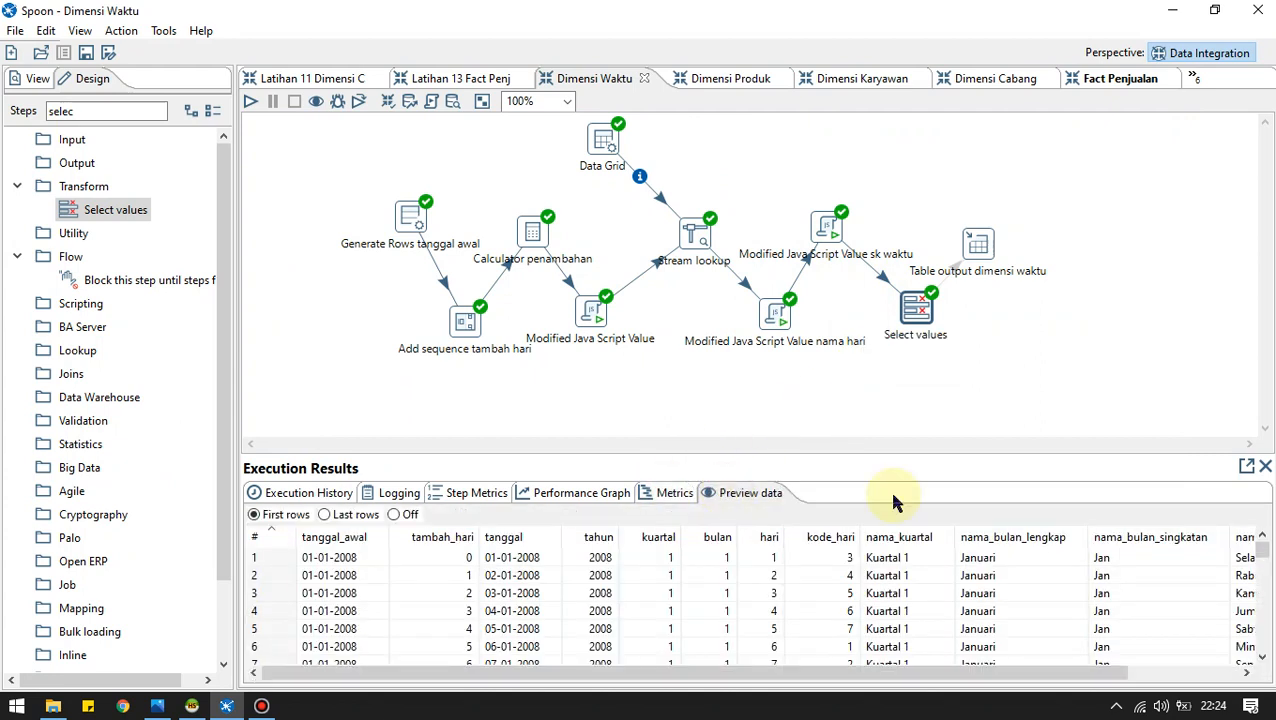
Enable the hop between Select values and Table output dimensi waktu.
left_click(981, 250)
left_click(946, 278)
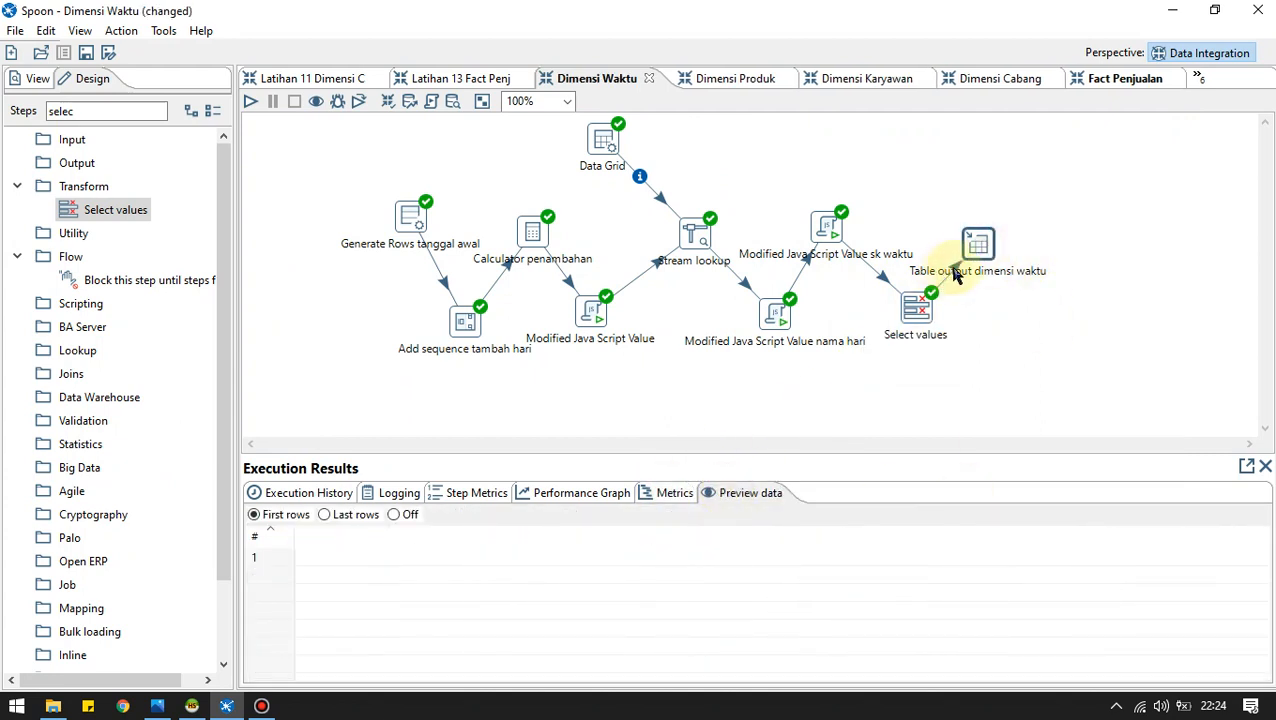
Switch to HeidiSQL, refresh the database list, and drop the dimensi_waktu table from phi_olap.
left_click(192, 706)
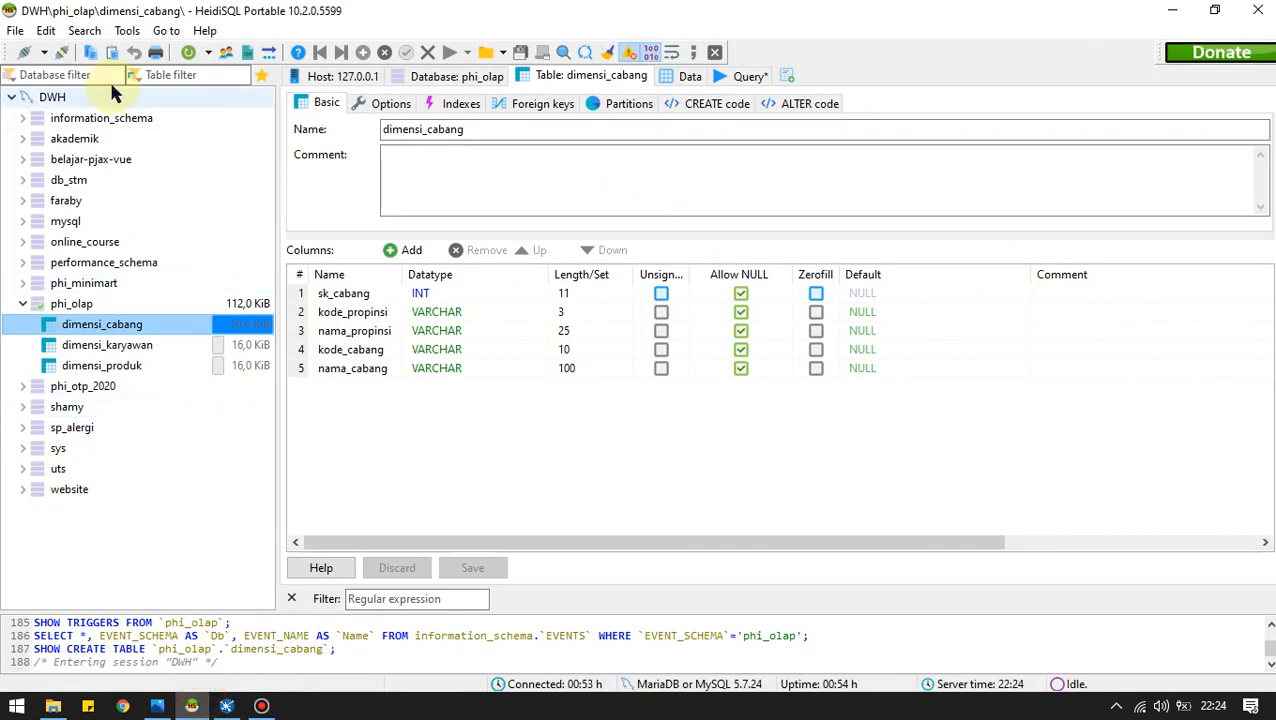
left_click(189, 53)
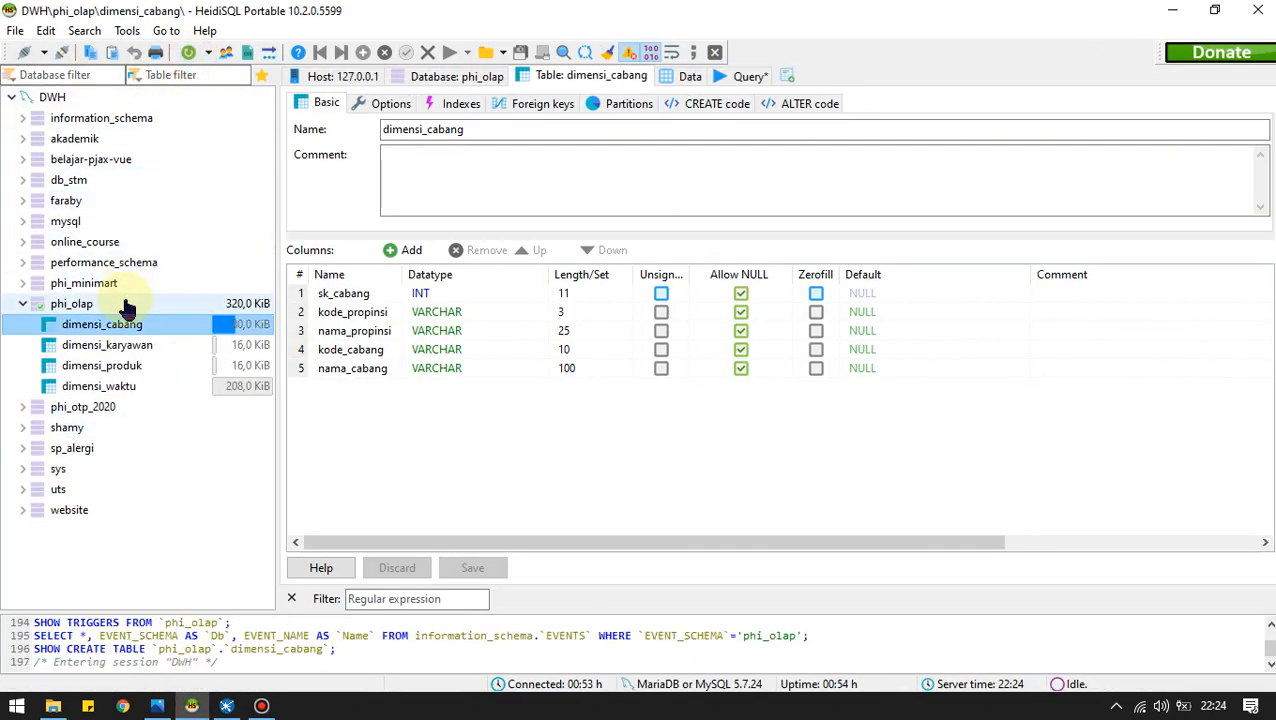
left_click(138, 385)
right_click(138, 385)
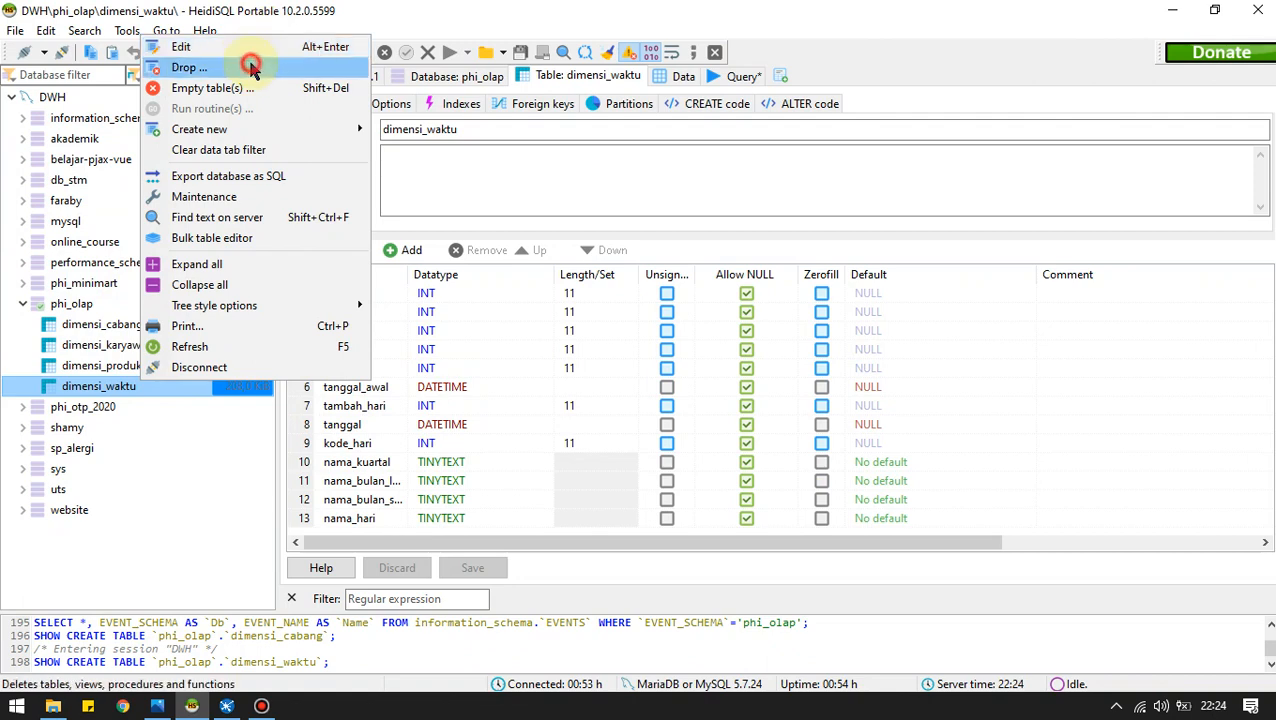
left_click(250, 64)
left_click(692, 367)
Back in Spoon, execute the CREATE TABLE dimensi_waktu SQL from Table output dimensi waktu and accept the step settings.
key("alt+Tab")
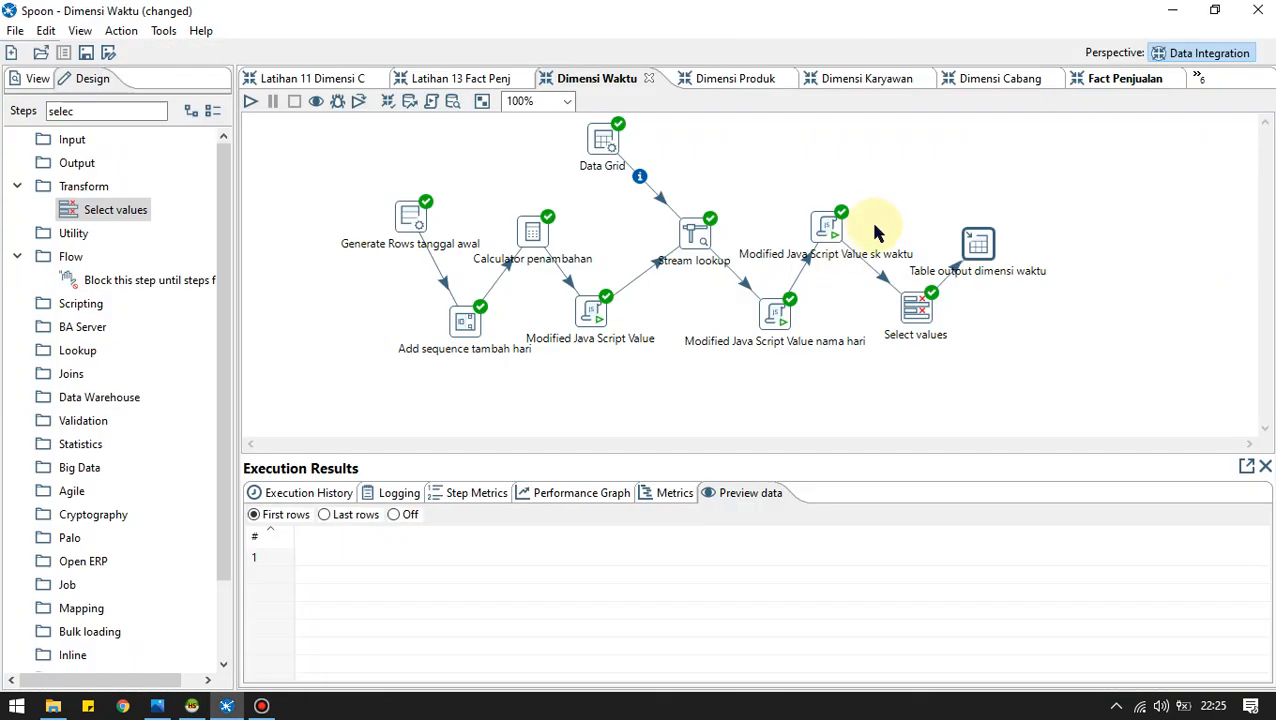
left_click_drag(877, 228, 985, 255)
double_click(983, 250)
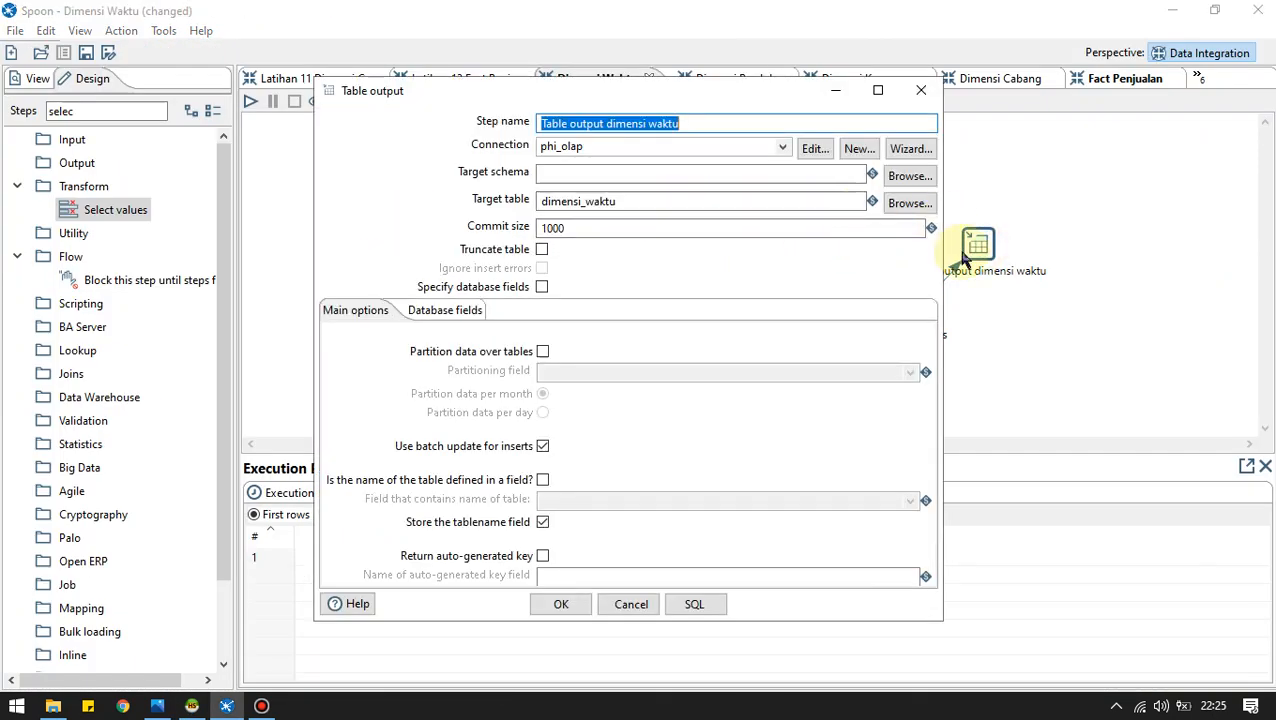
left_click(700, 600)
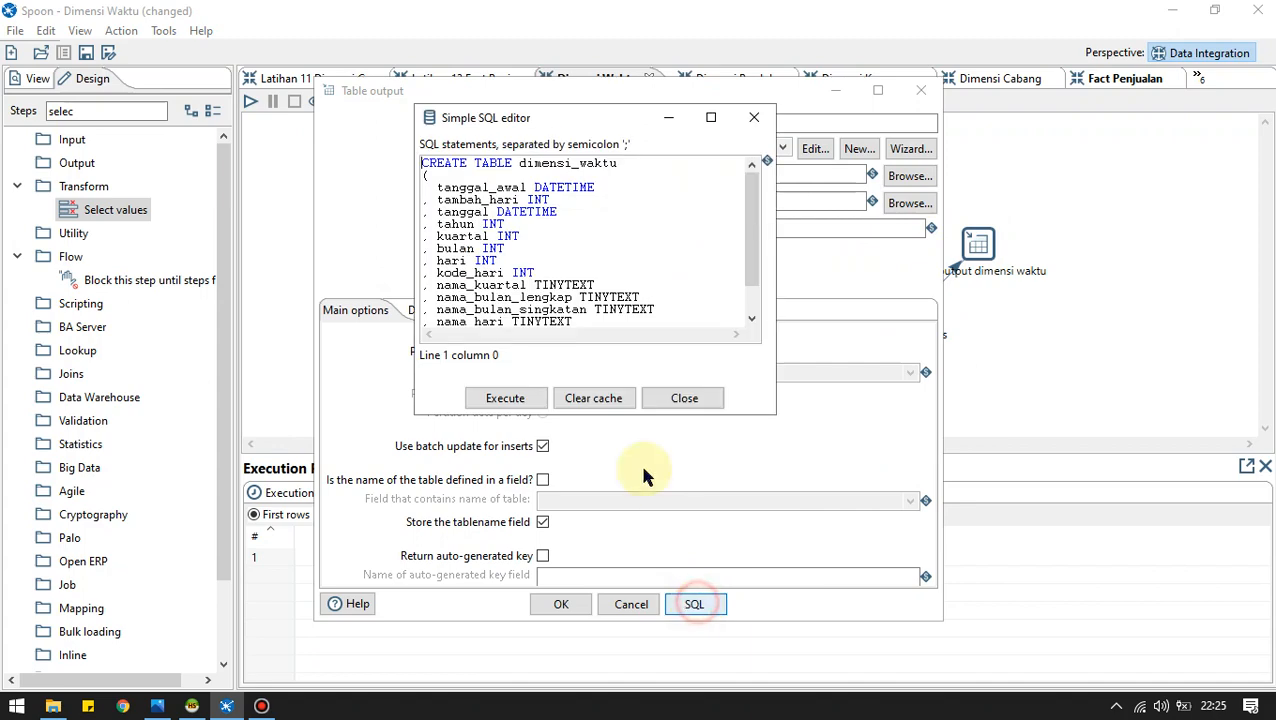
left_click(512, 400)
left_click(618, 626)
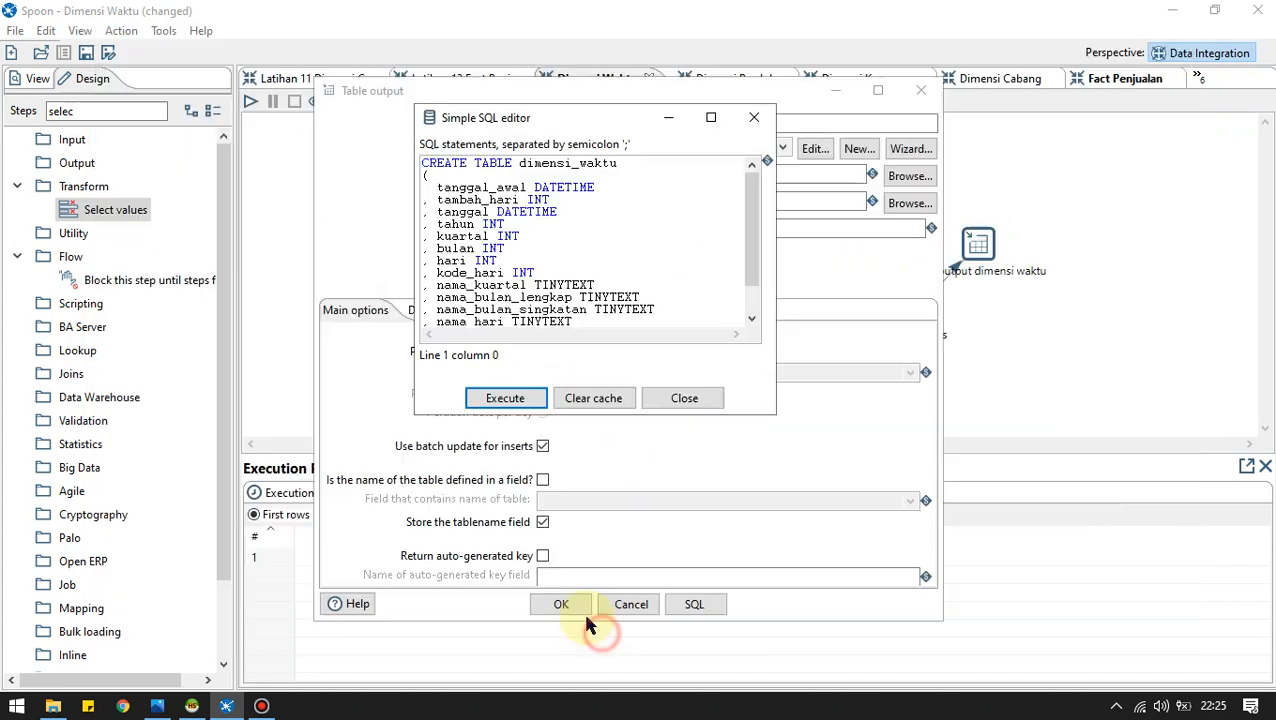
left_click(683, 397)
left_click(564, 605)
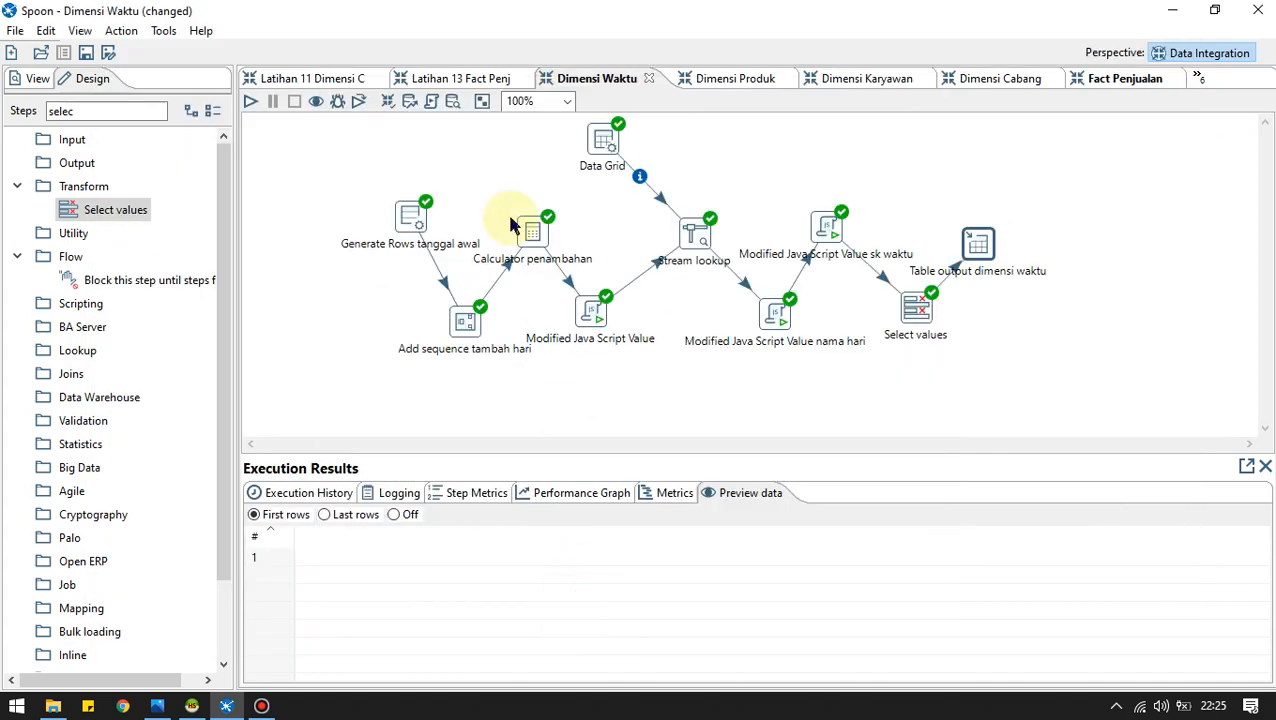
Run Dimensi Waktu with local execution, inspect the preview rows of Table output dimensi waktu, and return to the Fact Penjualan transformation.
left_click(250, 103)
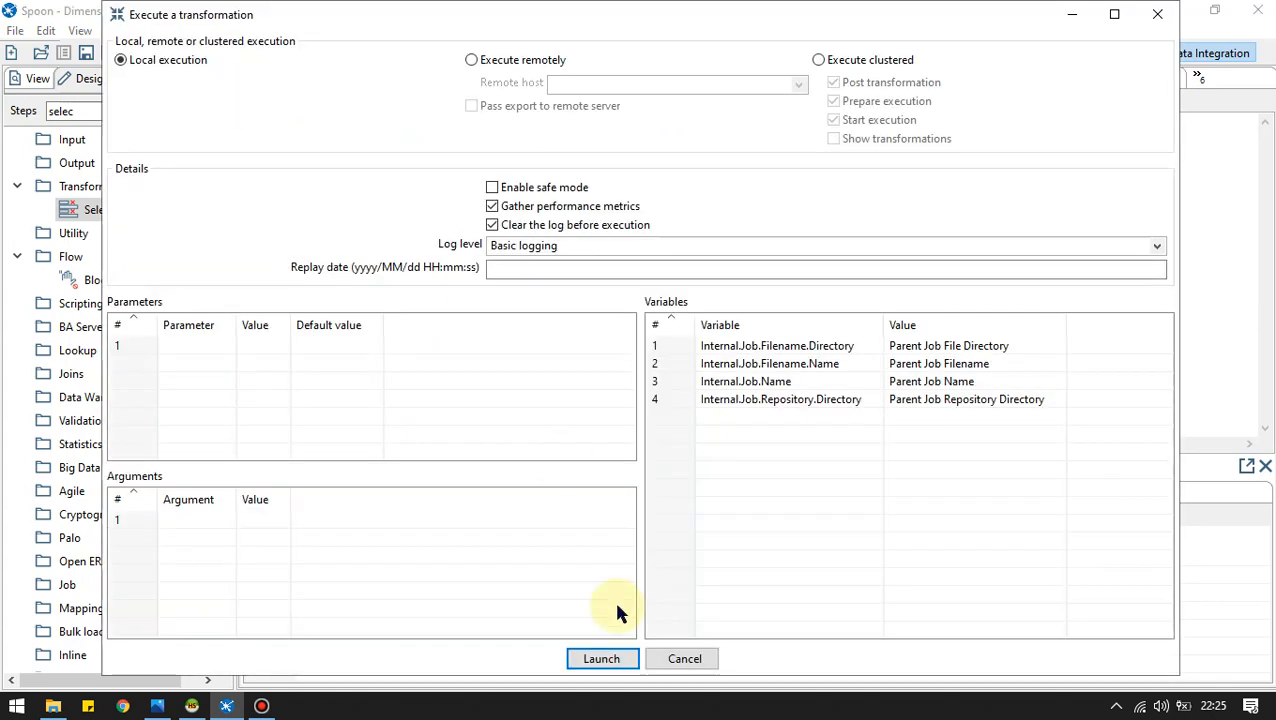
left_click(603, 658)
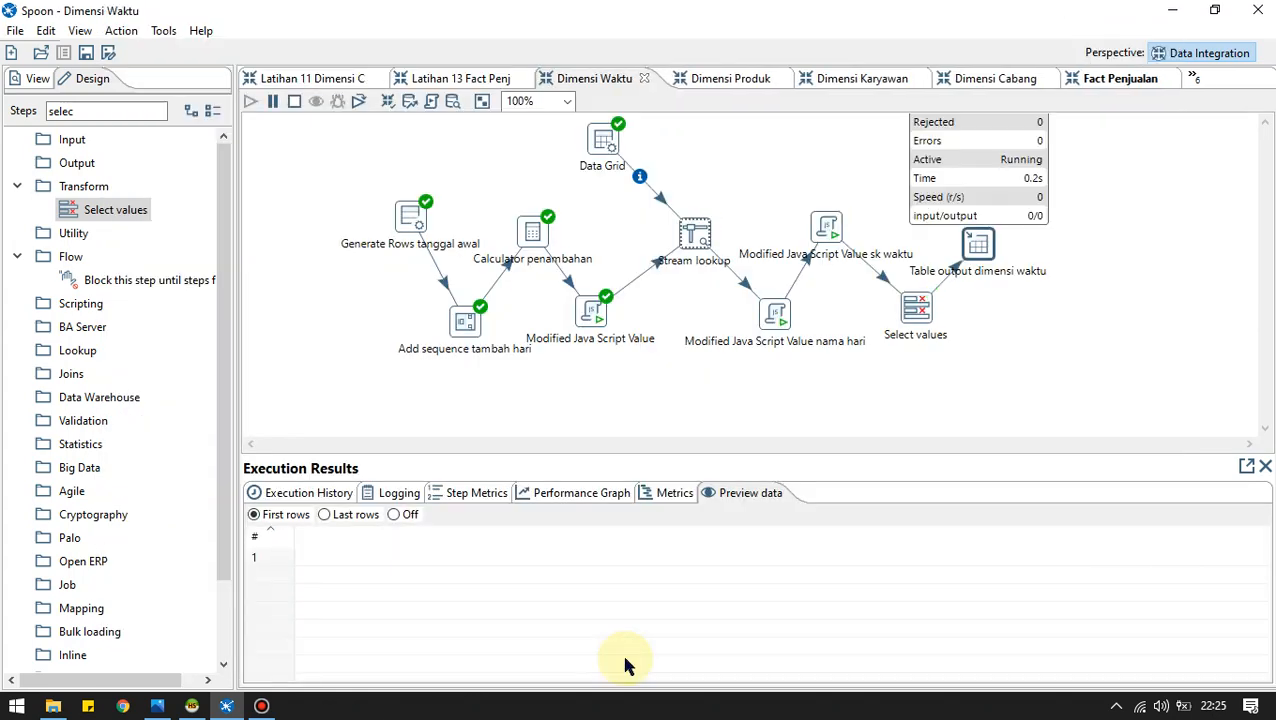
left_click(261, 706)
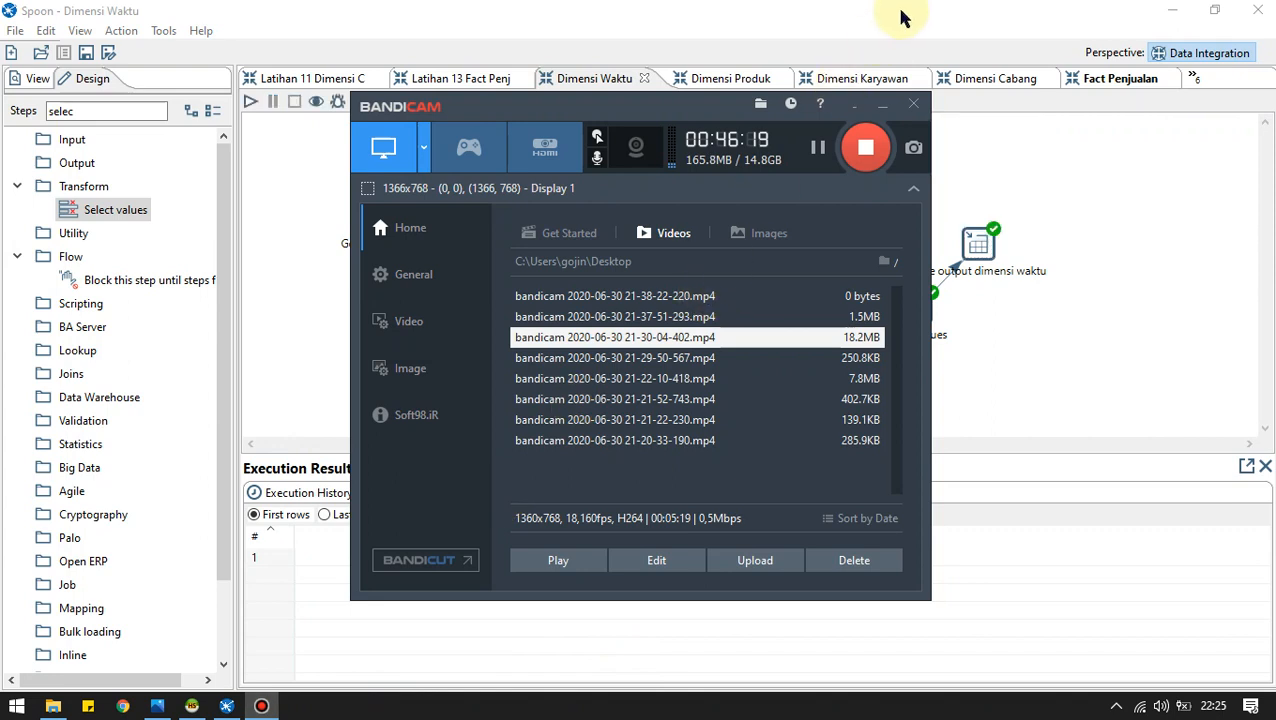
left_click(855, 106)
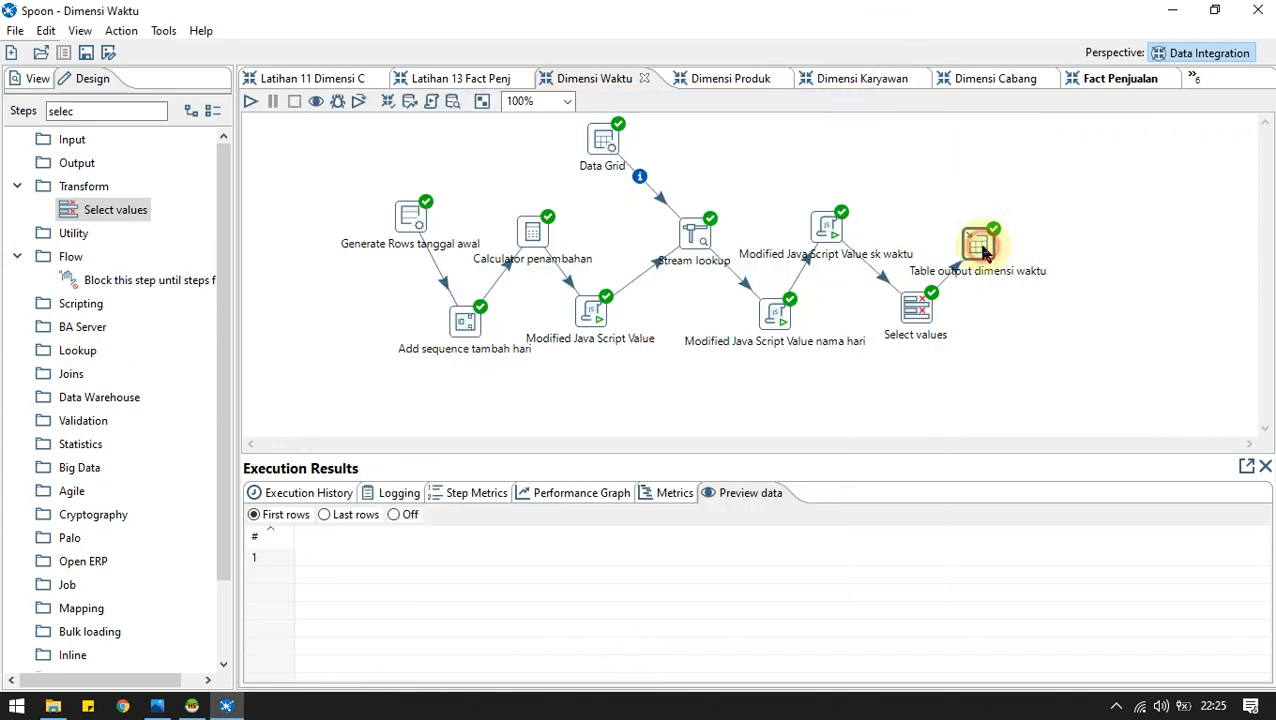
left_click(983, 248)
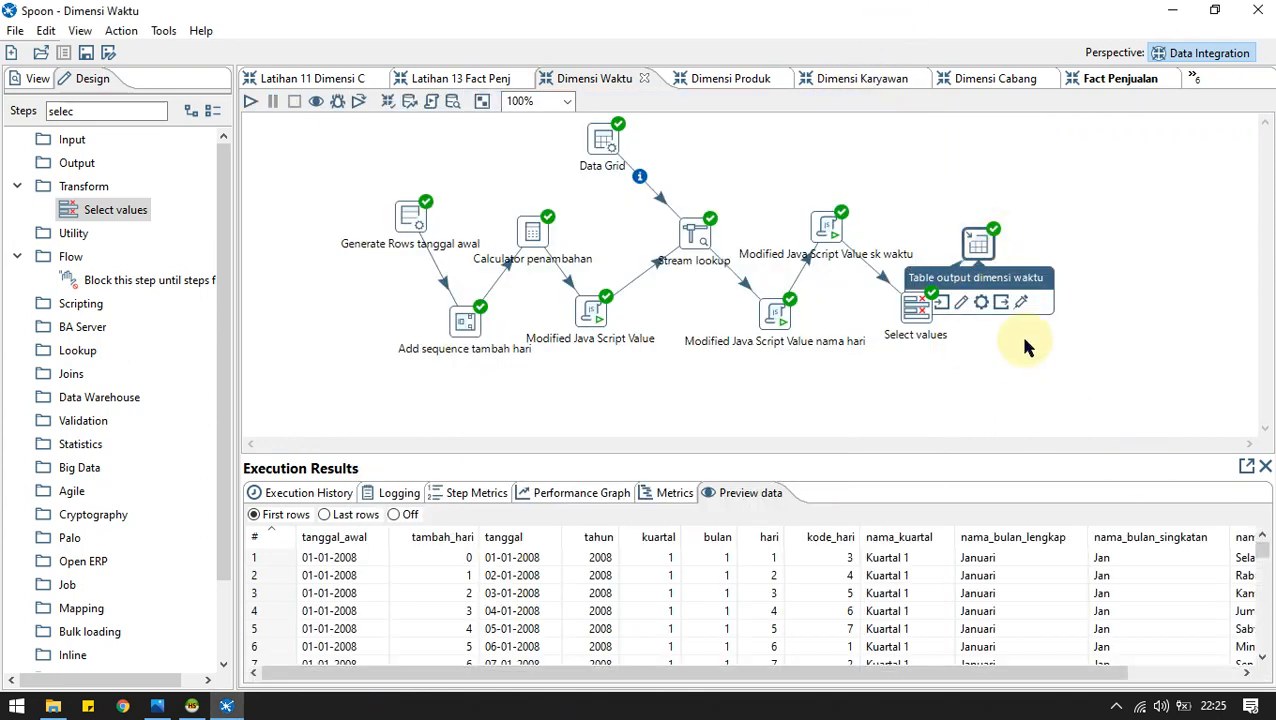
left_click(1097, 82)
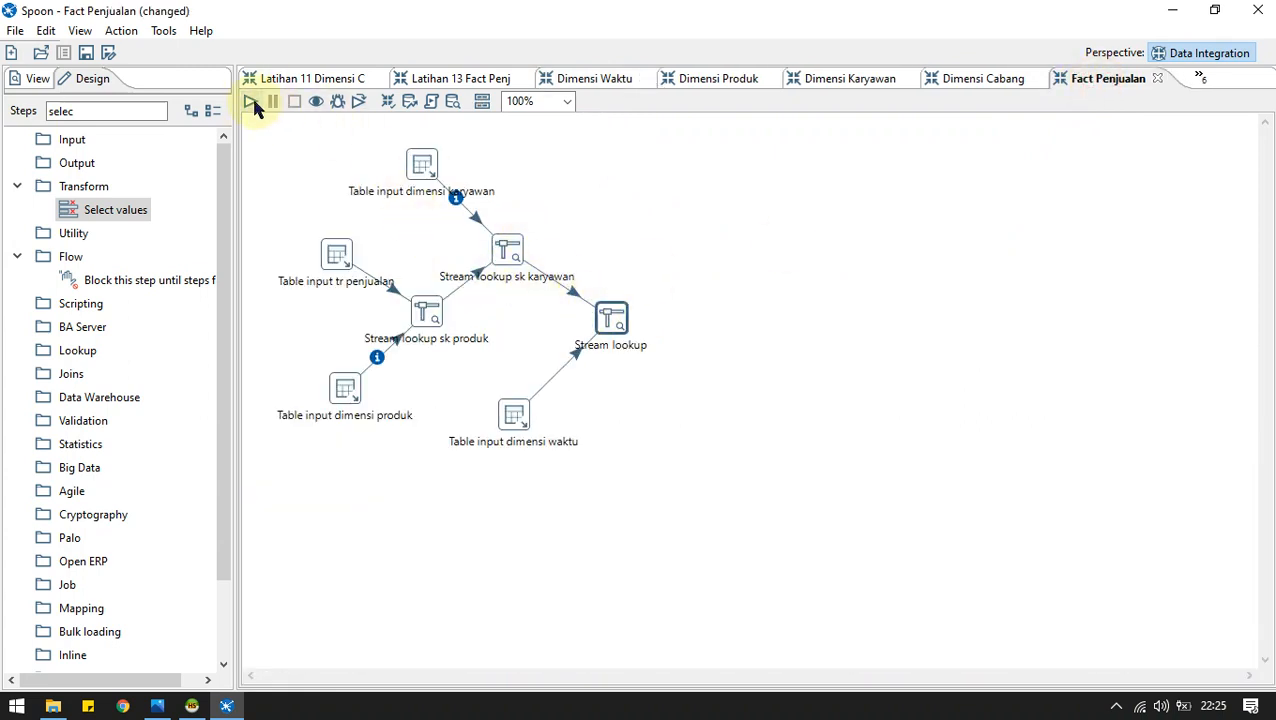
double_click(613, 320)
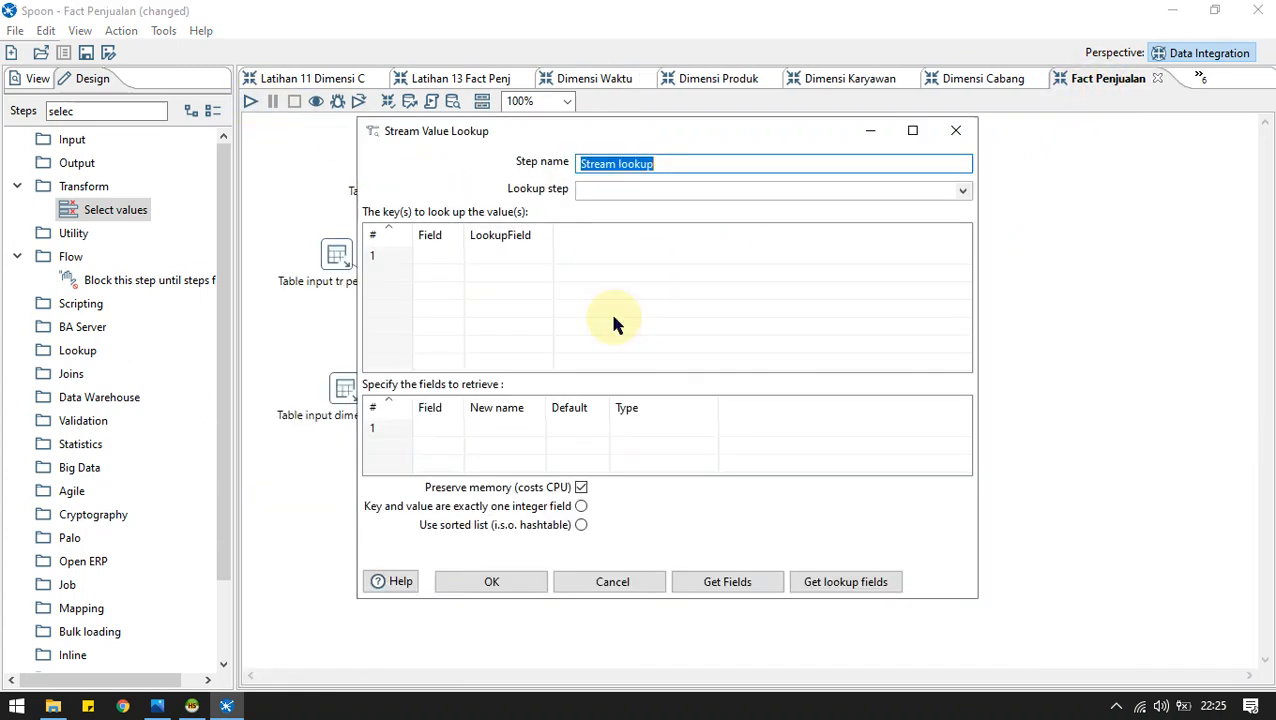
left_click(960, 190)
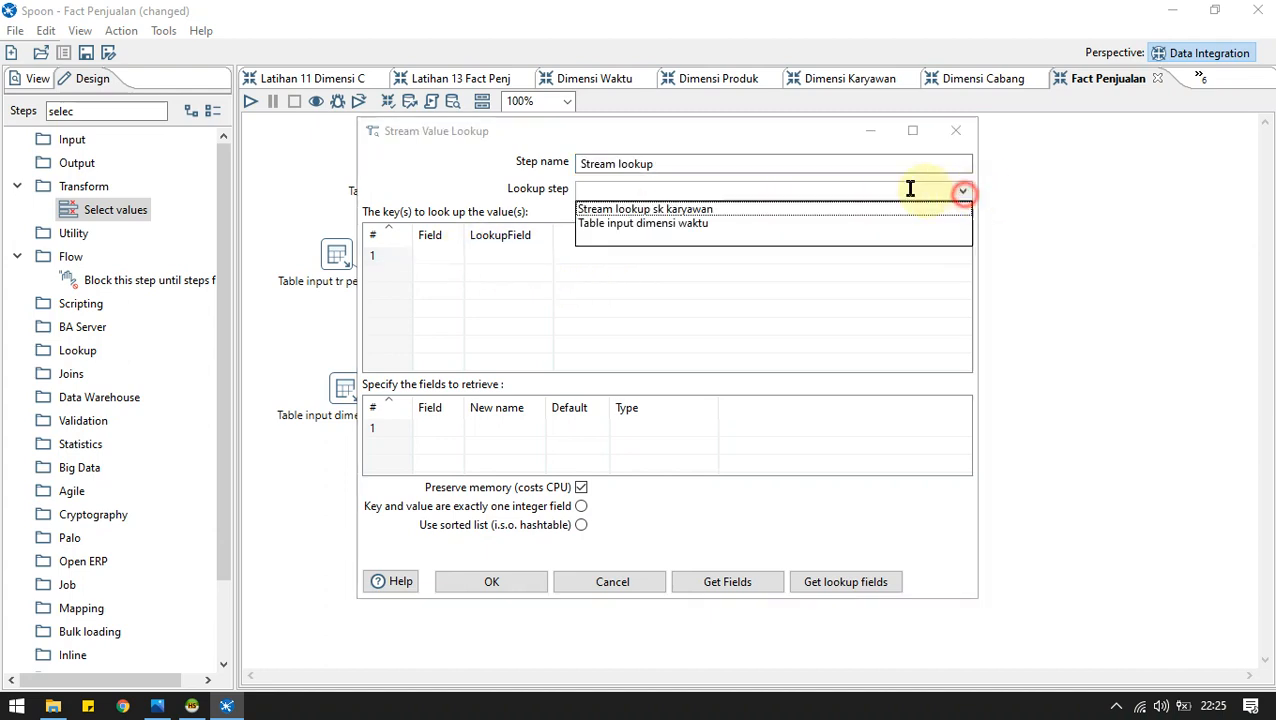
left_click(686, 230)
left_click(427, 256)
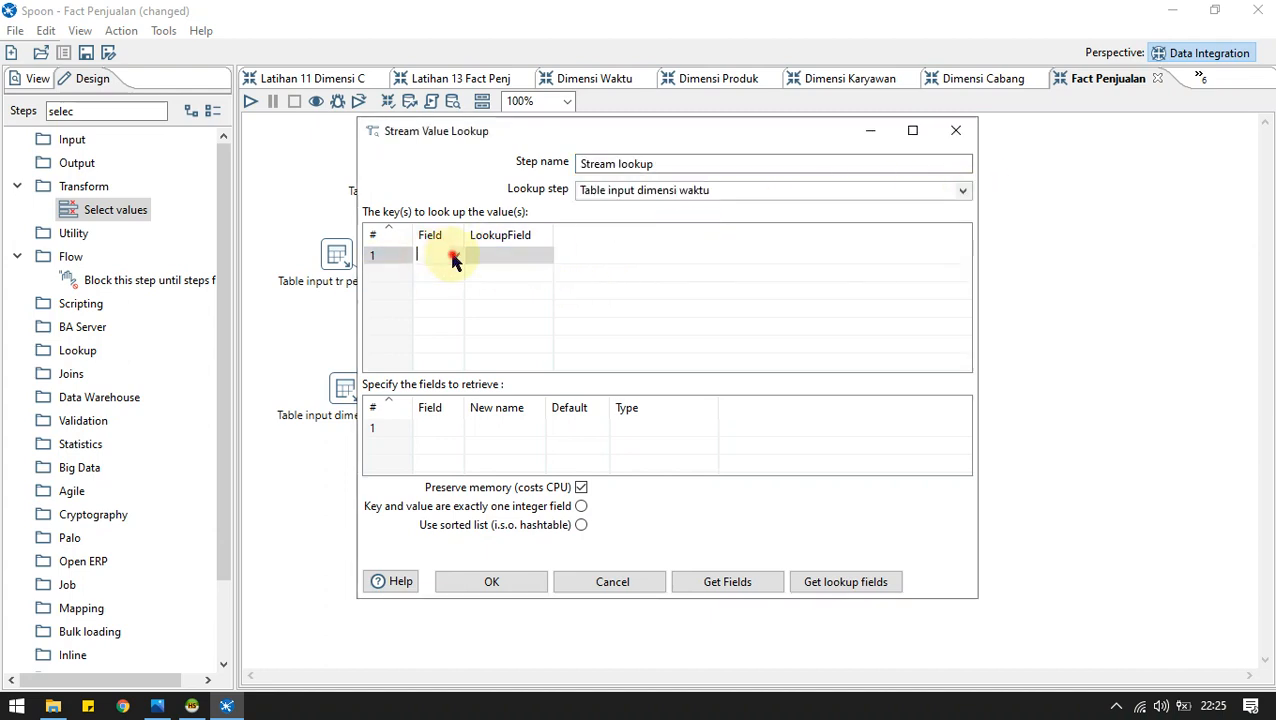
left_click(455, 256)
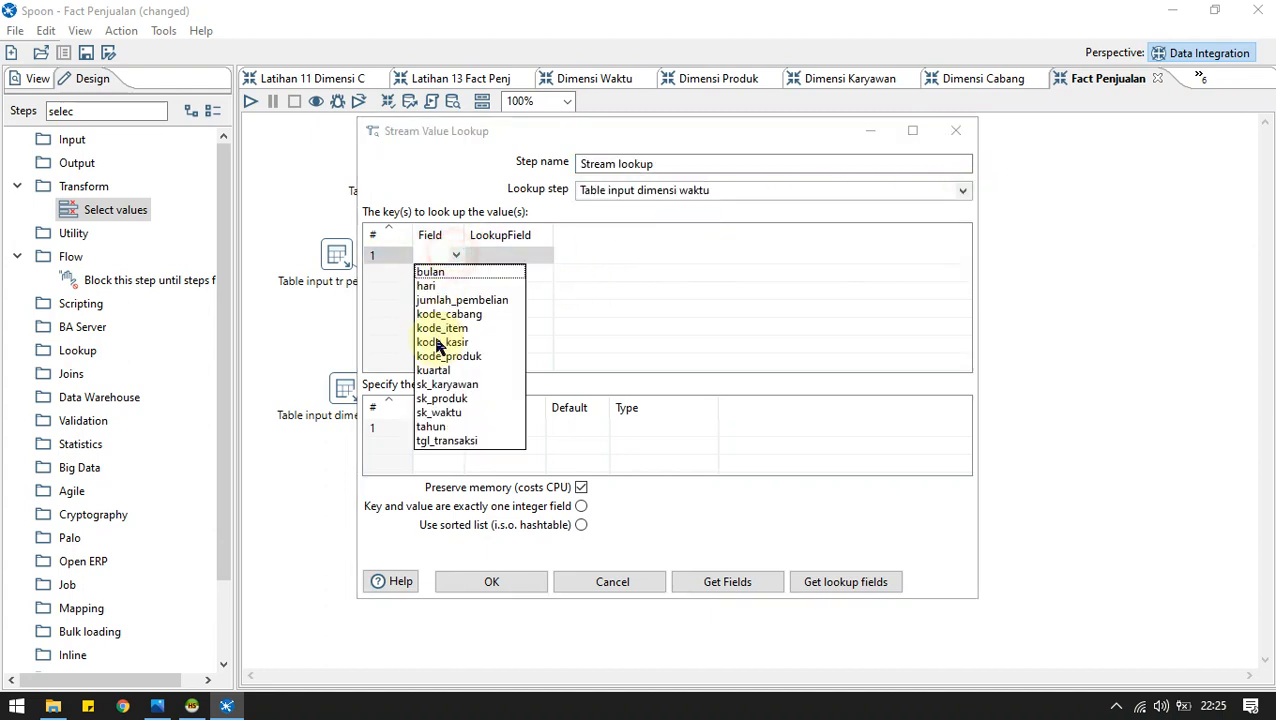
left_click(456, 441)
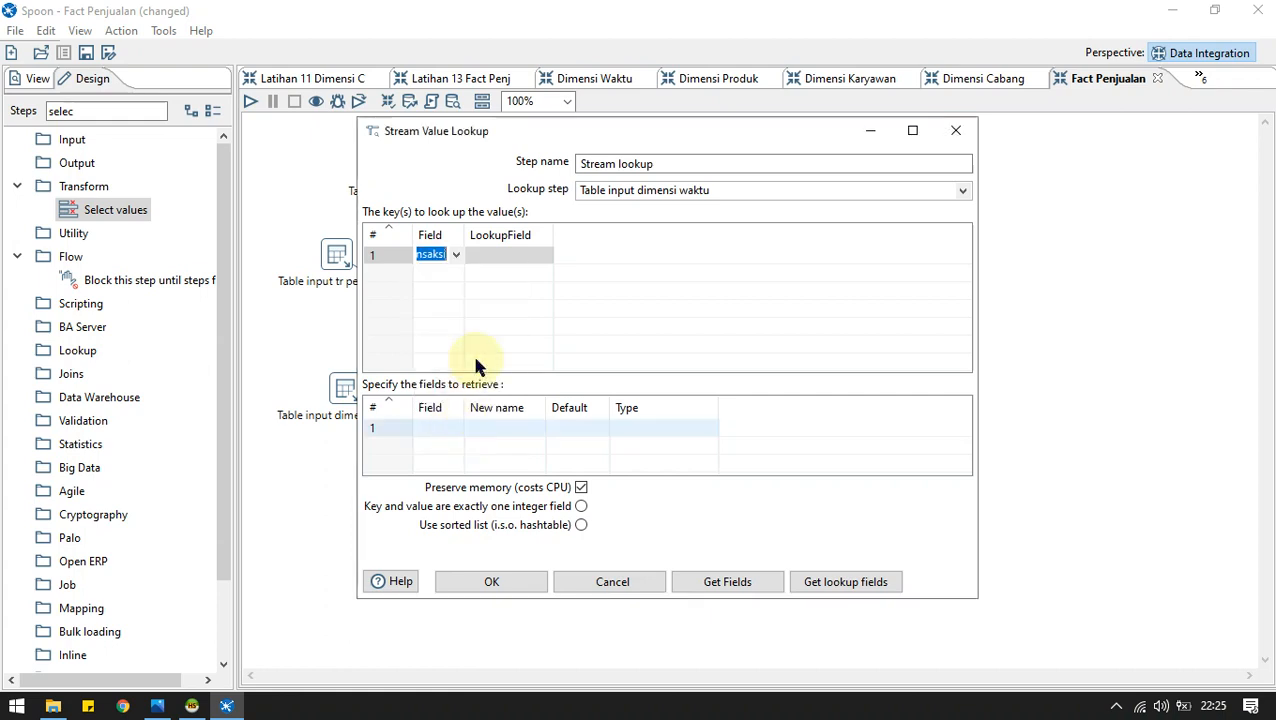
left_click(544, 258)
left_click(546, 257)
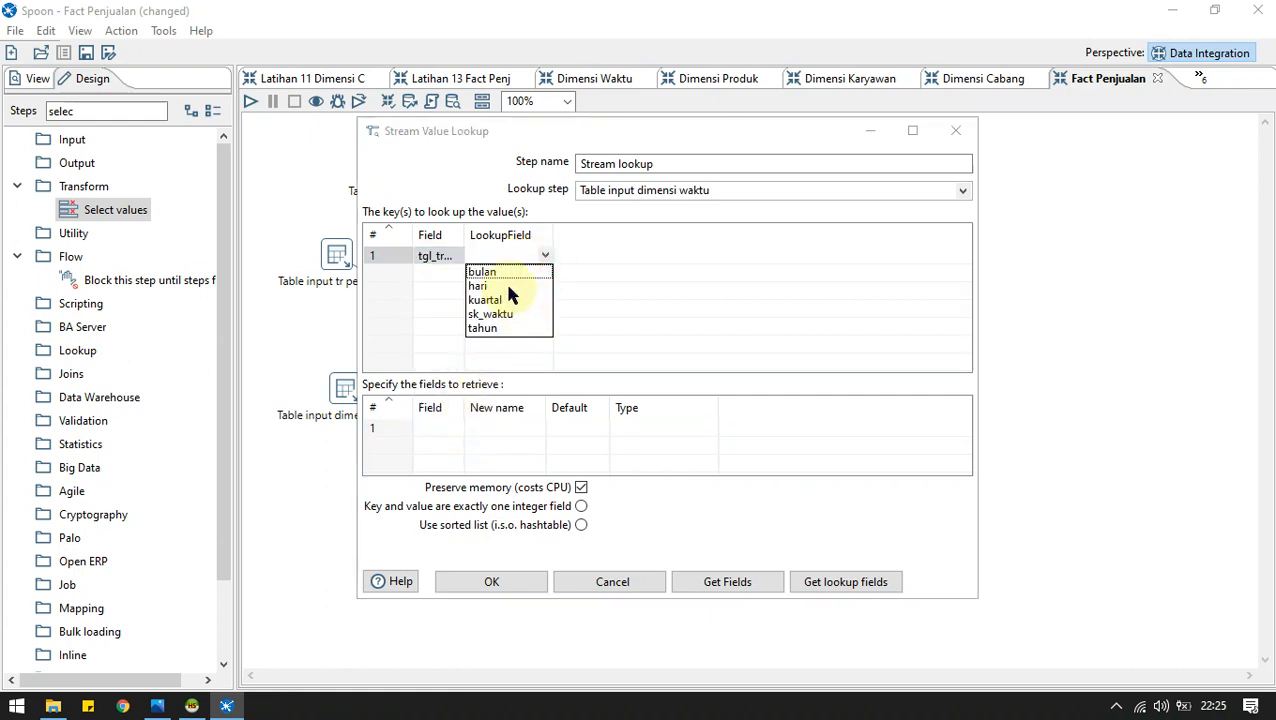
left_click(600, 260)
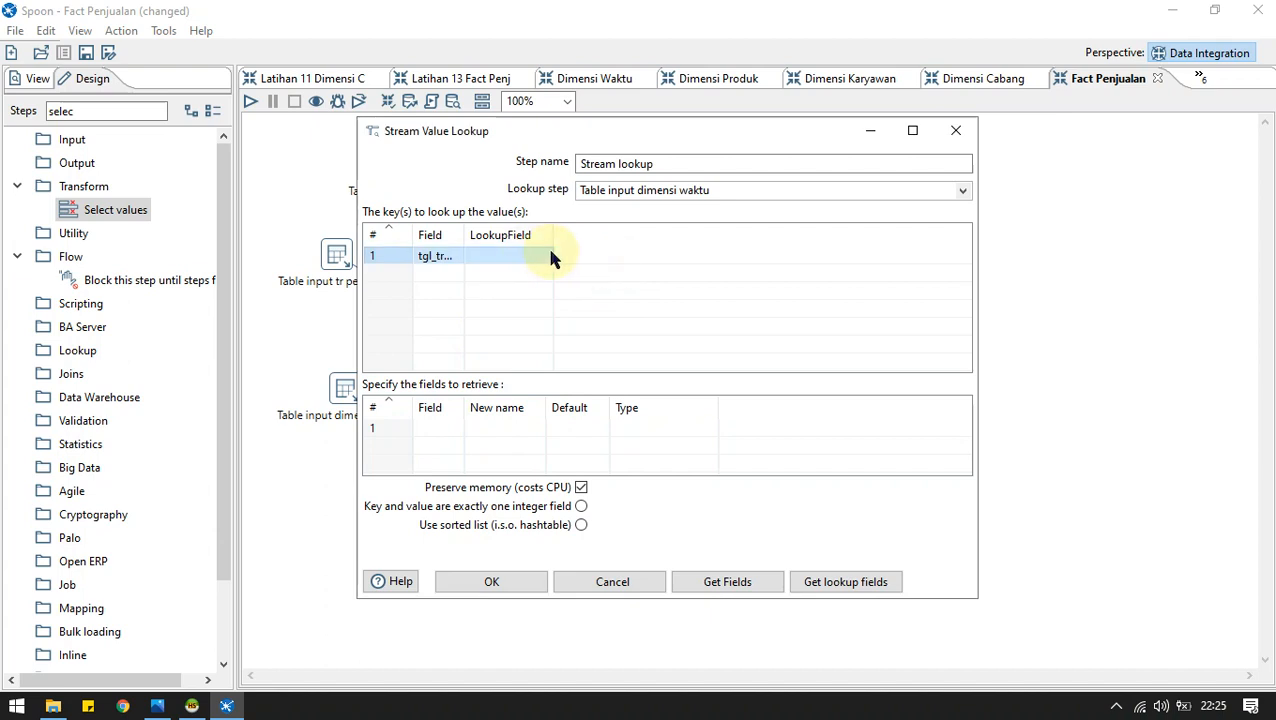
left_click(609, 577)
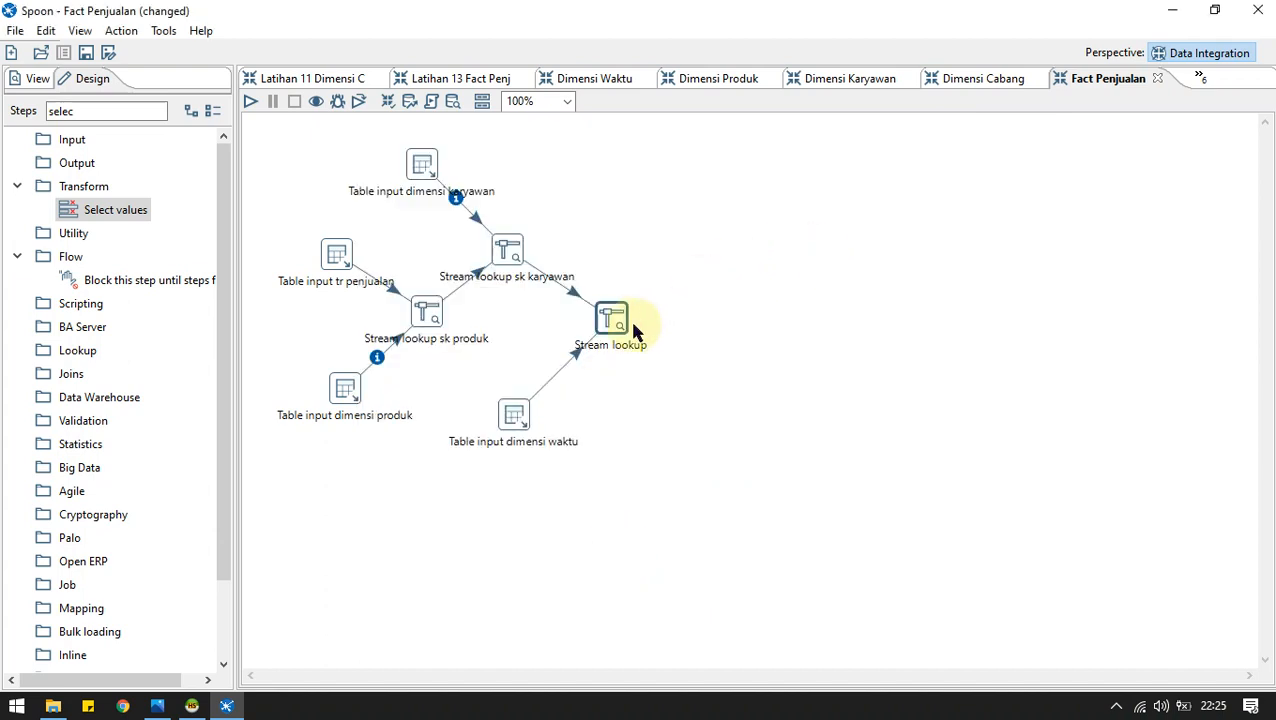
key("Delete")
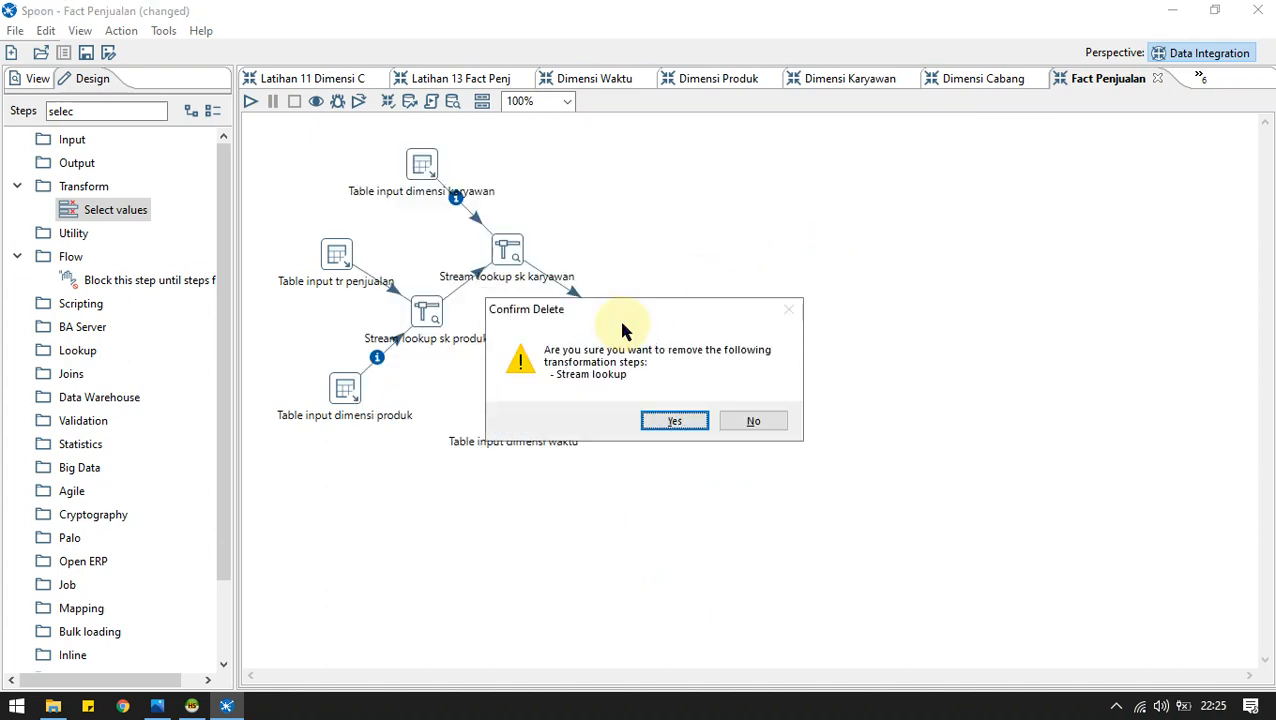
left_click(735, 428)
Delete the Table input dimensi waktu step from the Fact Penjualan transformation.
left_click(507, 415)
key("Delete")
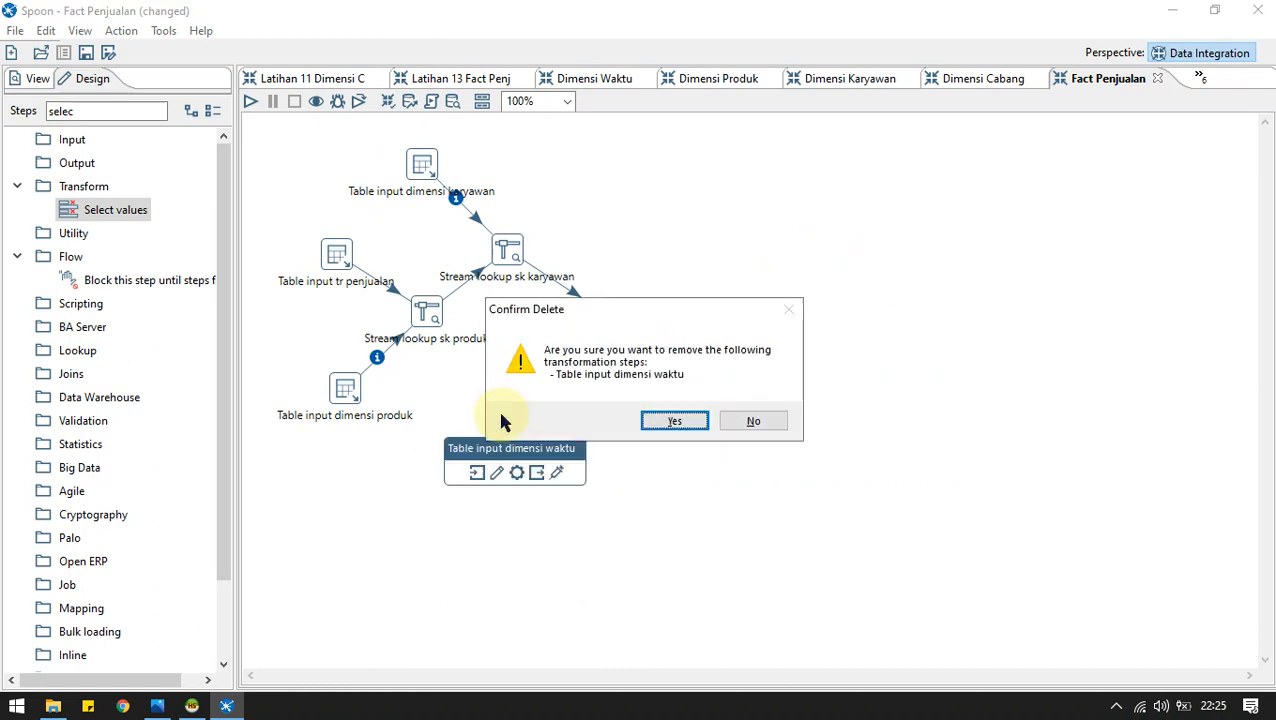
left_click(674, 420)
Search the step library for "input" and add a new Table input step below Stream lookup.
double_click(117, 111)
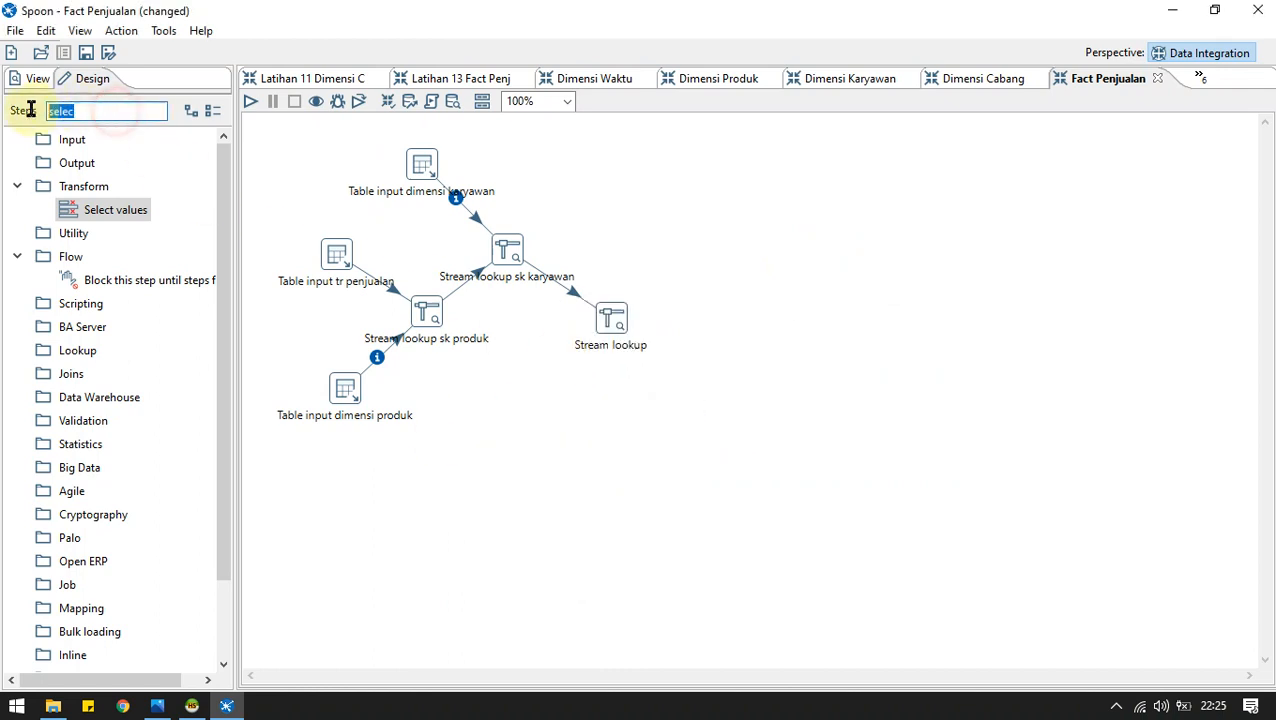
key("BackSpace")
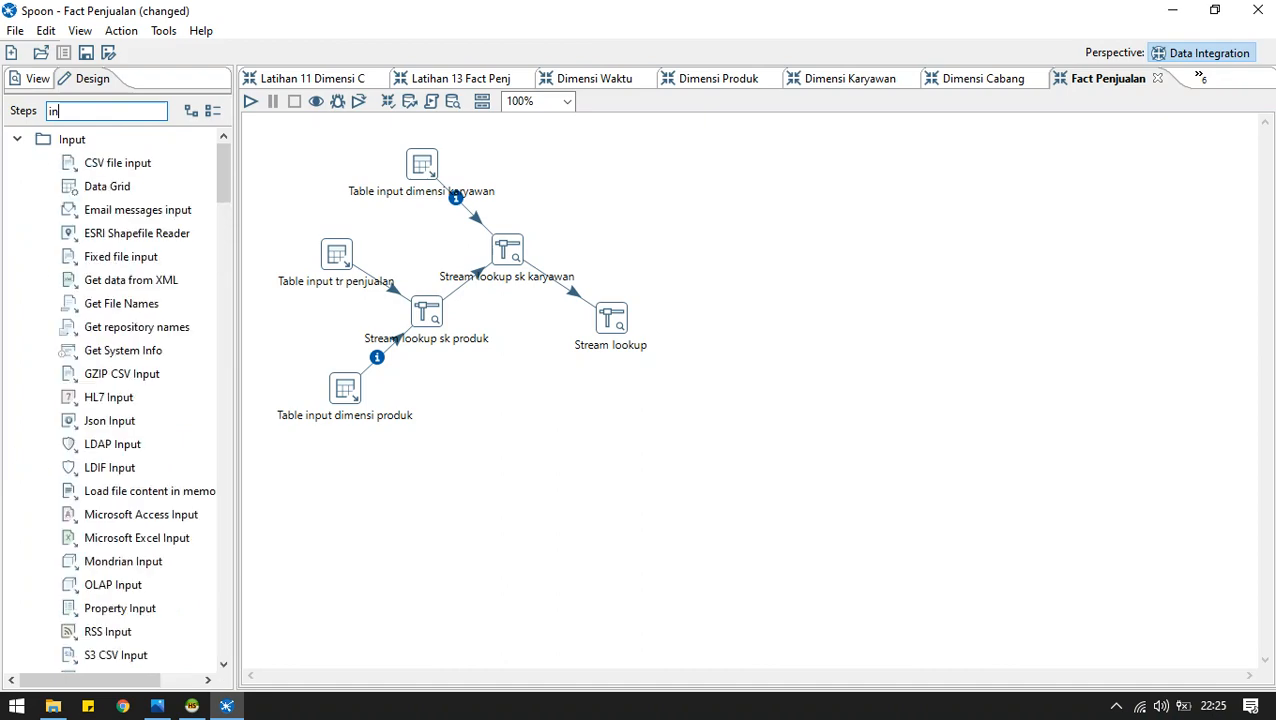
type("put")
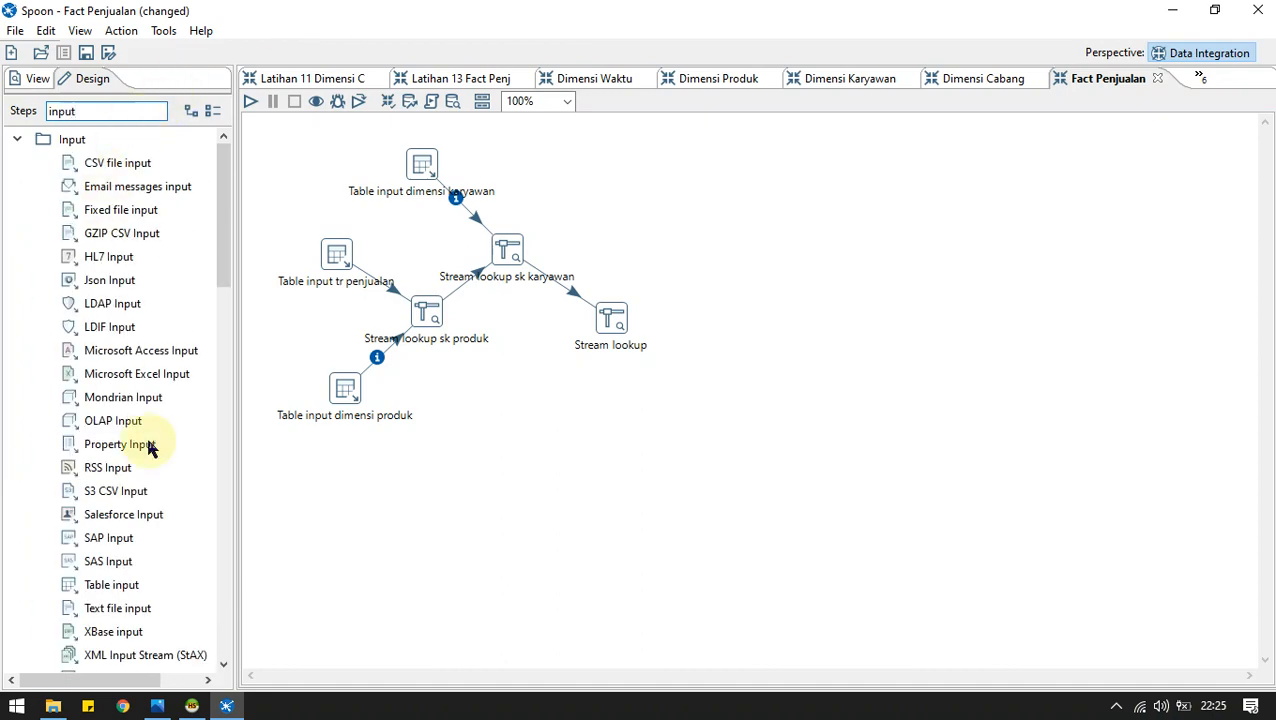
scroll(148, 436, "down", 3)
left_click(110, 373)
left_click_drag(148, 386, 553, 441)
Name the new step Table input dimensi waktu, set its connection to phi_olap, and generate a SELECT of all dimensi_waktu fields.
double_click(563, 440)
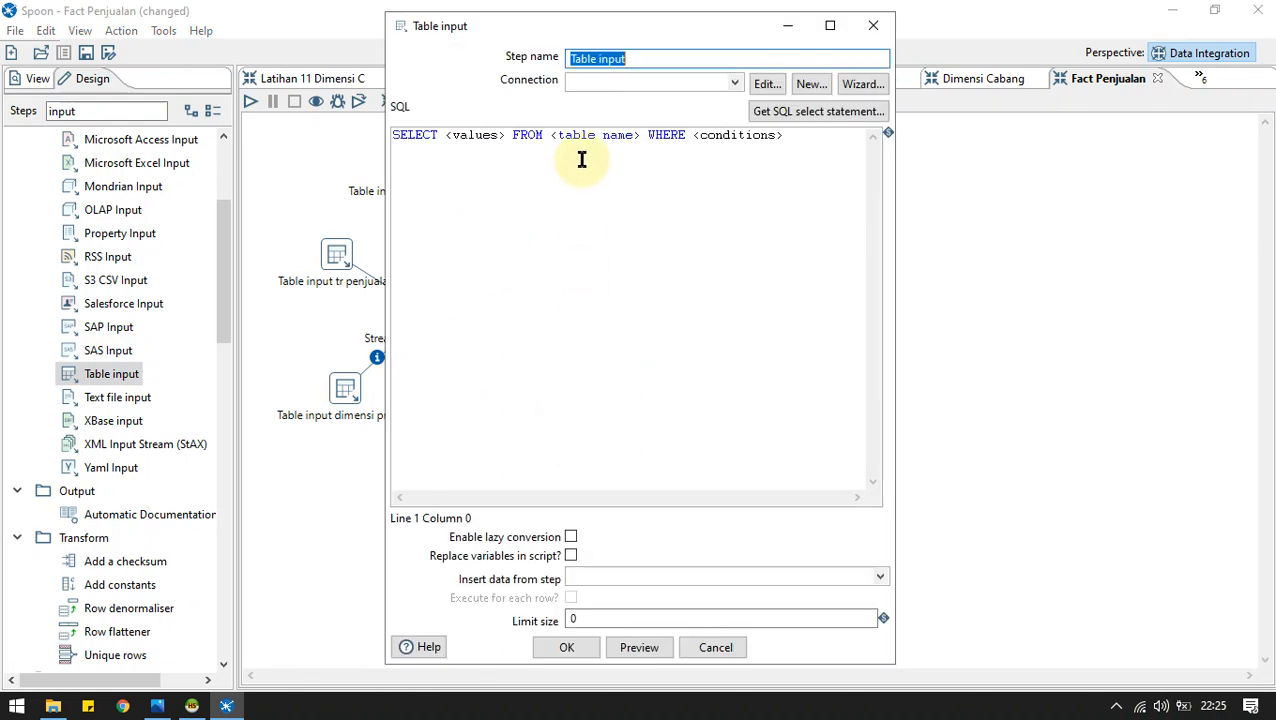
left_click(665, 61)
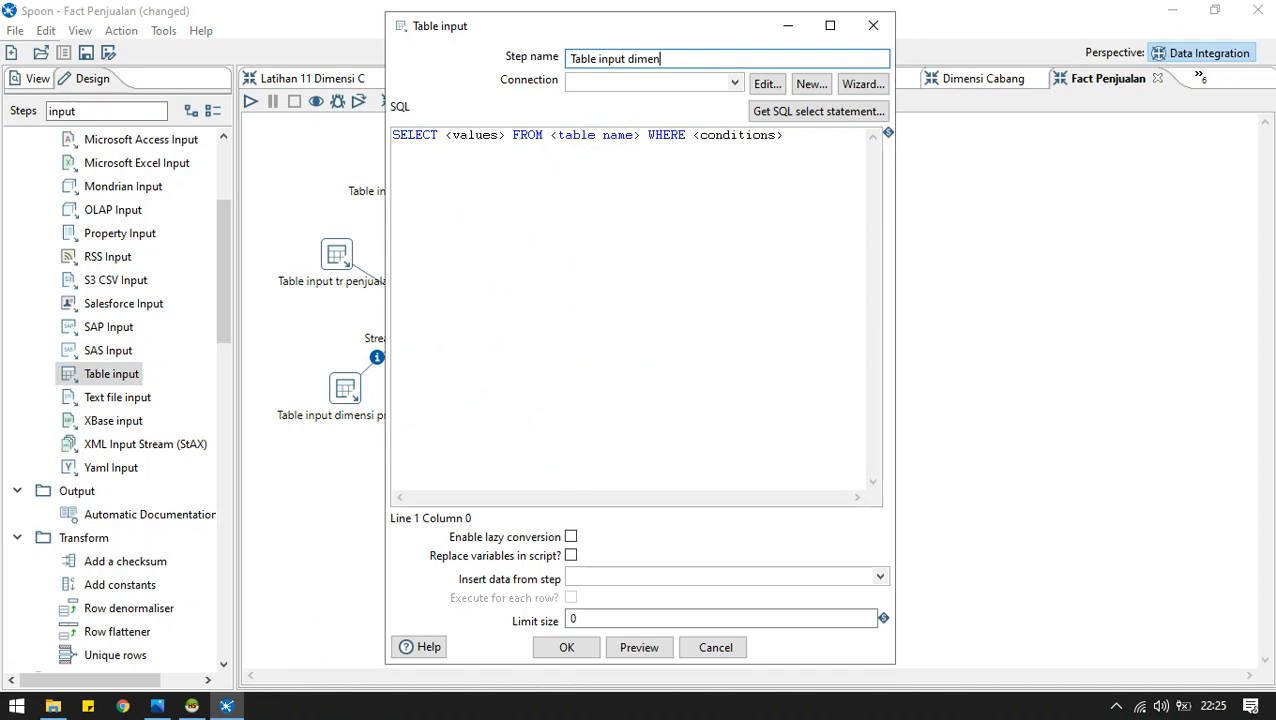
left_click(738, 87)
left_click(648, 117)
left_click(756, 111)
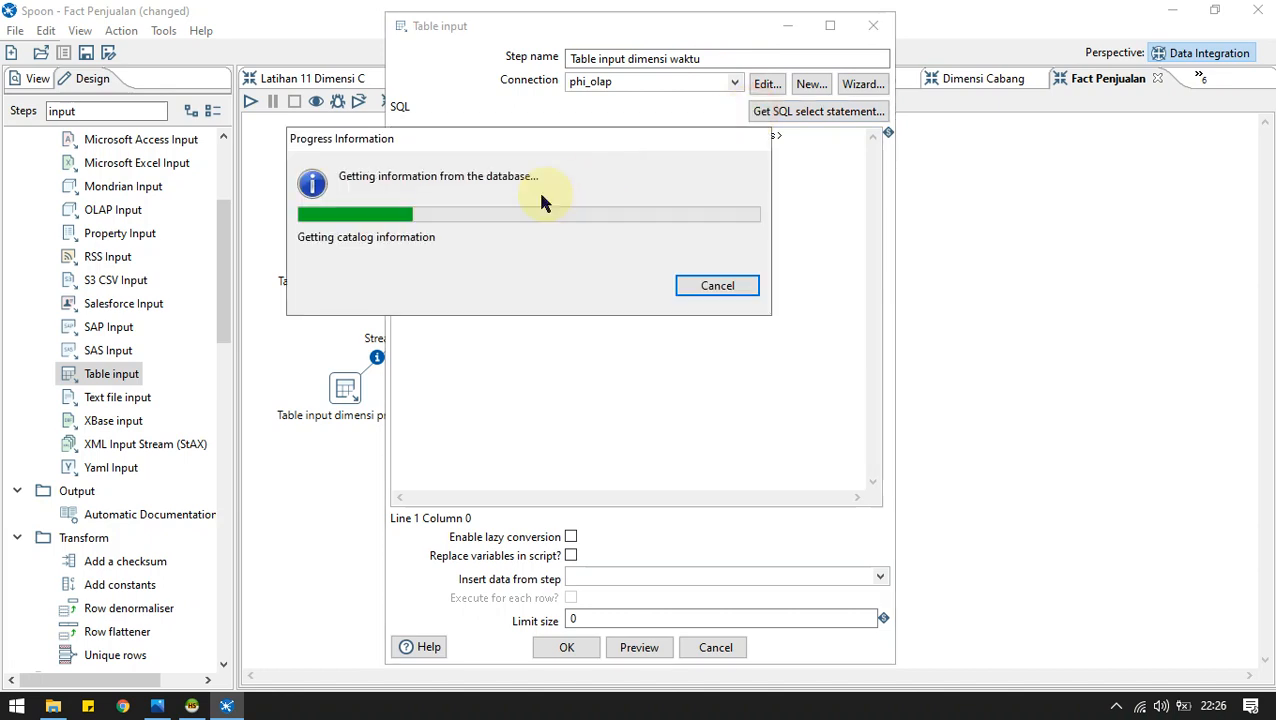
double_click(411, 221)
left_click(399, 253)
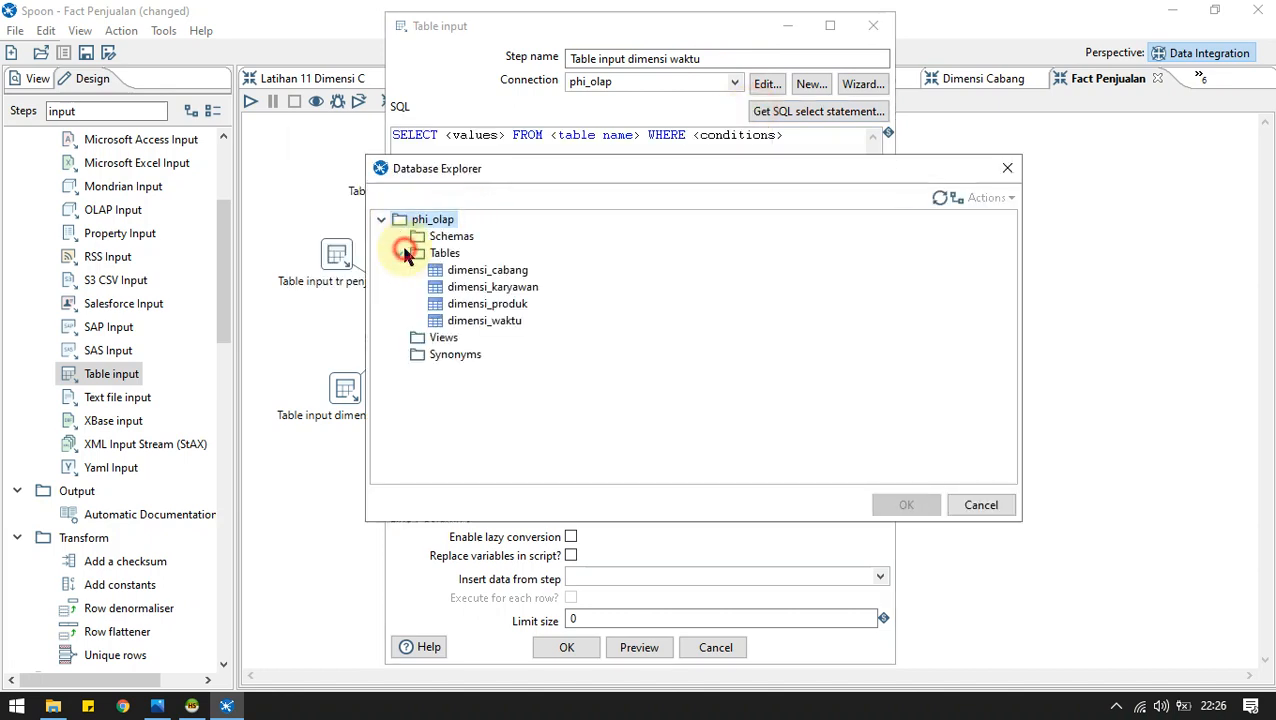
double_click(486, 321)
left_click(602, 420)
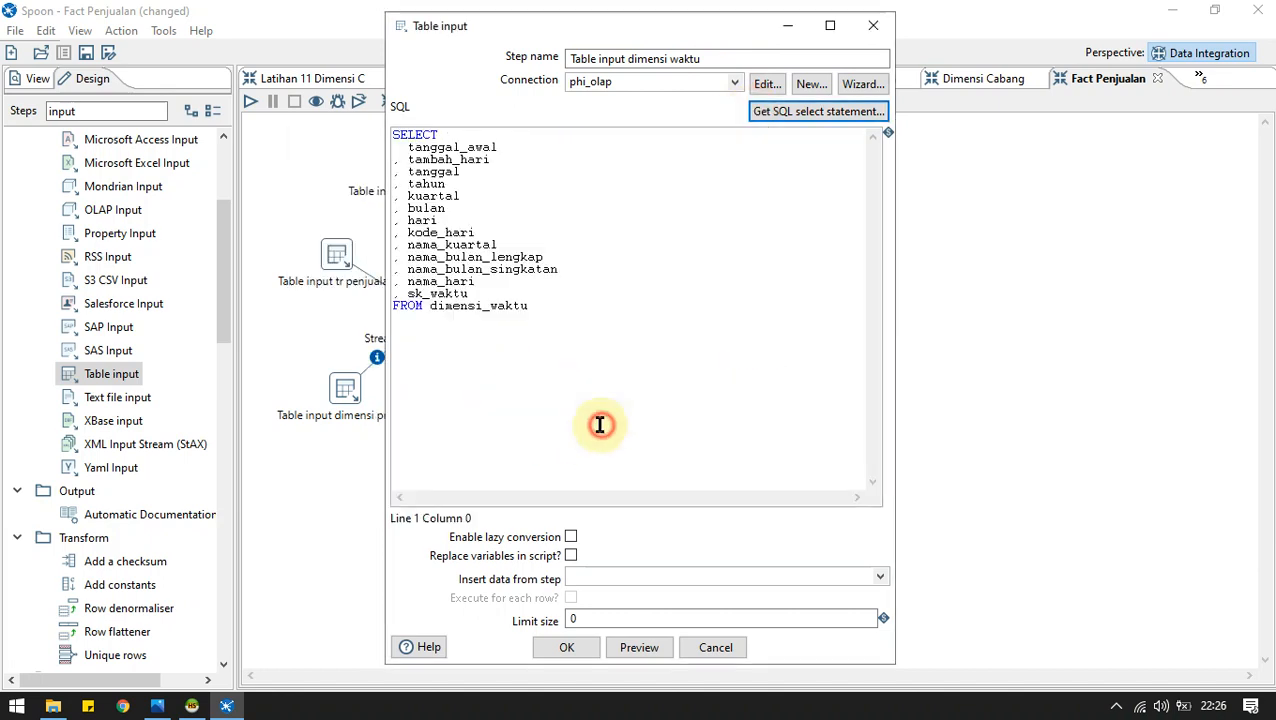
left_click(568, 652)
Reposition Table input dimensi waktu closer to Stream lookup and connect it to that step with a hop.
left_click_drag(561, 440, 514, 390)
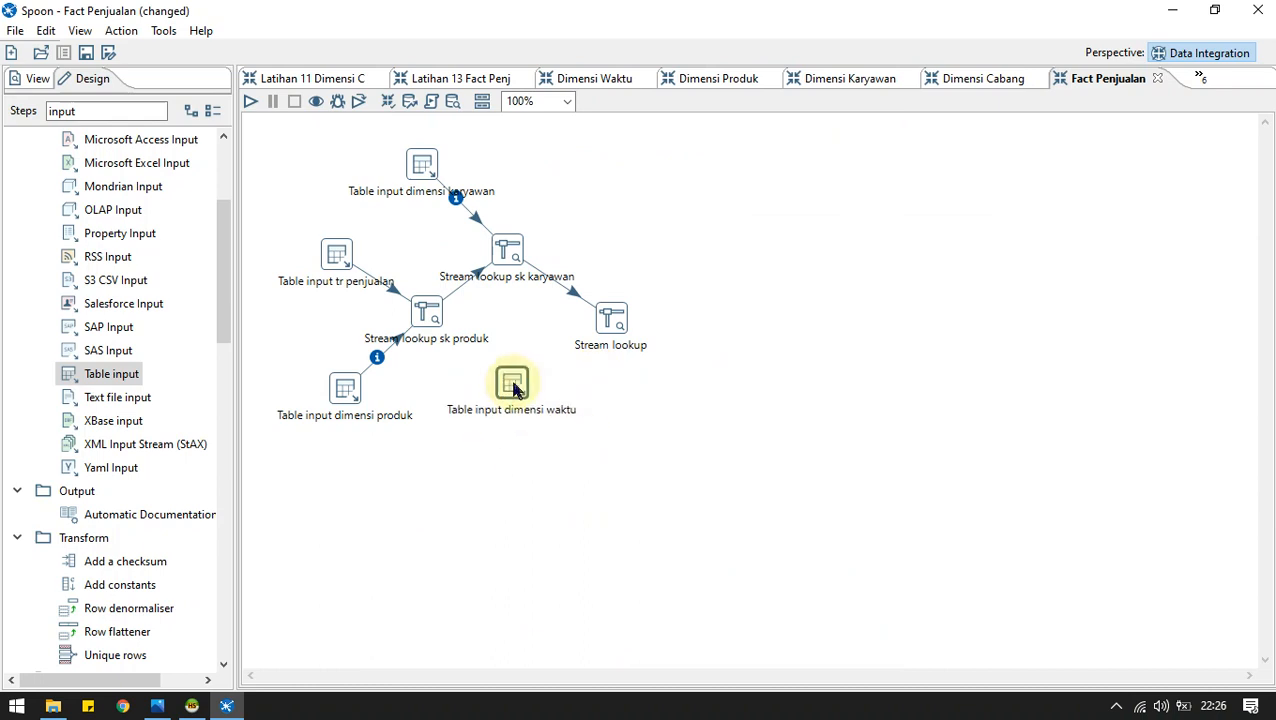
mouse_move(513, 390)
left_click_drag(550, 439, 612, 330)
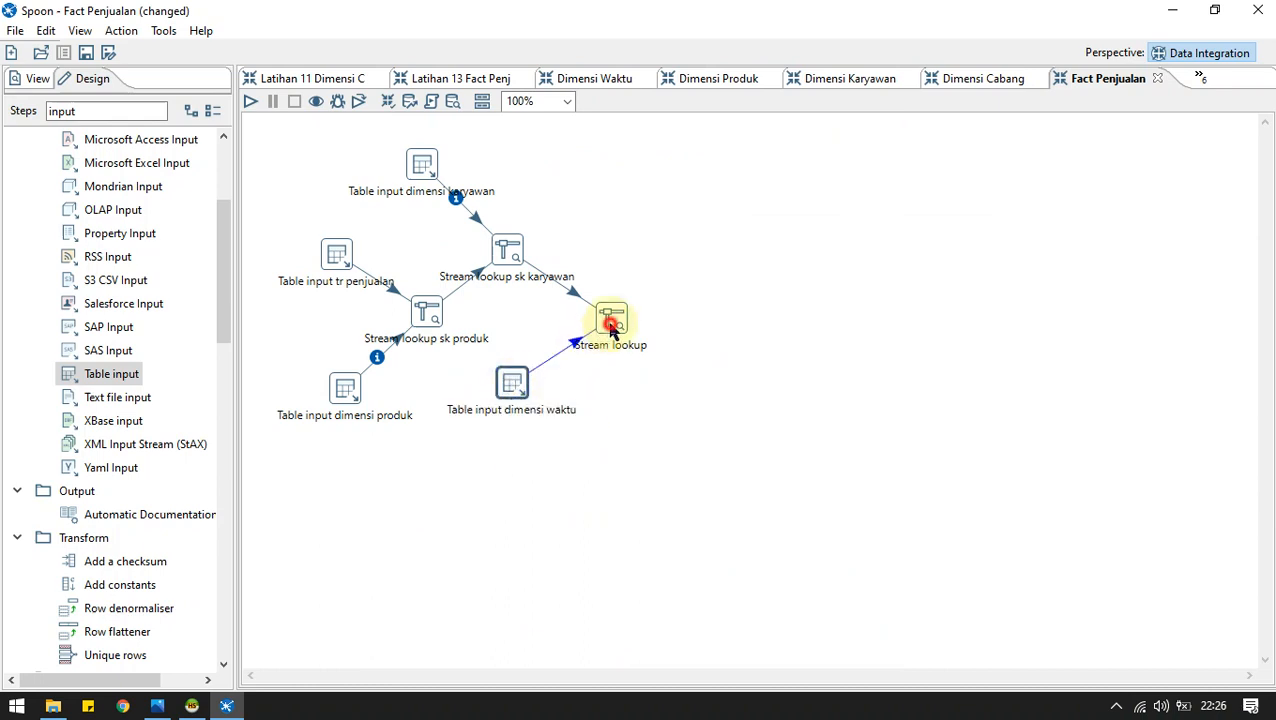
Rename Stream lookup as Stream lookup sk waktu and set its lookup step to Table input dimensi waktu.
double_click(612, 322)
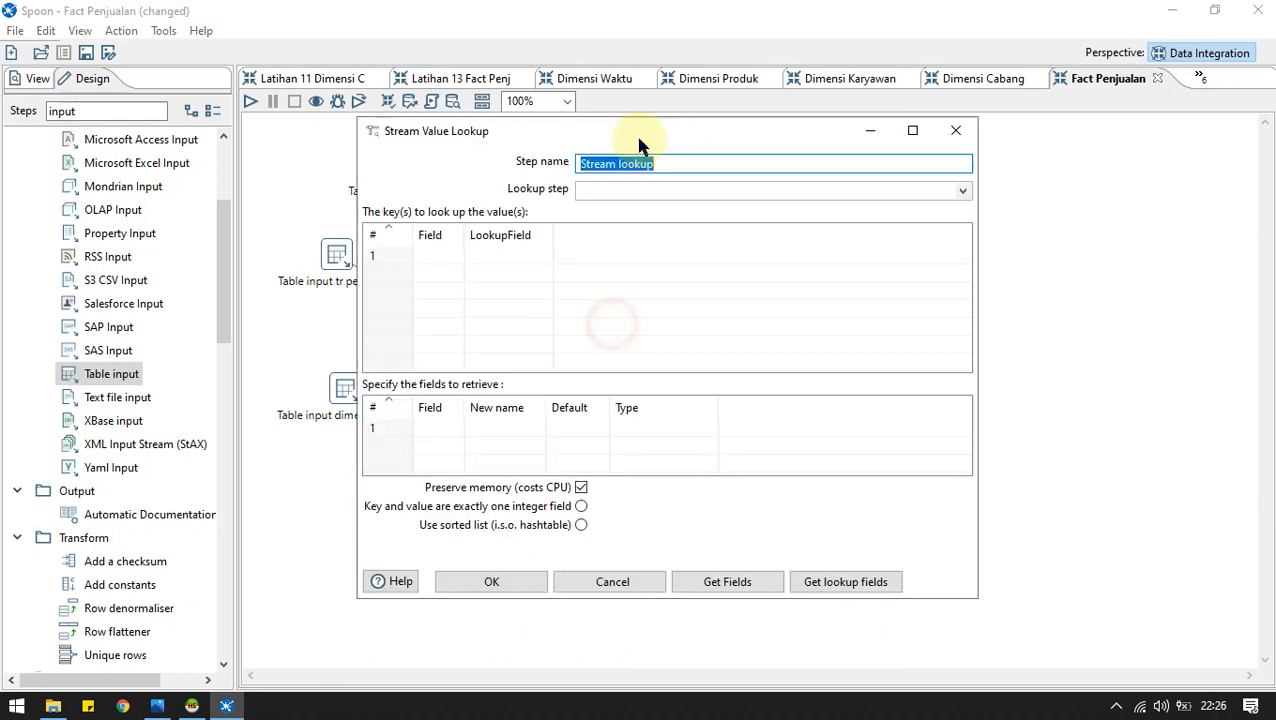
left_click(700, 163)
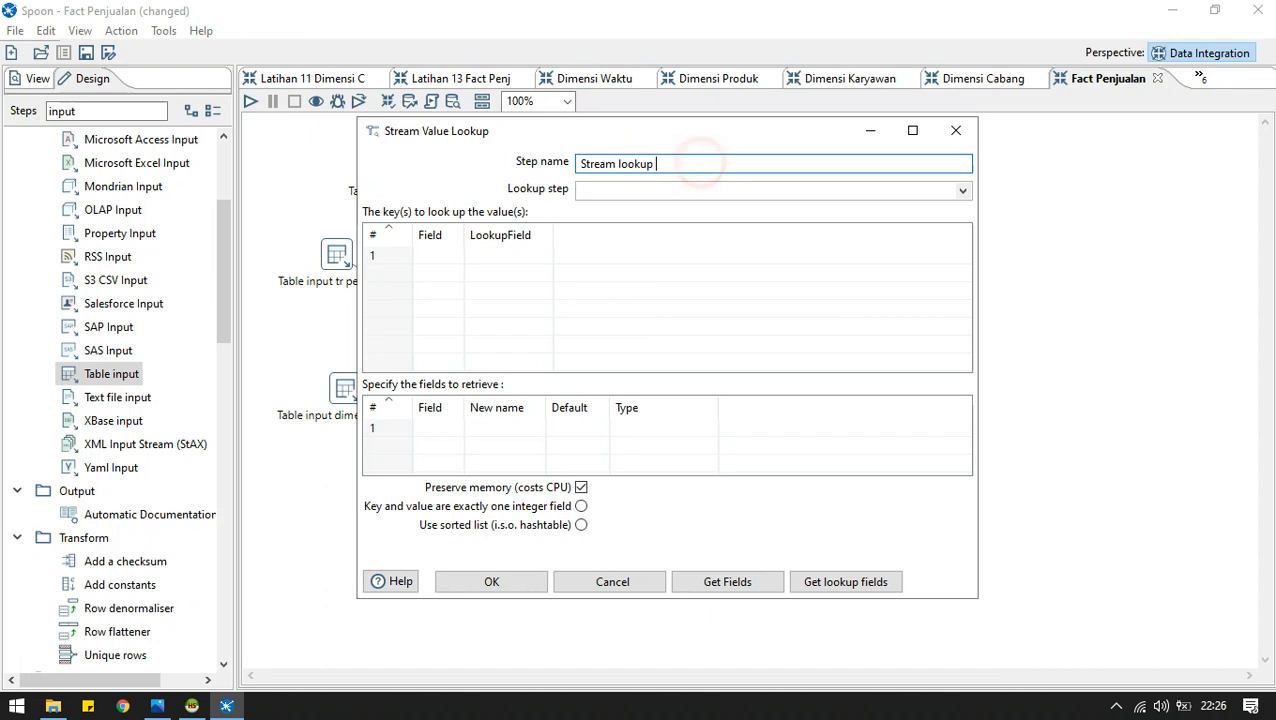
left_click(964, 191)
left_click(720, 224)
Set the lookup key to match field tgl_transaksi with lookup field tanggal.
left_click(450, 257)
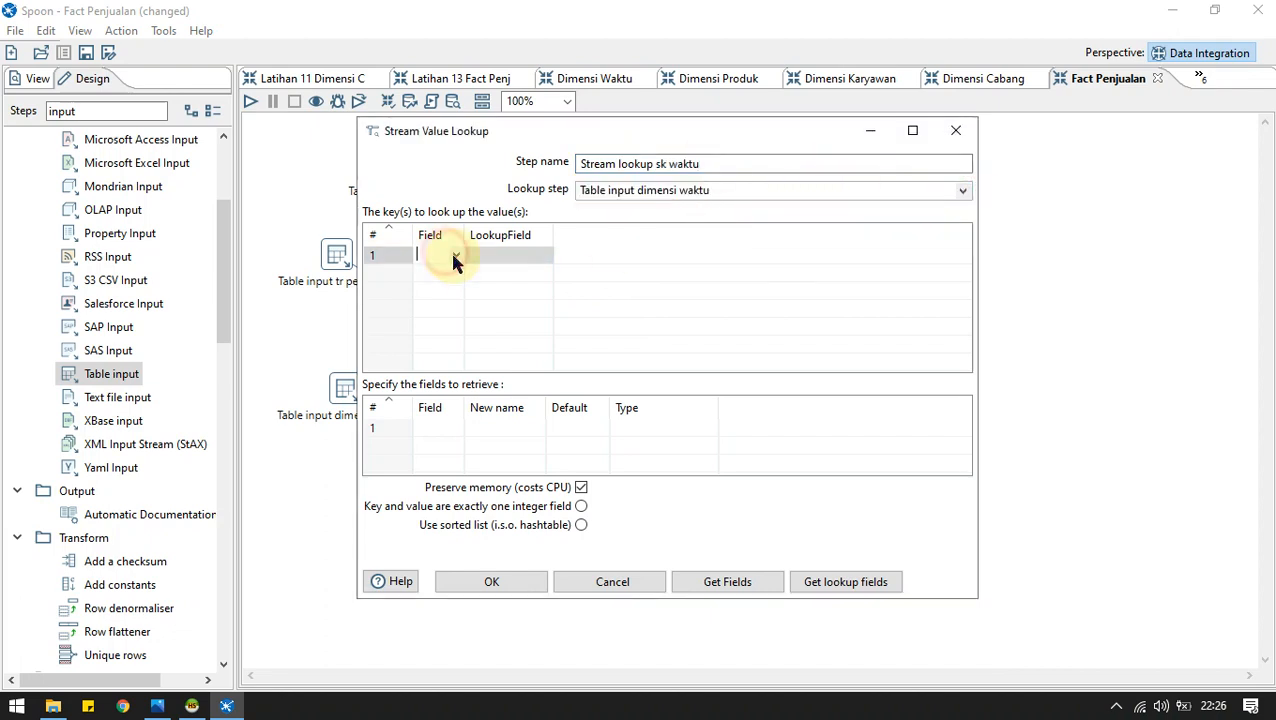
left_click(455, 258)
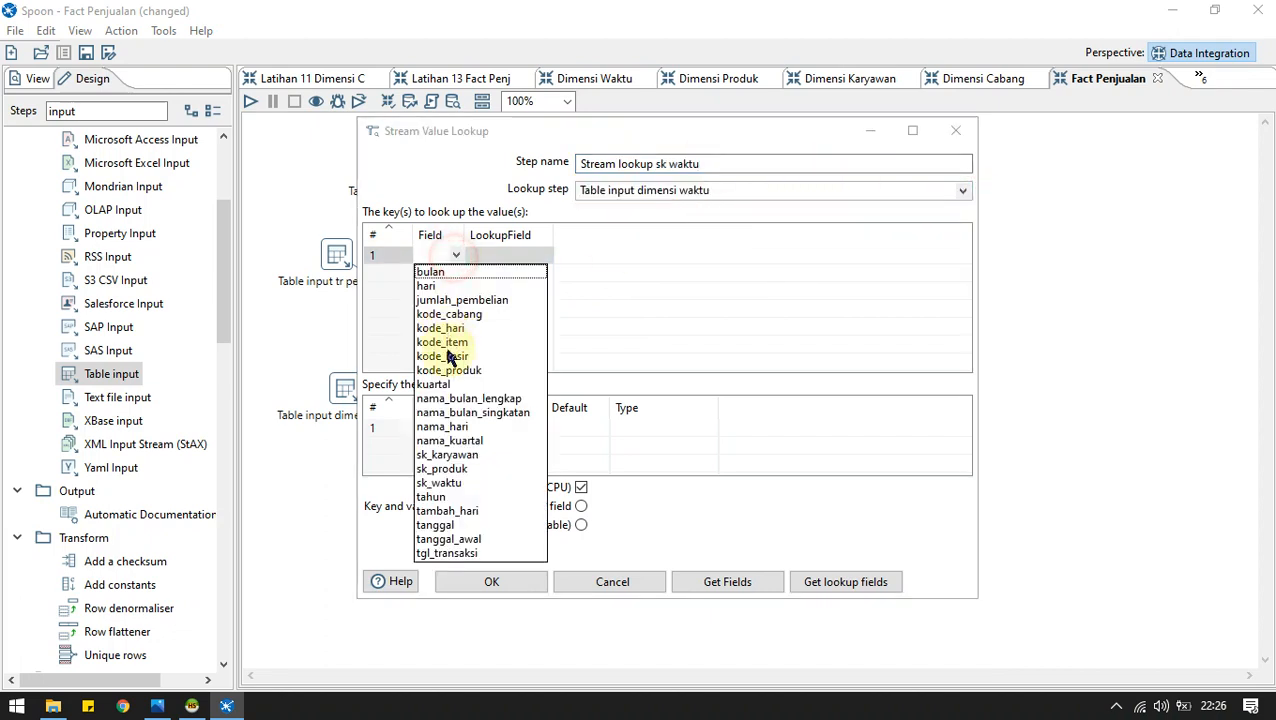
left_click(465, 526)
left_click(547, 257)
left_click(545, 256)
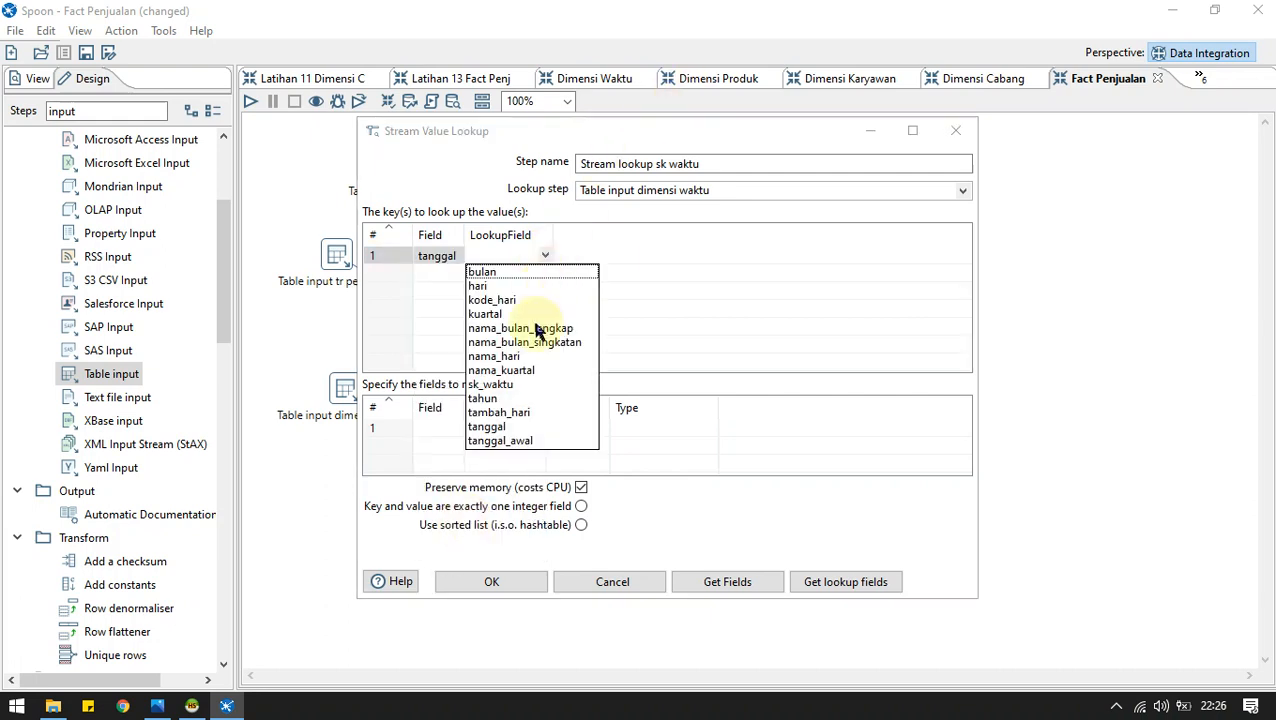
left_click(518, 427)
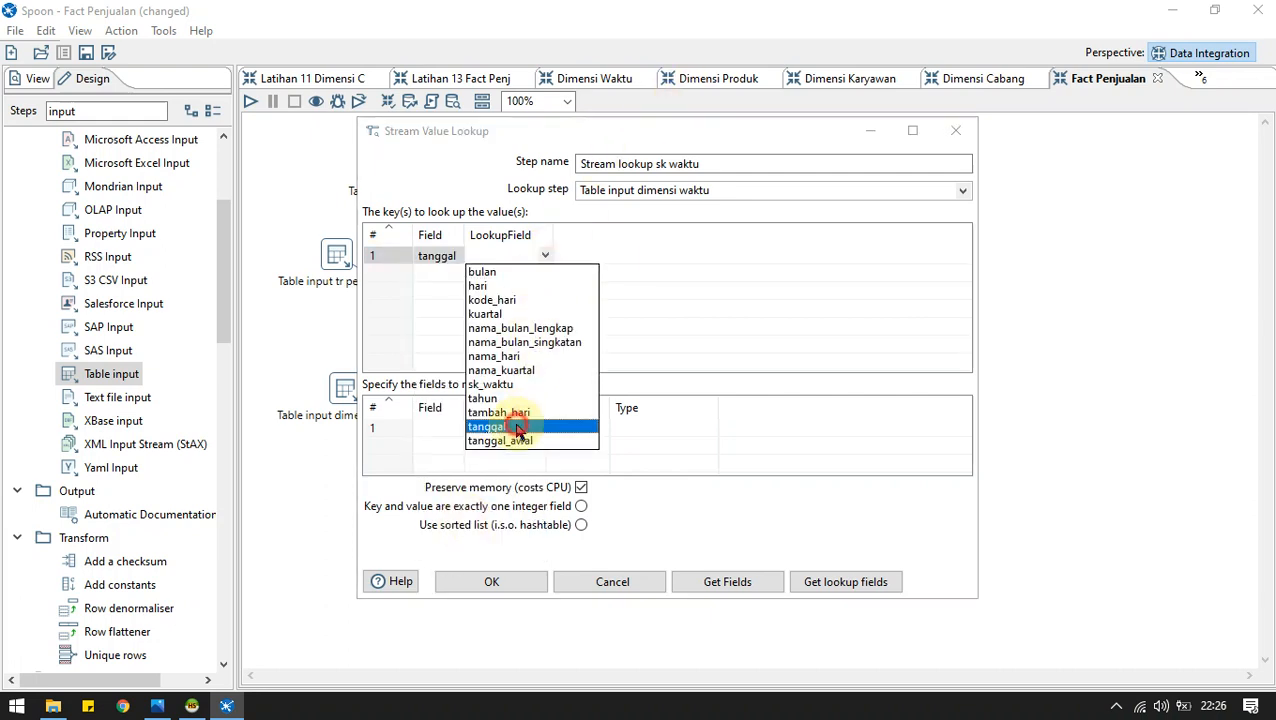
left_click(450, 252)
left_click(456, 255)
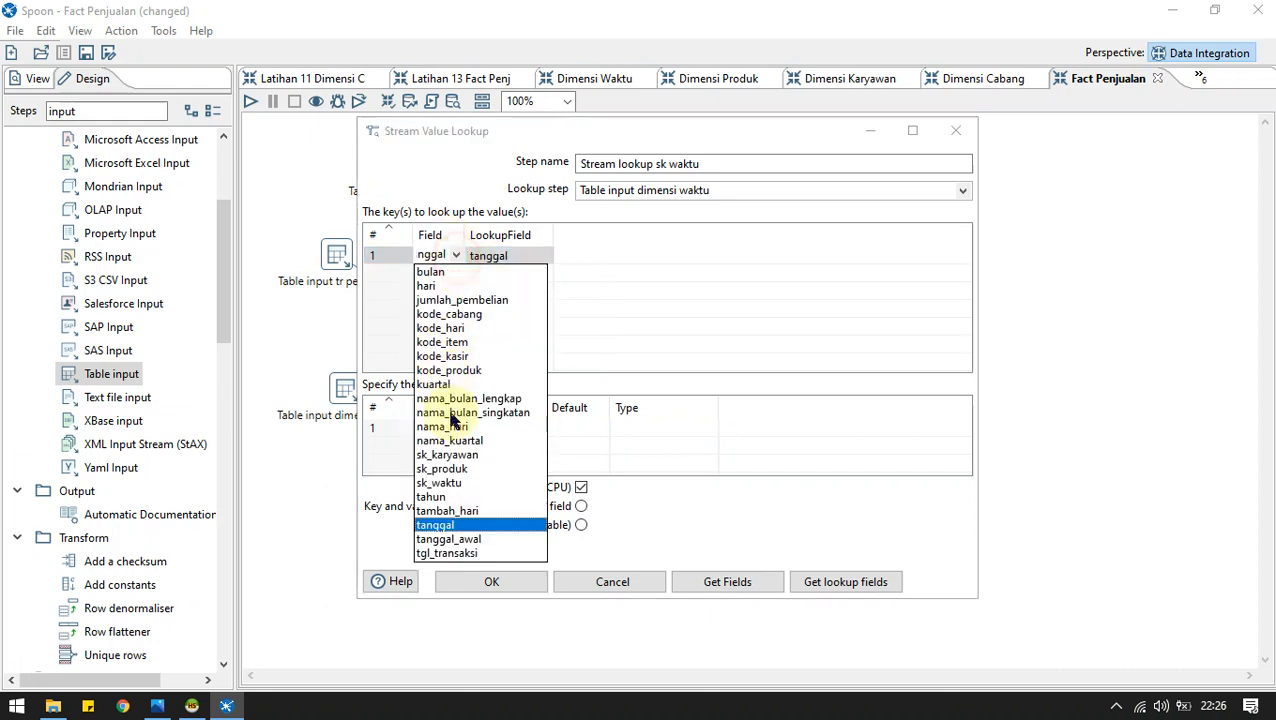
left_click(466, 554)
Specify sk_waktu as the field to retrieve with type Integer and accept the Stream lookup sk waktu settings.
left_click(441, 427)
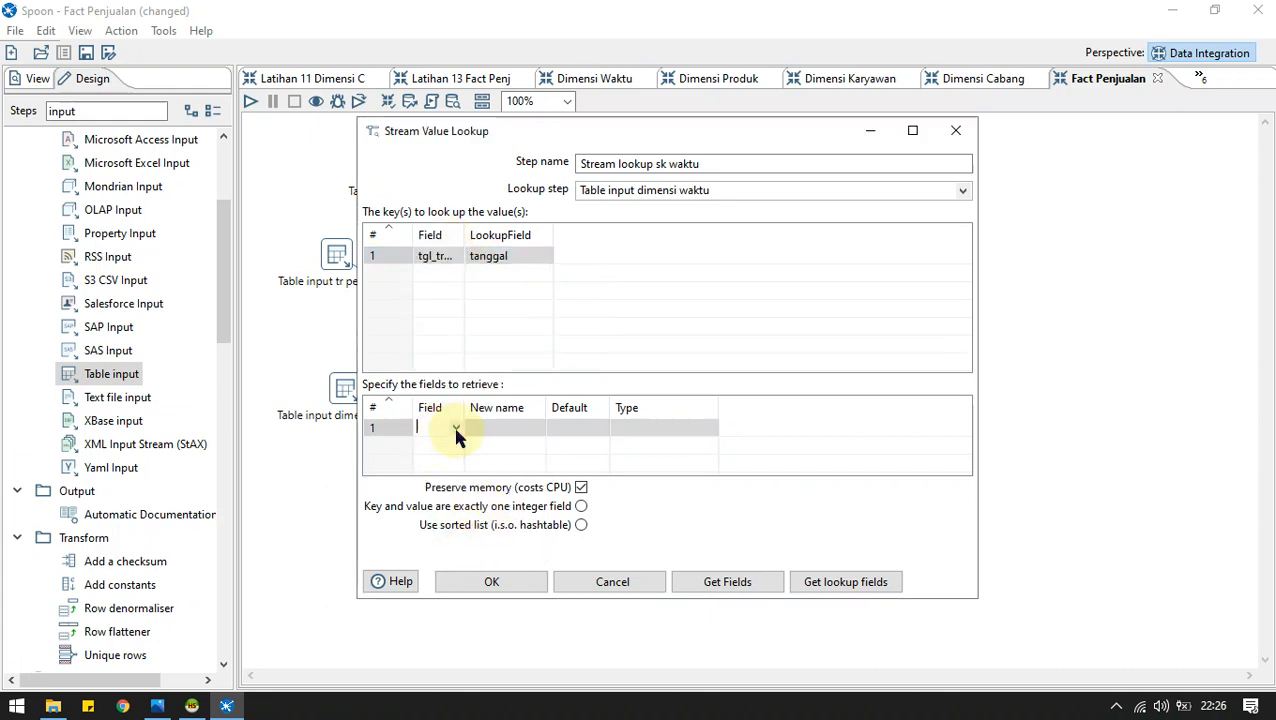
left_click(455, 427)
left_click(456, 556)
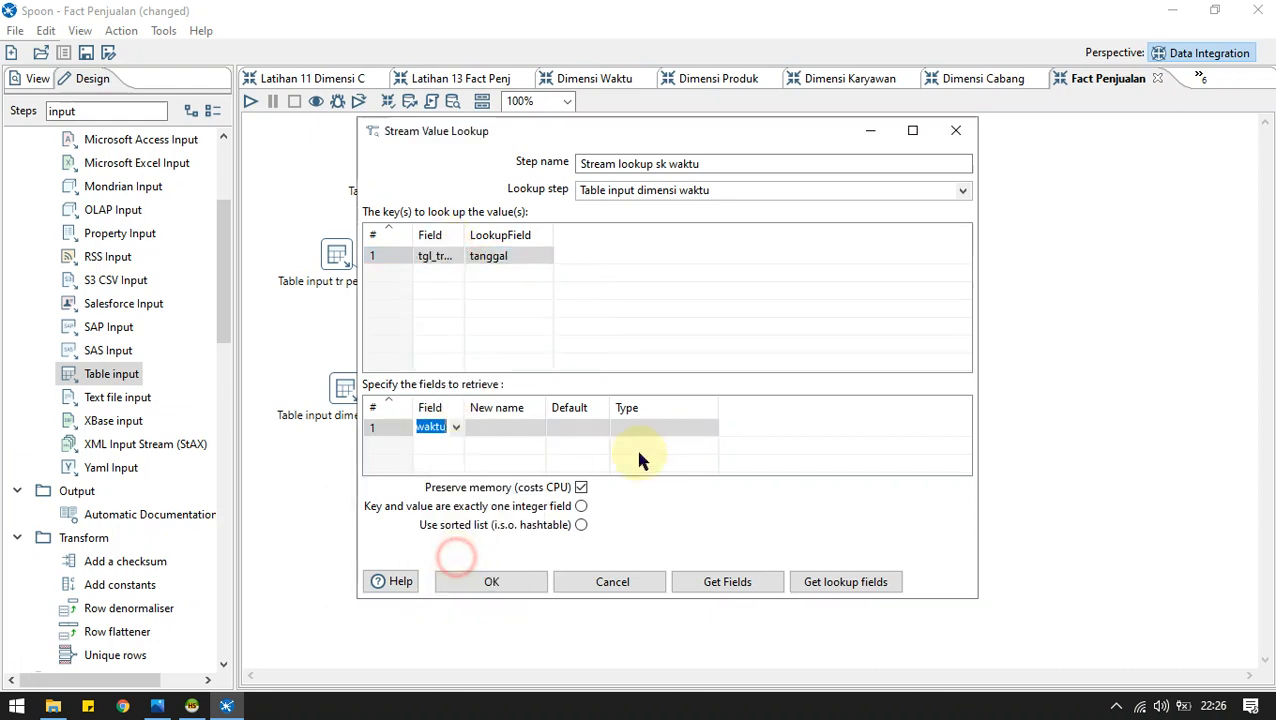
left_click(712, 435)
left_click(708, 430)
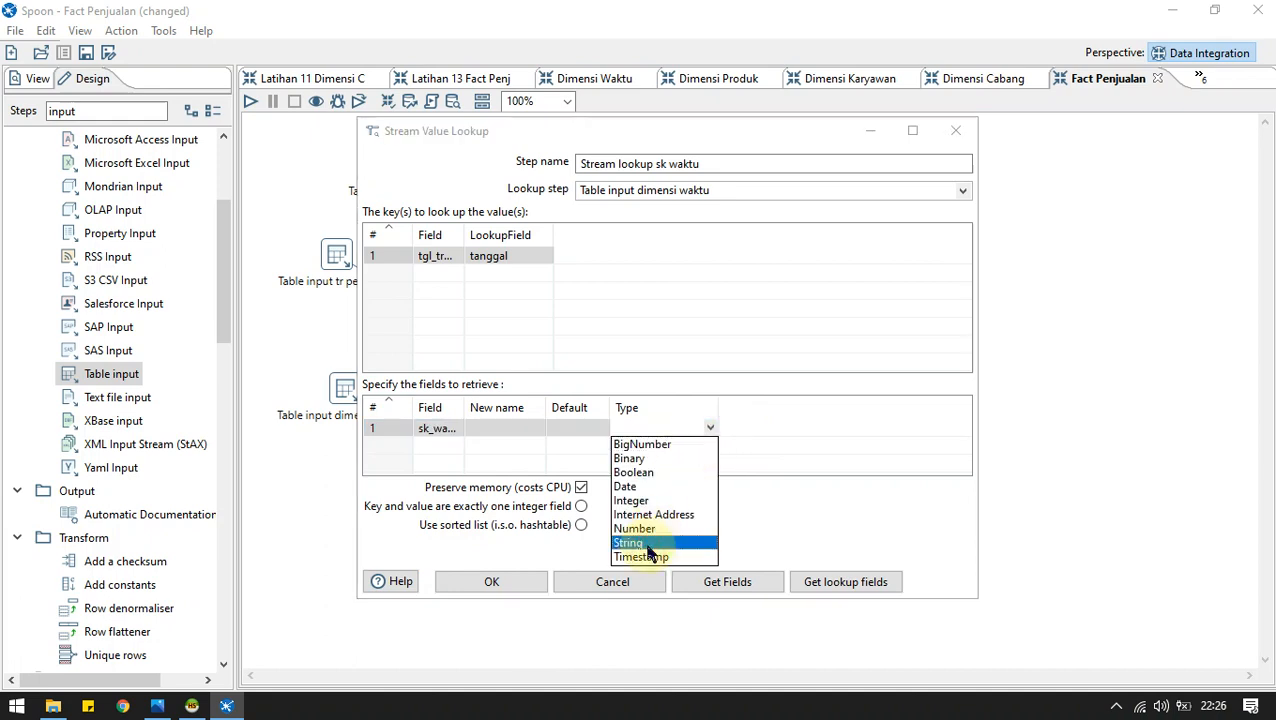
left_click(648, 550)
left_click(706, 428)
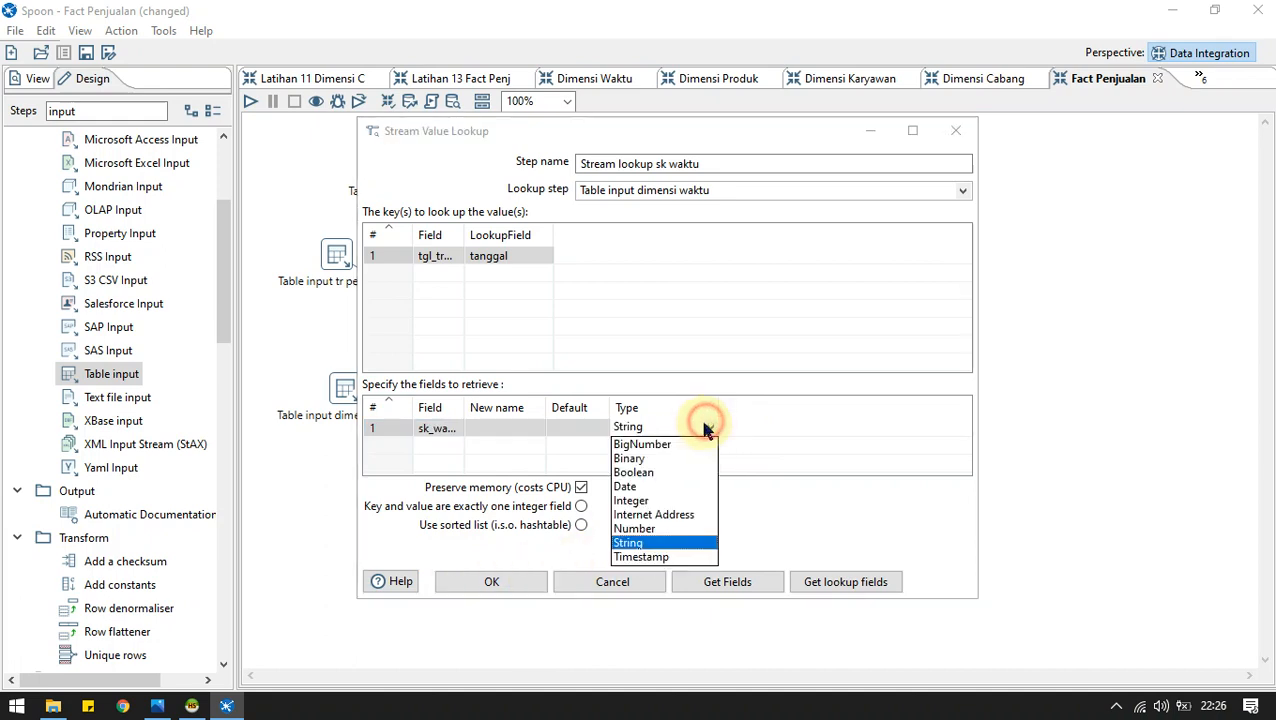
left_click(632, 502)
left_click(515, 584)
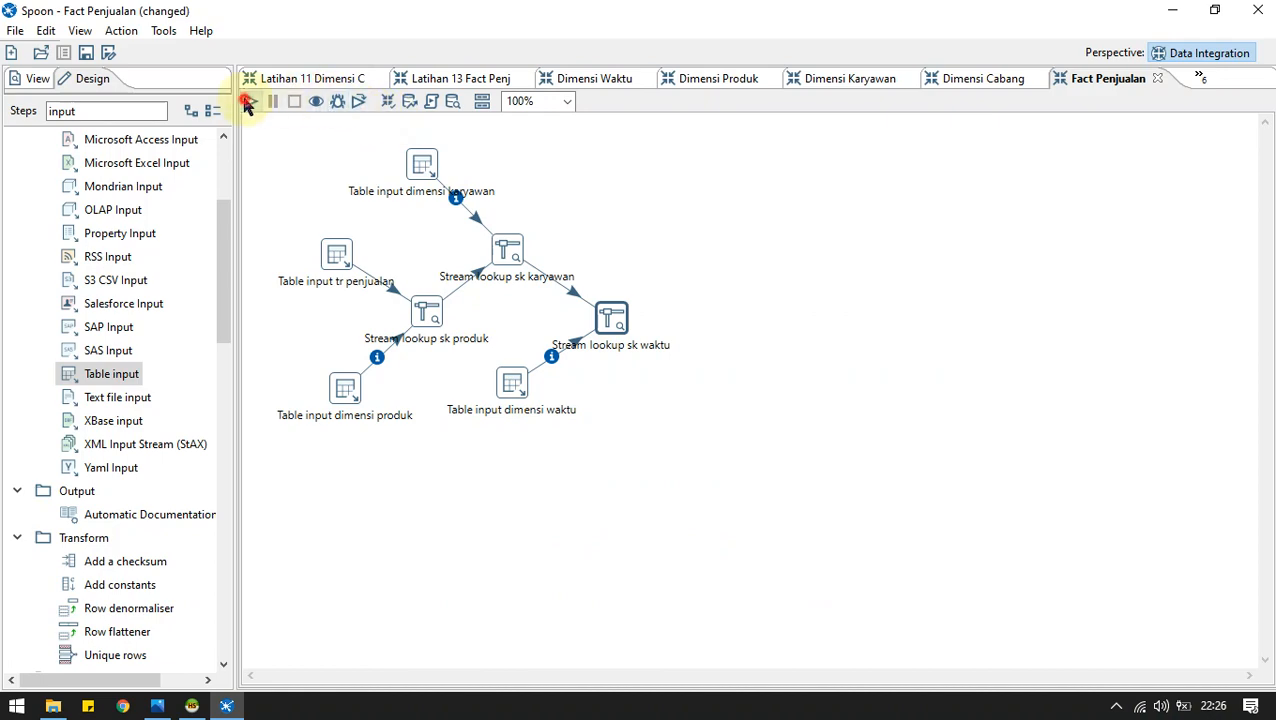
Run the Fact Penjualan transformation locally and display its preview data.
key("F9")
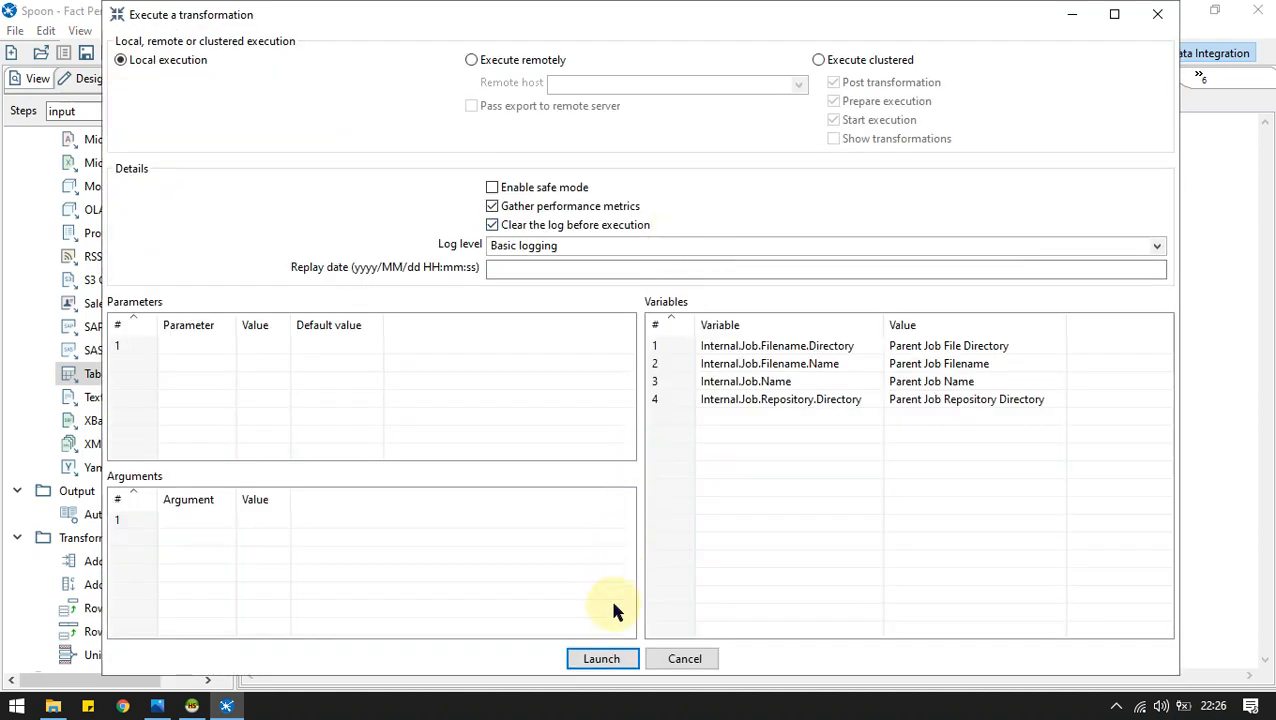
left_click(620, 666)
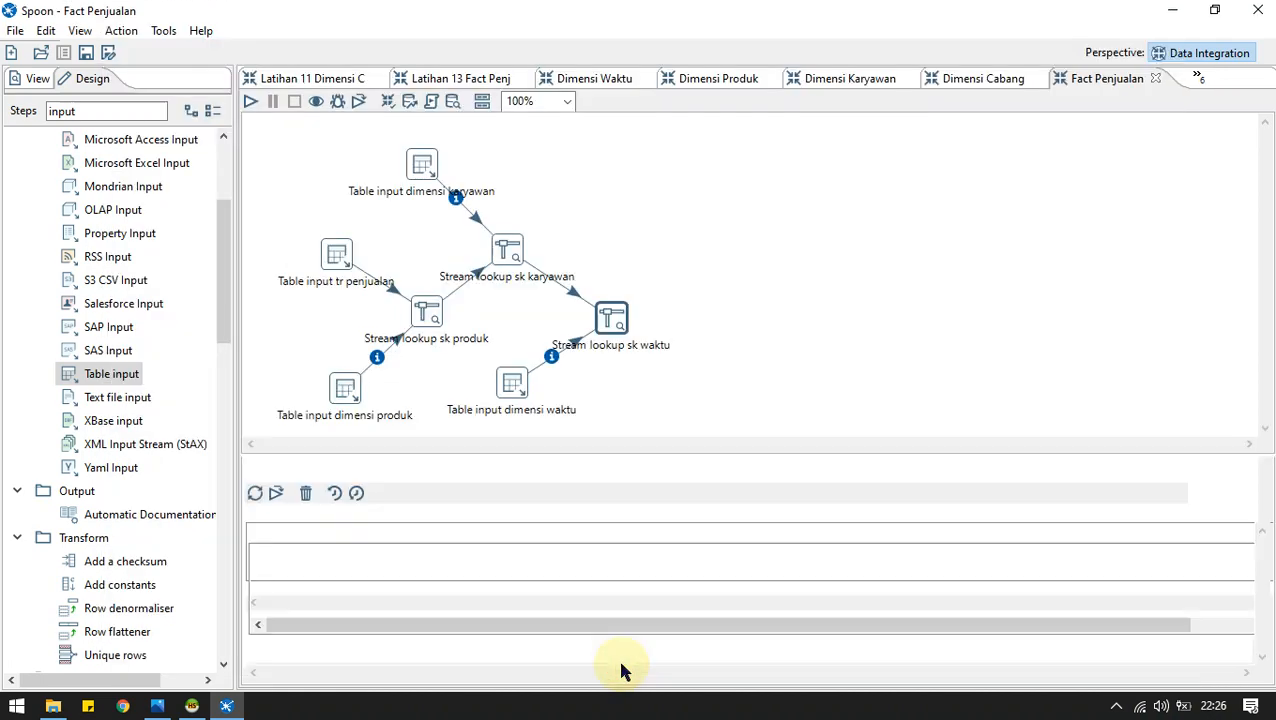
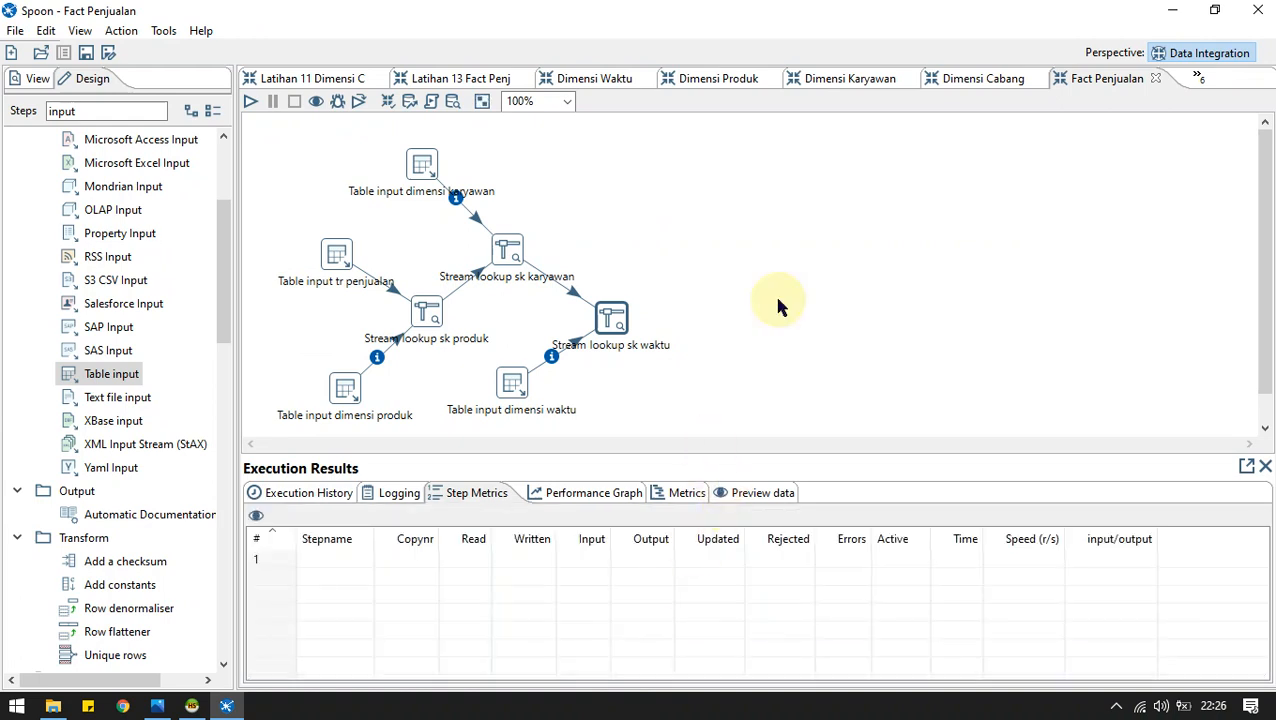
left_click(757, 492)
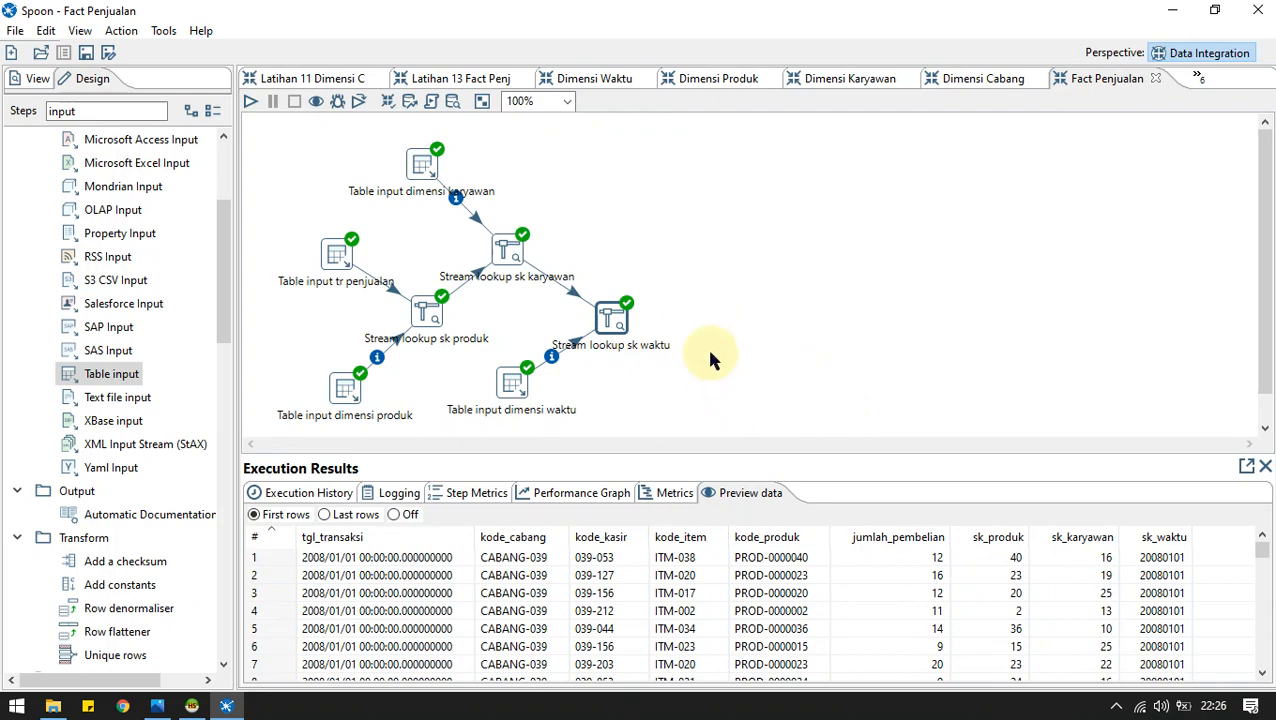
Switch to Photos to examine the fact penjualan table's fields in coba erd.png, and return to Spoon.
key("alt+Tab")
key("alt+Tab")
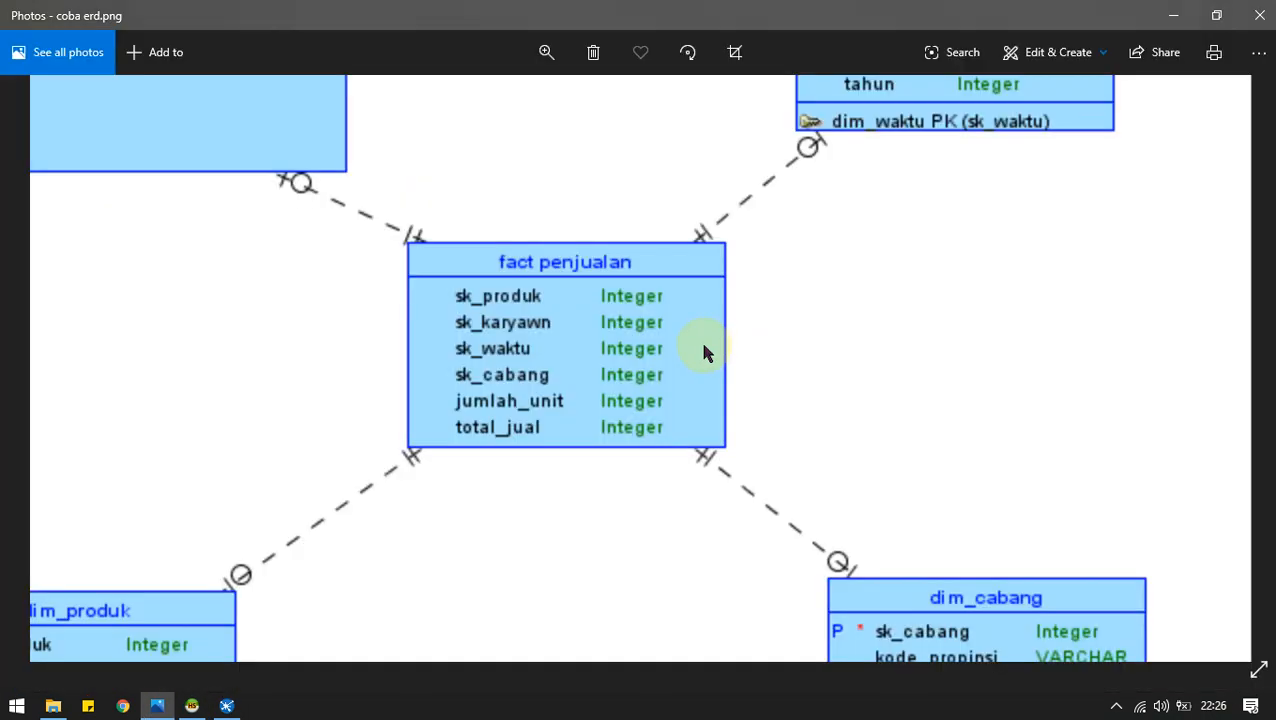
key("alt+Tab")
key("alt+Tab")
key("alt+Tab")
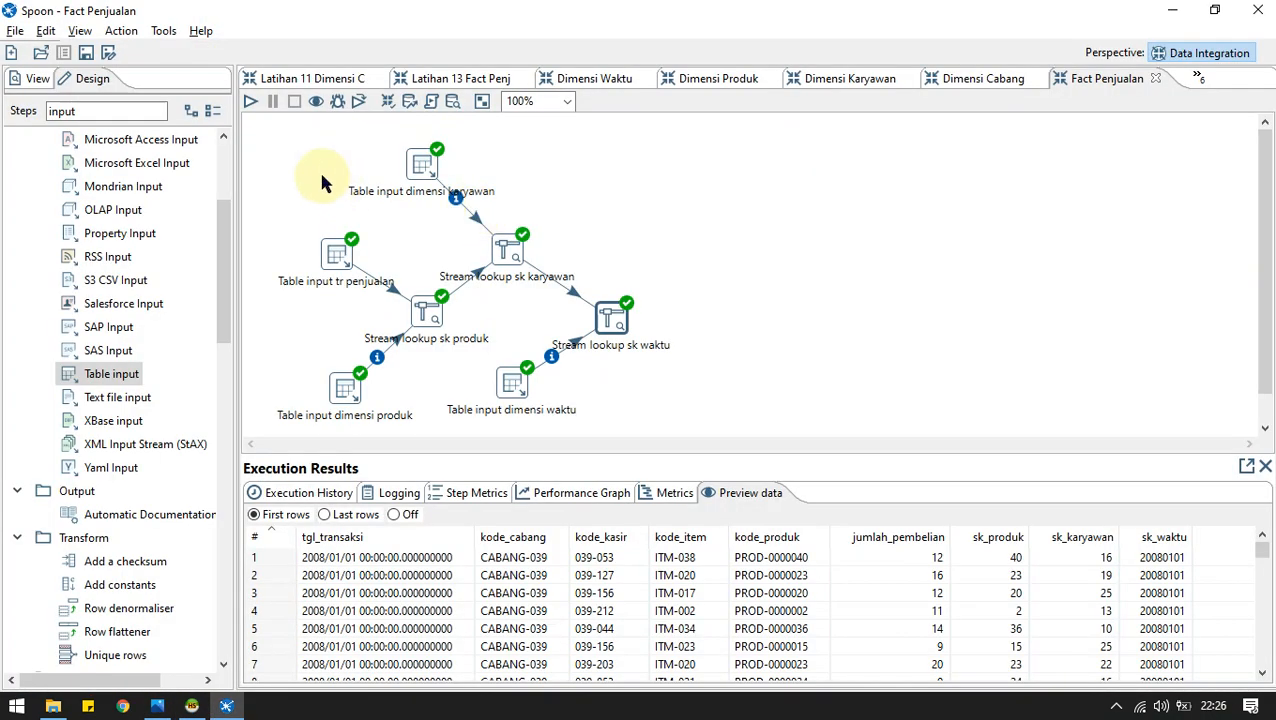
Add a Table input step above Stream lookup sk waktu, name it Table input dimensi cabang, and set its connection to phi_olap.
scroll(134, 150, "up", 3)
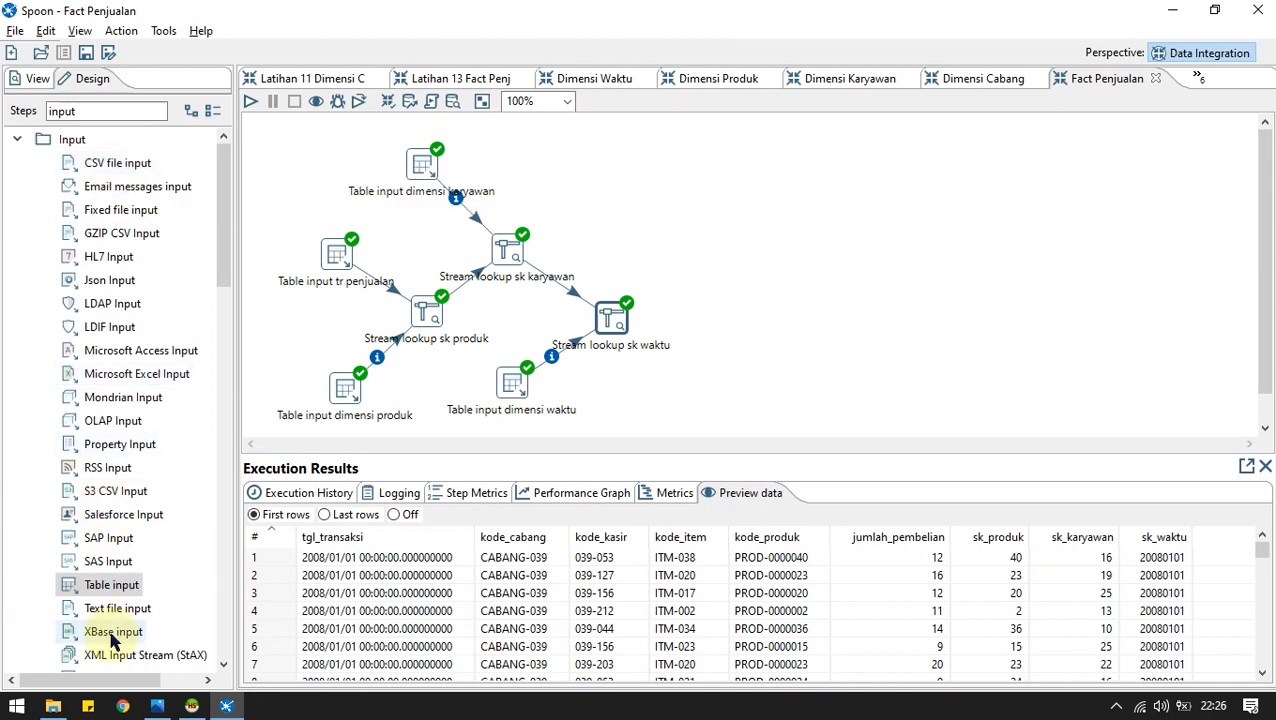
left_click(107, 588)
left_click_drag(107, 588, 604, 130)
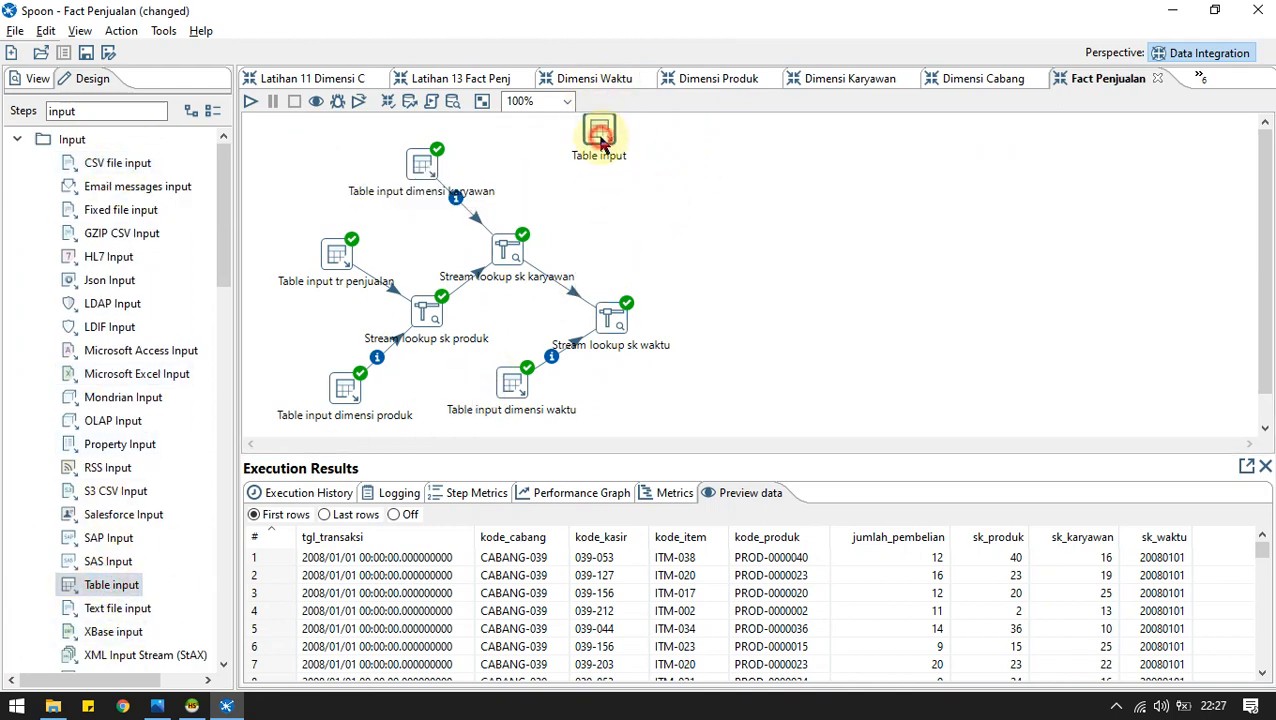
double_click(601, 143)
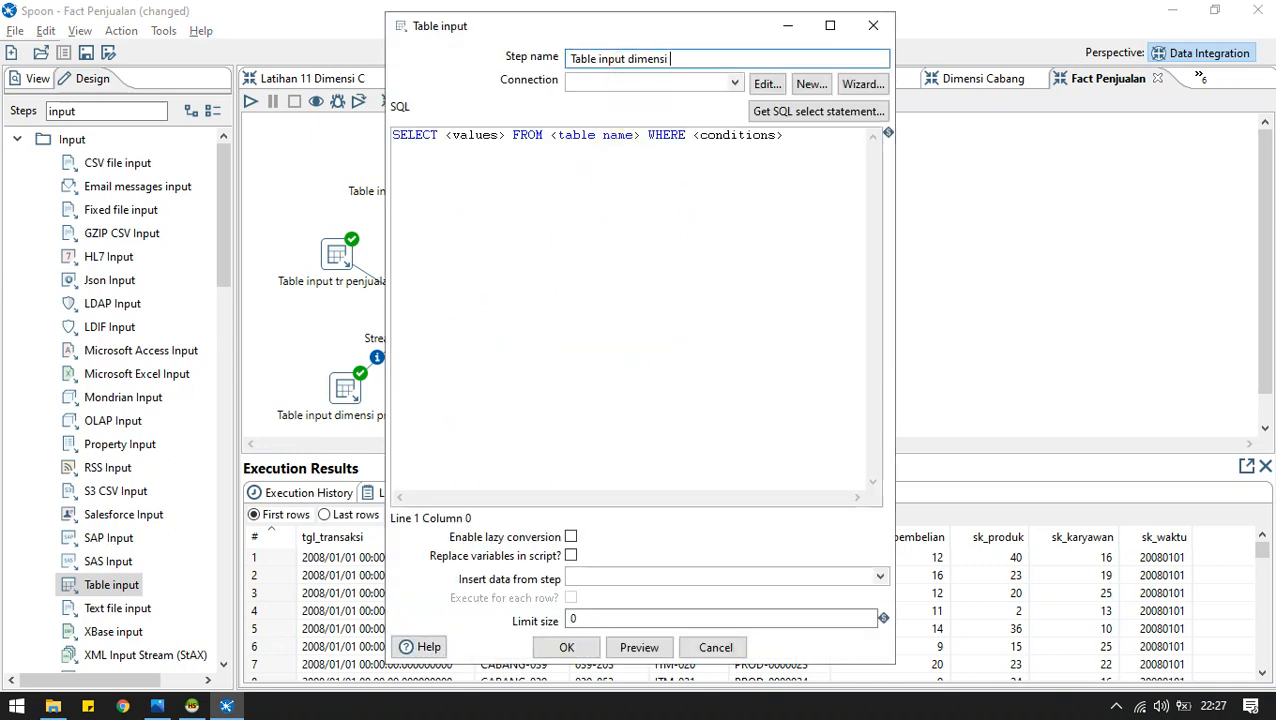
left_click(731, 85)
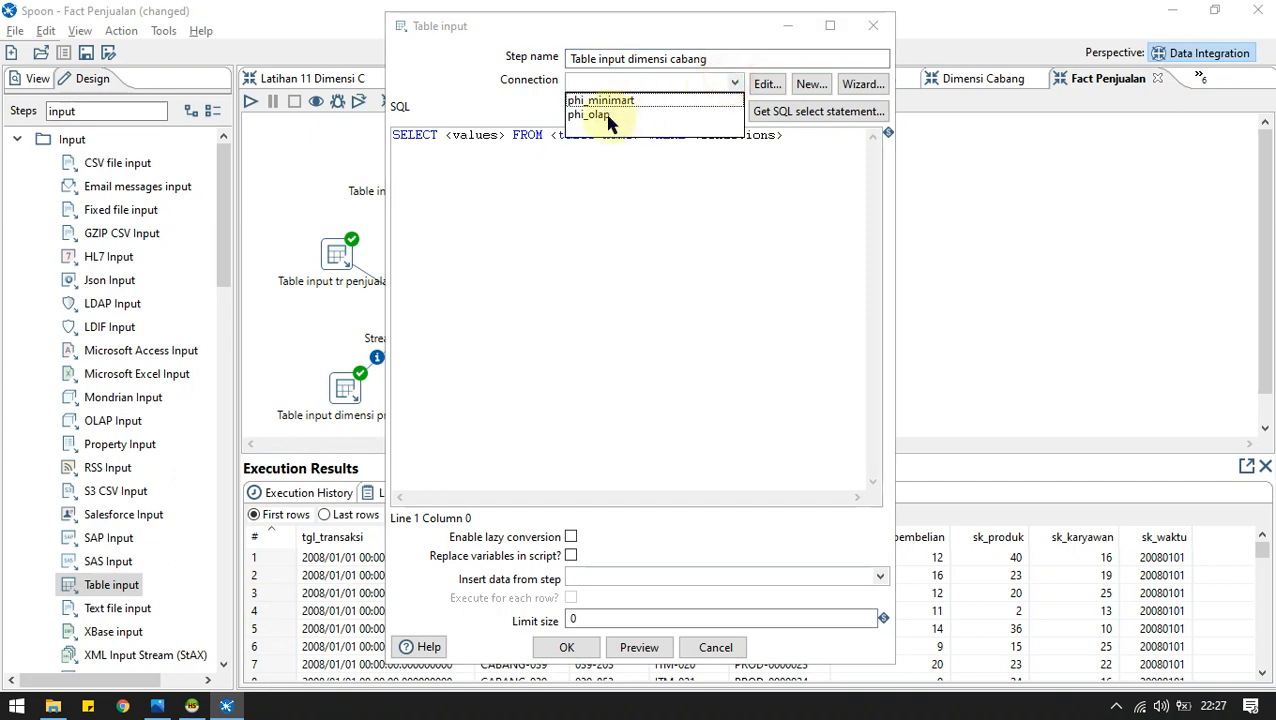
left_click(607, 114)
Generate a SELECT of all dimensi_cabang fields for Table input dimensi cabang and accept the step settings.
left_click(760, 112)
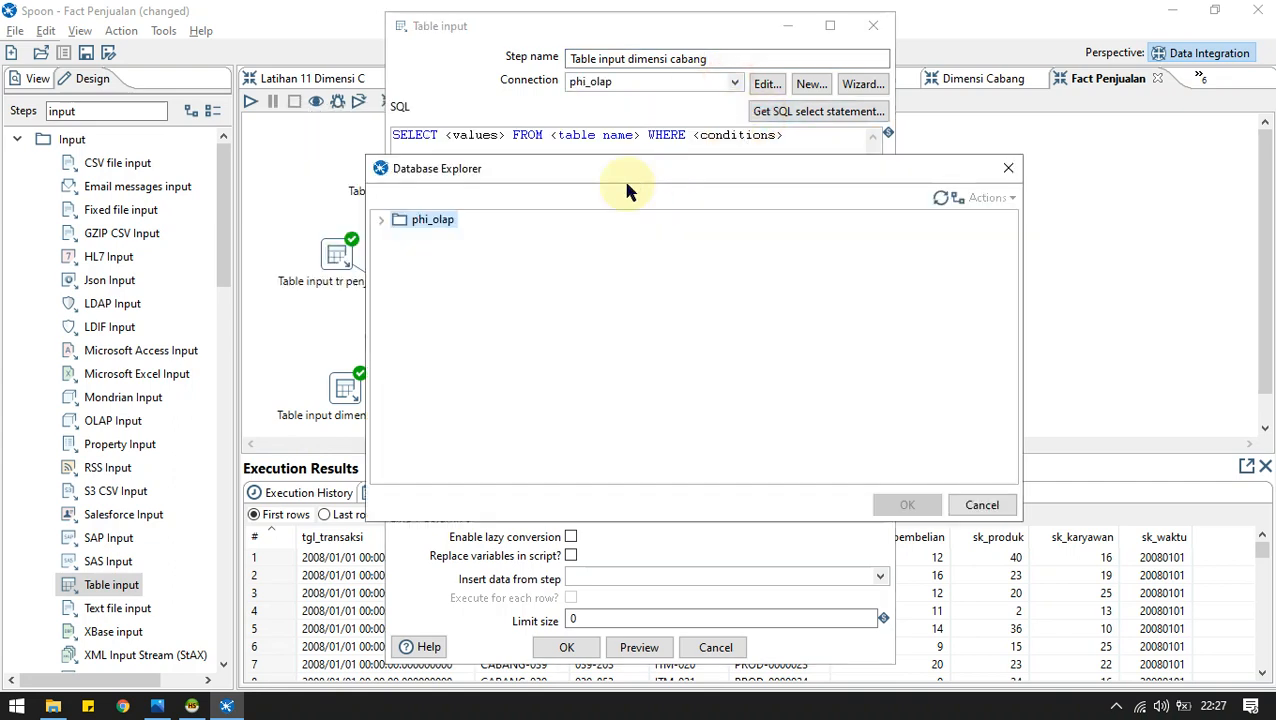
left_click(381, 219)
left_click(399, 253)
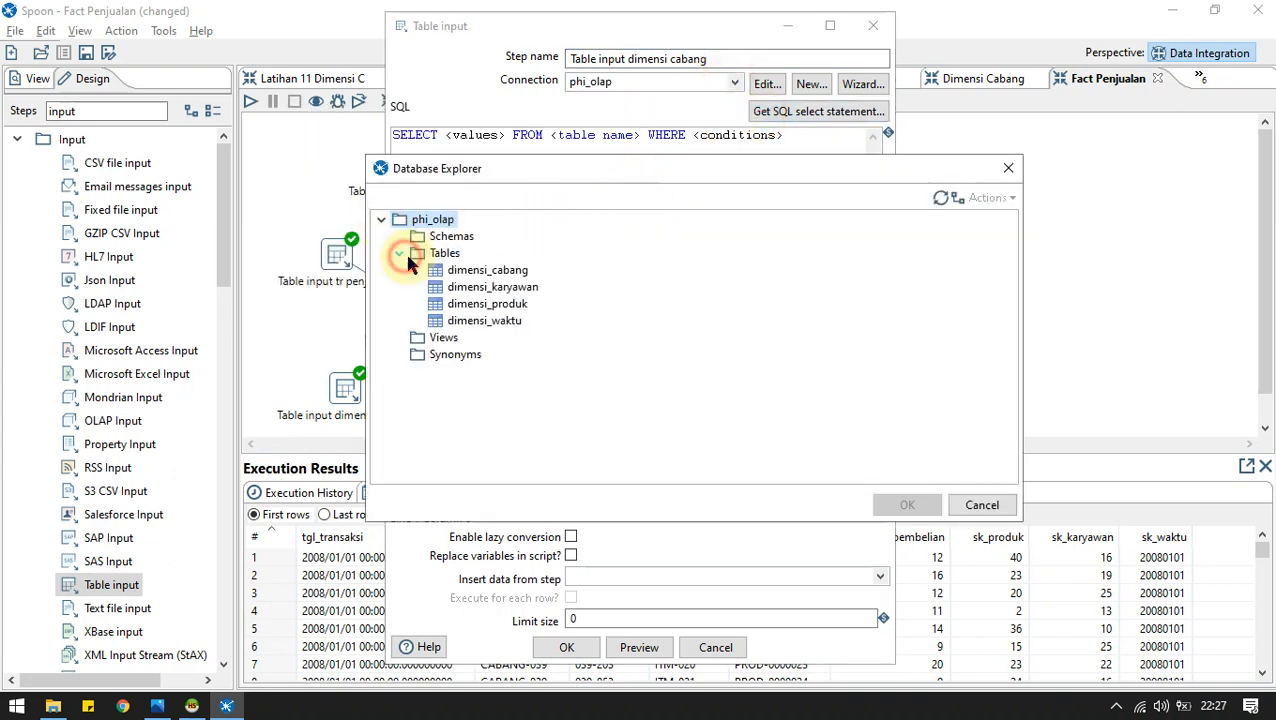
double_click(490, 272)
left_click(600, 418)
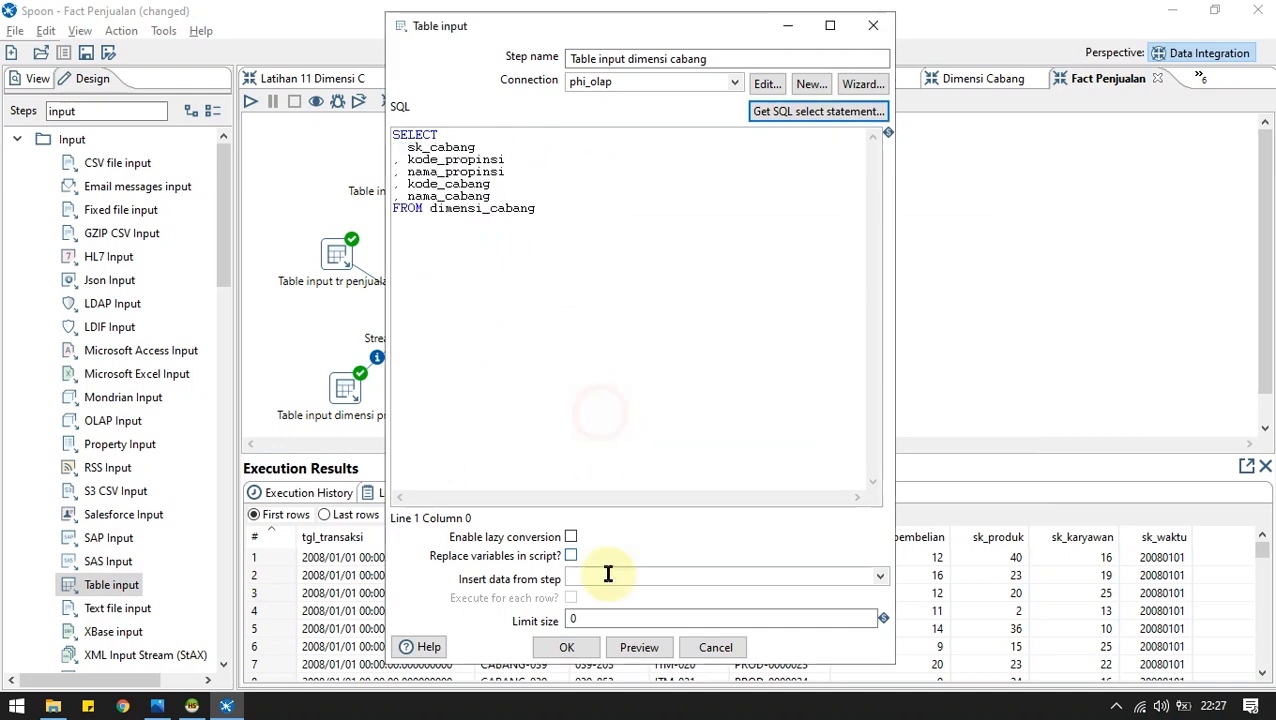
left_click(568, 648)
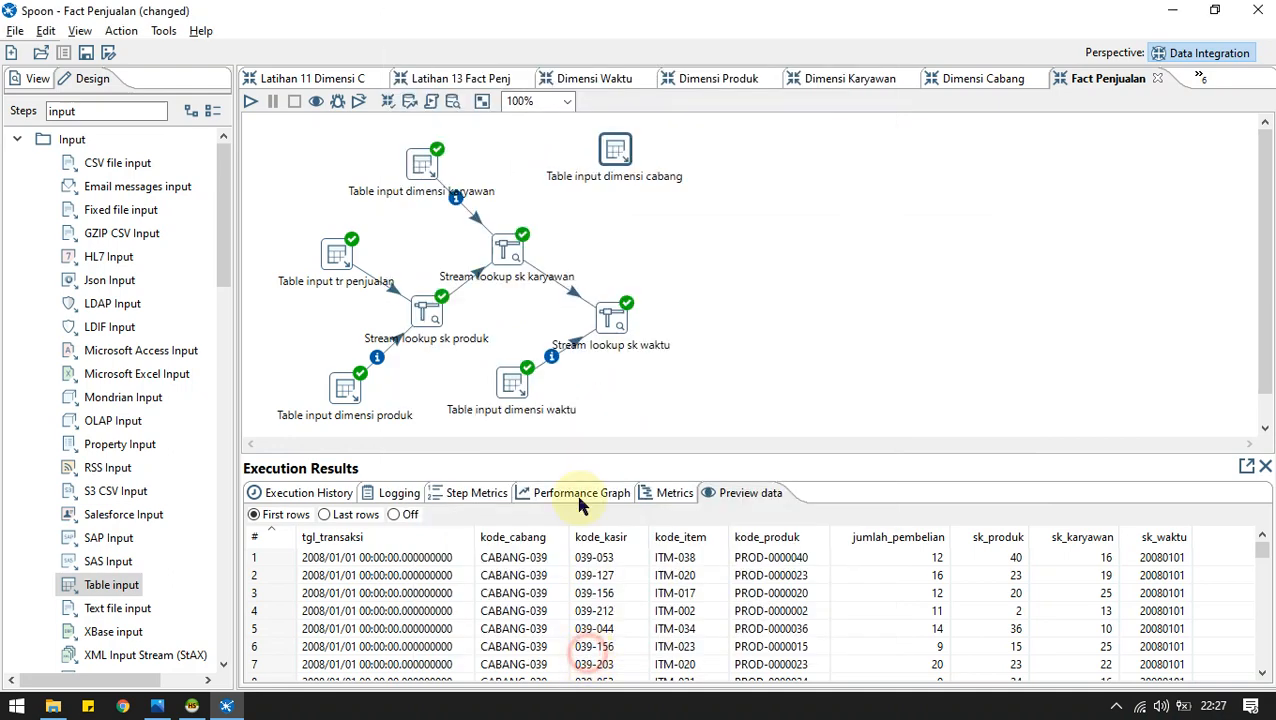
Search the steps for stream and add a Stream lookup step beyond Stream lookup sk waktu.
double_click(118, 113)
type("str")
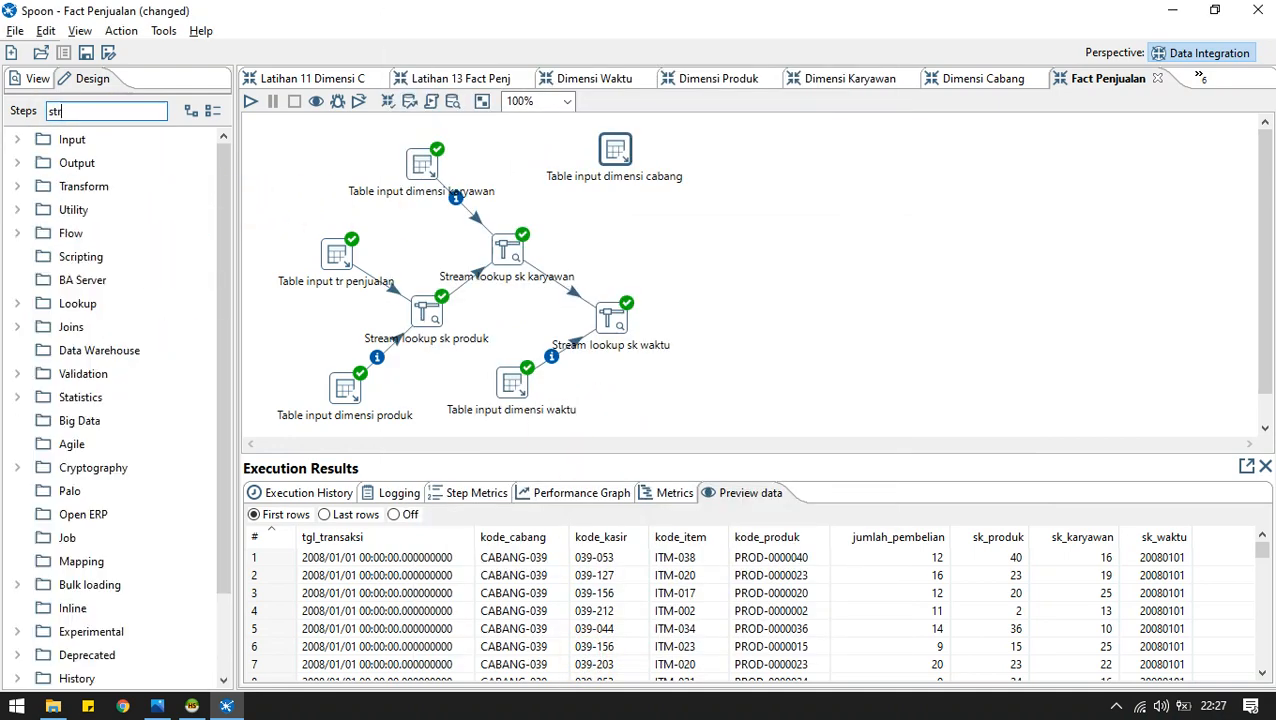
type("eam")
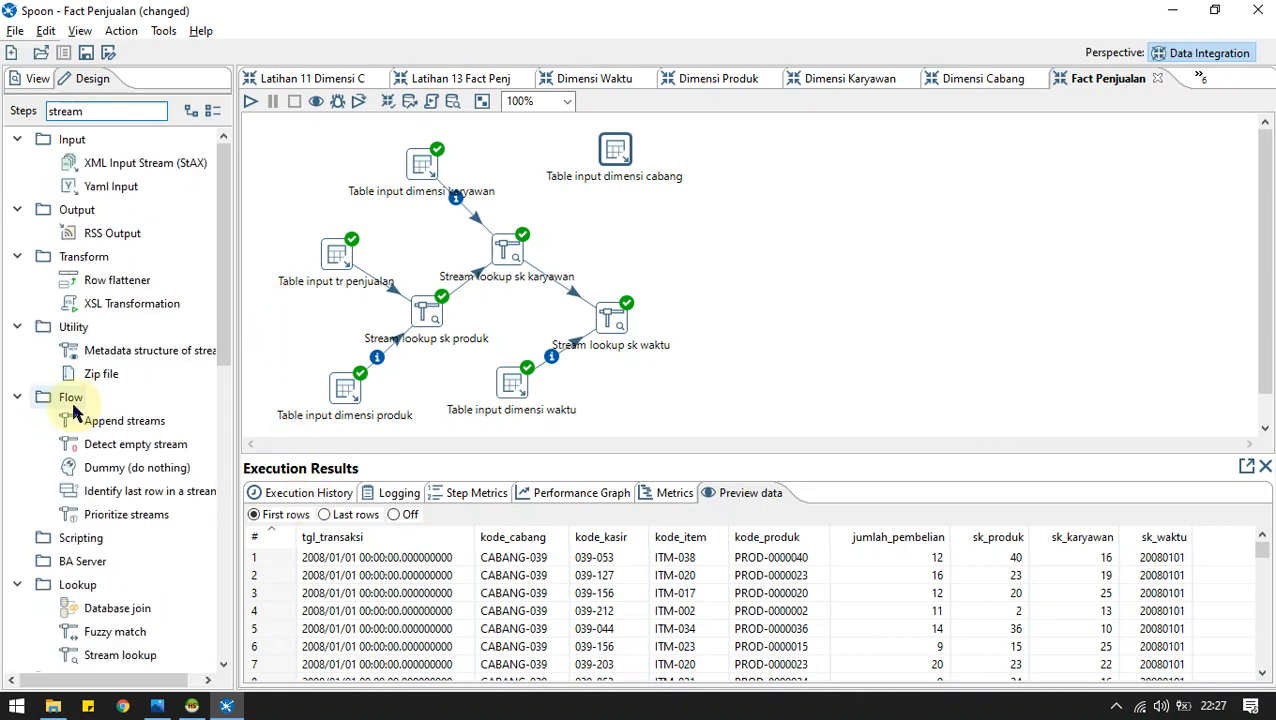
scroll(76, 412, "down", 4)
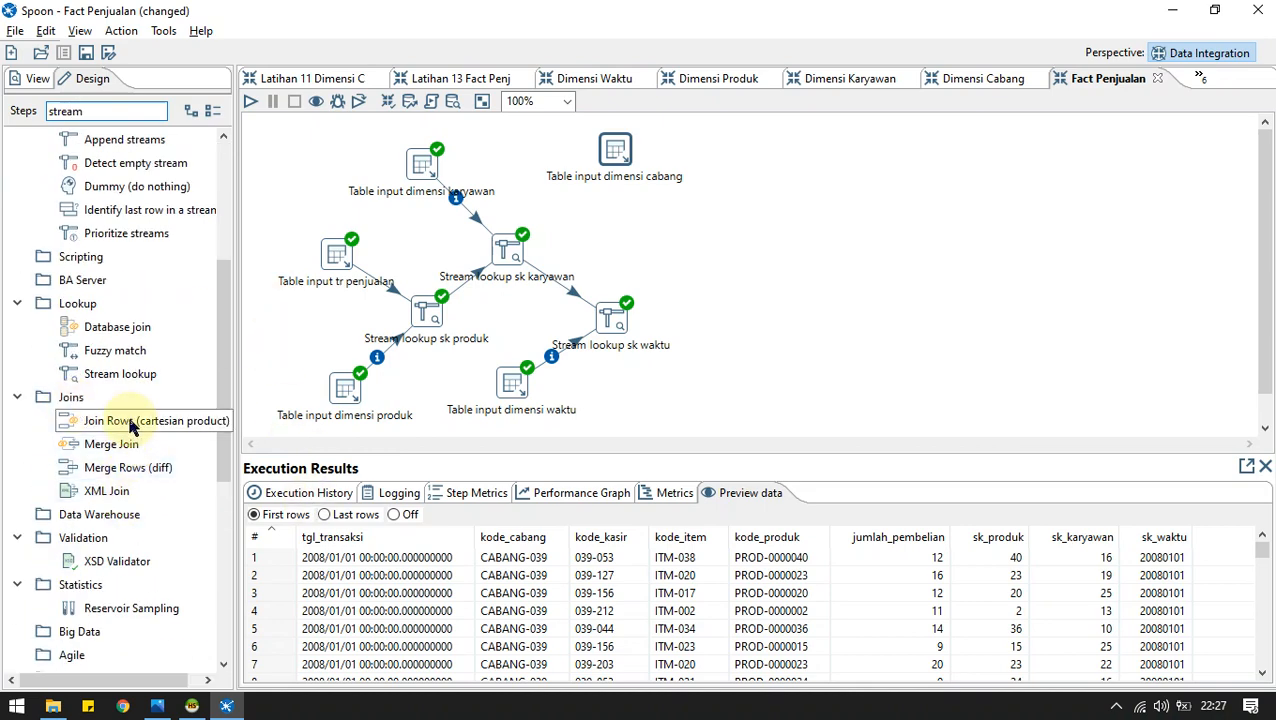
scroll(129, 425, "down", 3)
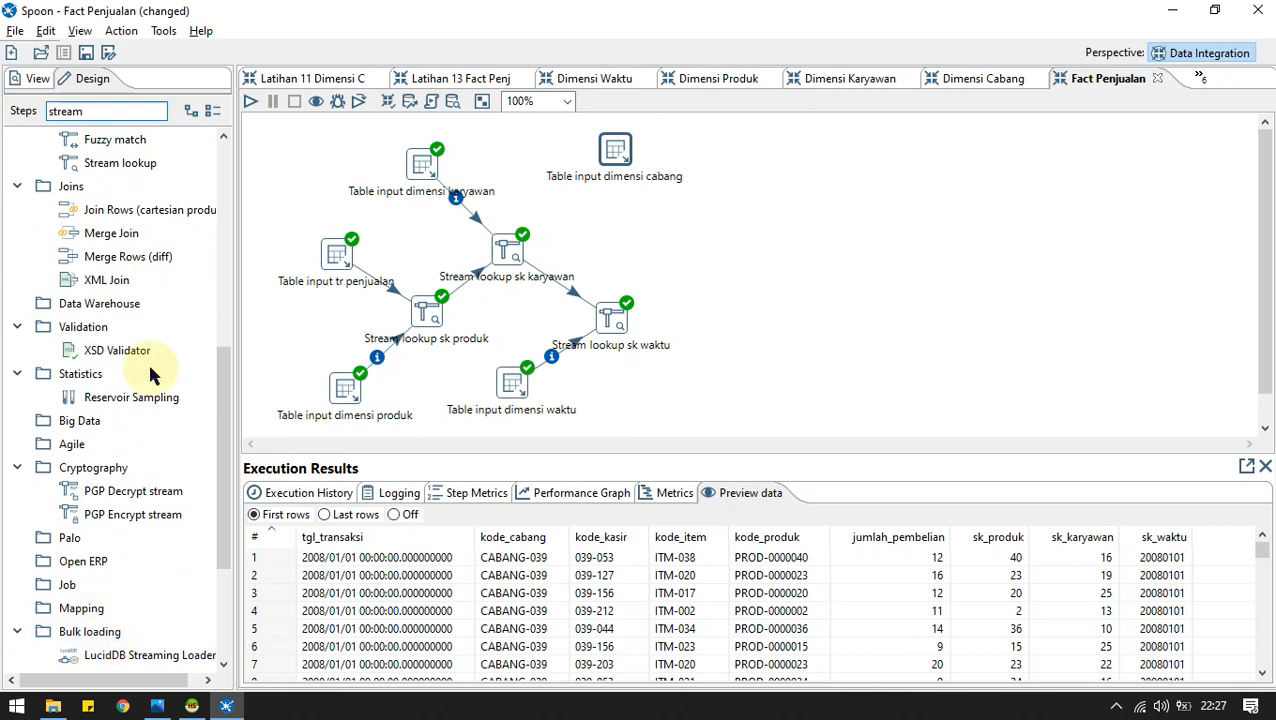
scroll(149, 368, "up", 3)
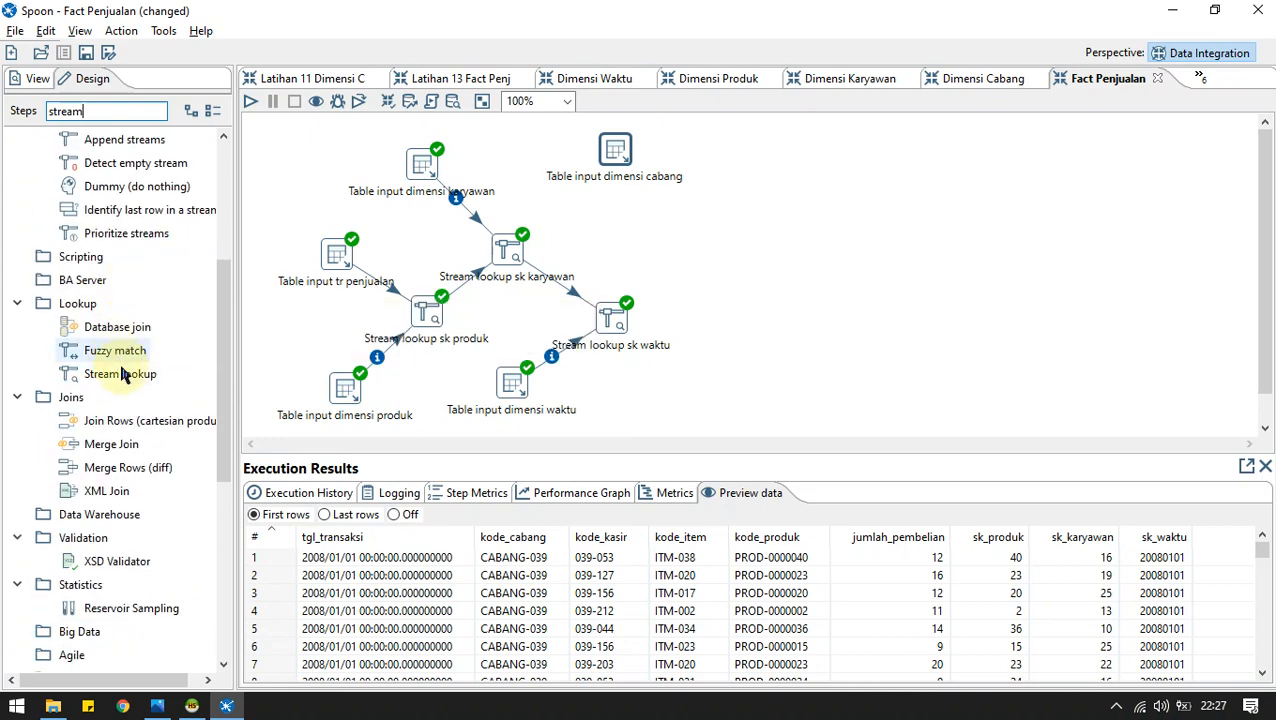
left_click_drag(122, 374, 470, 318)
left_click_drag(672, 268, 668, 258)
Connect Stream lookup sk waktu and Table input dimensi cabang to the new Stream lookup step with hops.
left_click(614, 322)
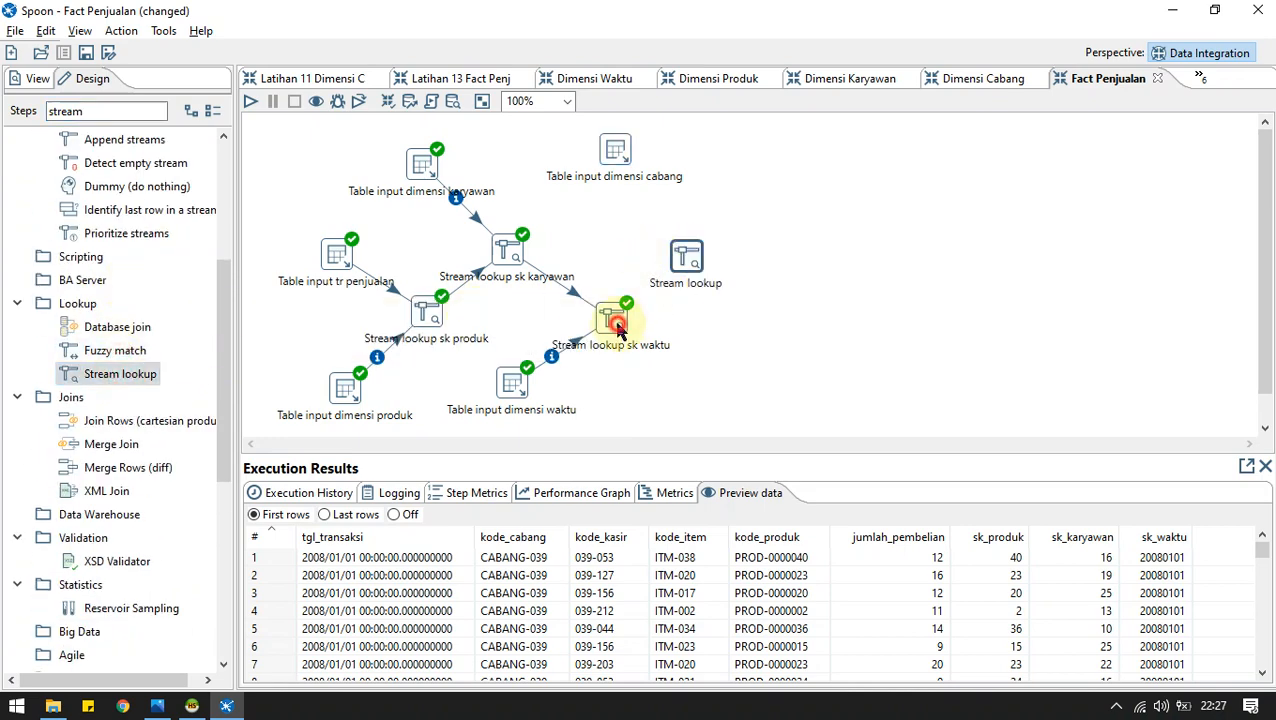
mouse_move(631, 366)
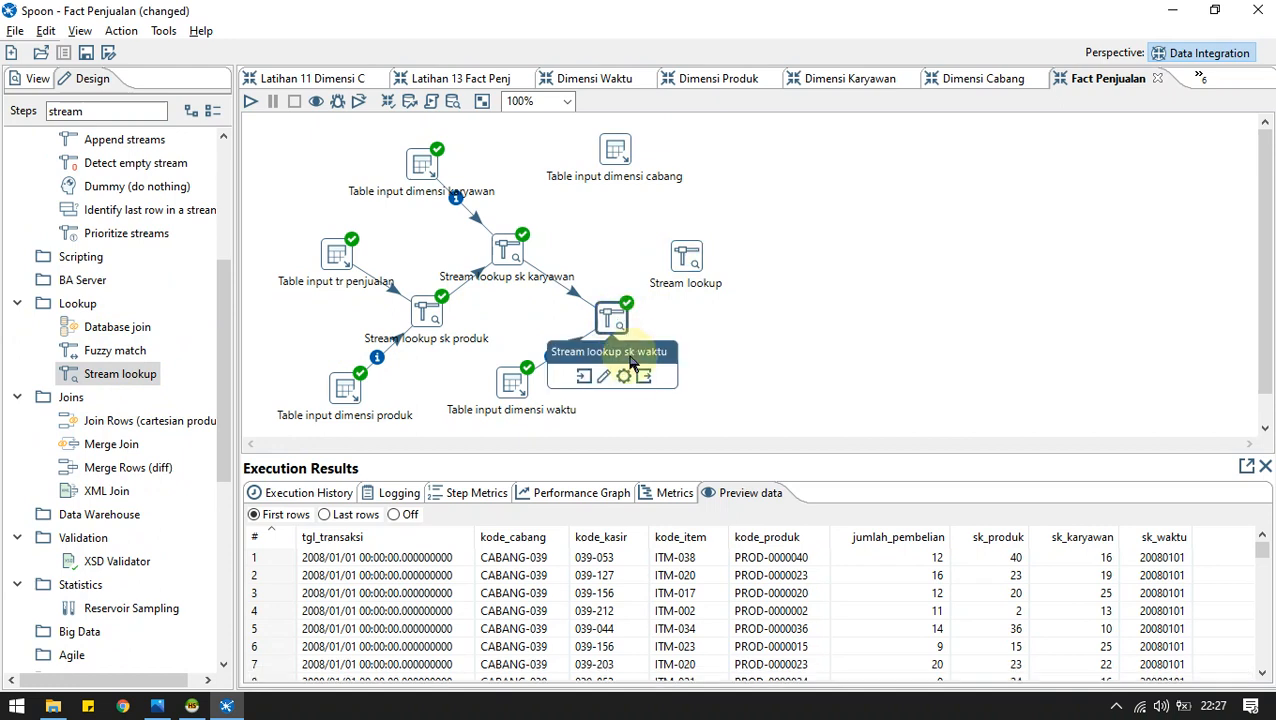
left_click_drag(649, 376, 690, 262)
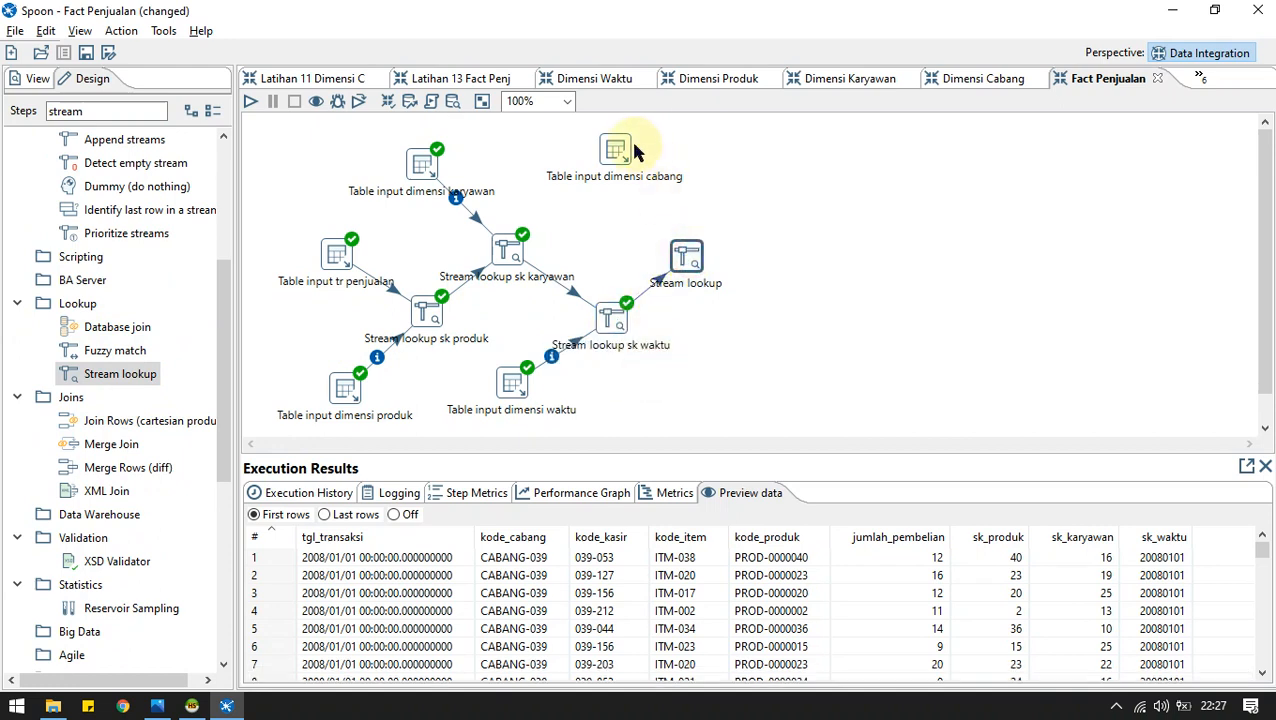
mouse_move(632, 158)
left_click_drag(639, 210, 683, 256)
Rename the new lookup as Stream lookup sk cabang and set its lookup step to Table input dimensi cabang.
double_click(683, 256)
left_click(669, 163)
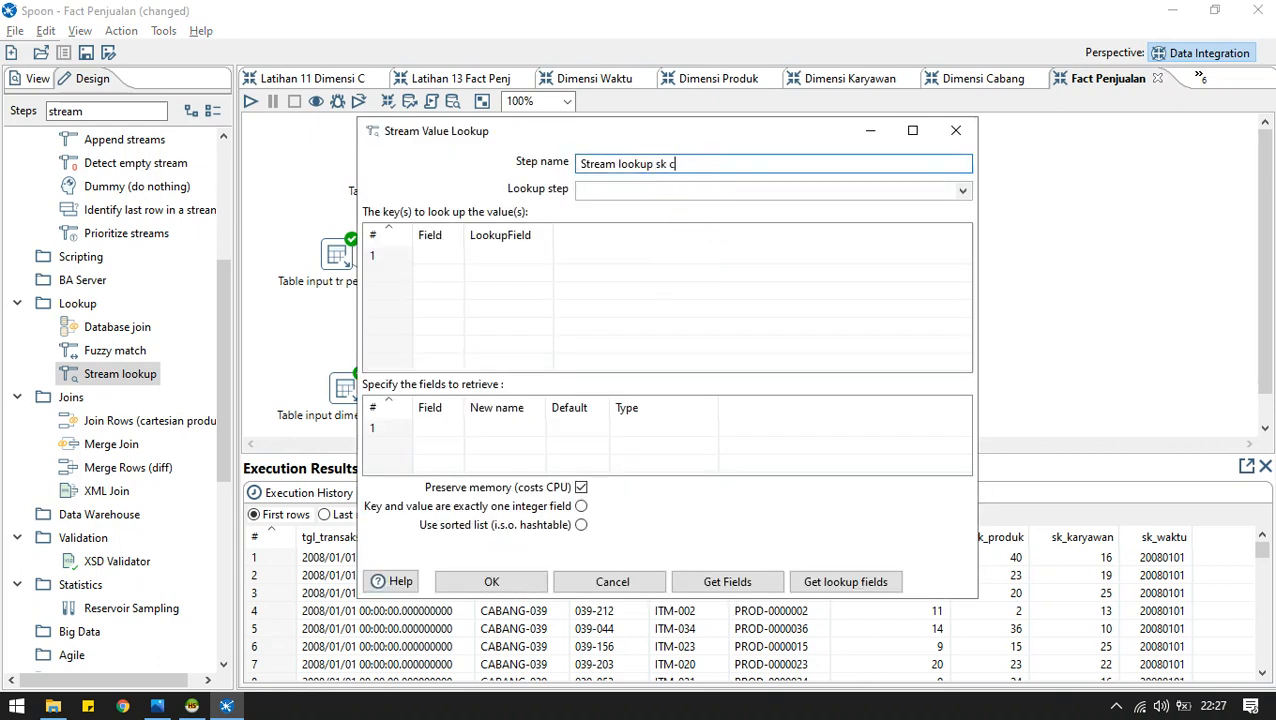
left_click(962, 191)
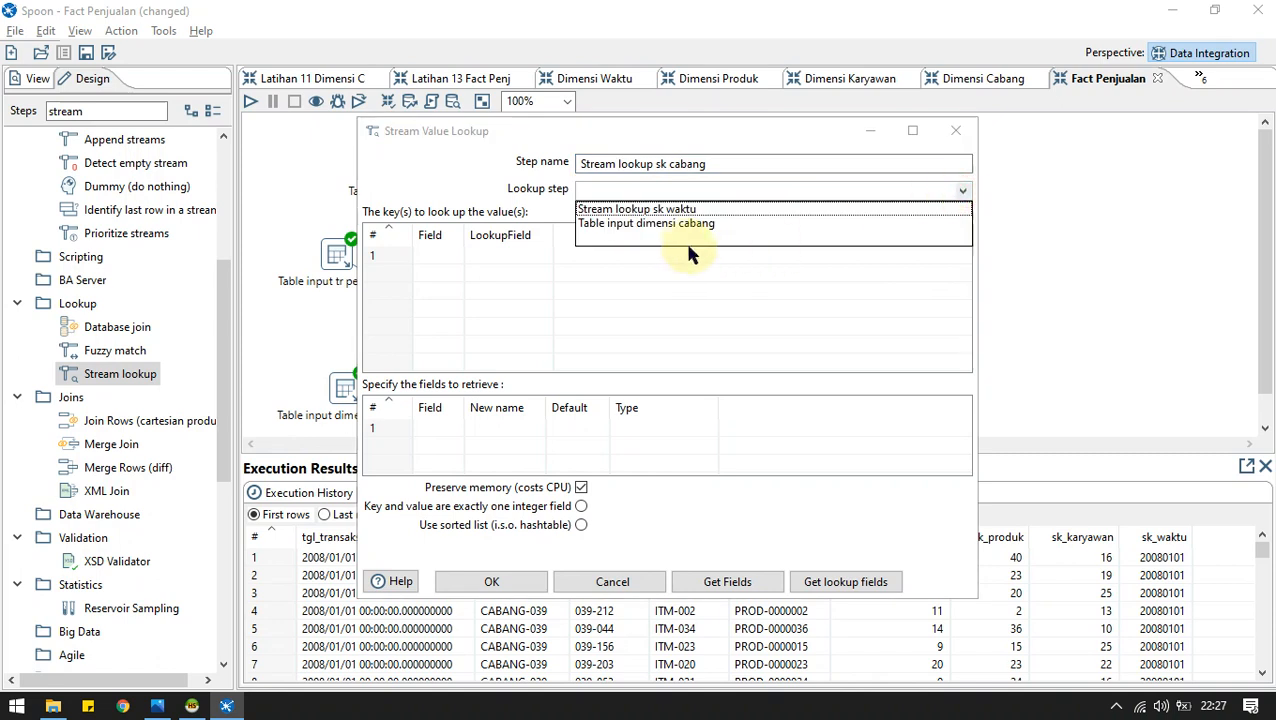
left_click(679, 227)
Set the lookup key to match field kode_cabang with lookup field kode_cabang.
left_click(458, 253)
left_click(455, 257)
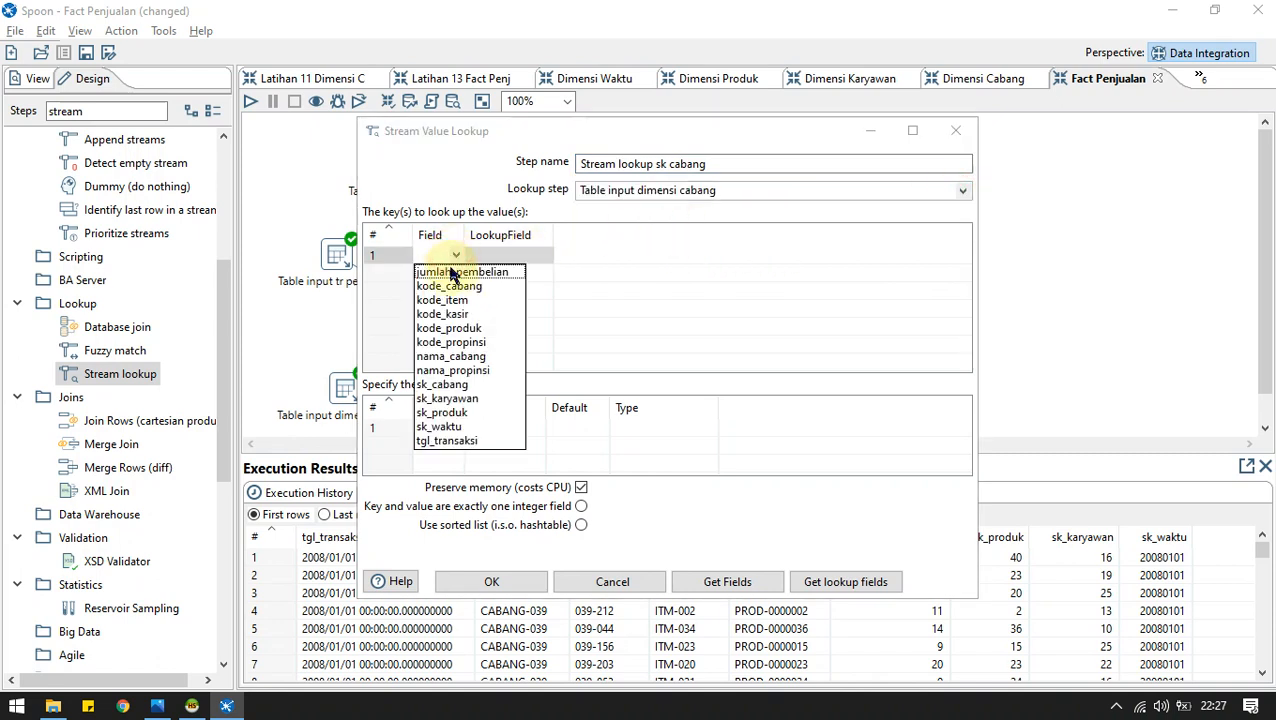
left_click(449, 270)
left_click(455, 257)
left_click(470, 270)
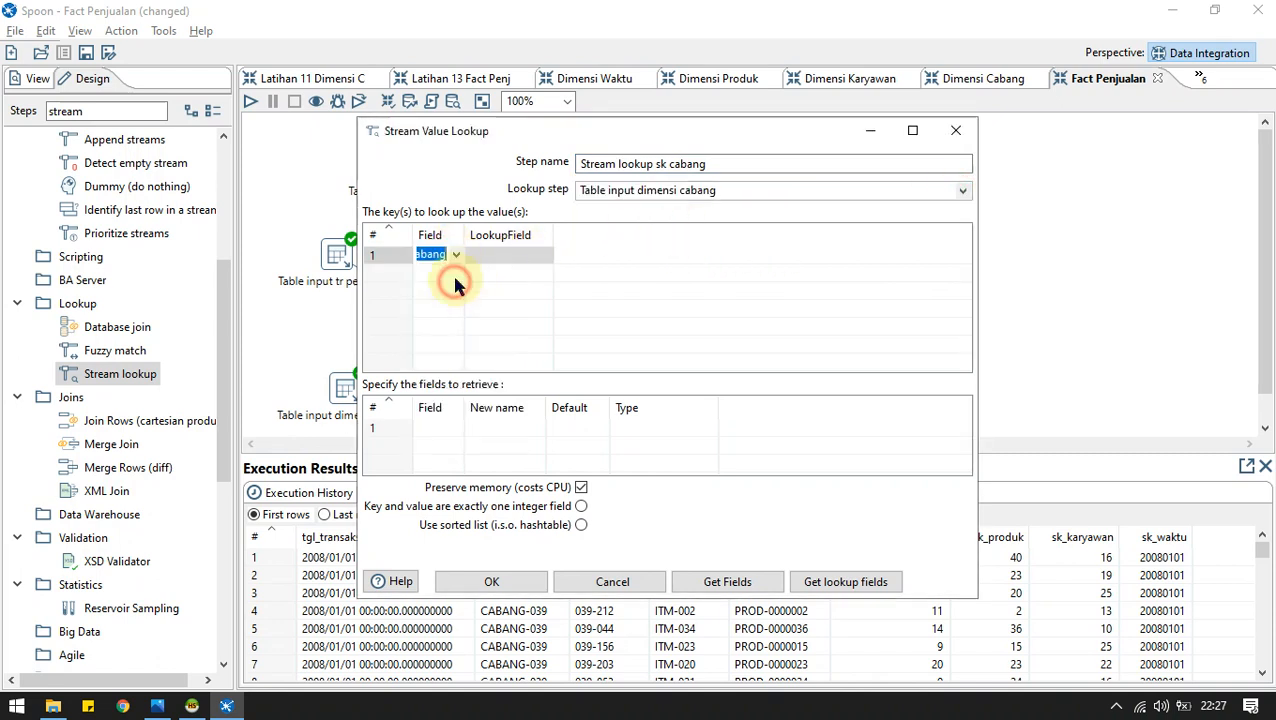
left_click(520, 256)
left_click(546, 256)
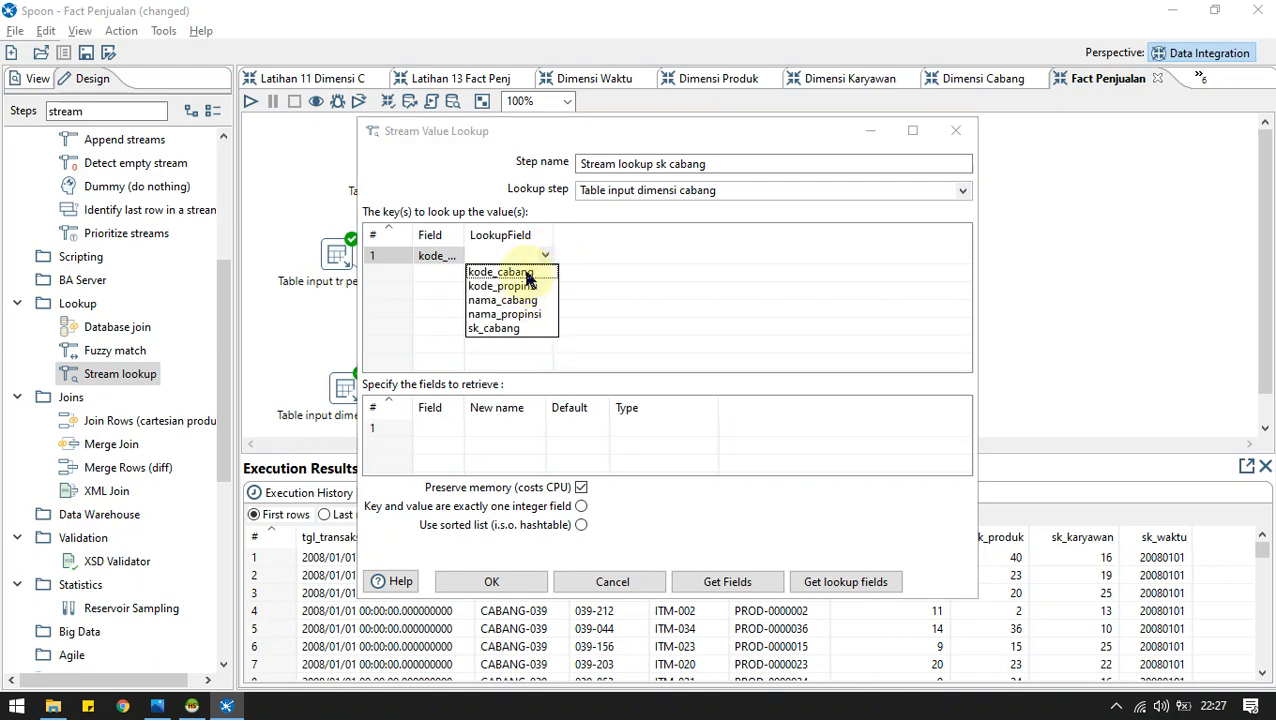
left_click(527, 277)
Retrieve the field sk_cabang with type Integer in the lookup and accept the settings.
left_click(446, 430)
left_click(456, 428)
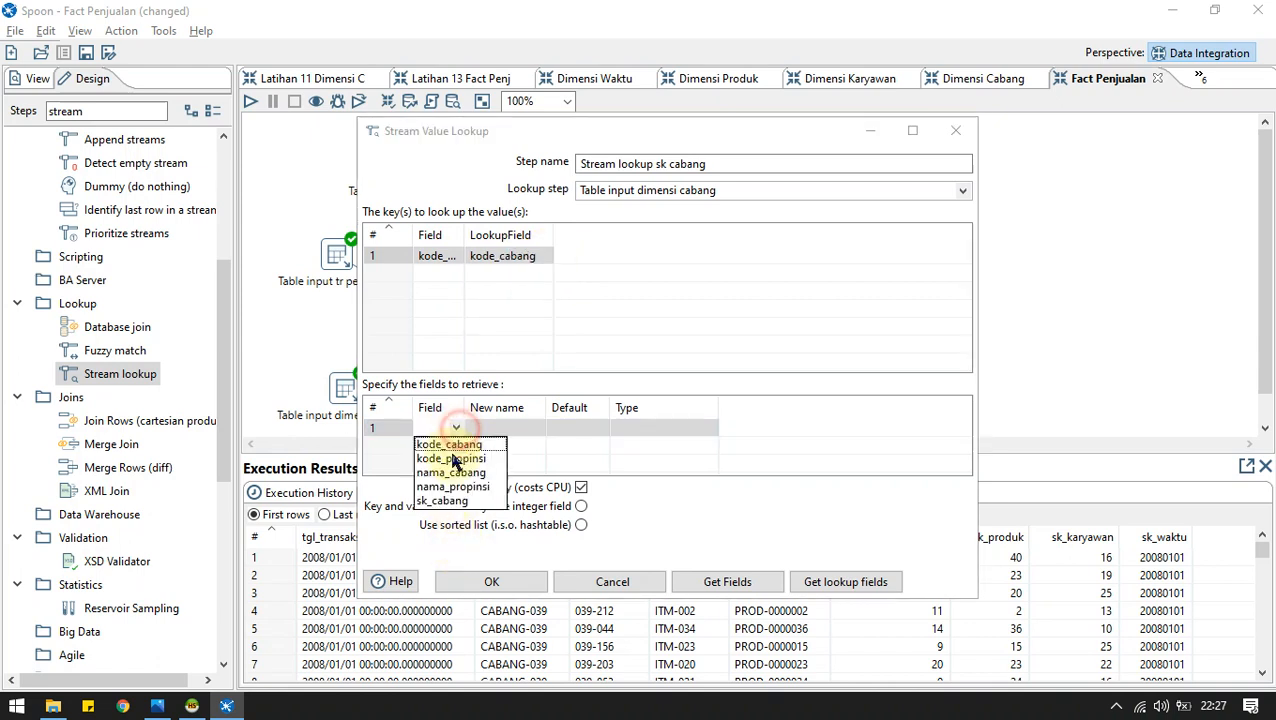
left_click(455, 500)
left_click(686, 426)
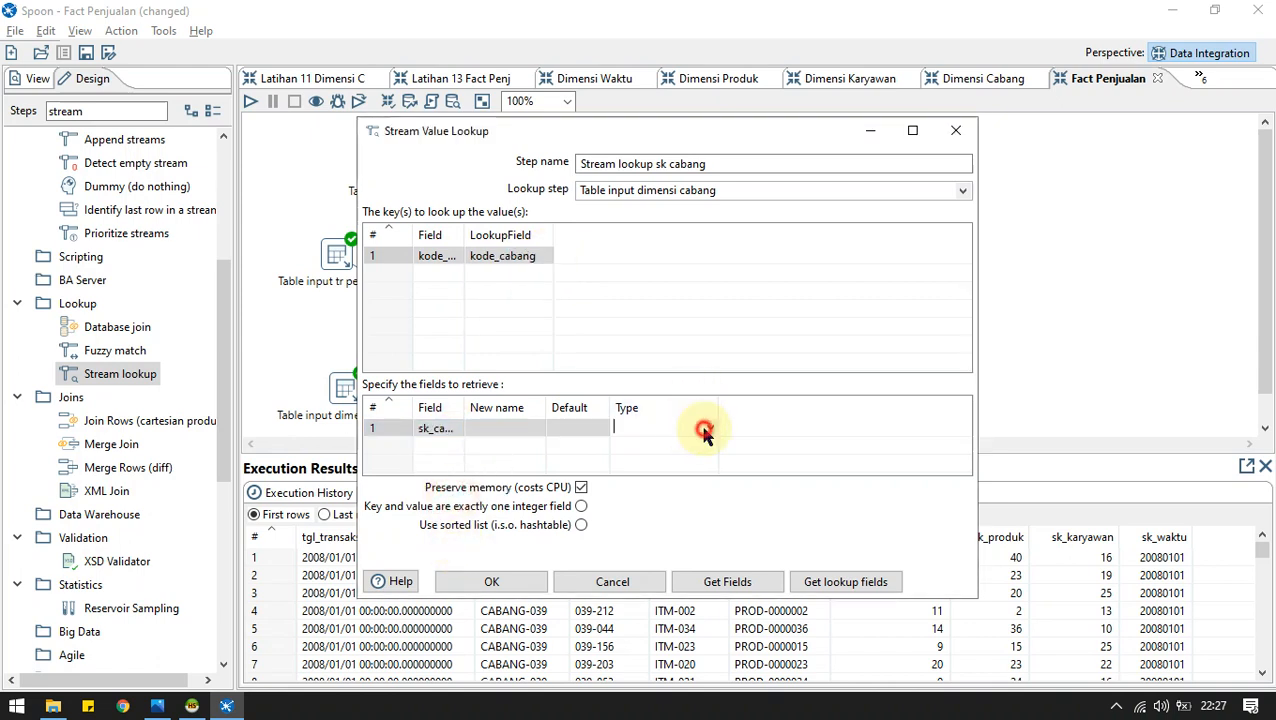
left_click(704, 430)
left_click(627, 541)
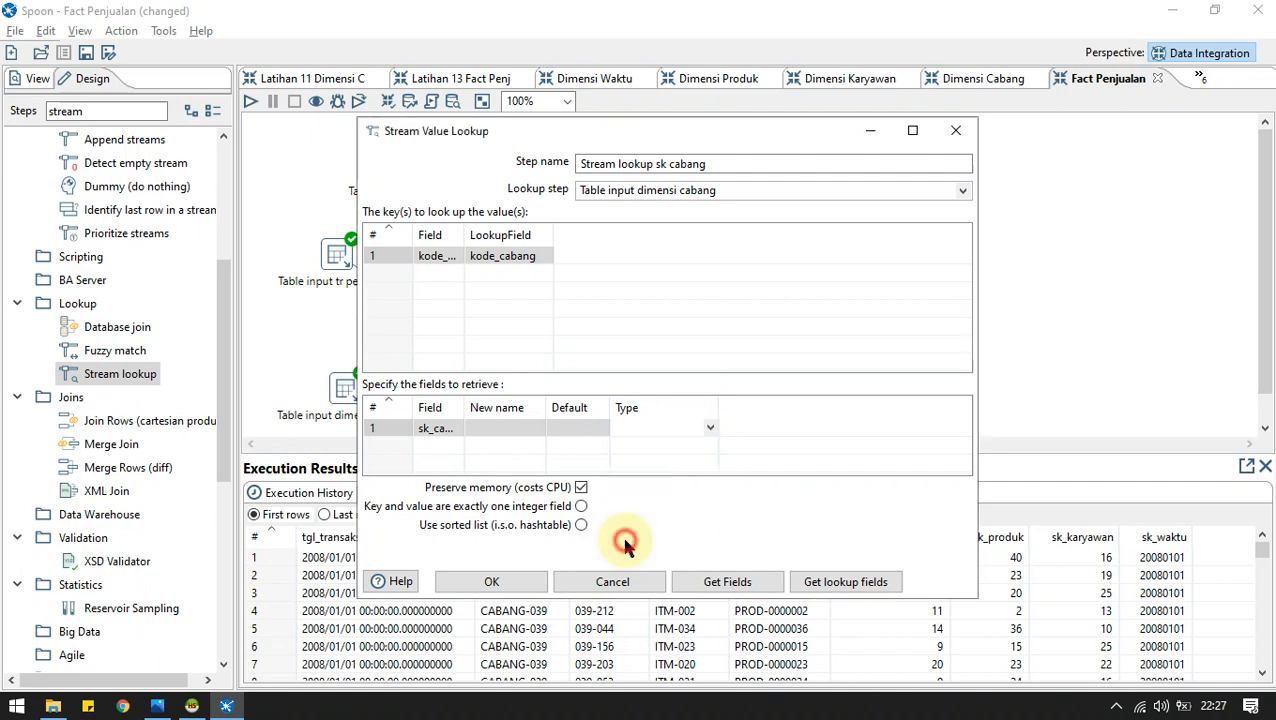
left_click(709, 427)
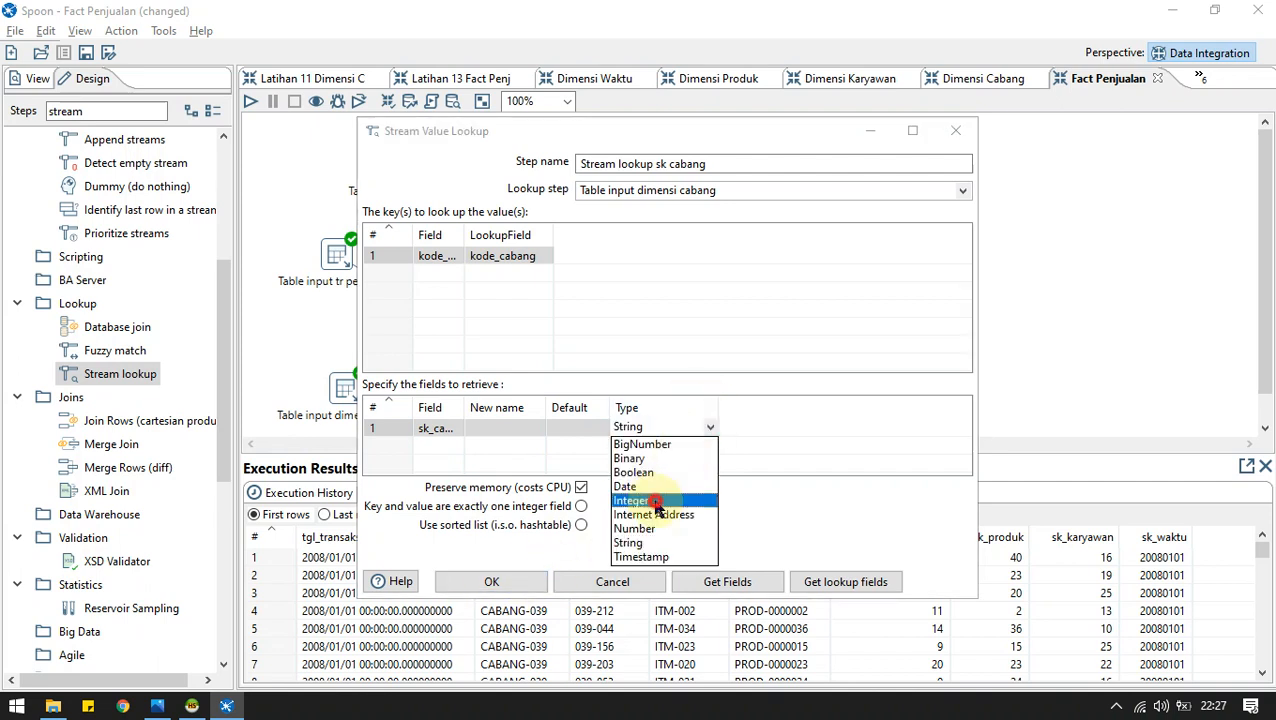
left_click(650, 500)
left_click(491, 581)
Switch to the coba erd.png diagram in Photos and examine the fact penjualan table's fields, then return to Spoon.
key("alt+Tab")
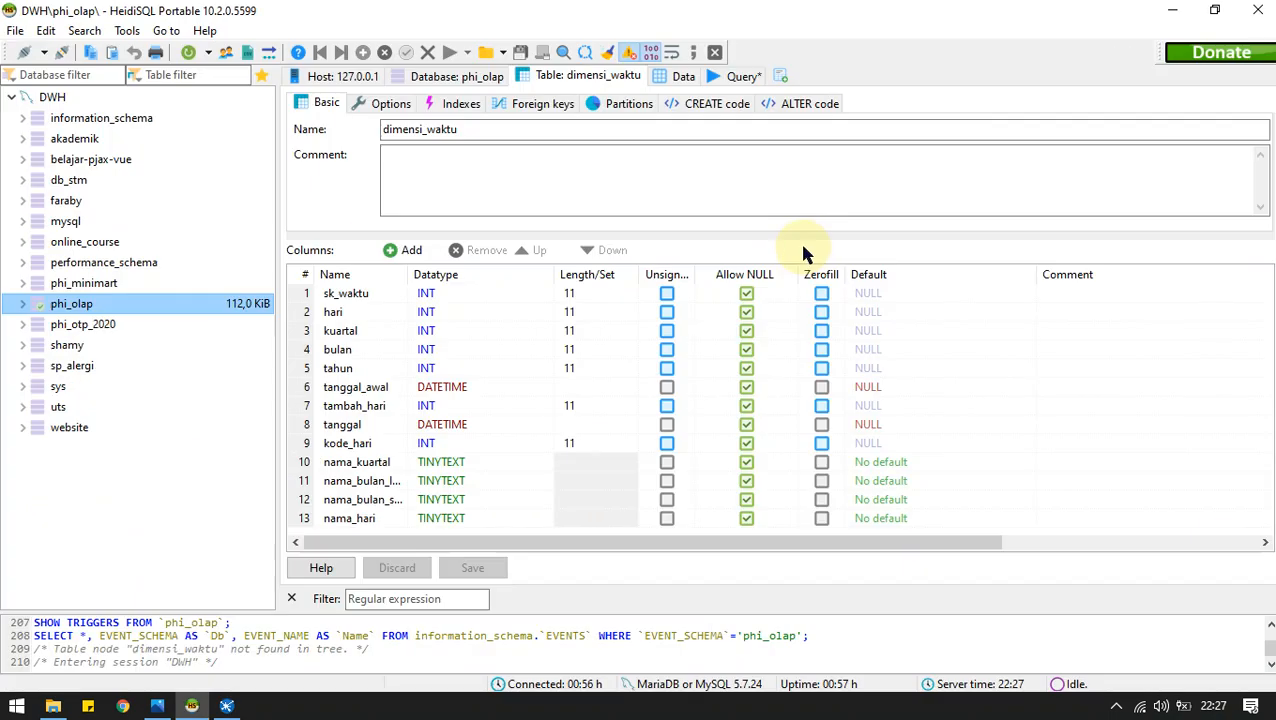
key("alt+Tab")
key("Tab")
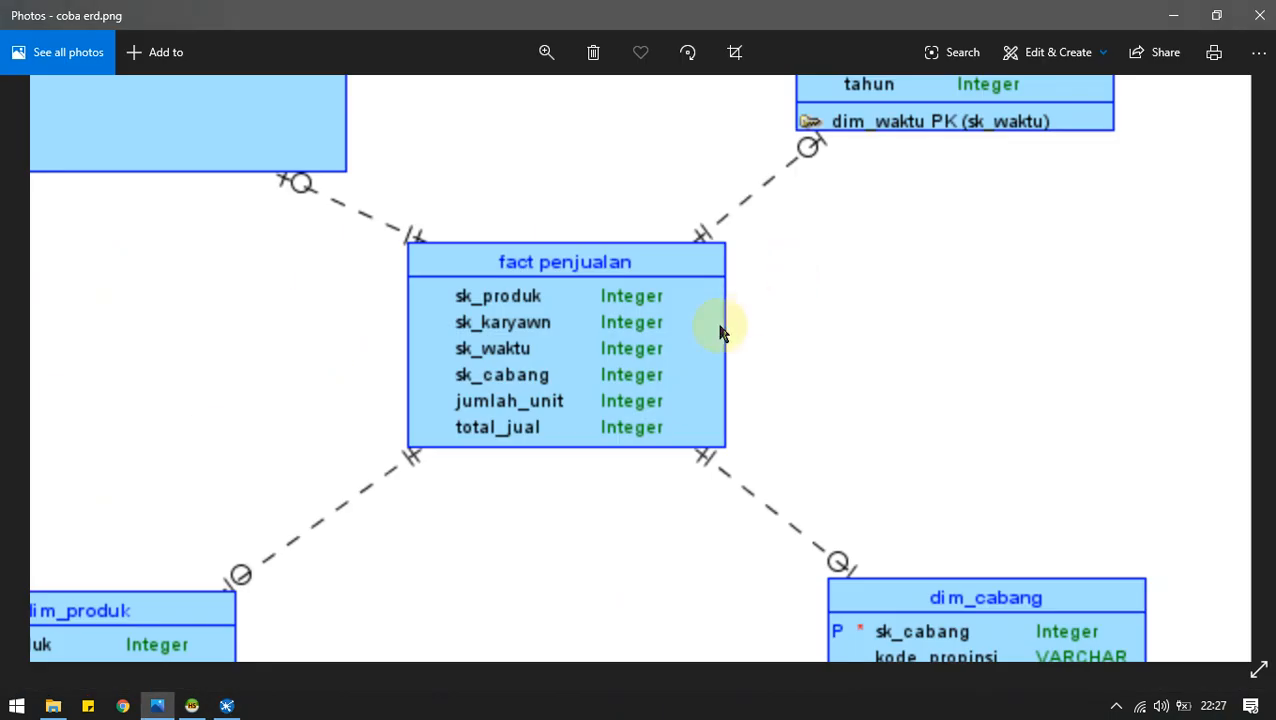
key("alt+Tab")
key("alt+Tab")
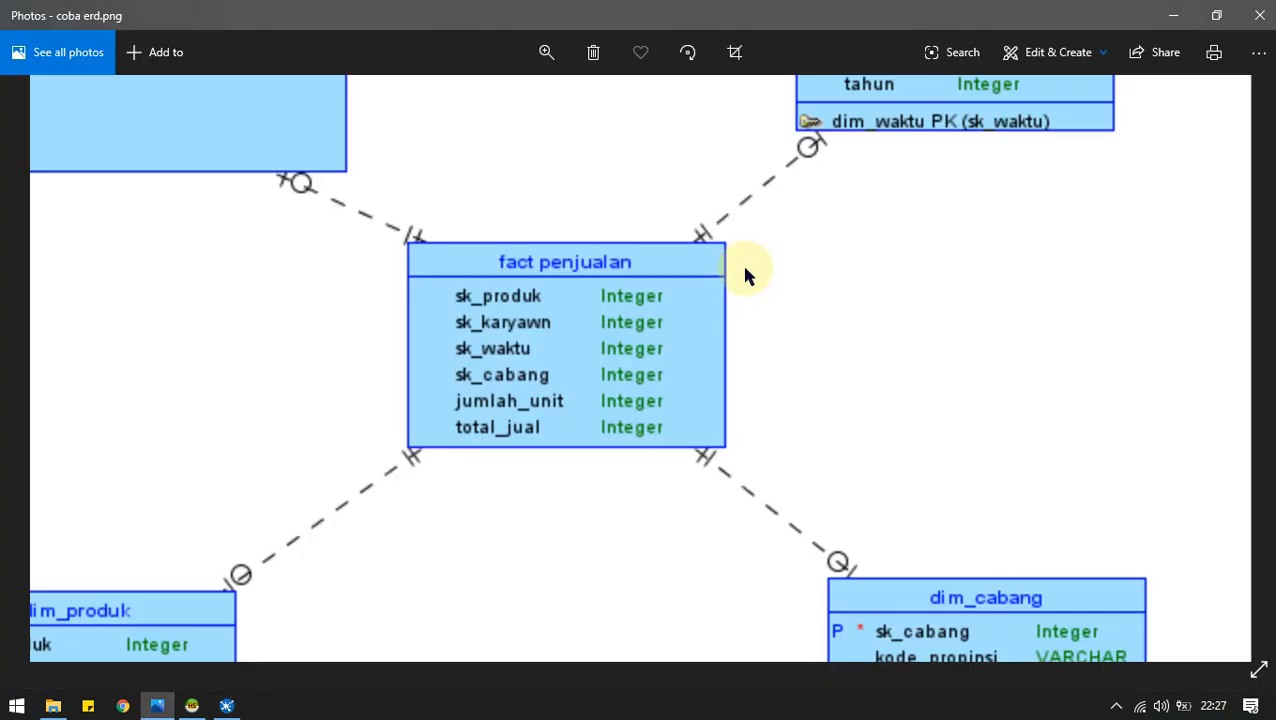
key("alt+Tab")
Search the steps for input and add a Table input step below Stream lookup sk cabang.
left_click_drag(127, 113, 24, 118)
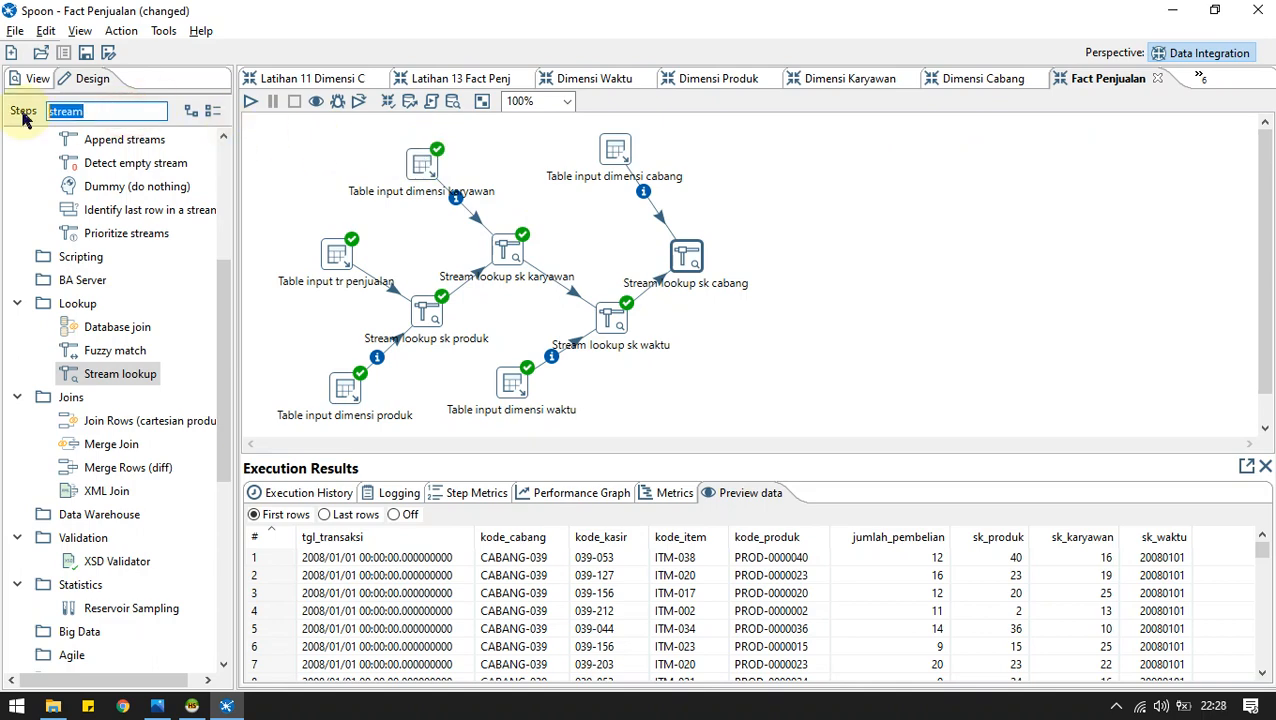
key("BackSpace")
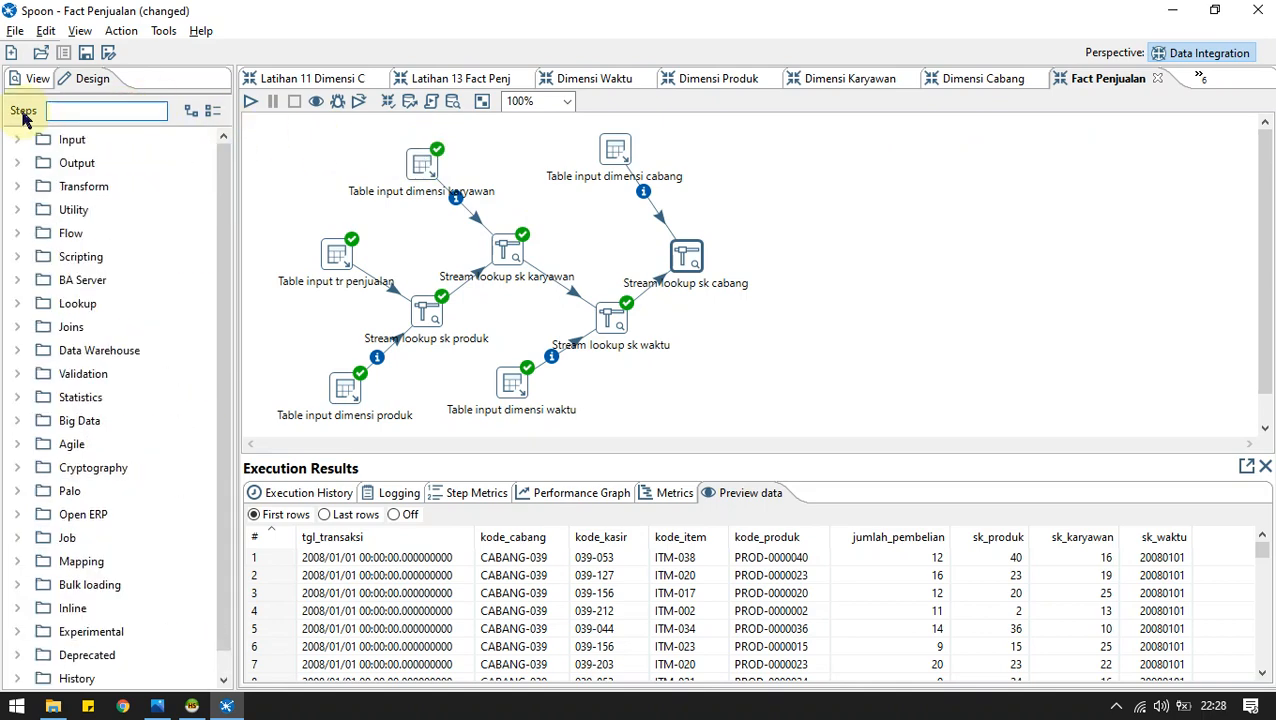
type("inp")
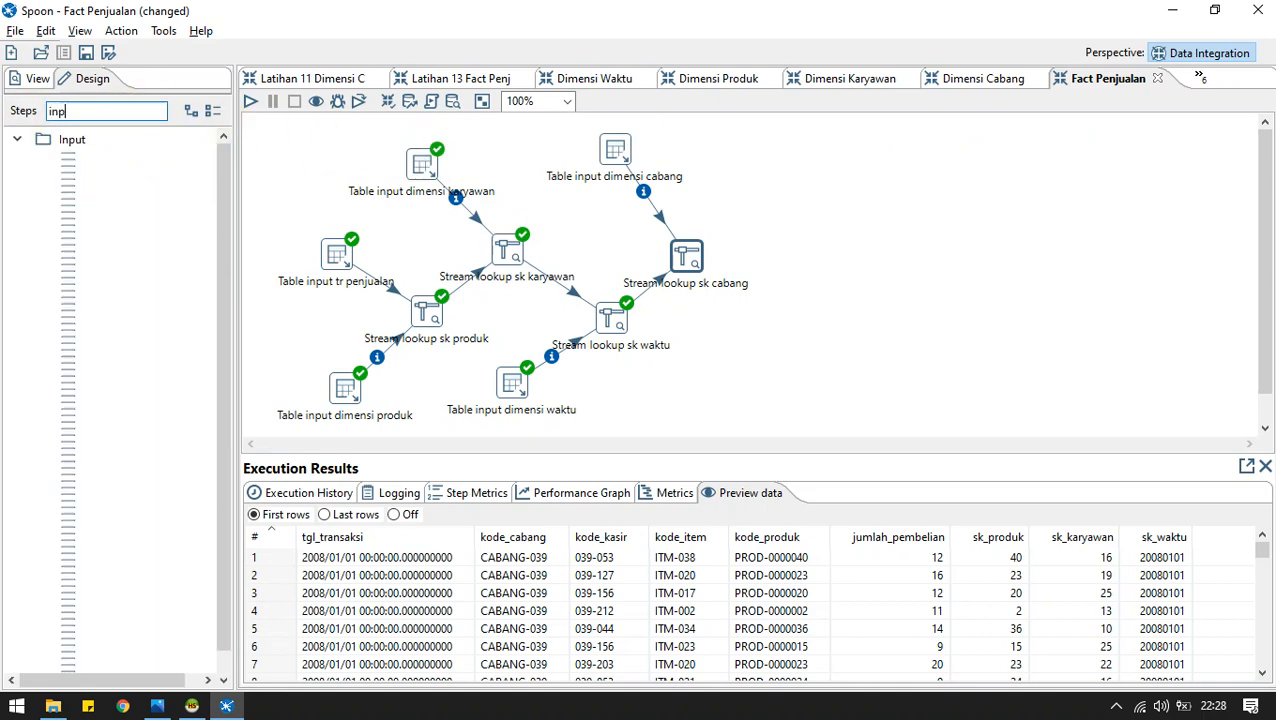
type("ut")
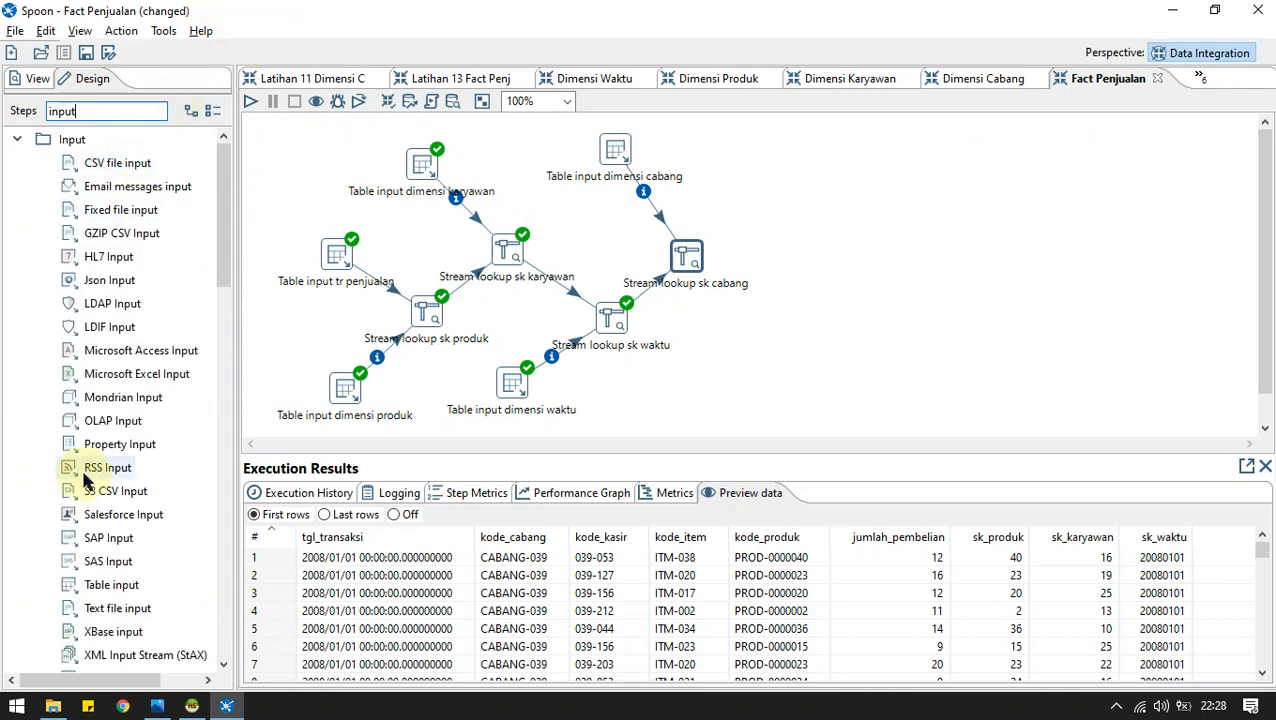
scroll(98, 462, "down", 3)
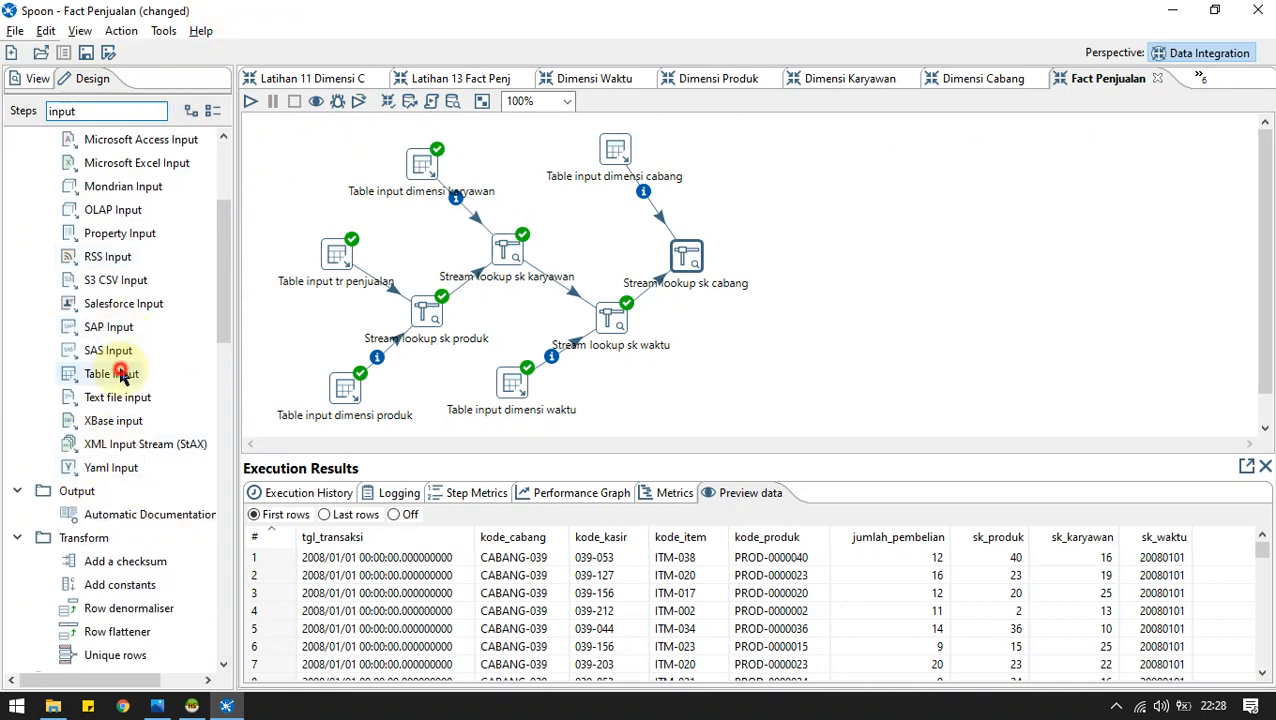
left_click_drag(115, 373, 690, 402)
Rename the new table input as Table input ms produk baru and set its connection to phi_minimart.
double_click(686, 396)
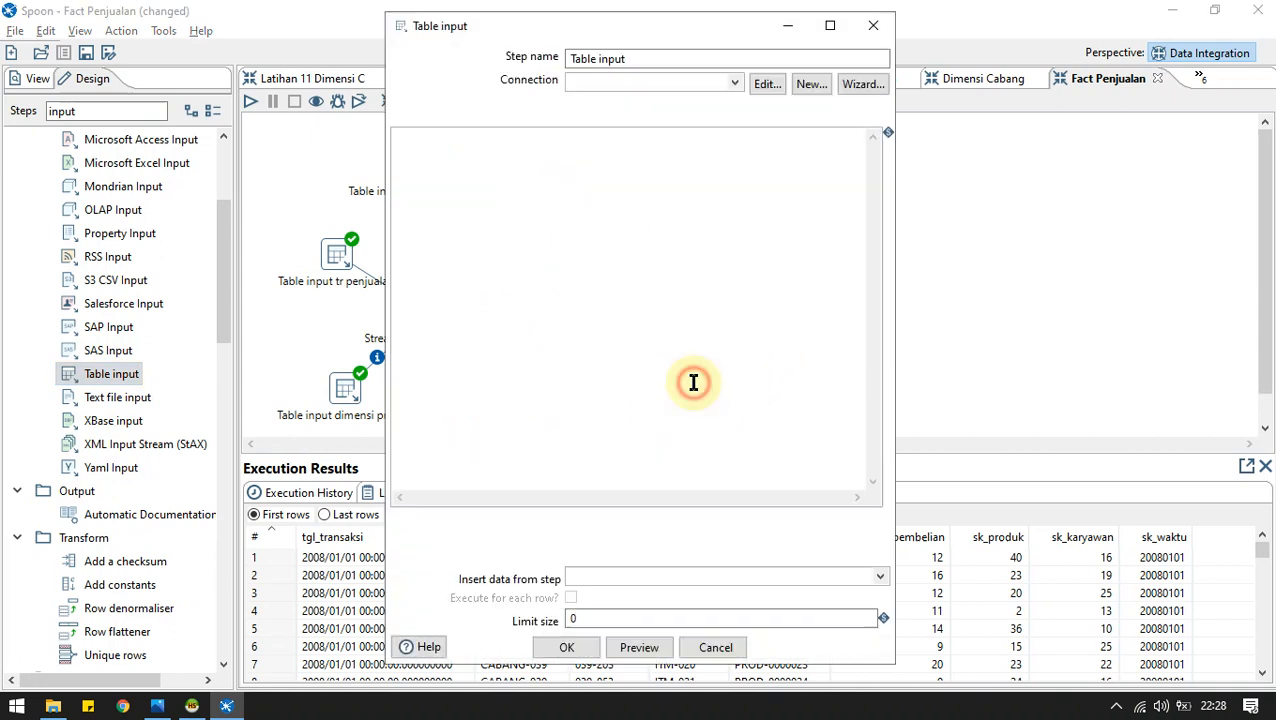
left_click(679, 58)
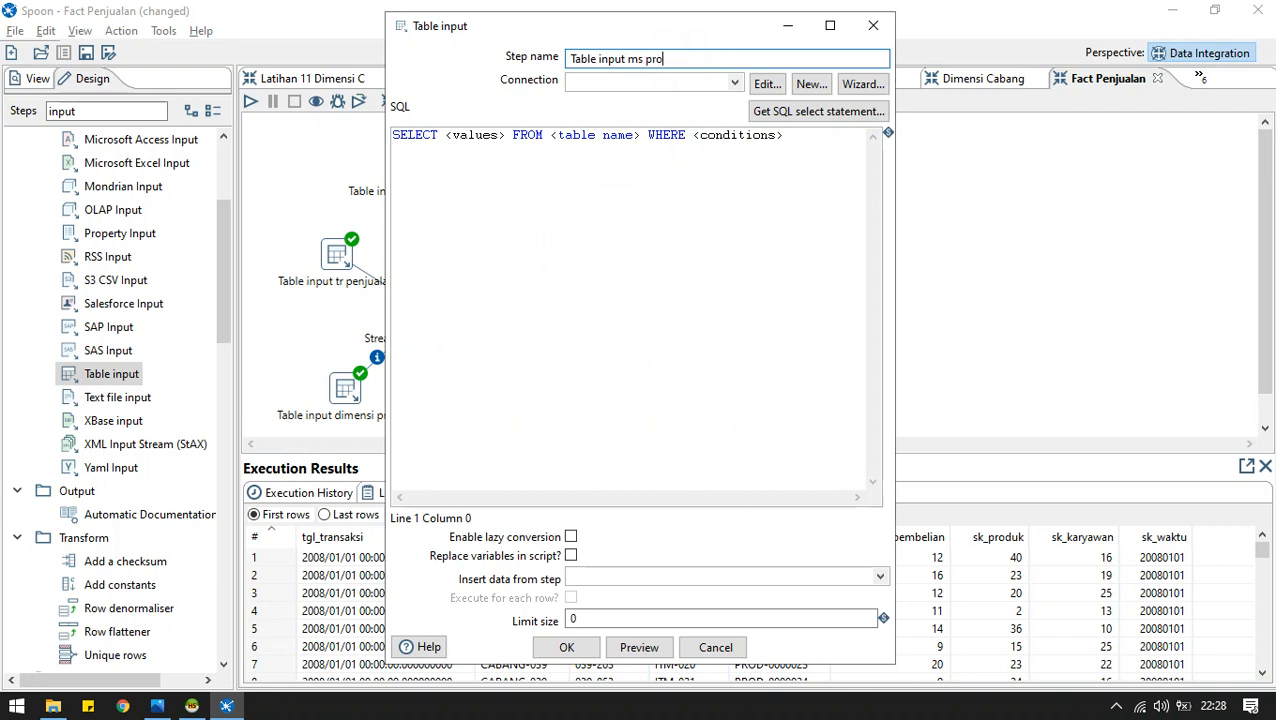
left_click(729, 84)
left_click(712, 101)
Generate the SQL select statement from the table ms_produk_baru with field names included and accept the step.
left_click(765, 113)
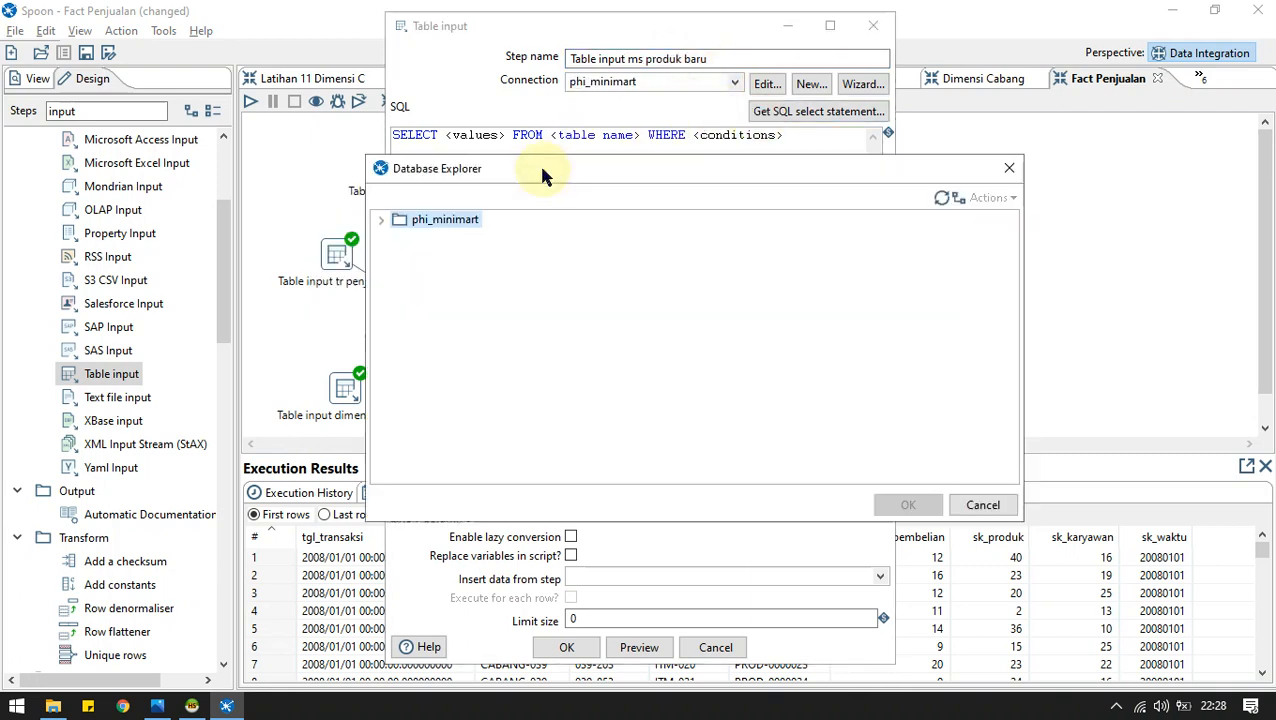
left_click(383, 219)
left_click(398, 253)
scroll(467, 288, "down", 1)
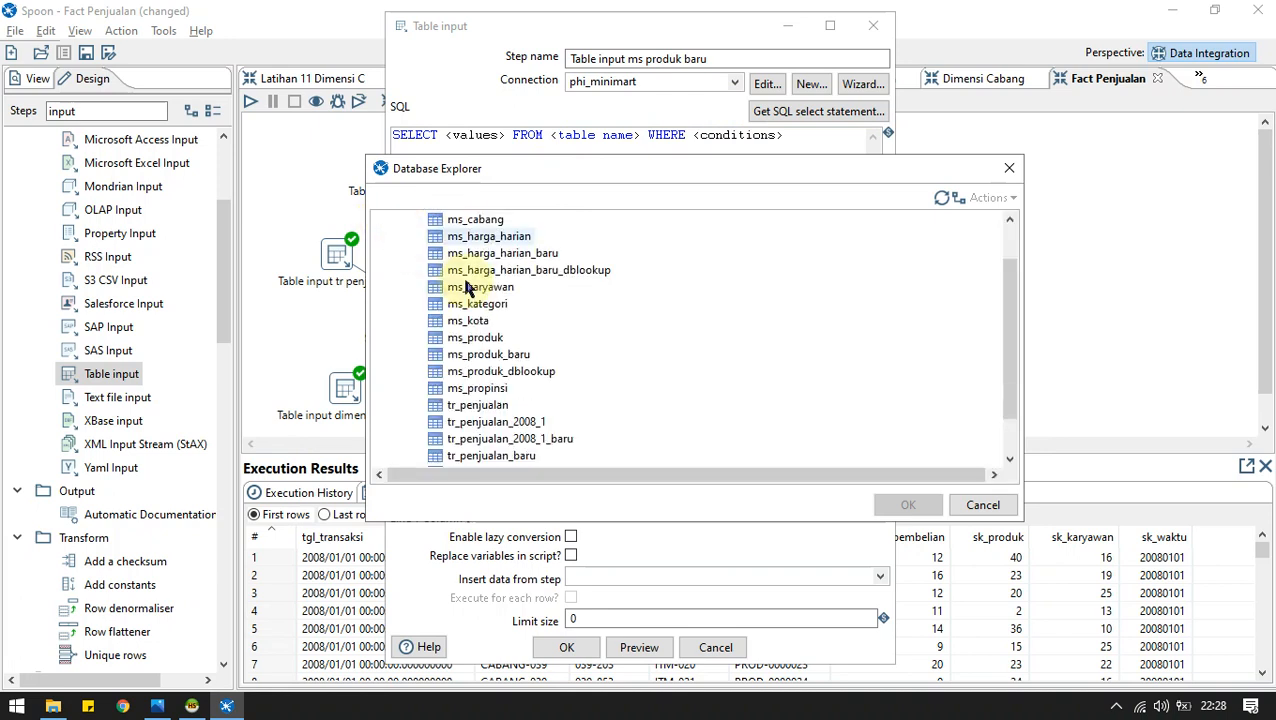
double_click(489, 354)
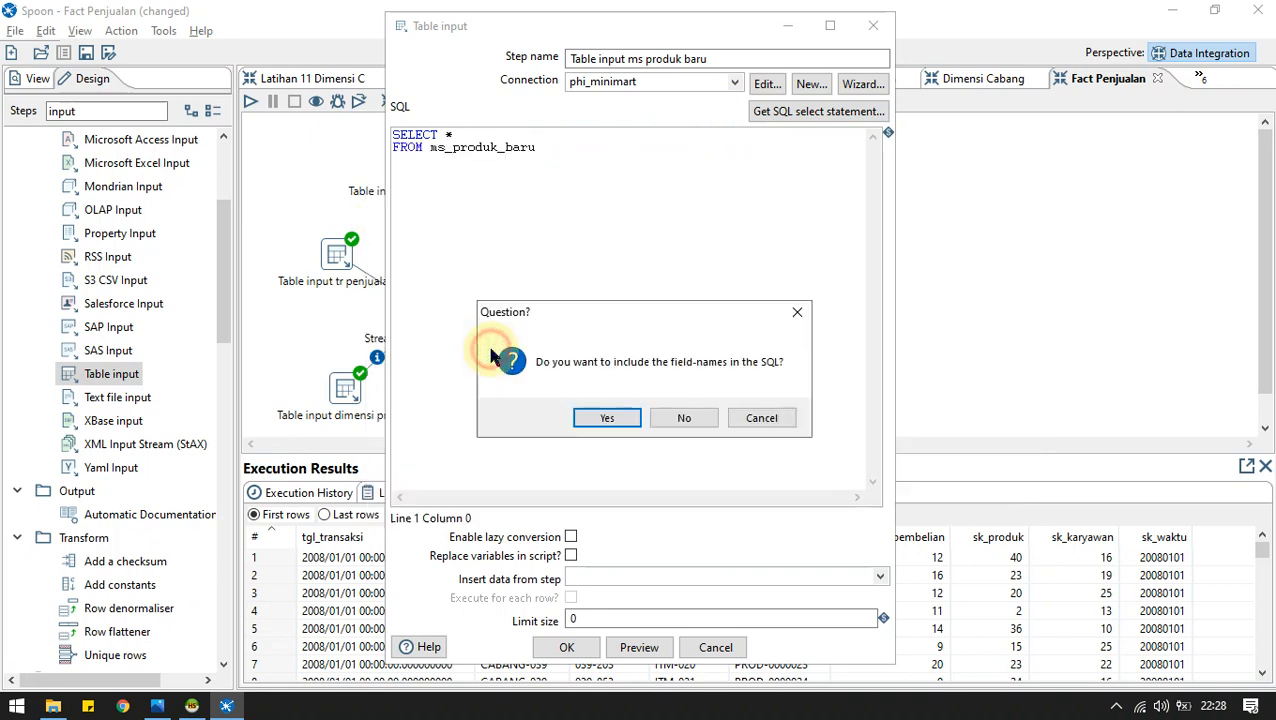
left_click(608, 415)
left_click(568, 647)
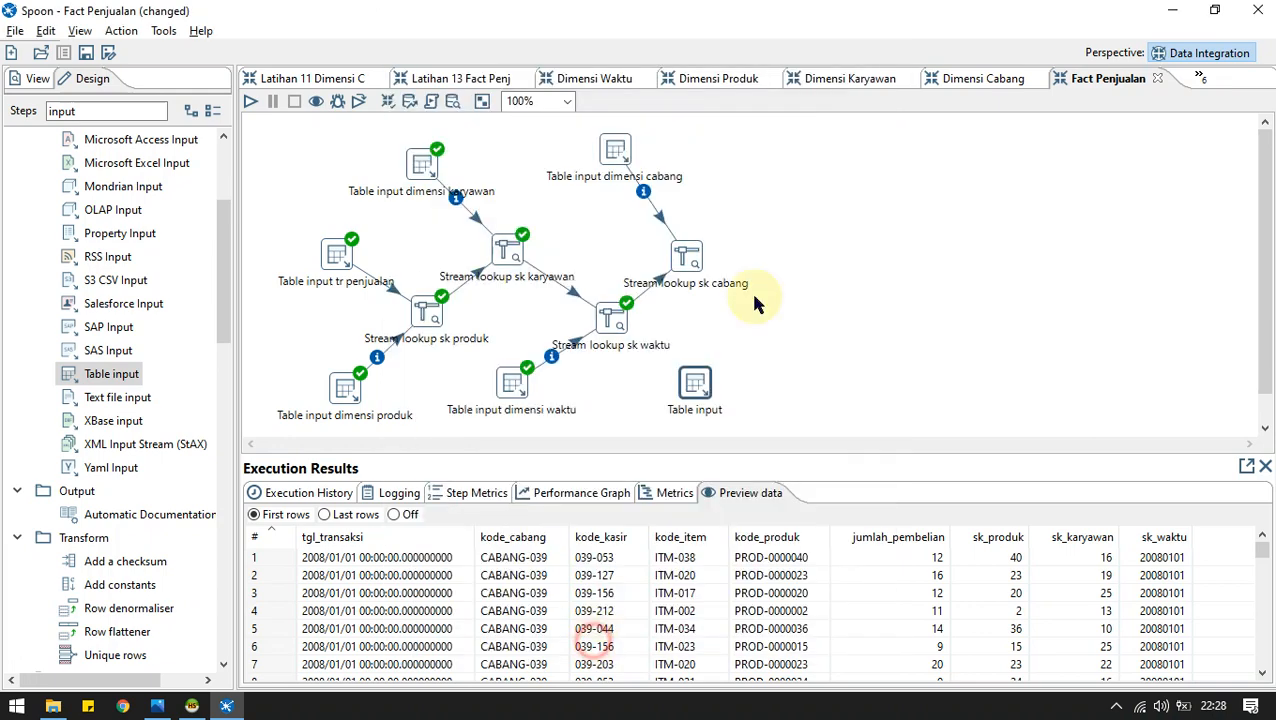
Search the steps for stream and add a Stream lookup step beyond Stream lookup sk cabang.
double_click(107, 111)
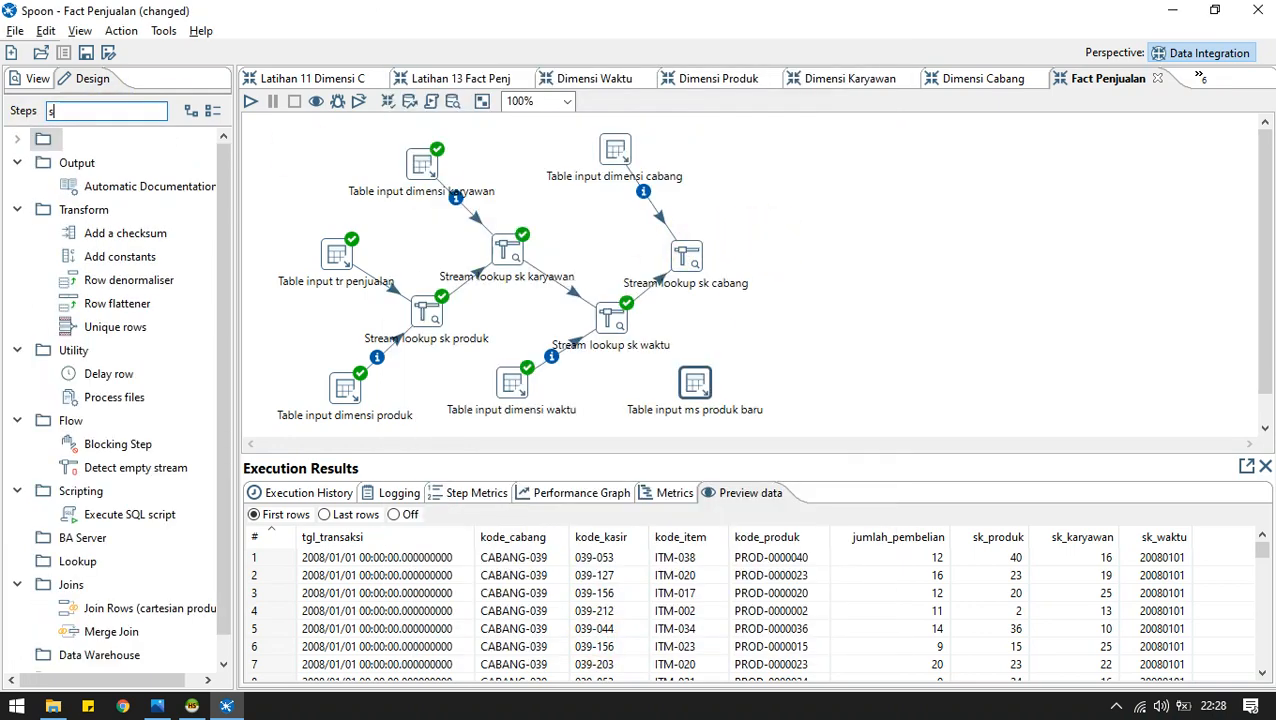
type("stream")
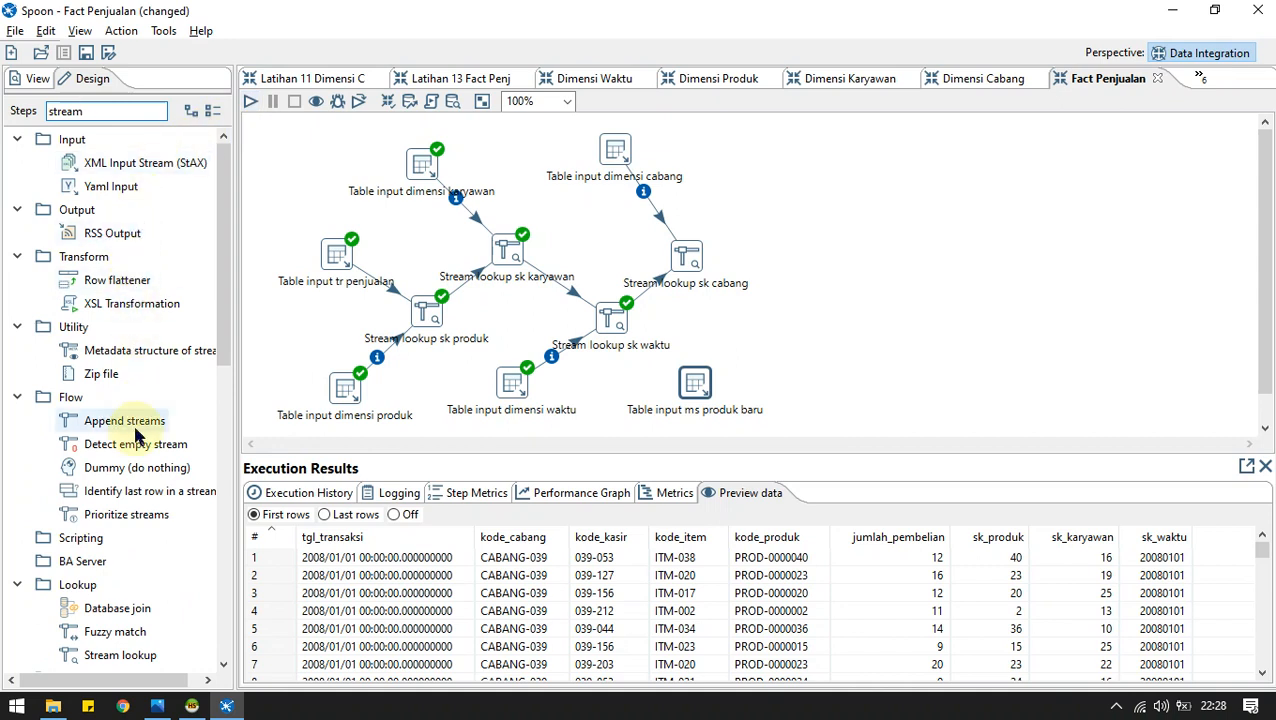
scroll(151, 419, "down", 2)
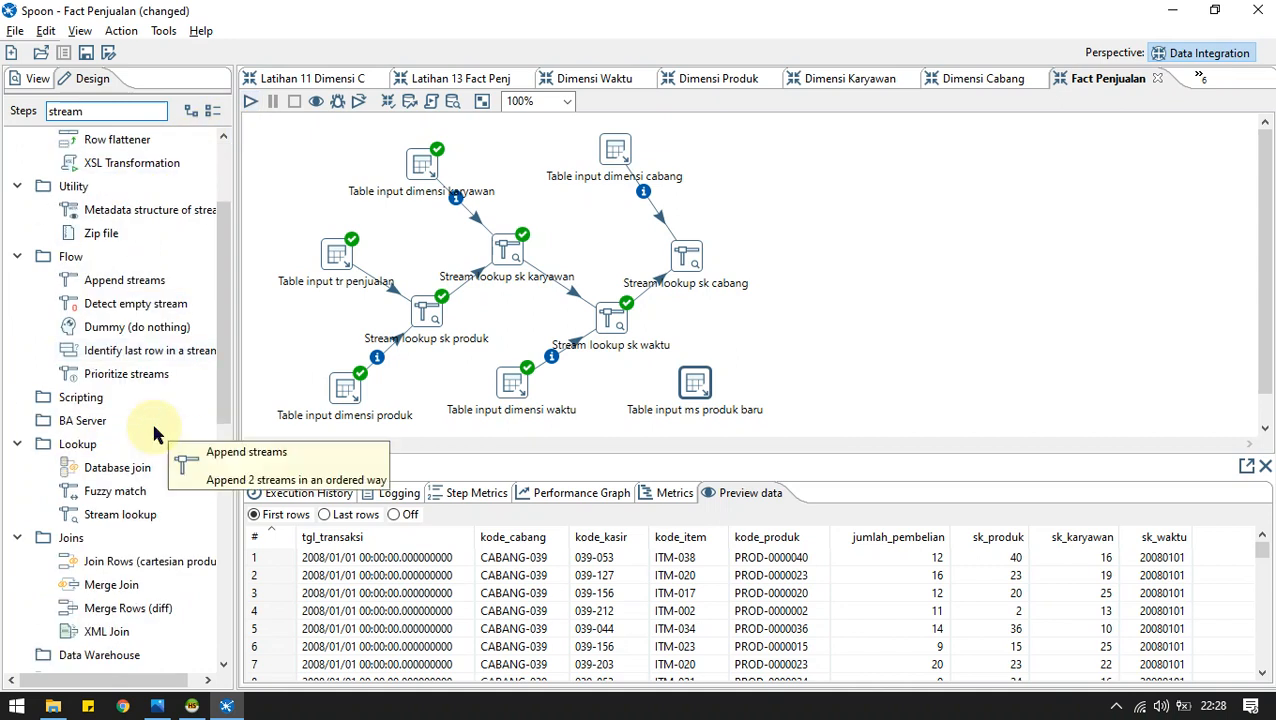
left_click_drag(128, 515, 780, 326)
Connect Table input ms produk baru and Stream lookup sk cabang to the new Stream lookup step with hops.
left_click(697, 381)
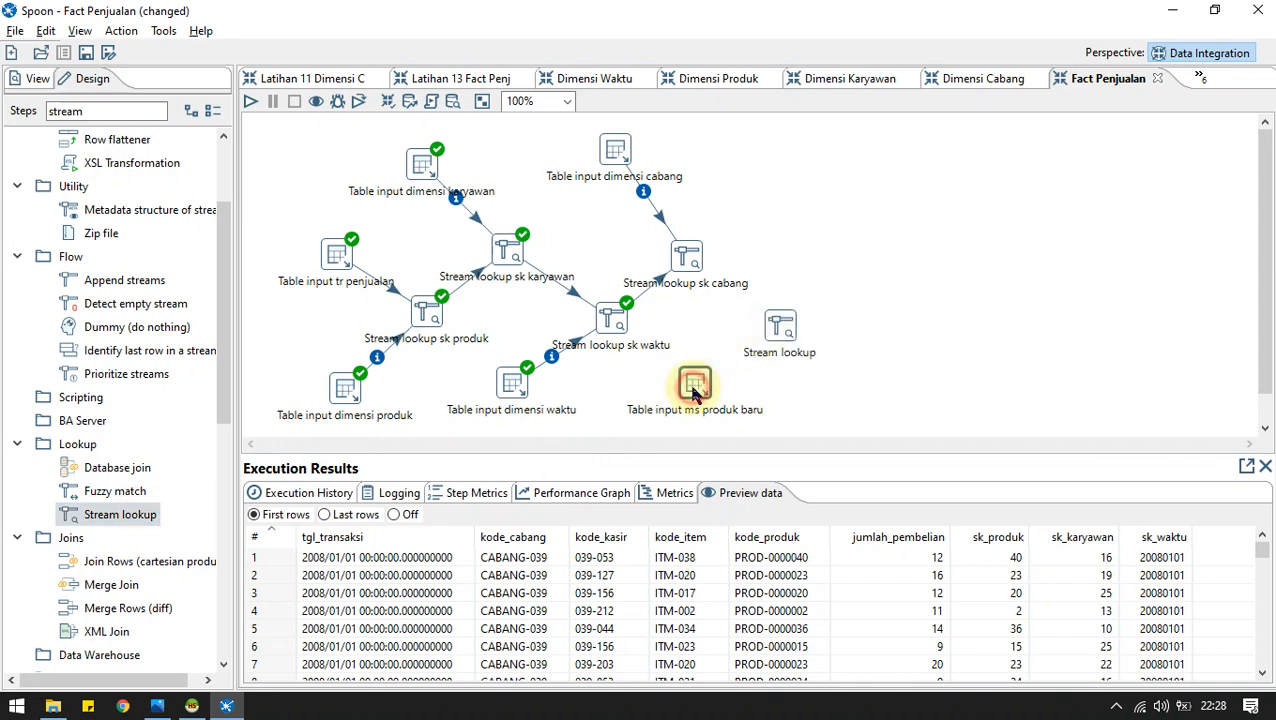
scroll(818, 360, "down", 1)
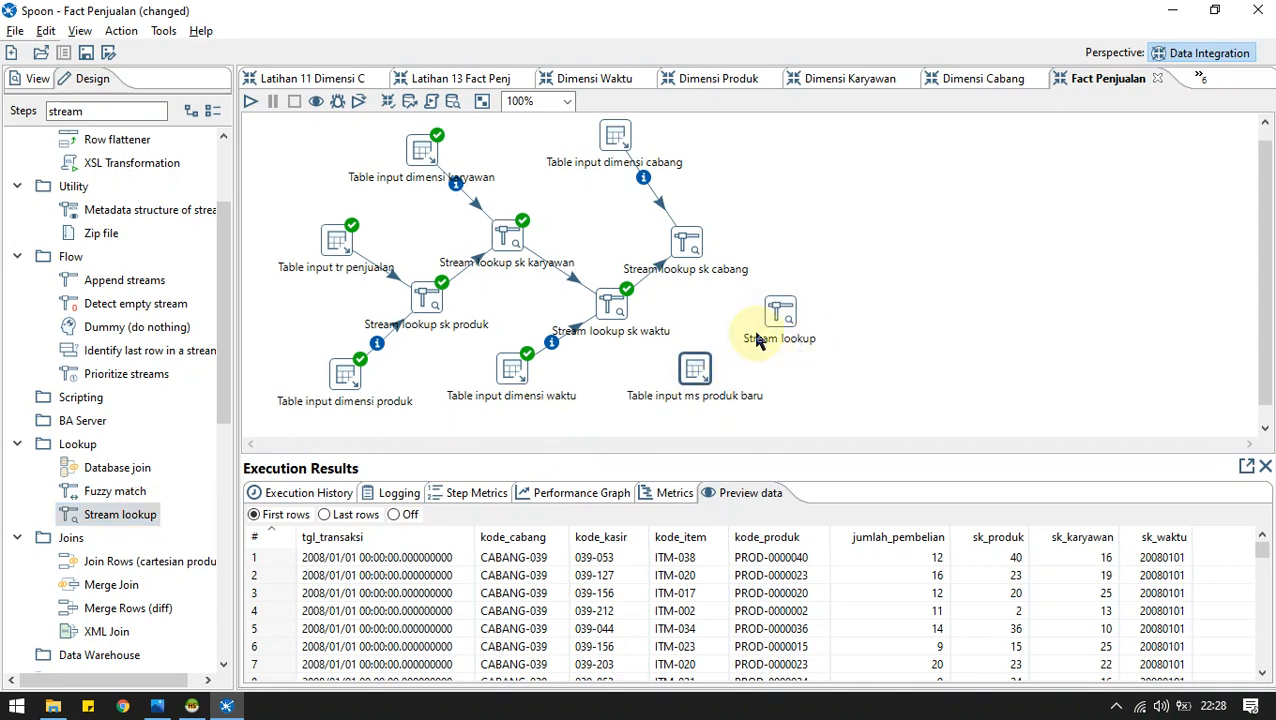
mouse_move(712, 396)
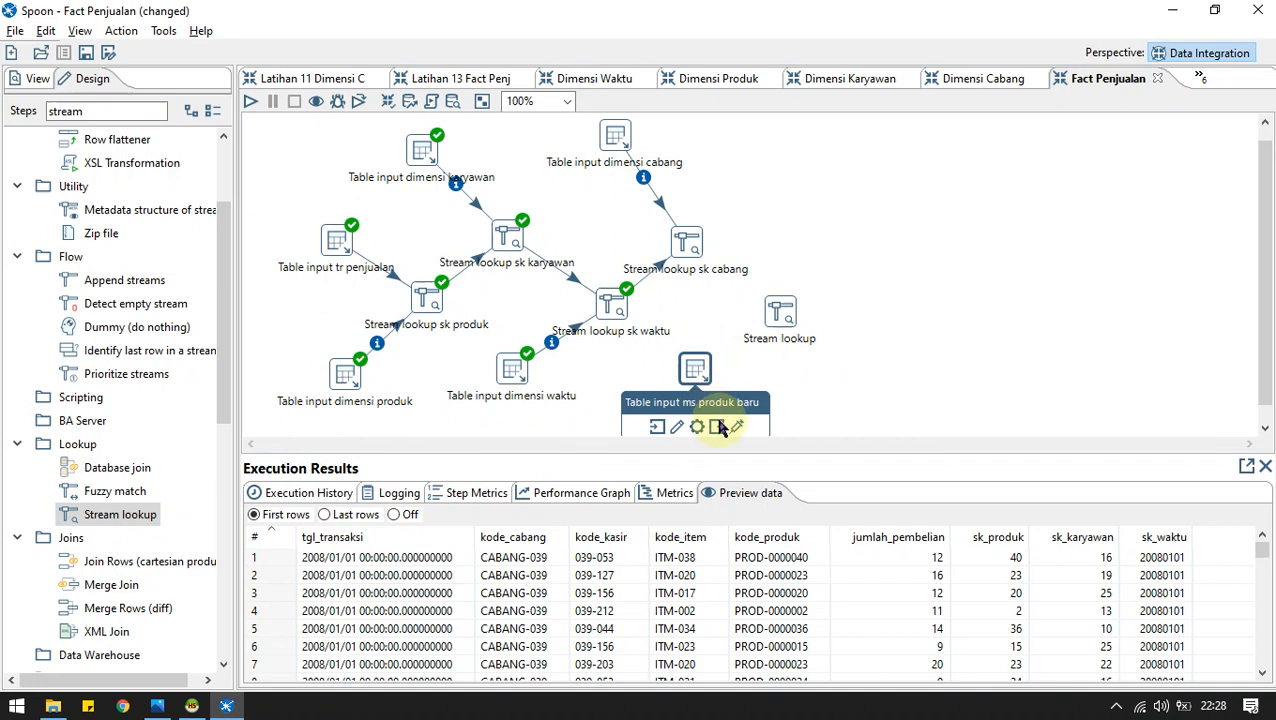
left_click_drag(722, 428, 780, 316)
mouse_move(693, 247)
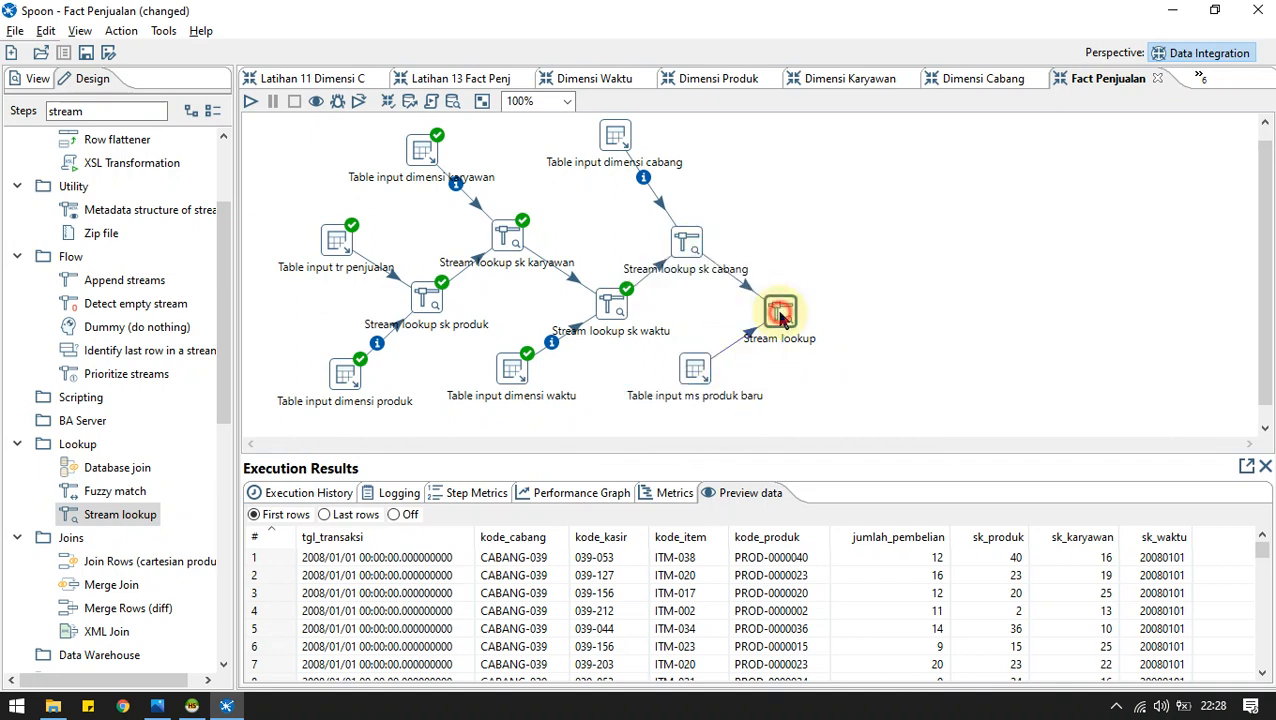
Rename the new lookup as Stream lookup total jual and set its lookup step to Table input ms produk baru.
double_click(780, 316)
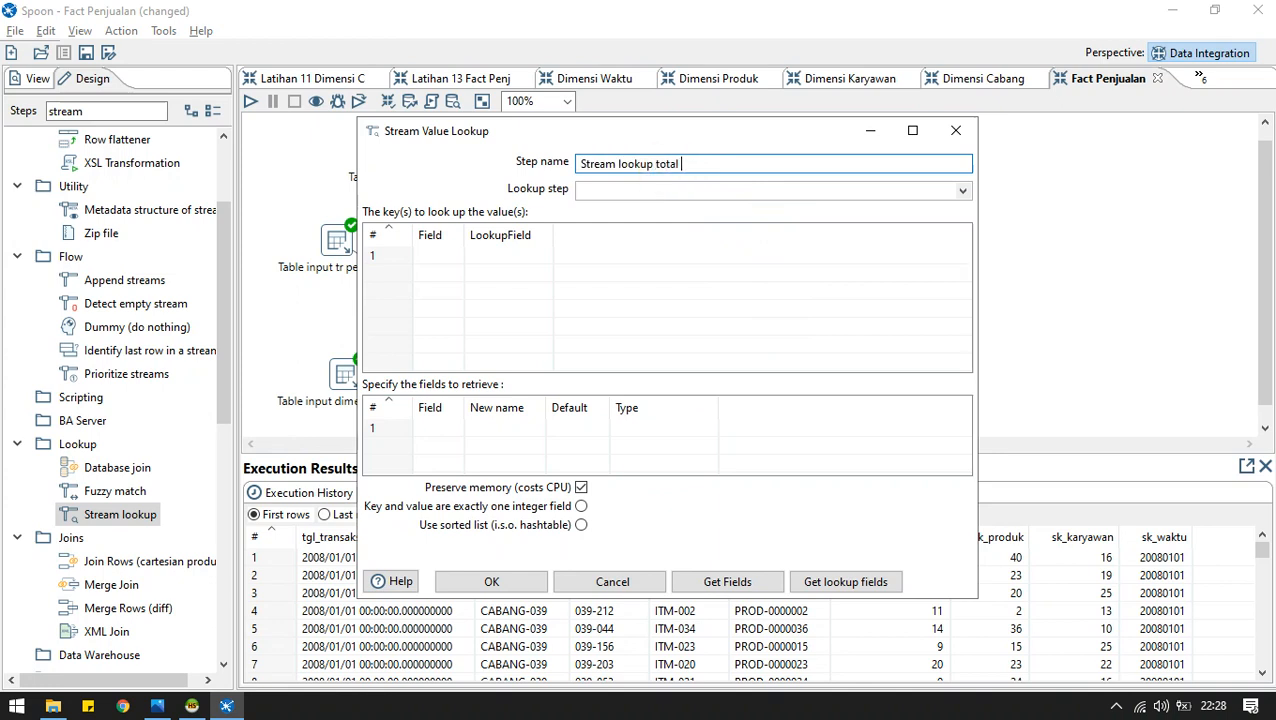
left_click(963, 191)
left_click(655, 209)
Set the lookup key to match field kode_produk with lookup field kode_produk.
left_click(450, 252)
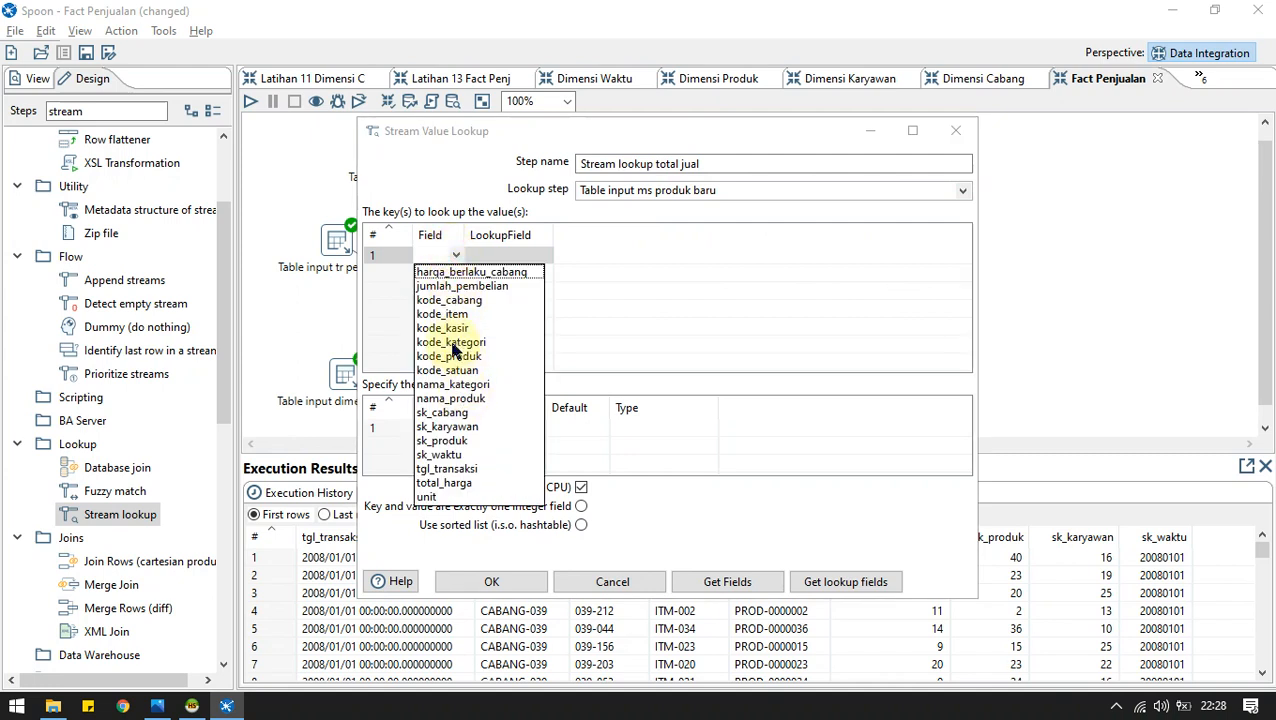
left_click(452, 355)
left_click(545, 256)
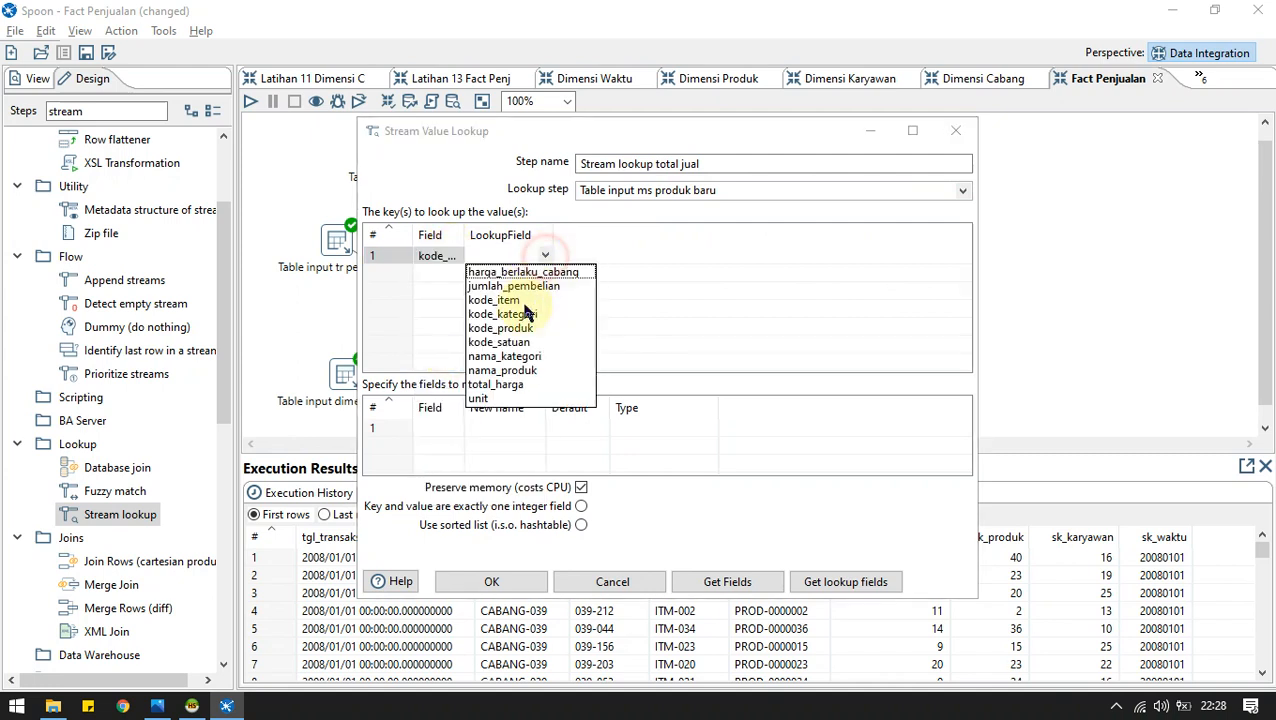
left_click(522, 330)
Retrieve the field total_harga under the new name total_jual with type Integer and accept the lookup settings.
left_click(456, 428)
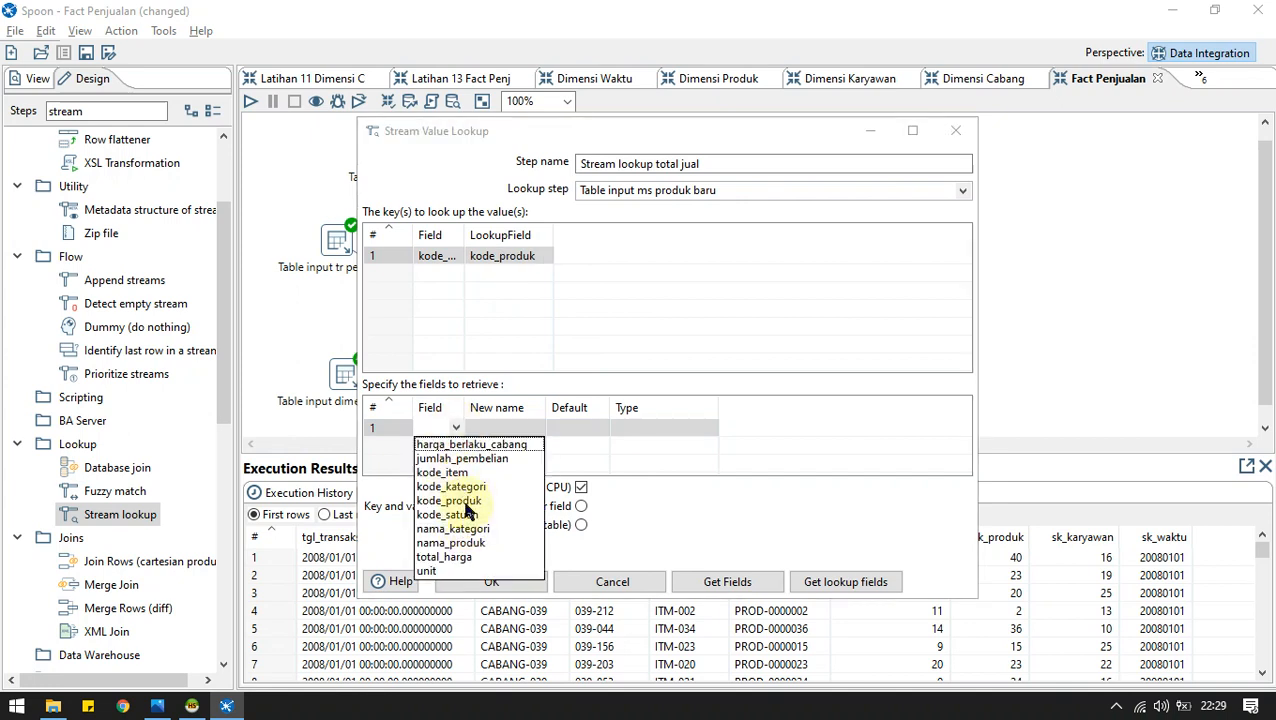
left_click(450, 557)
left_click(510, 428)
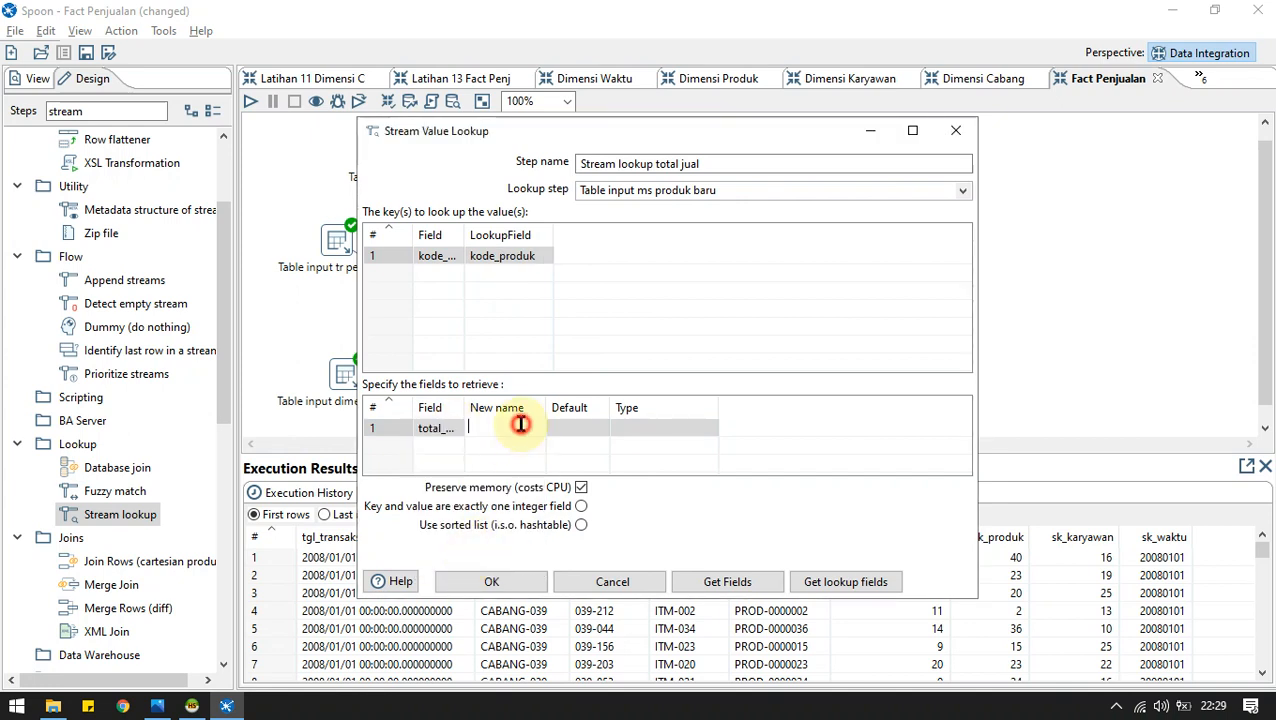
type("tiotal_jual")
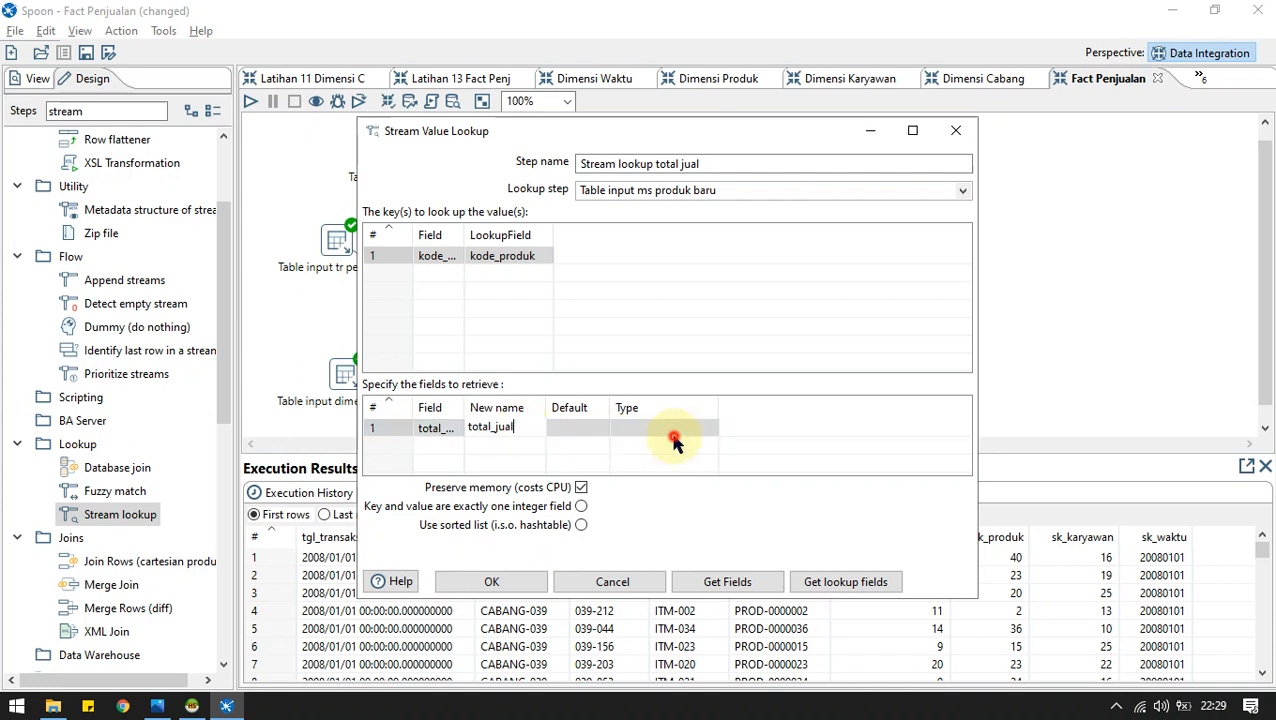
left_click(675, 443)
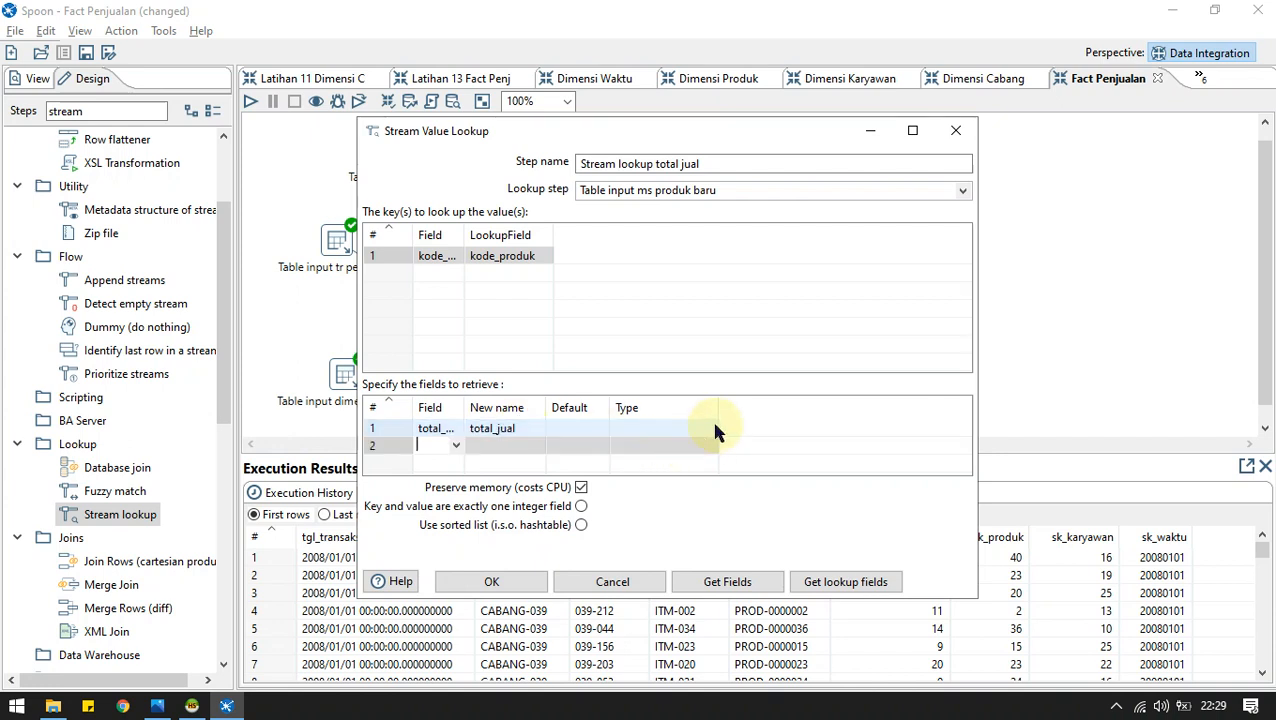
left_click(711, 425)
left_click(634, 501)
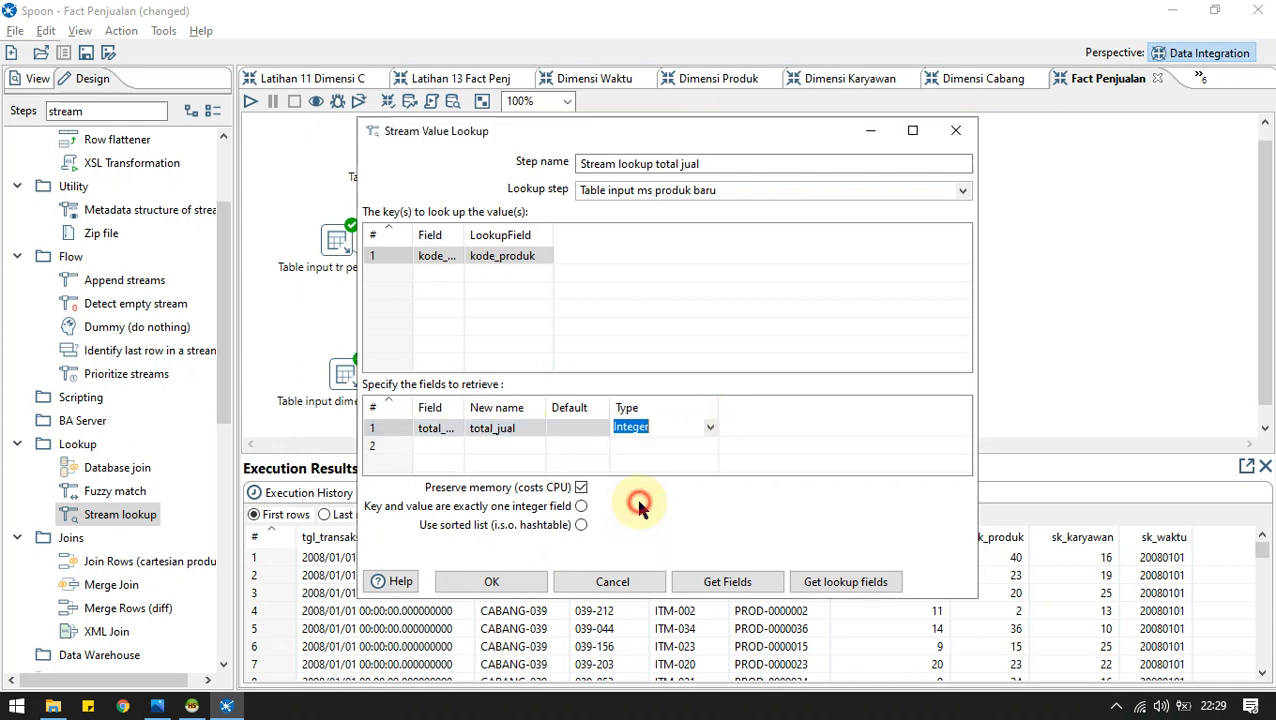
left_click(468, 582)
Compare the transformation with the fact penjualan fields in the Photos diagram and return to Spoon.
key("alt+Tab")
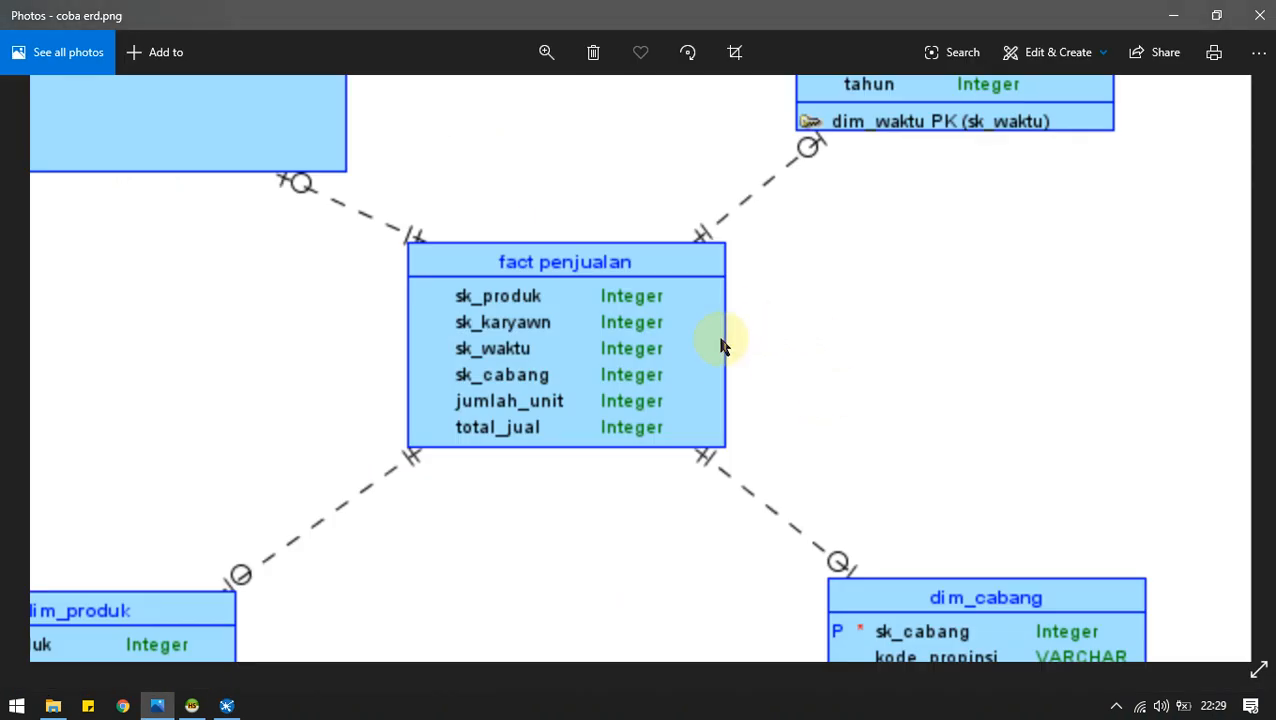
key("alt+Tab")
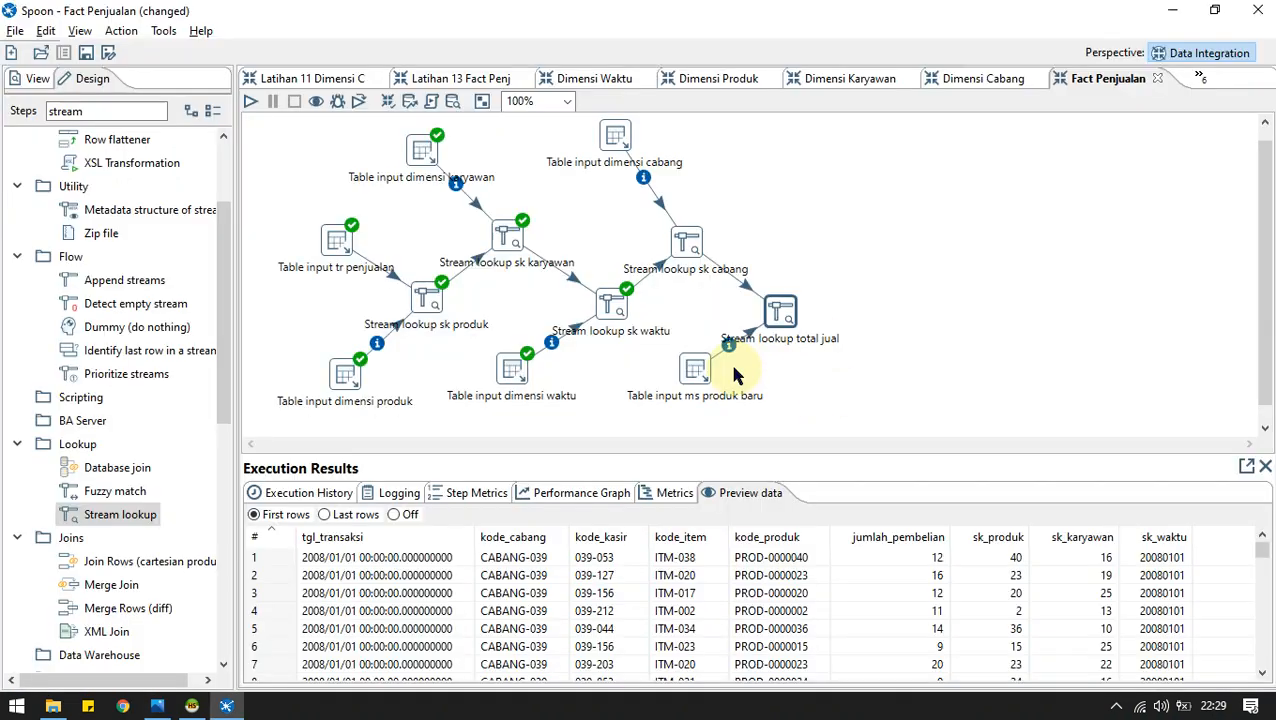
Add a Select values step to the transformation and connect Stream lookup total jual to it.
double_click(130, 104)
key("BackSpace")
type("s")
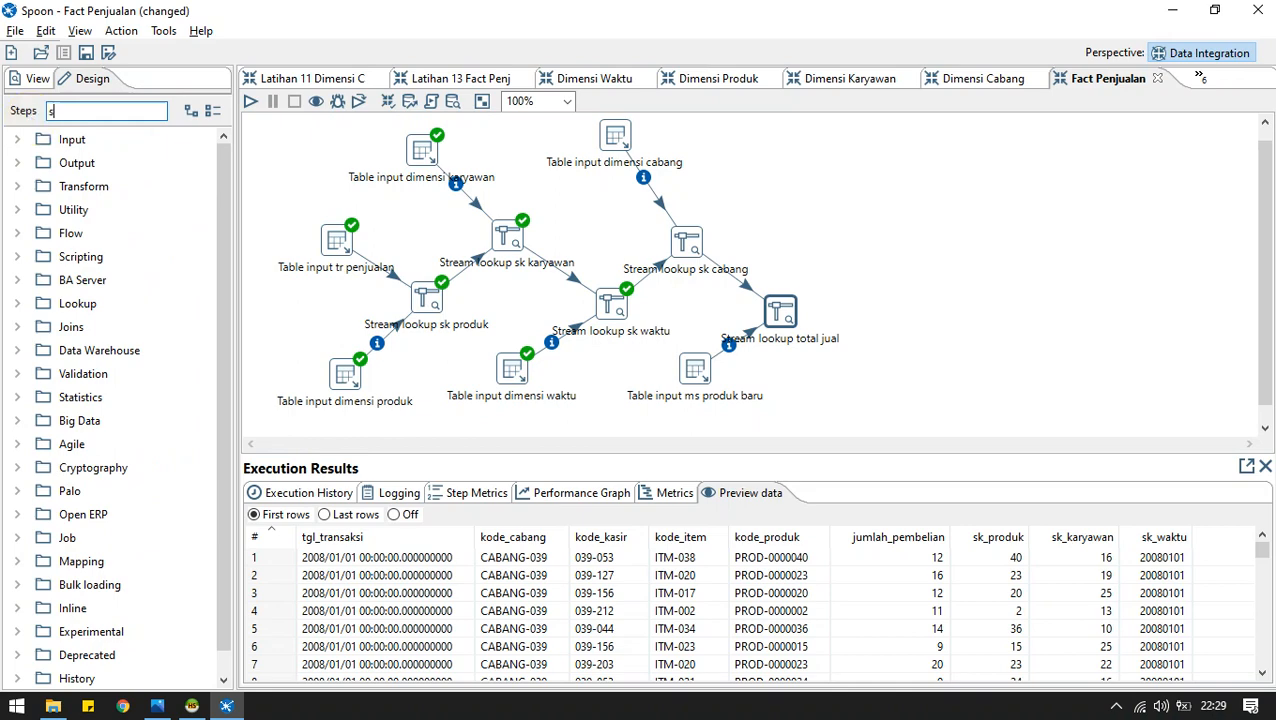
type("ele")
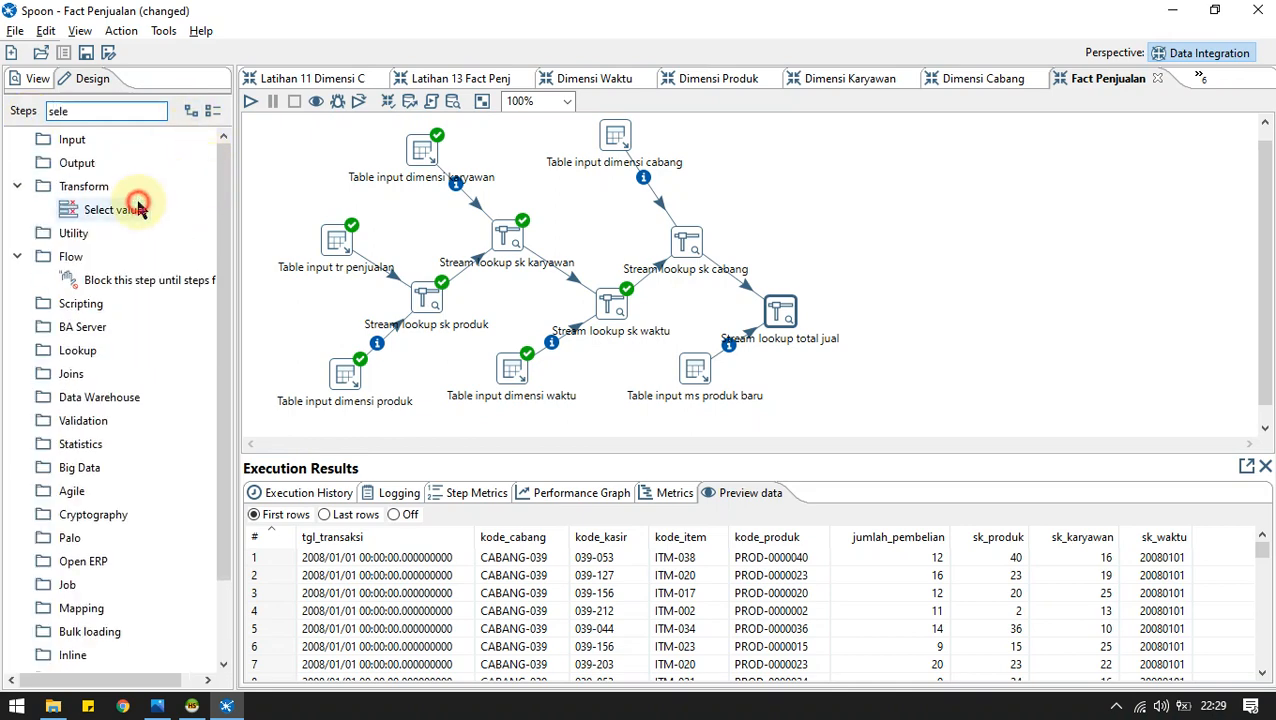
left_click_drag(138, 207, 848, 240)
left_click(786, 303)
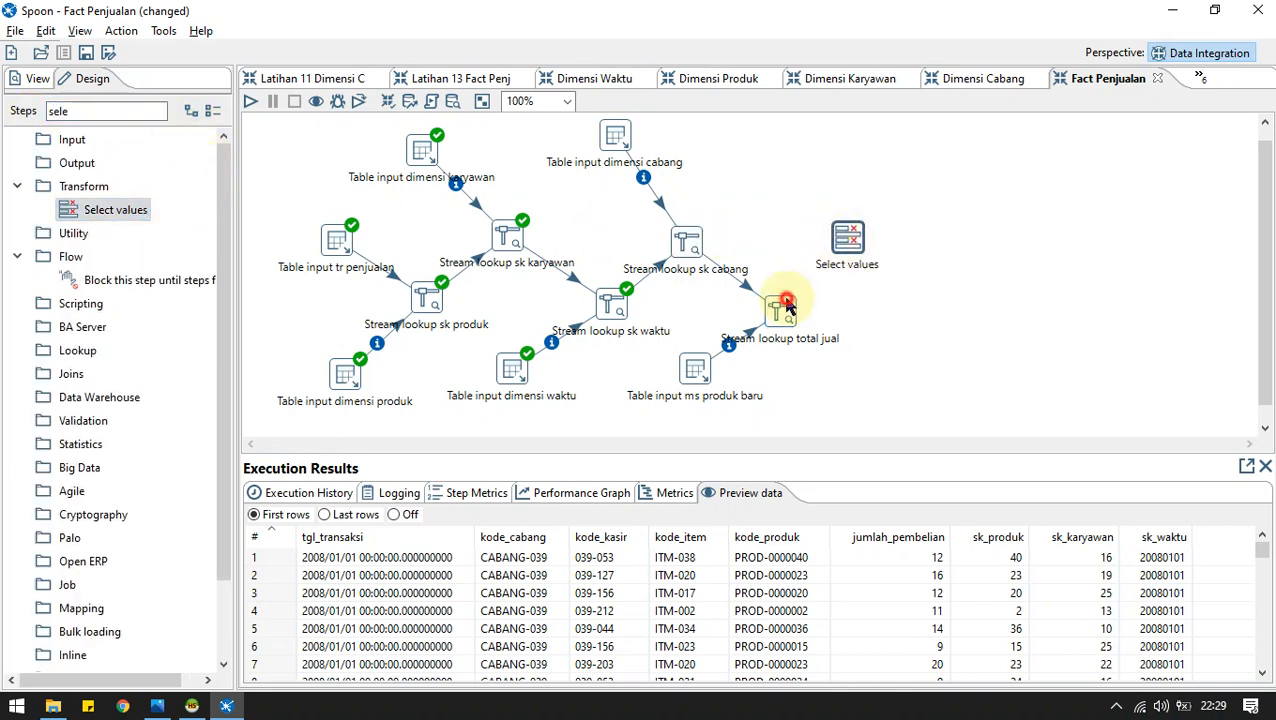
mouse_move(780, 312)
left_click_drag(812, 370, 850, 252)
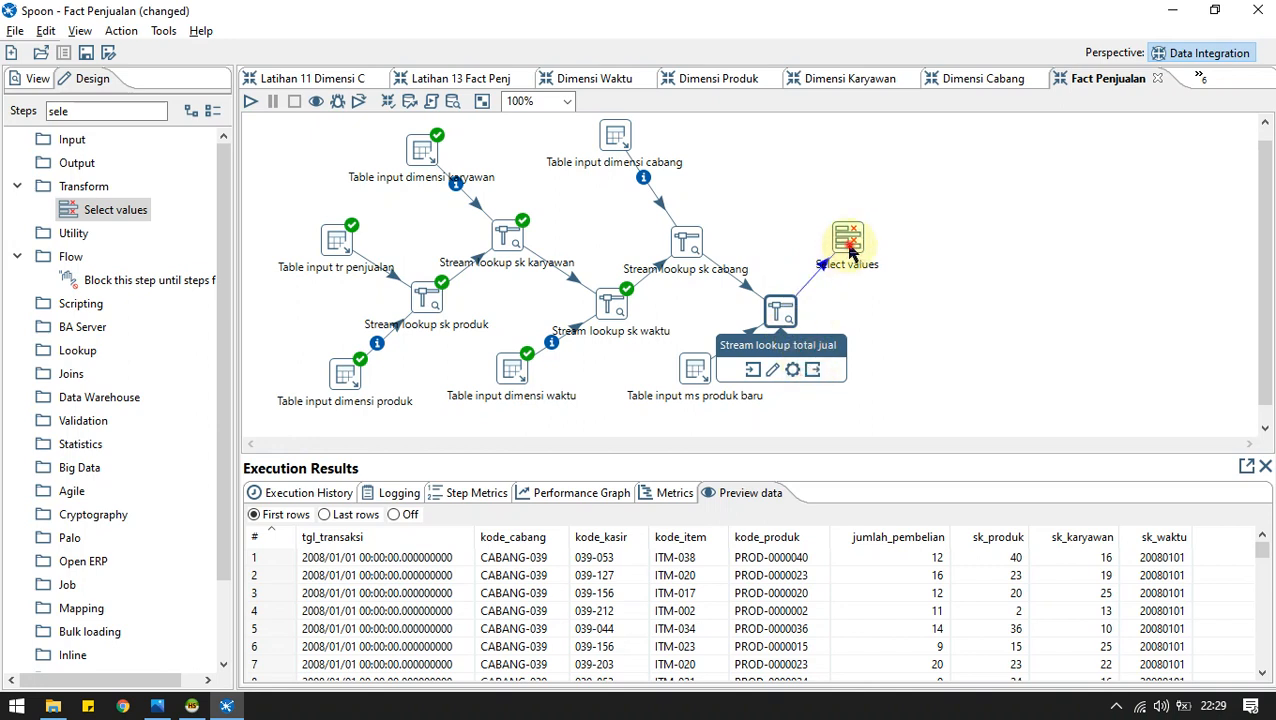
Rename the Select values step as urutkan atribut and load all incoming fields into its selection list.
double_click(848, 246)
left_click(513, 68)
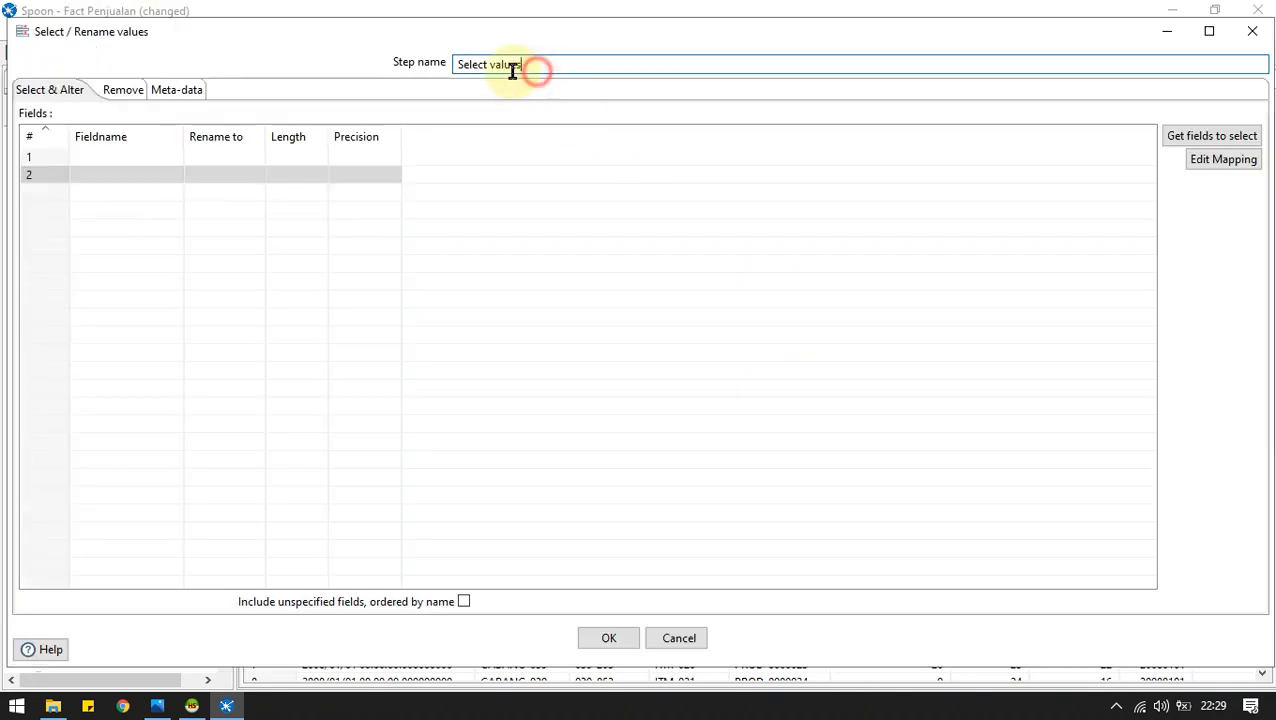
key("ctrl+a")
type("ut")
left_click(1168, 138)
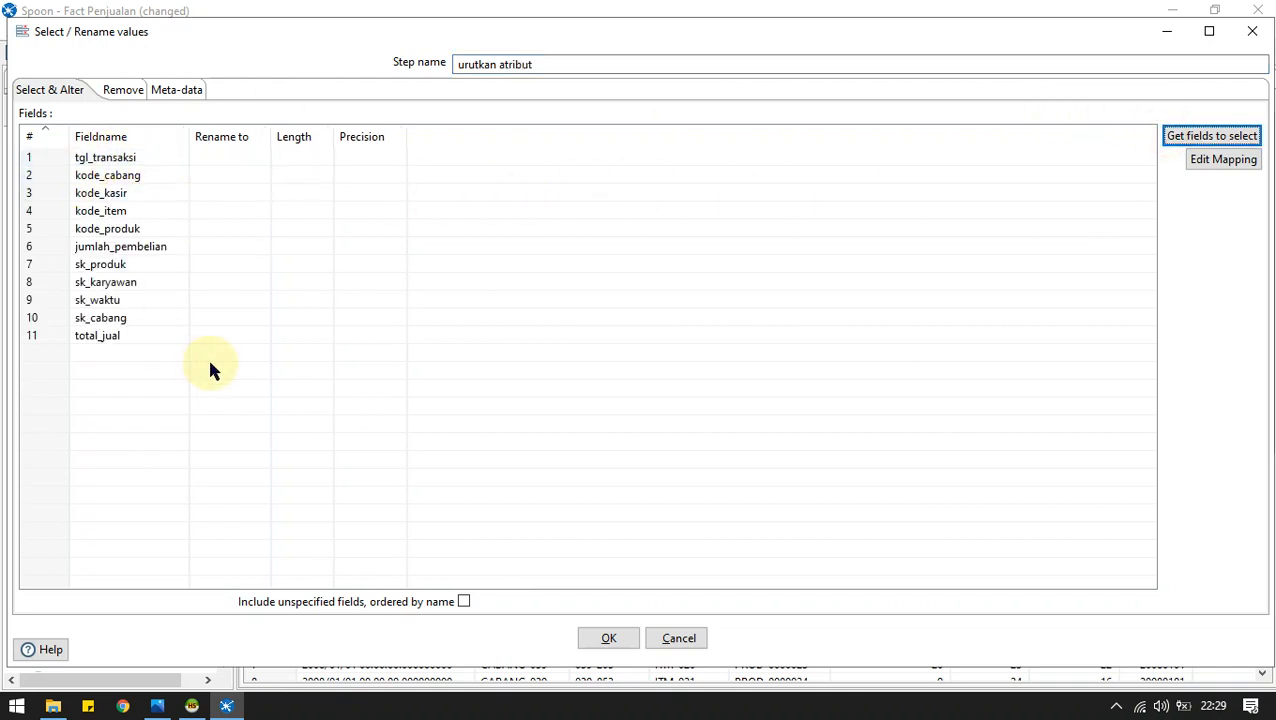
Check the field order in the ERD and move jumlah_pembelian below sk_cabang in the selection list.
key("alt+Tab")
key("alt+Tab")
left_click(28, 264)
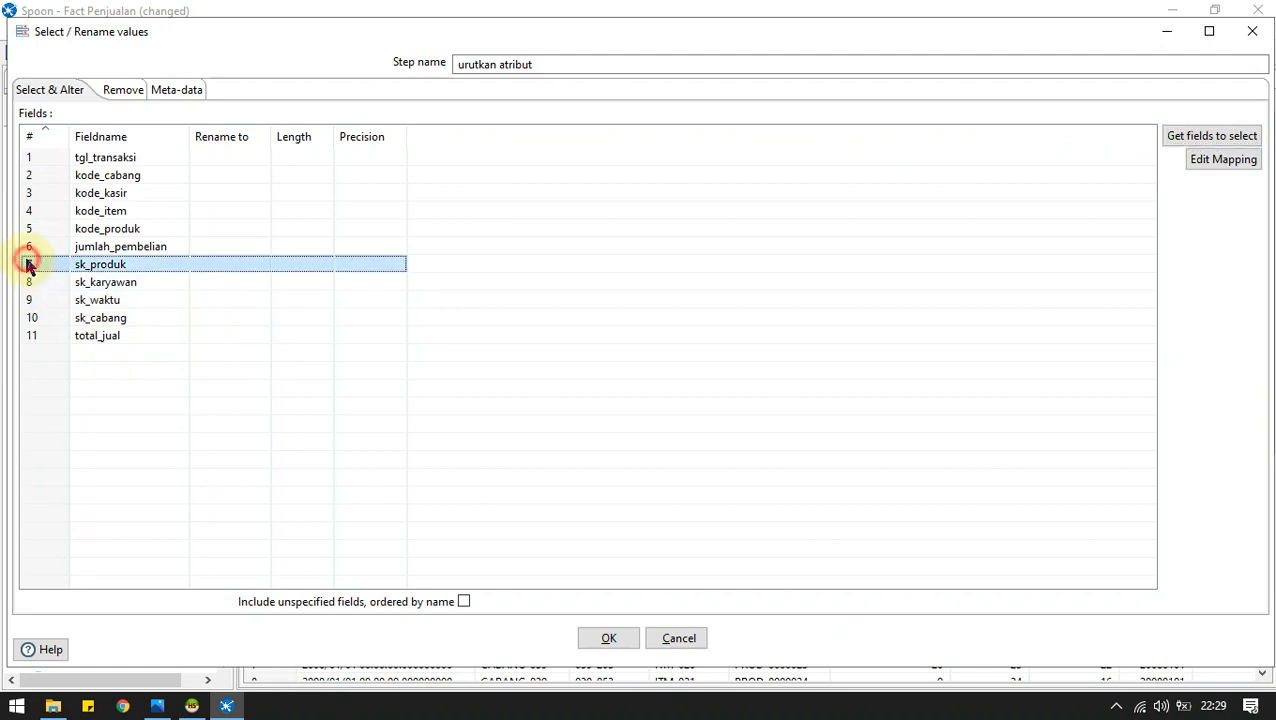
key("ctrl+Up")
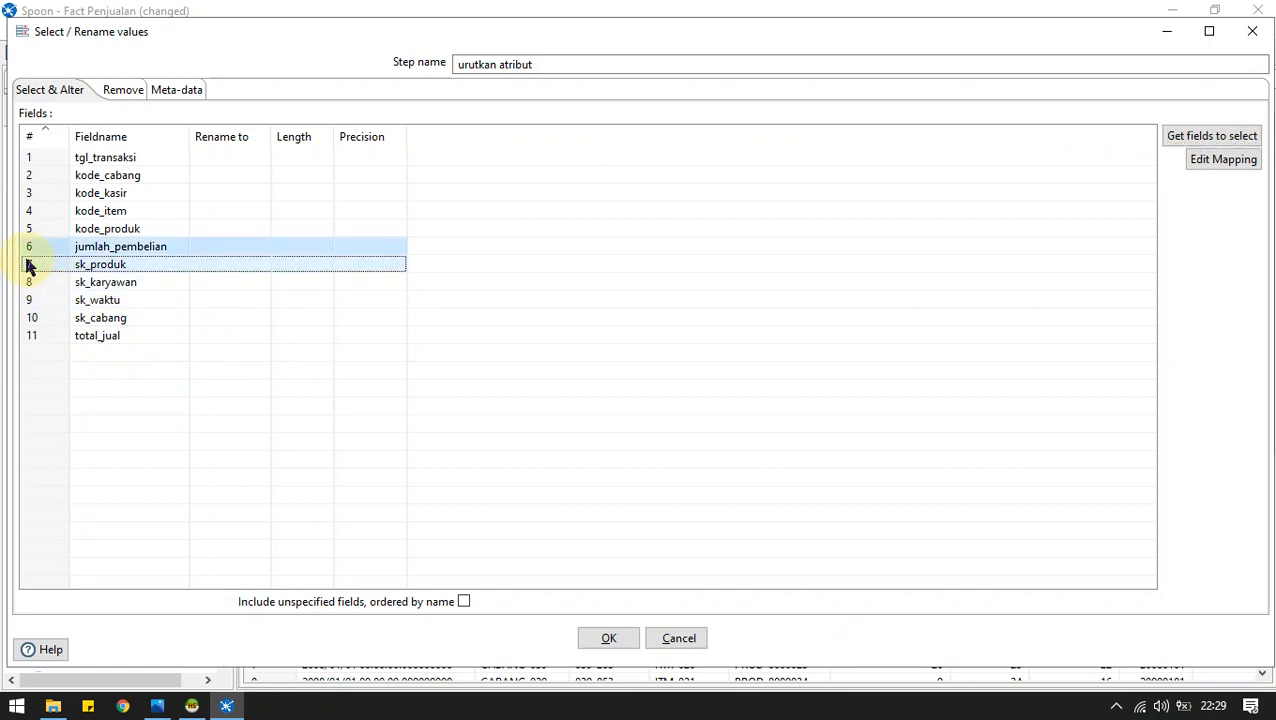
key("ctrl+Down")
key("ctrl+Down")
key("ctrl+Down")
key("ctrl+Down")
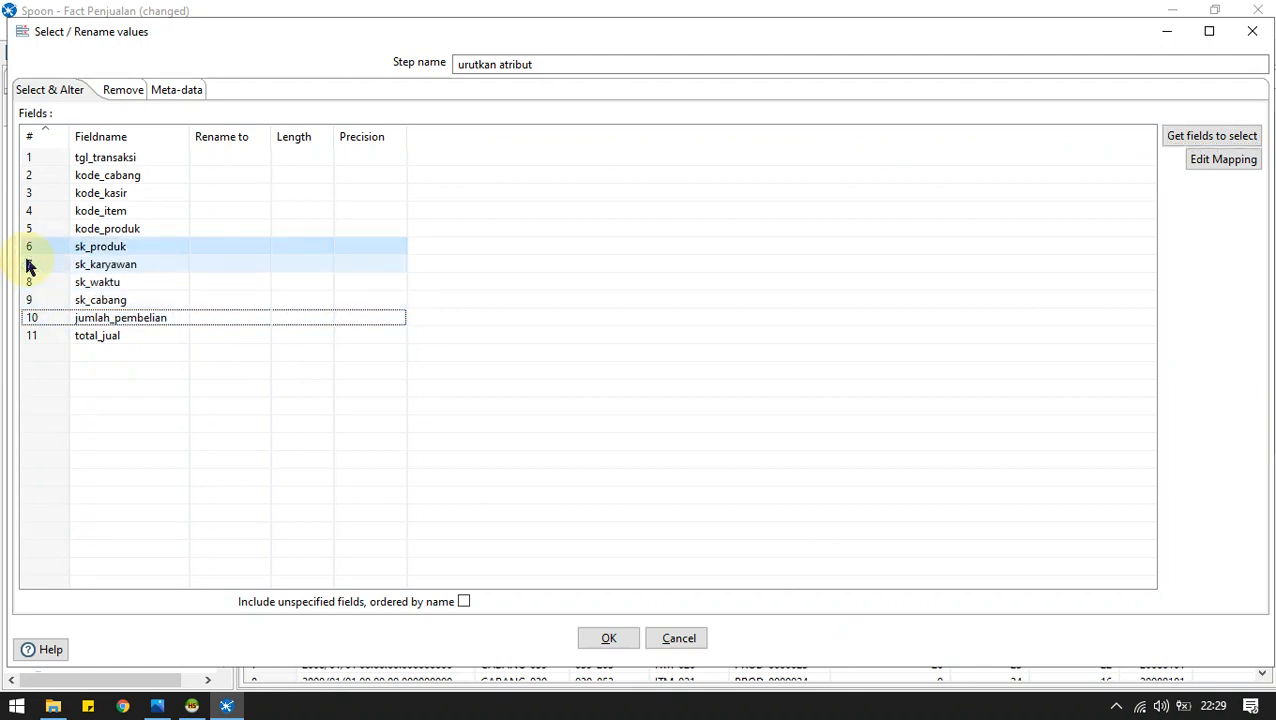
Remove the fields tgl_transaksi, kode_cabang, kode_kasir, kode_item and kode_produk from the selection list.
left_click(28, 266)
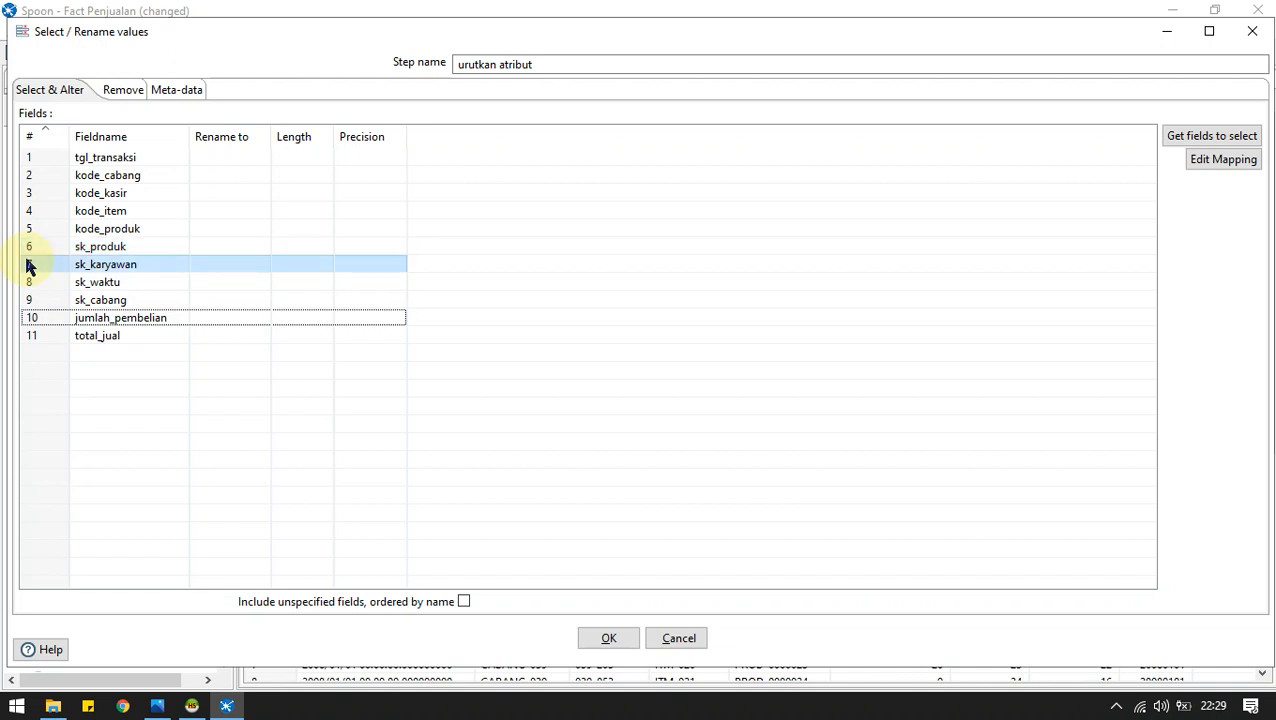
key("Up")
key("Up")
key("shift+Up")
key("shift+Up")
key("shift+Up")
key("shift+Up")
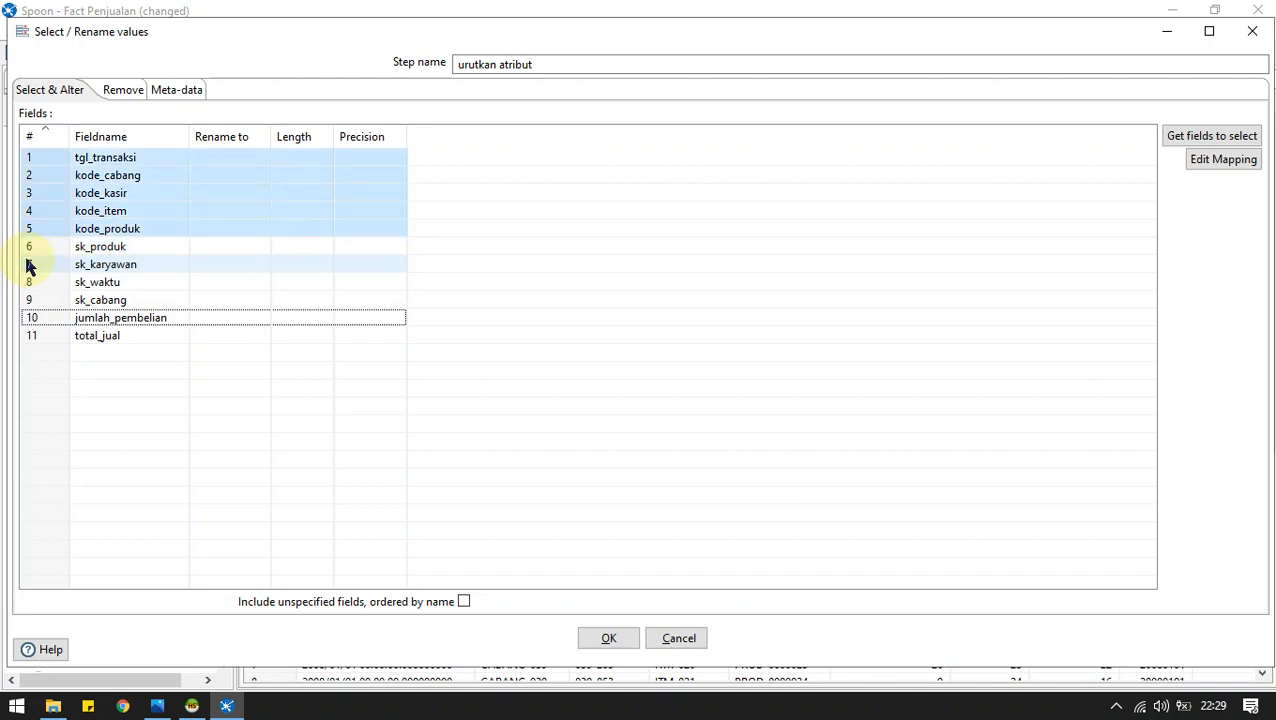
key("Delete")
Rename jumlah_pembelian to jumlah_unit as in the ERD's fact penjualan table and accept the field selection.
key("alt+Tab")
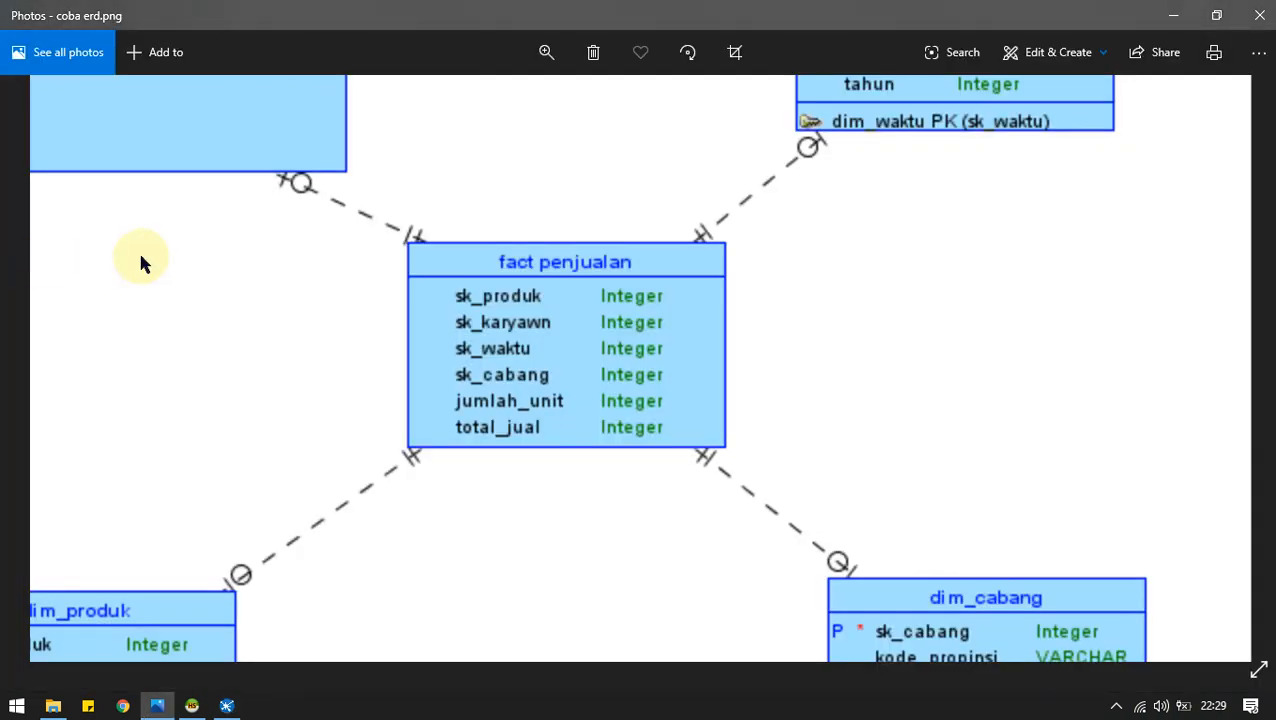
key("alt+Tab")
key("alt+Tab")
key("alt+Tab")
left_click(210, 228)
type("jumlah_unit")
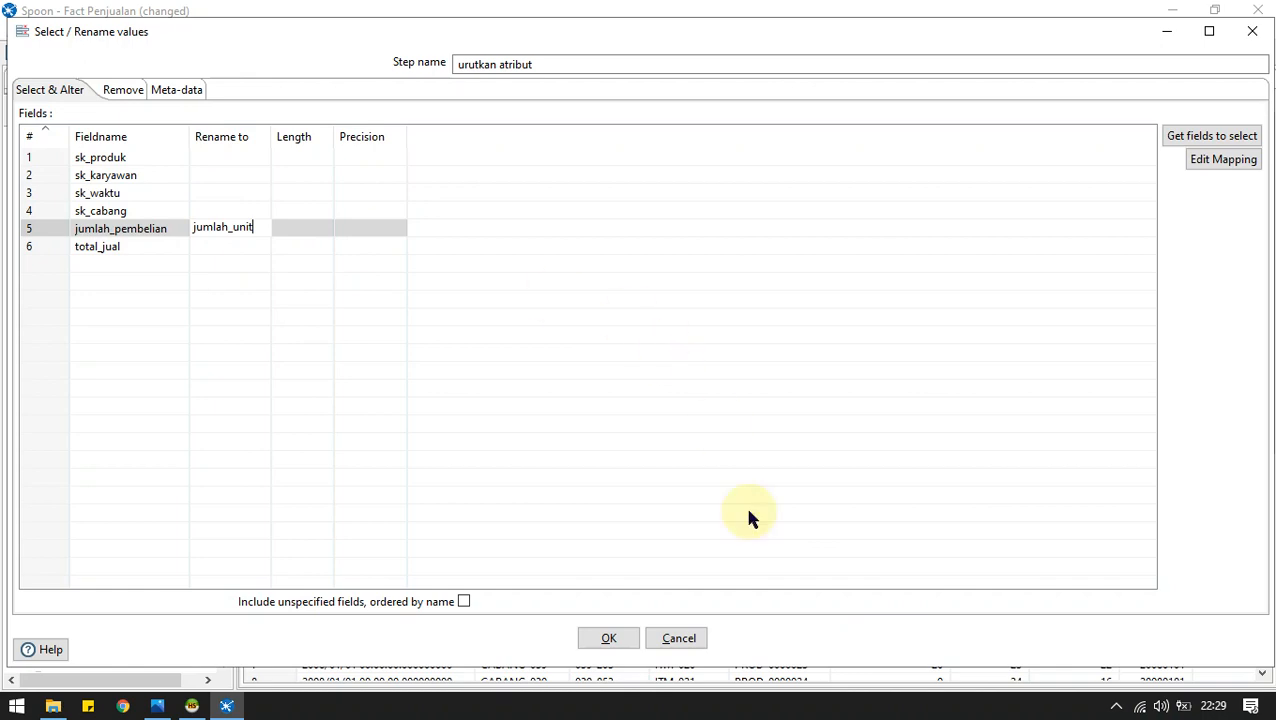
key("alt+Tab")
key("alt+Tab")
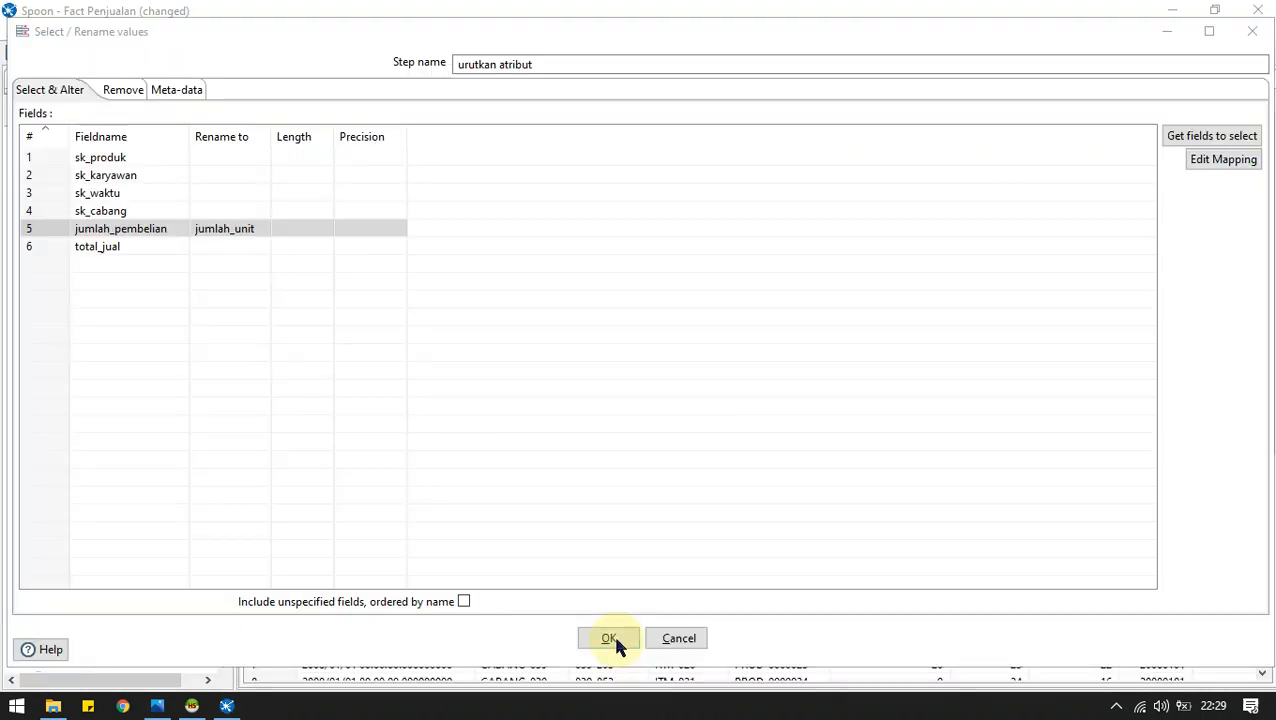
left_click(612, 640)
Run the transformation locally and preview the output rows of urutkan atribut.
left_click(251, 101)
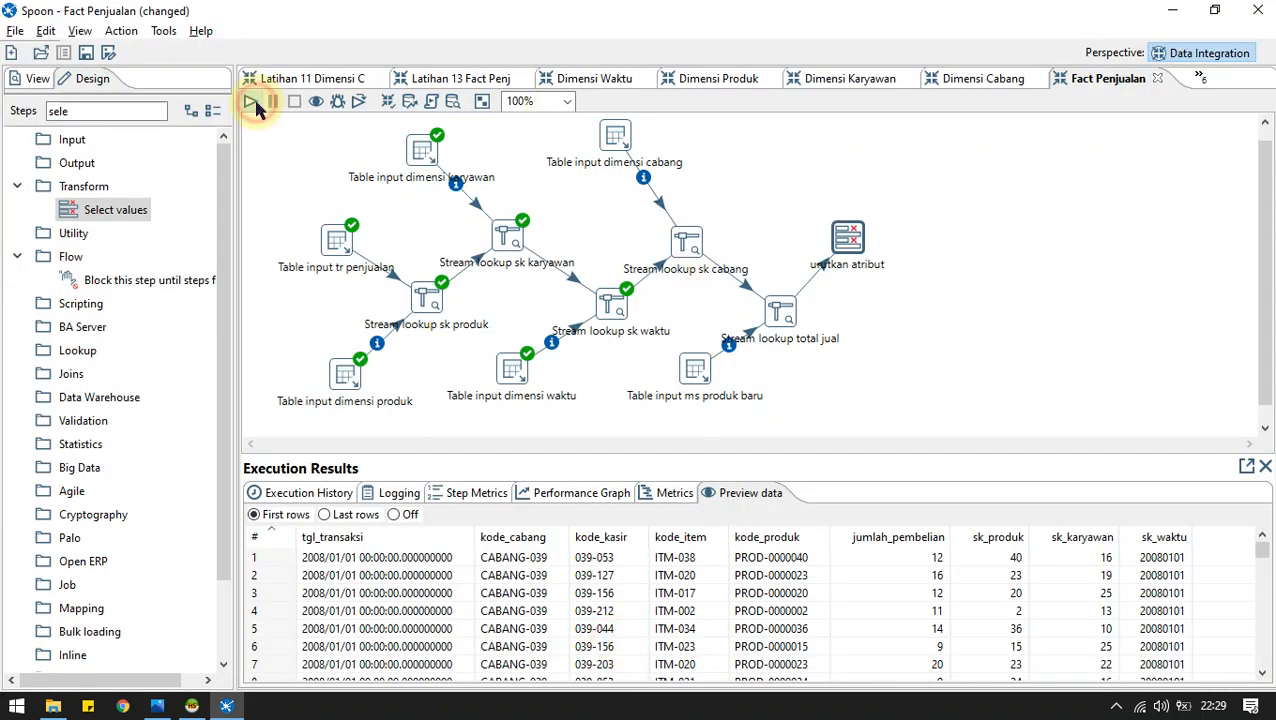
left_click(612, 658)
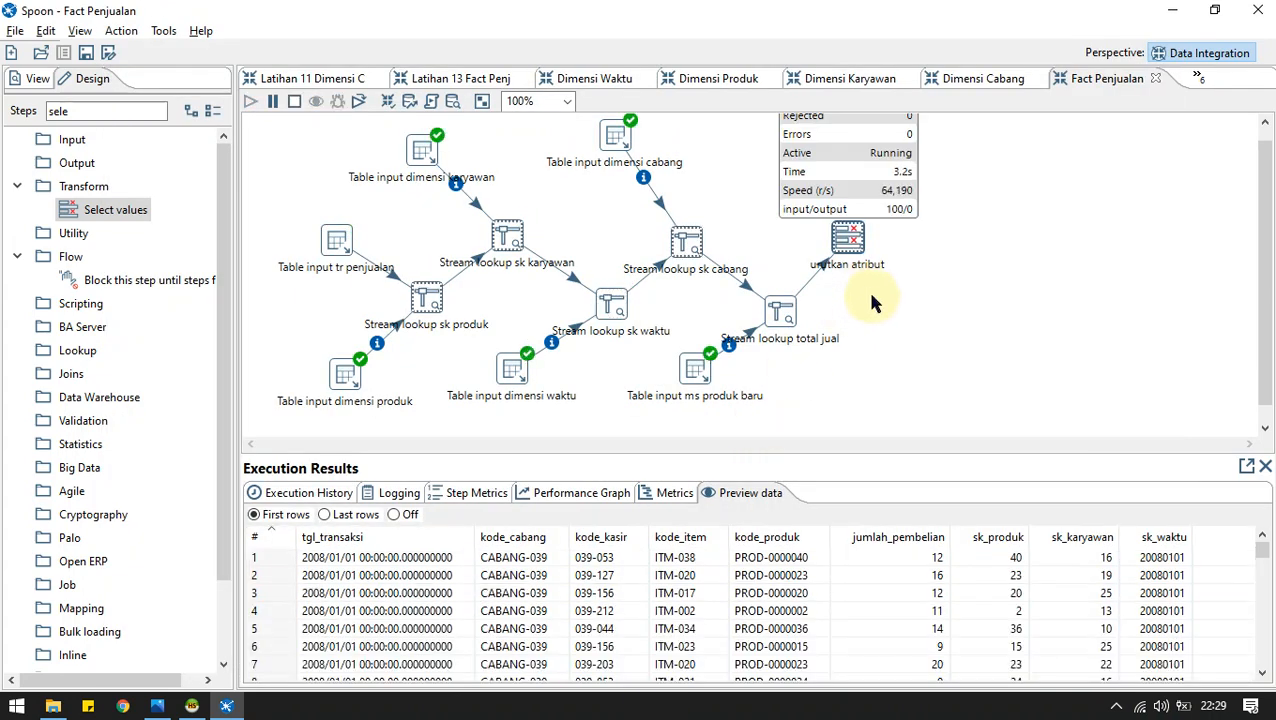
left_click(861, 238)
mouse_move(861, 238)
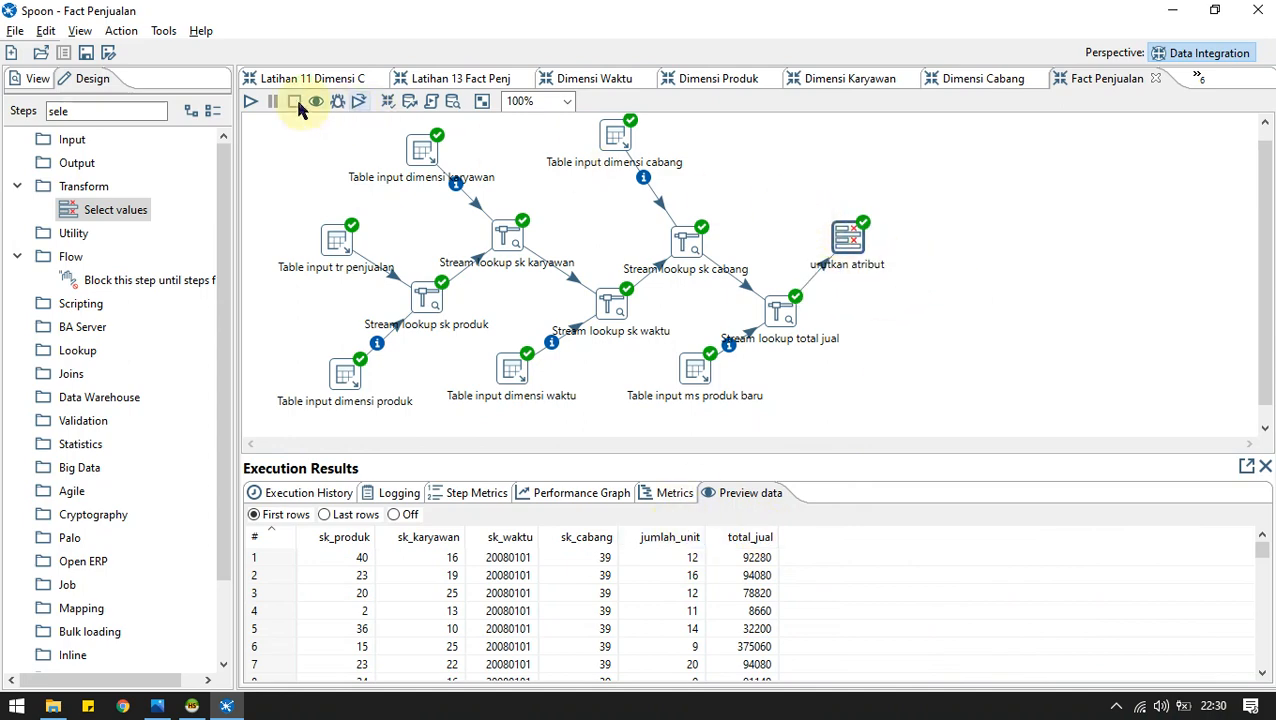
Find the Table output step in the step library and place it below urutkan atribut on the canvas.
double_click(128, 108)
key("BackSpace")
type("ou")
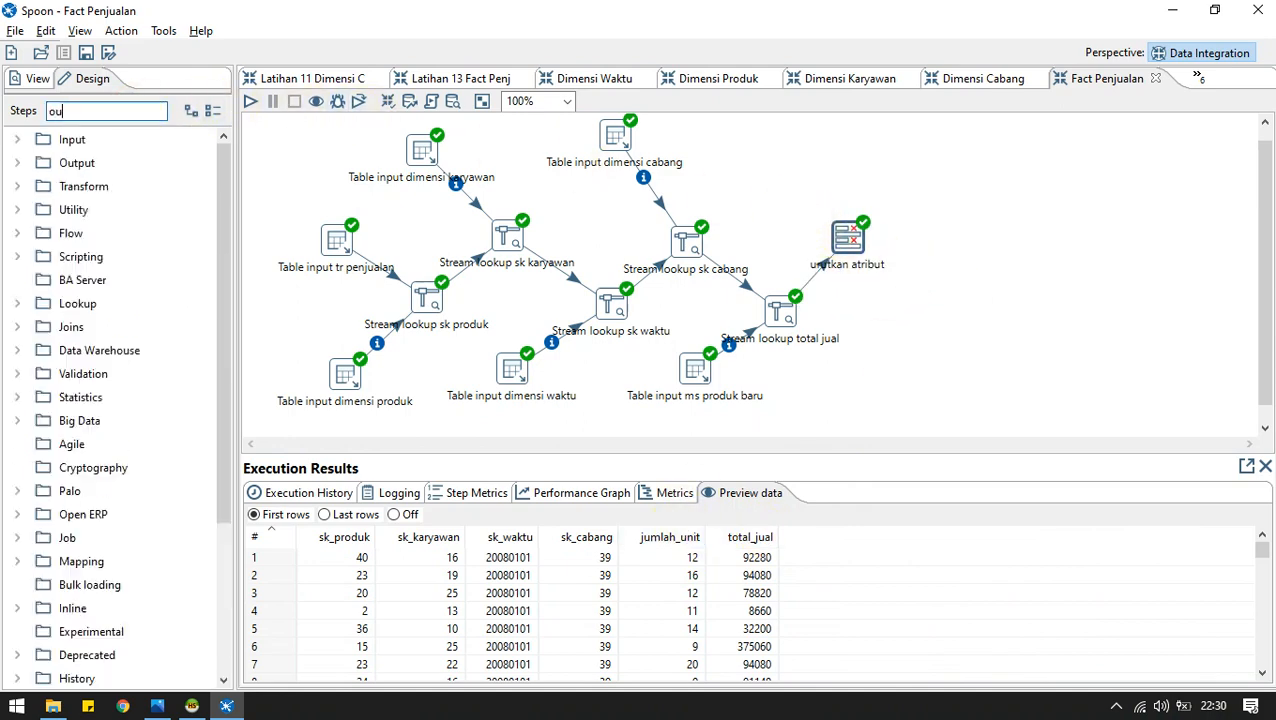
type("put")
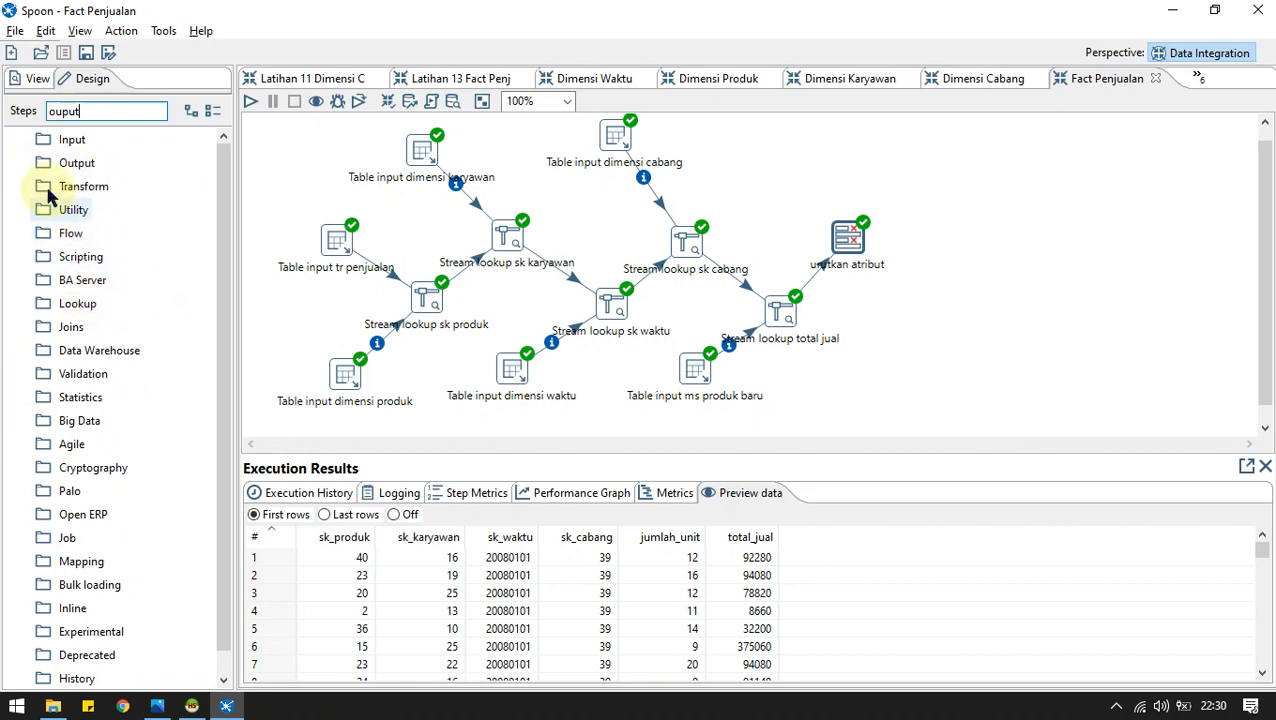
left_click(57, 111)
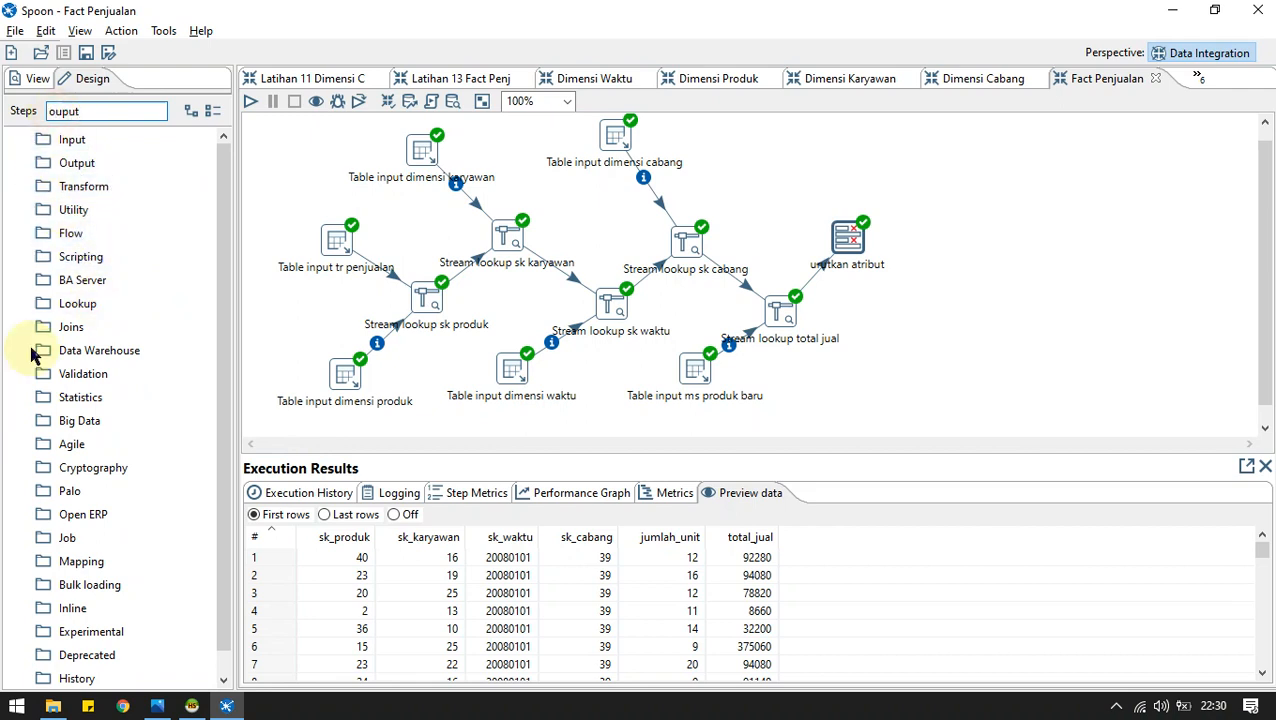
type("t")
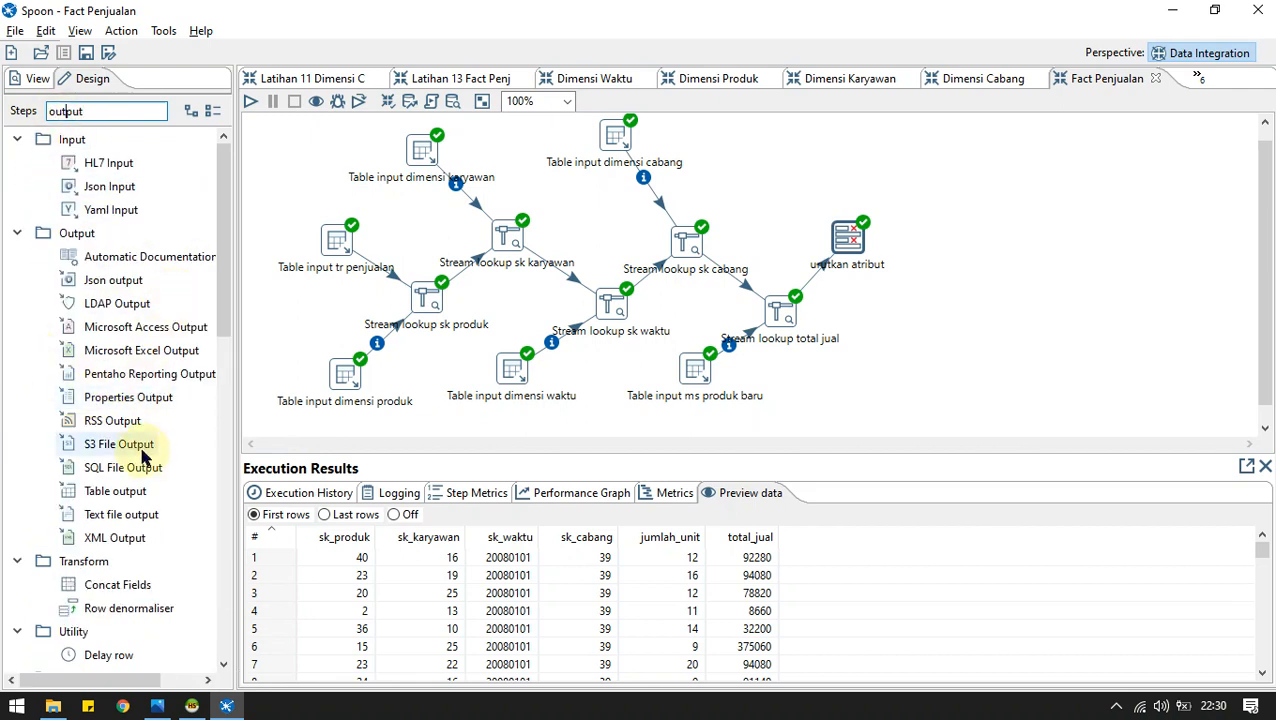
left_click(140, 492)
left_click_drag(140, 493, 905, 335)
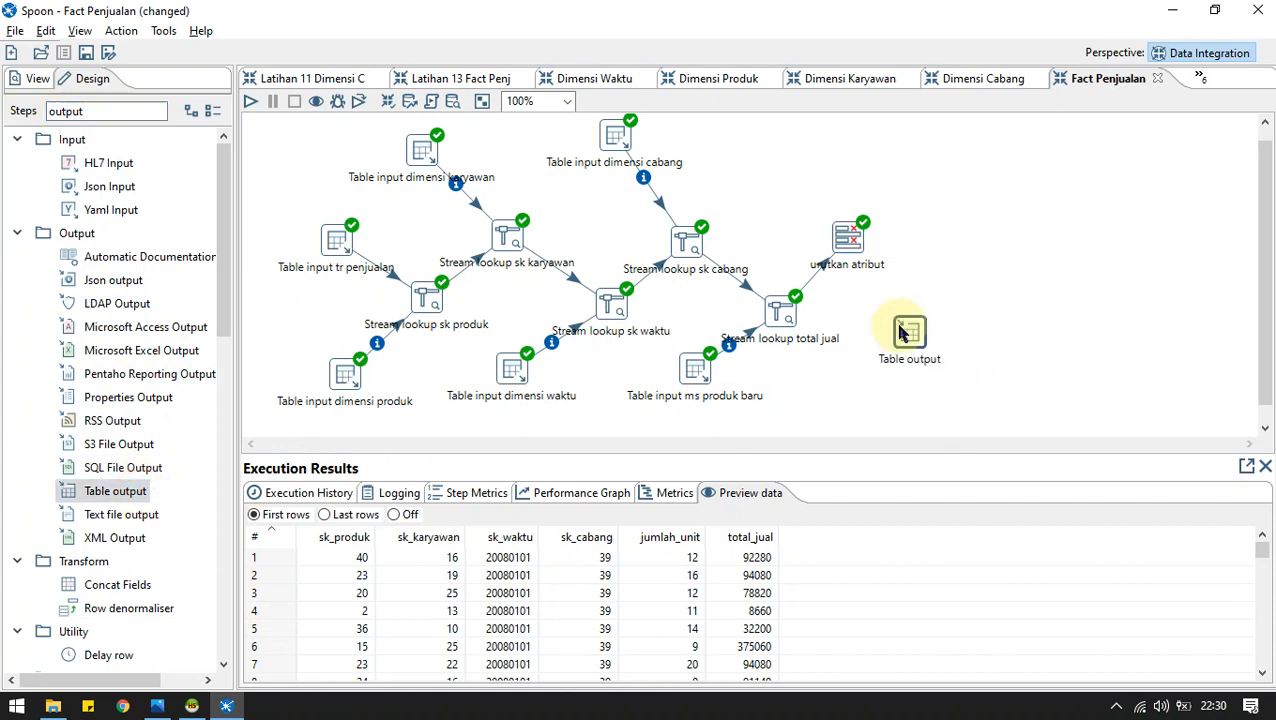
Connect urutkan atribut to the Table output step.
mouse_move(857, 243)
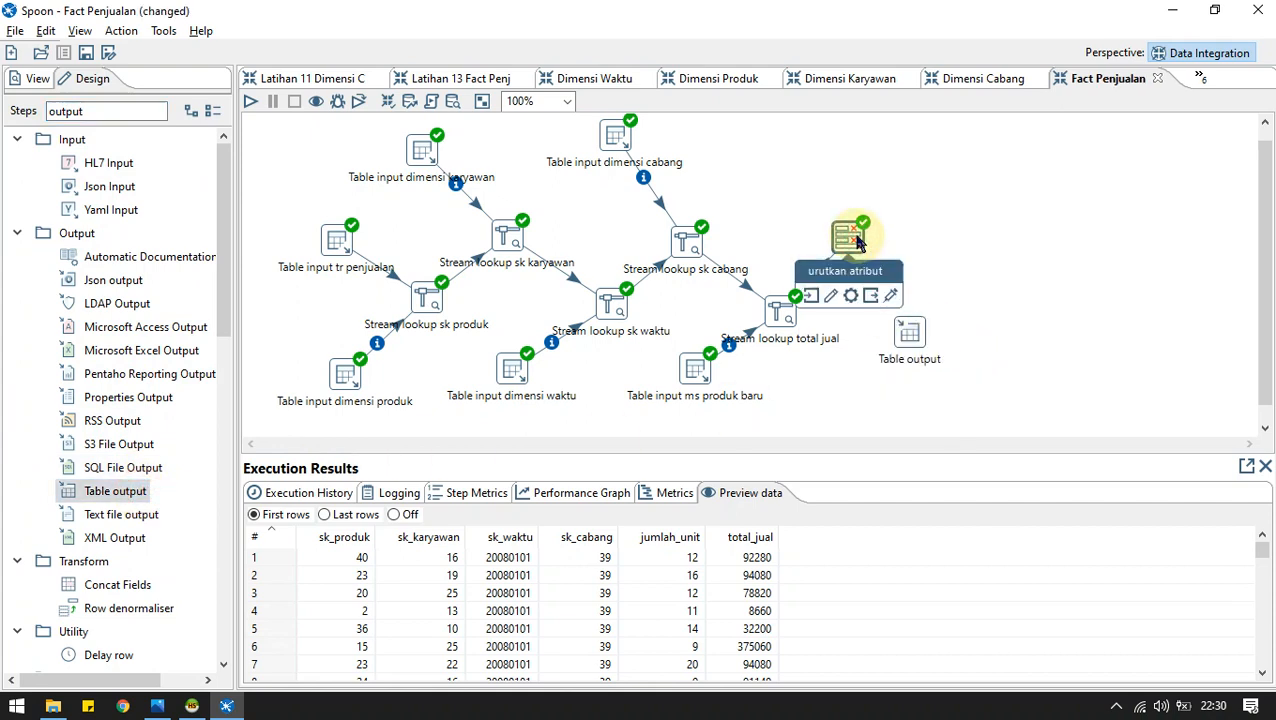
left_click(873, 295)
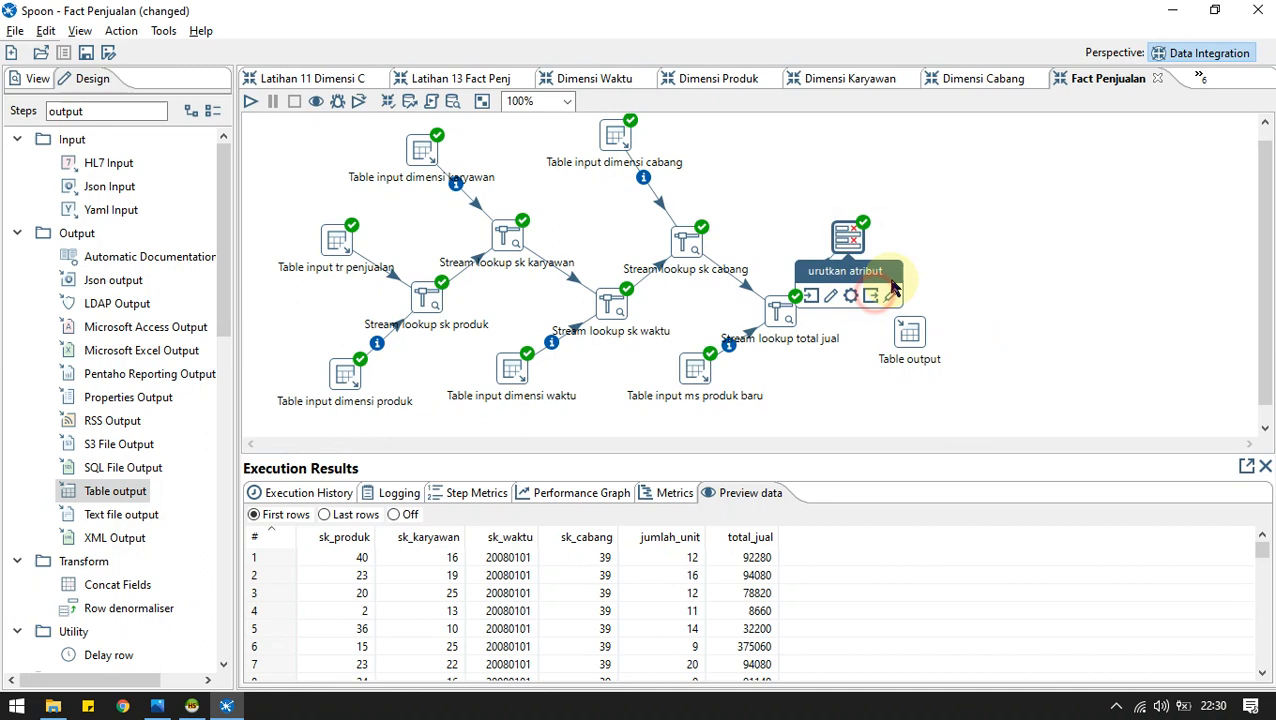
left_click(912, 335)
left_click(930, 338)
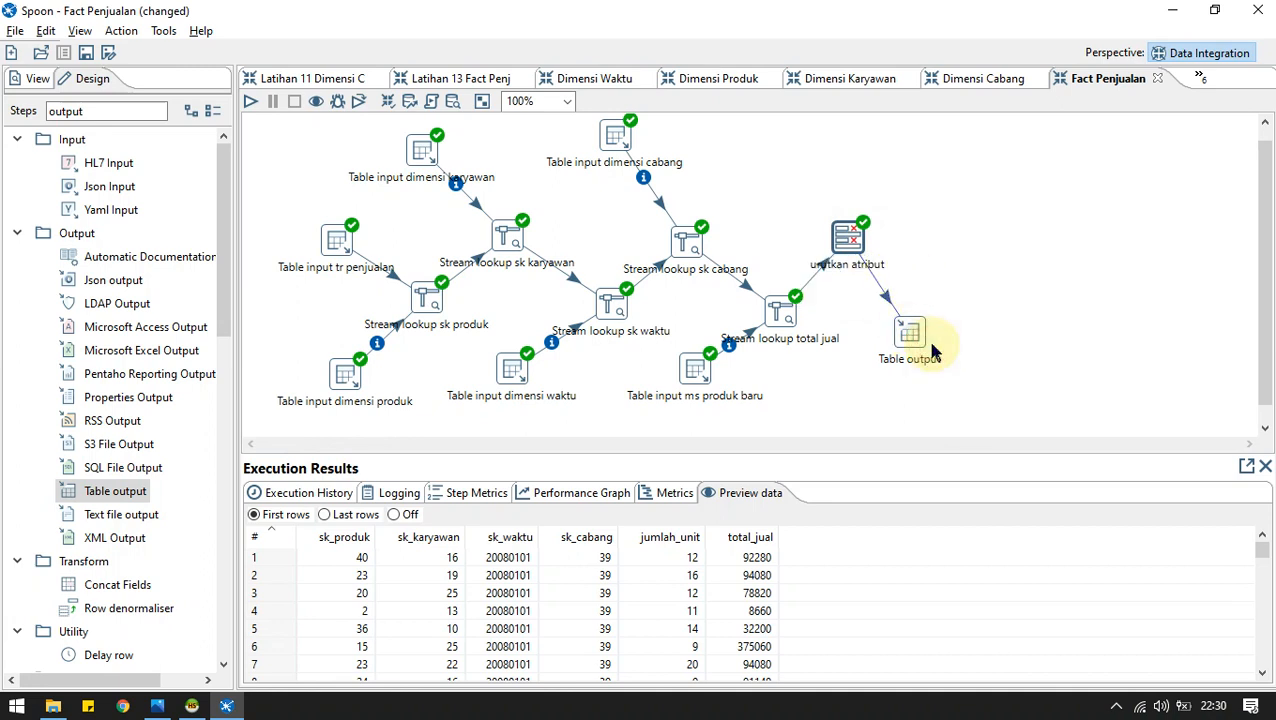
Name the output step Table output fact penjualan, with connection phi_olap and target table fact_penjualan.
double_click(909, 336)
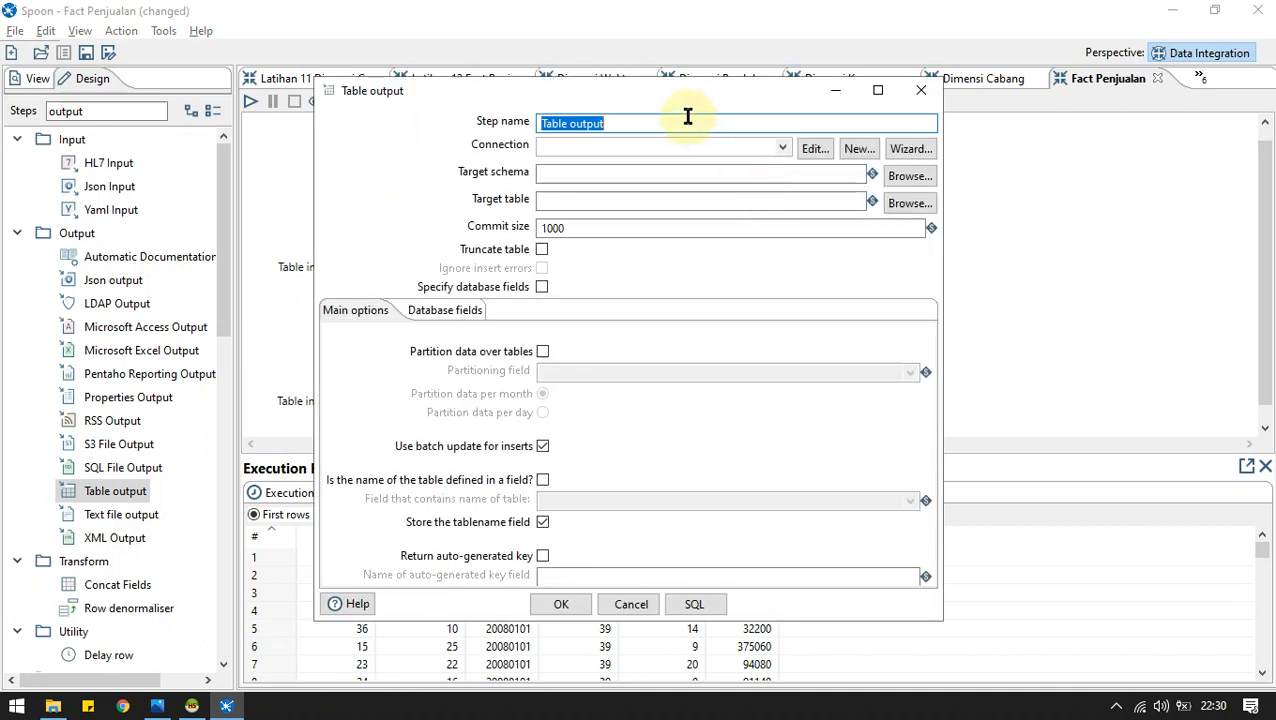
left_click(688, 120)
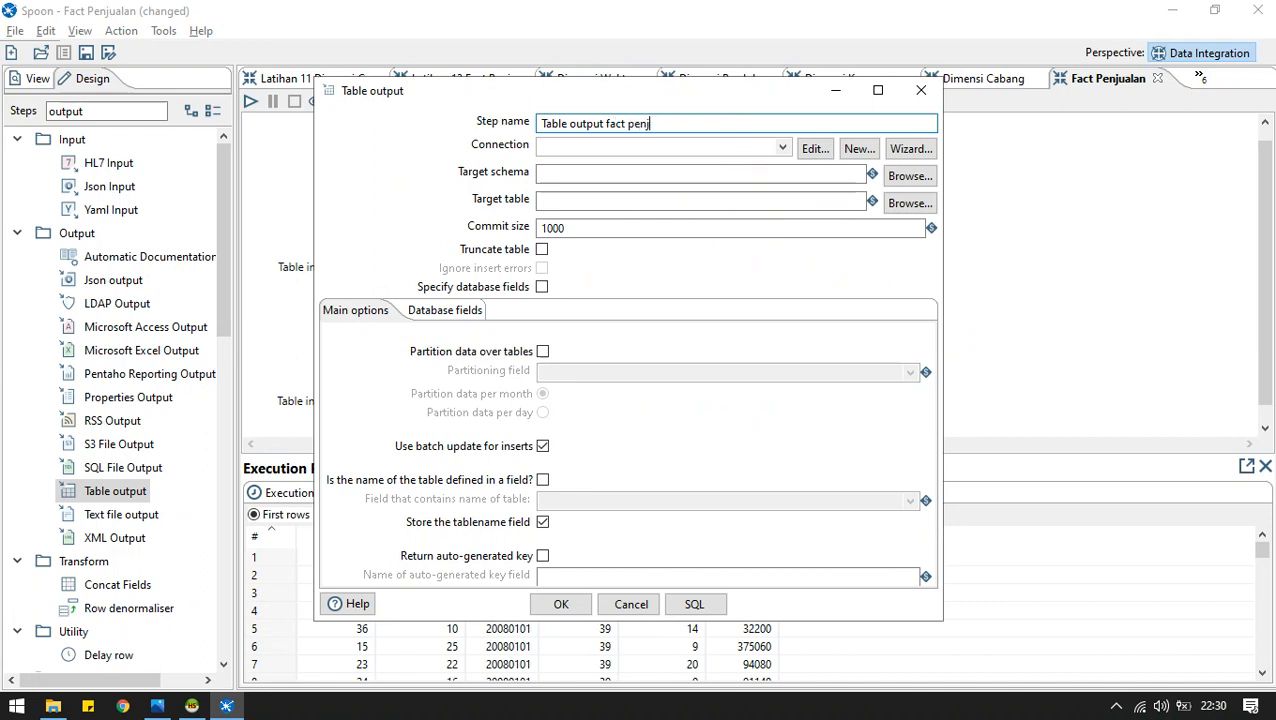
type("fact penjualan")
left_click(780, 147)
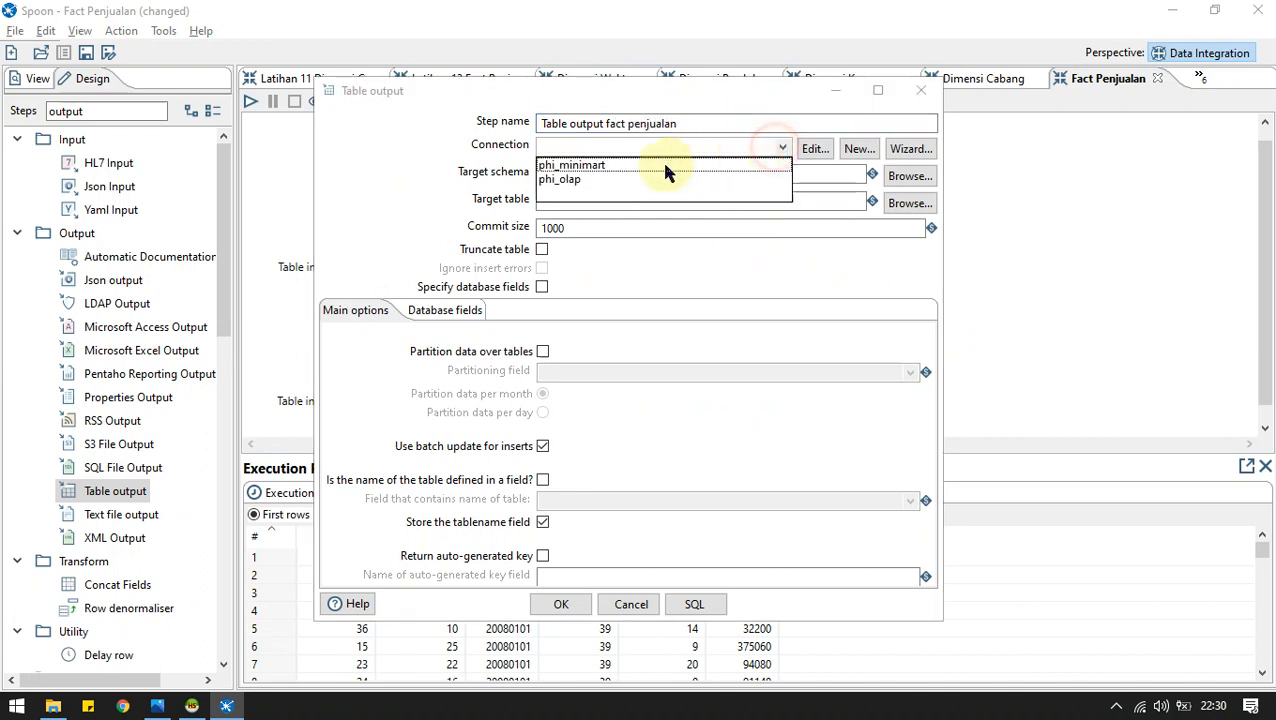
left_click(628, 186)
left_click(612, 200)
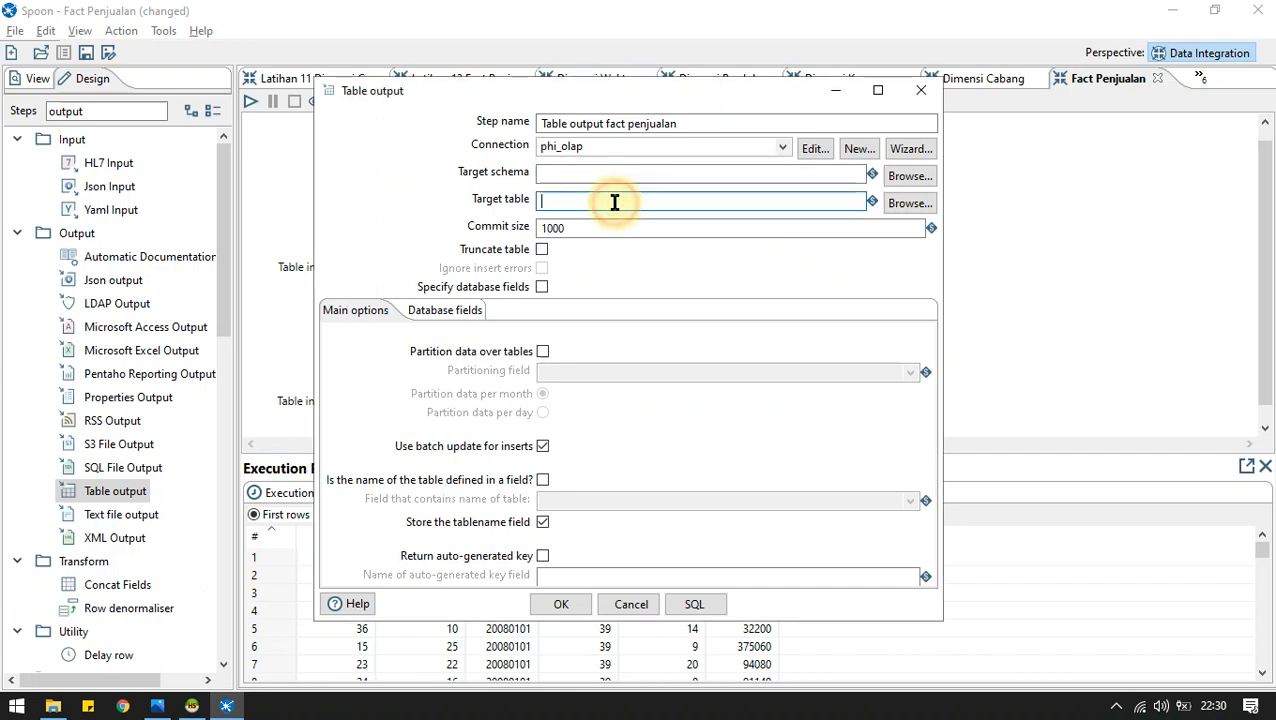
type("fact_penjualan")
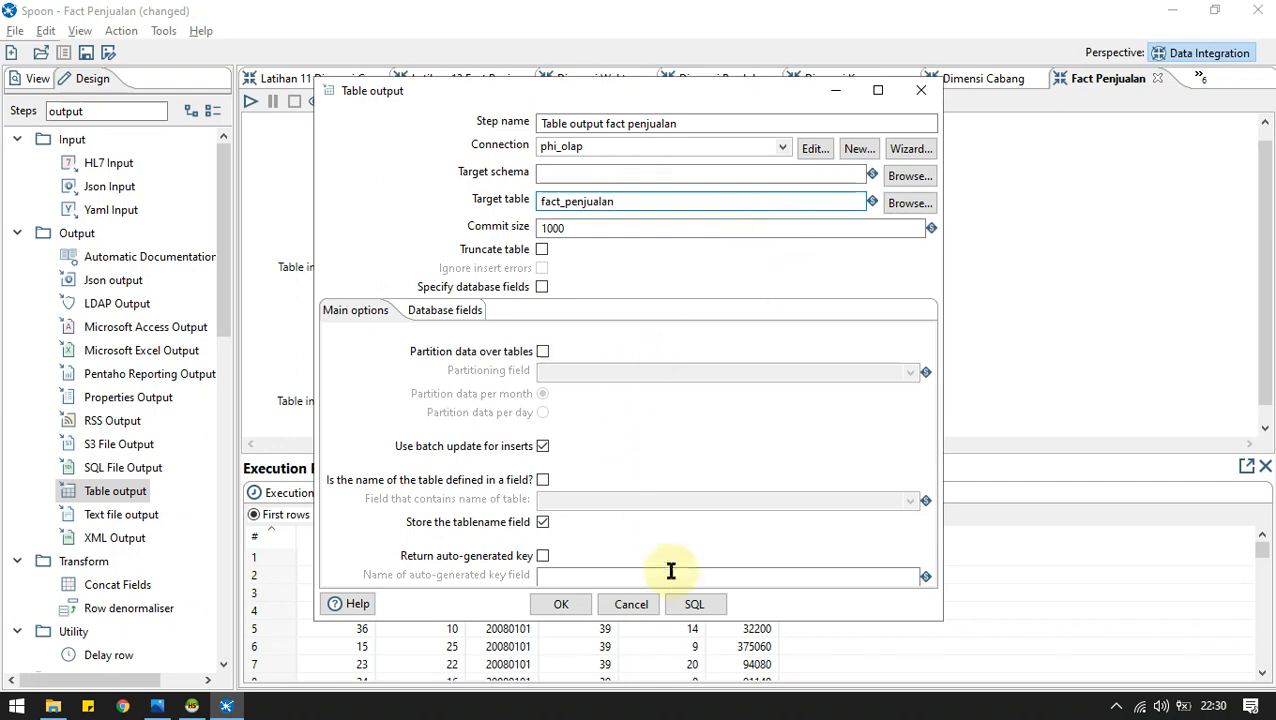
Generate and execute the SQL that creates the fact_penjualan table, and accept the table output settings.
left_click(694, 603)
left_click(505, 398)
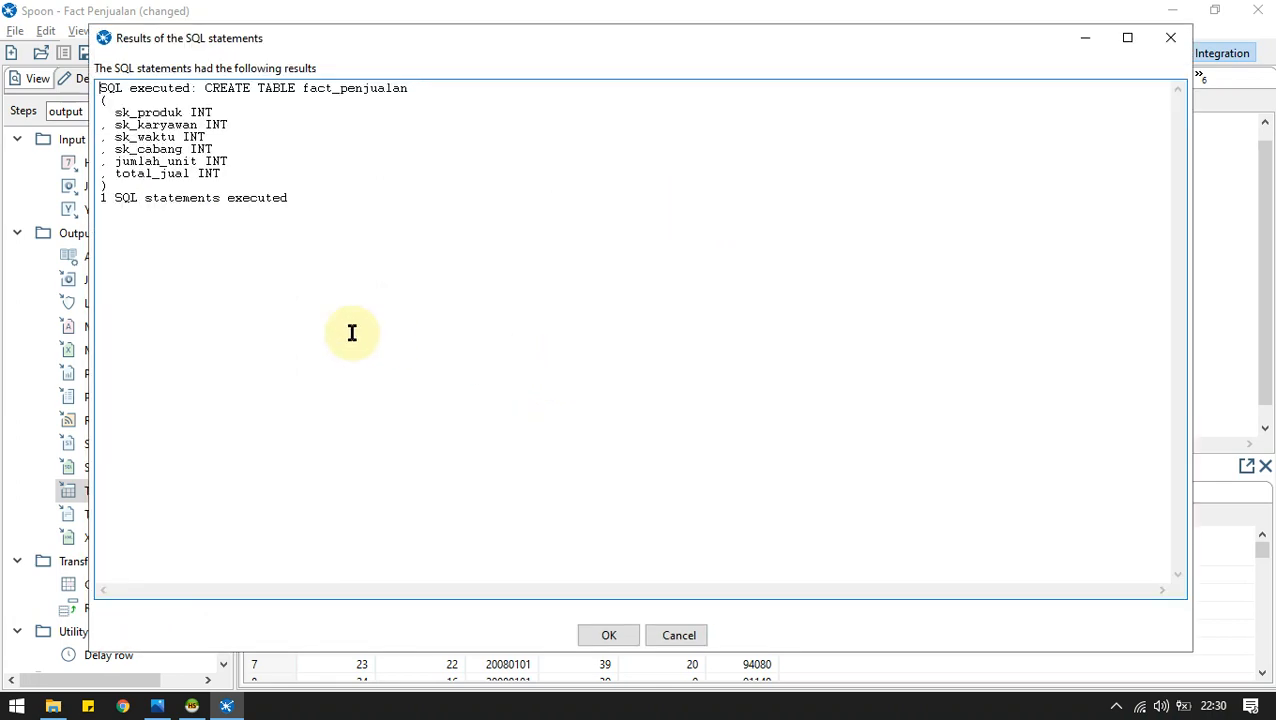
left_click(612, 632)
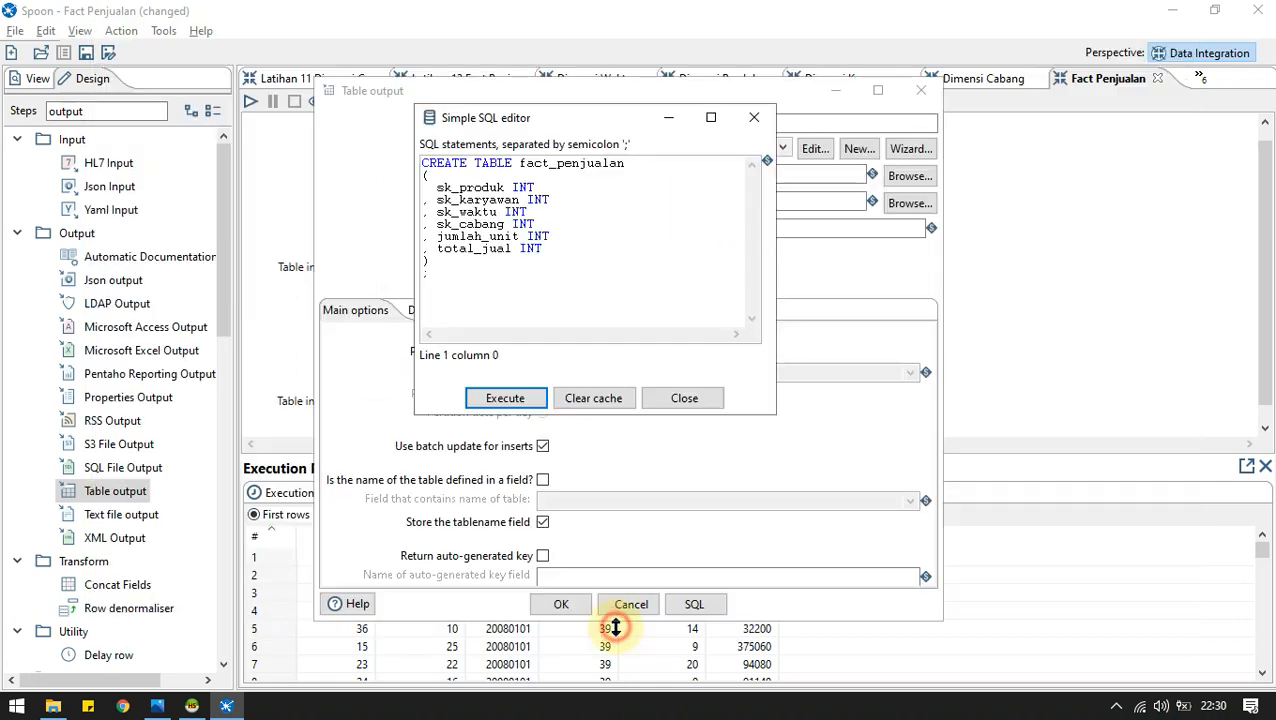
left_click(660, 400)
left_click(578, 605)
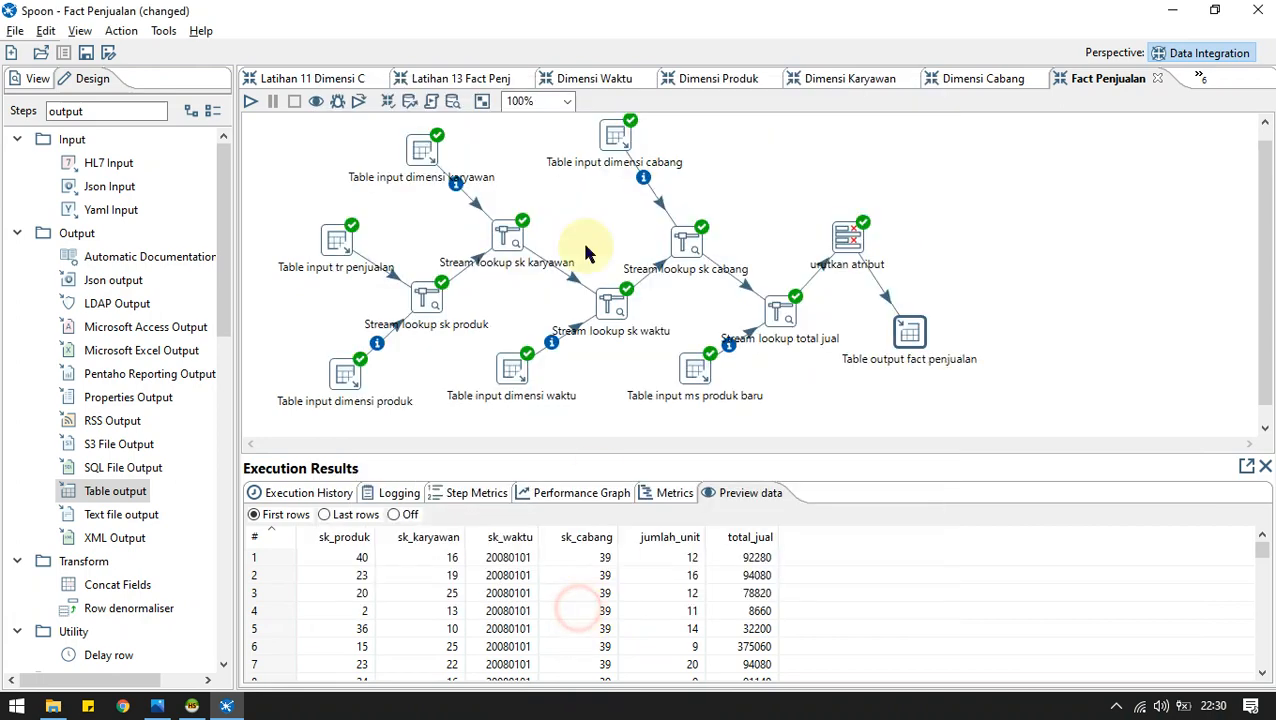
Run the transformation locally to load the rows into the fact_penjualan table.
left_click(255, 103)
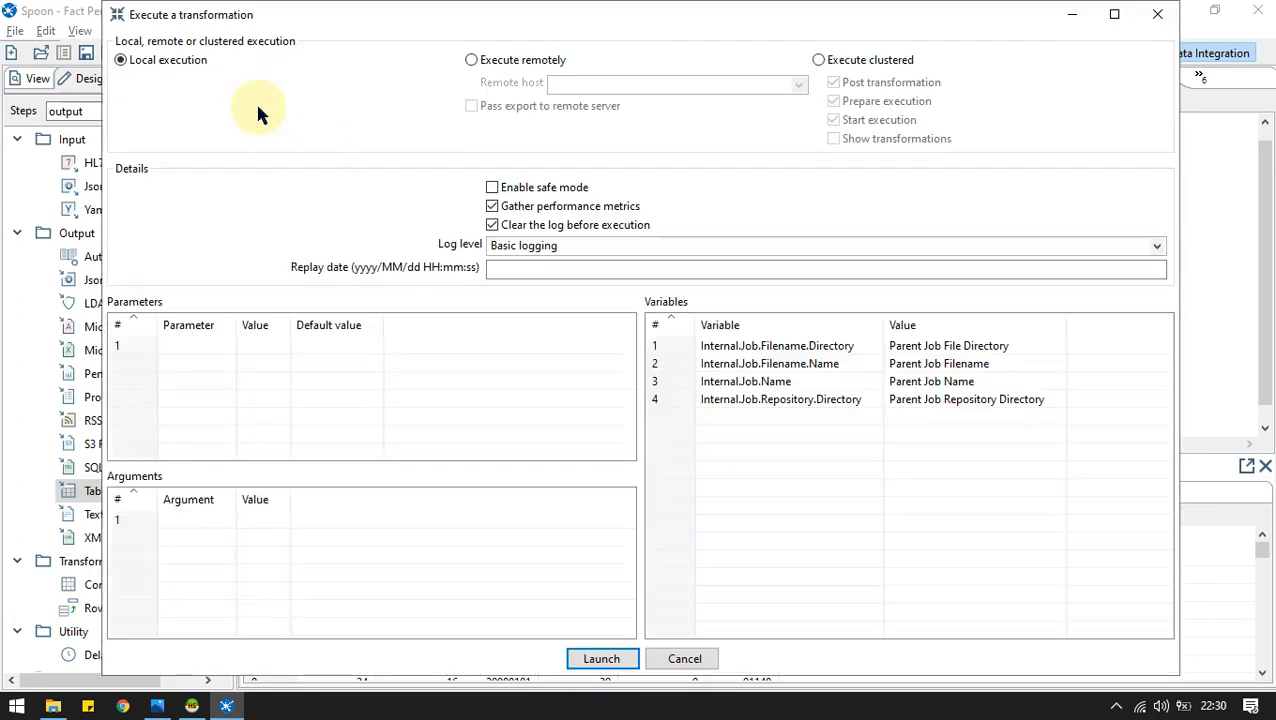
left_click(601, 659)
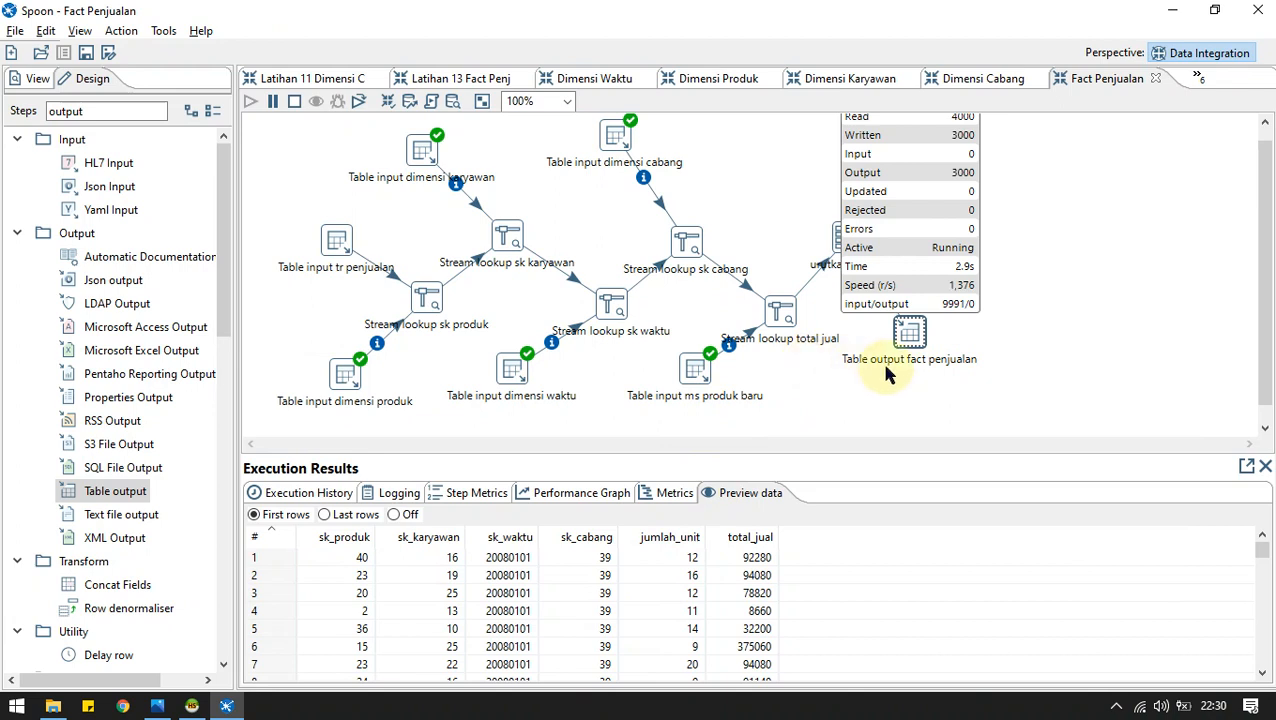
Examine the preview rows of the last lookup step and of Table output fact penjualan.
left_click(1034, 350)
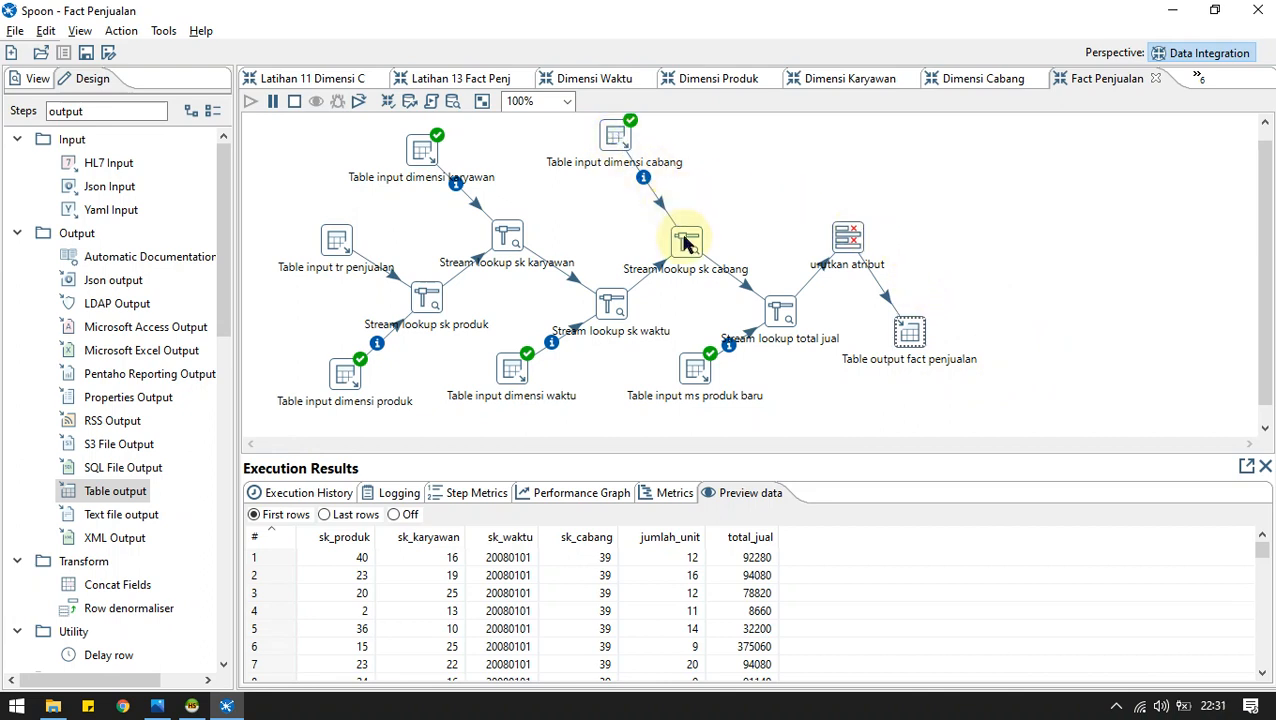
mouse_move(687, 244)
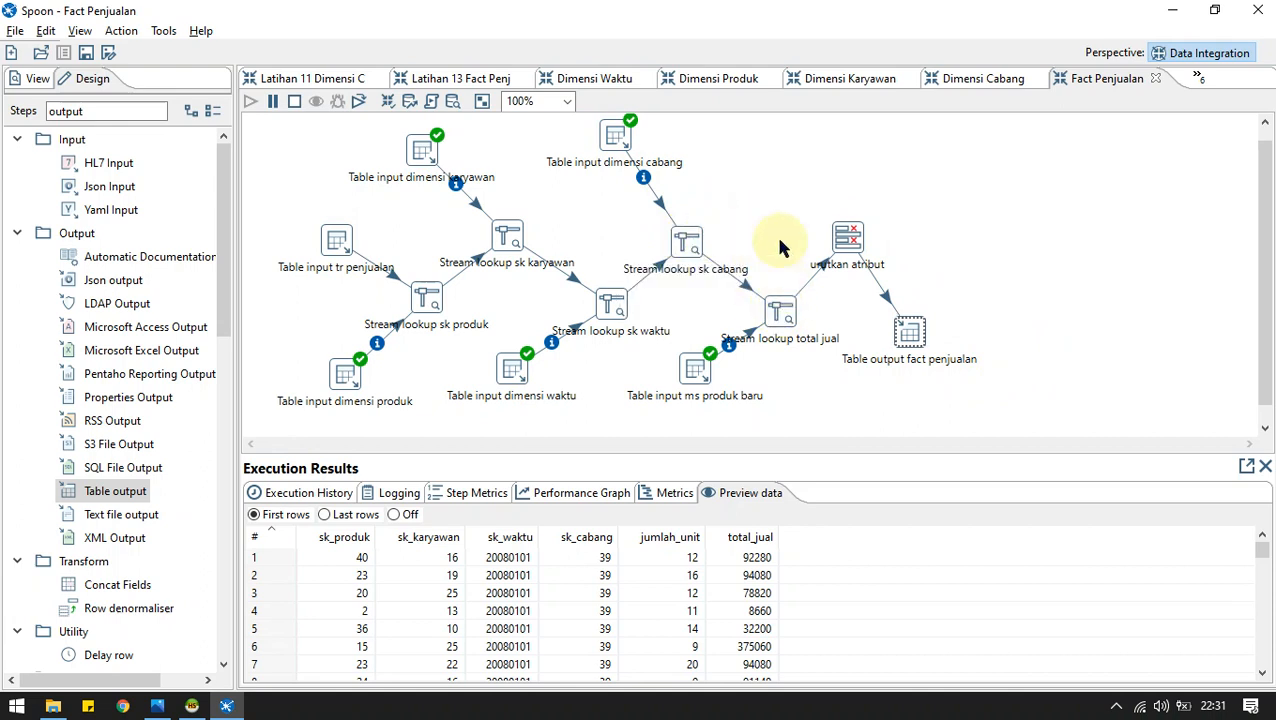
left_click(923, 226)
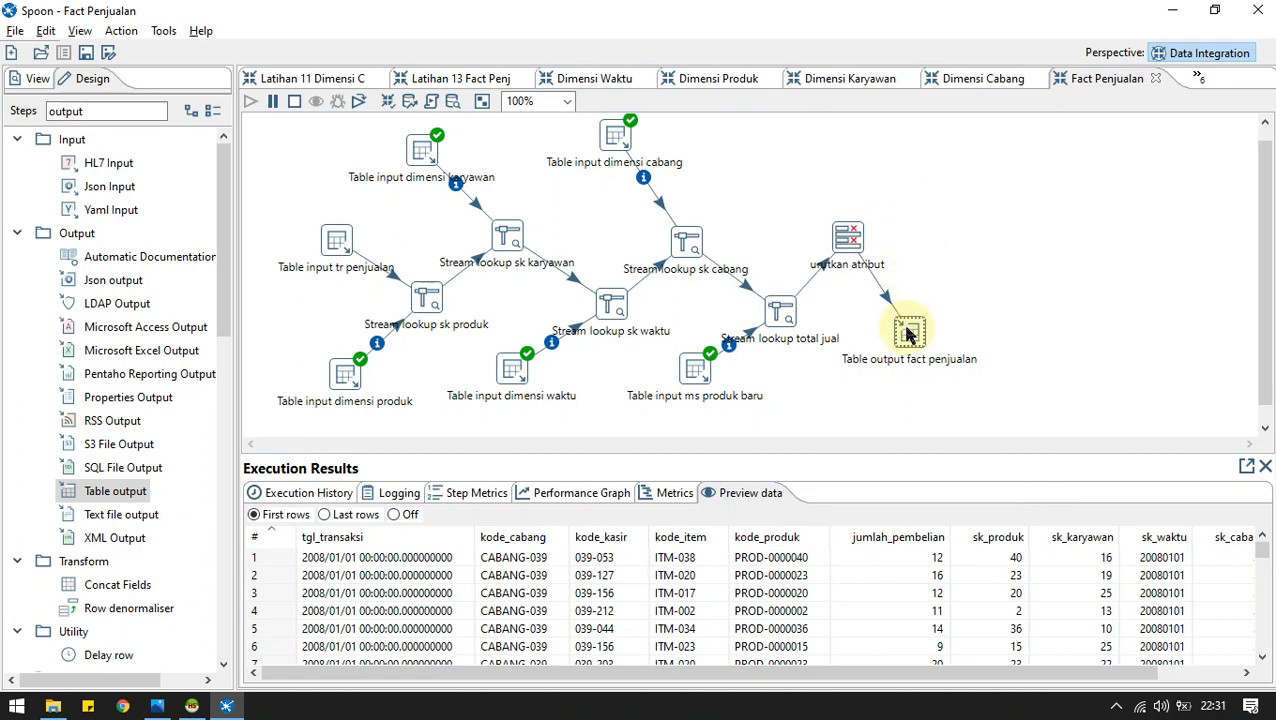
left_click(908, 335)
left_click(1118, 243)
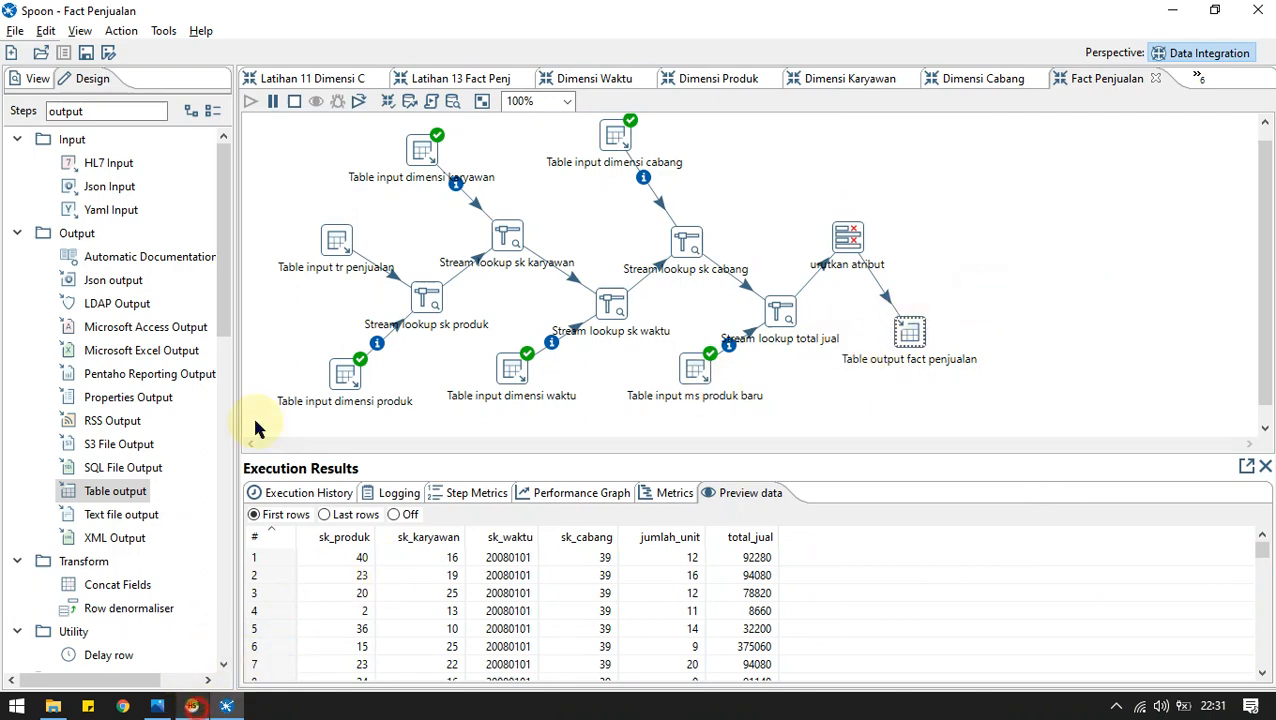
Switch to HeidiSQL, expand the phi_olap database and view the data of the fact_penjualan table.
key("alt+Tab")
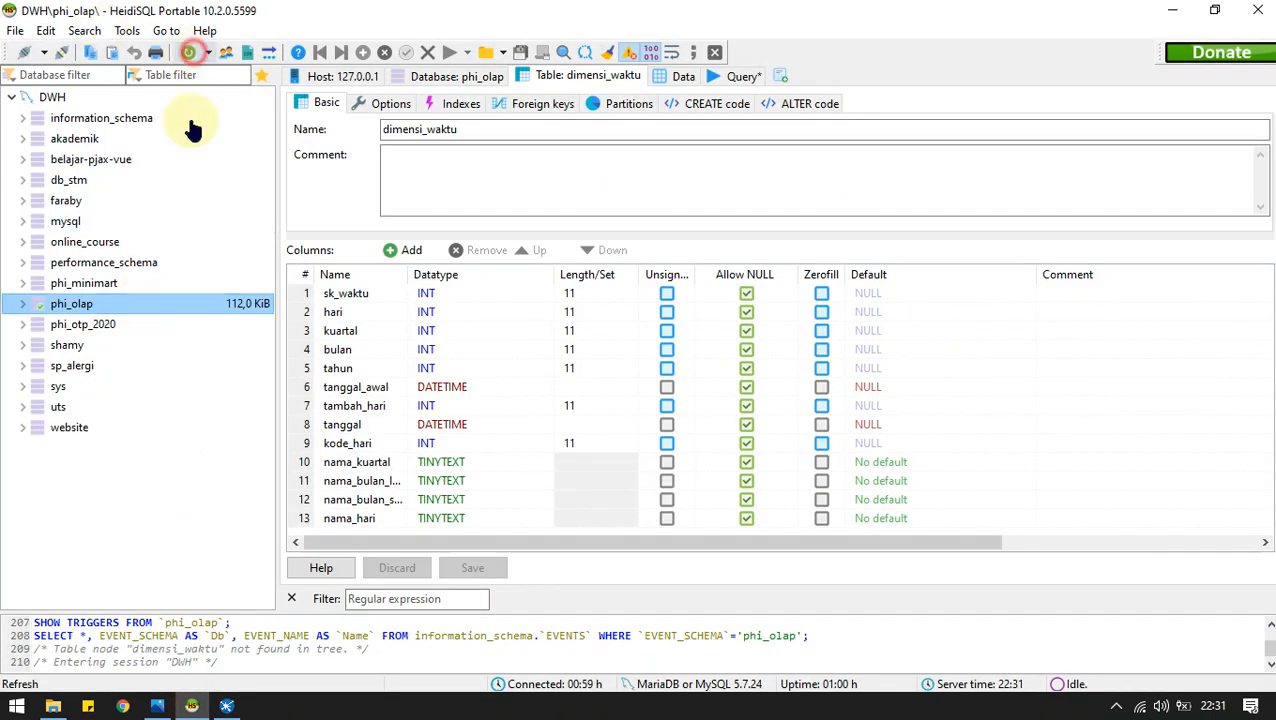
left_click(22, 303)
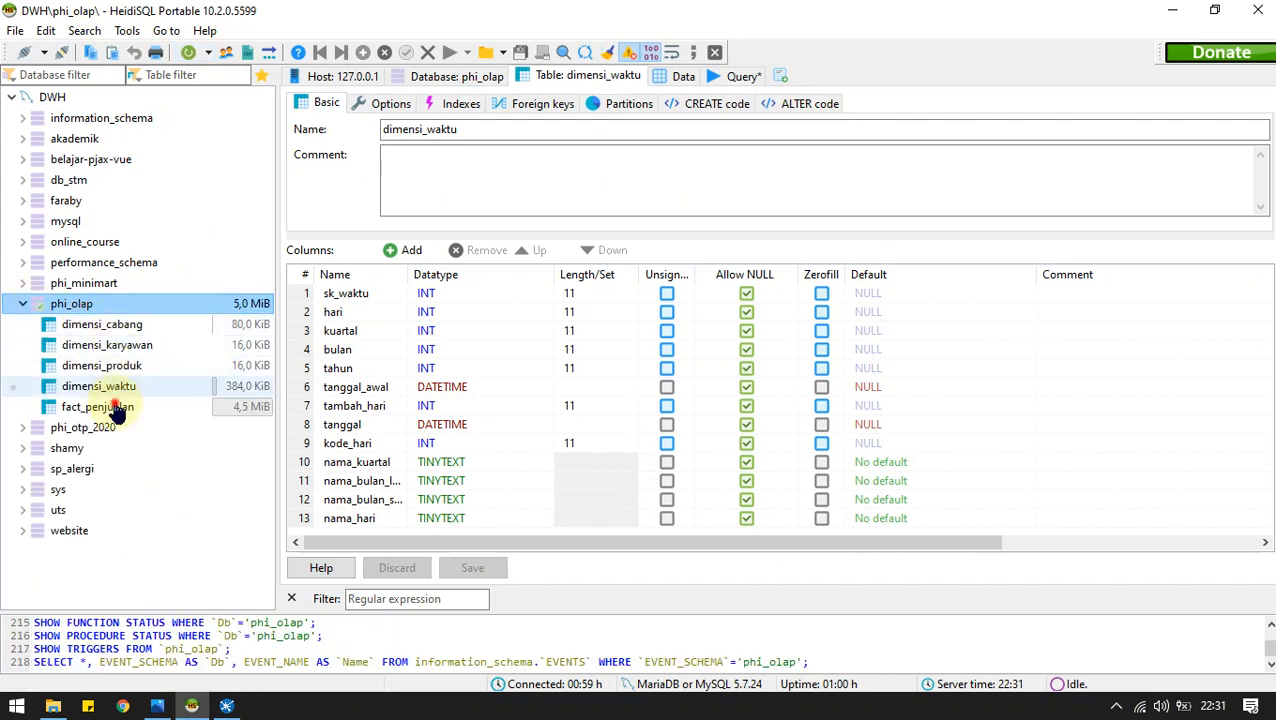
left_click(97, 407)
left_click(682, 76)
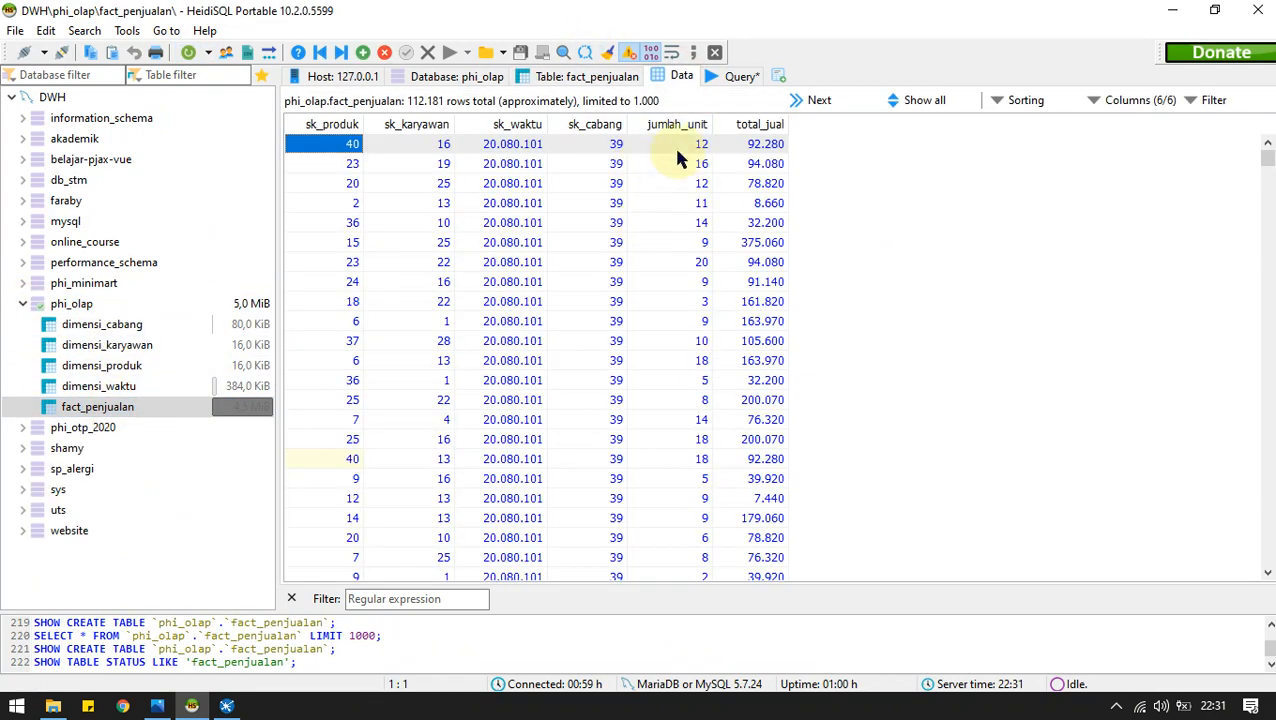
scroll(678, 151, "down", 1)
scroll(678, 151, "up", 1)
key("alt+Tab")
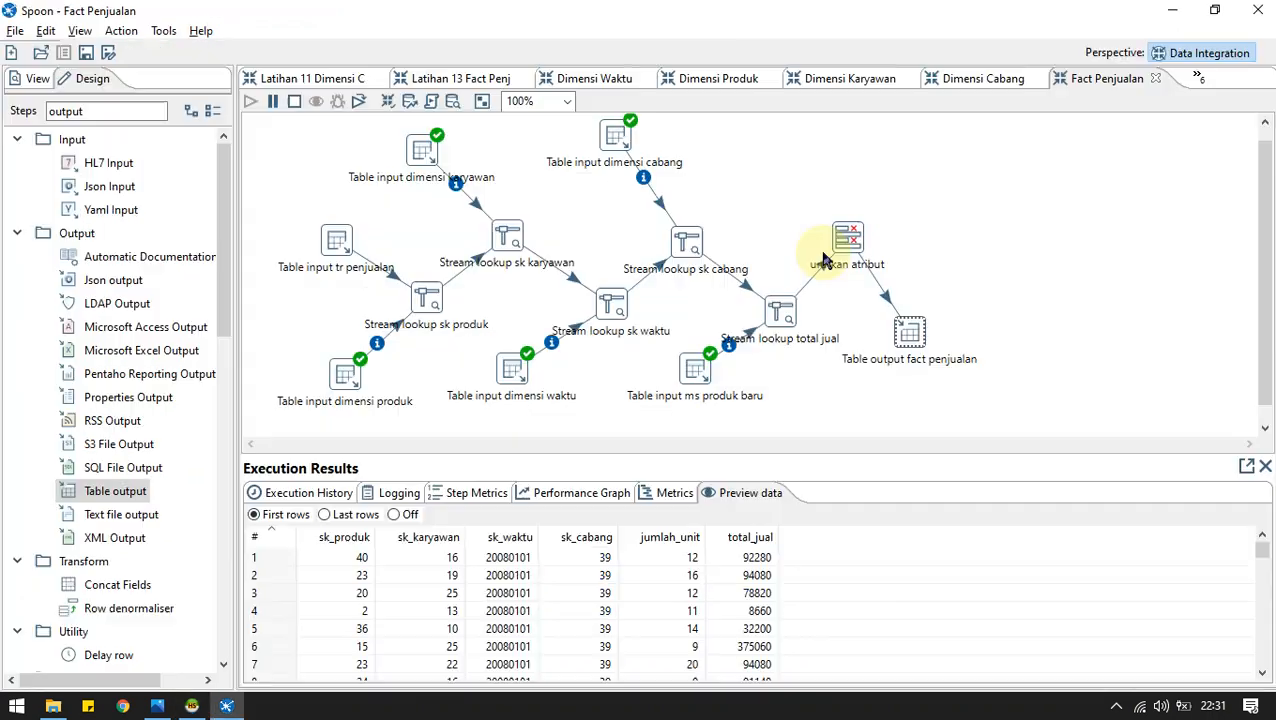
Switch to the coba erd.png image in Photos and view the star schema around fact penjualan.
left_click(983, 270)
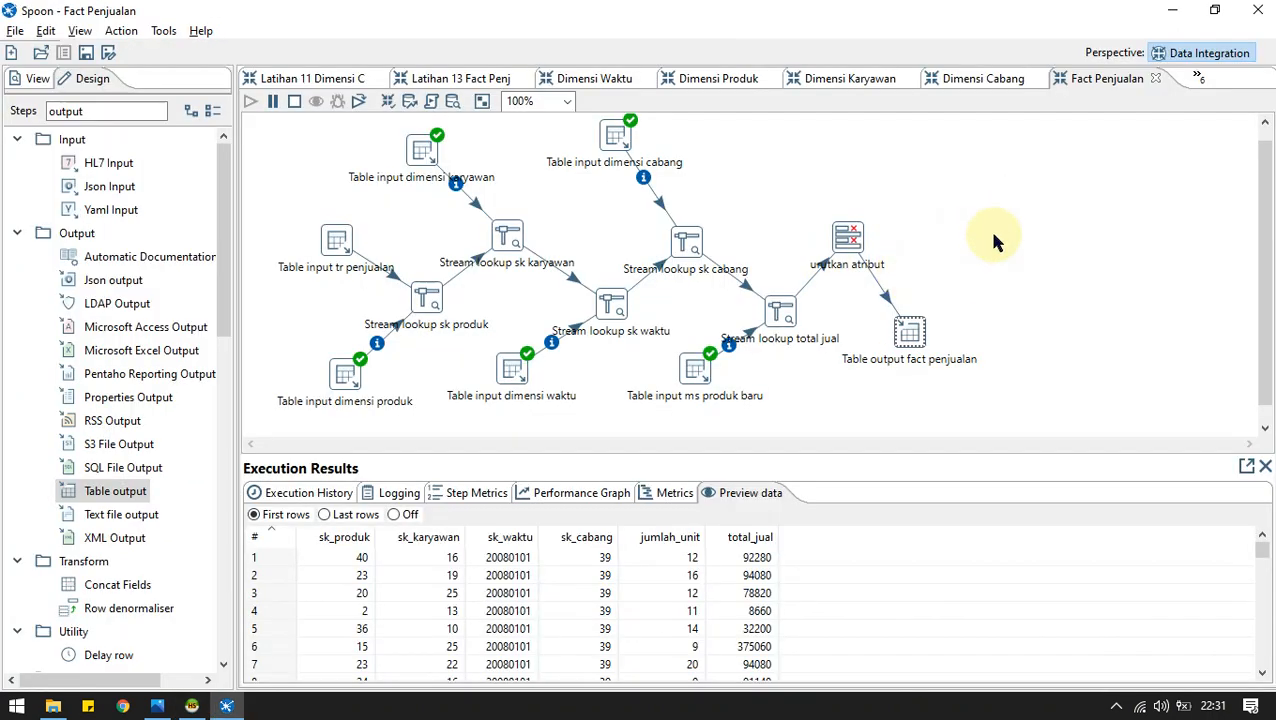
left_click(157, 706)
left_click(527, 426)
double_click(527, 426)
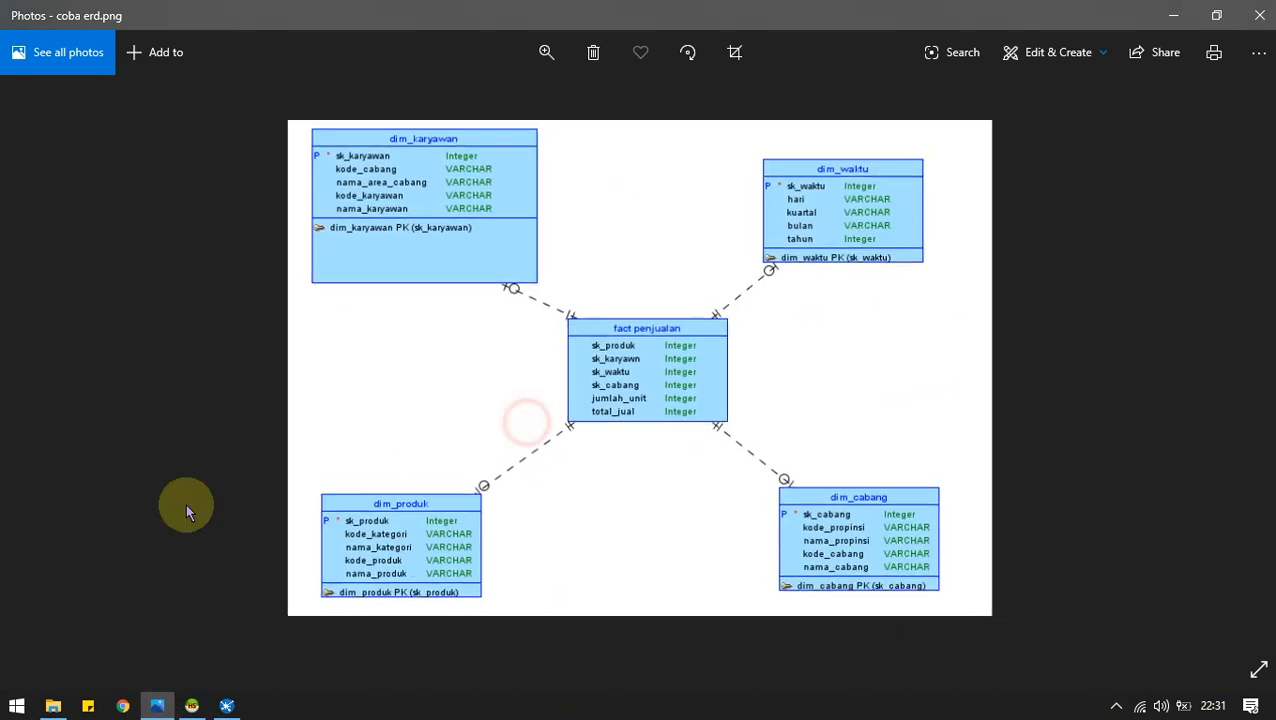
left_click(8, 706)
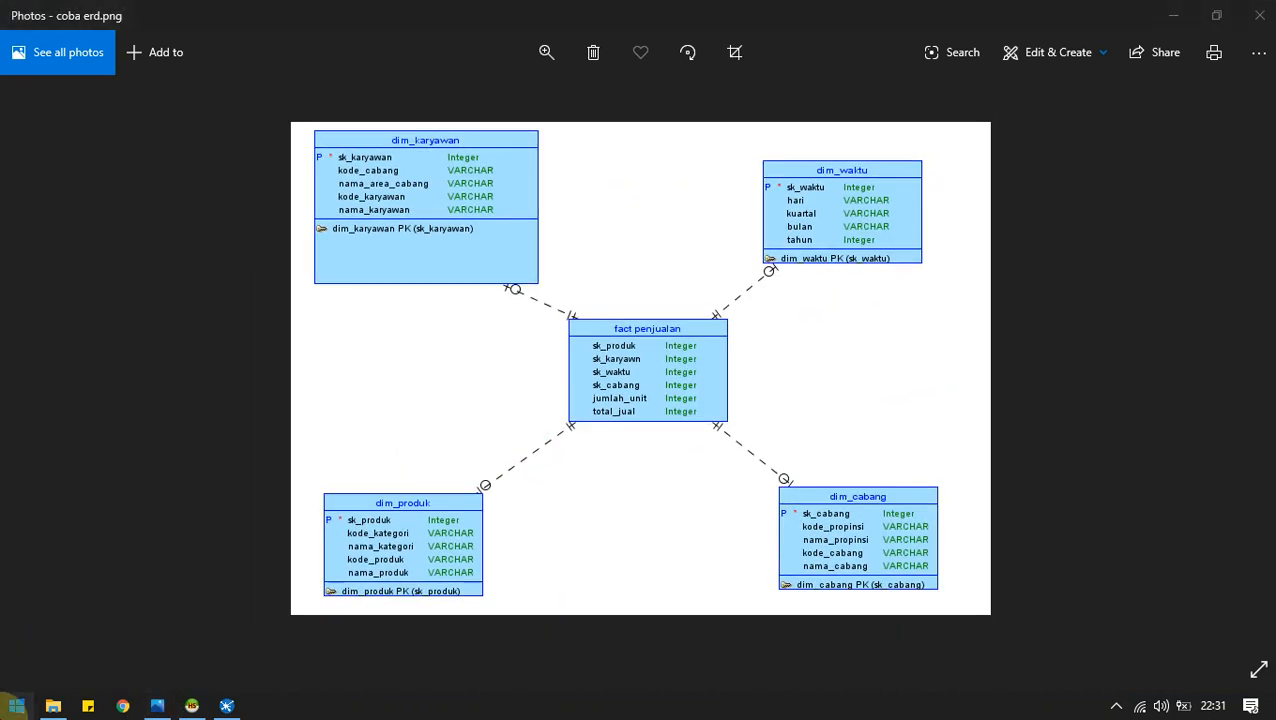
type("w")
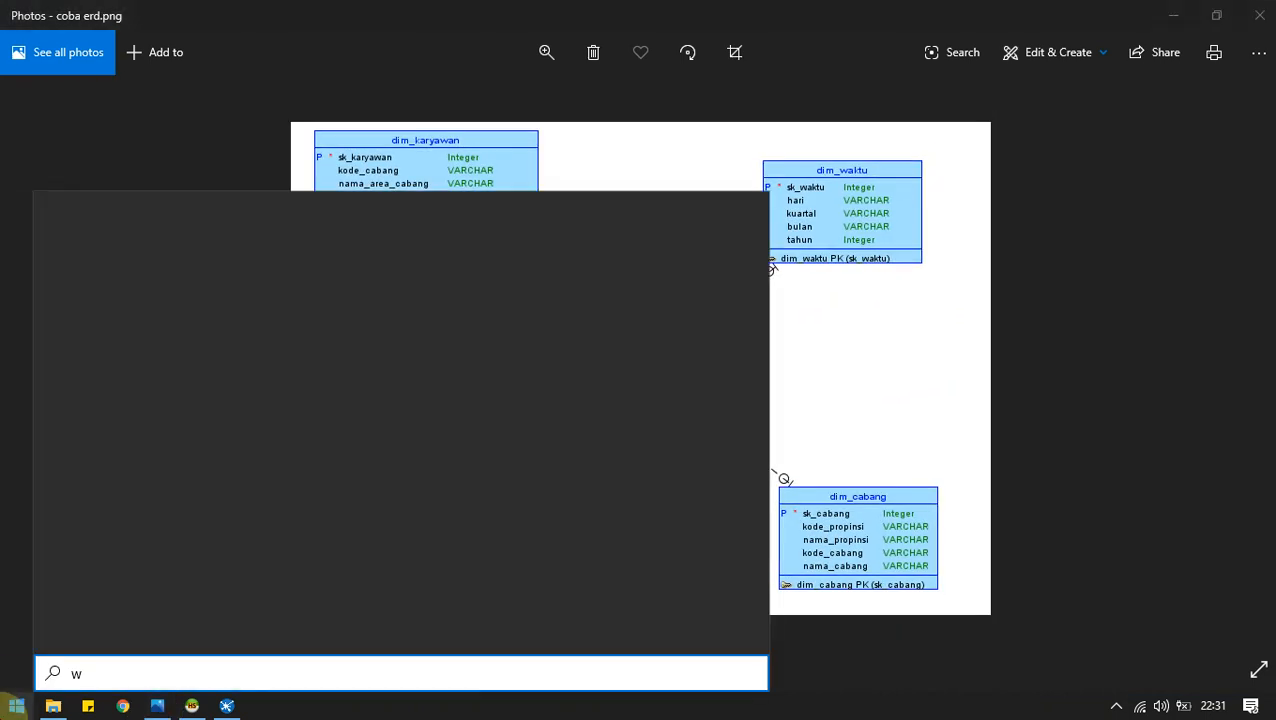
type("on")
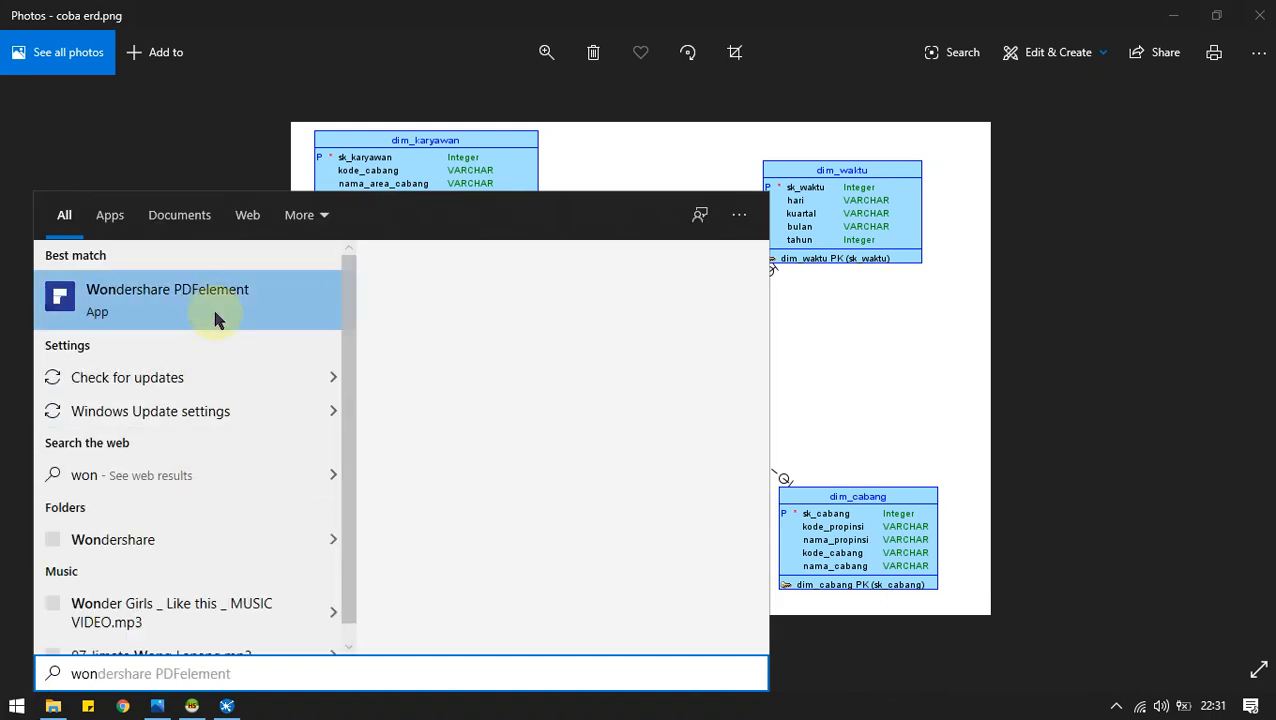
left_click(223, 711)
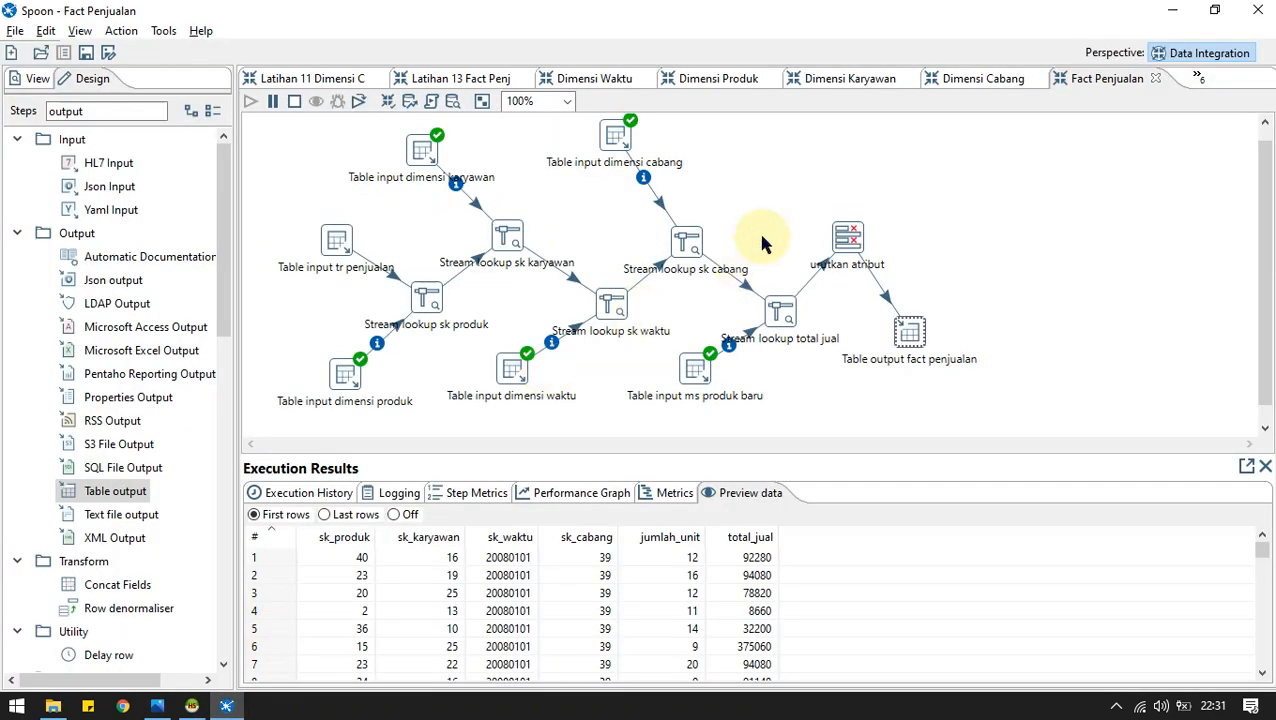
left_click(1116, 706)
left_click(1116, 672)
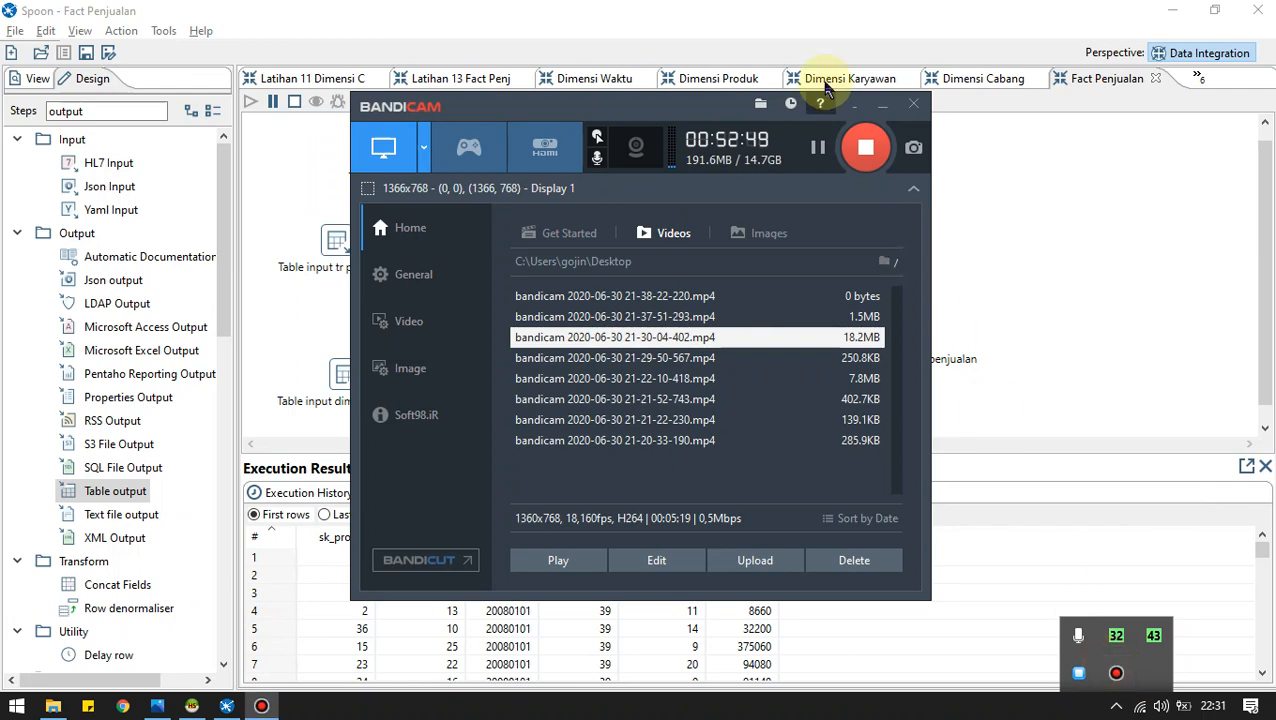
left_click(853, 103)
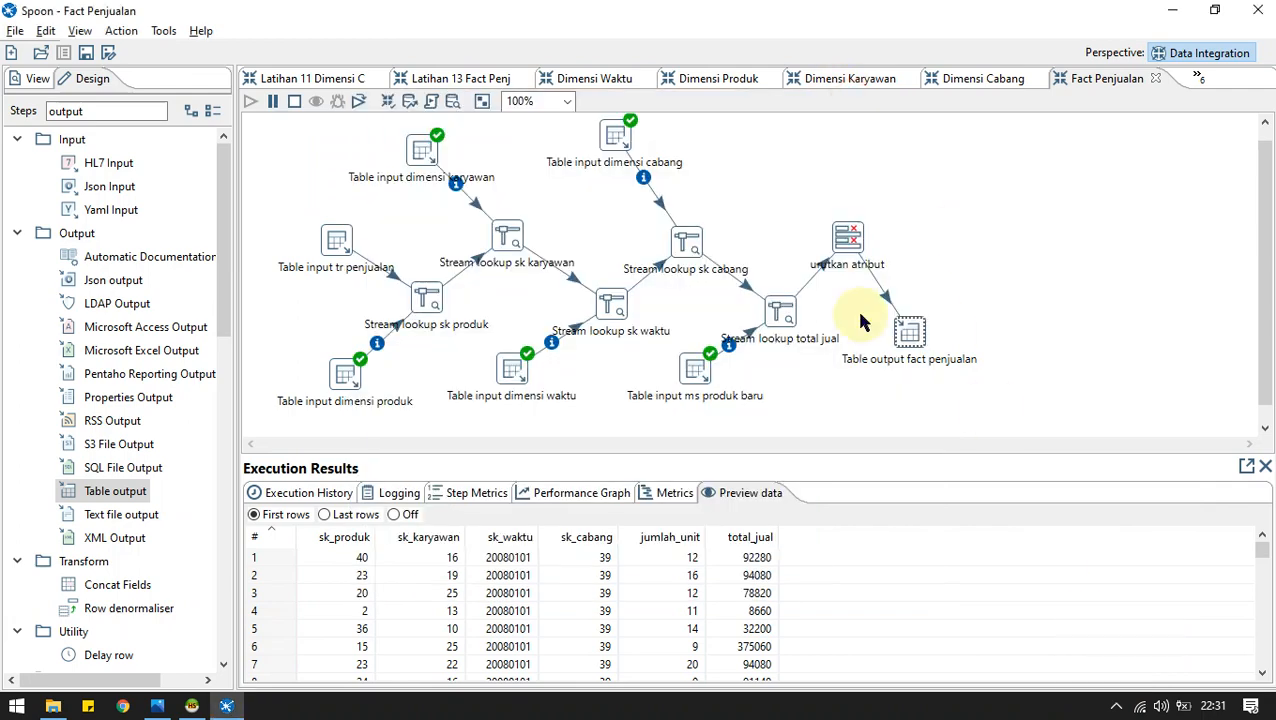
left_click(53, 706)
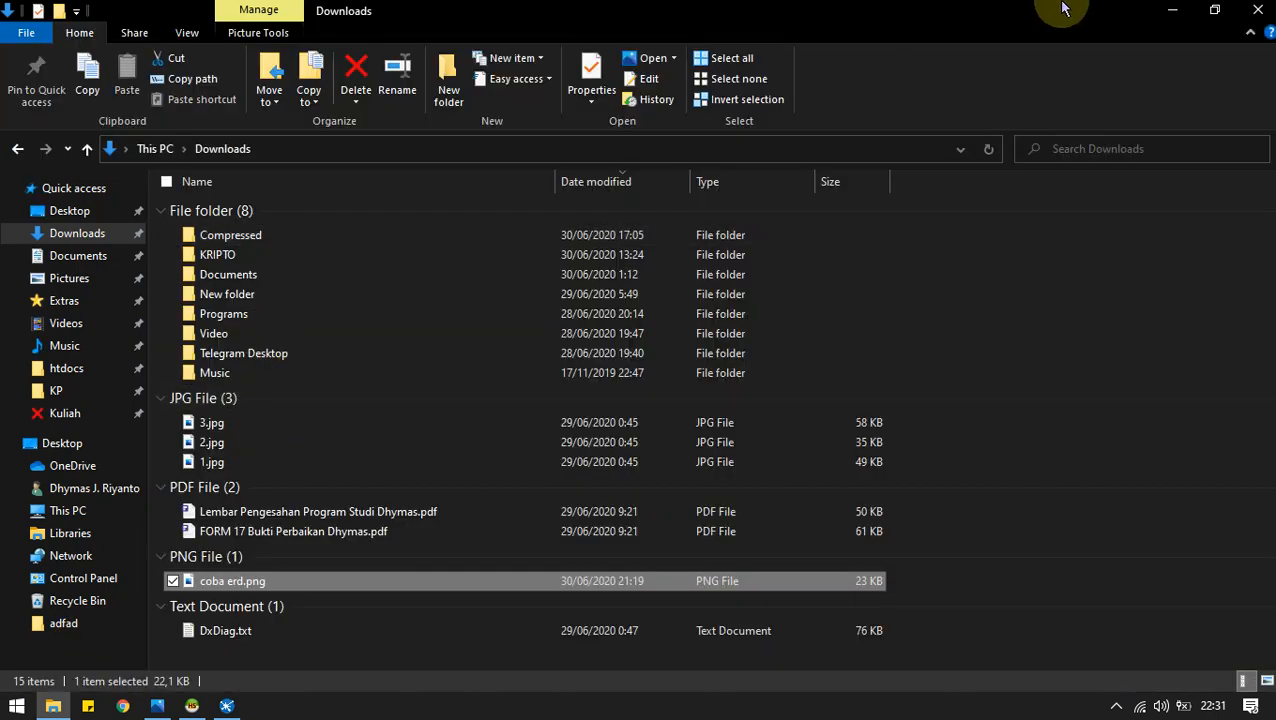
left_click(1257, 9)
left_click(1004, 286)
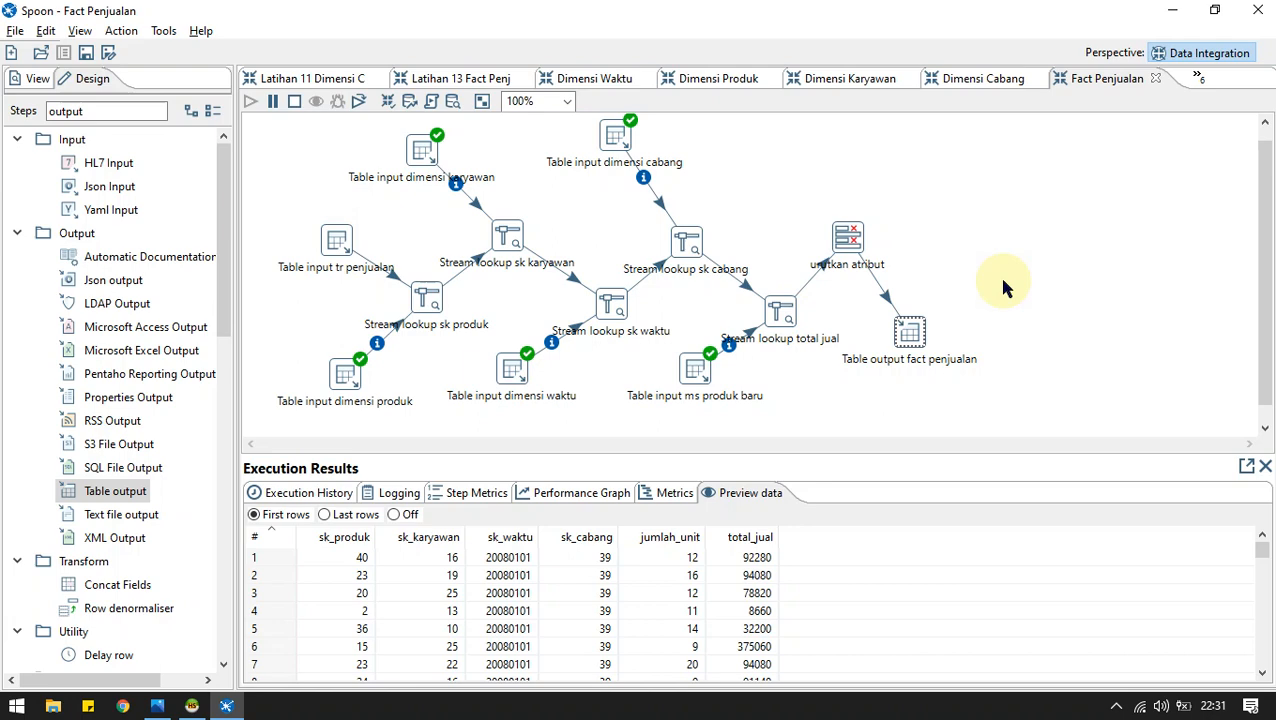
Check the fact_penjualan data in HeidiSQL, and stop the running Fact Penjualan transformation in Spoon.
left_click(191, 706)
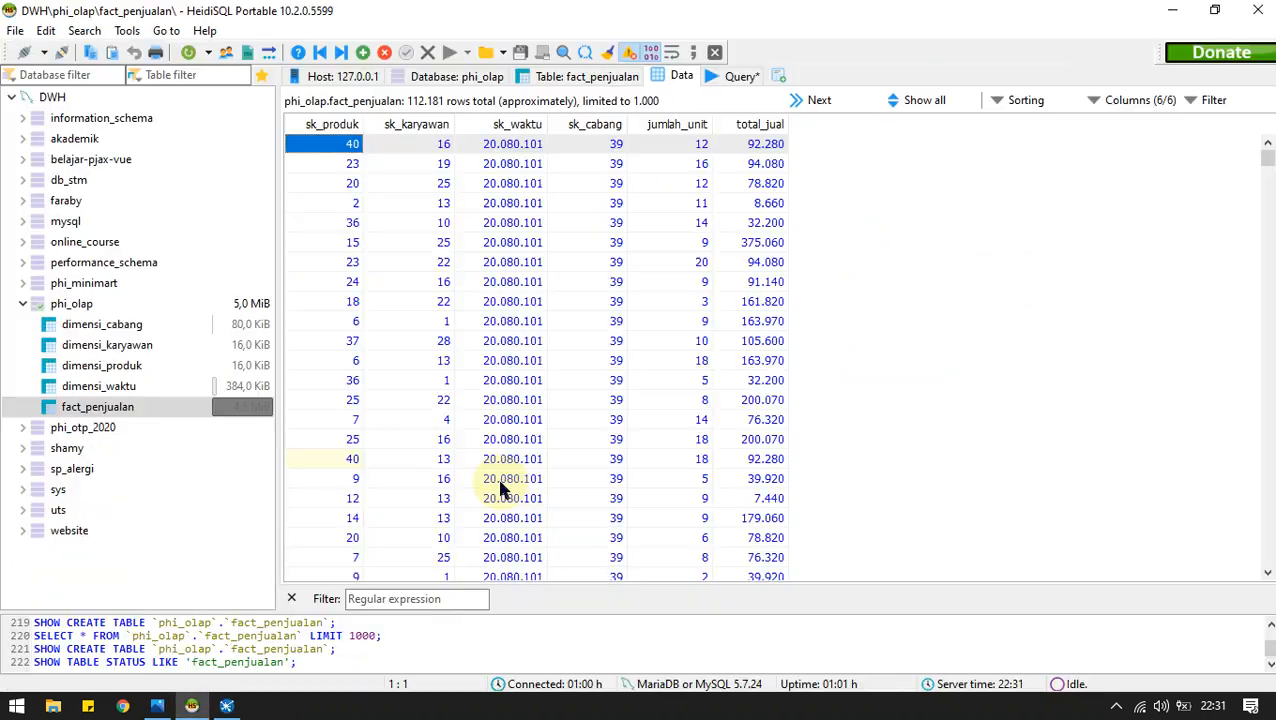
left_click(228, 706)
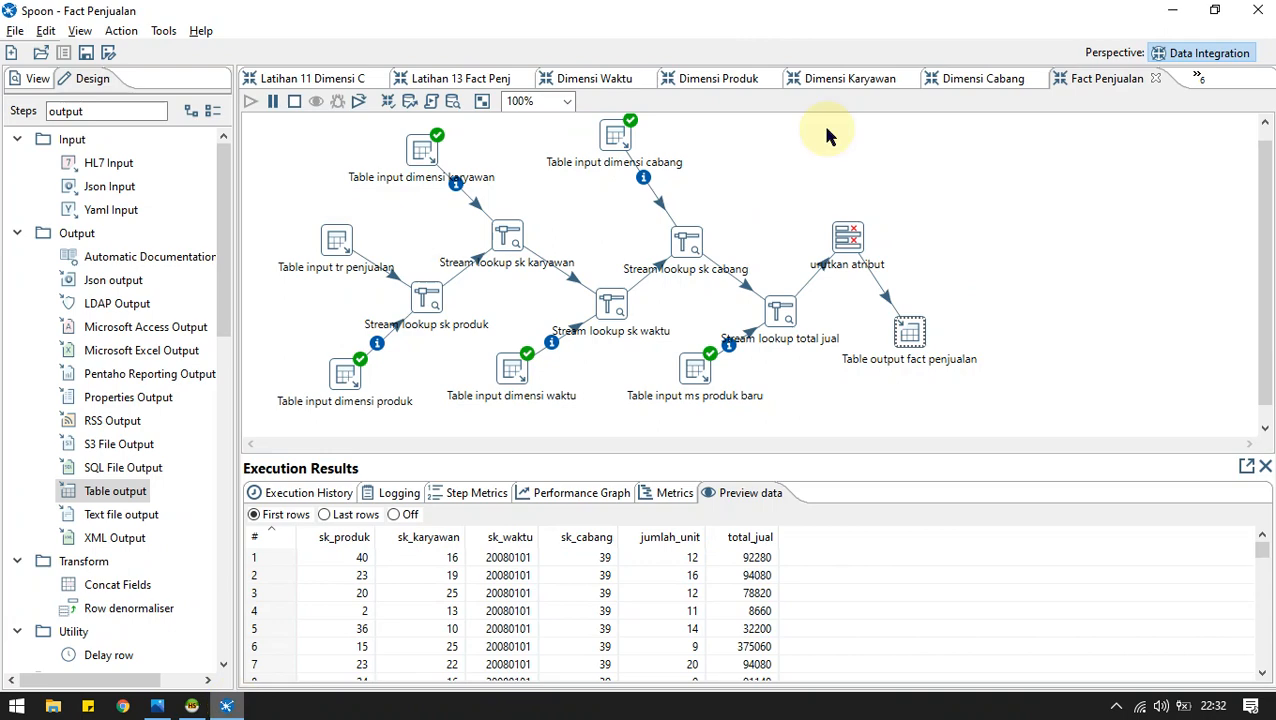
left_click(296, 104)
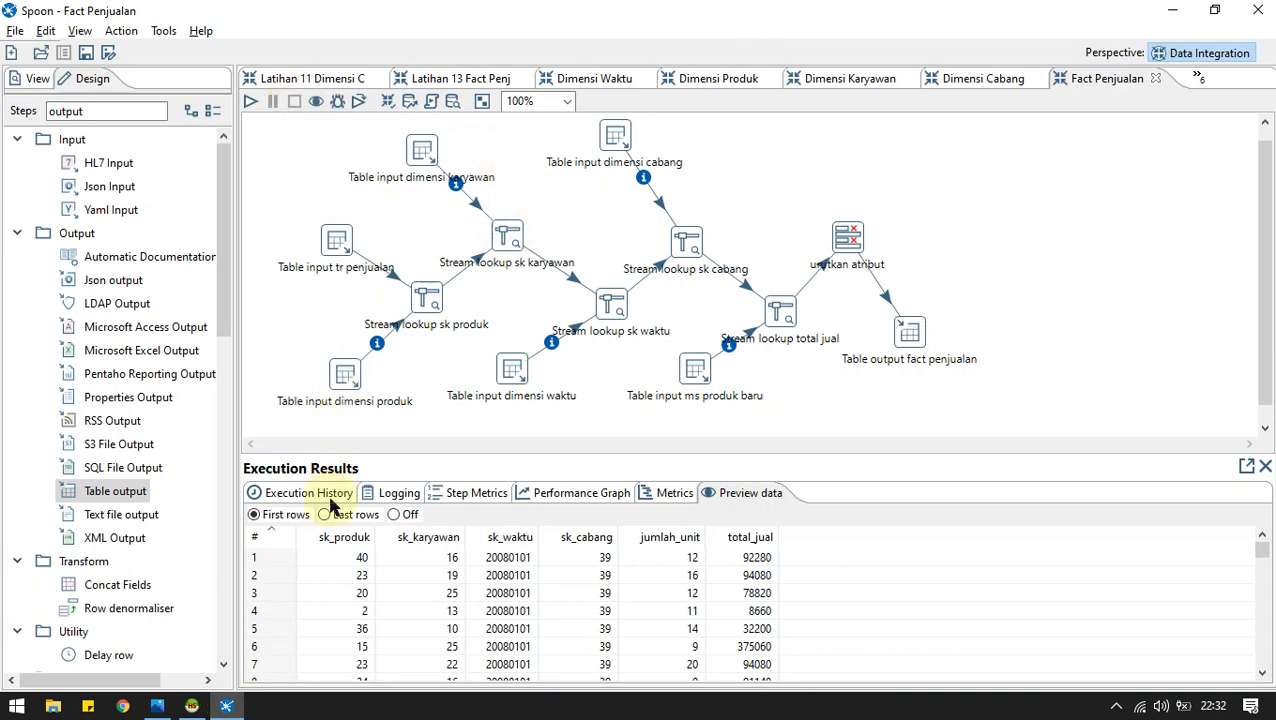
Search Windows for "won" and launch Wondershare PDFelement.
left_click(190, 706)
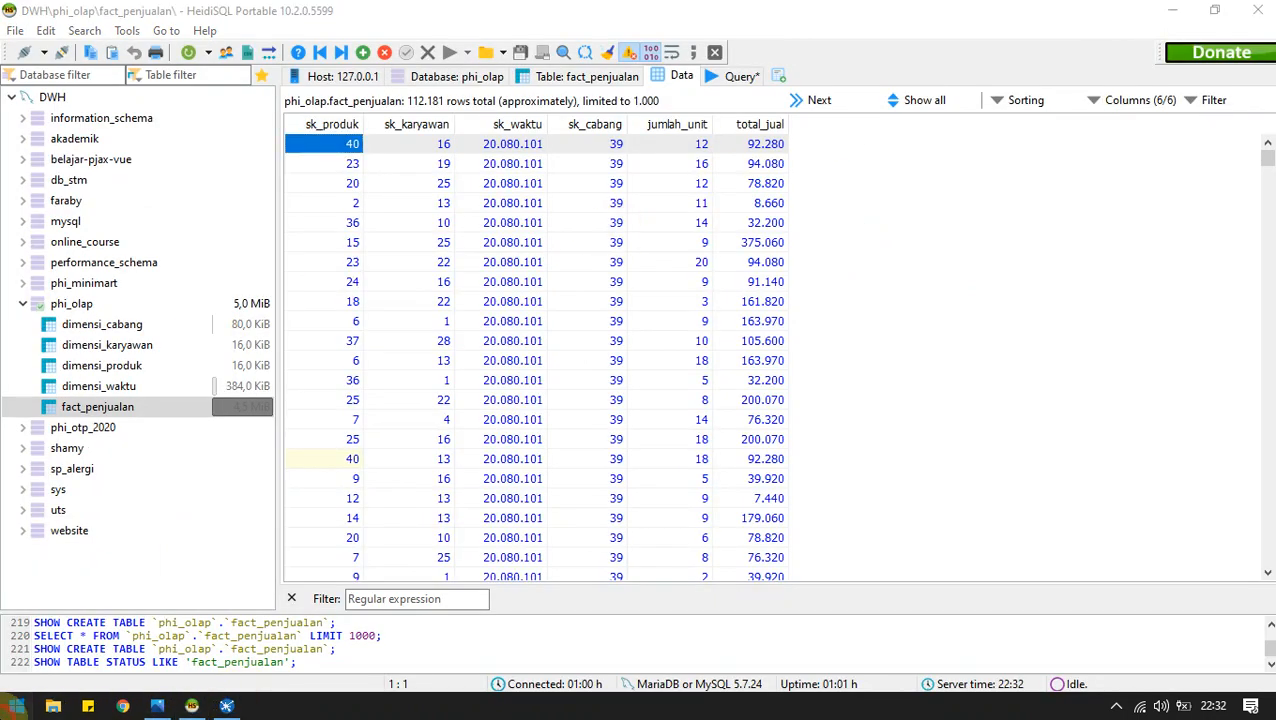
left_click(14, 706)
type("won")
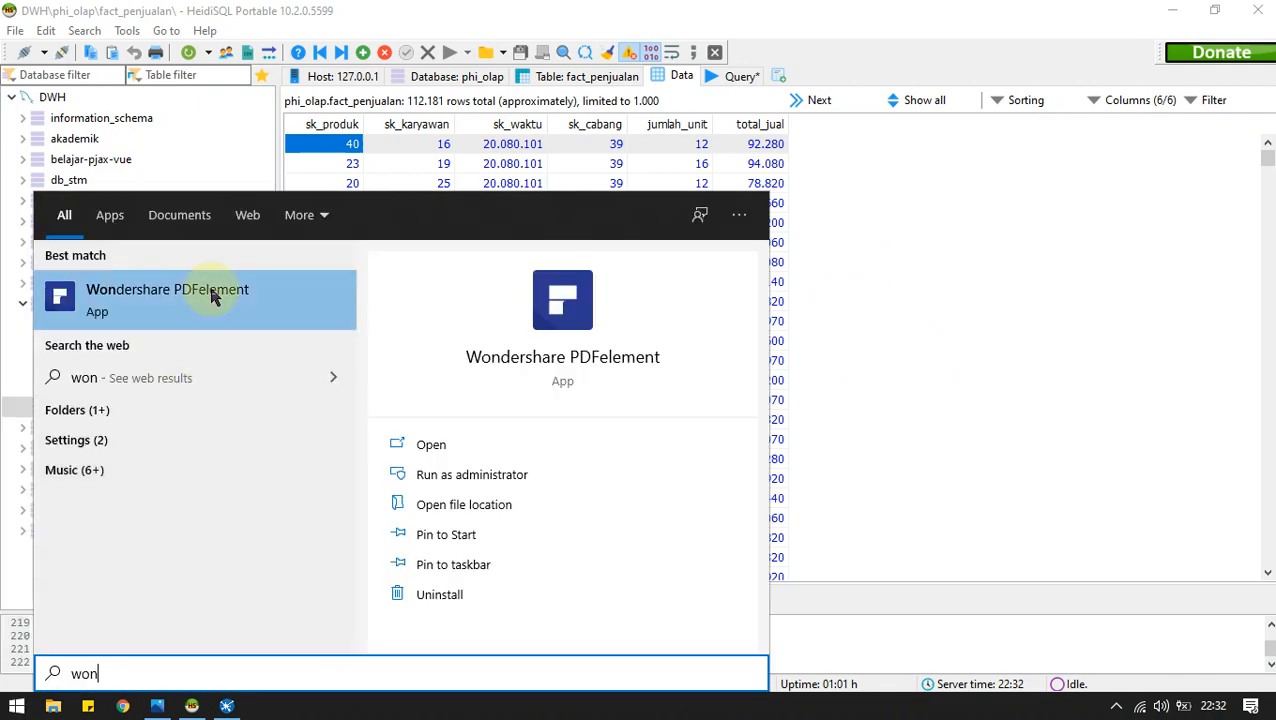
left_click(213, 299)
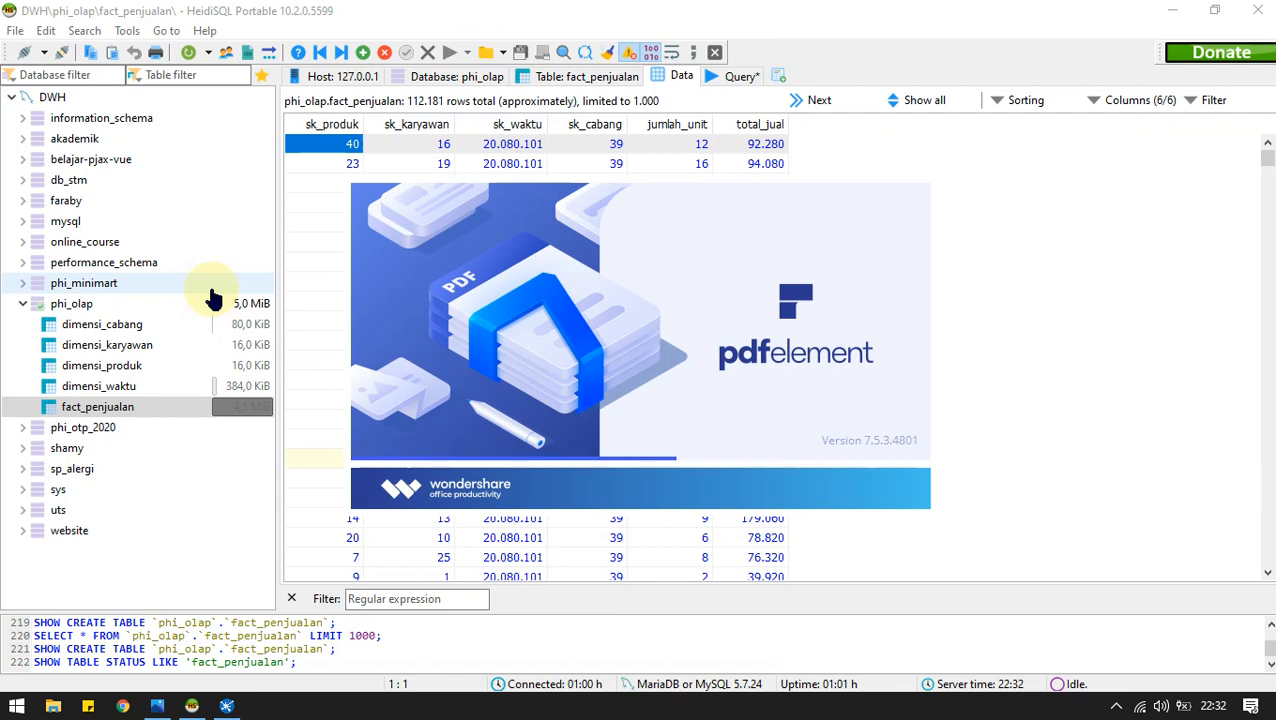
Review the Dimensi Waktu, Dimensi Karyawan, Dimensi Cabang and Fact Penjualan transformations in Spoon, and compare them with the coba erd.png schema.
left_click(228, 705)
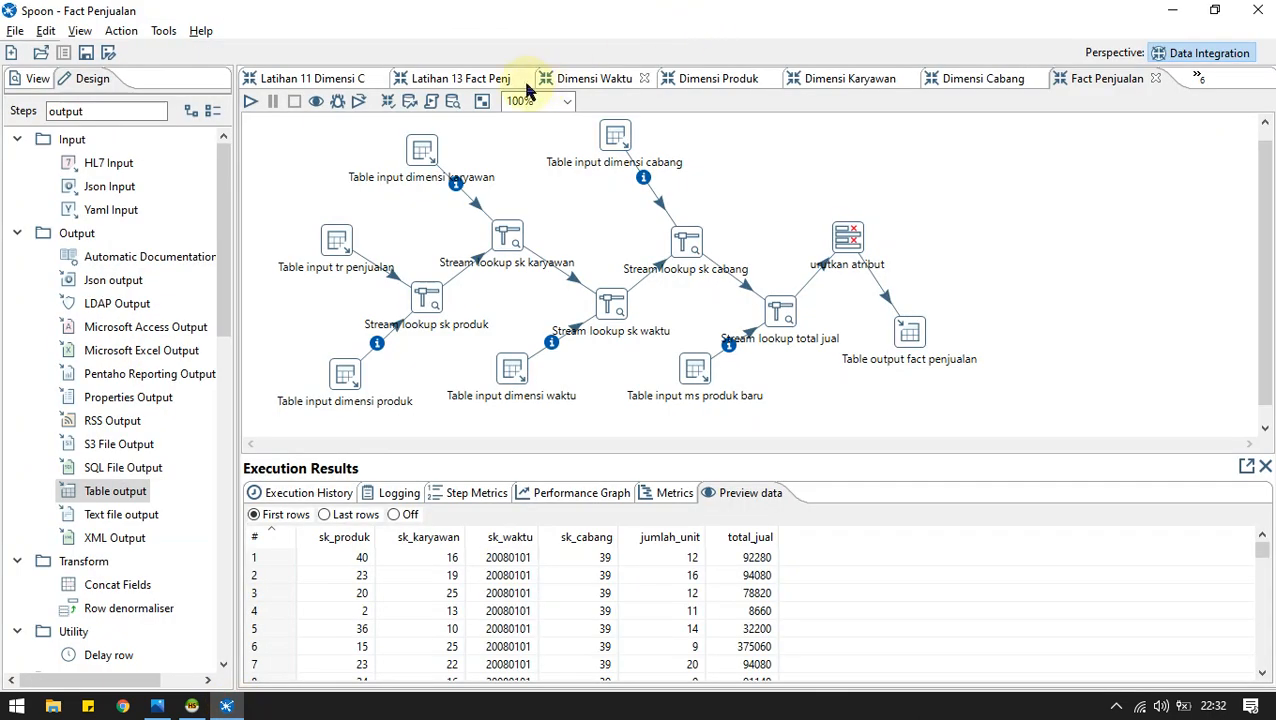
left_click(566, 82)
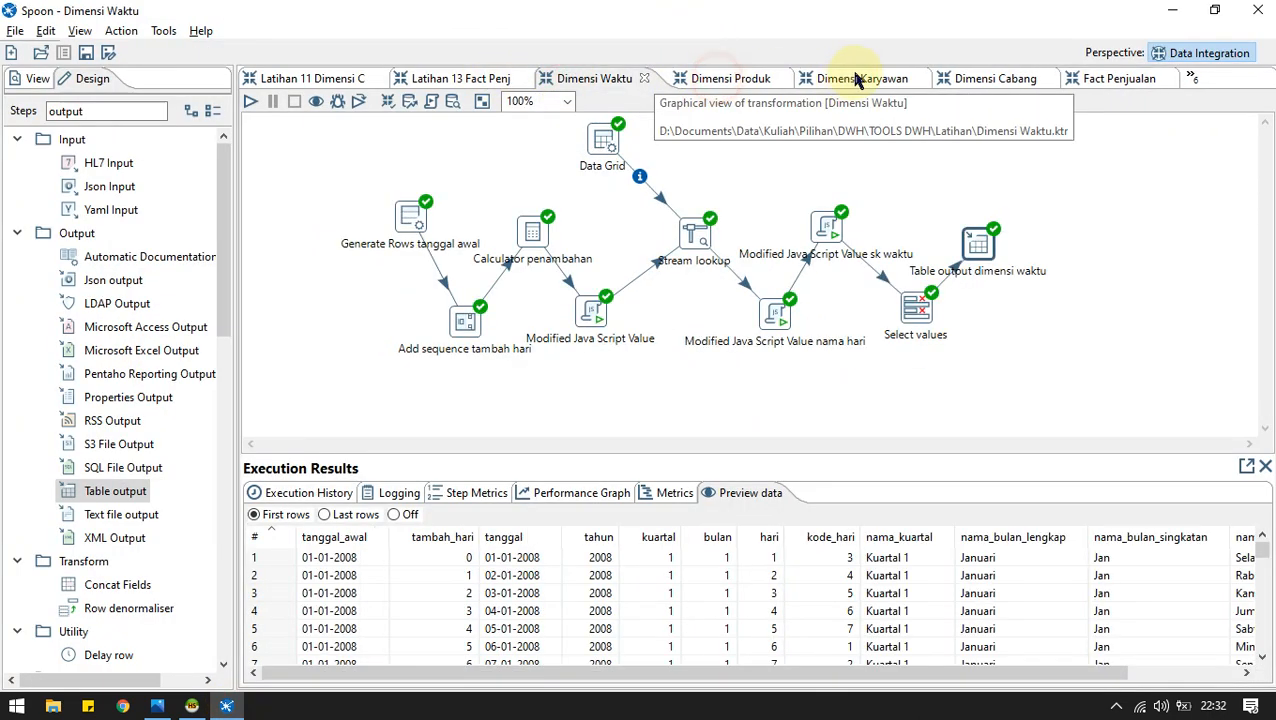
left_click(855, 80)
left_click(952, 80)
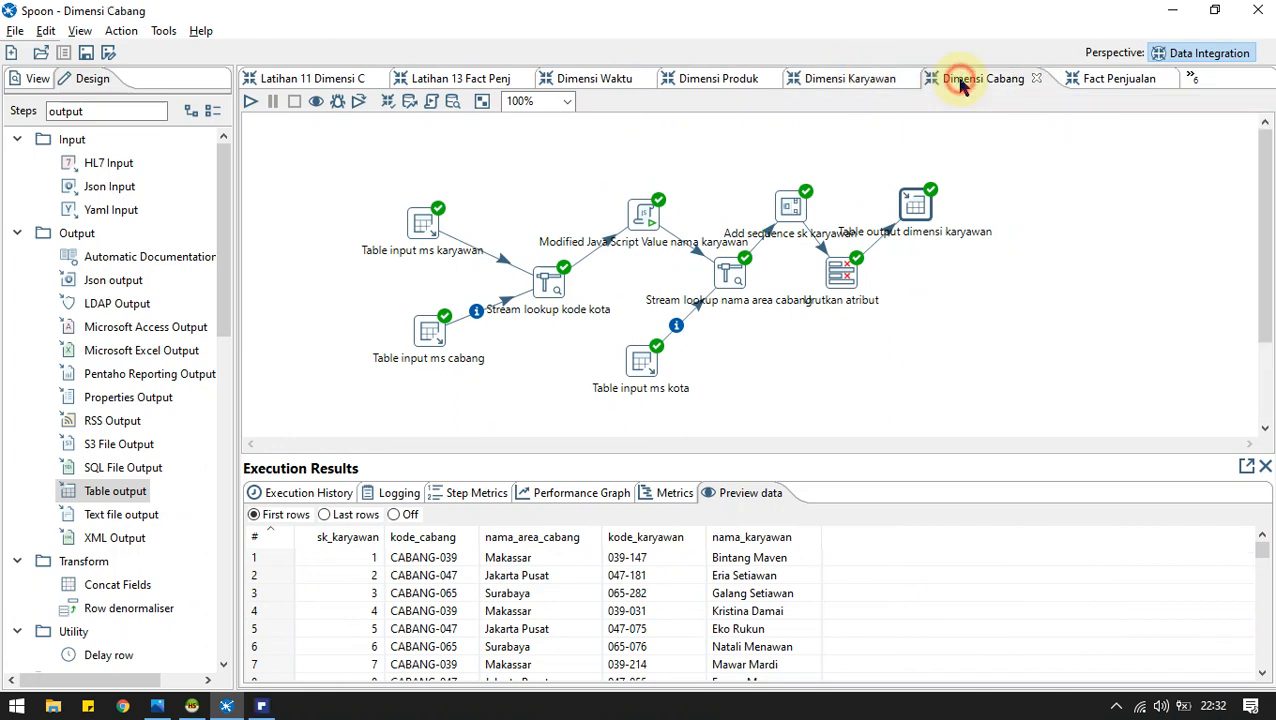
left_click(1118, 84)
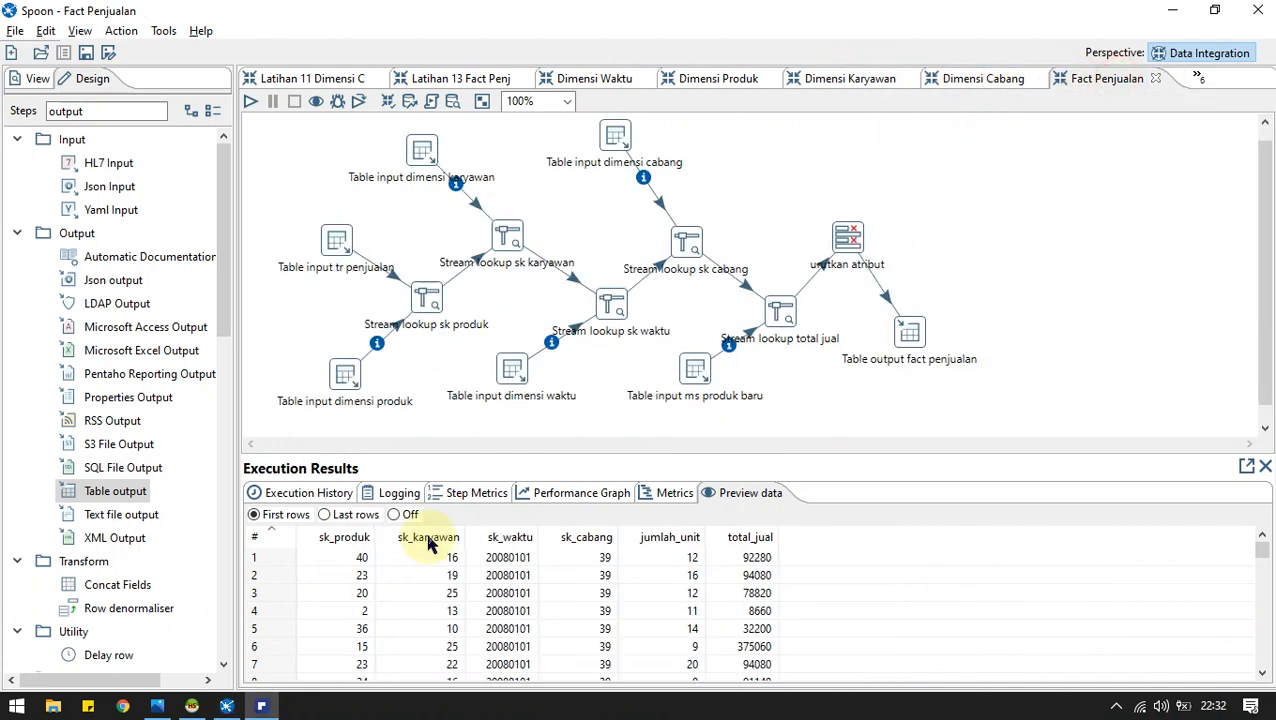
left_click(160, 708)
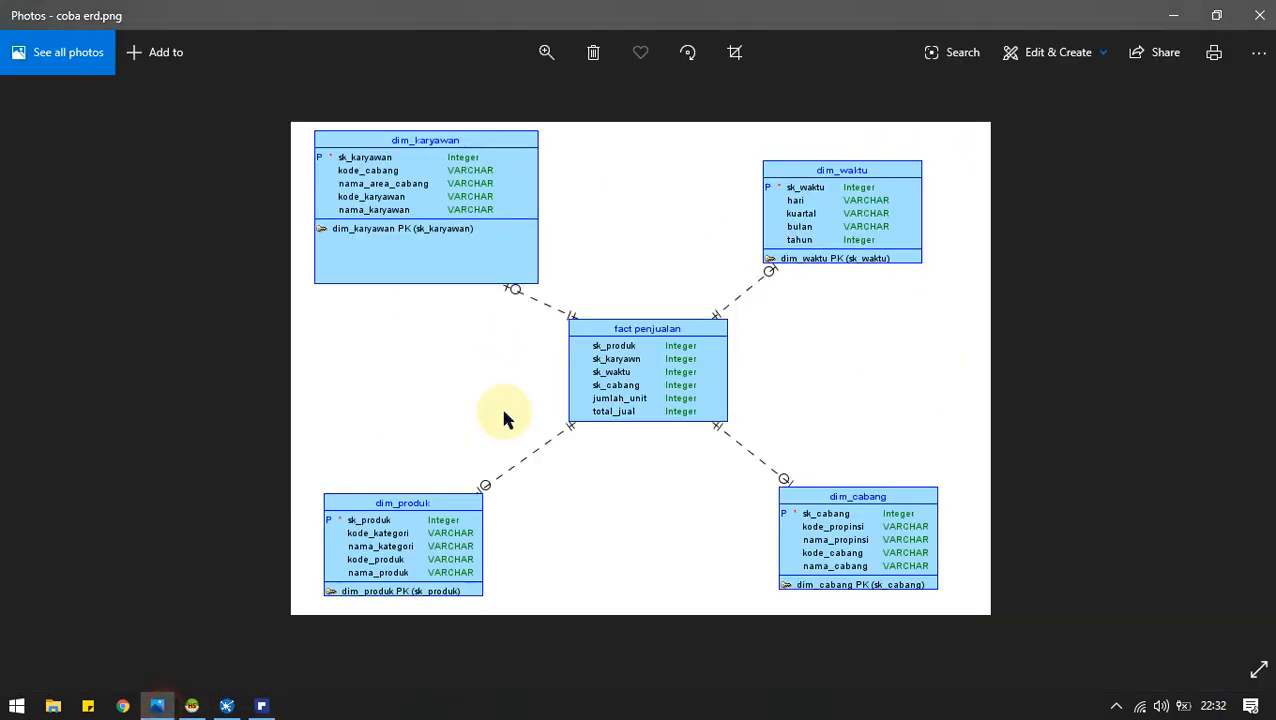
Open the recent file UAS.pdf in Wondershare PDFelement and read its list of exercises and the notes below it.
left_click(262, 706)
left_click(345, 245)
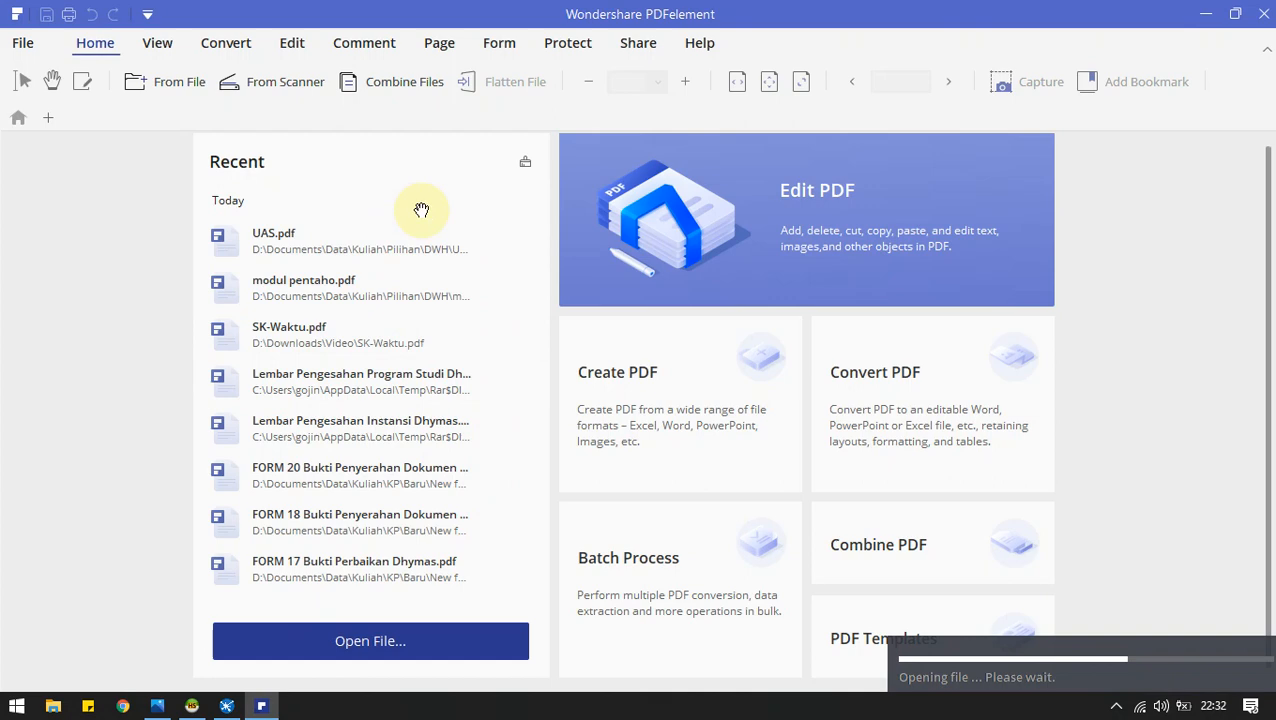
scroll(490, 248, "up", 3)
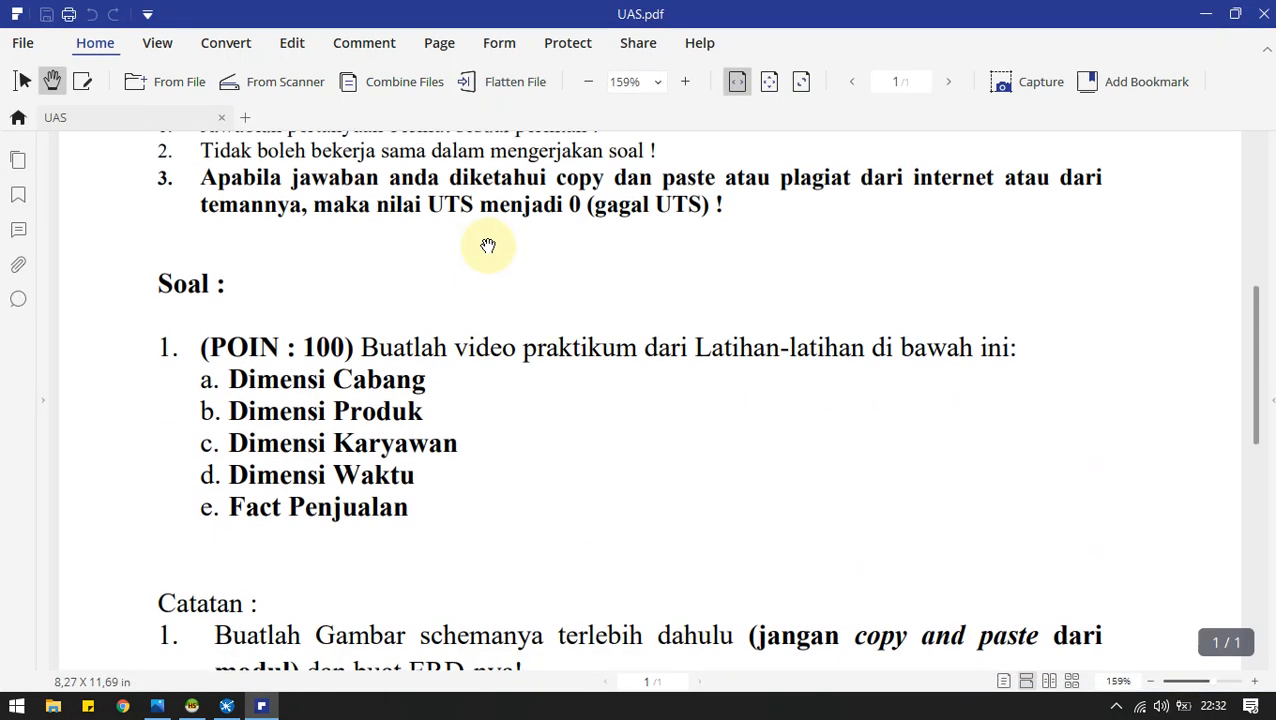
scroll(456, 433, "down", 3)
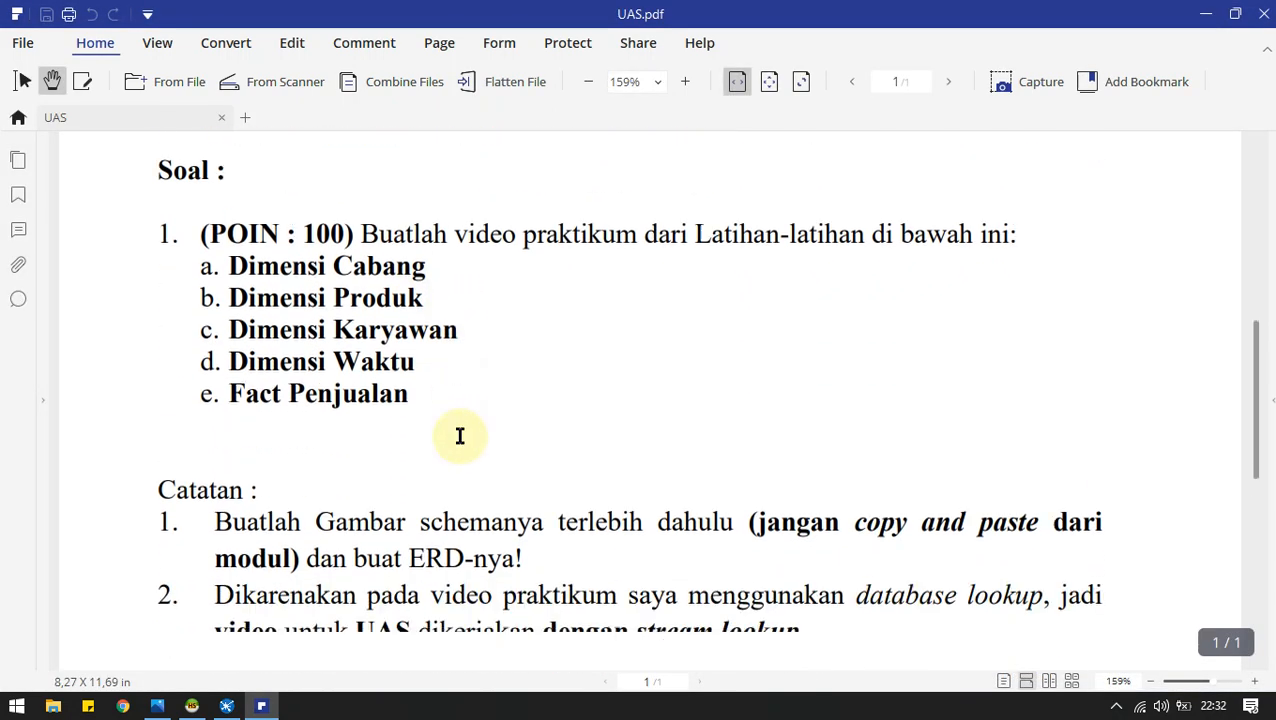
scroll(607, 470, "down", 5)
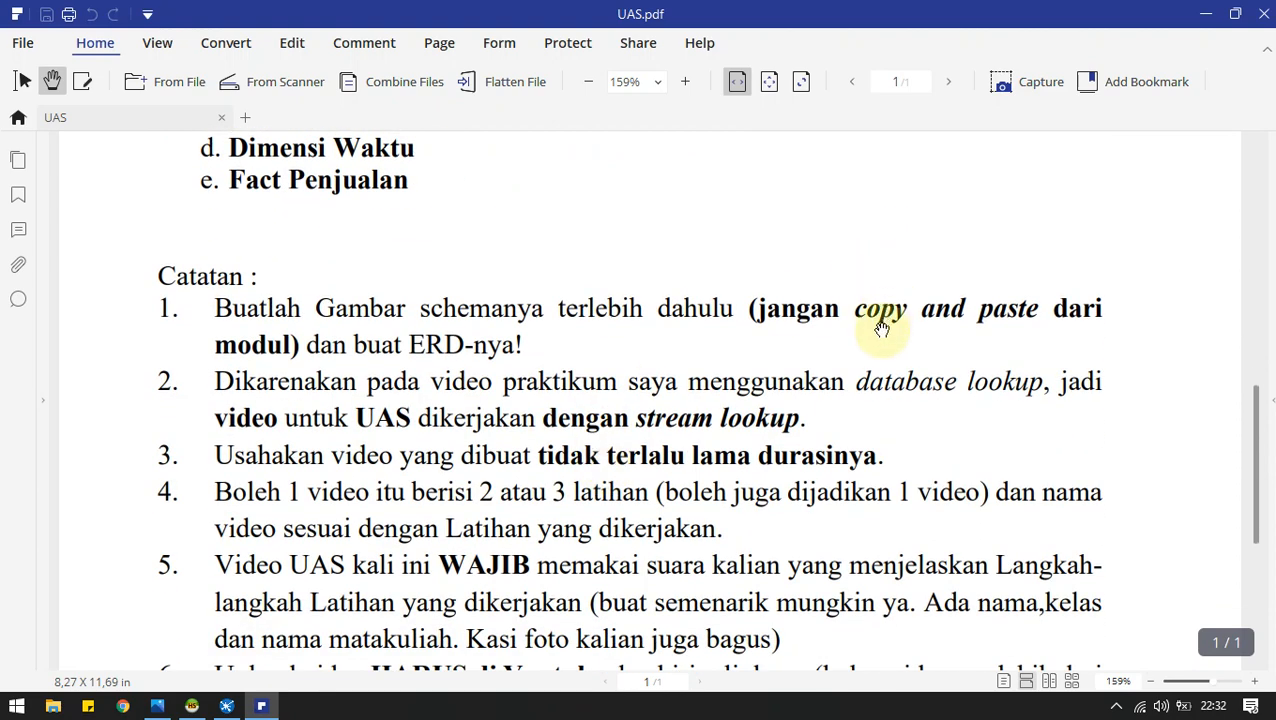
scroll(777, 285, "down", 1)
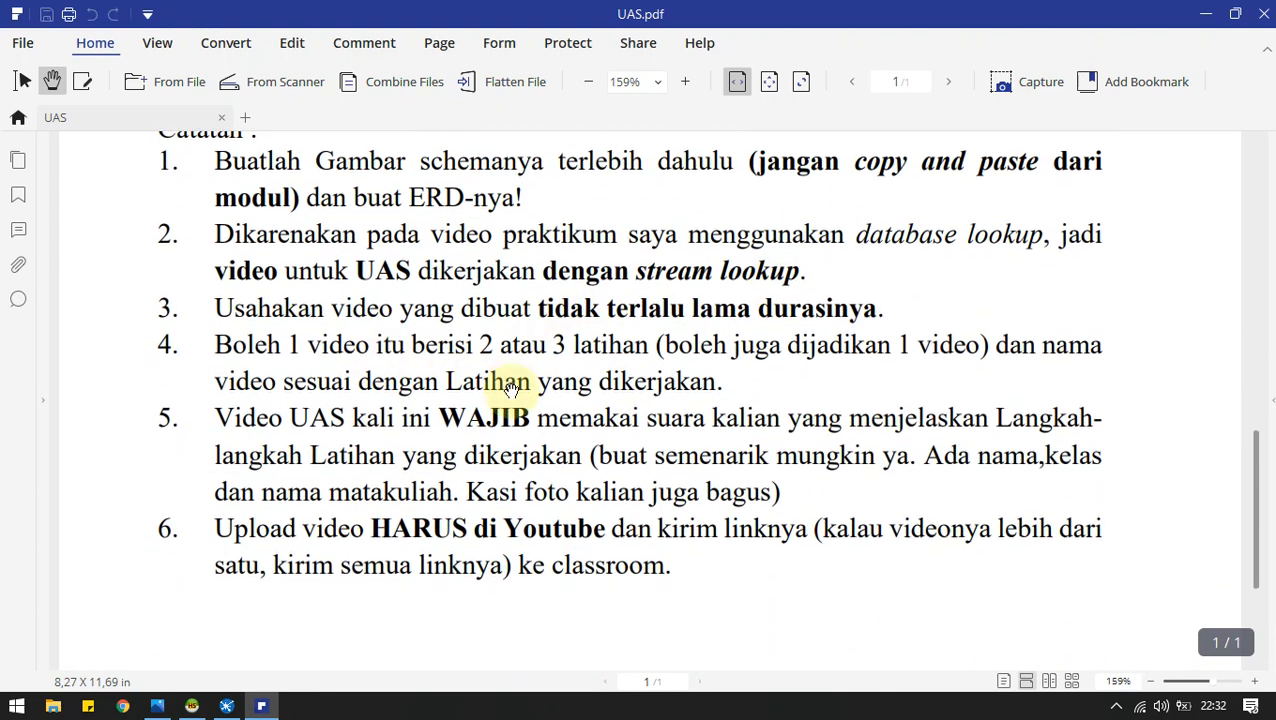
scroll(513, 385, "down", 1)
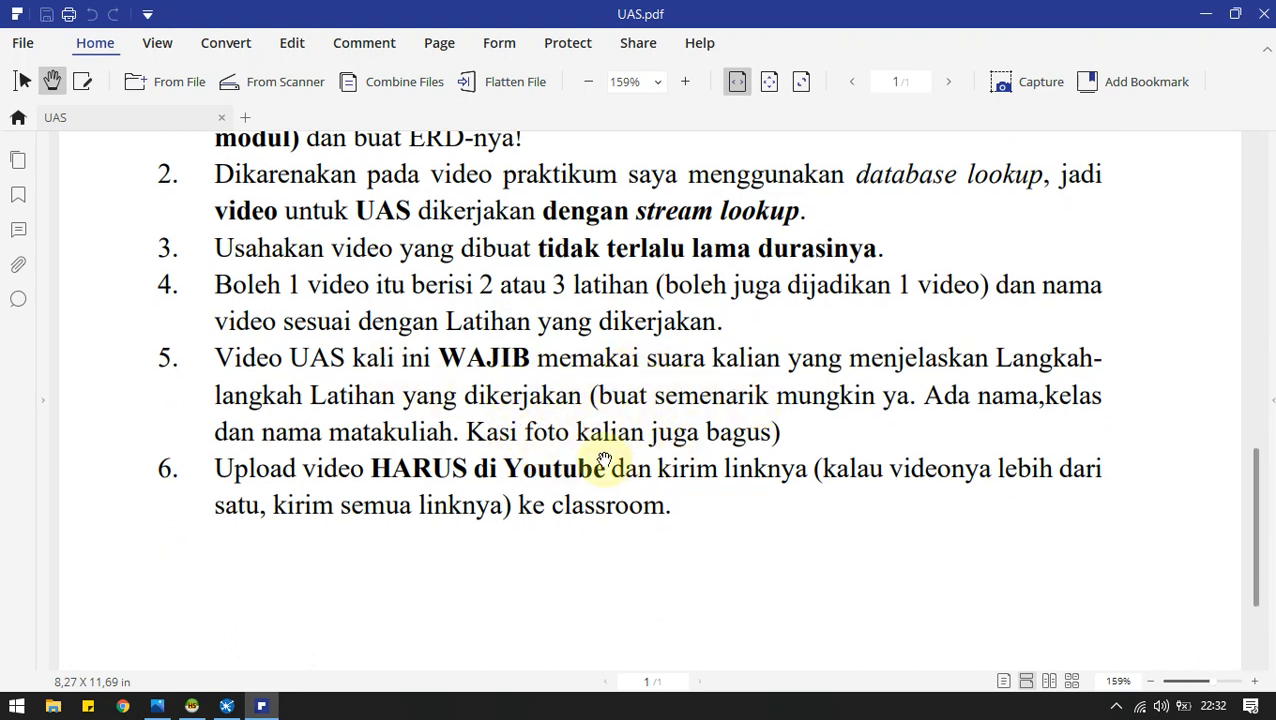
scroll(568, 455, "down", 1)
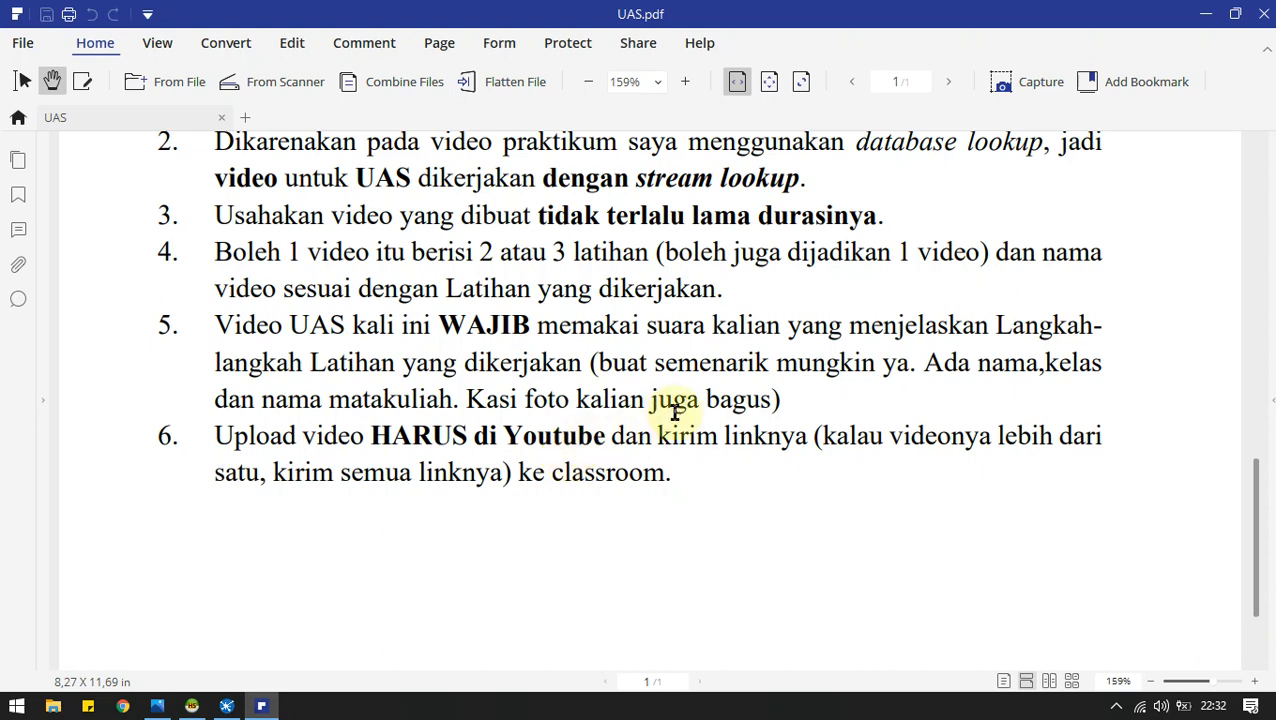
scroll(676, 412, "down", 2)
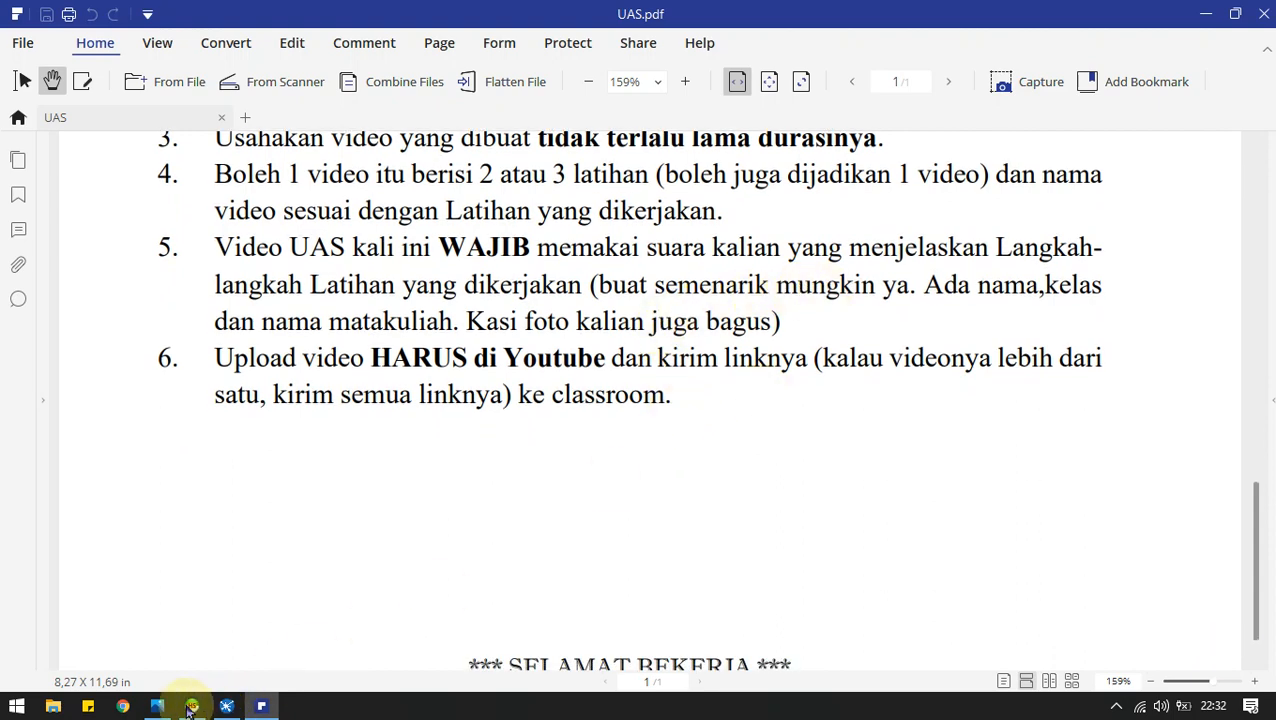
left_click(248, 657)
left_click(226, 706)
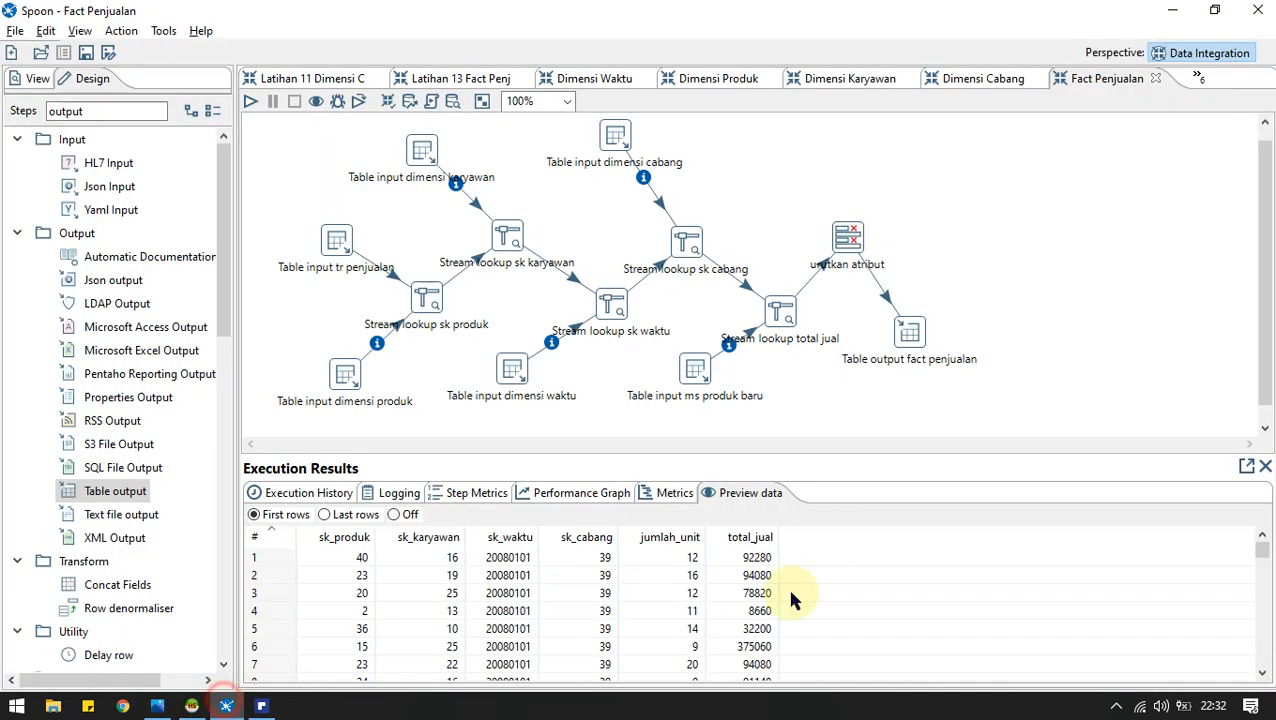
left_click(1116, 706)
left_click(1116, 676)
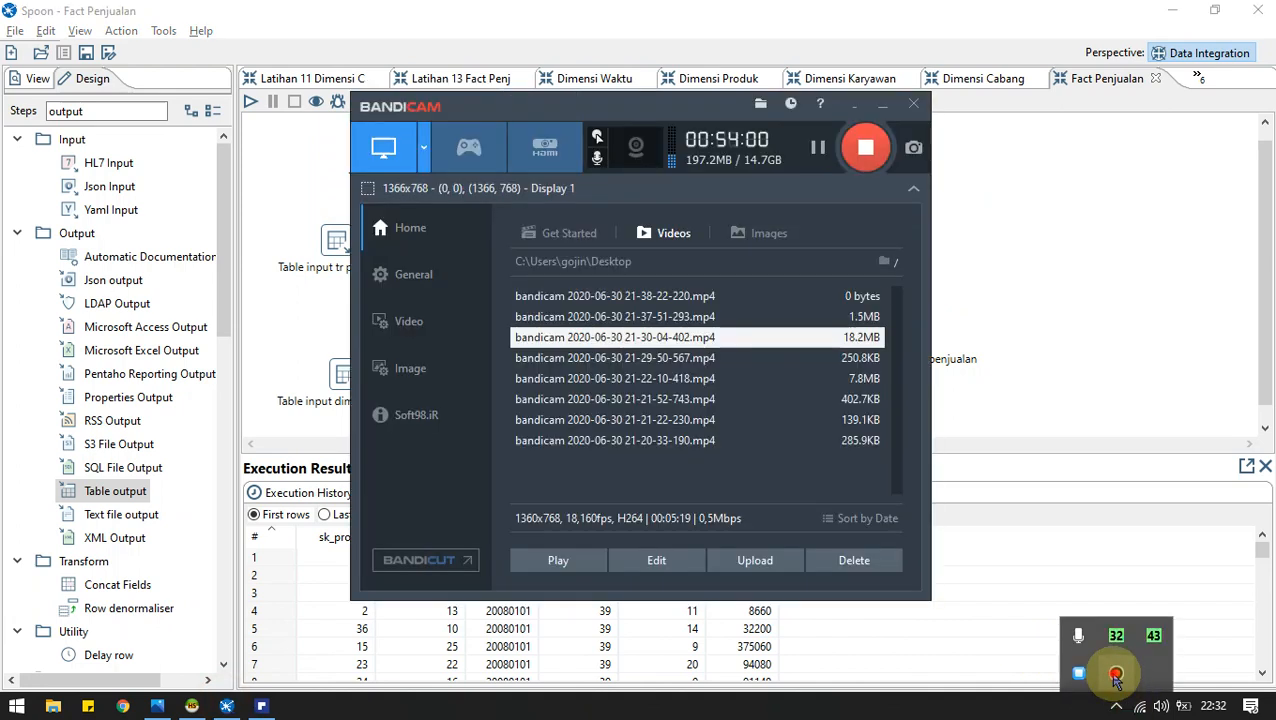